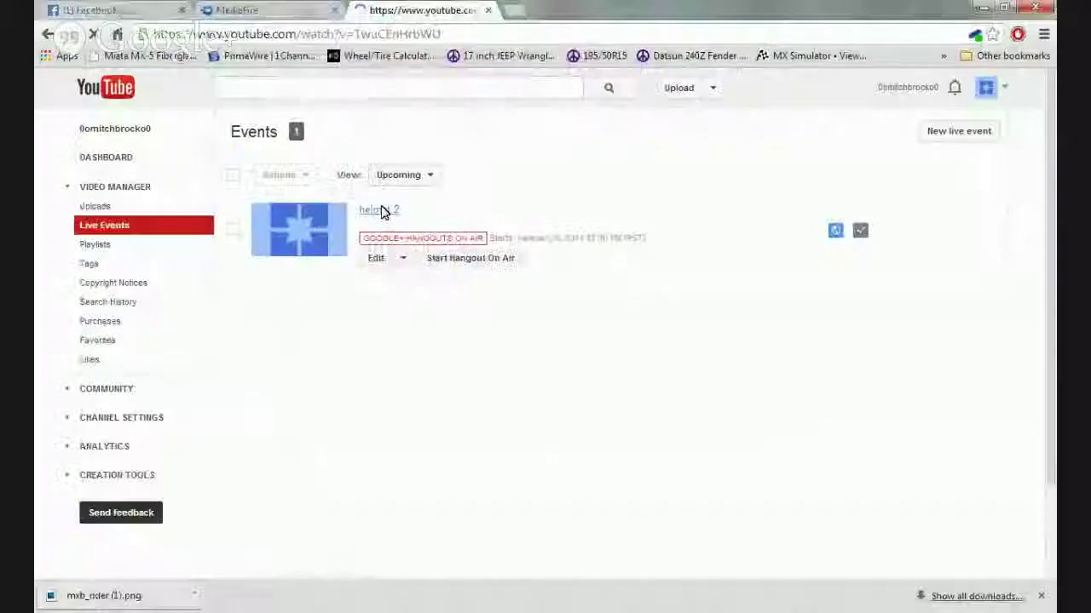
# Open the 'helmet 2' live event page from YouTube's Live Events list.
pyautogui.click(381, 212)
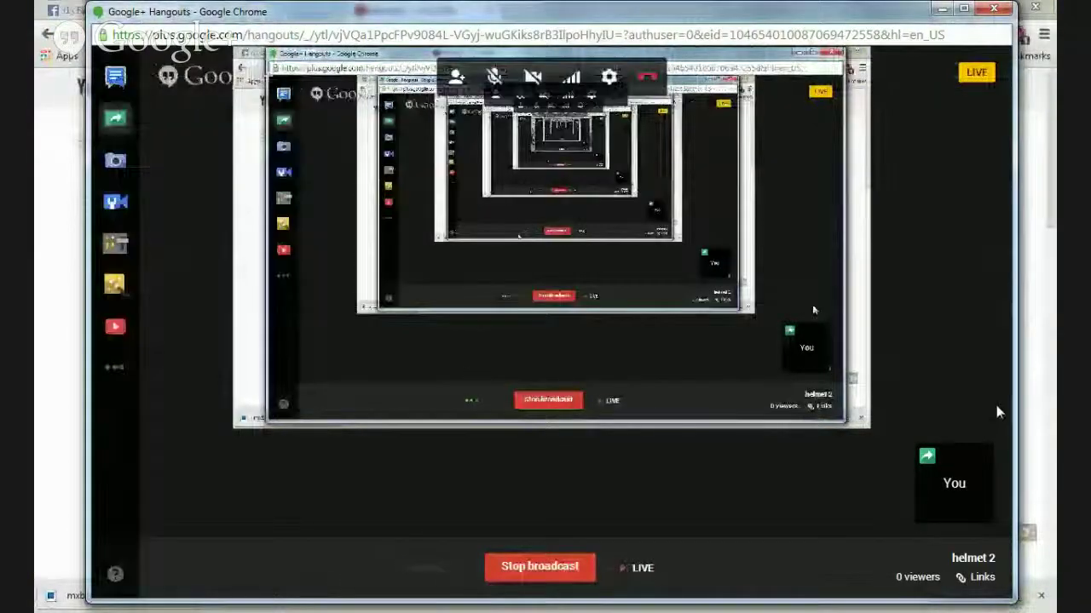
# Show the broadcast links, select the YouTube page URL, minimize the hangout, and close the helmet 2 page.
pyautogui.click(978, 577)
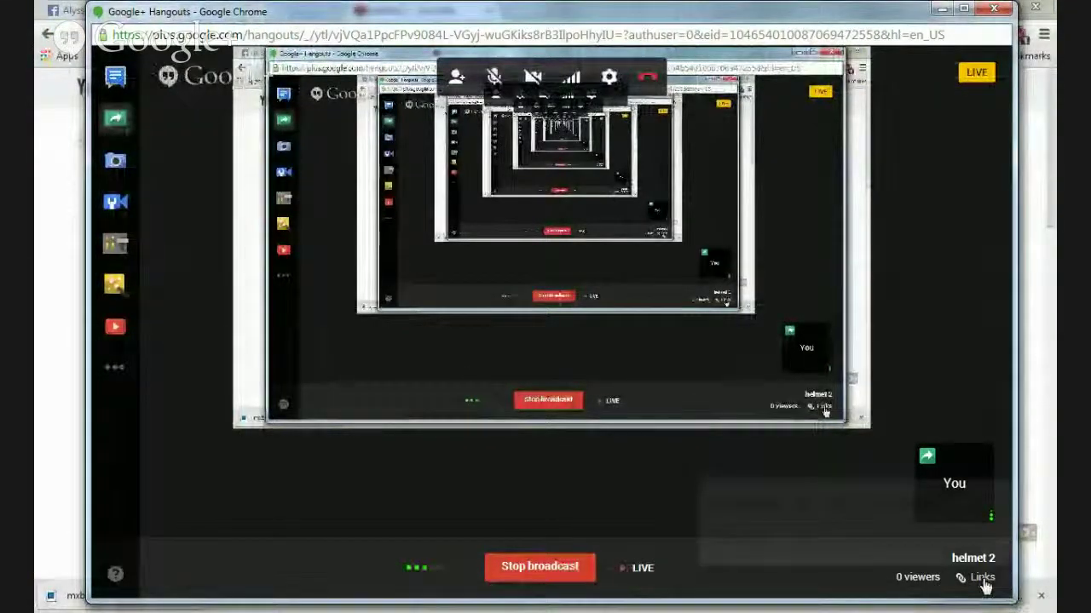
pyautogui.moveTo(932, 506); pyautogui.dragTo(786, 506)
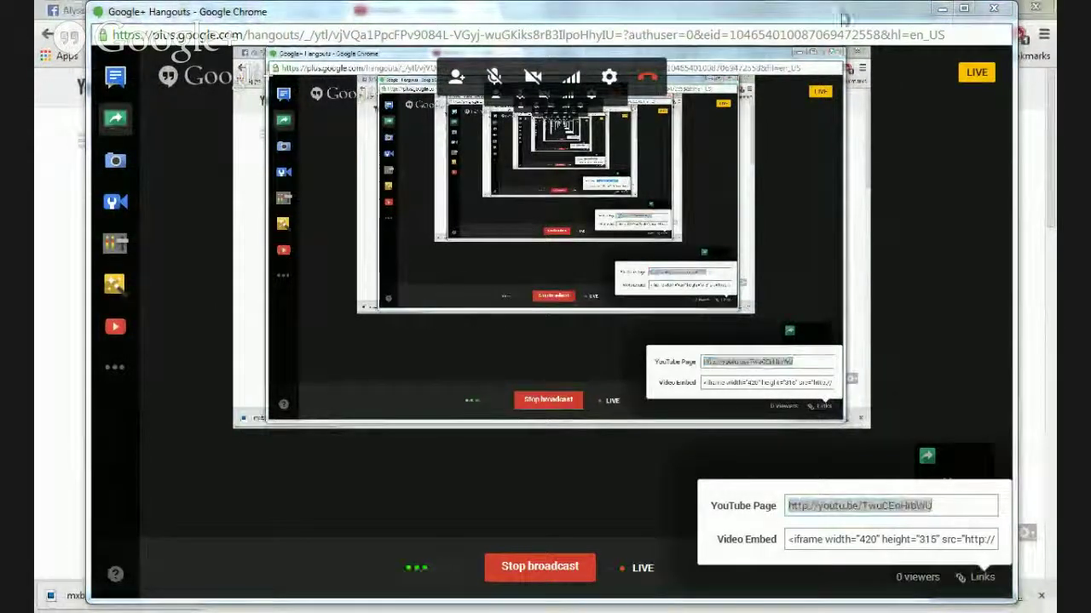
pyautogui.click(942, 8)
pyautogui.click(489, 10)
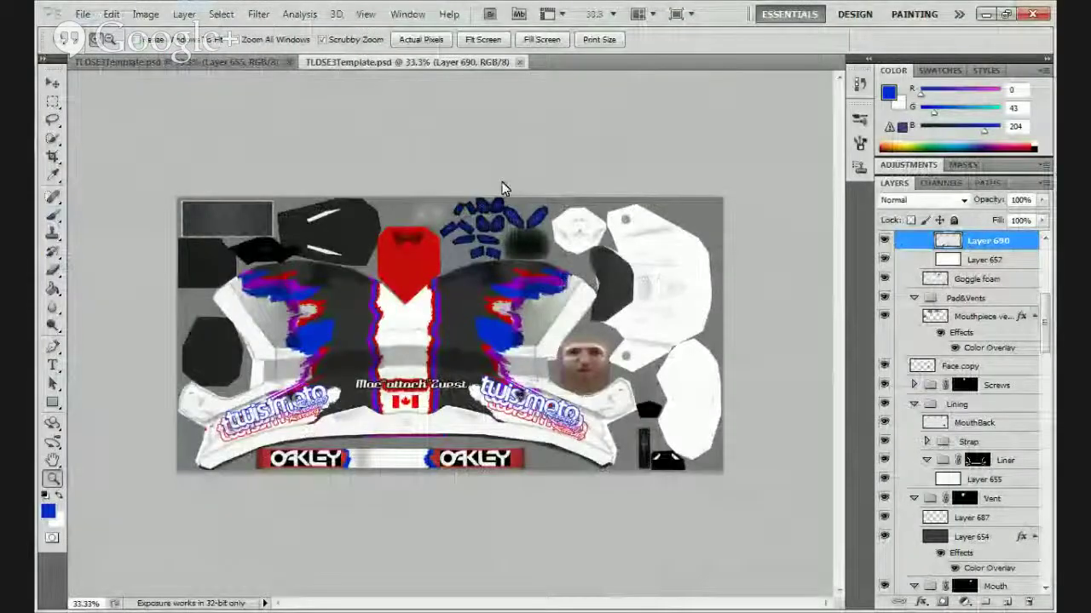
# Delete the old design layers, from the Mac attack Zuest text layer through the last design layer.
pyautogui.scroll(-3, 961, 483)
pyautogui.scroll(-1, 961, 483)
pyautogui.scroll(-3, 961, 483)
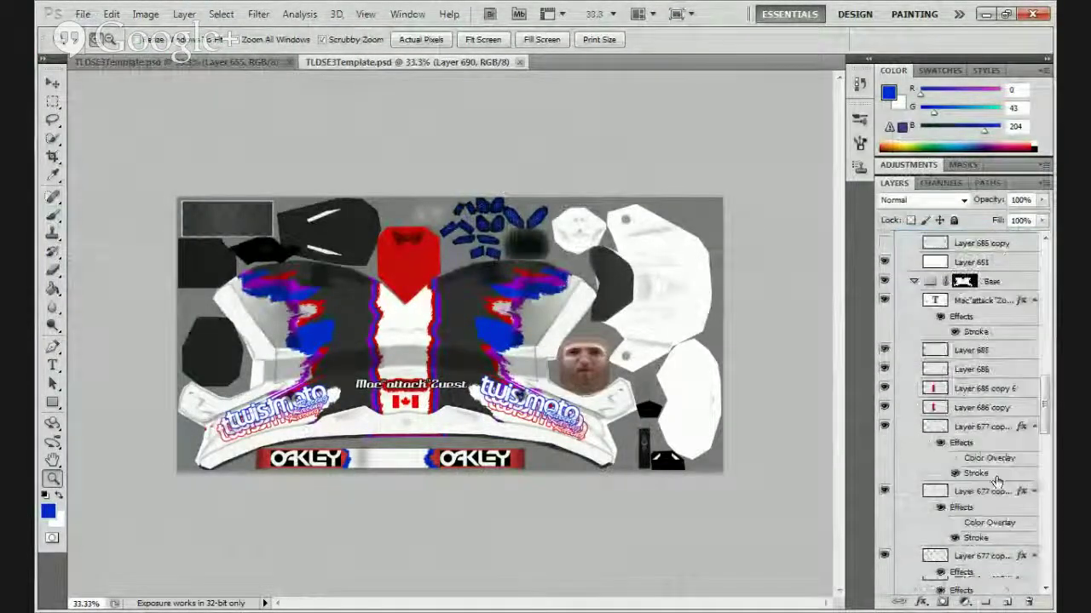
pyautogui.scroll(-3, 962, 490)
pyautogui.scroll(-3, 962, 494)
pyautogui.scroll(-2, 963, 503)
pyautogui.scroll(2, 959, 493)
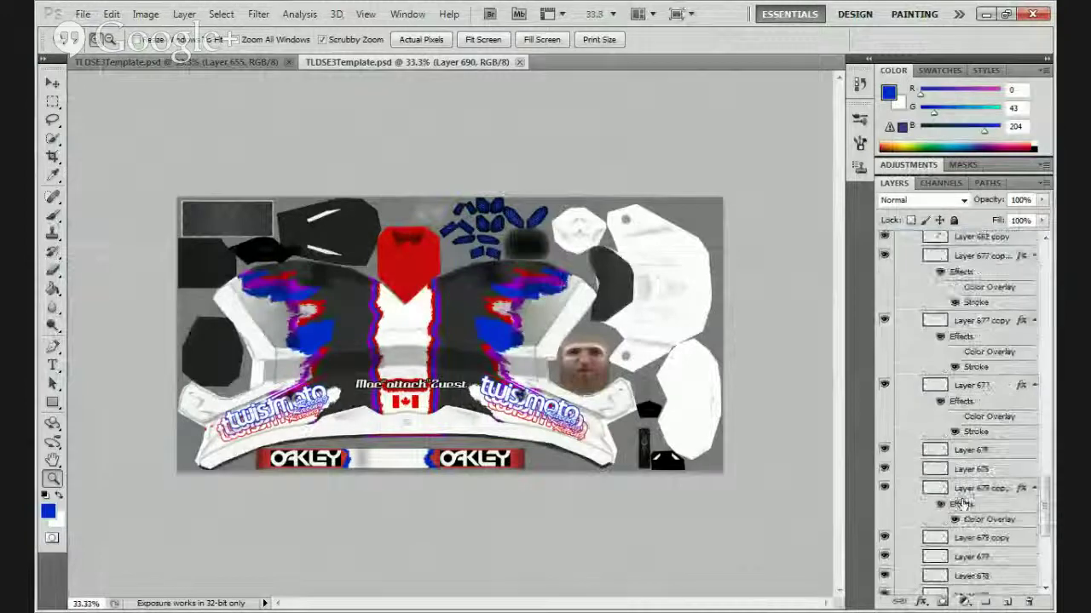
pyautogui.scroll(3, 952, 479)
pyautogui.scroll(2, 945, 465)
pyautogui.scroll(3, 940, 454)
pyautogui.scroll(3, 938, 454)
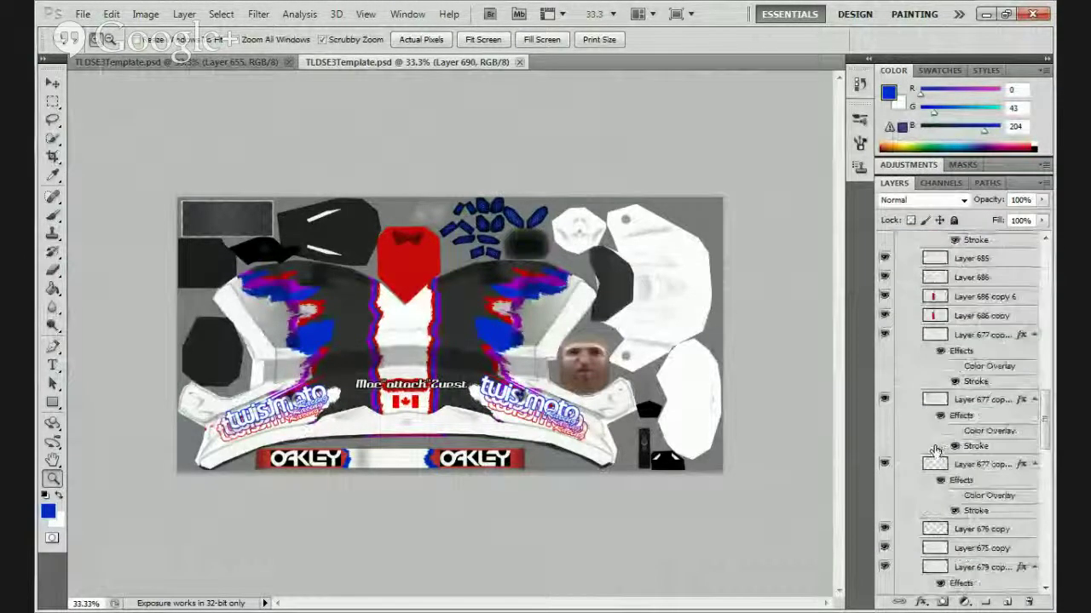
pyautogui.scroll(3, 934, 452)
pyautogui.scroll(3, 979, 435)
pyautogui.click(993, 413)
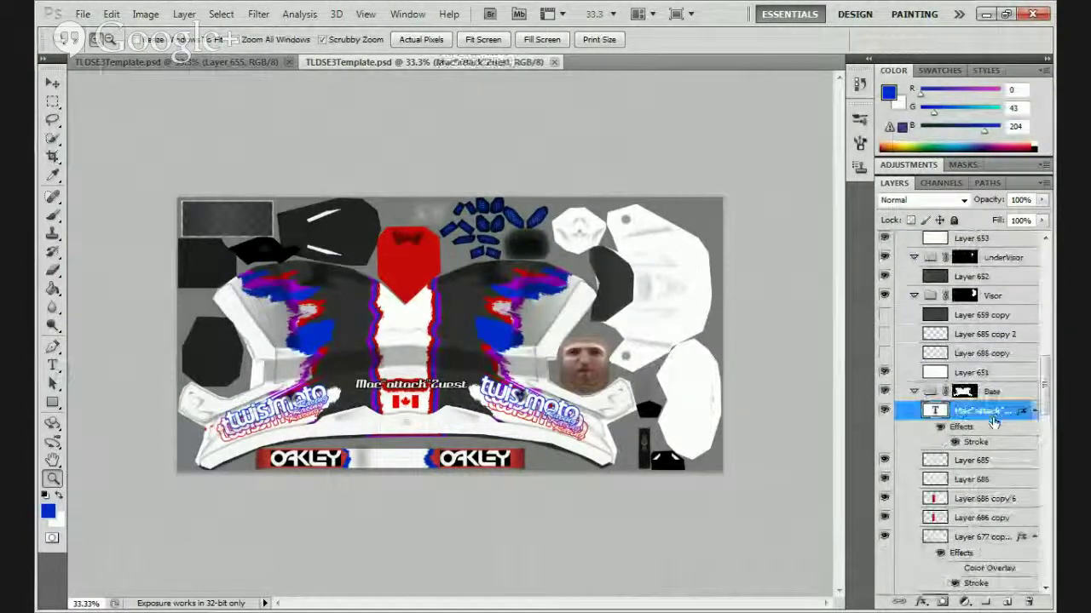
pyautogui.scroll(-3, 988, 450)
pyautogui.scroll(-3, 985, 453)
pyautogui.scroll(-3, 981, 457)
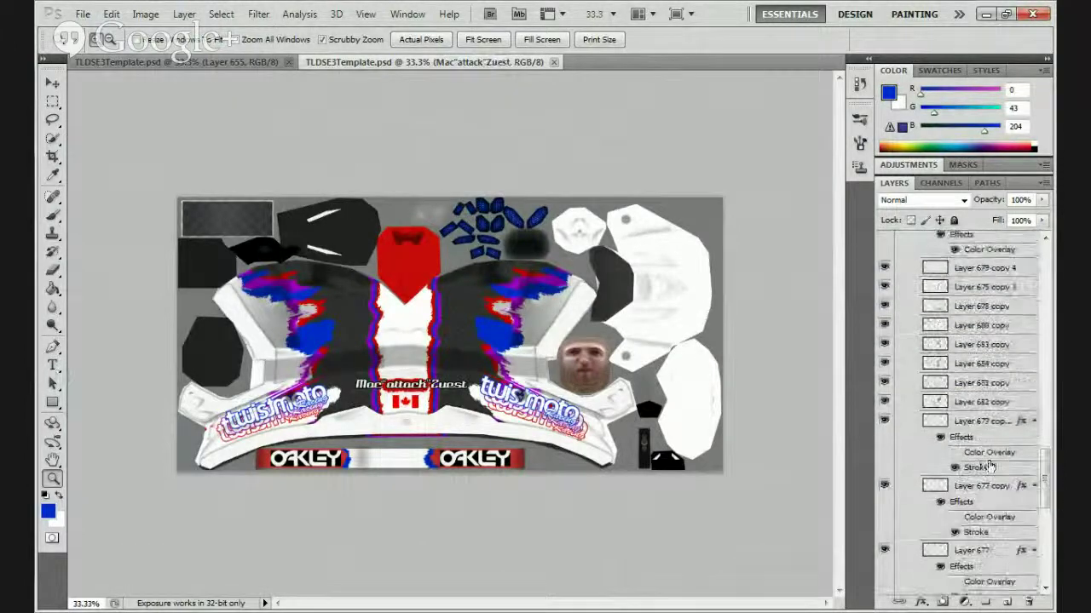
pyautogui.scroll(-2, 978, 460)
pyautogui.scroll(-5, 976, 463)
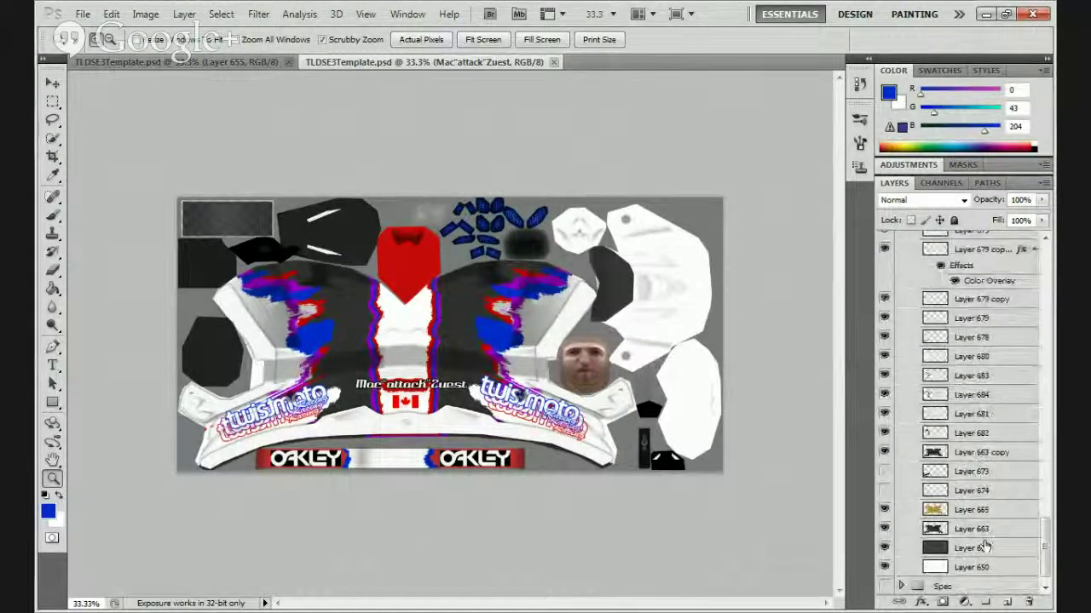
pyautogui.keyDown('shift'); pyautogui.click(985, 512); pyautogui.keyUp('shift')
pyautogui.press('Delete')
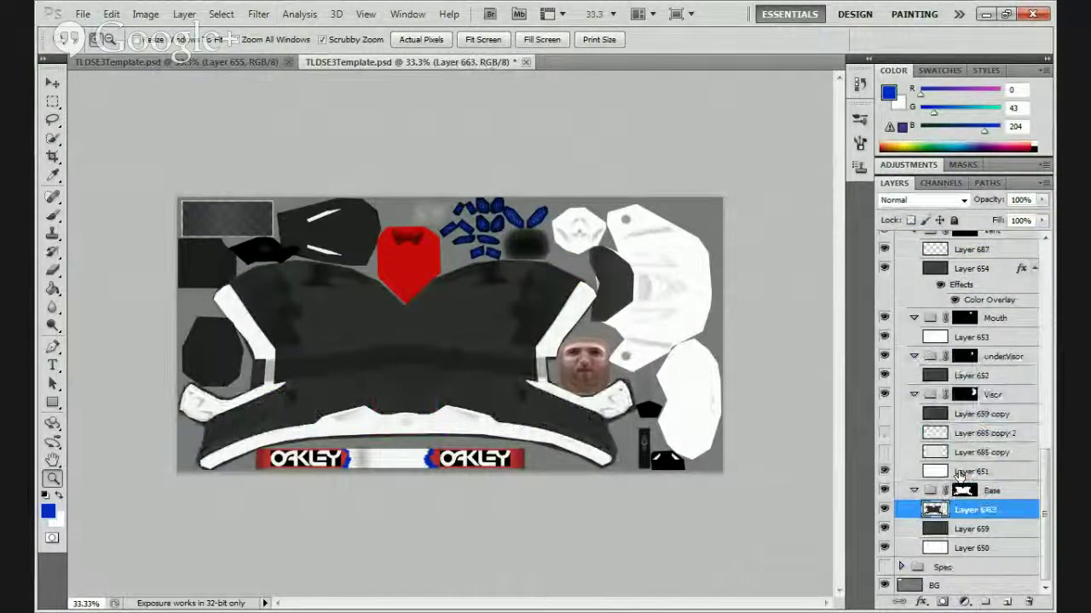
# Toggle Layer 663 and the Liner group visibility to check the remaining helmet areas.
pyautogui.scroll(1, 960, 475)
pyautogui.scroll(2, 959, 504)
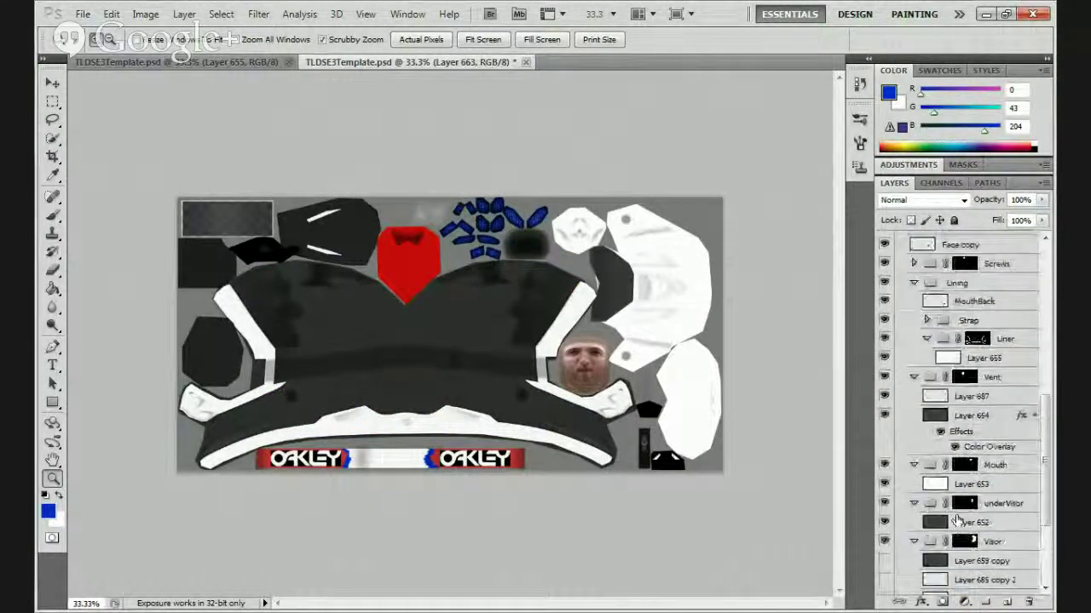
pyautogui.scroll(1, 950, 490)
pyautogui.scroll(1, 941, 479)
pyautogui.scroll(1, 935, 490)
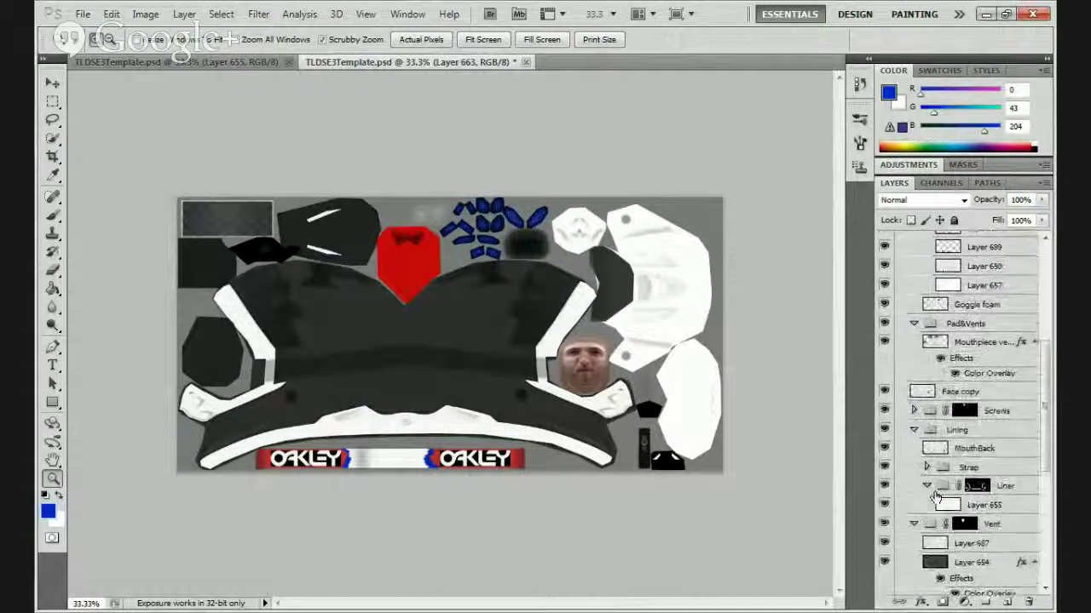
pyautogui.scroll(1, 932, 491)
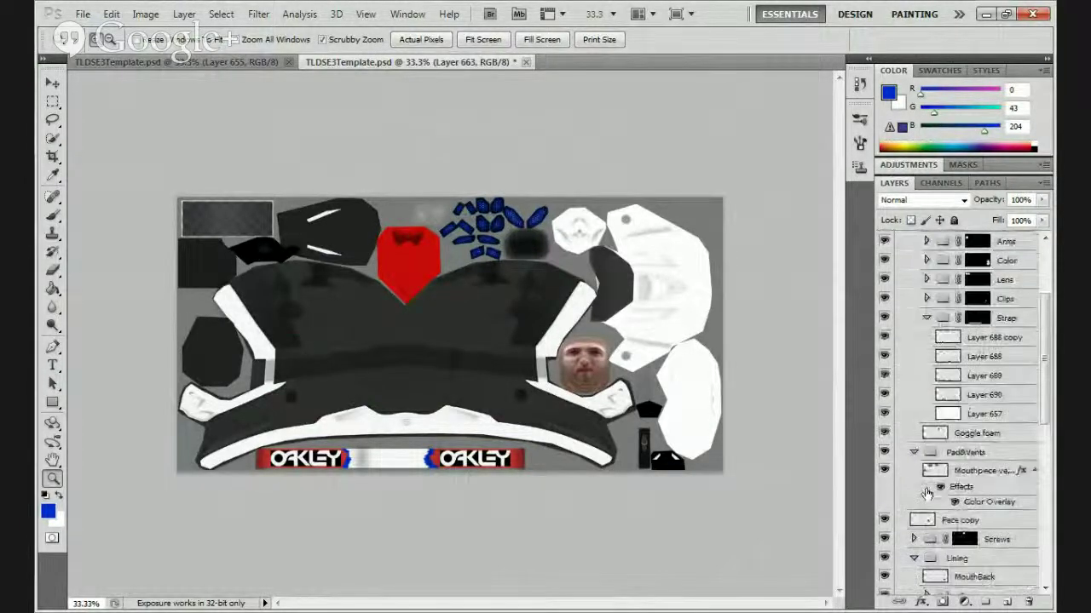
pyautogui.scroll(-1, 928, 494)
pyautogui.scroll(-2, 929, 495)
pyautogui.scroll(-2, 927, 495)
pyautogui.scroll(-2, 926, 494)
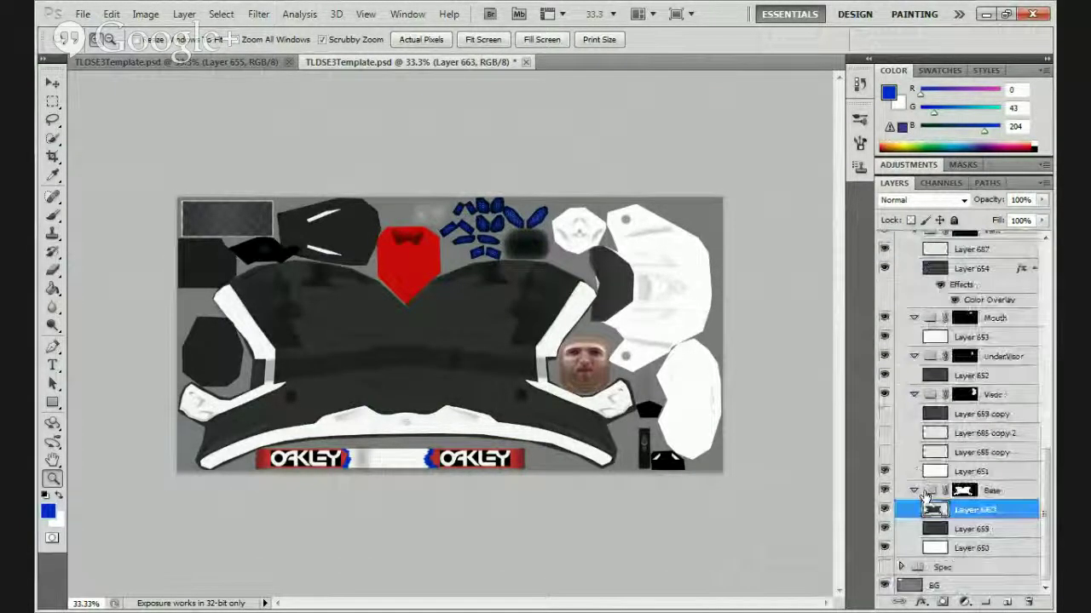
pyautogui.click(885, 510)
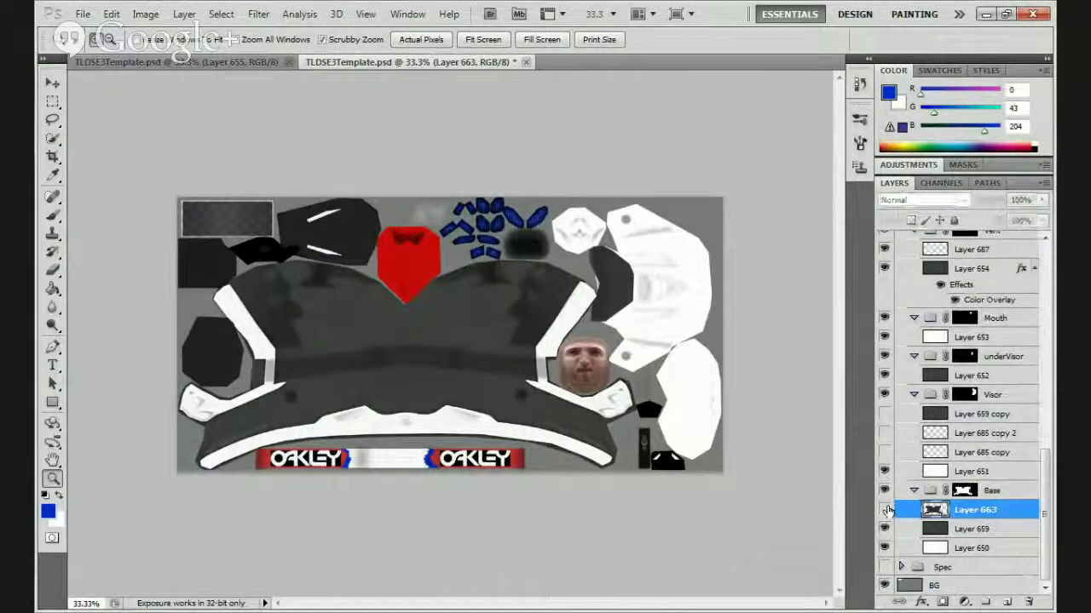
pyautogui.scroll(1, 967, 462)
pyautogui.scroll(2, 959, 499)
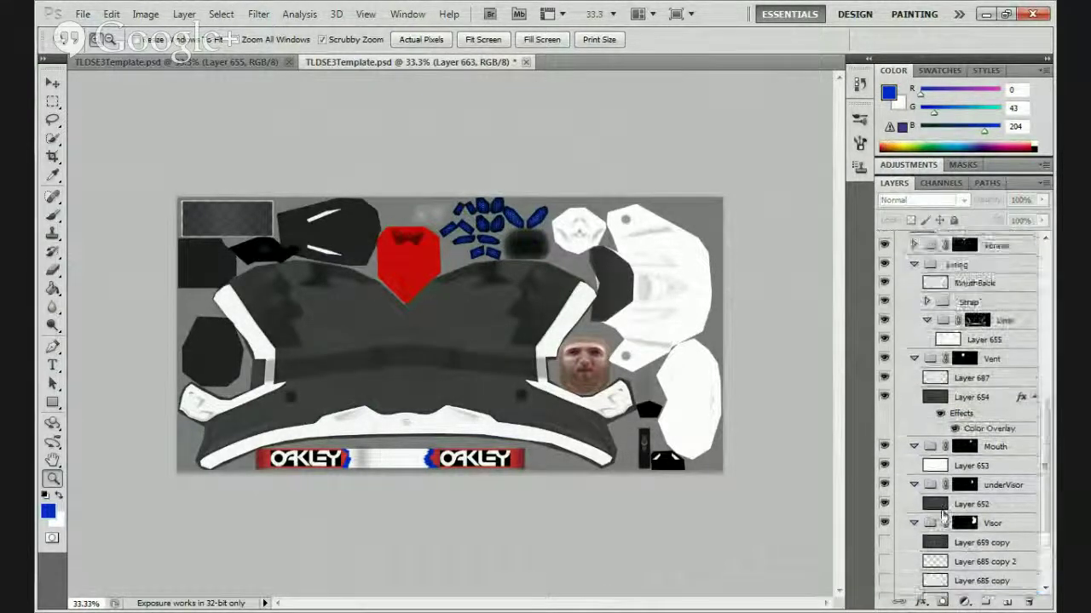
pyautogui.click(884, 321)
pyautogui.click(885, 321)
pyautogui.doubleClick(929, 341)
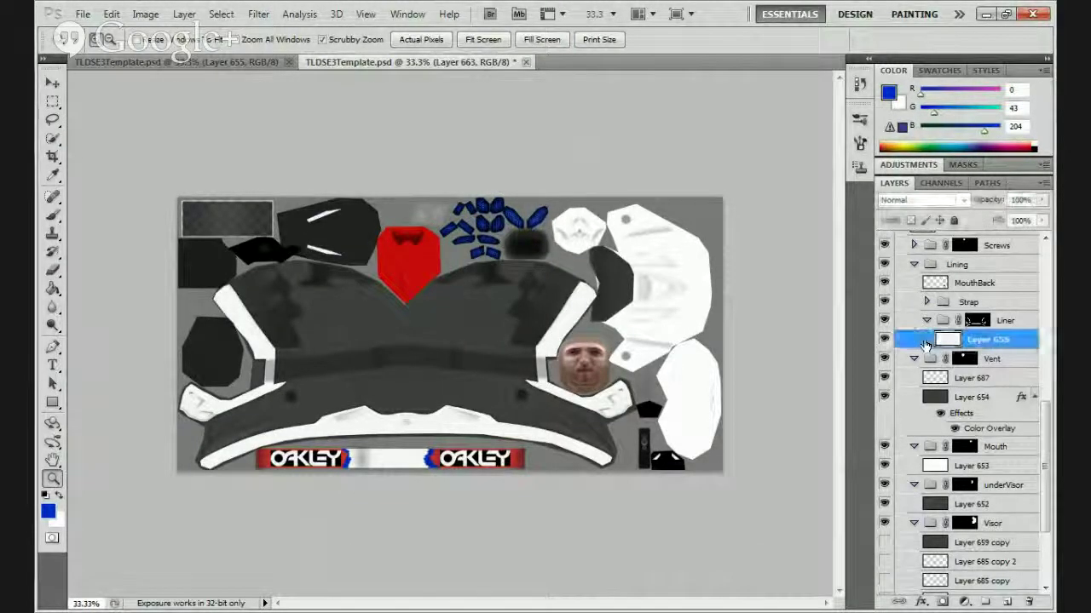
# Give Layer 655 a near-black #101010 Color Overlay.
pyautogui.click(630, 338)
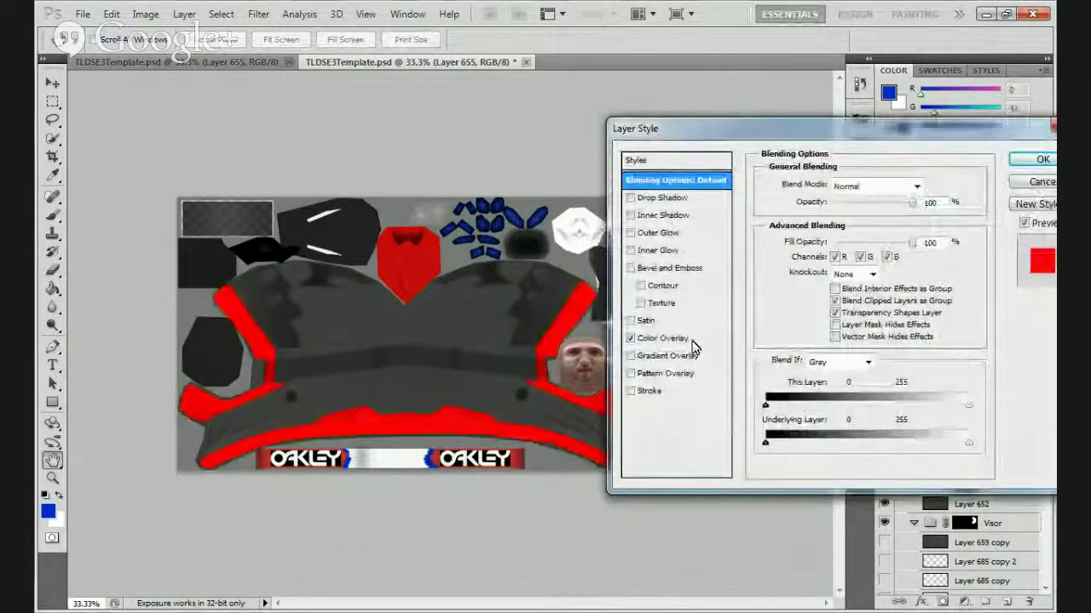
pyautogui.click(665, 338)
pyautogui.click(922, 185)
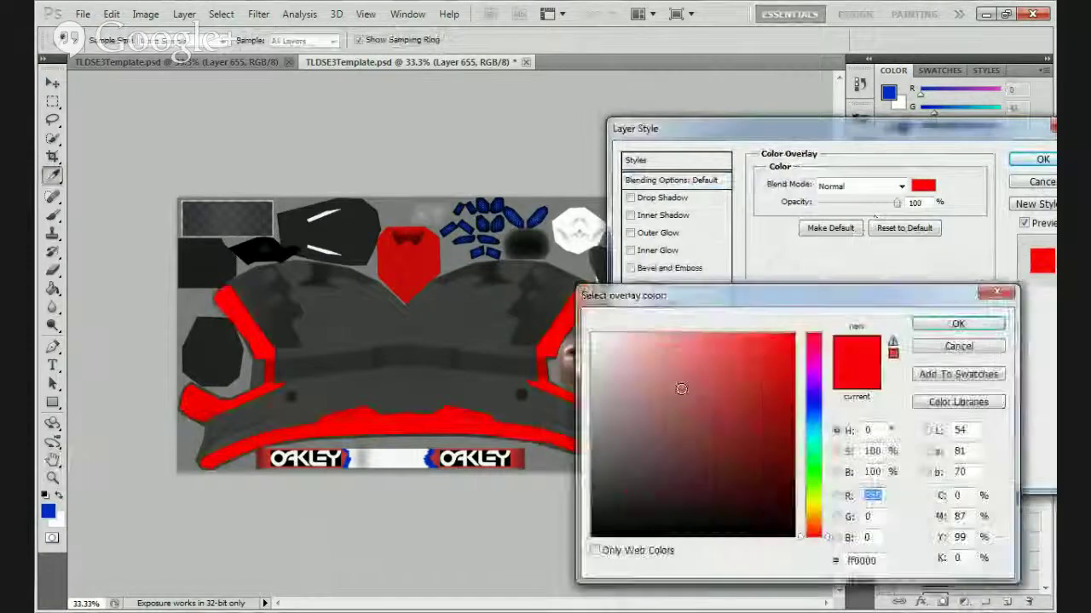
pyautogui.moveTo(597, 530)
pyautogui.mouseDown()
pyautogui.moveTo(536, 543)
pyautogui.moveTo(536, 521)
pyautogui.mouseUp()
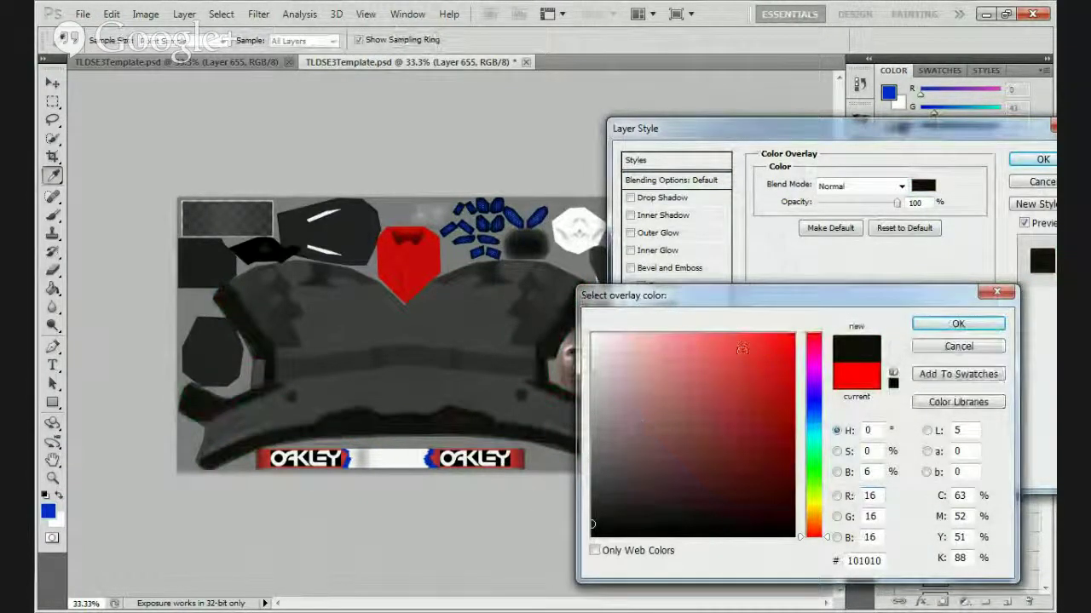
pyautogui.click(961, 325)
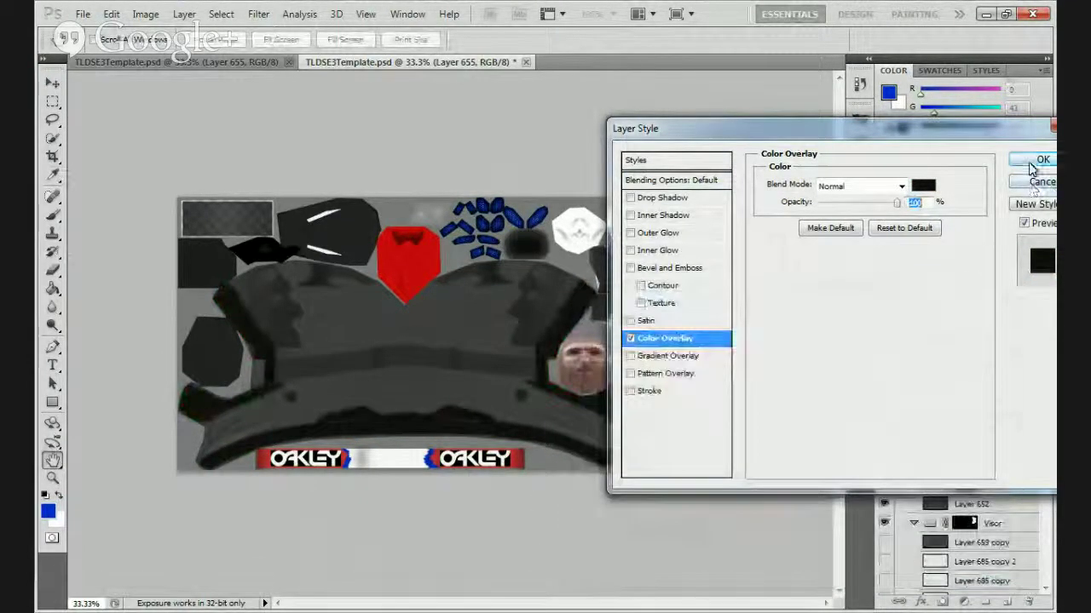
pyautogui.click(1042, 162)
# Give the base shell Layer 663 a white Color Overlay.
pyautogui.scroll(-3, 905, 519)
pyautogui.scroll(-3, 903, 524)
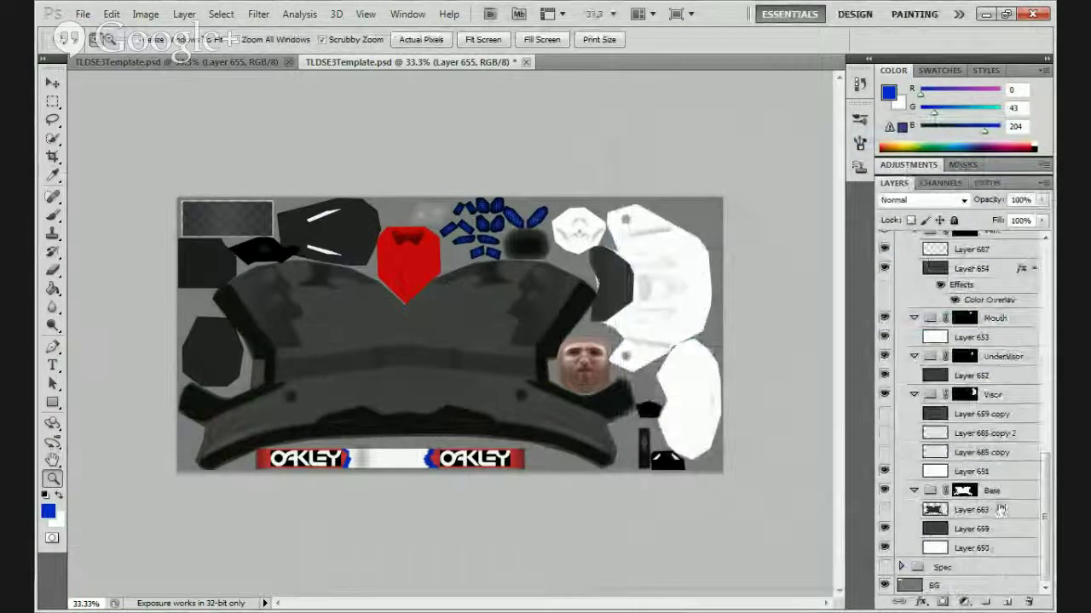
pyautogui.doubleClick(953, 512)
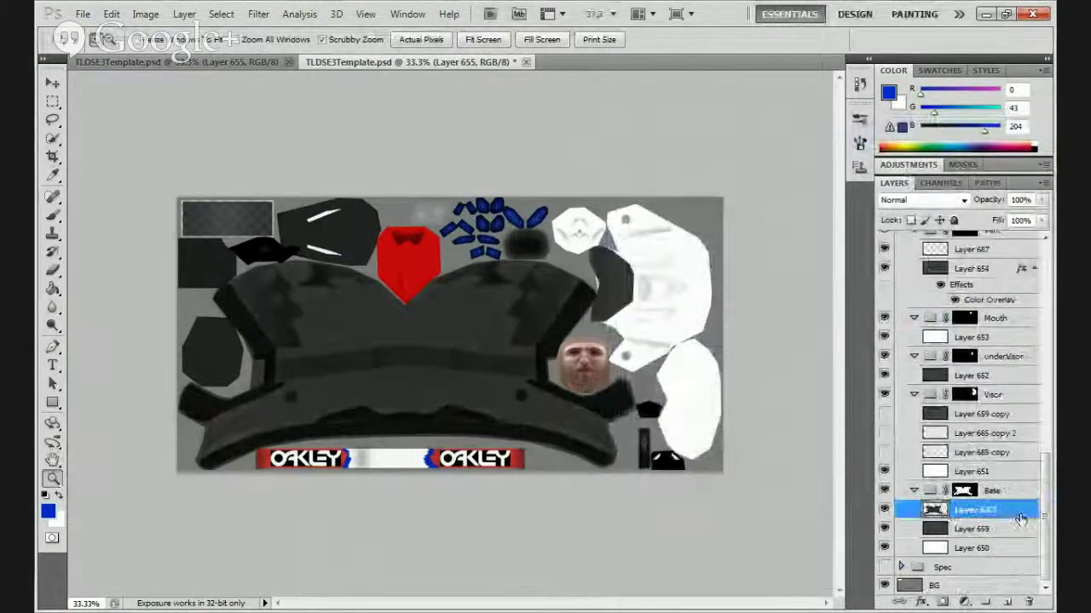
pyautogui.click(632, 338)
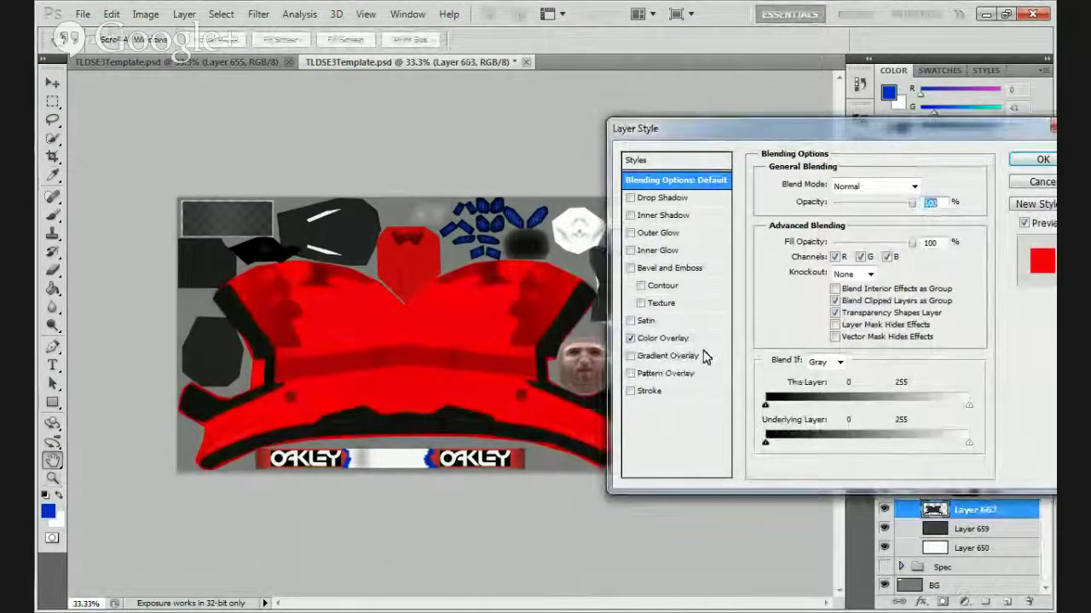
pyautogui.click(681, 339)
pyautogui.click(920, 185)
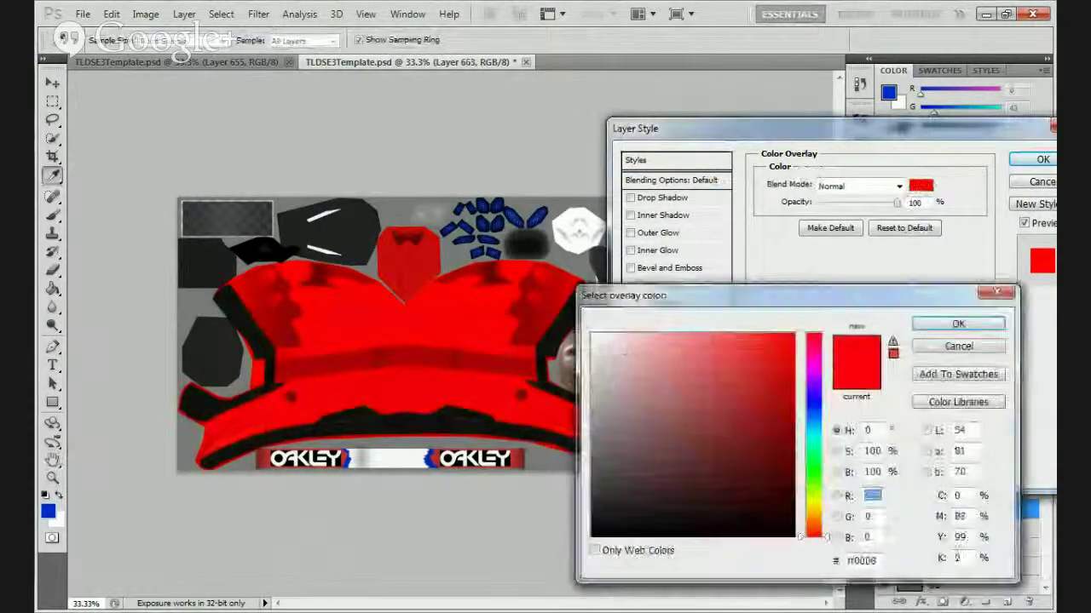
pyautogui.click(594, 335)
pyautogui.click(957, 325)
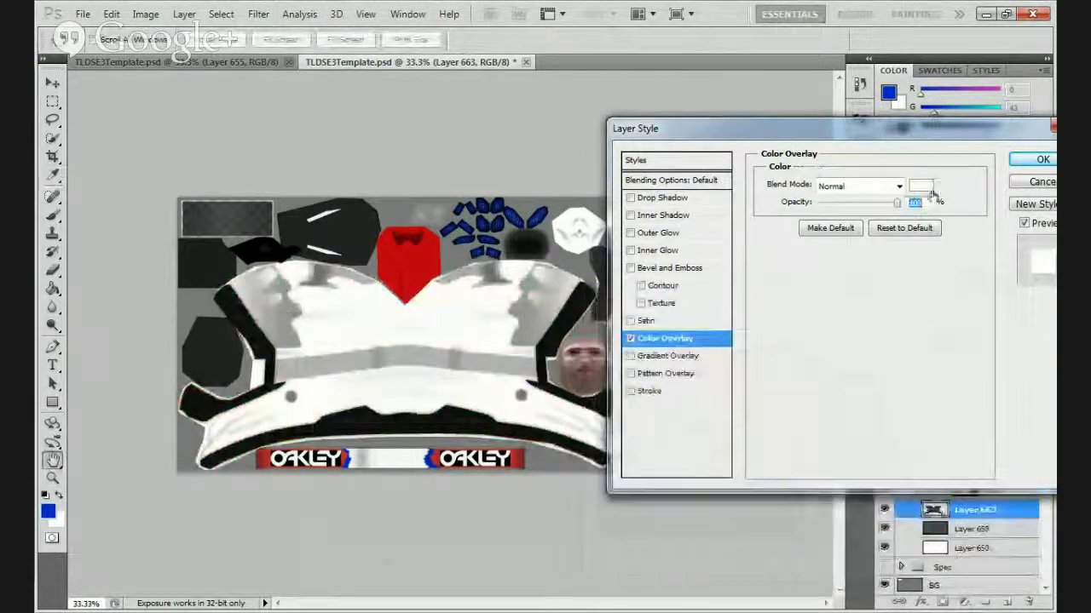
pyautogui.click(1039, 160)
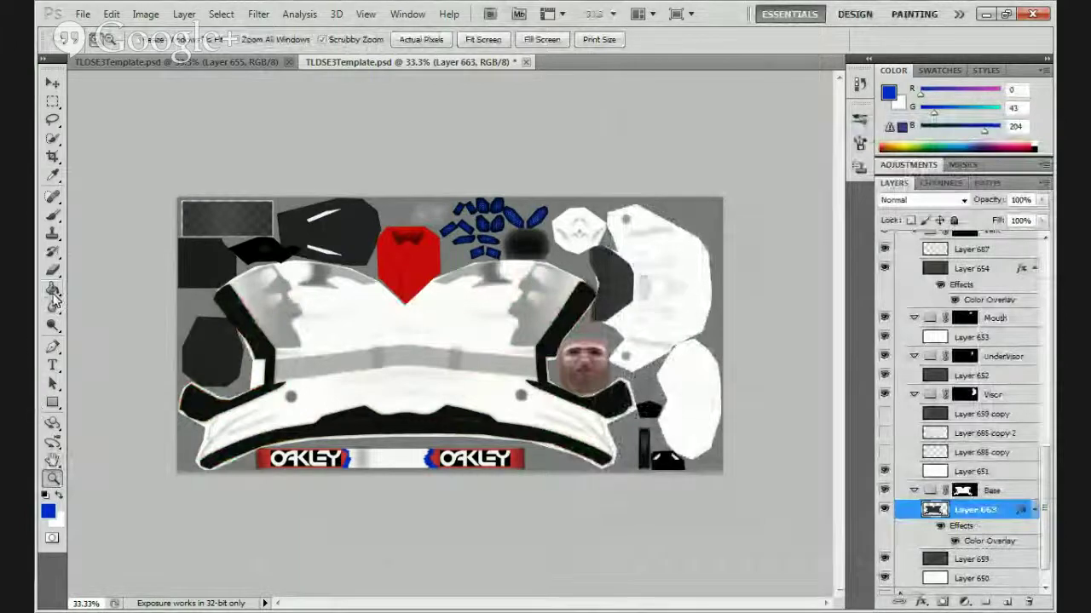
# Zoom in on the helmet shell and back out to view more of the template.
pyautogui.click(52, 214)
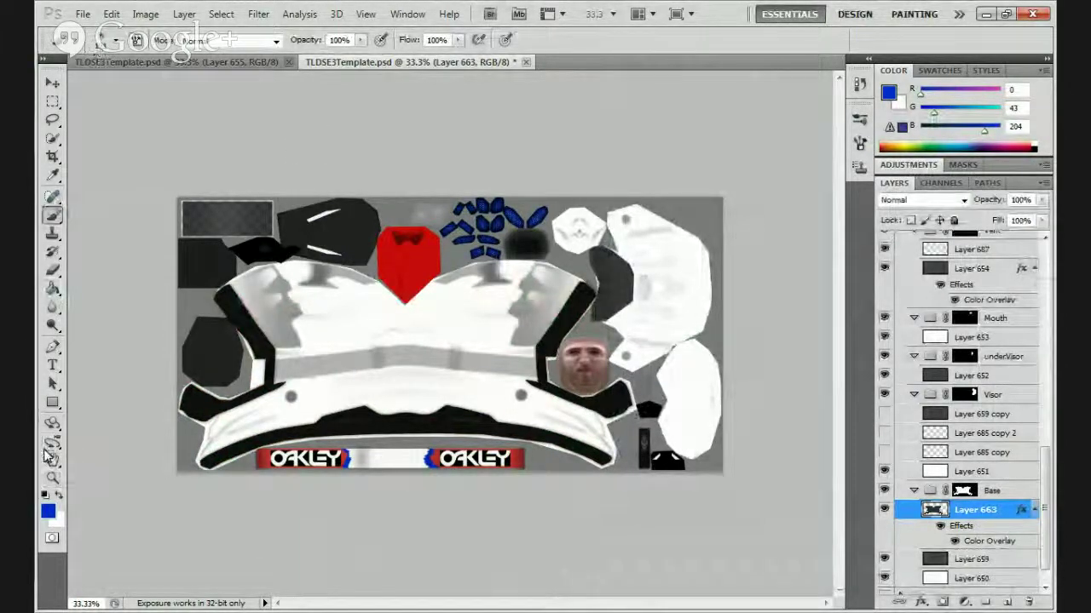
pyautogui.click(52, 479)
pyautogui.click(257, 378)
pyautogui.keyDown('alt'); pyautogui.click(258, 377); pyautogui.keyUp('alt')
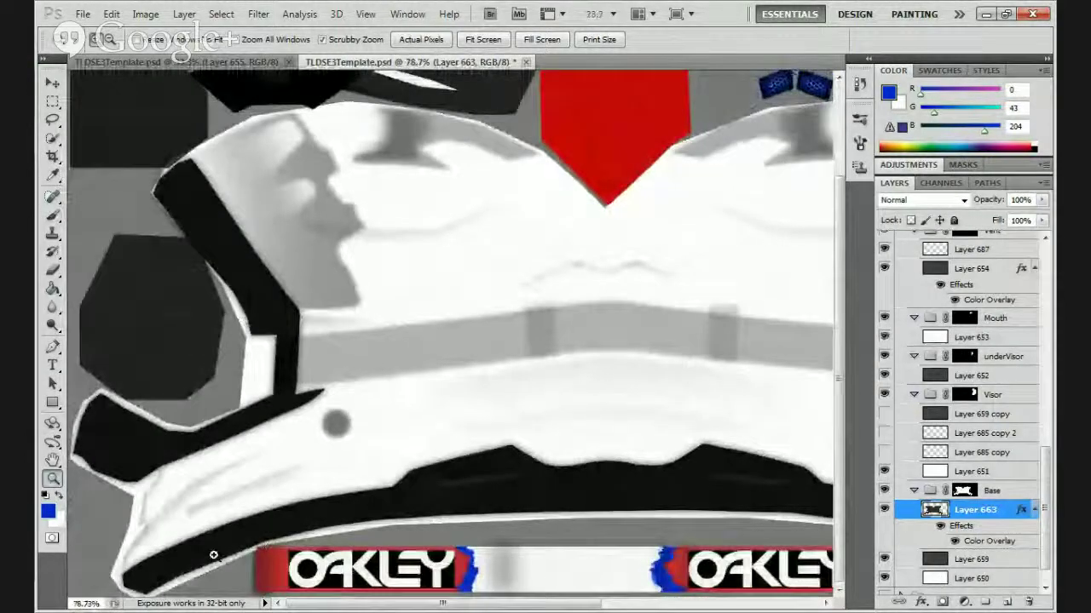
pyautogui.moveTo(180, 500); pyautogui.dragTo(175, 498)
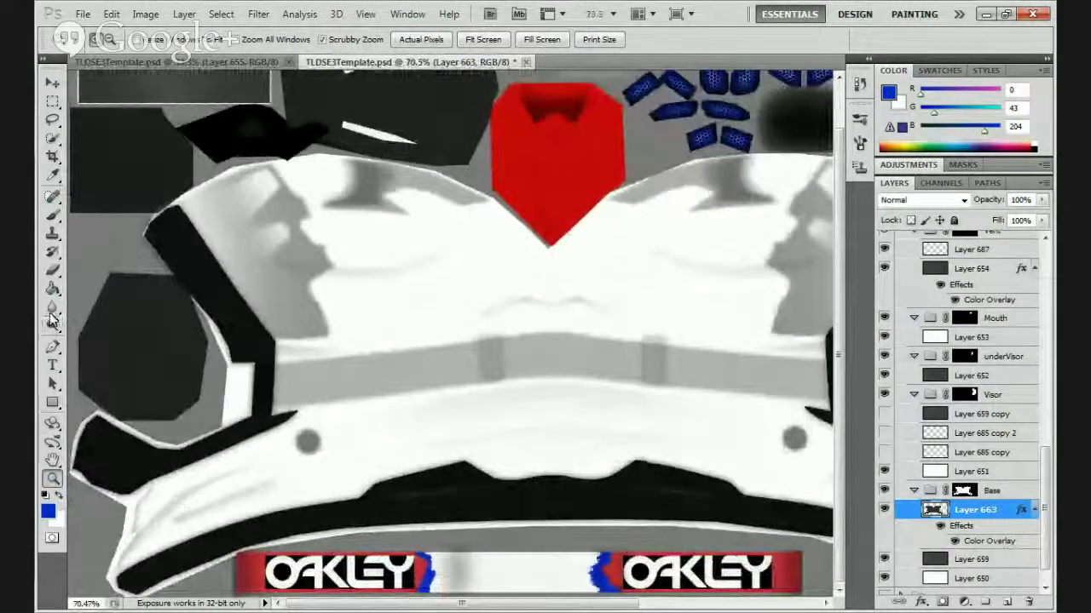
pyautogui.click(51, 215)
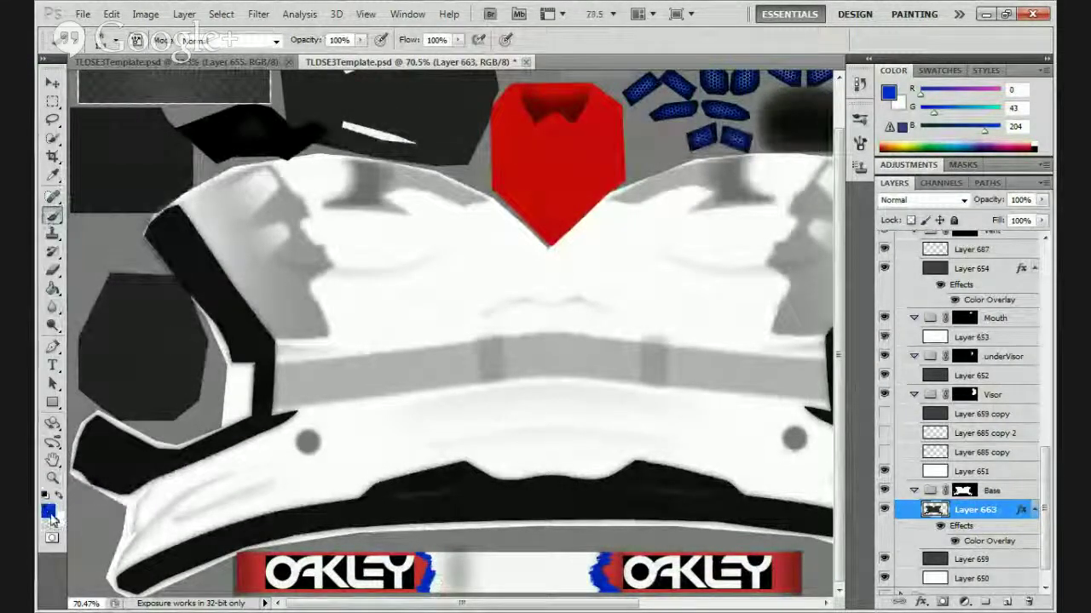
# Search Google for 'fly racing helmets' and open the FLY Racing helmets result.
pyautogui.click(985, 13)
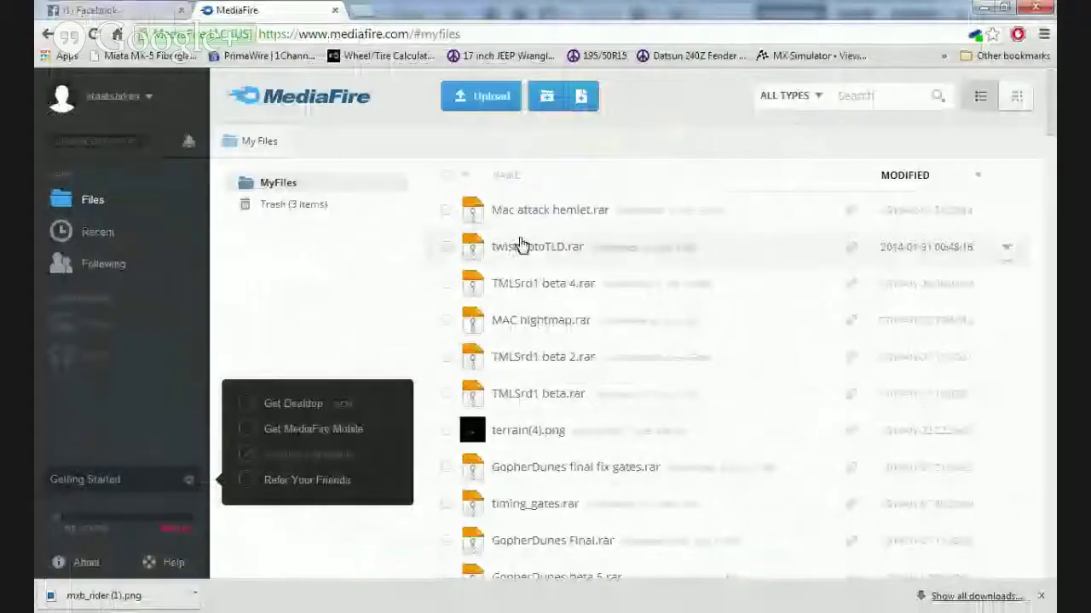
pyautogui.click(116, 34)
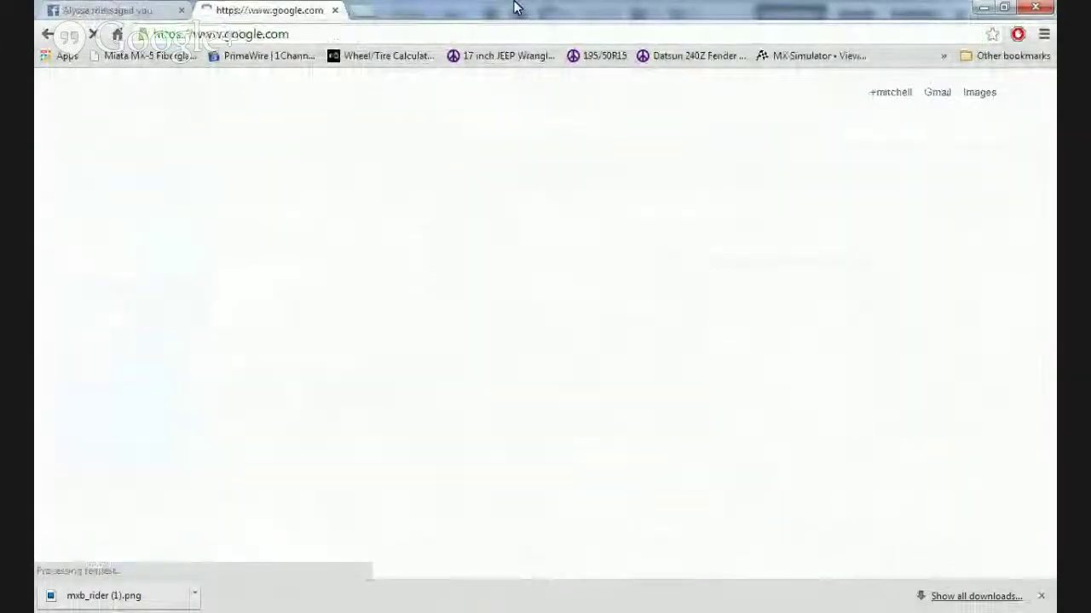
pyautogui.click(397, 34)
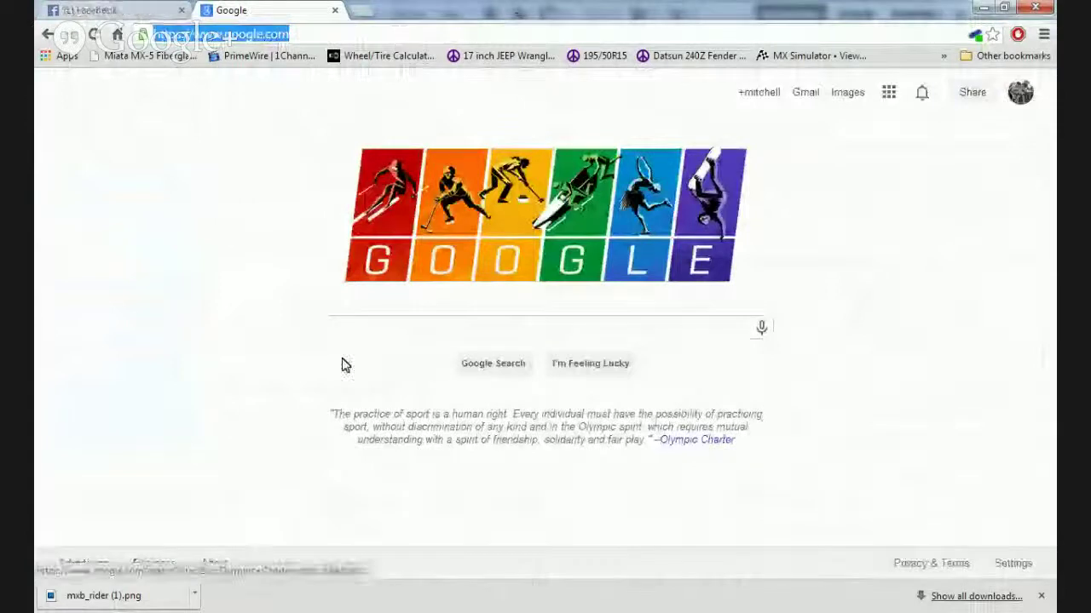
pyautogui.click(367, 322)
pyautogui.write('fly rac')
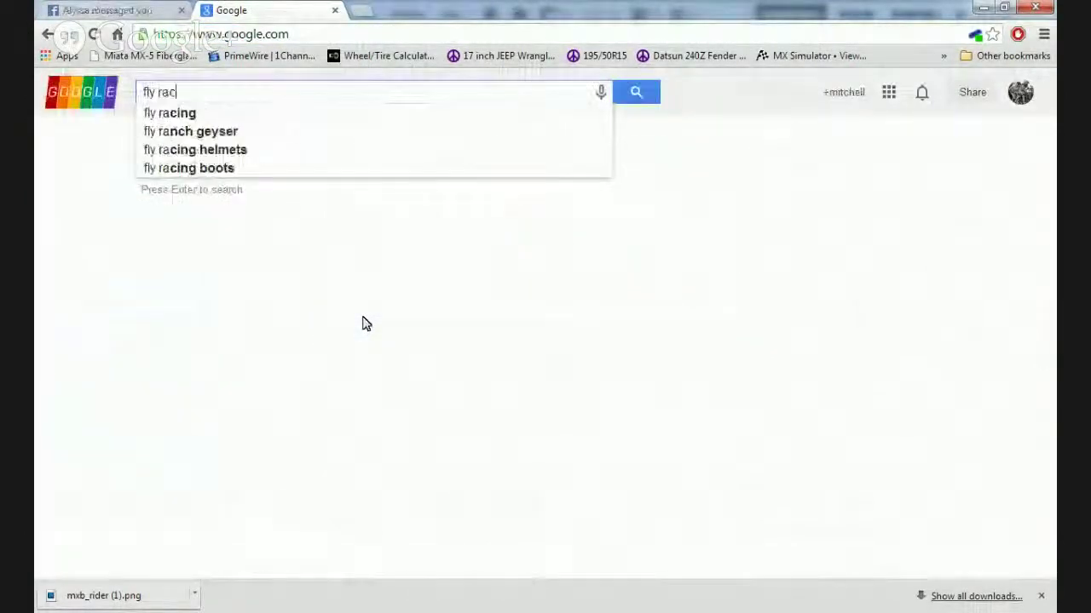
pyautogui.write('ing hel')
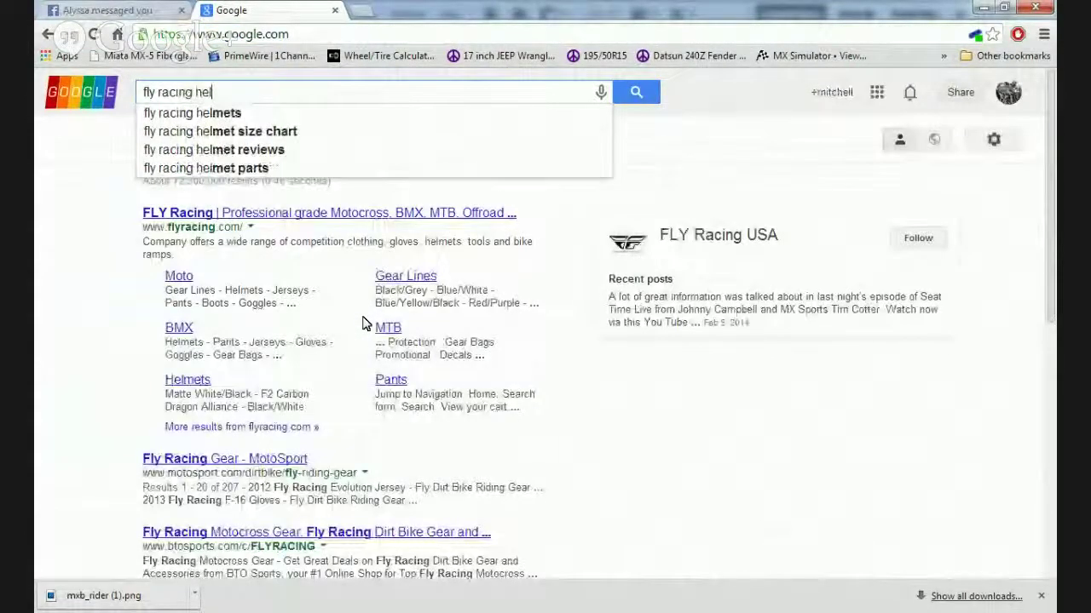
pyautogui.write('m')
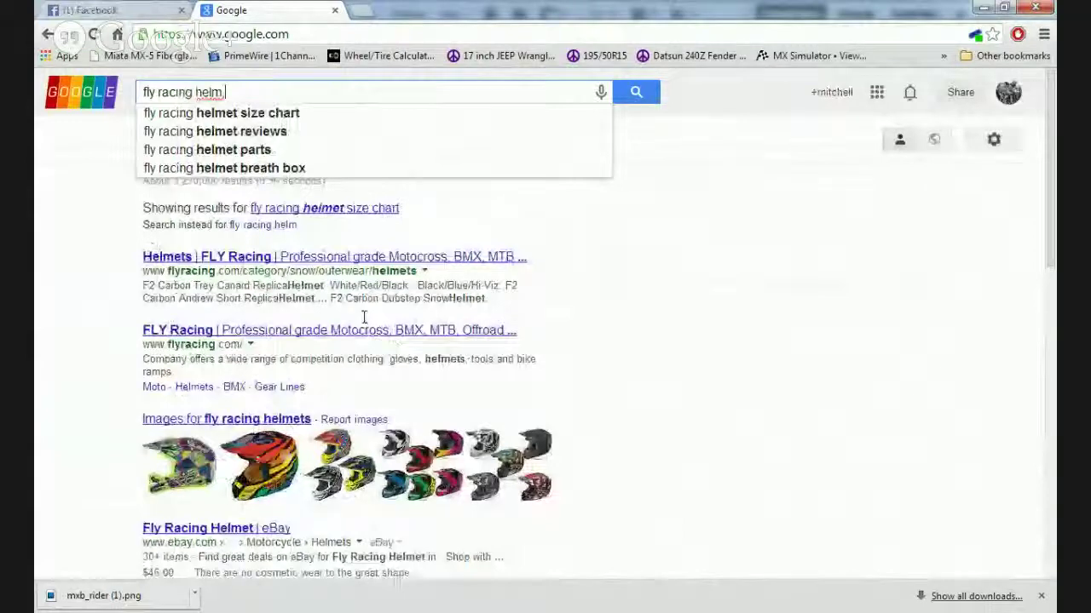
pyautogui.write('ets')
pyautogui.press('Return')
pyautogui.click(281, 213)
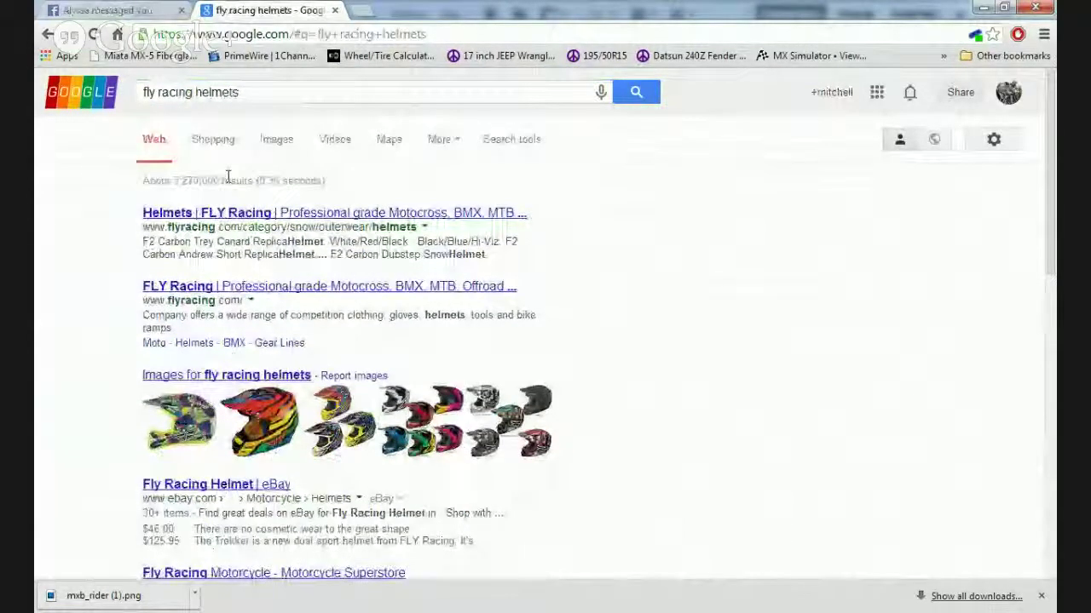
# Glance at the Facebook tab, then return to the FLY Racing helmets page.
pyautogui.click(114, 10)
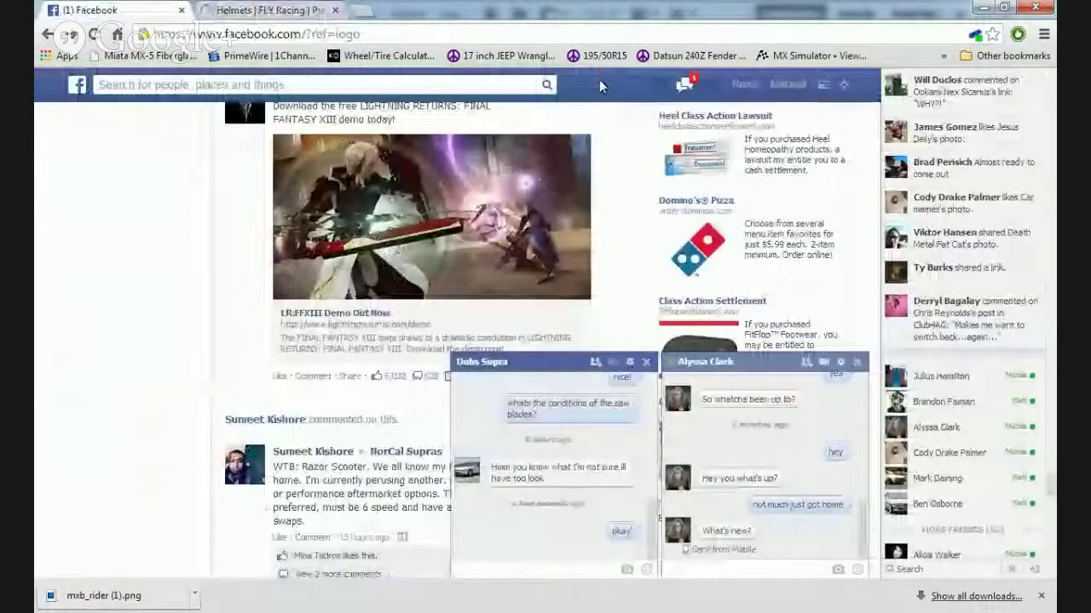
pyautogui.click(294, 11)
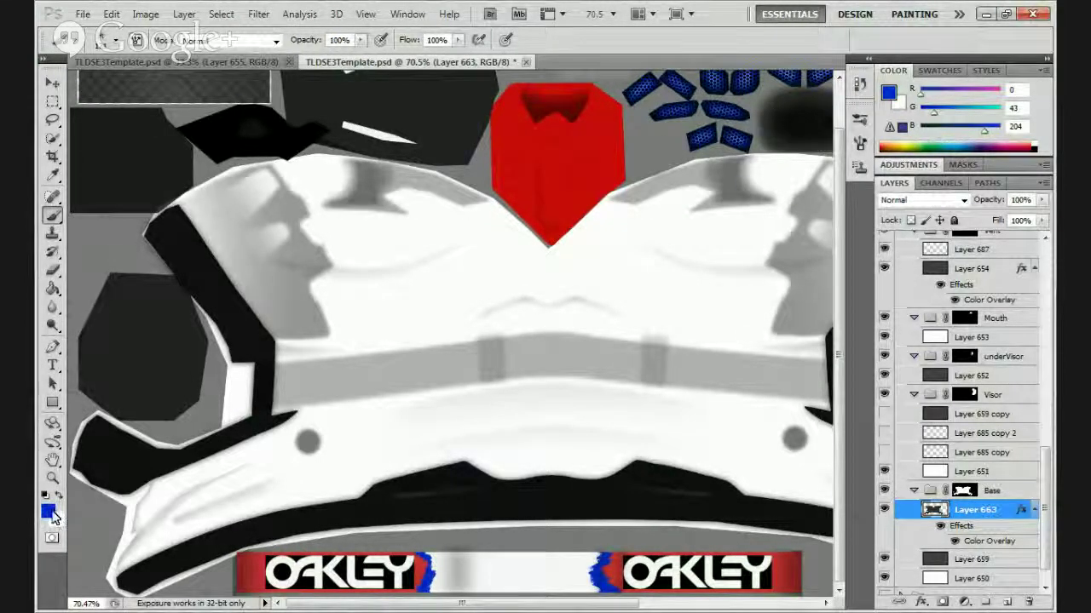
# Set the foreground colour to mid grey #929292 (RGB 146/146/146).
pyautogui.click(48, 512)
pyautogui.moveTo(587, 443); pyautogui.dragTo(556, 421)
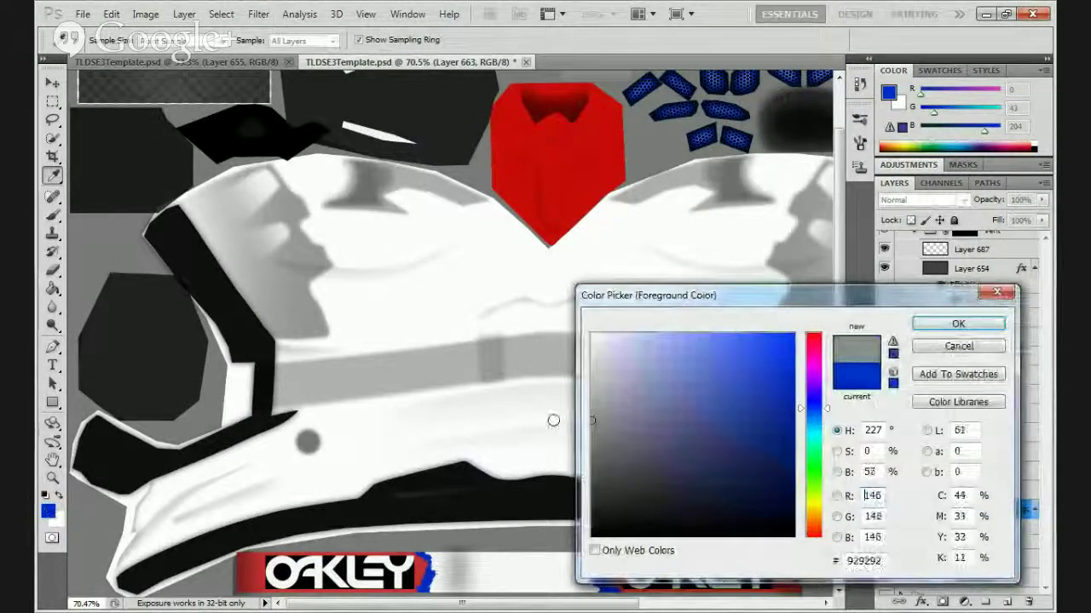
pyautogui.click(957, 324)
pyautogui.click(52, 347)
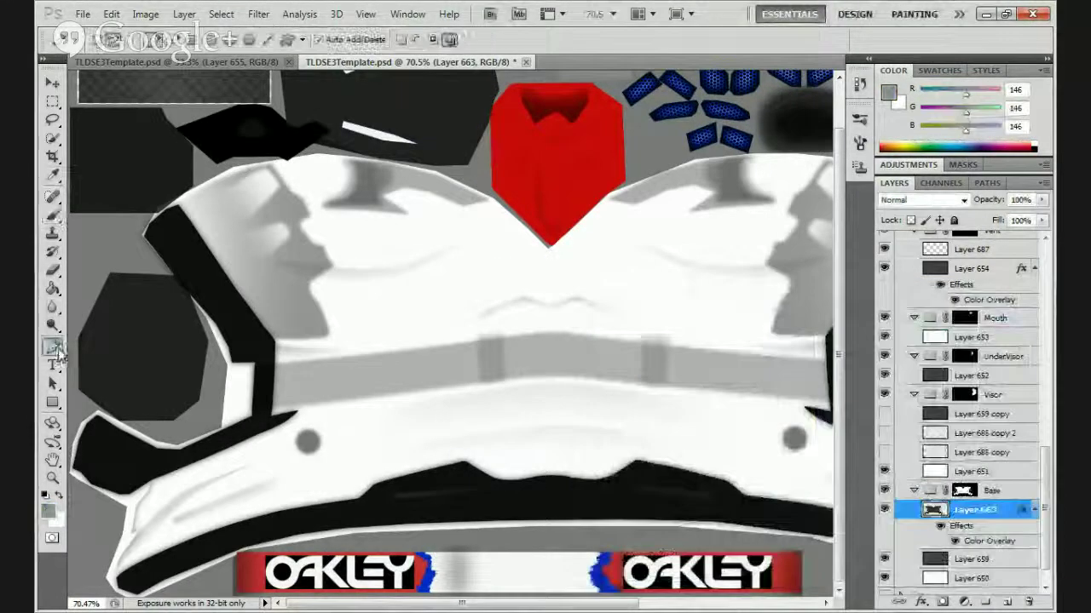
# Draw a path over the front piece's lower-left corner and make it a 0 px selection.
pyautogui.click(295, 415)
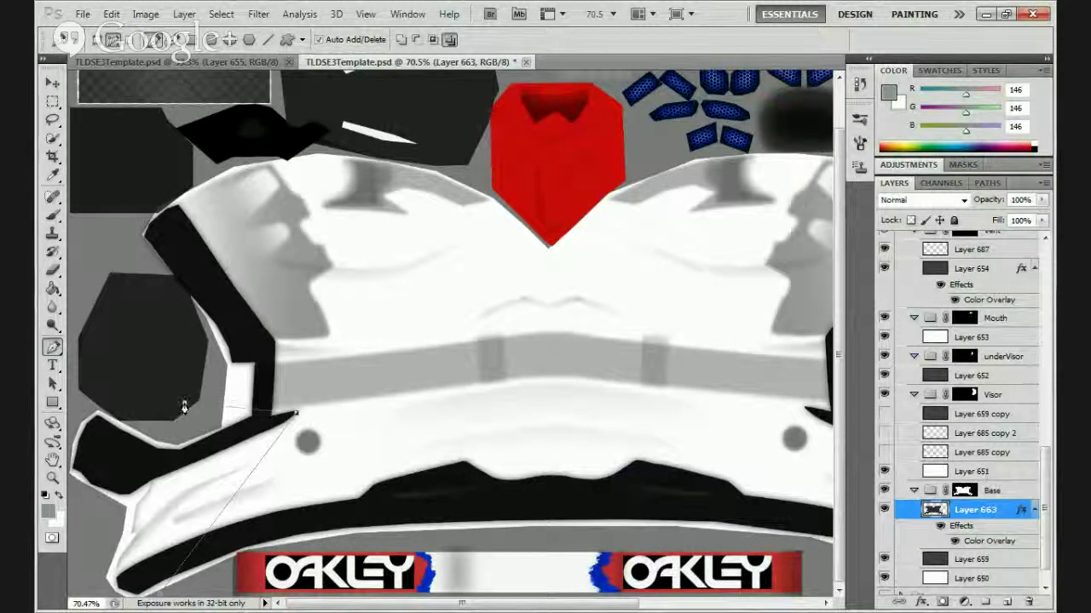
pyautogui.click(69, 408)
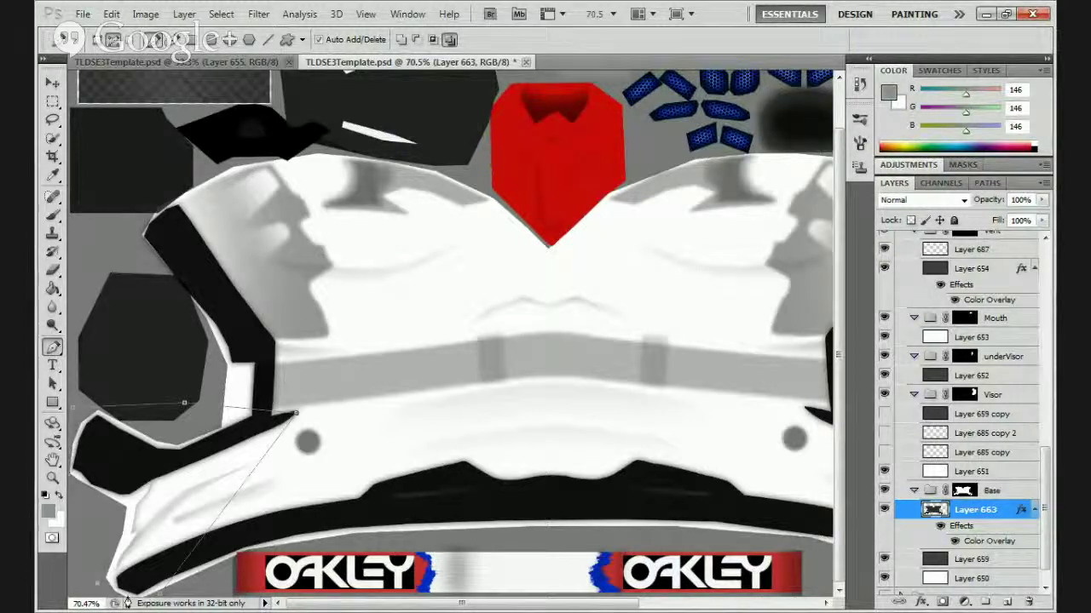
pyautogui.rightClick(152, 511)
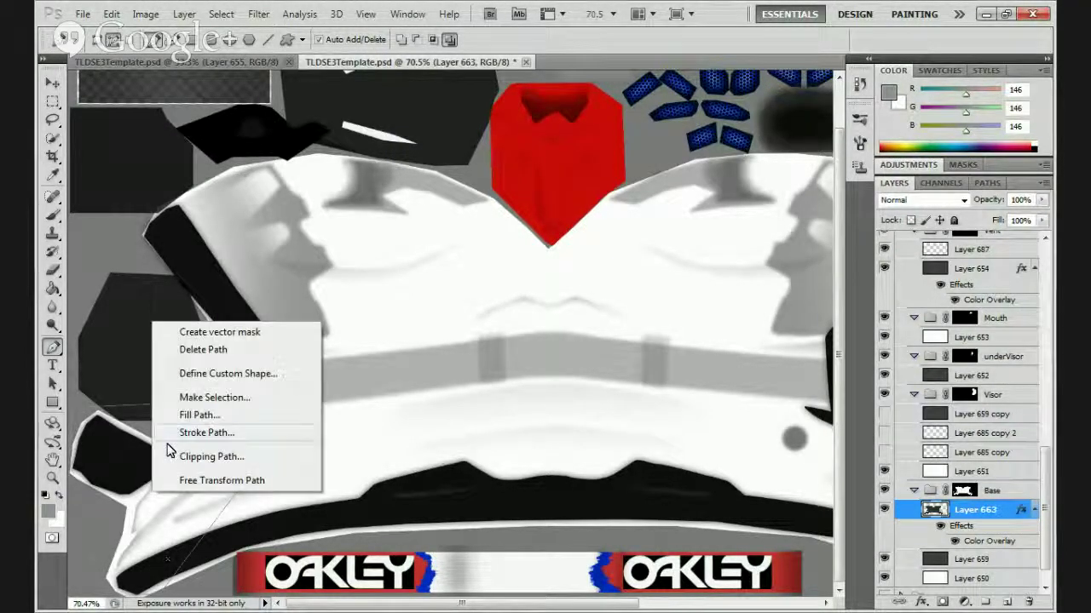
pyautogui.click(266, 398)
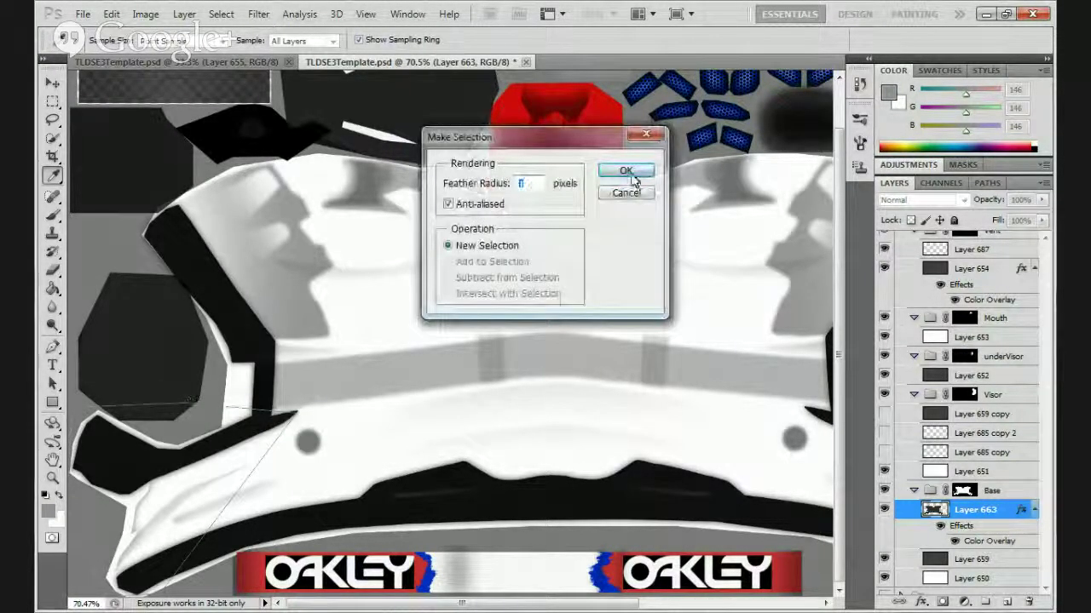
pyautogui.click(626, 170)
# Fill the corner grey on a new layer, deselect, and roughen its edge with the Eraser.
pyautogui.hotkey('ctrl', 'j')
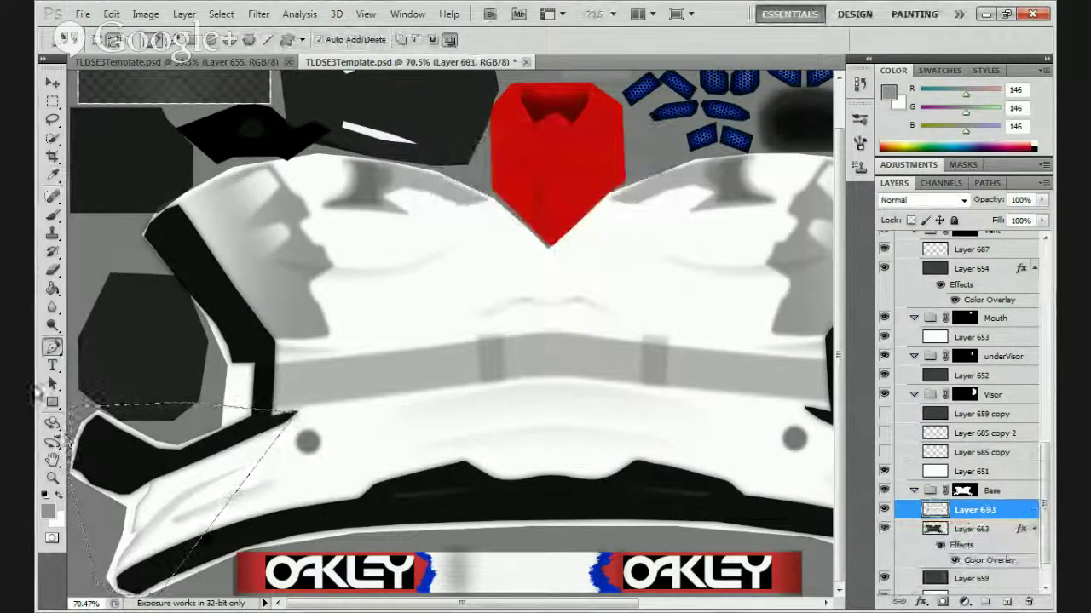
pyautogui.click(52, 289)
pyautogui.click(170, 500)
pyautogui.hotkey('ctrl', 'd')
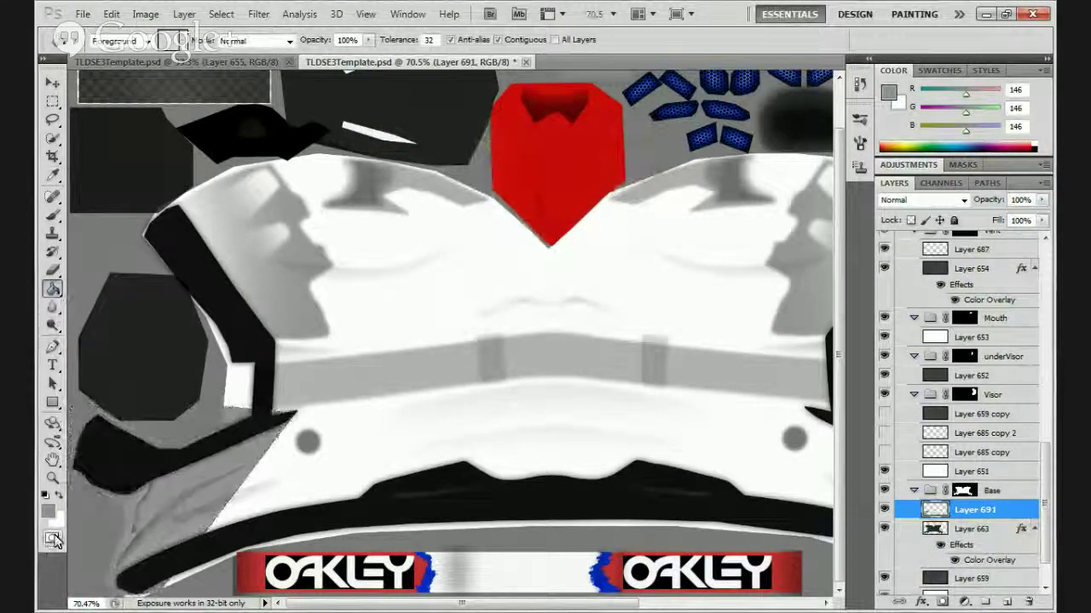
pyautogui.click(52, 270)
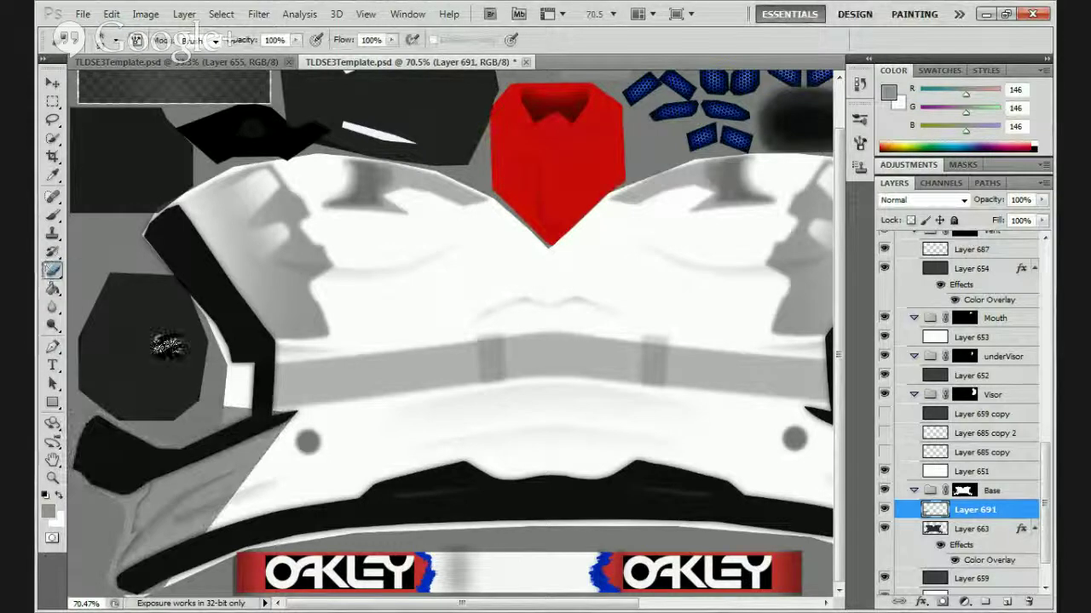
pyautogui.moveTo(286, 438); pyautogui.dragTo(195, 538)
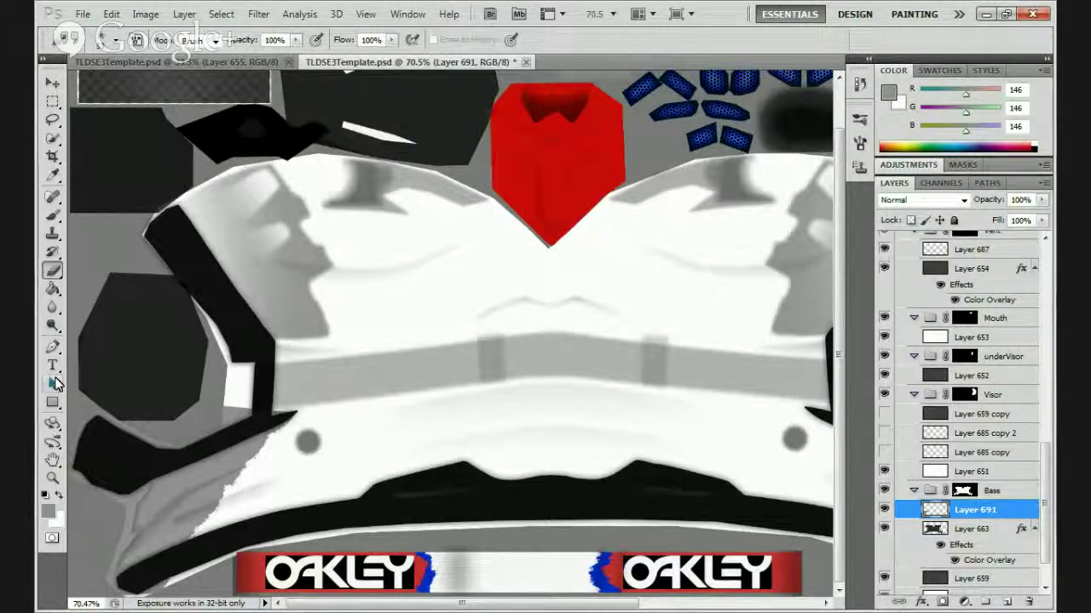
# Add Layer 692 below Layer 691 and outline the side panel from lower-left past the red tip.
pyautogui.click(1008, 602)
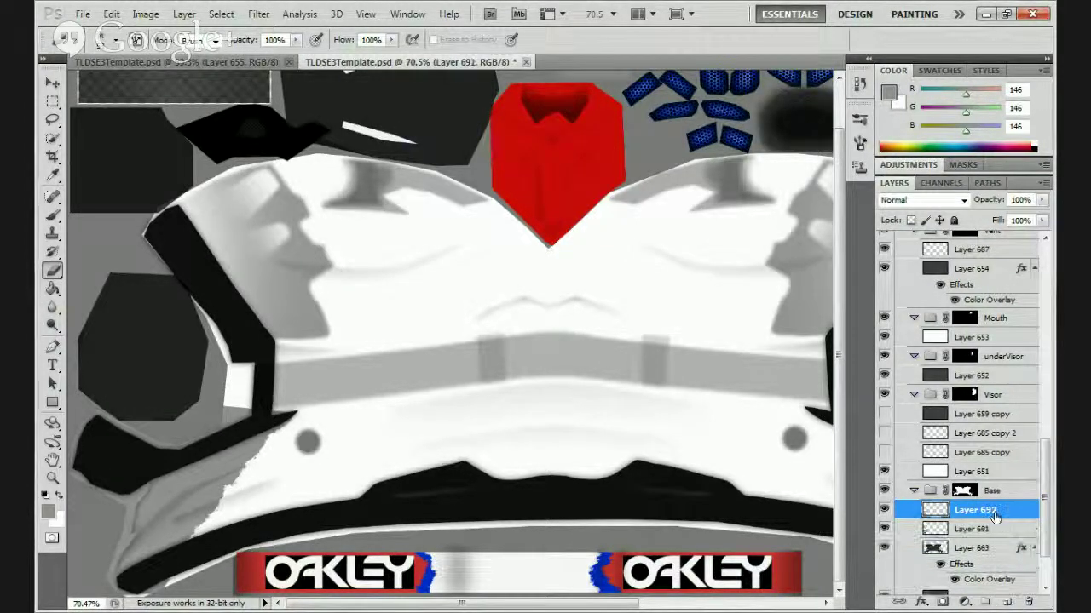
pyautogui.moveTo(976, 509); pyautogui.dragTo(975, 539)
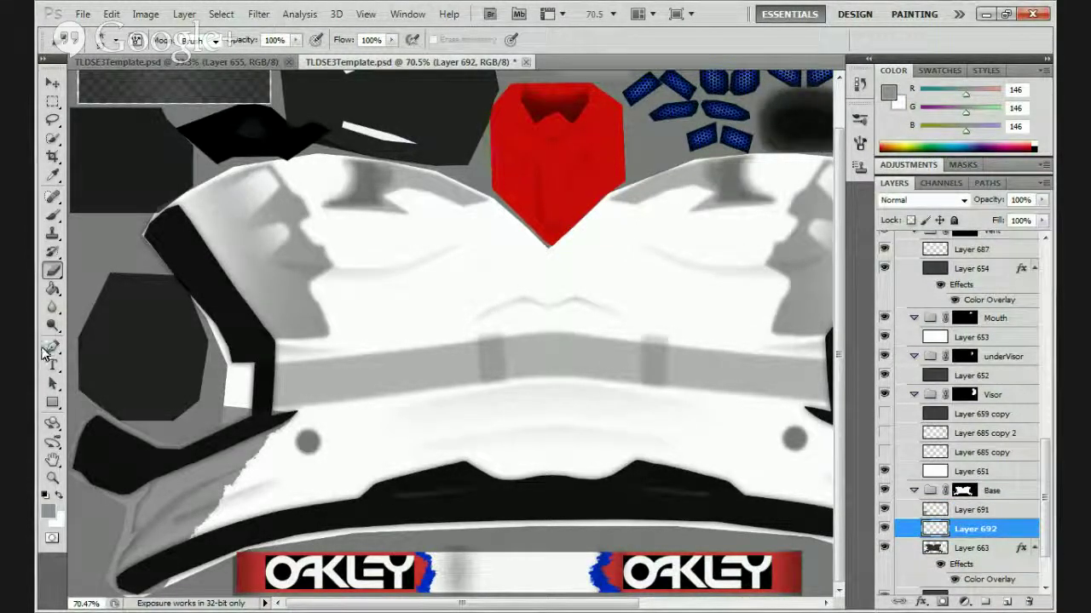
pyautogui.click(52, 346)
pyautogui.click(352, 353)
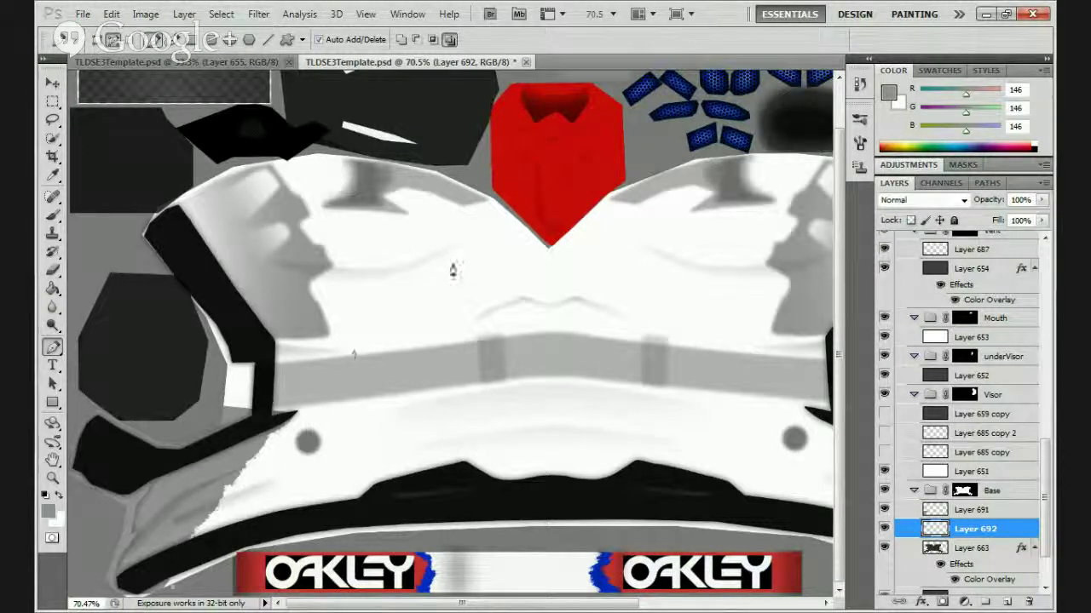
pyautogui.click(509, 217)
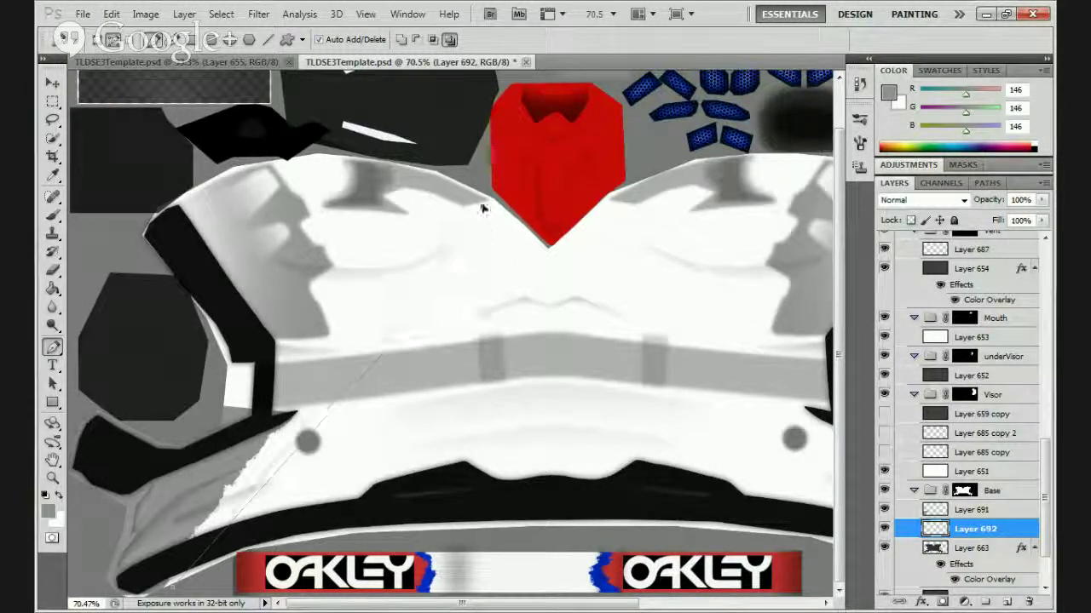
pyautogui.click(550, 227)
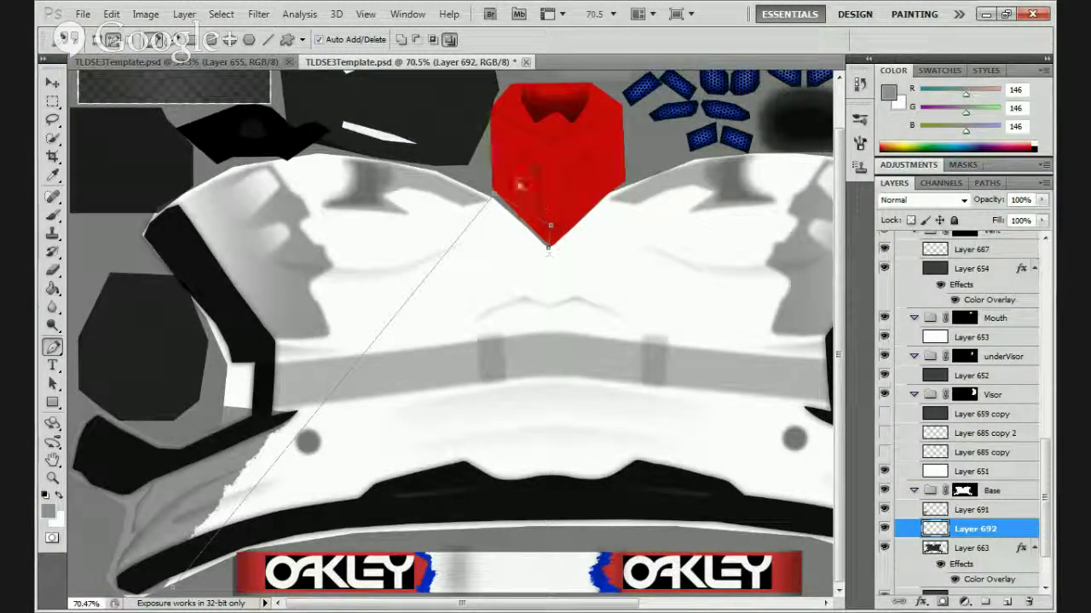
pyautogui.click(506, 155)
pyautogui.click(213, 127)
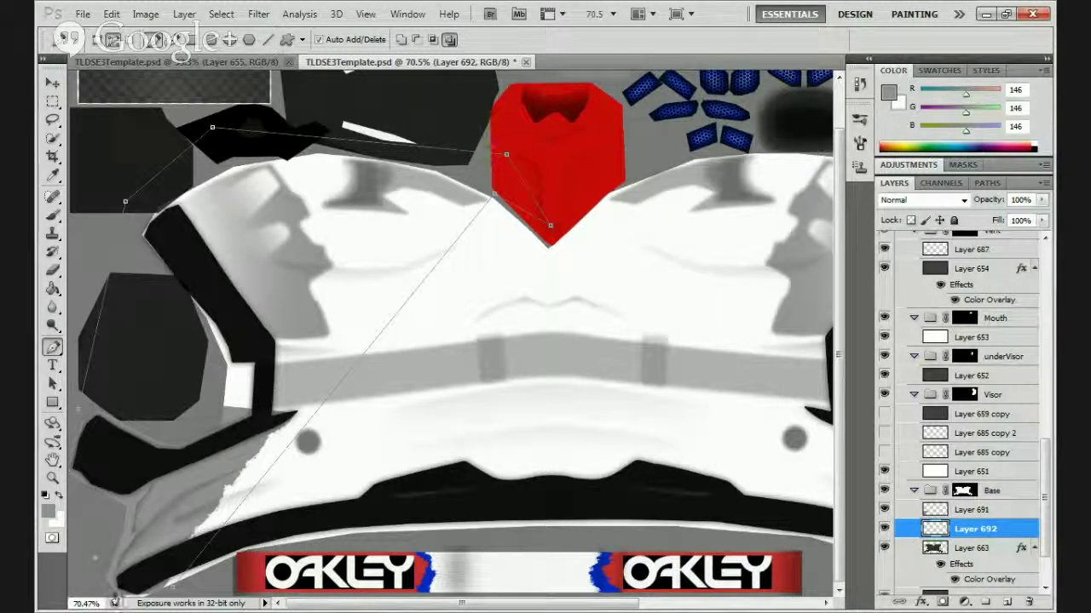
# Turn the side-panel outline into a selection and set the foreground colour to white.
pyautogui.rightClick(176, 363)
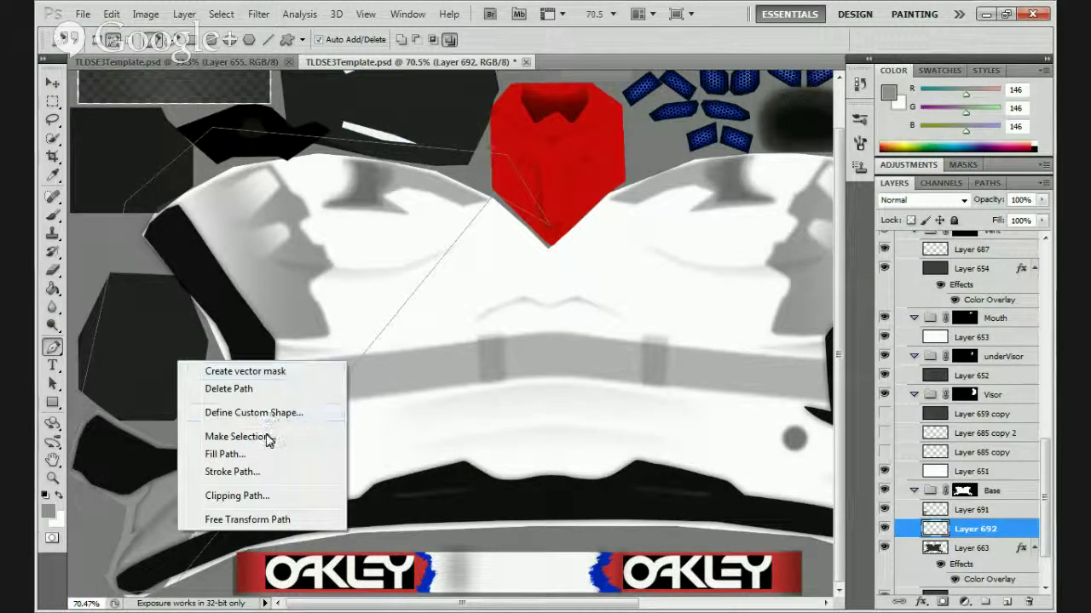
pyautogui.click(266, 436)
pyautogui.click(626, 173)
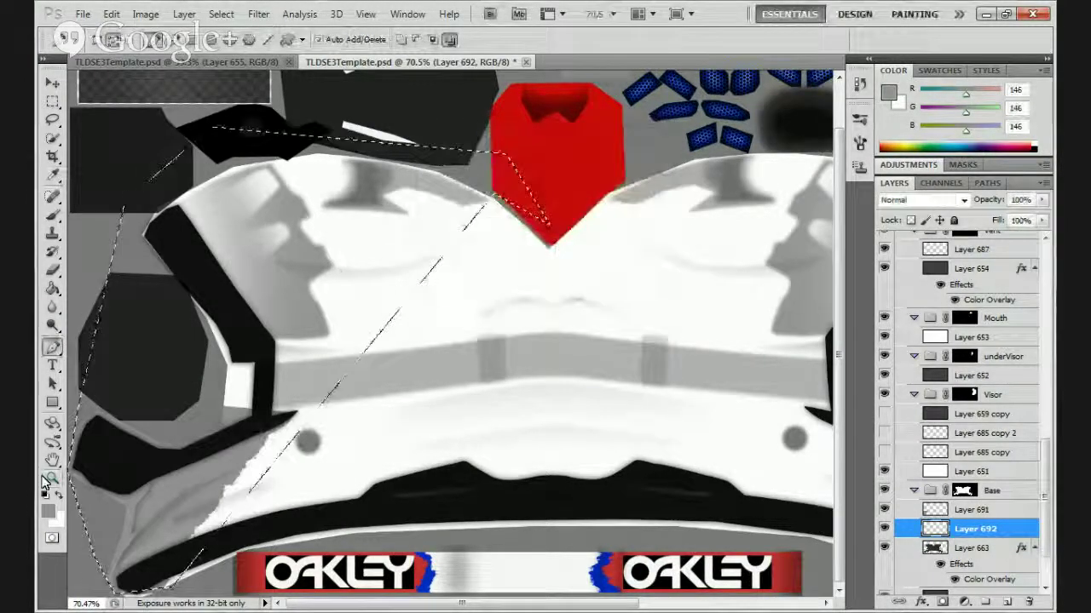
pyautogui.click(58, 496)
pyautogui.click(49, 507)
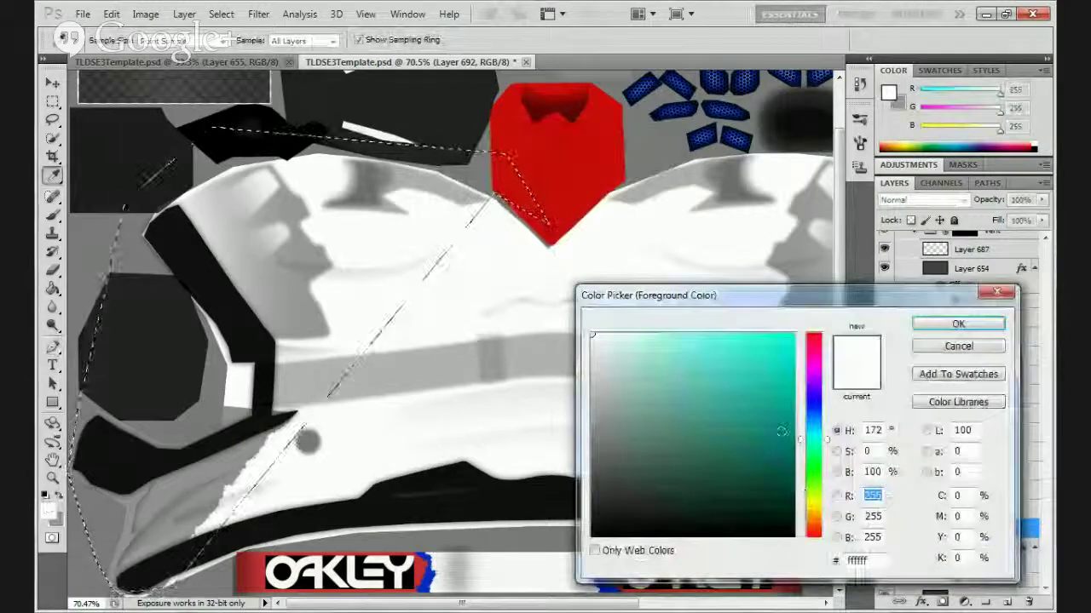
# Fill the selected upper-left side panel with lime green #bfe100 using the Paint Bucket.
pyautogui.click(770, 380)
pyautogui.moveTo(769, 380); pyautogui.dragTo(793, 357)
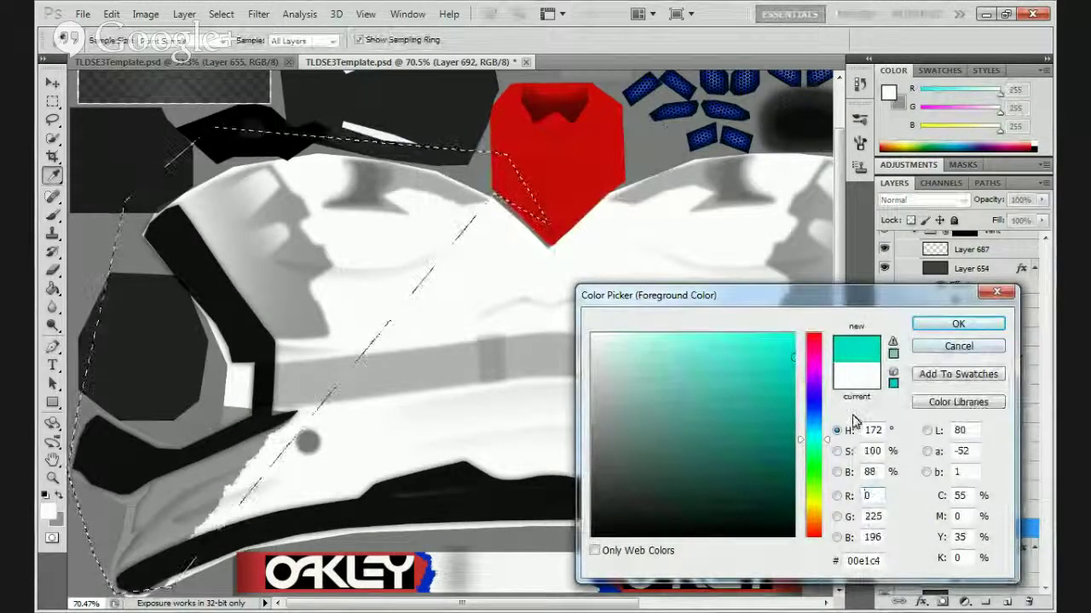
pyautogui.moveTo(812, 492); pyautogui.dragTo(826, 502)
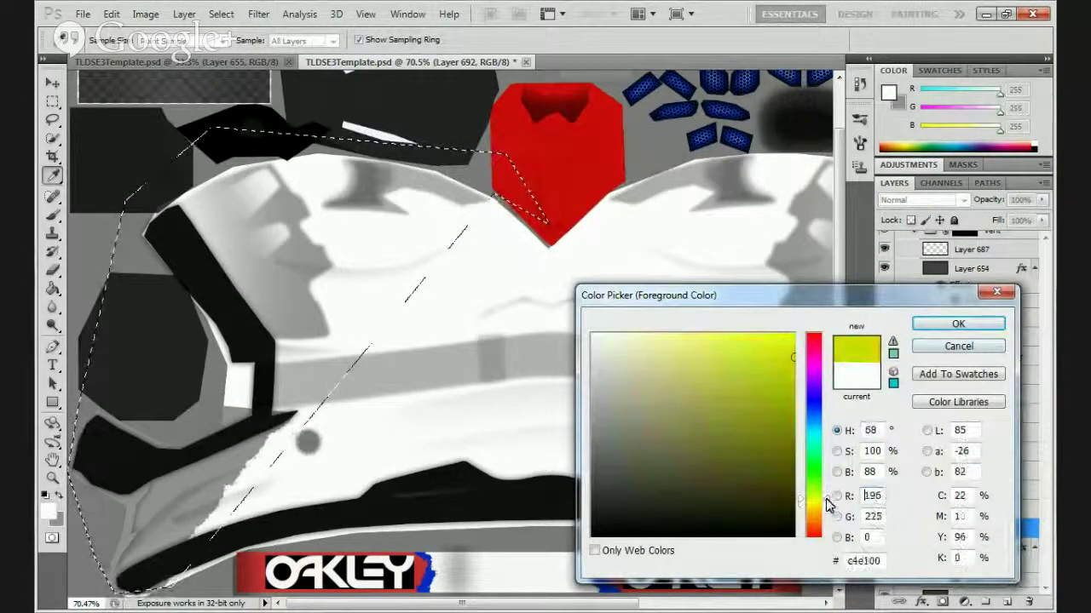
pyautogui.click(958, 324)
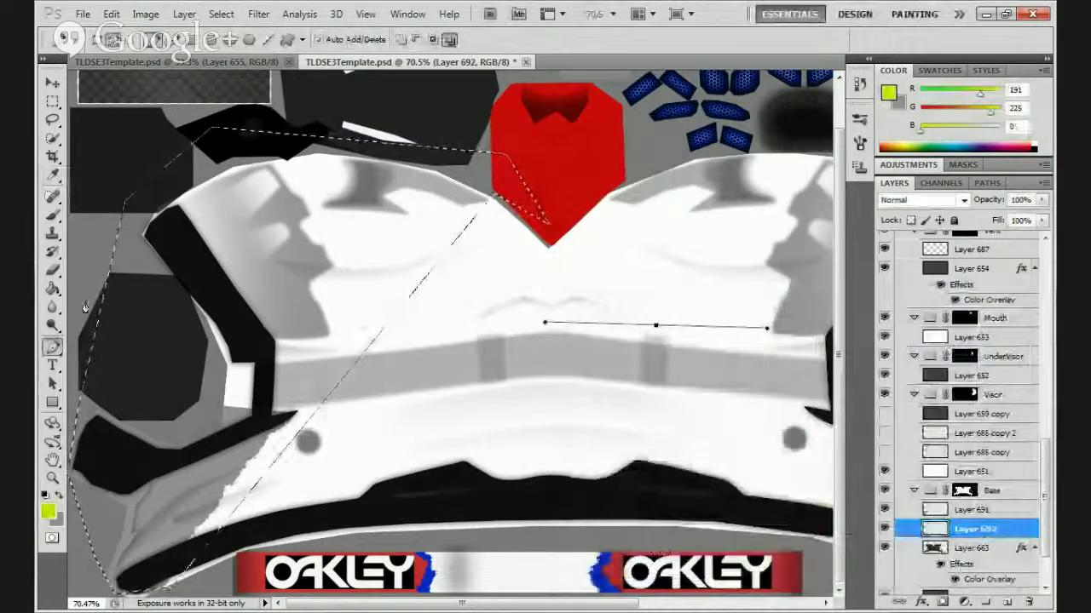
pyautogui.click(53, 290)
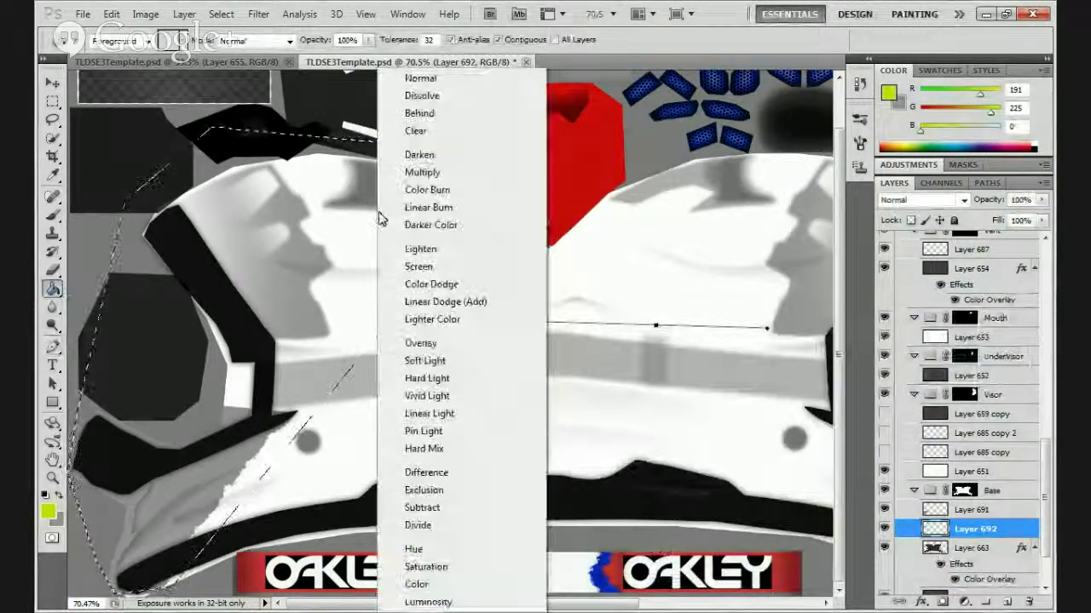
pyautogui.click(307, 266)
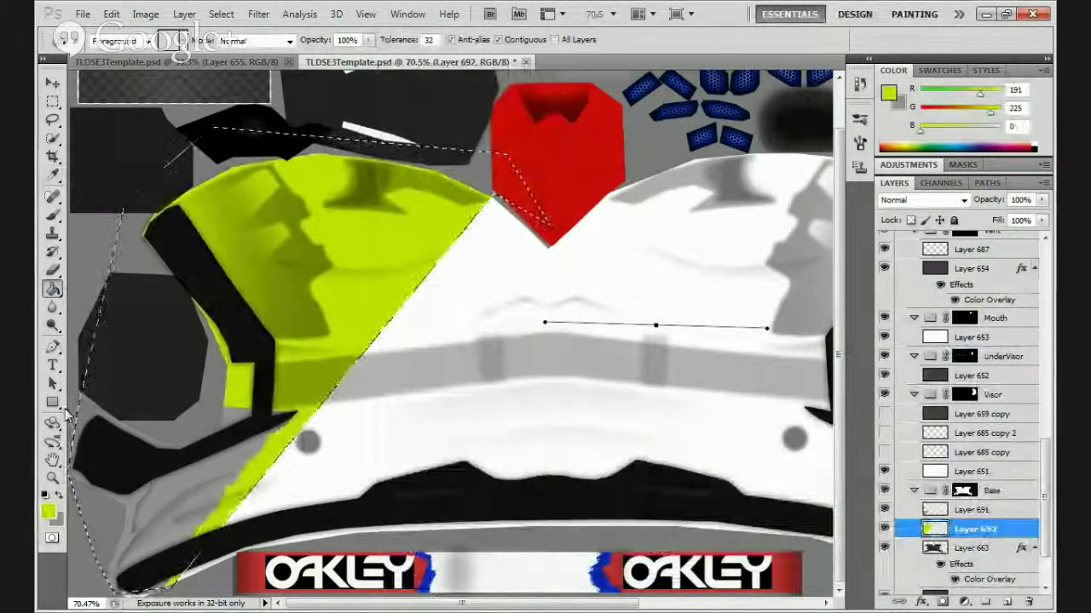
# Deselect the filled area and delete the guide path.
pyautogui.hotkey('ctrl', 'd')
pyautogui.click(51, 347)
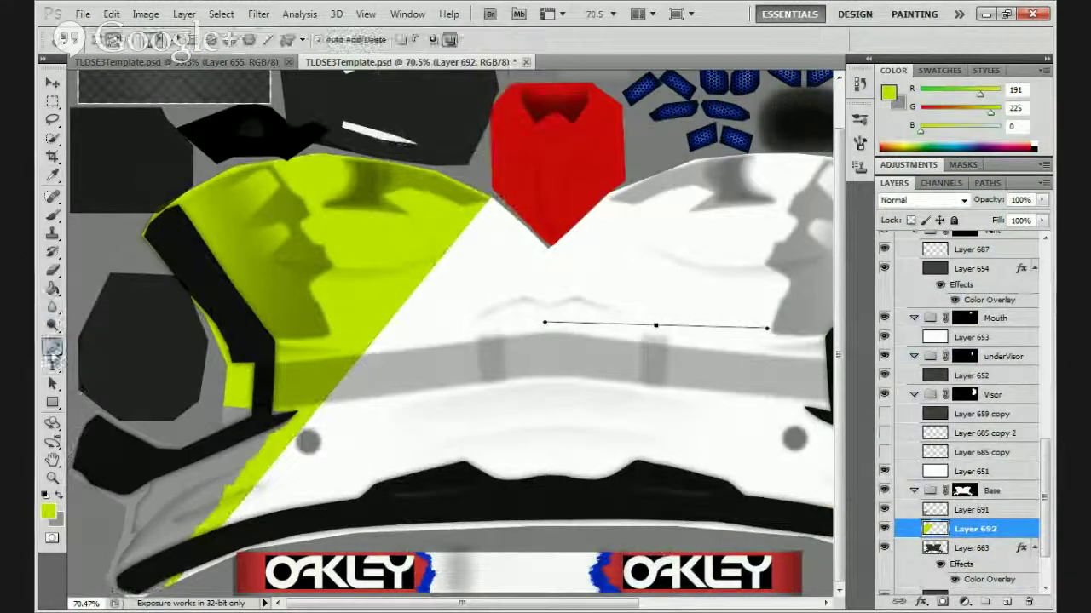
pyautogui.rightClick(386, 268)
pyautogui.click(435, 294)
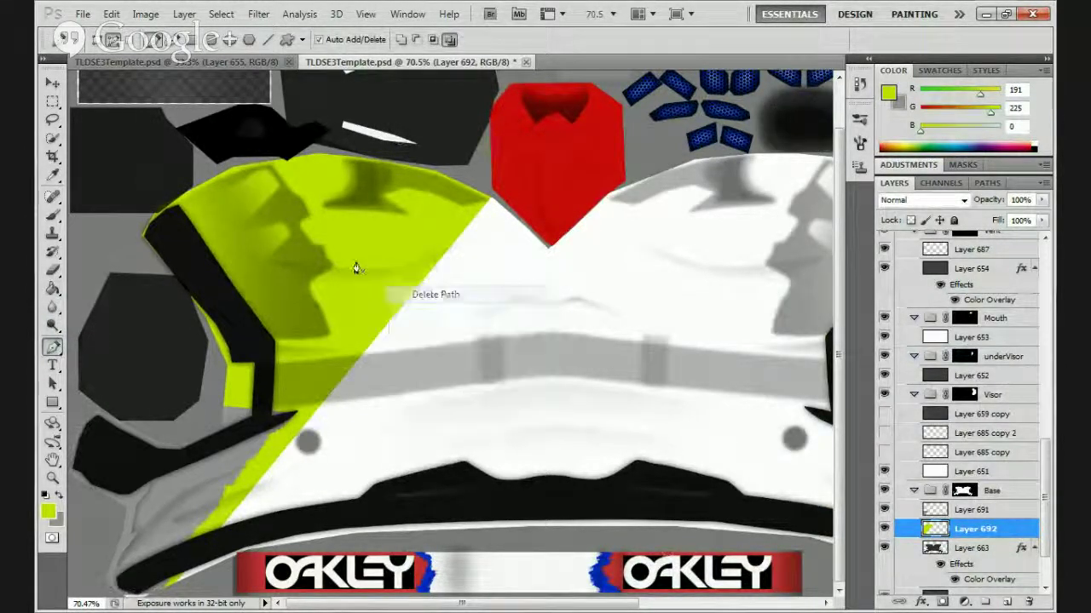
# Erase torn edges into the lime panel with a textured 63 px brush, then add empty Layer 693.
pyautogui.click(53, 271)
pyautogui.click(114, 40)
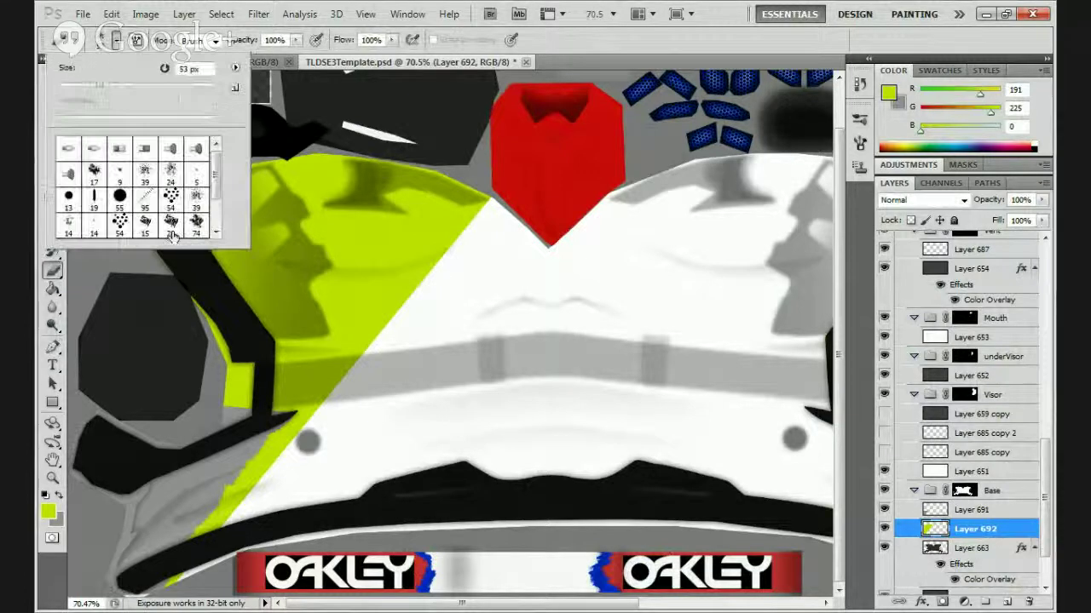
pyautogui.click(92, 201)
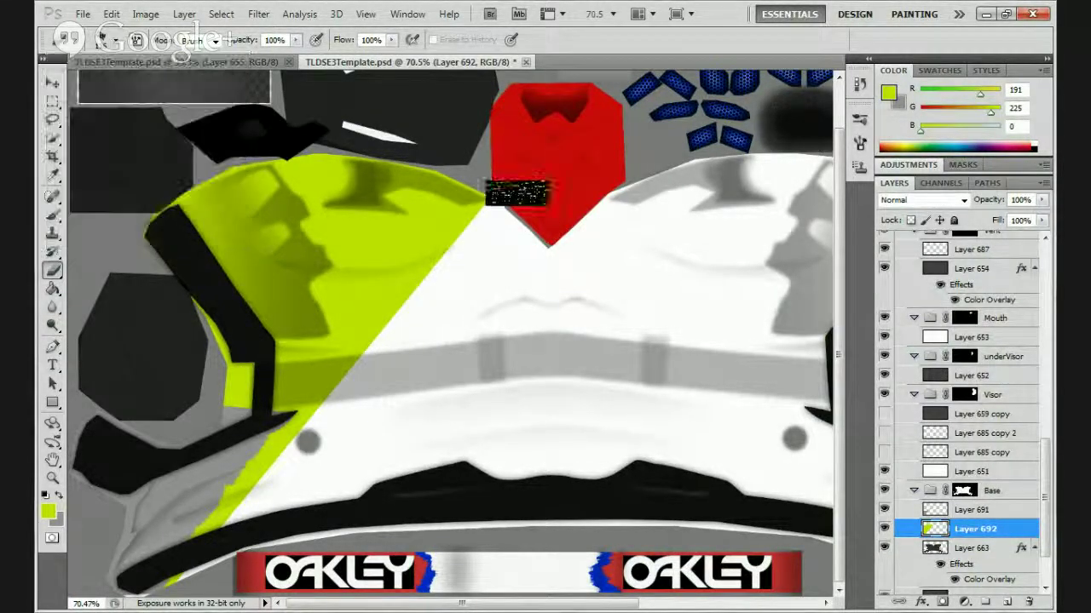
pyautogui.click(511, 190)
pyautogui.moveTo(482, 213); pyautogui.dragTo(400, 341)
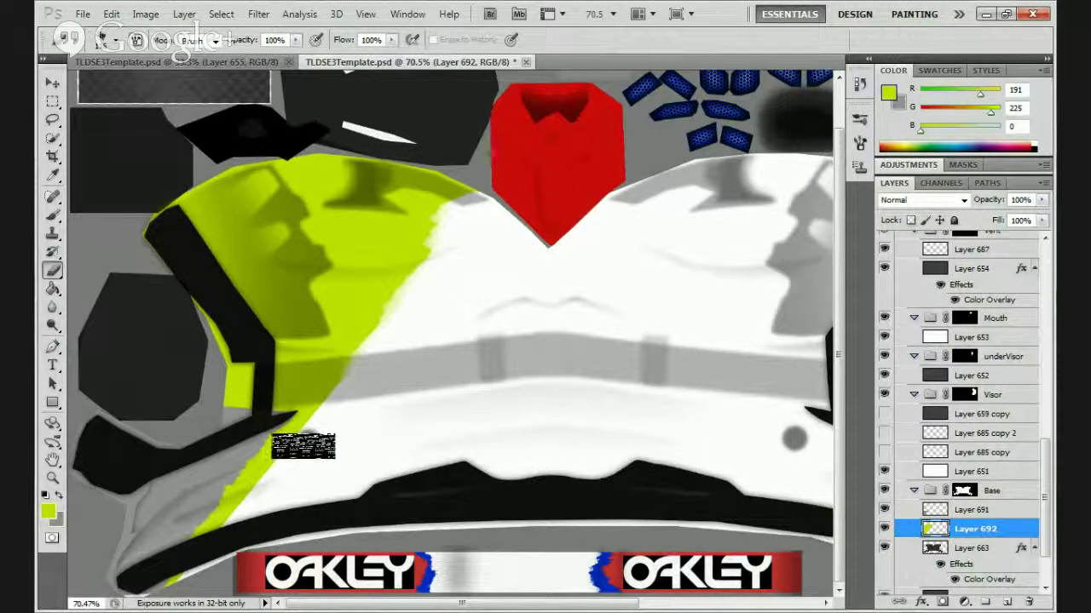
pyautogui.moveTo(400, 340); pyautogui.dragTo(230, 486)
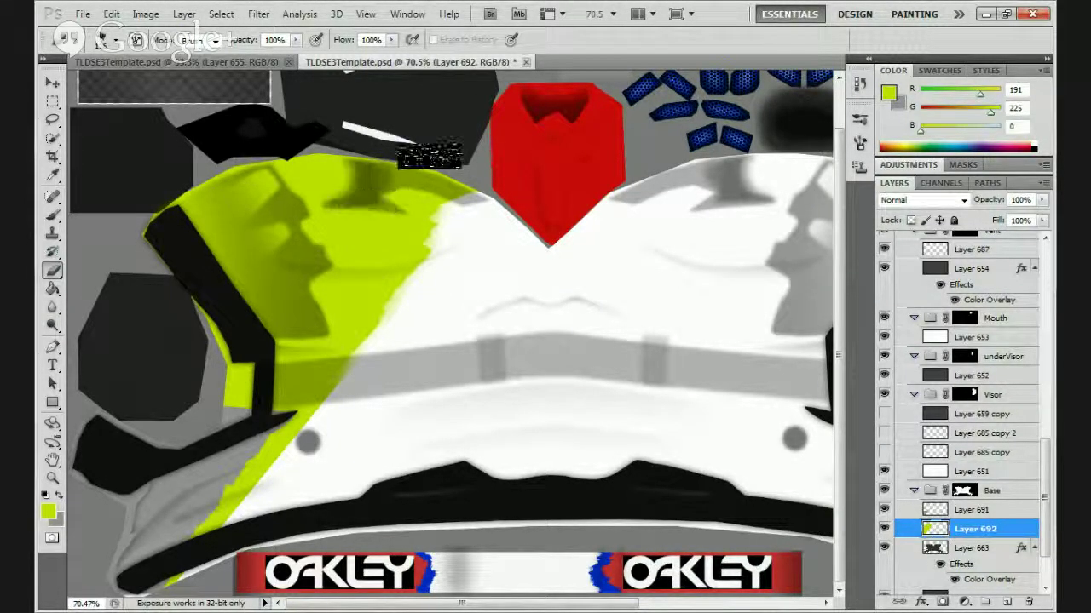
pyautogui.moveTo(434, 162)
pyautogui.mouseDown()
pyautogui.moveTo(360, 176)
pyautogui.moveTo(370, 187)
pyautogui.moveTo(341, 182)
pyautogui.moveTo(341, 155)
pyautogui.moveTo(253, 154)
pyautogui.moveTo(134, 202)
pyautogui.mouseUp()
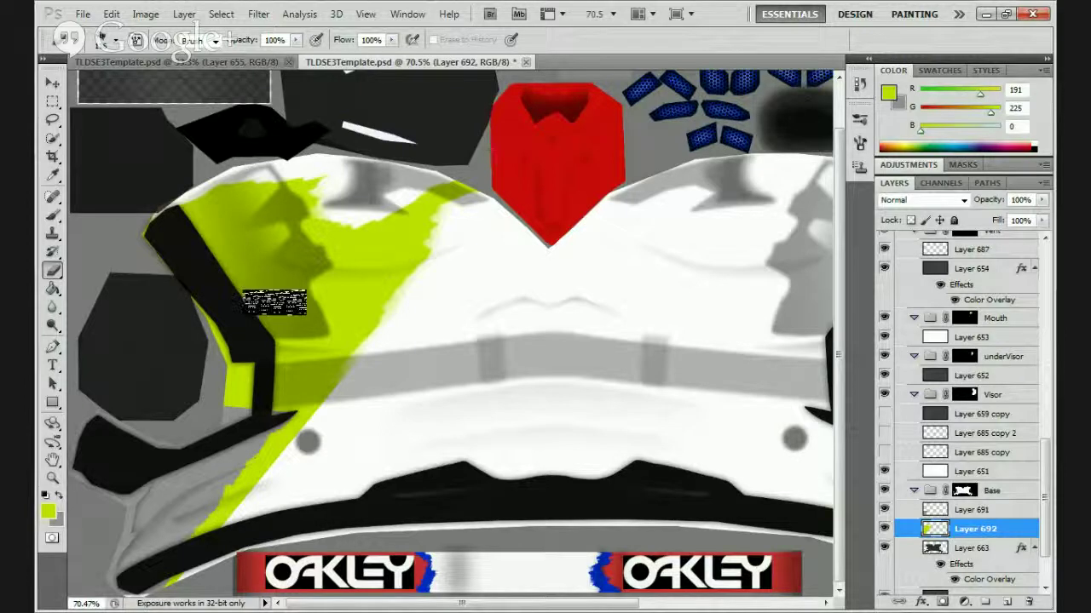
pyautogui.moveTo(181, 283)
pyautogui.mouseDown()
pyautogui.moveTo(243, 280)
pyautogui.moveTo(226, 304)
pyautogui.moveTo(254, 321)
pyautogui.moveTo(231, 346)
pyautogui.moveTo(243, 361)
pyautogui.moveTo(197, 431)
pyautogui.mouseUp()
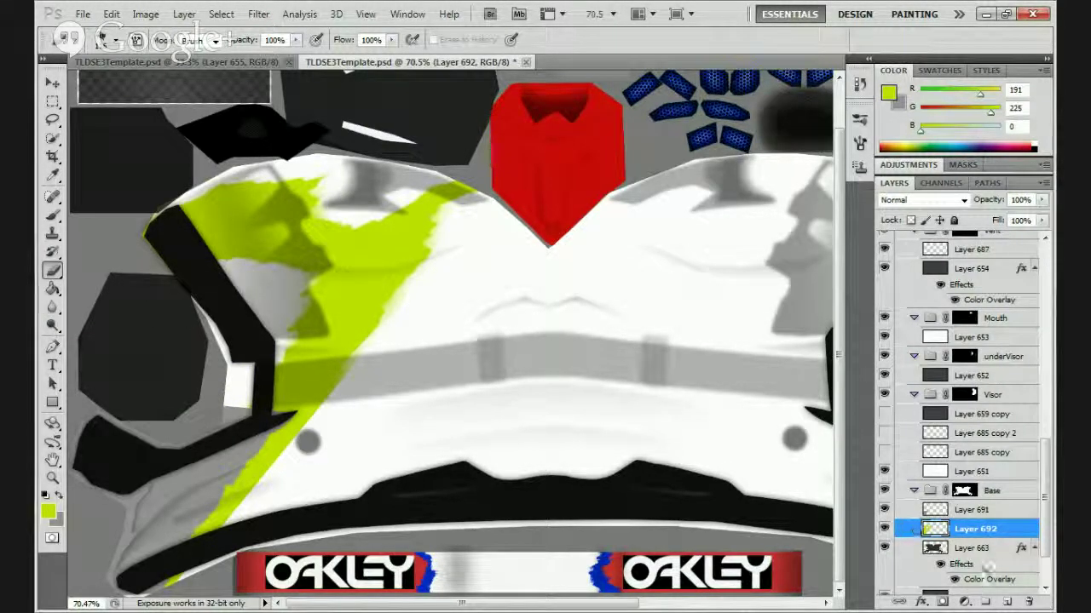
pyautogui.keyDown('ctrl'); pyautogui.click(1007, 601); pyautogui.keyUp('ctrl')
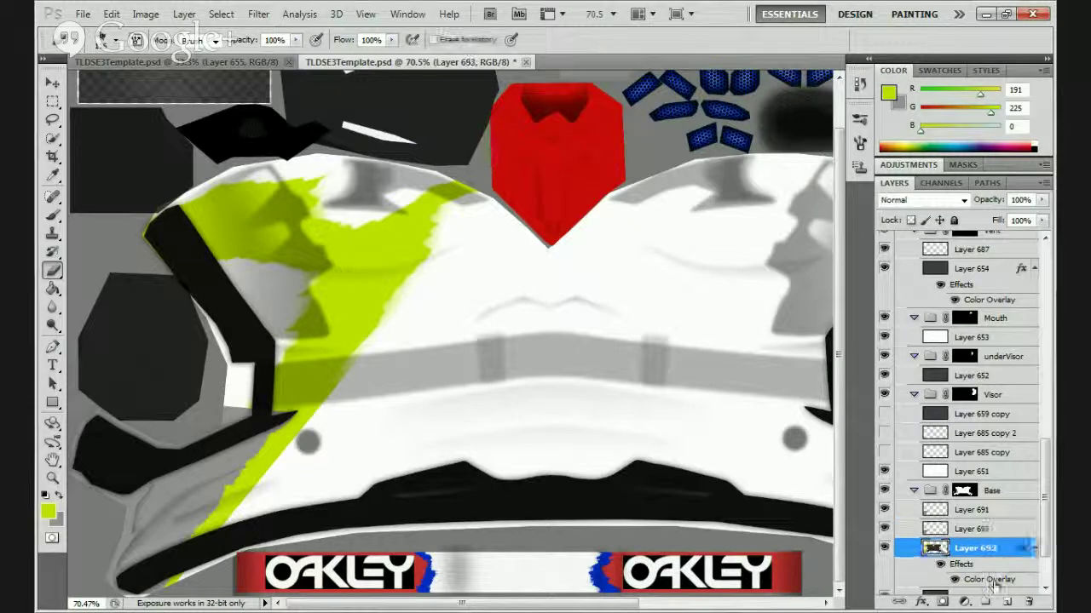
# Paint grey shading on Layer 693 under the stripe and erase some lime on Layer 692.
pyautogui.click(52, 213)
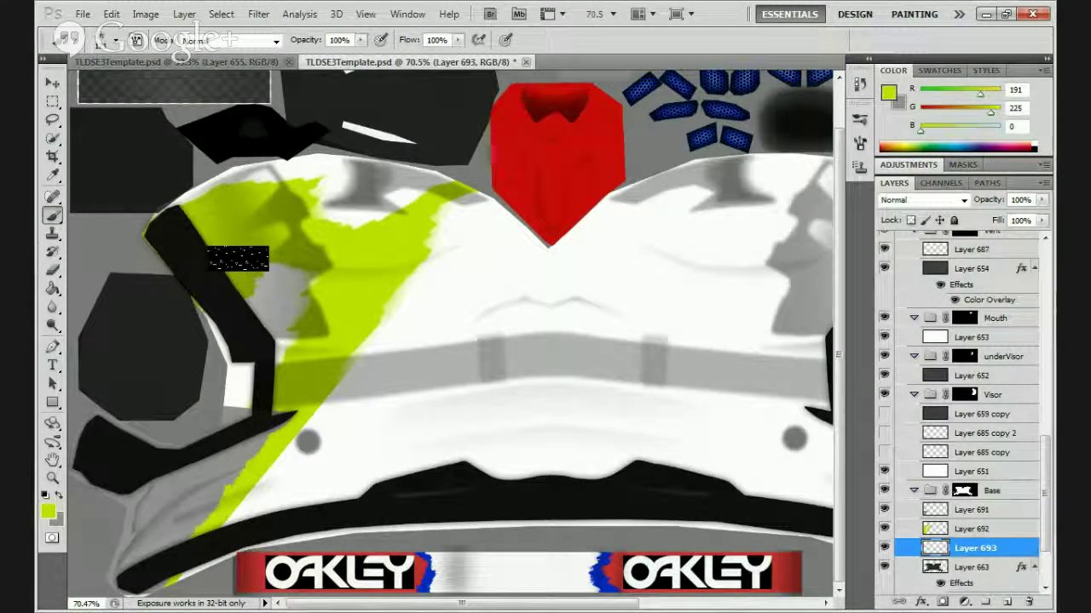
pyautogui.click(58, 495)
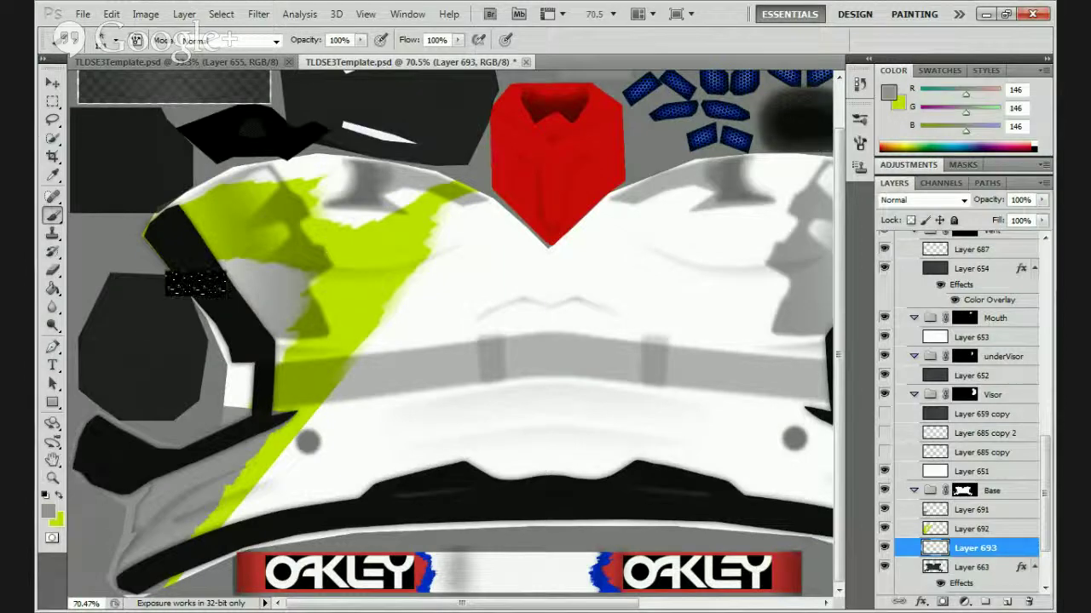
pyautogui.moveTo(196, 282)
pyautogui.mouseDown()
pyautogui.moveTo(299, 261)
pyautogui.moveTo(243, 319)
pyautogui.moveTo(239, 374)
pyautogui.mouseUp()
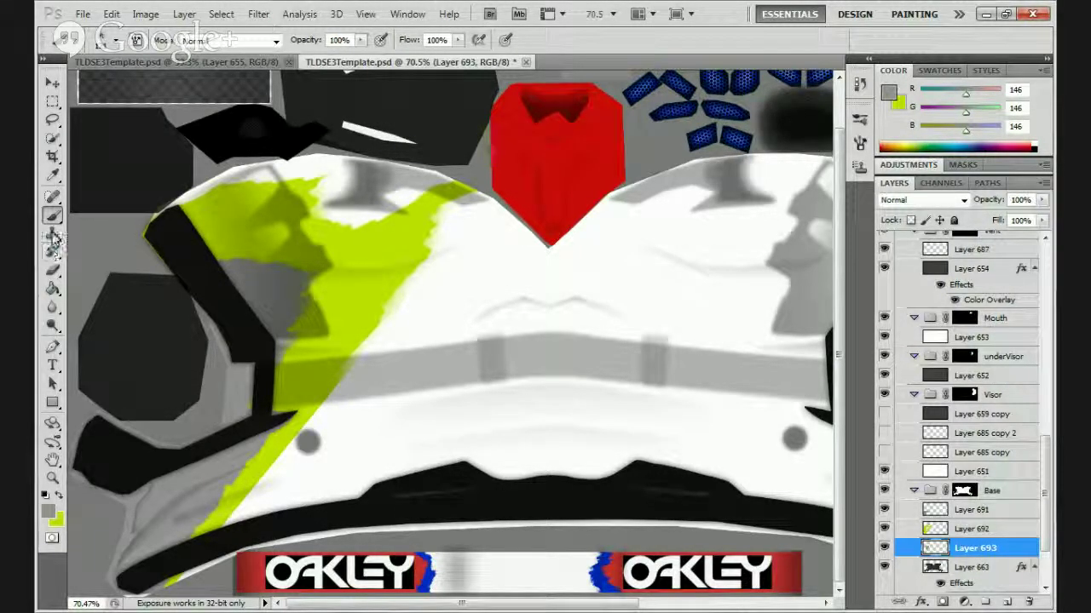
pyautogui.click(52, 271)
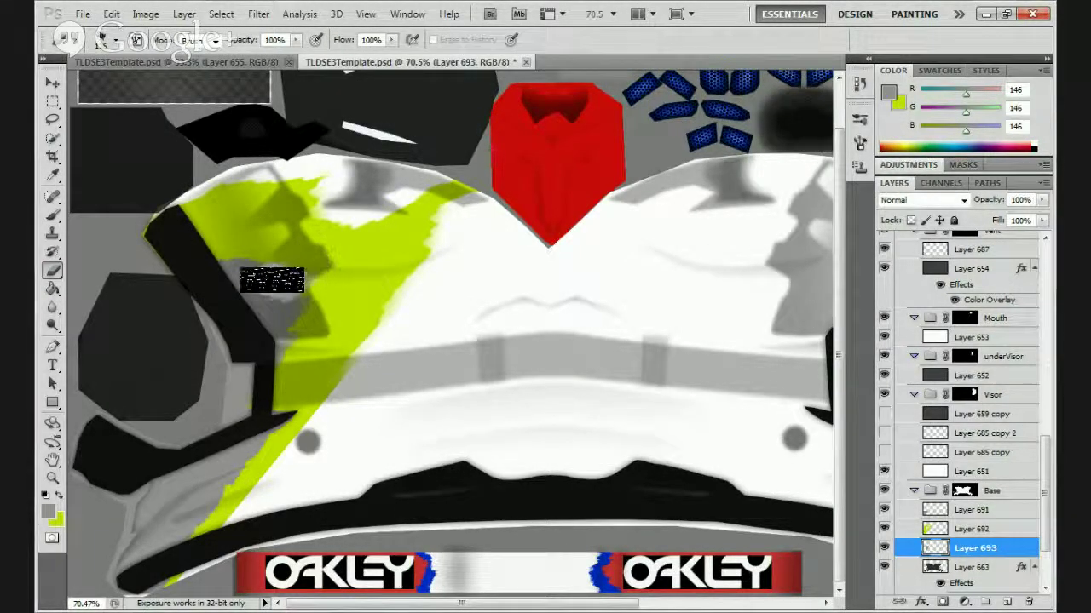
pyautogui.click(965, 530)
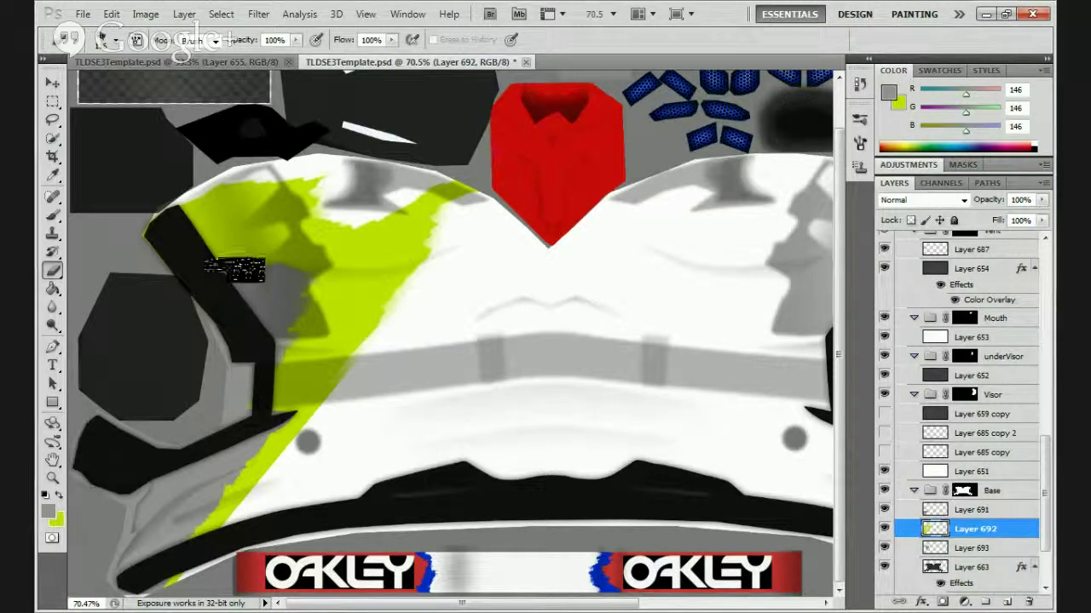
pyautogui.moveTo(292, 296)
pyautogui.mouseDown()
pyautogui.moveTo(267, 322)
pyautogui.moveTo(273, 341)
pyautogui.mouseUp()
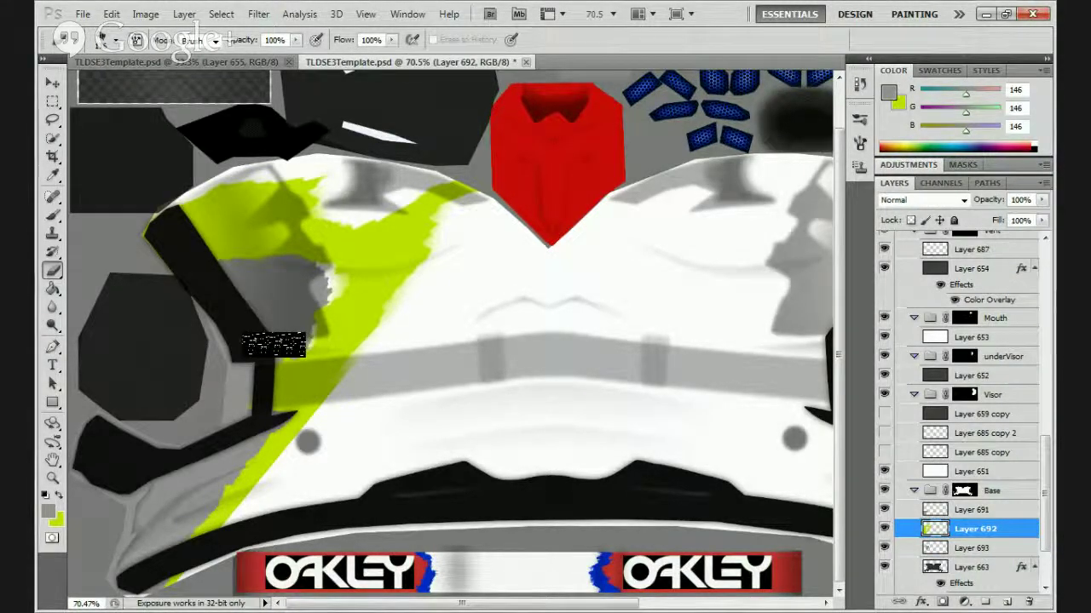
pyautogui.click(52, 214)
pyautogui.moveTo(220, 239)
pyautogui.mouseDown()
pyautogui.moveTo(267, 236)
pyautogui.moveTo(309, 253)
pyautogui.moveTo(320, 277)
pyautogui.mouseUp()
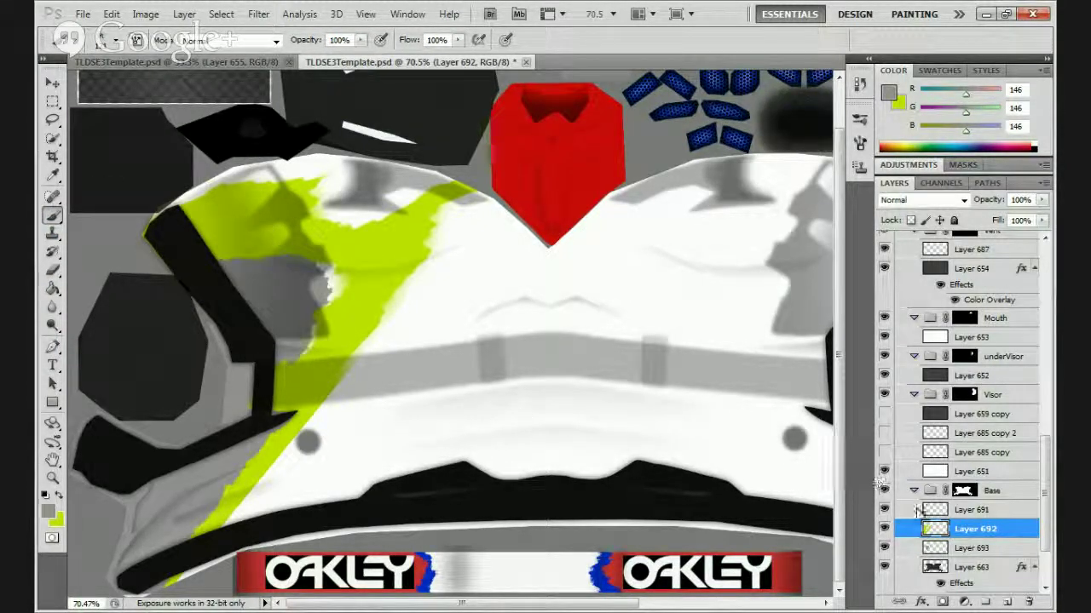
pyautogui.click(970, 552)
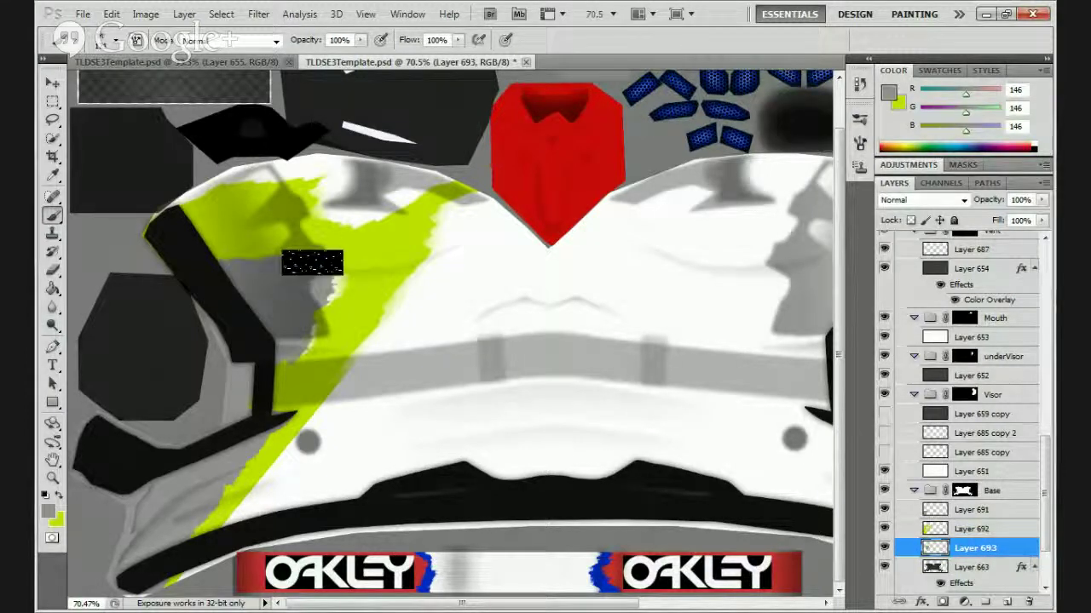
pyautogui.moveTo(312, 291); pyautogui.dragTo(258, 351)
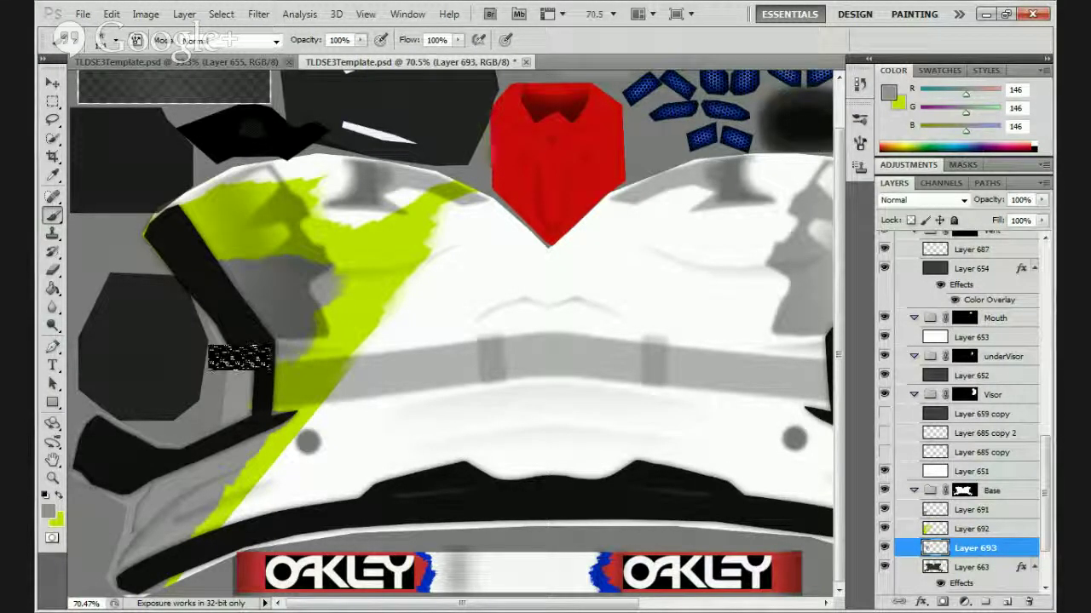
# Trim the lime stripe's edges with a 73 px eraser and paint grey along its left edge.
pyautogui.click(50, 271)
pyautogui.click(103, 39)
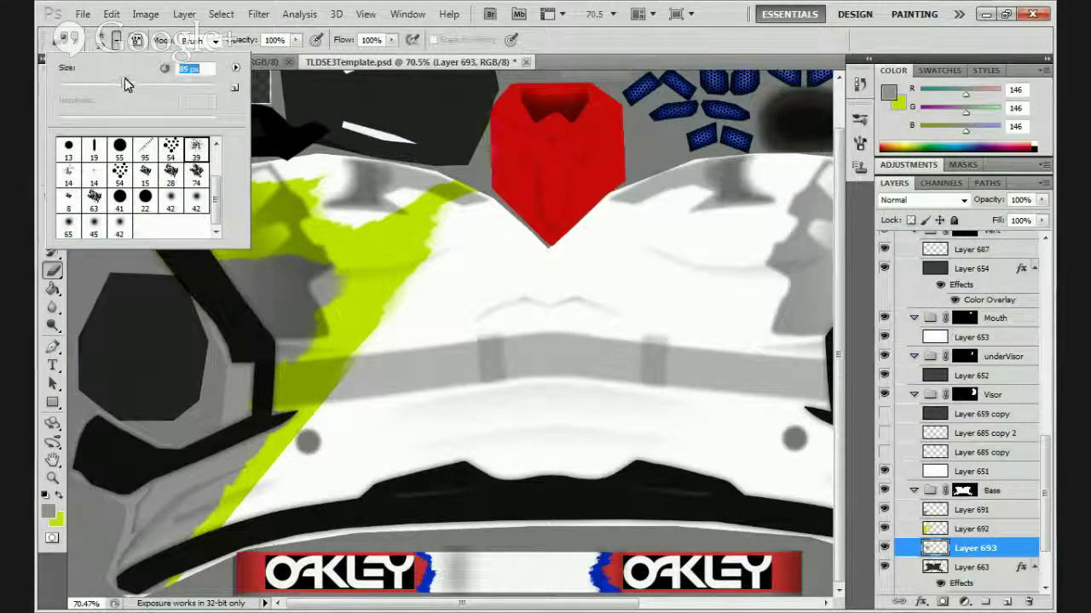
pyautogui.moveTo(130, 86); pyautogui.dragTo(115, 86)
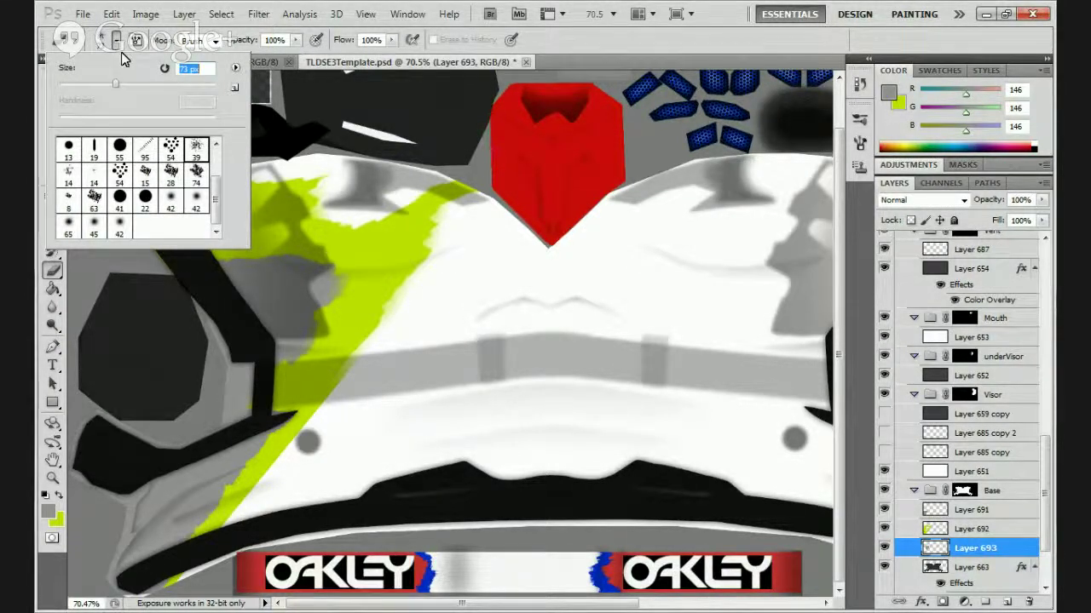
pyautogui.press('Return')
pyautogui.click(956, 532)
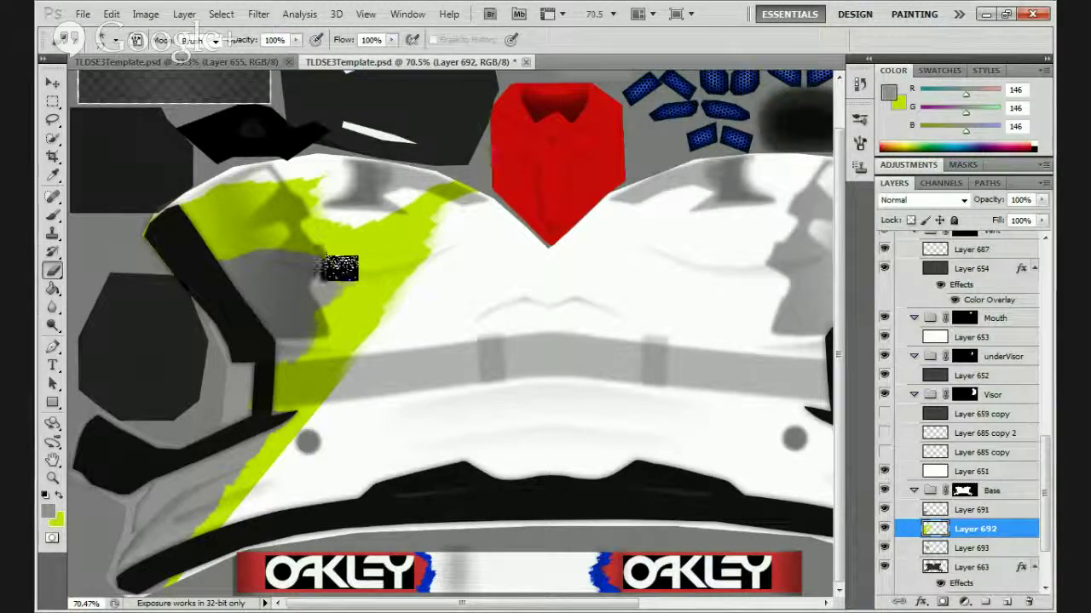
pyautogui.moveTo(331, 276); pyautogui.dragTo(298, 303)
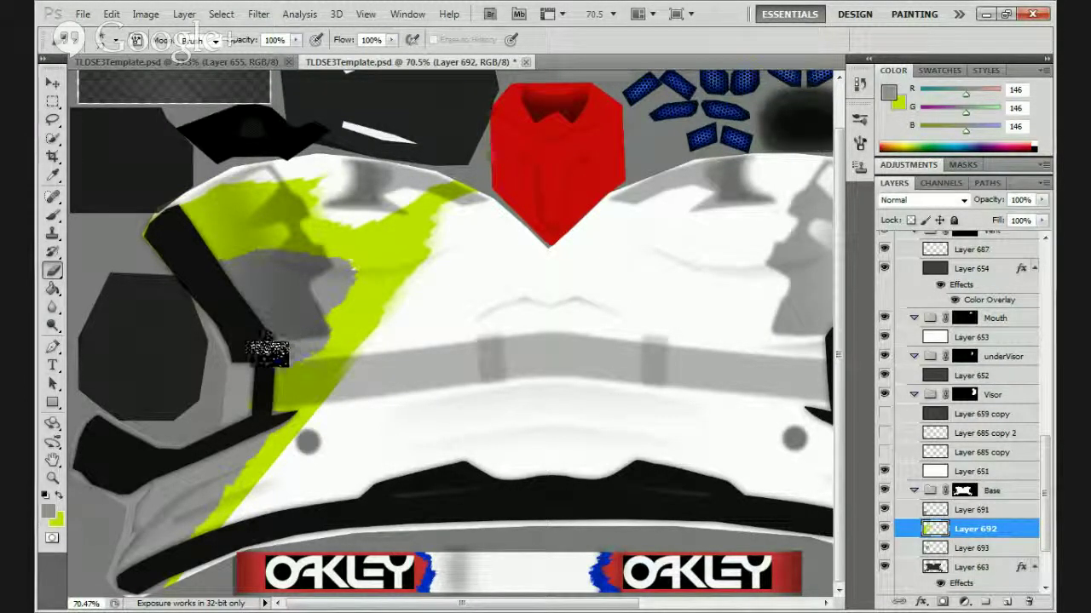
pyautogui.moveTo(266, 351)
pyautogui.mouseDown()
pyautogui.moveTo(281, 388)
pyautogui.moveTo(255, 401)
pyautogui.mouseUp()
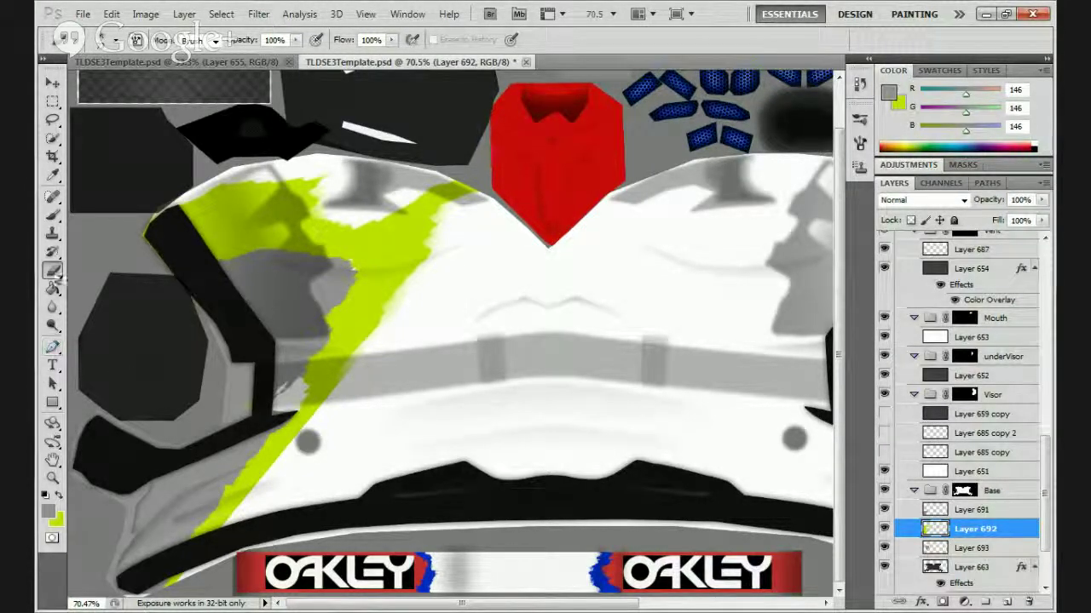
pyautogui.click(52, 218)
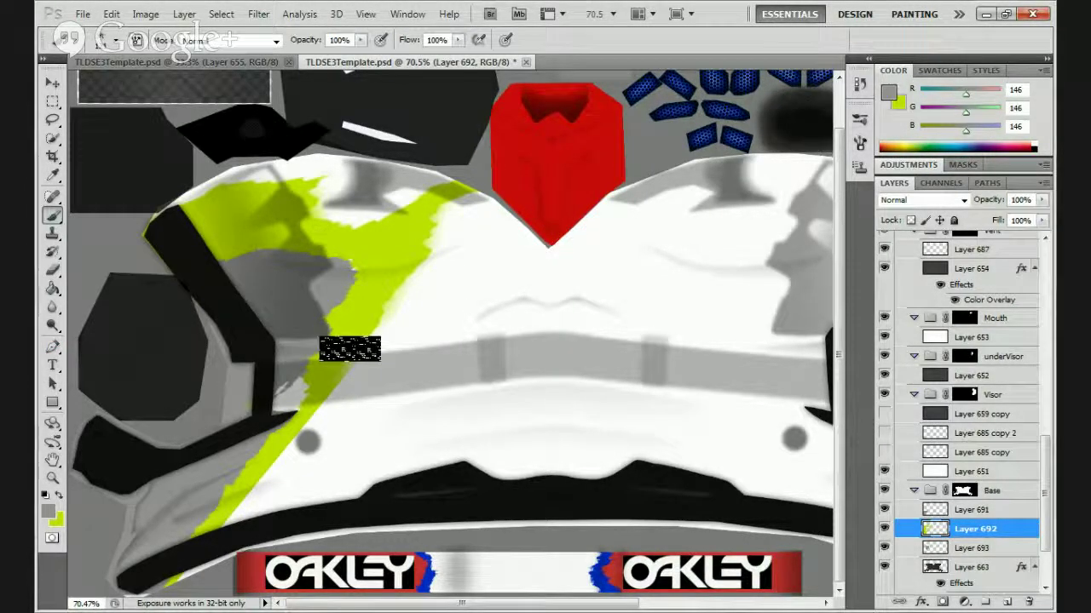
pyautogui.click(989, 547)
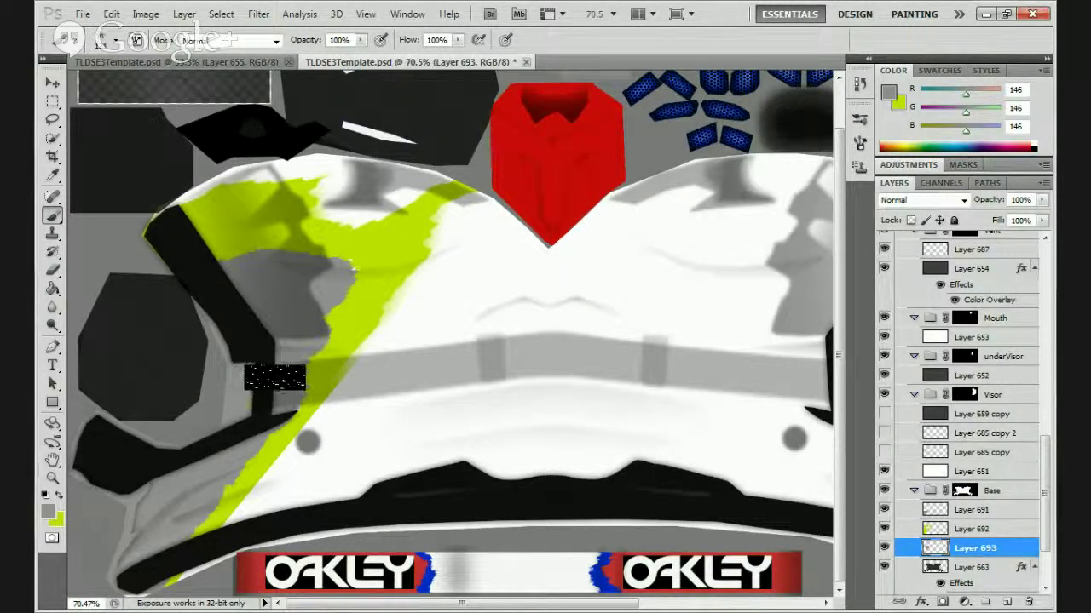
pyautogui.moveTo(308, 271); pyautogui.dragTo(316, 243)
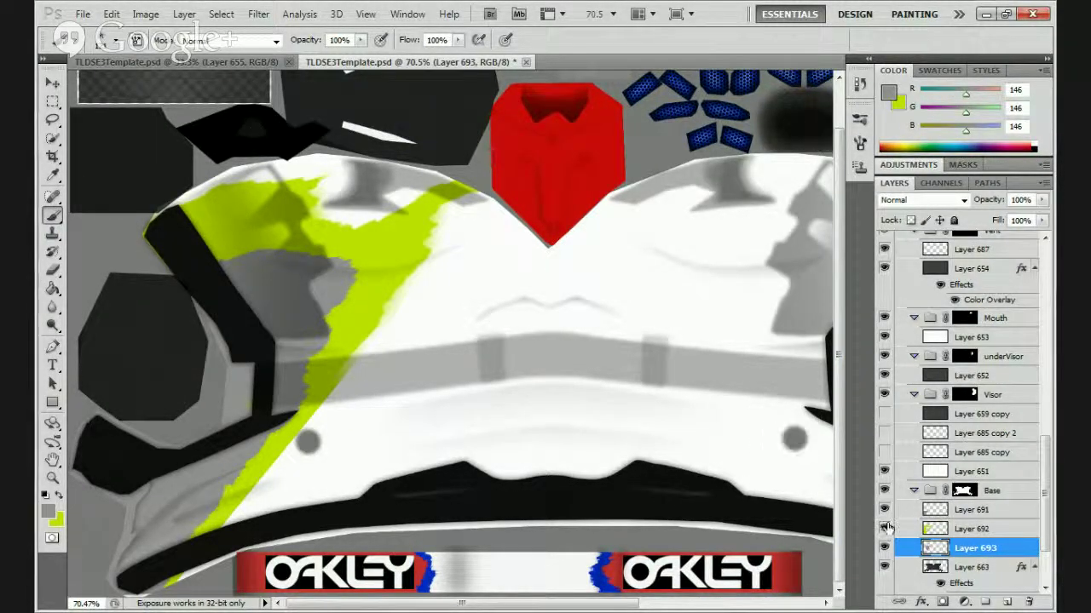
# Add new Layer 694 above lime Layer 692 and trace a Pen path around the helmet's left half.
pyautogui.click(984, 567)
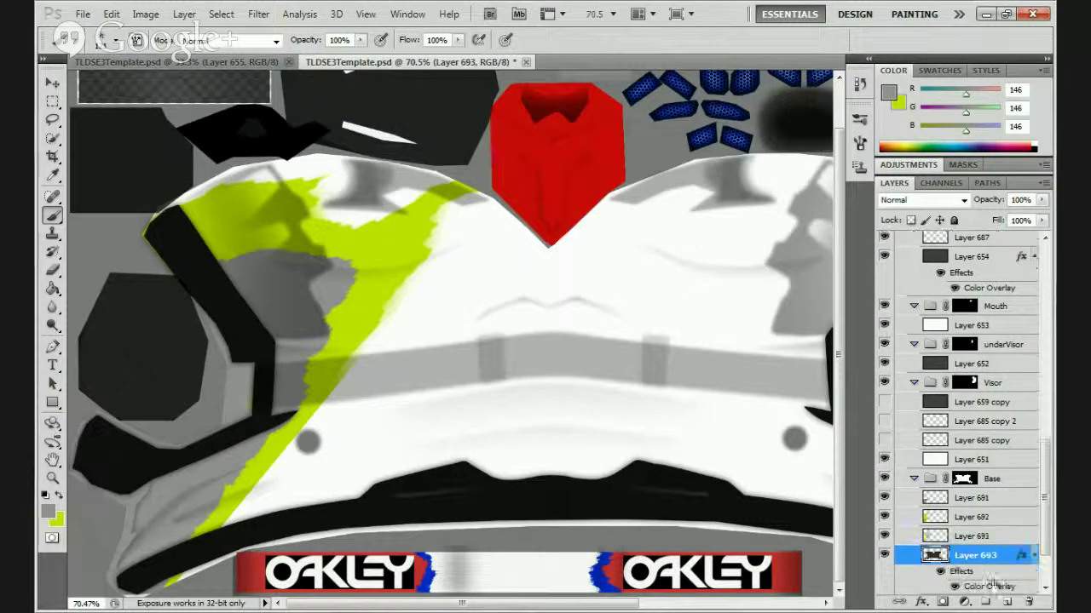
pyautogui.click(976, 535)
pyautogui.click(1006, 603)
pyautogui.hotkey('ctrl', ']')
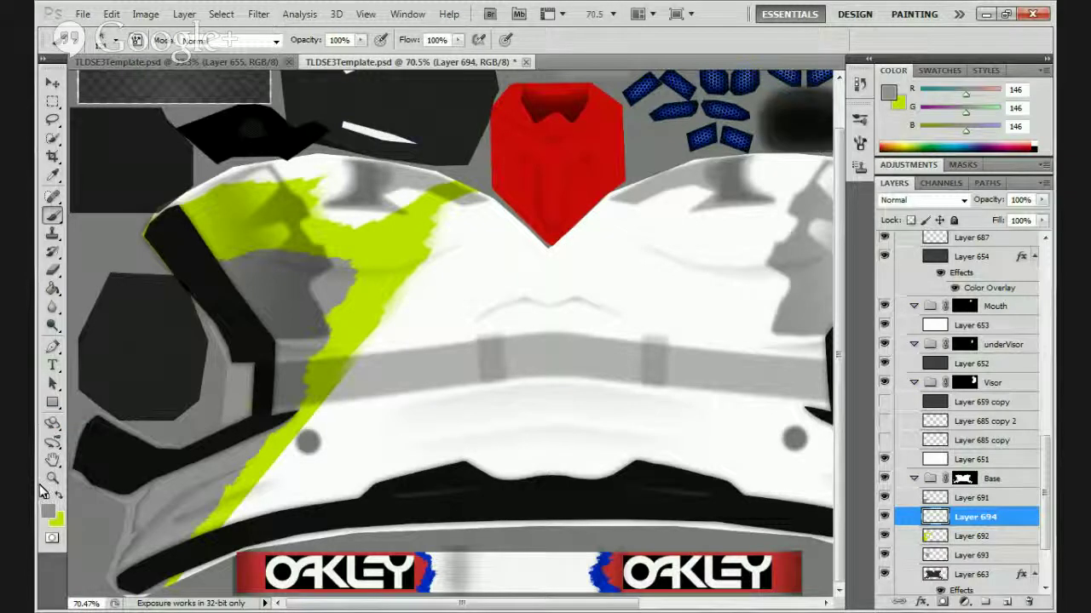
pyautogui.click(979, 536)
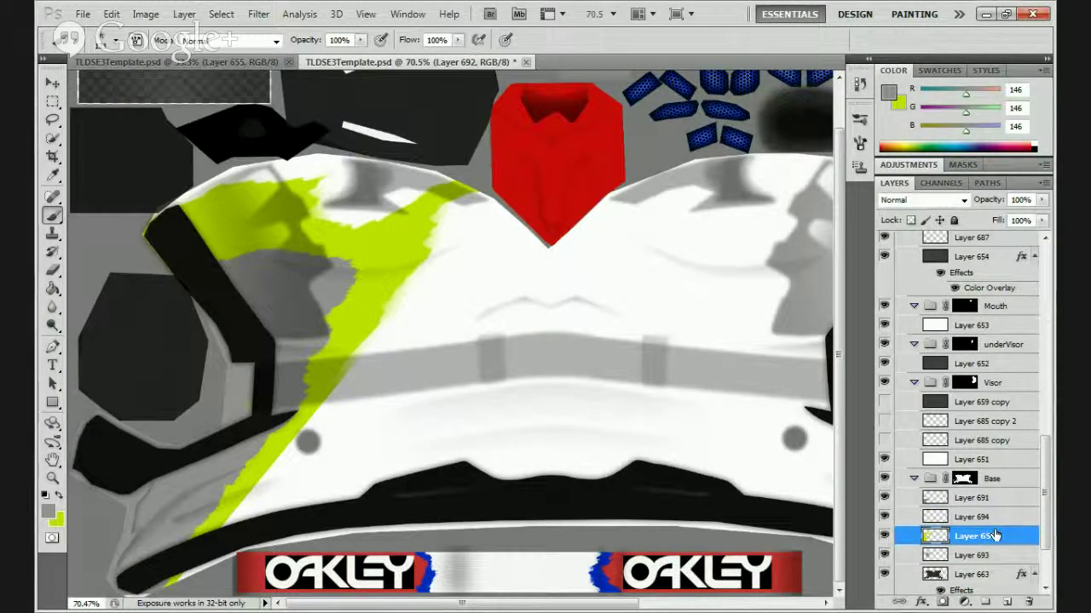
pyautogui.click(974, 517)
pyautogui.click(50, 353)
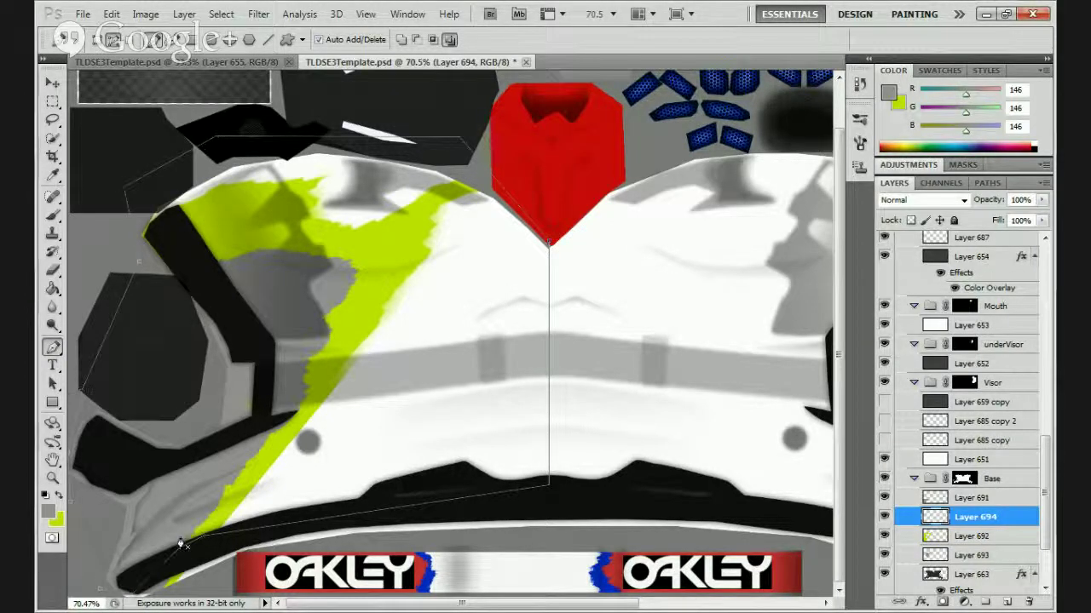
# Convert the left-half path into a selection with no feathering.
pyautogui.rightClick(253, 286)
pyautogui.click(308, 357)
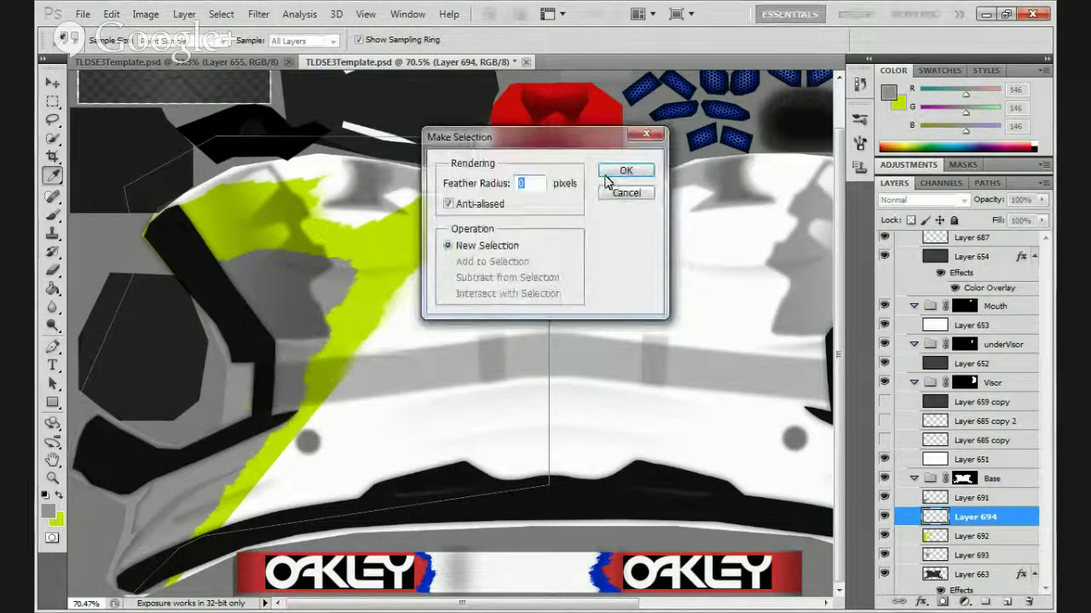
pyautogui.click(606, 179)
# Fill the selection with purple R75 G31 B185 and move Layer 694 below Layer 692.
pyautogui.press('i')
pyautogui.click(49, 511)
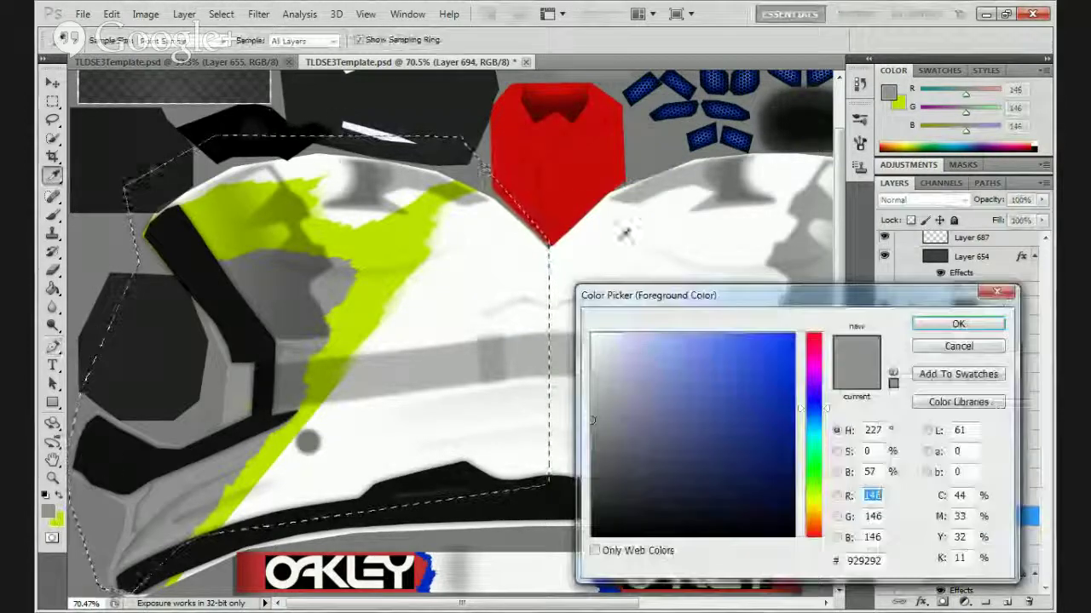
pyautogui.moveTo(816, 381); pyautogui.dragTo(815, 397)
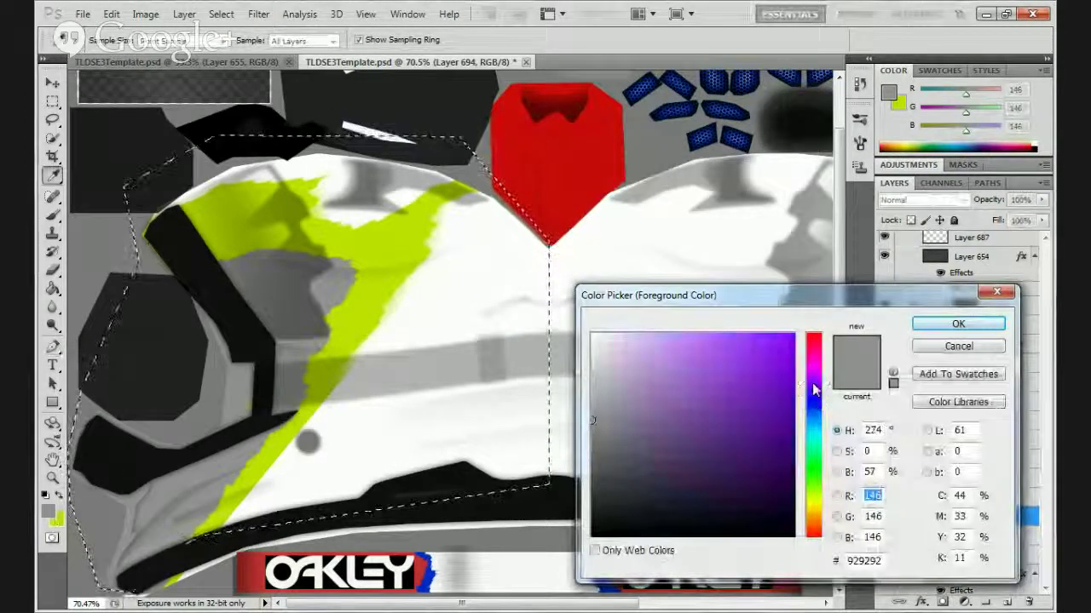
pyautogui.moveTo(767, 361); pyautogui.dragTo(760, 389)
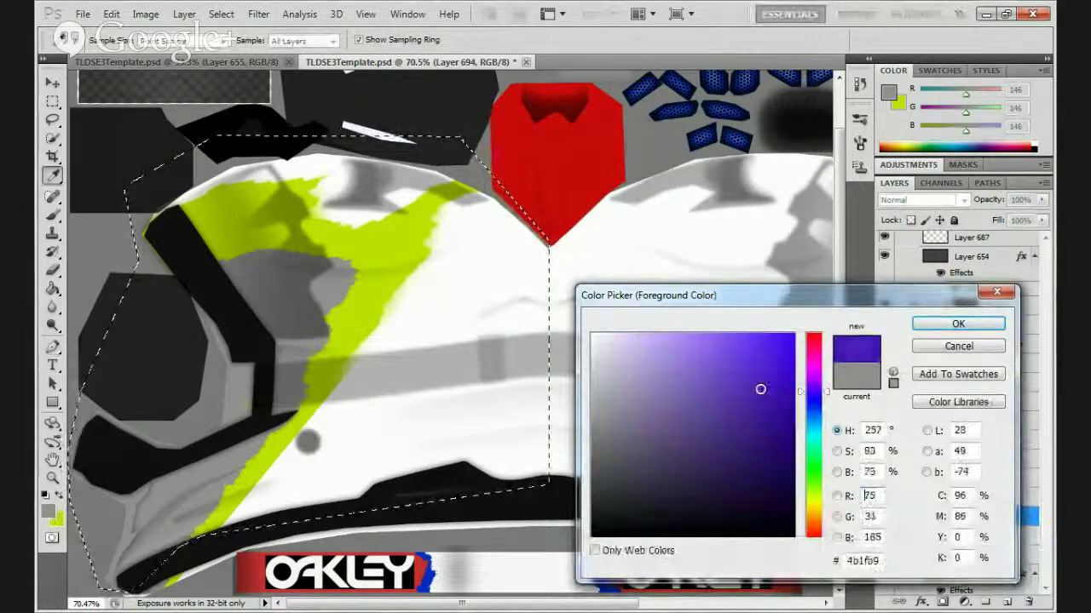
pyautogui.click(957, 324)
pyautogui.click(52, 290)
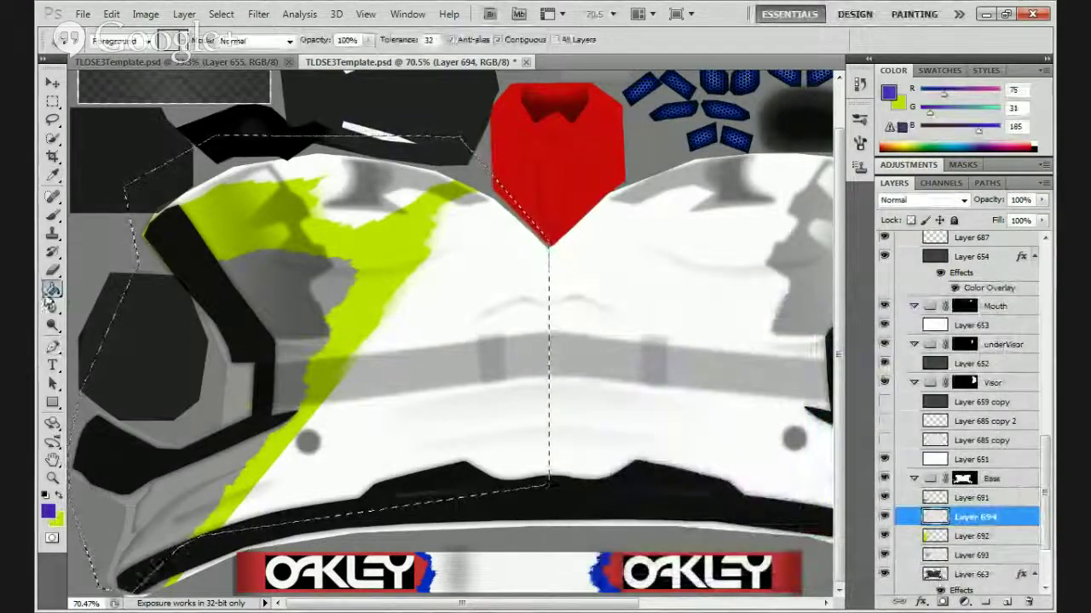
pyautogui.click(409, 390)
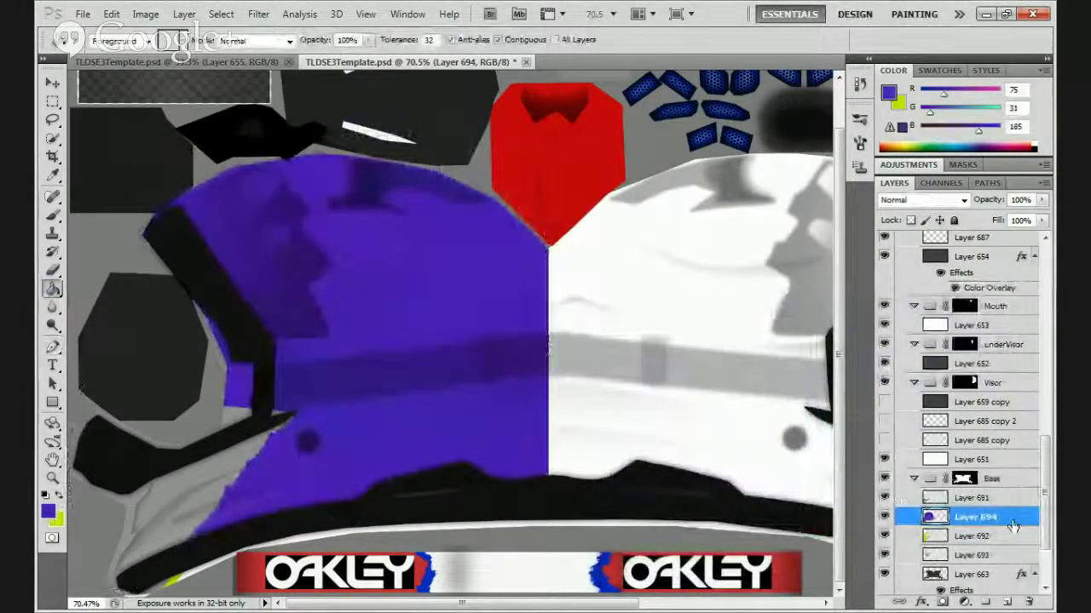
pyautogui.moveTo(980, 516); pyautogui.dragTo(1007, 540)
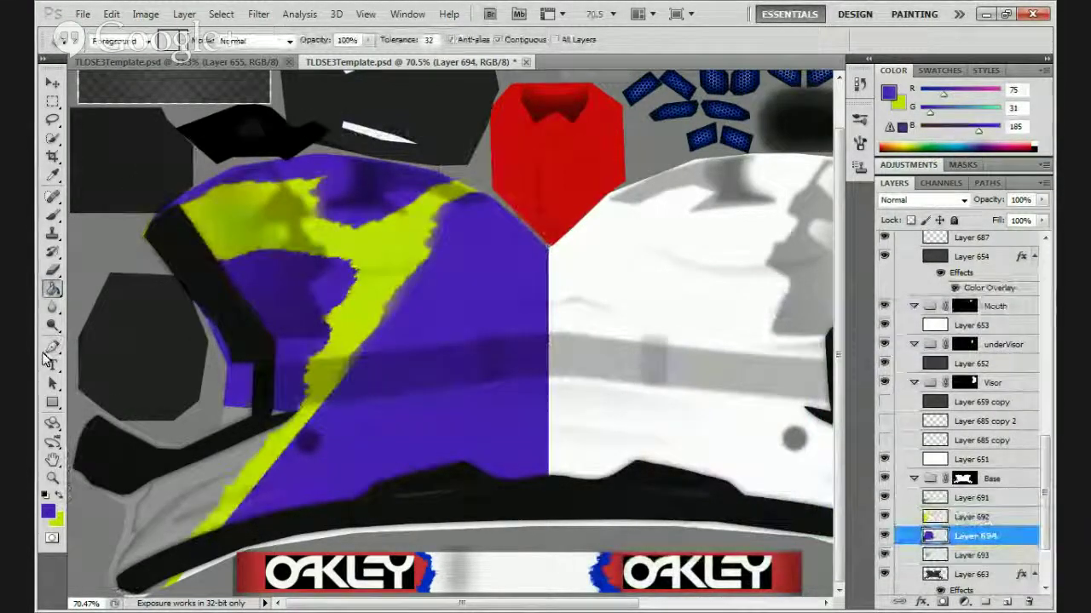
pyautogui.click(52, 269)
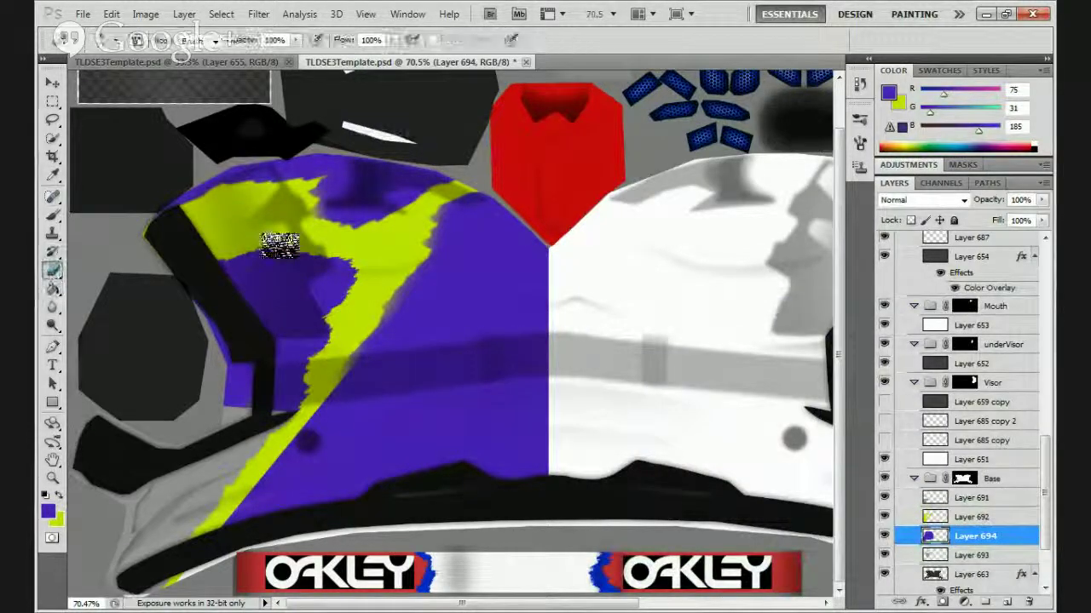
# Erase the upper part of the lime stripe on Layer 692, then reselect purple Layer 694.
pyautogui.doubleClick(975, 517)
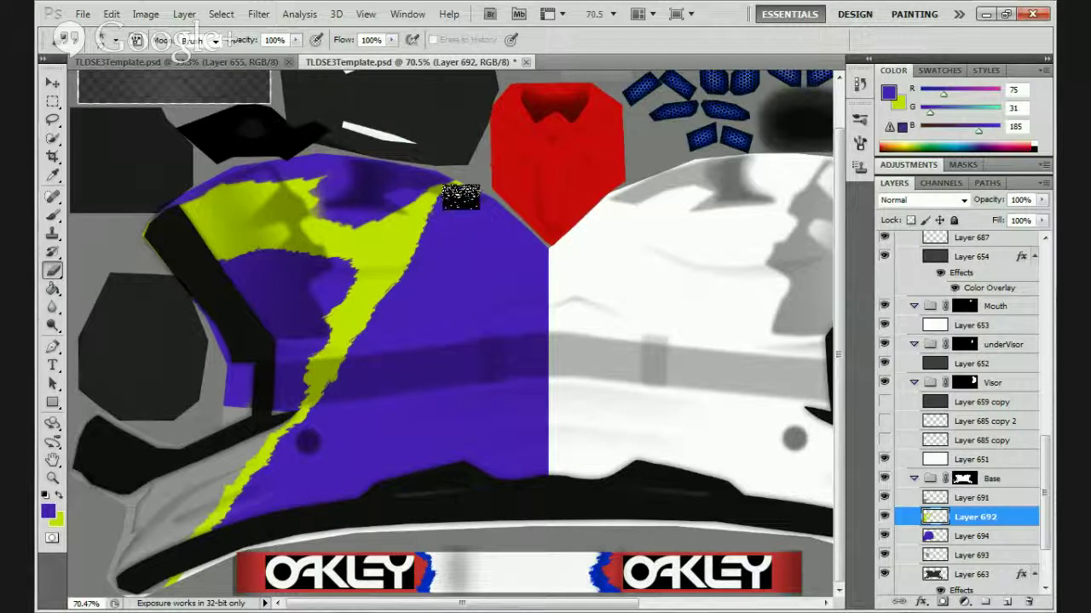
pyautogui.moveTo(483, 178)
pyautogui.mouseDown()
pyautogui.moveTo(420, 182)
pyautogui.moveTo(349, 214)
pyautogui.moveTo(286, 162)
pyautogui.moveTo(196, 177)
pyautogui.moveTo(147, 208)
pyautogui.mouseUp()
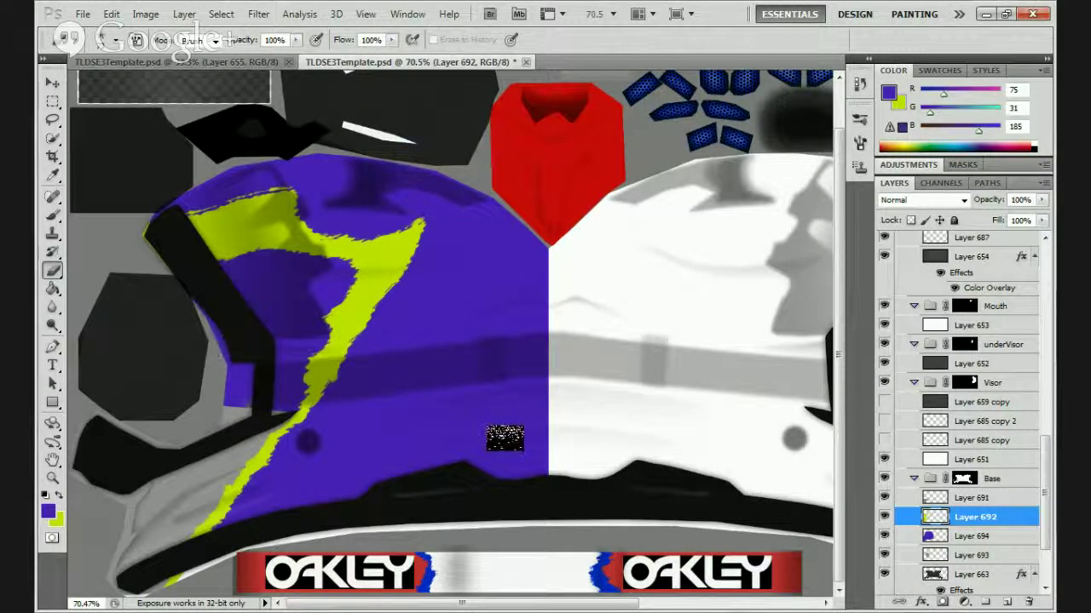
pyautogui.click(961, 537)
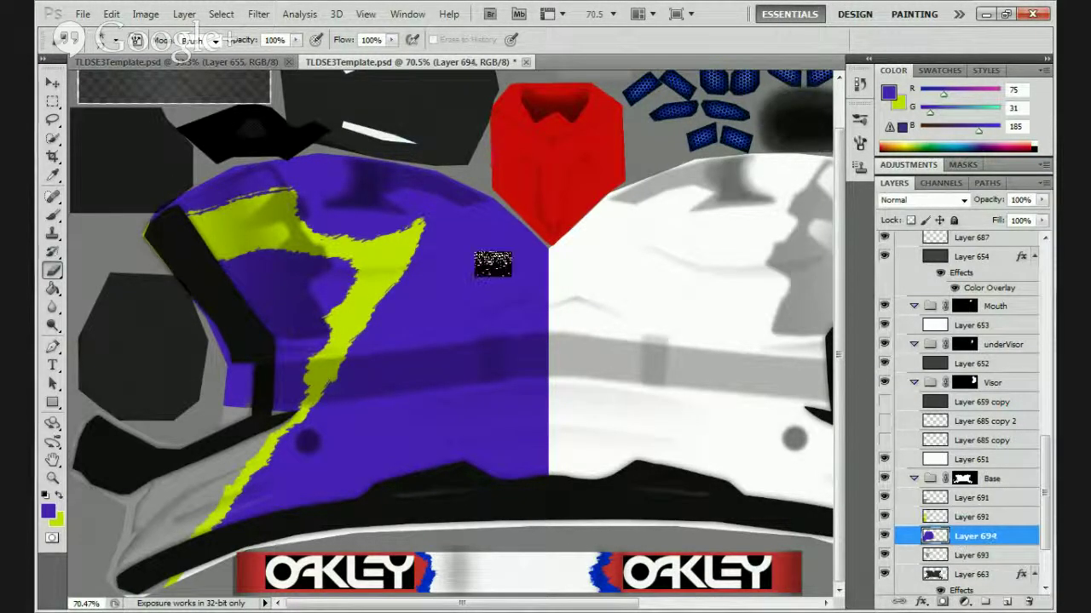
pyautogui.click(107, 36)
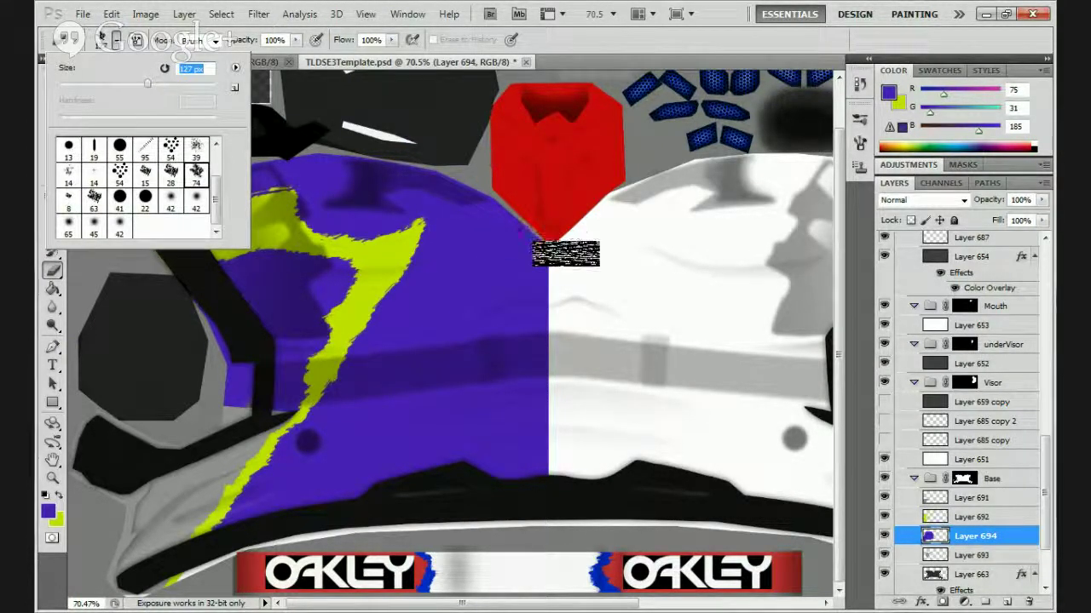
# Erode the purple panel's right and upper edges, switching to a 39 px brush and undoing one stroke.
pyautogui.click(541, 243)
pyautogui.moveTo(552, 258)
pyautogui.mouseDown()
pyautogui.moveTo(526, 333)
pyautogui.moveTo(577, 449)
pyautogui.moveTo(554, 483)
pyautogui.moveTo(554, 431)
pyautogui.moveTo(503, 463)
pyautogui.moveTo(402, 477)
pyautogui.moveTo(292, 511)
pyautogui.moveTo(370, 445)
pyautogui.moveTo(455, 432)
pyautogui.moveTo(494, 389)
pyautogui.moveTo(404, 370)
pyautogui.moveTo(400, 380)
pyautogui.moveTo(462, 370)
pyautogui.moveTo(434, 383)
pyautogui.moveTo(451, 381)
pyautogui.moveTo(377, 384)
pyautogui.moveTo(457, 333)
pyautogui.moveTo(489, 335)
pyautogui.moveTo(485, 304)
pyautogui.moveTo(465, 292)
pyautogui.moveTo(499, 285)
pyautogui.moveTo(530, 256)
pyautogui.moveTo(486, 251)
pyautogui.moveTo(494, 214)
pyautogui.moveTo(484, 197)
pyautogui.moveTo(341, 151)
pyautogui.moveTo(176, 181)
pyautogui.moveTo(122, 216)
pyautogui.moveTo(305, 145)
pyautogui.moveTo(304, 162)
pyautogui.moveTo(348, 182)
pyautogui.moveTo(432, 146)
pyautogui.mouseUp()
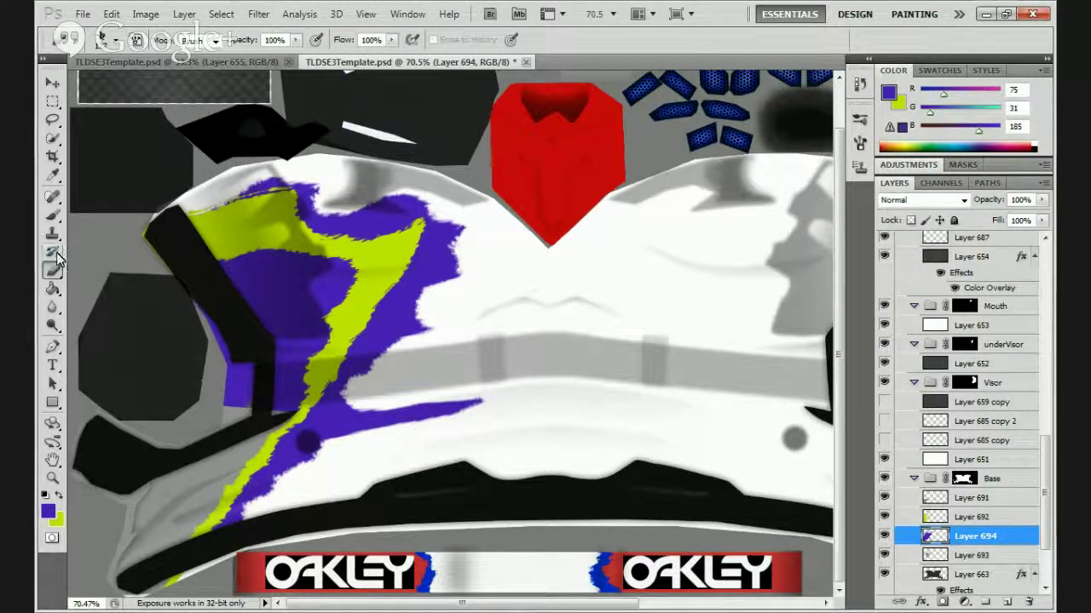
pyautogui.click(117, 40)
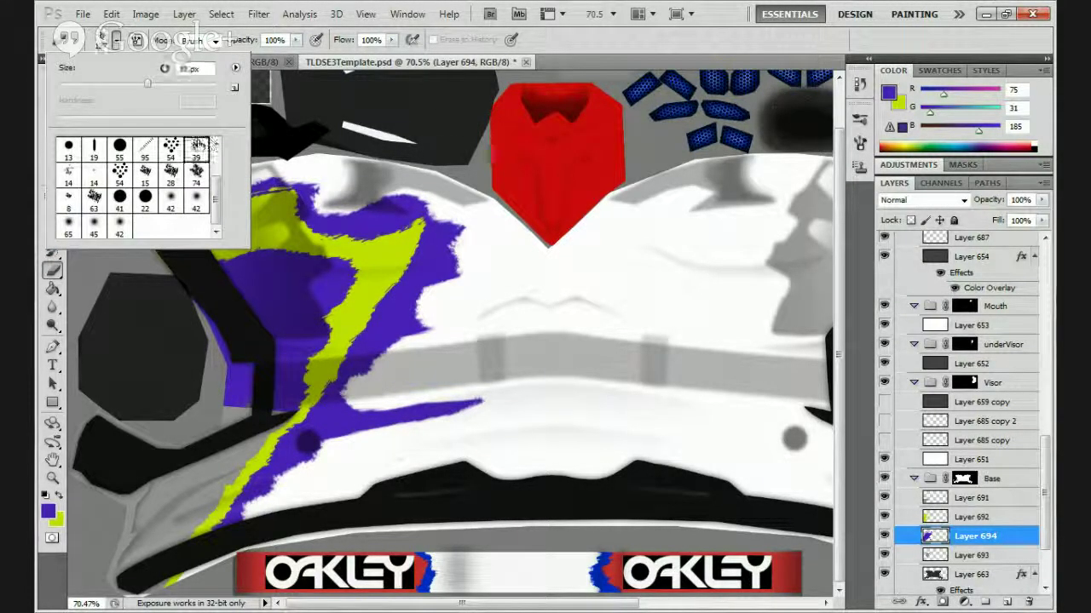
pyautogui.click(197, 145)
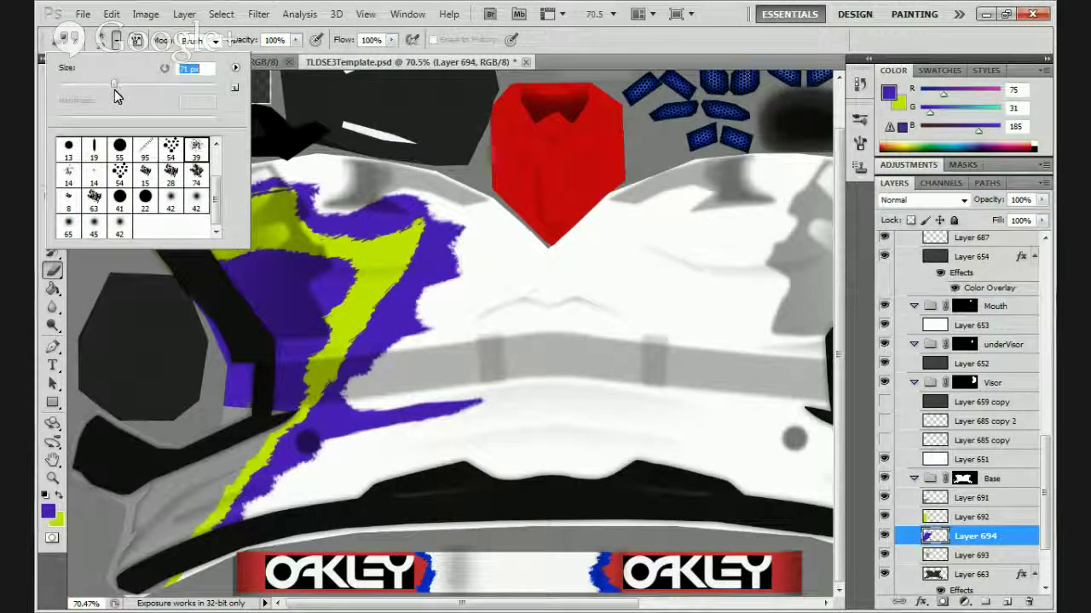
pyautogui.click(272, 504)
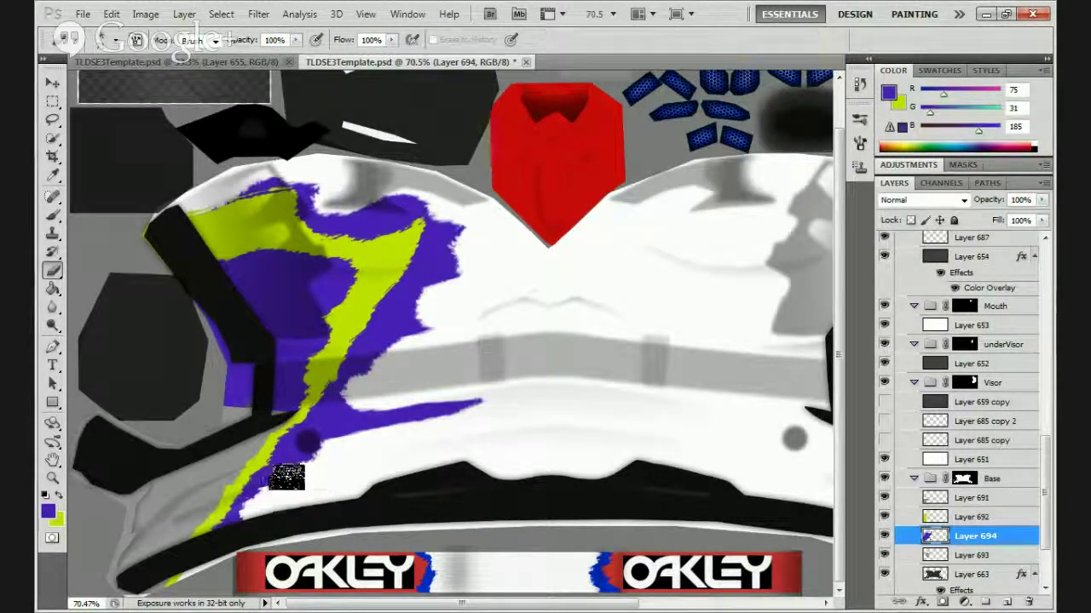
pyautogui.moveTo(357, 440); pyautogui.dragTo(420, 419)
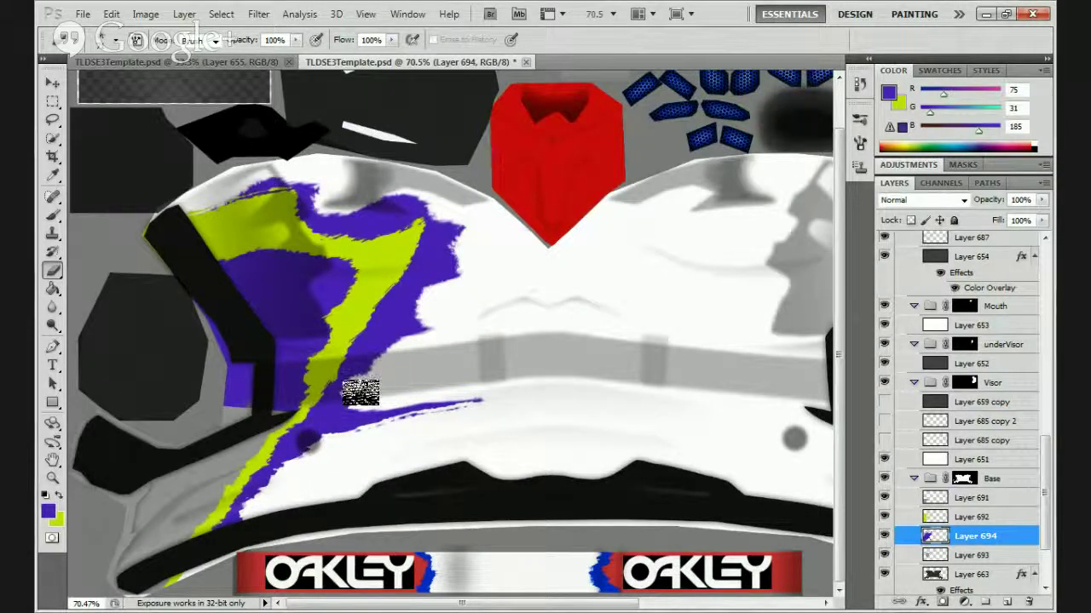
pyautogui.moveTo(360, 389)
pyautogui.mouseDown()
pyautogui.moveTo(370, 393)
pyautogui.moveTo(372, 370)
pyautogui.moveTo(432, 324)
pyautogui.moveTo(426, 282)
pyautogui.moveTo(467, 248)
pyautogui.moveTo(456, 233)
pyautogui.mouseUp()
pyautogui.hotkey('ctrl', 'z')
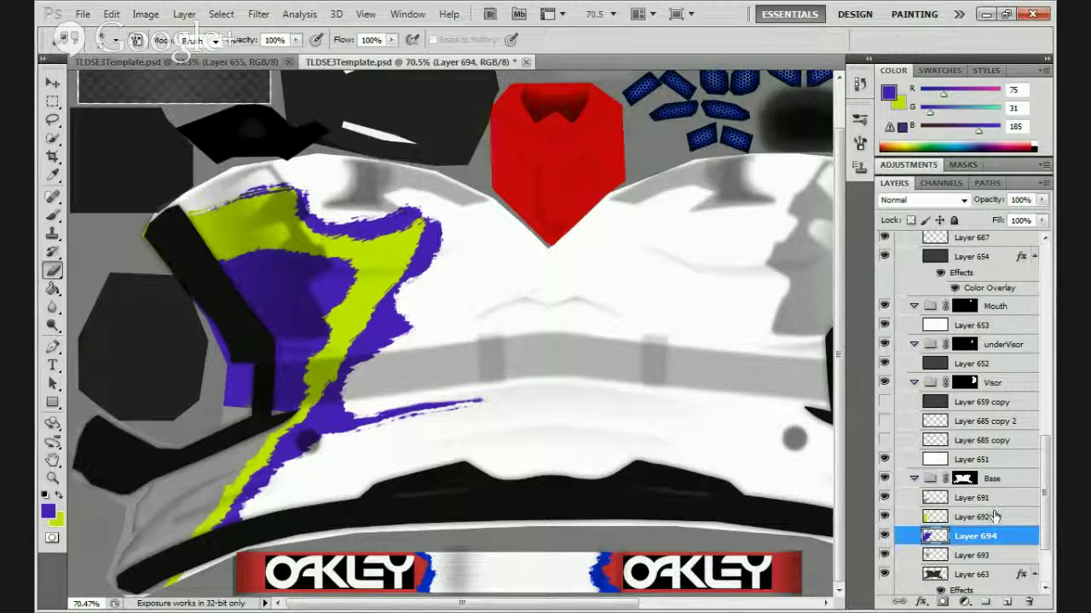
# Add a Color Overlay to Layer 692 using grey #929292 sampled from the helmet.
pyautogui.doubleClick(1028, 517)
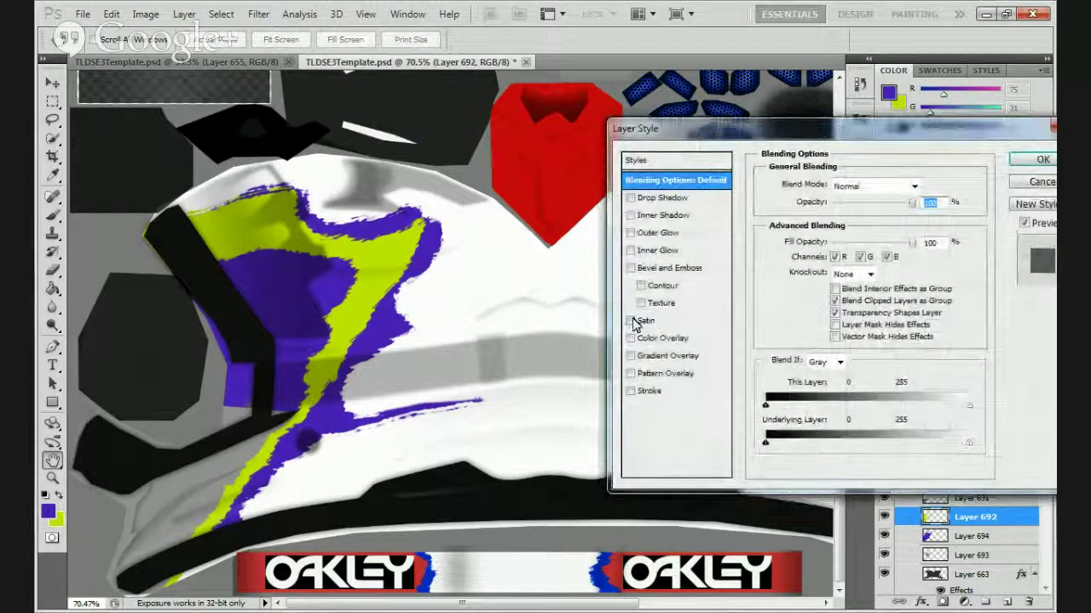
pyautogui.click(631, 321)
pyautogui.click(631, 321)
pyautogui.click(630, 338)
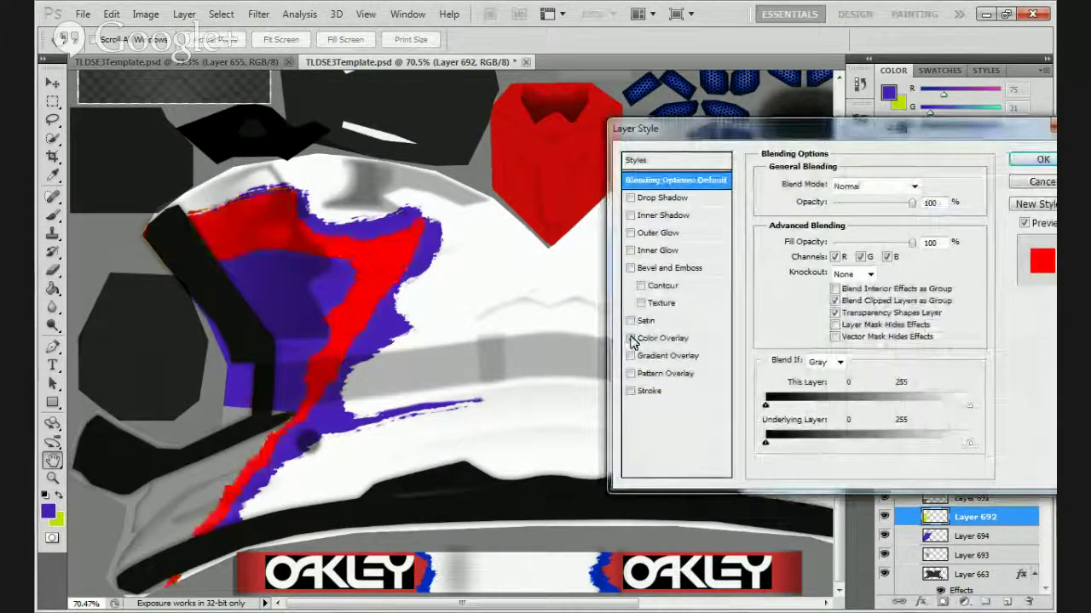
pyautogui.click(668, 339)
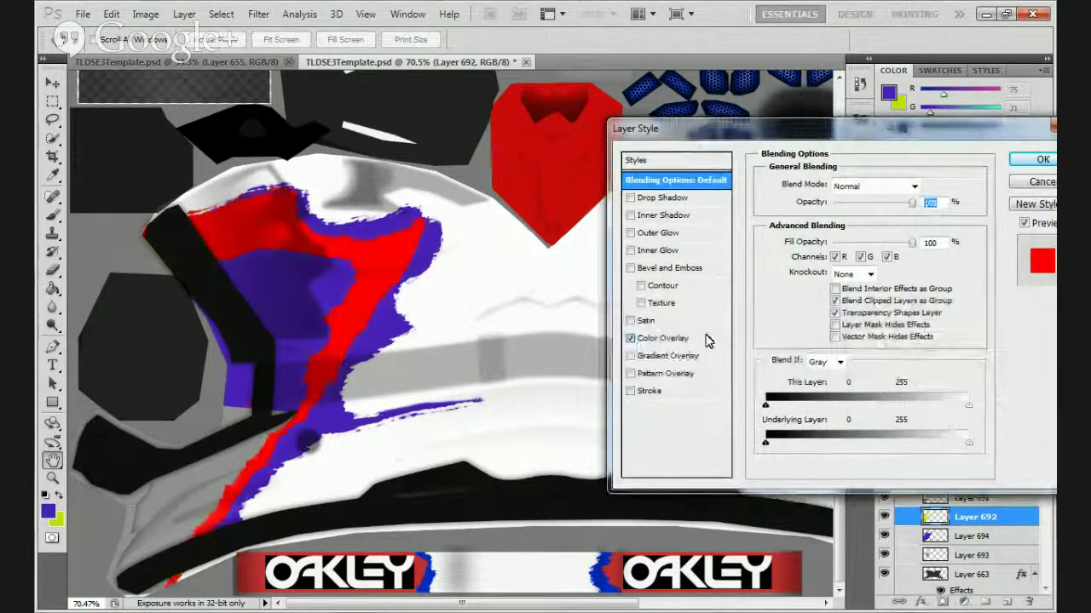
pyautogui.click(920, 186)
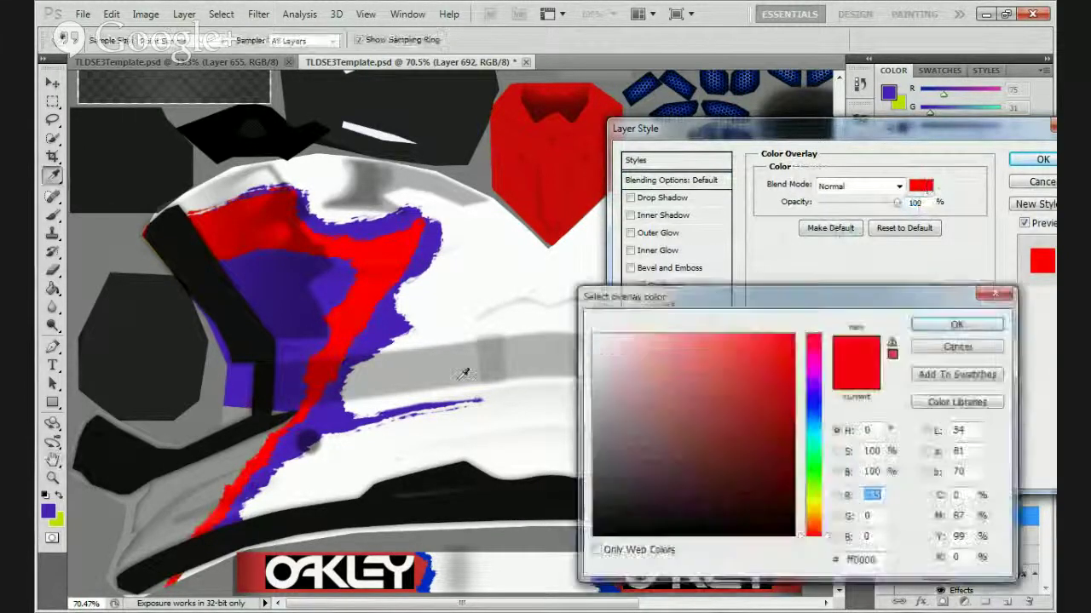
pyautogui.click(239, 456)
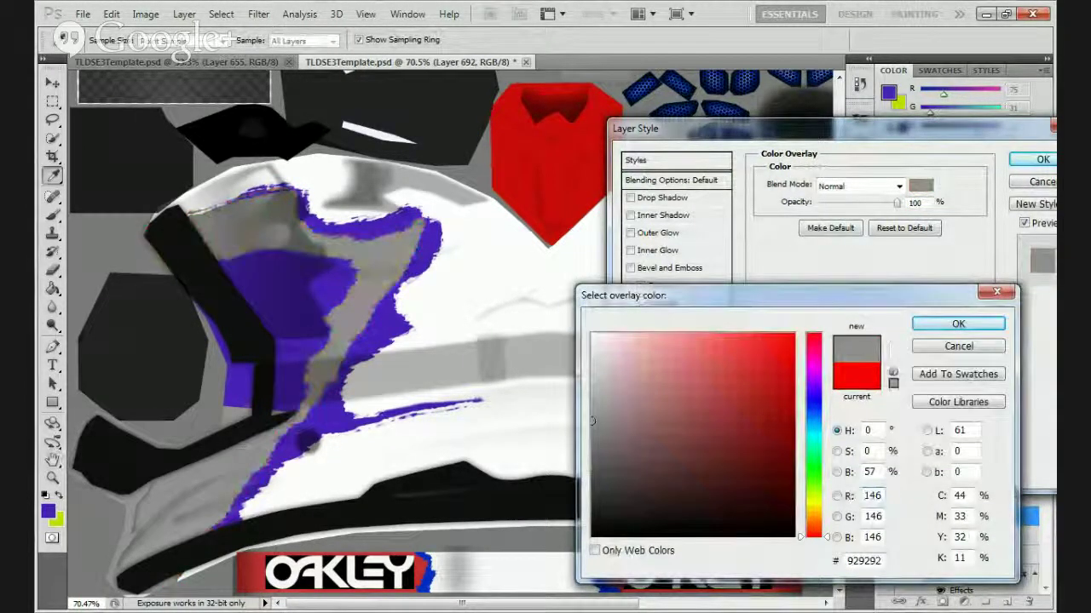
pyautogui.click(943, 329)
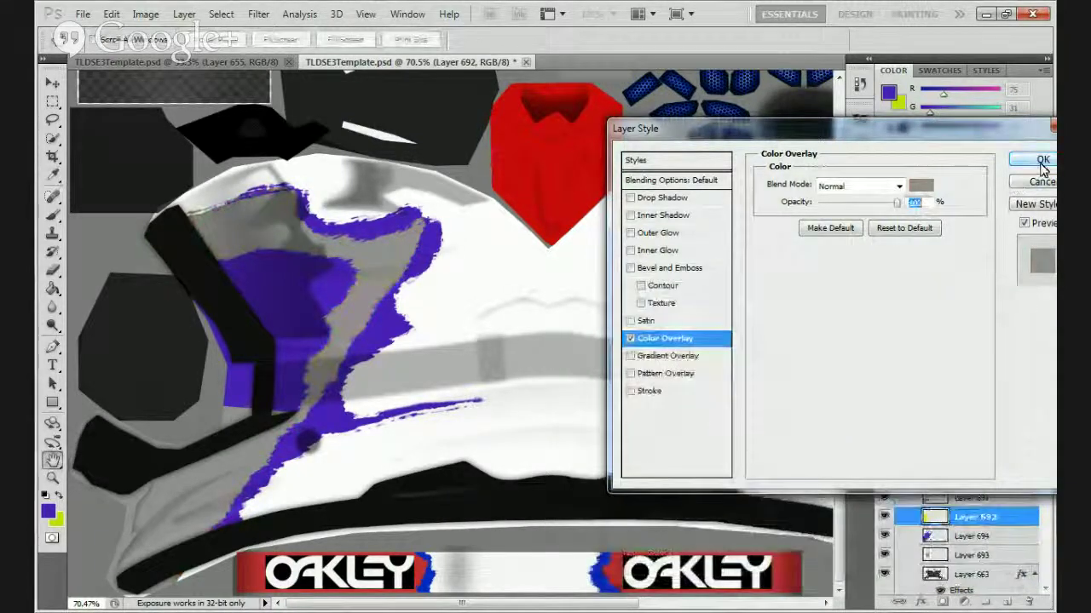
pyautogui.click(1041, 159)
# Hide Layer 691's grey patch and make the stripe layer, Layer 692, active.
pyautogui.click(978, 570)
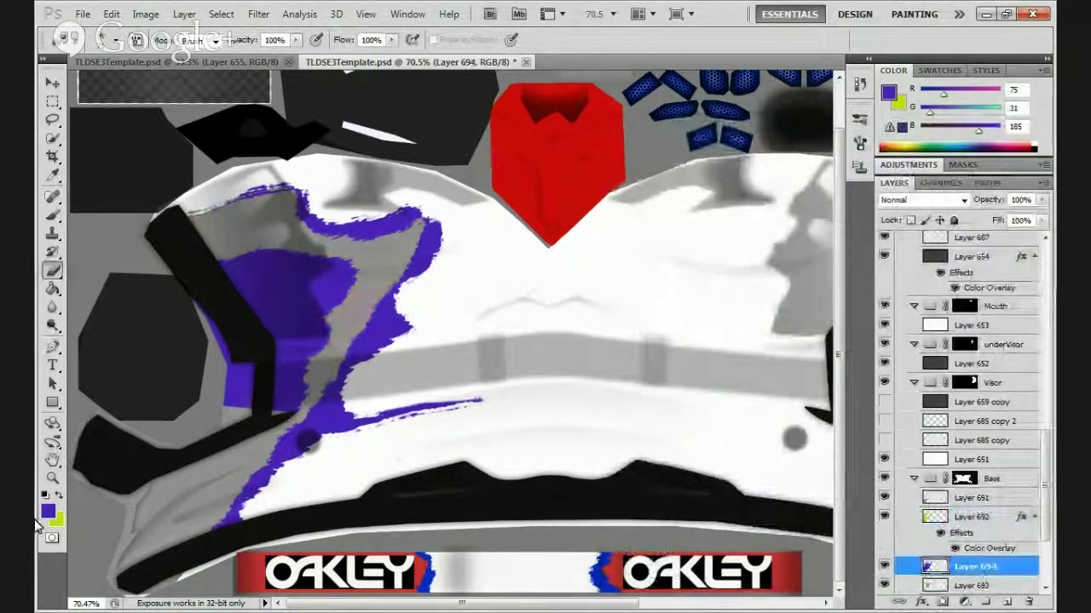
pyautogui.scroll(-2, 971, 554)
pyautogui.scroll(-2, 967, 537)
pyautogui.click(961, 515)
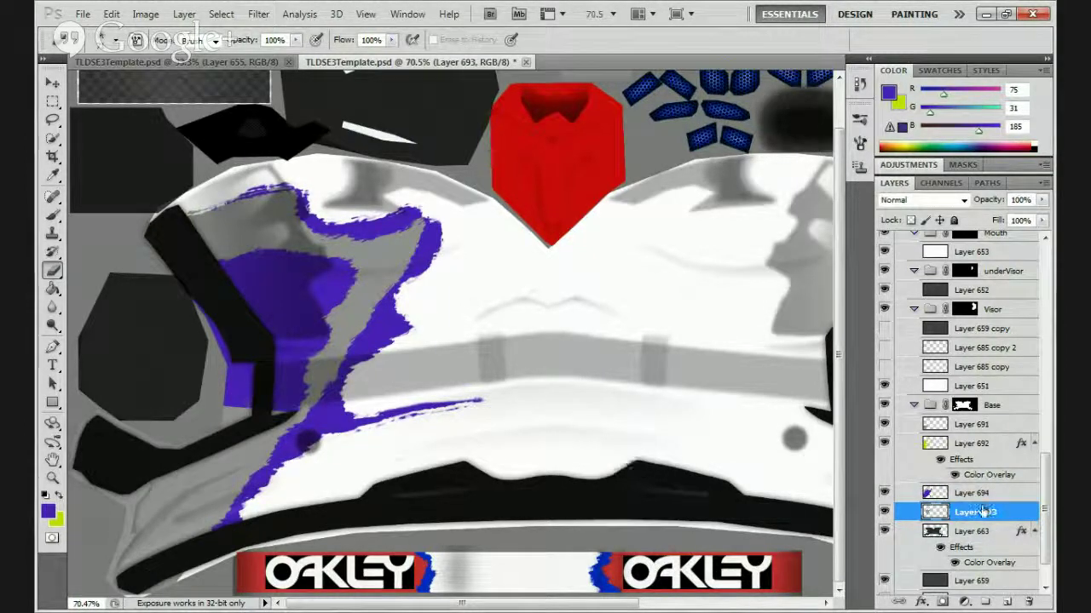
pyautogui.click(884, 424)
pyautogui.click(884, 443)
pyautogui.click(884, 443)
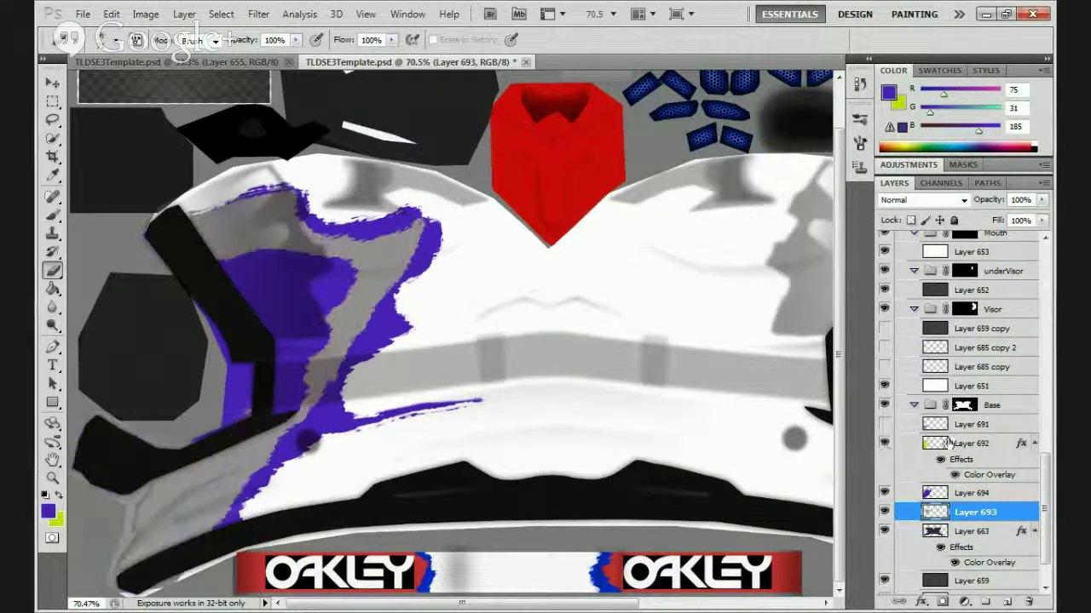
pyautogui.moveTo(971, 443); pyautogui.dragTo(652, 441)
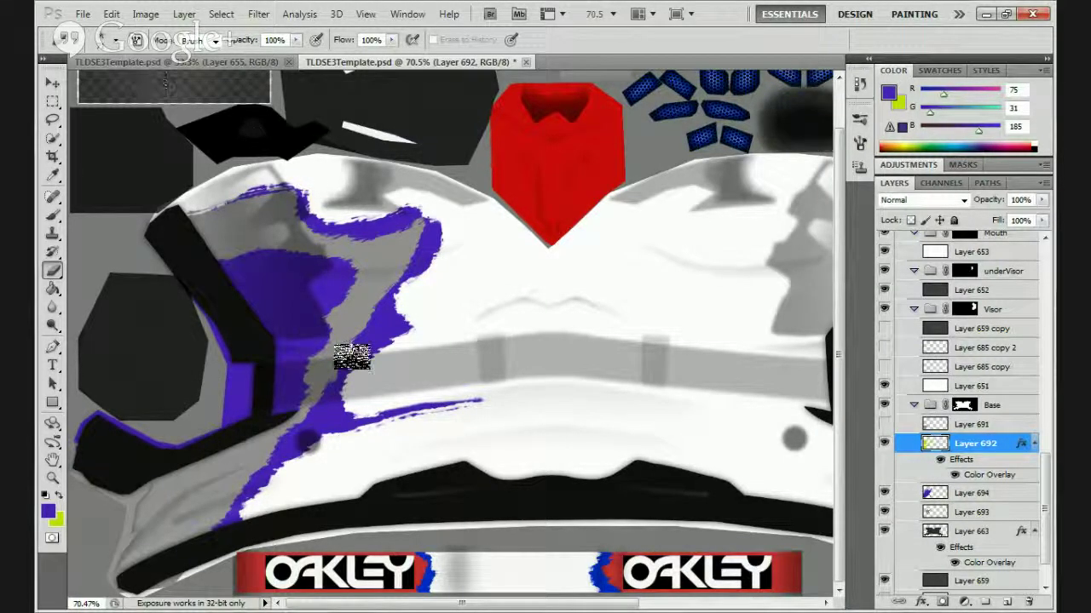
# Paint purple into the side panel gaps, erase excess purple, and paint the grey shell patch white.
pyautogui.moveTo(274, 456)
pyautogui.mouseDown()
pyautogui.moveTo(224, 475)
pyautogui.moveTo(231, 462)
pyautogui.moveTo(275, 474)
pyautogui.moveTo(166, 546)
pyautogui.mouseUp()
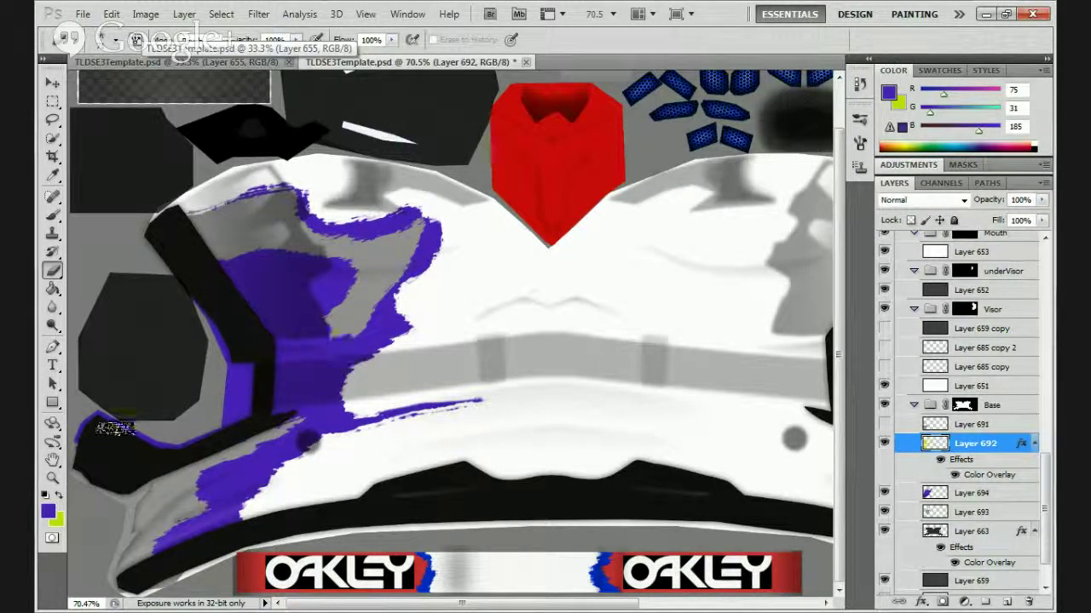
pyautogui.moveTo(287, 341)
pyautogui.mouseDown()
pyautogui.moveTo(460, 231)
pyautogui.moveTo(449, 210)
pyautogui.moveTo(163, 219)
pyautogui.moveTo(175, 214)
pyautogui.moveTo(173, 195)
pyautogui.mouseUp()
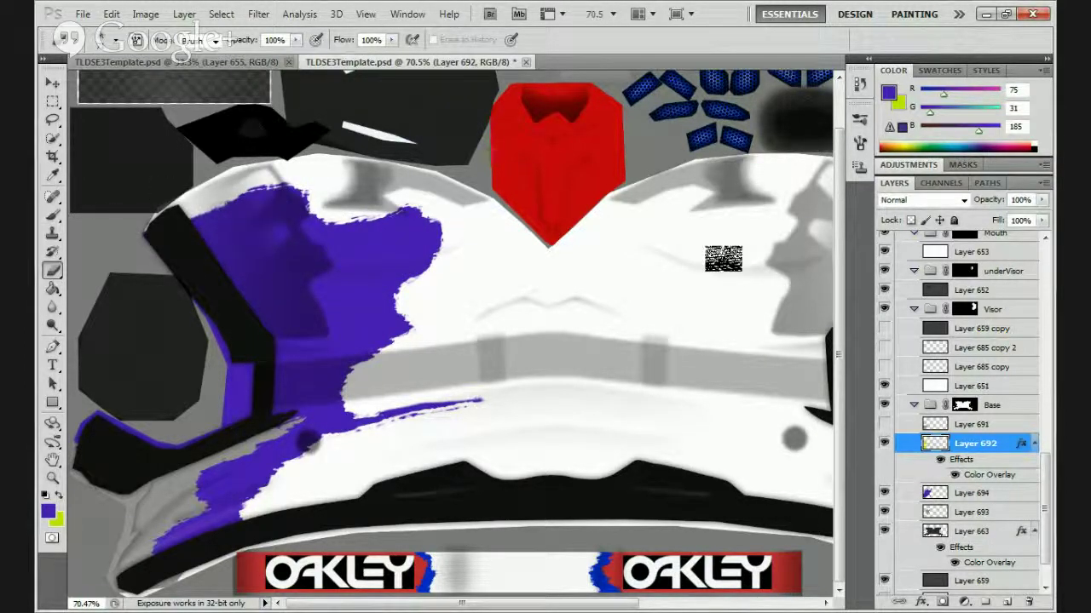
pyautogui.click(972, 495)
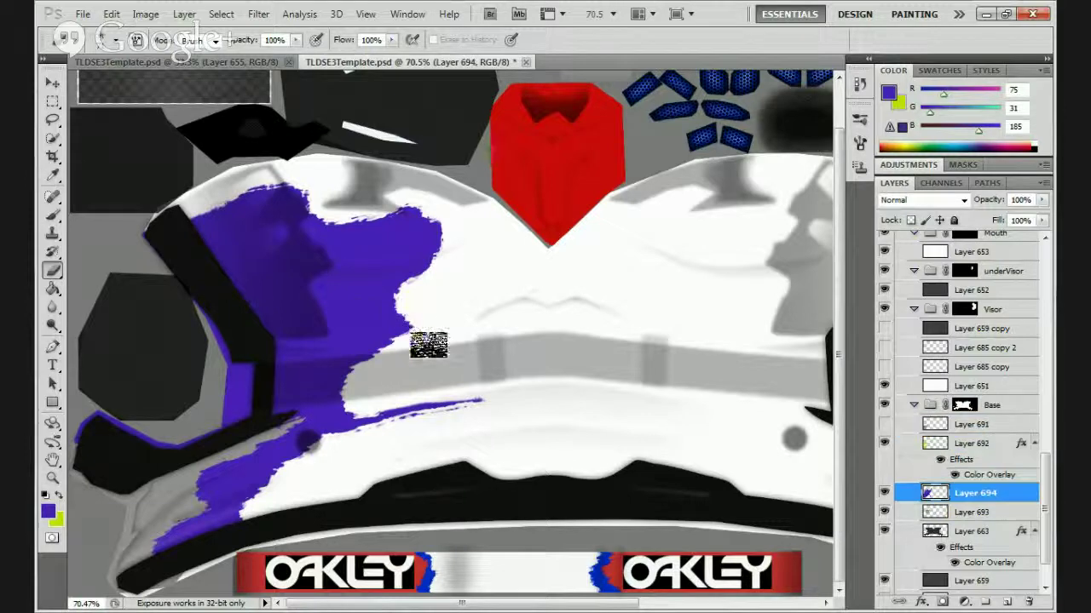
pyautogui.moveTo(305, 362)
pyautogui.mouseDown()
pyautogui.moveTo(411, 314)
pyautogui.moveTo(397, 302)
pyautogui.moveTo(322, 292)
pyautogui.moveTo(340, 251)
pyautogui.moveTo(370, 260)
pyautogui.moveTo(433, 217)
pyautogui.moveTo(394, 201)
pyautogui.moveTo(243, 230)
pyautogui.moveTo(288, 175)
pyautogui.moveTo(202, 203)
pyautogui.moveTo(221, 283)
pyautogui.moveTo(360, 251)
pyautogui.moveTo(433, 253)
pyautogui.mouseUp()
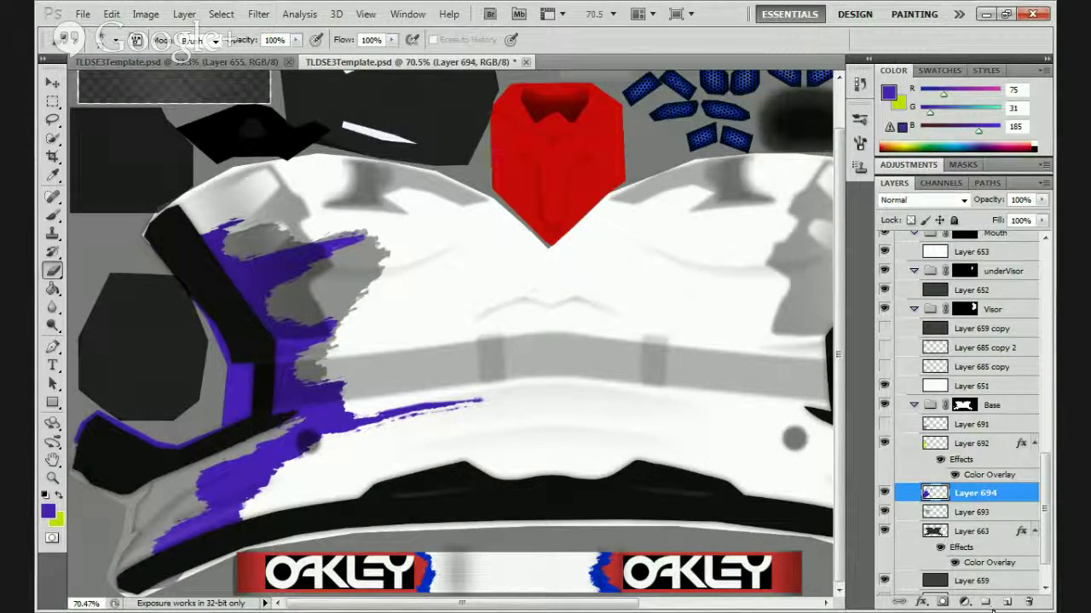
pyautogui.click(971, 512)
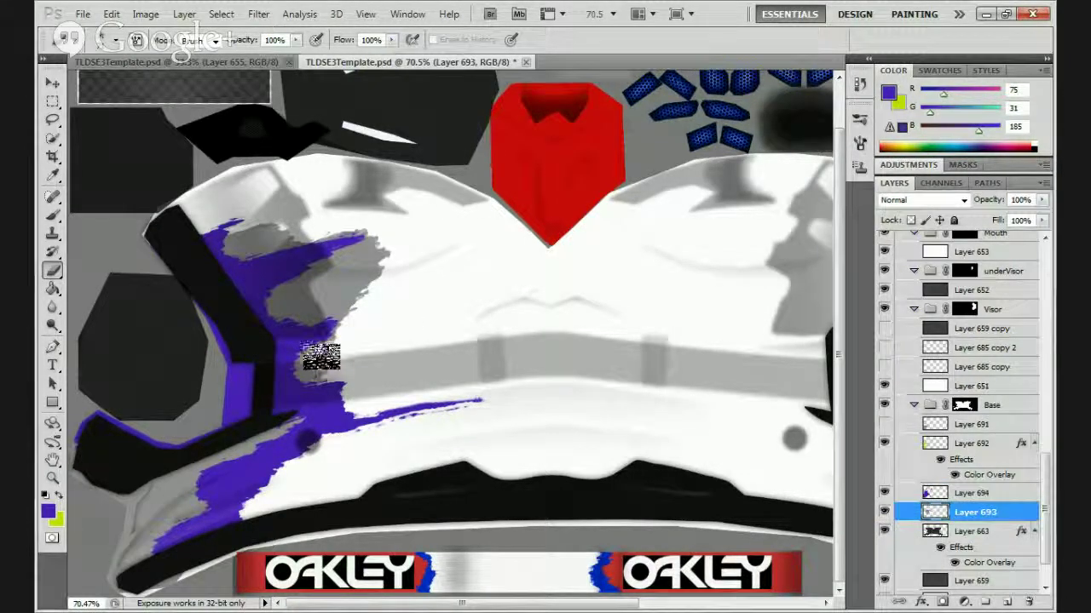
pyautogui.moveTo(329, 341)
pyautogui.mouseDown()
pyautogui.moveTo(299, 292)
pyautogui.moveTo(397, 242)
pyautogui.moveTo(387, 224)
pyautogui.moveTo(263, 238)
pyautogui.mouseUp()
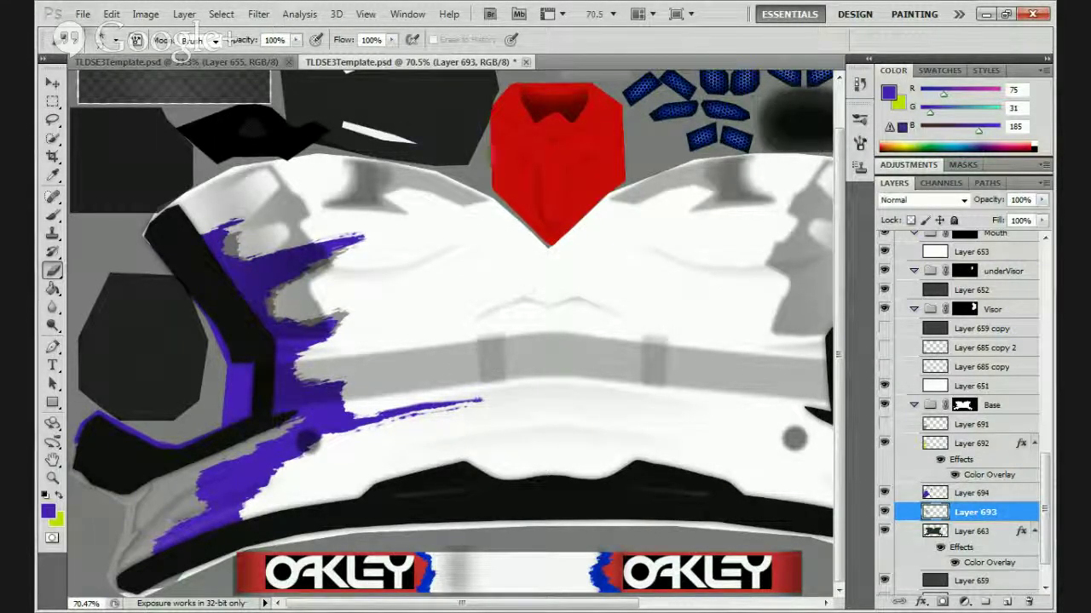
# Bring up the Open dialog and browse to the Desktop folder.
pyautogui.click(83, 14)
pyautogui.click(110, 46)
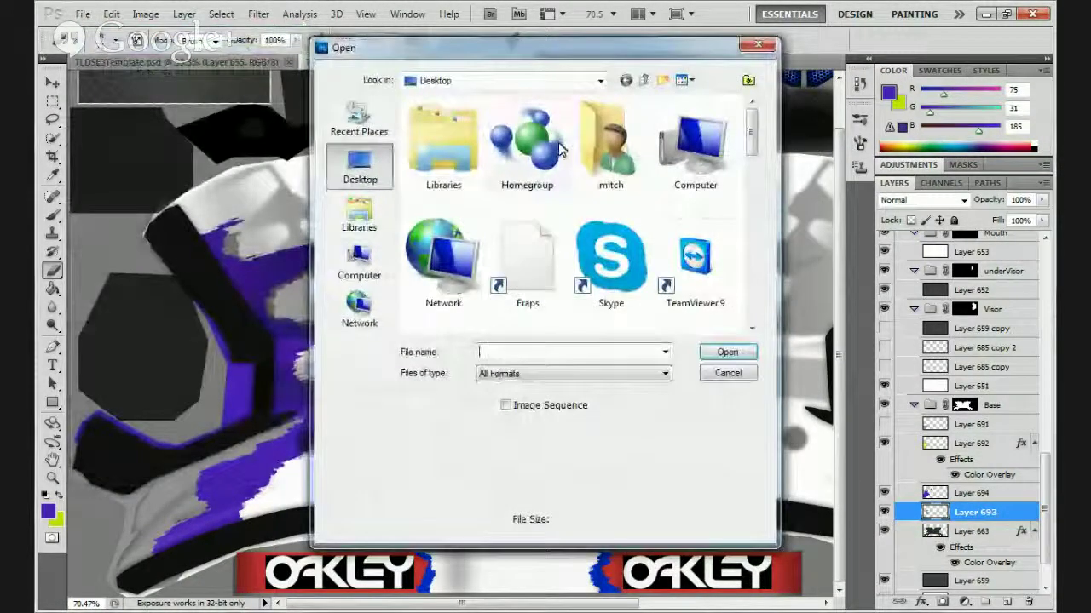
pyautogui.doubleClick(451, 158)
pyautogui.click(644, 80)
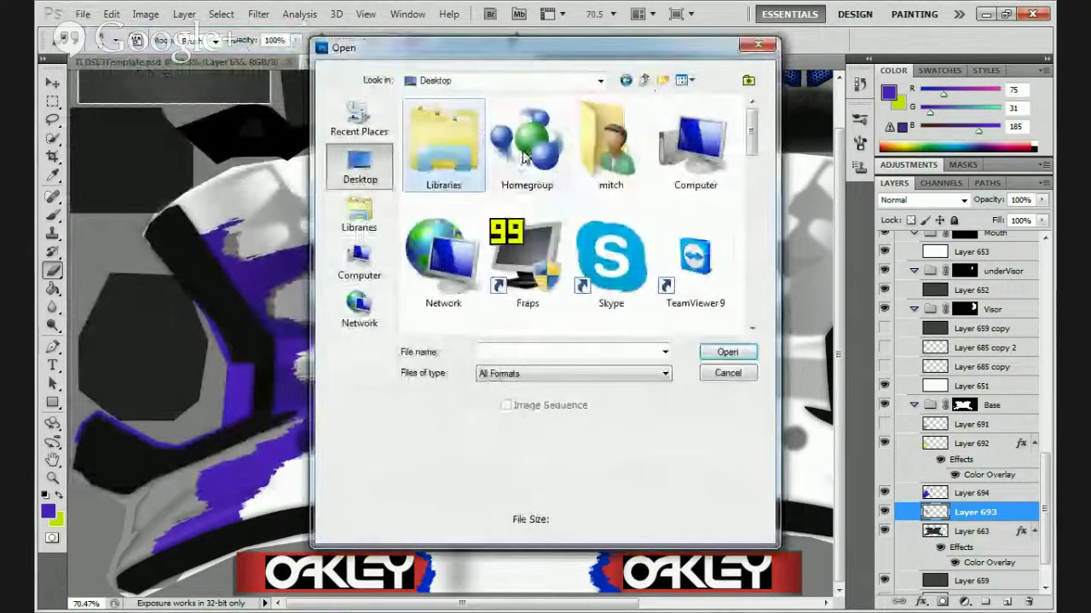
pyautogui.scroll(-2, 618, 181)
pyautogui.scroll(2, 613, 181)
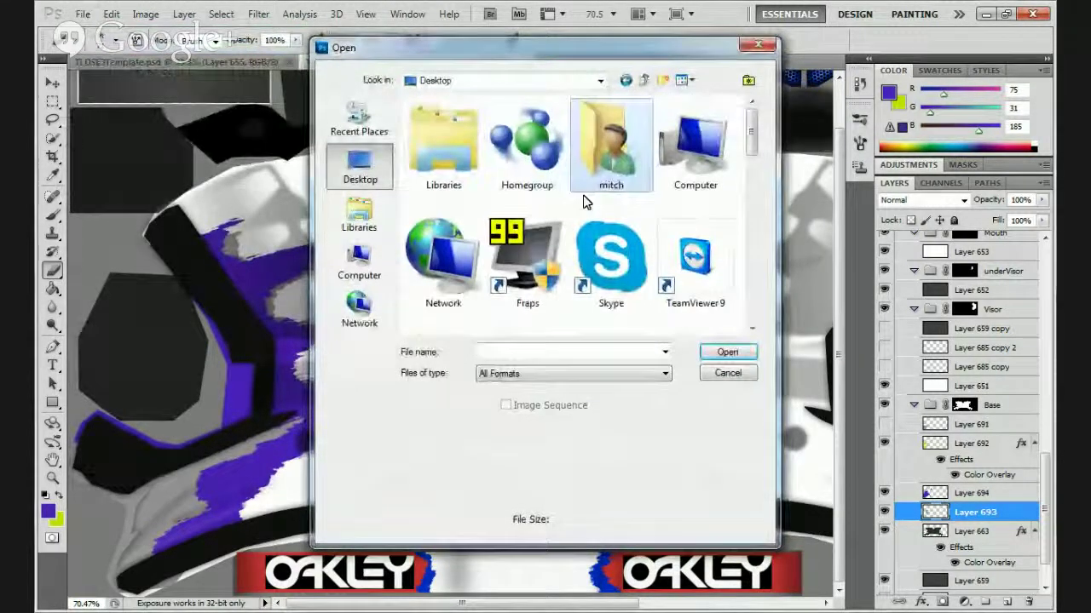
pyautogui.scroll(-5, 584, 199)
pyautogui.scroll(3, 554, 207)
pyautogui.doubleClick(464, 211)
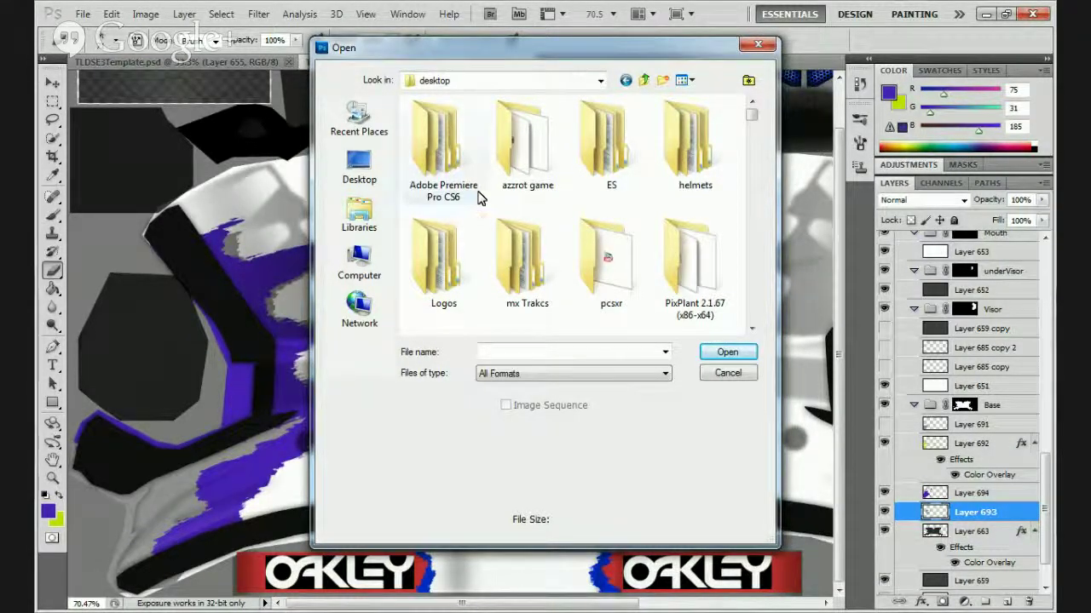
# Browse Logos > Twistmoto > TMR-Logos and open tmr-white.png.
pyautogui.doubleClick(442, 260)
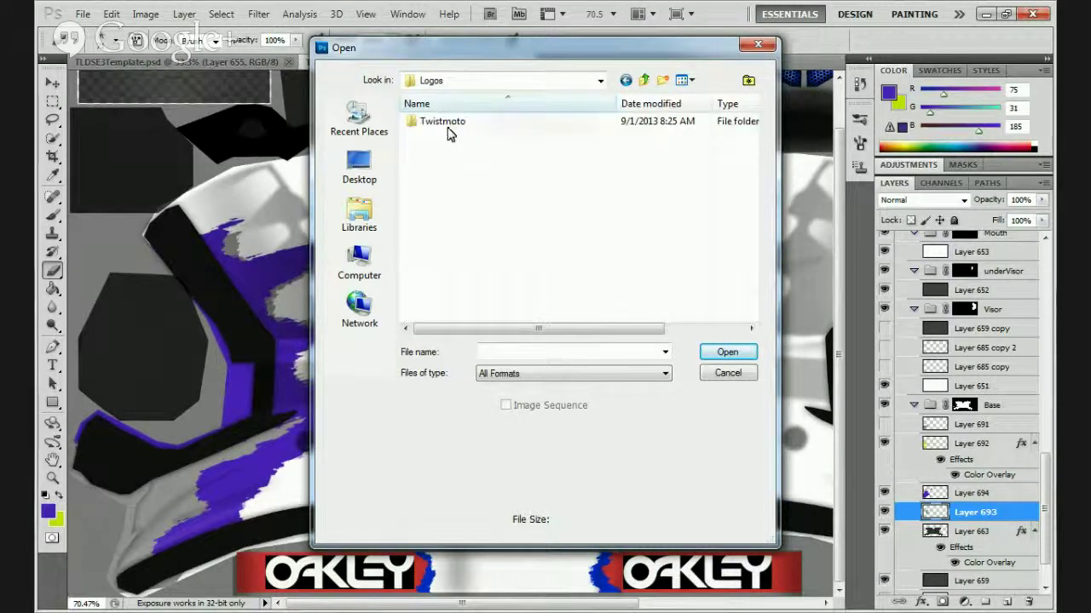
pyautogui.doubleClick(443, 122)
pyautogui.scroll(-3, 467, 255)
pyautogui.scroll(-3, 467, 254)
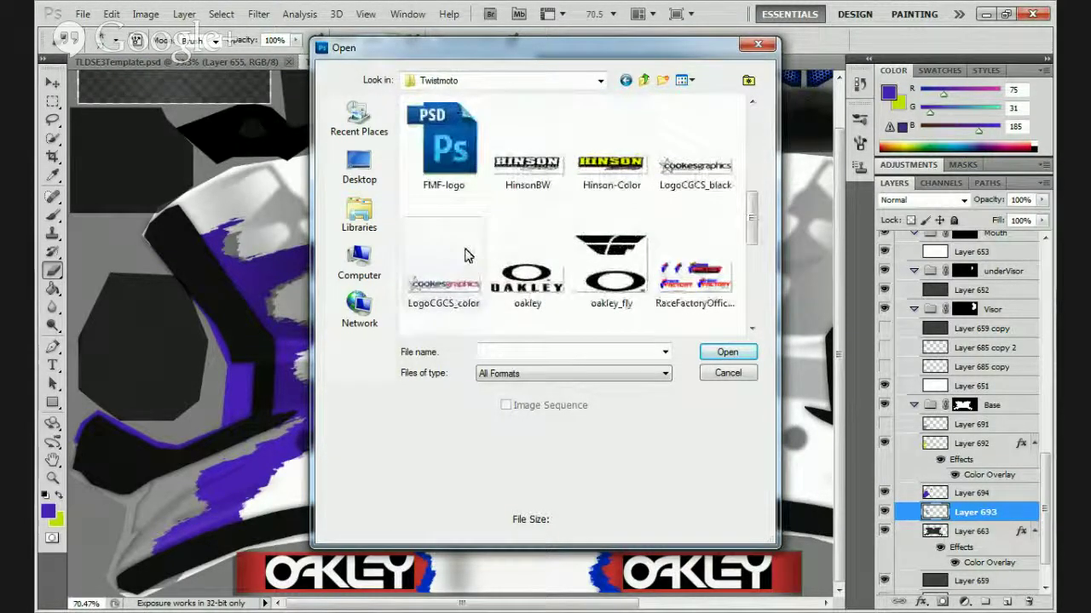
pyautogui.scroll(-3, 465, 255)
pyautogui.scroll(-3, 451, 262)
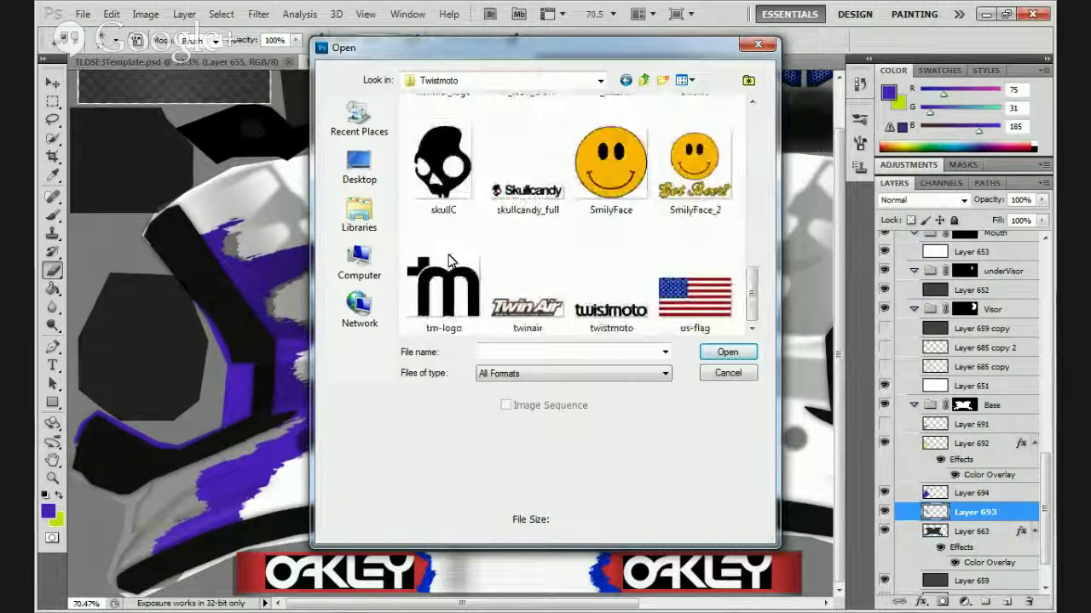
pyautogui.scroll(10, 451, 262)
pyautogui.doubleClick(435, 160)
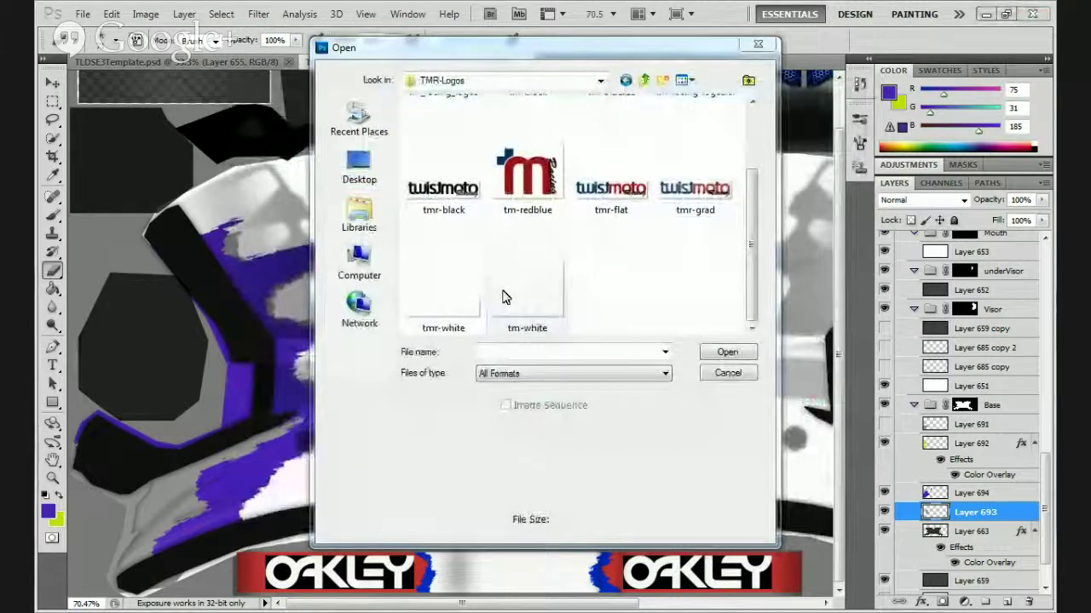
pyautogui.click(515, 294)
pyautogui.click(430, 314)
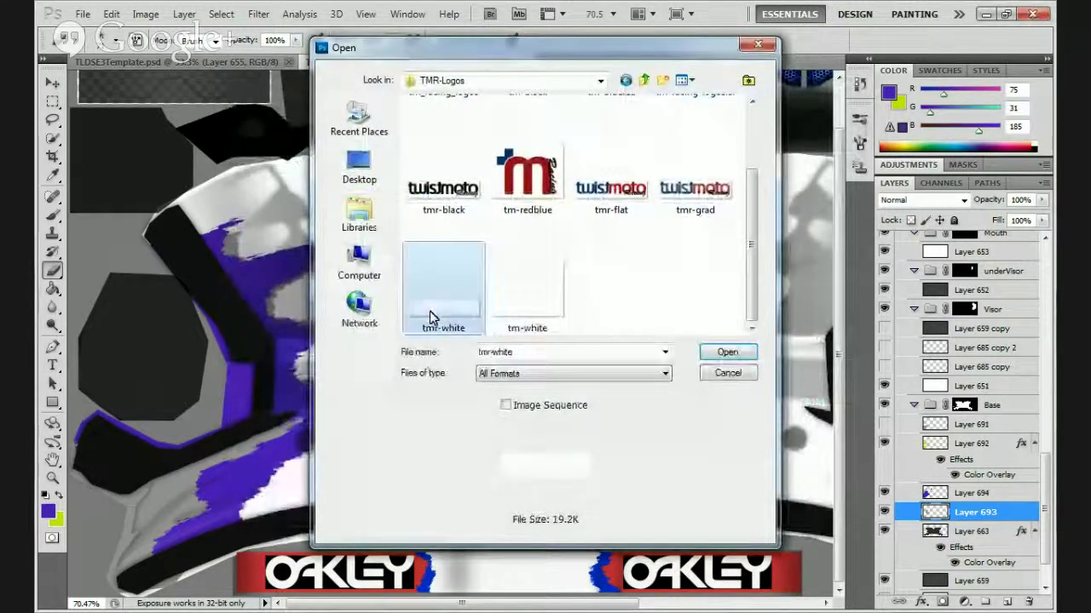
pyautogui.click(730, 353)
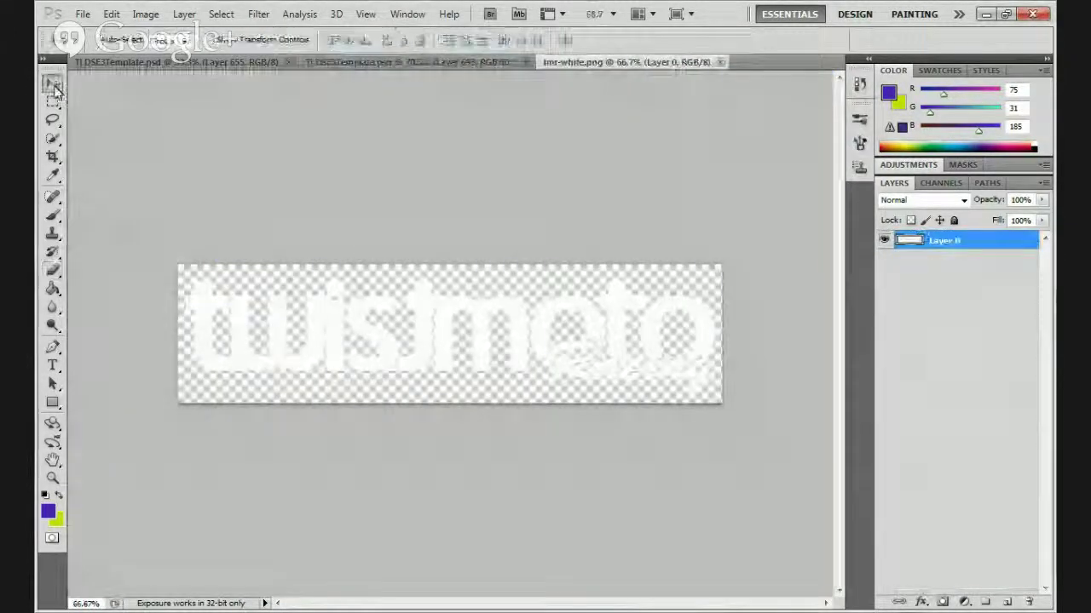
# Drag the tmr-white logo into the template above Layer 692, rotated about -43° and scaled ~51%.
pyautogui.moveTo(452, 332)
pyautogui.mouseDown()
pyautogui.moveTo(401, 72)
pyautogui.moveTo(316, 389)
pyautogui.mouseUp()
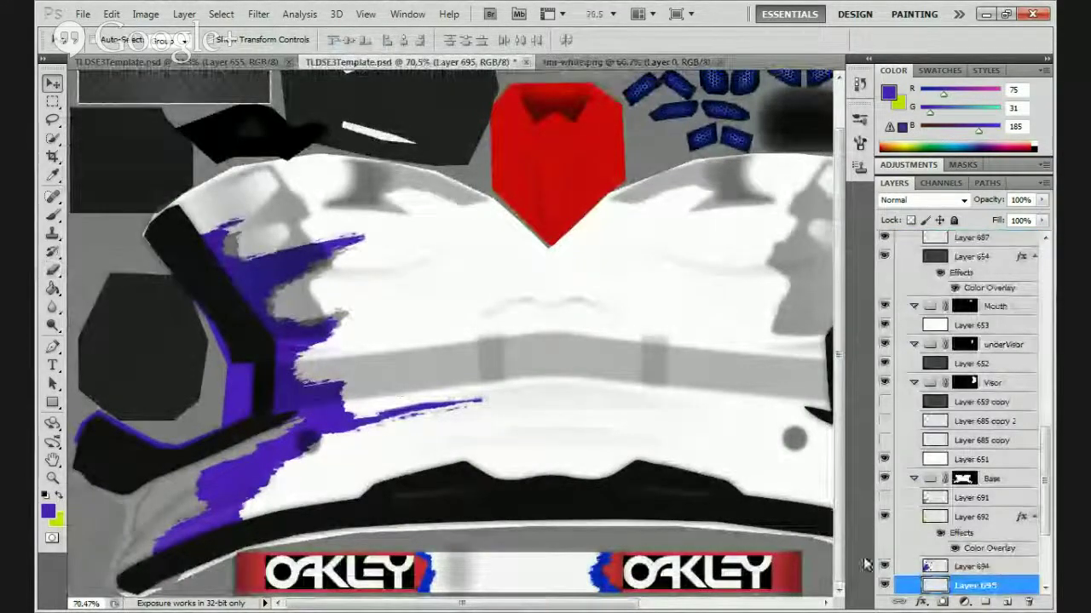
pyautogui.moveTo(972, 586); pyautogui.dragTo(971, 509)
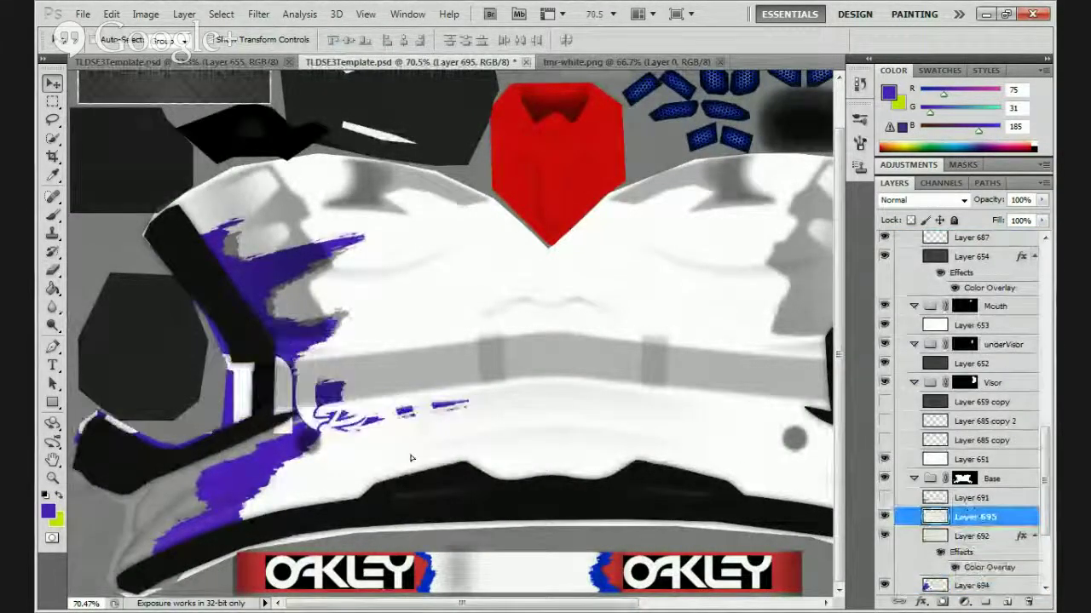
pyautogui.hotkey('ctrl', 't')
pyautogui.moveTo(598, 497)
pyautogui.mouseDown()
pyautogui.moveTo(471, 458)
pyautogui.moveTo(619, 408)
pyautogui.mouseUp()
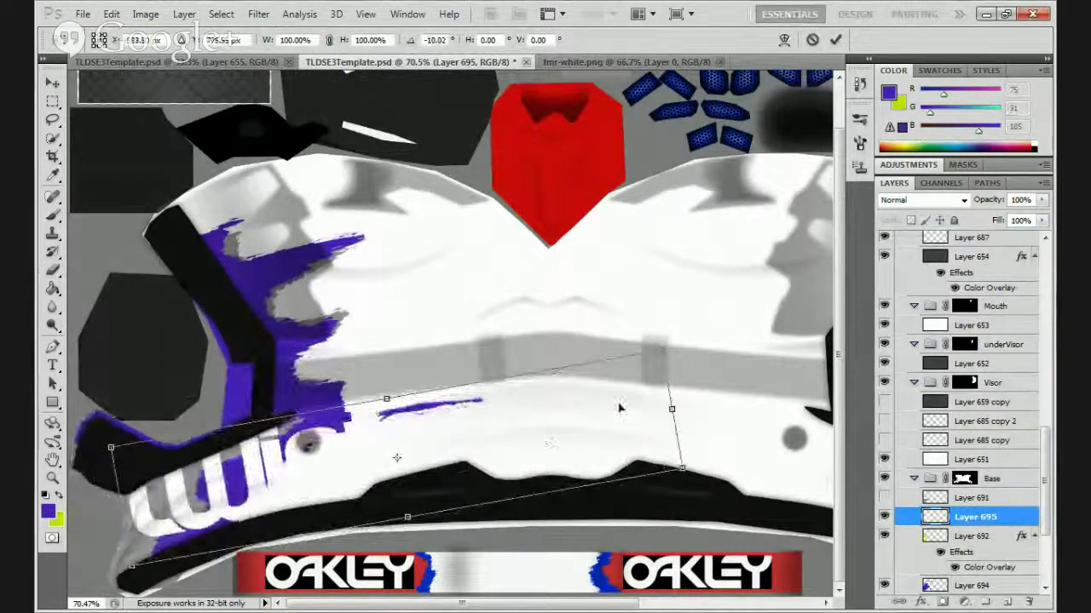
pyautogui.moveTo(681, 467); pyautogui.dragTo(588, 464)
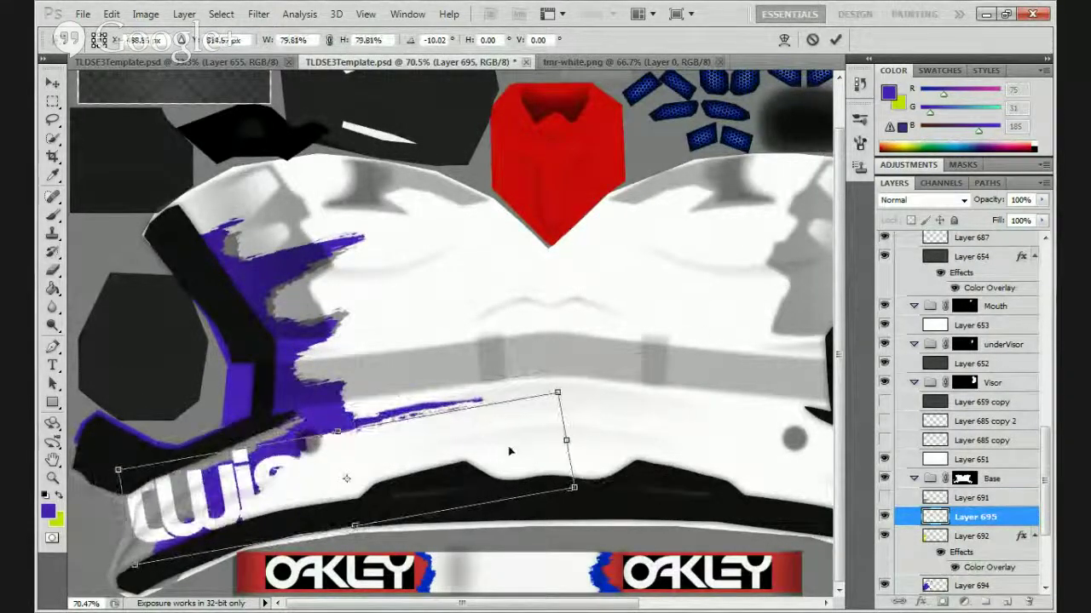
pyautogui.moveTo(673, 494); pyautogui.dragTo(681, 460)
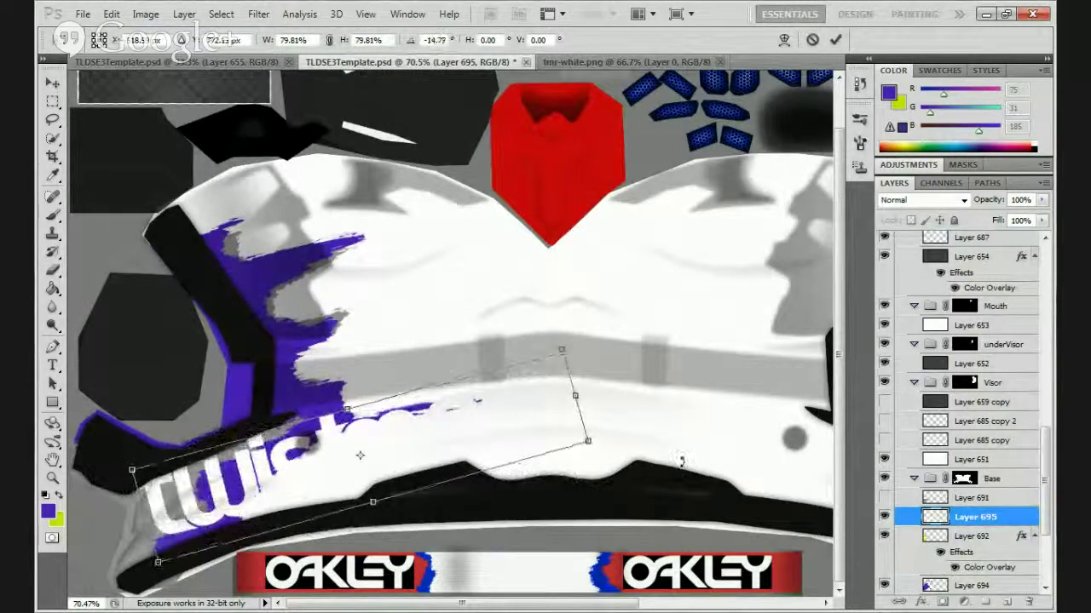
pyautogui.moveTo(559, 347)
pyautogui.mouseDown()
pyautogui.moveTo(537, 369)
pyautogui.moveTo(489, 308)
pyautogui.moveTo(466, 353)
pyautogui.mouseUp()
pyautogui.moveTo(339, 456); pyautogui.dragTo(442, 350)
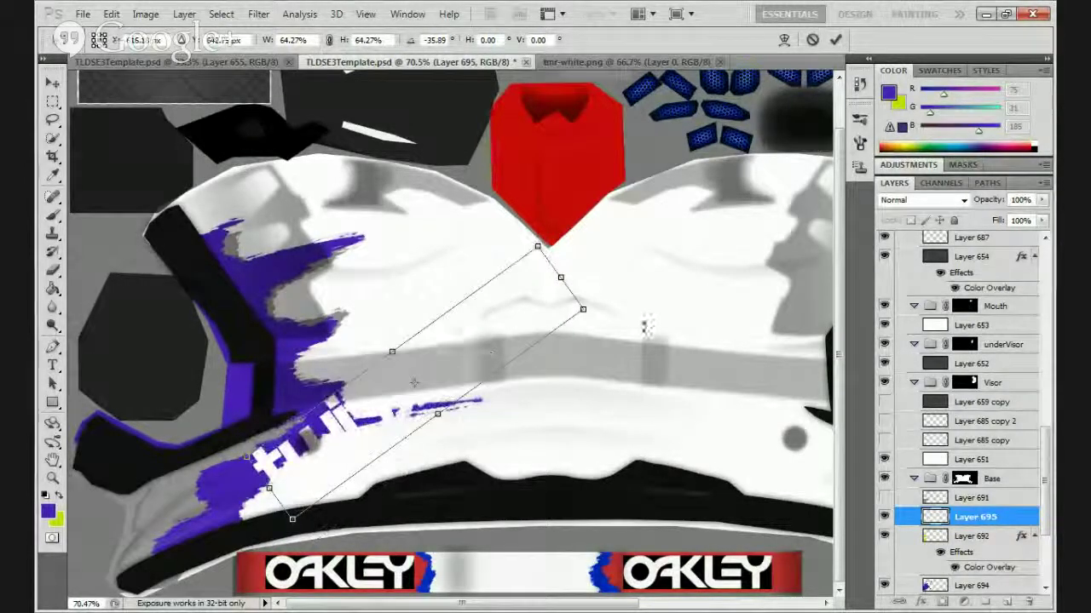
pyautogui.moveTo(649, 301); pyautogui.dragTo(650, 295)
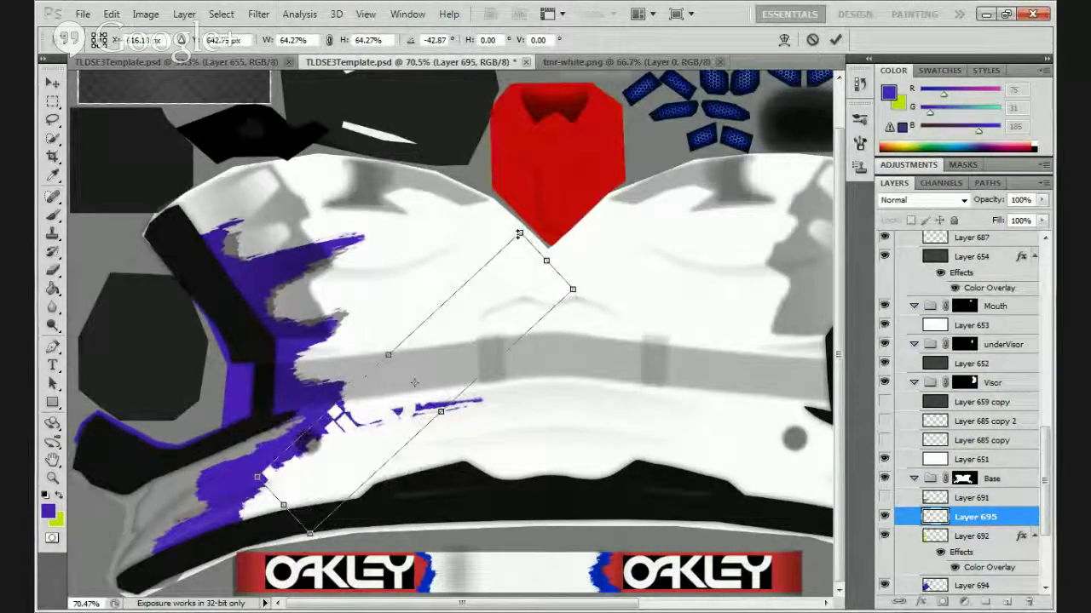
pyautogui.moveTo(519, 232); pyautogui.dragTo(494, 309)
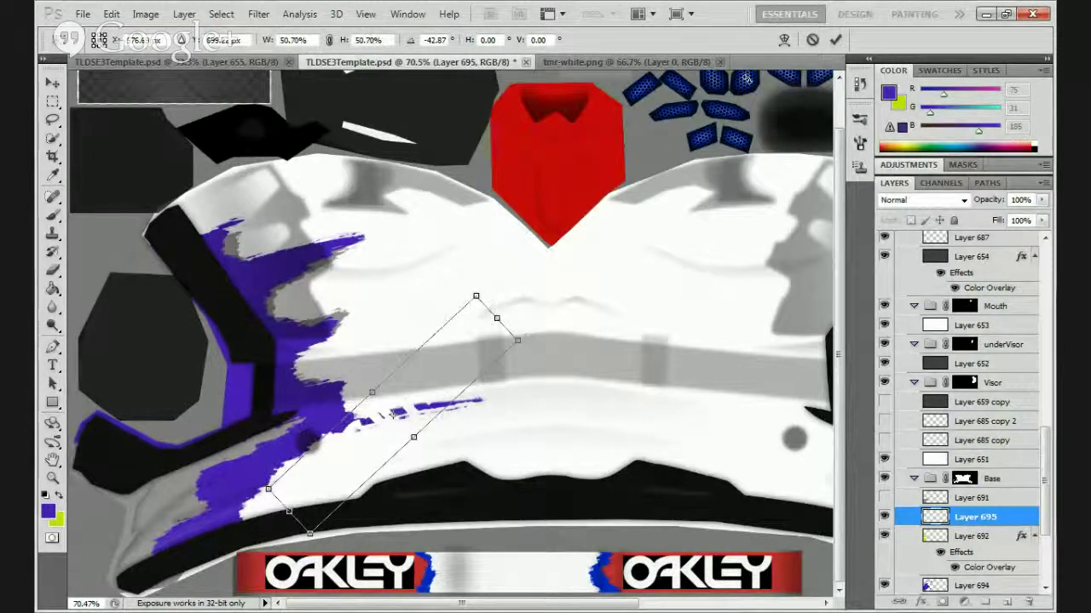
# Commit the logo transform, add a Stroke layer style, and move the logo up-right.
pyautogui.click(835, 40)
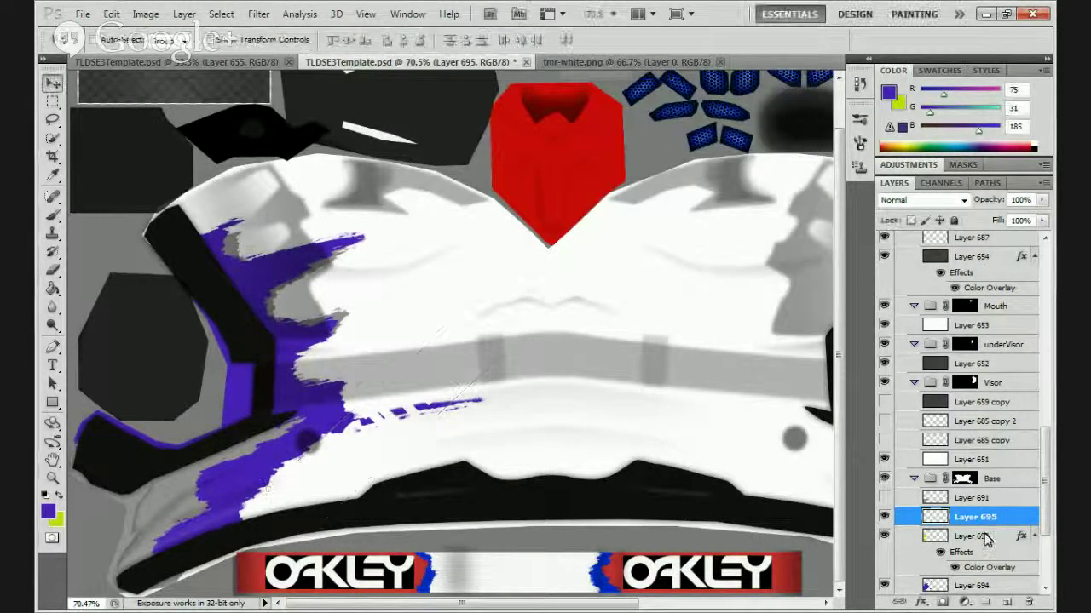
pyautogui.doubleClick(1010, 517)
pyautogui.click(631, 391)
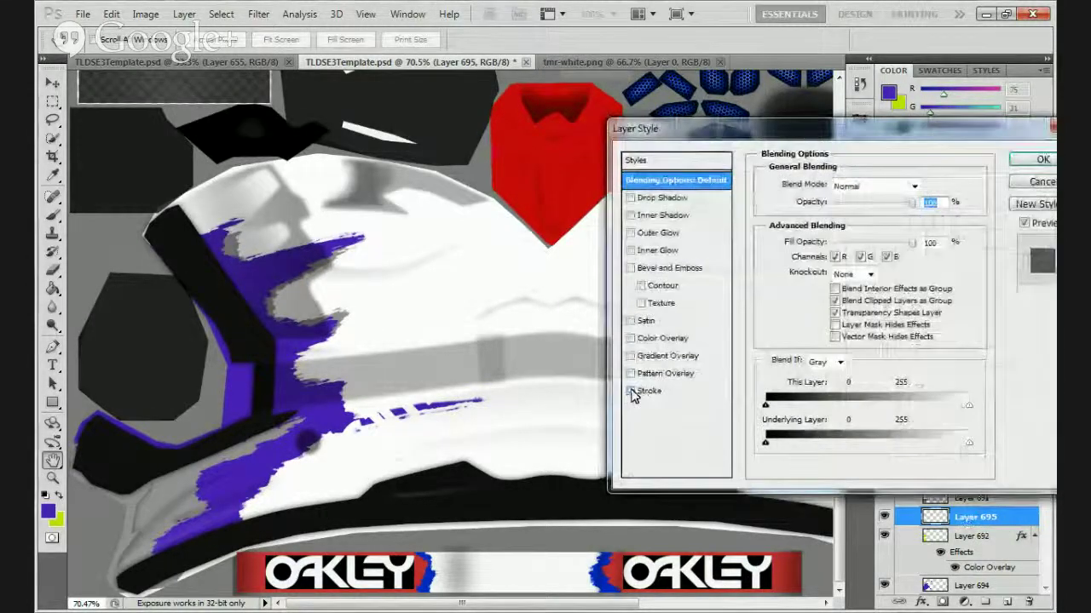
pyautogui.click(1014, 162)
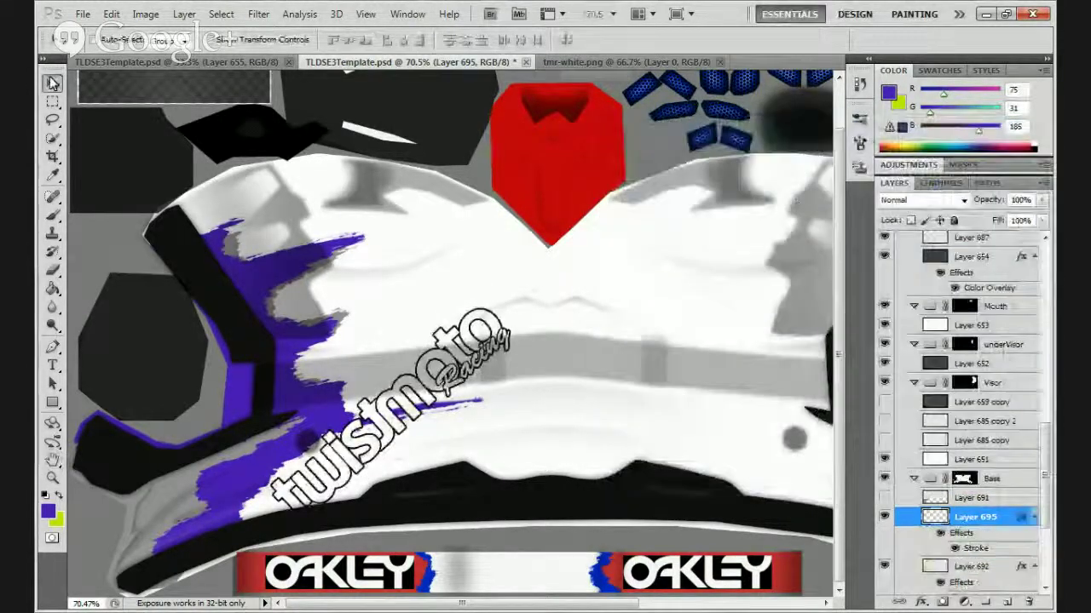
pyautogui.moveTo(264, 247)
pyautogui.mouseDown()
pyautogui.moveTo(290, 196)
pyautogui.moveTo(280, 219)
pyautogui.mouseUp()
# Try resizing and nudging the logo, then cancel and undo those changes.
pyautogui.hotkey('ctrl', 't')
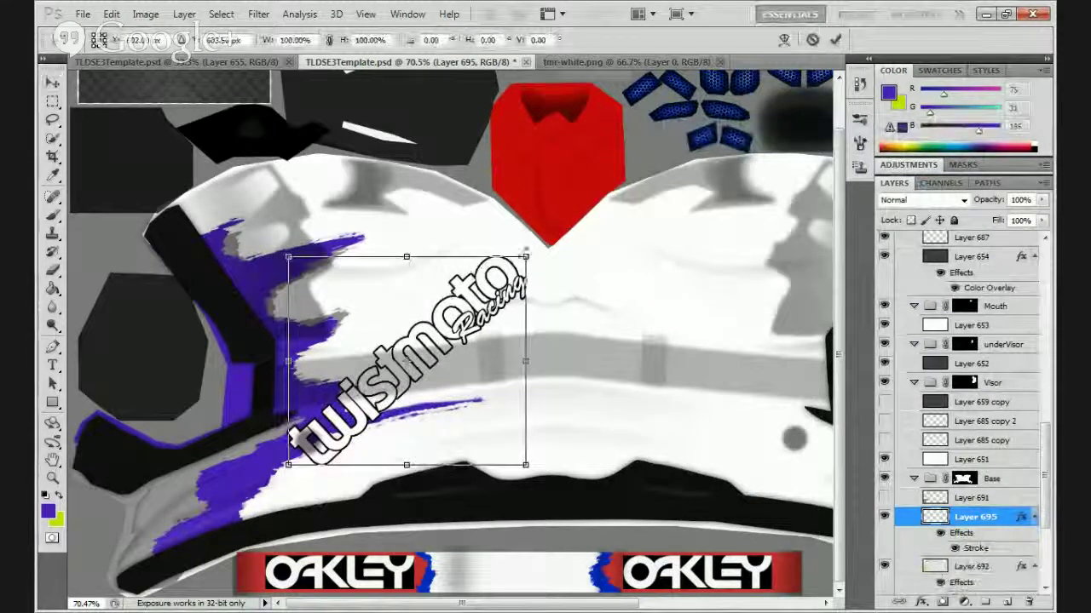
pyautogui.moveTo(525, 256); pyautogui.dragTo(506, 274)
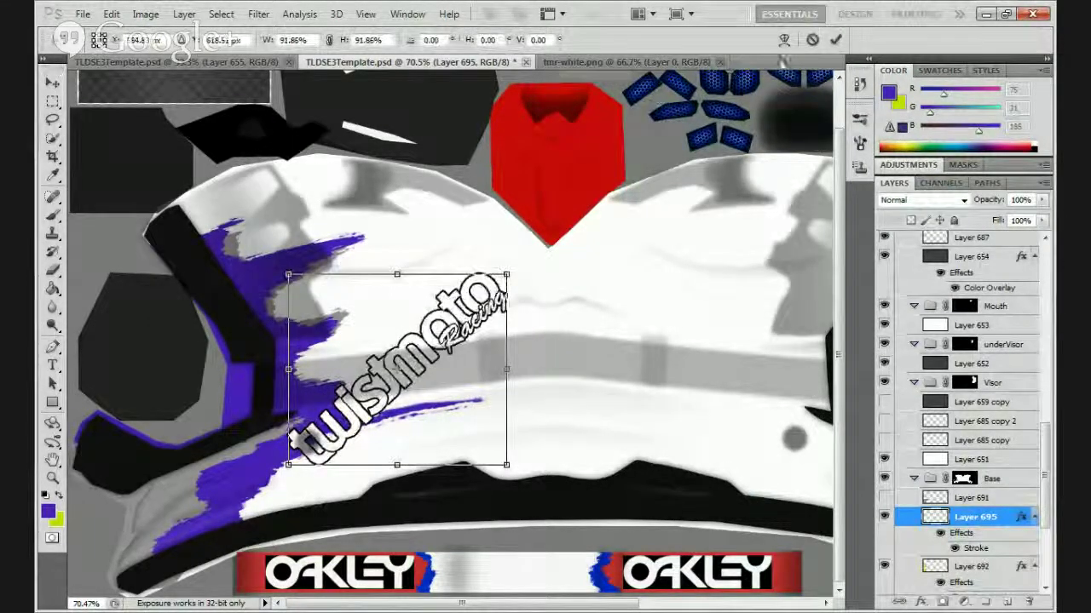
pyautogui.click(812, 39)
pyautogui.moveTo(664, 113); pyautogui.dragTo(647, 160)
pyautogui.hotkey('ctrl', 'z')
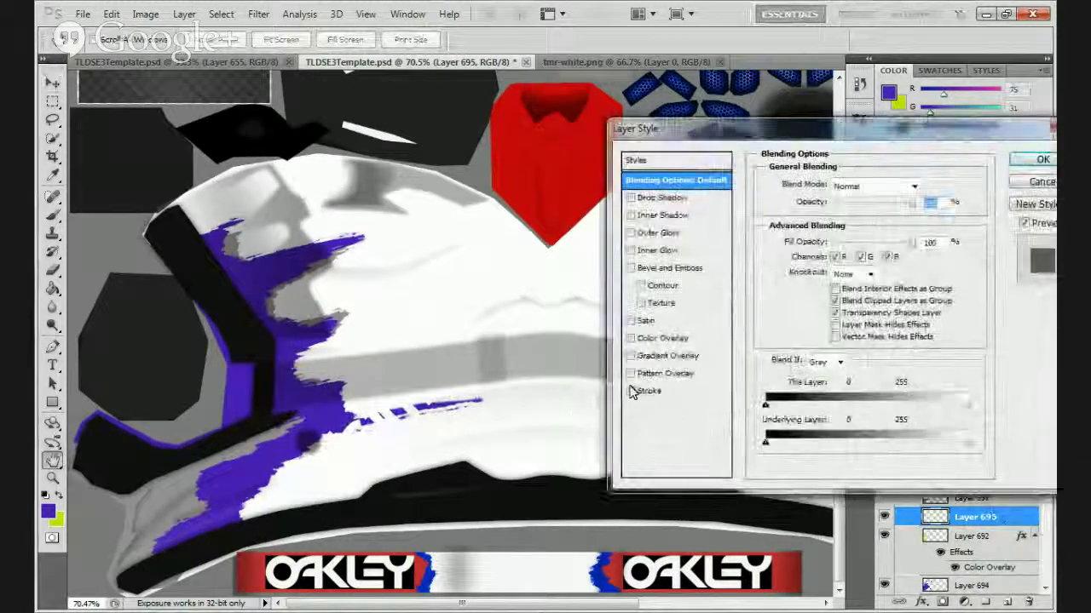
# Reapply the Stroke outline to the logo layer's style.
pyautogui.click(631, 390)
pyautogui.click(1033, 182)
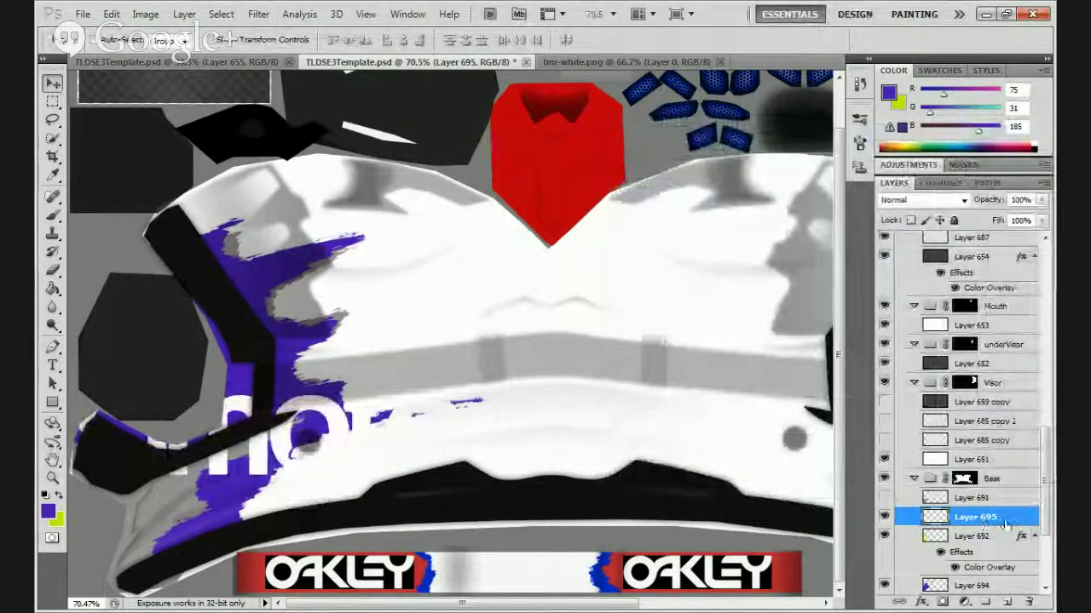
pyautogui.doubleClick(911, 516)
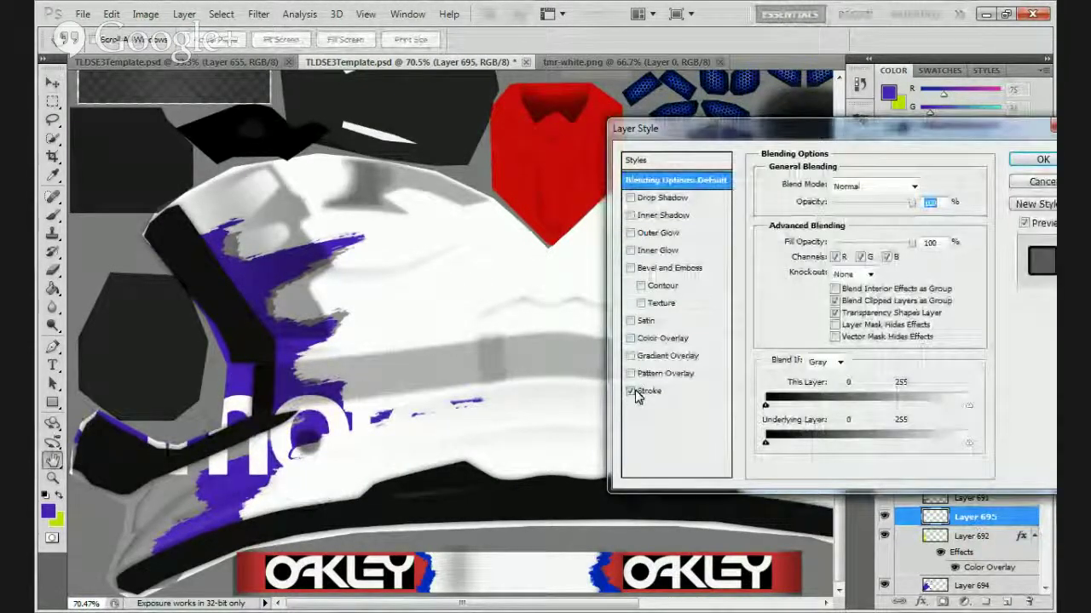
pyautogui.click(630, 390)
pyautogui.press('Return')
# Scale the logo to about 39% and rotate it -30.64°, then commit.
pyautogui.hotkey('ctrl', 't')
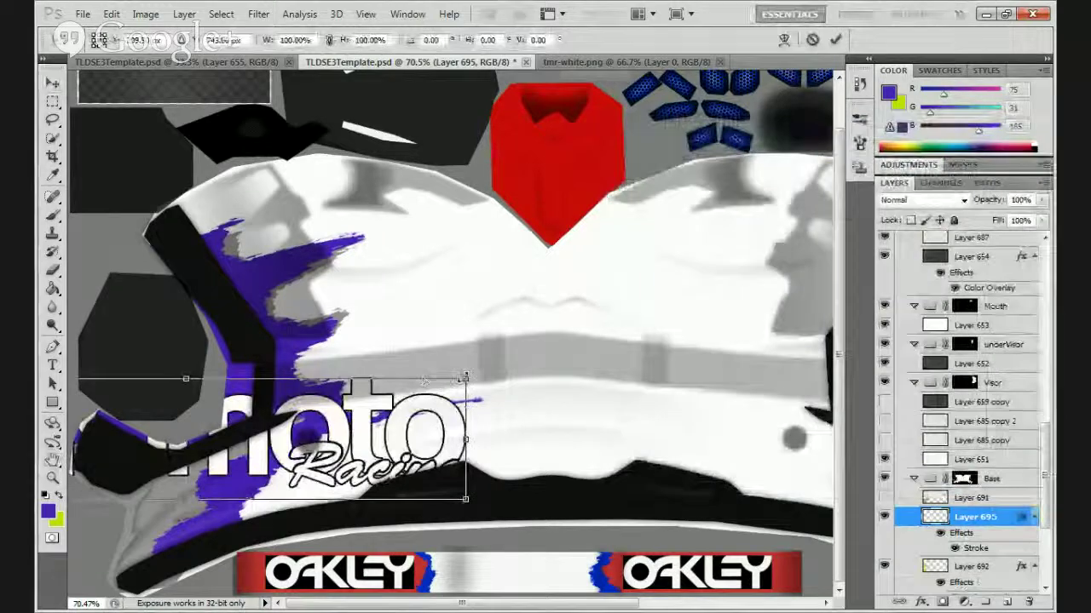
pyautogui.moveTo(424, 382)
pyautogui.mouseDown()
pyautogui.moveTo(206, 535)
pyautogui.moveTo(551, 374)
pyautogui.moveTo(621, 270)
pyautogui.mouseUp()
pyautogui.moveTo(432, 332)
pyautogui.mouseDown()
pyautogui.moveTo(447, 318)
pyautogui.moveTo(472, 331)
pyautogui.moveTo(446, 319)
pyautogui.mouseUp()
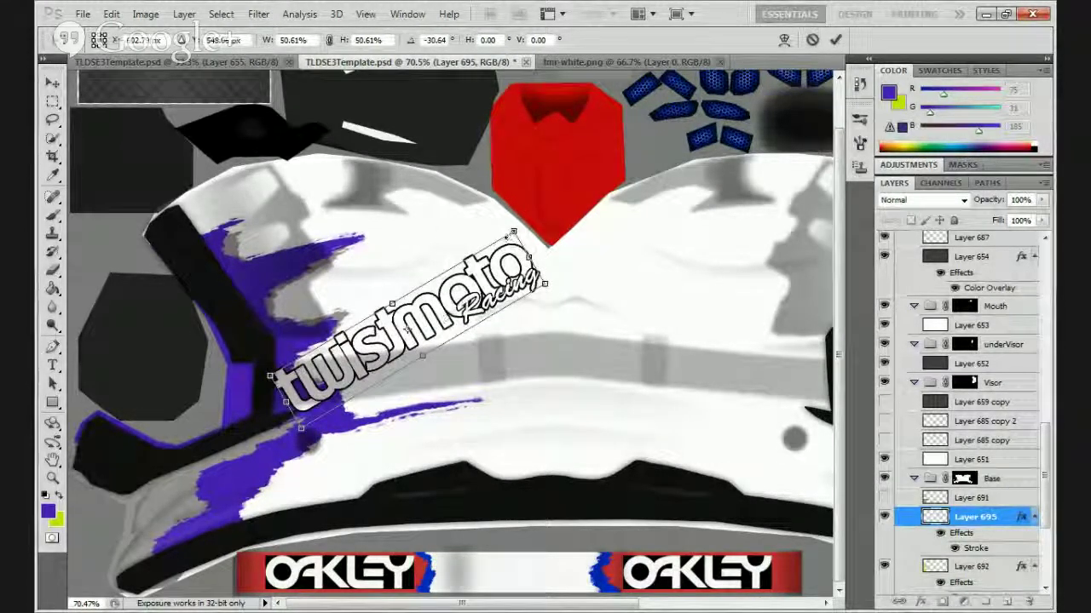
pyautogui.moveTo(513, 232); pyautogui.dragTo(466, 278)
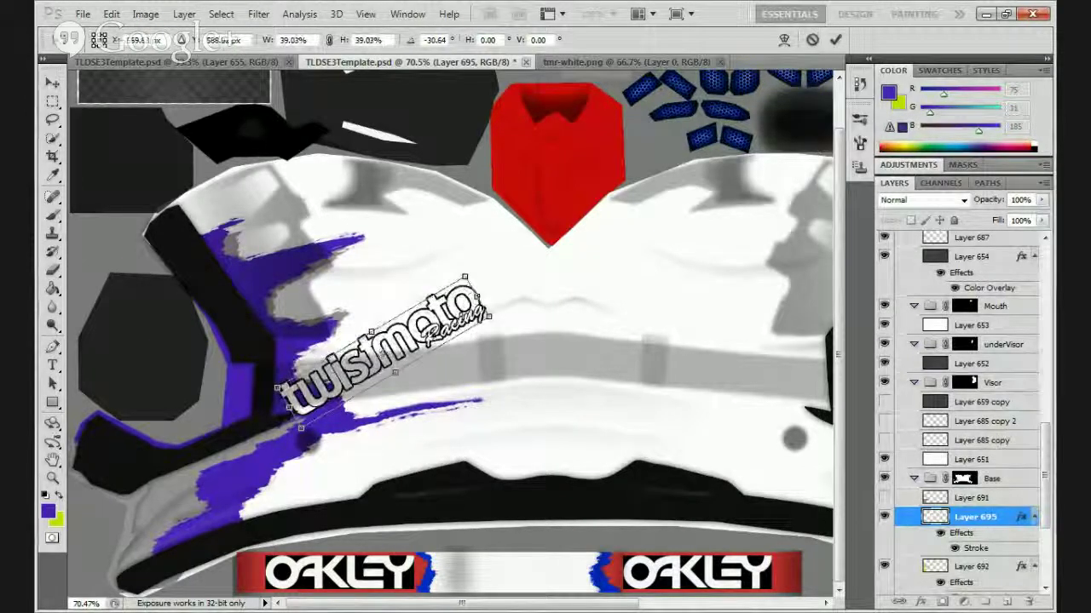
pyautogui.moveTo(466, 278); pyautogui.dragTo(462, 270)
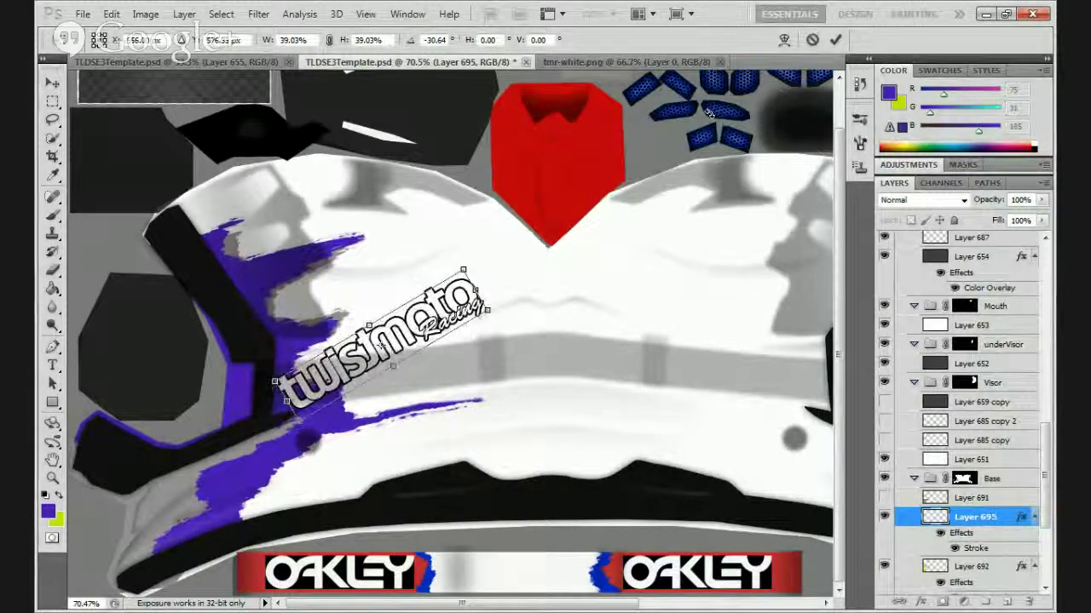
pyautogui.click(835, 40)
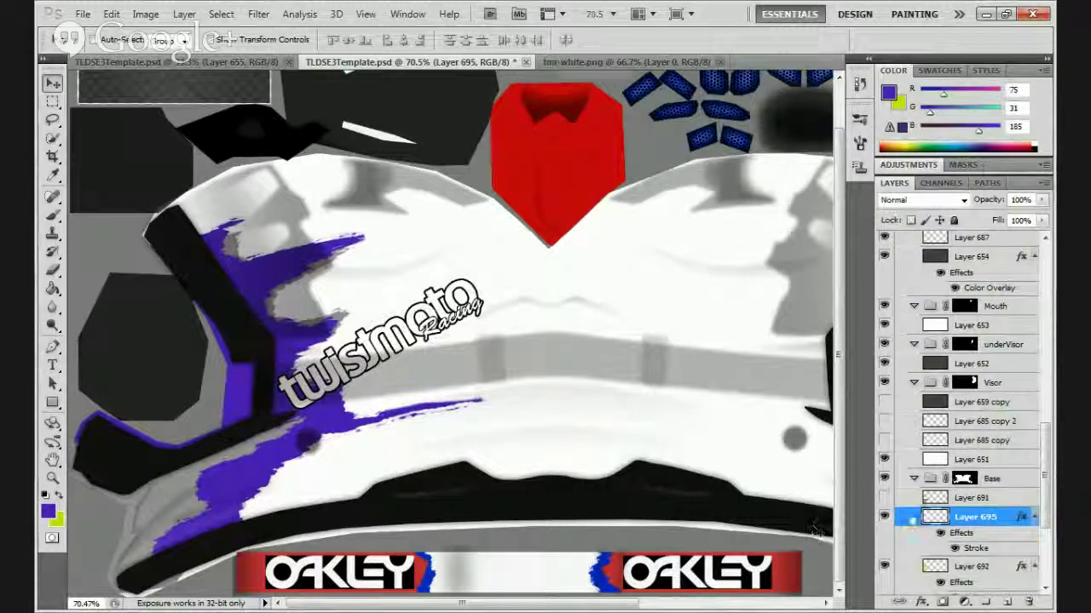
# Delete purple paint Layers 694 and 693 from the Layers panel.
pyautogui.scroll(-1, 915, 521)
pyautogui.click(973, 480)
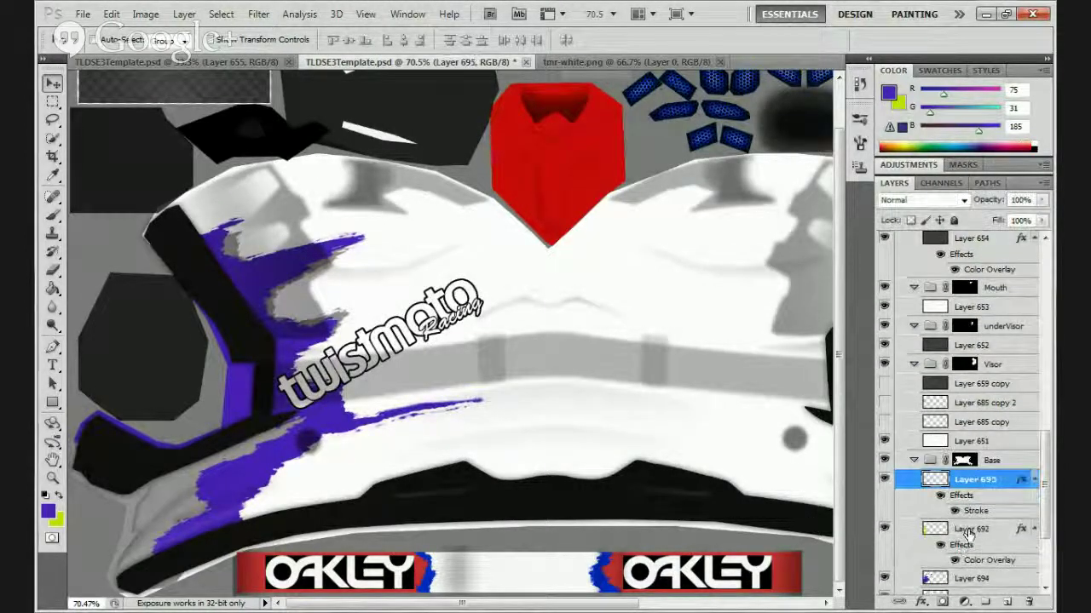
pyautogui.click(965, 535)
pyautogui.keyDown('shift'); pyautogui.click(969, 548); pyautogui.keyUp('shift')
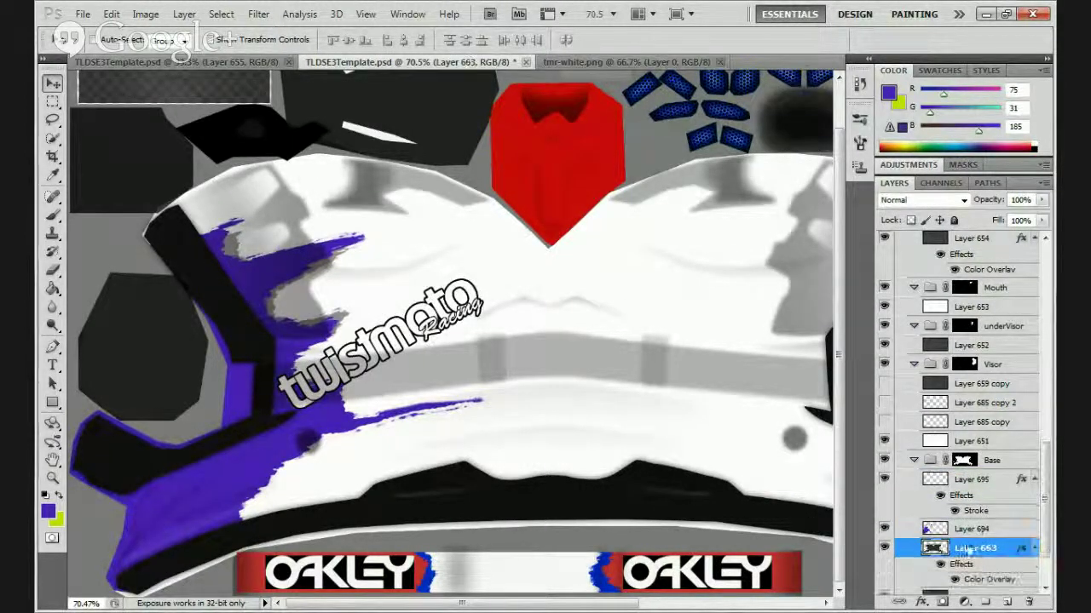
pyautogui.press('Delete')
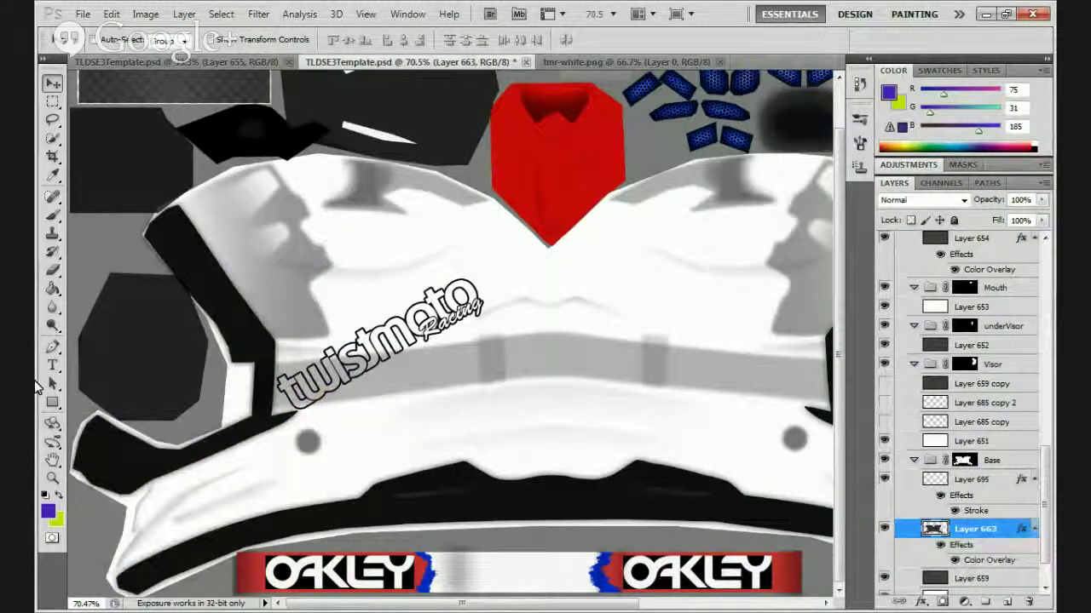
pyautogui.click(51, 348)
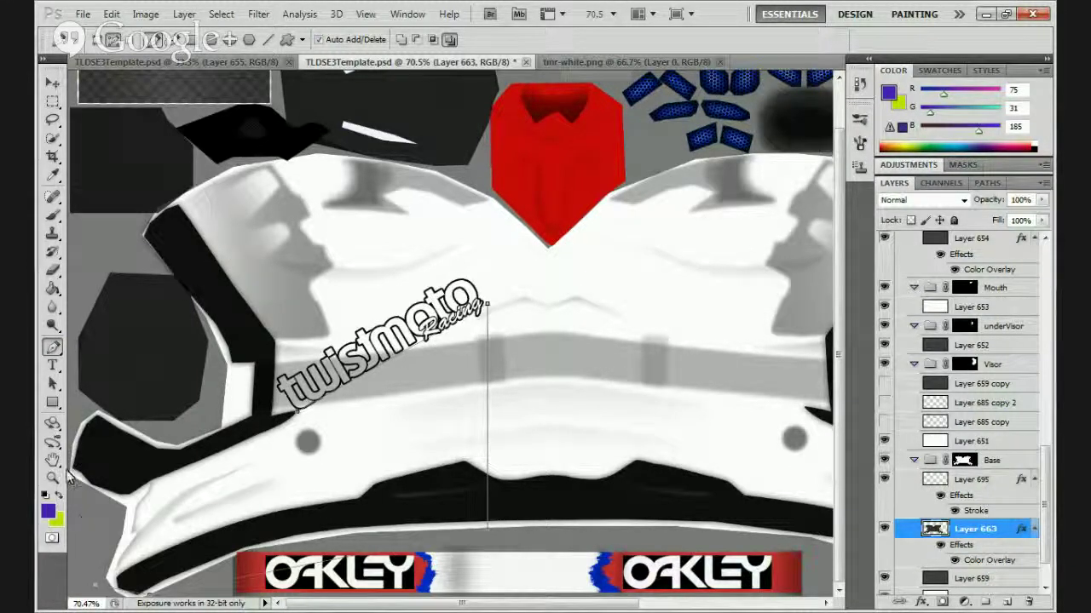
# Finish the lower-left panel outline with the Pen and convert it to a selection.
pyautogui.click(262, 422)
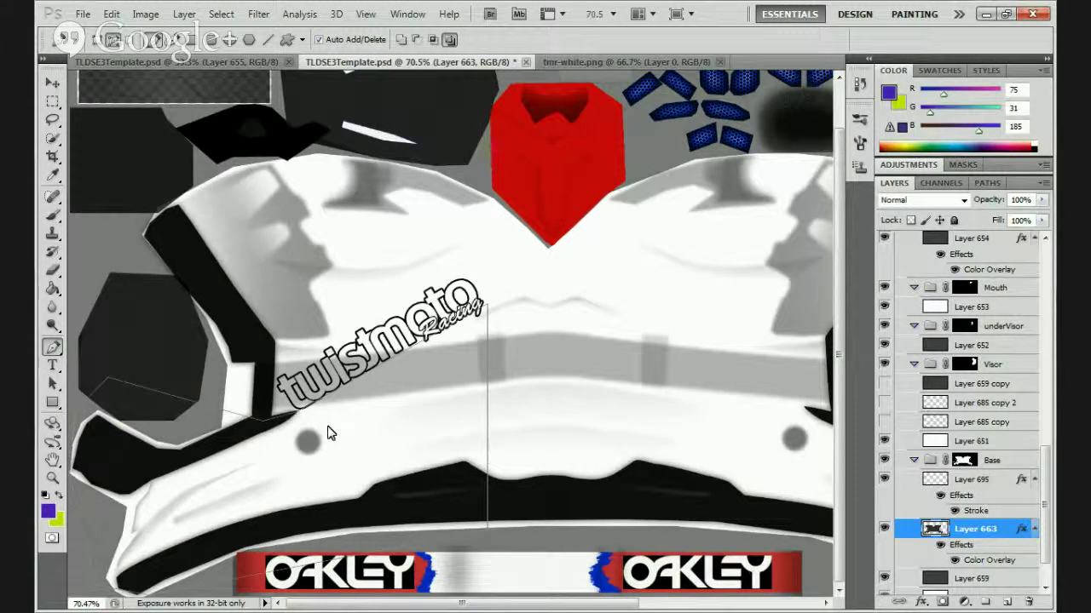
pyautogui.rightClick(330, 433)
pyautogui.click(481, 505)
pyautogui.click(628, 170)
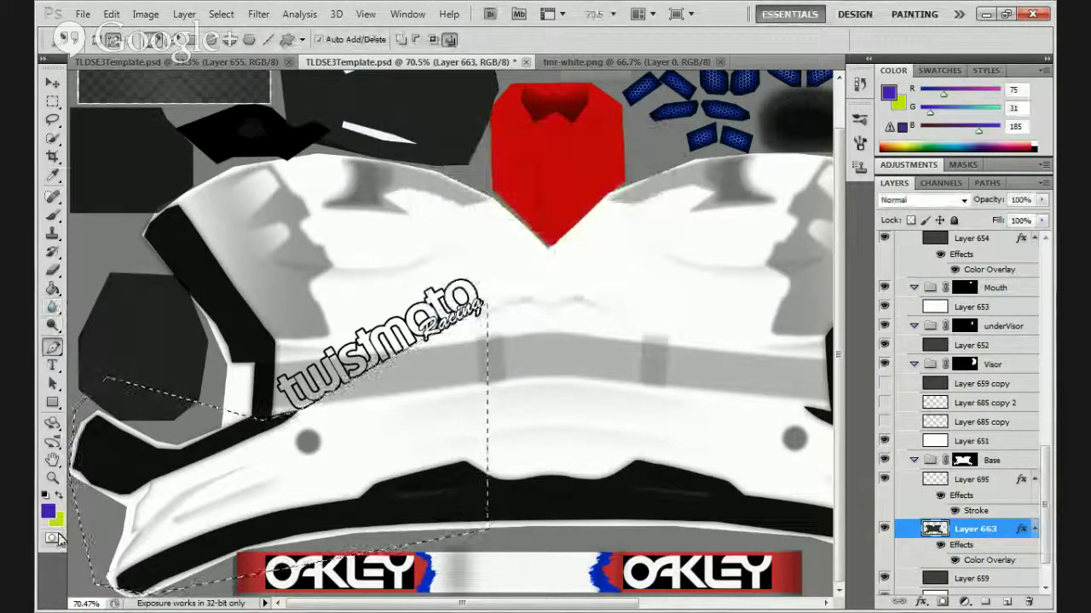
# Fill the panel selection with purple on a new layer and deselect.
pyautogui.click(52, 288)
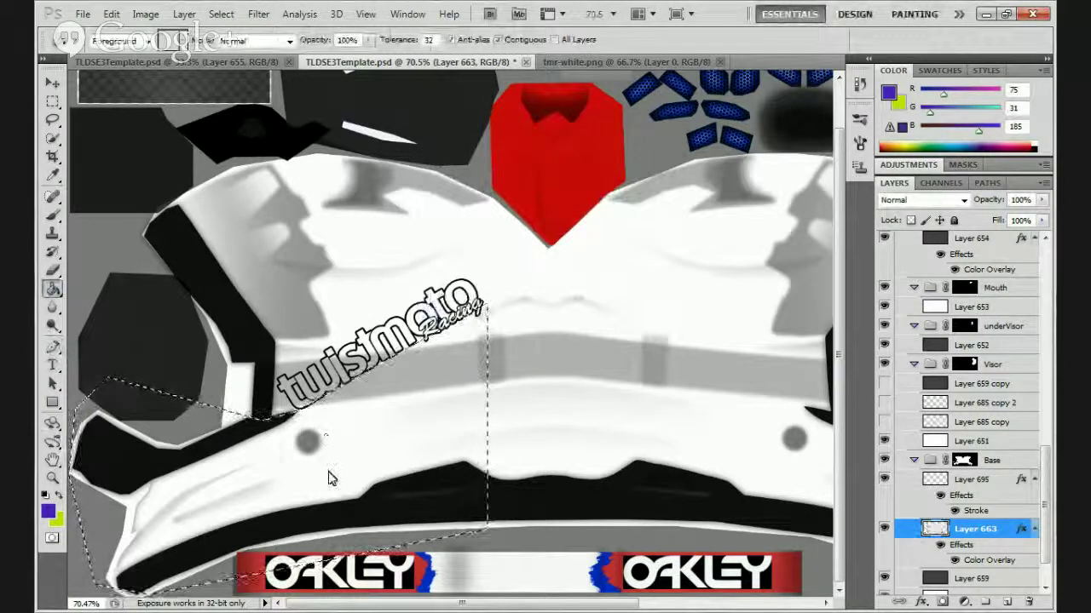
pyautogui.hotkey('ctrl', 'j')
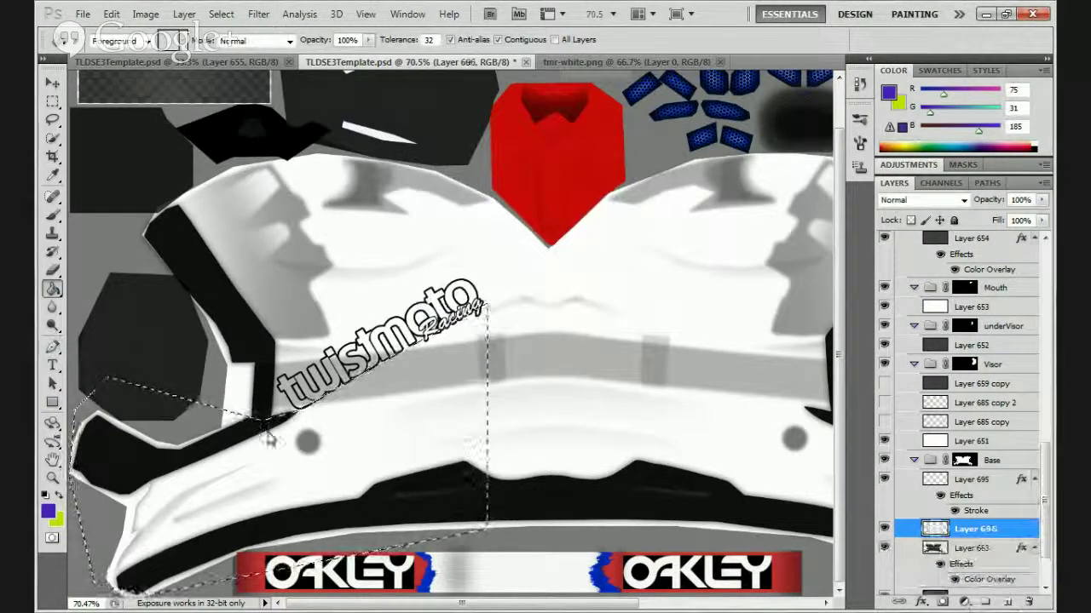
pyautogui.click(178, 480)
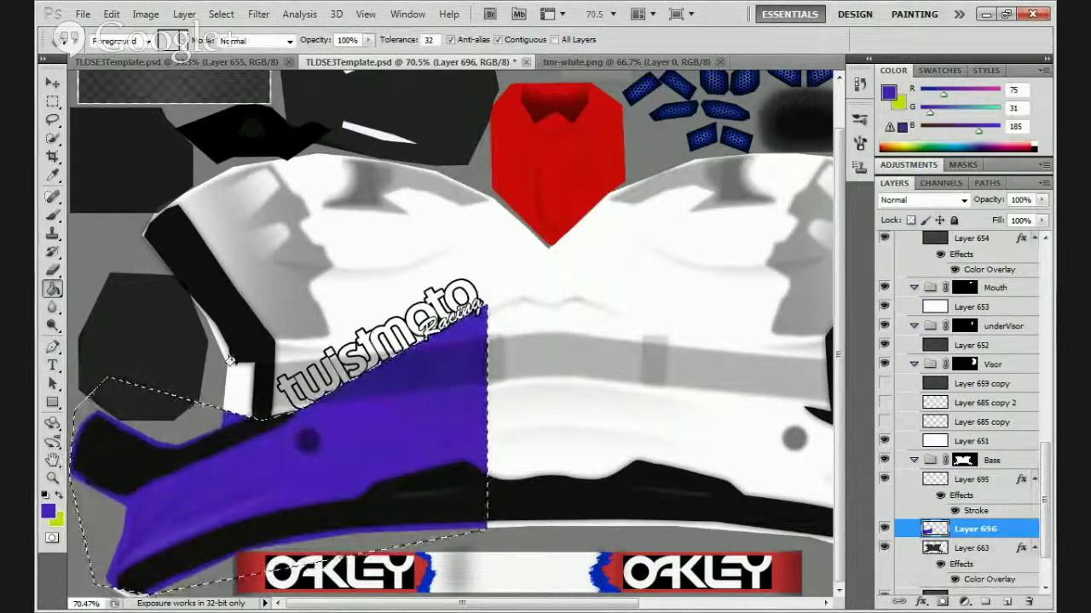
pyautogui.hotkey('ctrl', 'd')
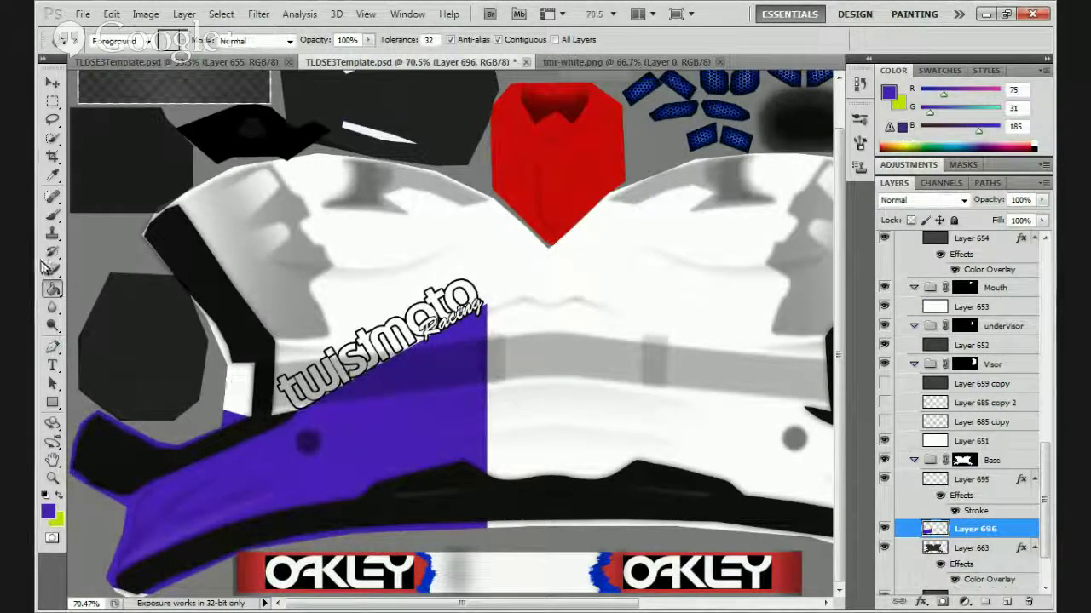
pyautogui.click(51, 349)
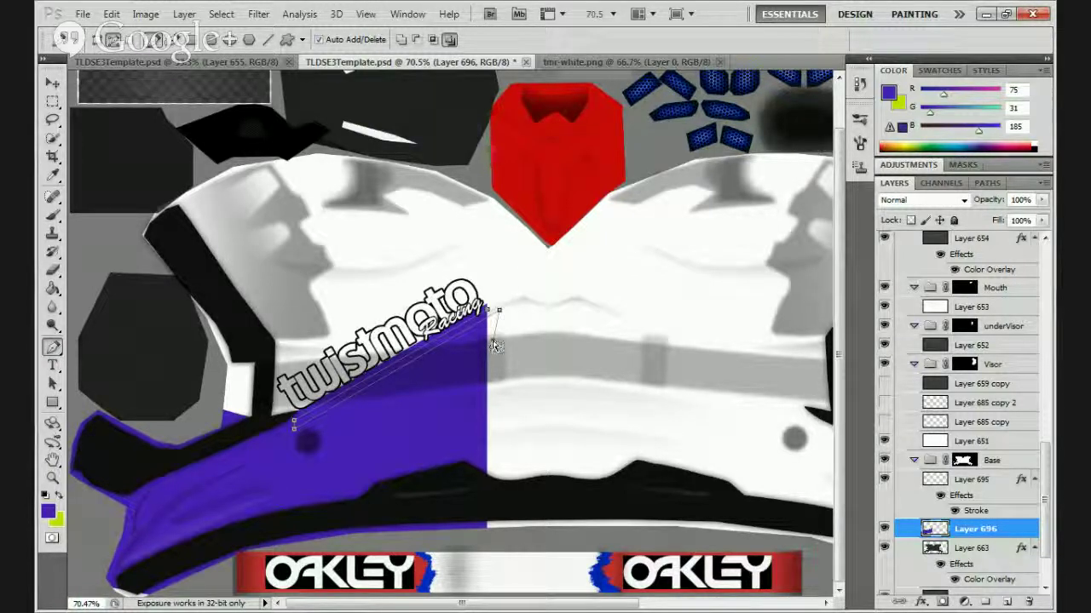
# Trace the diagonal stripe outline across the purple panel with the Pen tool.
pyautogui.click(295, 445)
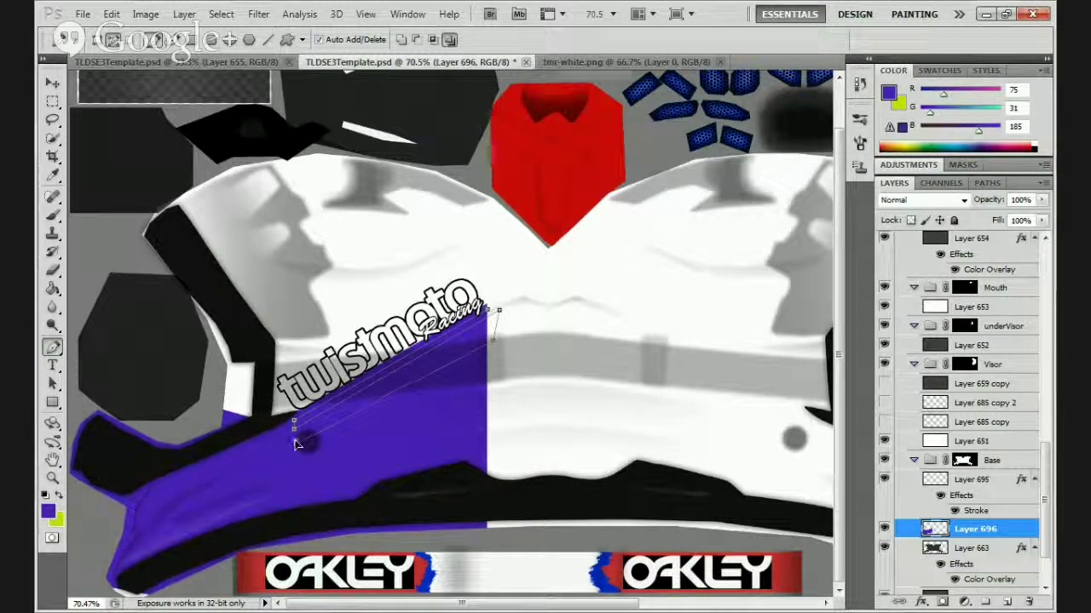
pyautogui.moveTo(296, 445); pyautogui.dragTo(298, 457)
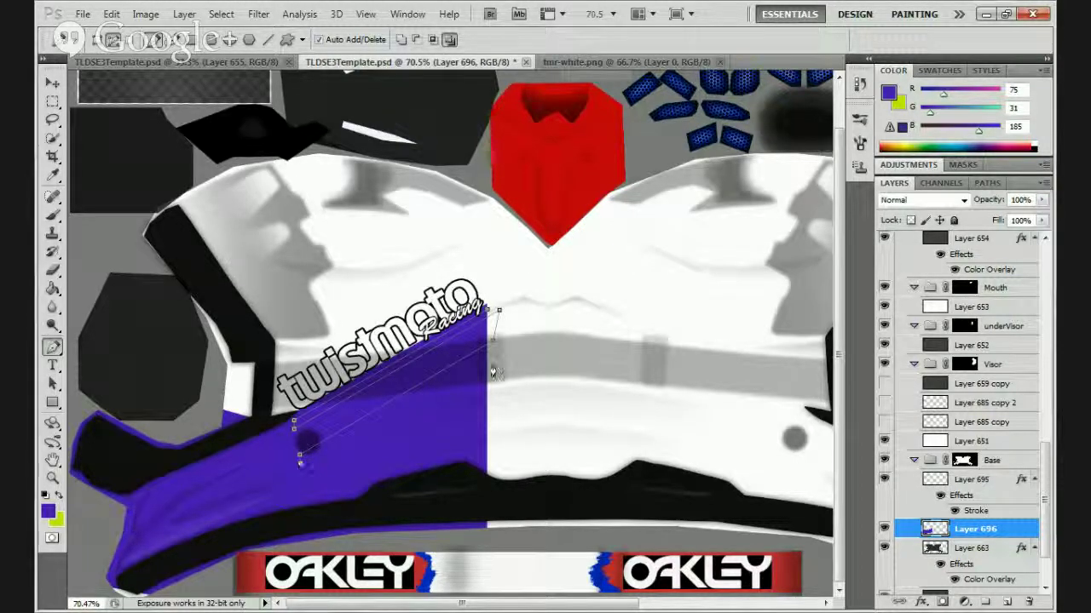
pyautogui.moveTo(496, 362); pyautogui.dragTo(494, 354)
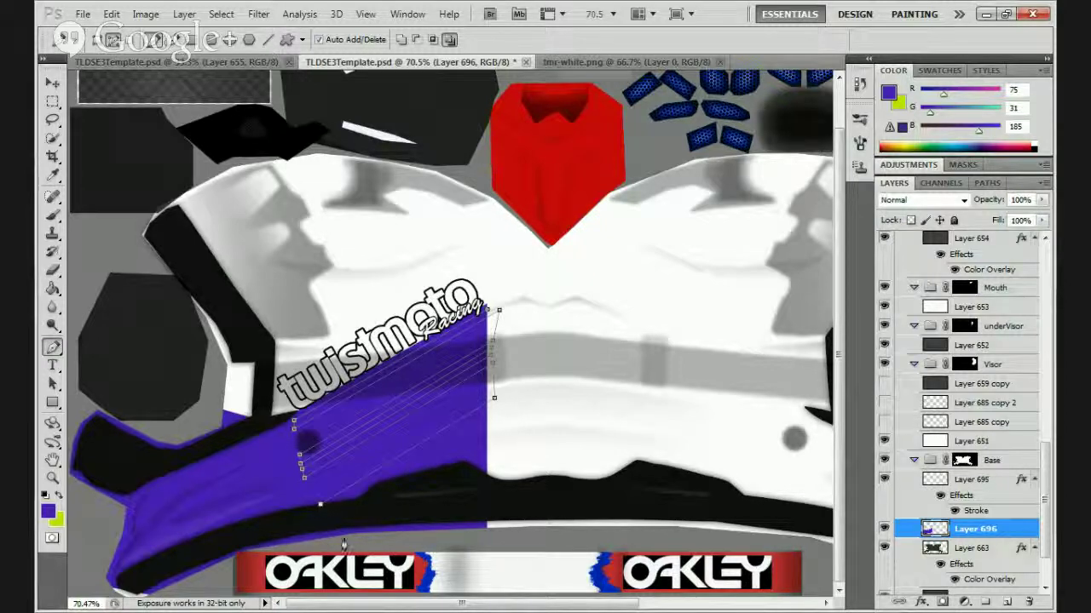
pyautogui.click(552, 408)
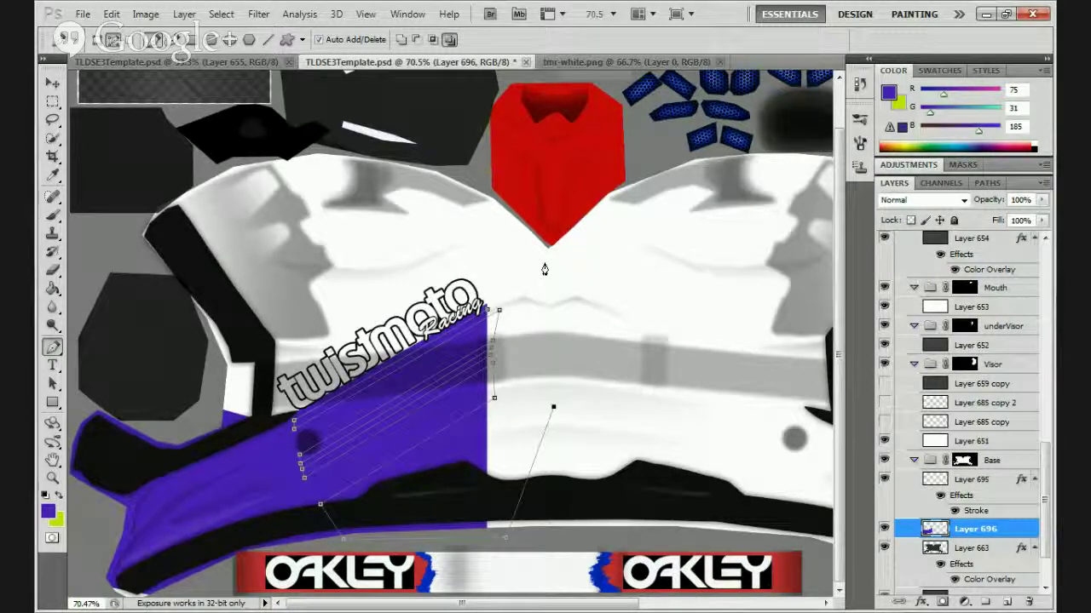
# Convert the stripe path to a selection and delete the purple inside it.
pyautogui.rightClick(486, 345)
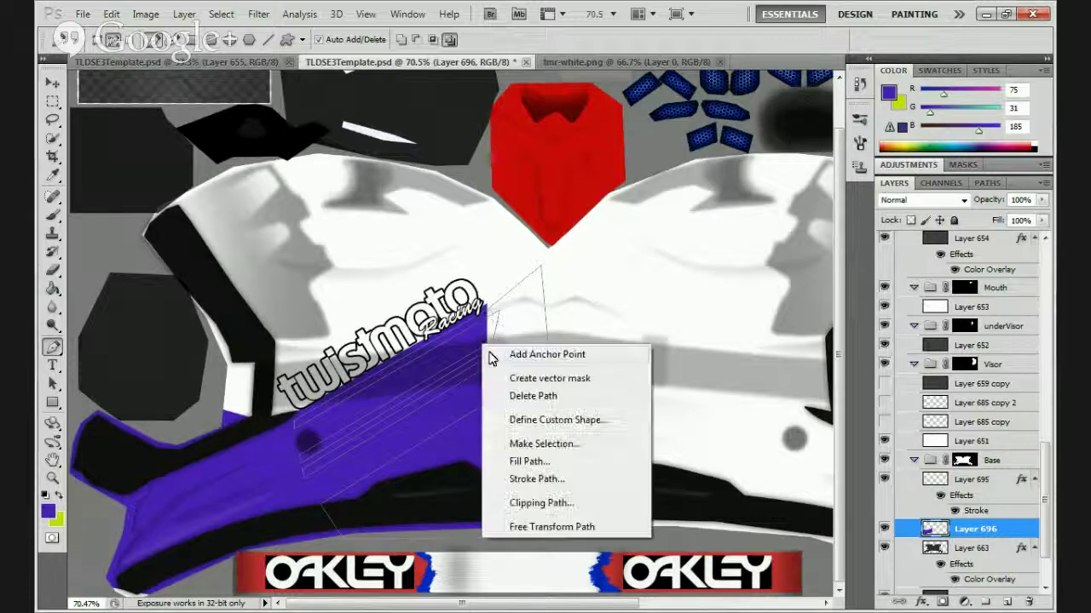
pyautogui.click(564, 441)
pyautogui.click(626, 171)
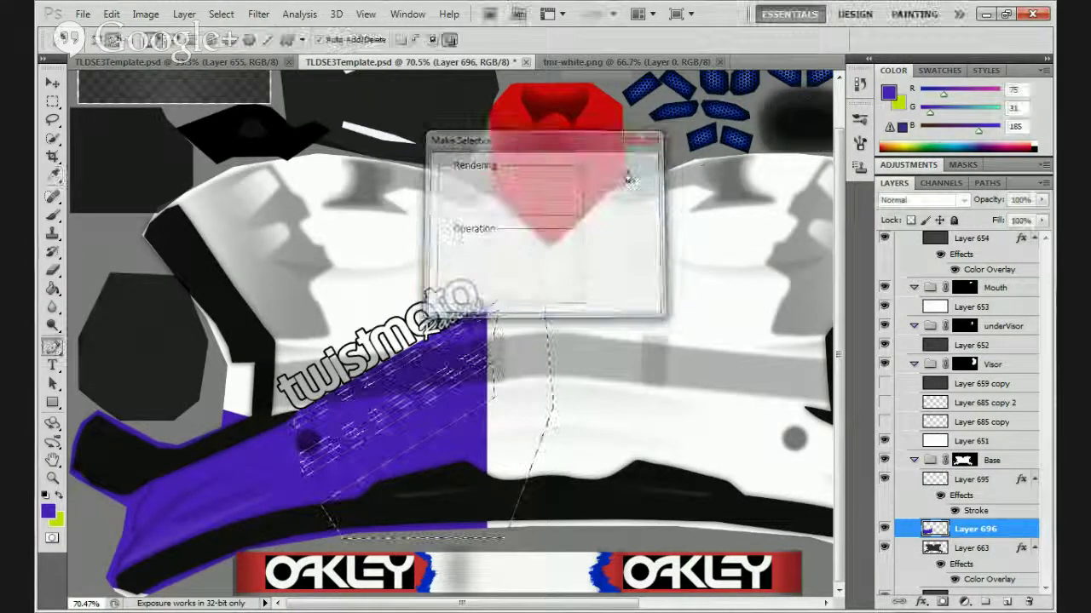
pyautogui.press('Delete')
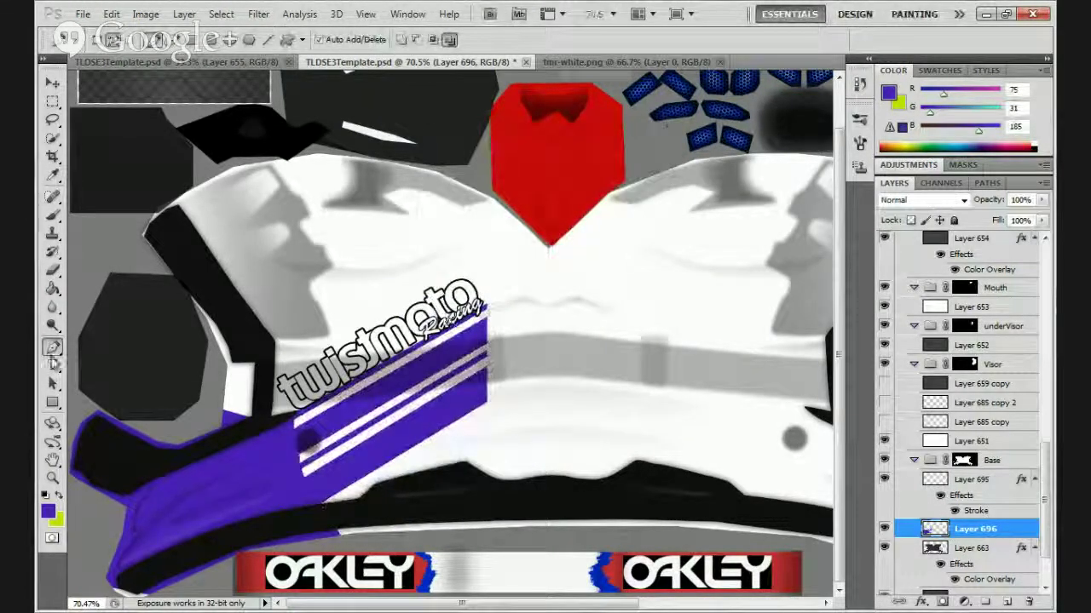
pyautogui.click(52, 213)
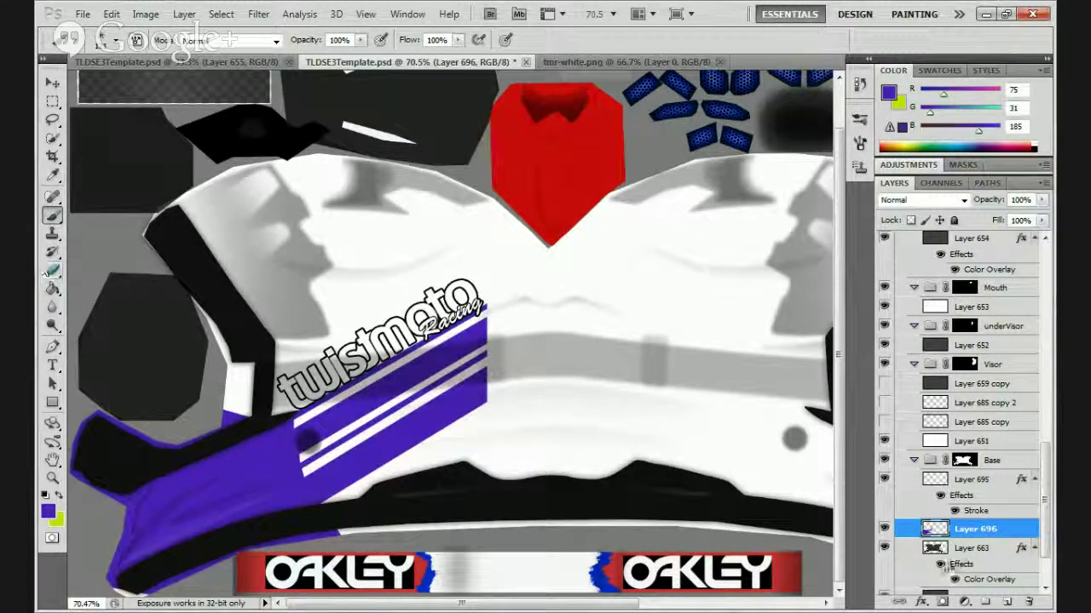
# Paint lime green on a new layer beneath the purple panel's white stripes.
pyautogui.keyDown('ctrl'); pyautogui.click(1007, 602); pyautogui.keyUp('ctrl')
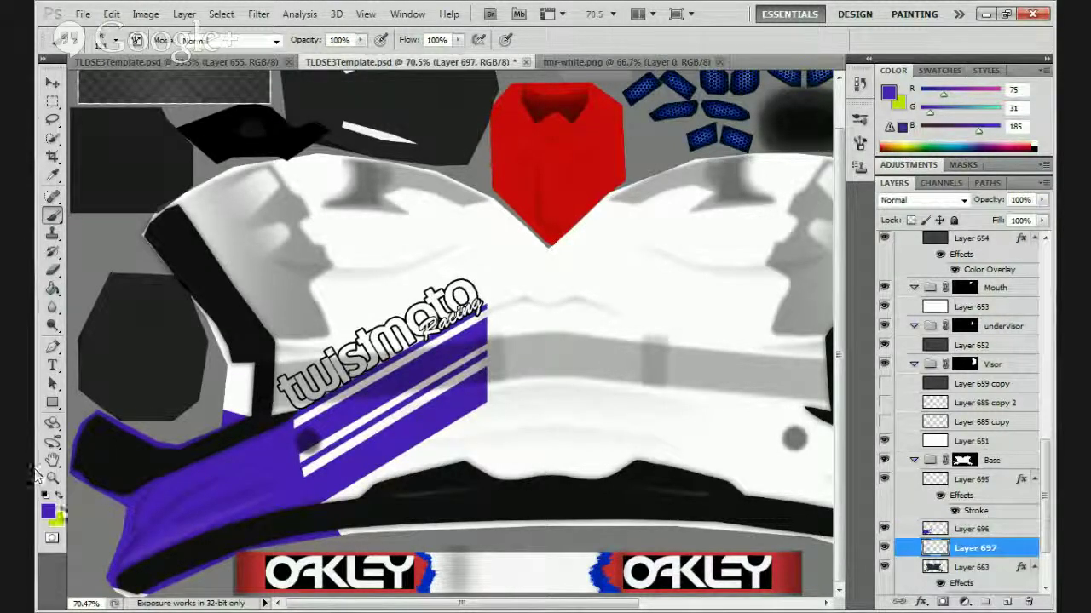
pyautogui.click(59, 494)
pyautogui.click(52, 288)
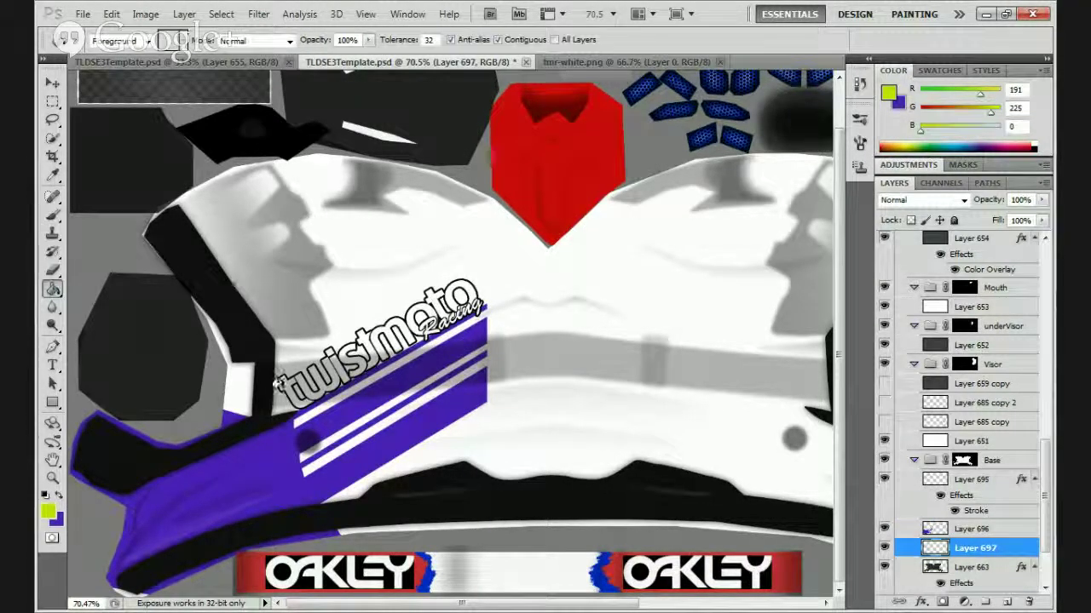
pyautogui.click(52, 215)
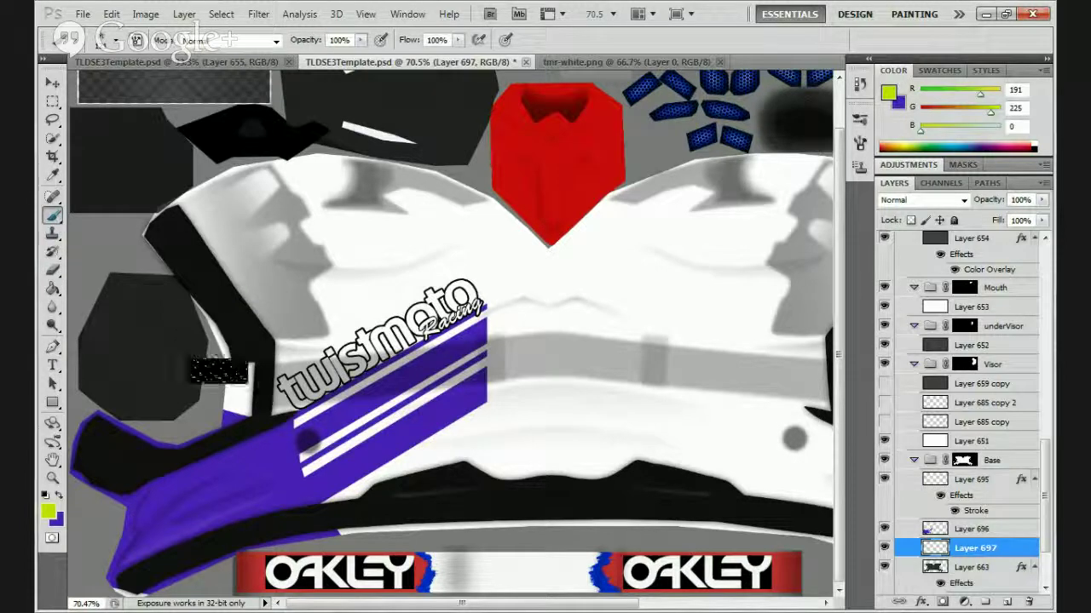
pyautogui.moveTo(325, 502)
pyautogui.mouseDown()
pyautogui.moveTo(316, 464)
pyautogui.moveTo(292, 482)
pyautogui.moveTo(316, 444)
pyautogui.moveTo(353, 419)
pyautogui.moveTo(333, 452)
pyautogui.moveTo(356, 396)
pyautogui.moveTo(281, 414)
pyautogui.mouseUp()
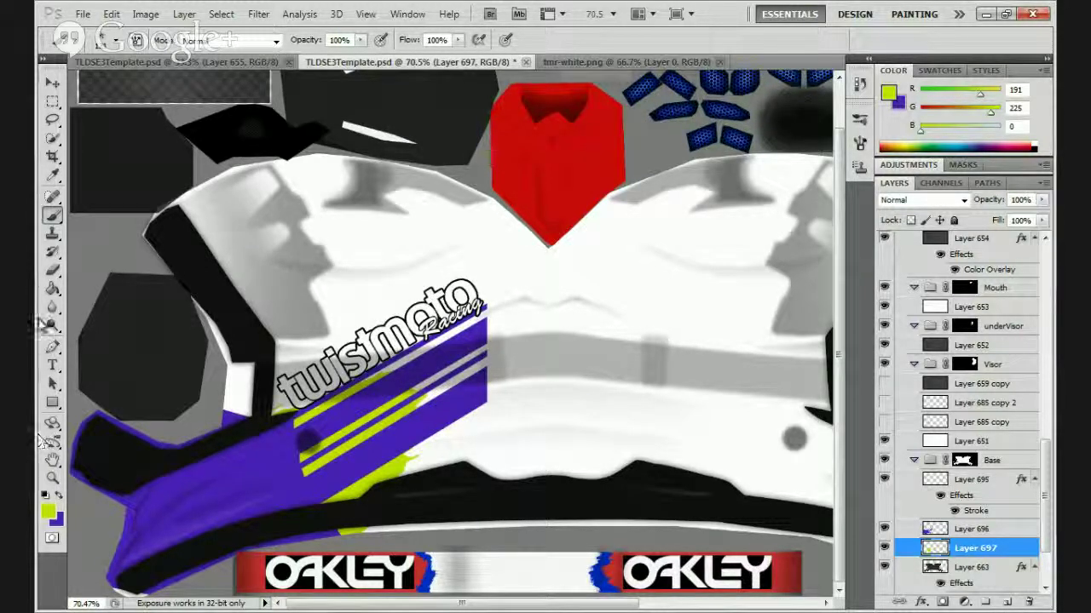
# Erase purple and the black band to reveal more lime stripes.
pyautogui.click(52, 271)
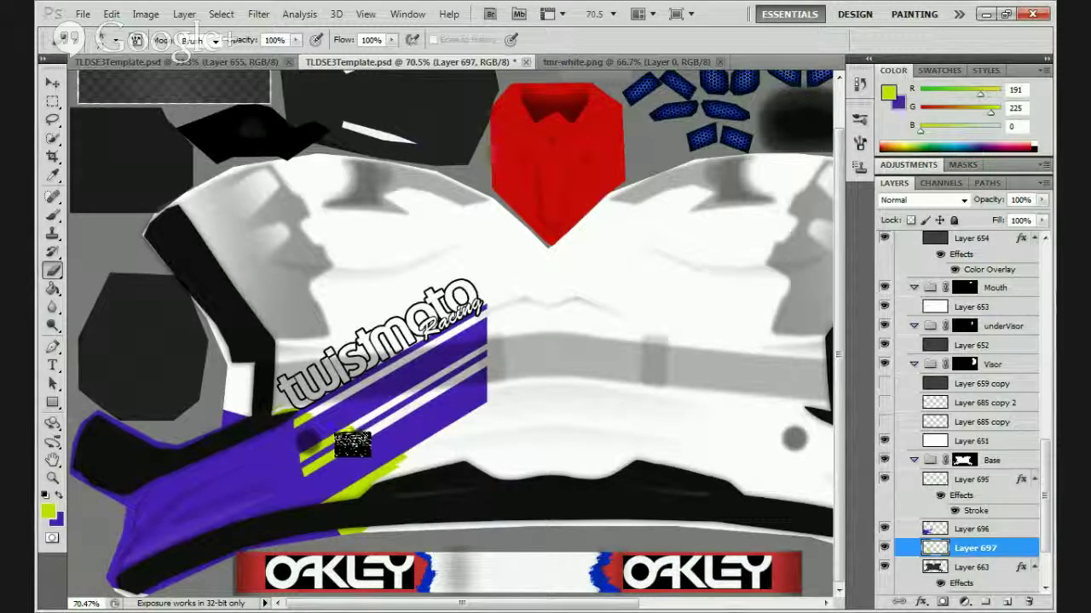
pyautogui.moveTo(349, 438)
pyautogui.mouseDown()
pyautogui.moveTo(446, 384)
pyautogui.moveTo(391, 423)
pyautogui.mouseUp()
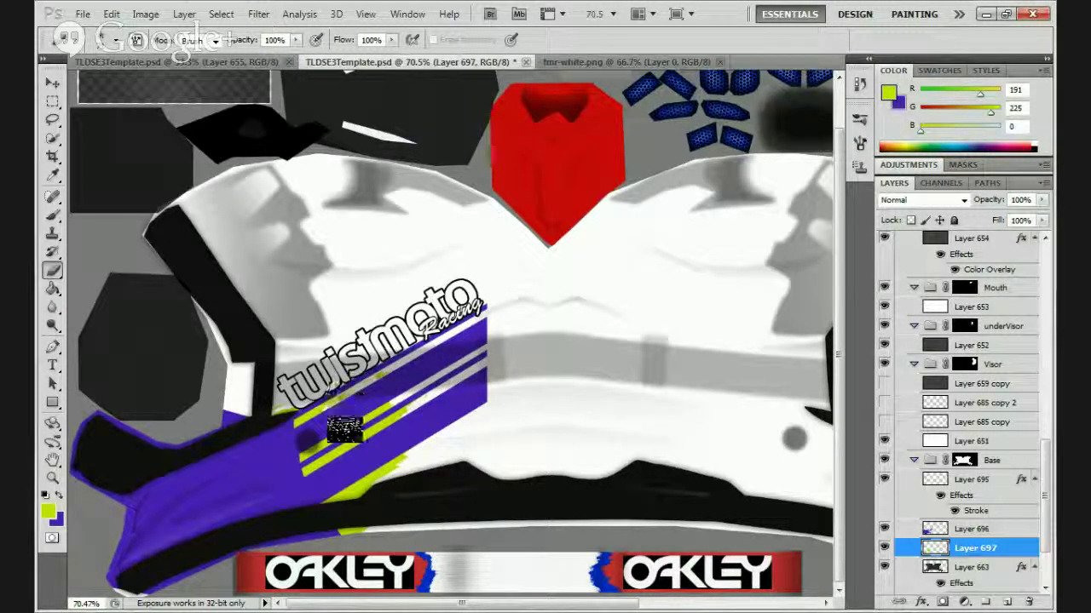
pyautogui.moveTo(408, 464)
pyautogui.mouseDown()
pyautogui.moveTo(361, 486)
pyautogui.moveTo(378, 509)
pyautogui.moveTo(338, 473)
pyautogui.mouseUp()
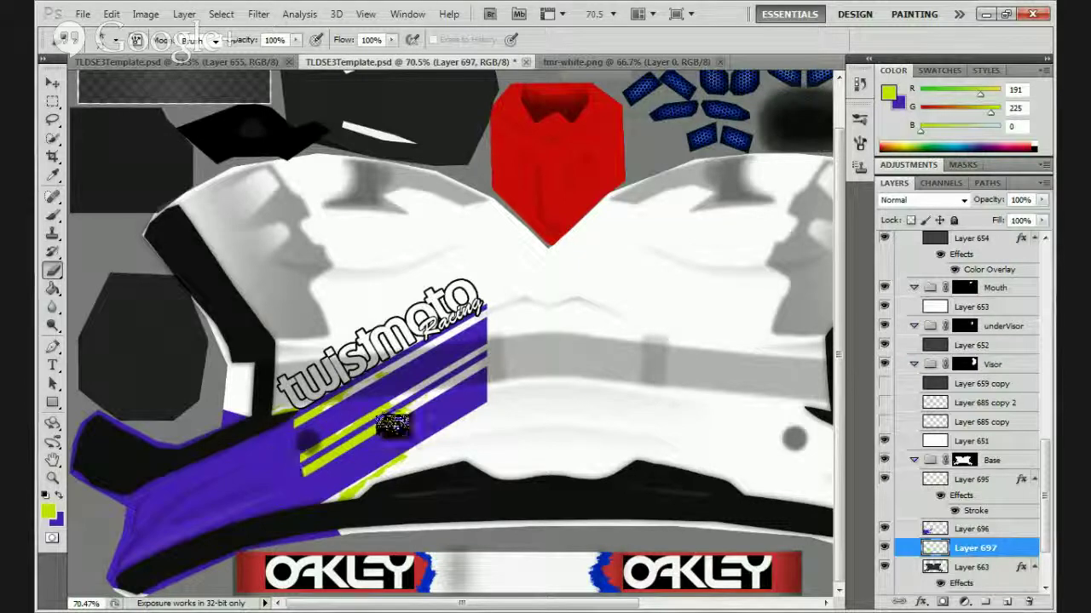
pyautogui.moveTo(377, 434)
pyautogui.mouseDown()
pyautogui.moveTo(276, 494)
pyautogui.moveTo(281, 438)
pyautogui.moveTo(305, 438)
pyautogui.moveTo(292, 434)
pyautogui.moveTo(327, 418)
pyautogui.mouseUp()
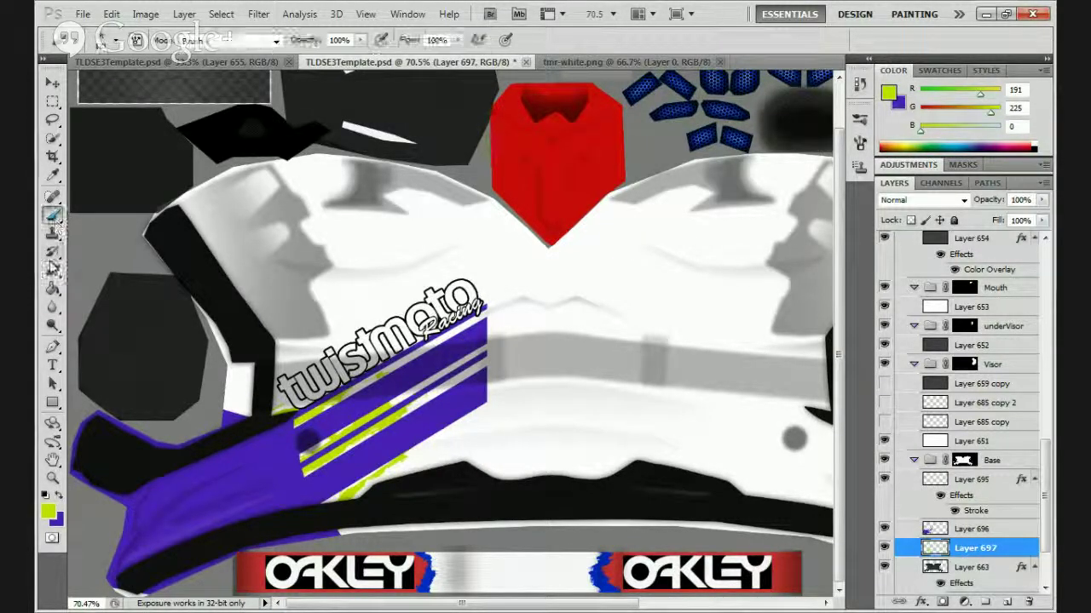
# Trial erasing and painting Layer 696's lower-left stripe end, then revert and return to Layer 697.
pyautogui.click(971, 529)
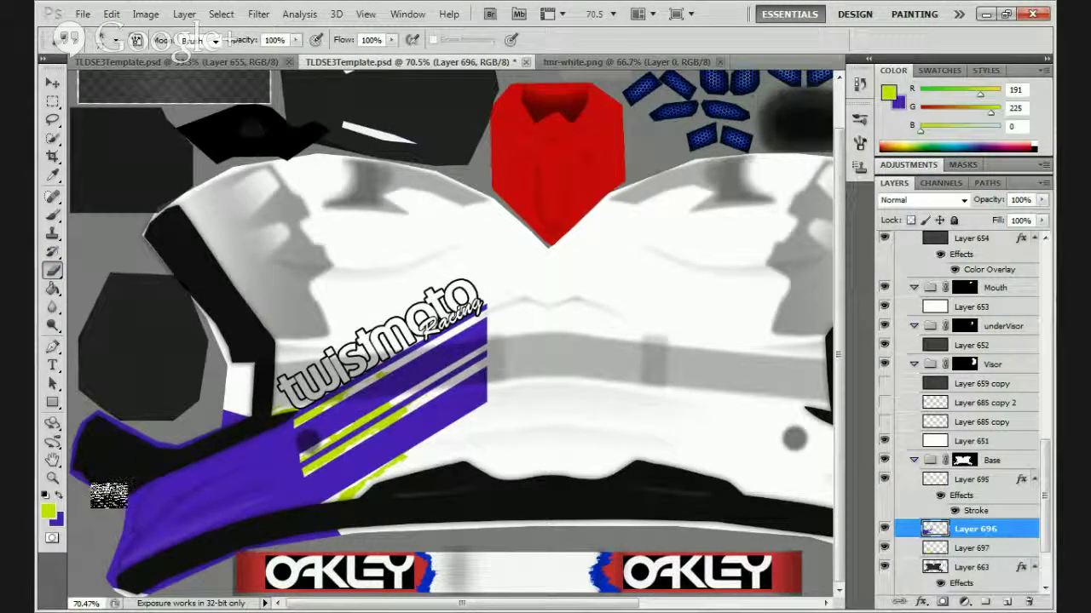
pyautogui.moveTo(127, 490)
pyautogui.mouseDown()
pyautogui.moveTo(111, 554)
pyautogui.moveTo(210, 516)
pyautogui.moveTo(210, 451)
pyautogui.moveTo(273, 422)
pyautogui.moveTo(226, 450)
pyautogui.mouseUp()
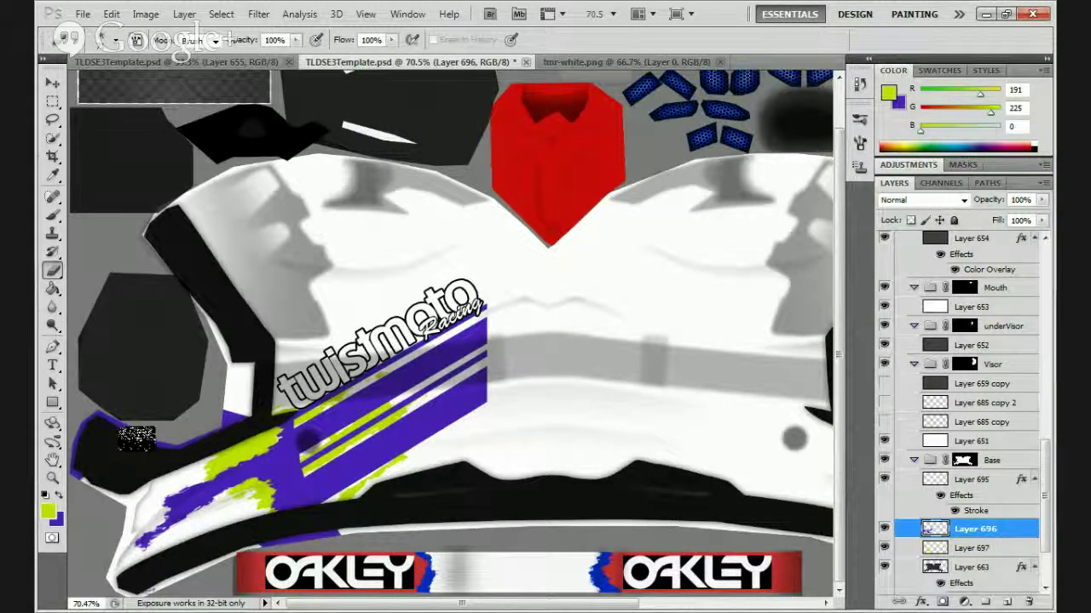
pyautogui.hotkey('ctrl', '[')
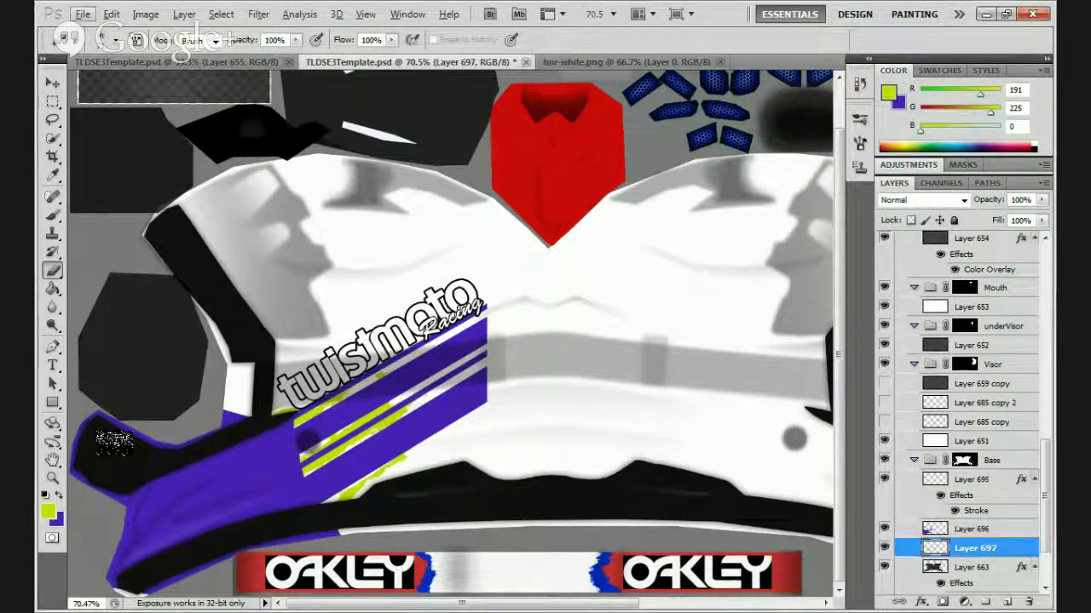
pyautogui.hotkey('ctrl', ']')
pyautogui.moveTo(85, 443); pyautogui.dragTo(247, 447)
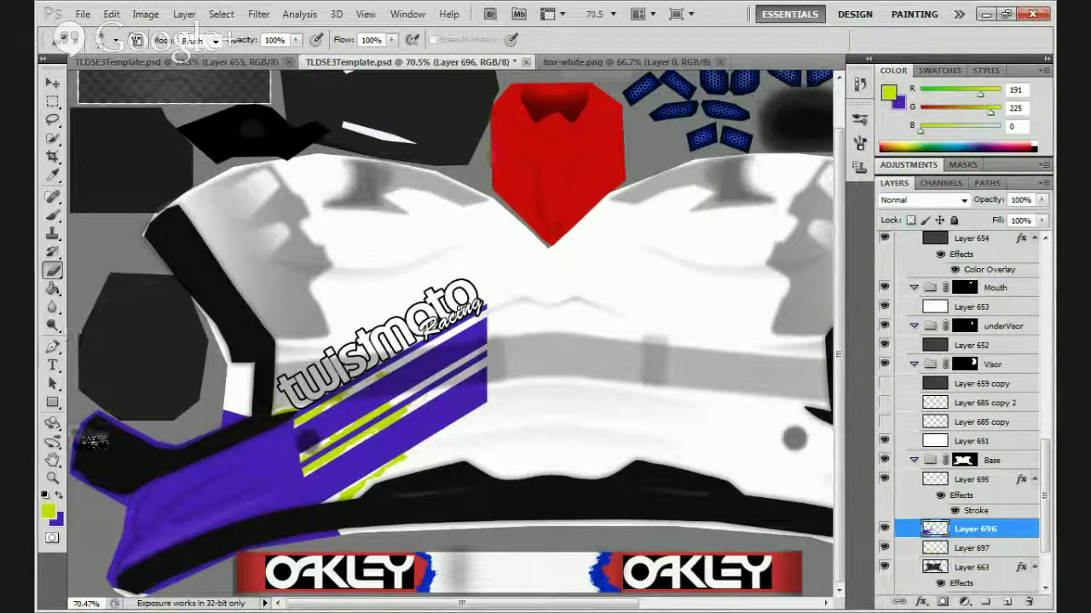
pyautogui.hotkey('alt', '[')
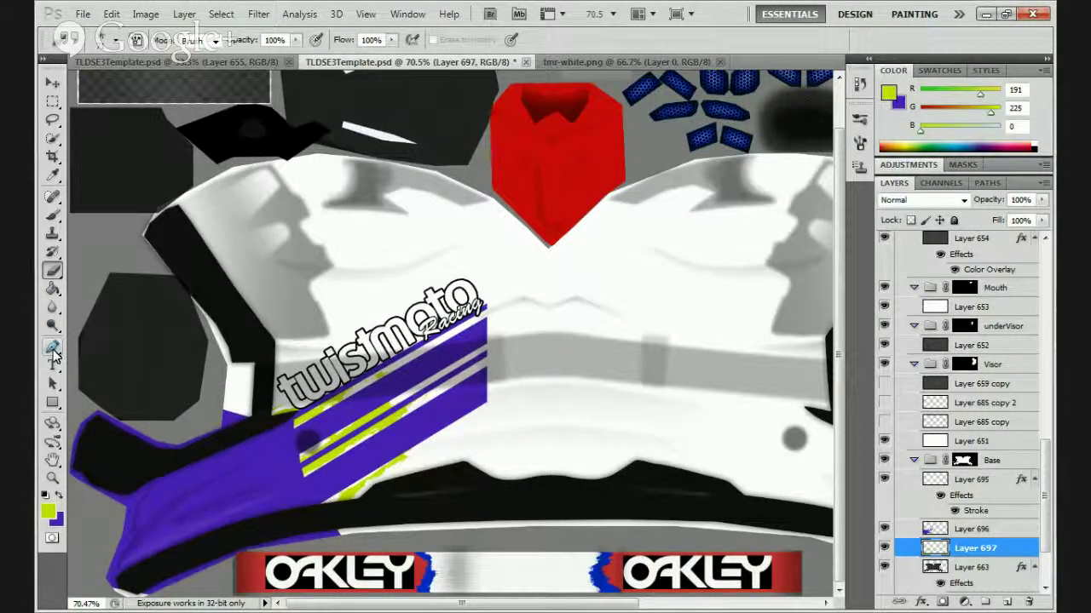
pyautogui.click(53, 349)
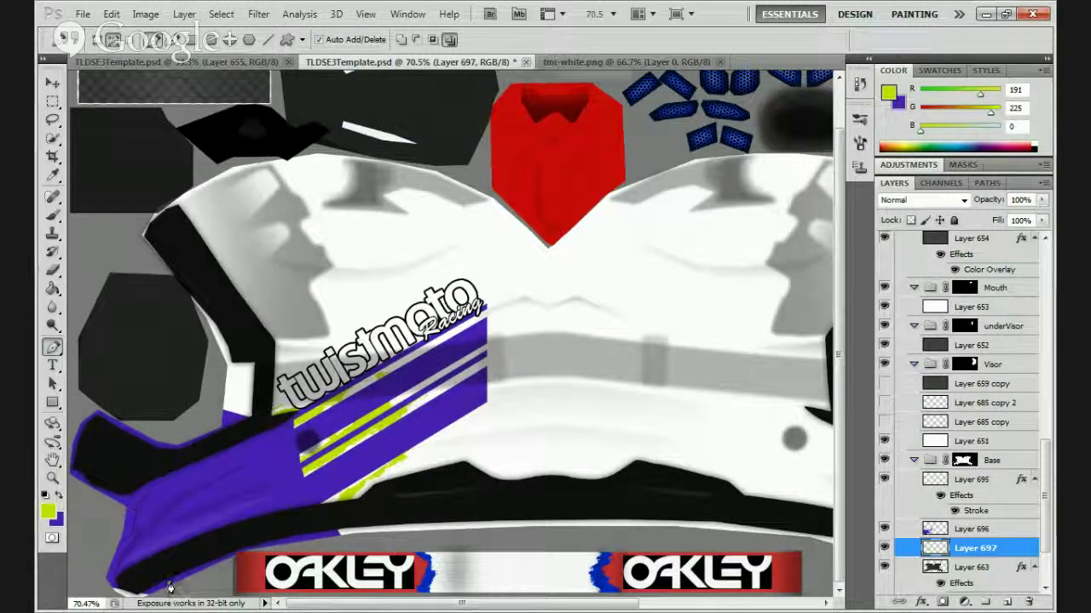
# Trace the lower-left sleeve outline with the Pen and convert it to a selection.
pyautogui.click(237, 407)
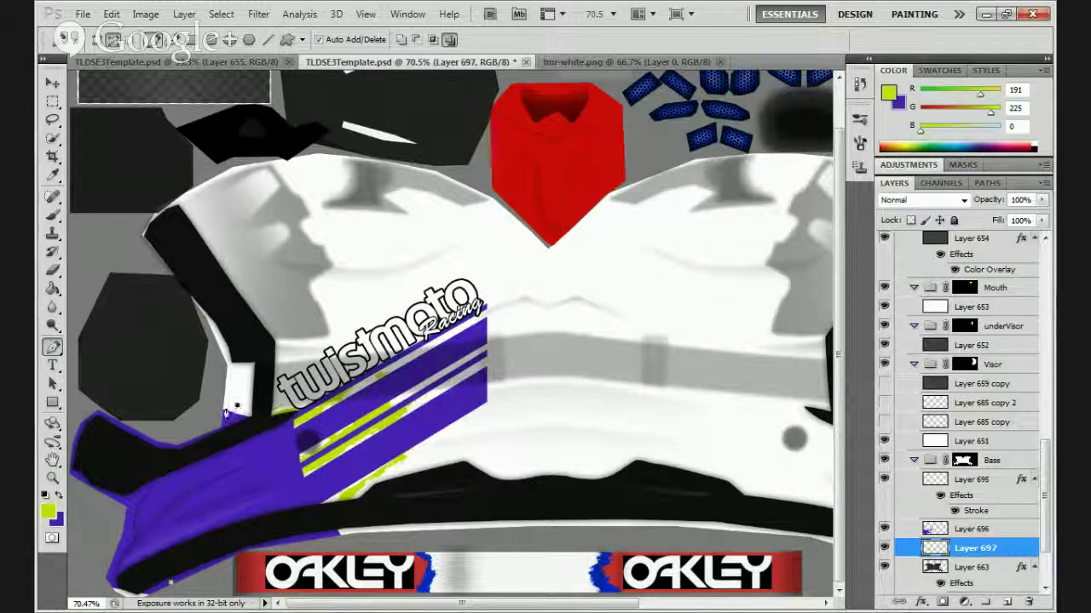
pyautogui.click(85, 392)
pyautogui.click(72, 466)
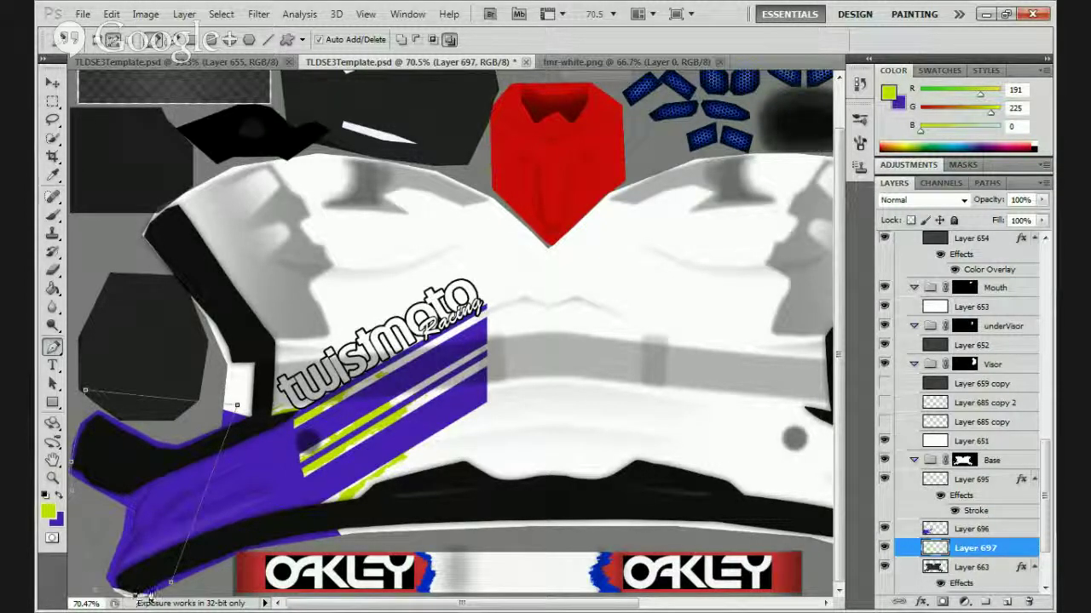
pyautogui.rightClick(187, 274)
pyautogui.click(264, 356)
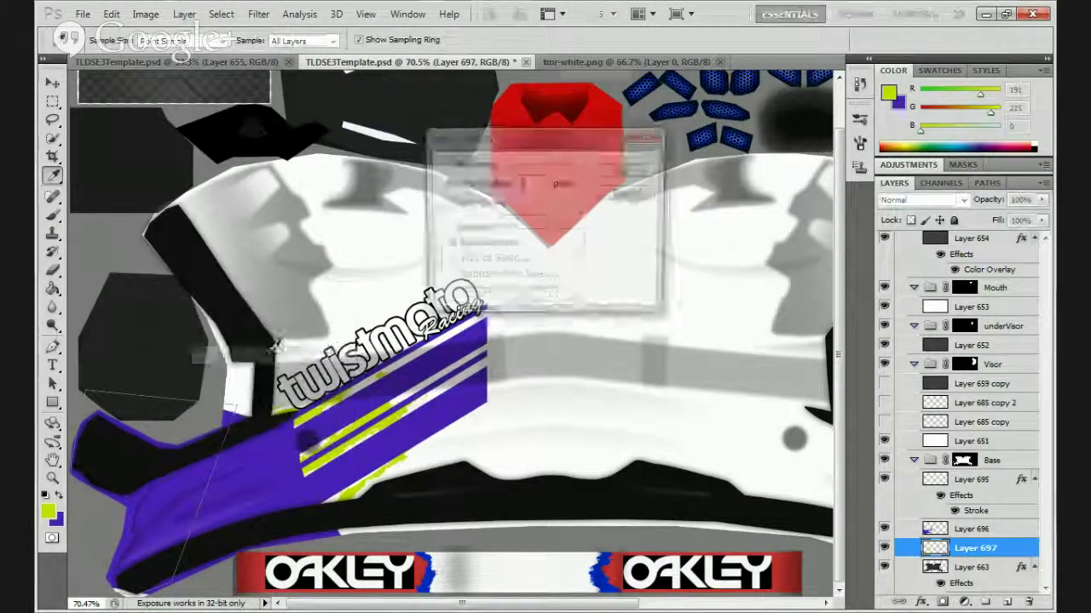
pyautogui.click(626, 172)
# Fill the sleeve selection with 135 grey on a new layer and deselect.
pyautogui.click(48, 511)
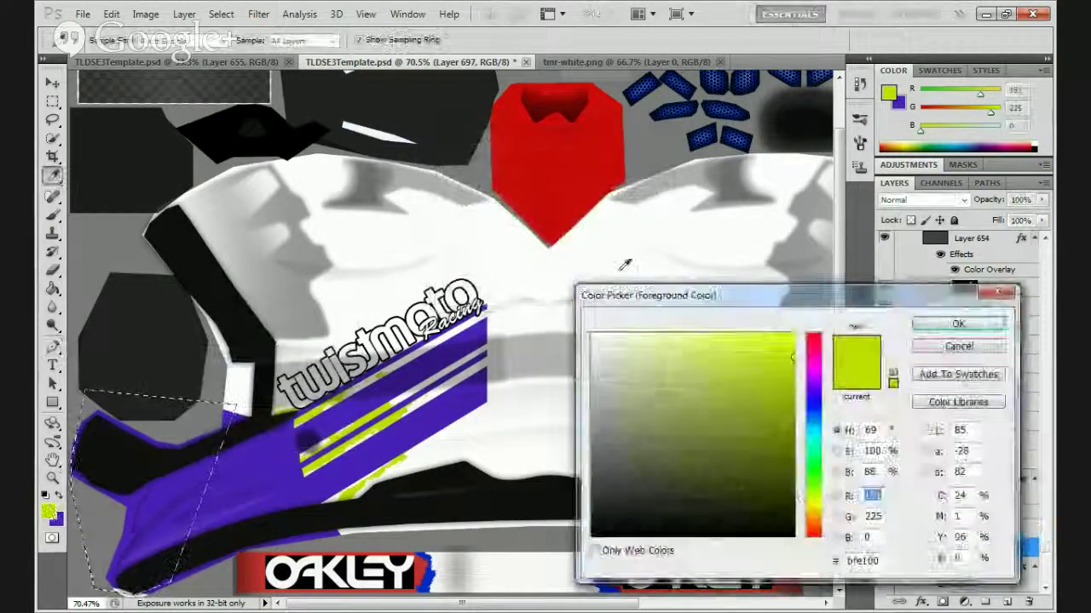
pyautogui.write('135')
pyautogui.press('Tab')
pyautogui.press('Tab')
pyautogui.write('135')
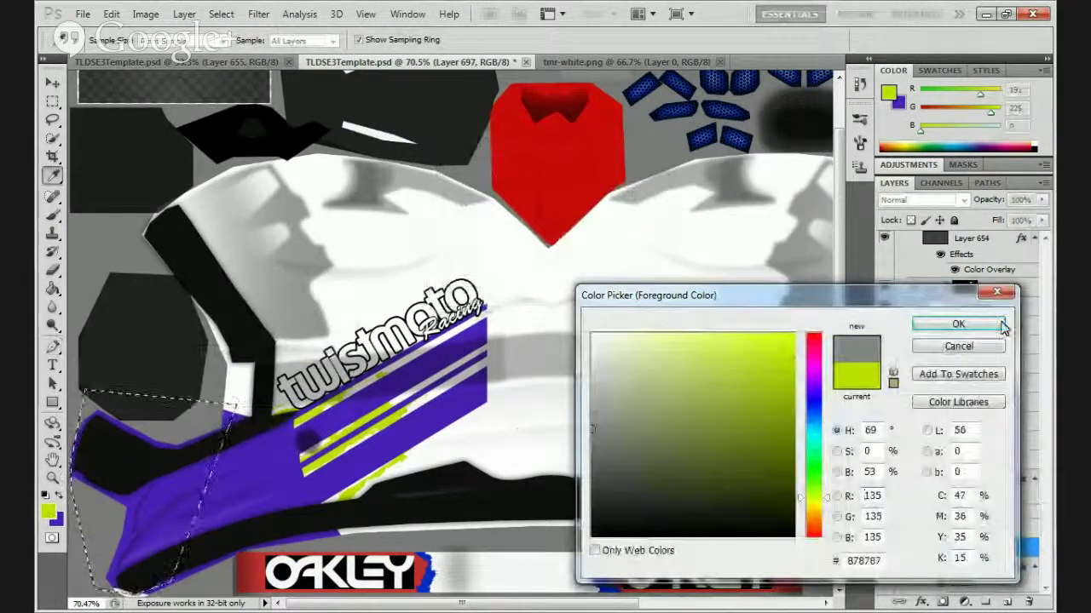
pyautogui.click(1001, 323)
pyautogui.press('g')
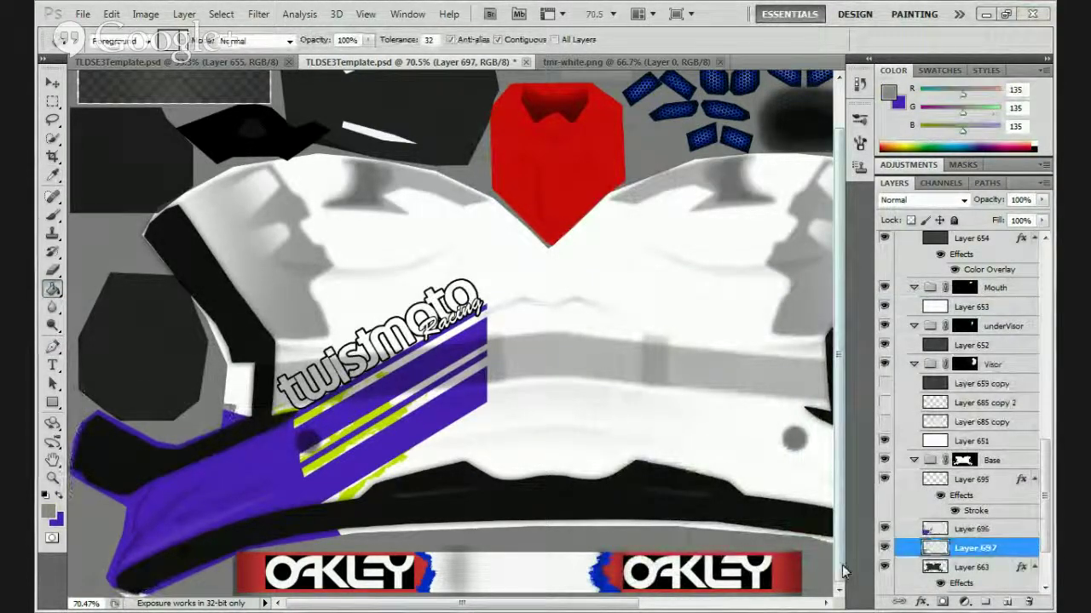
pyautogui.click(1010, 603)
pyautogui.click(165, 455)
pyautogui.hotkey('ctrl', 'd')
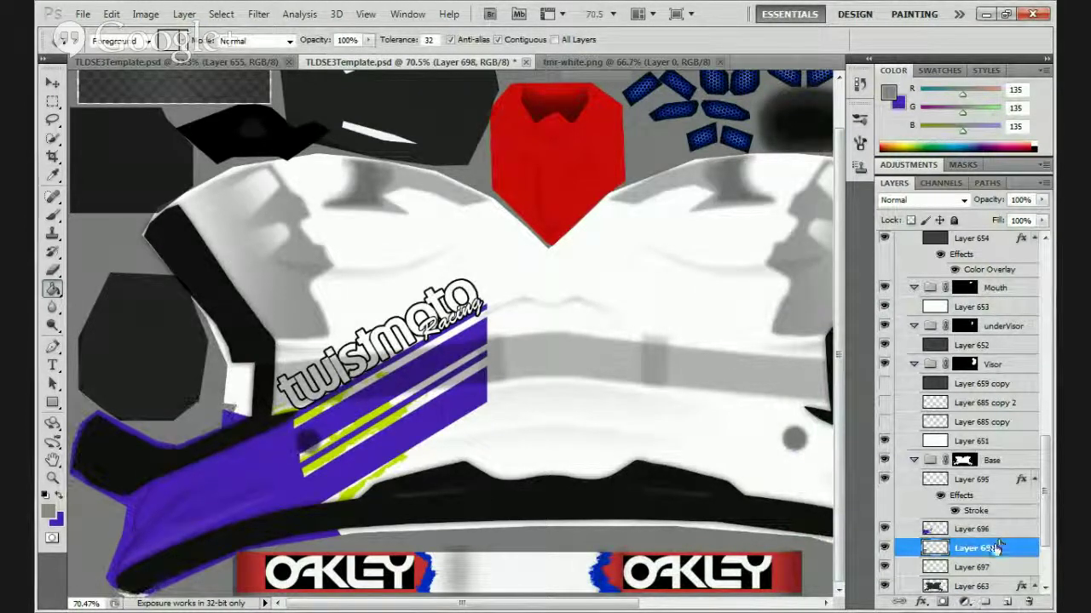
# Move Layer 698 above Layer 696 and duplicate it, placing the copy beneath.
pyautogui.moveTo(971, 548); pyautogui.dragTo(884, 483)
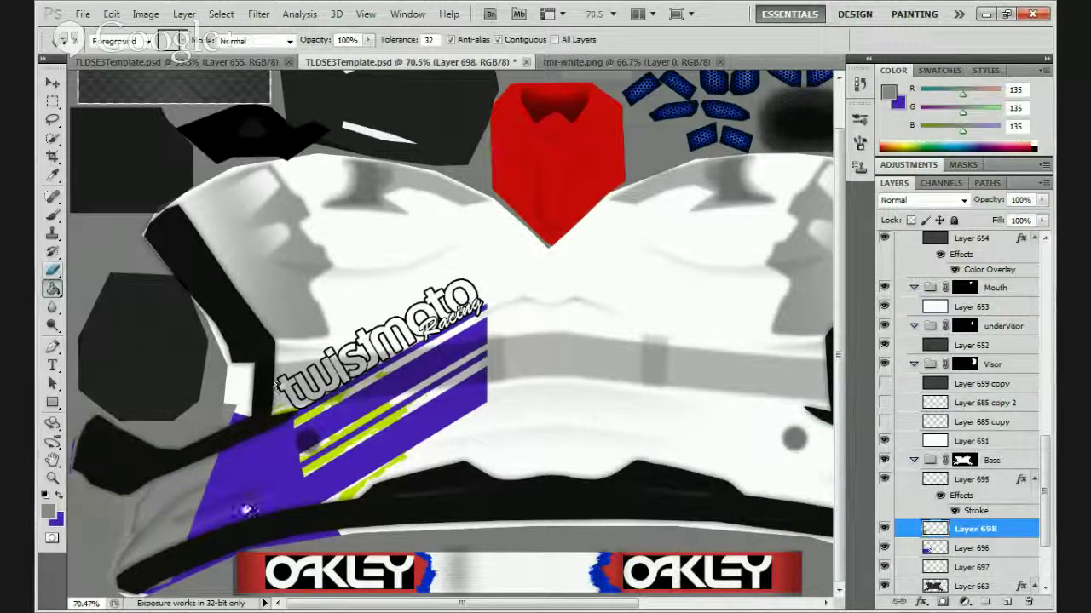
pyautogui.doubleClick(1019, 533)
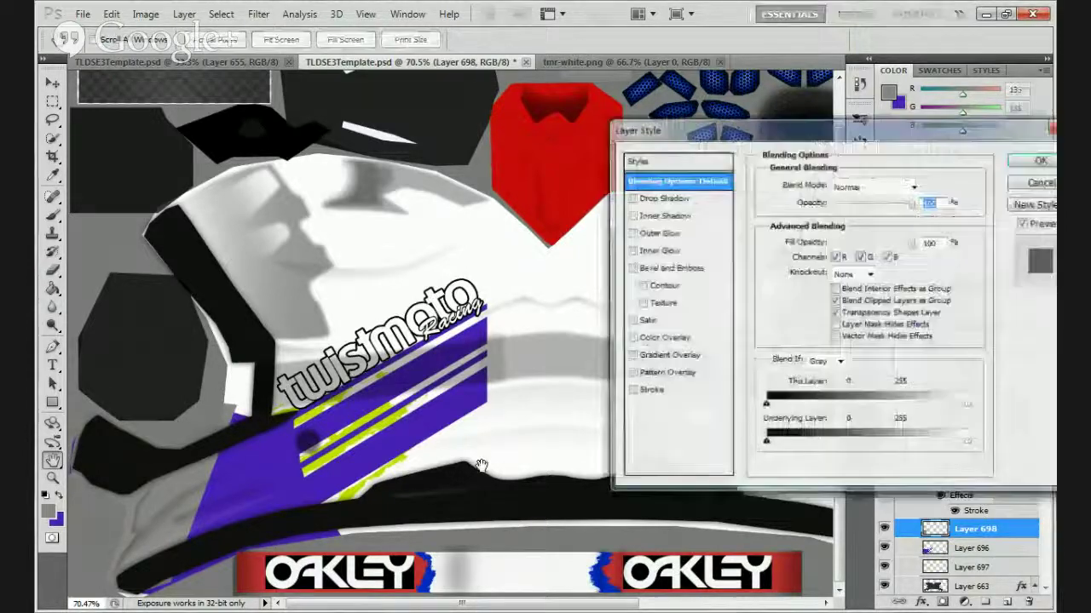
pyautogui.click(631, 391)
pyautogui.click(1028, 185)
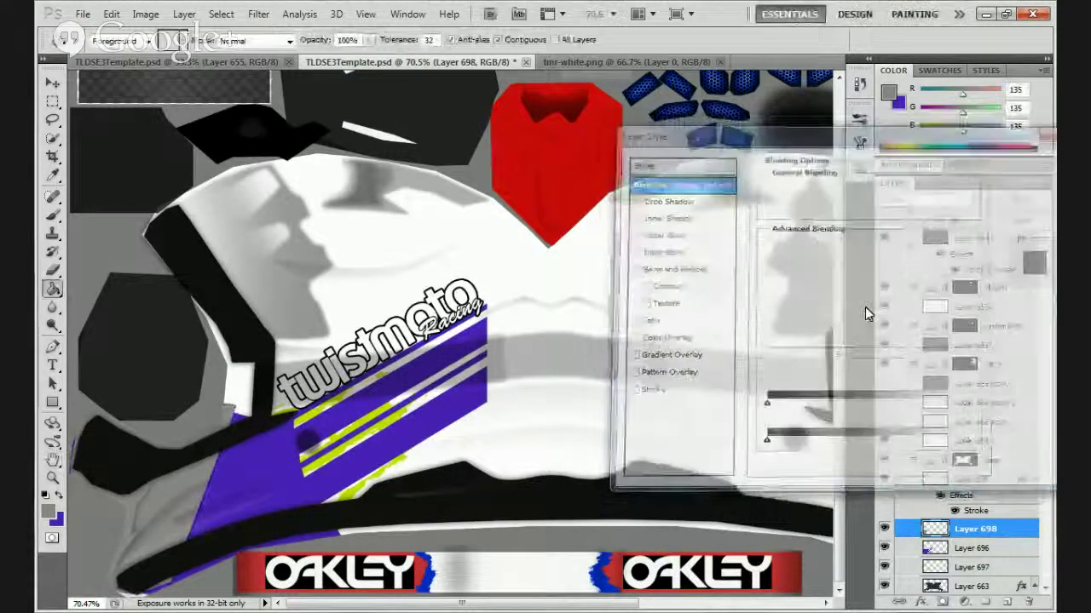
pyautogui.rightClick(972, 529)
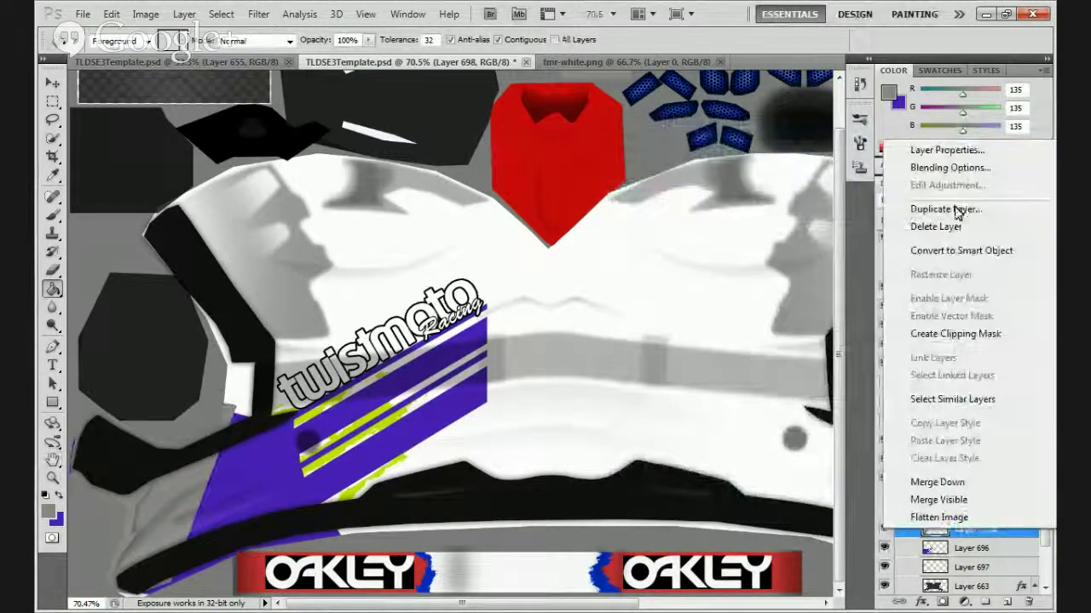
pyautogui.click(944, 209)
pyautogui.click(686, 179)
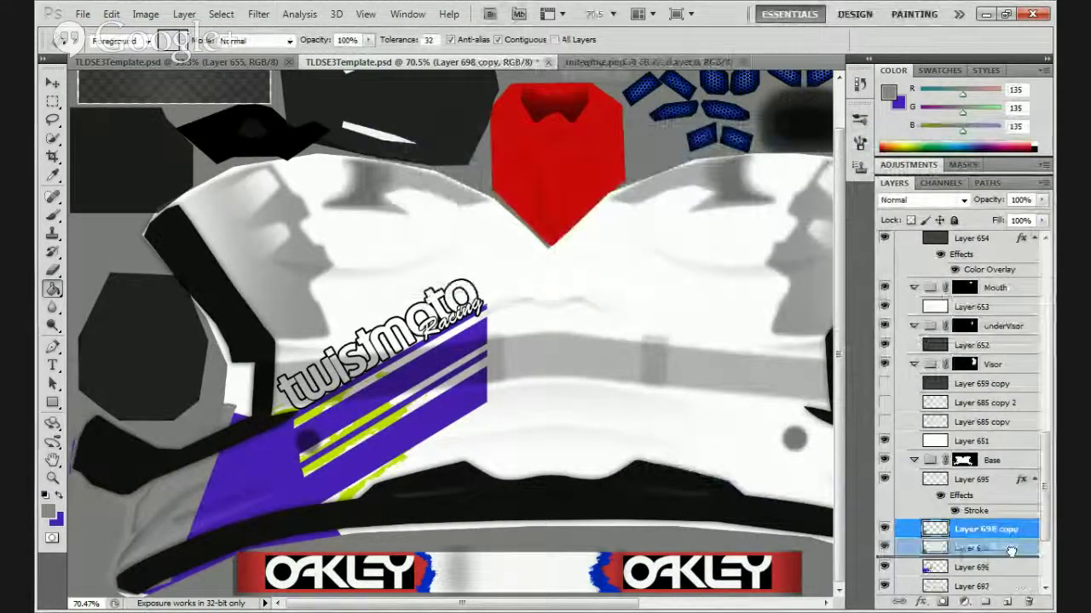
pyautogui.moveTo(1013, 537); pyautogui.dragTo(1019, 562)
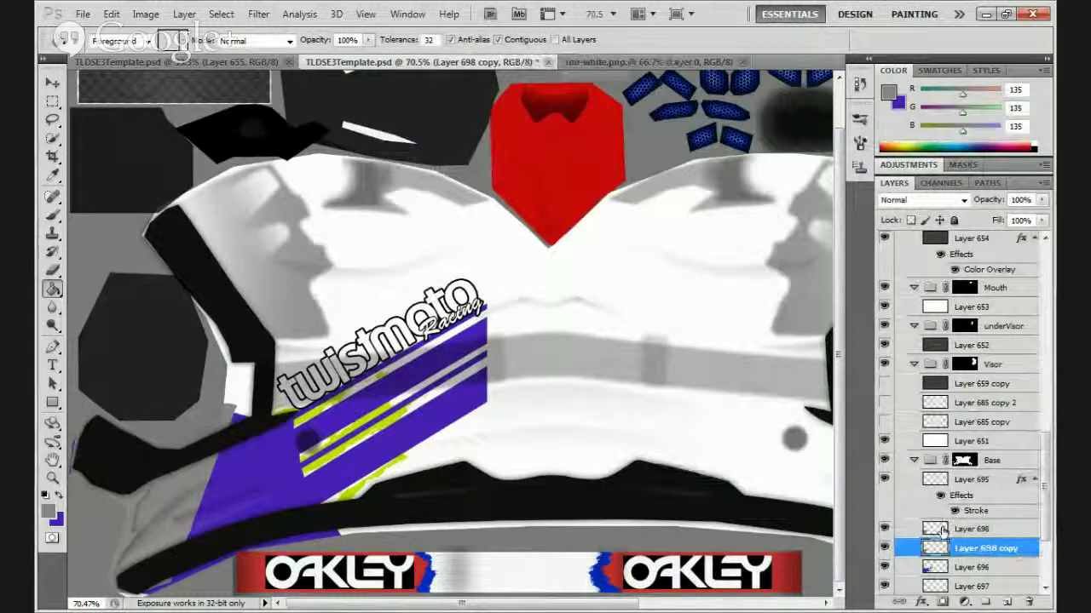
# Give Layer 698 copy a lime #bdde00 Color Overlay sampled from the stripes.
pyautogui.doubleClick(1026, 550)
pyautogui.click(631, 338)
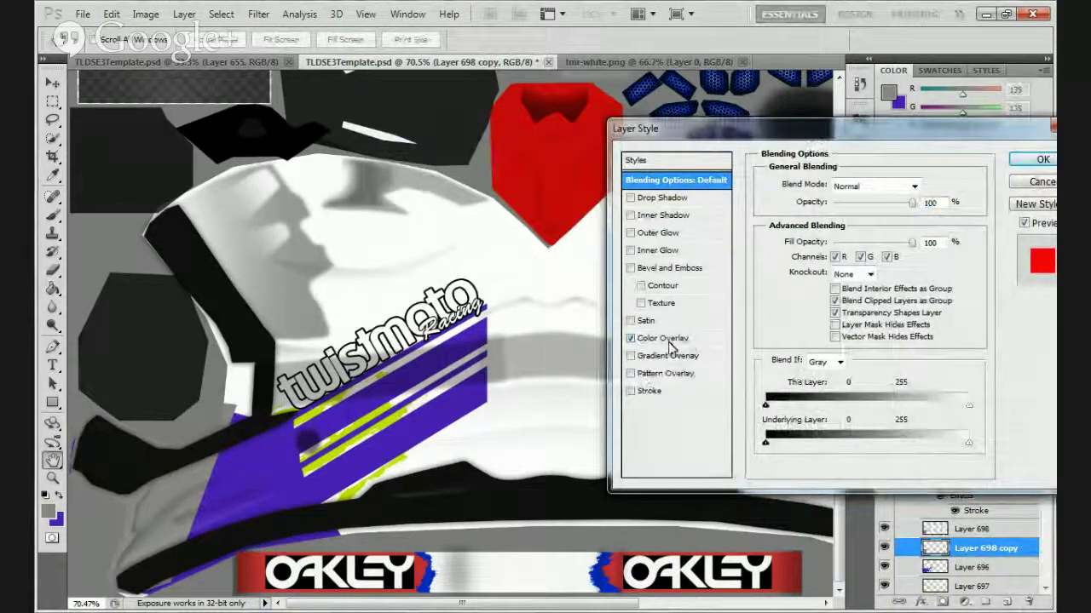
pyautogui.click(689, 340)
pyautogui.click(919, 187)
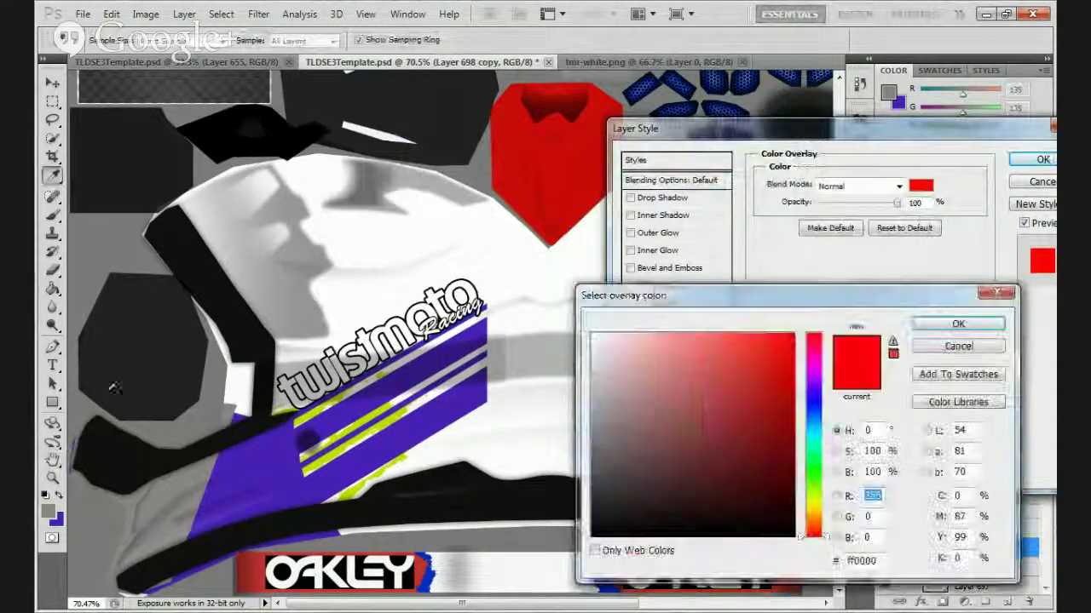
pyautogui.click(392, 414)
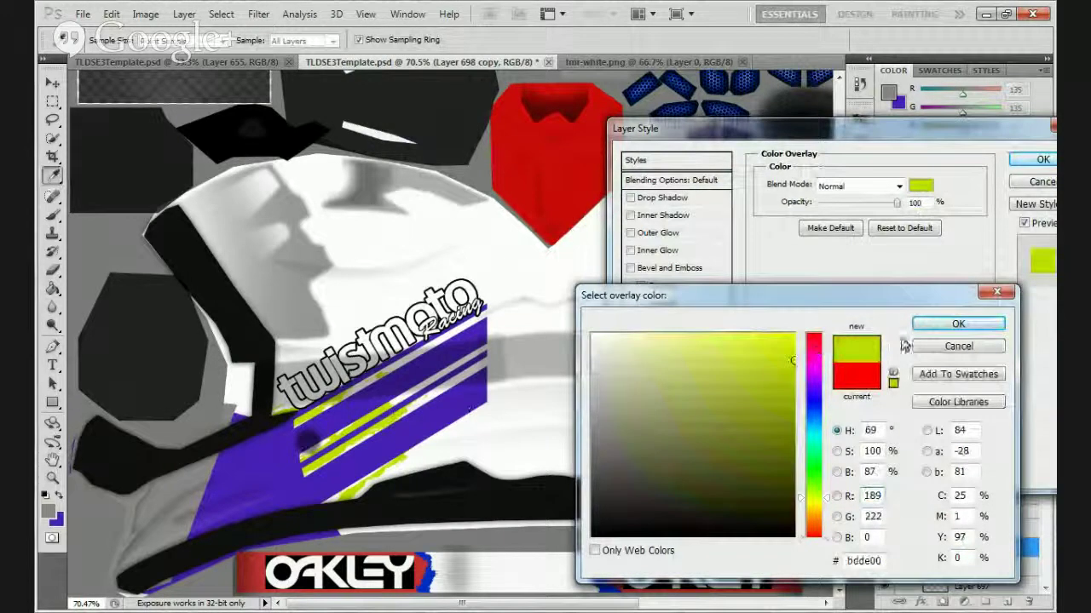
pyautogui.click(958, 324)
pyautogui.click(1041, 159)
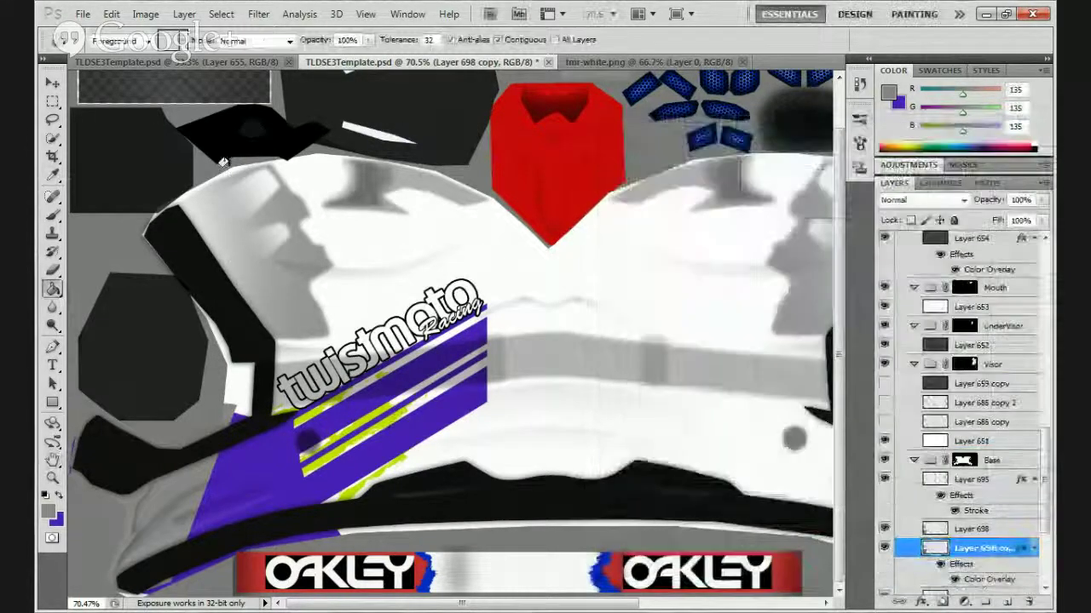
# Nudge the lime copy two pixels left to expose a thin edge.
pyautogui.click(53, 82)
pyautogui.press('Left')
pyautogui.press('Left')
pyautogui.press('Left')
pyautogui.press('Left')
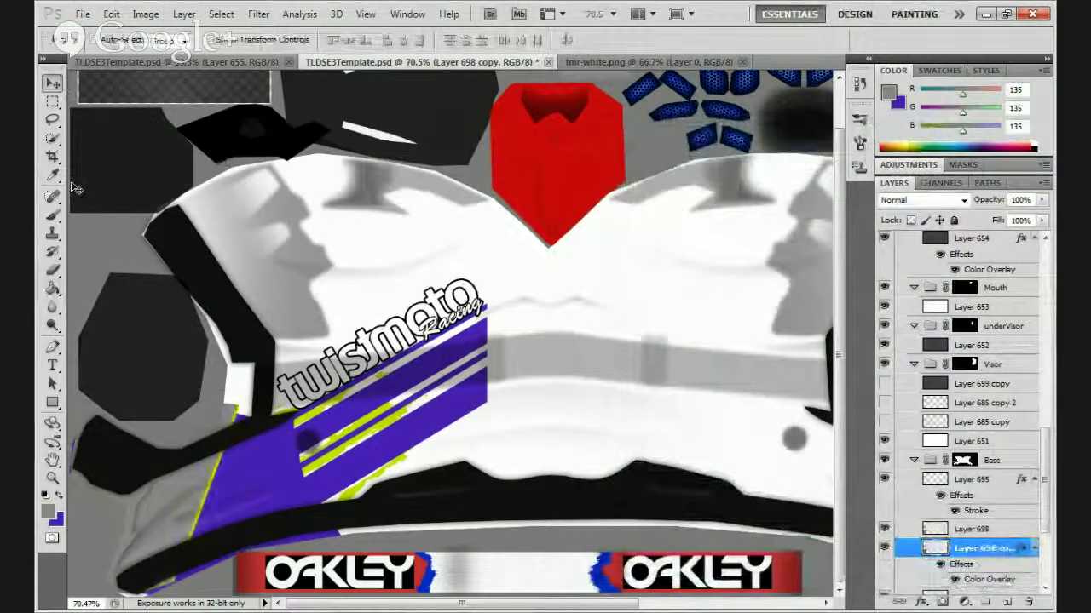
pyautogui.press('Left')
pyautogui.press('Left')
pyautogui.press('Left')
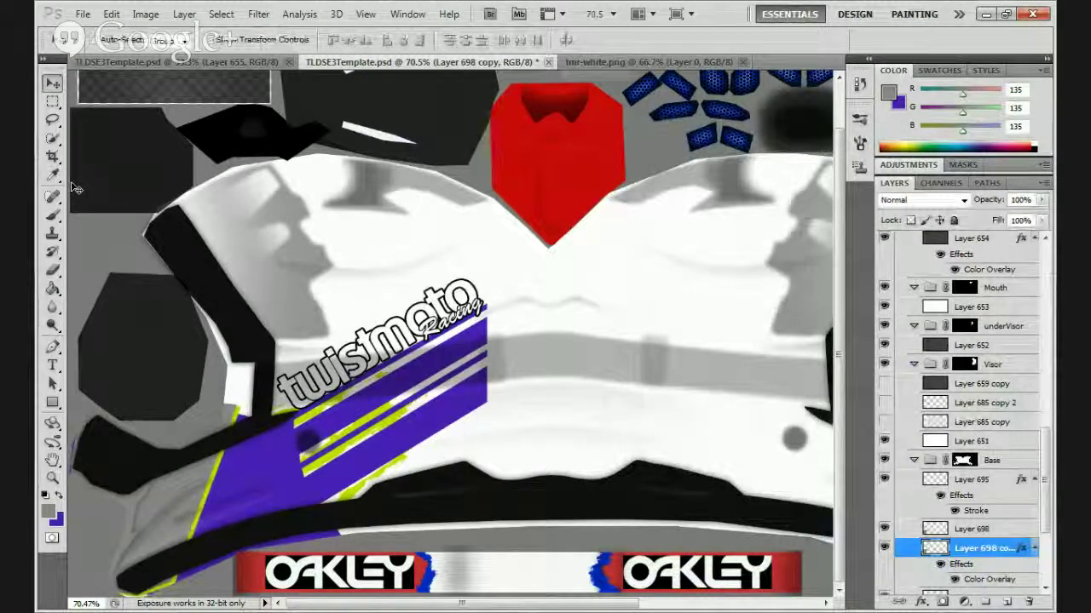
pyautogui.click(993, 530)
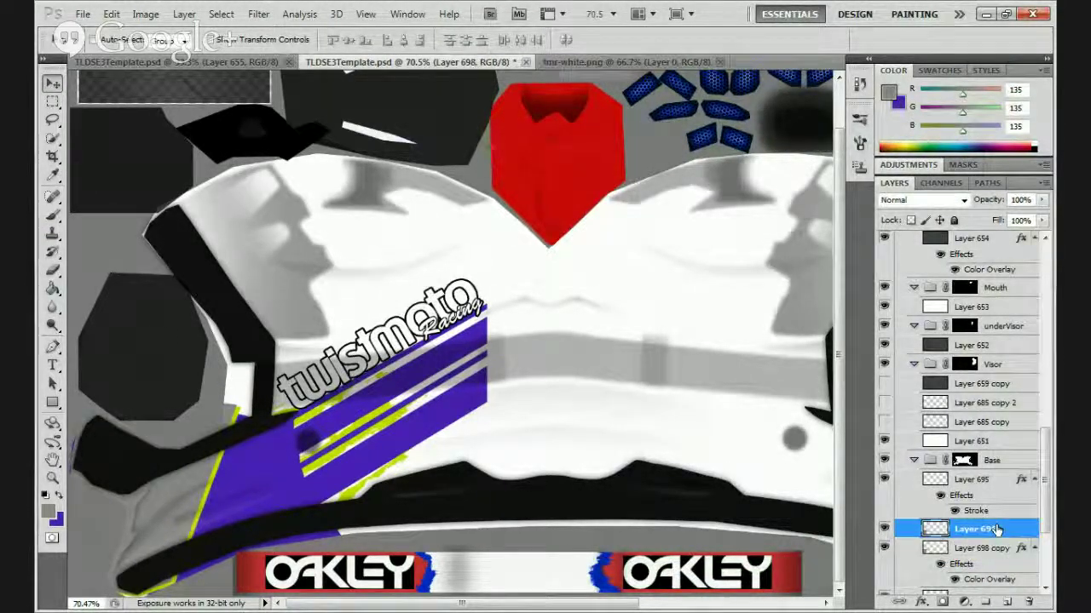
# Open twistmoto.png from the Twistmoto folder.
pyautogui.click(81, 14)
pyautogui.click(106, 38)
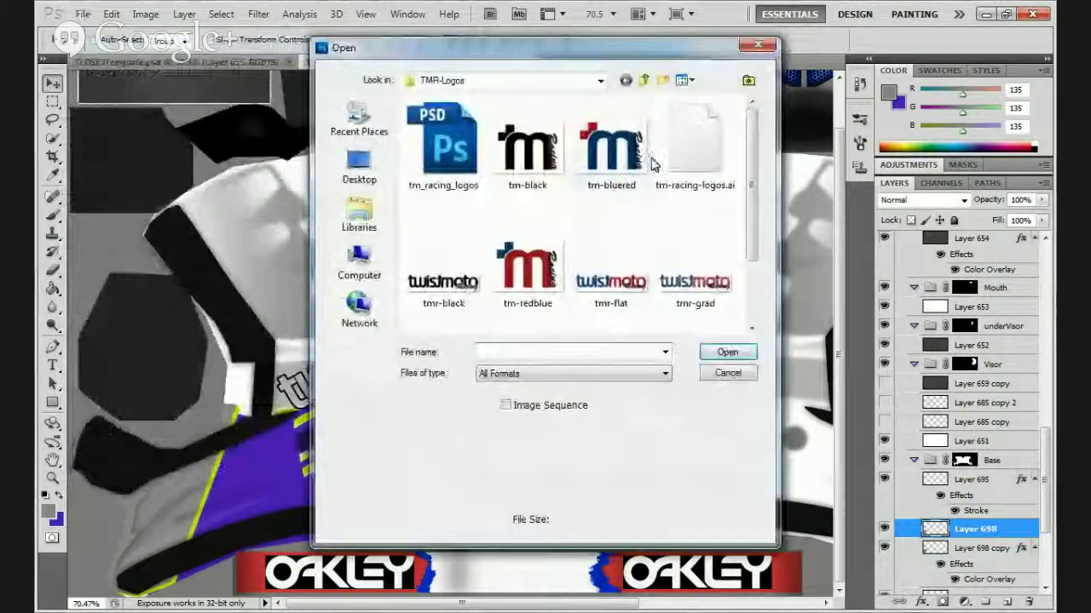
pyautogui.moveTo(754, 162)
pyautogui.mouseDown()
pyautogui.moveTo(755, 239)
pyautogui.moveTo(753, 162)
pyautogui.mouseUp()
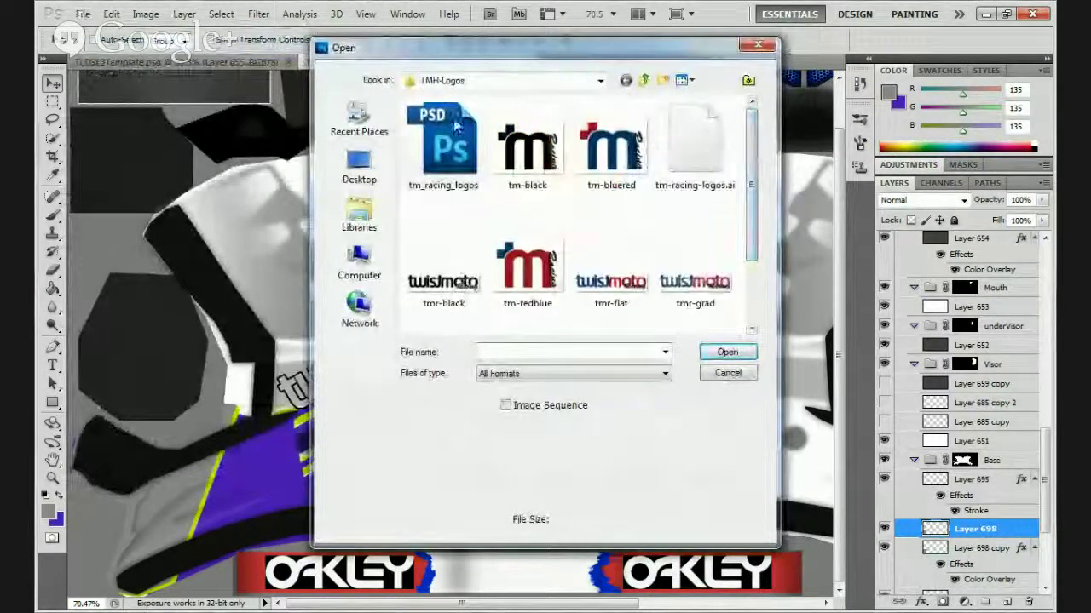
pyautogui.click(644, 80)
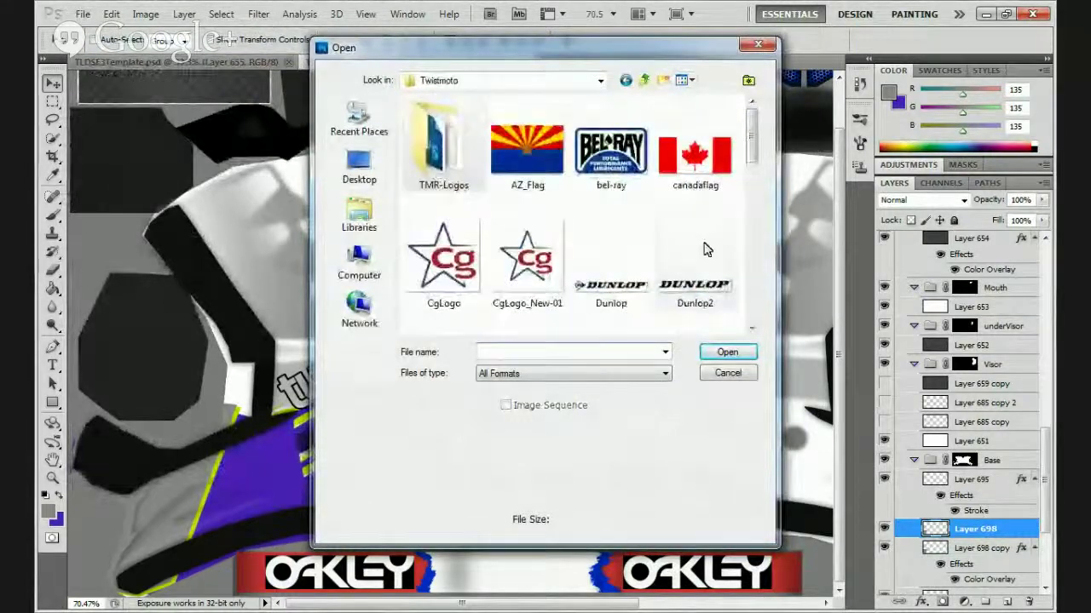
pyautogui.moveTo(751, 132); pyautogui.dragTo(761, 317)
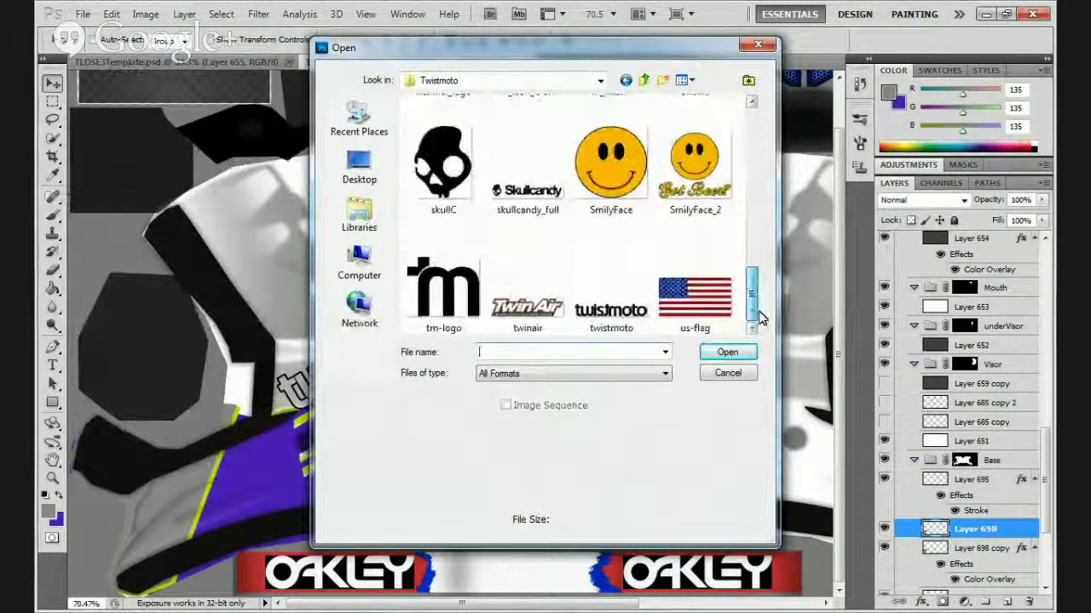
pyautogui.click(611, 294)
pyautogui.click(727, 352)
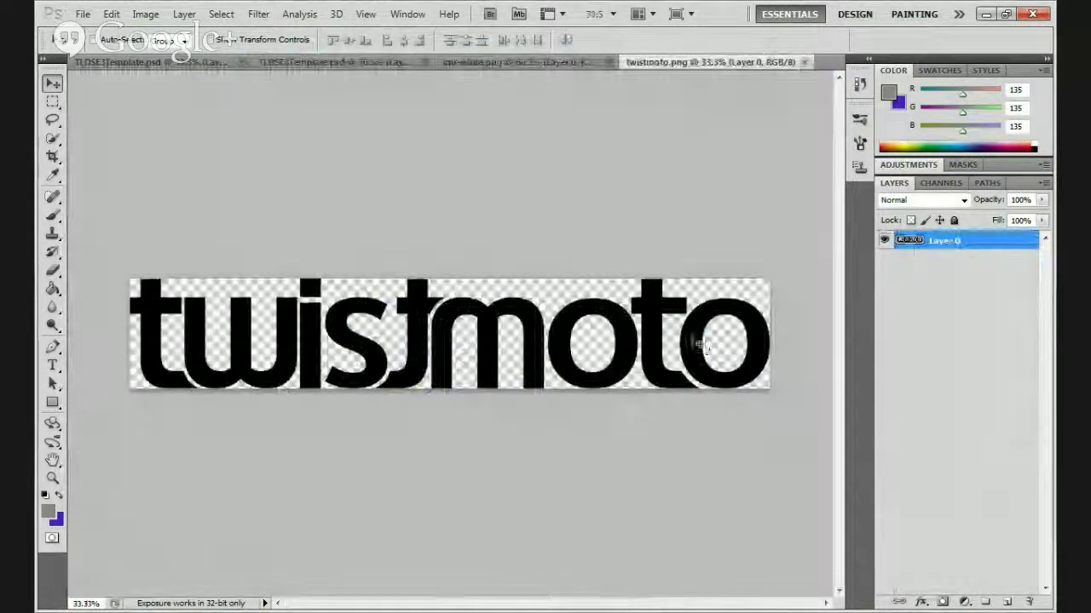
# Give the twistmoto logo layer a light grey #e4e4e4 Color Overlay.
pyautogui.doubleClick(993, 244)
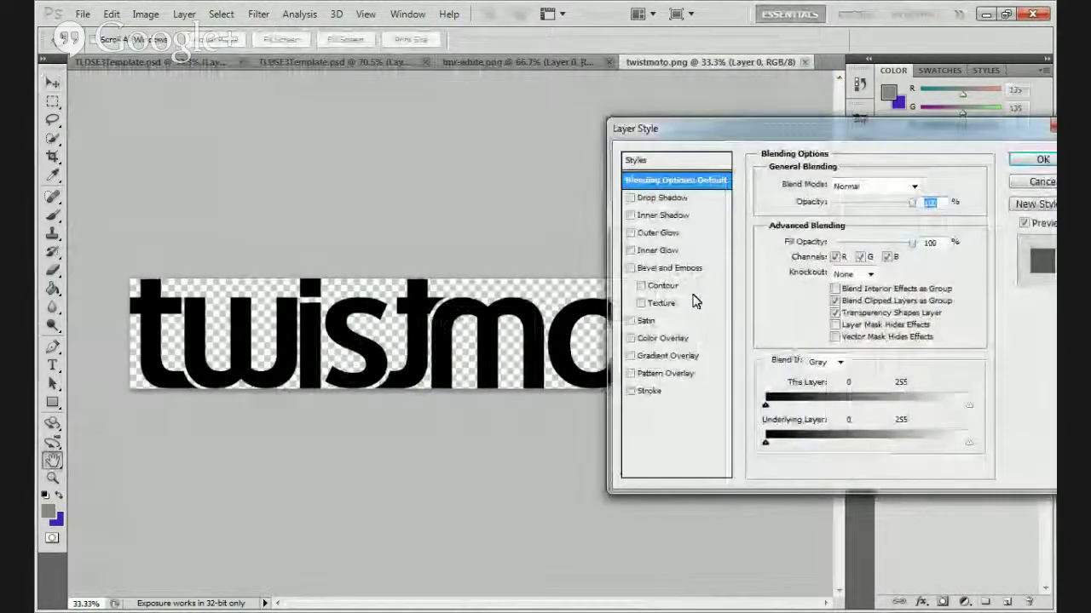
pyautogui.click(630, 339)
pyautogui.click(706, 338)
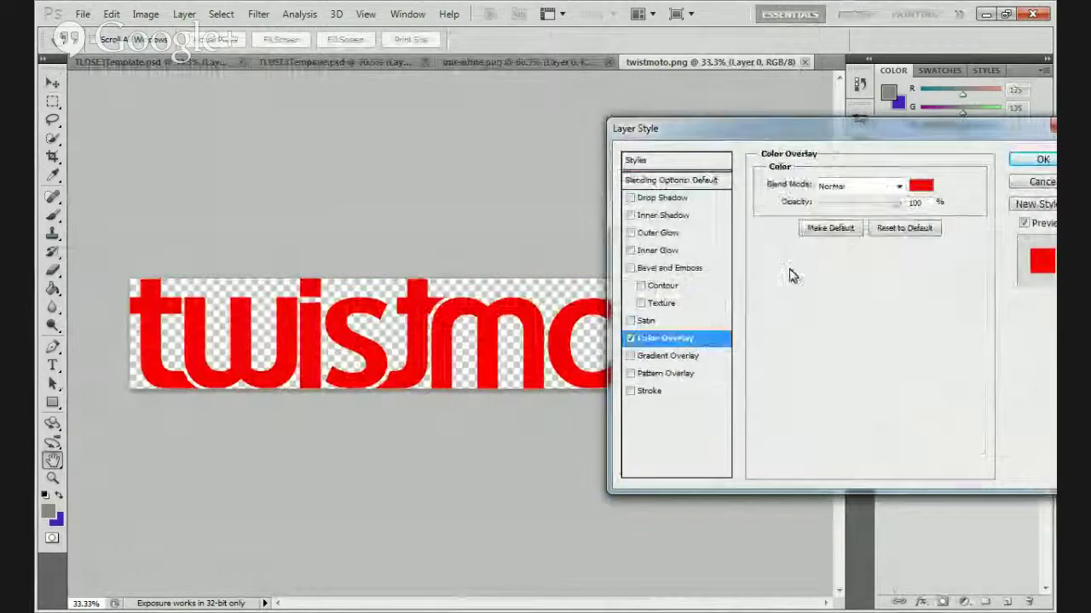
pyautogui.click(921, 185)
pyautogui.click(586, 354)
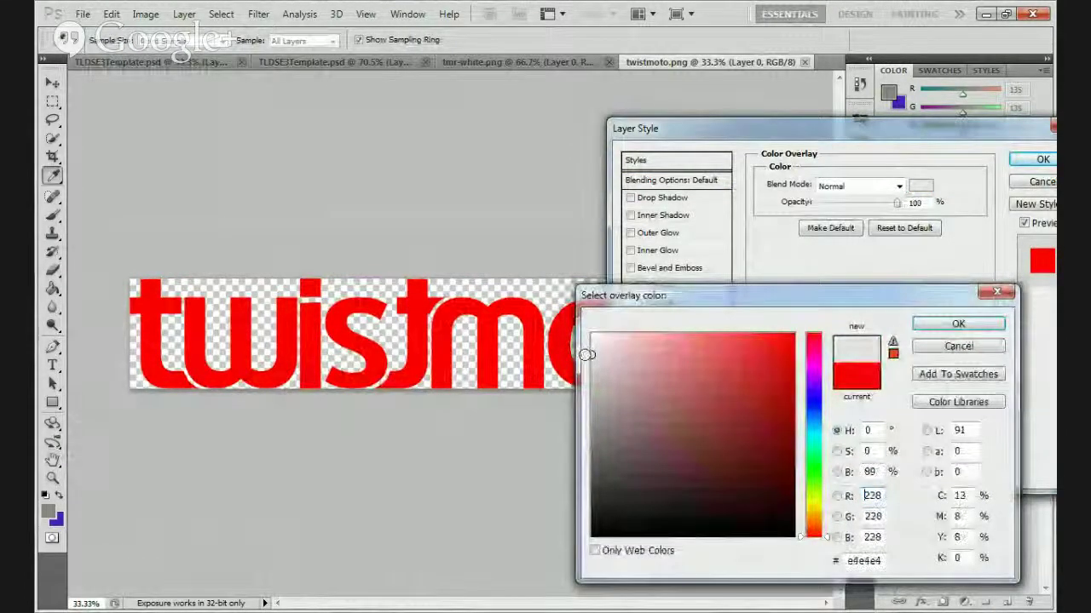
pyautogui.click(958, 323)
pyautogui.click(1042, 160)
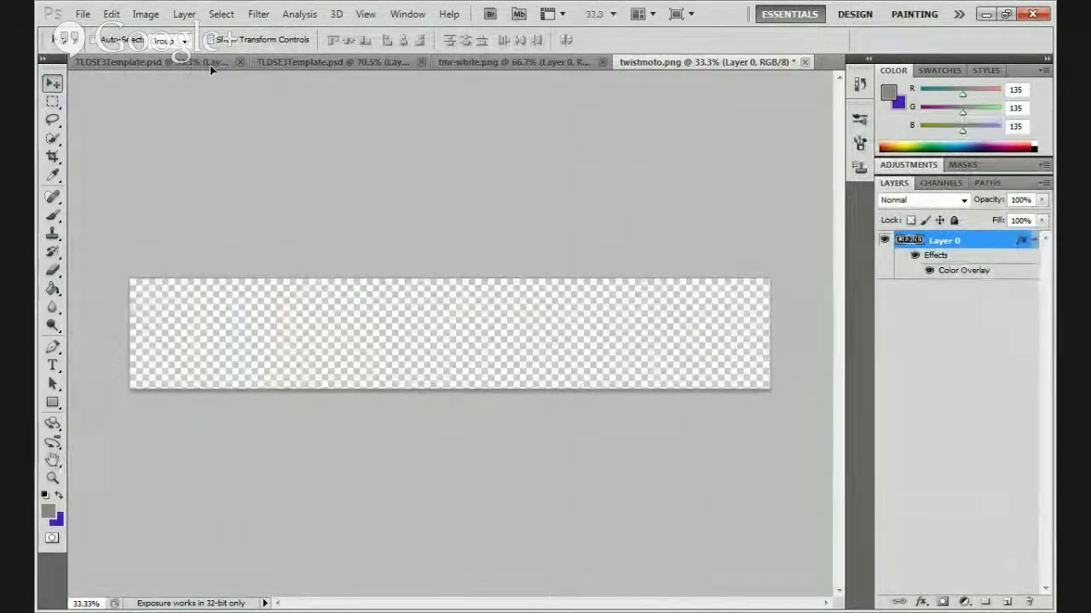
pyautogui.click(336, 62)
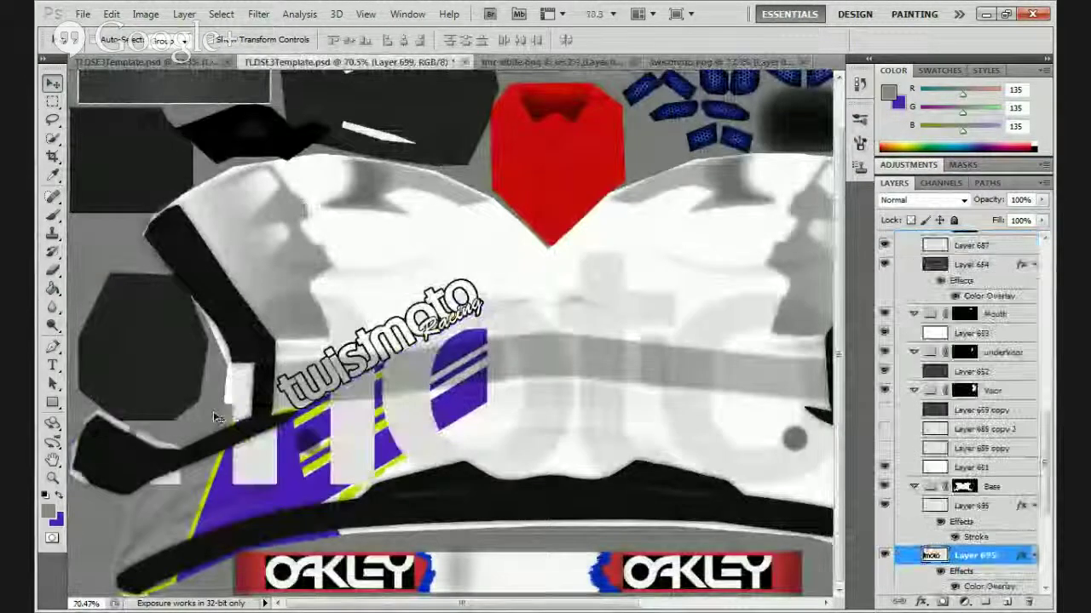
# Scale the grey twistmoto logo to 7.26% and tilt it about -24° on the lower-left sleeve panel.
pyautogui.hotkey('ctrl', 't')
pyautogui.moveTo(562, 339)
pyautogui.mouseDown()
pyautogui.moveTo(551, 363)
pyautogui.moveTo(244, 453)
pyautogui.mouseUp()
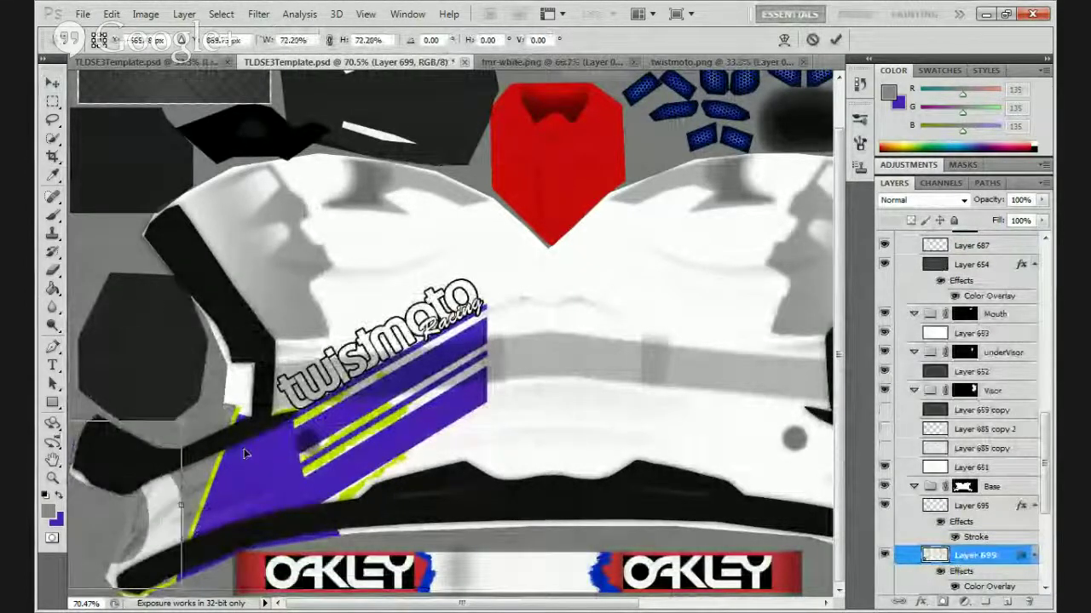
pyautogui.moveTo(244, 453); pyautogui.dragTo(656, 387)
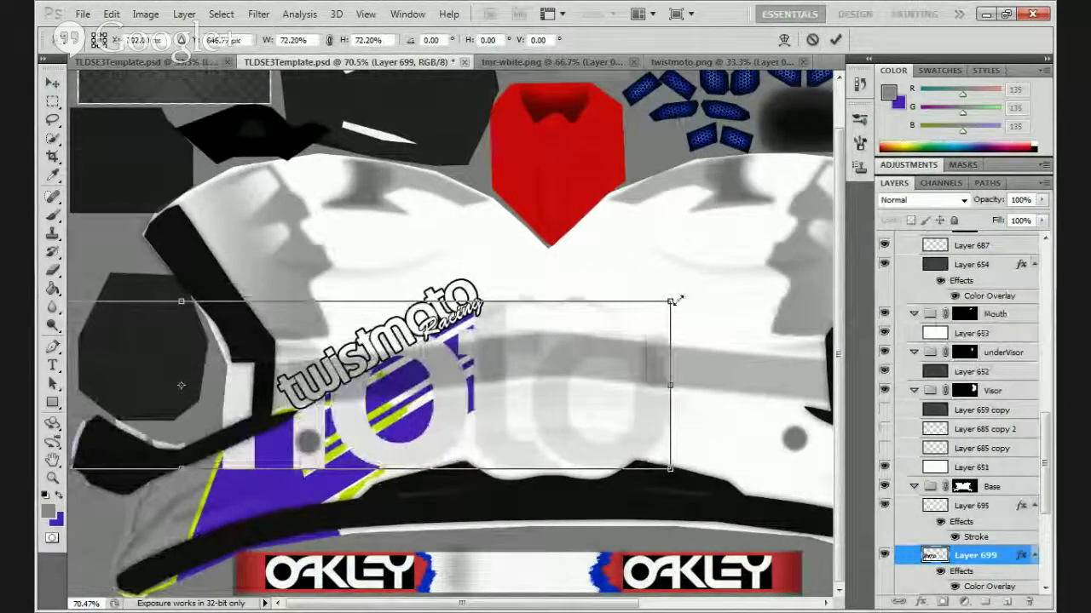
pyautogui.moveTo(674, 300)
pyautogui.mouseDown()
pyautogui.moveTo(145, 434)
pyautogui.moveTo(533, 437)
pyautogui.moveTo(134, 513)
pyautogui.moveTo(213, 482)
pyautogui.moveTo(260, 498)
pyautogui.mouseUp()
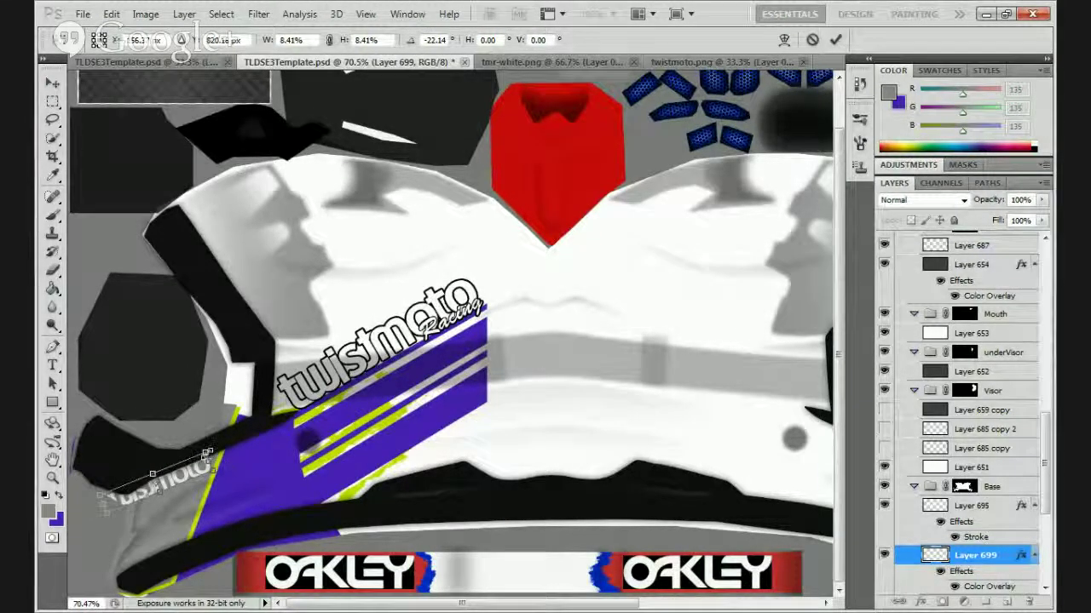
pyautogui.moveTo(204, 454); pyautogui.dragTo(194, 461)
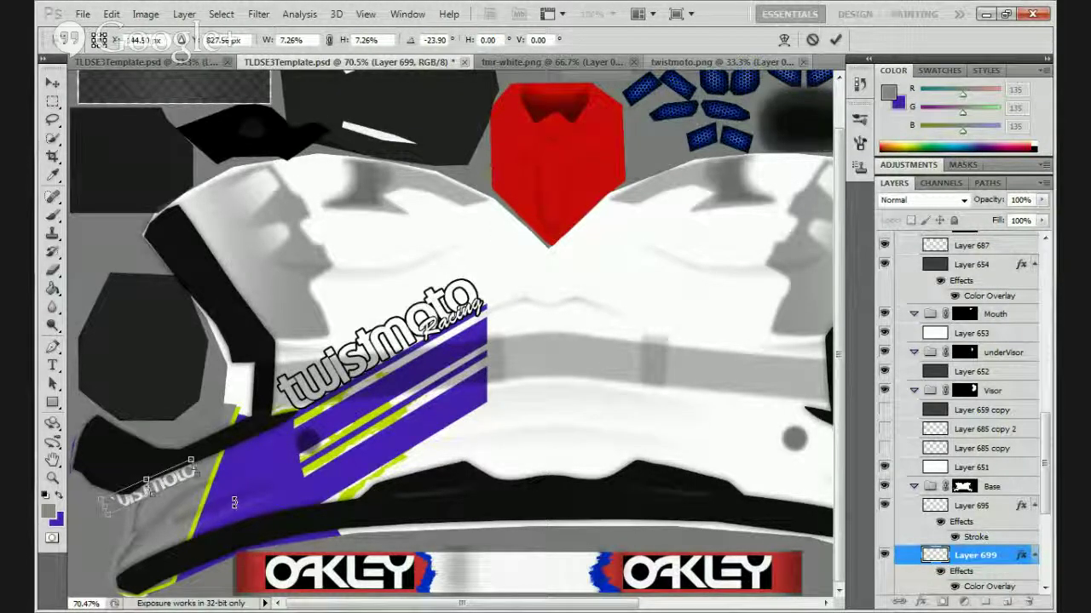
pyautogui.moveTo(234, 503); pyautogui.dragTo(235, 502)
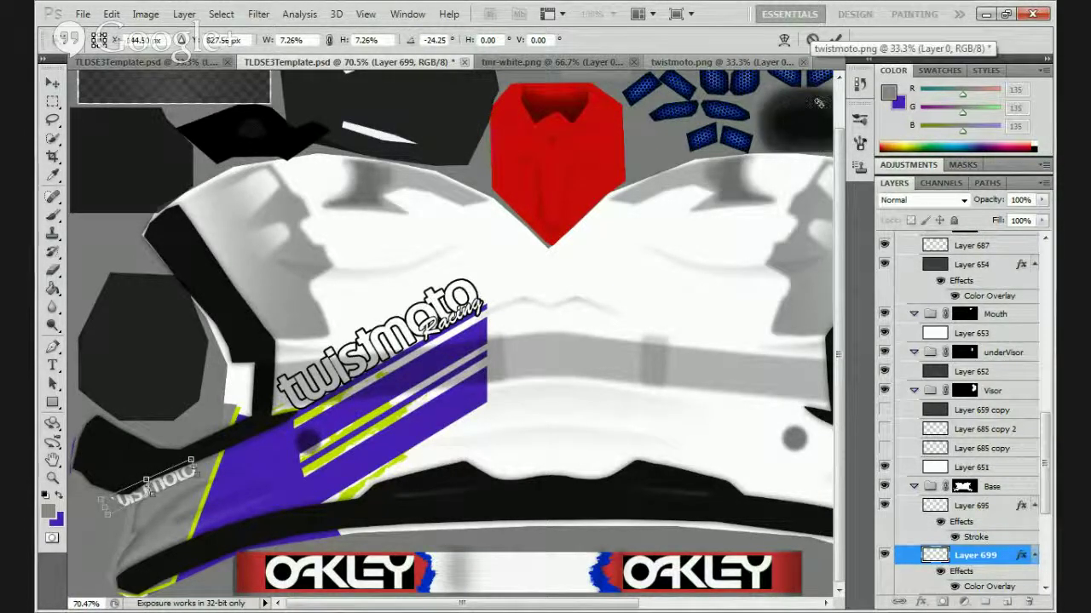
pyautogui.click(835, 39)
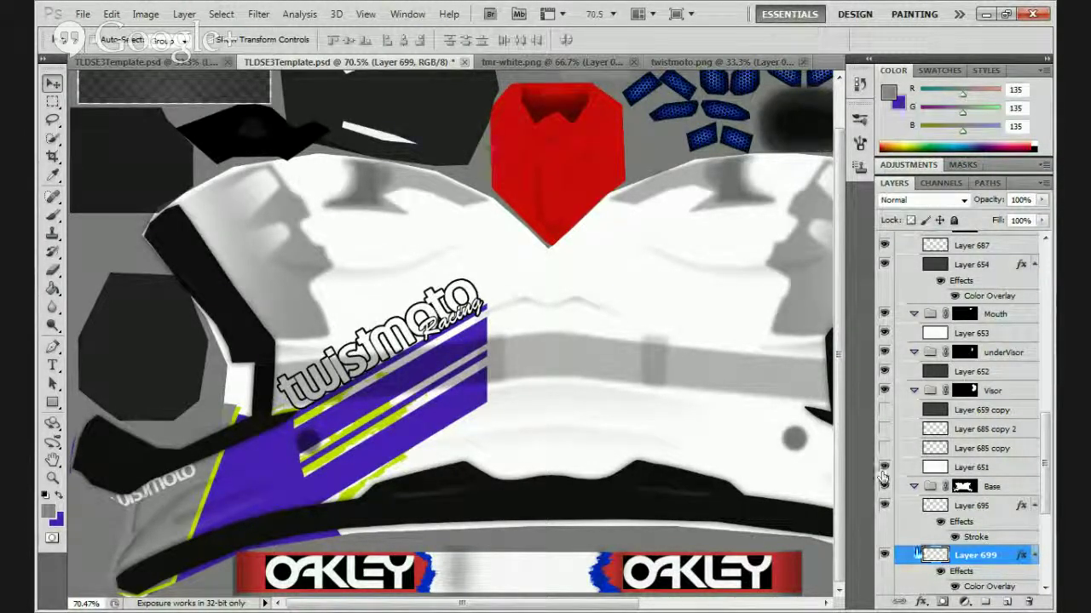
# Duplicate the logo layer as Layer 699 copy and shift the copy slightly right.
pyautogui.rightClick(987, 555)
pyautogui.click(959, 228)
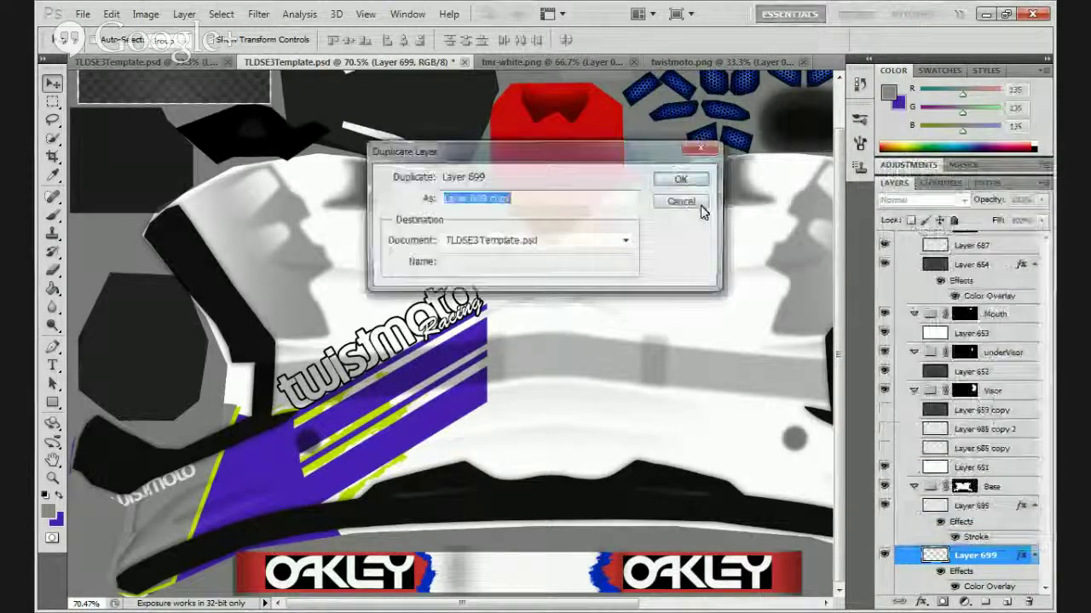
pyautogui.click(683, 179)
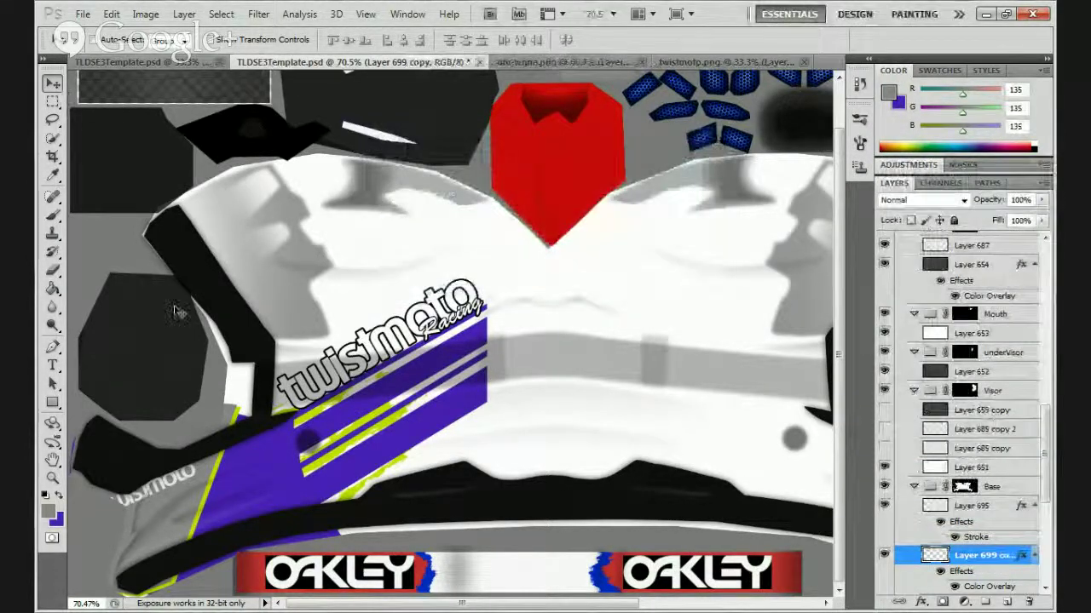
pyautogui.moveTo(175, 310); pyautogui.dragTo(216, 311)
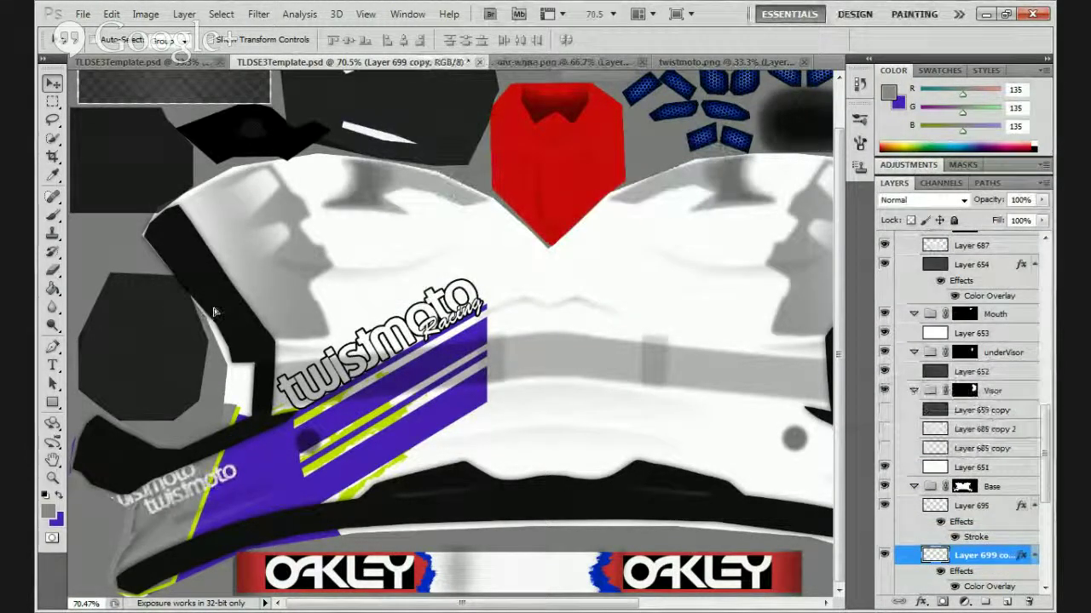
pyautogui.scroll(-3, 1002, 571)
pyautogui.scroll(-3, 1002, 571)
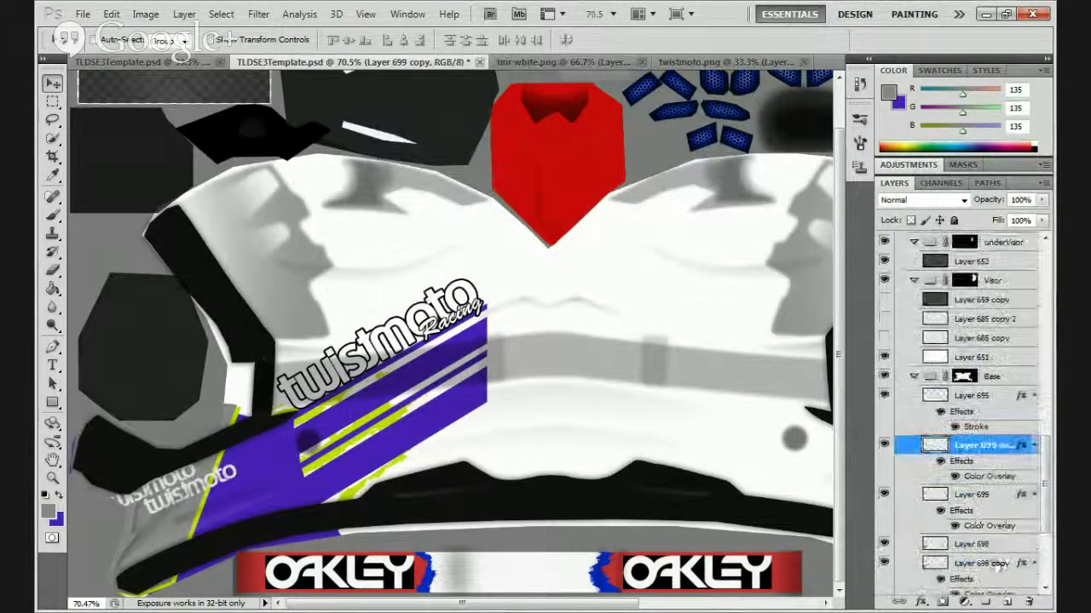
# Clip Layer 699 to the layer beneath and place Layer 699 copy below it.
pyautogui.moveTo(989, 545); pyautogui.dragTo(987, 500)
pyautogui.rightClick(986, 500)
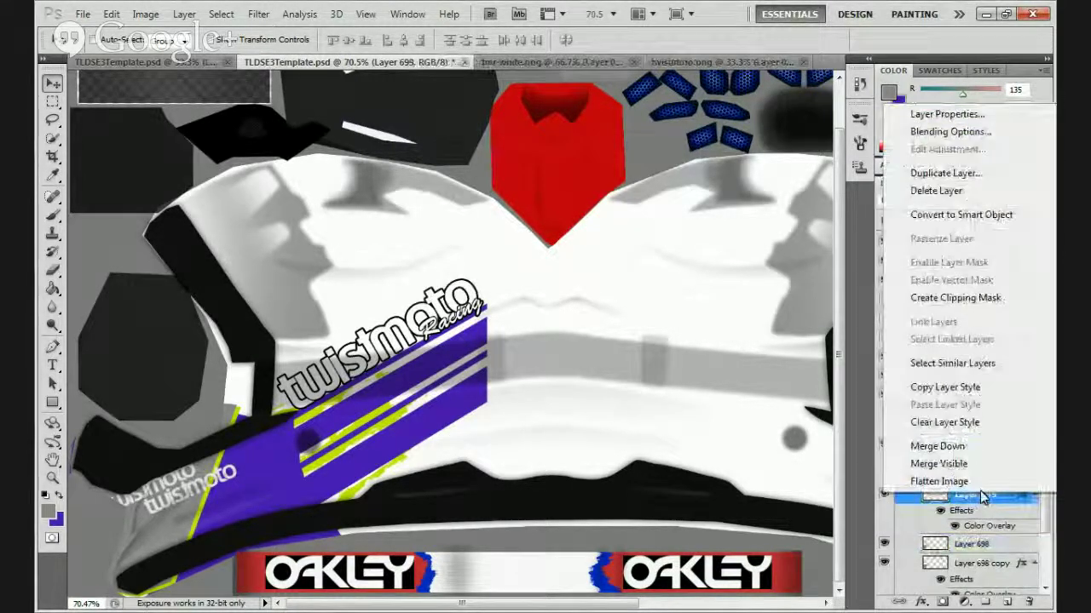
pyautogui.click(987, 303)
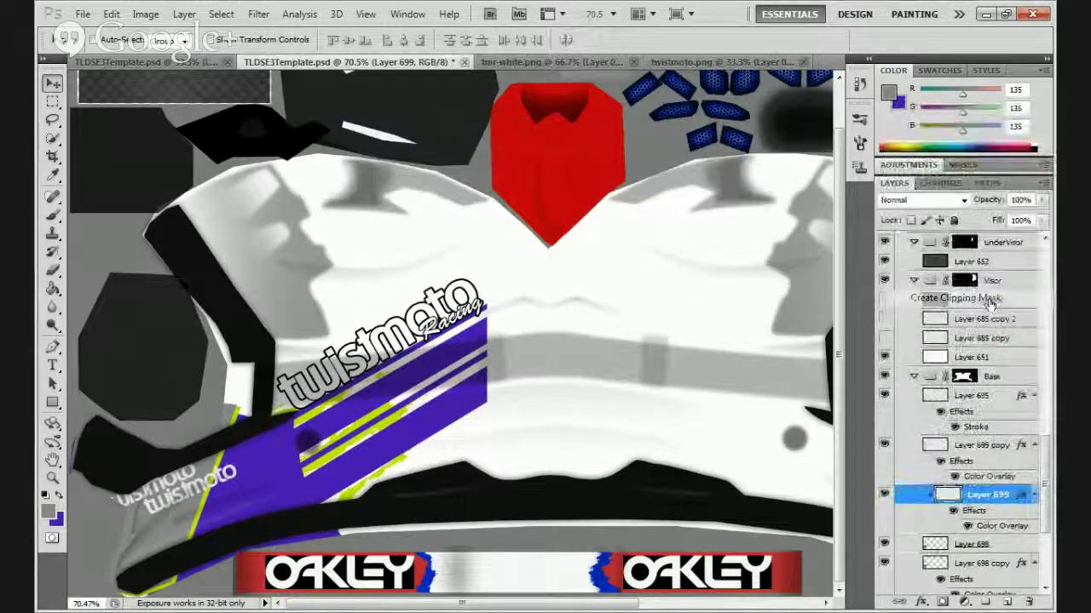
pyautogui.click(1000, 447)
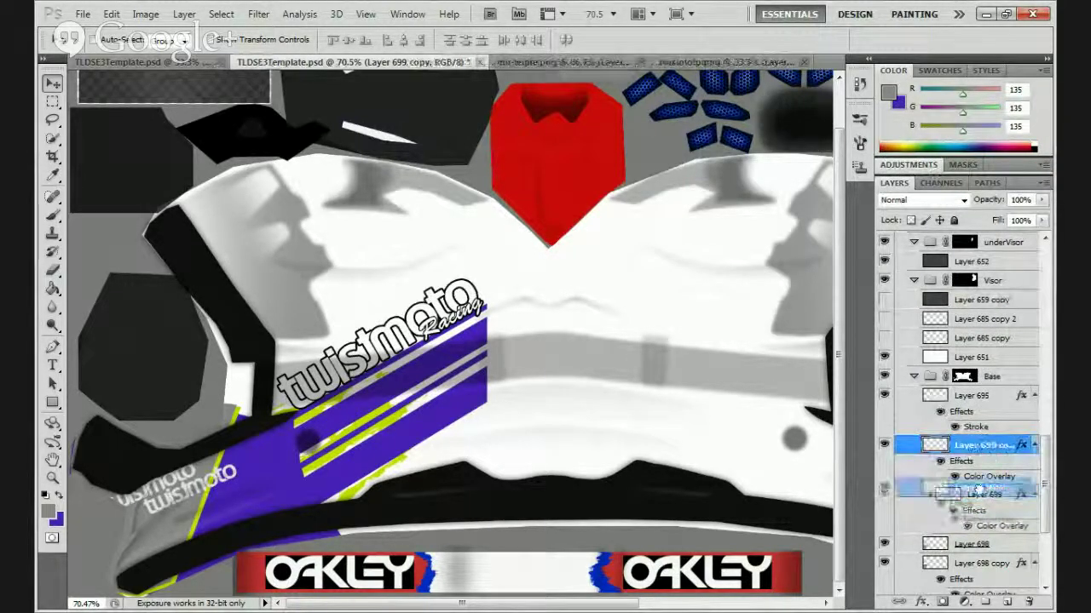
pyautogui.moveTo(999, 448); pyautogui.dragTo(971, 524)
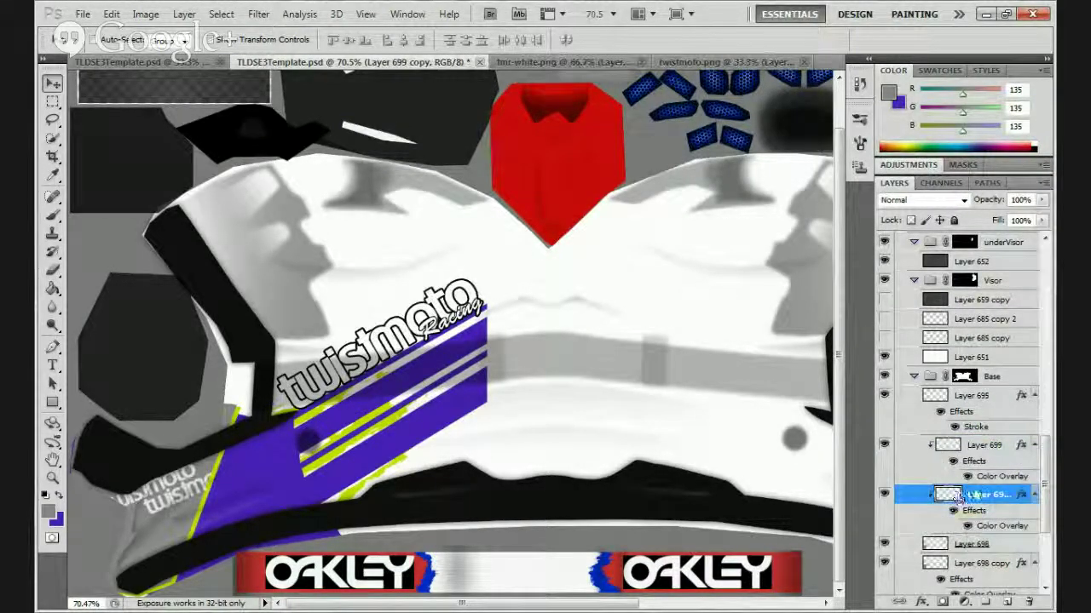
# Duplicate Layer 699 copy, undo that extra duplicate, and start duplicating Layer 699 instead.
pyautogui.rightClick(980, 495)
pyautogui.click(949, 171)
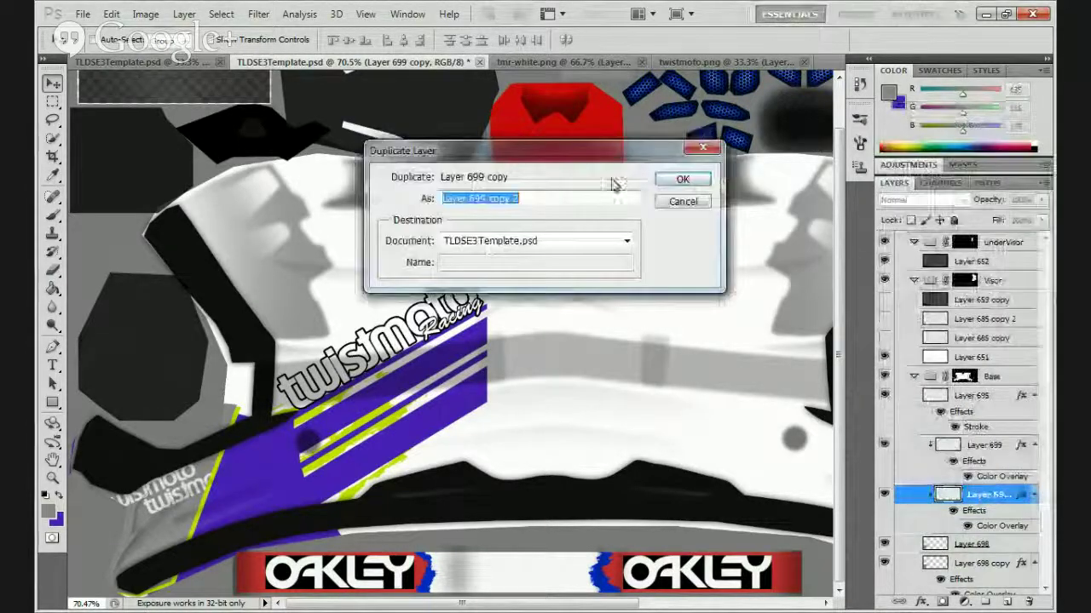
pyautogui.click(663, 180)
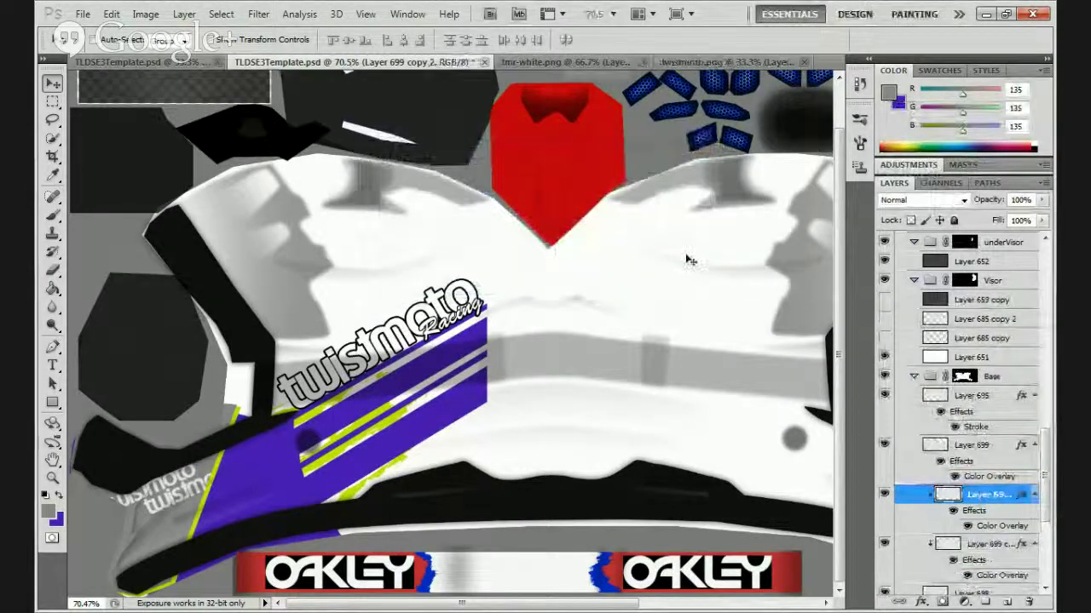
pyautogui.hotkey('ctrl', 'z')
pyautogui.click(991, 448)
pyautogui.rightClick(991, 447)
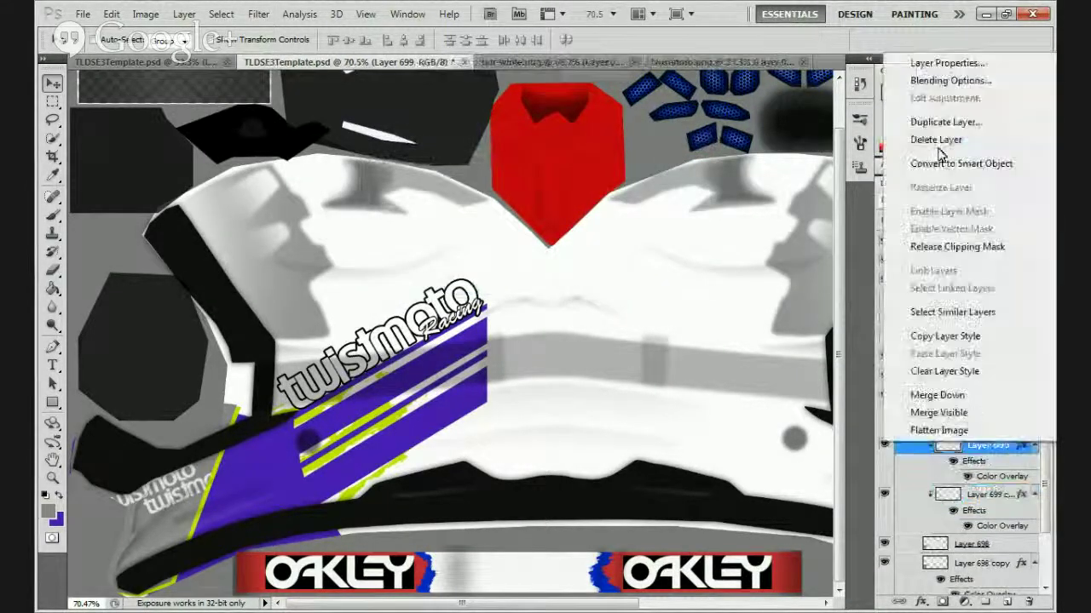
pyautogui.click(933, 120)
# Create Layer 699 copy 2 and copy 3, shifting them down-left and downward, then hide copy 3.
pyautogui.click(692, 182)
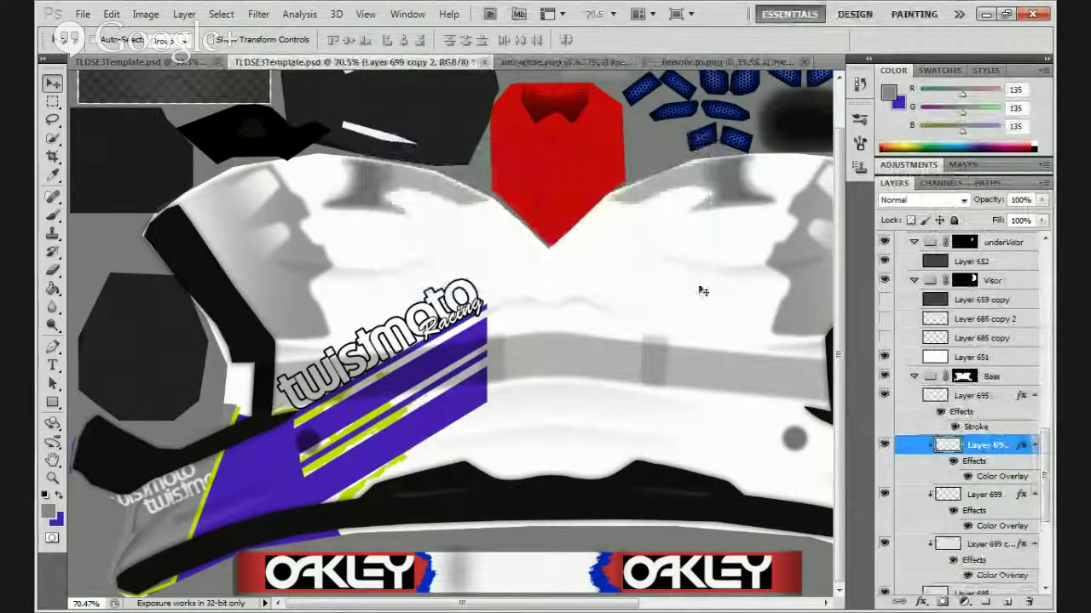
pyautogui.moveTo(190, 333)
pyautogui.mouseDown()
pyautogui.moveTo(146, 350)
pyautogui.moveTo(175, 361)
pyautogui.moveTo(197, 347)
pyautogui.moveTo(150, 365)
pyautogui.mouseUp()
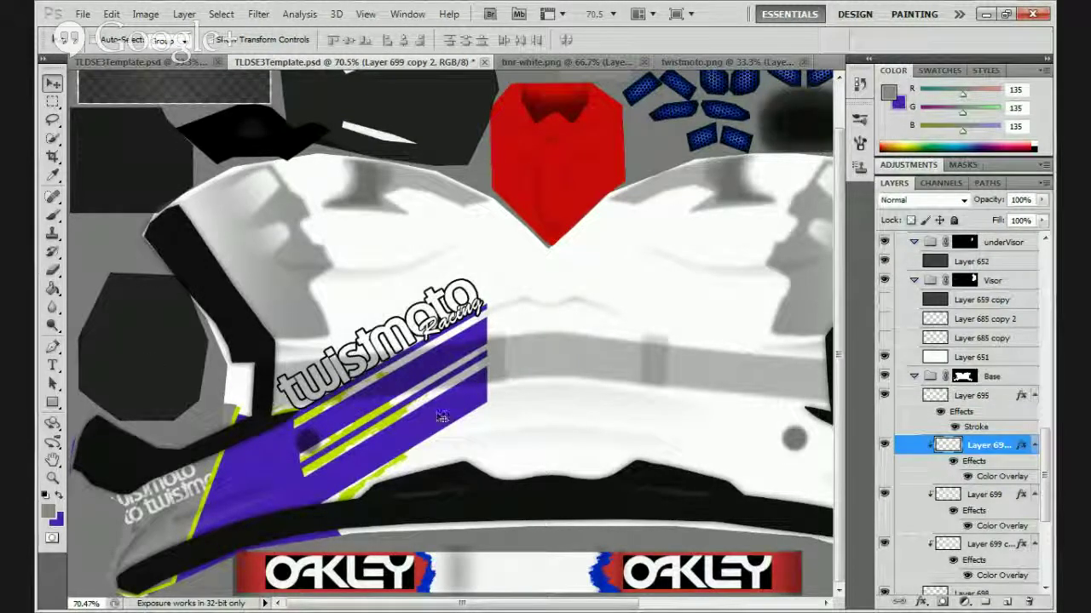
pyautogui.rightClick(971, 449)
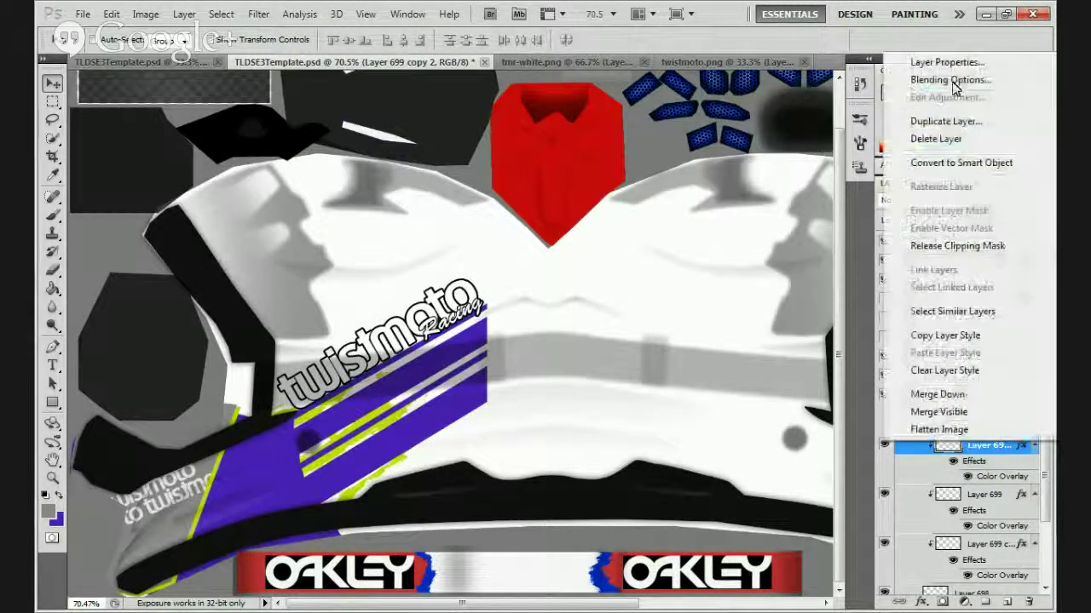
pyautogui.click(963, 125)
pyautogui.click(682, 179)
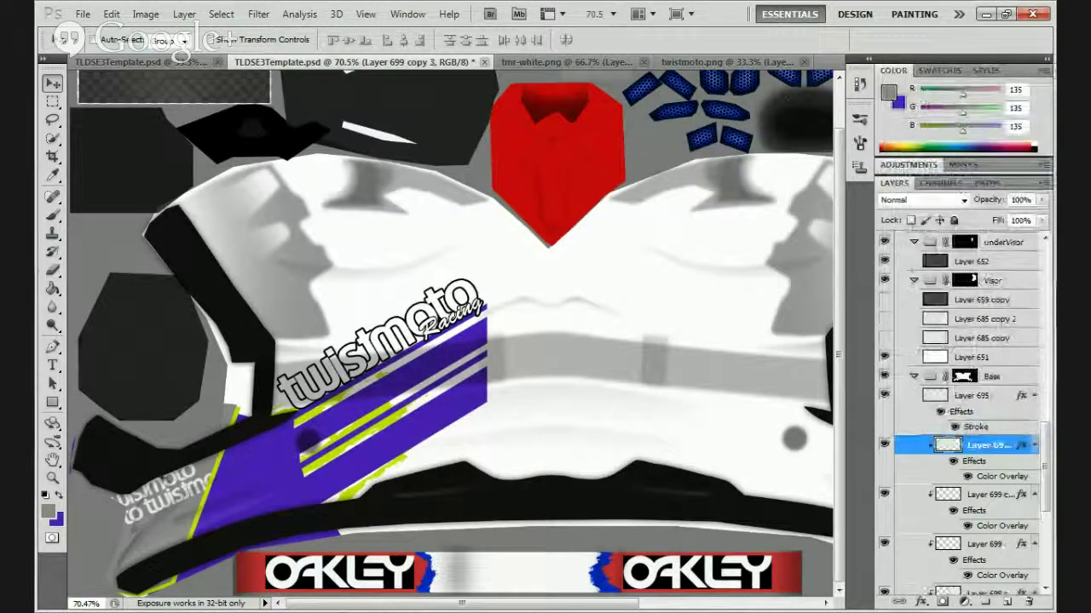
pyautogui.moveTo(241, 446)
pyautogui.mouseDown()
pyautogui.moveTo(245, 460)
pyautogui.moveTo(285, 453)
pyautogui.mouseUp()
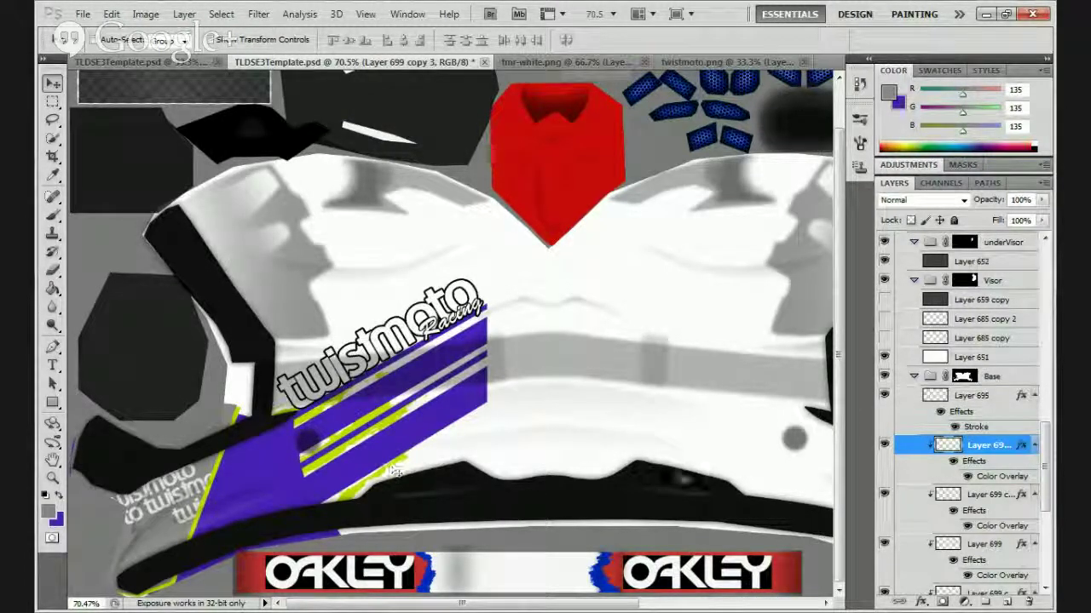
pyautogui.click(884, 447)
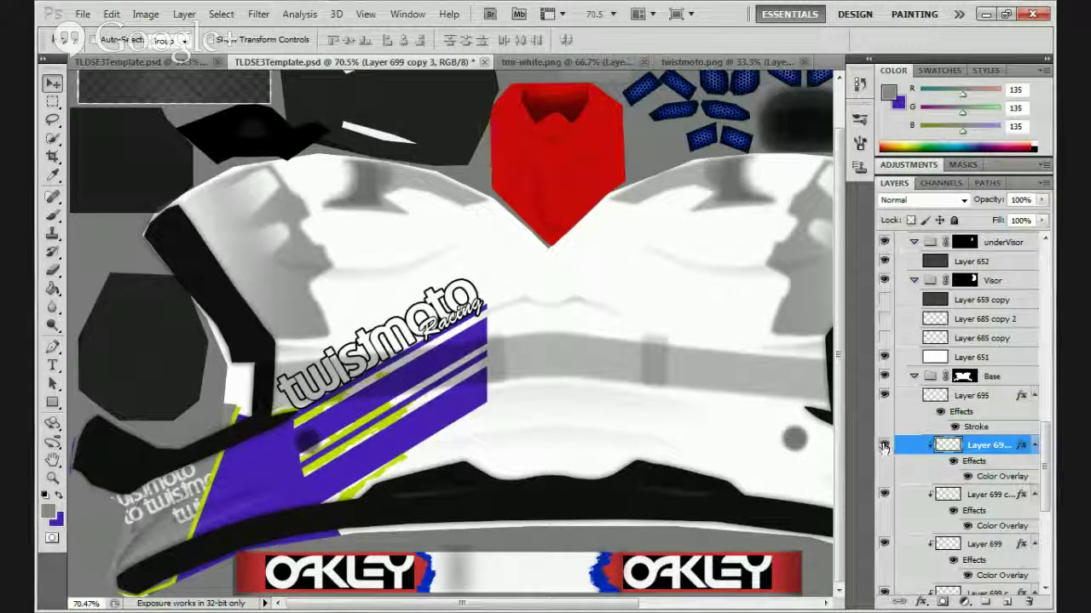
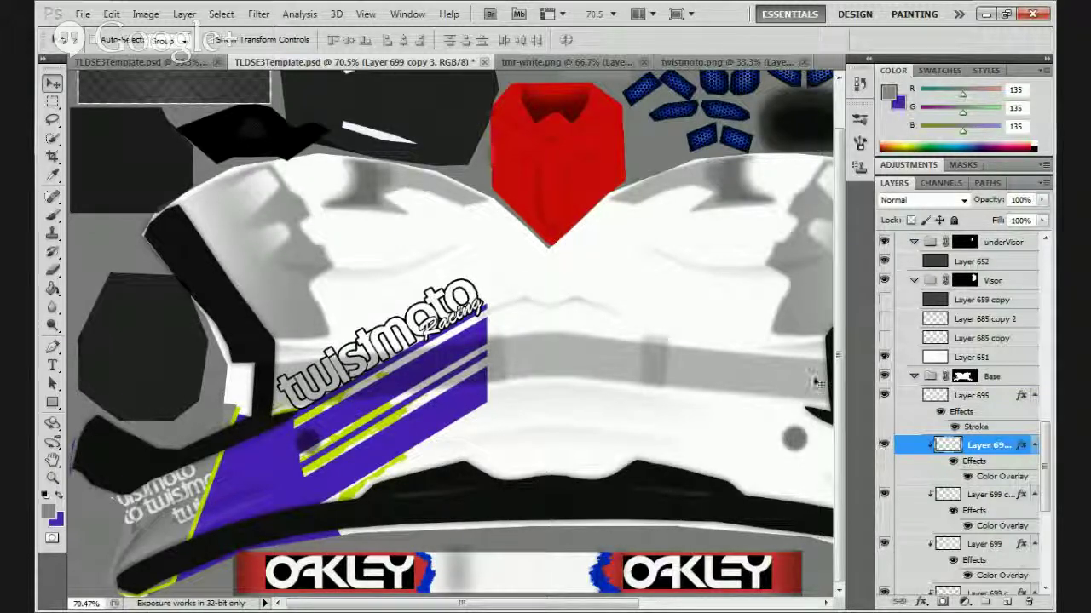
# Reposition the small twistmoto text line, duplicate it, and shift the copy down.
pyautogui.moveTo(210, 401); pyautogui.dragTo(771, 456)
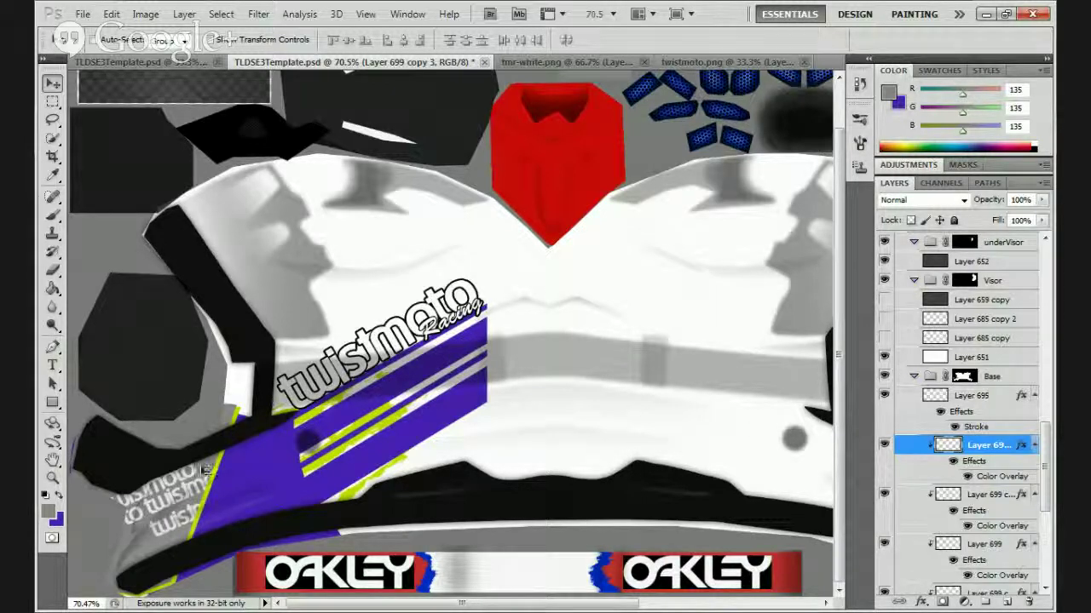
pyautogui.moveTo(392, 383); pyautogui.dragTo(216, 477)
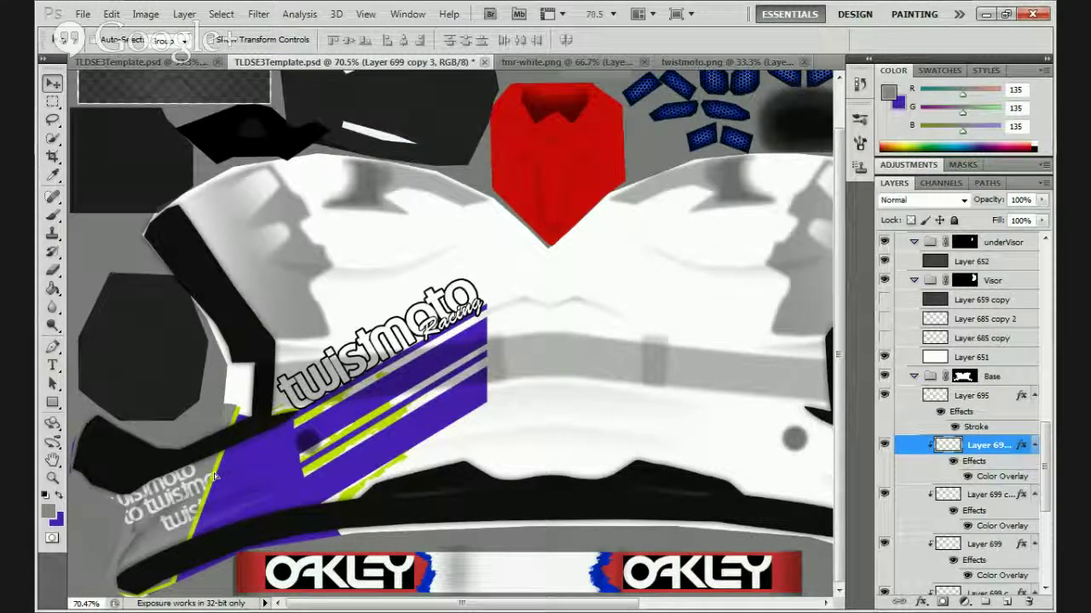
pyautogui.rightClick(990, 458)
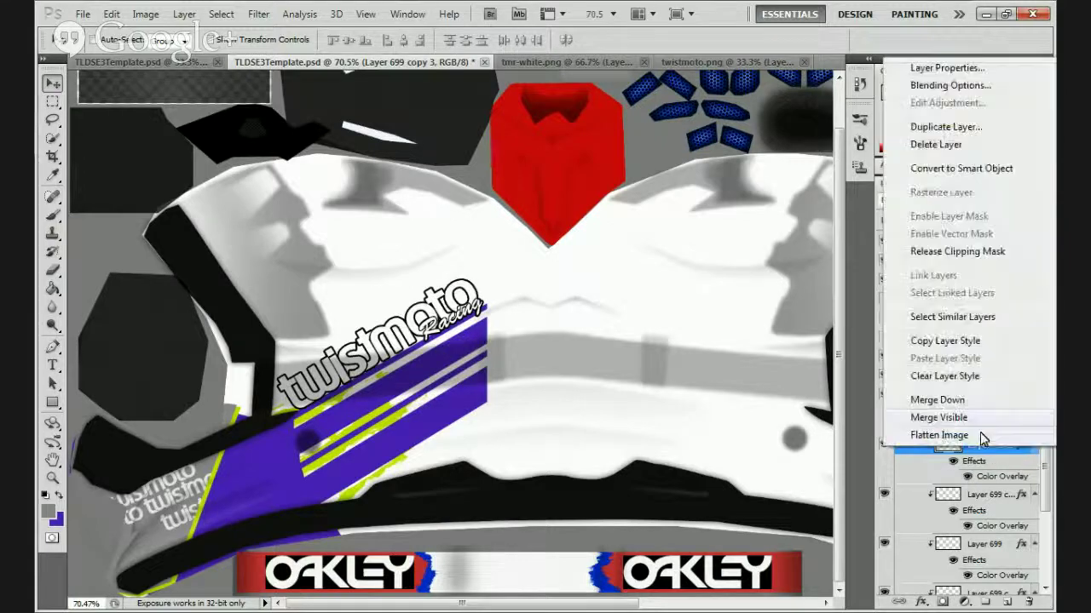
pyautogui.click(873, 126)
pyautogui.press('Return')
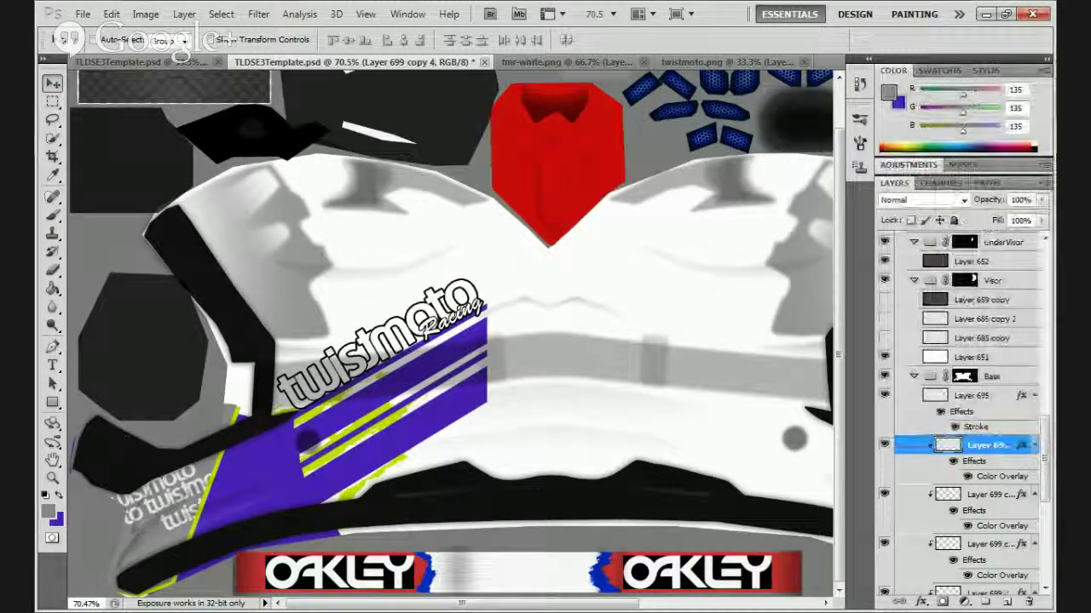
pyautogui.moveTo(124, 487); pyautogui.dragTo(132, 505)
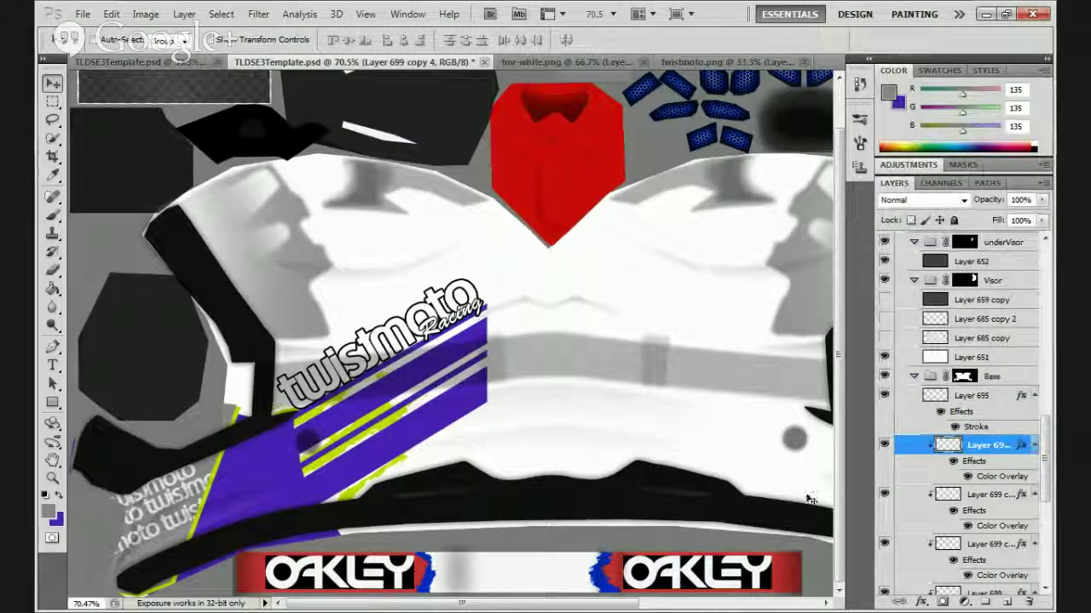
# Duplicate both twistmoto text layers and place the copies below the originals.
pyautogui.keyDown('shift'); pyautogui.click(991, 495); pyautogui.keyUp('shift')
pyautogui.rightClick(991, 495)
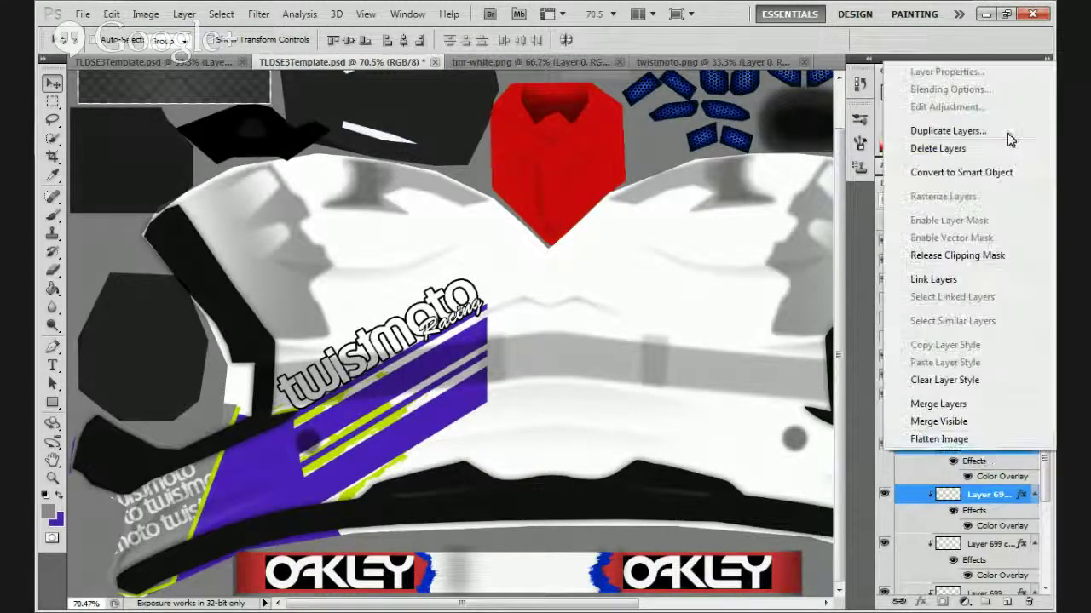
pyautogui.click(1008, 139)
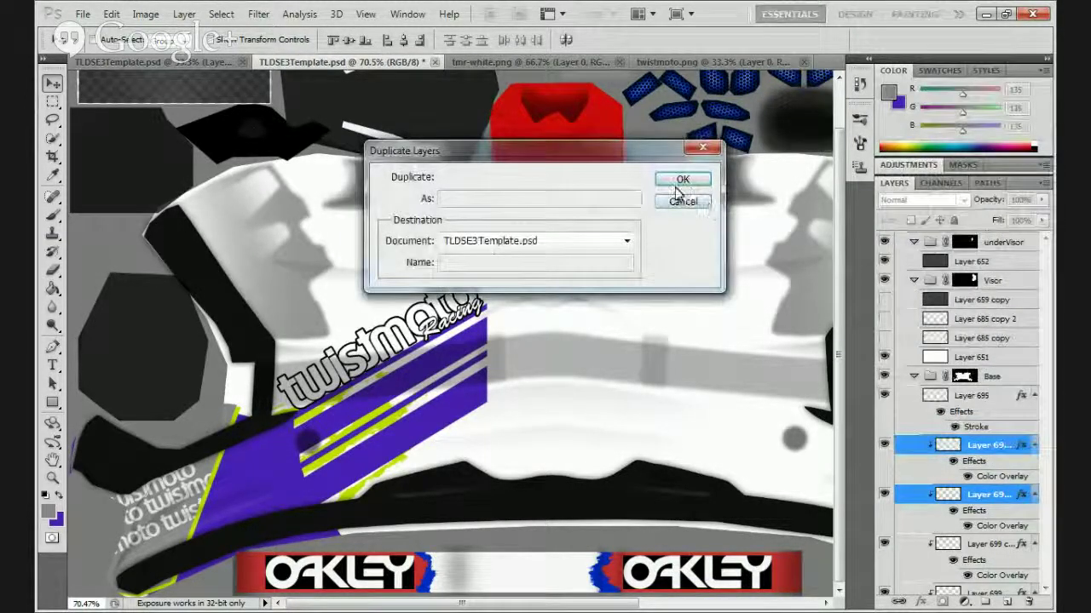
pyautogui.click(682, 179)
pyautogui.moveTo(138, 492); pyautogui.dragTo(103, 528)
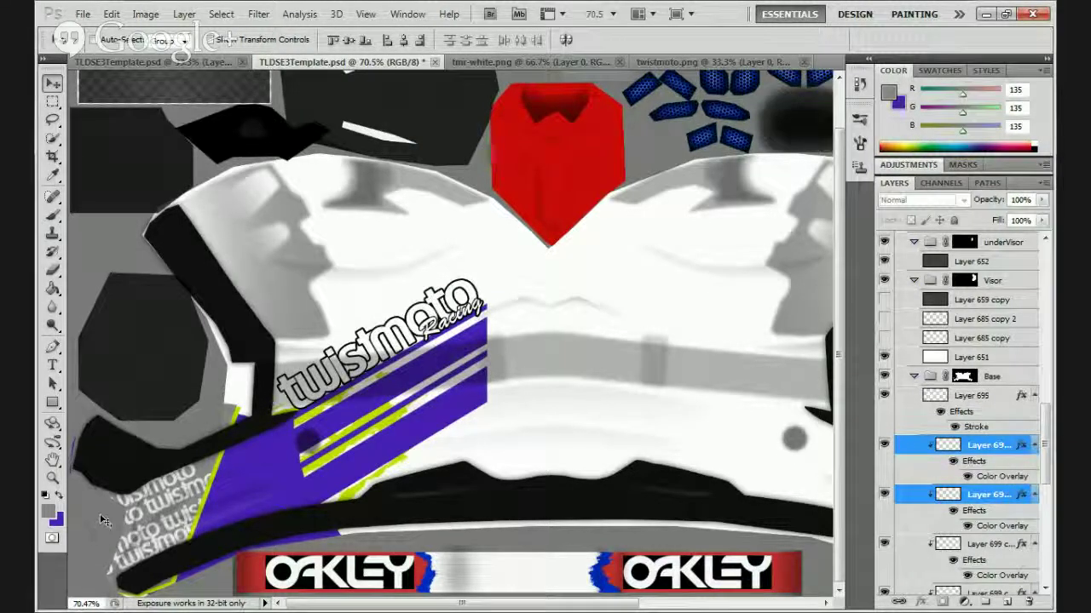
pyautogui.moveTo(103, 527); pyautogui.dragTo(99, 521)
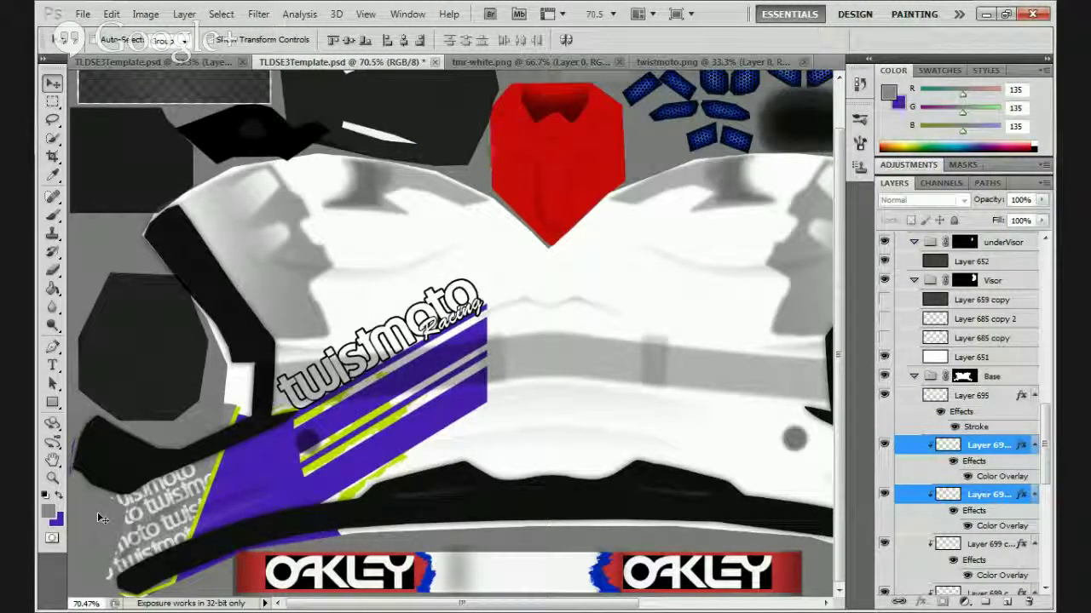
pyautogui.moveTo(98, 519)
pyautogui.mouseDown()
pyautogui.moveTo(122, 553)
pyautogui.moveTo(177, 536)
pyautogui.mouseUp()
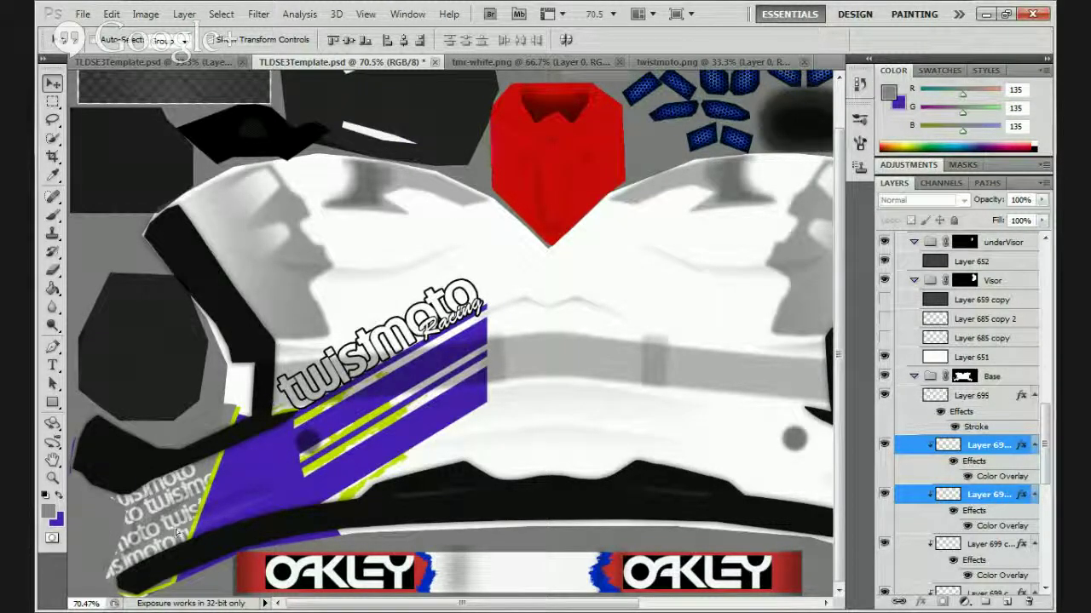
pyautogui.moveTo(178, 537); pyautogui.dragTo(158, 533)
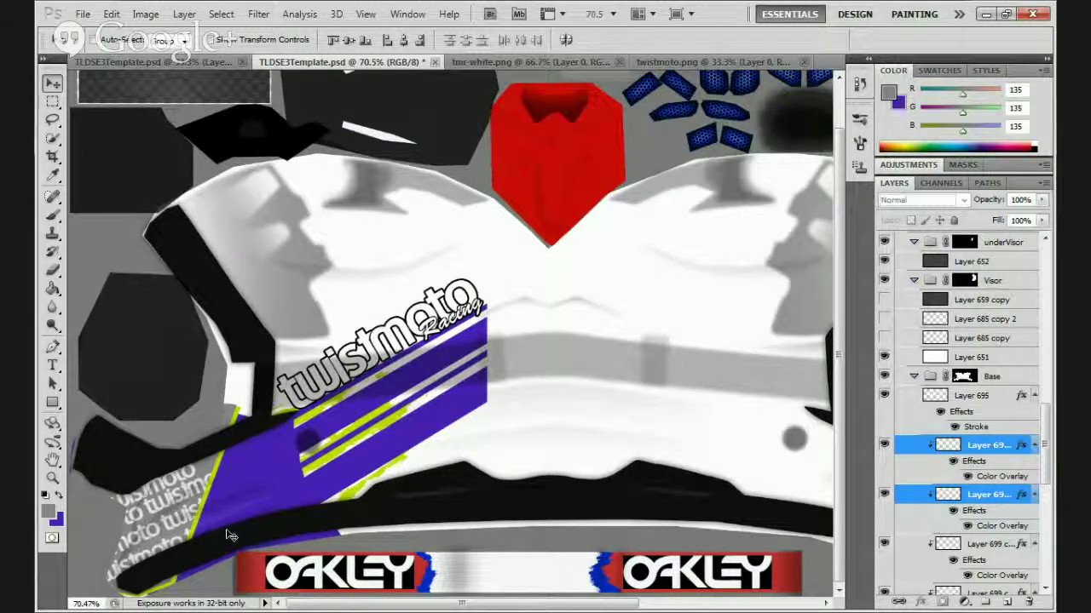
# Duplicate the twistmoto text layer once more, creating Layer 699 copy 7.
pyautogui.rightClick(1002, 453)
pyautogui.click(956, 124)
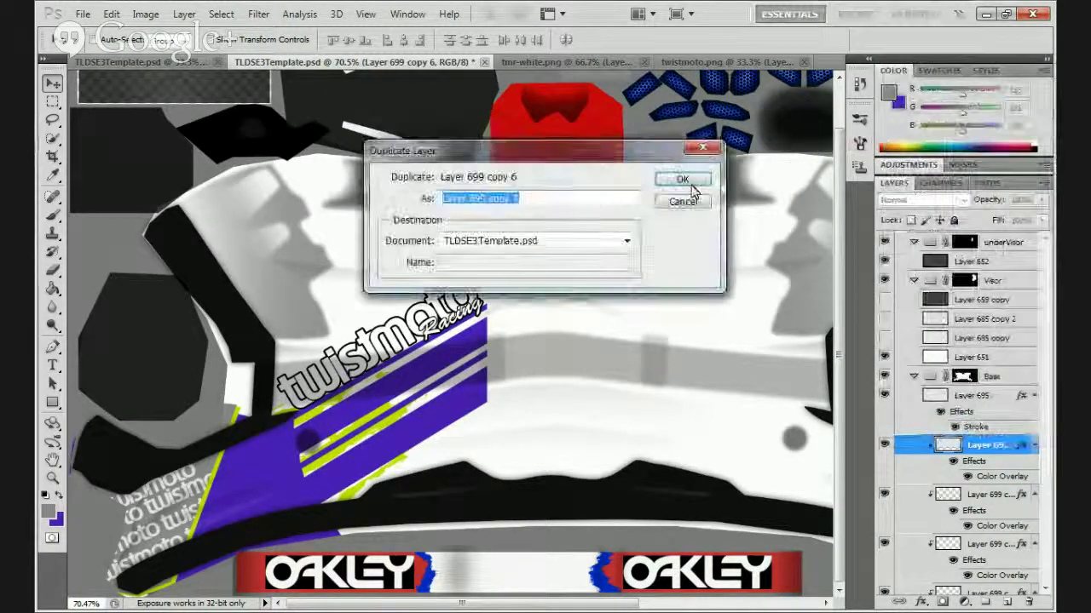
pyautogui.click(690, 182)
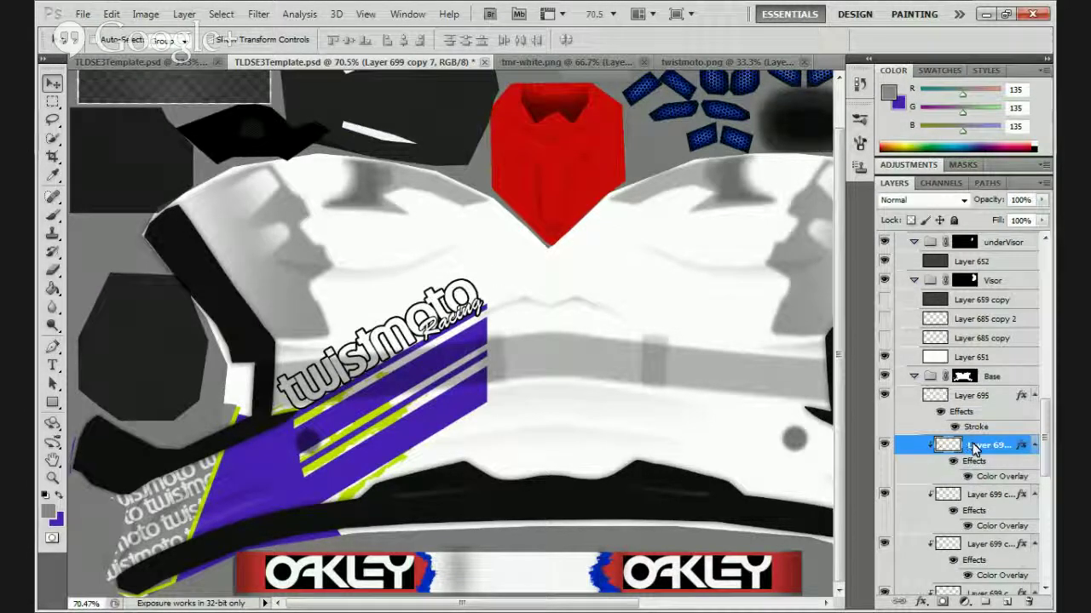
# Set Layer 699 copies 7, 6, 5 and 4 to 30% opacity.
pyautogui.click(1041, 199)
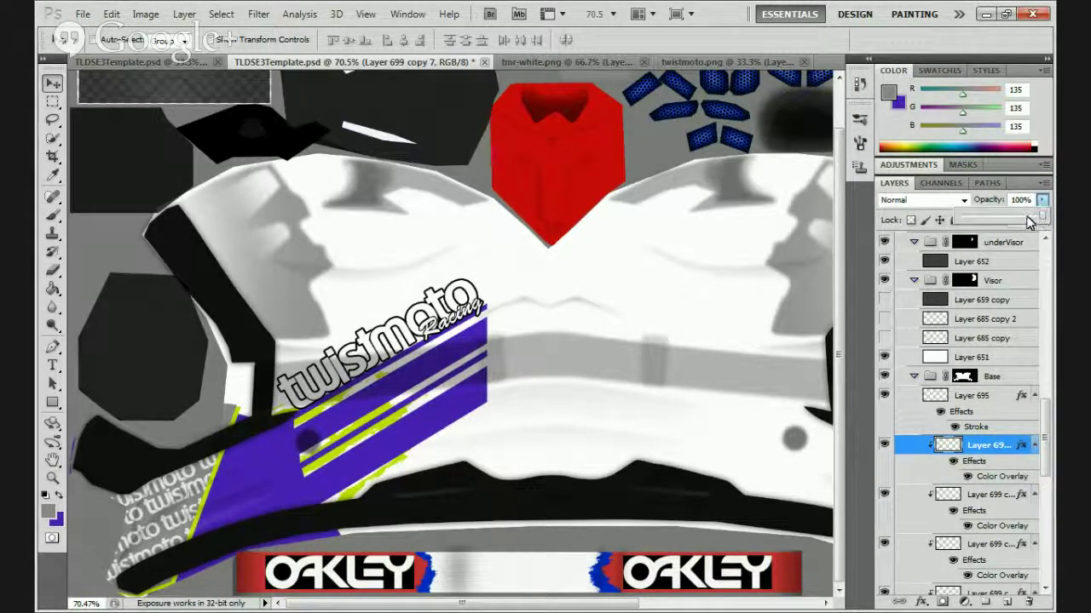
pyautogui.moveTo(1028, 223); pyautogui.dragTo(987, 221)
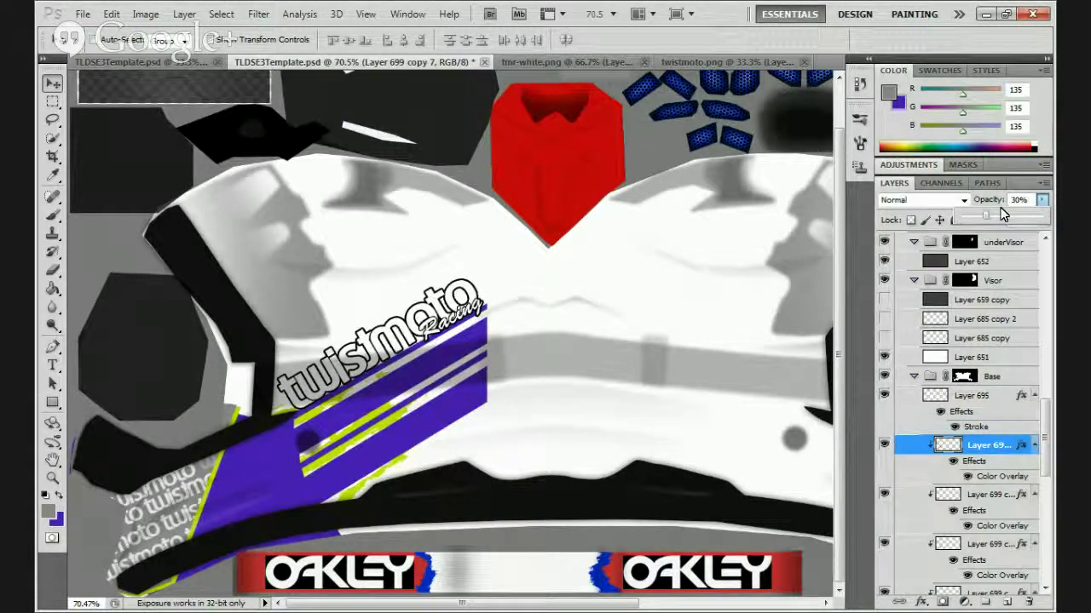
pyautogui.click(1041, 199)
pyautogui.hotkey('alt', '[')
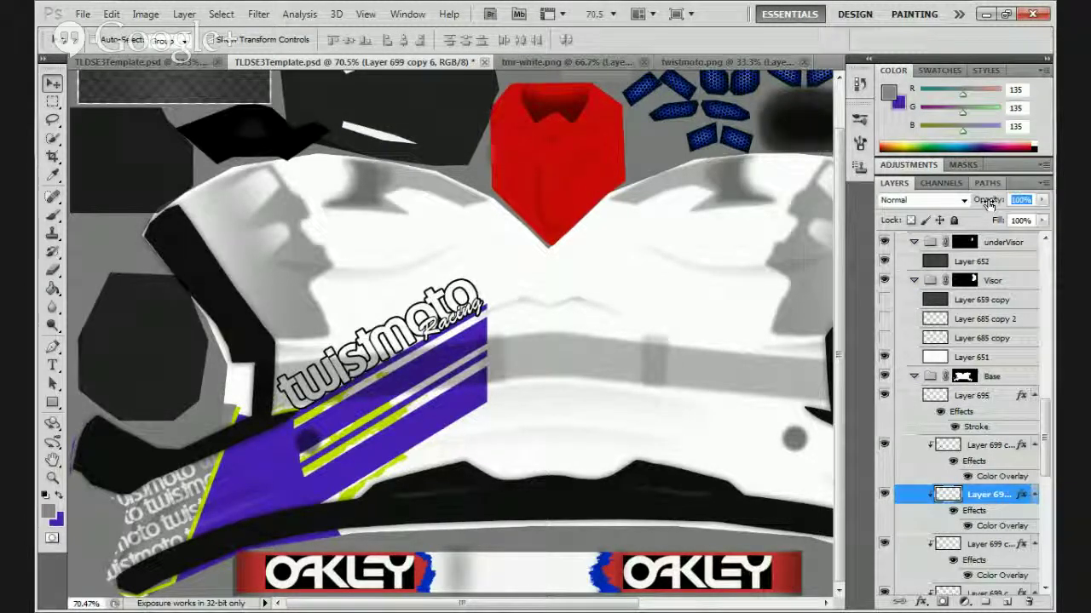
pyautogui.write('30')
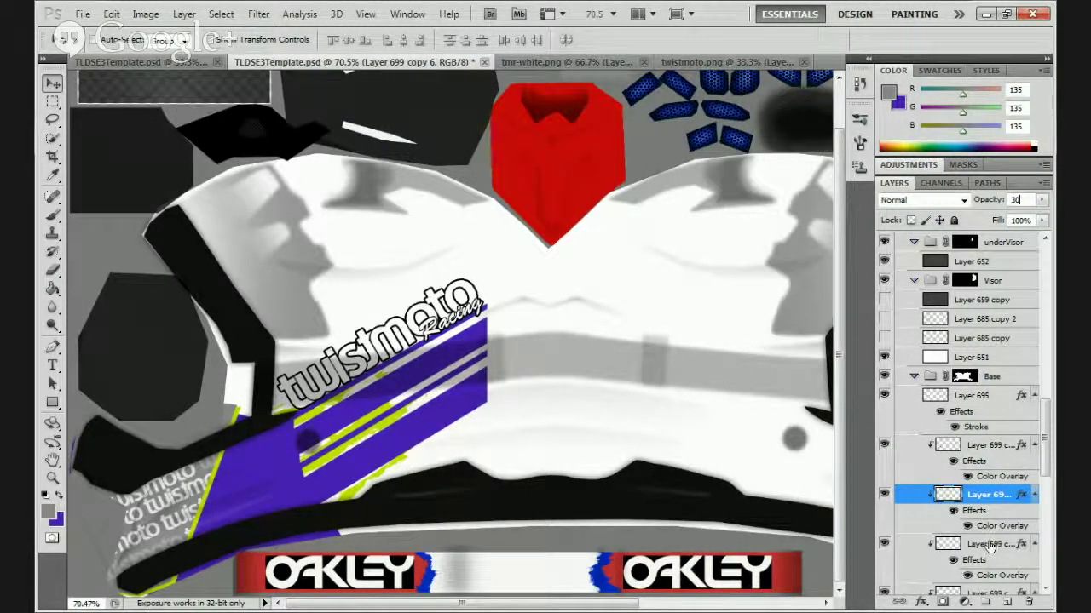
pyautogui.click(989, 546)
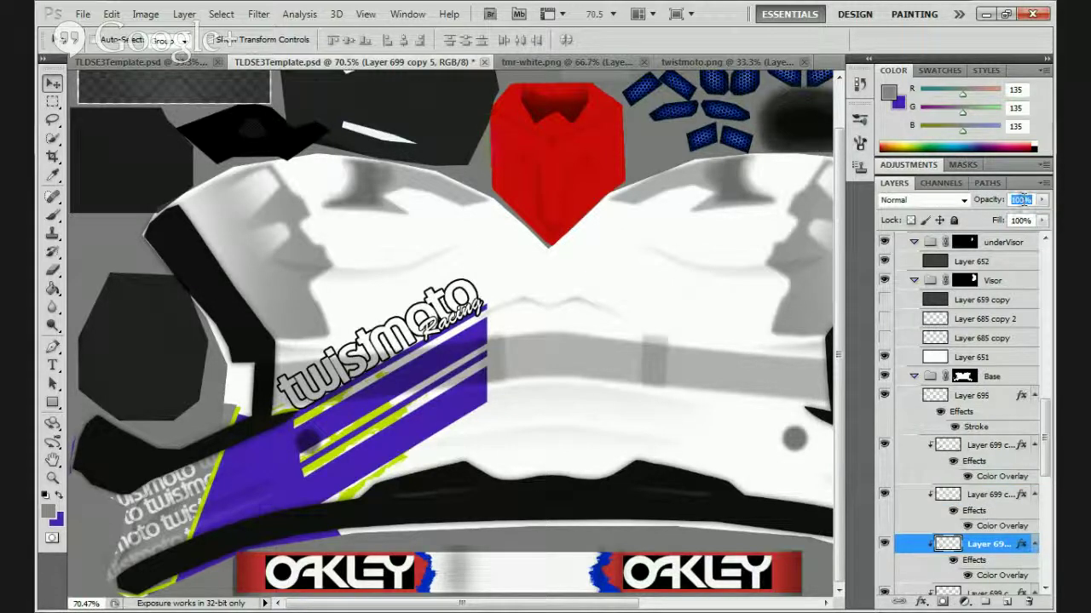
pyautogui.write('30')
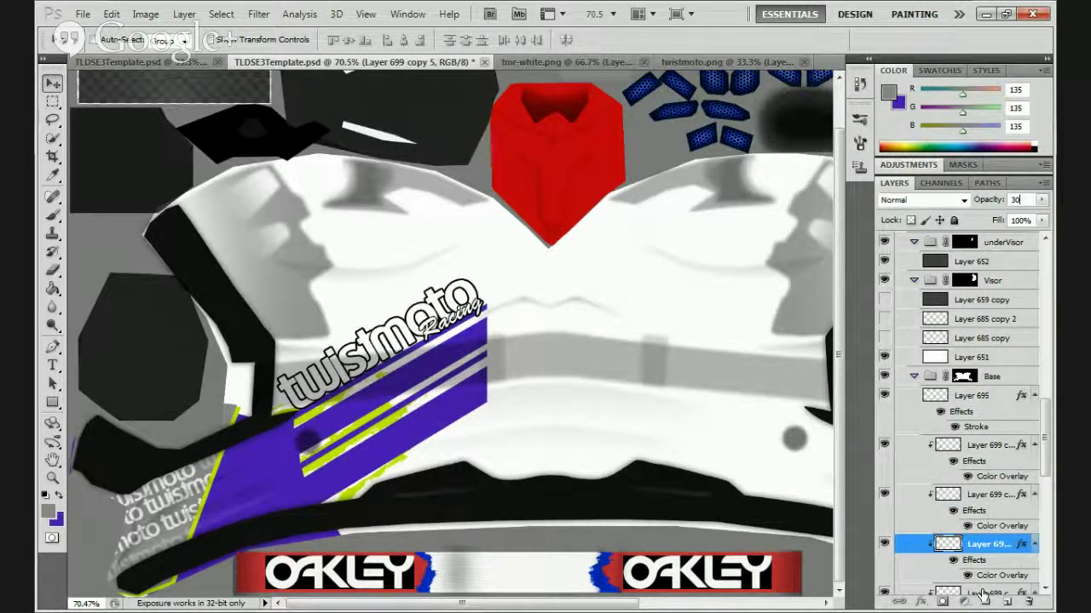
pyautogui.click(980, 591)
pyautogui.click(1019, 200)
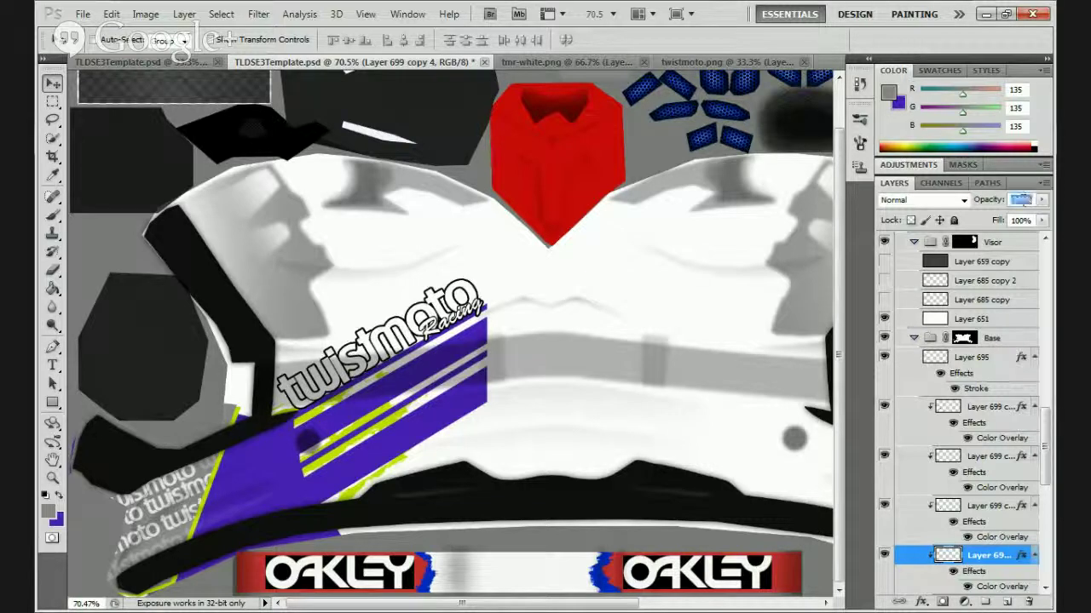
pyautogui.write('30')
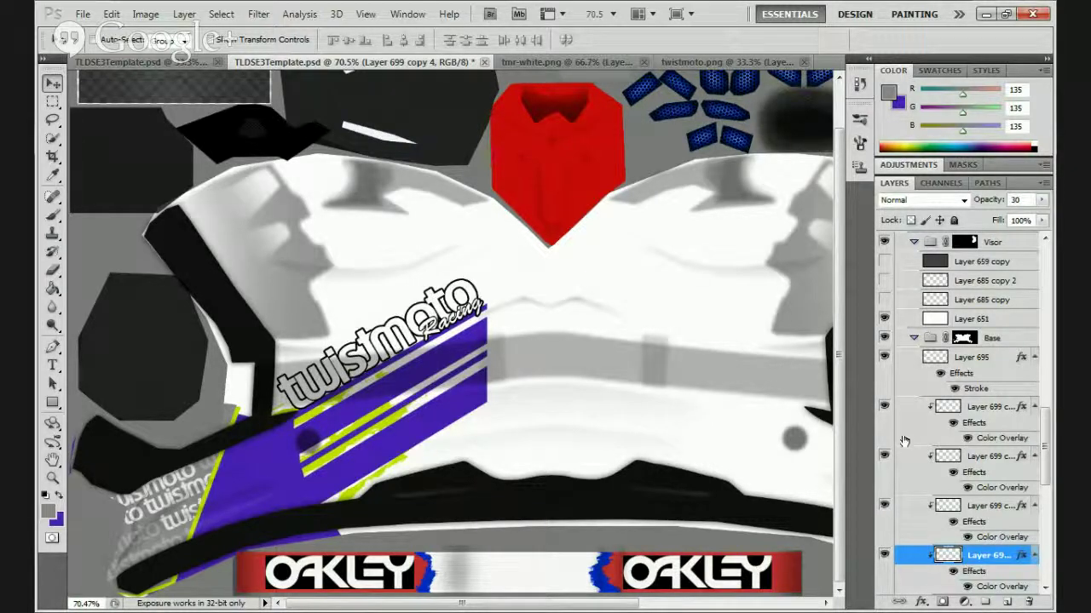
# Set Layer 699 copies 3 and 2, the original, and Layer 699 copy to 30% opacity.
pyautogui.scroll(-2, 904, 441)
pyautogui.click(980, 531)
pyautogui.click(1020, 200)
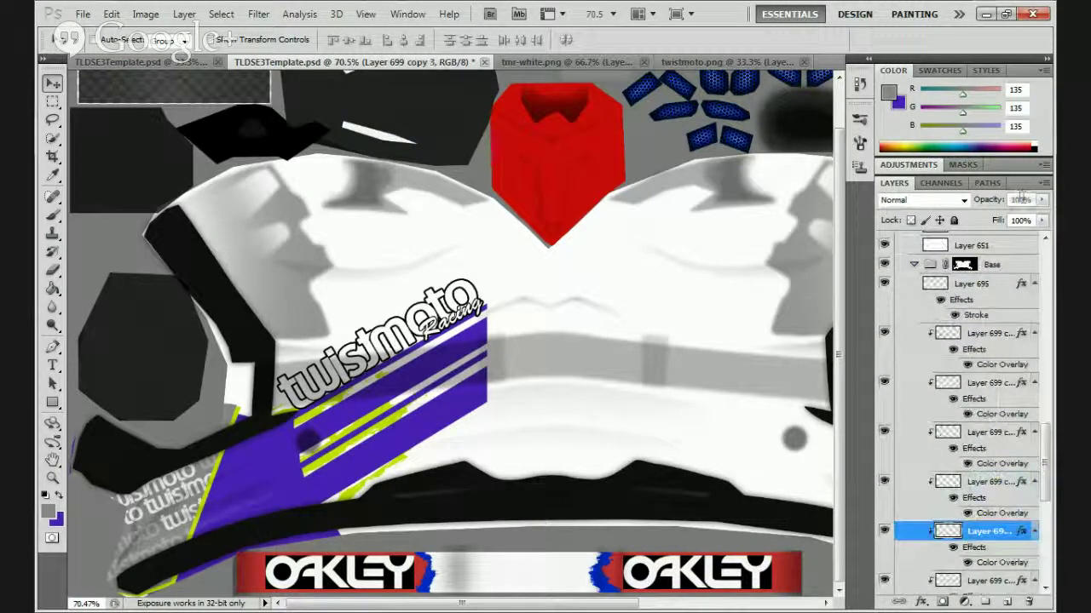
pyautogui.write('30')
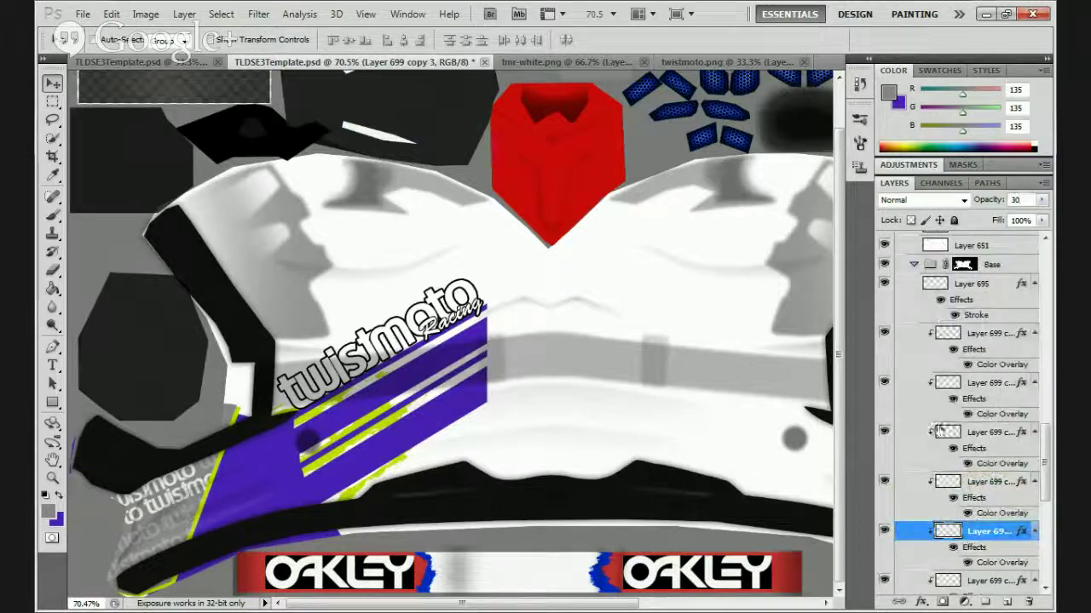
pyautogui.scroll(-1, 940, 434)
pyautogui.hotkey('alt', '[')
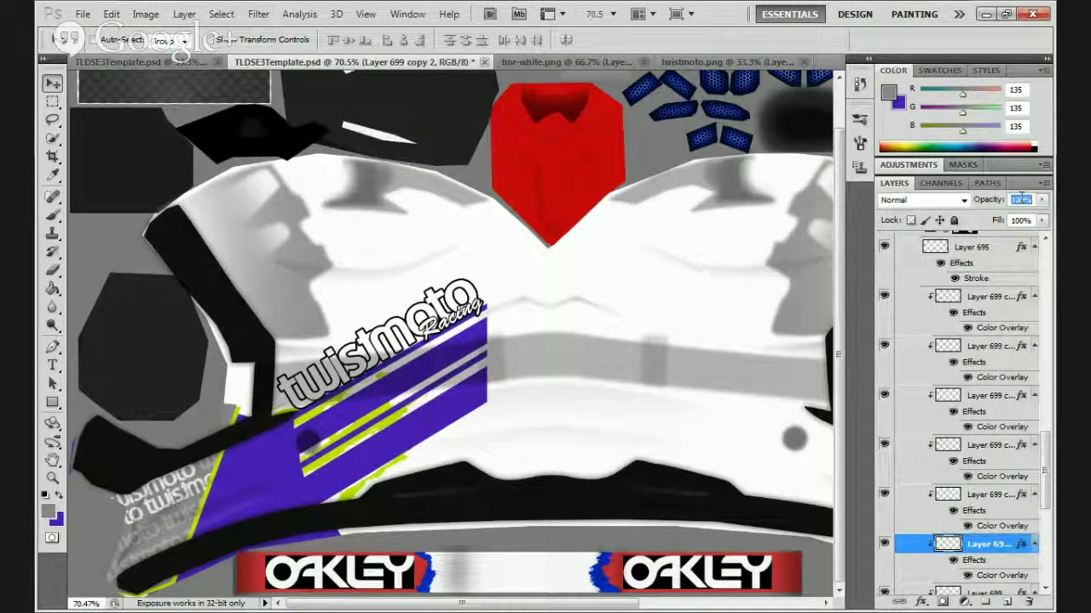
pyautogui.write('30')
pyautogui.scroll(-1, 980, 546)
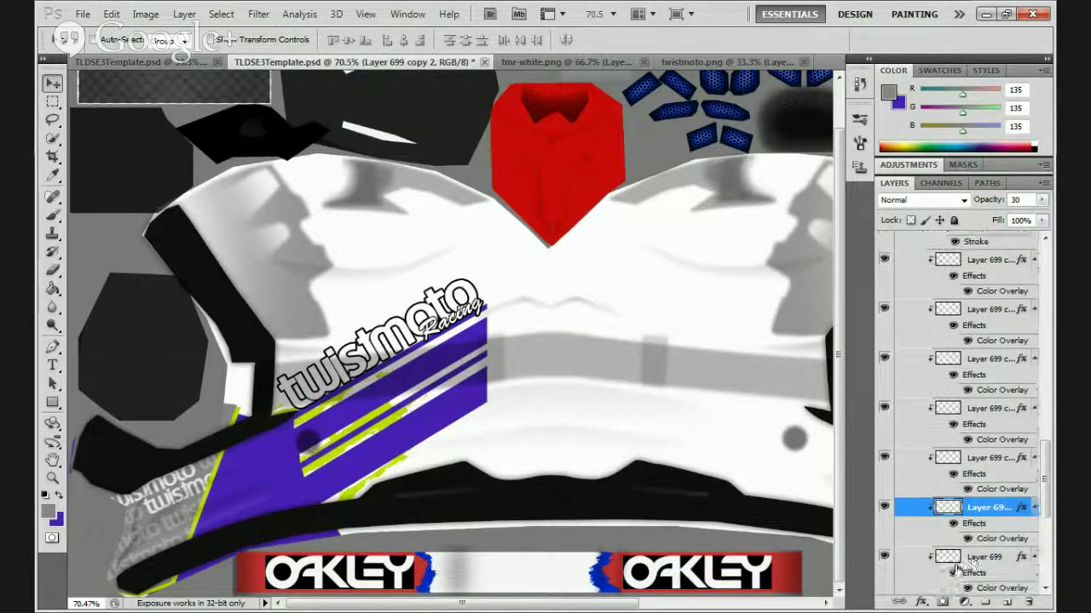
pyautogui.click(977, 558)
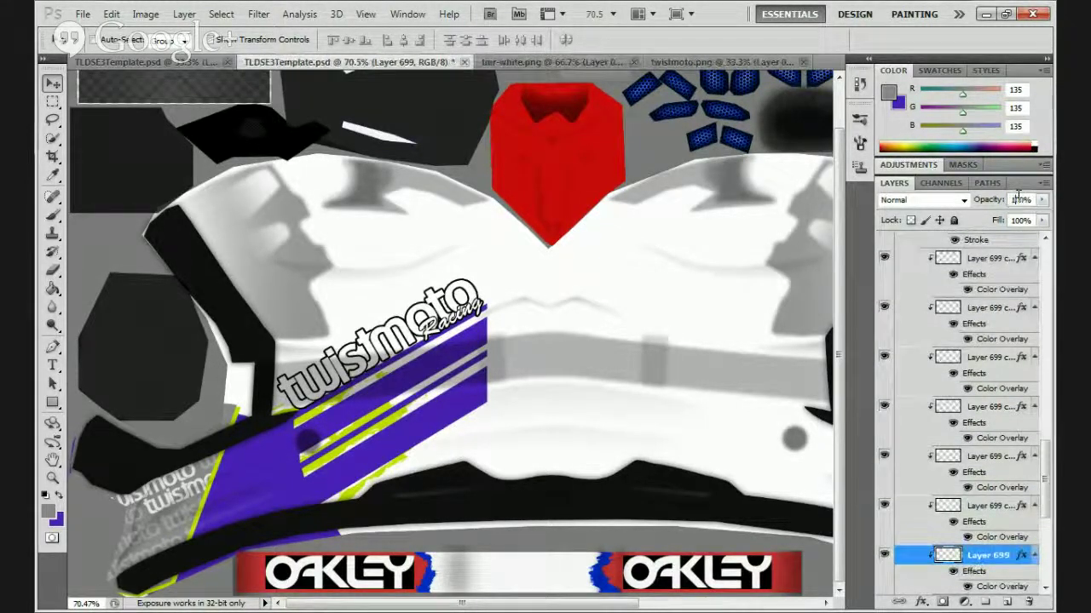
pyautogui.write('30')
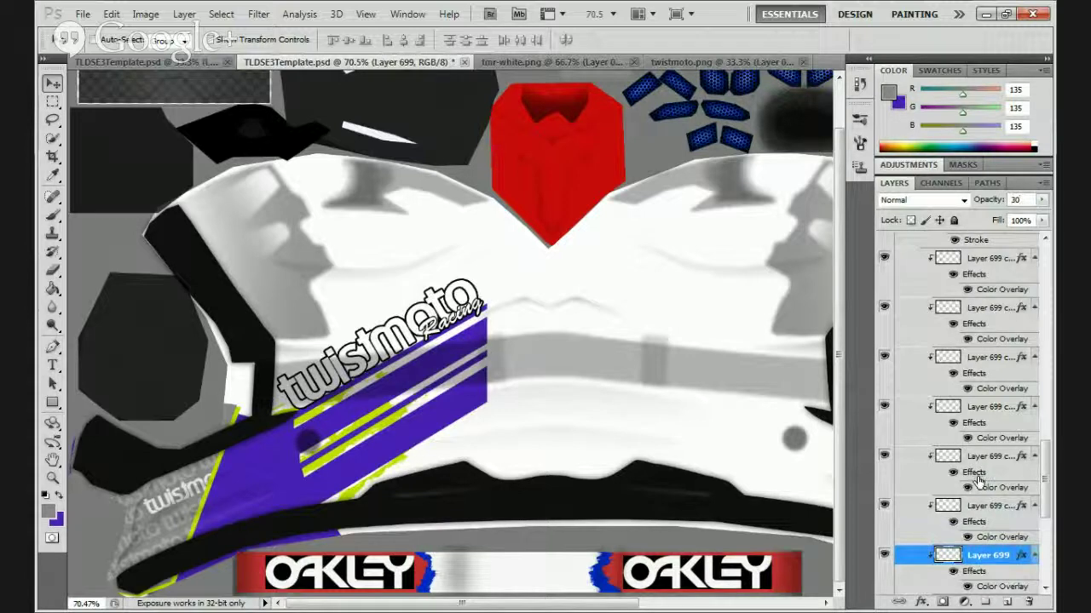
pyautogui.click(987, 550)
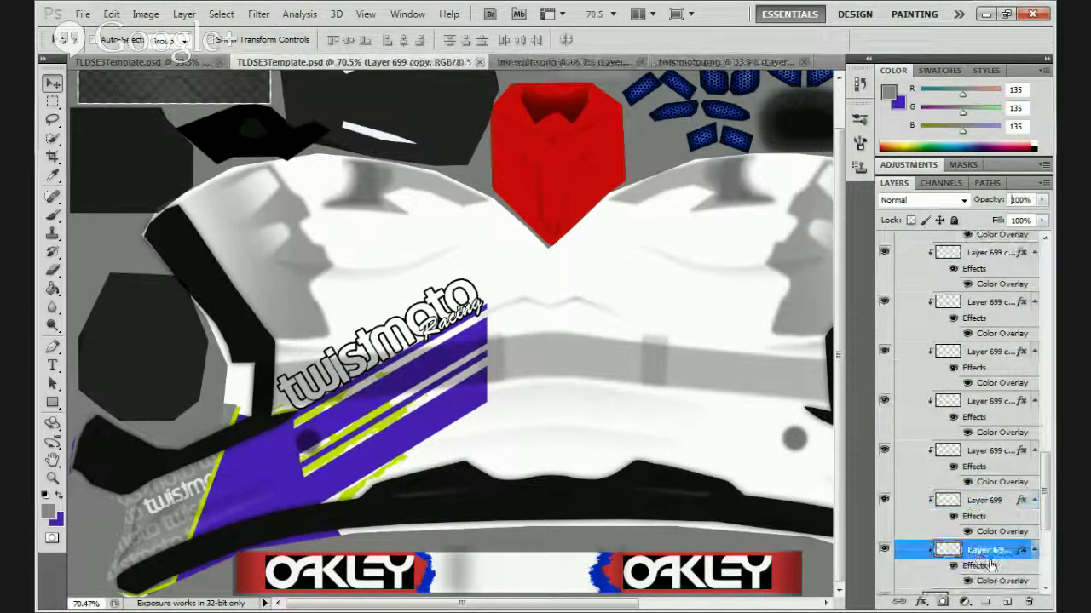
pyautogui.click(1019, 199)
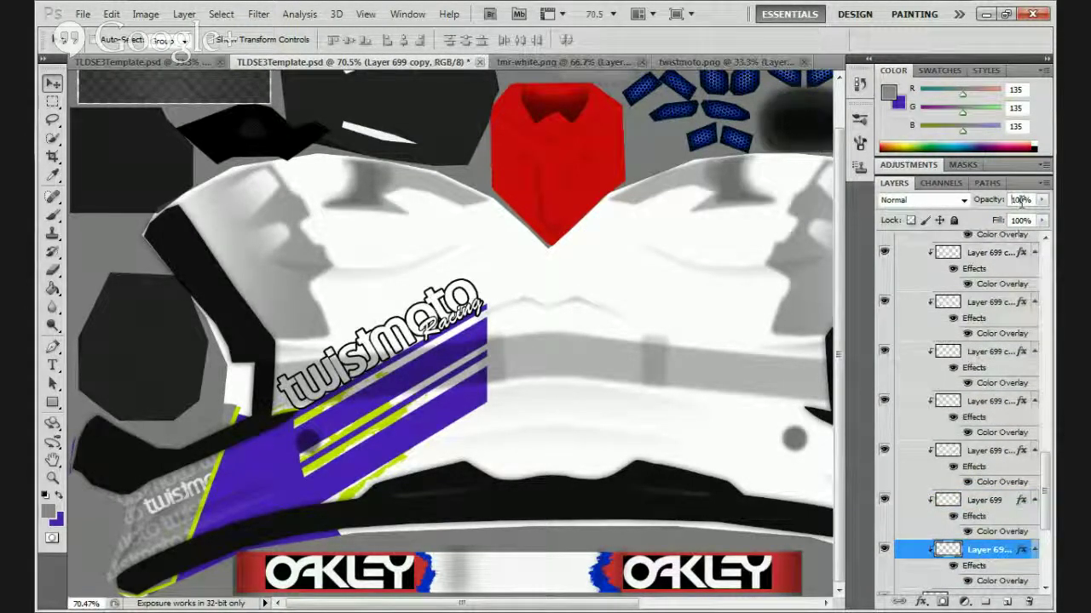
pyautogui.write('30')
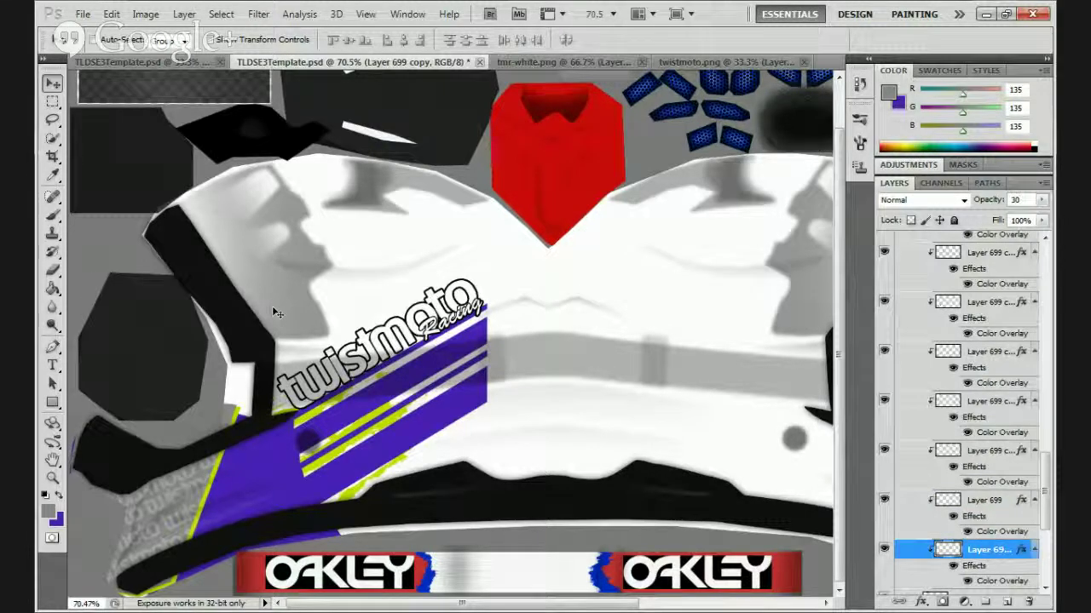
# Add clipped Layer 700 beneath Layer 695, with purple and the 28 px textured brush.
pyautogui.click(52, 218)
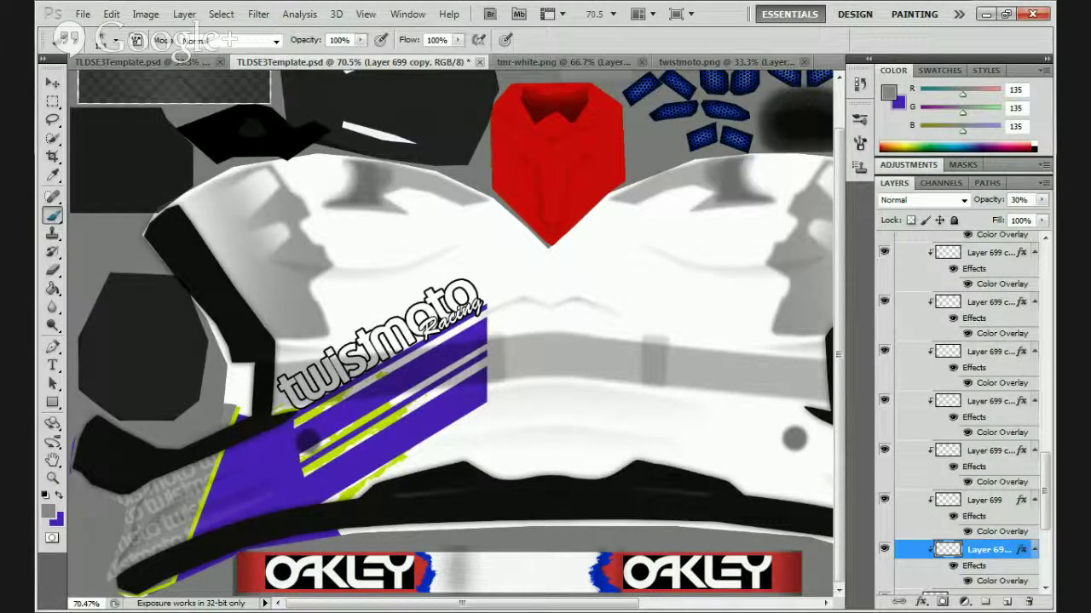
pyautogui.click(1007, 604)
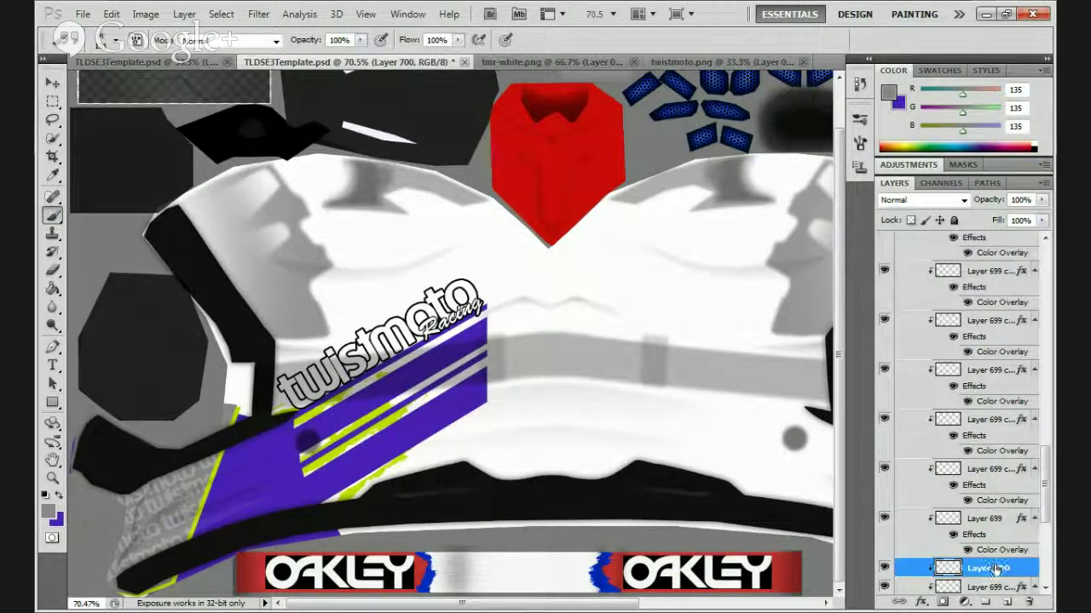
pyautogui.moveTo(995, 569); pyautogui.dragTo(1022, 326)
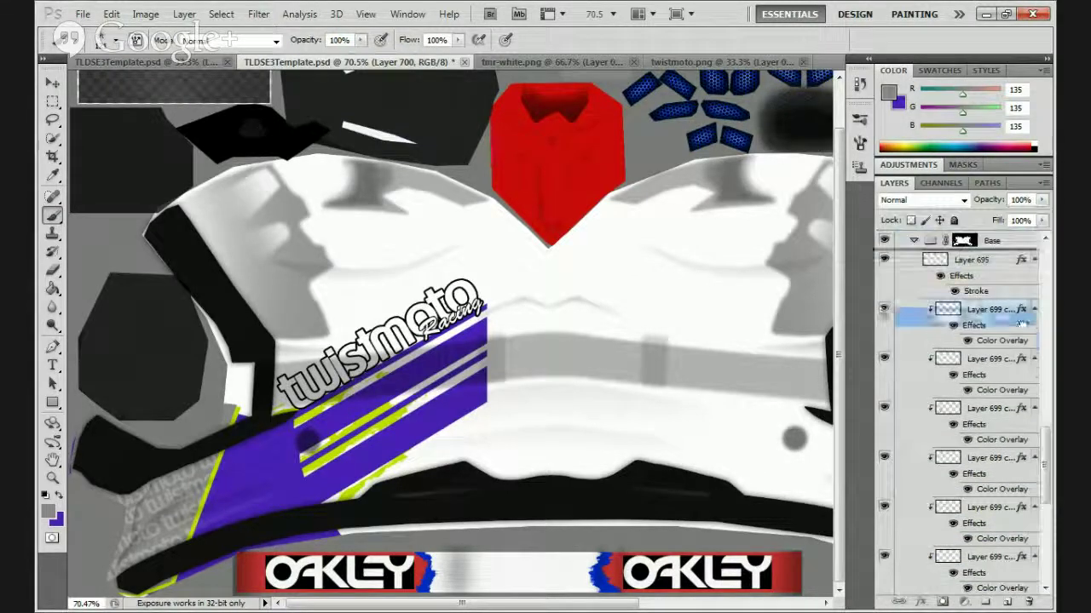
pyautogui.moveTo(1023, 325); pyautogui.dragTo(988, 307)
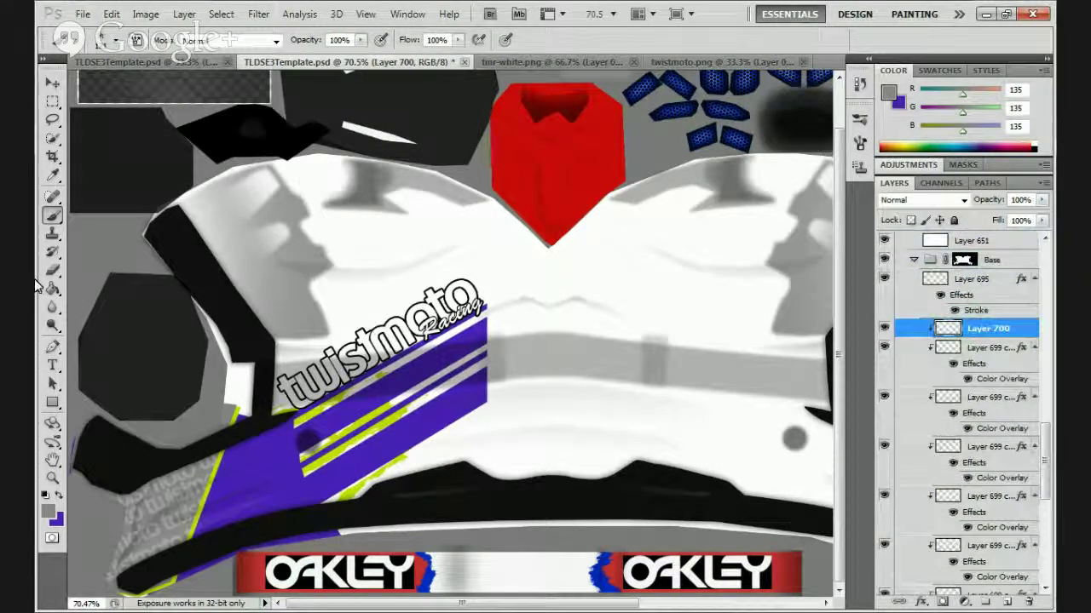
pyautogui.click(58, 495)
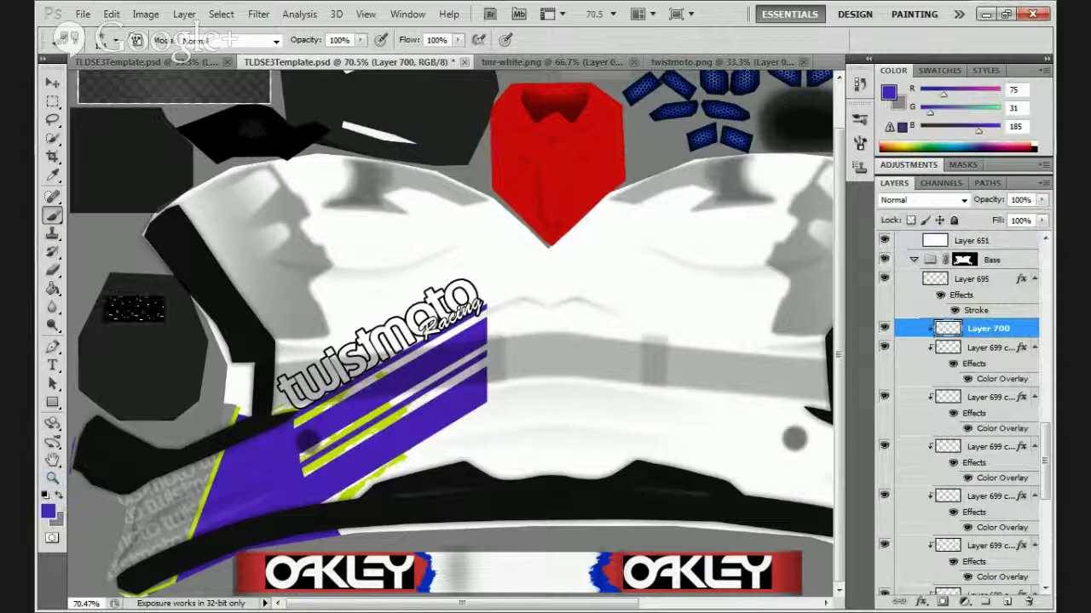
pyautogui.click(103, 40)
pyautogui.click(170, 175)
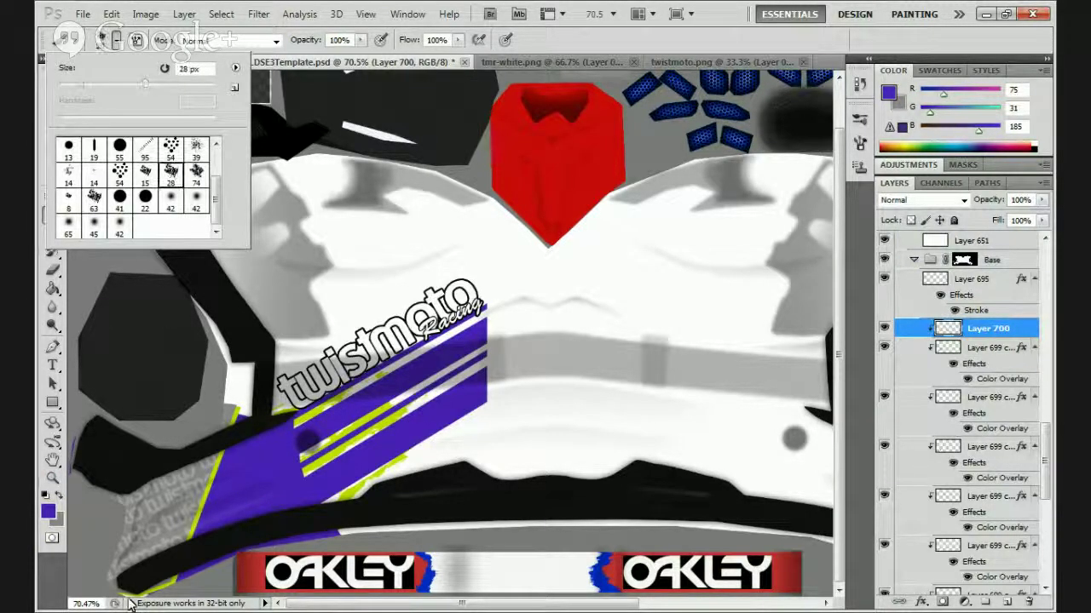
pyautogui.click(126, 501)
# Paint a purple stroke on the lower-left sleeve, erase parts, and set Layer 700 to 54% opacity.
pyautogui.click(137, 510)
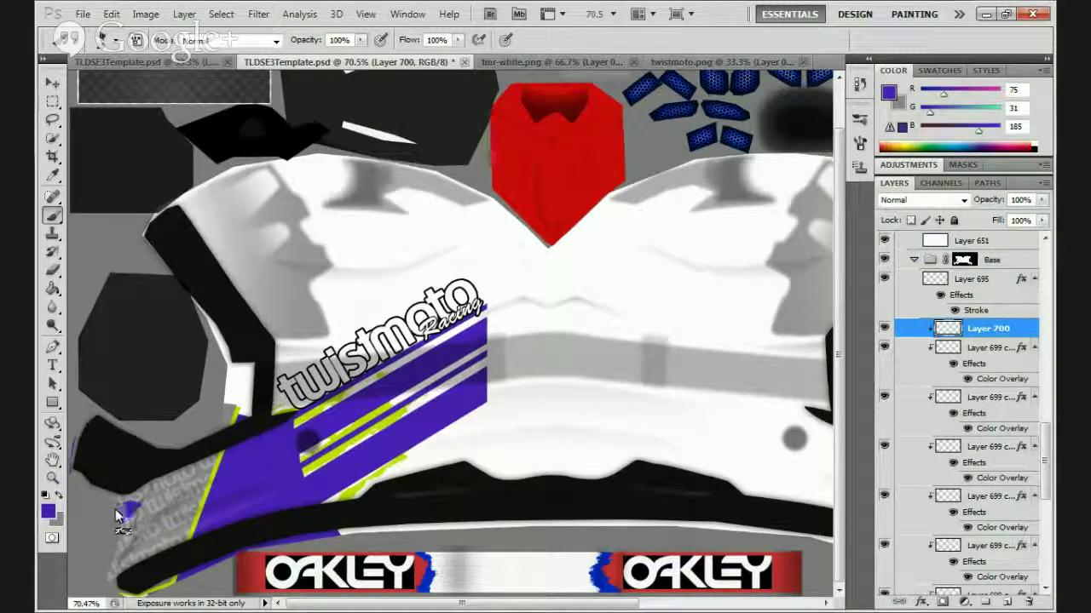
pyautogui.moveTo(128, 515)
pyautogui.mouseDown()
pyautogui.moveTo(154, 501)
pyautogui.moveTo(119, 539)
pyautogui.mouseUp()
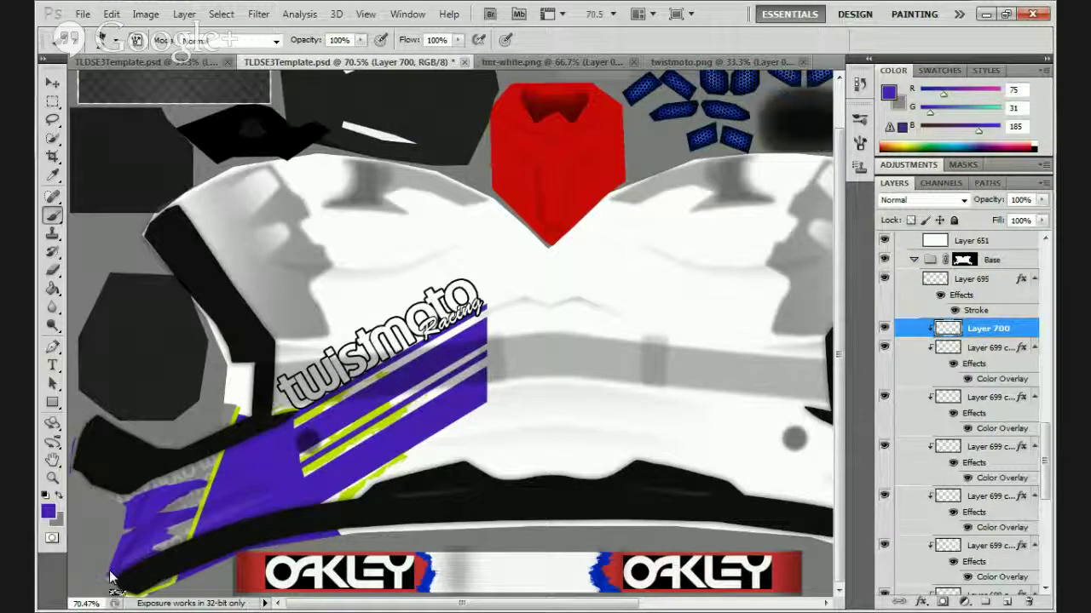
pyautogui.click(52, 270)
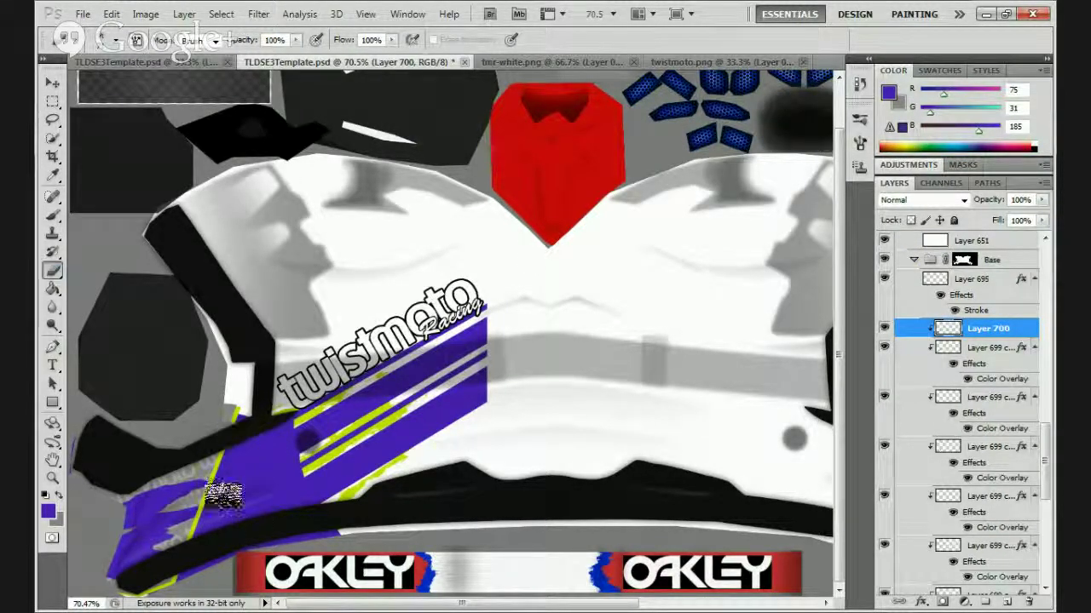
pyautogui.moveTo(223, 494)
pyautogui.mouseDown()
pyautogui.moveTo(207, 450)
pyautogui.moveTo(122, 479)
pyautogui.moveTo(151, 511)
pyautogui.moveTo(220, 521)
pyautogui.mouseUp()
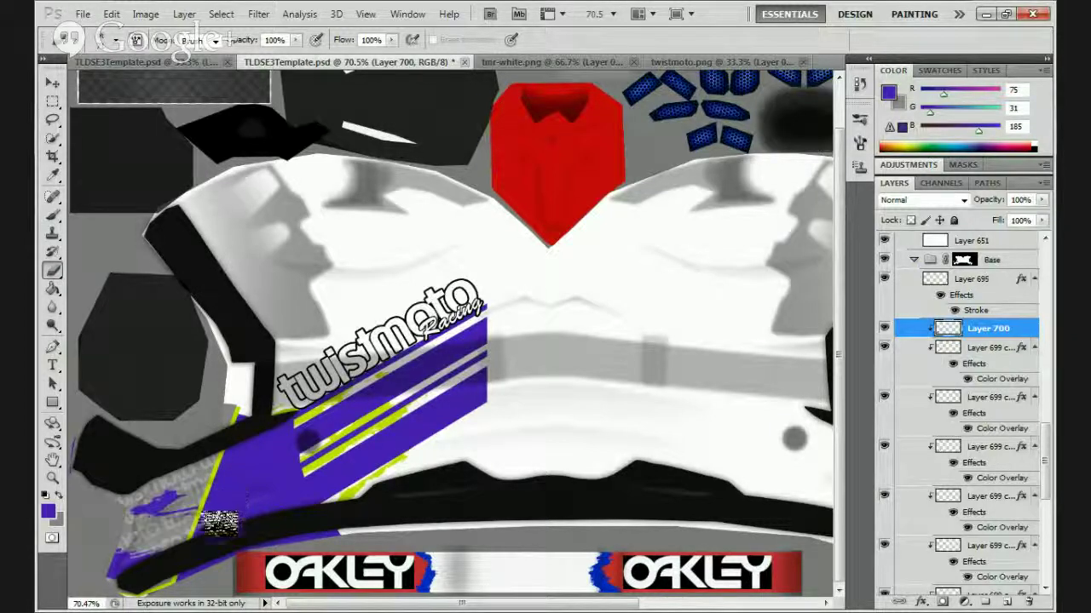
pyautogui.hotkey('ctrl', 'z')
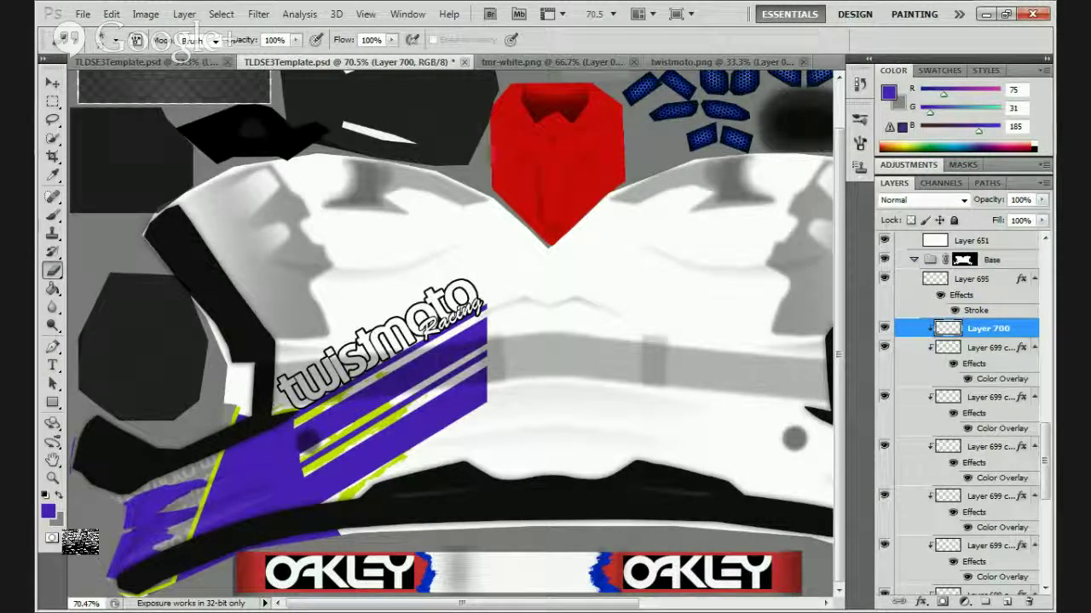
pyautogui.moveTo(80, 541)
pyautogui.mouseDown()
pyautogui.moveTo(182, 504)
pyautogui.moveTo(231, 462)
pyautogui.moveTo(73, 511)
pyautogui.moveTo(77, 554)
pyautogui.mouseUp()
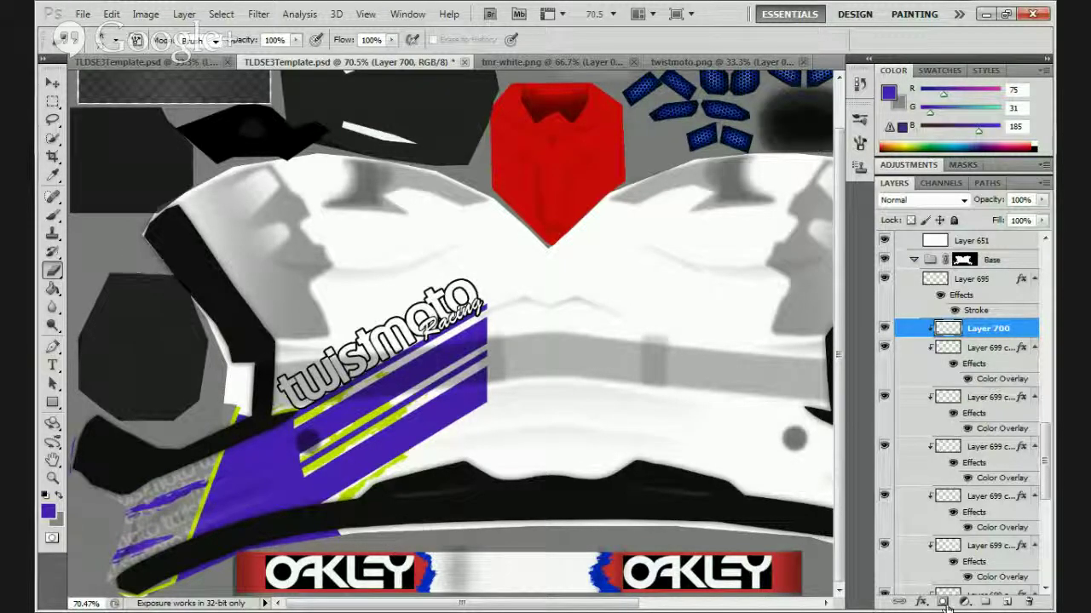
pyautogui.click(1042, 201)
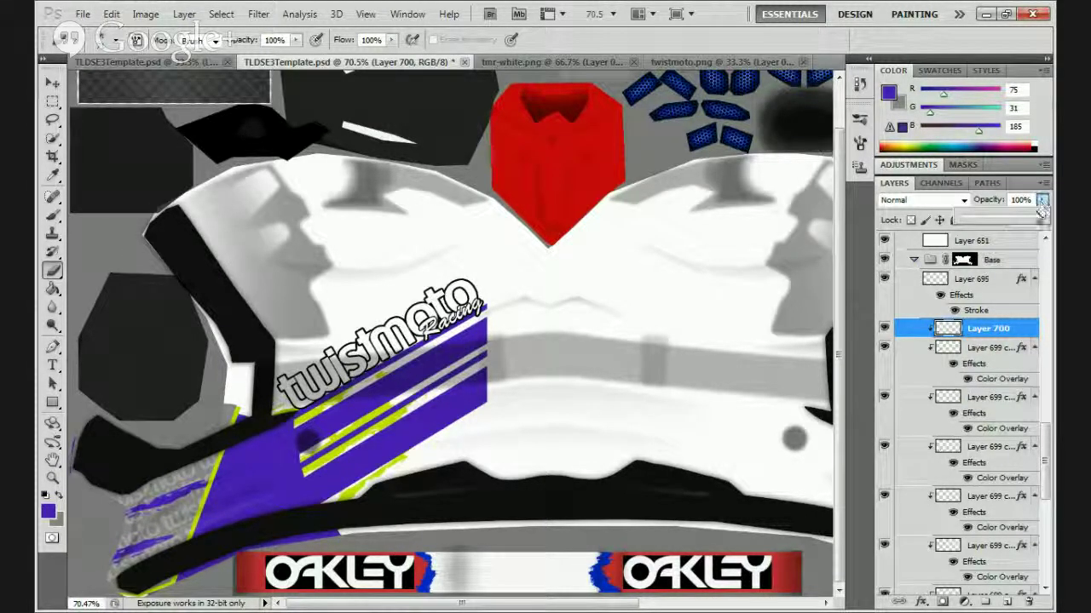
pyautogui.moveTo(1029, 219)
pyautogui.mouseDown()
pyautogui.moveTo(1007, 219)
pyautogui.moveTo(1020, 232)
pyautogui.mouseUp()
pyautogui.moveTo(989, 328)
pyautogui.mouseDown()
pyautogui.moveTo(975, 569)
pyautogui.moveTo(980, 524)
pyautogui.mouseUp()
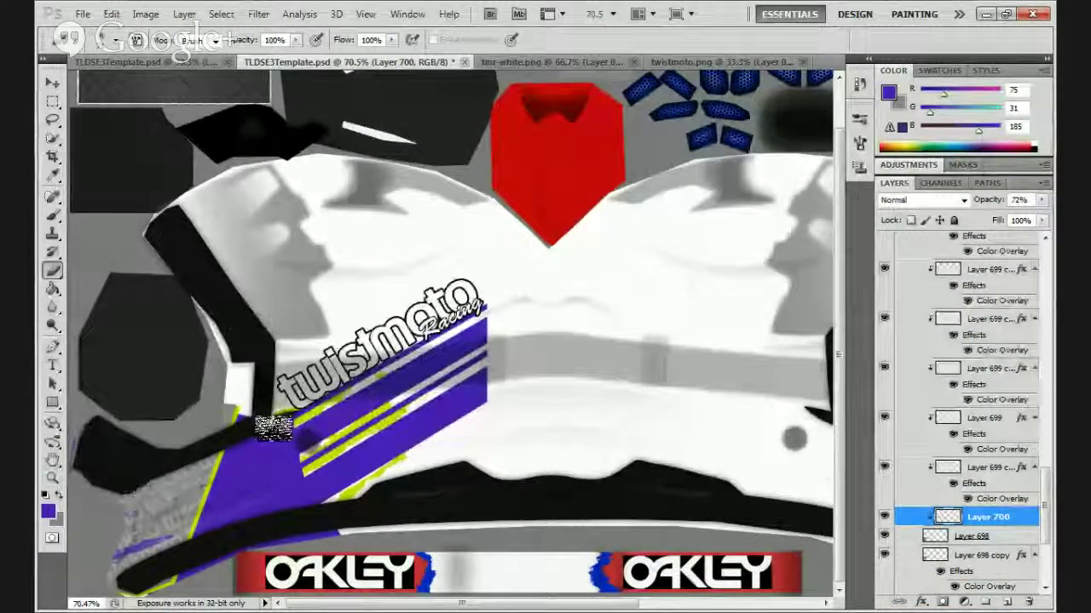
pyautogui.hotkey('ctrl', 'shift', ']')
# Brush more purple strokes to cover the grey sleeve patches.
pyautogui.moveTo(205, 485); pyautogui.dragTo(127, 512)
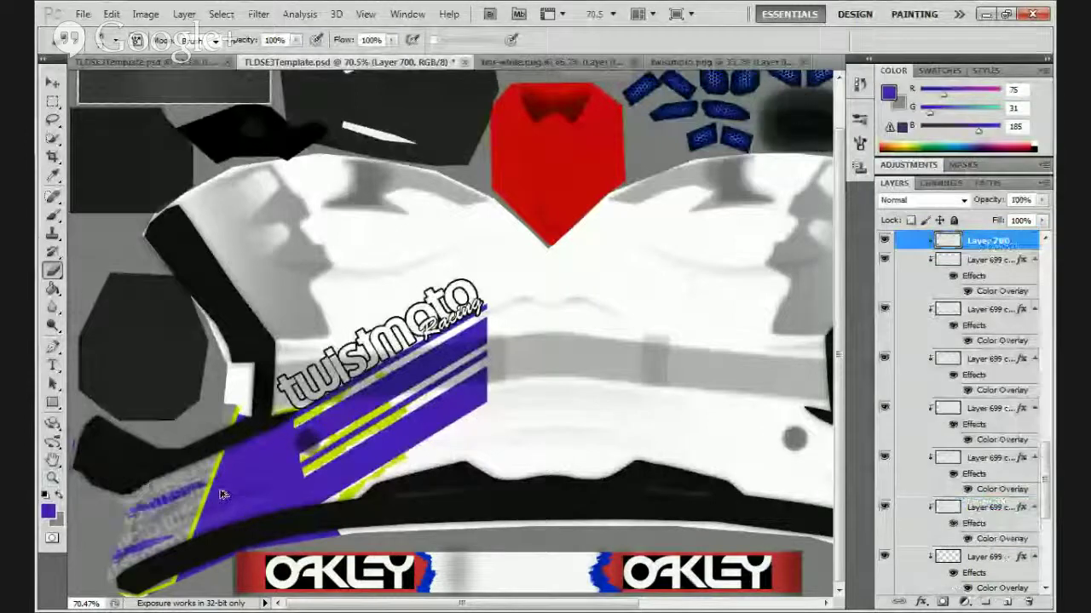
pyautogui.moveTo(162, 547); pyautogui.dragTo(110, 572)
pyautogui.moveTo(208, 482); pyautogui.dragTo(127, 515)
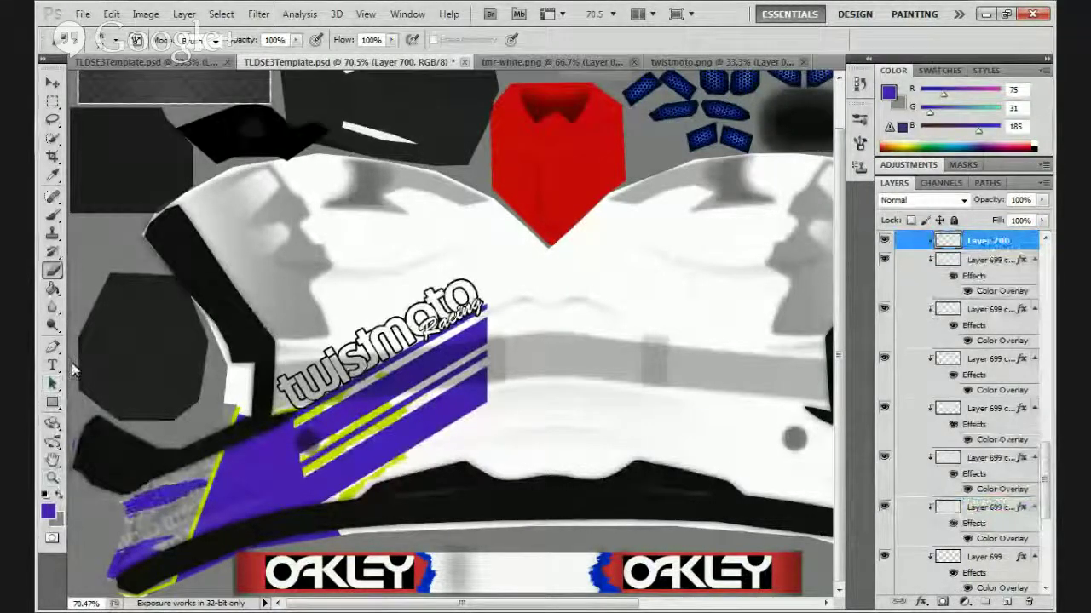
pyautogui.hotkey('ctrl', 'alt', 'z')
pyautogui.click(53, 217)
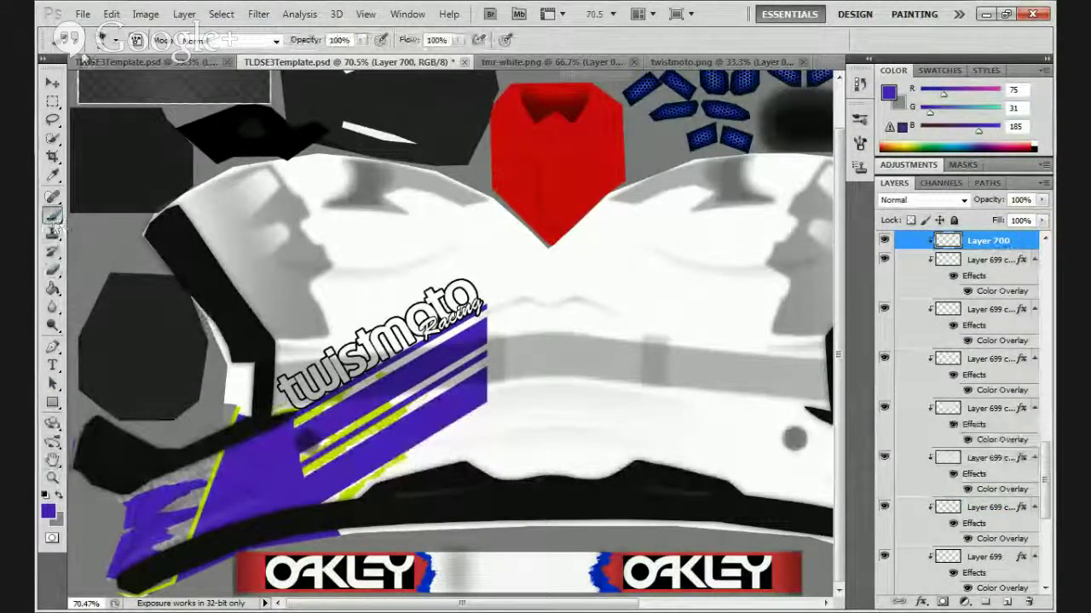
pyautogui.click(116, 40)
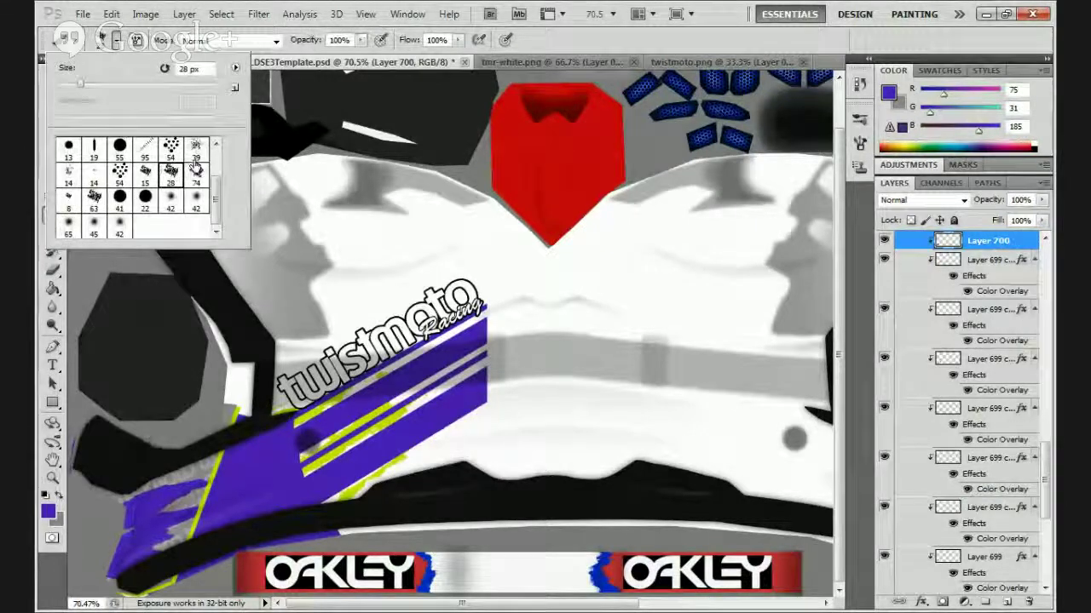
pyautogui.click(136, 501)
pyautogui.moveTo(129, 498)
pyautogui.mouseDown()
pyautogui.moveTo(158, 486)
pyautogui.moveTo(171, 511)
pyautogui.moveTo(134, 523)
pyautogui.moveTo(115, 588)
pyautogui.mouseUp()
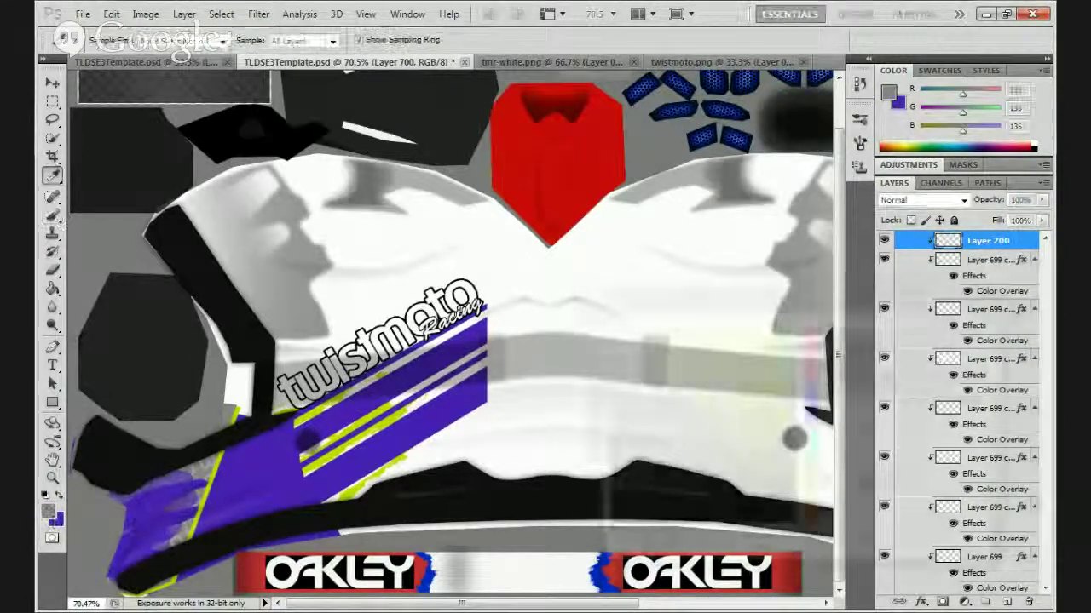
# Set the foreground to yellow-green bdde00 and paint it over the purple sleeve.
pyautogui.click(49, 512)
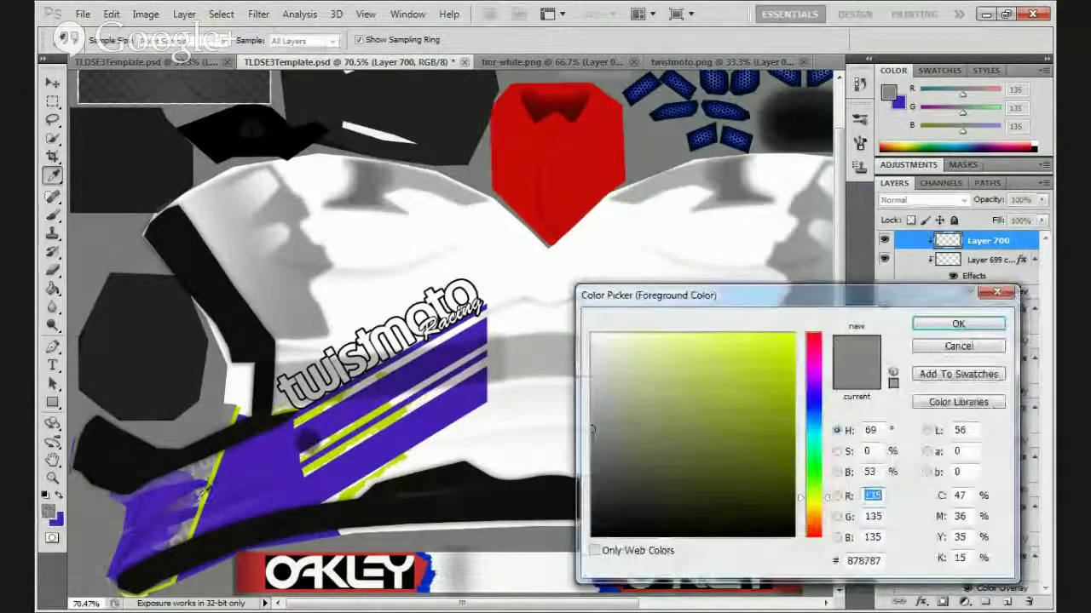
pyautogui.click(209, 481)
pyautogui.click(943, 329)
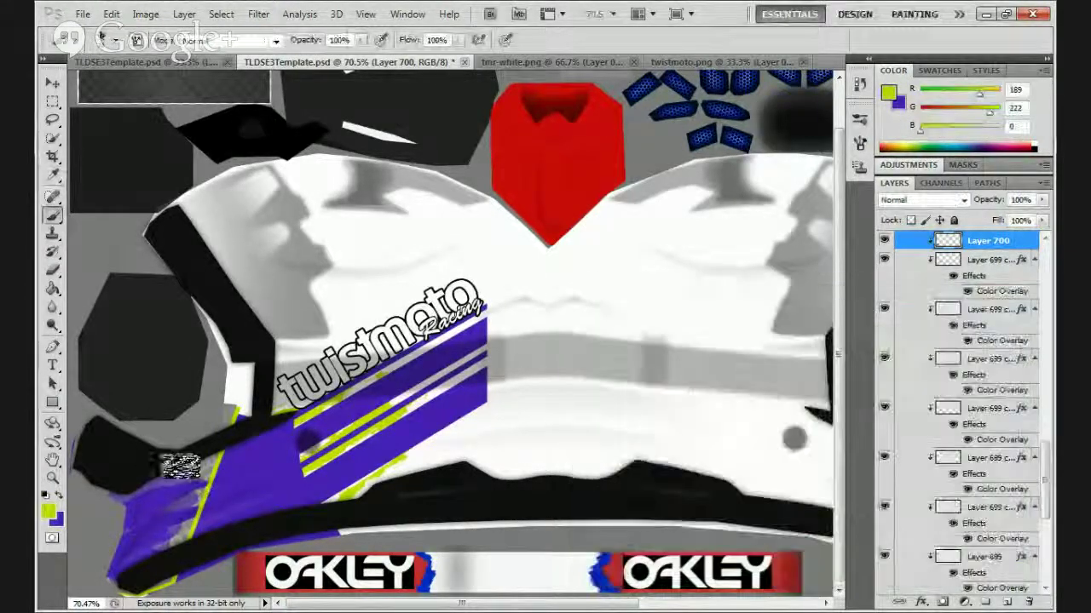
pyautogui.press('b')
pyautogui.moveTo(160, 506); pyautogui.dragTo(169, 539)
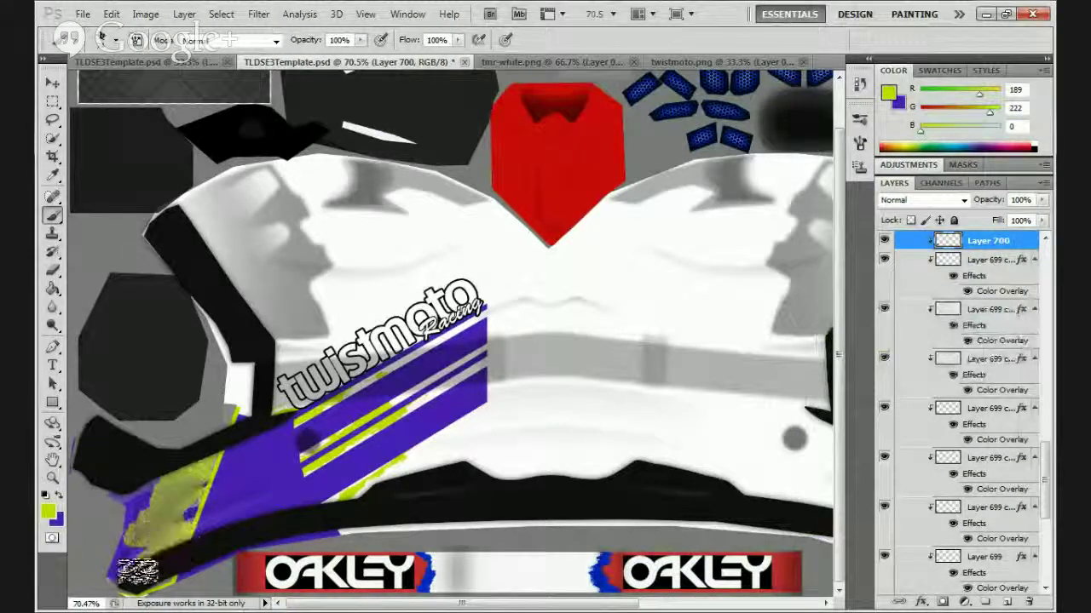
pyautogui.moveTo(168, 538); pyautogui.dragTo(128, 492)
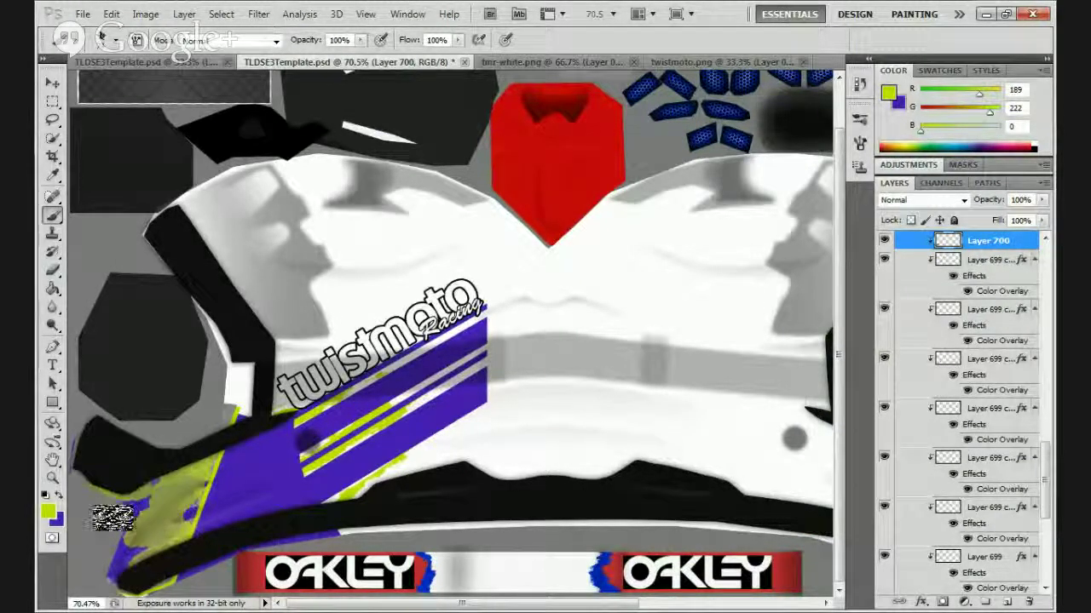
# Erase the yellow-green paint and drag Layer 700 to the trash.
pyautogui.click(53, 254)
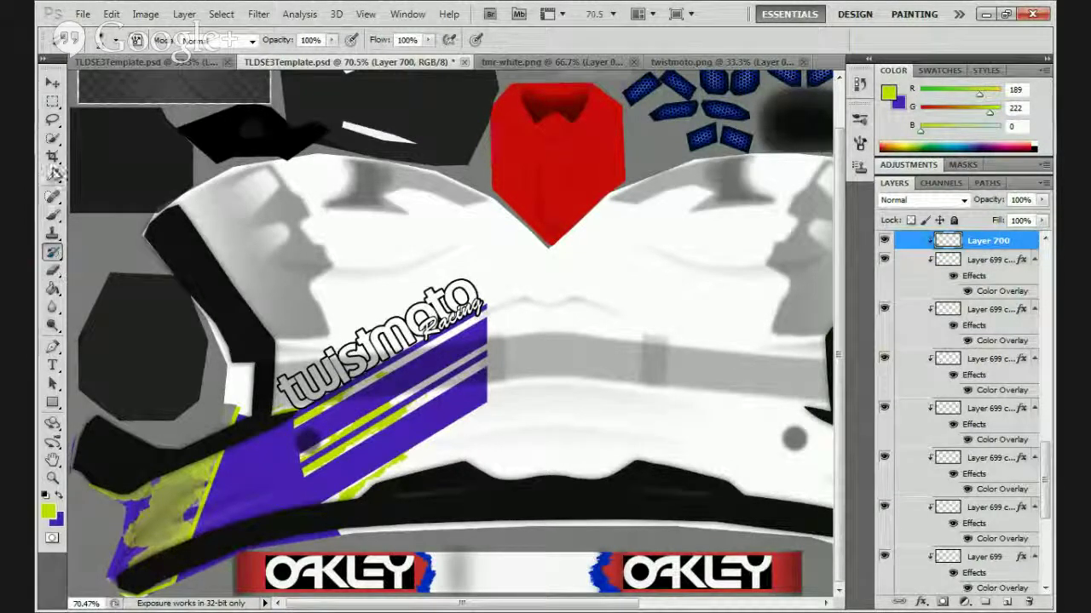
pyautogui.click(53, 270)
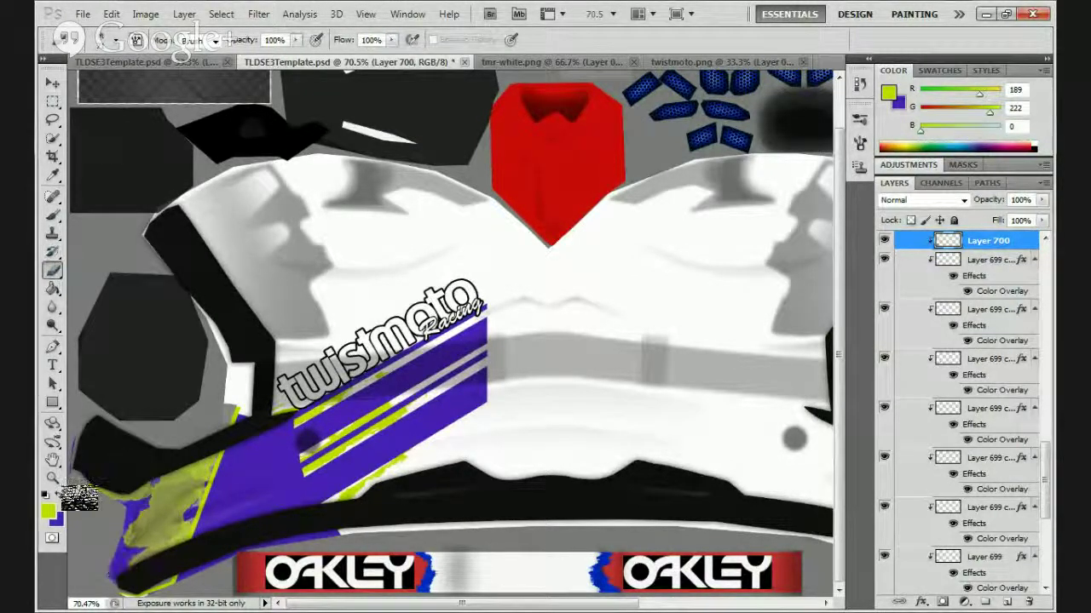
pyautogui.moveTo(73, 499)
pyautogui.mouseDown()
pyautogui.moveTo(165, 455)
pyautogui.moveTo(207, 463)
pyautogui.mouseUp()
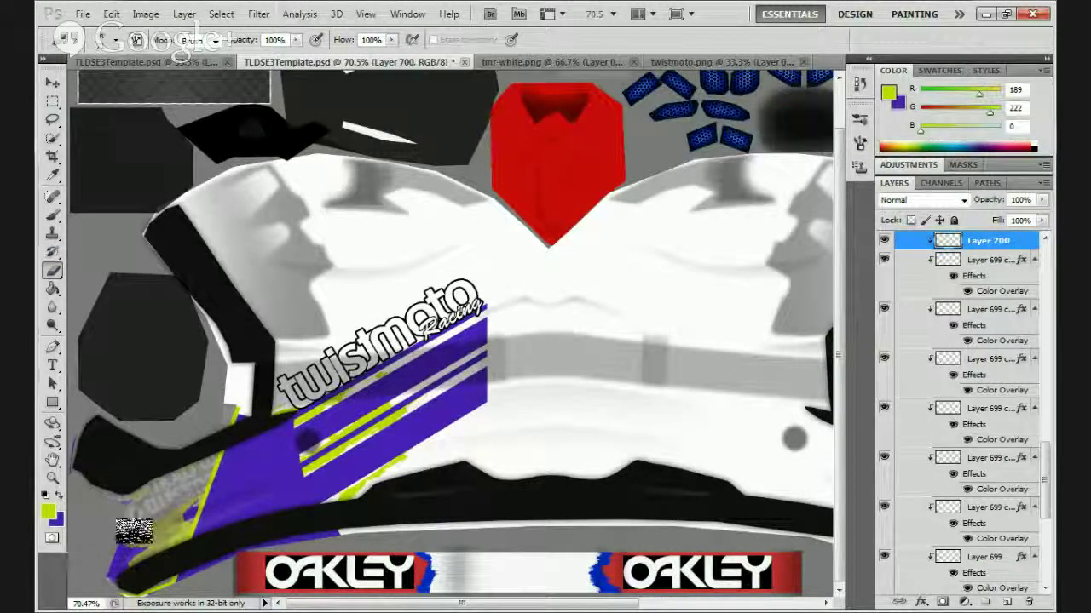
pyautogui.moveTo(134, 532); pyautogui.dragTo(224, 513)
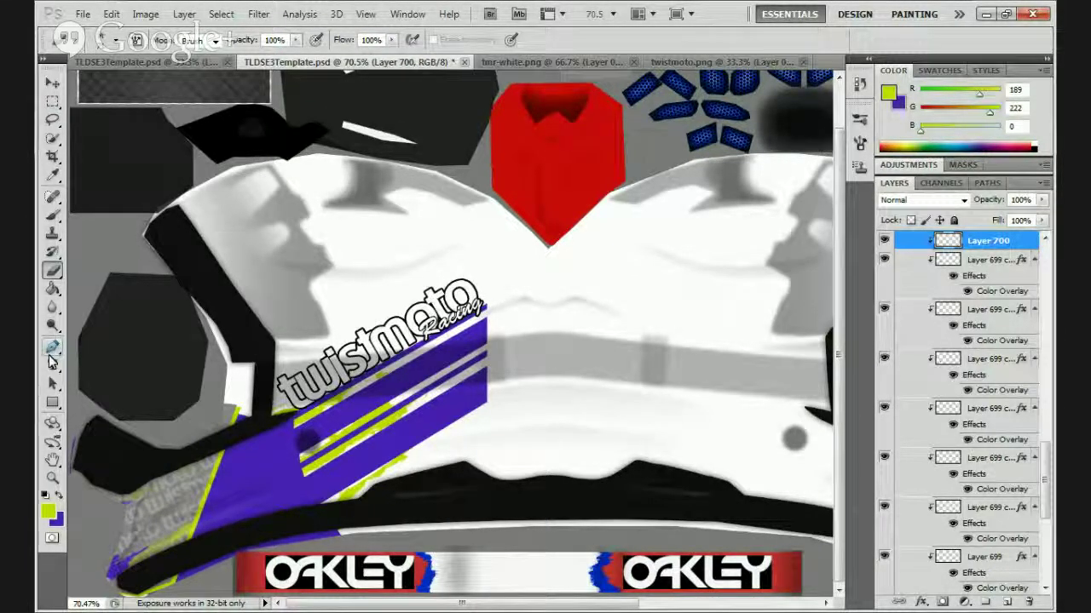
pyautogui.hotkey('ctrl', 'z')
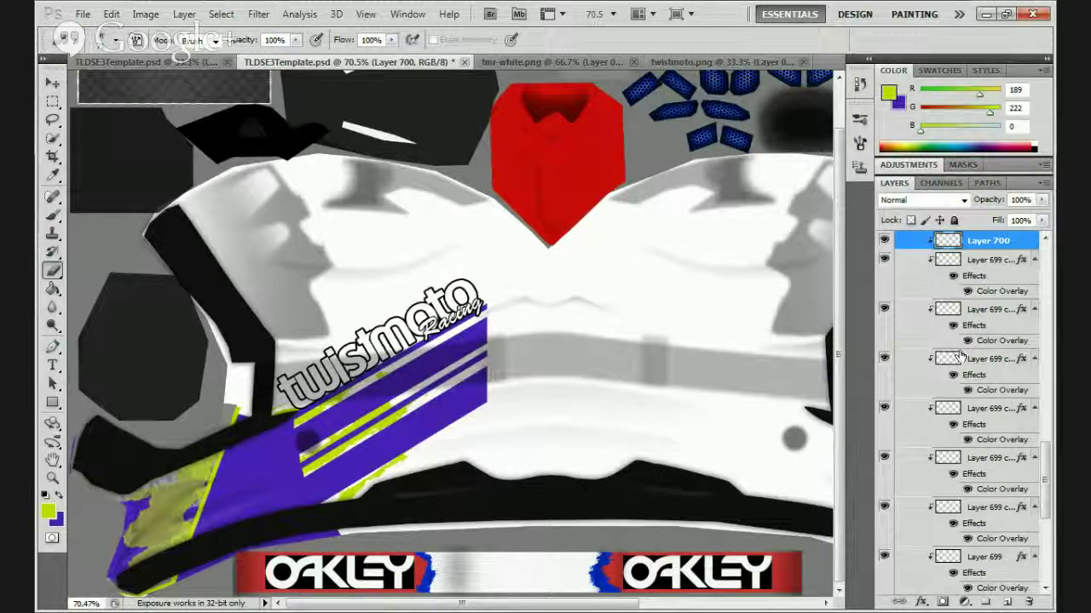
pyautogui.moveTo(971, 360); pyautogui.dragTo(985, 530)
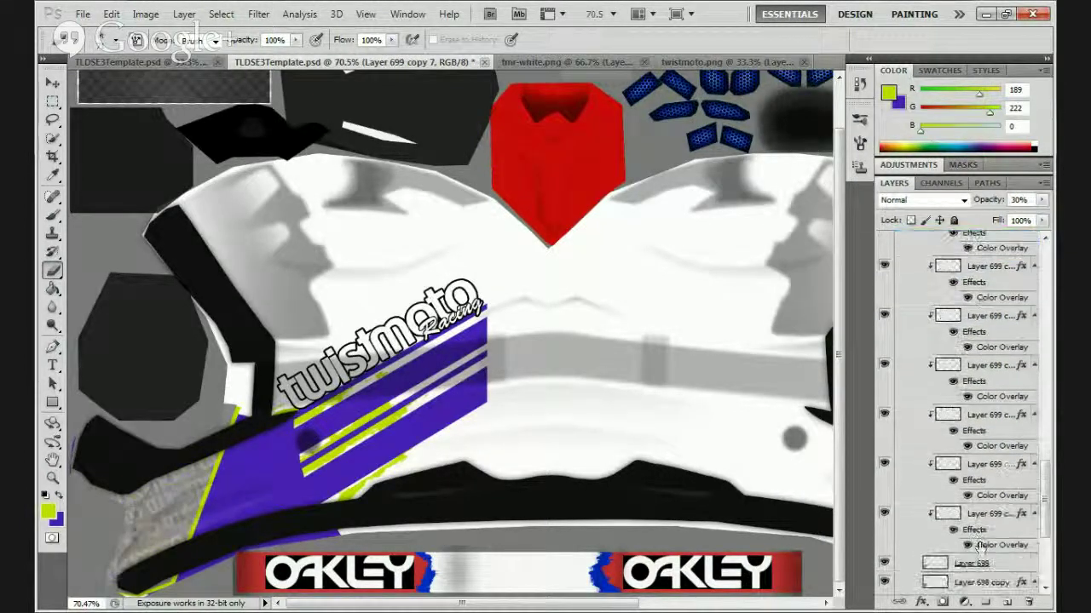
# Paint and partly erase yellow-green on a new sleeve layer, then add Layer 701 below Layer 700.
pyautogui.click(1008, 601)
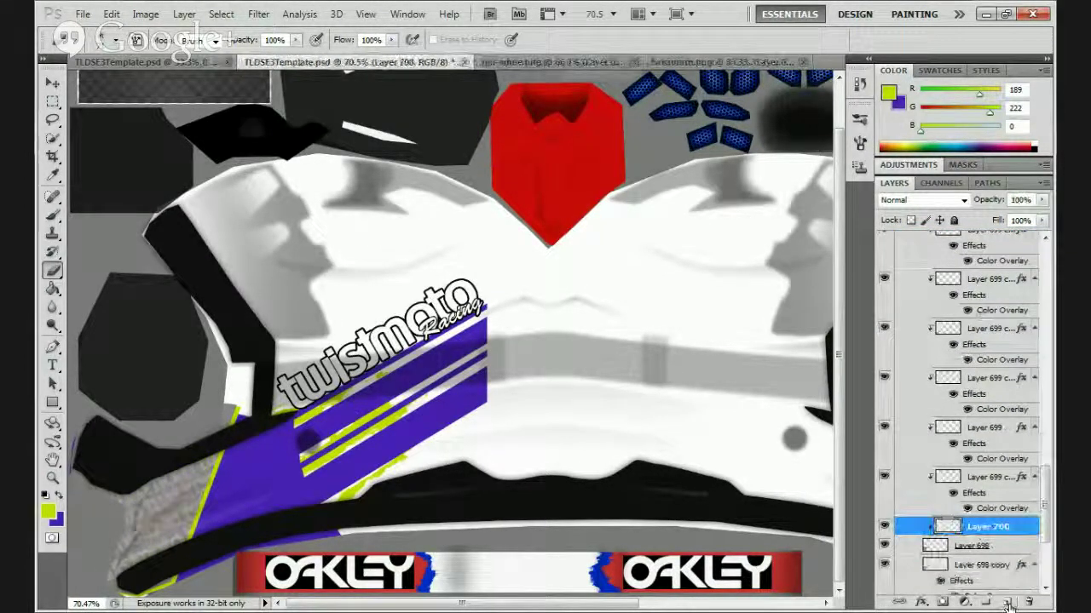
pyautogui.click(52, 213)
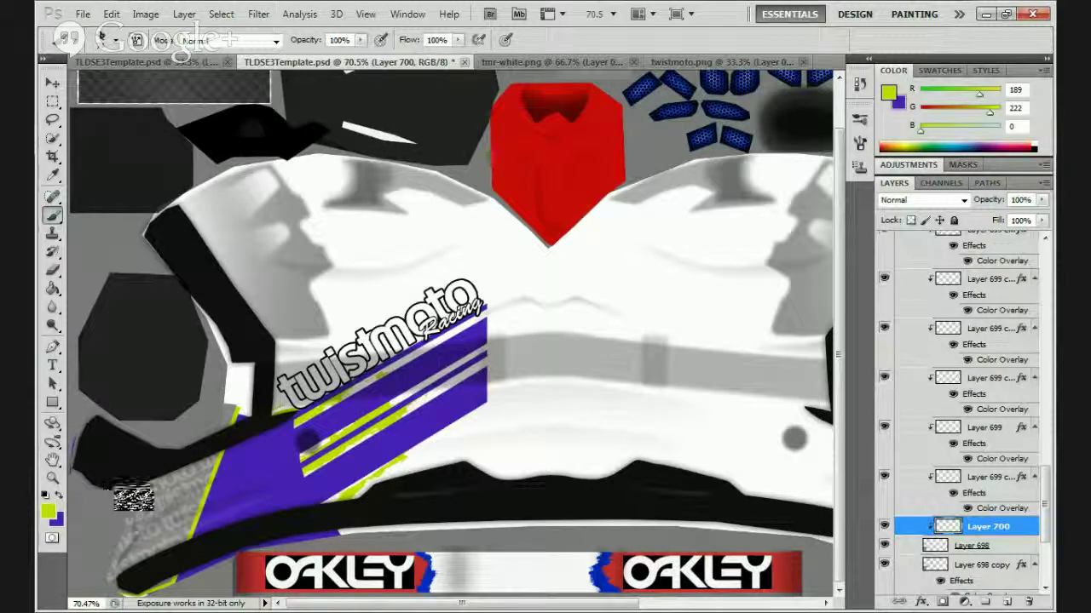
pyautogui.moveTo(171, 485)
pyautogui.mouseDown()
pyautogui.moveTo(135, 502)
pyautogui.moveTo(96, 588)
pyautogui.mouseUp()
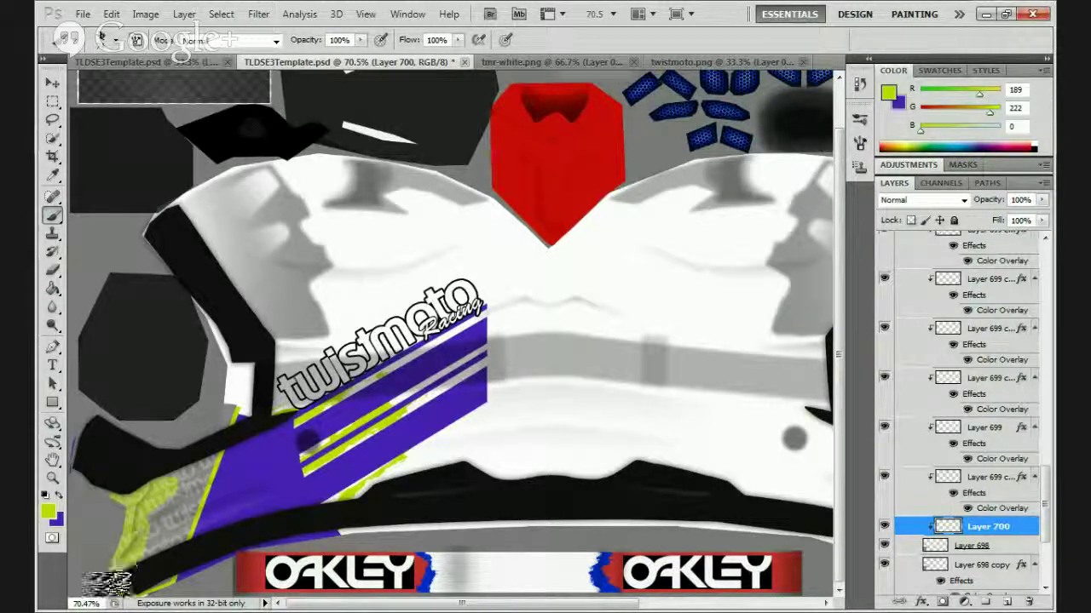
pyautogui.click(52, 271)
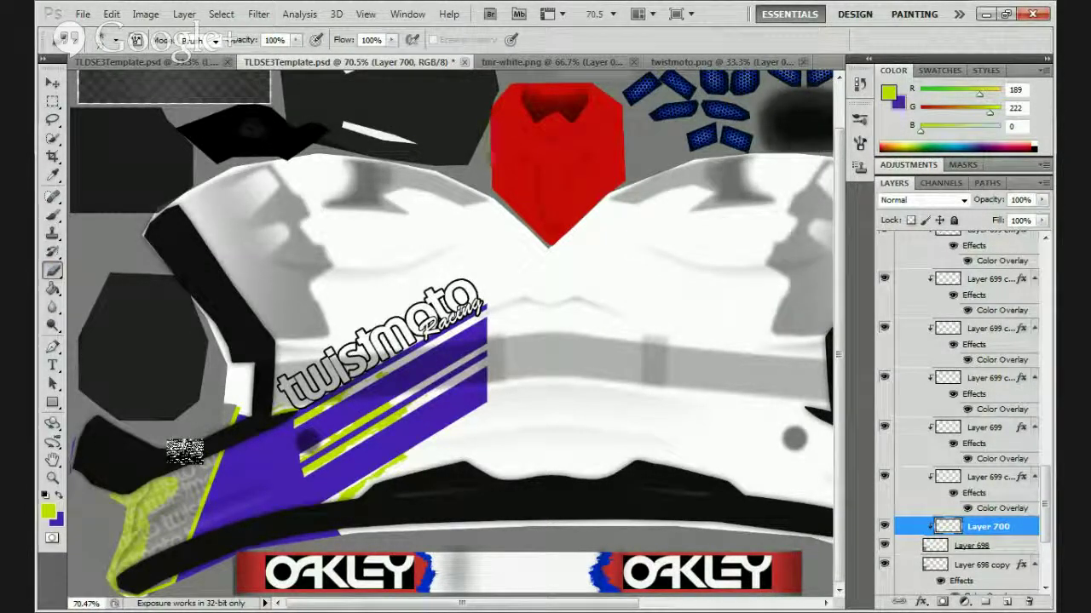
pyautogui.moveTo(166, 509)
pyautogui.mouseDown()
pyautogui.moveTo(145, 558)
pyautogui.moveTo(146, 521)
pyautogui.moveTo(158, 516)
pyautogui.moveTo(145, 518)
pyautogui.moveTo(166, 530)
pyautogui.moveTo(161, 494)
pyautogui.moveTo(175, 473)
pyautogui.moveTo(124, 467)
pyautogui.moveTo(95, 479)
pyautogui.mouseUp()
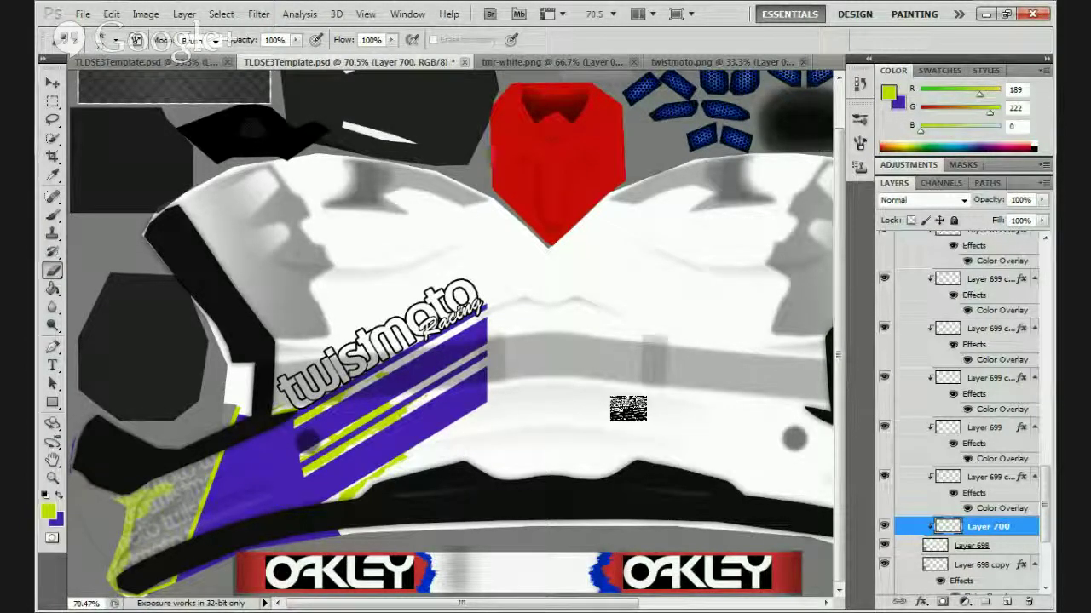
pyautogui.click(1029, 602)
pyautogui.moveTo(992, 545); pyautogui.dragTo(1018, 555)
# Load the FEabstract brushes and stamp purple 623 px texture over the yellow-green sleeve.
pyautogui.click(52, 215)
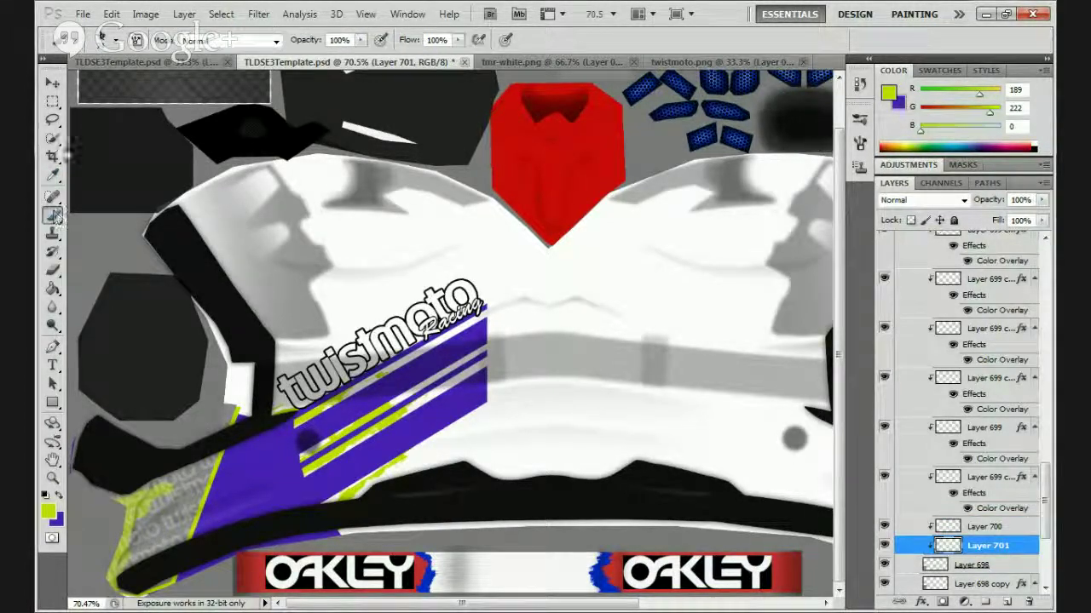
pyautogui.click(105, 37)
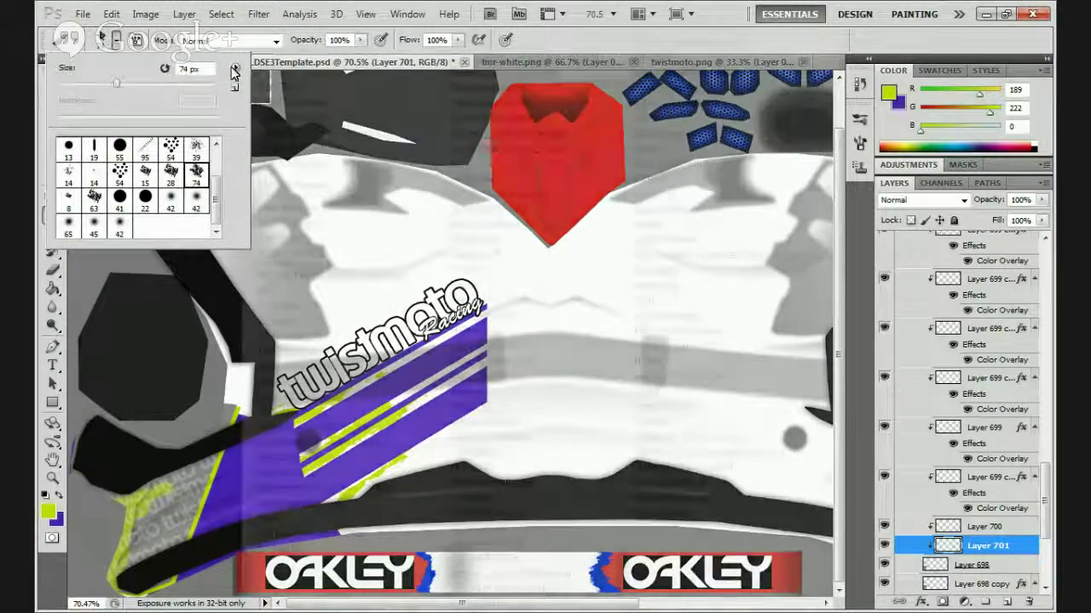
pyautogui.click(234, 87)
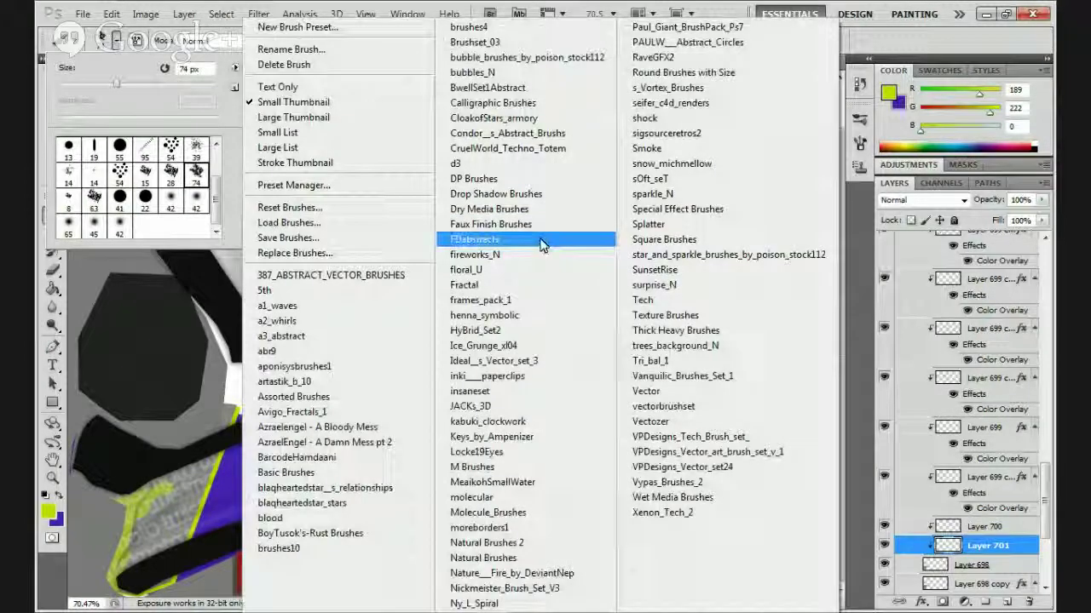
pyautogui.click(540, 245)
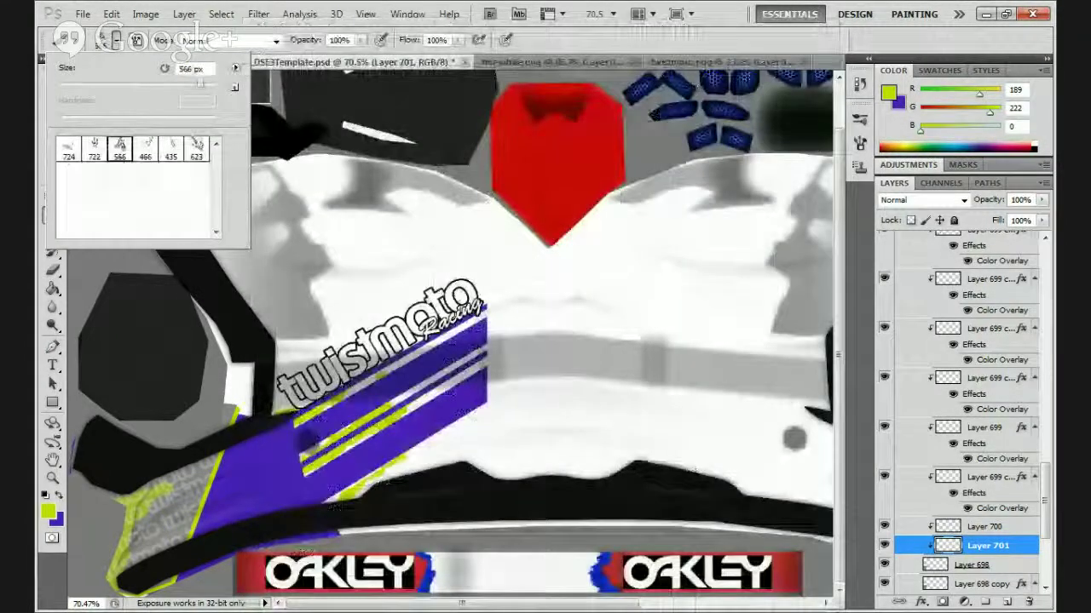
pyautogui.press('Return')
pyautogui.press('x')
pyautogui.click(165, 511)
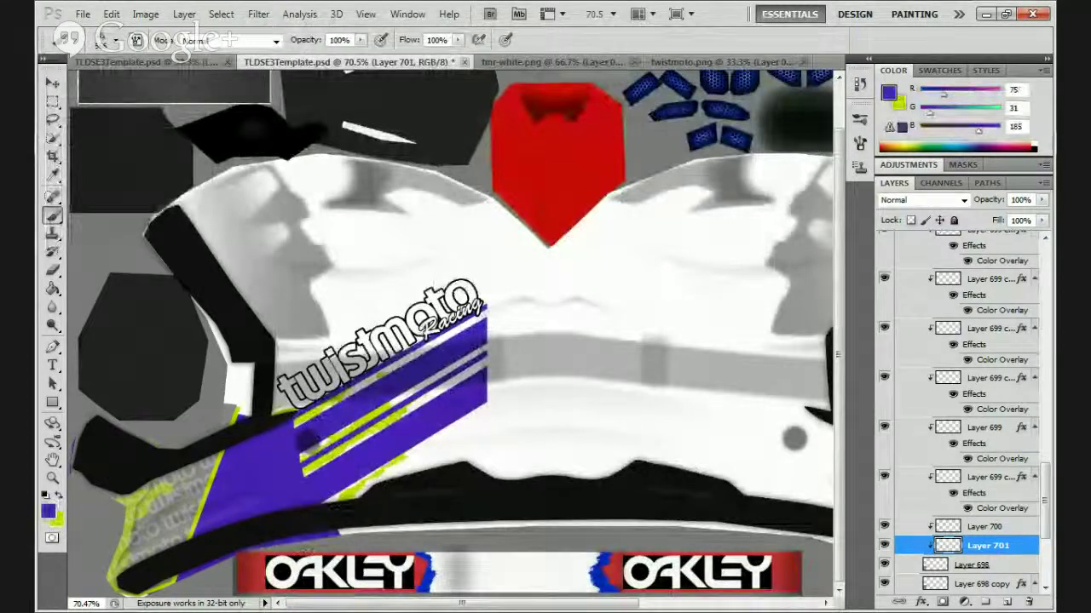
pyautogui.click(164, 503)
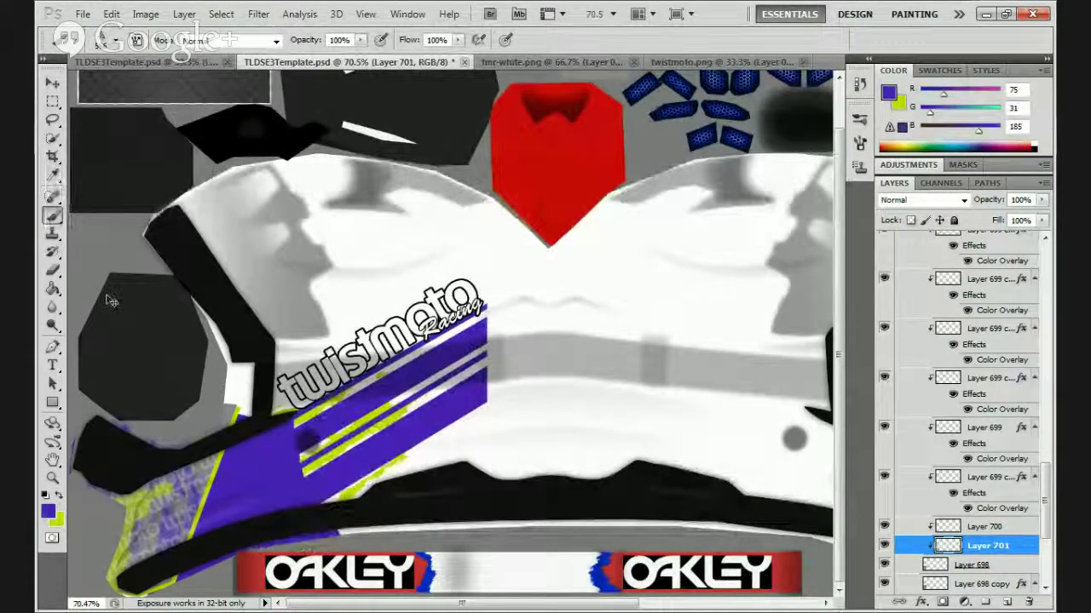
pyautogui.click(109, 41)
pyautogui.click(197, 148)
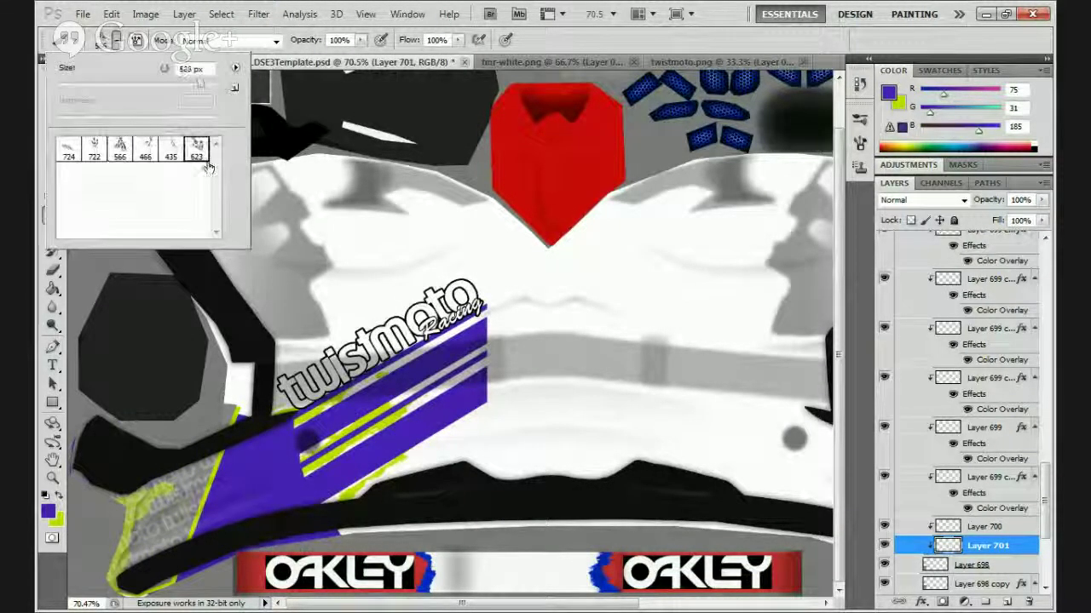
pyautogui.press('Return')
pyautogui.click(171, 512)
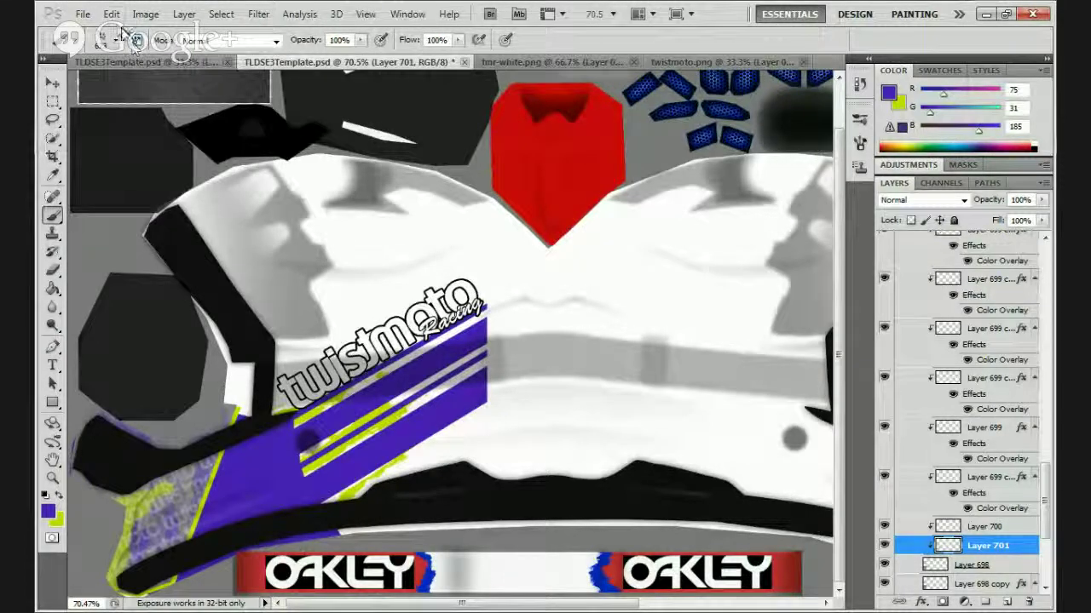
# Load the techno brush set, pick the 909 px techno brush, and fade Layer 701 to 51% opacity.
pyautogui.click(106, 40)
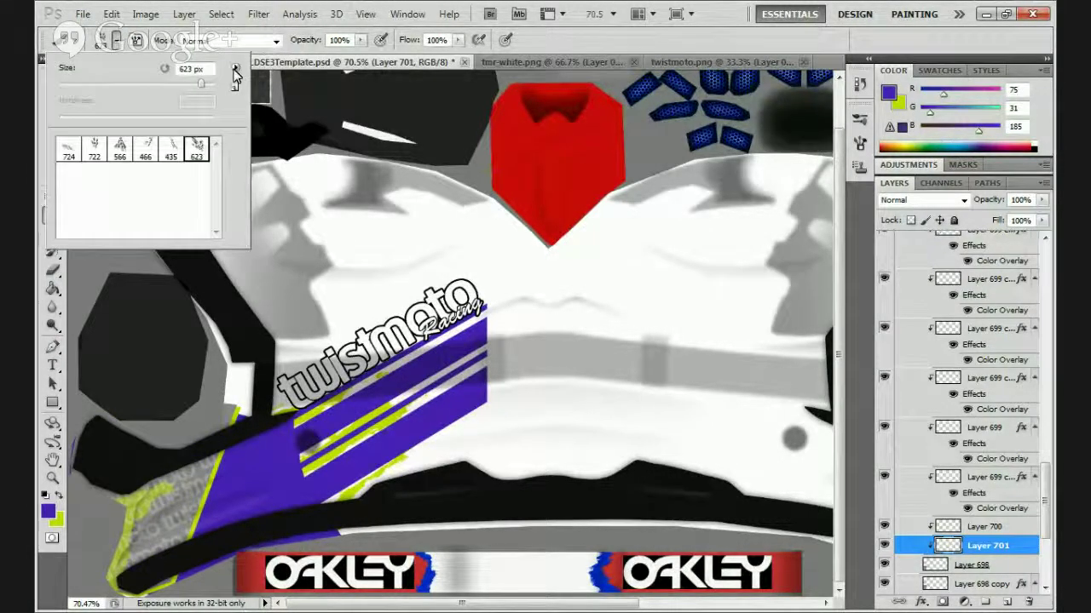
pyautogui.click(236, 75)
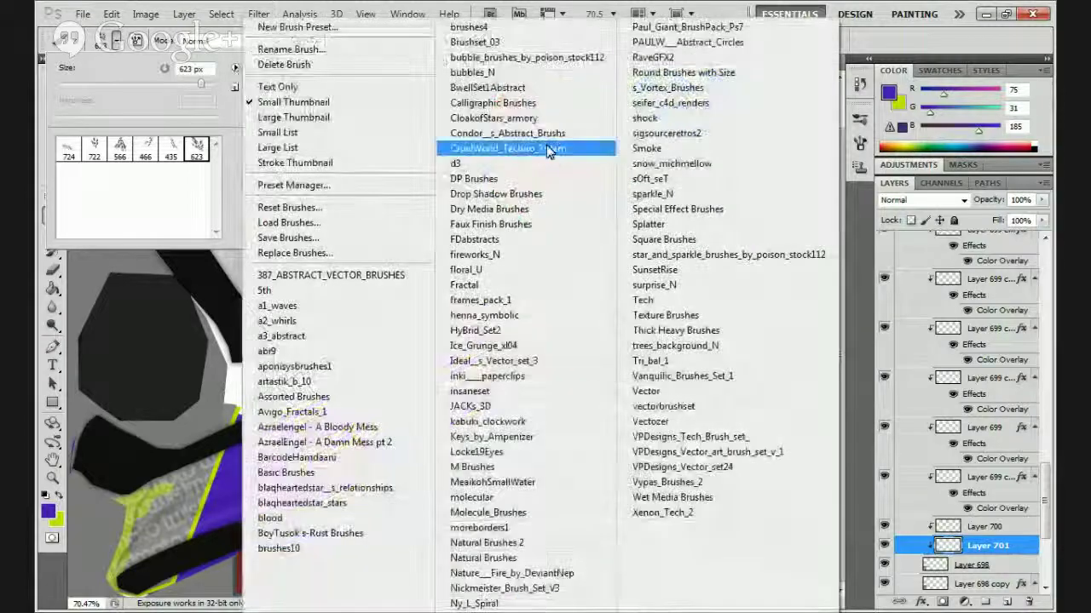
pyautogui.click(546, 151)
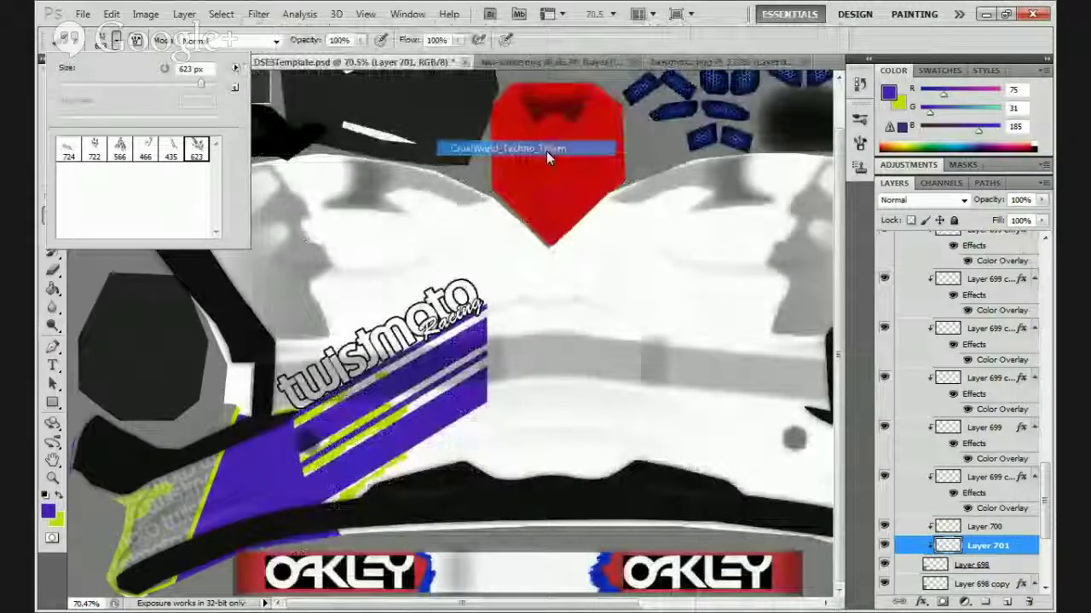
pyautogui.press('Return')
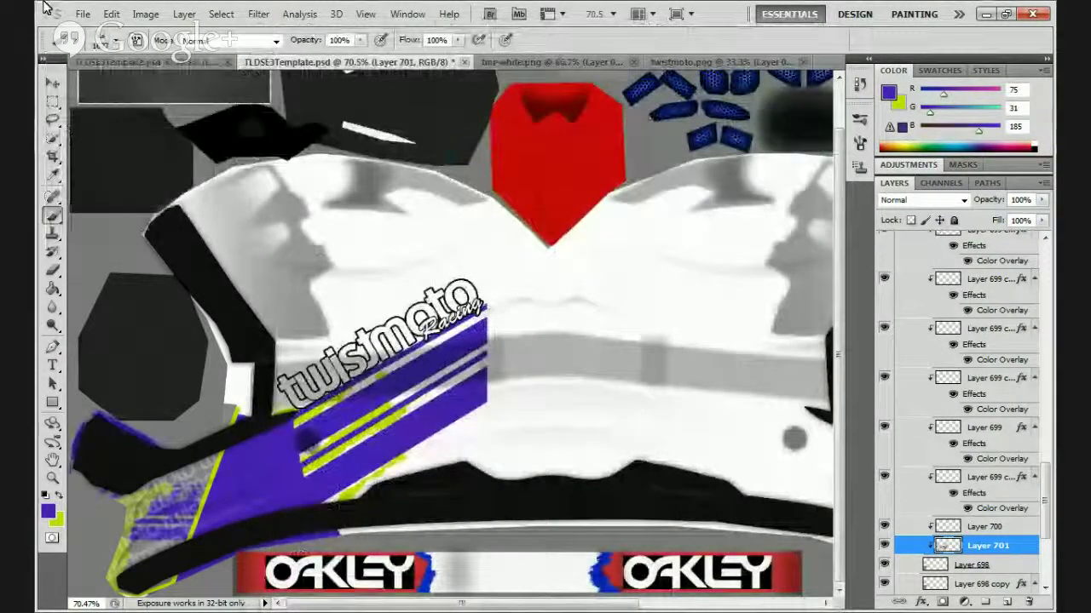
pyautogui.rightClick(53, 62)
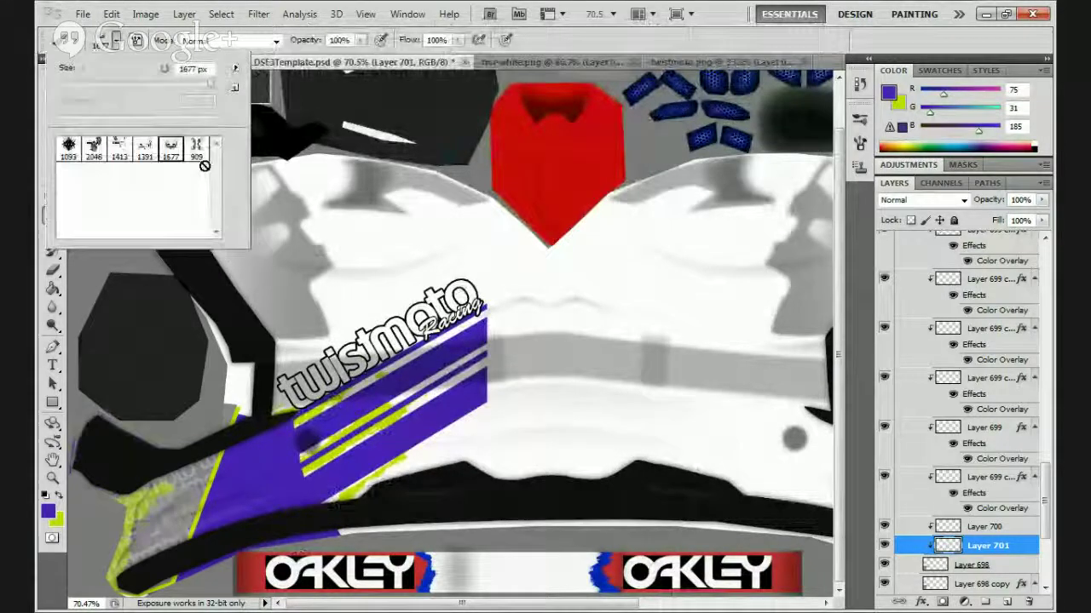
pyautogui.click(196, 149)
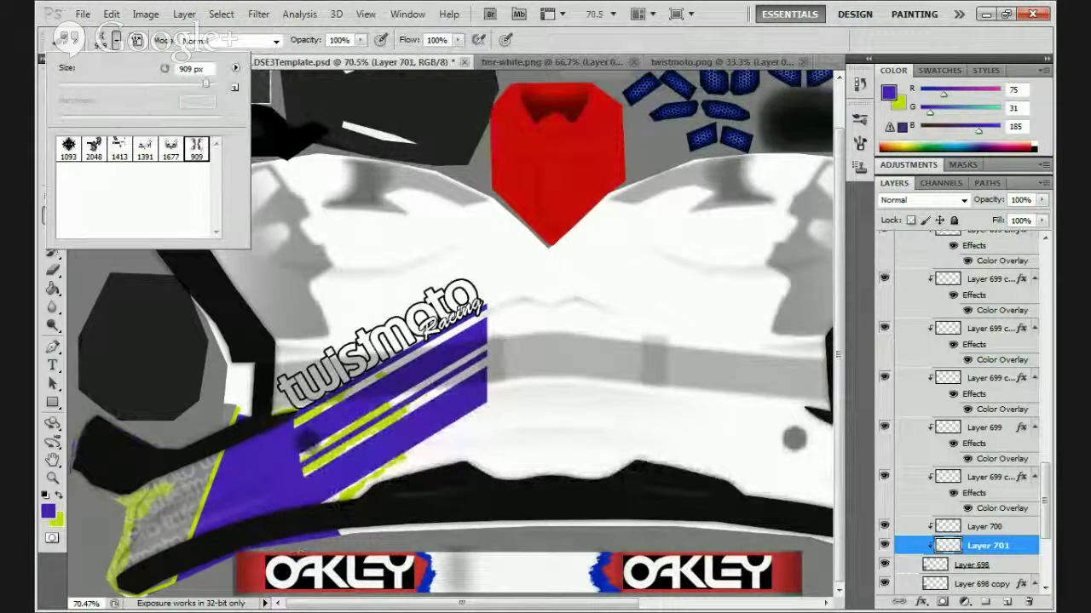
pyautogui.press('Return')
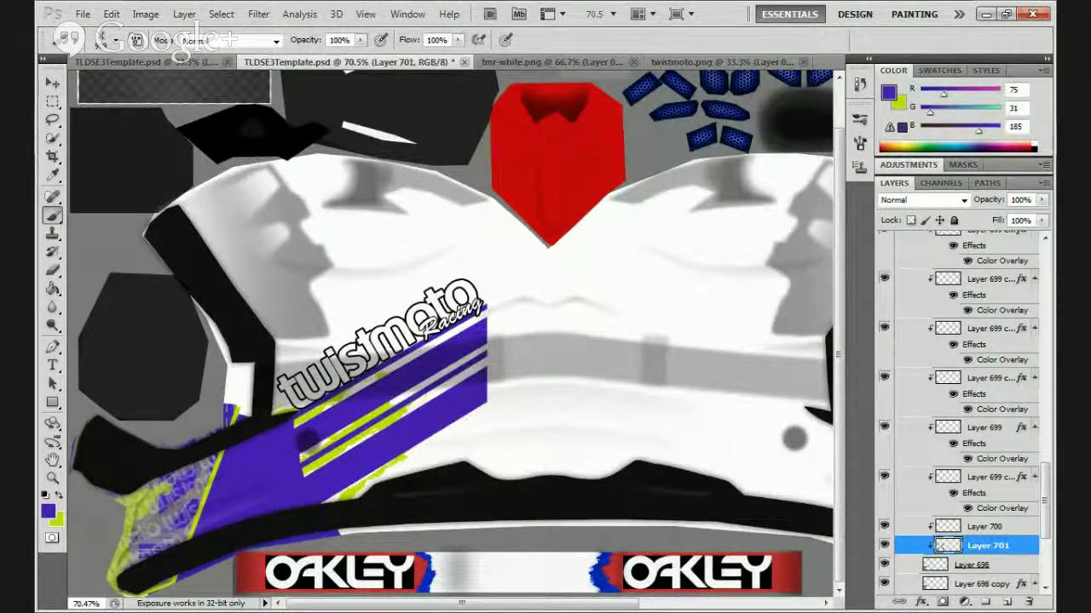
pyautogui.click(1041, 200)
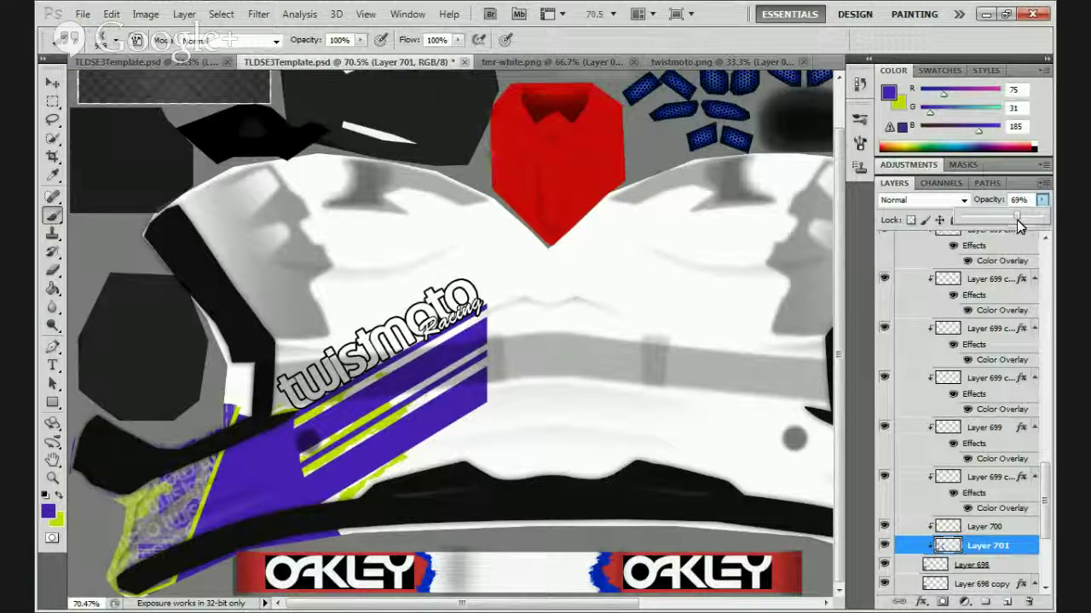
pyautogui.moveTo(1019, 223); pyautogui.dragTo(1002, 220)
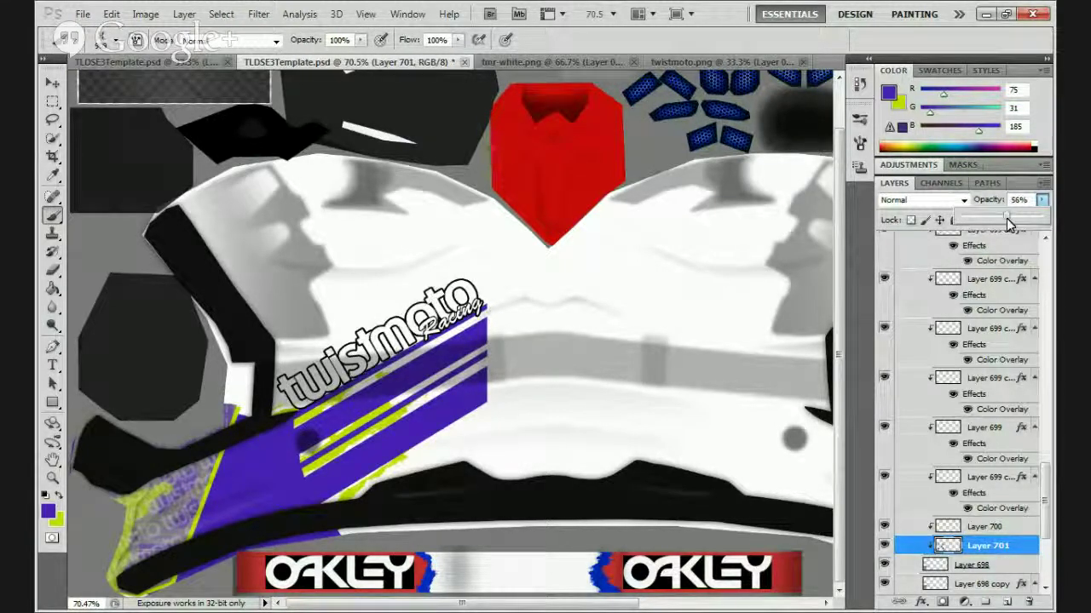
pyautogui.moveTo(998, 220); pyautogui.dragTo(1002, 215)
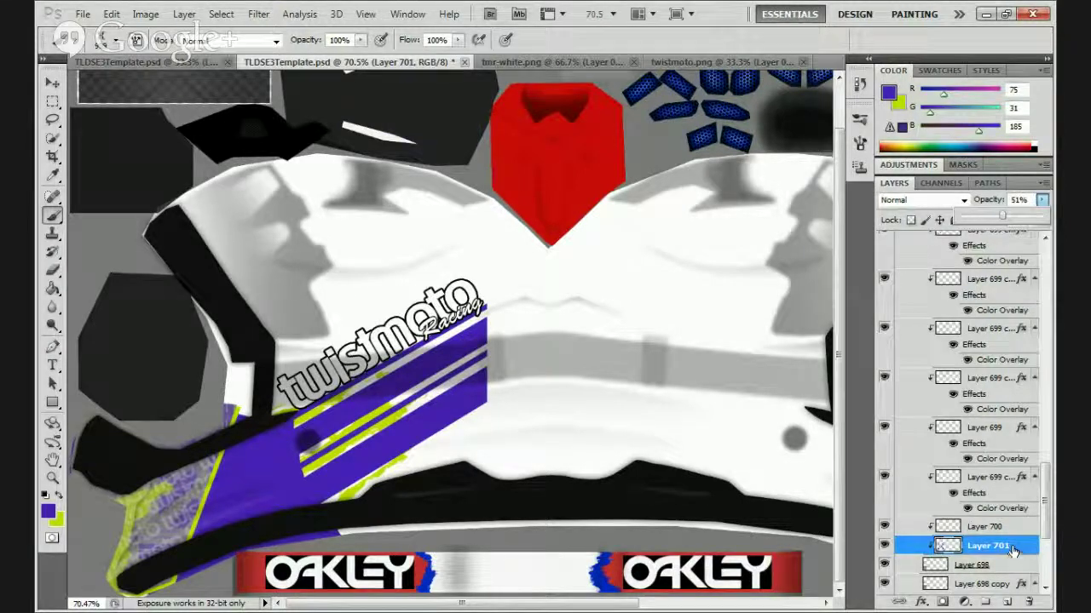
# Hide the Layer 695 twistmoto logo layer.
pyautogui.scroll(-2, 1007, 545)
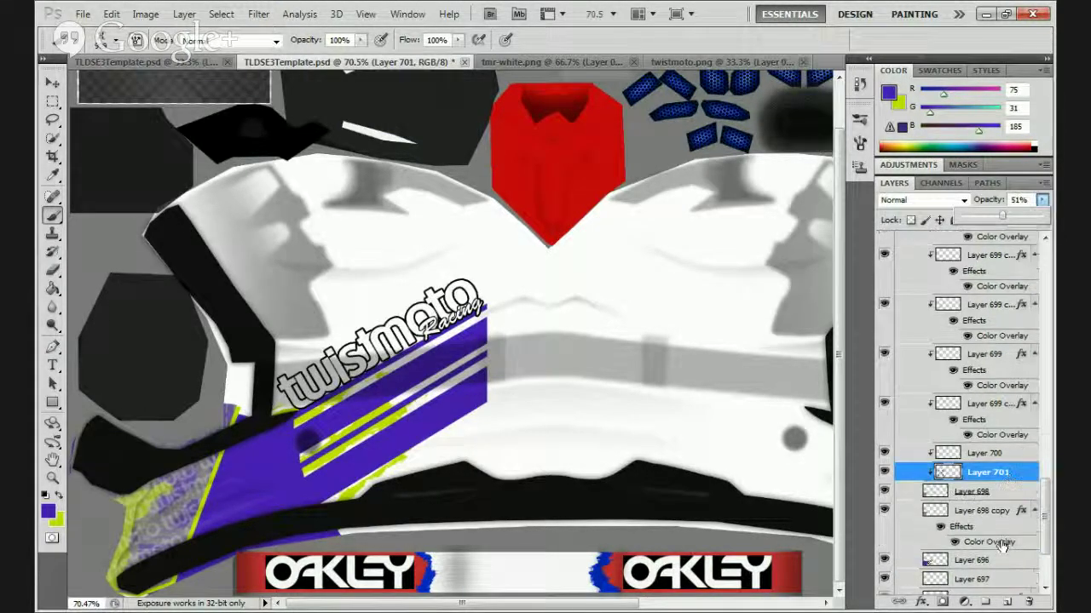
pyautogui.scroll(-2, 1005, 528)
pyautogui.click(1003, 512)
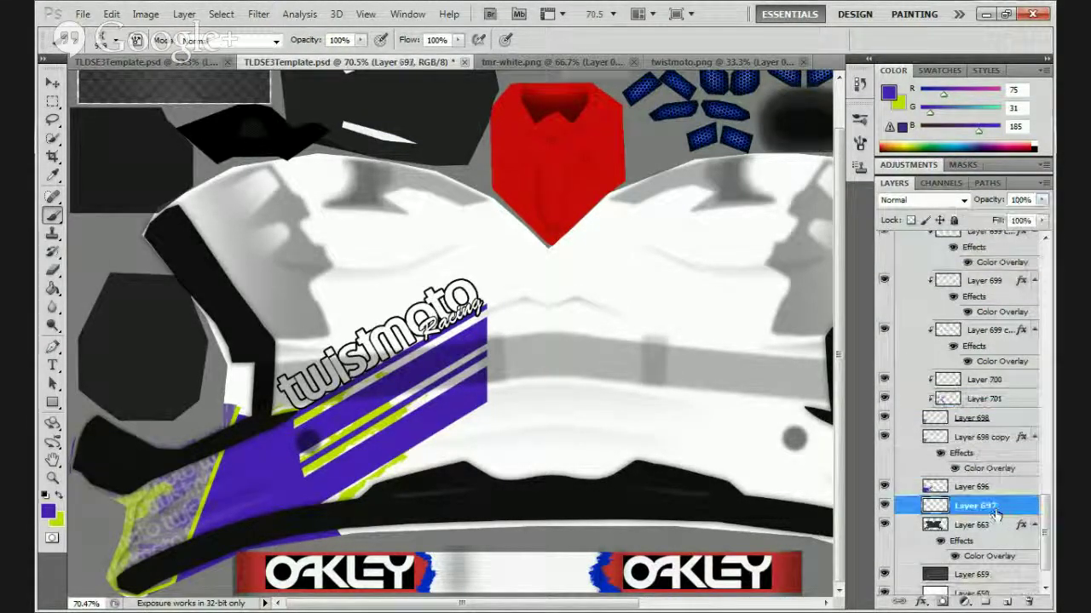
pyautogui.scroll(2, 998, 510)
pyautogui.scroll(3, 995, 508)
pyautogui.scroll(3, 992, 506)
pyautogui.scroll(-3, 991, 505)
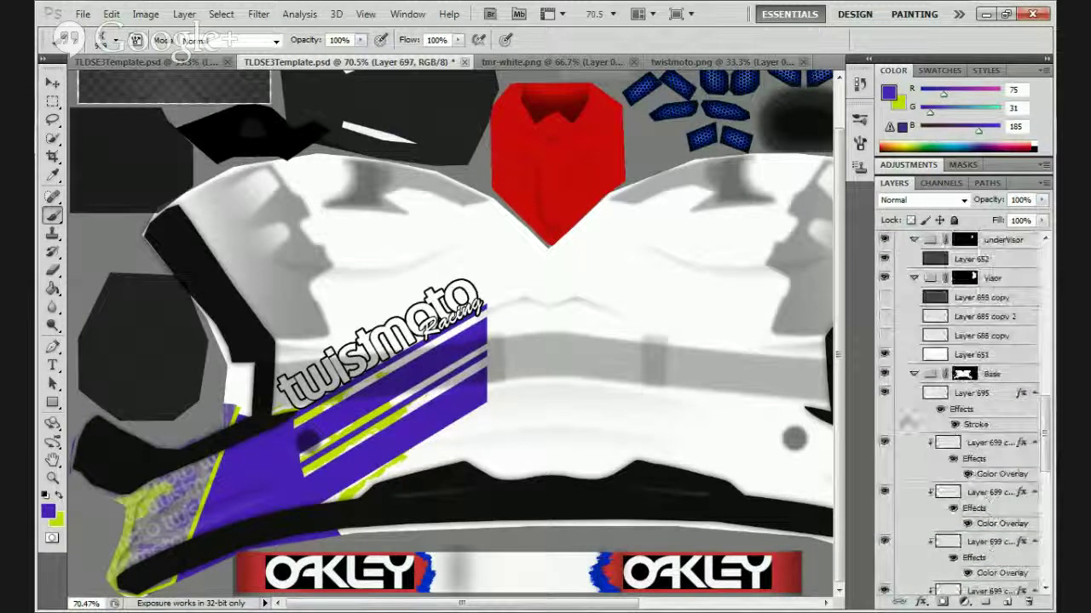
pyautogui.click(883, 393)
# Duplicate the selected Layer 699 copy stripe layers with colour overlays.
pyautogui.keyDown('shift'); pyautogui.click(993, 444); pyautogui.keyUp('shift')
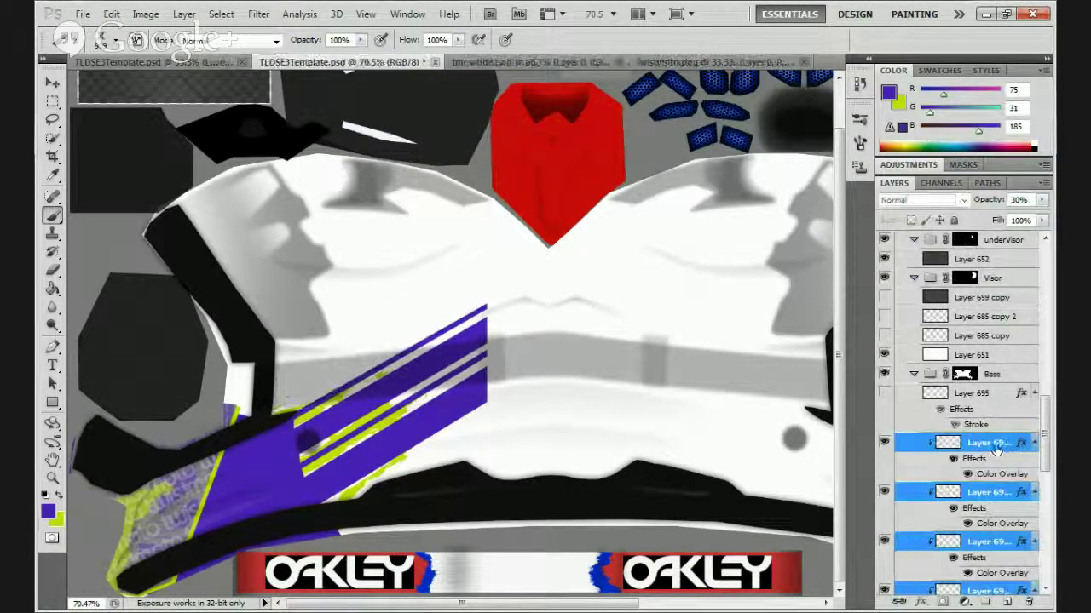
pyautogui.rightClick(993, 445)
pyautogui.click(947, 125)
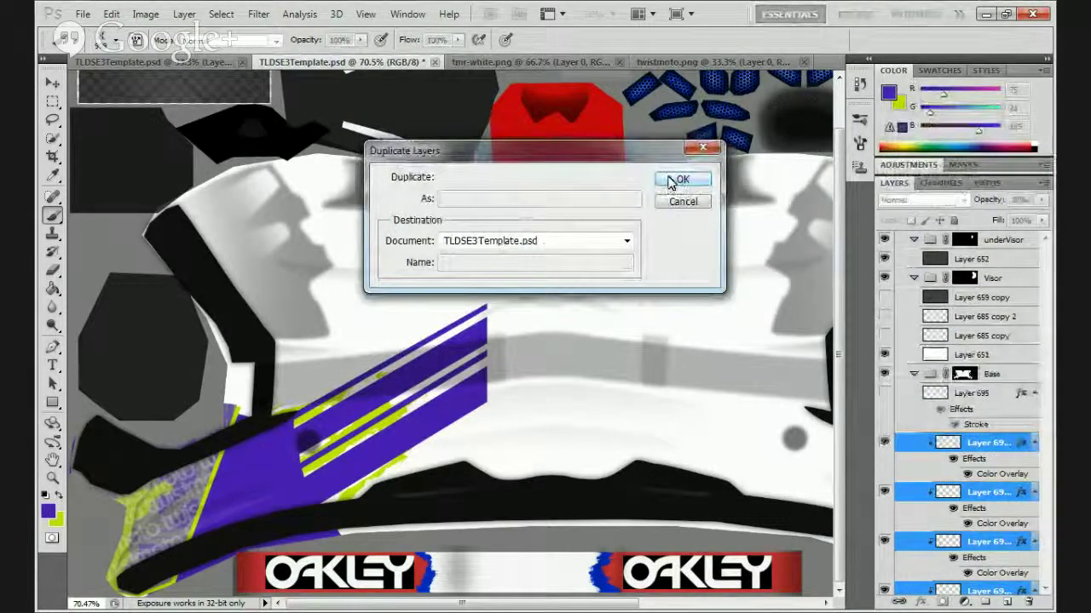
pyautogui.click(682, 203)
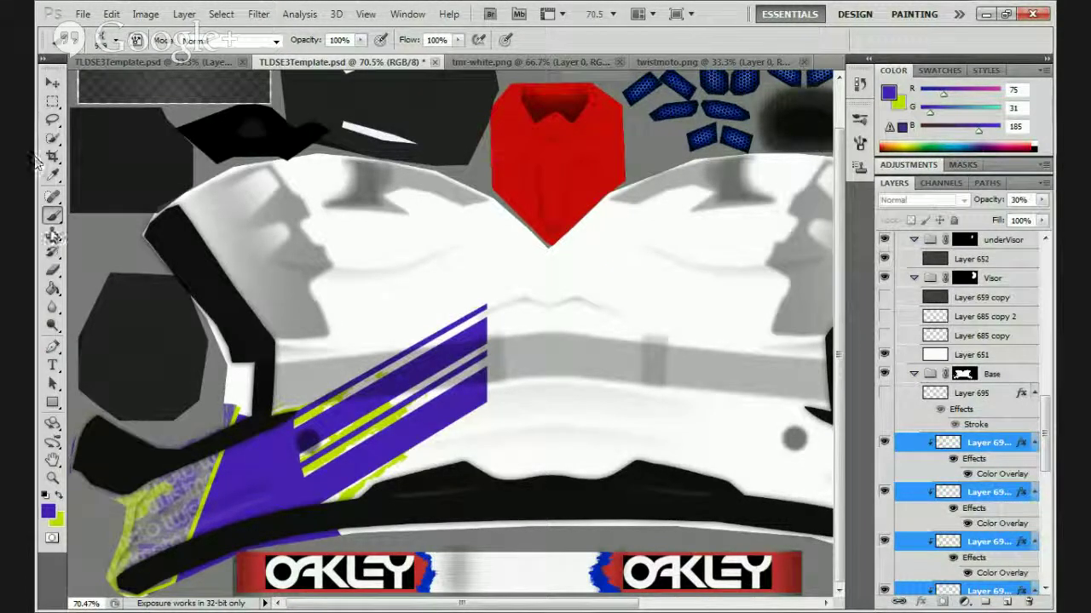
# Trace Pen anchor points curving across the top panel and down the helmet's centre line.
pyautogui.click(52, 346)
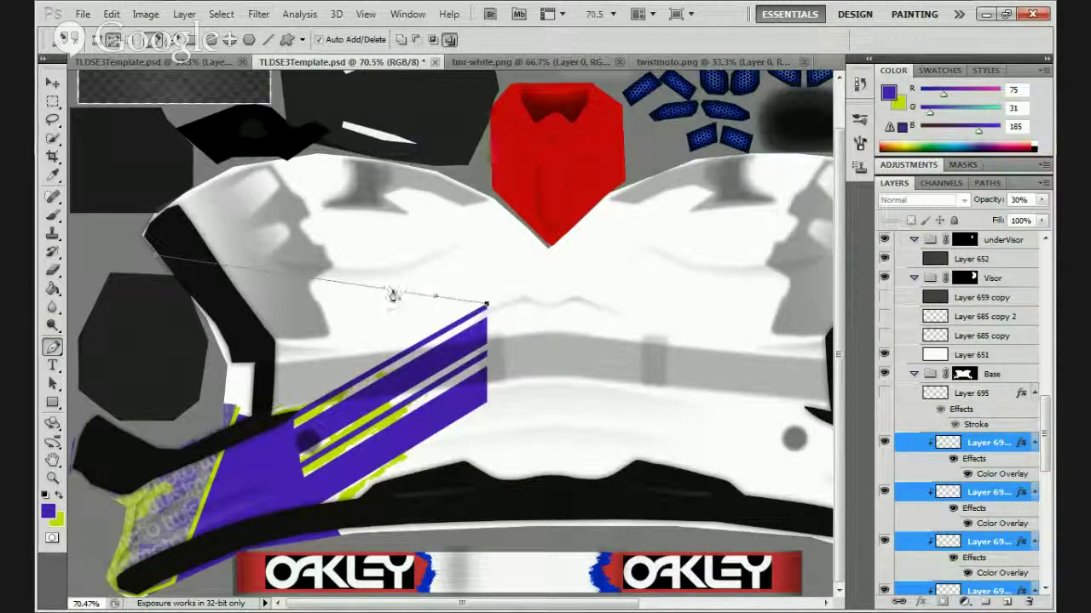
pyautogui.moveTo(364, 217)
pyautogui.mouseDown()
pyautogui.moveTo(417, 223)
pyautogui.moveTo(367, 235)
pyautogui.mouseUp()
pyautogui.click(486, 305)
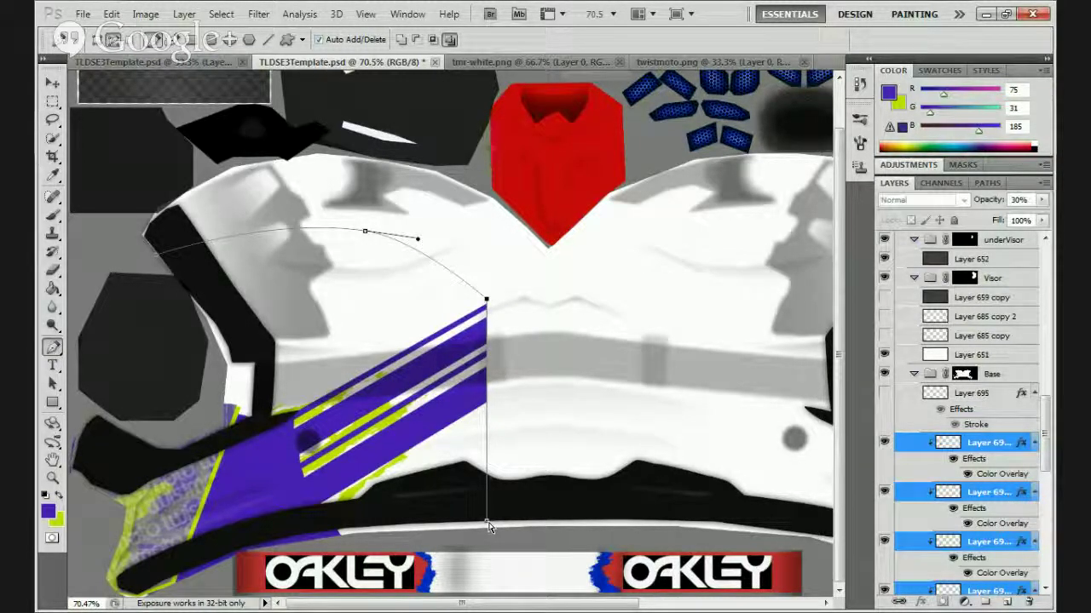
pyautogui.moveTo(489, 523); pyautogui.dragTo(487, 521)
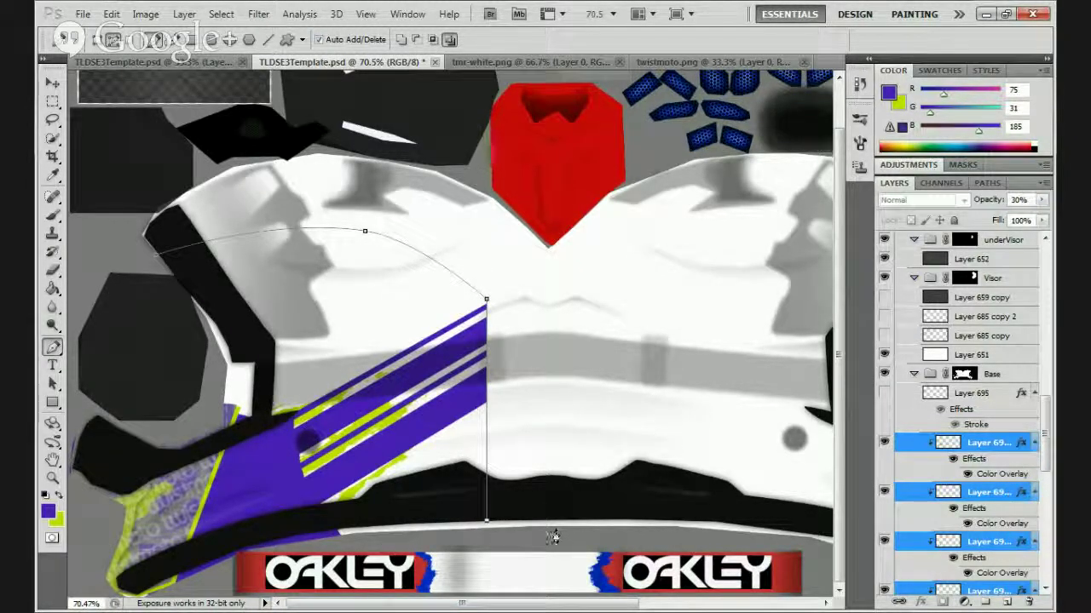
pyautogui.moveTo(553, 530); pyautogui.dragTo(550, 237)
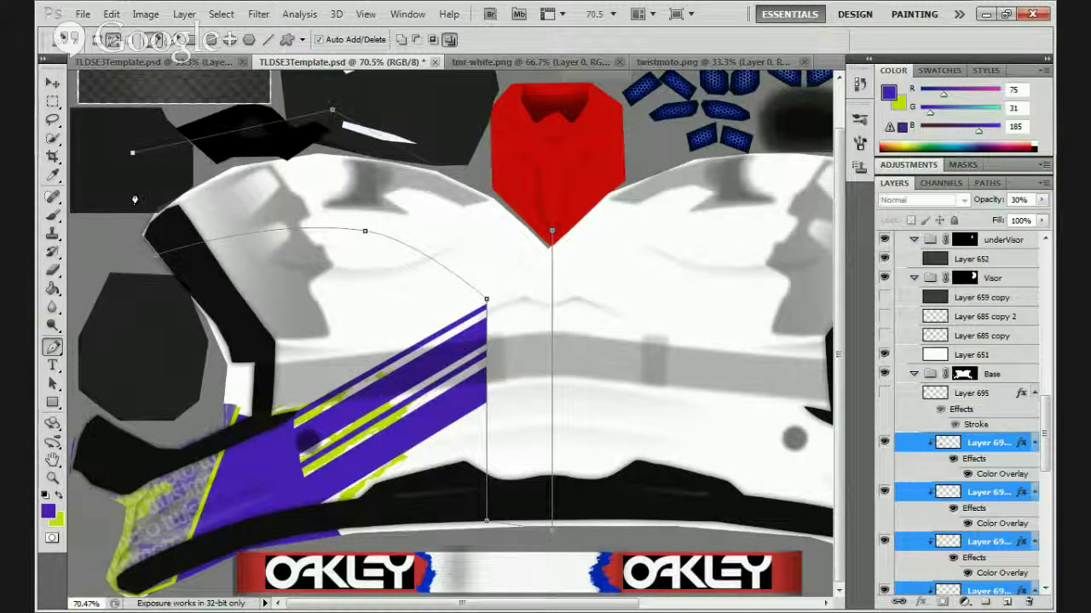
# Convert the band path into a selection and attempt a Paint Bucket fill.
pyautogui.rightClick(268, 177)
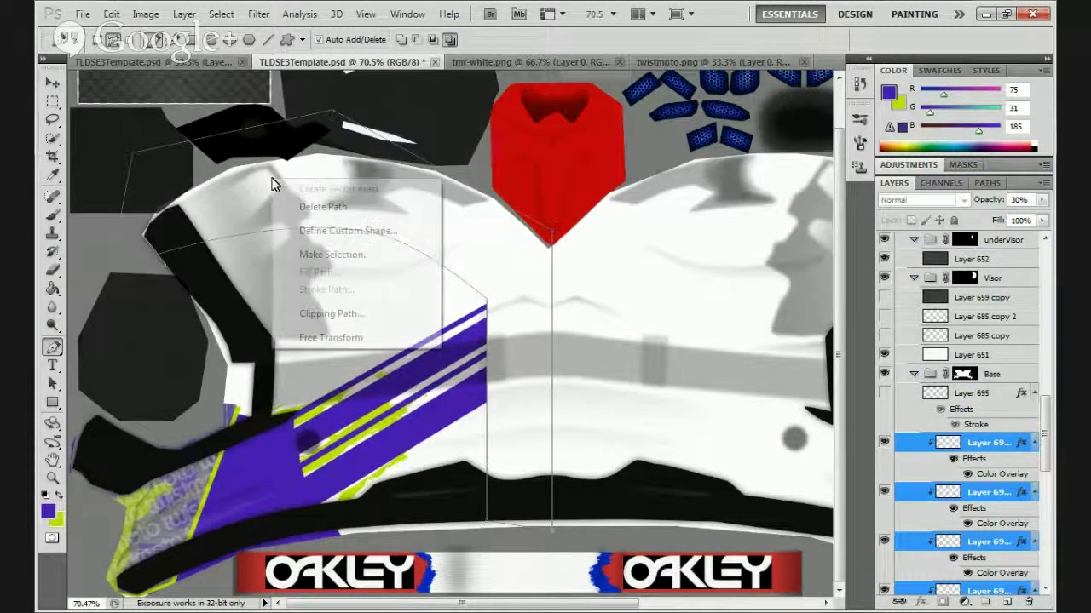
pyautogui.click(372, 256)
pyautogui.click(625, 171)
pyautogui.press('g')
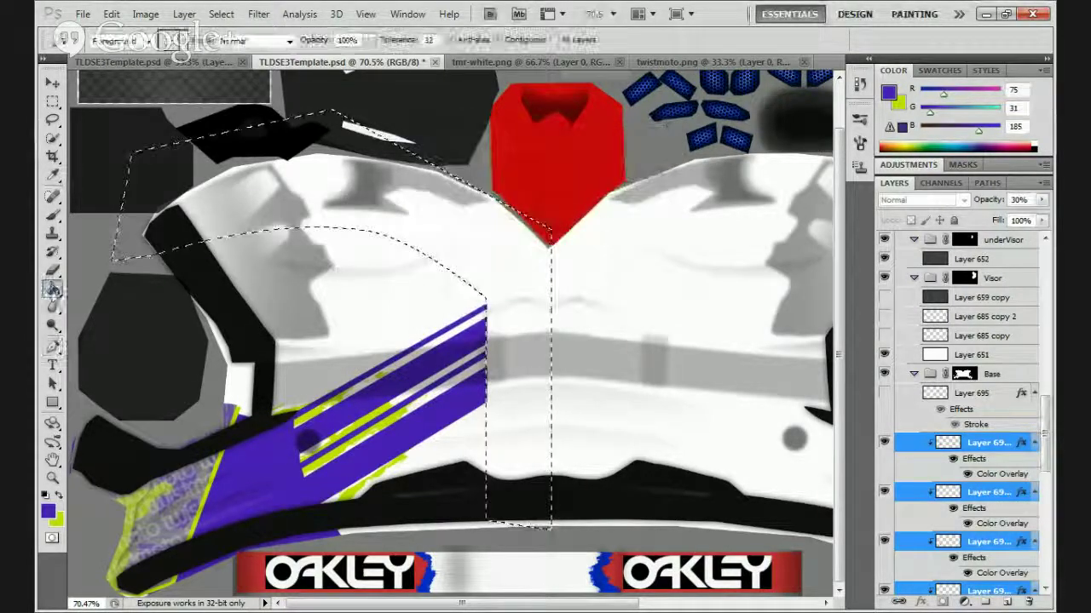
pyautogui.click(261, 198)
pyautogui.click(526, 246)
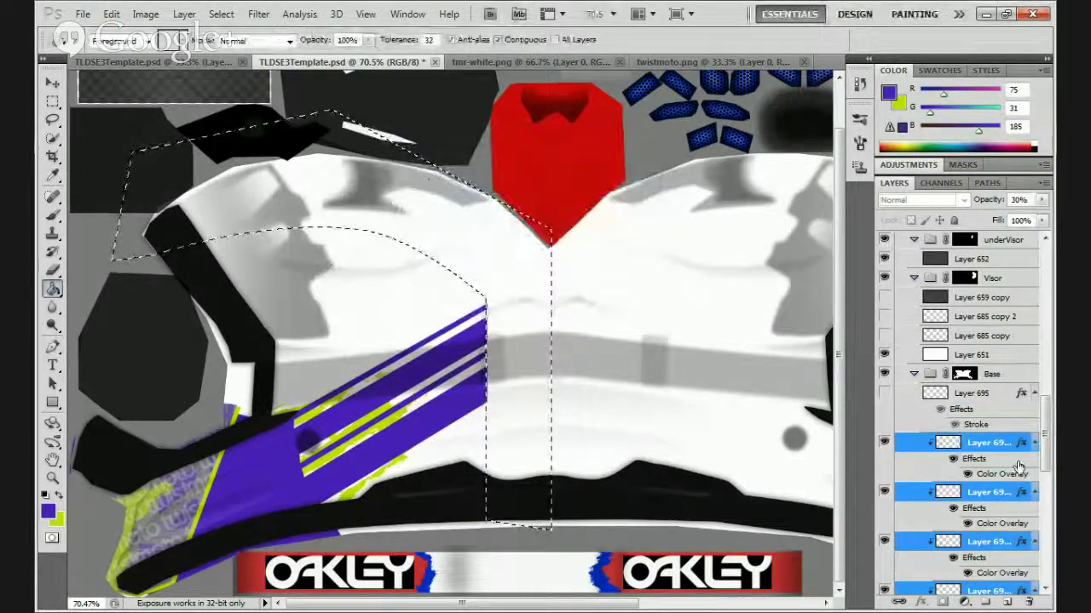
# Fill the band on new Layer 702 with purple, then refill it with yellow-green.
pyautogui.click(989, 442)
pyautogui.click(1007, 603)
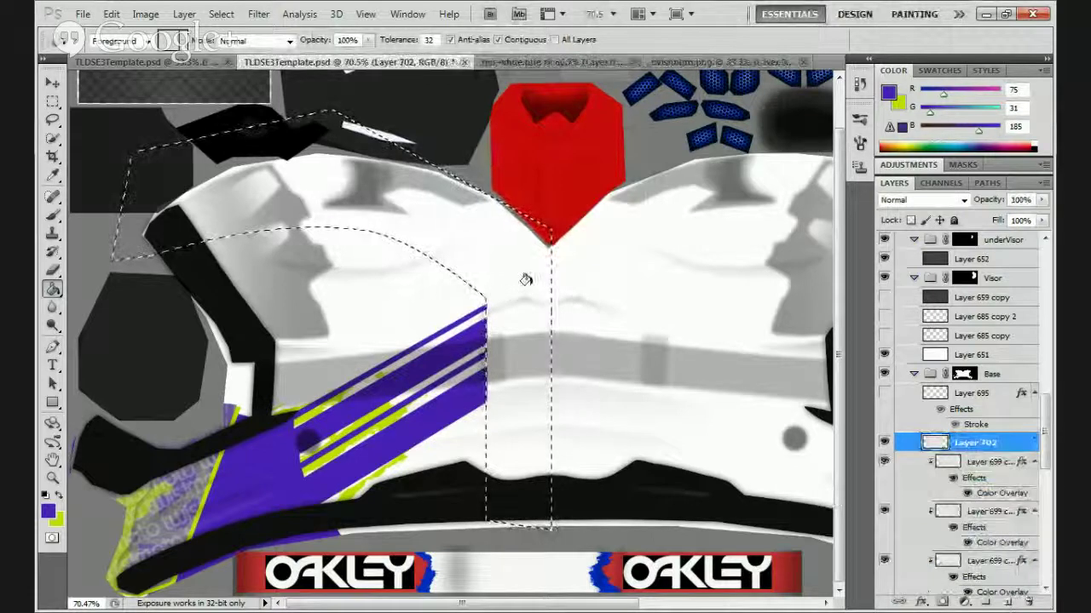
pyautogui.click(426, 219)
pyautogui.hotkey('ctrl', 'd')
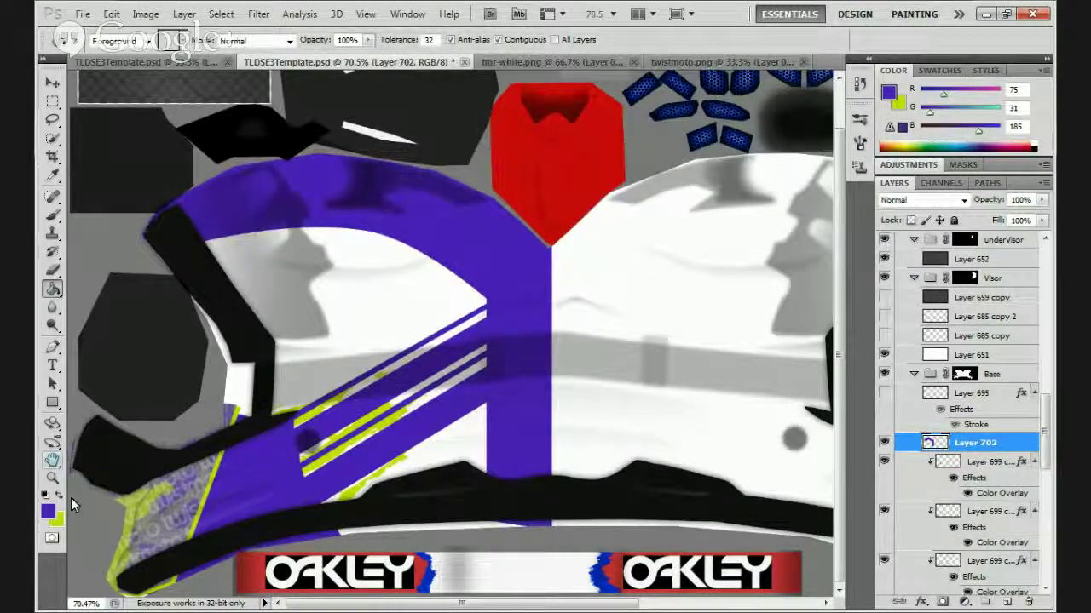
pyautogui.click(58, 495)
pyautogui.hotkey('ctrl', 'shift', 'd')
pyautogui.click(414, 195)
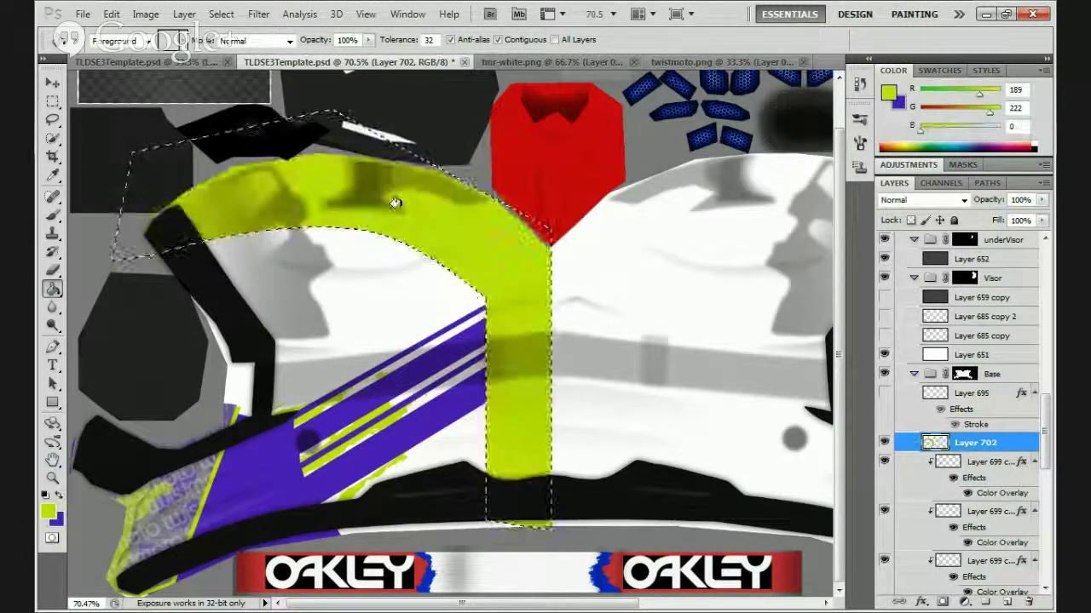
pyautogui.hotkey('ctrl', 'd')
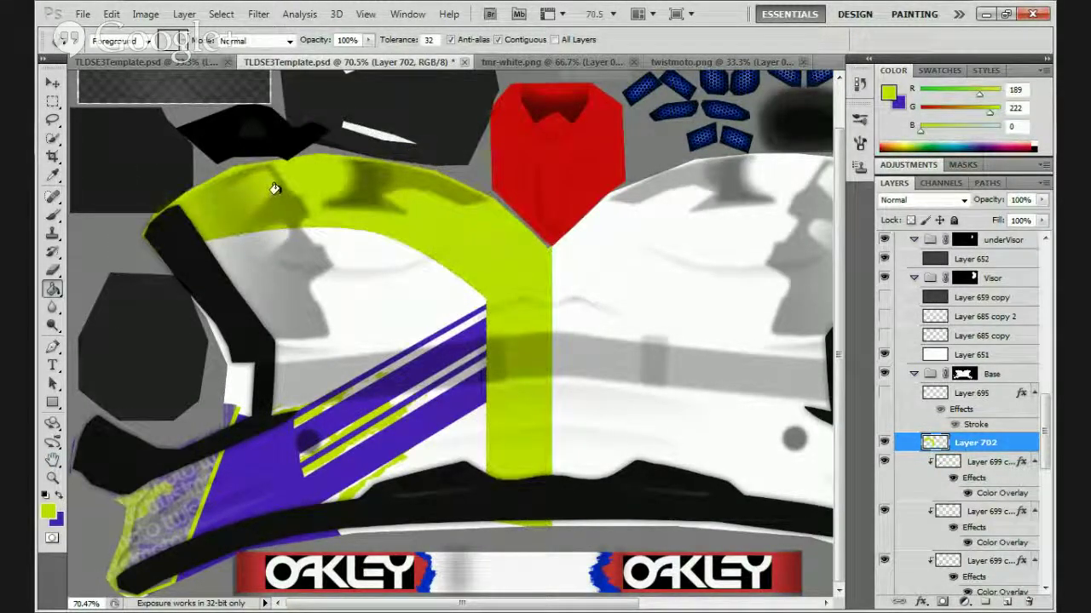
# Select Layer 700, Layer 701 and several Layer 699 copies in the Layers panel.
pyautogui.rightClick(1002, 451)
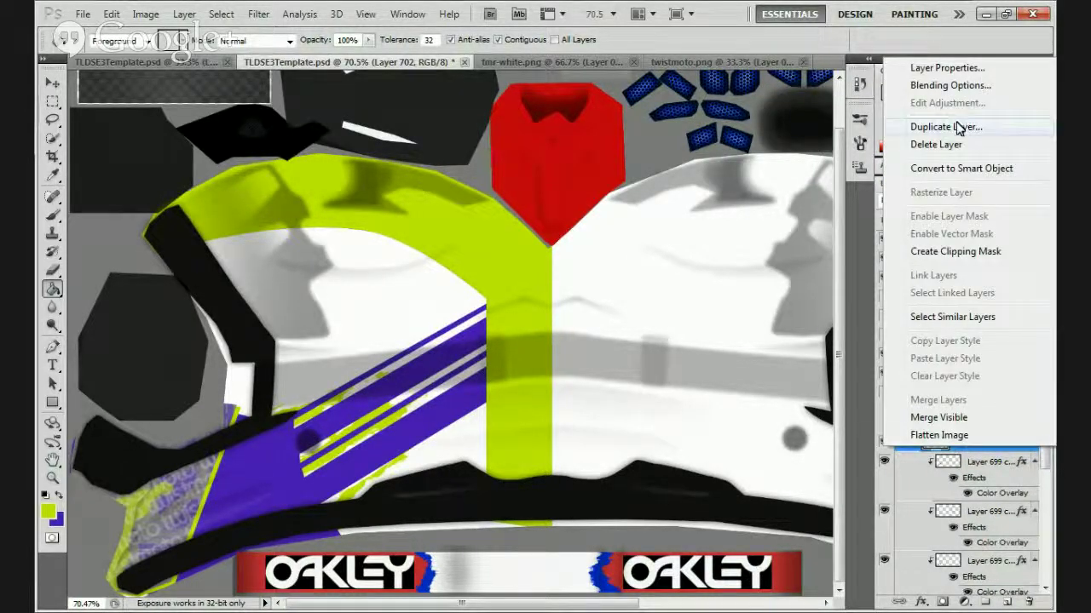
pyautogui.click(939, 462)
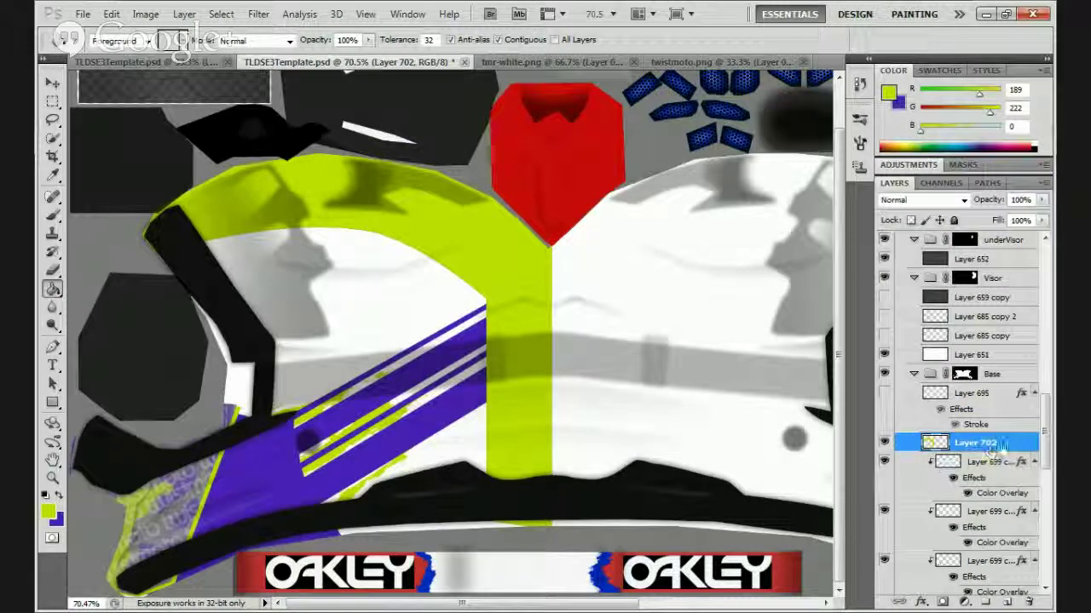
pyautogui.scroll(-2, 992, 429)
pyautogui.scroll(-4, 993, 428)
pyautogui.scroll(-4, 984, 431)
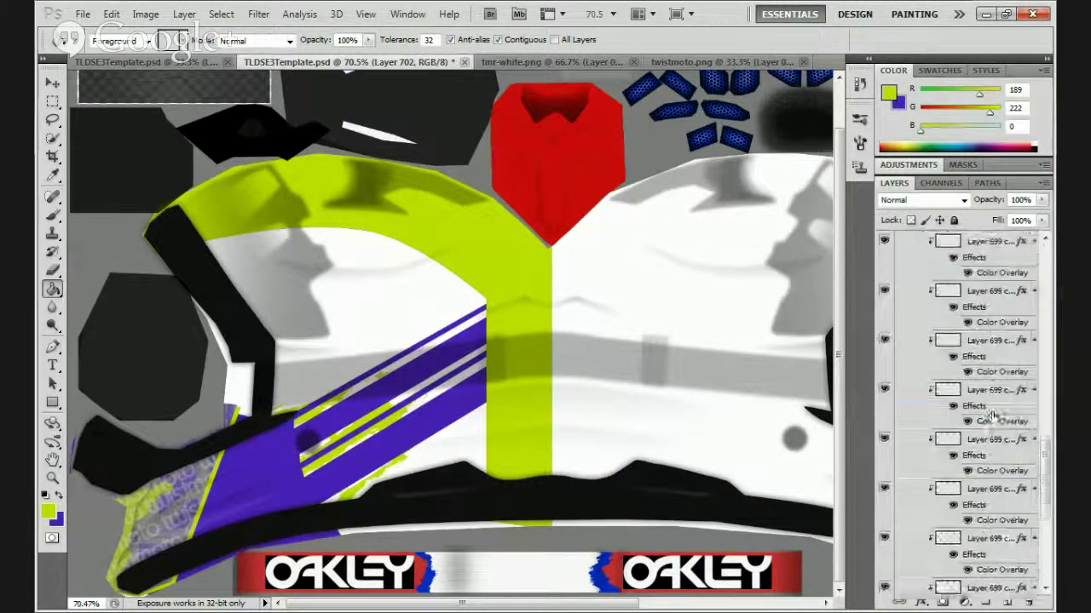
pyautogui.scroll(-4, 975, 433)
pyautogui.scroll(-3, 965, 437)
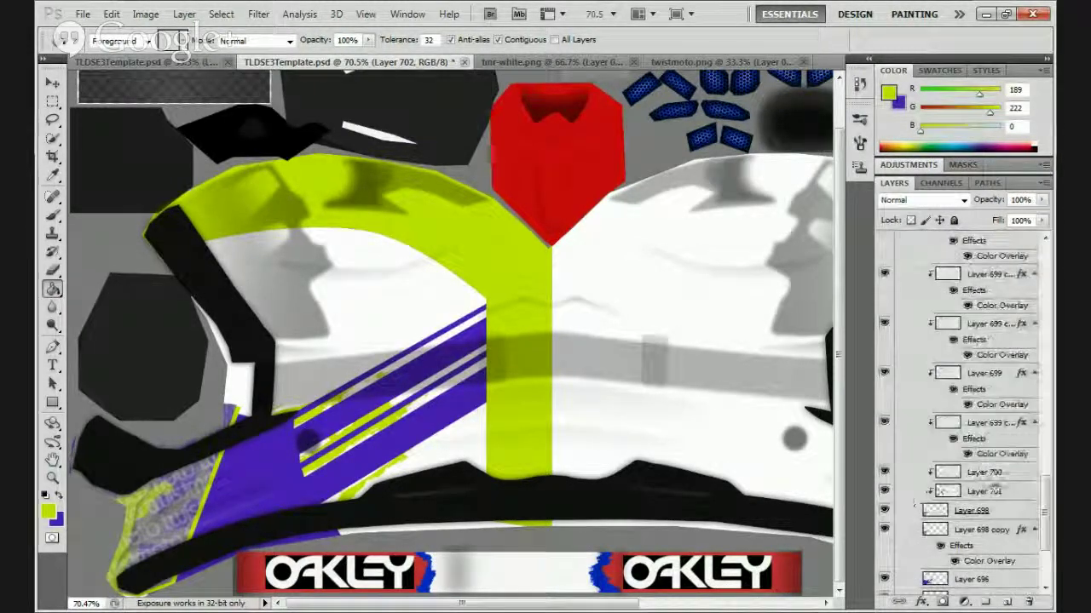
pyautogui.click(885, 473)
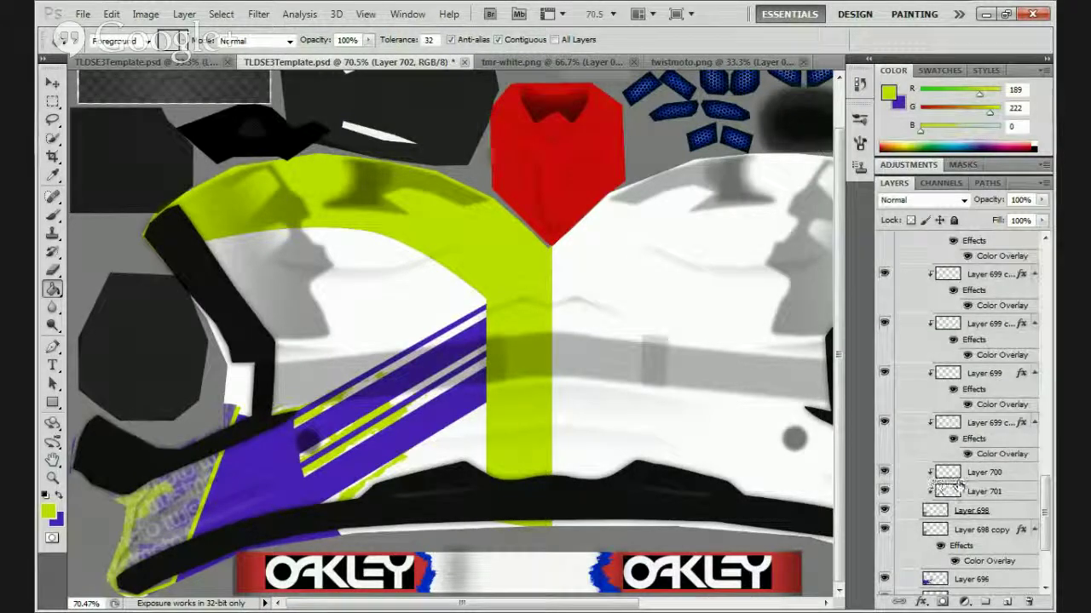
pyautogui.click(991, 477)
pyautogui.keyDown('shift'); pyautogui.click(989, 491); pyautogui.keyUp('shift')
pyautogui.keyDown('ctrl'); pyautogui.click(988, 422); pyautogui.keyUp('ctrl')
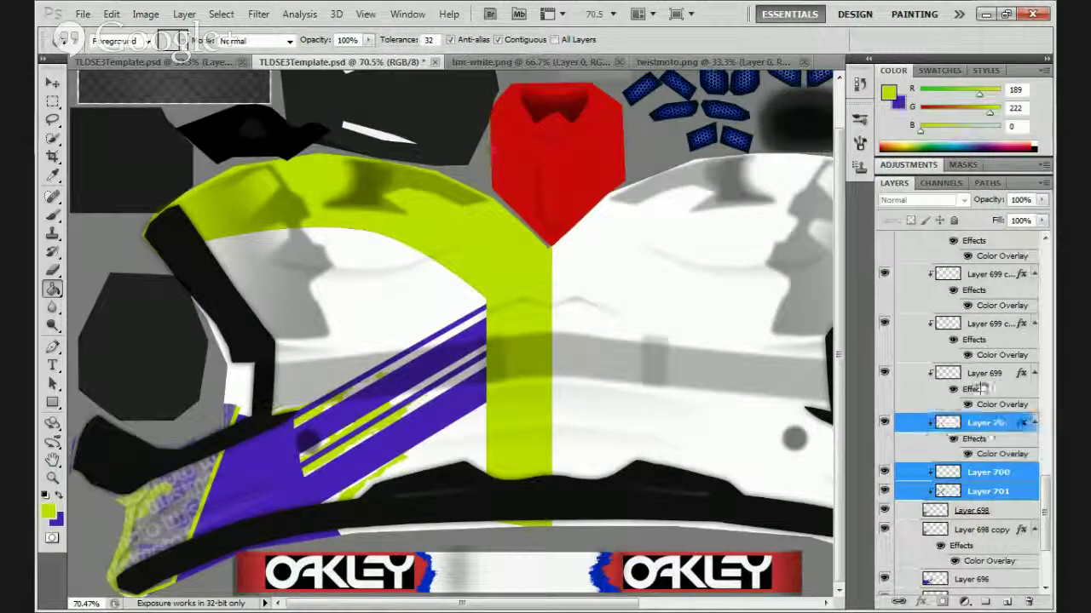
pyautogui.keyDown('ctrl'); pyautogui.click(988, 373); pyautogui.keyUp('ctrl')
pyautogui.keyDown('ctrl'); pyautogui.click(990, 323); pyautogui.keyUp('ctrl')
pyautogui.keyDown('ctrl'); pyautogui.click(993, 274); pyautogui.keyUp('ctrl')
# Add Layer 702, more Layer 699 copies, Layers 698, 698 copy, 696 and 697 to the selection.
pyautogui.scroll(5, 994, 281)
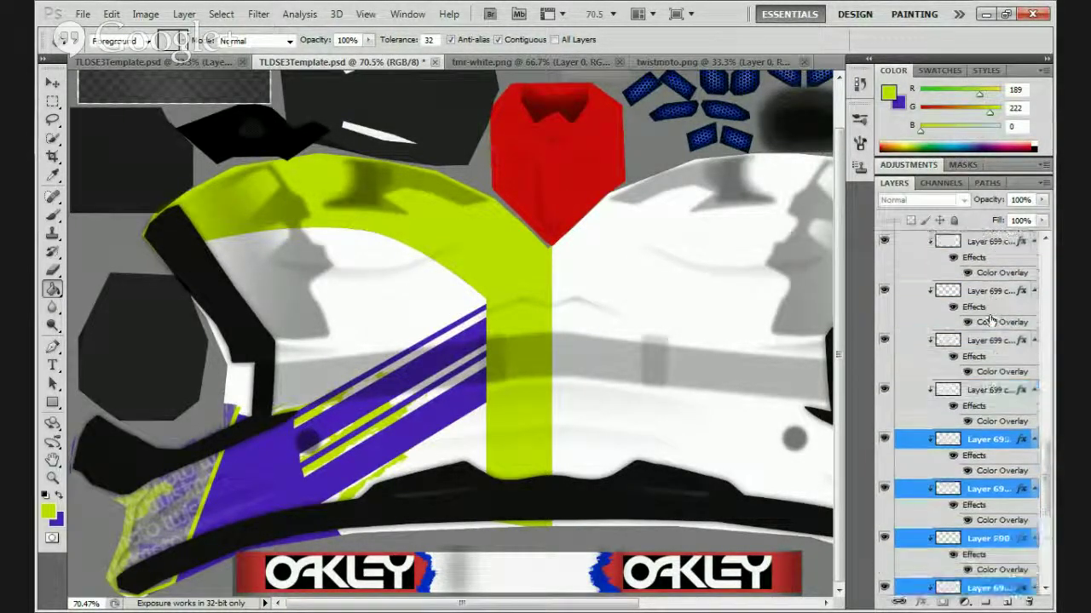
pyautogui.keyDown('ctrl'); pyautogui.click(975, 332); pyautogui.keyUp('ctrl')
pyautogui.keyDown('ctrl'); pyautogui.click(988, 352); pyautogui.keyUp('ctrl')
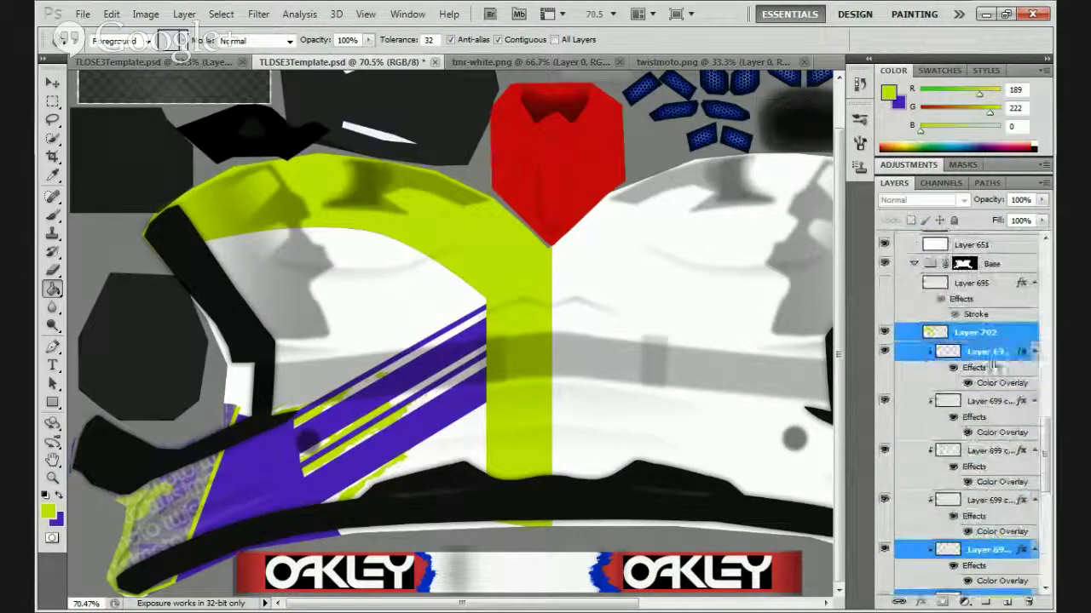
pyautogui.keyDown('ctrl'); pyautogui.click(989, 401); pyautogui.keyUp('ctrl')
pyautogui.keyDown('ctrl'); pyautogui.click(989, 450); pyautogui.keyUp('ctrl')
pyautogui.keyDown('ctrl'); pyautogui.click(989, 499); pyautogui.keyUp('ctrl')
pyautogui.scroll(-2, 980, 477)
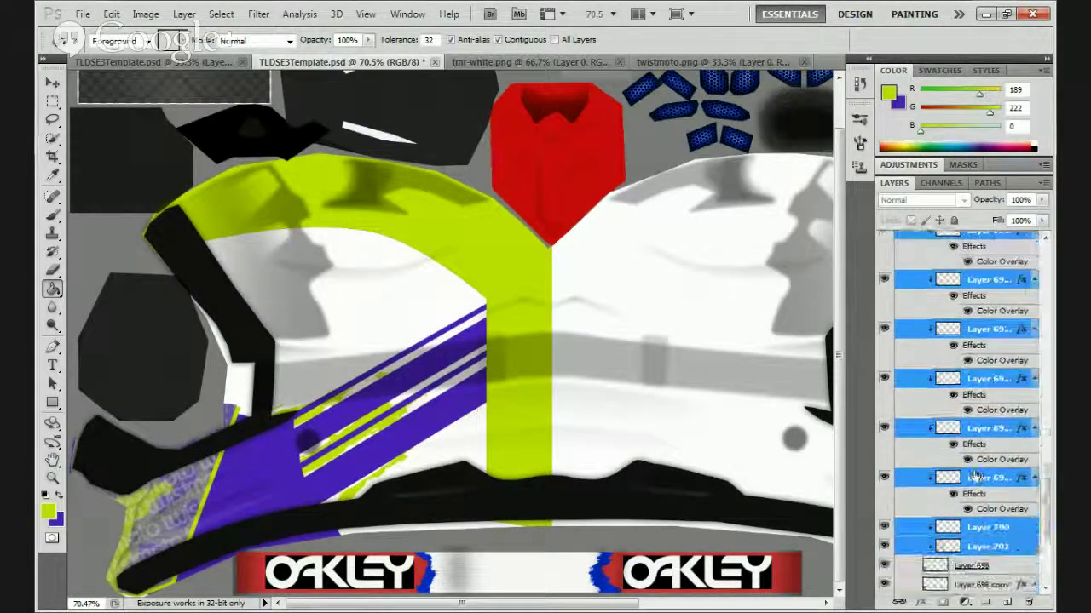
pyautogui.scroll(-3, 976, 475)
pyautogui.scroll(-2, 970, 385)
pyautogui.keyDown('ctrl'); pyautogui.click(1001, 375); pyautogui.keyUp('ctrl')
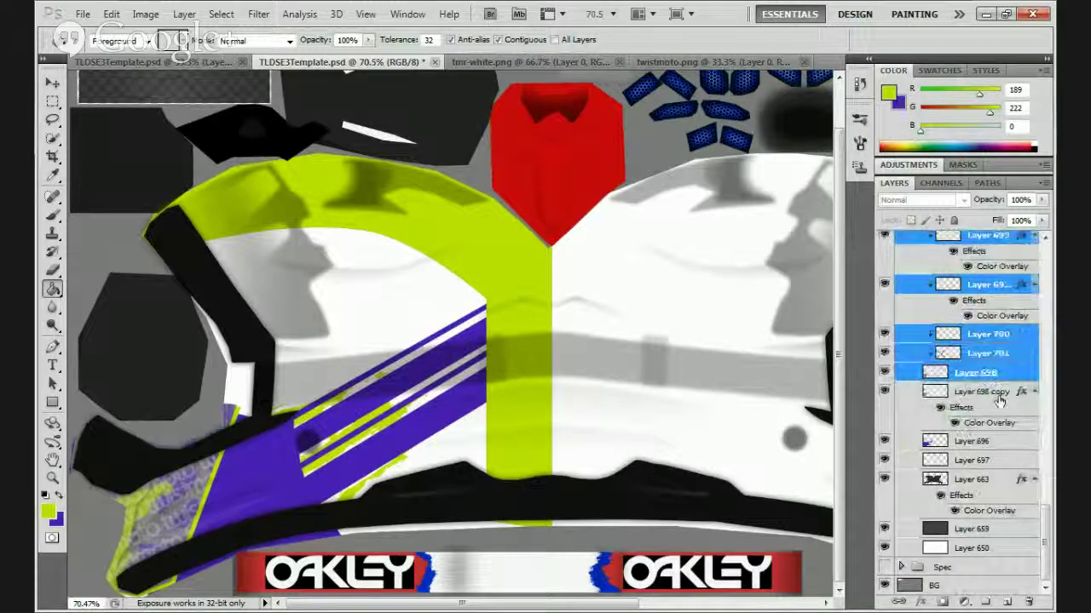
pyautogui.keyDown('ctrl'); pyautogui.click(988, 392); pyautogui.keyUp('ctrl')
pyautogui.keyDown('ctrl'); pyautogui.click(987, 441); pyautogui.keyUp('ctrl')
pyautogui.keyDown('ctrl'); pyautogui.click(988, 460); pyautogui.keyUp('ctrl')
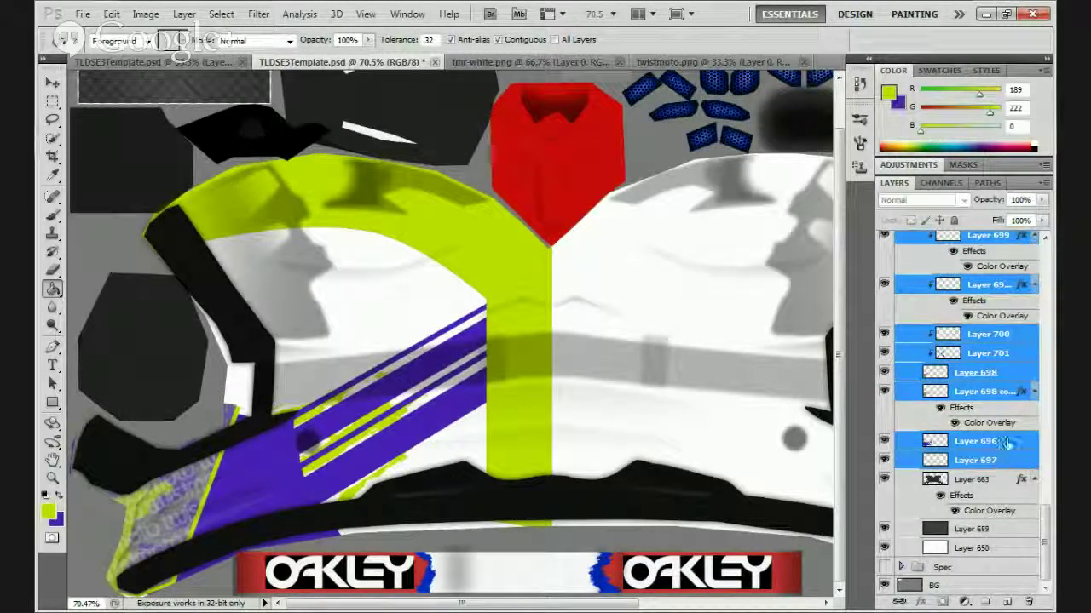
# Duplicate the selected layers and flip the copies horizontally.
pyautogui.rightClick(988, 441)
pyautogui.click(871, 294)
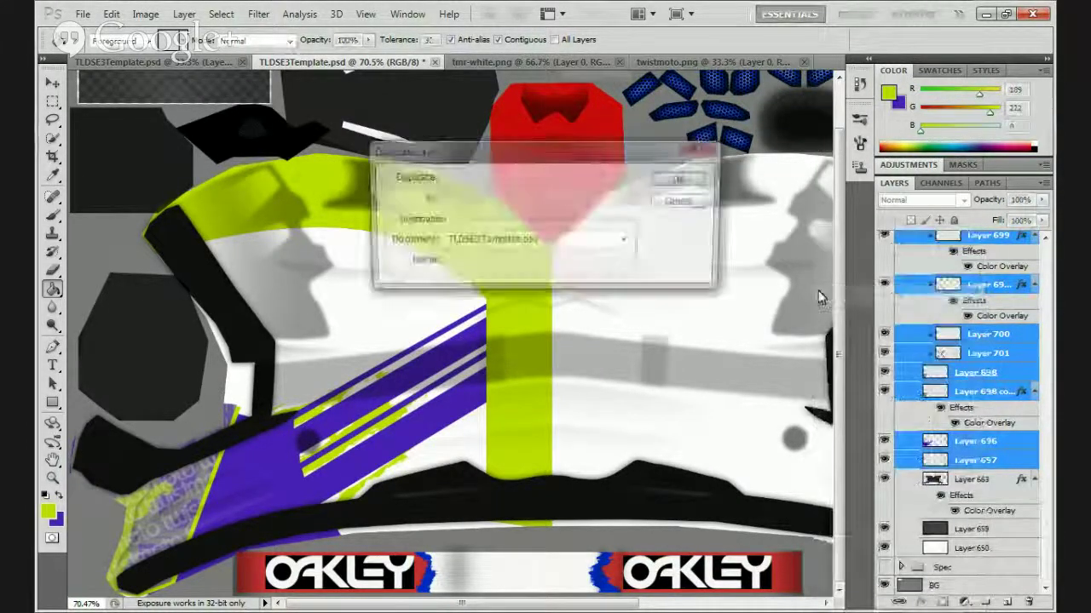
pyautogui.click(688, 178)
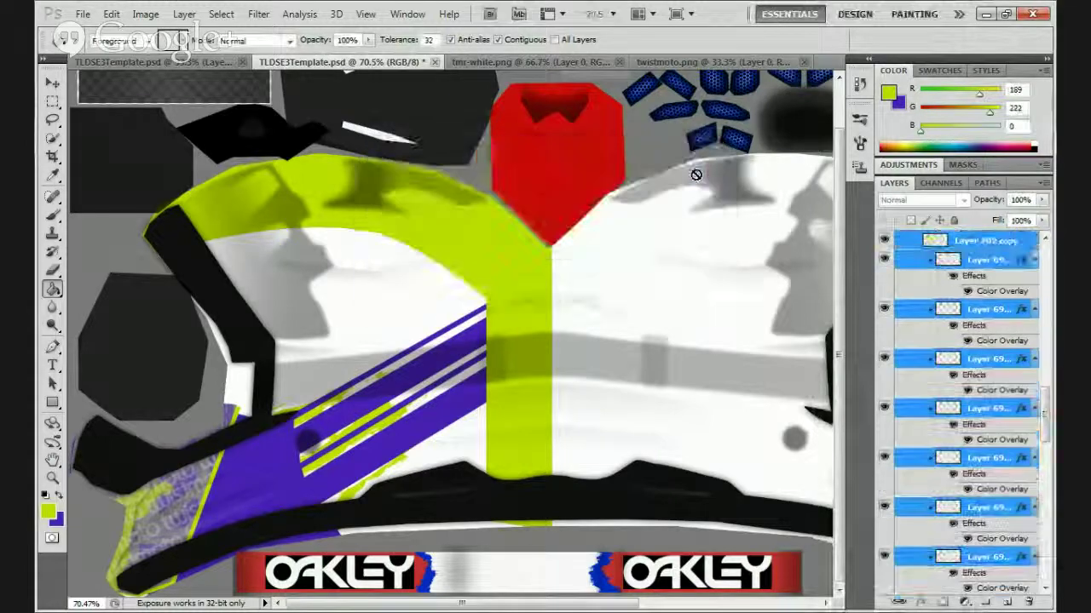
pyautogui.click(112, 13)
pyautogui.moveTo(136, 325)
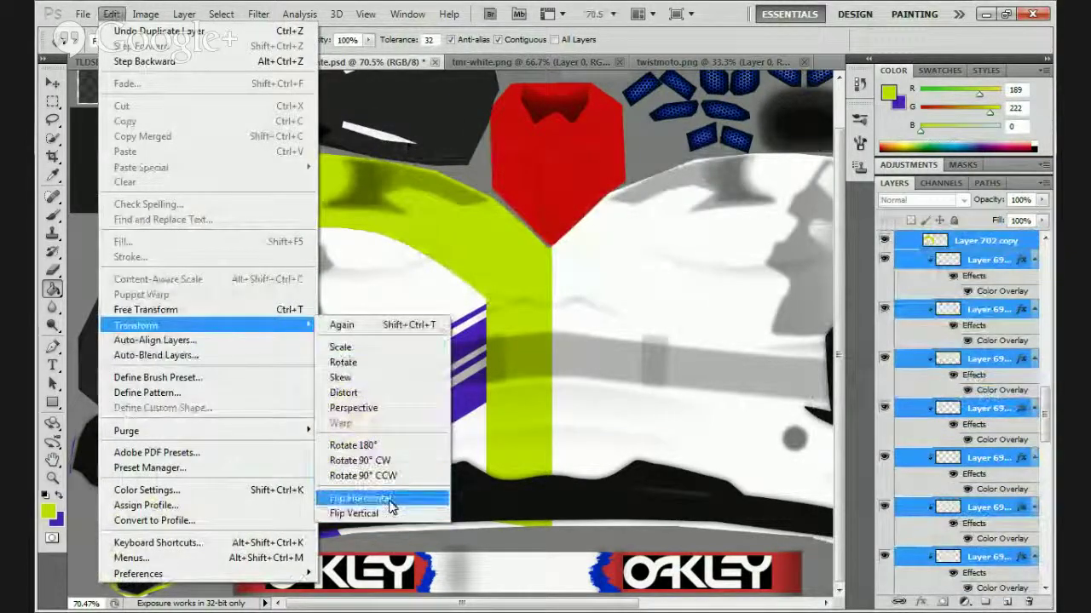
pyautogui.click(384, 499)
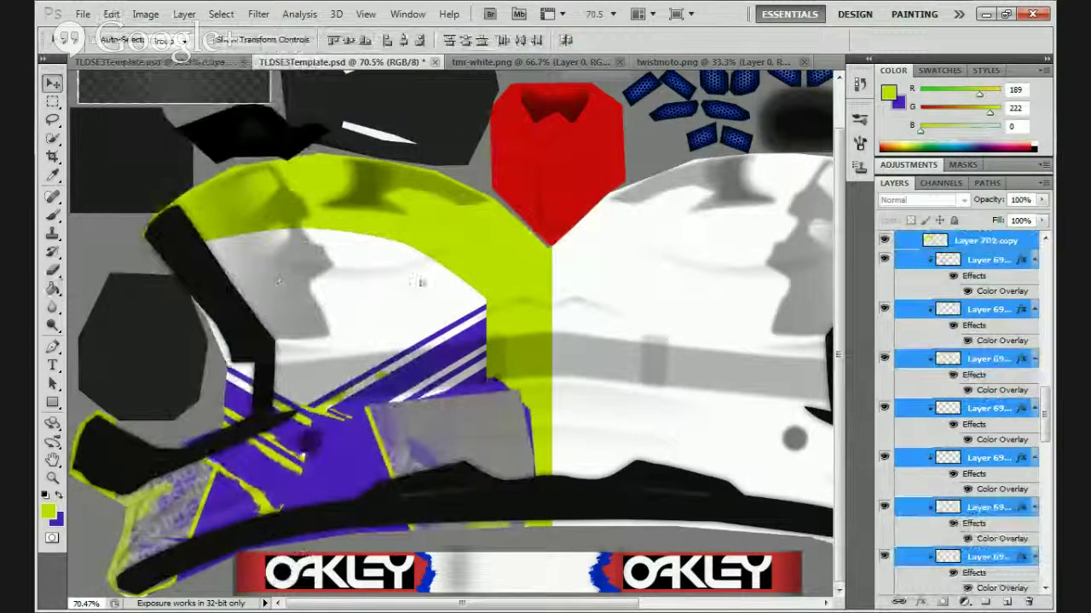
# Move the mirrored copies onto the helmet's right half and nudge them sideways into line.
pyautogui.moveTo(421, 282); pyautogui.dragTo(538, 300)
pyautogui.hotkey('shift', 'Right')
pyautogui.hotkey('shift', 'Right')
pyautogui.hotkey('shift', 'Right')
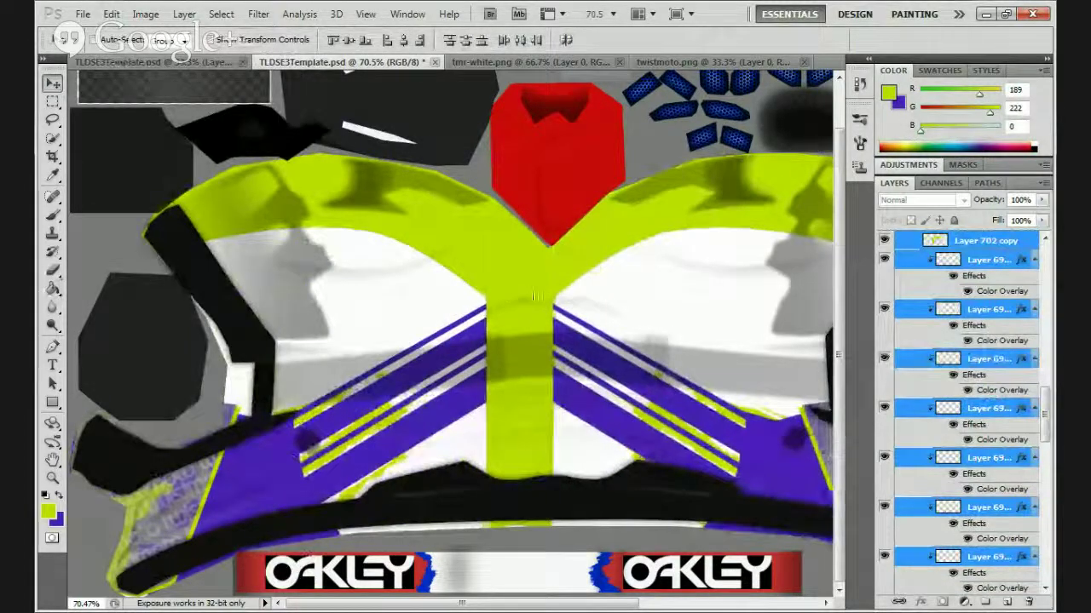
pyautogui.hotkey('shift', 'Right')
pyautogui.hotkey('shift', 'Right')
pyautogui.hotkey('shift', 'Right')
pyautogui.hotkey('shift', 'Right')
pyautogui.hotkey('shift', 'Right')
pyautogui.hotkey('shift', 'Right')
pyautogui.hotkey('shift', 'Right')
pyautogui.hotkey('shift', 'Right')
pyautogui.hotkey('shift', 'Left')
pyautogui.hotkey('shift', 'Left')
pyautogui.hotkey('shift', 'Left')
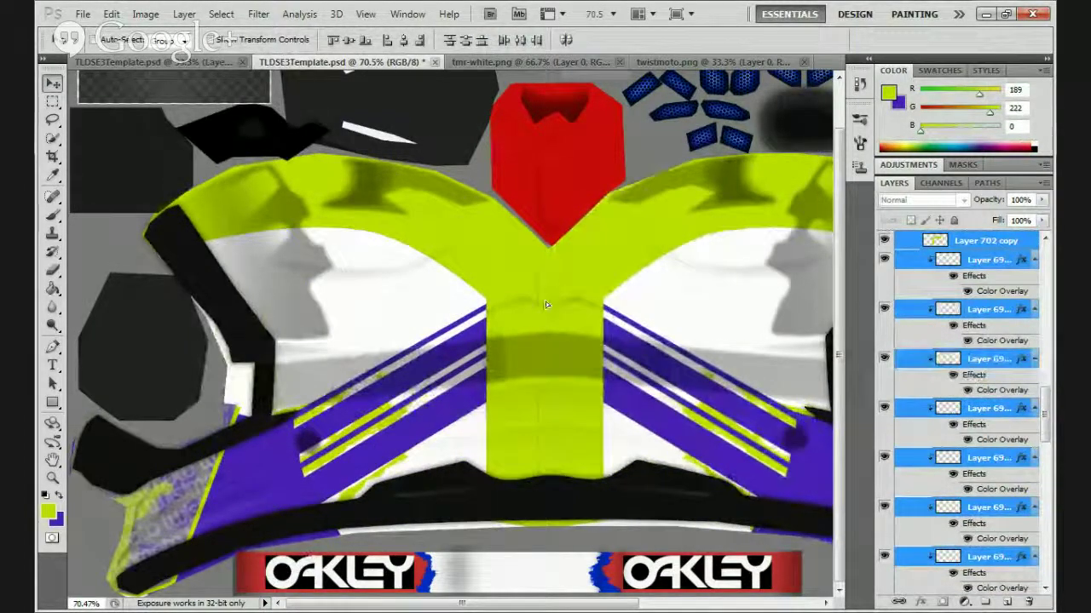
pyautogui.hotkey('shift', 'Left')
pyautogui.hotkey('shift', 'Left')
pyautogui.hotkey('shift', 'Left')
pyautogui.hotkey('shift', 'Right')
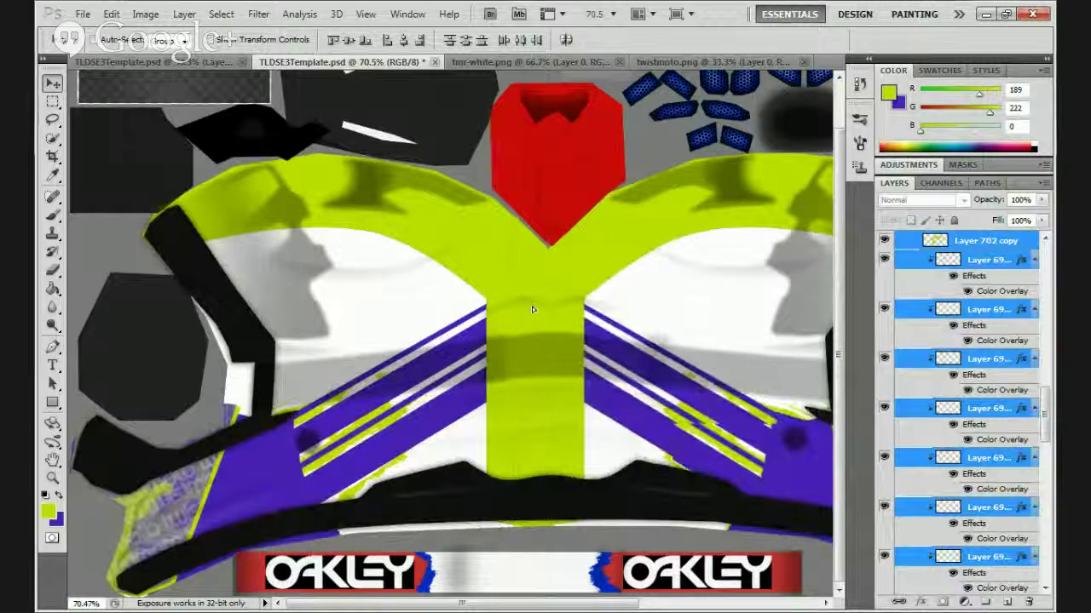
pyautogui.hotkey('shift', 'Right')
pyautogui.hotkey('shift', 'Right')
pyautogui.hotkey('shift', 'Right')
pyautogui.hotkey('shift', 'Right')
pyautogui.hotkey('shift', 'Right')
pyautogui.press('Right')
pyautogui.press('Right')
pyautogui.press('Right')
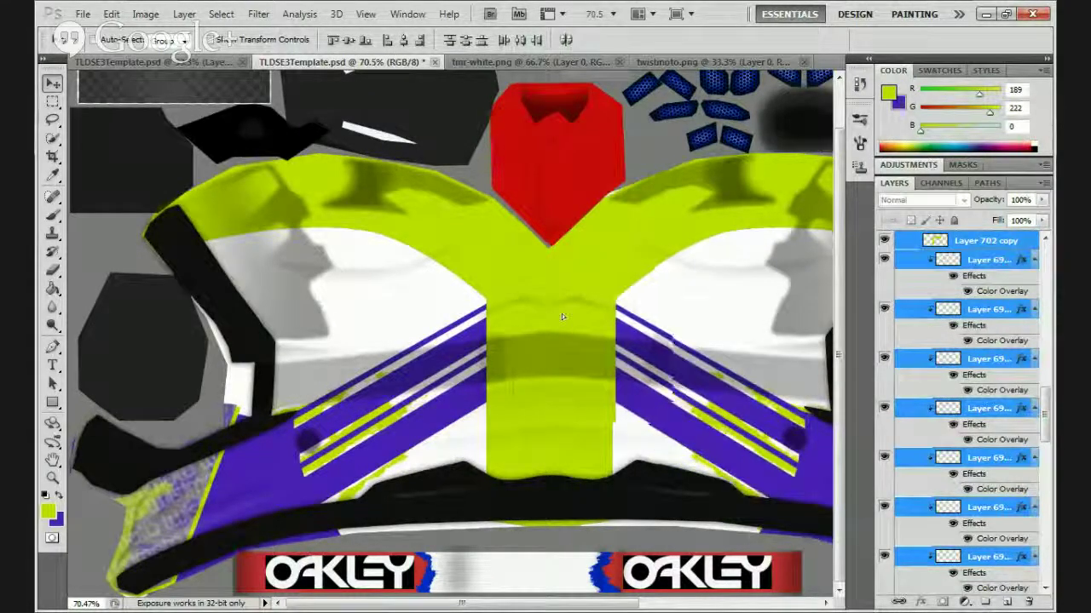
pyautogui.press('Right')
pyautogui.press('Right')
pyautogui.press('Right')
pyautogui.press('Right')
pyautogui.hotkey('shift', 'Left')
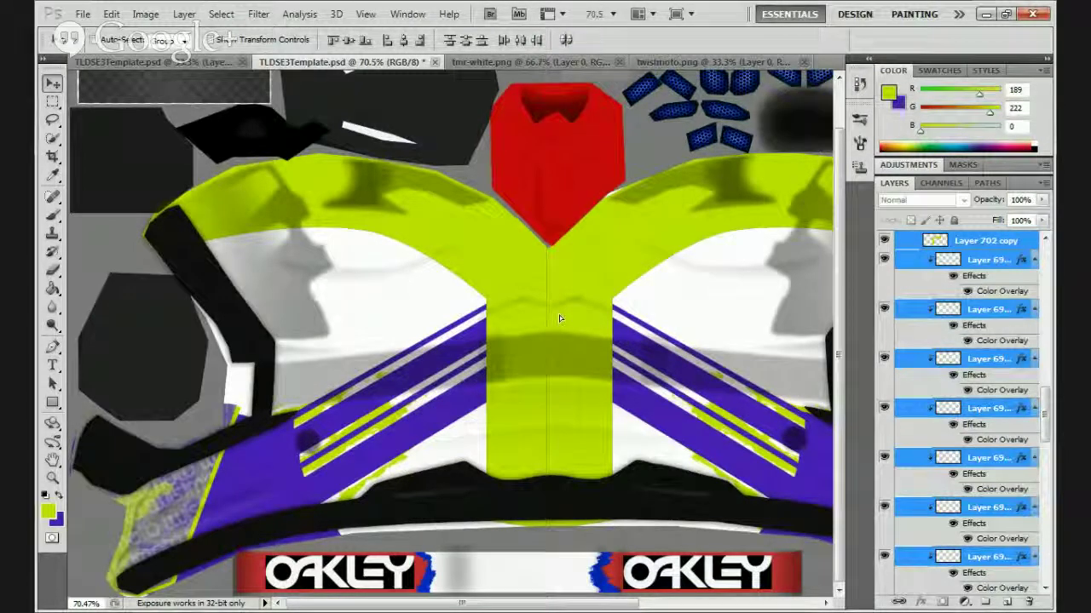
pyautogui.hotkey('ctrl', 'z')
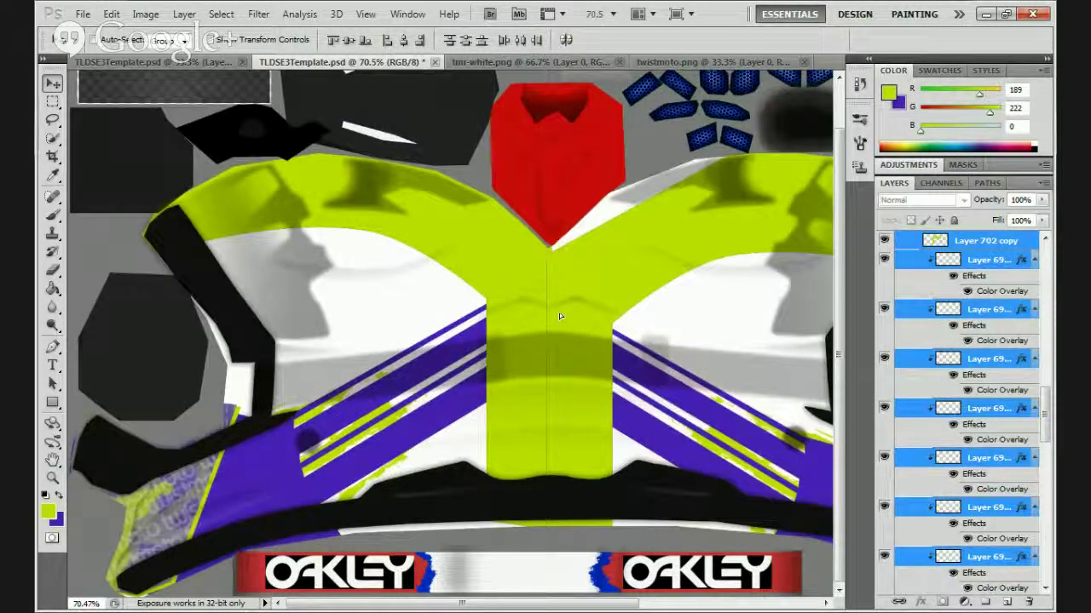
# Shift the right-side white panel and stripes up, then nudge them down slightly to align.
pyautogui.moveTo(559, 317); pyautogui.dragTo(552, 293)
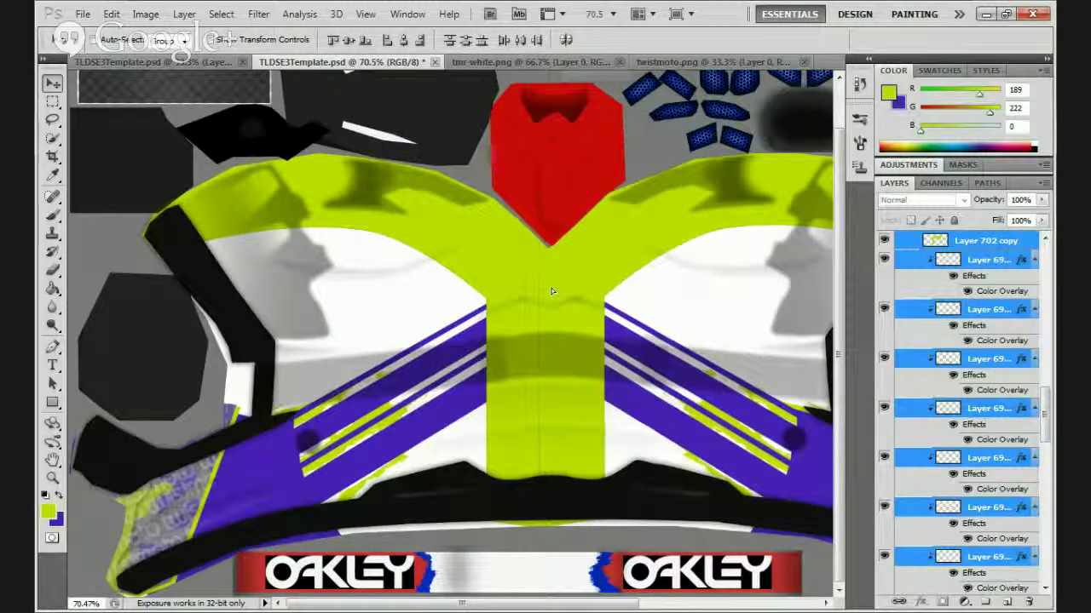
pyautogui.moveTo(552, 292); pyautogui.dragTo(552, 289)
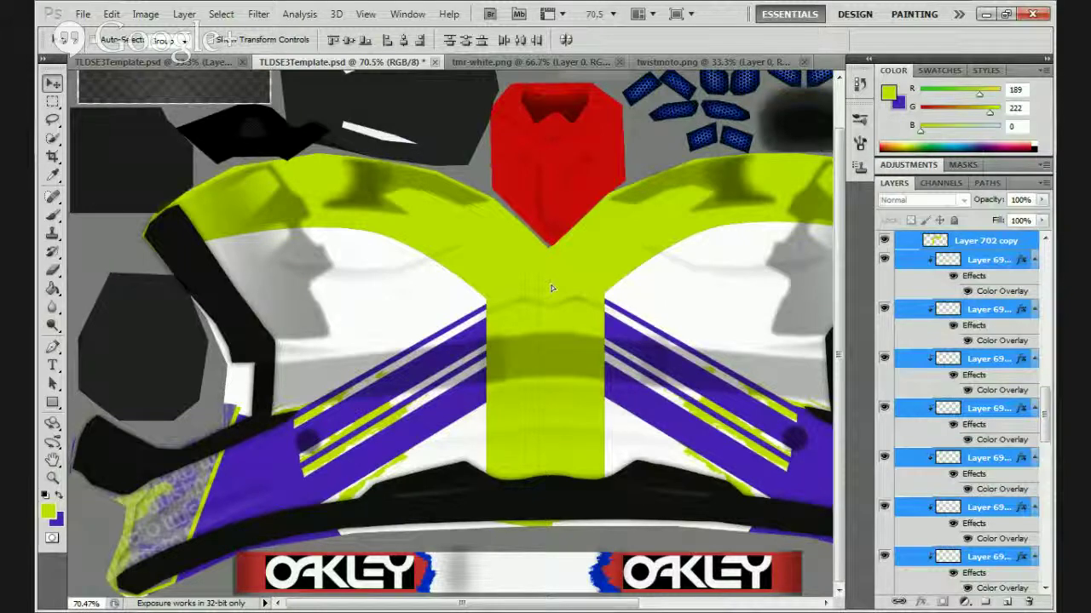
pyautogui.moveTo(551, 289); pyautogui.dragTo(551, 283)
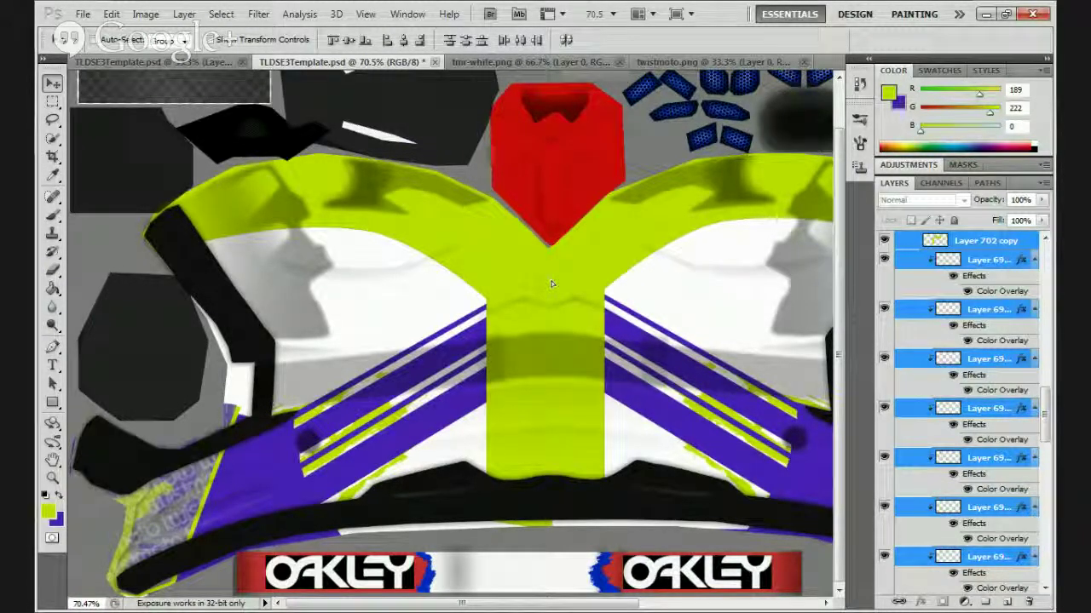
pyautogui.press('Down')
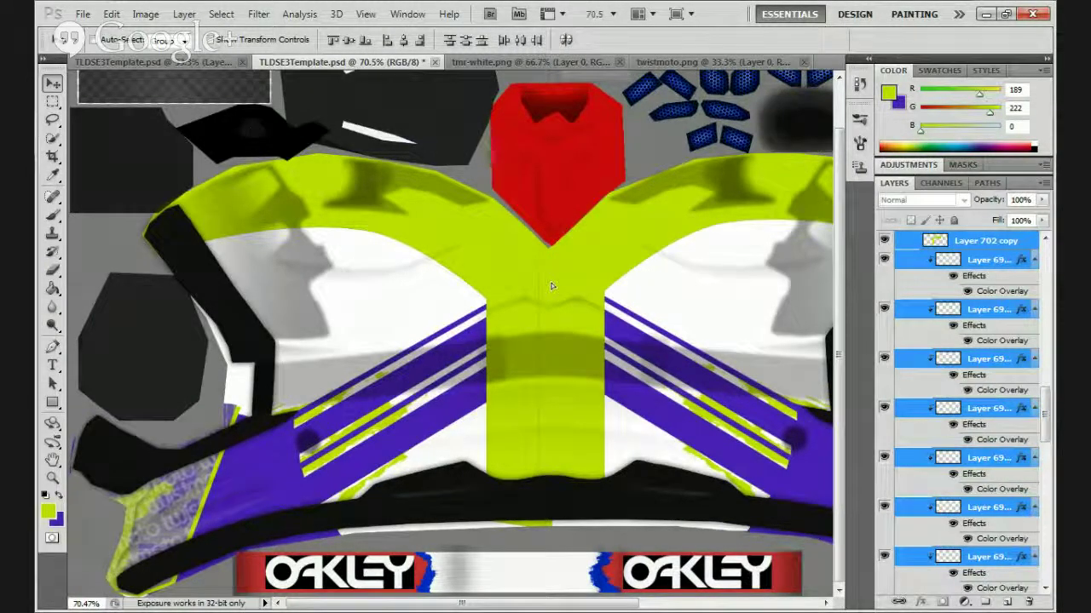
pyautogui.press('Down')
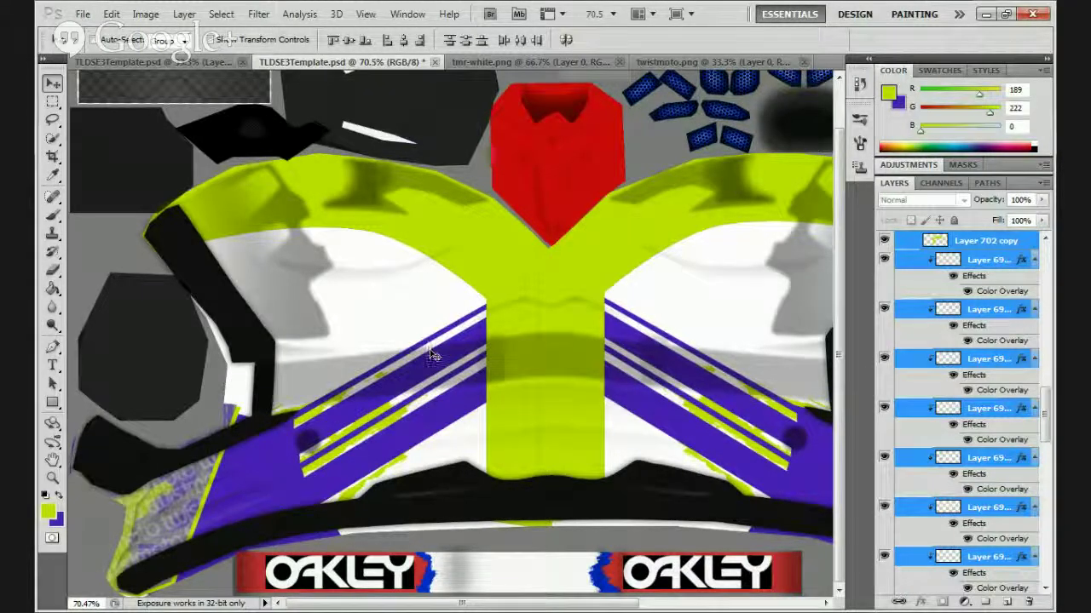
pyautogui.scroll(3, 982, 346)
pyautogui.scroll(1, 937, 337)
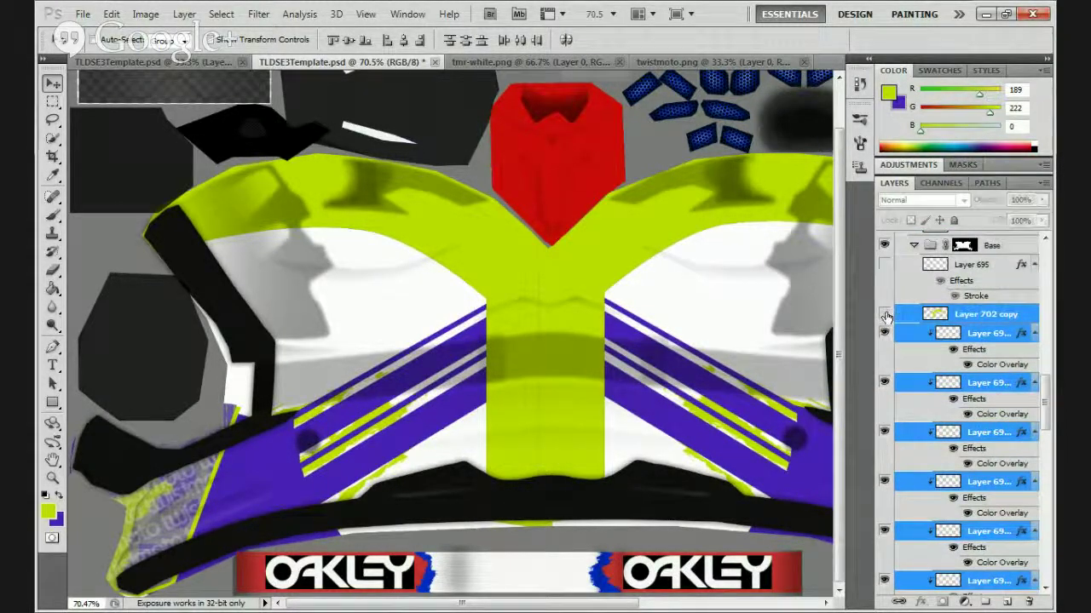
# Delete a vertical strip from the yellow centre on Layer 702 copy and zoom out.
pyautogui.click(886, 317)
pyautogui.click(957, 315)
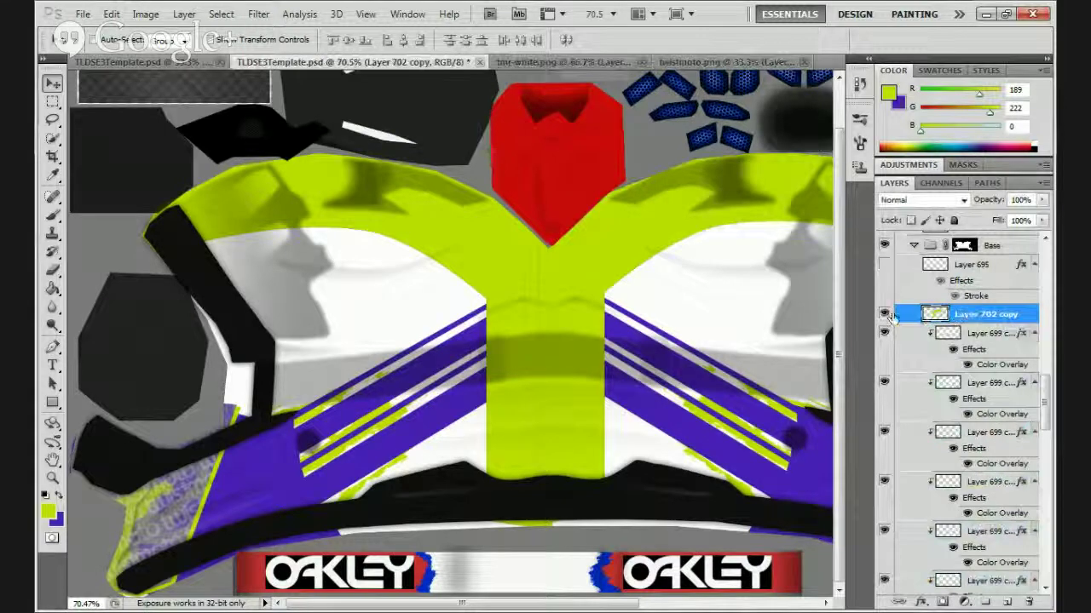
pyautogui.click(52, 100)
pyautogui.moveTo(505, 211)
pyautogui.mouseDown()
pyautogui.moveTo(550, 488)
pyautogui.moveTo(546, 532)
pyautogui.mouseUp()
pyautogui.press('Delete')
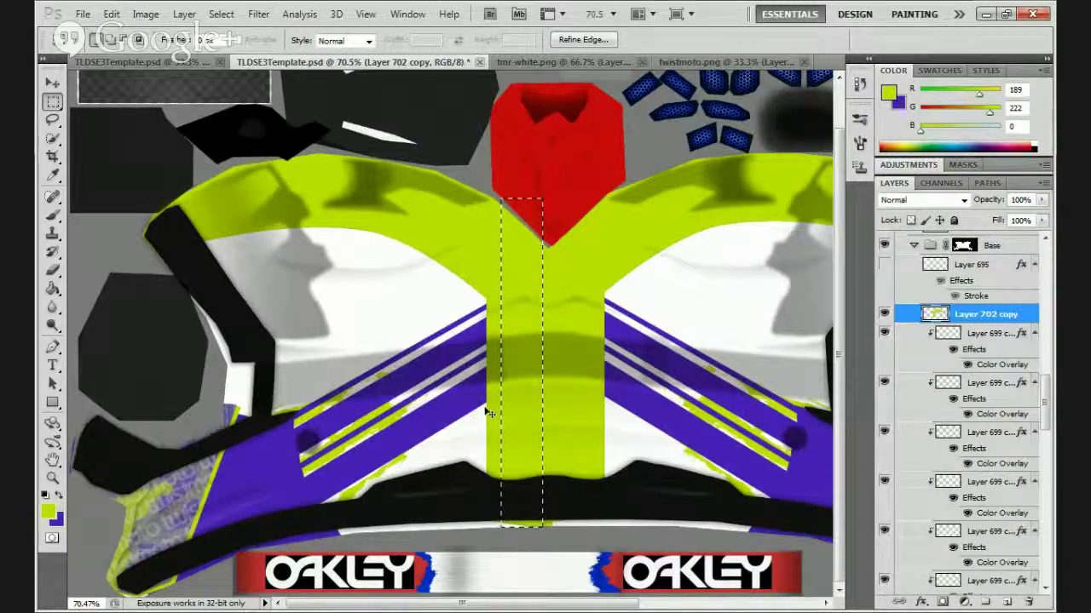
pyautogui.hotkey('ctrl', 'd')
pyautogui.click(52, 478)
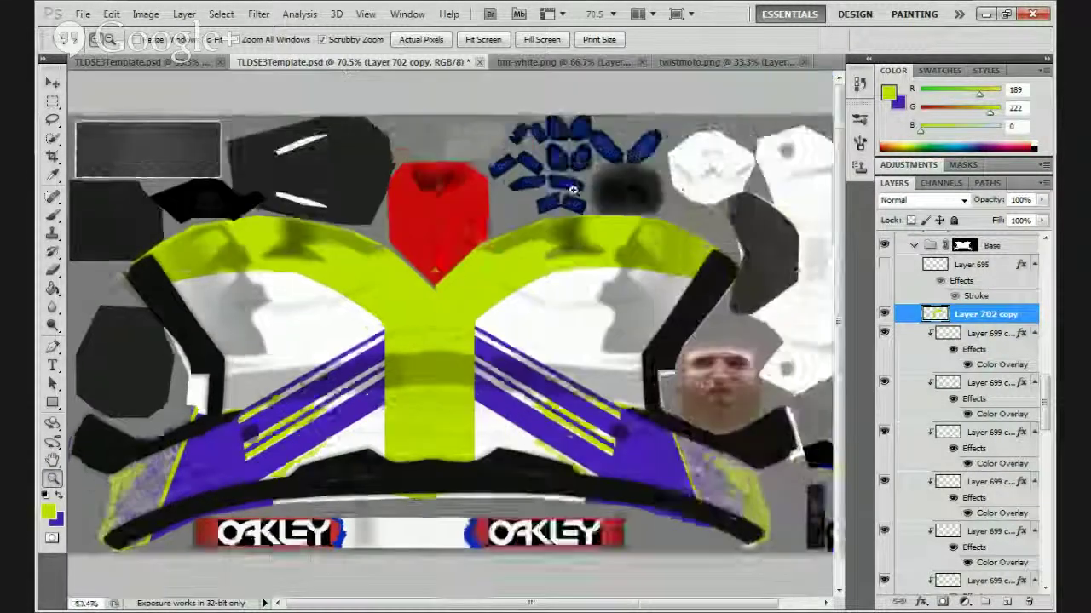
pyautogui.moveTo(599, 190); pyautogui.dragTo(572, 196)
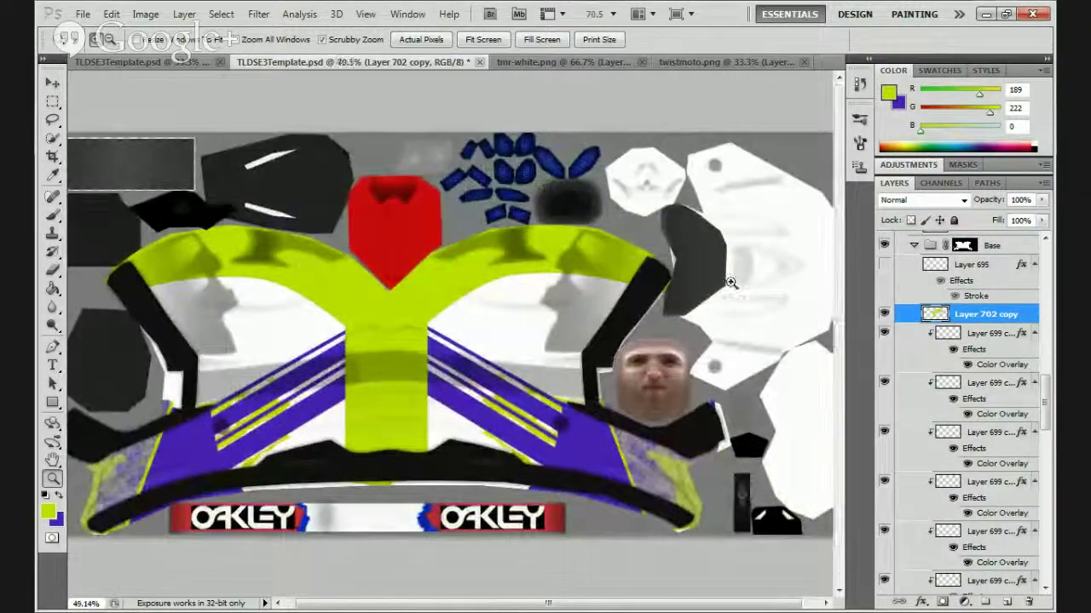
# Give Layer 702 copy an Inside stroke in purple sampled from the stripes, about 3 px.
pyautogui.doubleClick(937, 316)
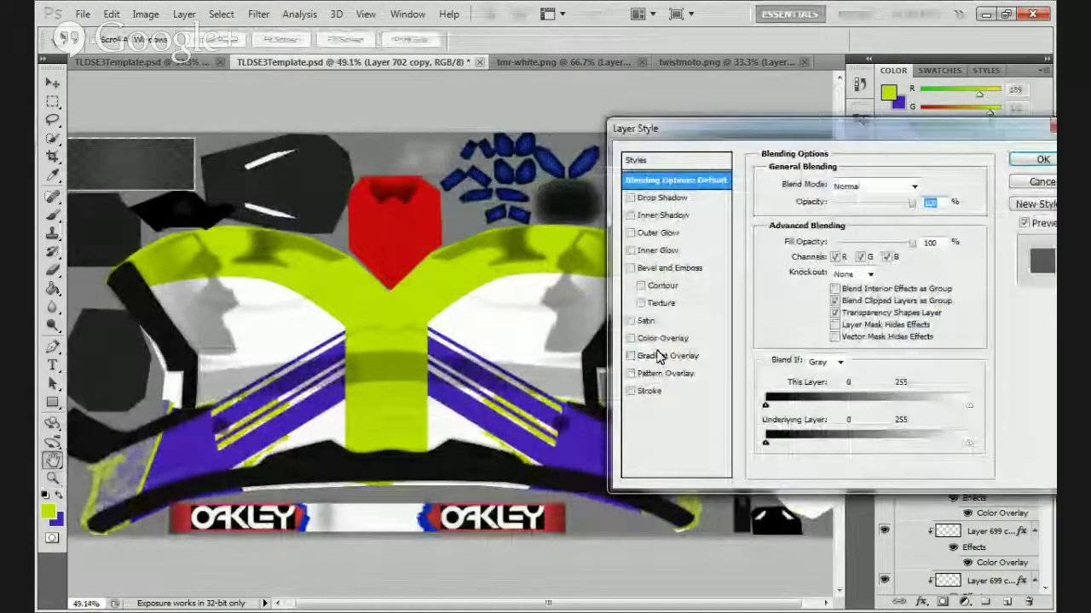
pyautogui.click(630, 355)
pyautogui.click(630, 356)
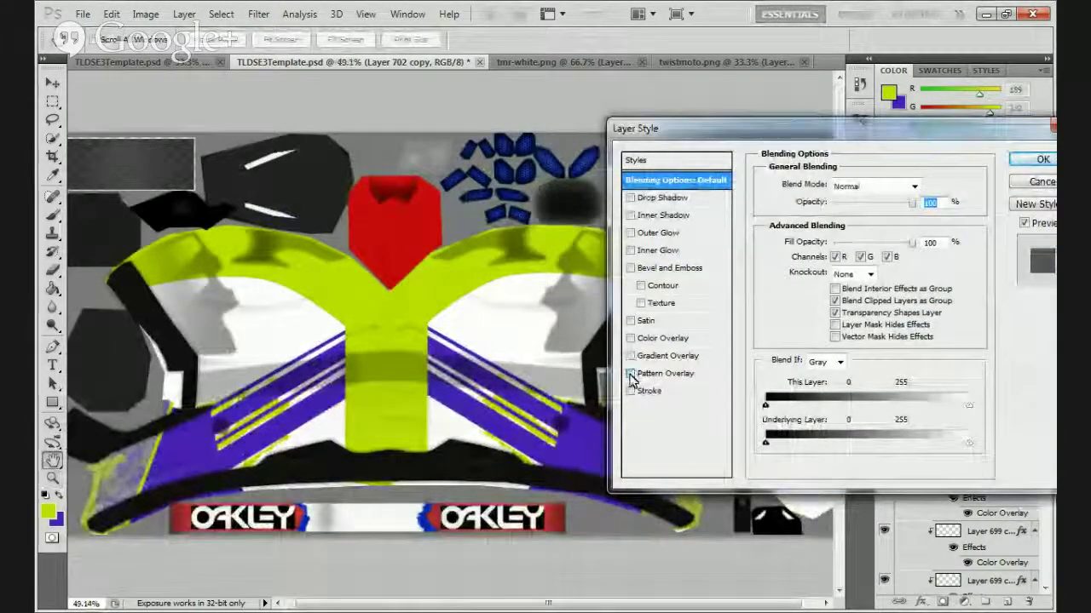
pyautogui.click(631, 373)
pyautogui.click(631, 374)
pyautogui.click(631, 391)
pyautogui.click(658, 392)
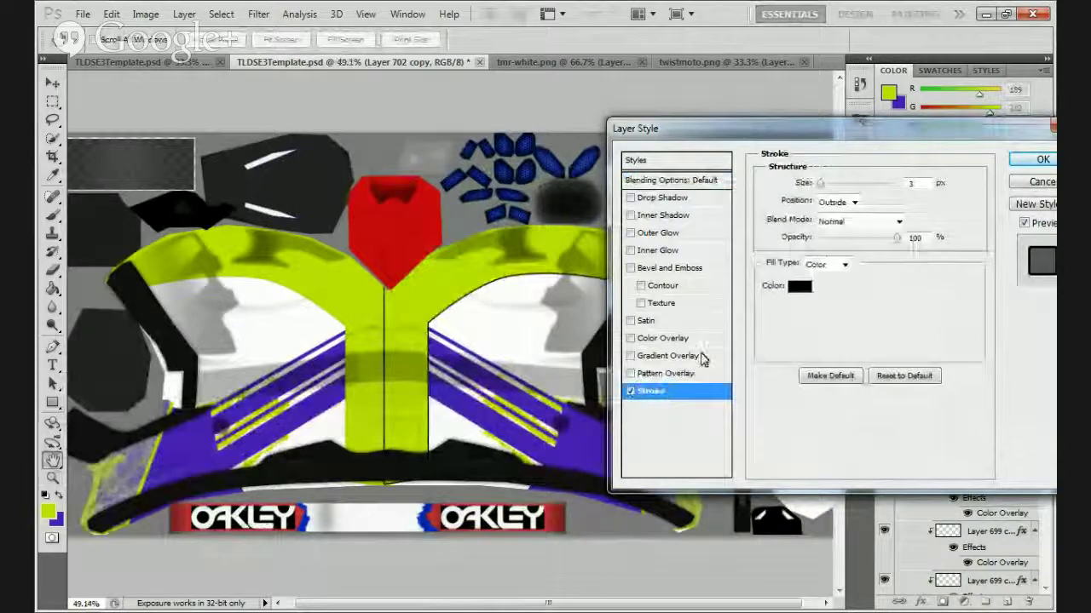
pyautogui.click(799, 287)
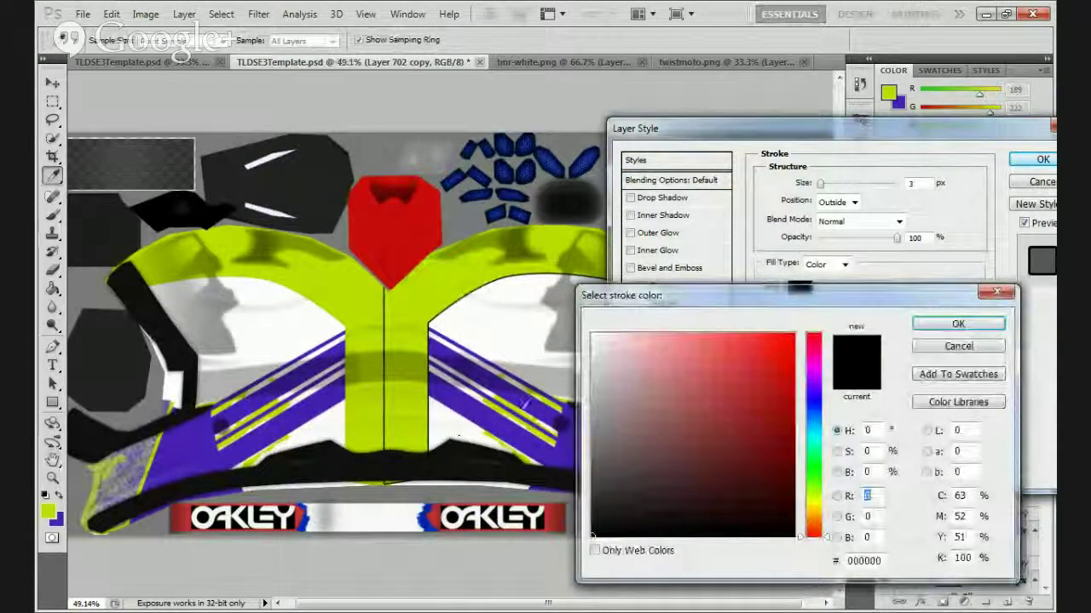
pyautogui.click(515, 383)
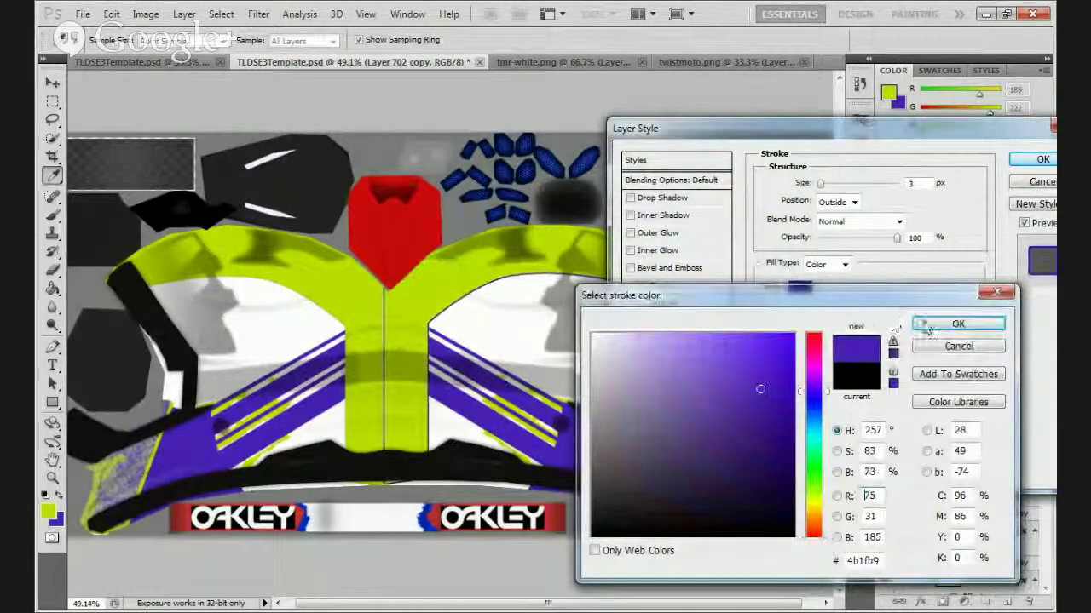
pyautogui.click(958, 324)
pyautogui.click(837, 202)
pyautogui.click(832, 231)
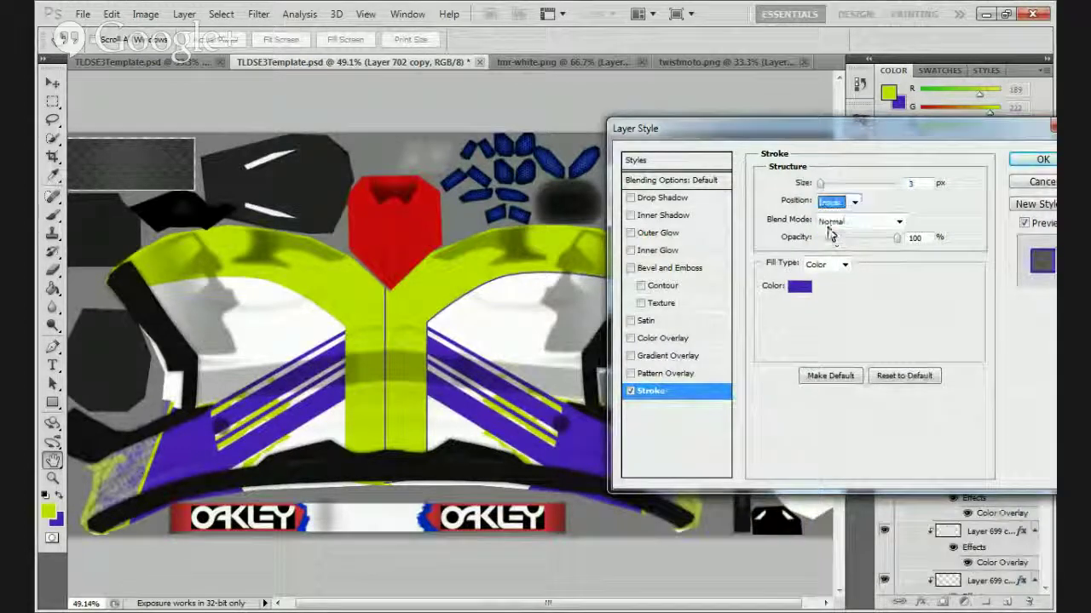
pyautogui.moveTo(823, 192); pyautogui.dragTo(826, 193)
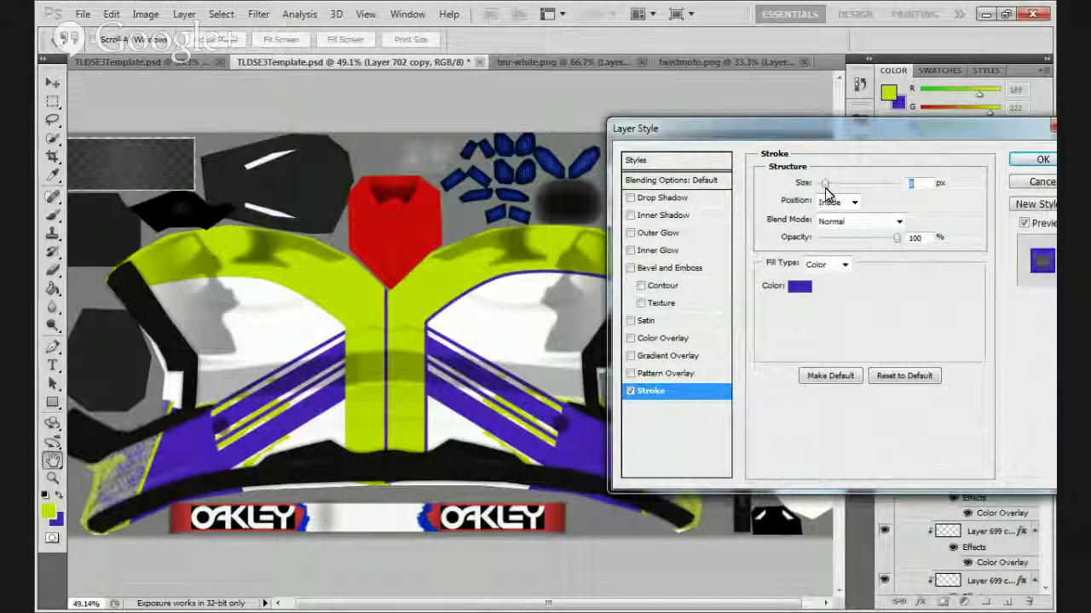
pyautogui.click(1041, 159)
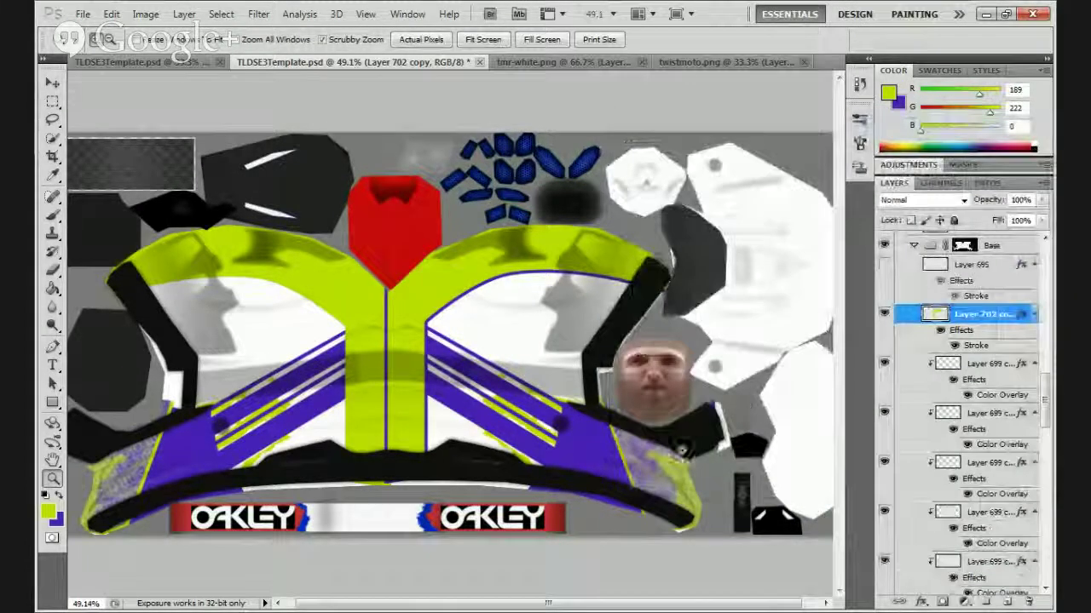
# Hide the purple stroke effect on Layer 702 copy.
pyautogui.rightClick(984, 330)
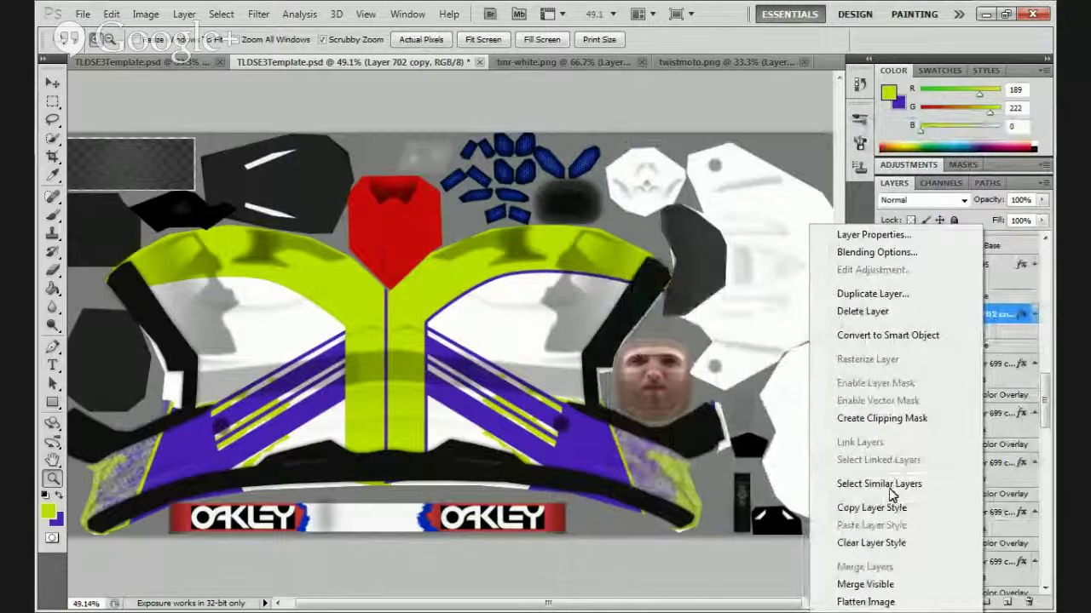
pyautogui.click(871, 507)
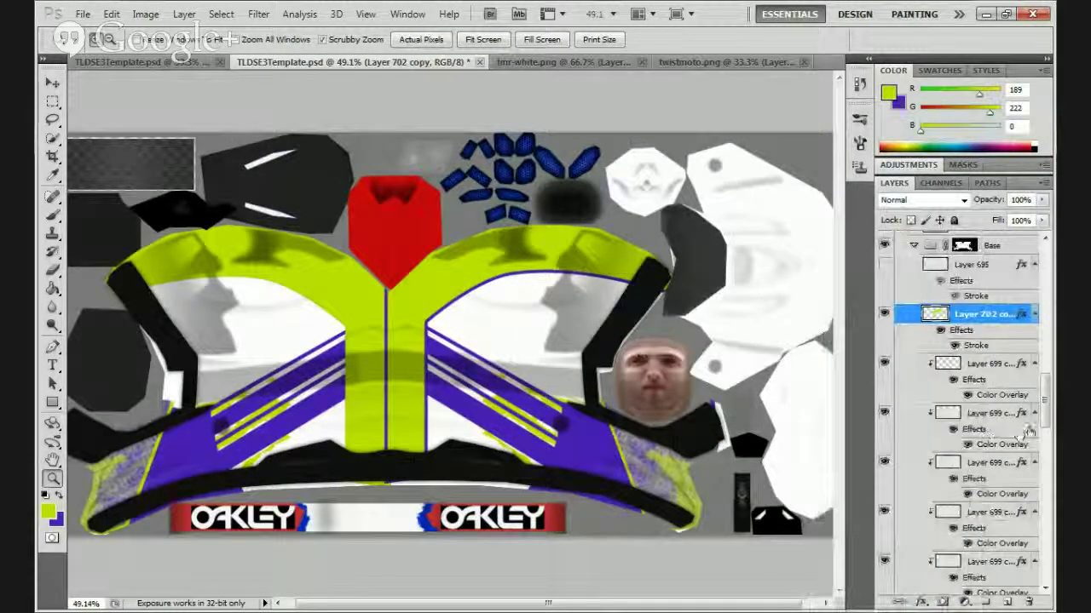
pyautogui.scroll(-2, 1014, 439)
pyautogui.scroll(-2, 1014, 439)
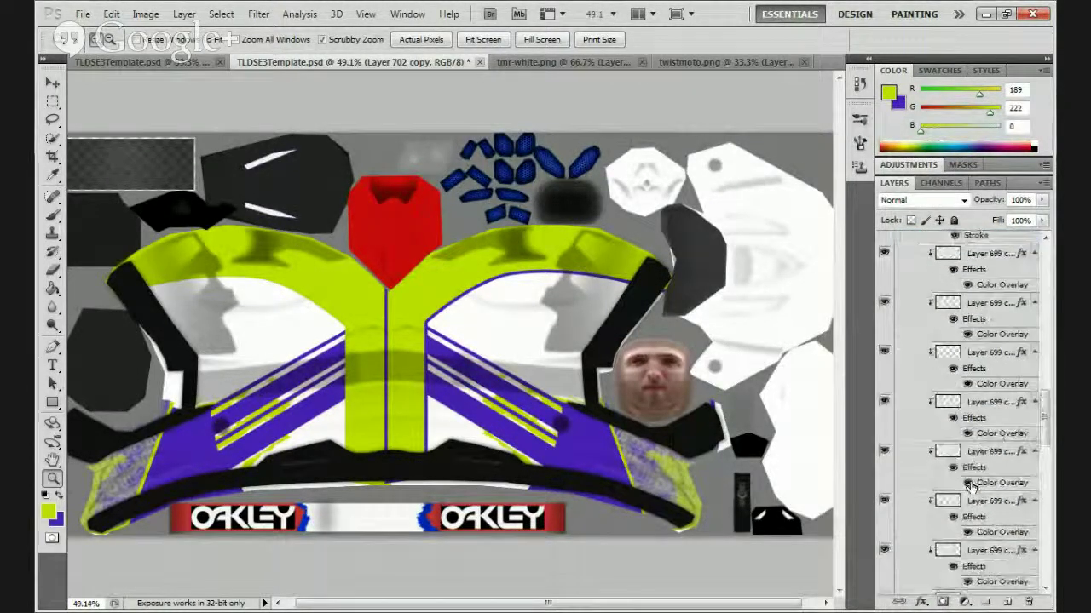
pyautogui.scroll(2, 973, 443)
pyautogui.click(989, 295)
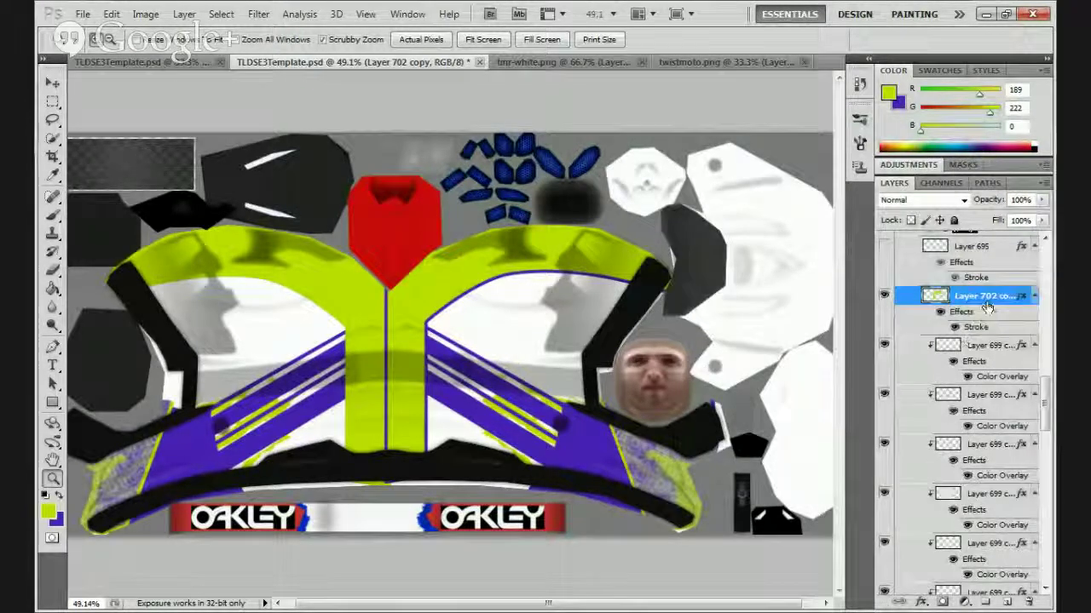
pyautogui.click(954, 327)
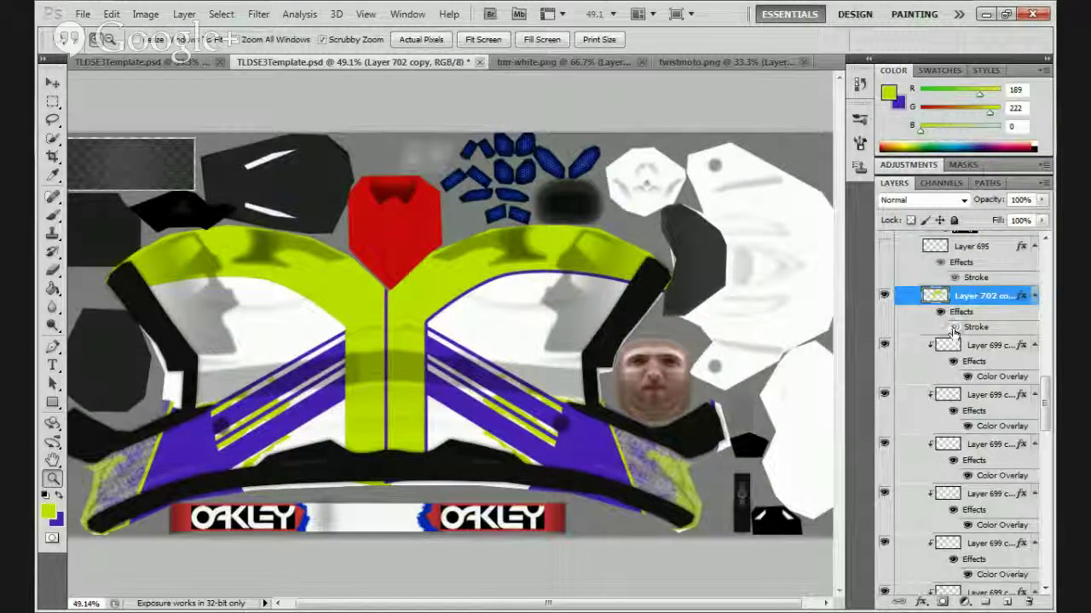
# Merge Layer 702 copy and Layer 702 into a single layer.
pyautogui.scroll(-2, 996, 365)
pyautogui.scroll(-3, 988, 383)
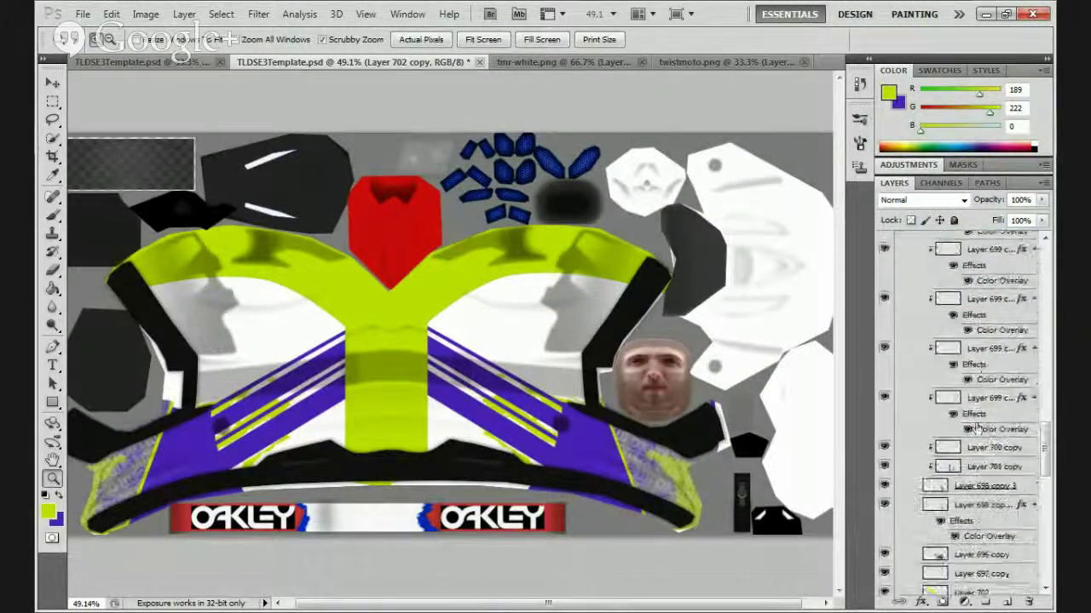
pyautogui.rightClick(971, 590)
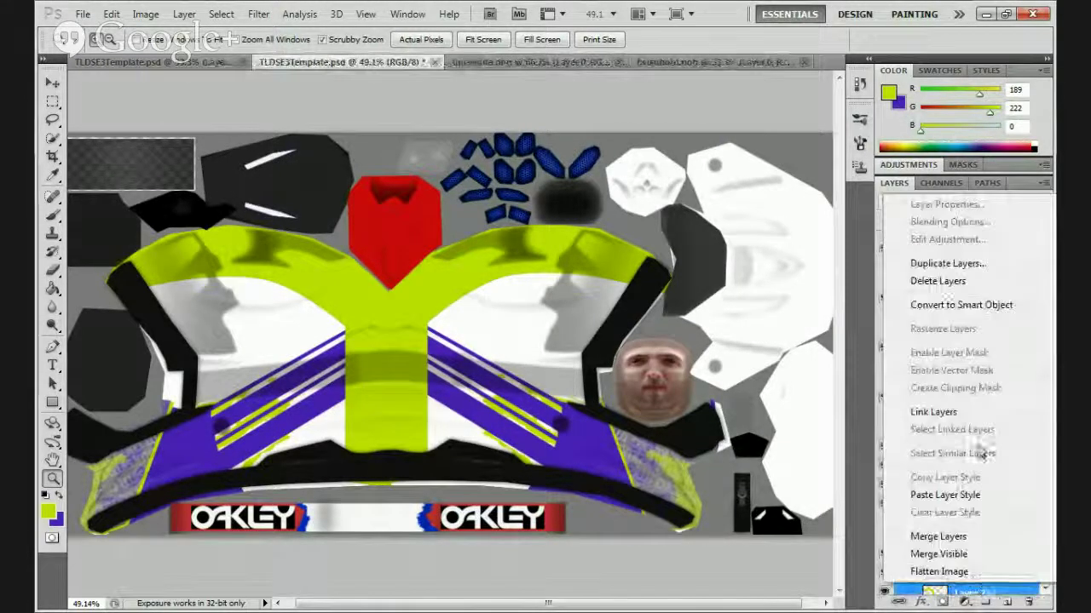
pyautogui.click(938, 536)
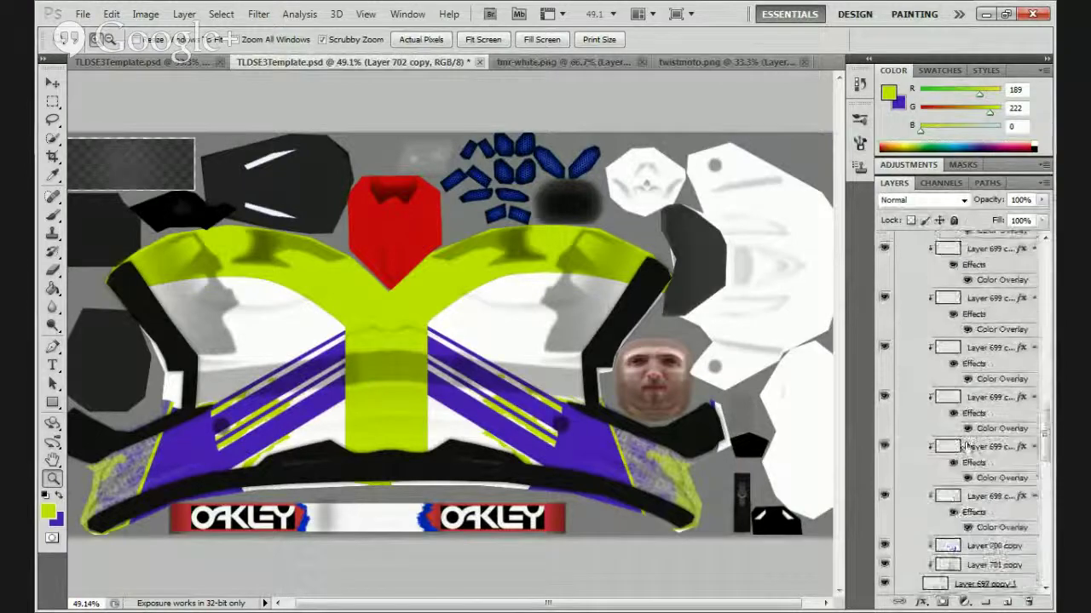
pyautogui.scroll(5, 980, 409)
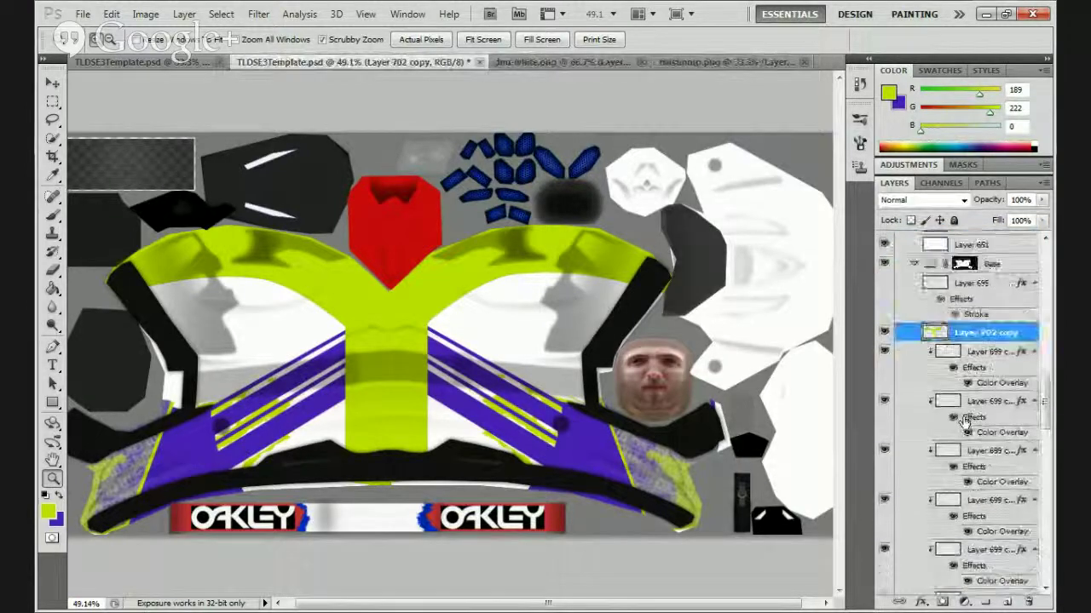
pyautogui.doubleClick(989, 341)
# Try a stroke on Layer 702 copy, then step back twice in History to remove it.
pyautogui.click(631, 392)
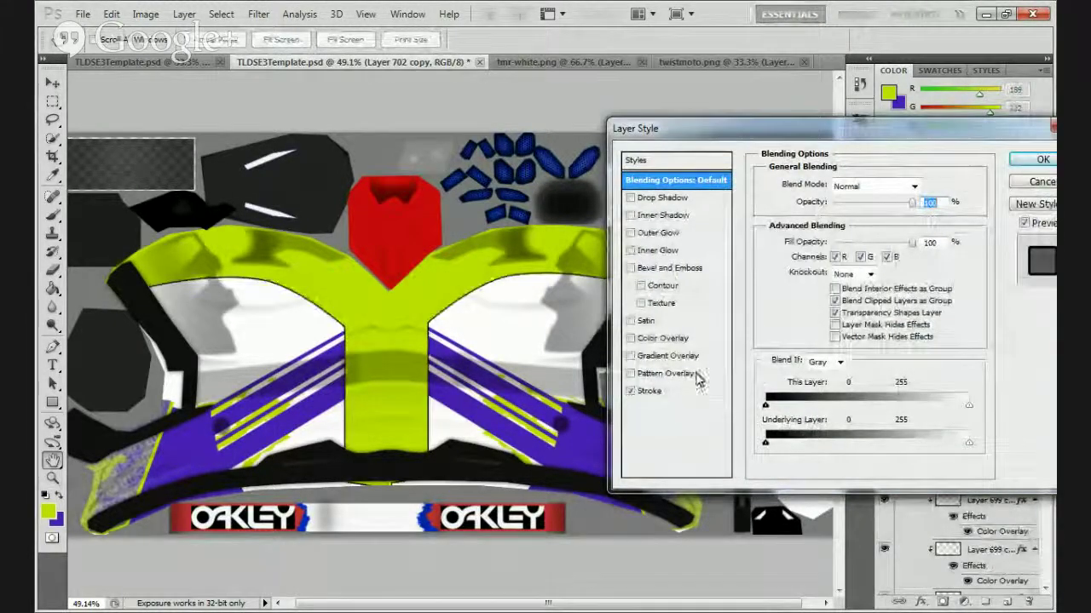
pyautogui.click(656, 391)
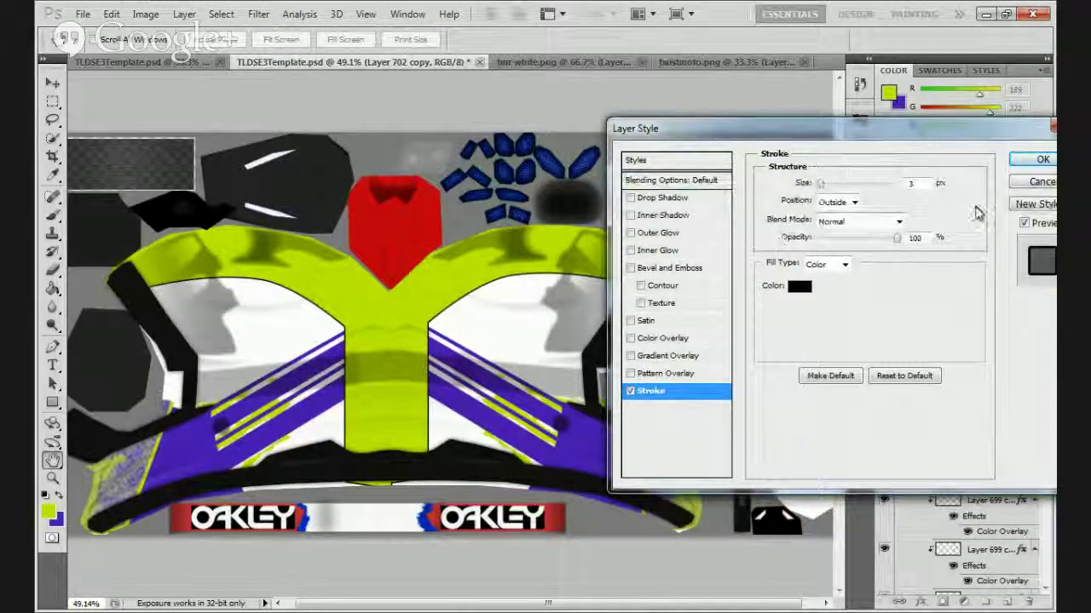
pyautogui.click(1041, 159)
pyautogui.hotkey('ctrl', 'alt', 'z')
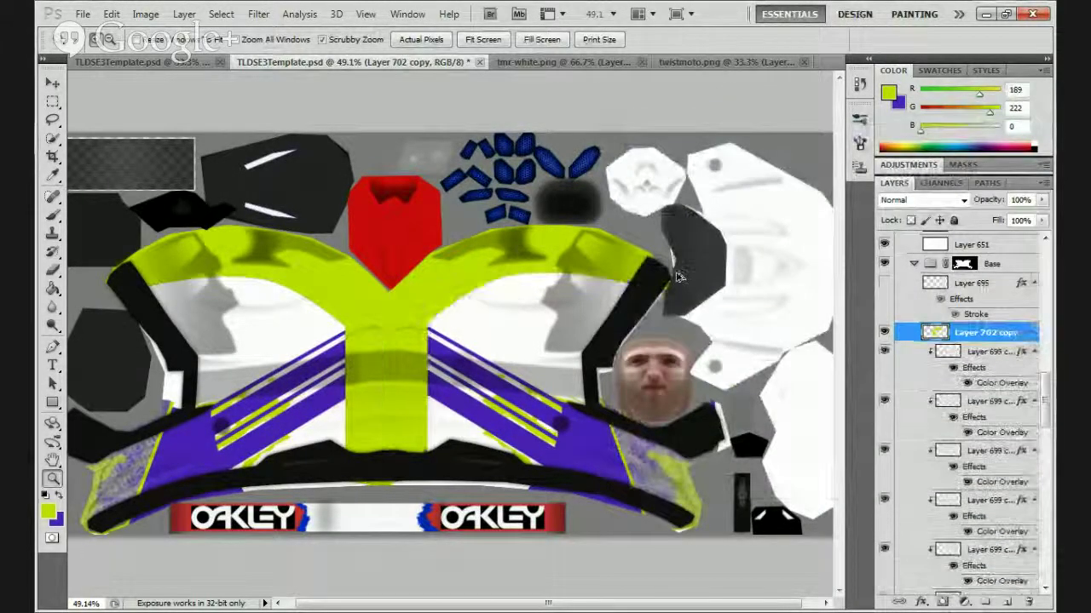
pyautogui.hotkey('ctrl', 'alt', 'z')
pyautogui.hotkey('ctrl', 'alt', 'z')
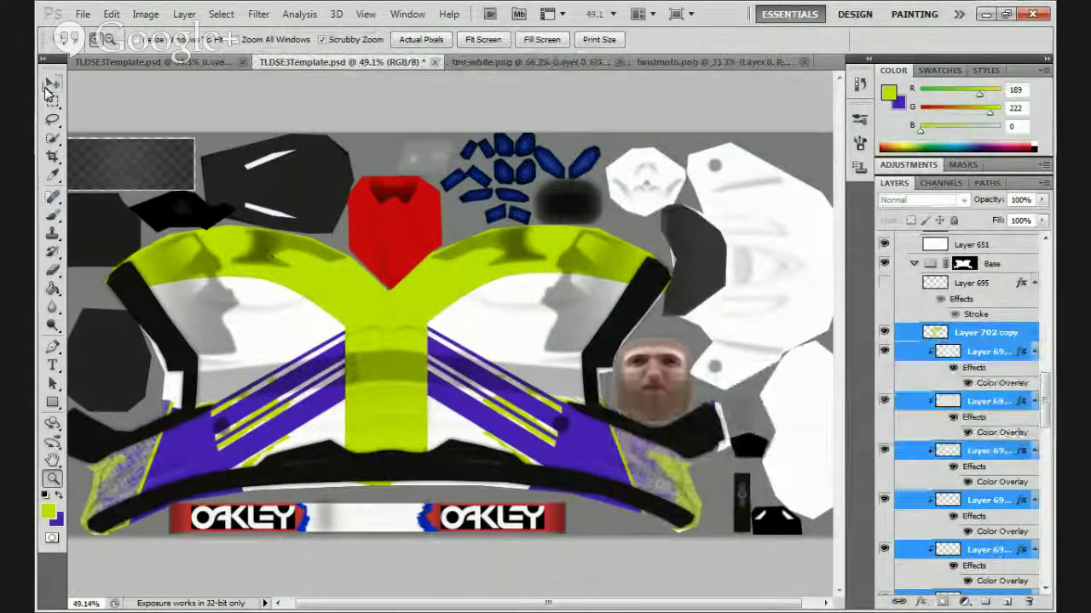
# Set the selected stripe layers to 30% opacity and refine the selection, excluding Layer 696 copy.
pyautogui.click(52, 83)
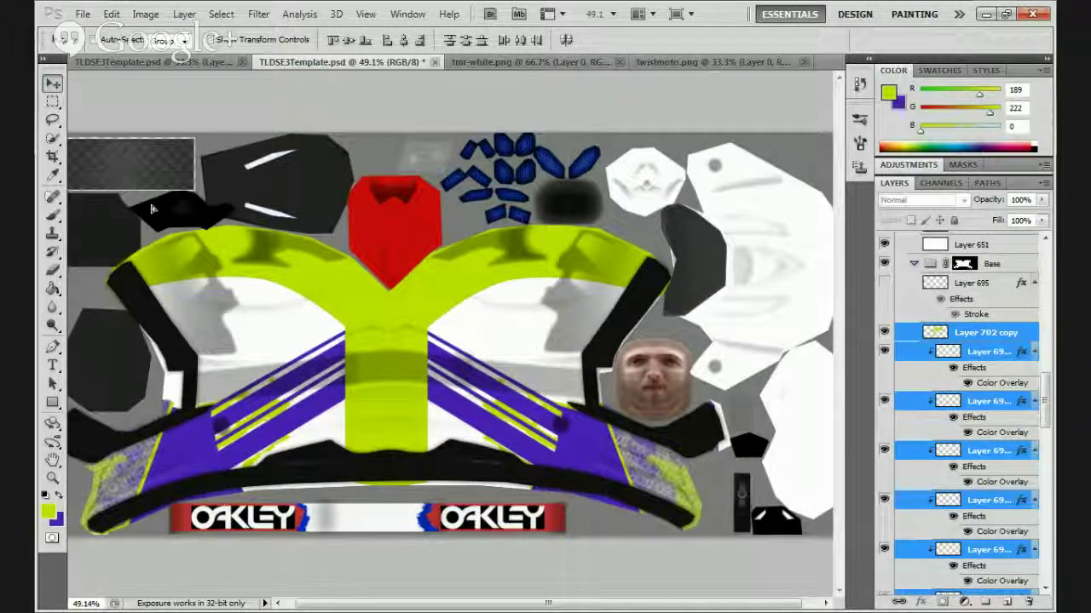
pyautogui.keyDown('ctrl'); pyautogui.click(984, 333); pyautogui.keyUp('ctrl')
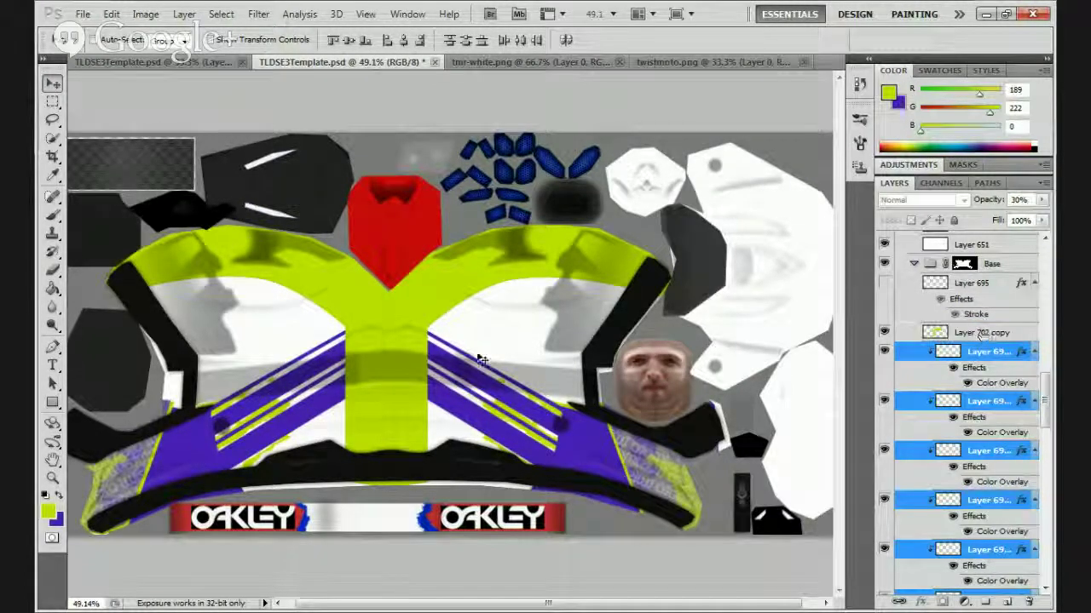
pyautogui.press('3')
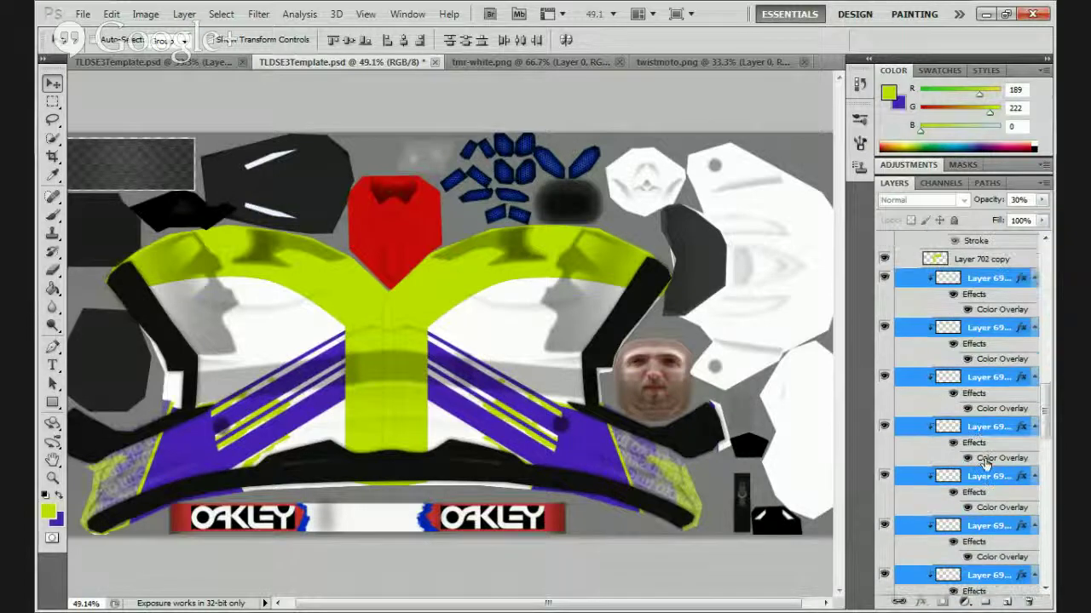
pyautogui.scroll(-5, 963, 443)
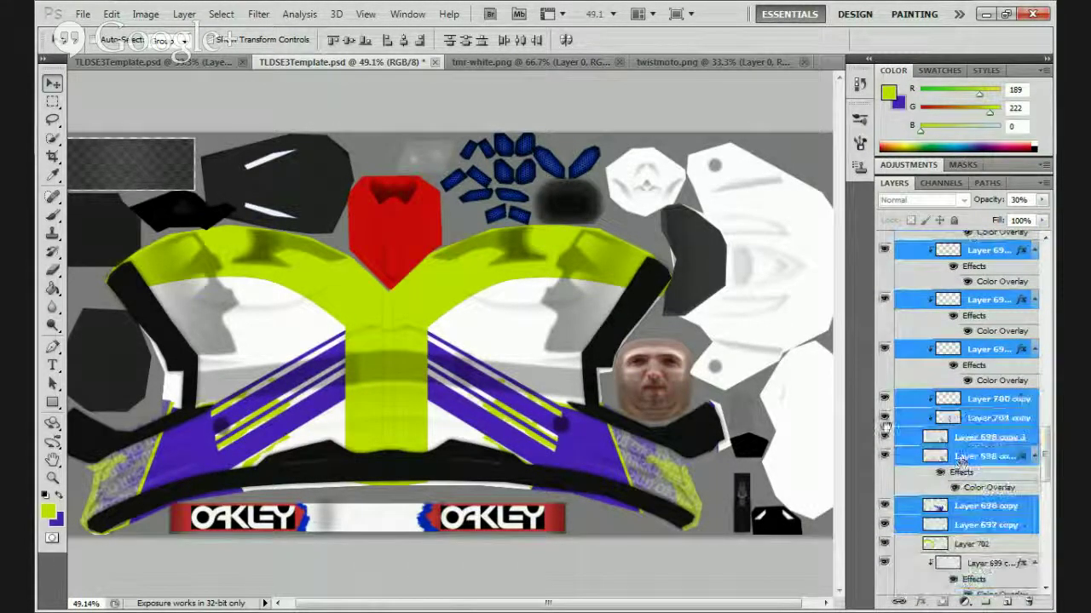
pyautogui.keyDown('shift'); pyautogui.click(910, 424); pyautogui.keyUp('shift')
pyautogui.scroll(5, 910, 423)
pyautogui.keyDown('shift'); pyautogui.click(910, 424); pyautogui.keyUp('shift')
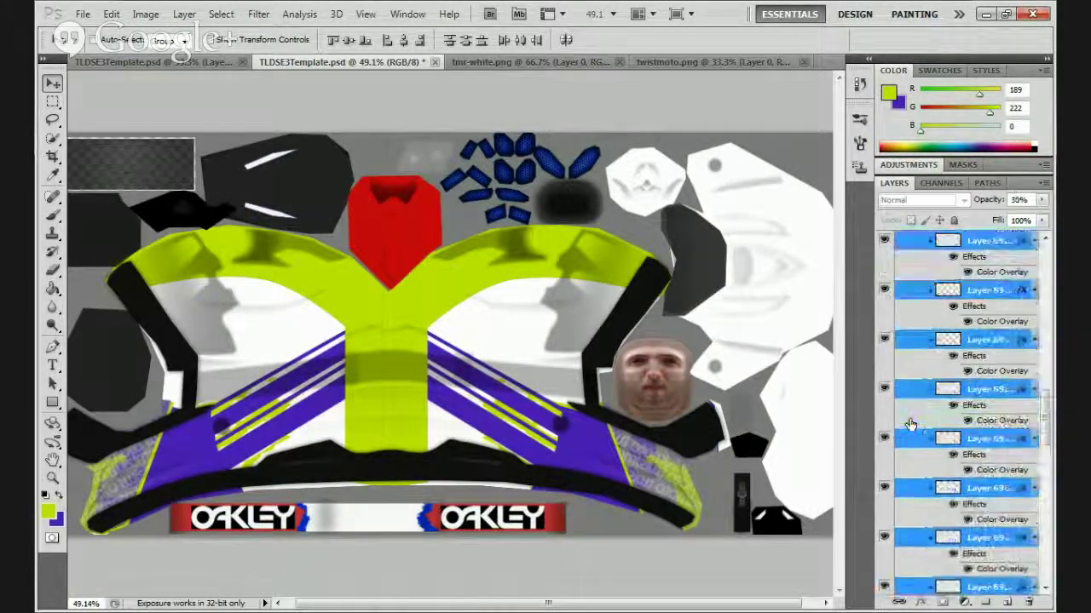
pyautogui.scroll(-3, 910, 423)
pyautogui.scroll(-3, 904, 477)
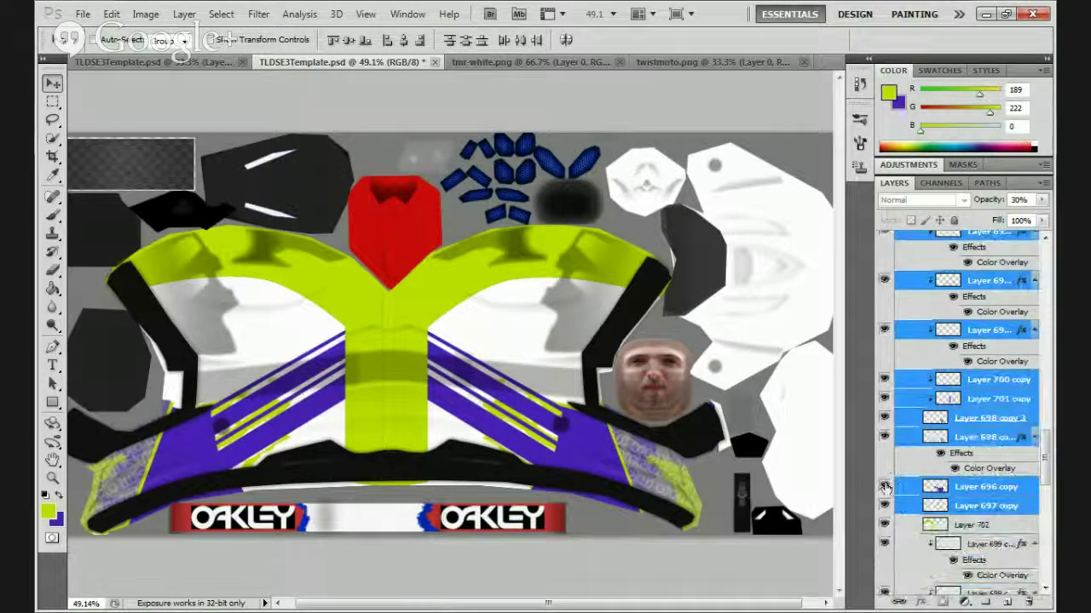
pyautogui.click(884, 486)
pyautogui.click(884, 485)
pyautogui.keyDown('ctrl'); pyautogui.click(910, 493); pyautogui.keyUp('ctrl')
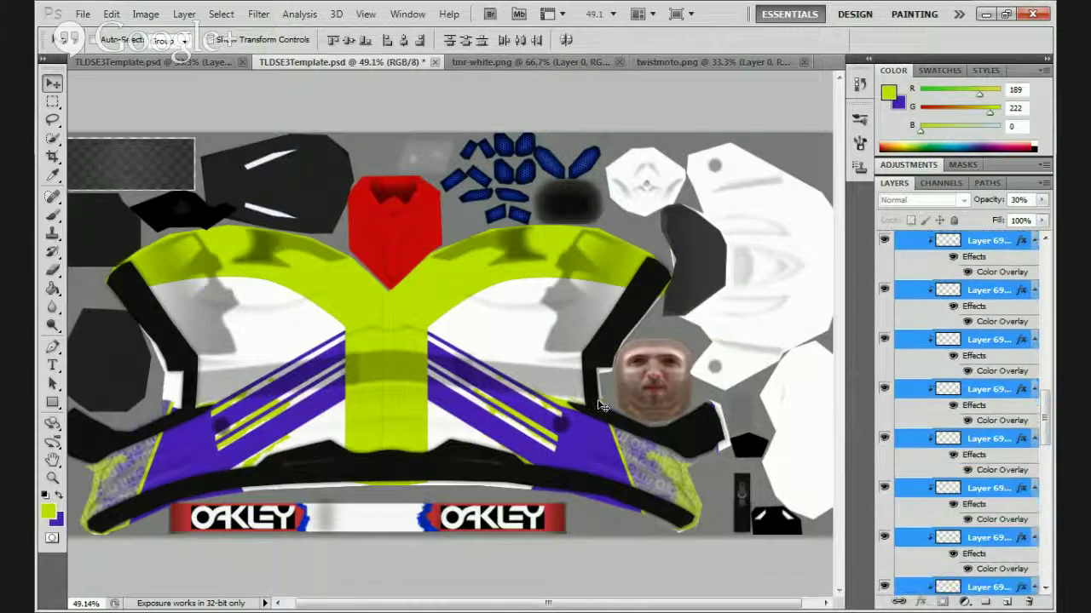
# Shift the selected stripe layers about 17 px right, then nudge Layer 696 copy up twice.
pyautogui.moveTo(593, 303); pyautogui.dragTo(608, 303)
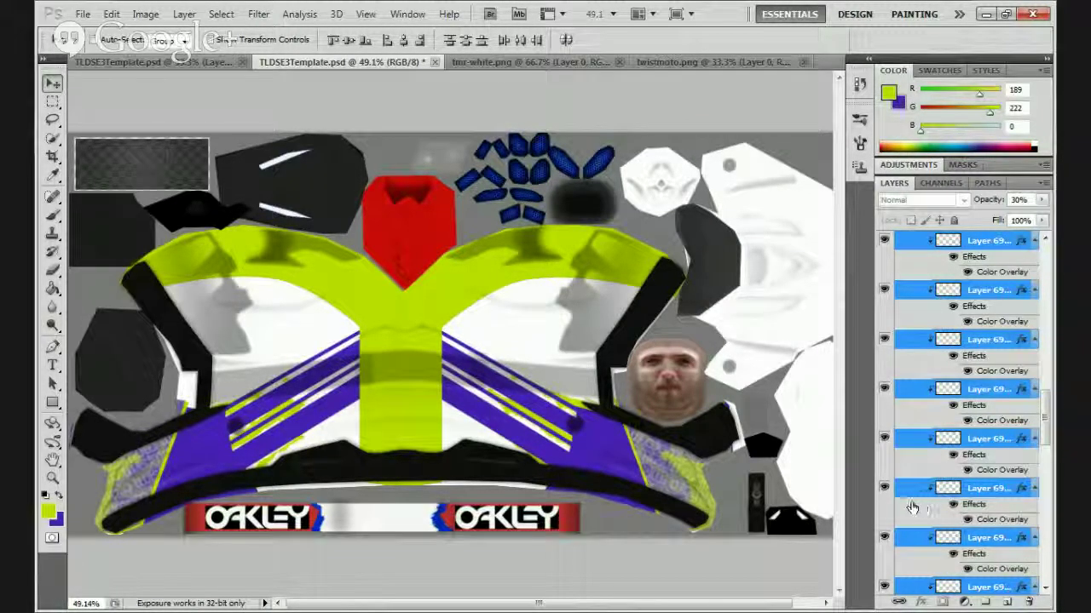
pyautogui.scroll(-3, 952, 523)
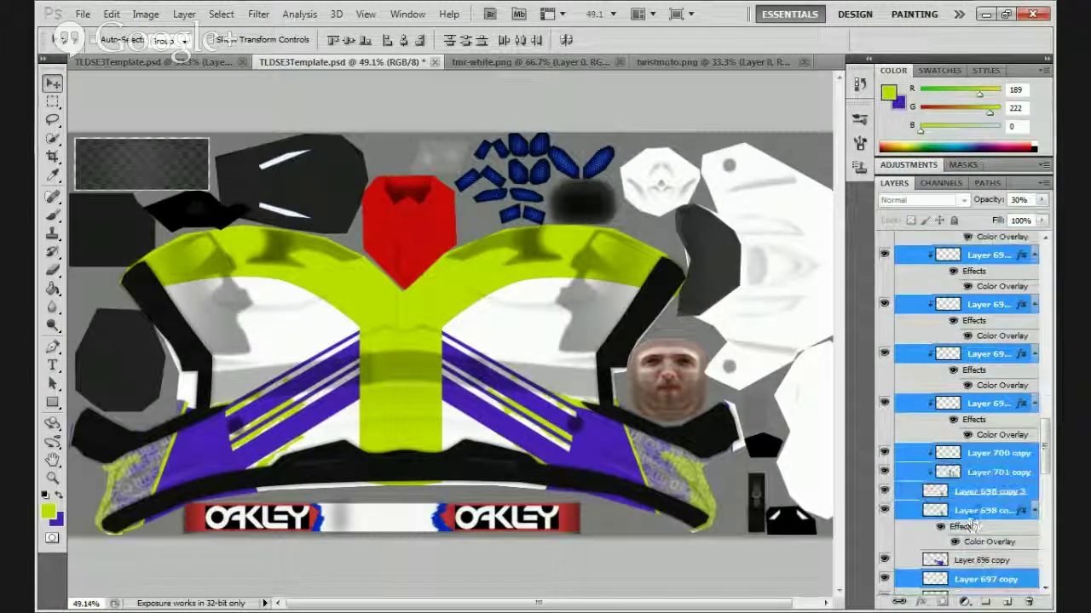
pyautogui.click(980, 560)
pyautogui.press('Up')
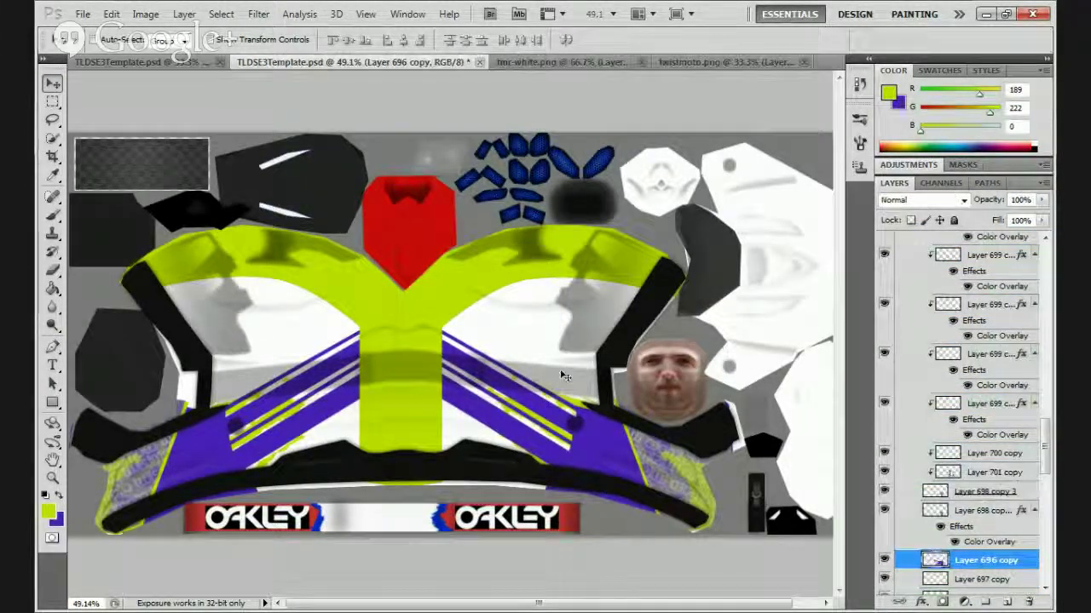
pyautogui.press('Up')
pyautogui.press('Up')
pyautogui.press('Up')
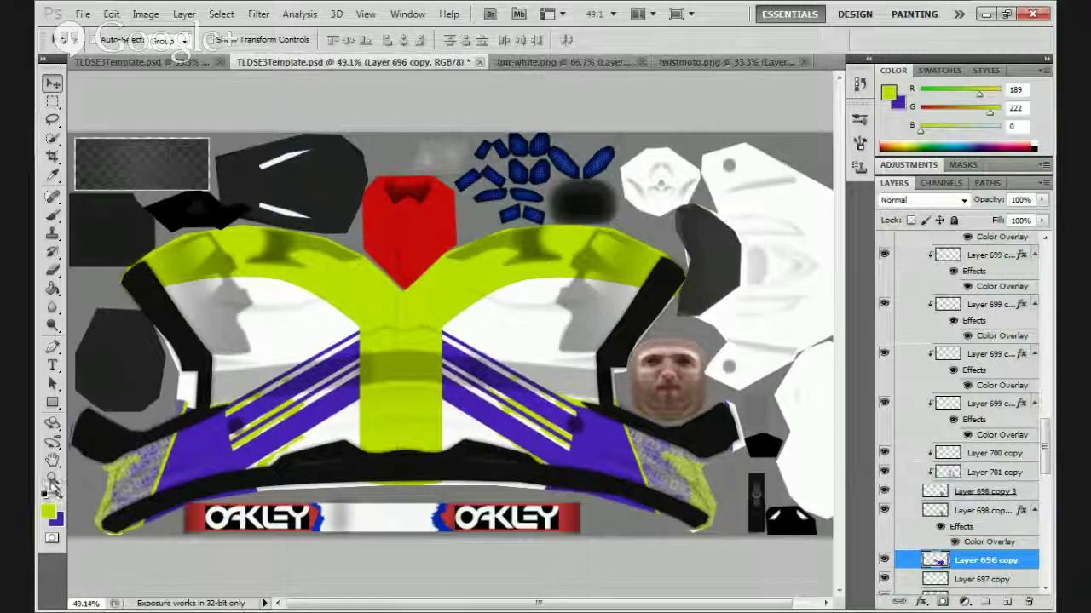
pyautogui.click(52, 478)
# Zoom in on the helmet centre and nudge the right stripe upward into line.
pyautogui.click(328, 307)
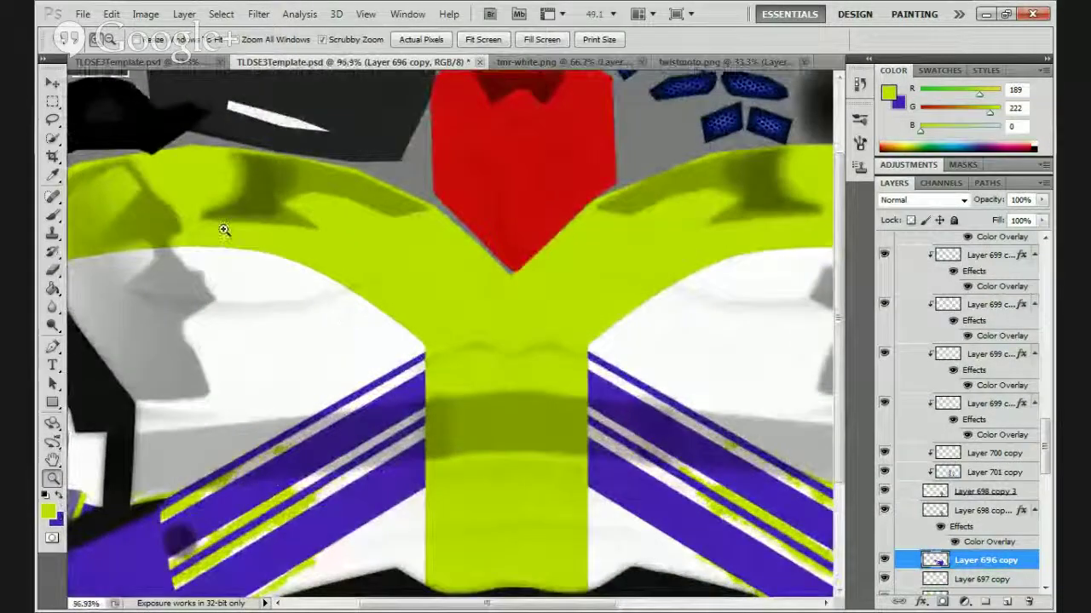
pyautogui.click(53, 83)
pyautogui.press('Up')
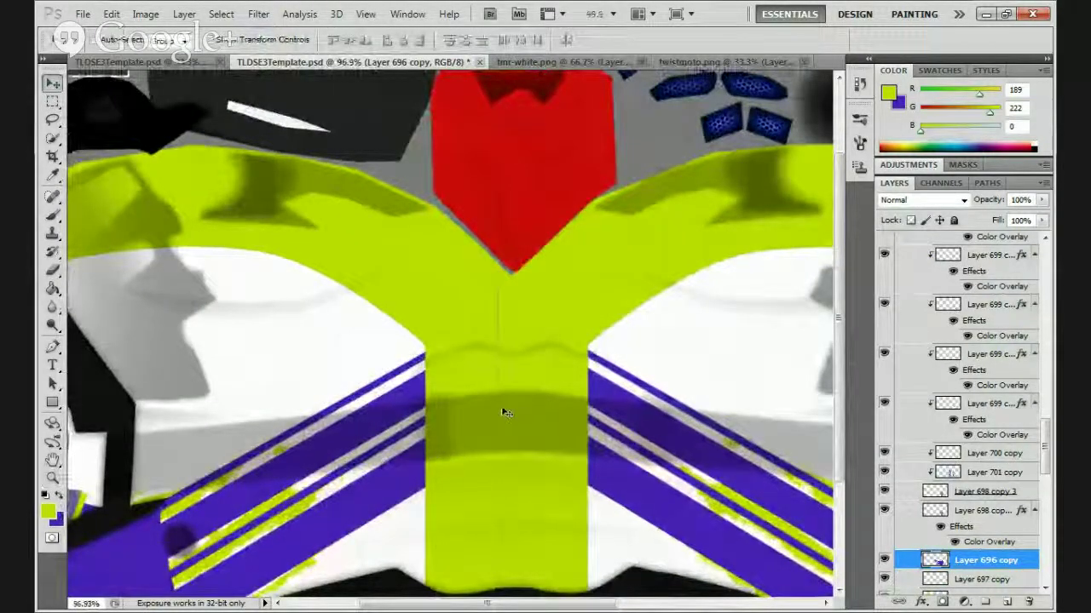
pyautogui.press('Up')
pyautogui.press('Up')
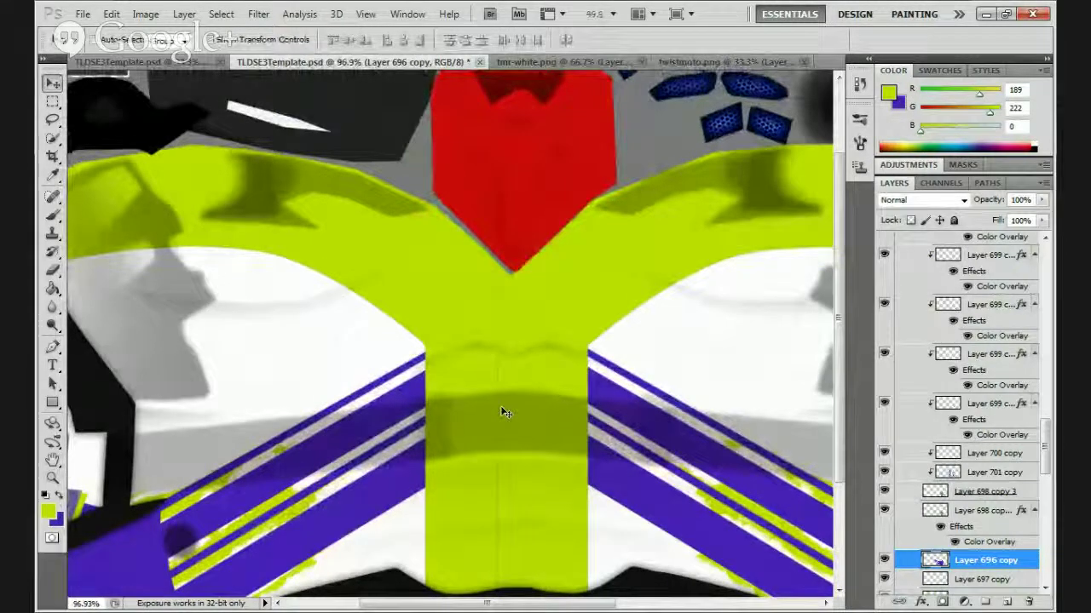
pyautogui.press('Down')
pyautogui.press('Down')
pyautogui.press('Up')
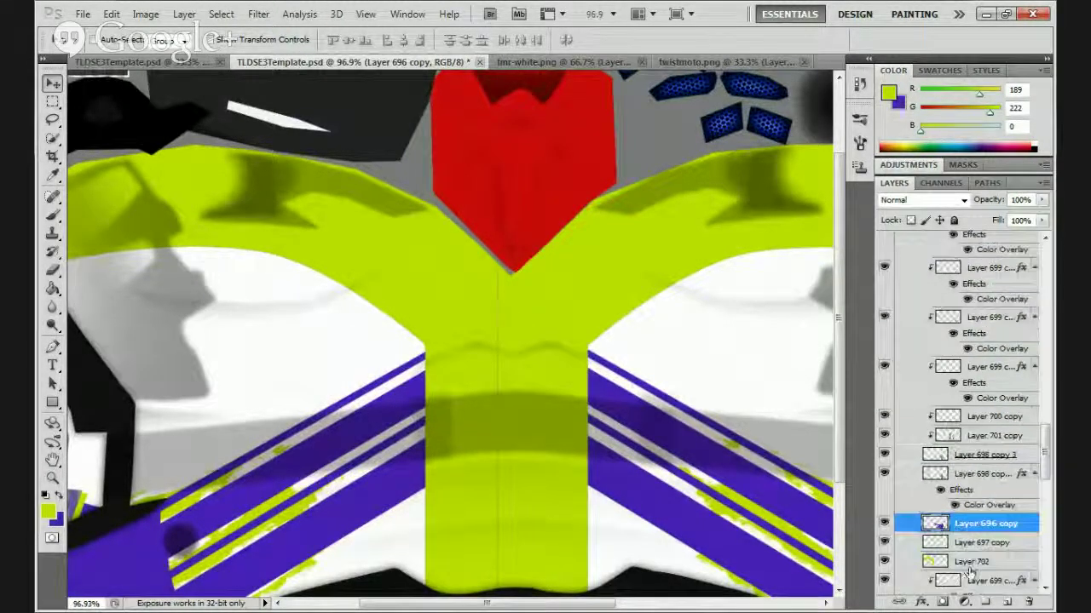
# Make Layer 702 copy the active layer.
pyautogui.click(971, 563)
pyautogui.scroll(3, 969, 576)
pyautogui.scroll(2, 970, 569)
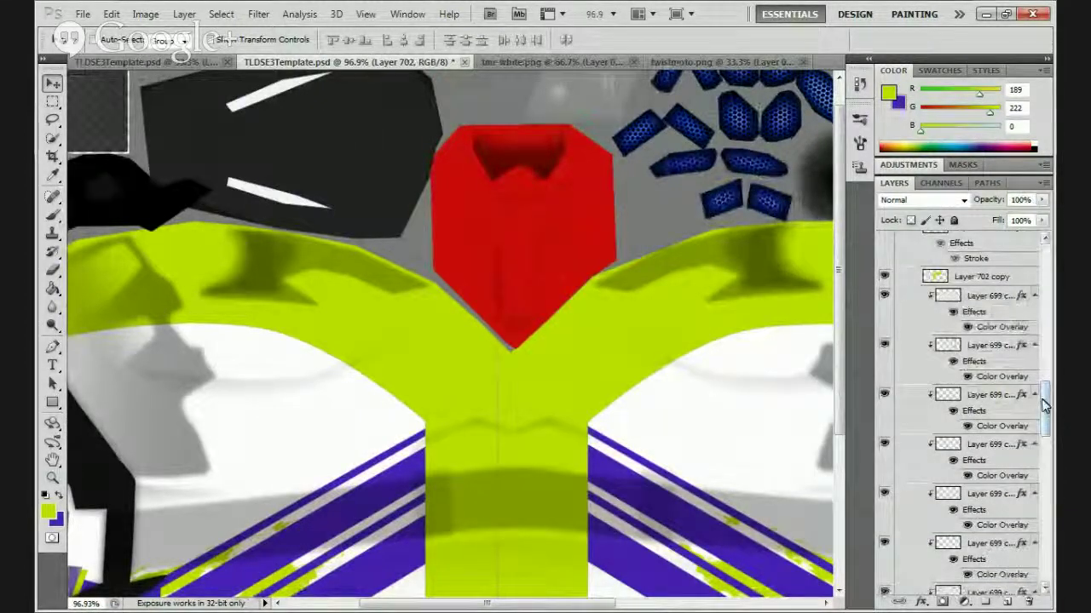
pyautogui.click(994, 277)
pyautogui.rightClick(994, 278)
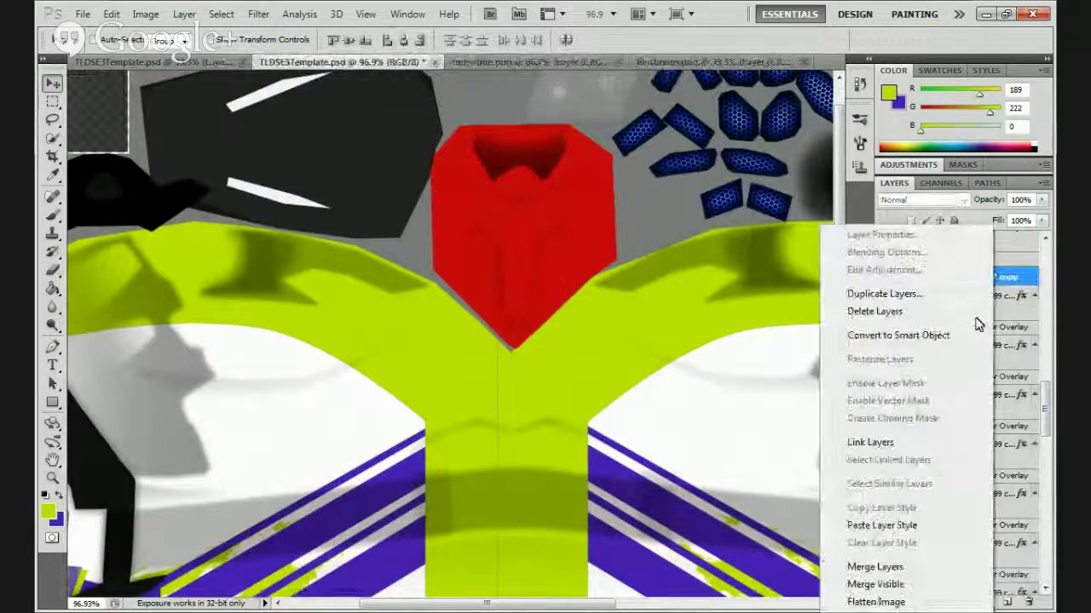
pyautogui.click(930, 567)
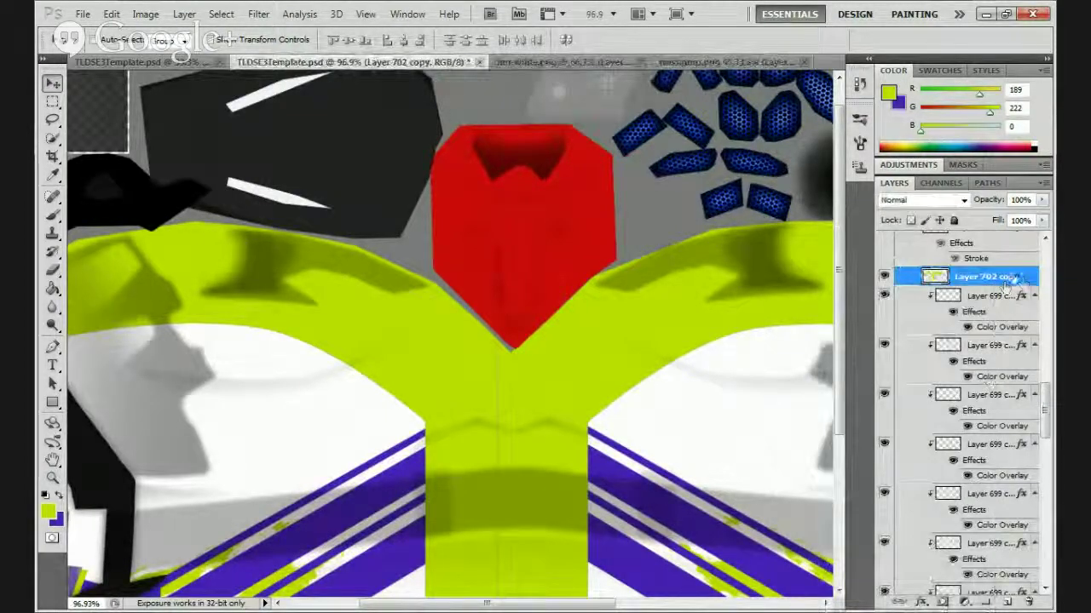
# Add a colour overlay to Layer 702 copy using a brightened yellow-green sampled from the artwork.
pyautogui.doubleClick(1022, 282)
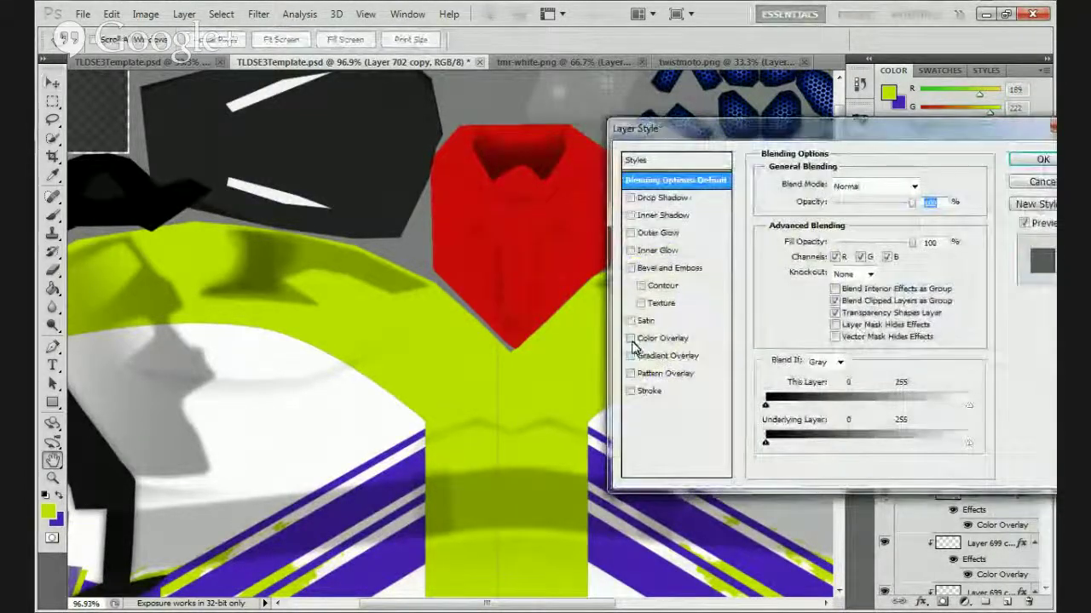
pyautogui.click(701, 340)
pyautogui.click(920, 185)
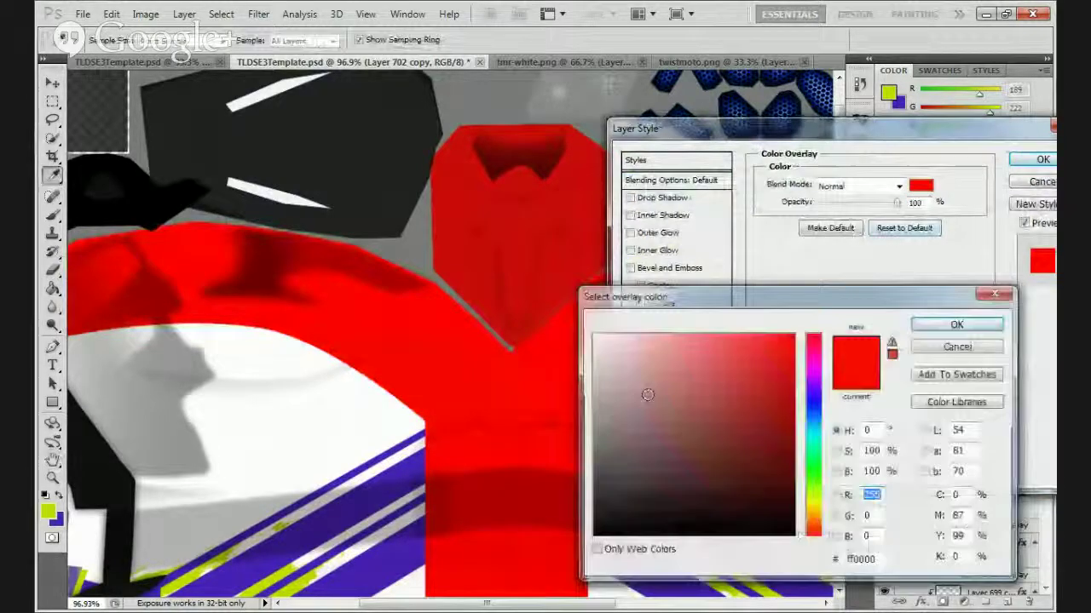
pyautogui.click(294, 575)
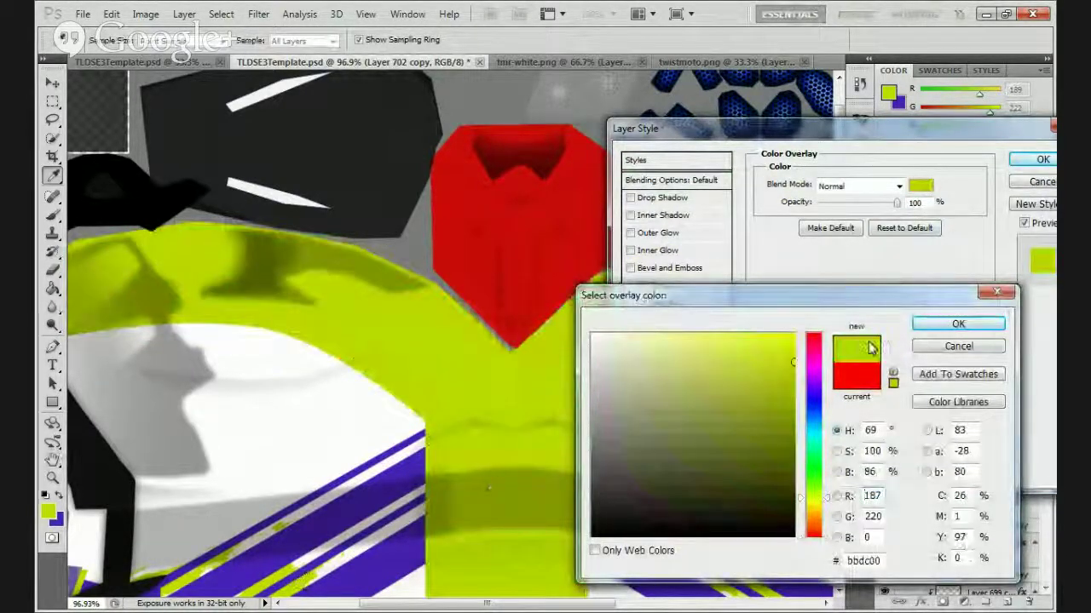
pyautogui.moveTo(793, 361); pyautogui.dragTo(792, 346)
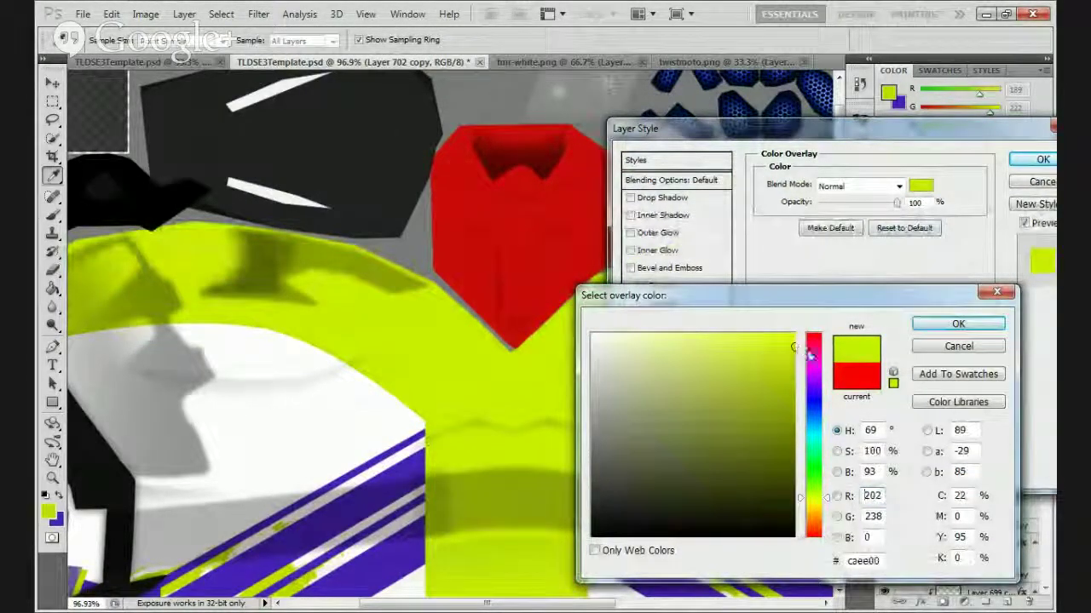
pyautogui.click(945, 323)
pyautogui.click(1038, 161)
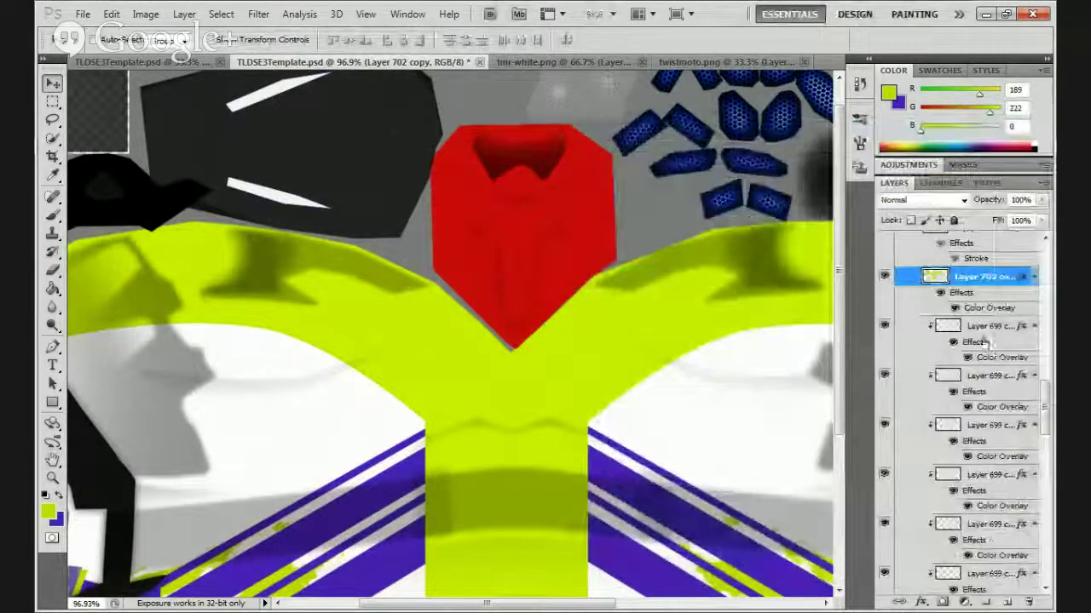
# Add a purple Outside stroke to Layer 702 copy.
pyautogui.doubleClick(998, 285)
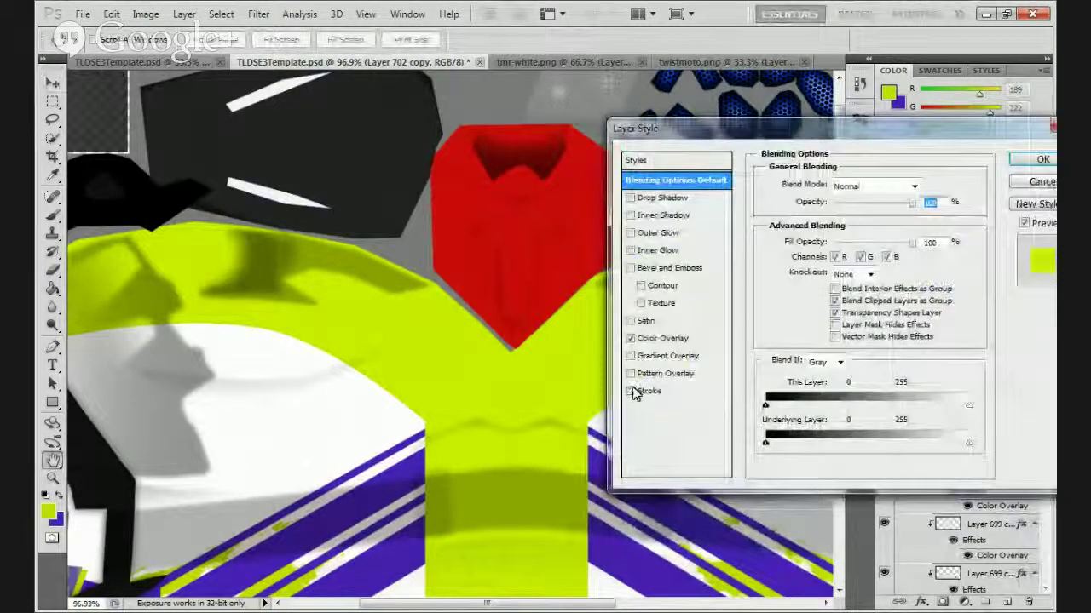
pyautogui.click(630, 391)
pyautogui.click(656, 393)
pyautogui.click(799, 290)
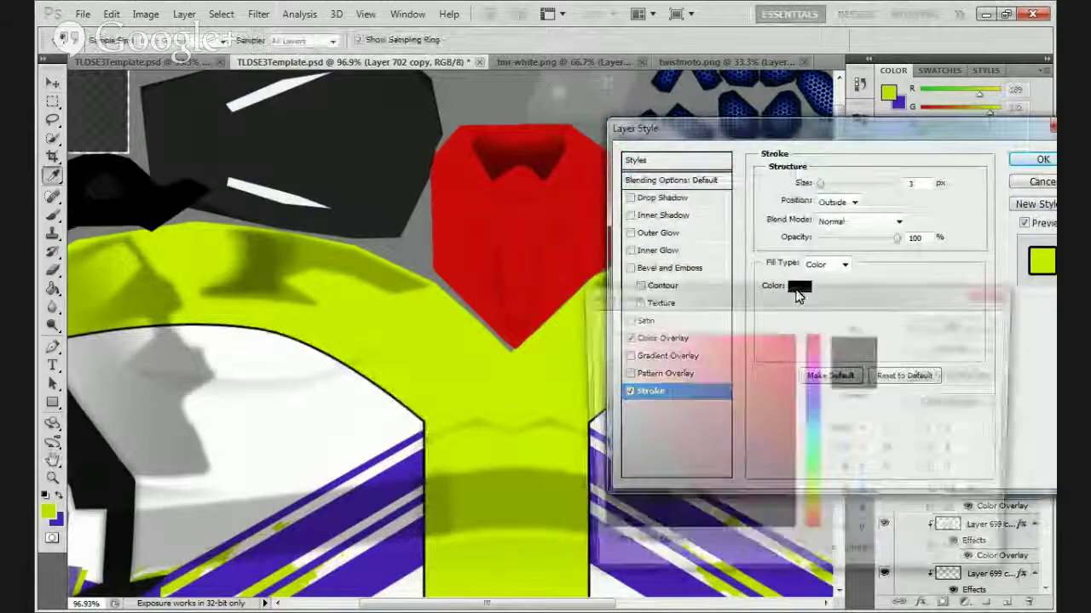
pyautogui.click(814, 392)
pyautogui.click(762, 394)
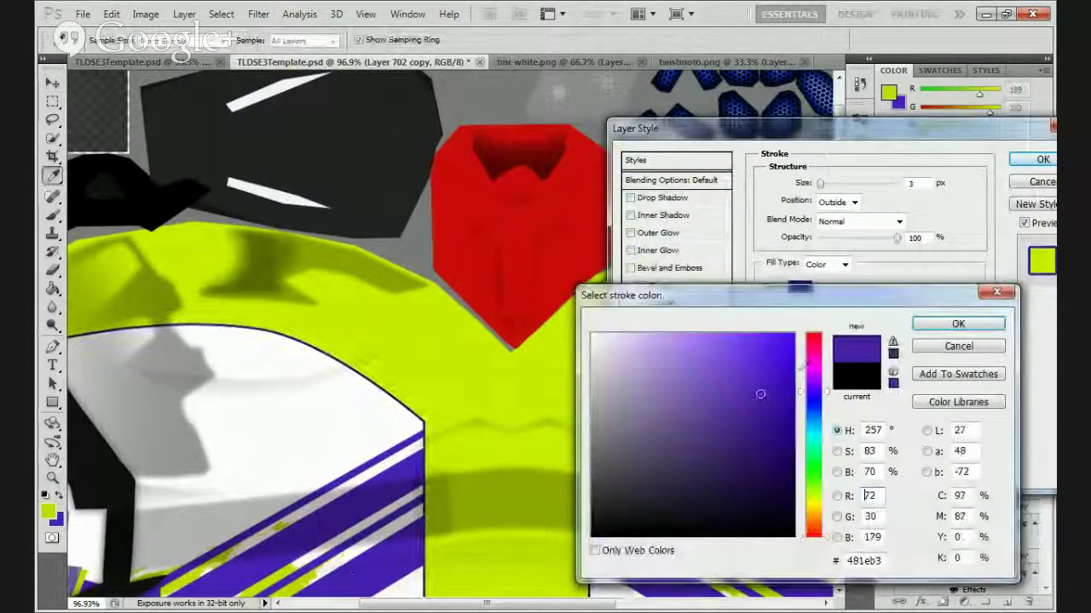
pyautogui.click(920, 327)
pyautogui.click(836, 202)
pyautogui.click(827, 226)
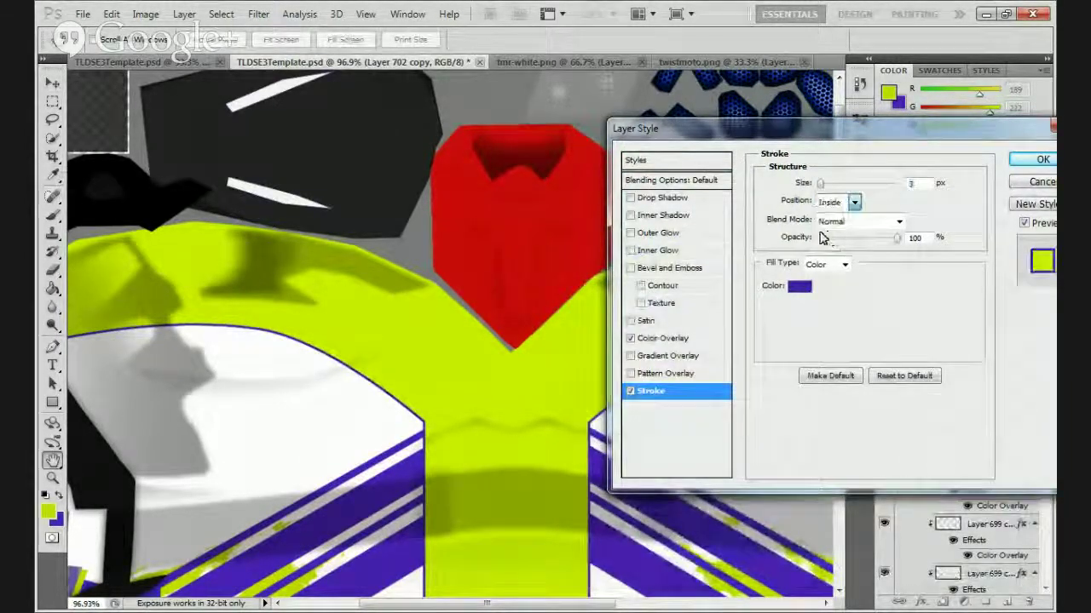
pyautogui.moveTo(821, 184); pyautogui.dragTo(825, 191)
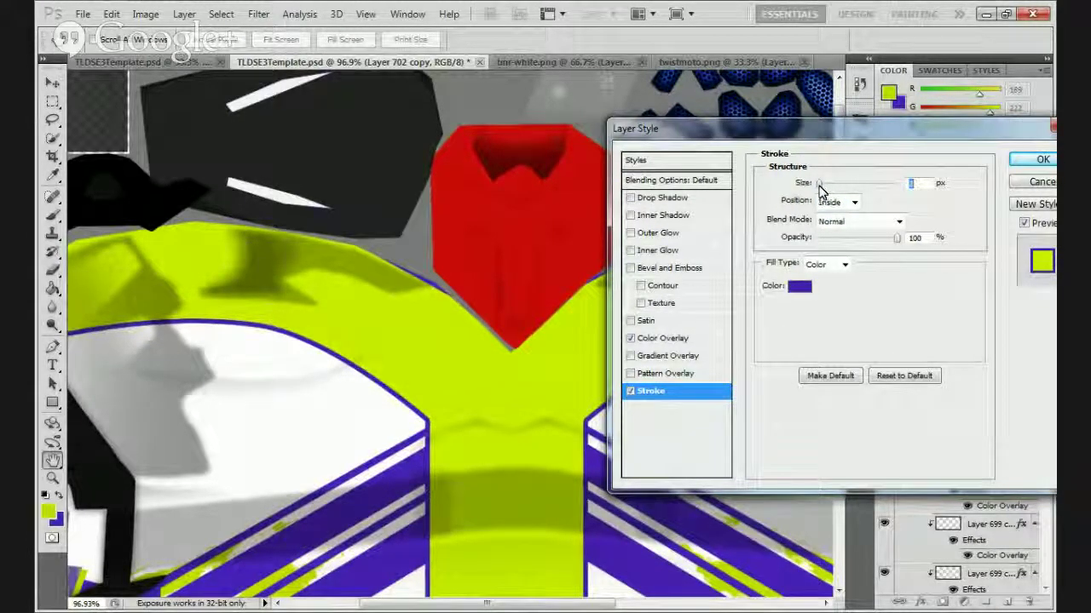
pyautogui.click(834, 202)
pyautogui.click(833, 222)
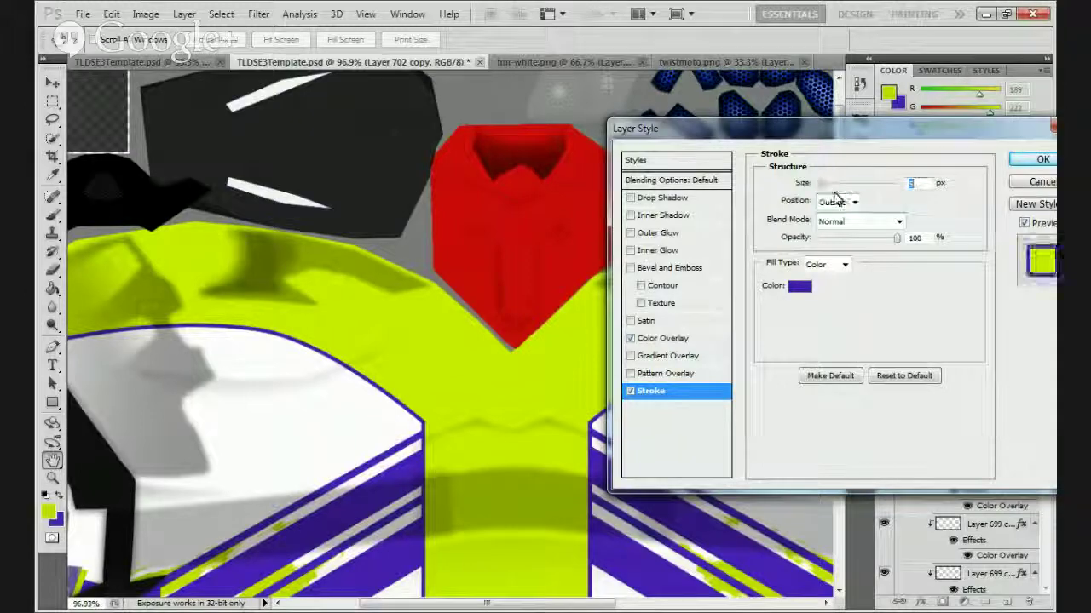
pyautogui.click(1043, 159)
# Zoom out, show the twistmoto logo layer (Layer 695), and duplicate it.
pyautogui.click(52, 479)
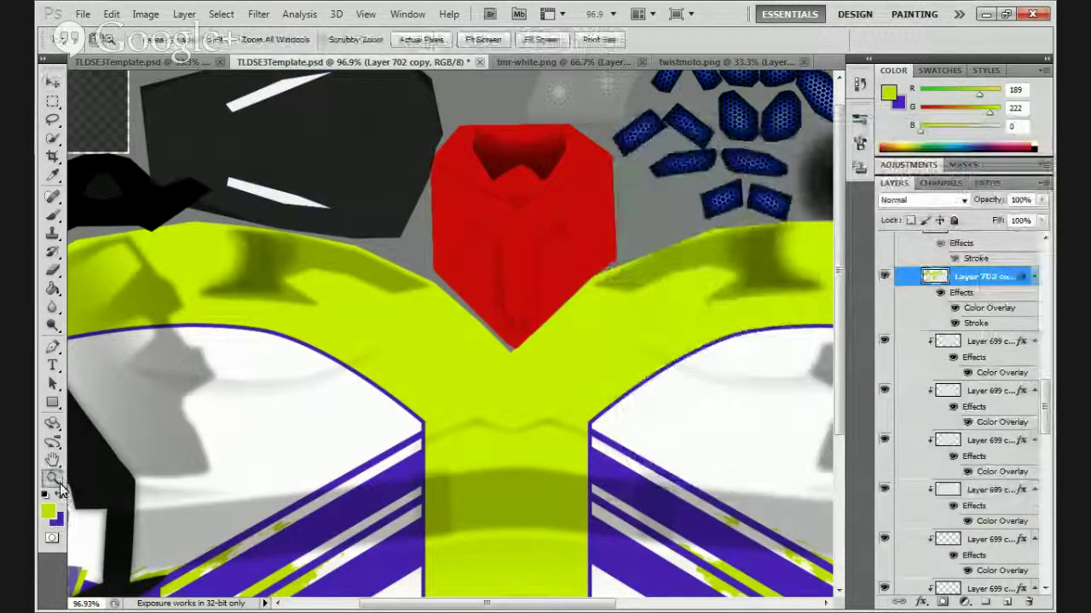
pyautogui.moveTo(409, 383); pyautogui.dragTo(372, 392)
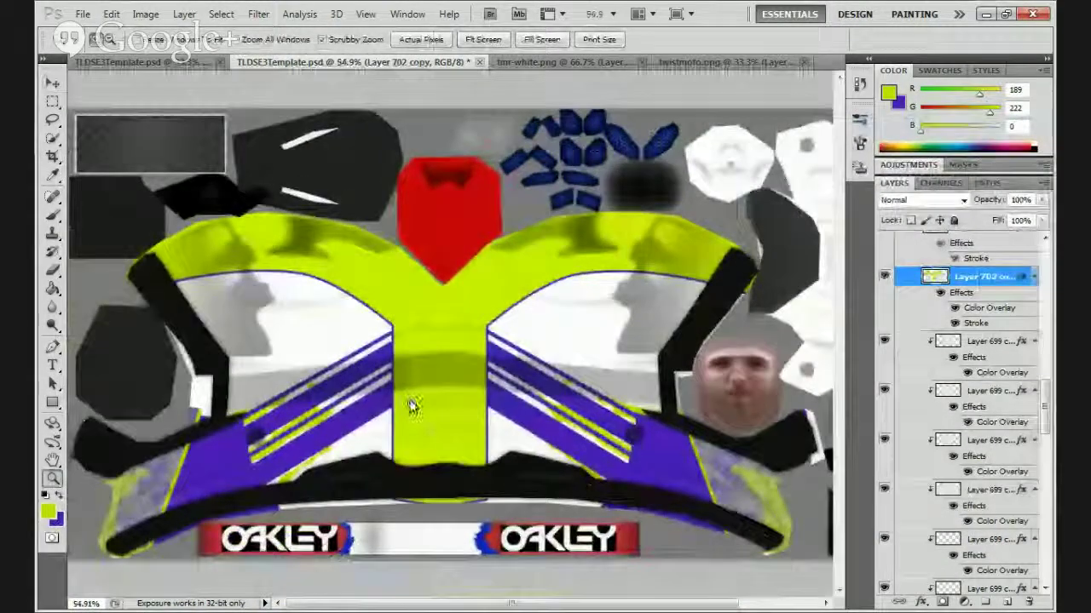
pyautogui.scroll(-2, 974, 320)
pyautogui.scroll(2, 973, 320)
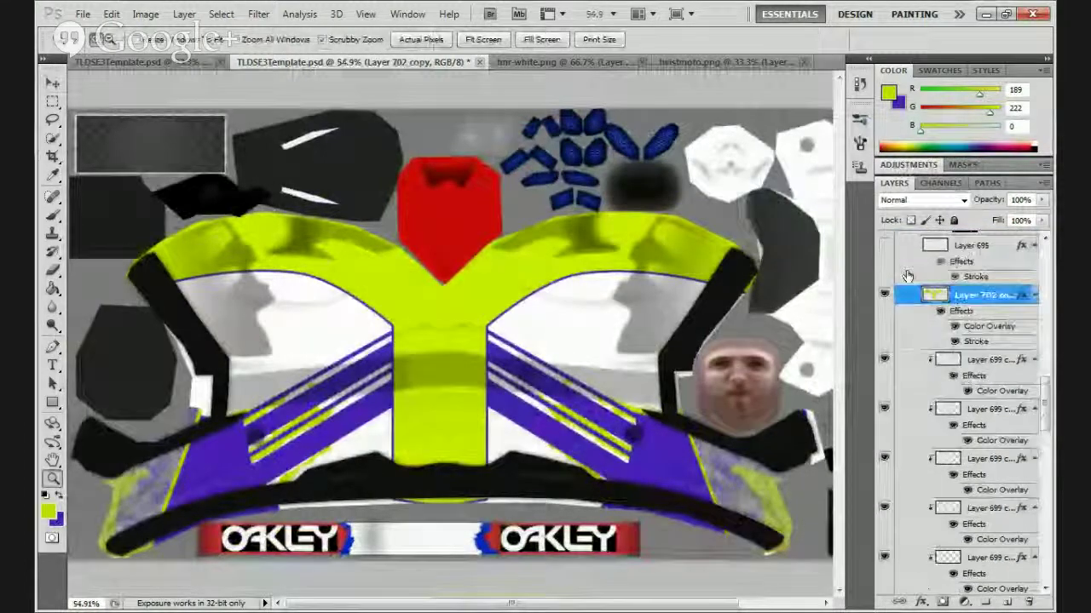
pyautogui.click(886, 245)
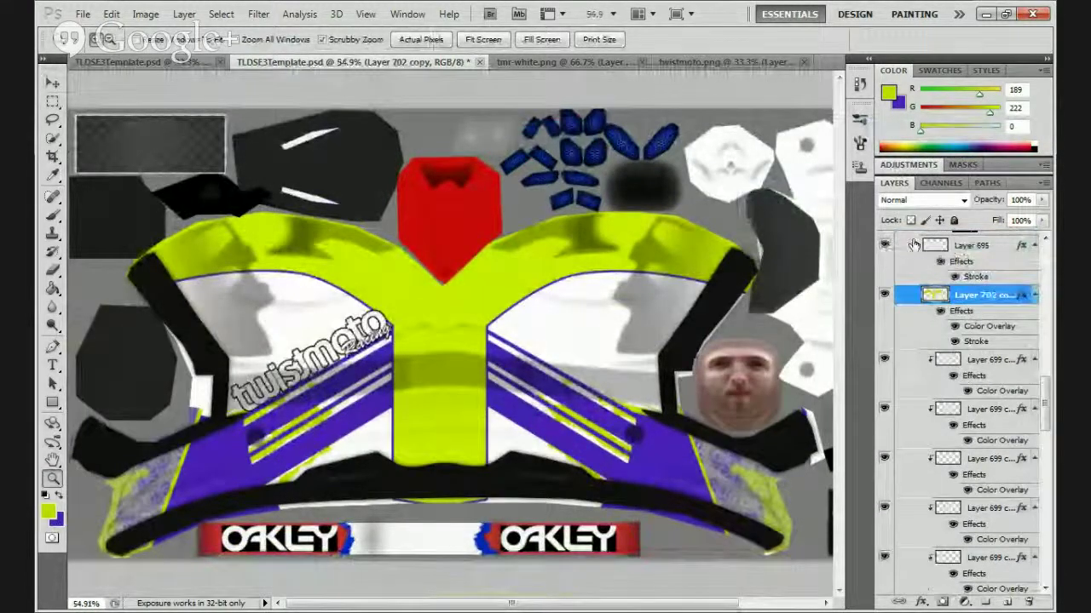
pyautogui.rightClick(984, 256)
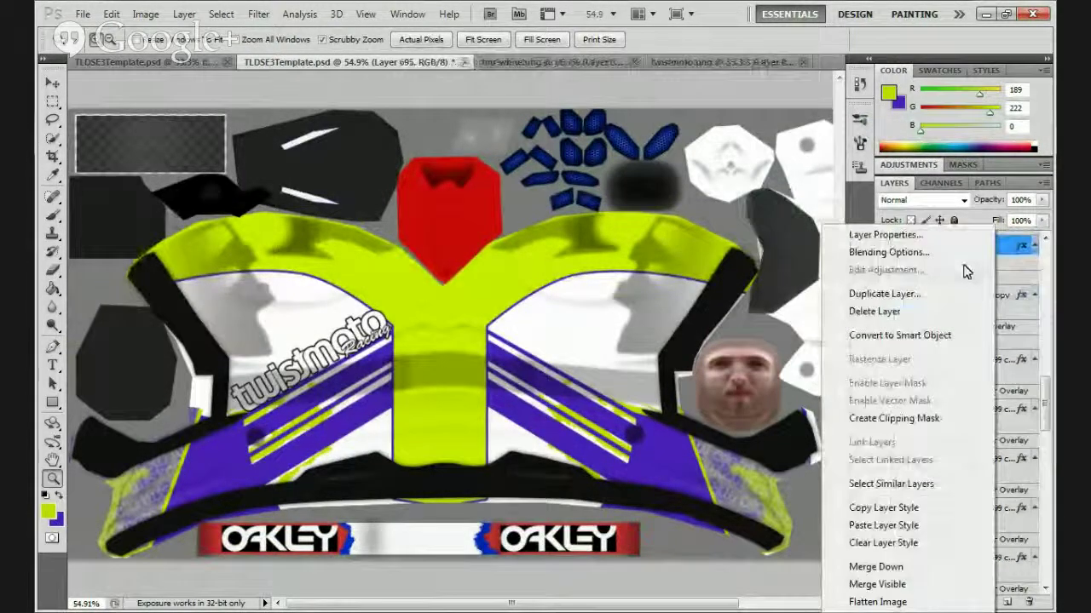
pyautogui.click(963, 293)
pyautogui.click(687, 180)
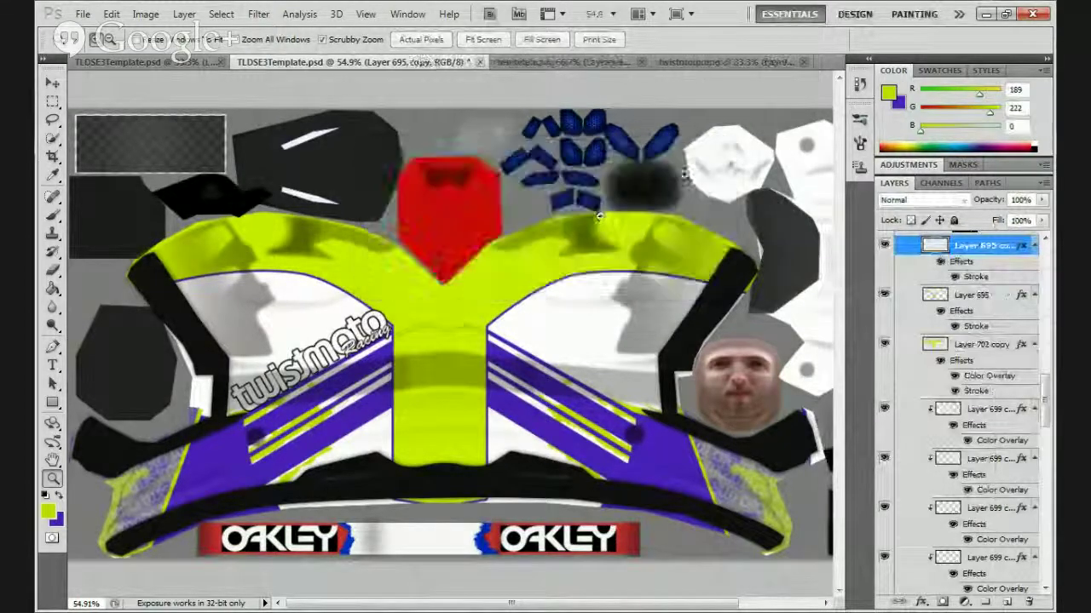
# Rotate the logo copy to about 60 degrees and place it on the right white panel.
pyautogui.hotkey('ctrl', 't')
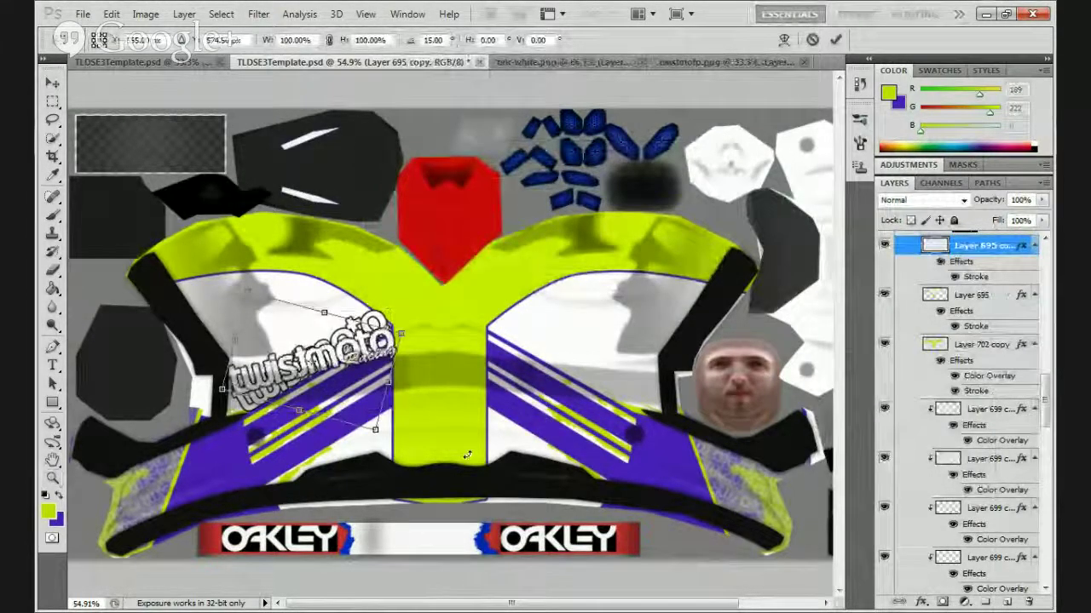
pyautogui.moveTo(467, 455); pyautogui.dragTo(418, 431)
pyautogui.moveTo(401, 476); pyautogui.dragTo(368, 494)
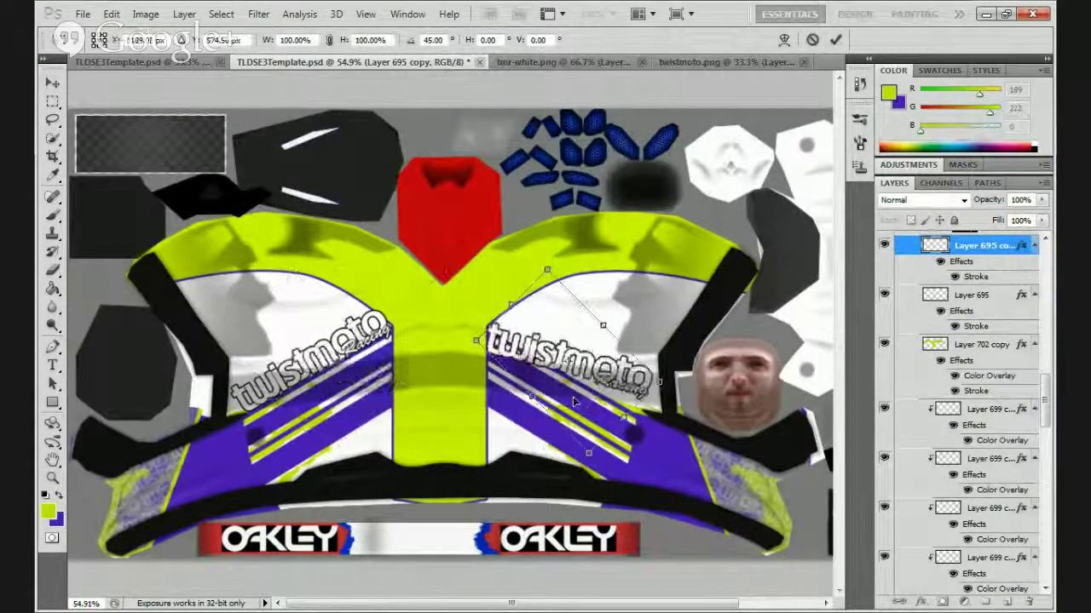
pyautogui.moveTo(575, 401); pyautogui.dragTo(591, 489)
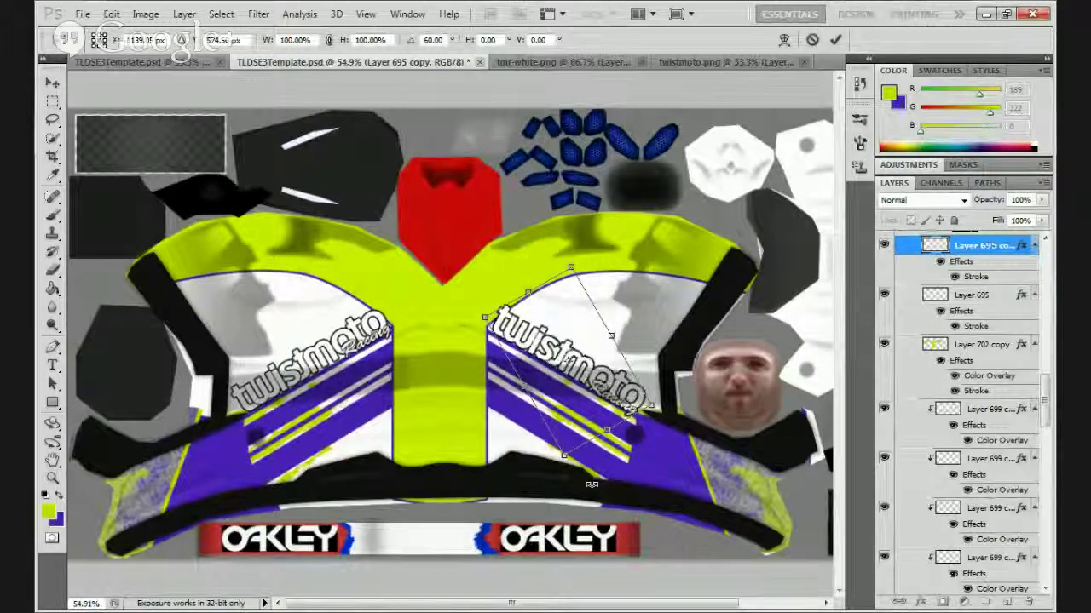
pyautogui.click(835, 39)
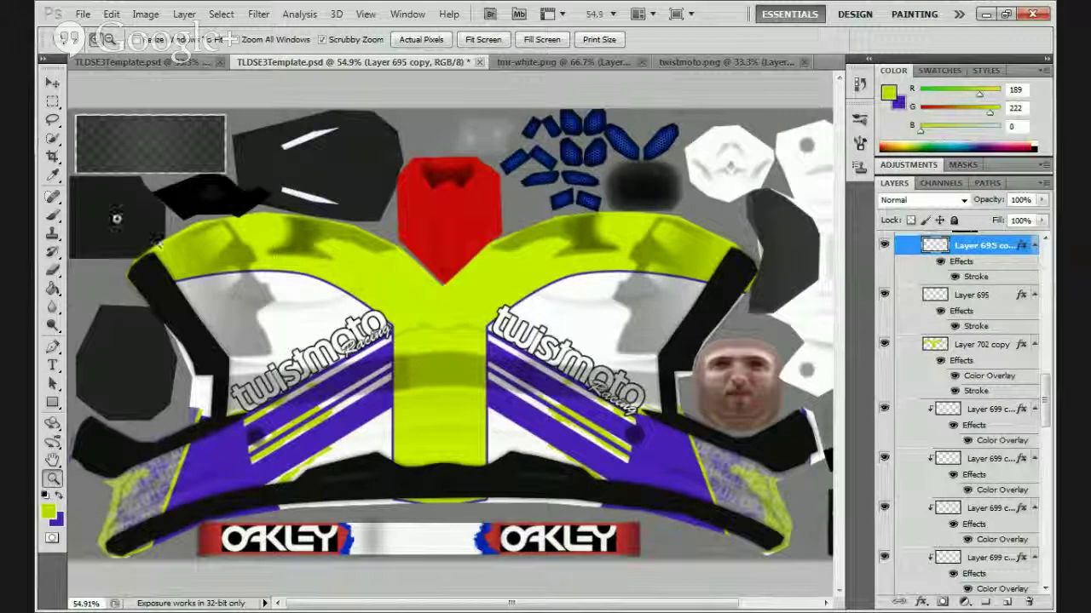
# Clip Layer 702 to the yellow-green panel layer below it.
pyautogui.click(54, 235)
pyautogui.click(116, 39)
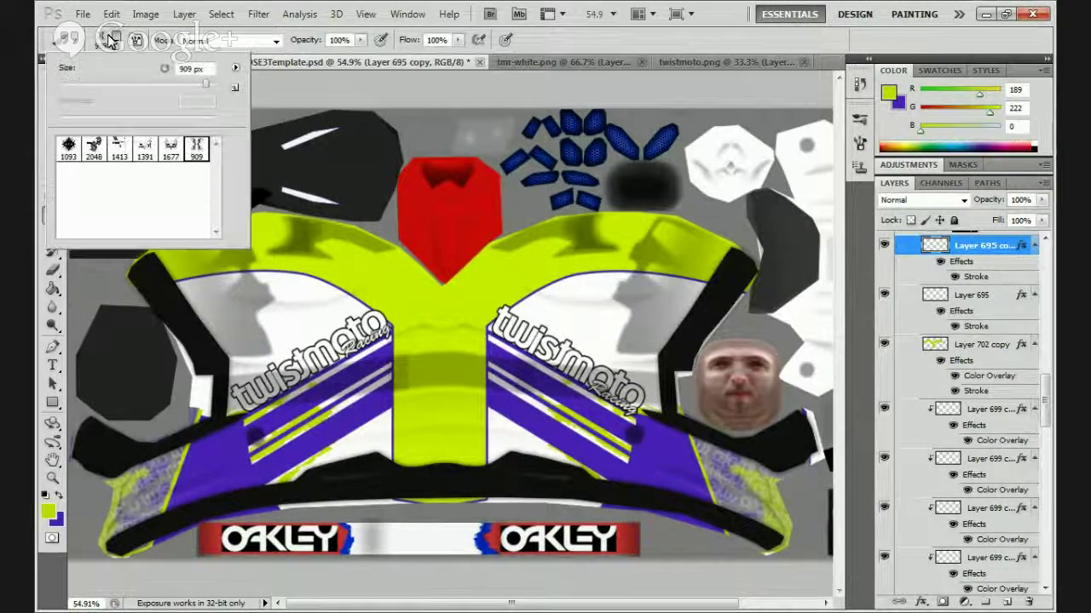
pyautogui.rightClick(986, 347)
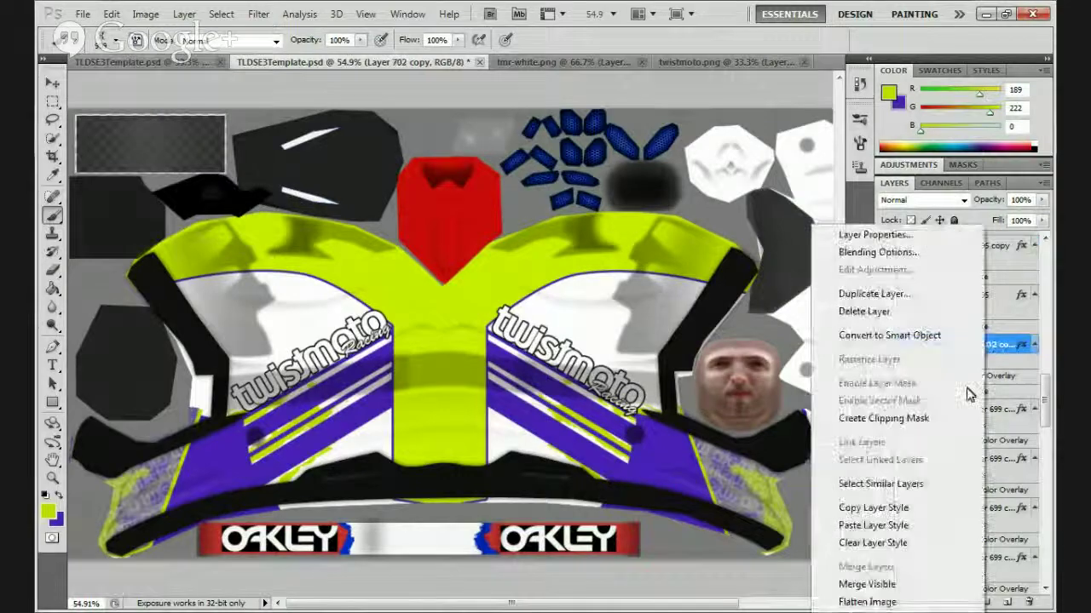
pyautogui.click(1008, 604)
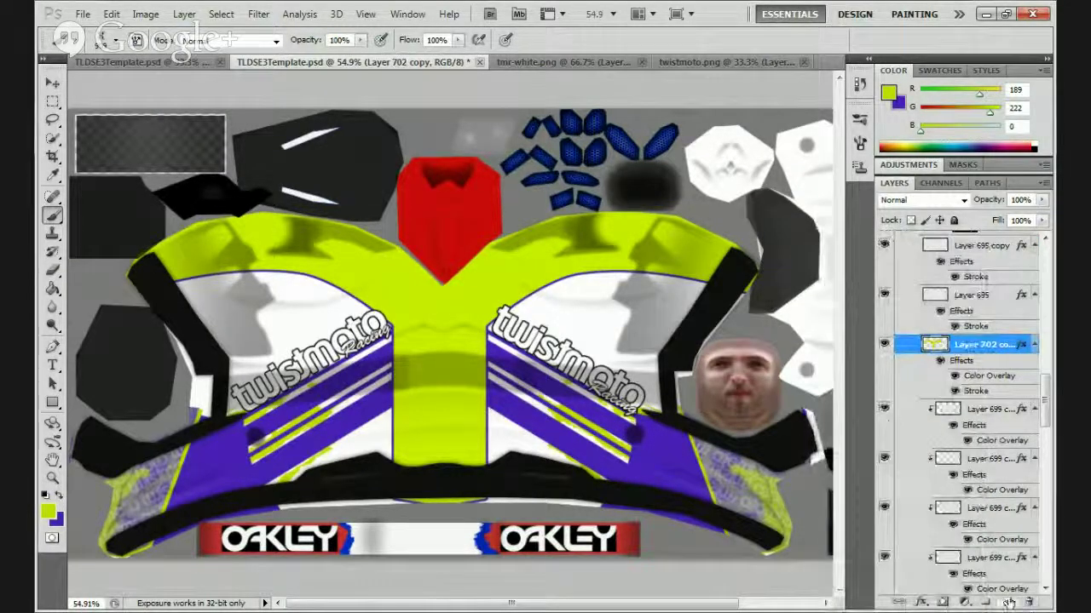
pyautogui.rightClick(985, 344)
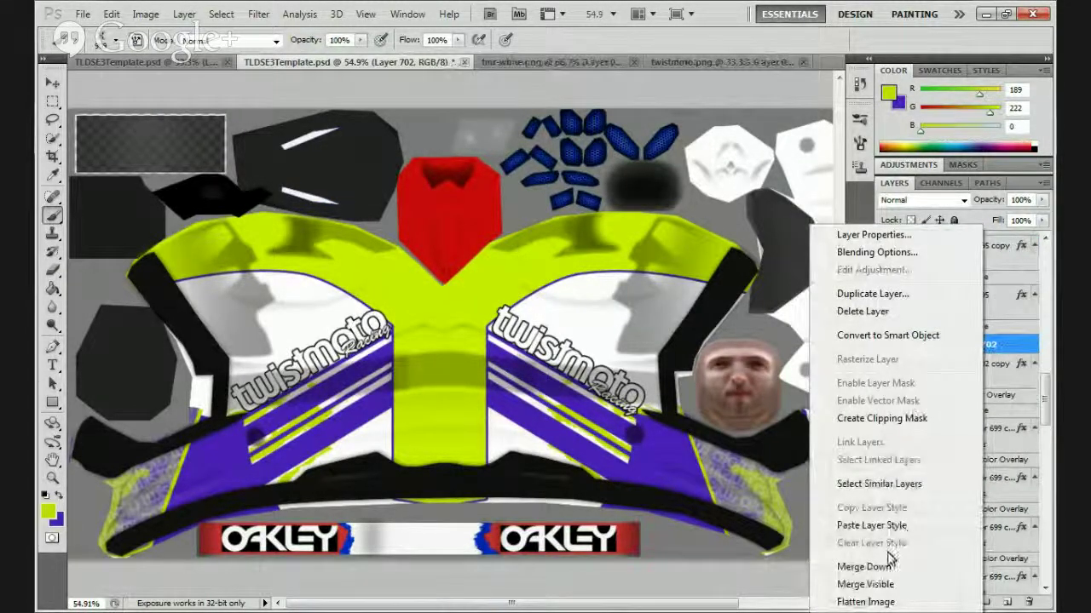
pyautogui.click(886, 418)
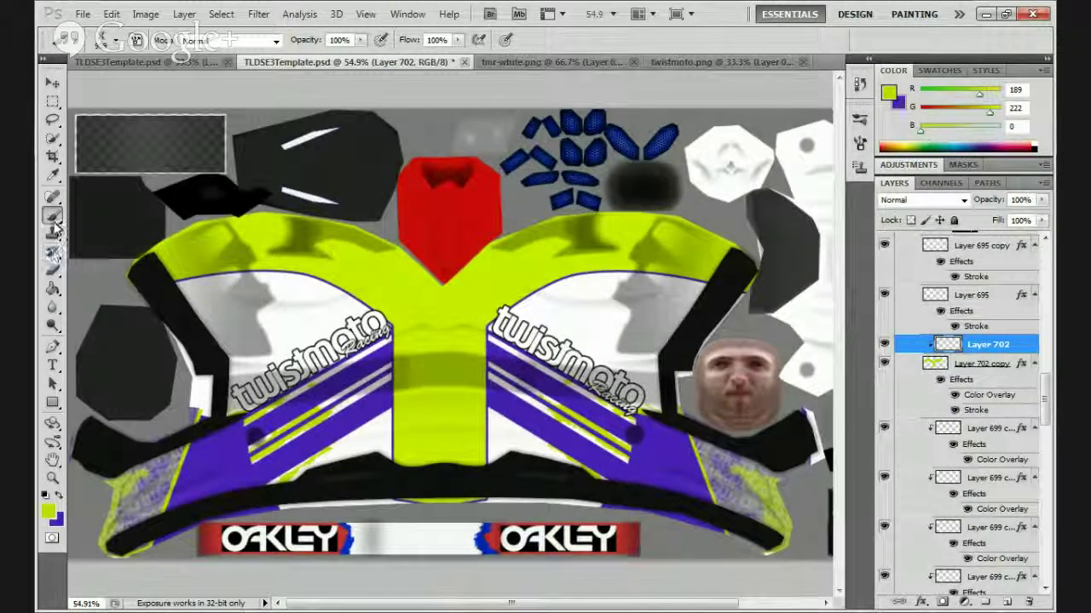
# Fill Layer 702 with purple, hide it, and convert the panel's effects into layers.
pyautogui.click(52, 271)
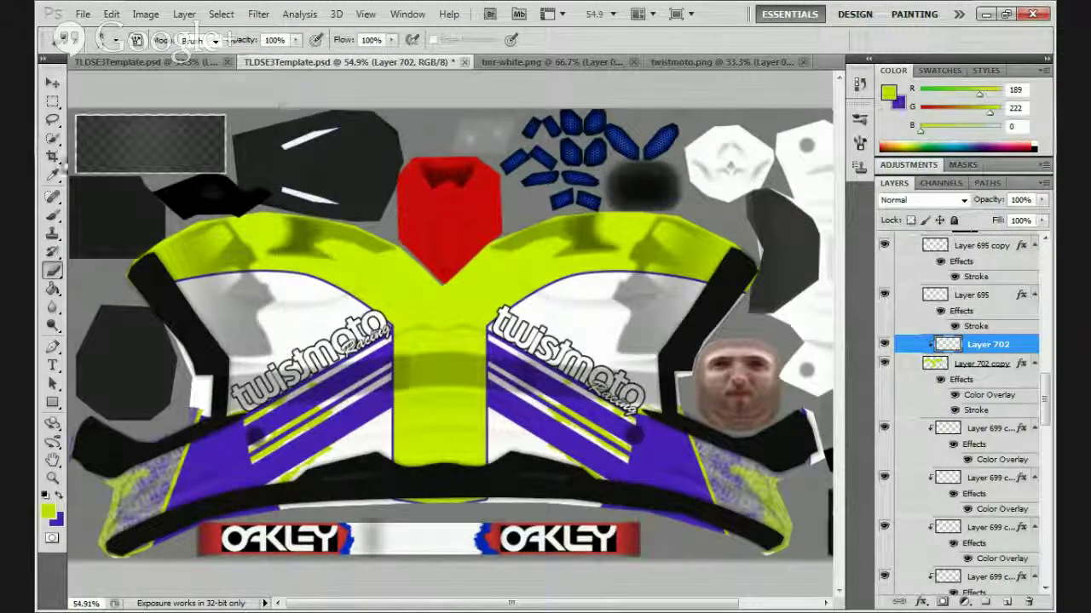
pyautogui.click(52, 215)
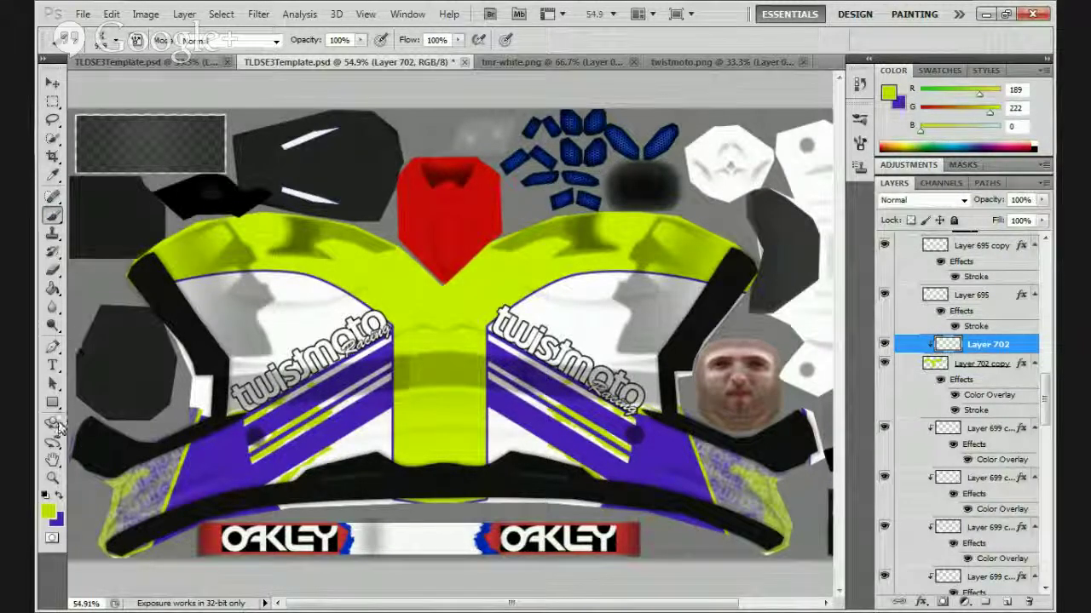
pyautogui.click(57, 496)
pyautogui.click(52, 290)
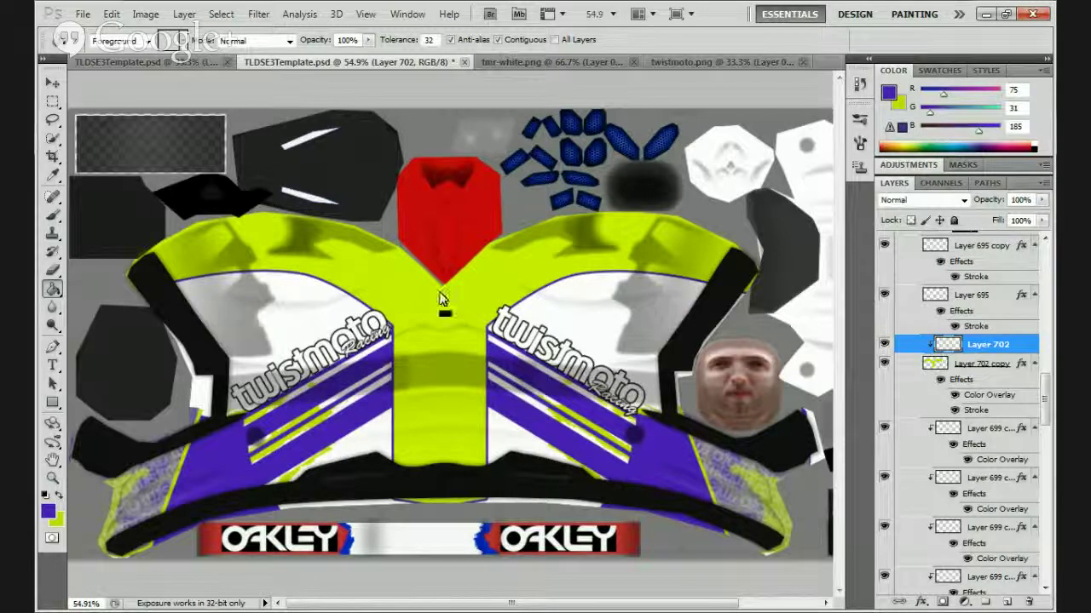
pyautogui.click(429, 331)
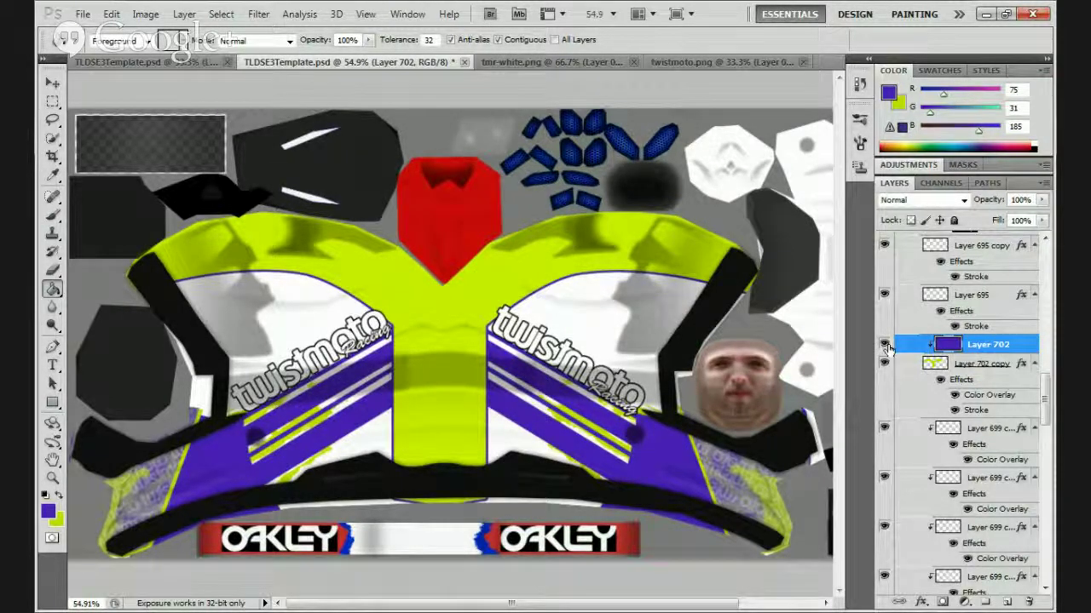
pyautogui.click(884, 344)
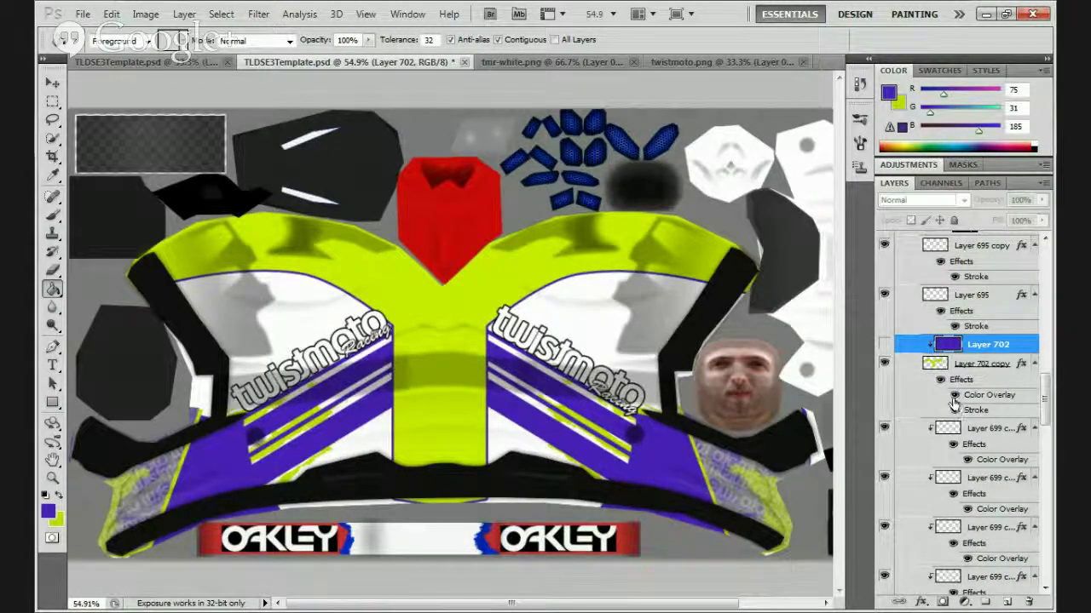
pyautogui.rightClick(954, 402)
pyautogui.click(946, 351)
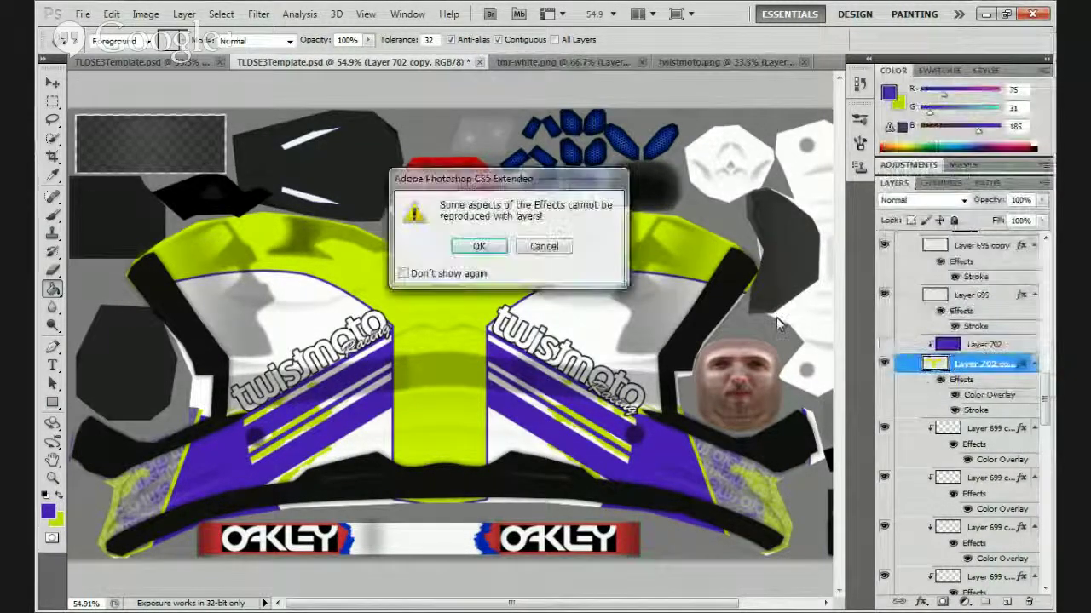
# Accept the effects warning and merge the Color Fill and clipped layers into the panel layer.
pyautogui.click(479, 243)
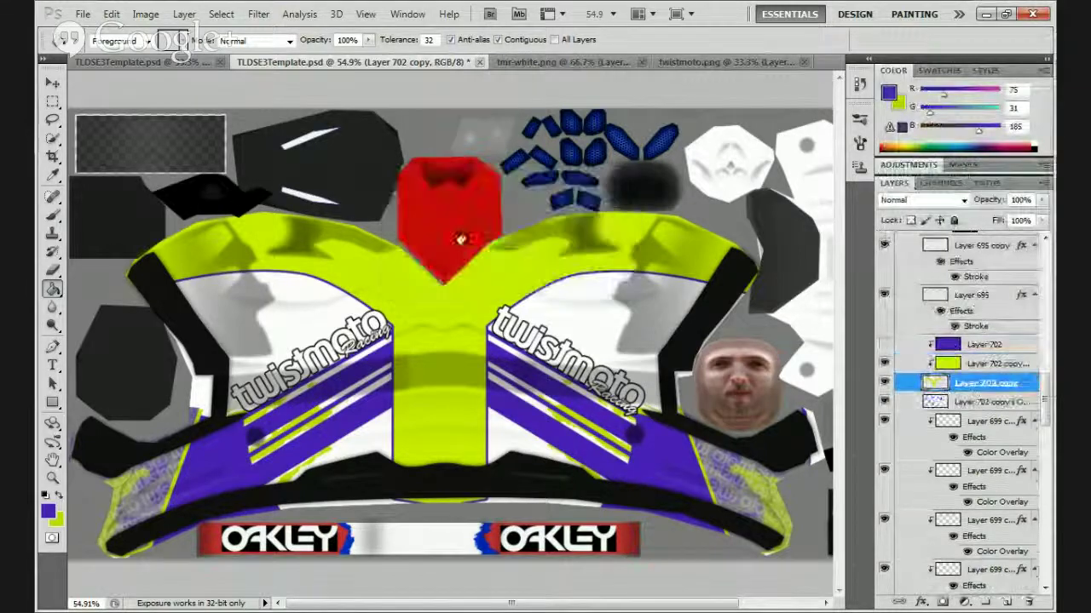
pyautogui.rightClick(972, 383)
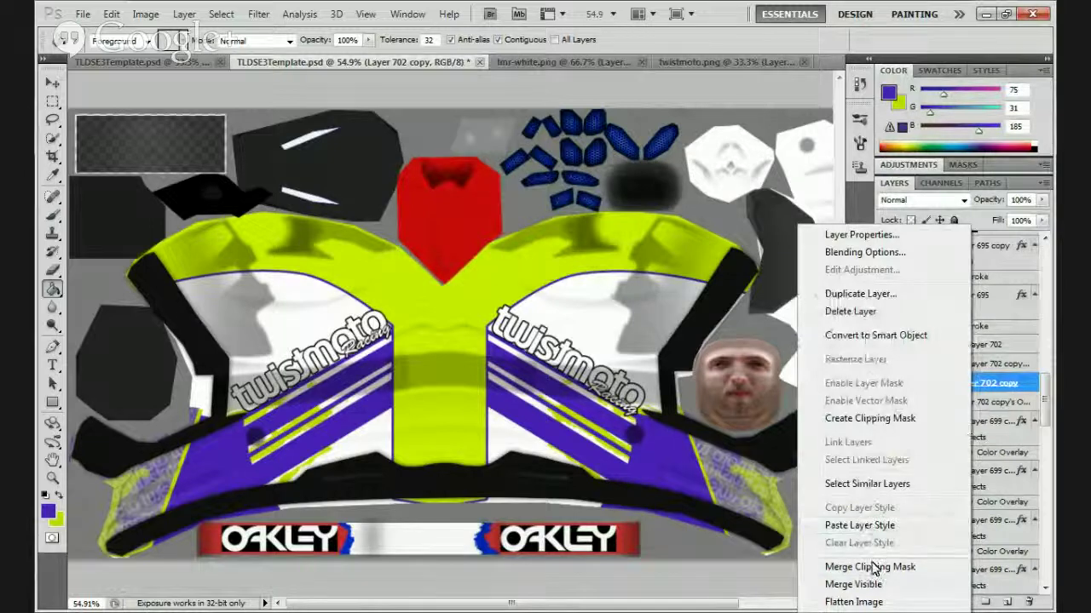
pyautogui.press('Escape')
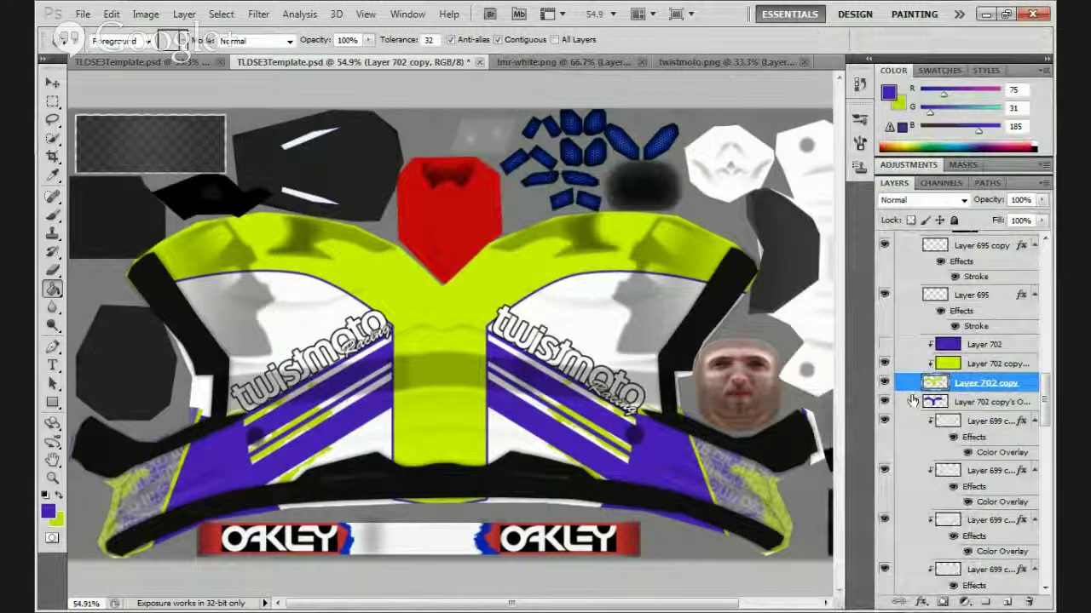
pyautogui.rightClick(912, 393)
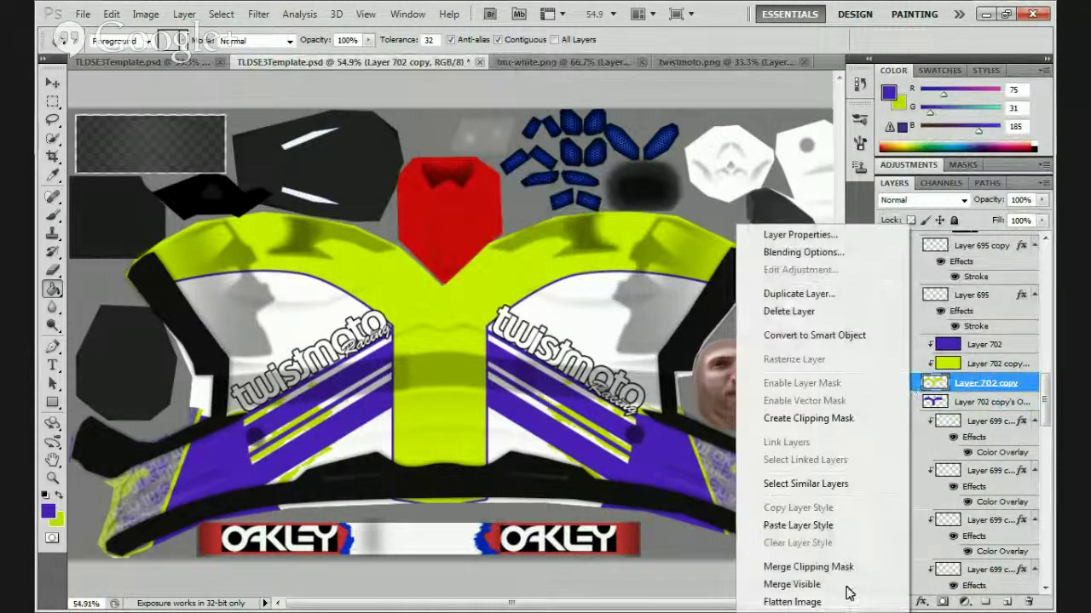
pyautogui.rightClick(993, 364)
pyautogui.press('Escape')
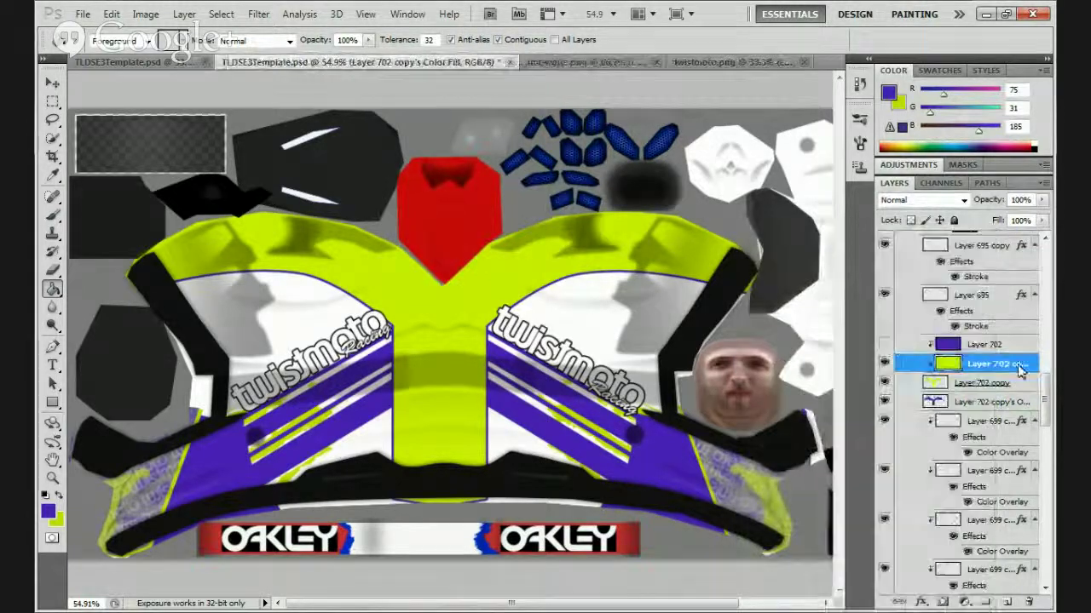
pyautogui.rightClick(988, 364)
pyautogui.click(863, 566)
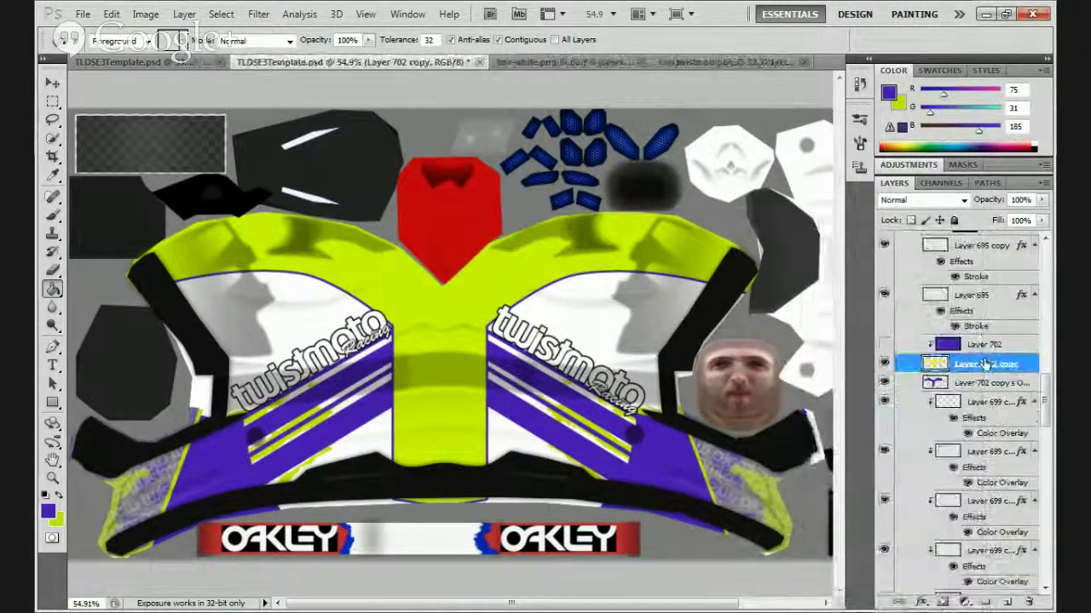
pyautogui.rightClick(913, 366)
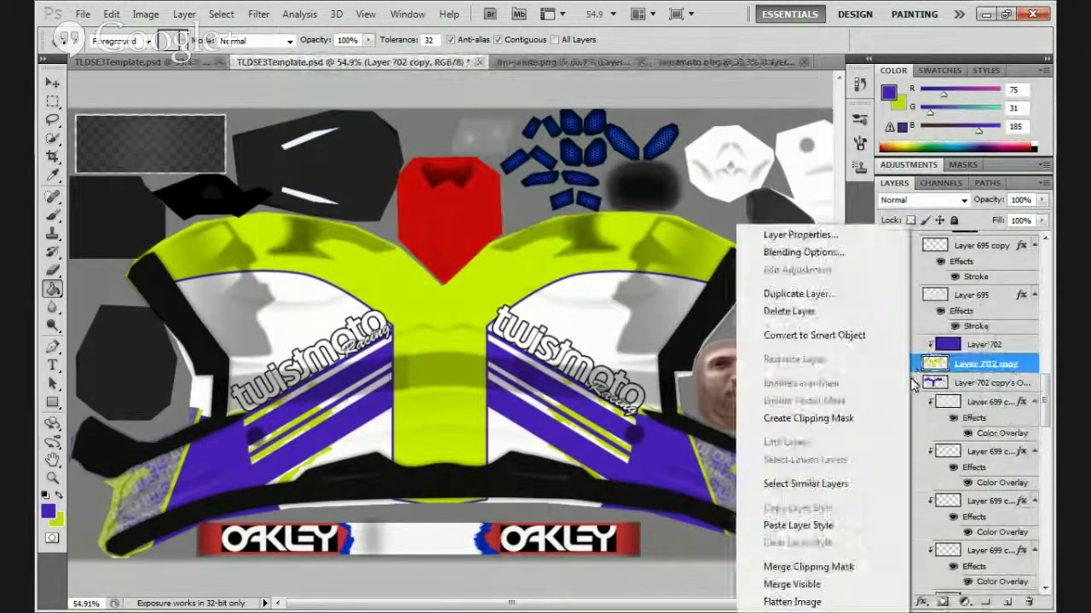
pyautogui.click(831, 571)
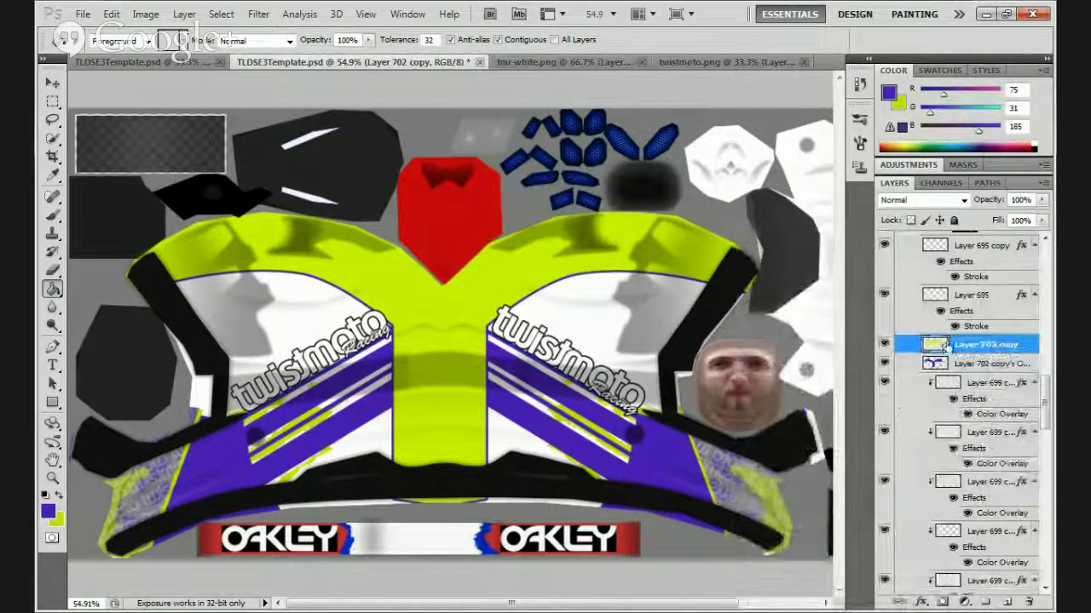
# Show the outline strokes and add a new empty layer above the yellow jersey layer.
pyautogui.click(884, 344)
pyautogui.click(884, 346)
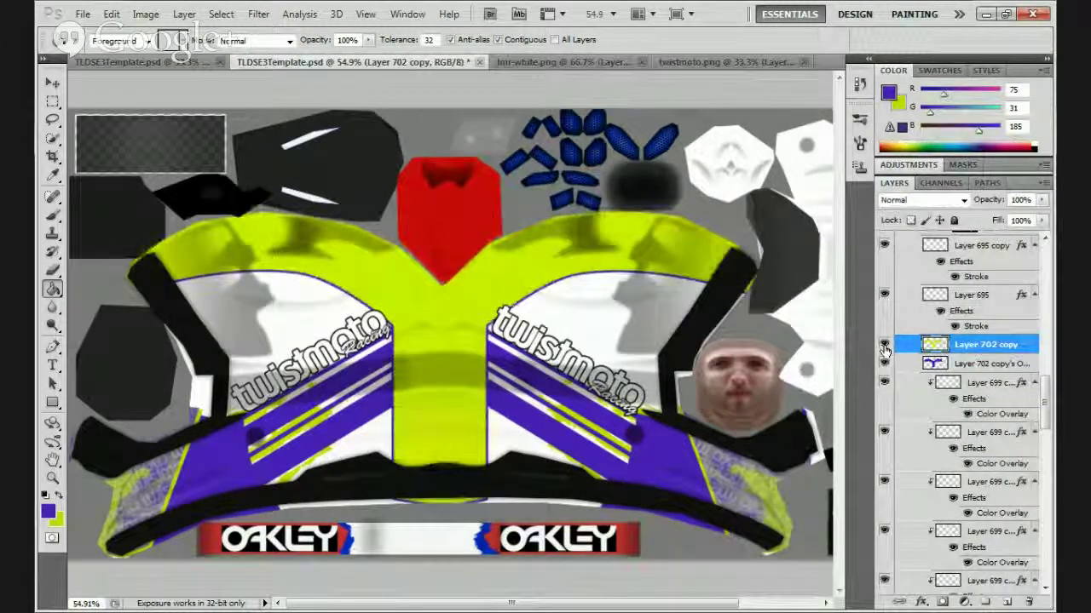
pyautogui.click(885, 364)
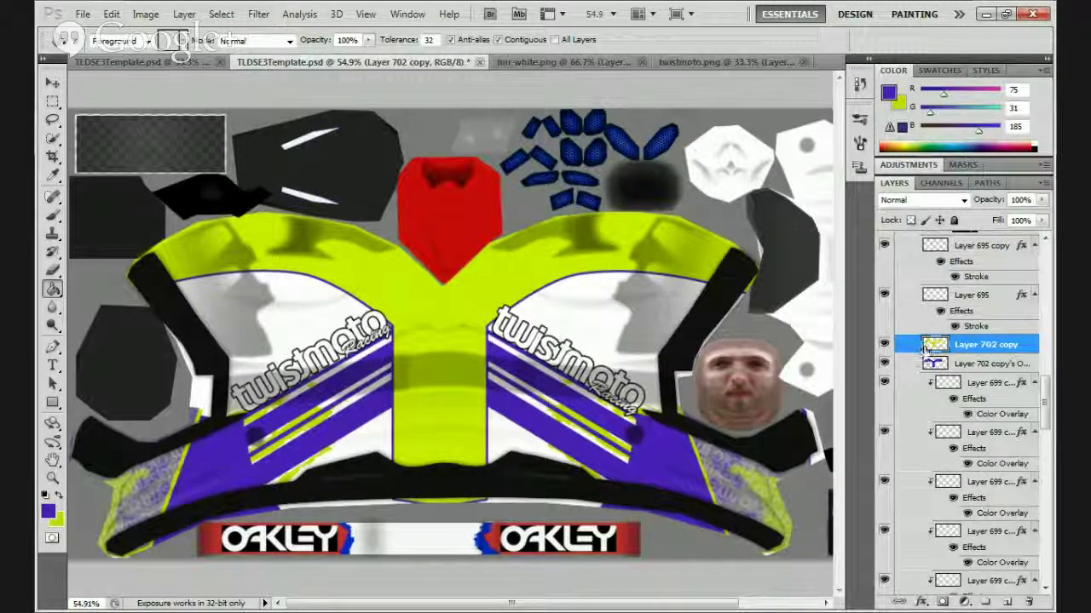
pyautogui.click(1009, 601)
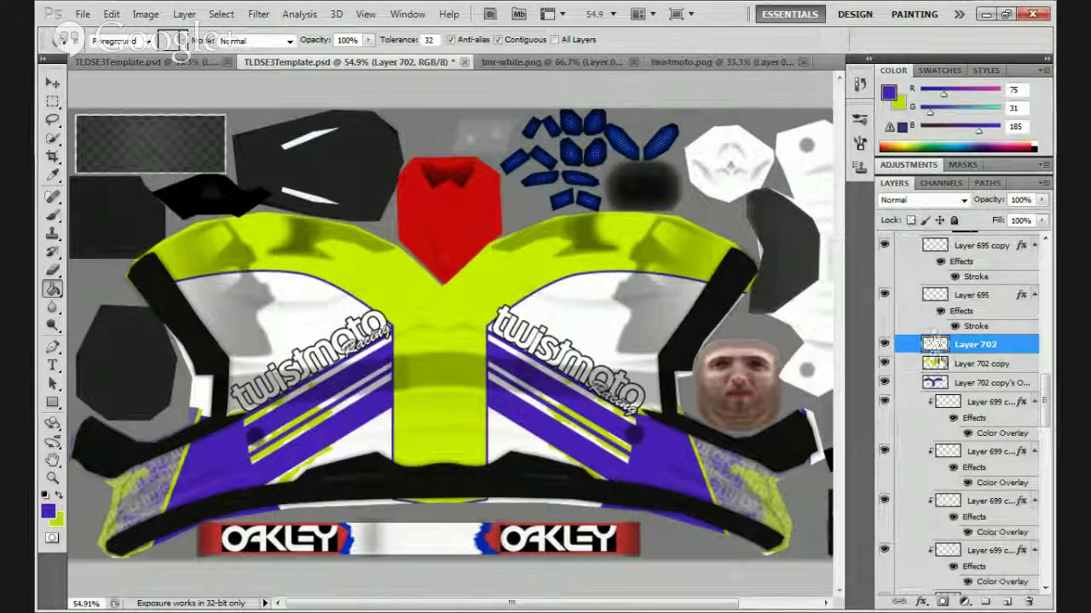
# Clip the new Layer 702 to the yellow jersey layer and fill it purple.
pyautogui.rightClick(945, 352)
pyautogui.rightClick(986, 345)
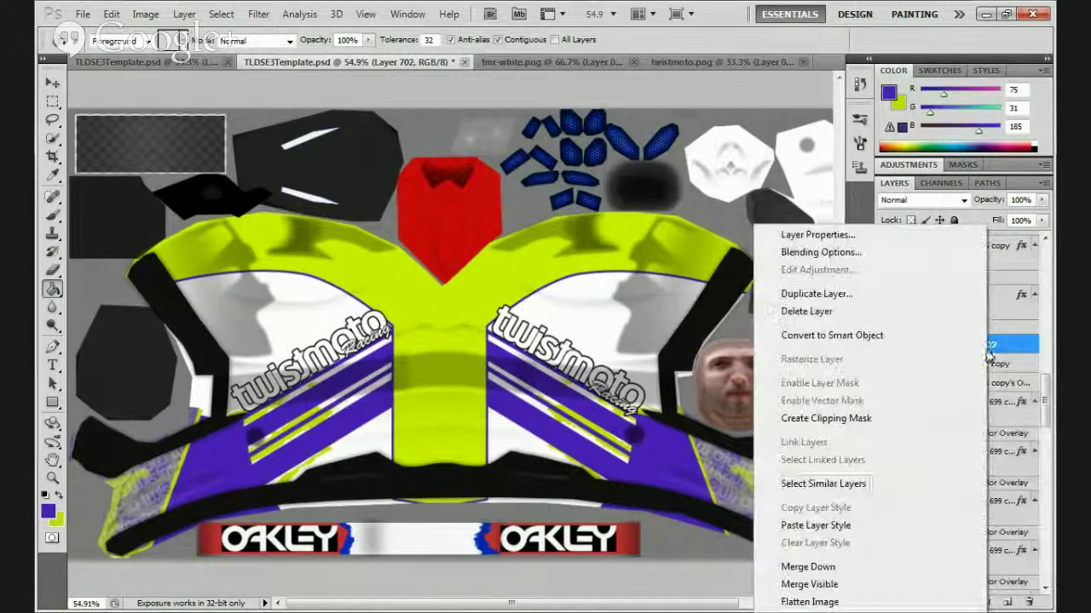
pyautogui.click(792, 418)
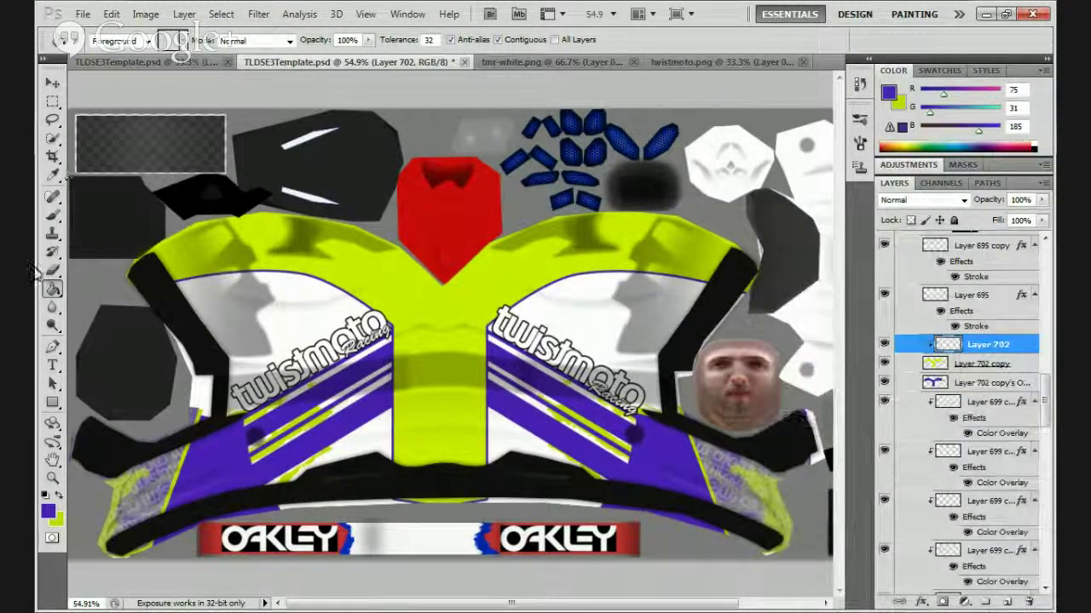
pyautogui.click(407, 331)
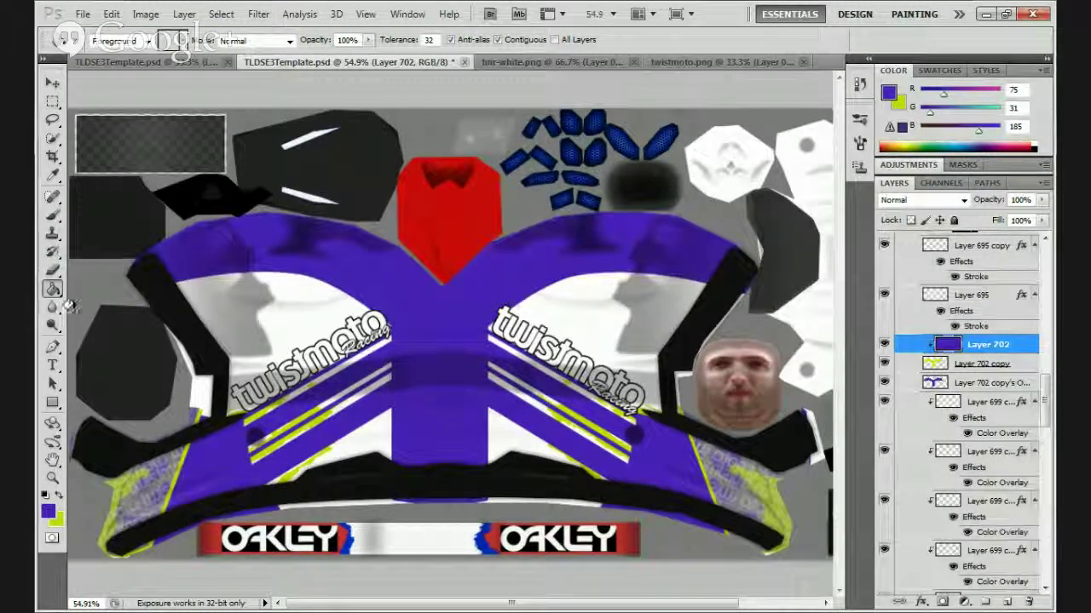
# Switch to the Brush and choose the 909 px techy graphic brush preset.
pyautogui.click(51, 270)
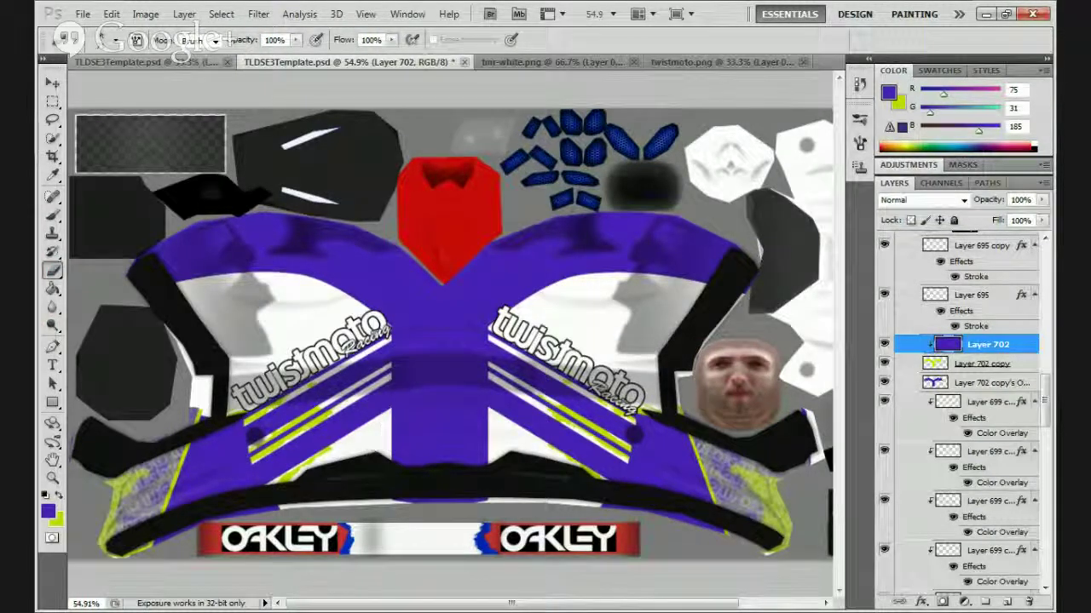
pyautogui.moveTo(388, 452)
pyautogui.mouseDown()
pyautogui.moveTo(410, 411)
pyautogui.moveTo(466, 464)
pyautogui.moveTo(467, 345)
pyautogui.moveTo(443, 307)
pyautogui.moveTo(421, 360)
pyautogui.moveTo(415, 449)
pyautogui.mouseUp()
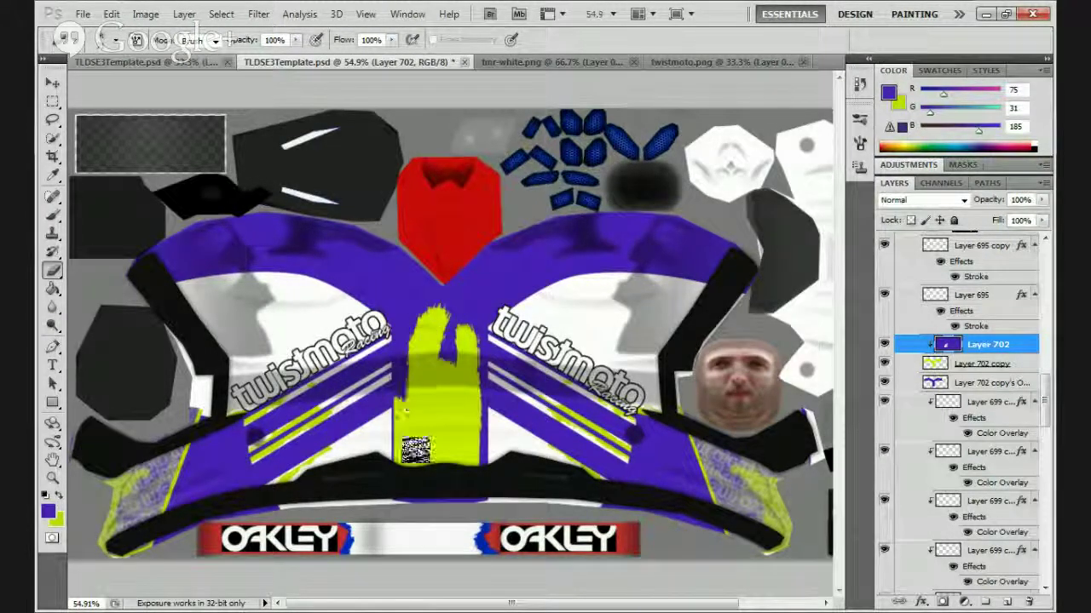
pyautogui.hotkey('alt', 'BackSpace')
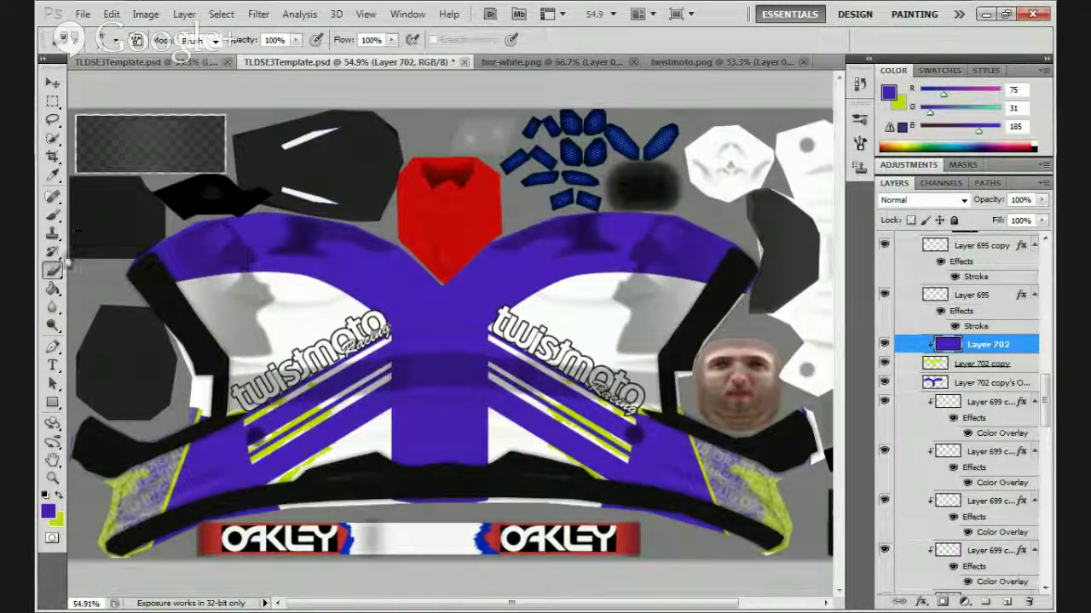
pyautogui.click(128, 40)
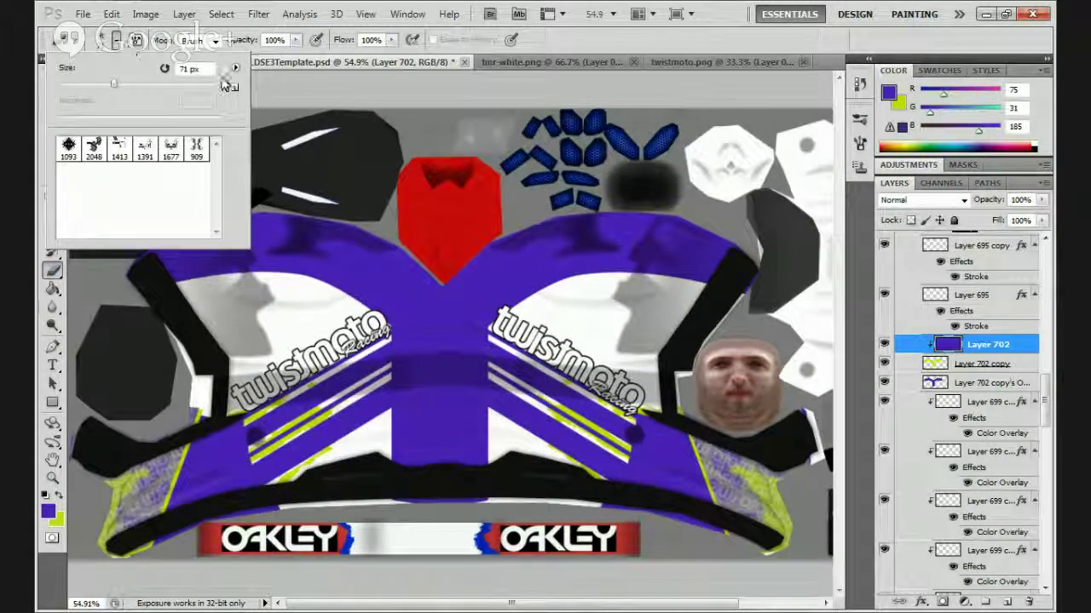
pyautogui.click(196, 150)
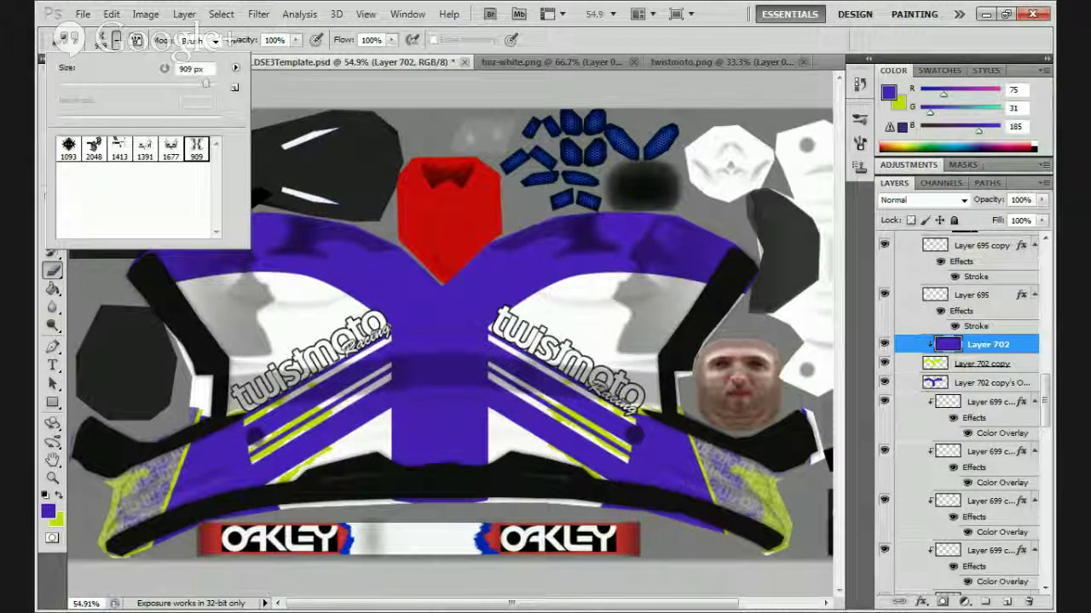
pyautogui.press('Return')
# Stamp the techy graphic on the jersey centre and on both shoulders.
pyautogui.click(443, 341)
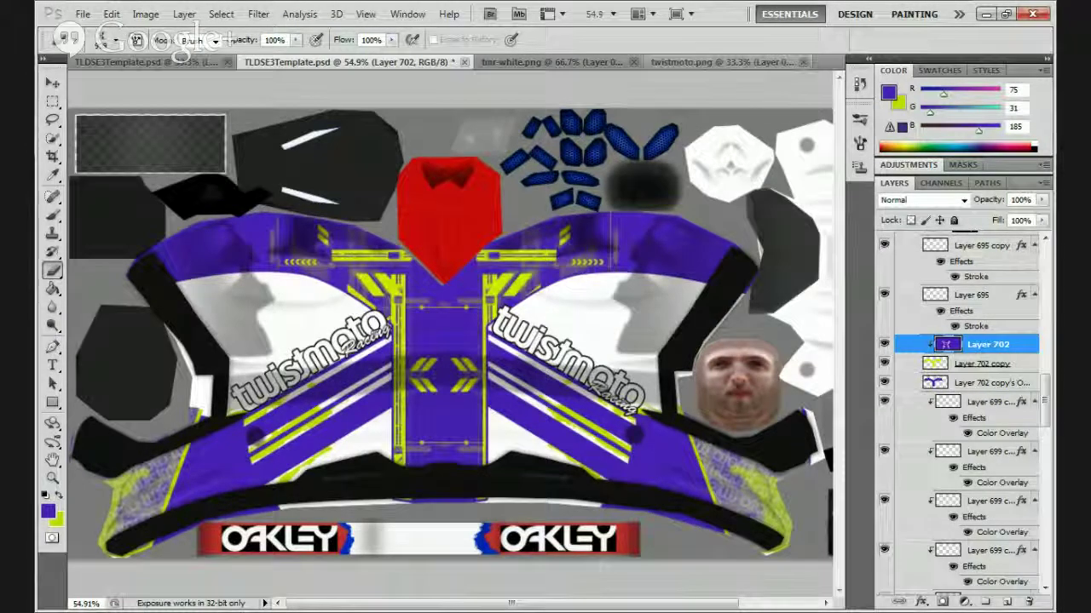
pyautogui.click(230, 244)
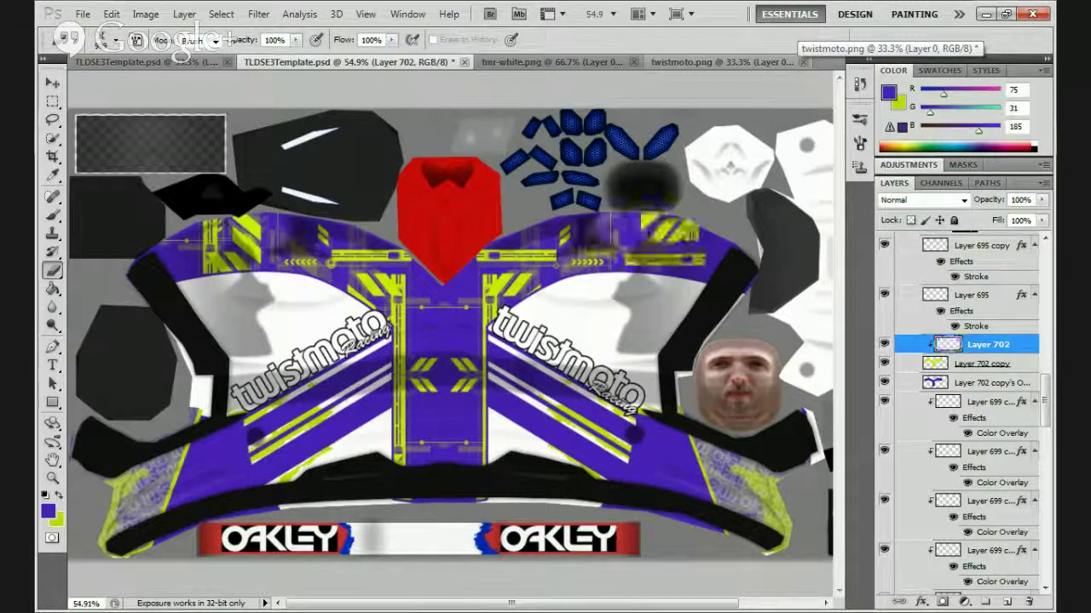
pyautogui.hotkey('ctrl', 'alt', 'z')
pyautogui.hotkey('ctrl', 'alt', 'z')
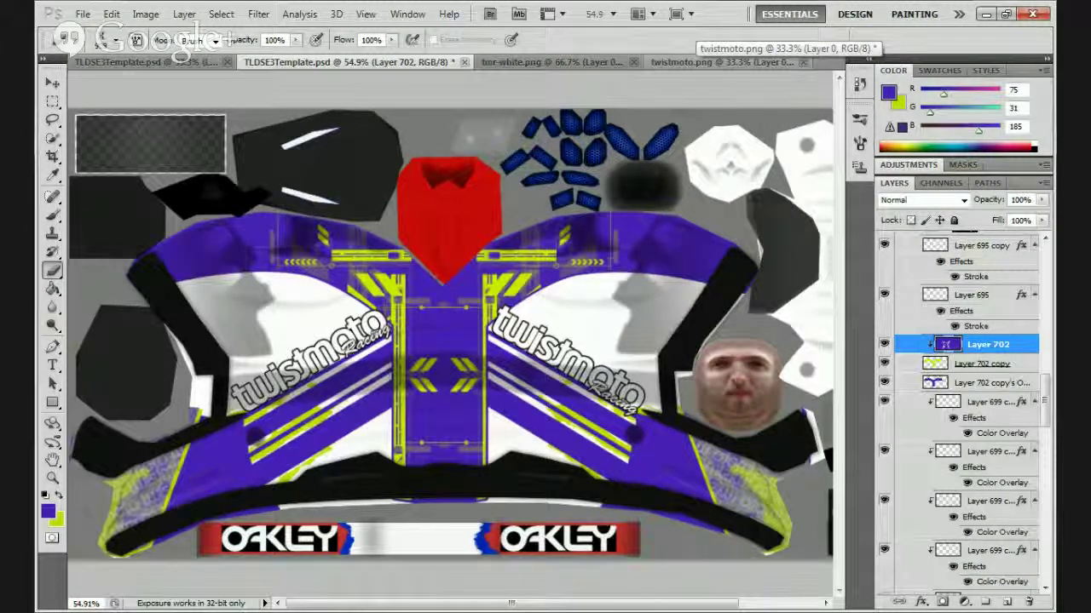
pyautogui.hotkey('ctrl', 'shift', 'z')
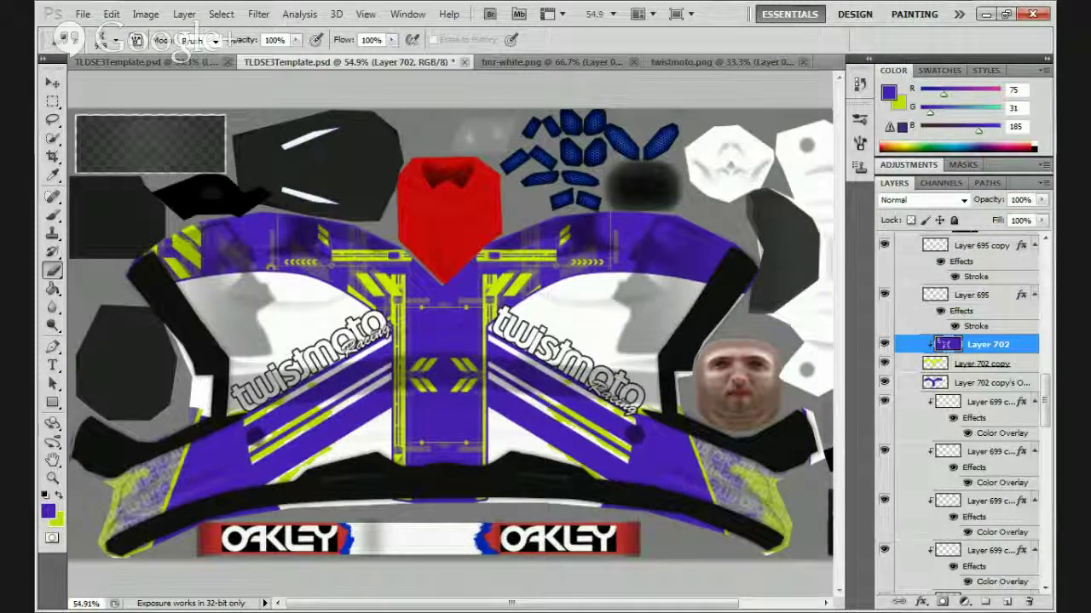
pyautogui.hotkey('ctrl', 'shift', 'z')
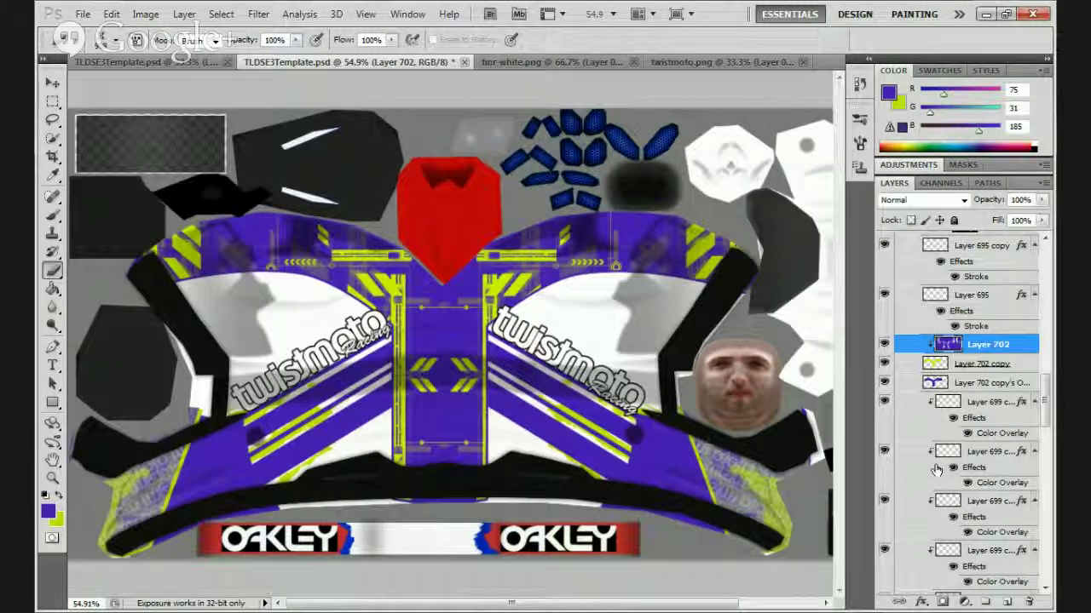
pyautogui.scroll(-3, 982, 532)
pyautogui.scroll(-3, 982, 531)
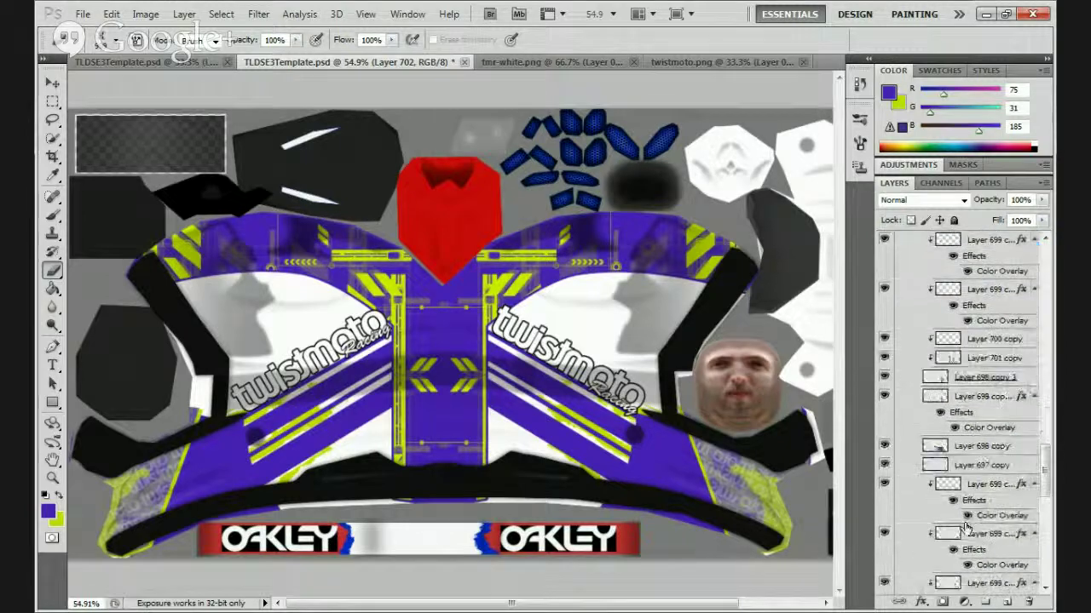
pyautogui.scroll(-3, 980, 532)
pyautogui.scroll(-3, 977, 534)
# Create Layer 703 above Layer 663 and set the foreground colour to grey 175,175,175.
pyautogui.click(972, 461)
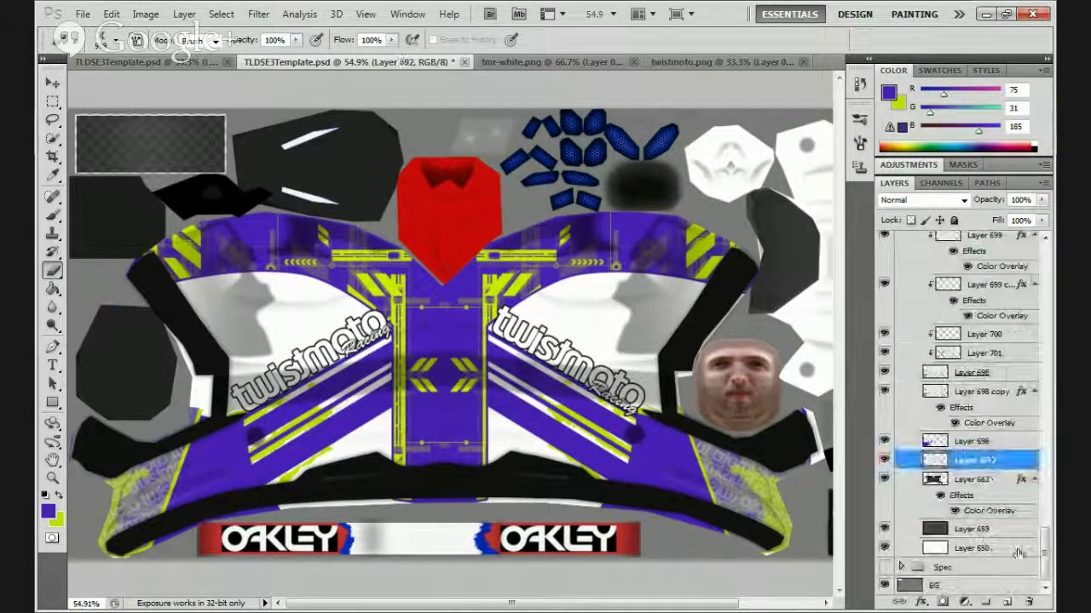
pyautogui.click(971, 479)
pyautogui.click(1007, 602)
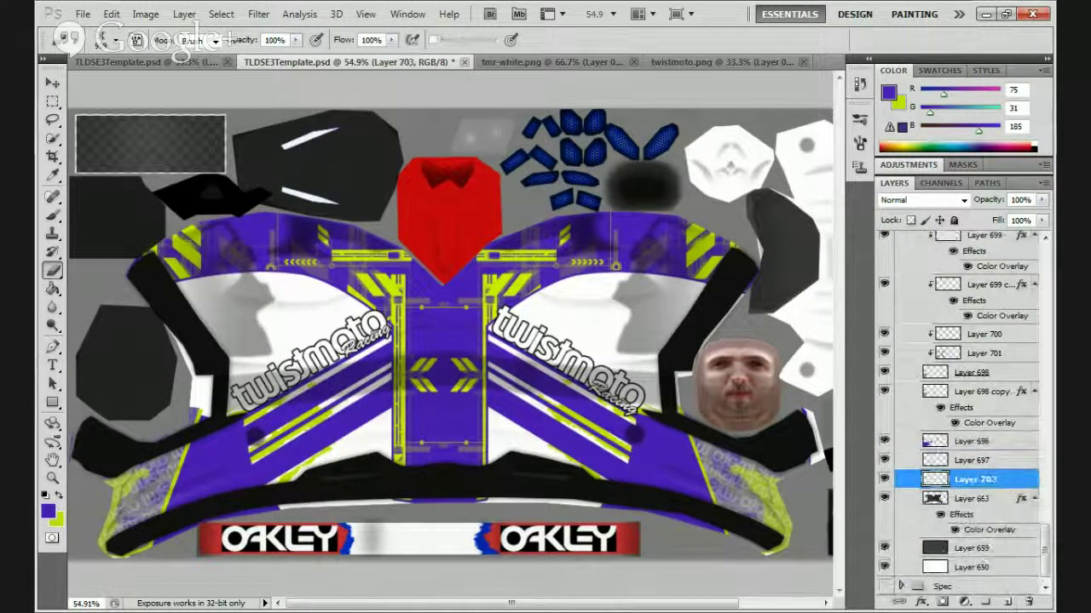
pyautogui.click(47, 511)
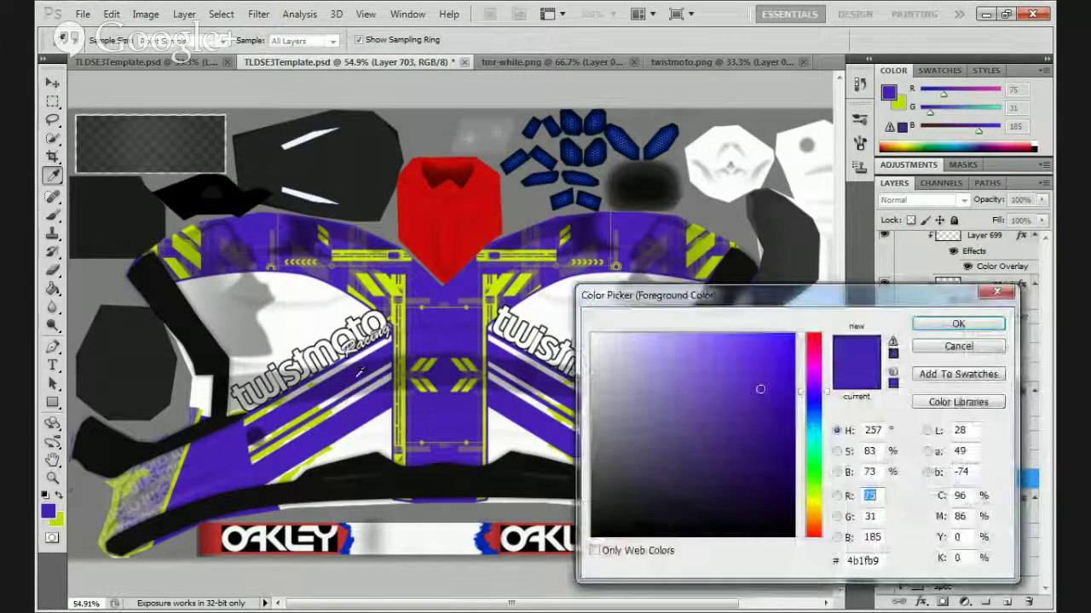
pyautogui.click(582, 392)
pyautogui.click(958, 324)
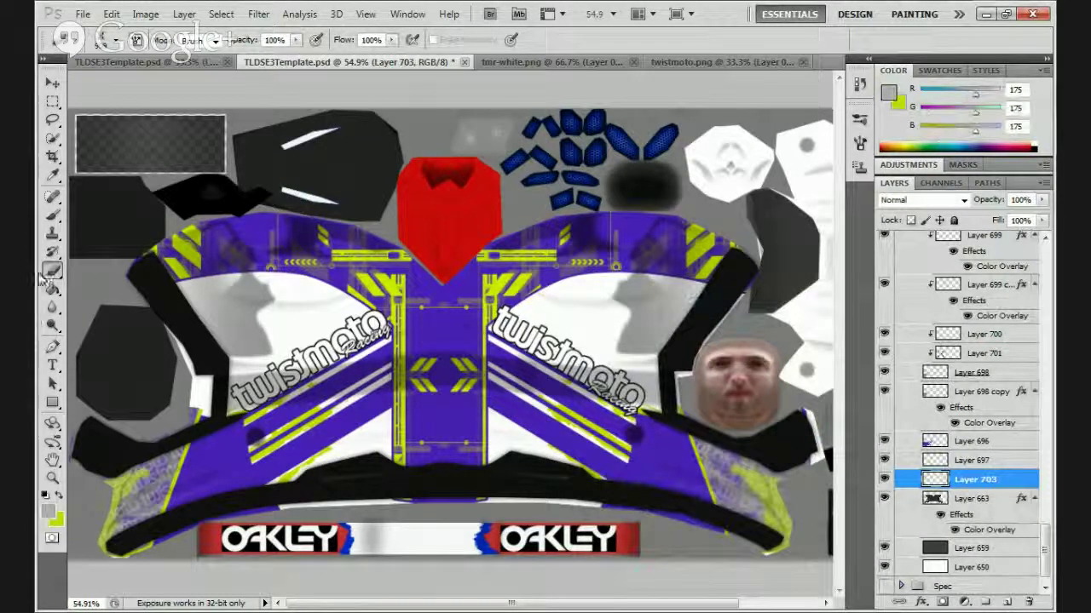
# Stamp the grey graphic across the white panels with the 1677 px techy brush preset.
pyautogui.click(52, 214)
pyautogui.click(286, 333)
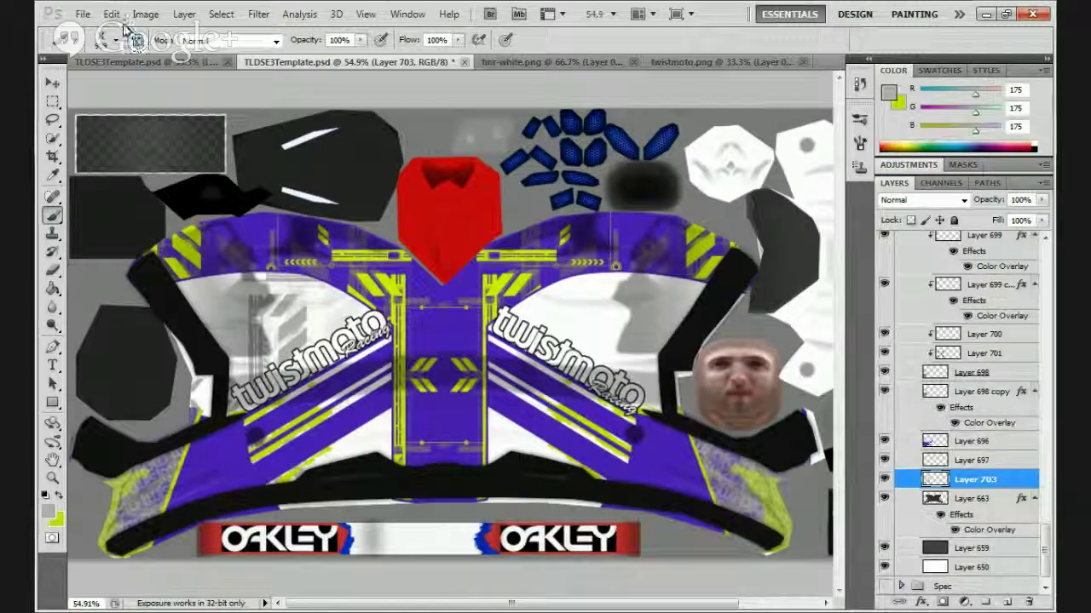
pyautogui.hotkey('ctrl', 'z')
pyautogui.click(137, 42)
pyautogui.click(170, 148)
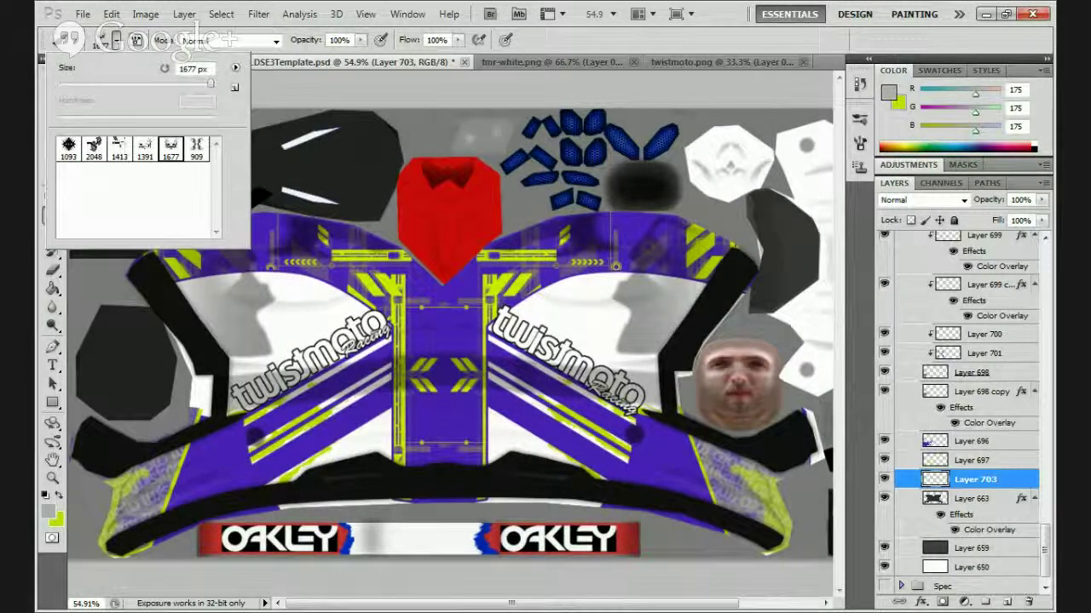
pyautogui.click(439, 341)
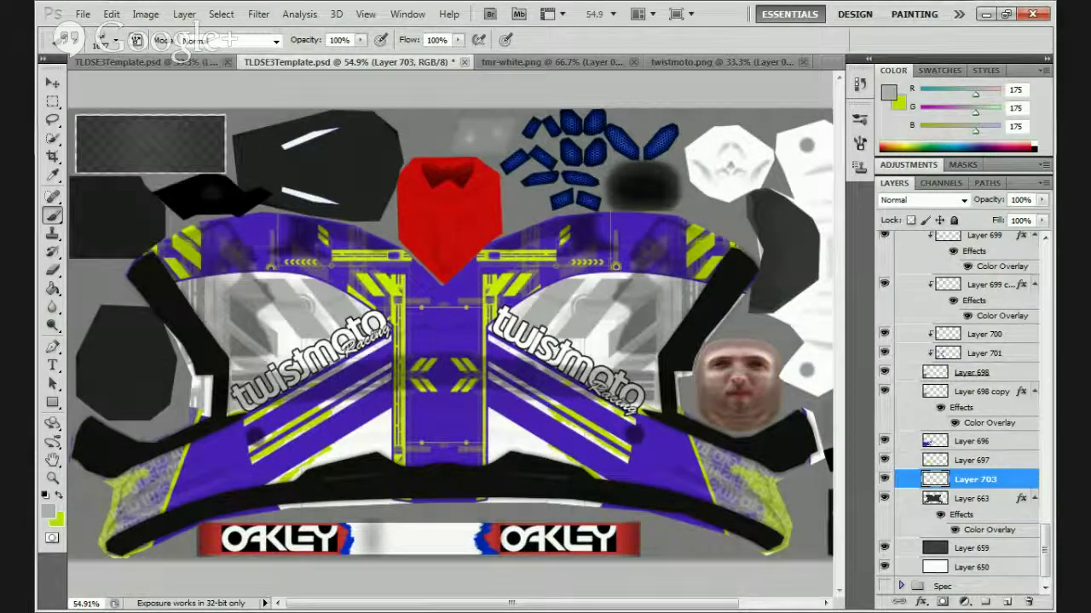
pyautogui.hotkey('ctrl', 'z')
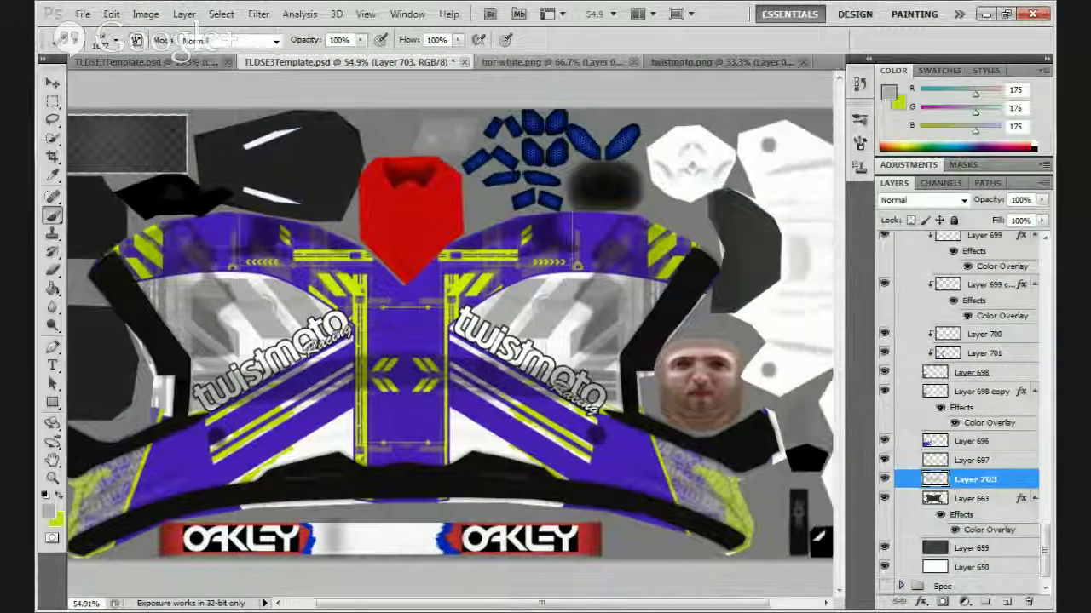
pyautogui.hotkey('ctrl', 'z')
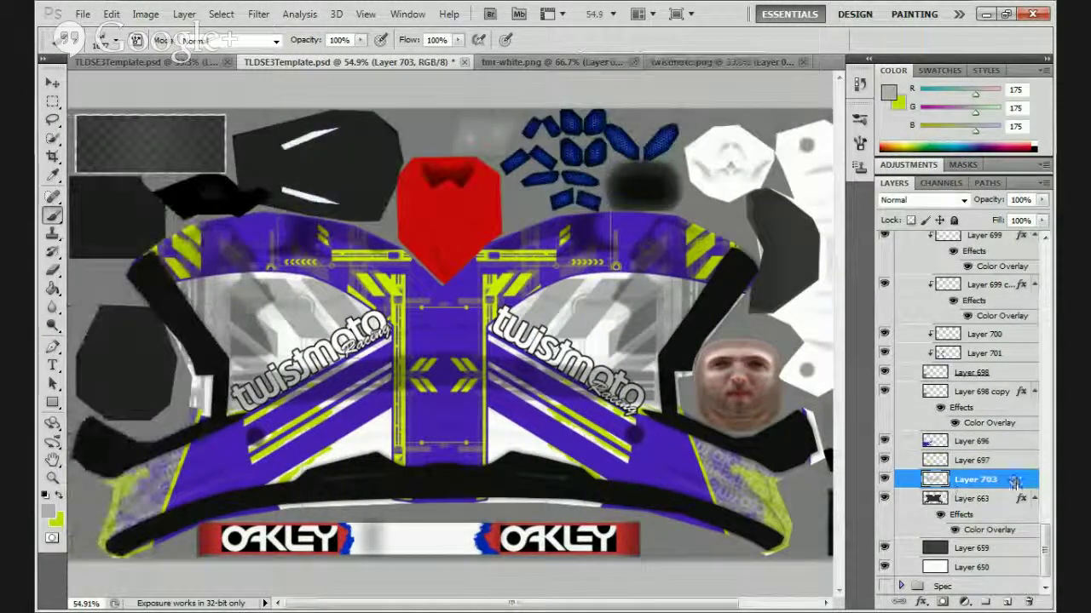
# Try a 1 px inside Stroke in Layer 703's layer style.
pyautogui.doubleClick(1014, 481)
pyautogui.click(632, 391)
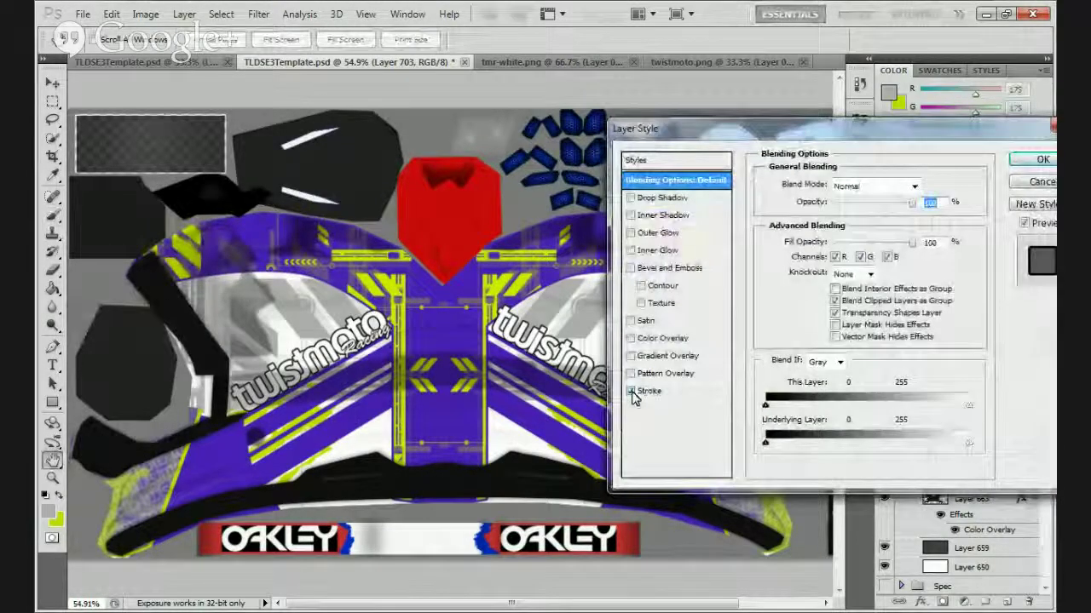
pyautogui.click(697, 395)
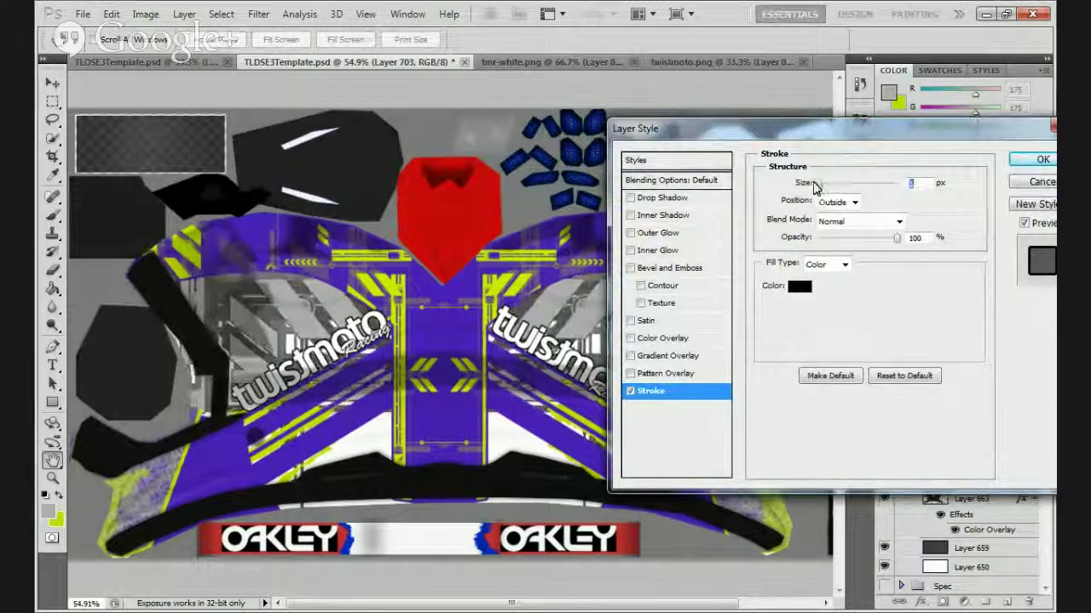
pyautogui.write('1')
pyautogui.click(853, 202)
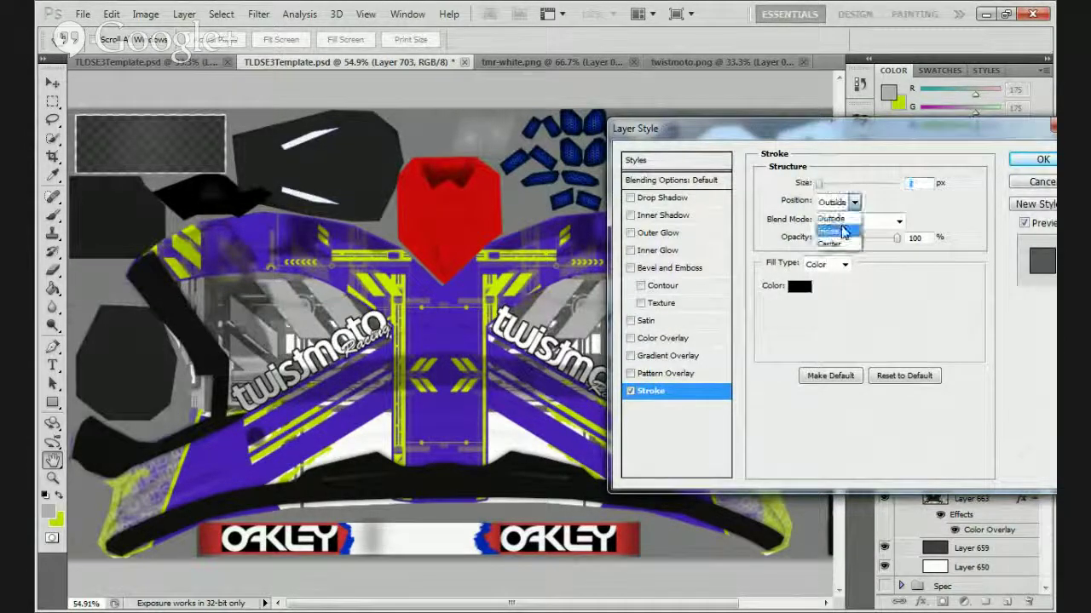
pyautogui.click(839, 234)
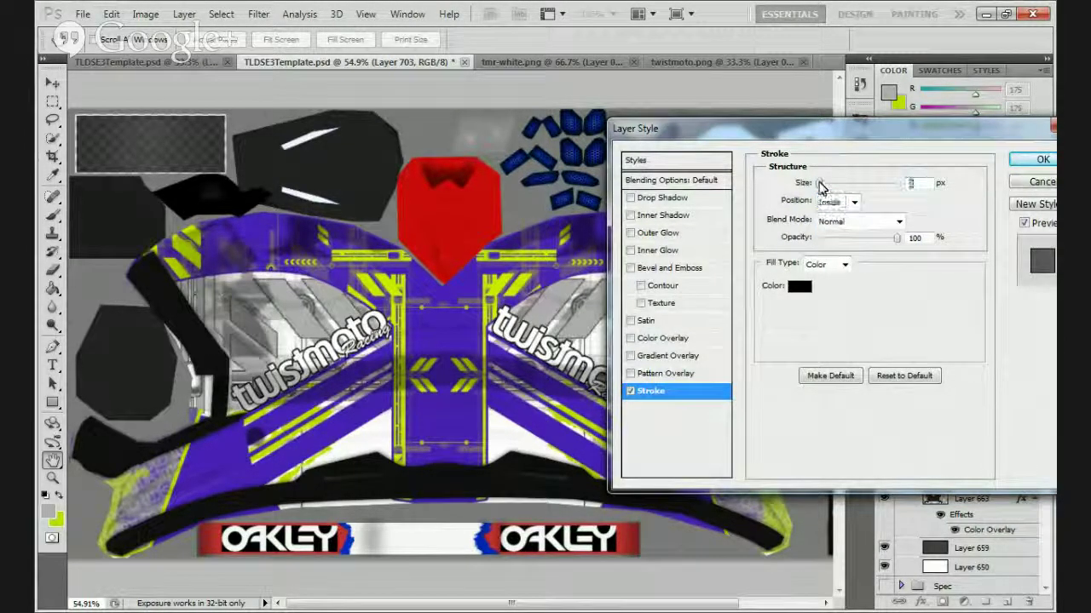
pyautogui.moveTo(824, 189); pyautogui.dragTo(821, 189)
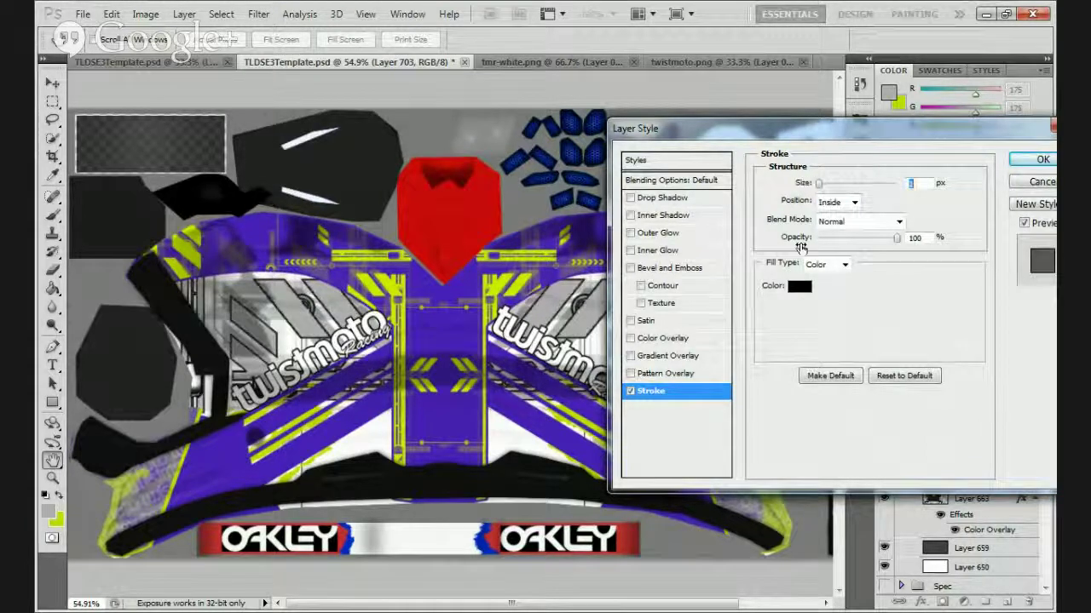
# Replace the Stroke with Gradient Overlay and Drop Shadow, leaving Color Overlay and Satin off.
pyautogui.click(631, 391)
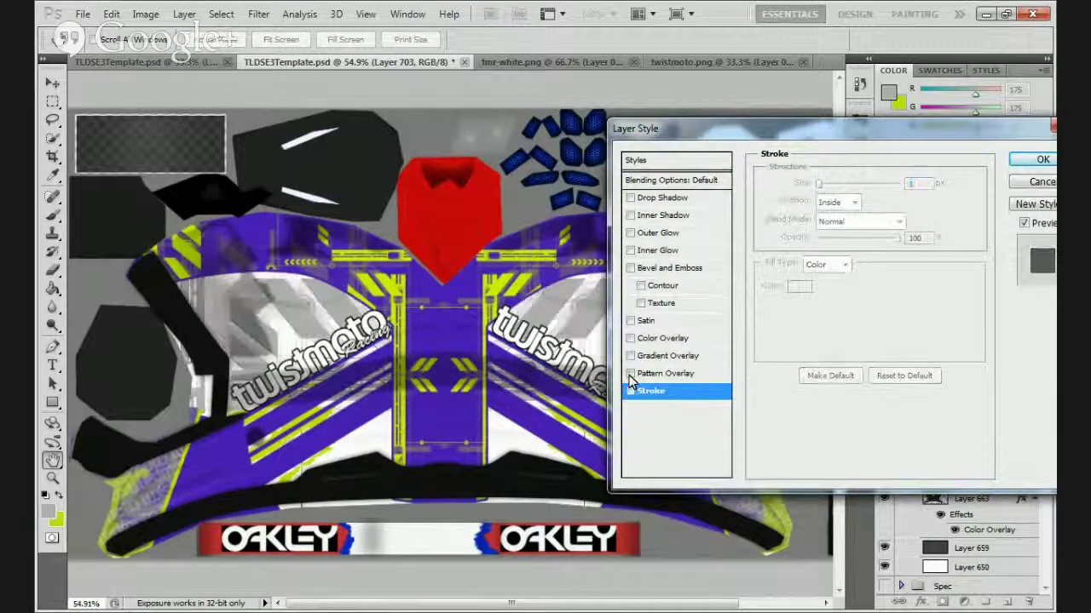
pyautogui.click(631, 357)
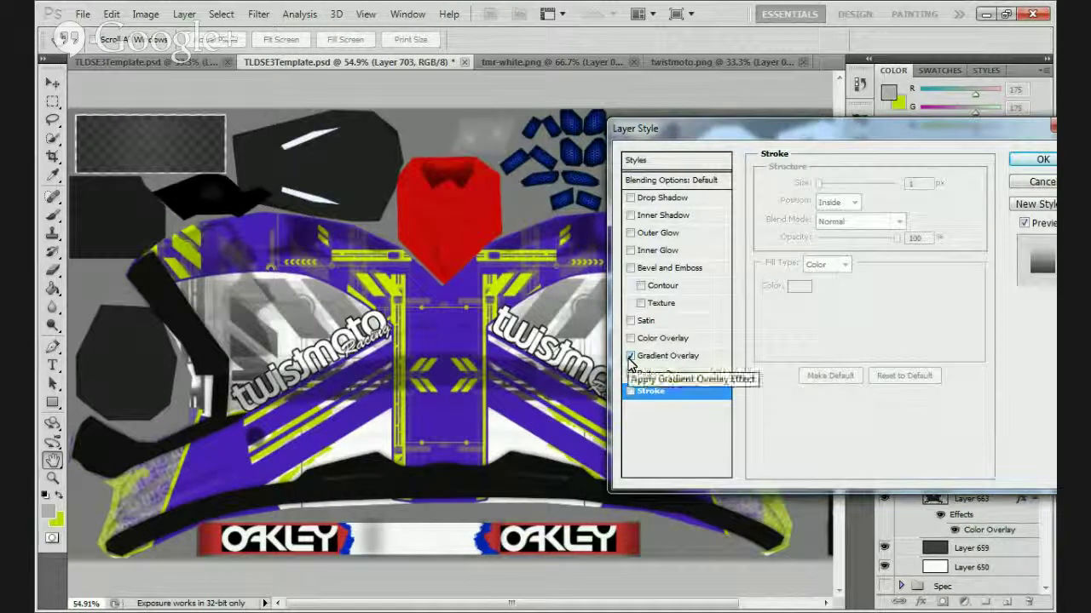
pyautogui.click(630, 338)
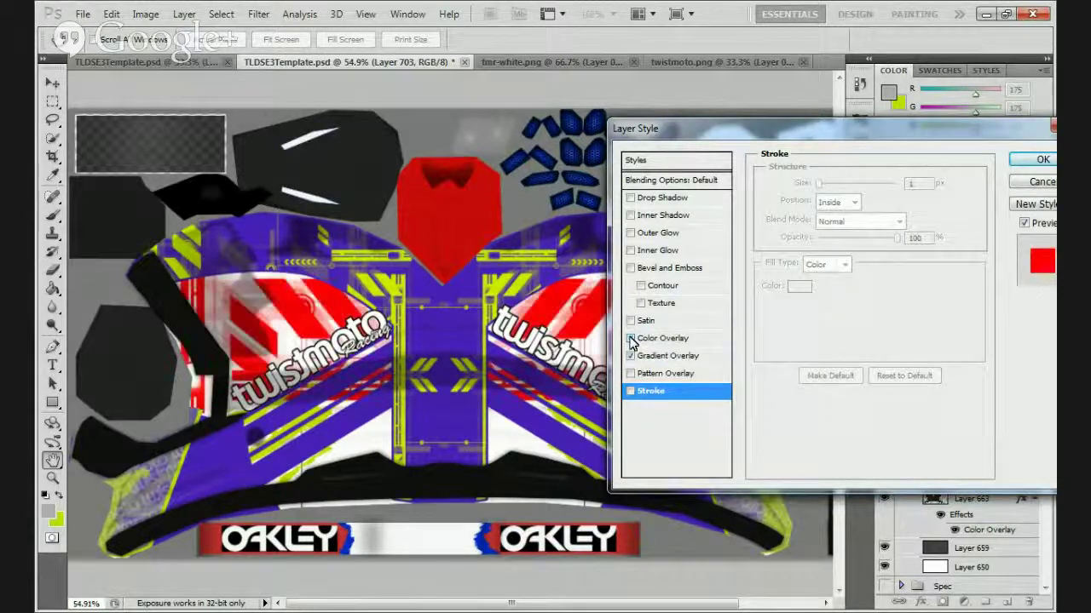
pyautogui.click(630, 338)
pyautogui.click(630, 322)
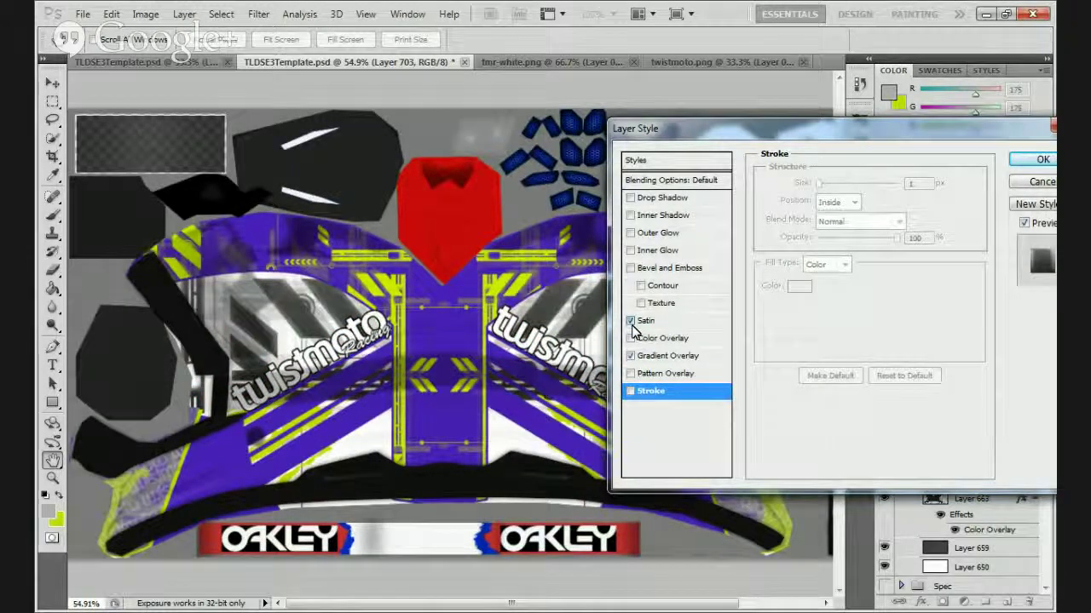
pyautogui.click(631, 321)
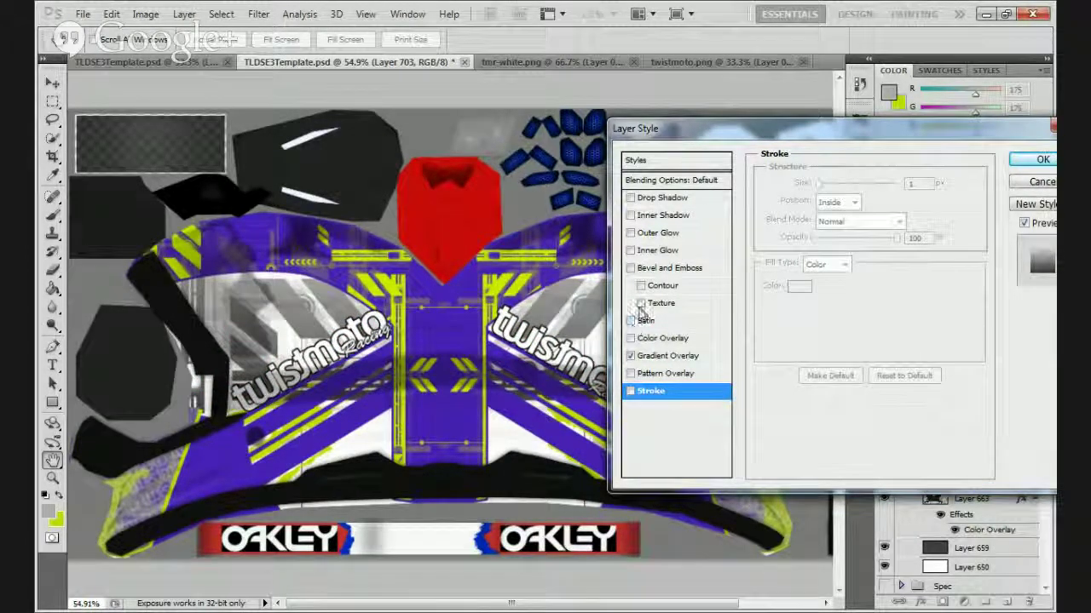
pyautogui.click(631, 198)
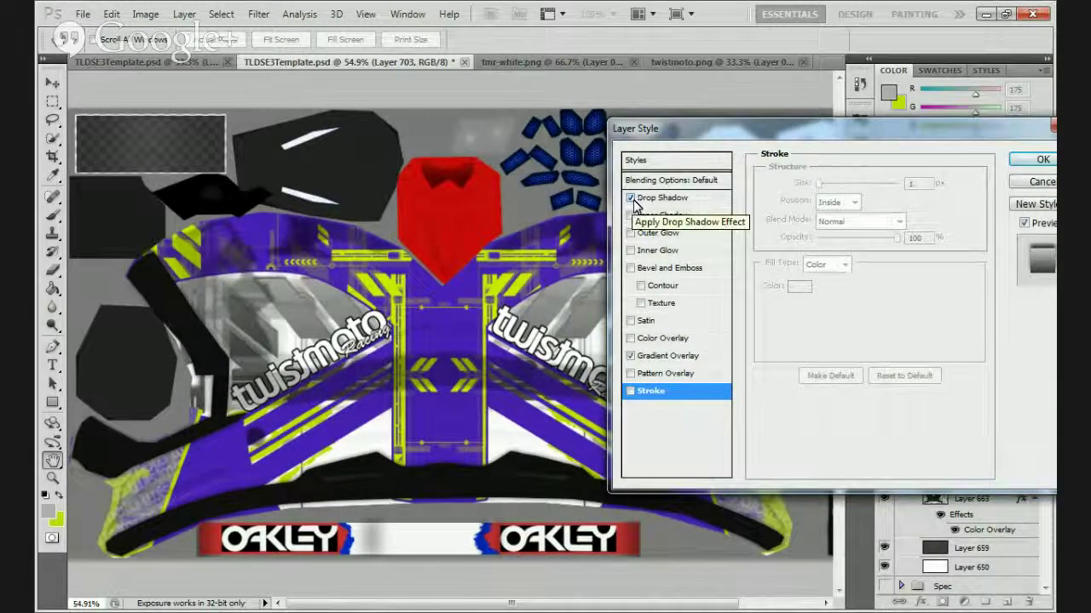
pyautogui.click(1022, 162)
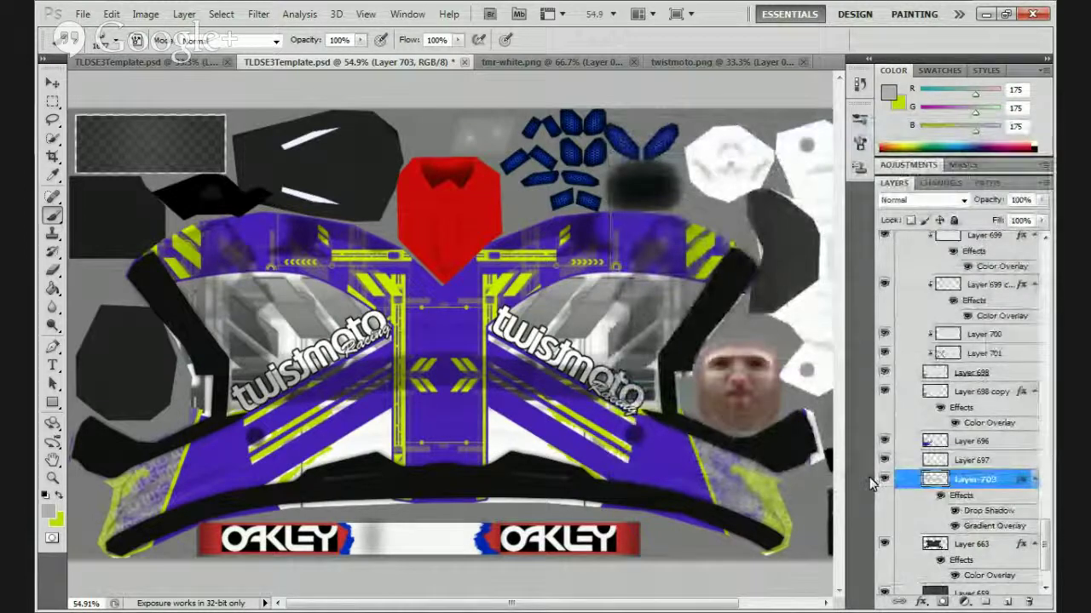
# Compare Layer 703 on and off, then duplicate it as Layer 703 copy.
pyautogui.click(885, 480)
pyautogui.click(885, 480)
pyautogui.click(884, 480)
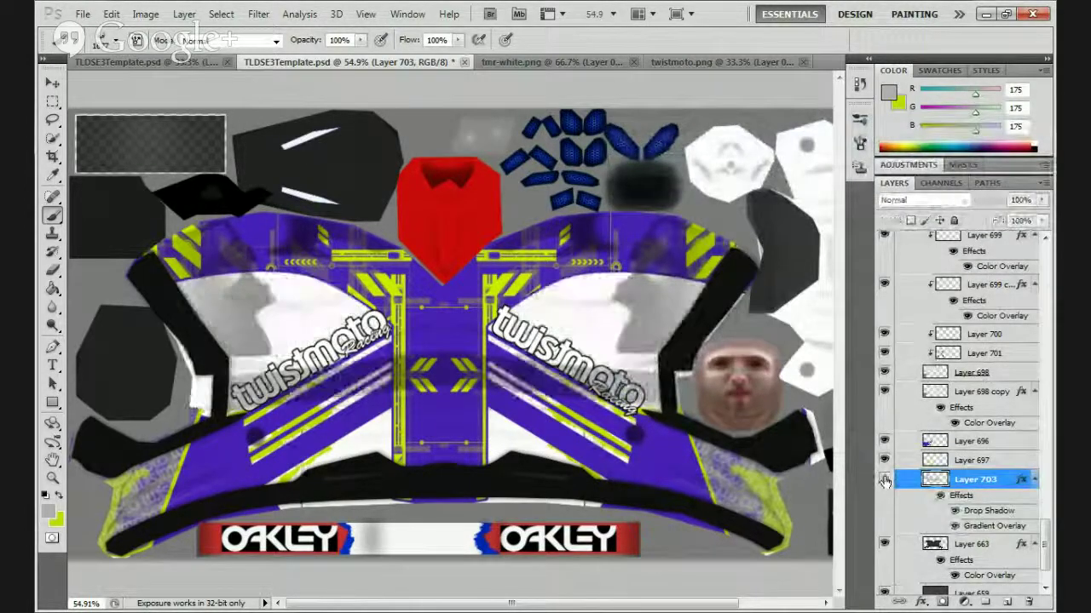
pyautogui.click(884, 480)
pyautogui.moveTo(514, 604)
pyautogui.mouseDown()
pyautogui.moveTo(544, 603)
pyautogui.moveTo(511, 603)
pyautogui.mouseUp()
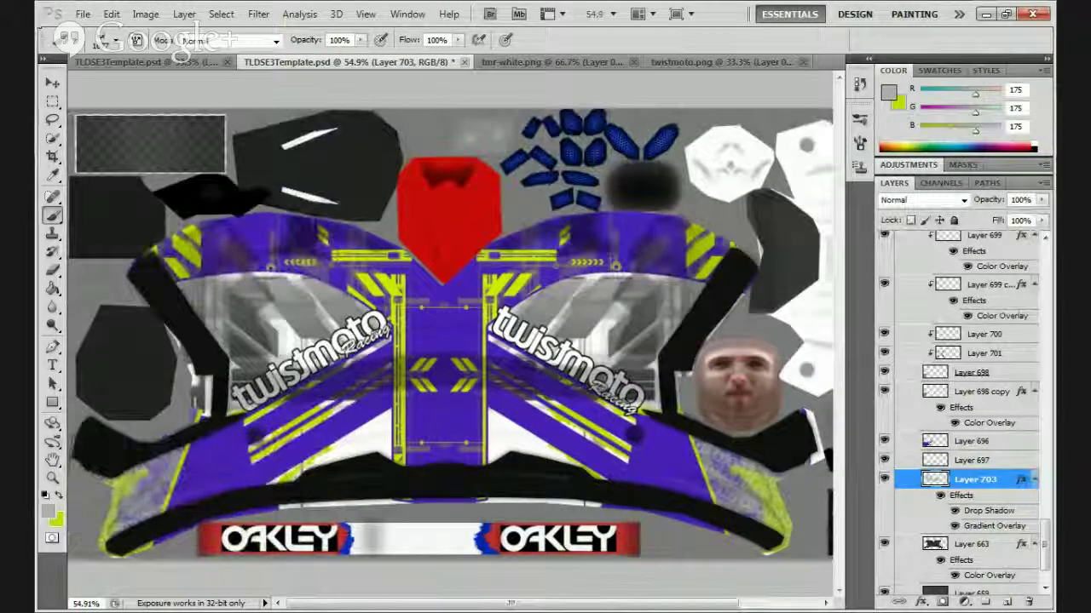
pyautogui.rightClick(1000, 483)
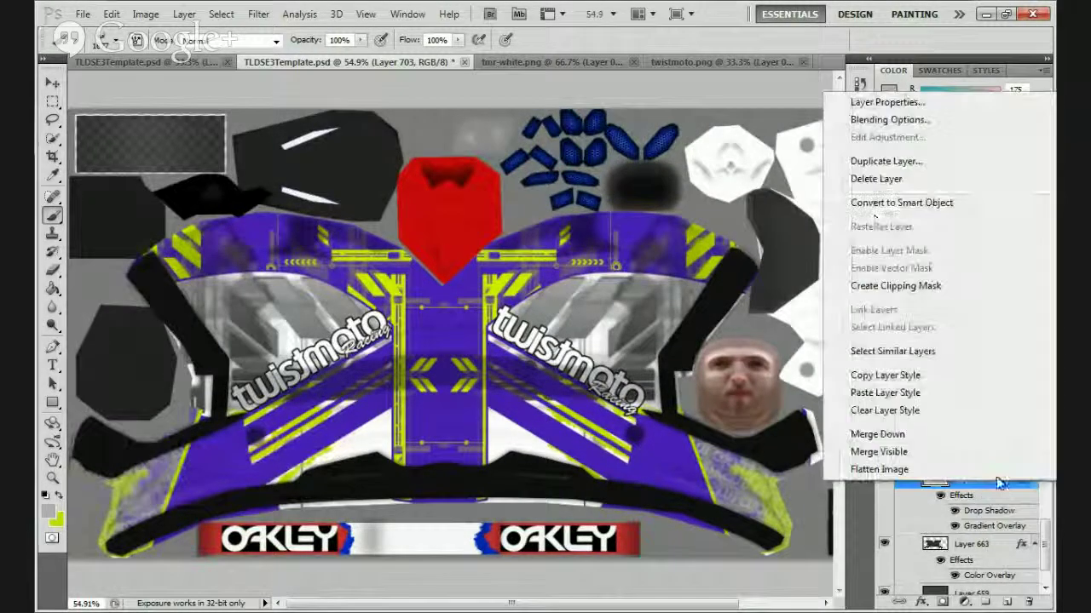
pyautogui.click(886, 161)
pyautogui.click(686, 179)
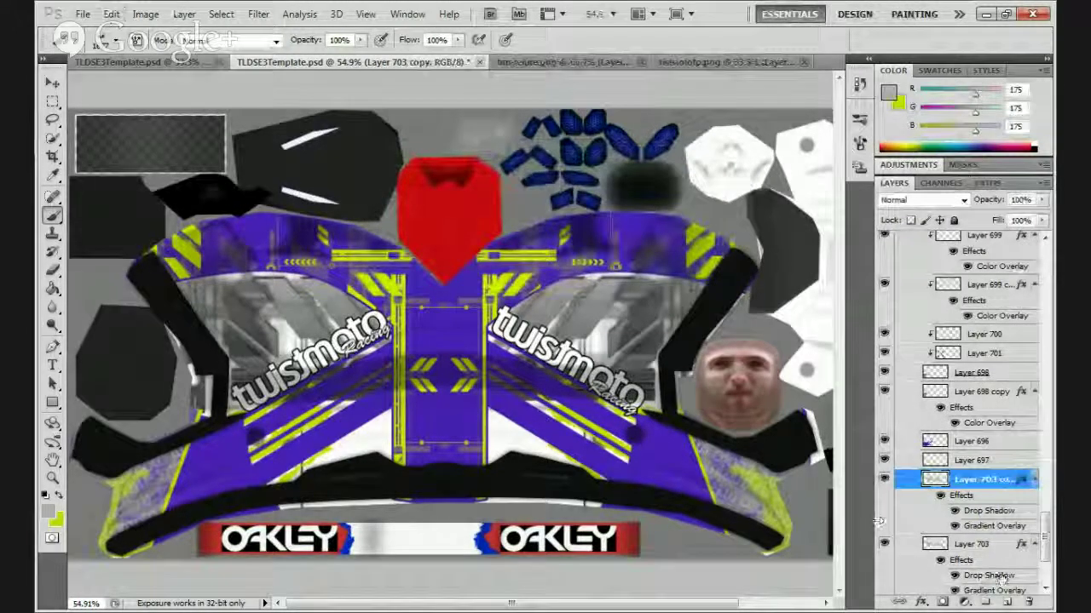
# Cancel an extra duplicate and bring up Layer 703 copy's Layer Style settings.
pyautogui.rightClick(993, 481)
pyautogui.press('Escape')
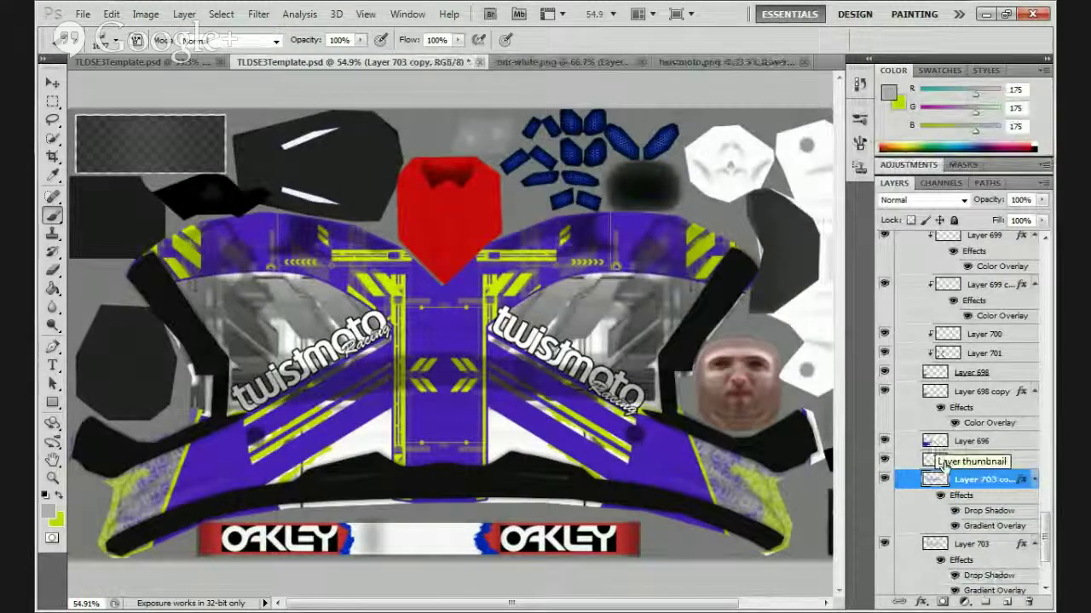
pyautogui.rightClick(944, 475)
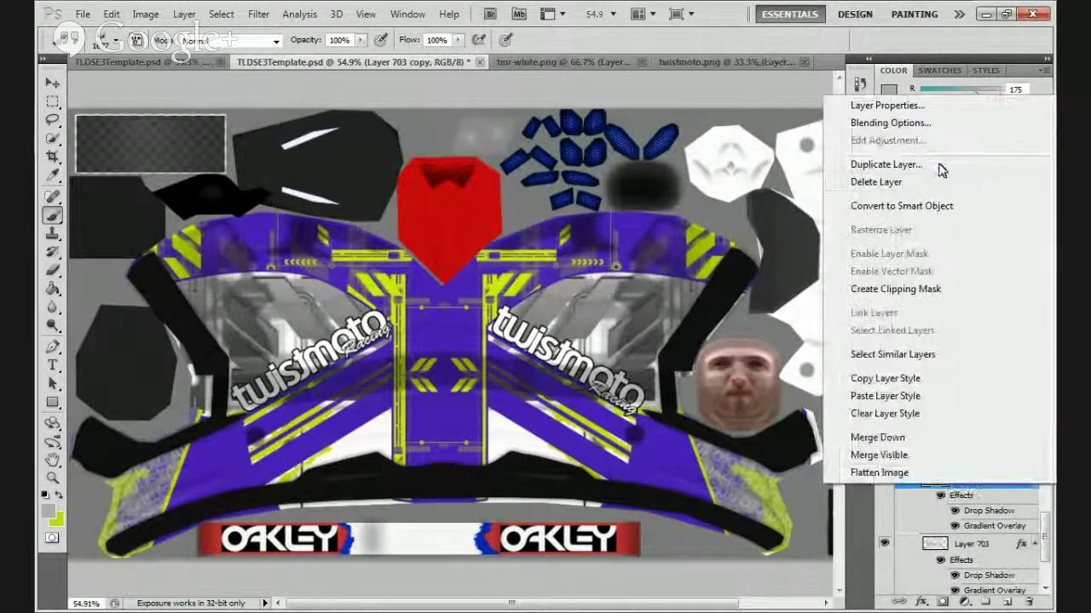
pyautogui.click(887, 165)
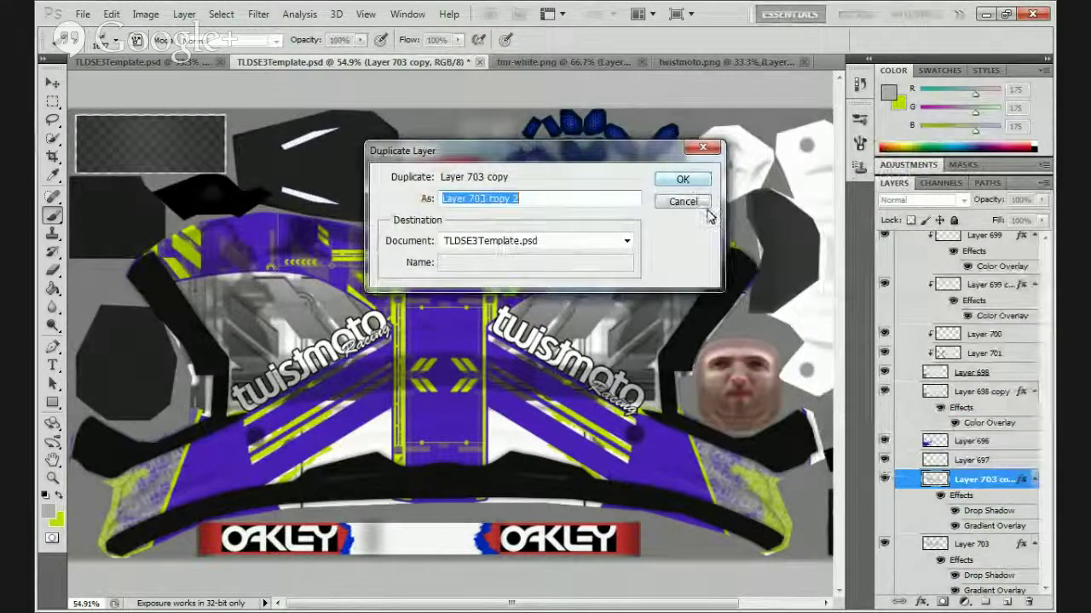
pyautogui.click(698, 203)
pyautogui.doubleClick(997, 495)
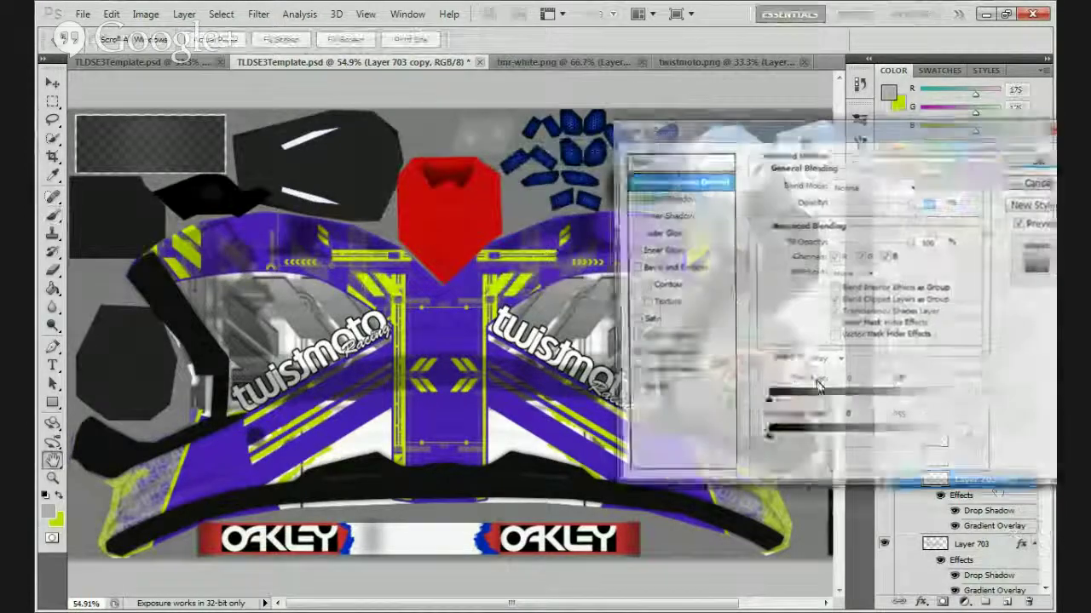
# Set the copy's Gradient Overlay to Foreground to Background with a purple left stop.
pyautogui.click(682, 355)
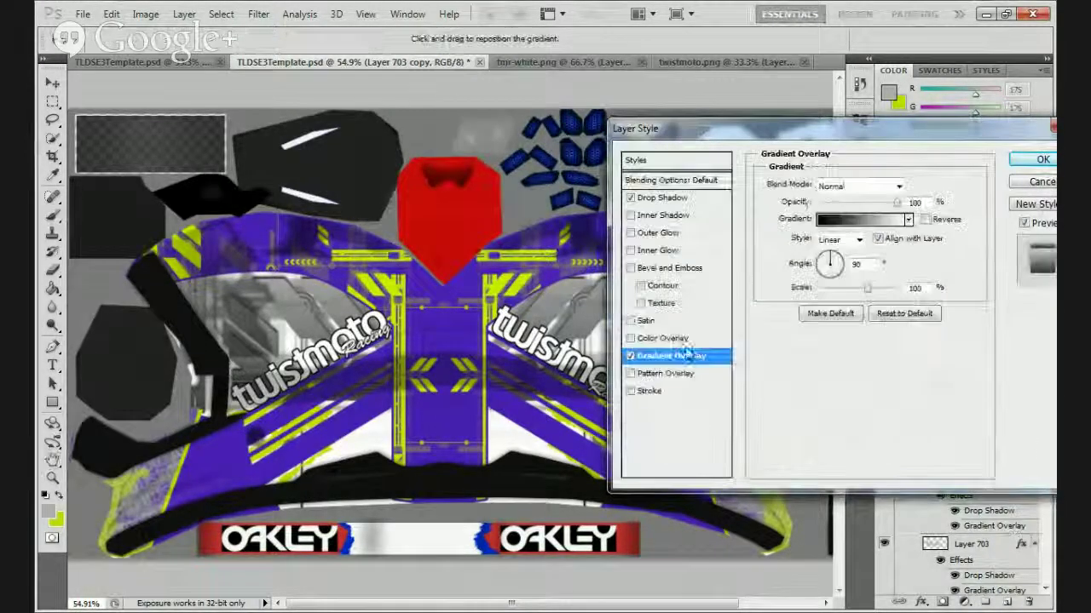
pyautogui.click(861, 219)
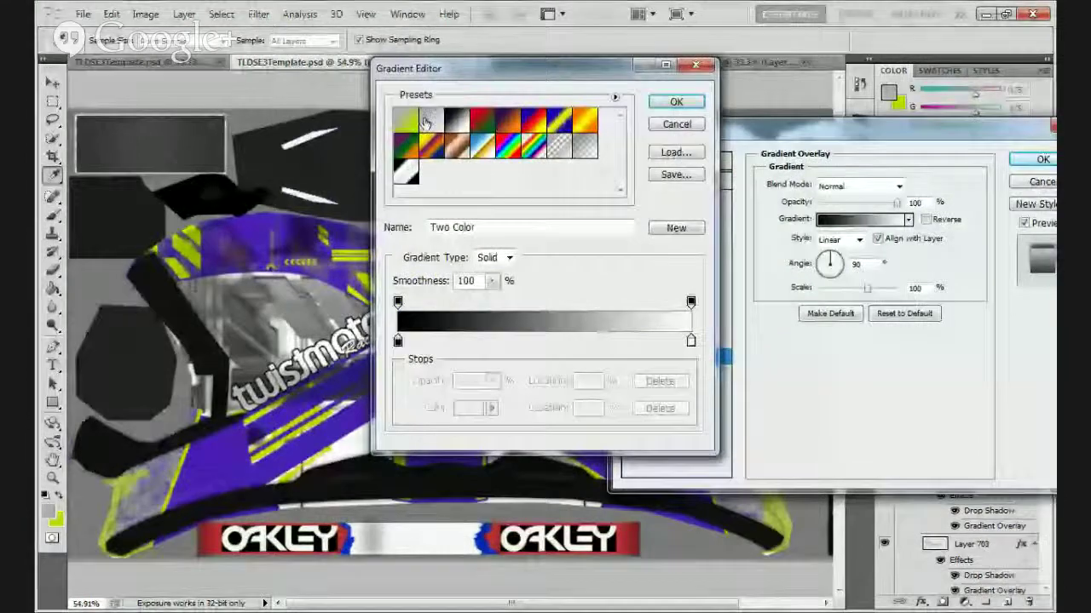
pyautogui.click(426, 122)
pyautogui.click(397, 341)
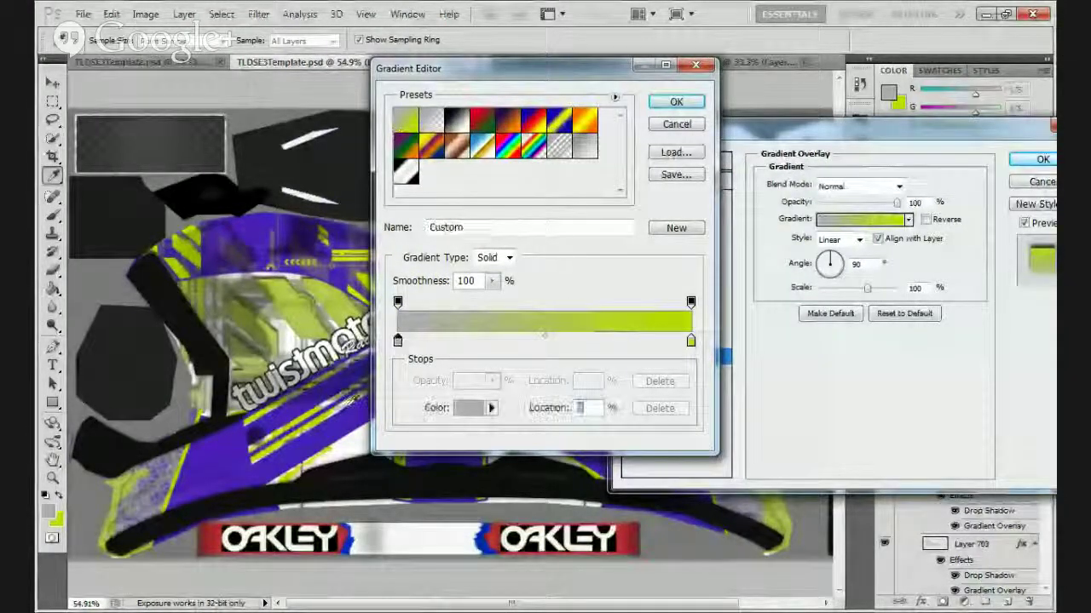
pyautogui.click(242, 470)
pyautogui.click(687, 104)
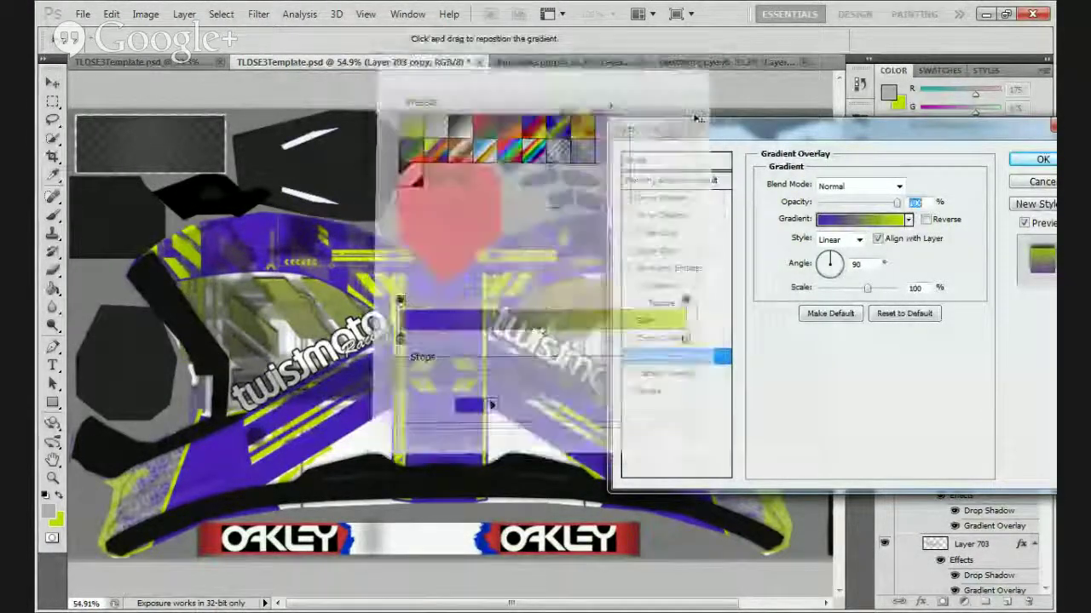
pyautogui.click(1041, 159)
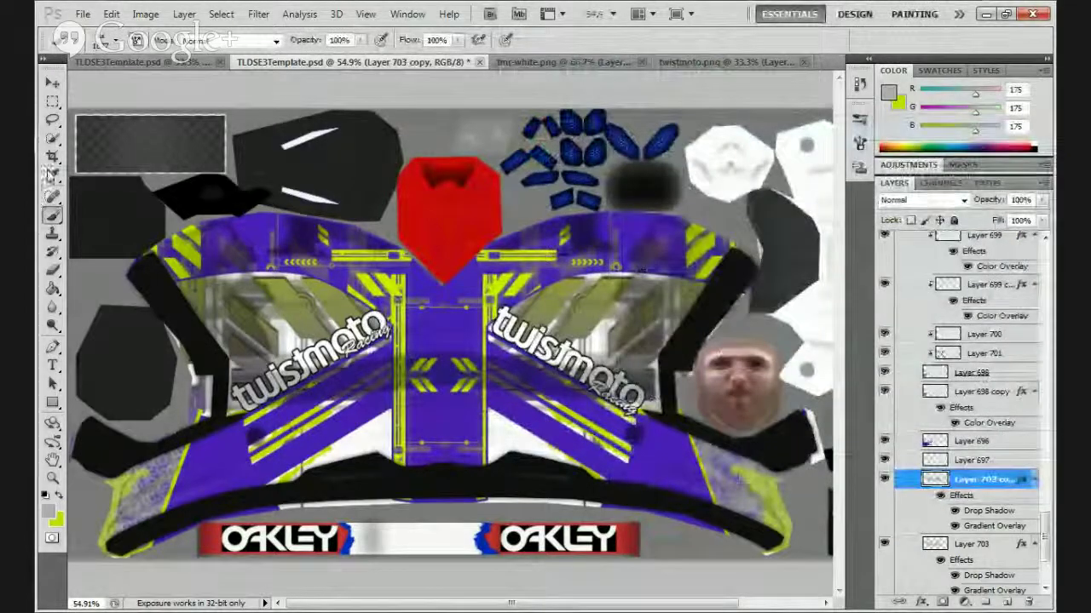
# Erase the overlay beside the left and right twistmoto logos.
pyautogui.click(52, 269)
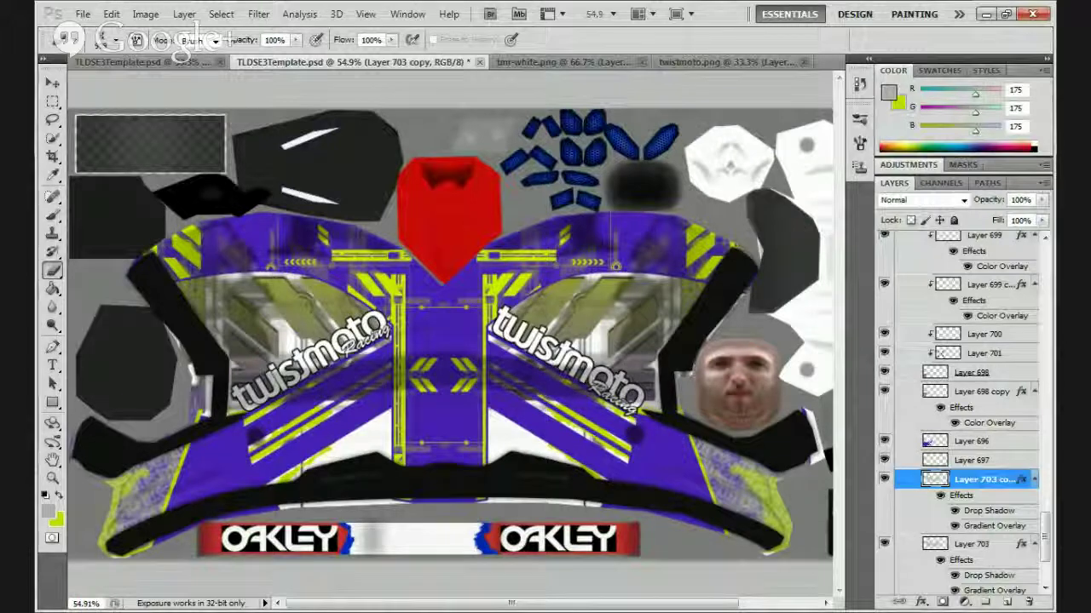
pyautogui.moveTo(289, 281); pyautogui.dragTo(269, 362)
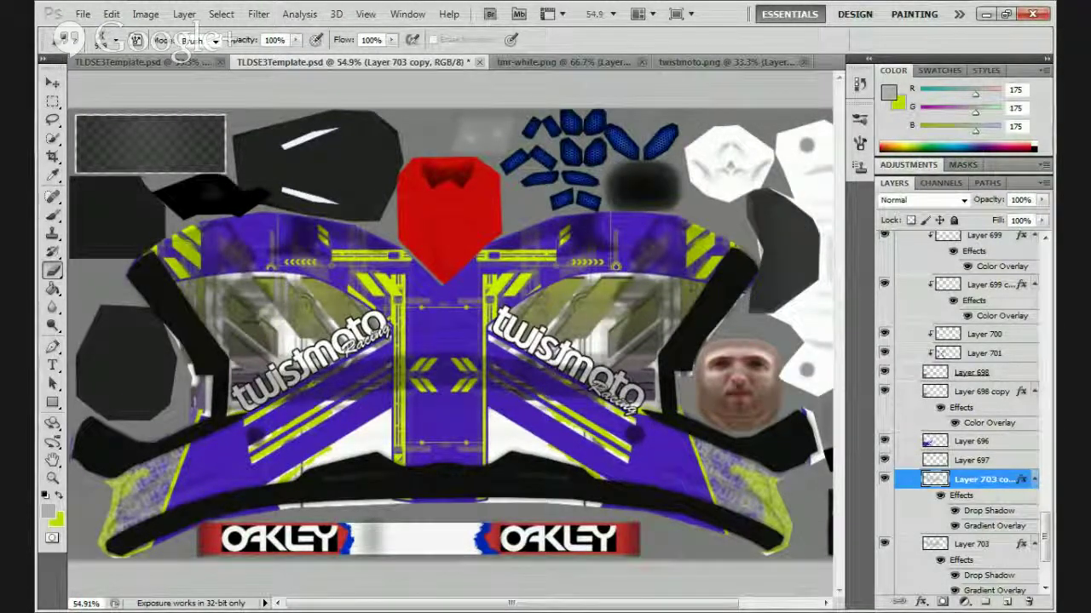
pyautogui.moveTo(511, 286); pyautogui.dragTo(614, 340)
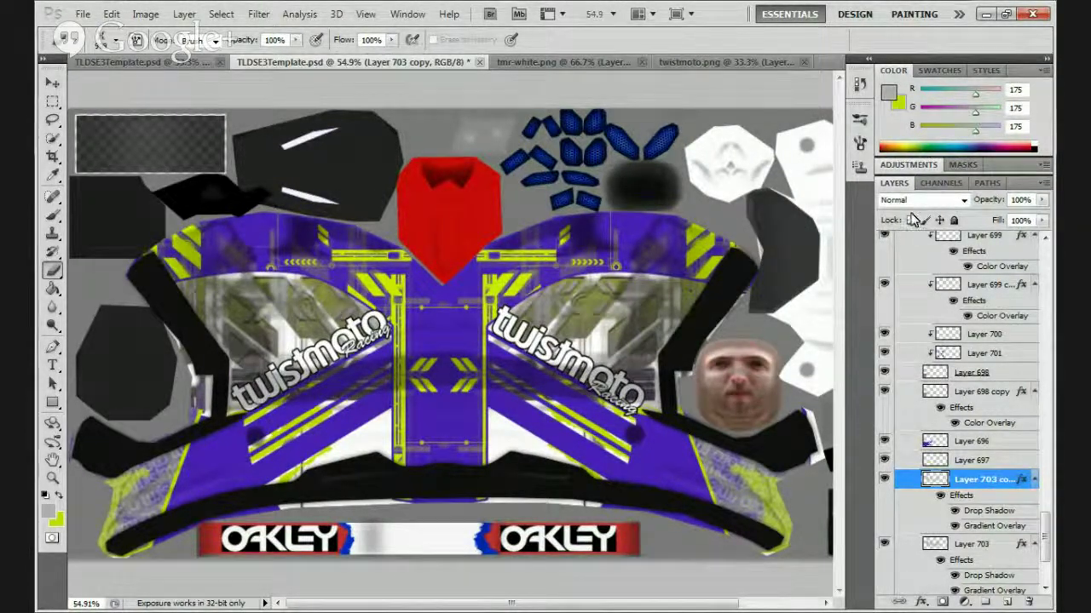
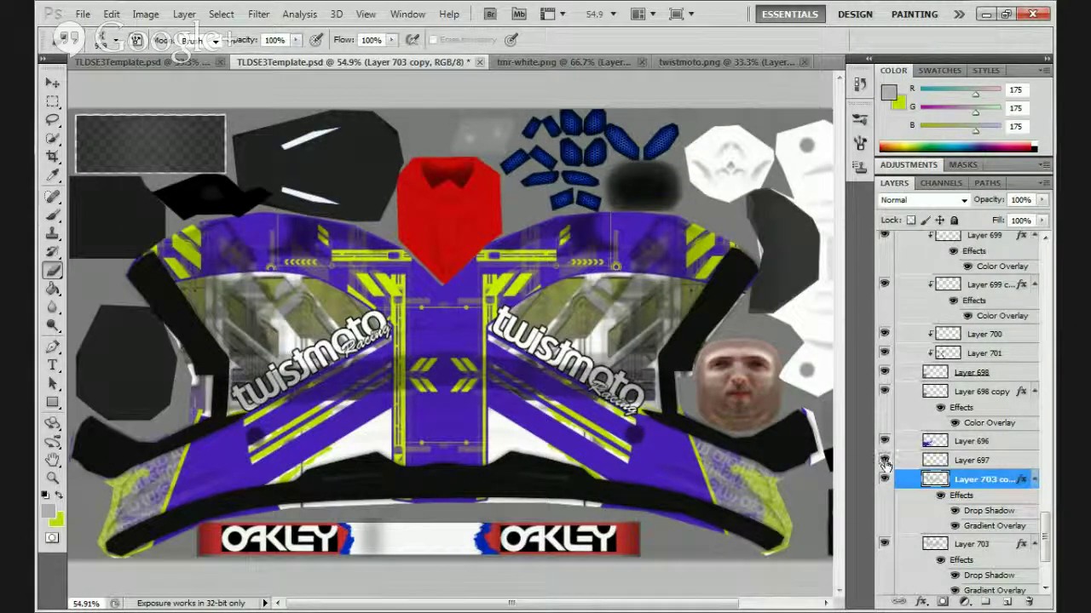
# Give Layer 703 copy a Color Overlay of brightened yellow-green sampled from a texture stripe.
pyautogui.doubleClick(911, 492)
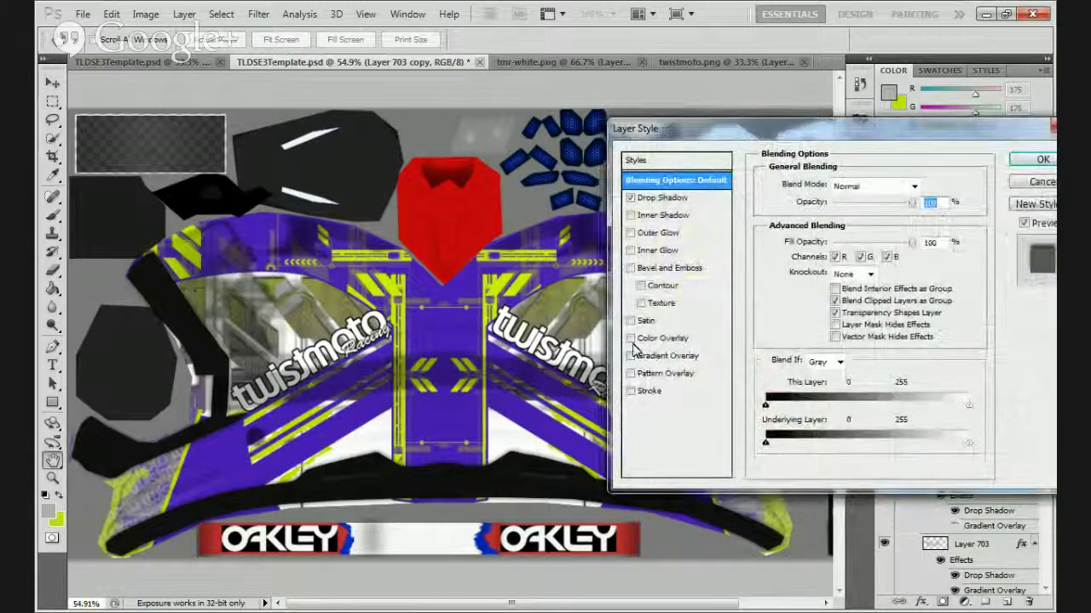
pyautogui.click(631, 338)
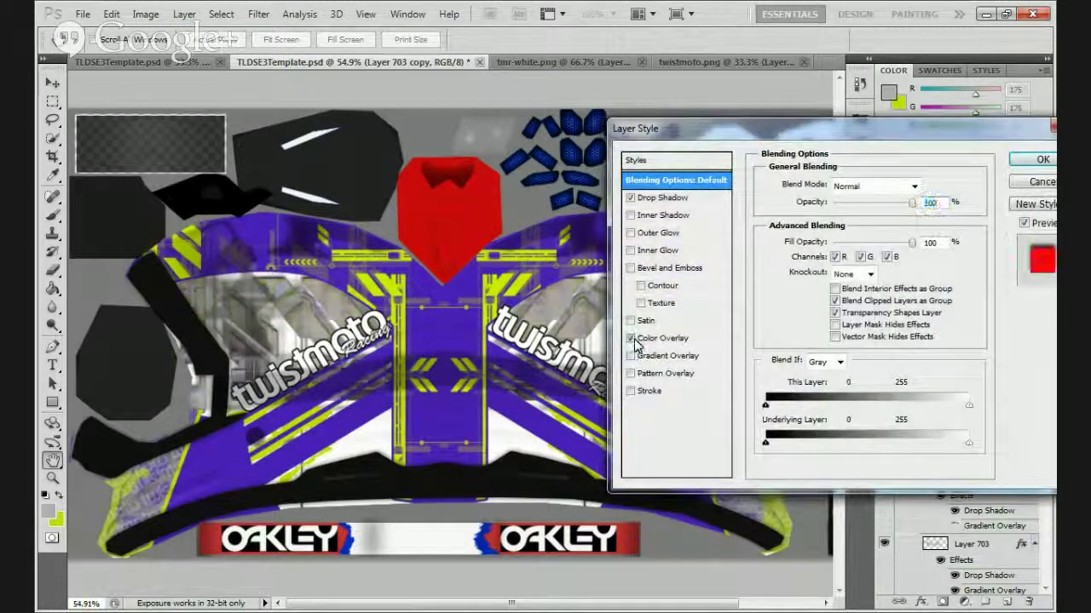
pyautogui.click(686, 339)
pyautogui.click(920, 185)
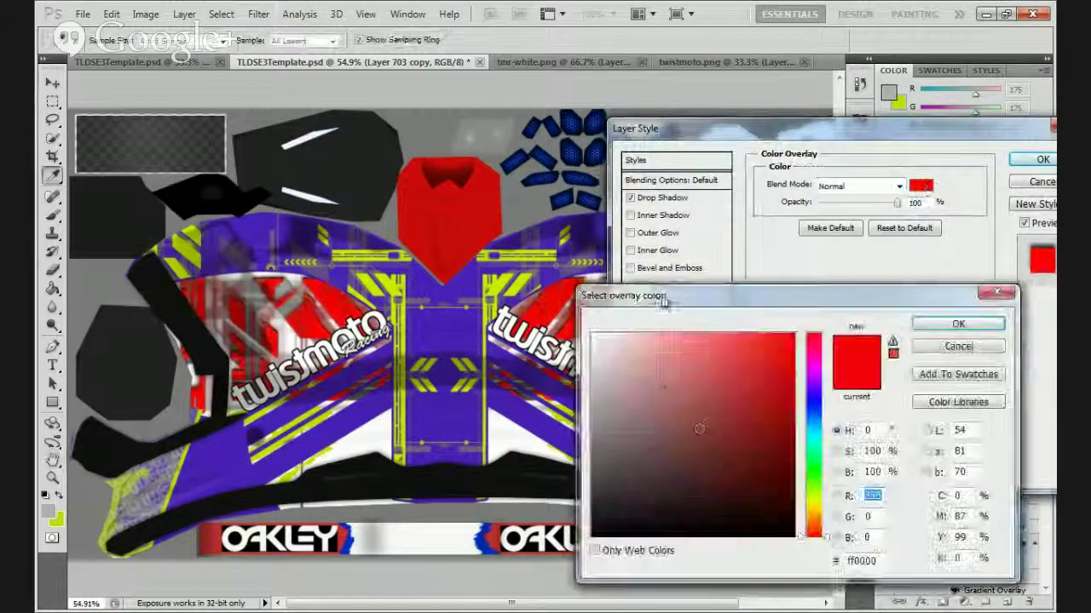
pyautogui.click(269, 448)
pyautogui.moveTo(711, 358); pyautogui.dragTo(823, 341)
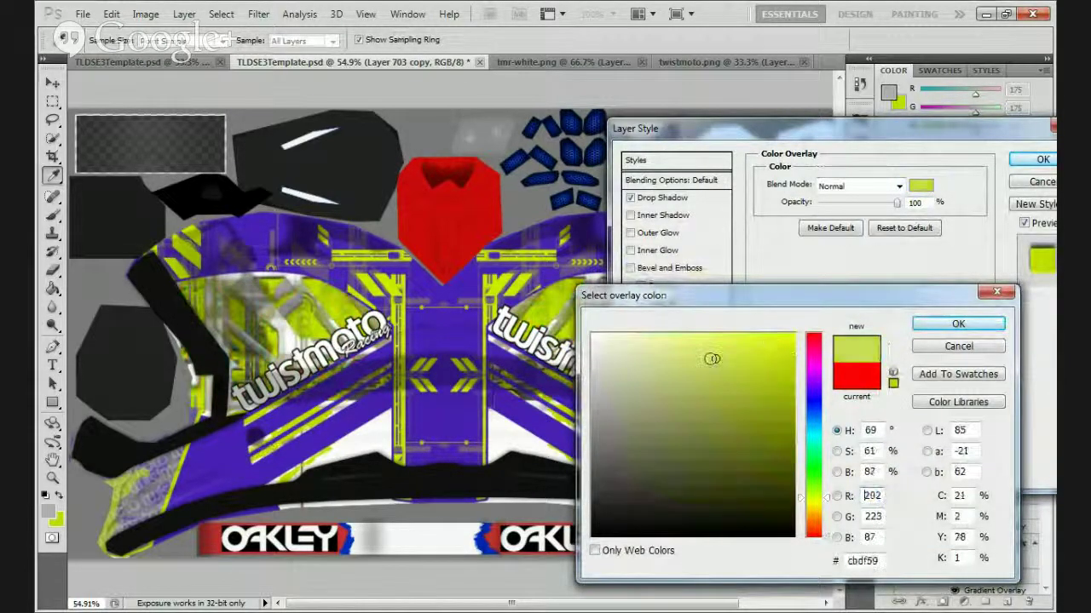
pyautogui.click(957, 324)
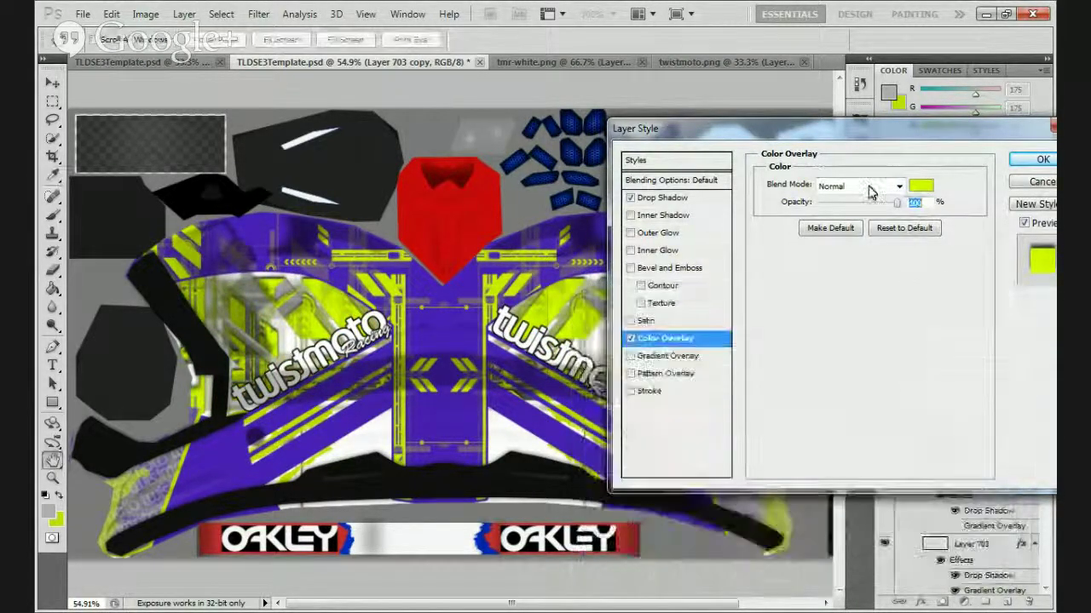
# Set the colour overlay's blend mode to Overlay after trying Darker Color and Screen, then apply.
pyautogui.click(894, 186)
pyautogui.click(842, 292)
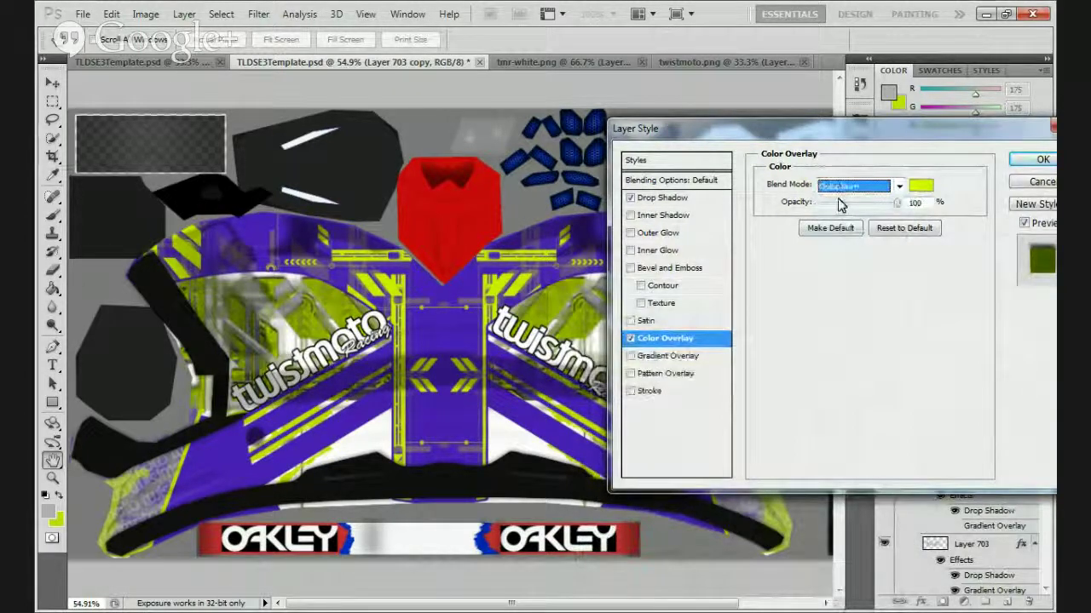
pyautogui.press('Down')
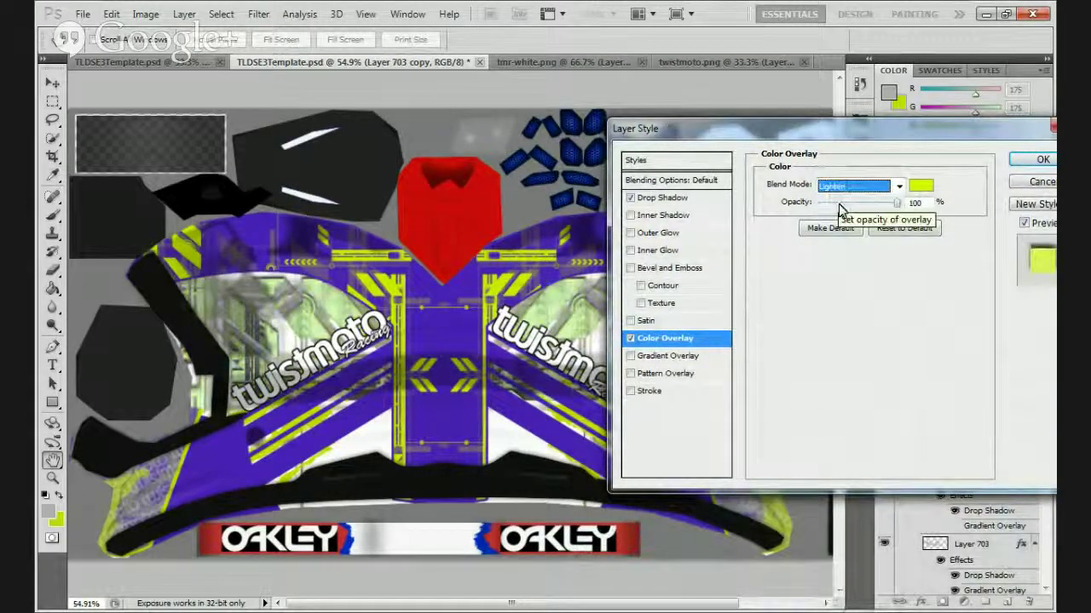
pyautogui.press('Down')
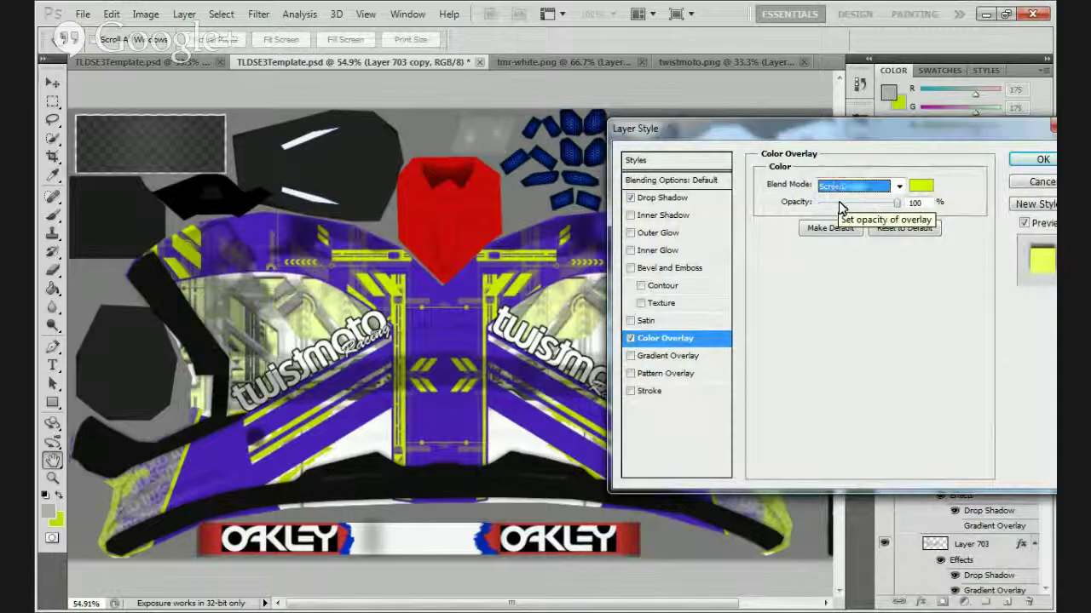
pyautogui.press('Down')
pyautogui.press('Down')
pyautogui.press('Down')
pyautogui.press('Down')
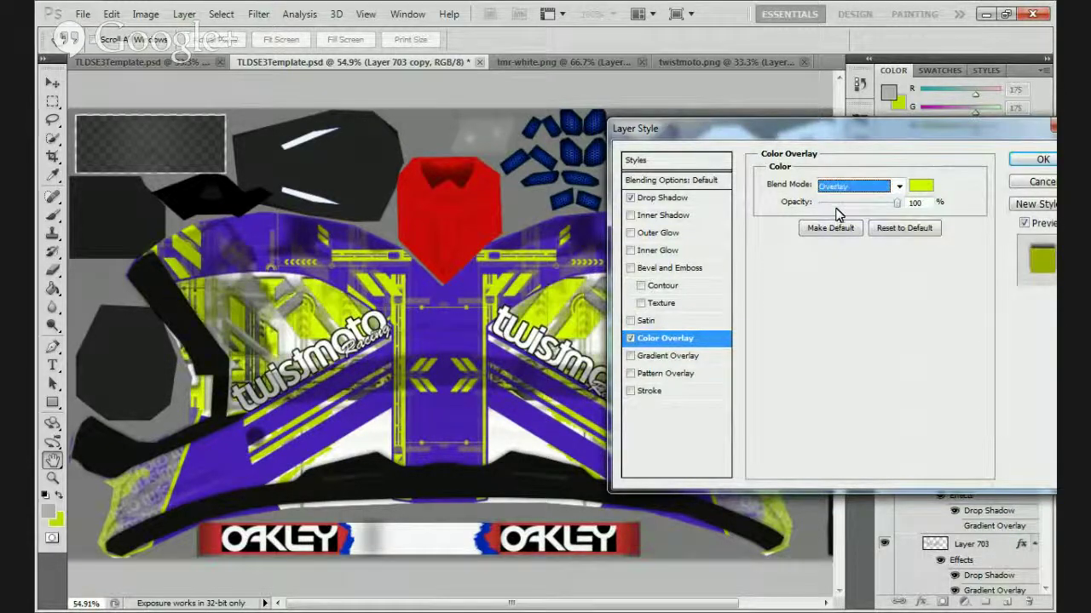
pyautogui.press('Down')
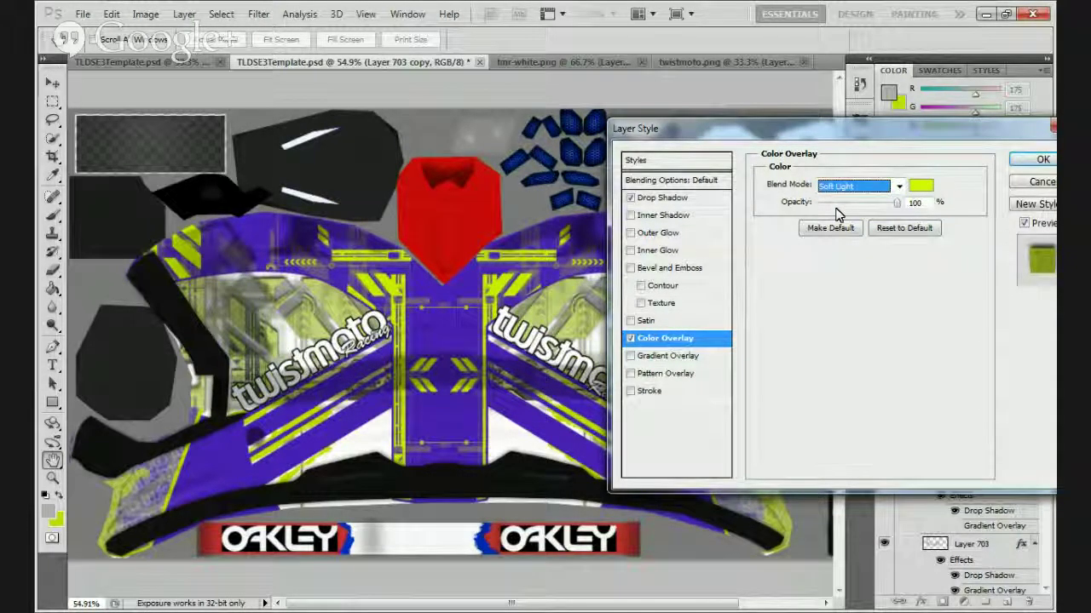
pyautogui.press('Up')
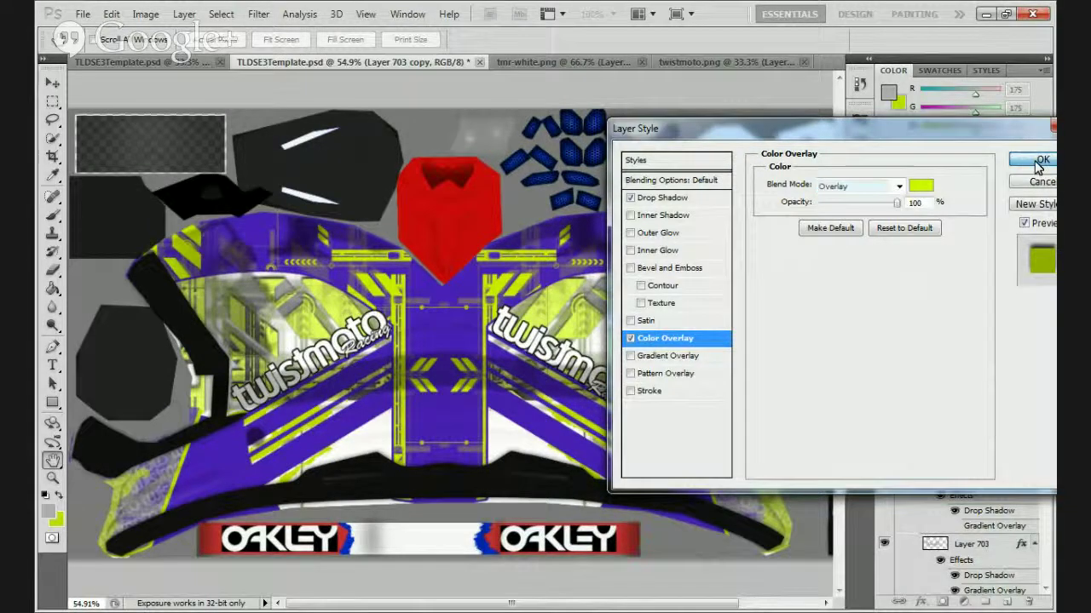
pyautogui.click(1033, 159)
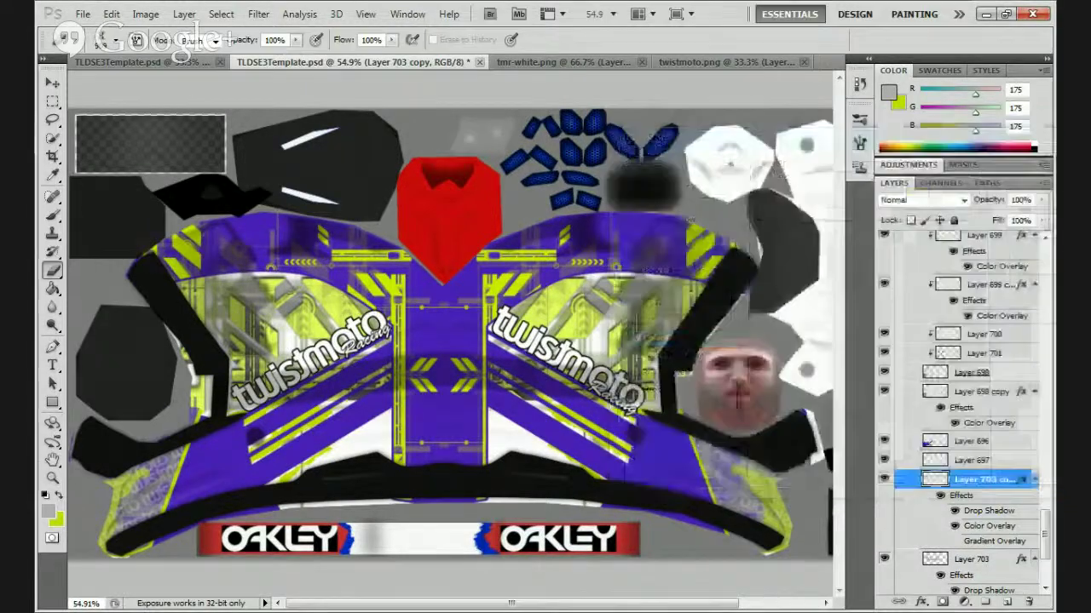
# Inspect Layer 703's gradient overlay style without changing it.
pyautogui.scroll(-1, 971, 519)
pyautogui.doubleClick(988, 570)
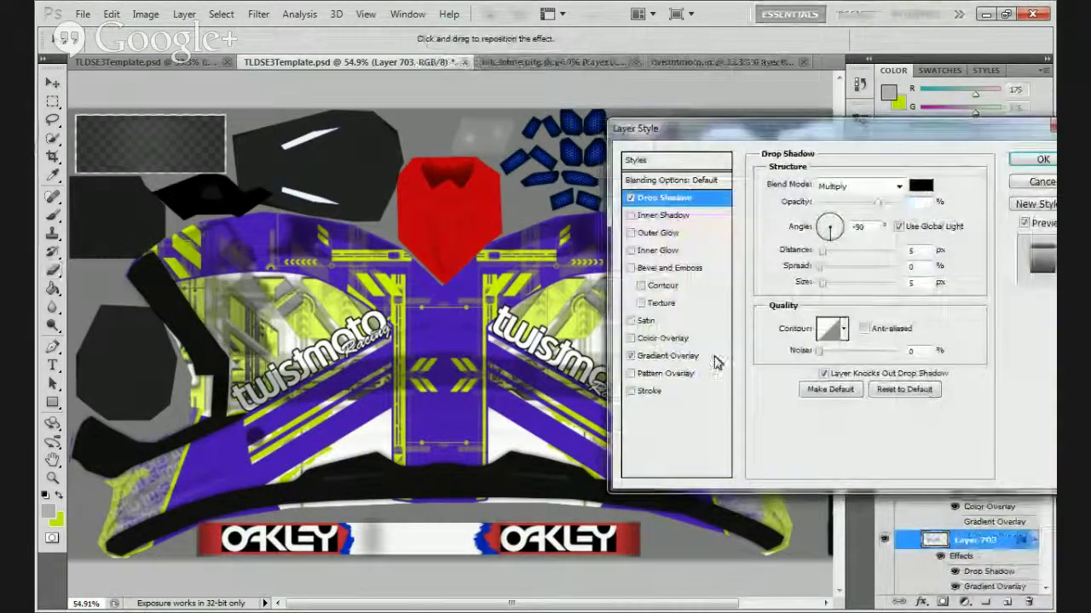
pyautogui.click(714, 358)
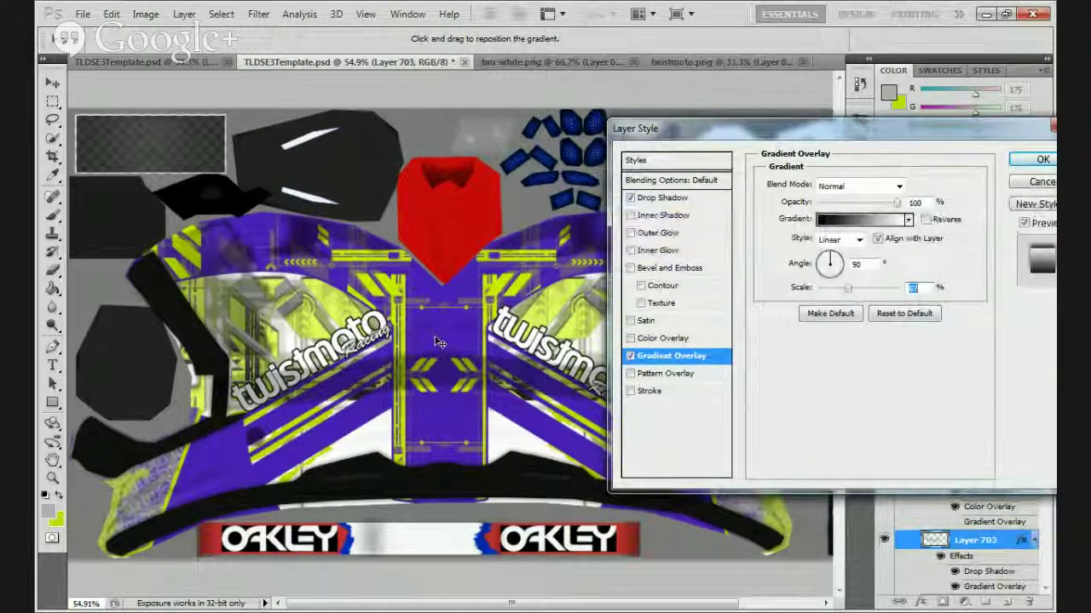
pyautogui.click(1034, 161)
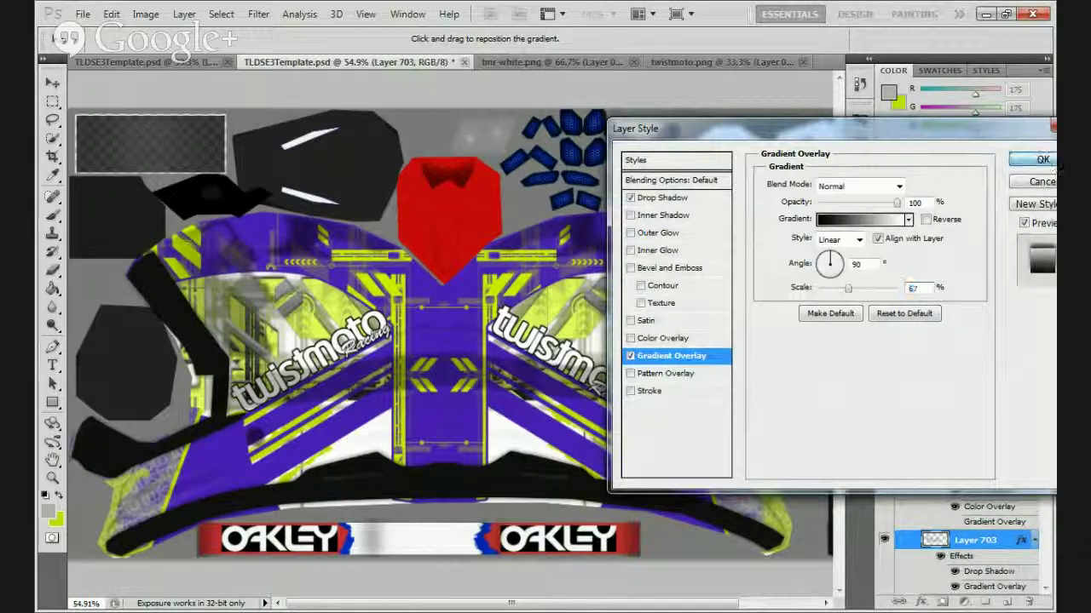
# Turn off Color Overlay and Stroke on Layer 703 copy, leaving Satin off.
pyautogui.doubleClick(917, 469)
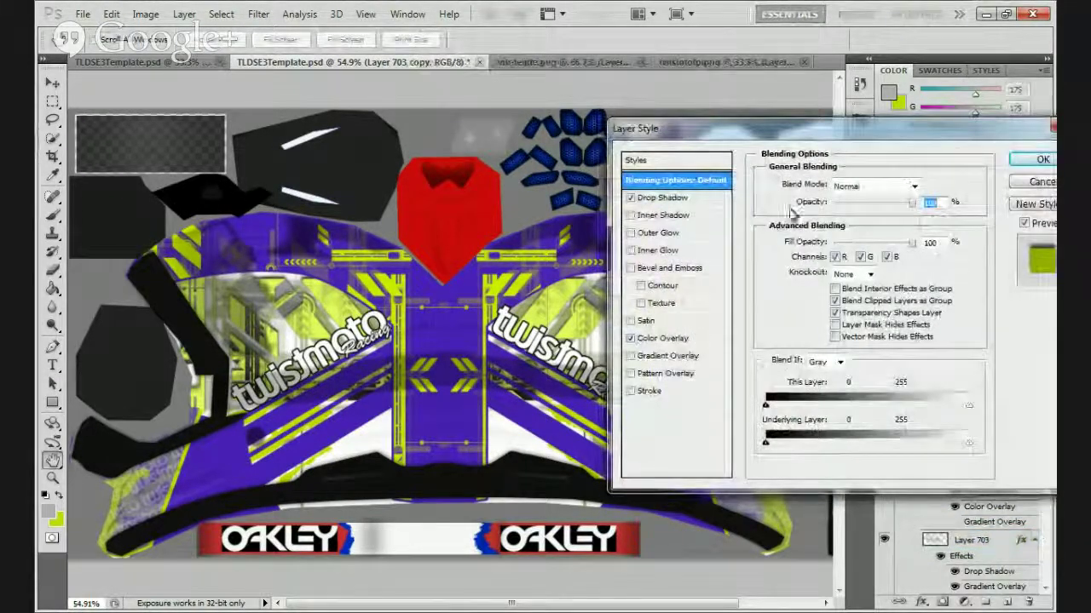
pyautogui.click(630, 338)
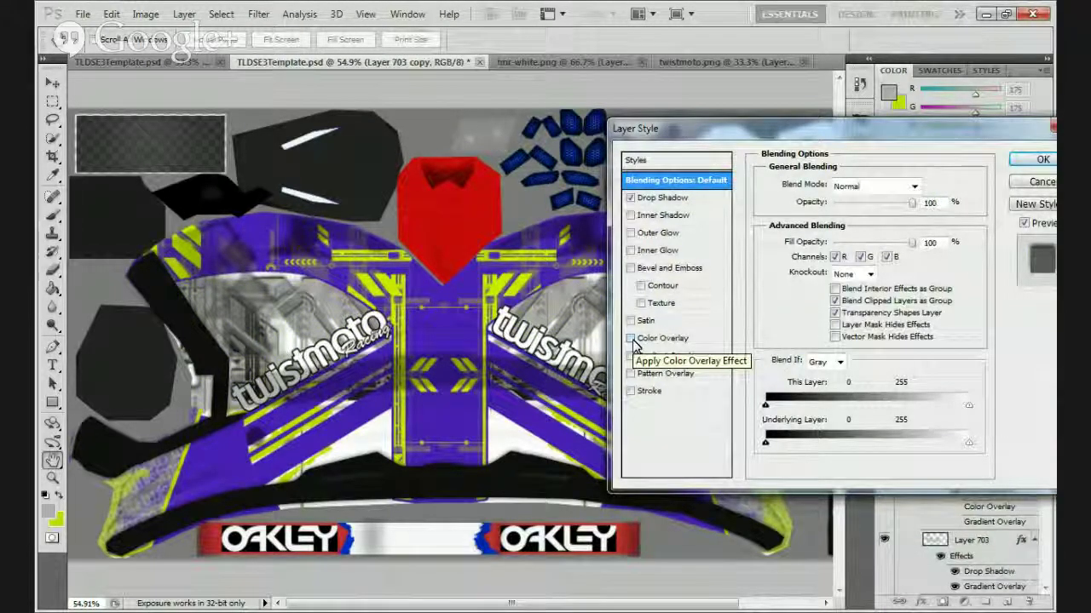
pyautogui.click(630, 321)
pyautogui.click(631, 321)
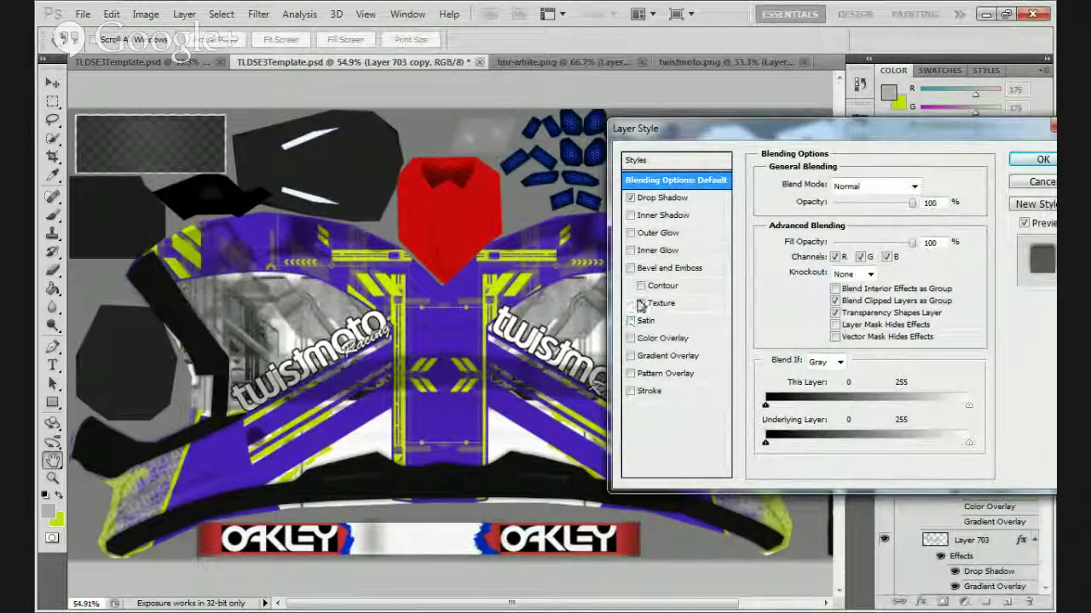
pyautogui.click(631, 391)
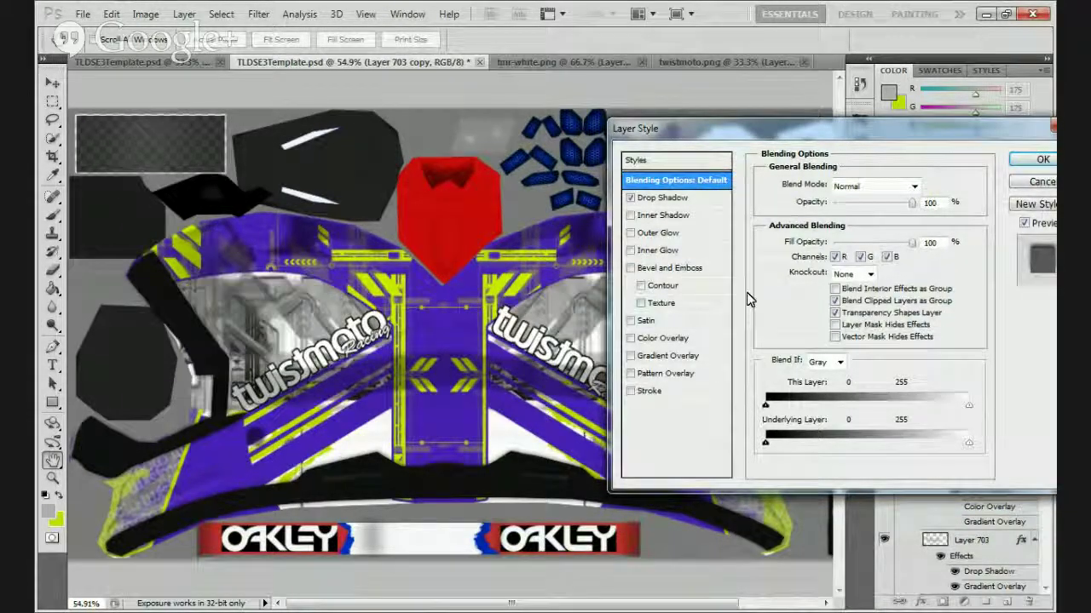
pyautogui.click(1031, 161)
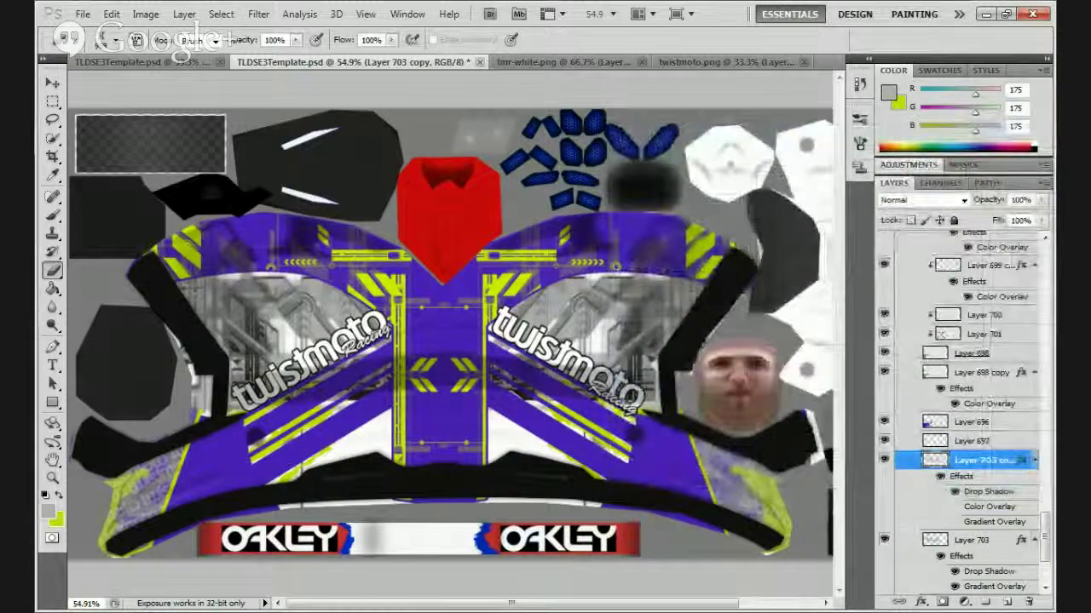
# Add a new empty layer (Layer 704) above Layer 663.
pyautogui.rightClick(988, 544)
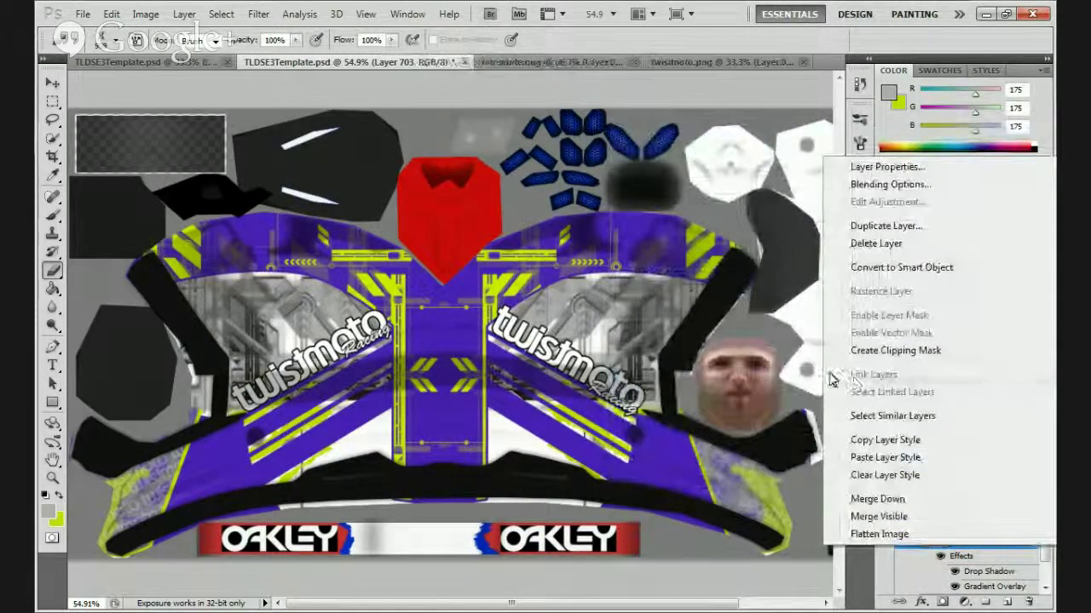
pyautogui.click(783, 515)
pyautogui.scroll(-3, 1005, 562)
pyautogui.scroll(-1, 1005, 545)
pyautogui.click(1004, 532)
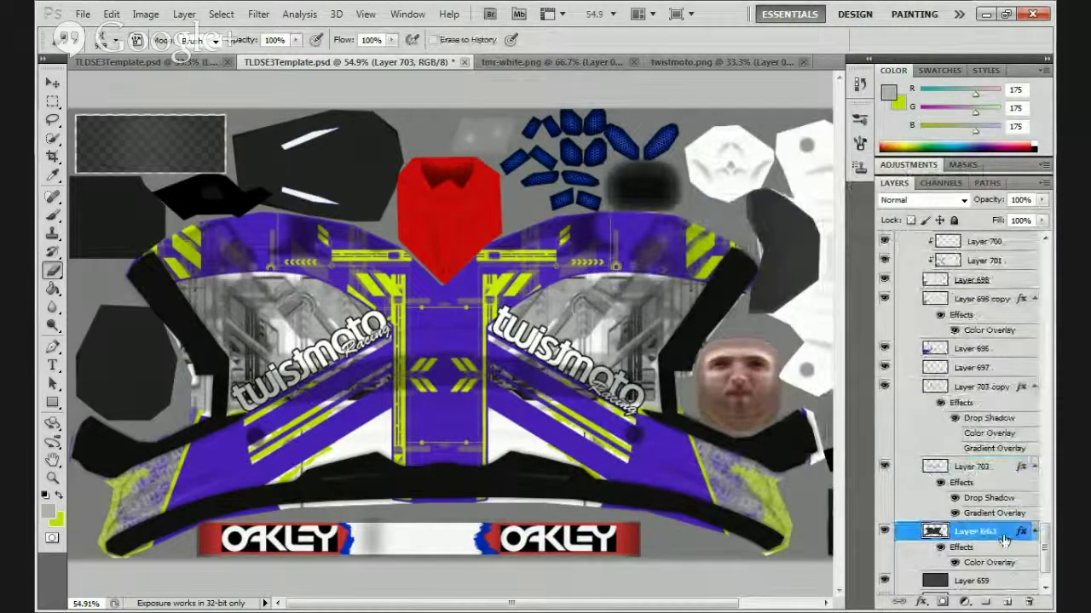
pyautogui.click(1008, 603)
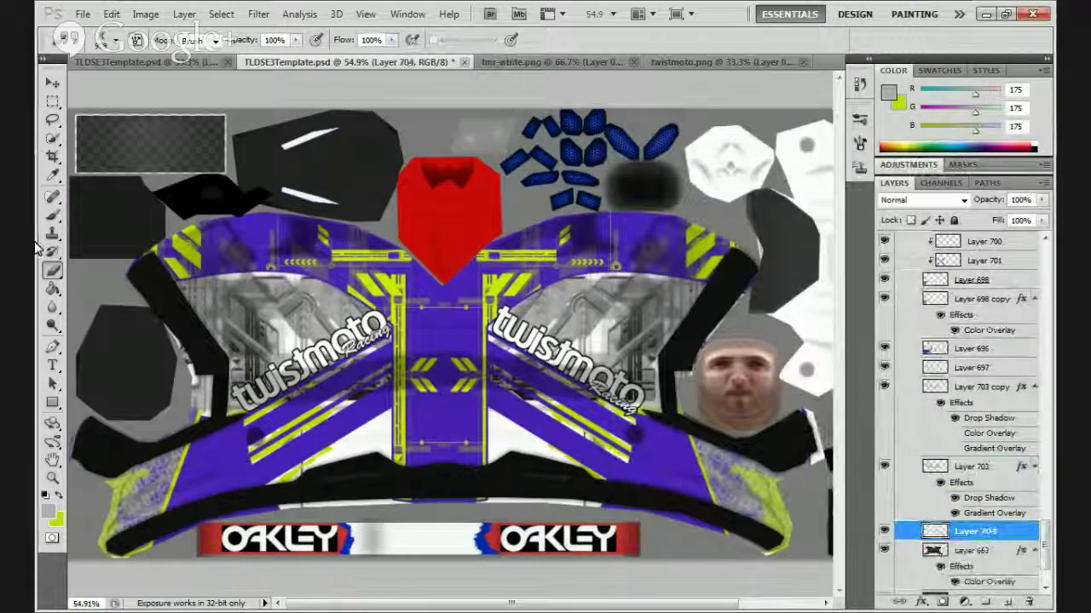
# Fill the new layer with a vertical black-to-white gradient, undoing and redoing it.
pyautogui.click(52, 289)
pyautogui.click(113, 293)
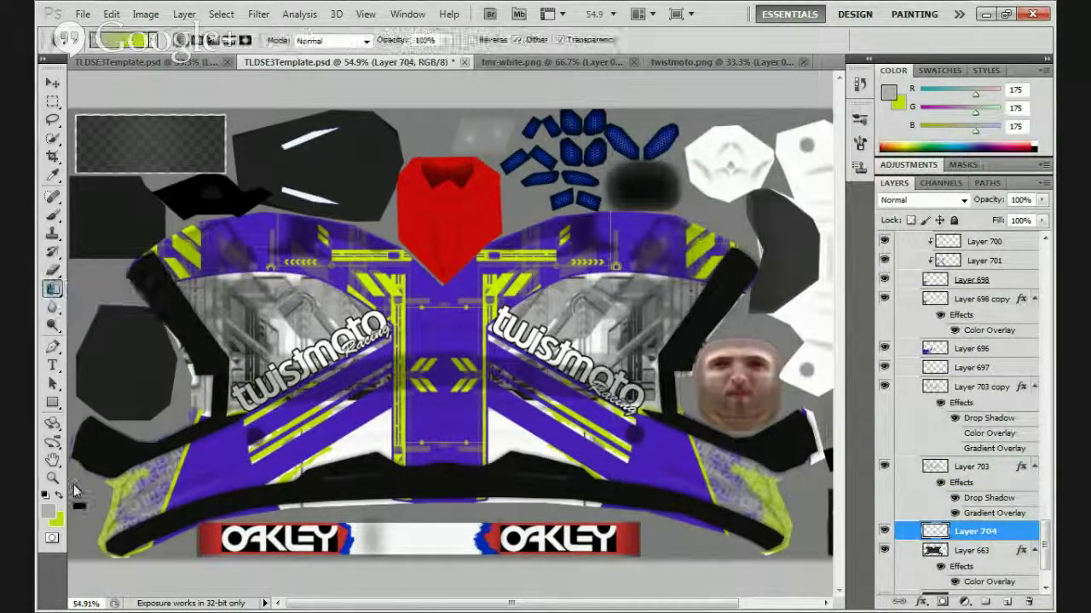
pyautogui.click(45, 496)
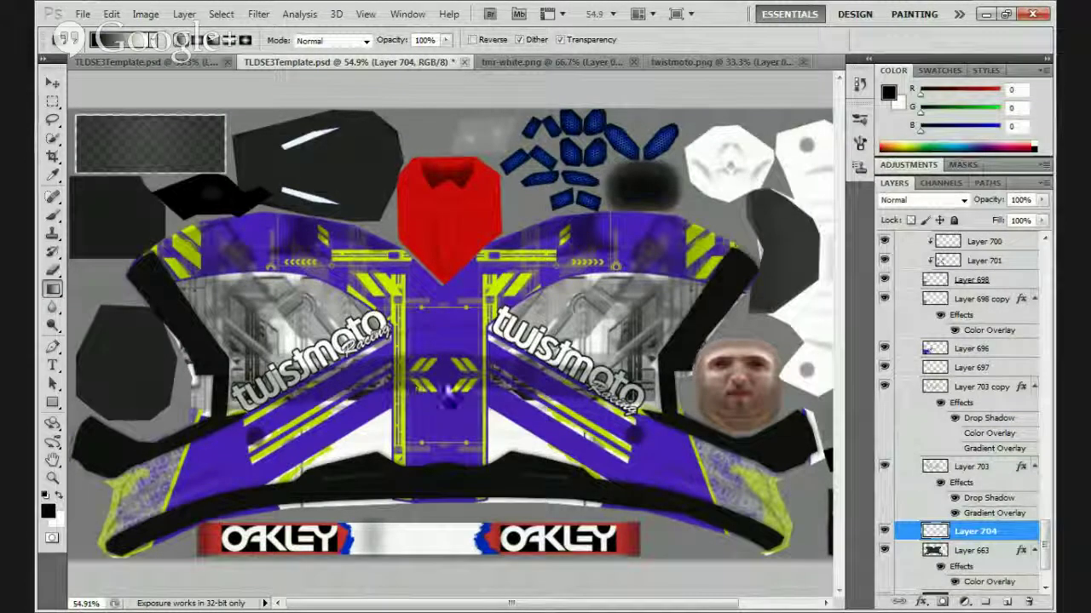
pyautogui.moveTo(440, 379); pyautogui.dragTo(441, 506)
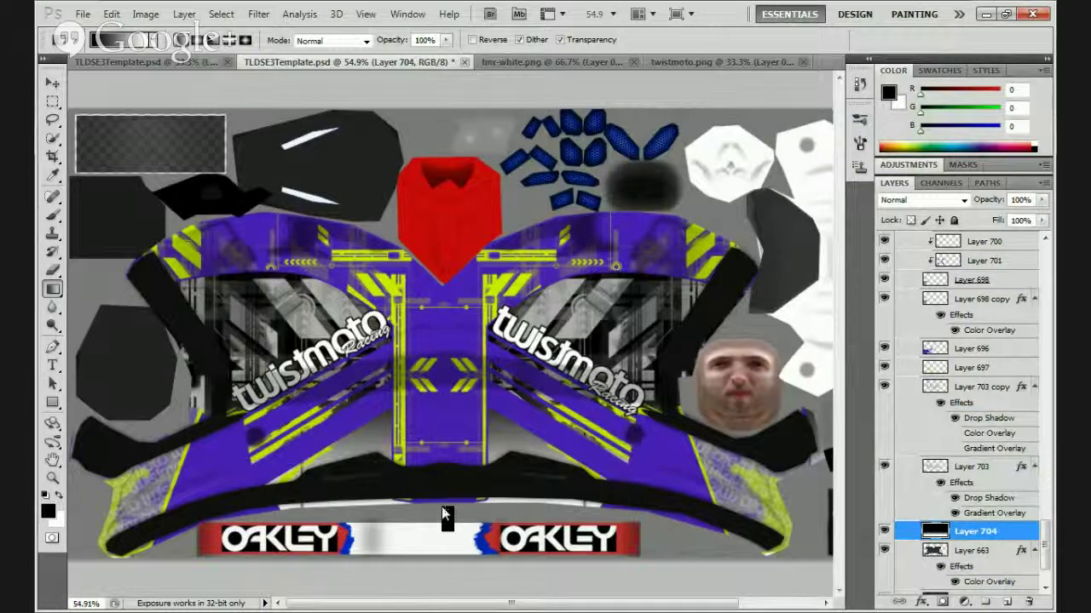
pyautogui.hotkey('ctrl', 'z')
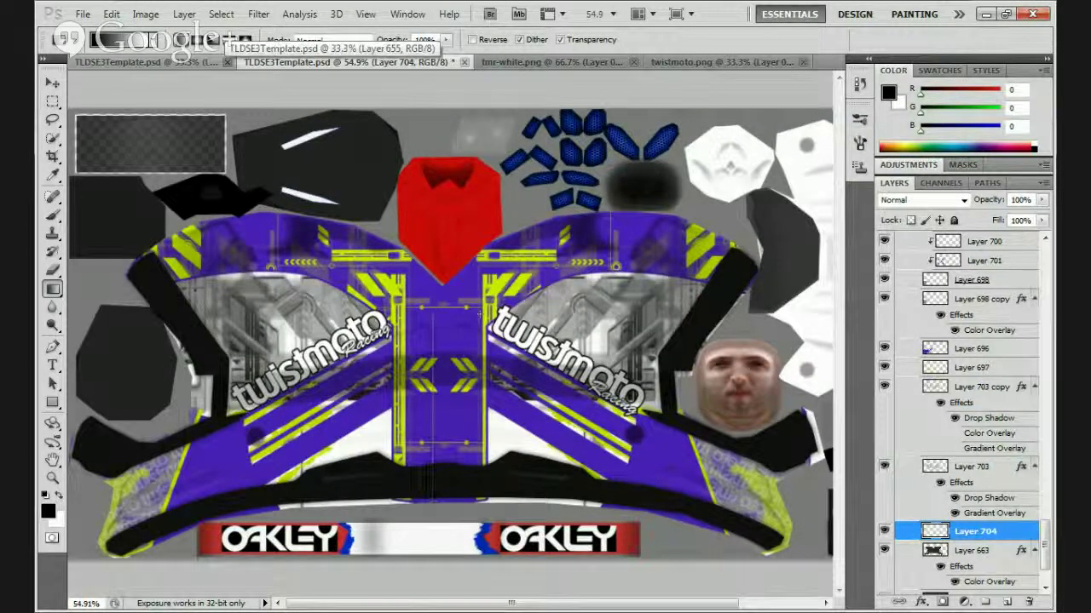
pyautogui.hotkey('ctrl', 'z')
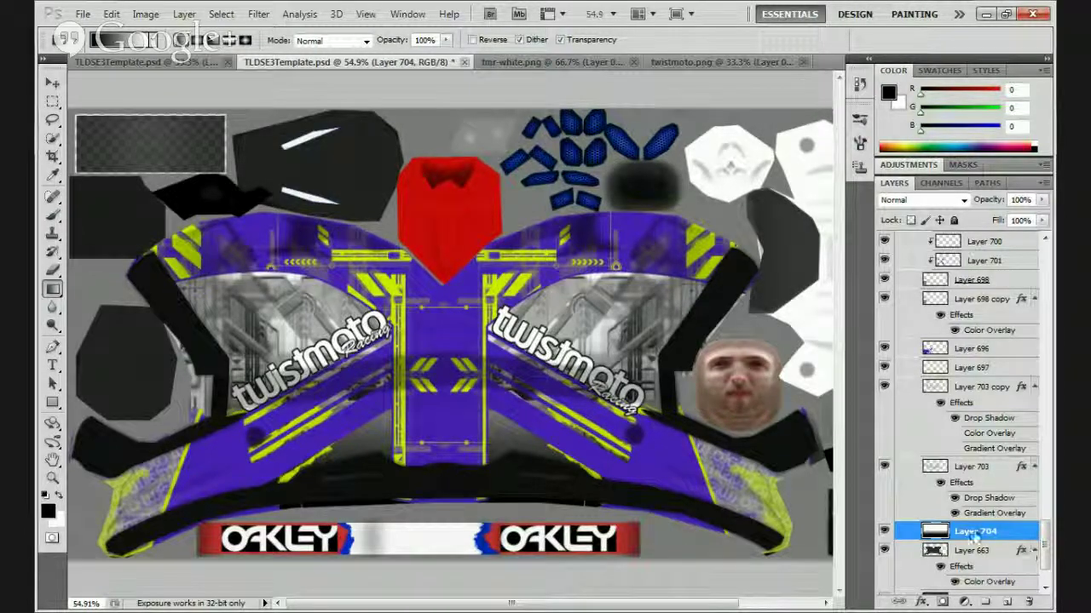
# Find and select the right-hand twistmoto logo layer, Layer 695 copy.
pyautogui.click(995, 569)
pyautogui.scroll(8, 988, 477)
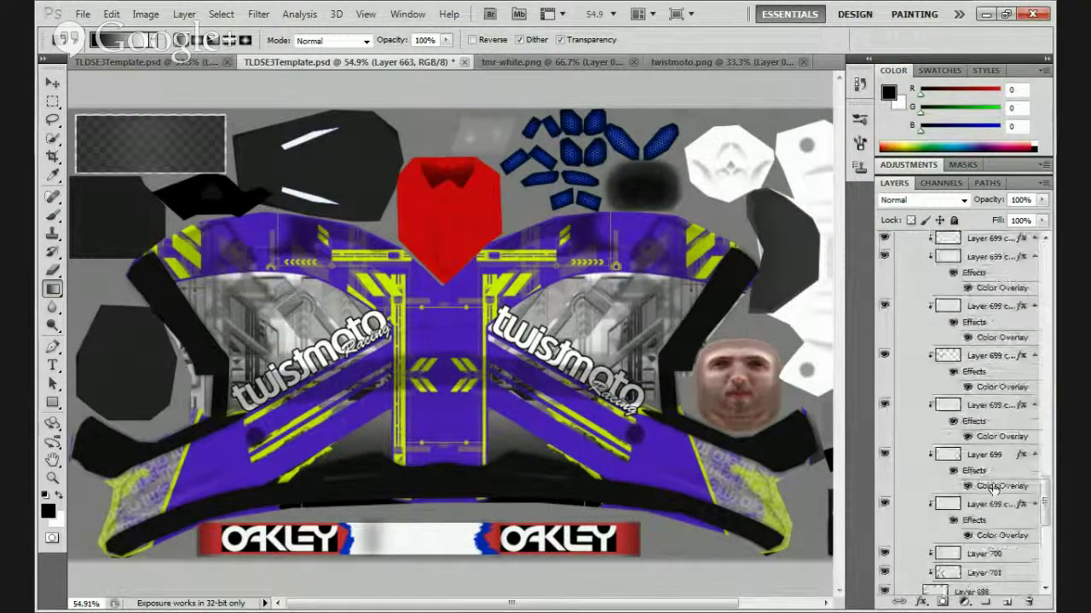
pyautogui.scroll(3, 984, 467)
pyautogui.scroll(3, 980, 477)
pyautogui.scroll(2, 971, 494)
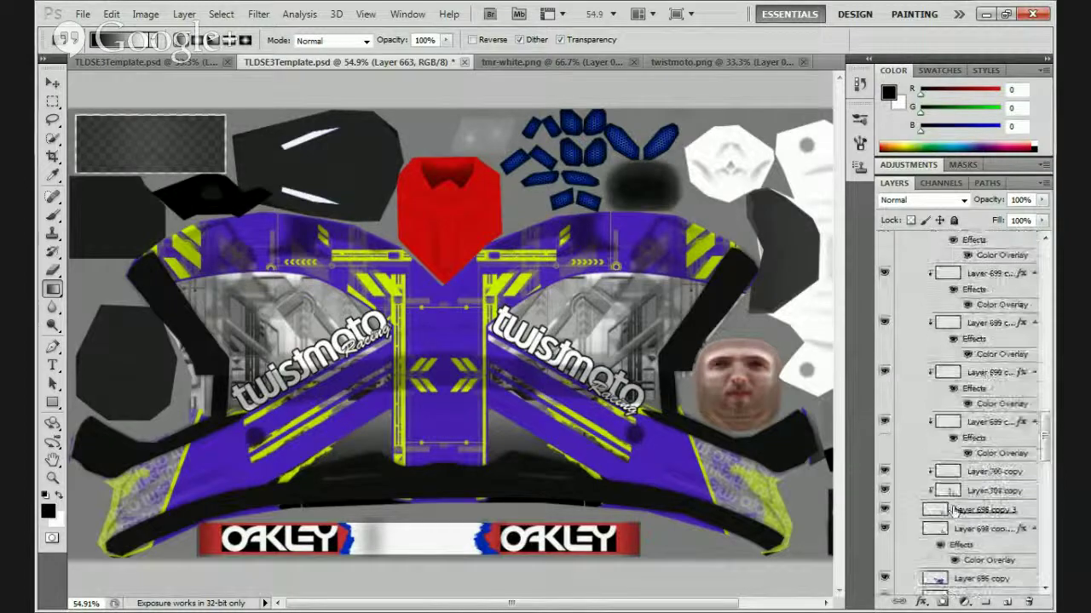
pyautogui.scroll(3, 961, 525)
pyautogui.scroll(3, 961, 526)
pyautogui.scroll(3, 954, 528)
pyautogui.scroll(3, 945, 532)
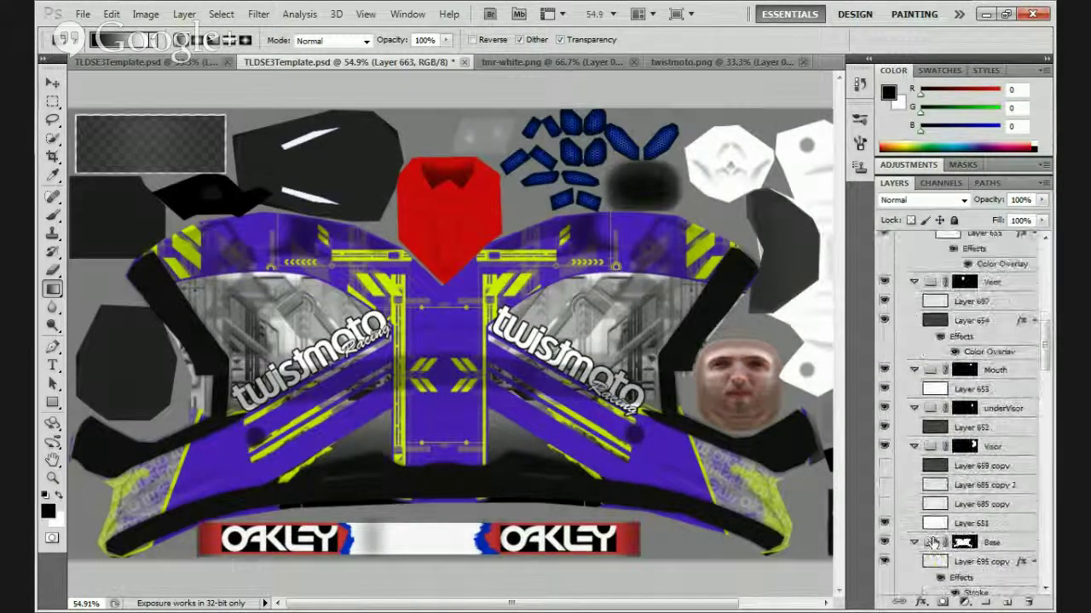
pyautogui.scroll(3, 933, 538)
pyautogui.scroll(-3, 933, 538)
pyautogui.scroll(-3, 932, 535)
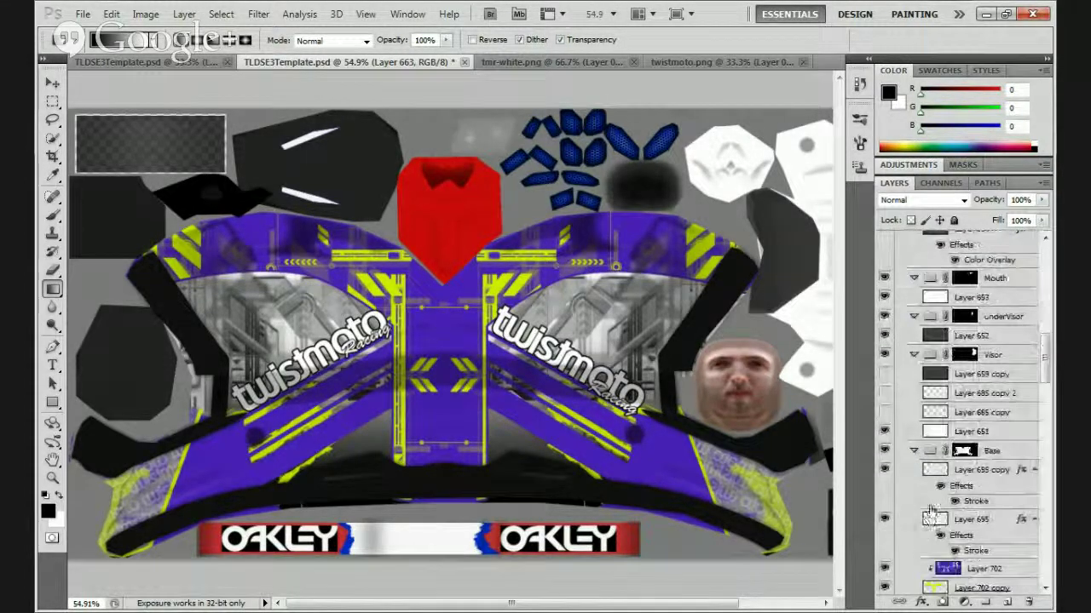
pyautogui.scroll(-2, 933, 517)
pyautogui.click(884, 415)
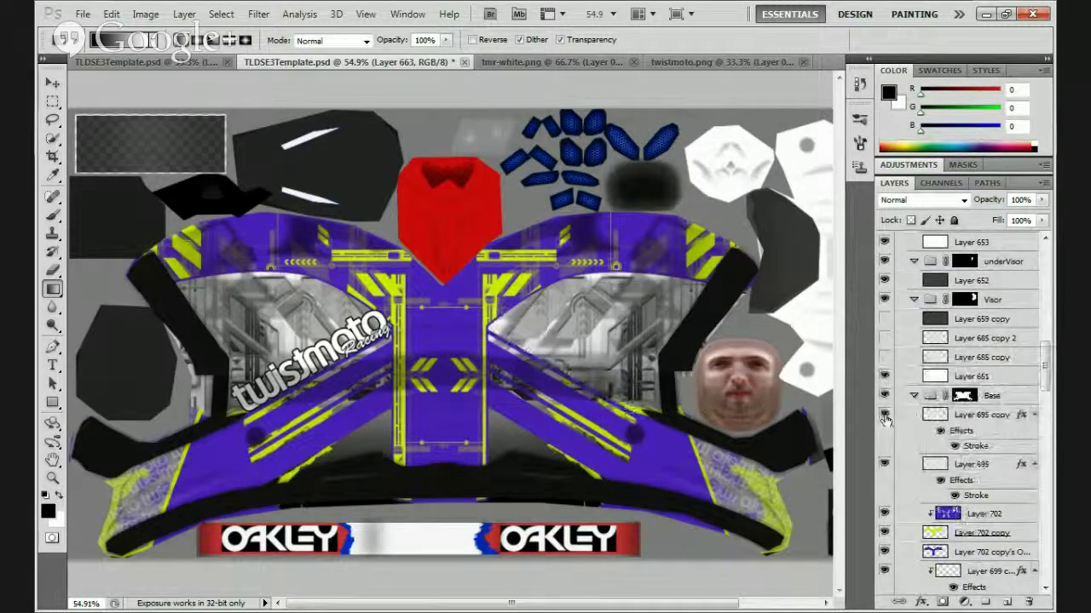
pyautogui.click(885, 414)
# Duplicate the right logo layer and move the copy down-right below the original.
pyautogui.rightClick(971, 415)
pyautogui.click(894, 93)
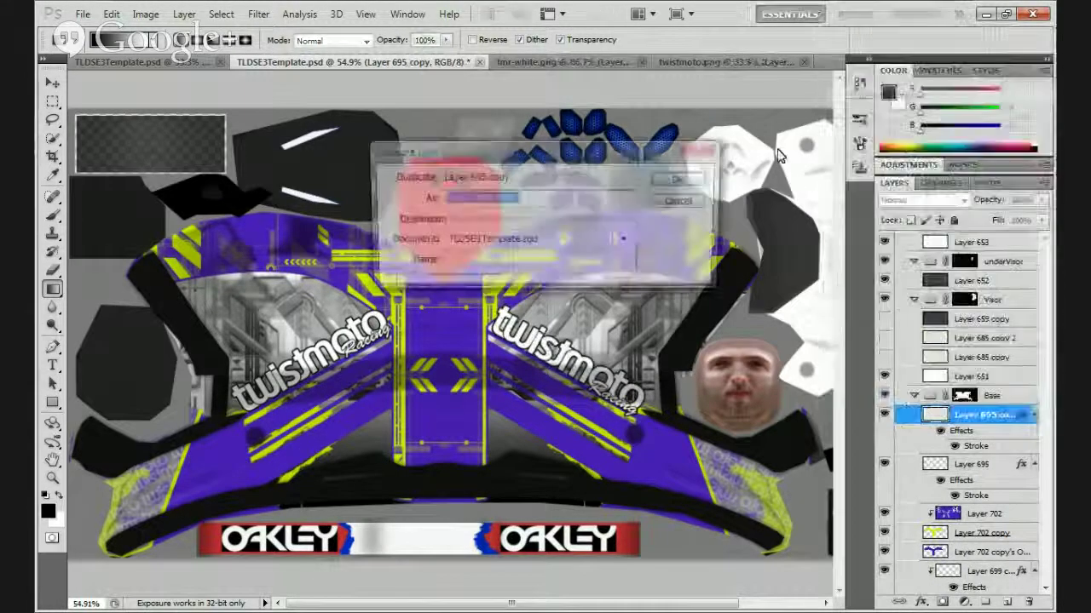
pyautogui.click(682, 180)
pyautogui.click(52, 82)
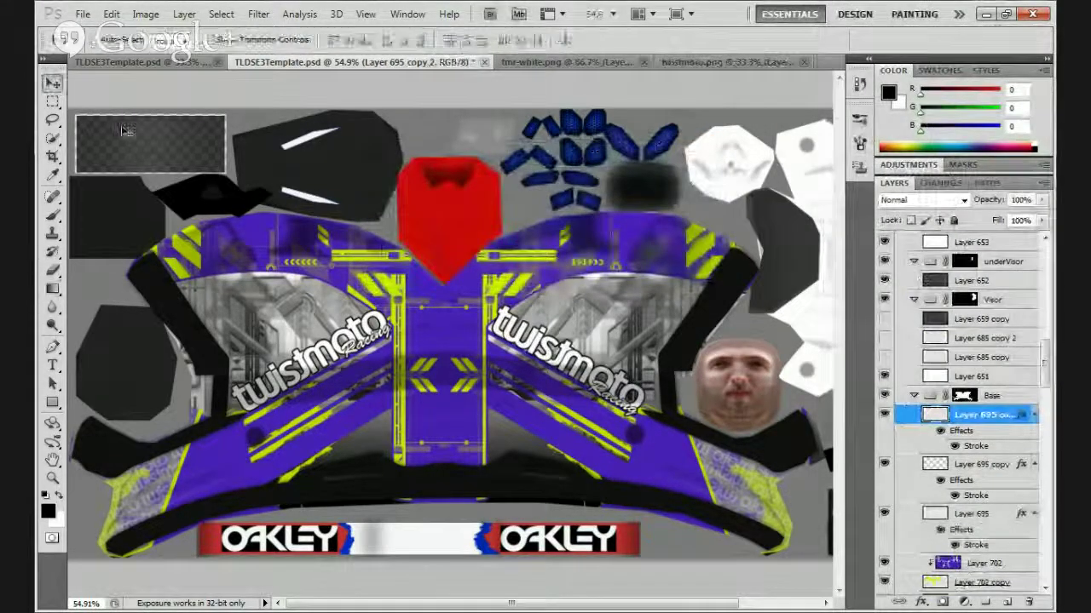
pyautogui.moveTo(324, 209); pyautogui.dragTo(368, 269)
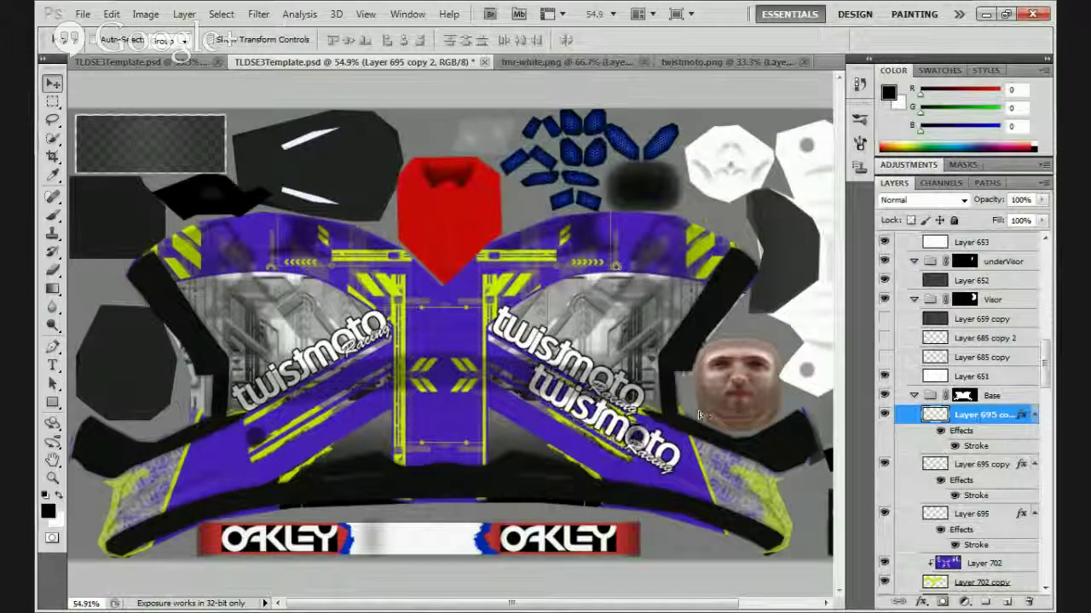
pyautogui.press('Down')
pyautogui.press('Right')
# Make a third logo copy and place it further down-right beneath the second.
pyautogui.rightClick(949, 427)
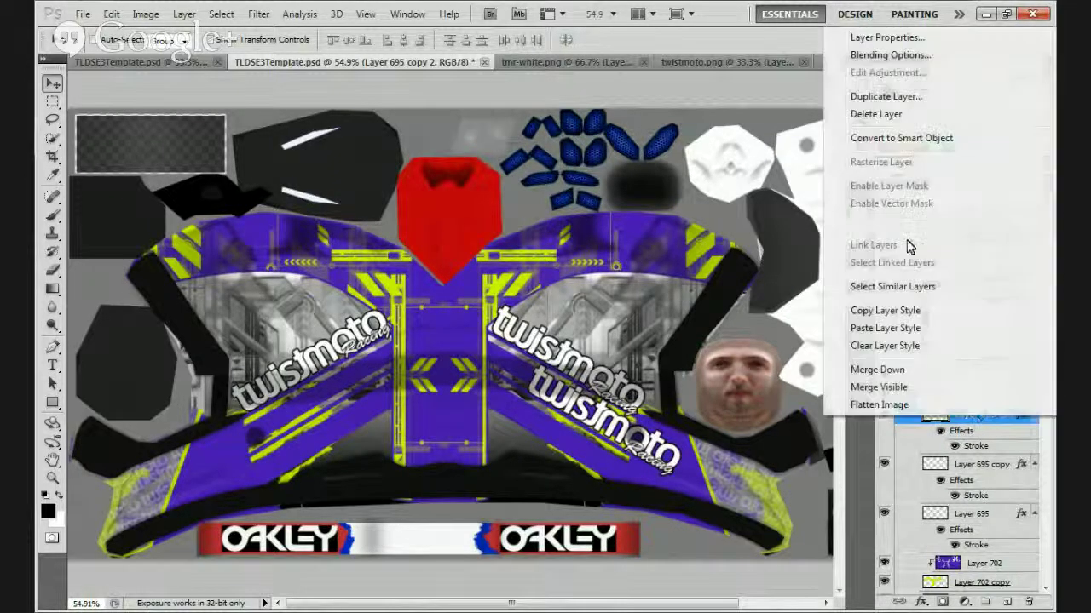
pyautogui.click(886, 97)
pyautogui.click(683, 182)
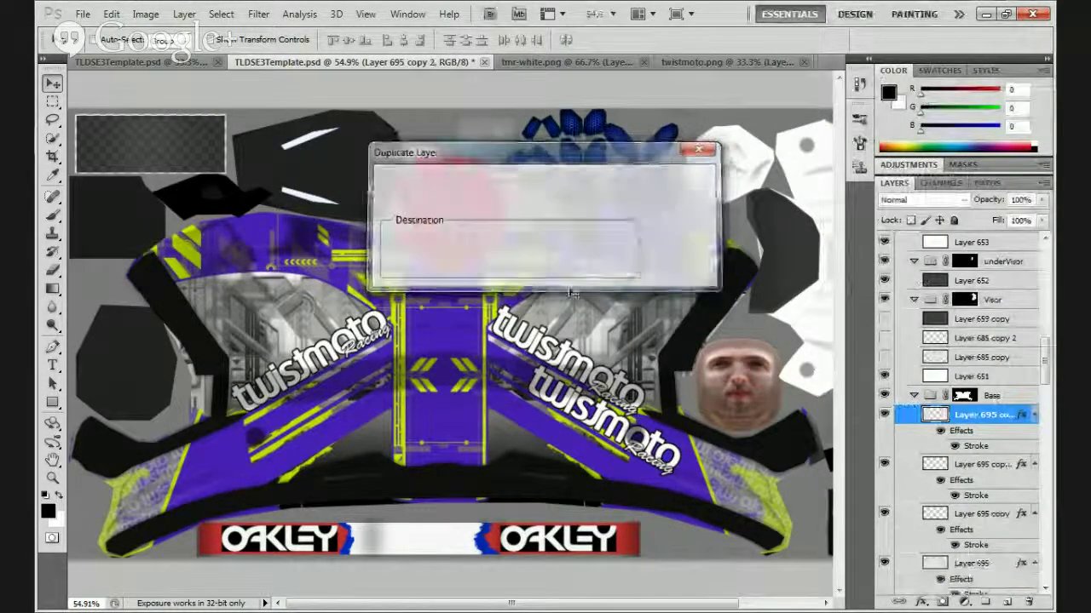
pyautogui.moveTo(570, 307); pyautogui.dragTo(609, 356)
pyautogui.press('Up')
pyautogui.press('Up')
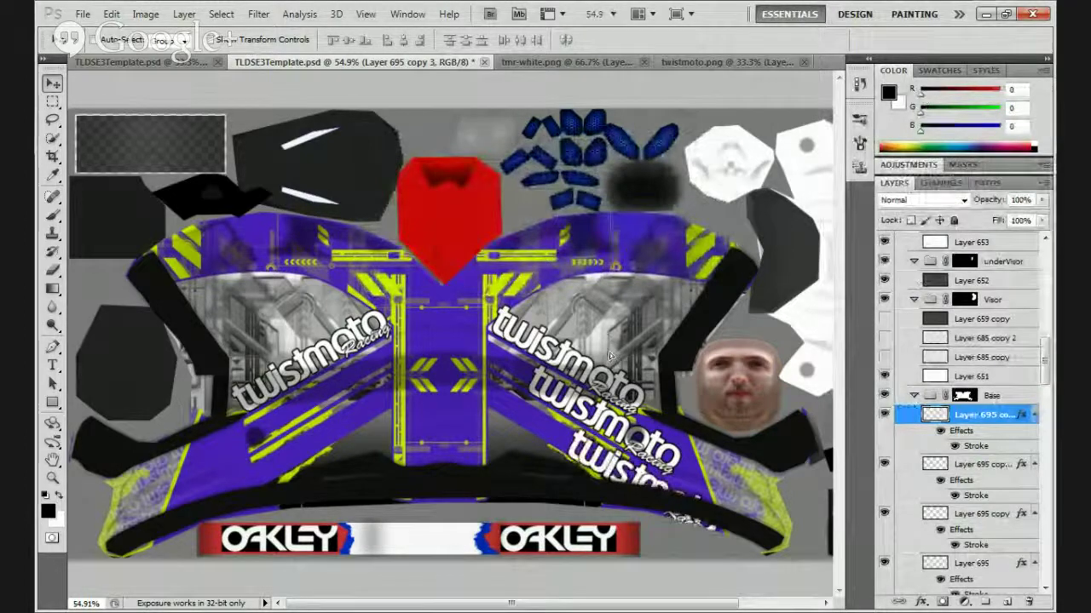
pyautogui.press('Up')
pyautogui.press('Up')
pyautogui.press('Up')
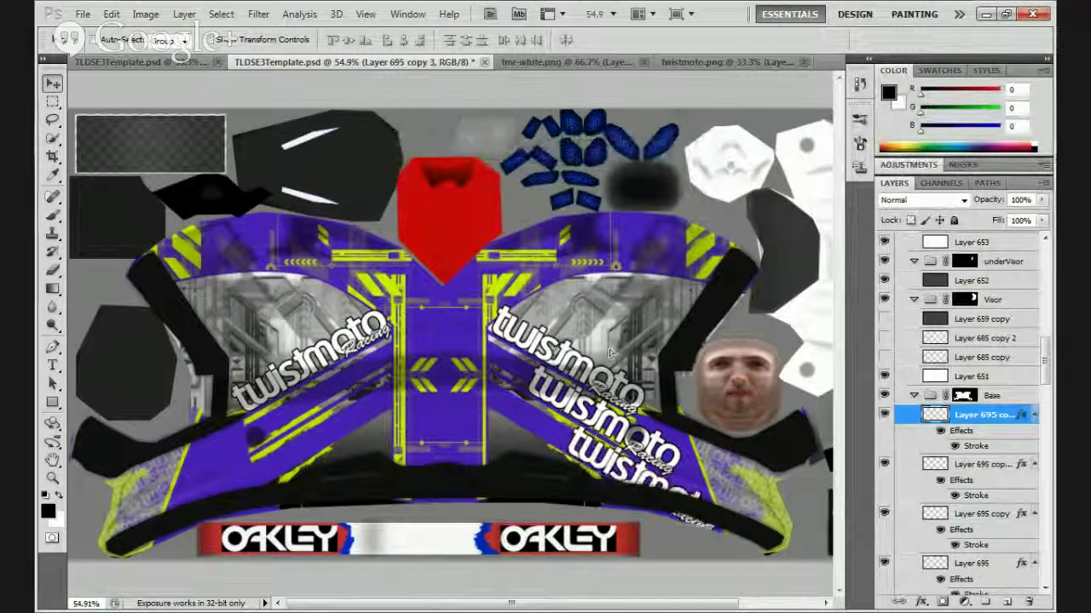
pyautogui.press('Down')
pyautogui.press('Down')
pyautogui.moveTo(609, 356); pyautogui.dragTo(569, 396)
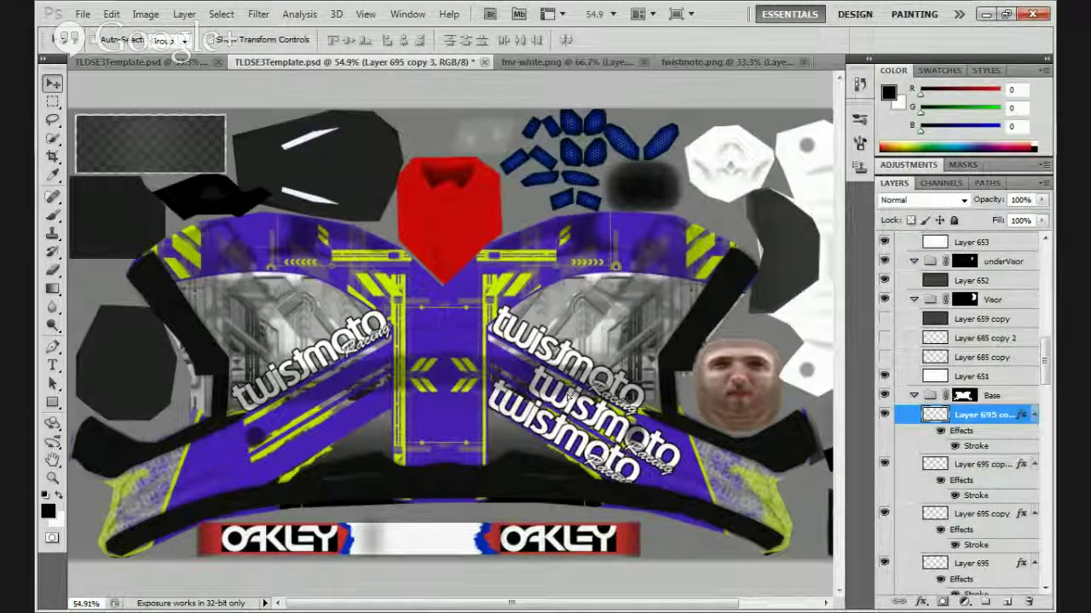
# Reposition the middle logo, hiding and re-showing the logo copies to compare.
pyautogui.click(977, 469)
pyautogui.moveTo(575, 409); pyautogui.dragTo(627, 435)
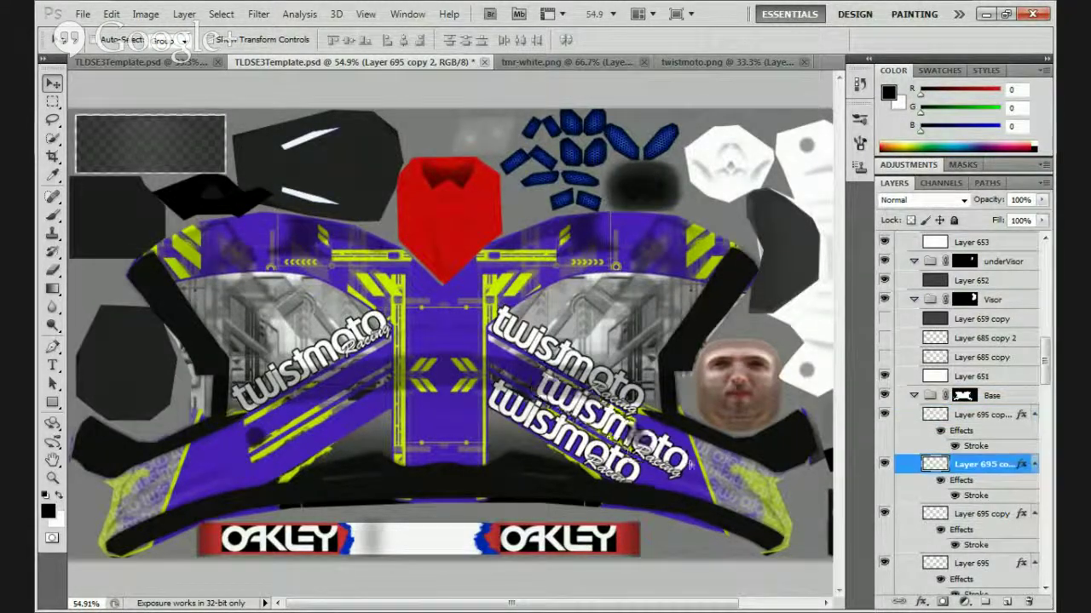
pyautogui.moveTo(712, 474); pyautogui.dragTo(645, 446)
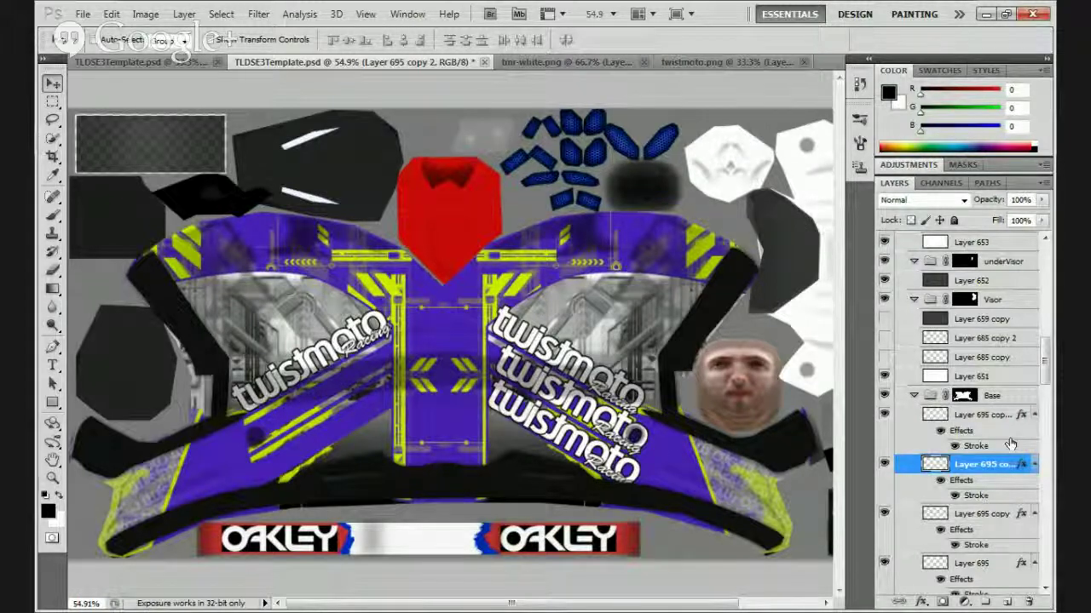
pyautogui.click(885, 415)
pyautogui.click(885, 463)
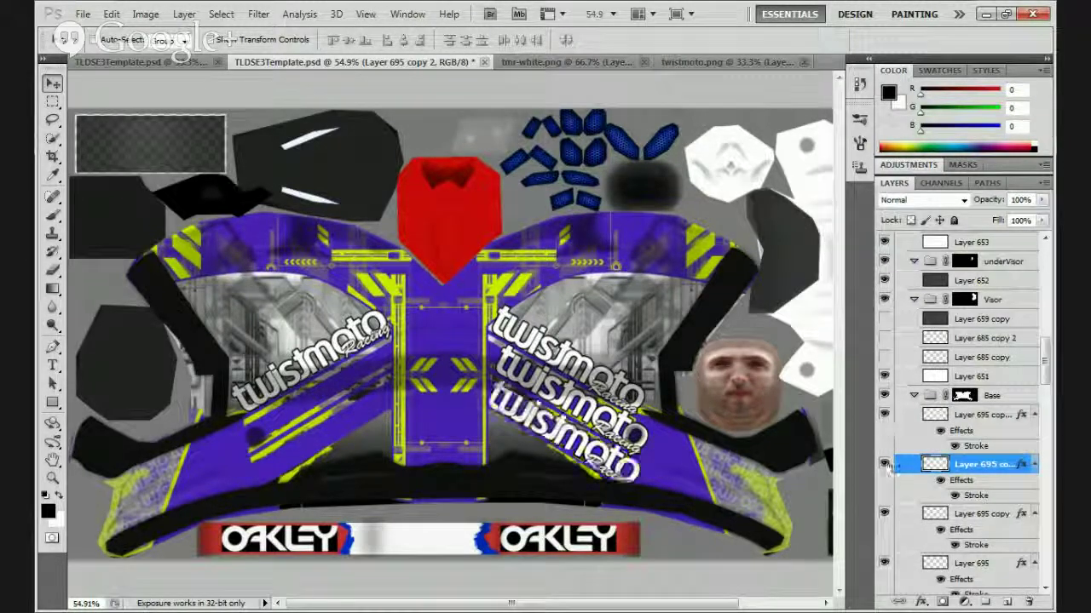
pyautogui.click(884, 513)
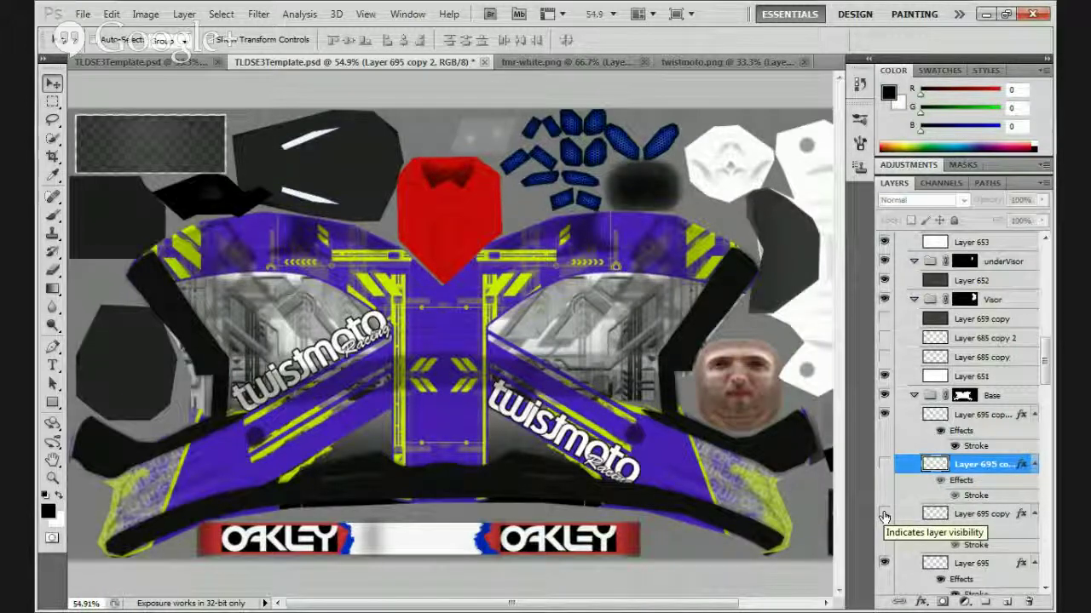
pyautogui.click(884, 513)
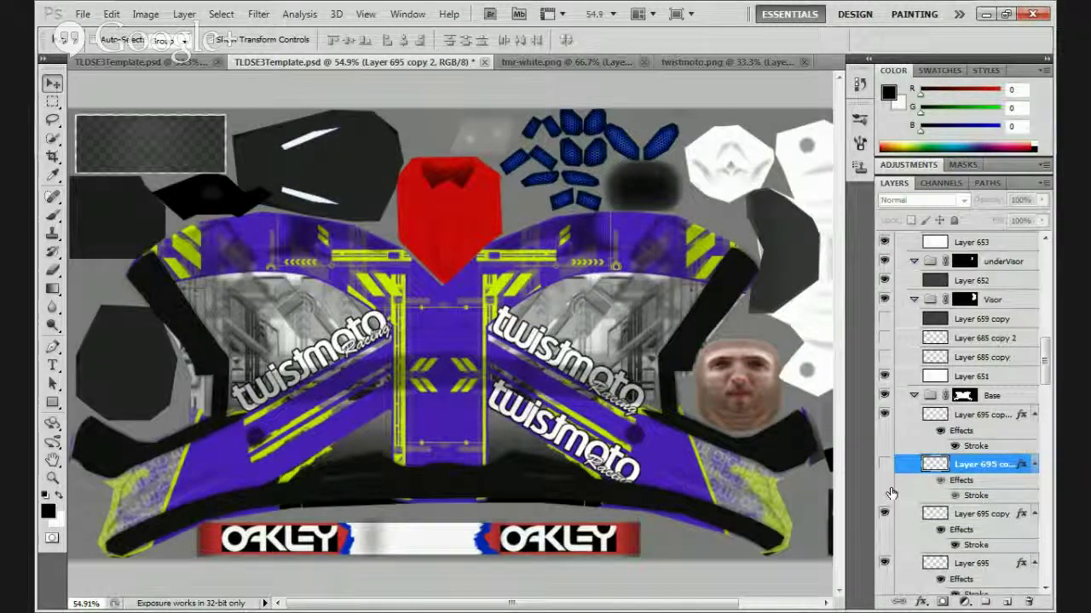
pyautogui.click(884, 464)
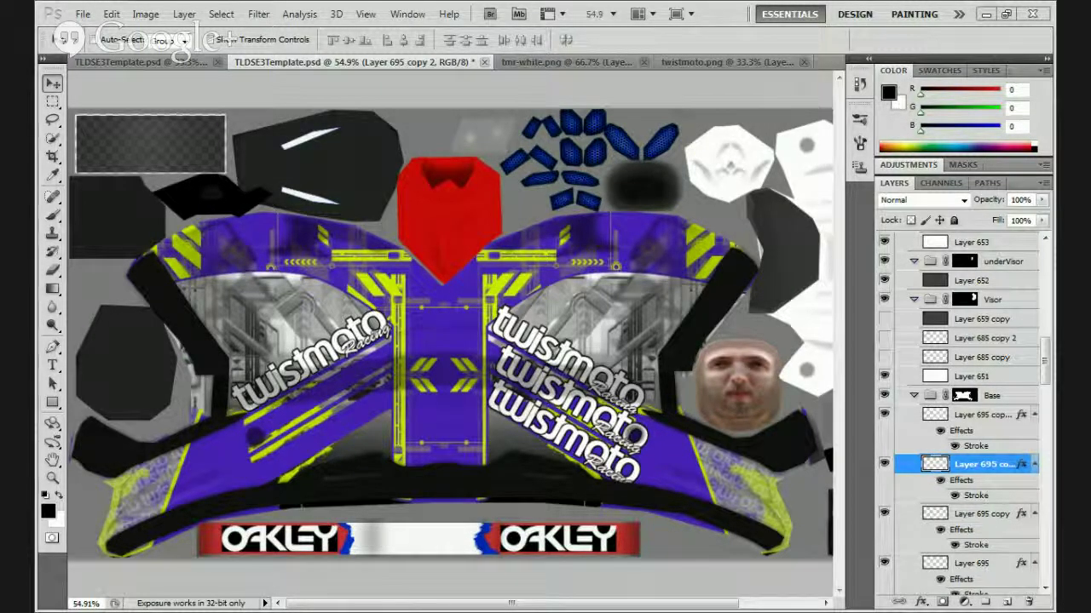
# Nudge the middle logo up into alignment with the stack.
pyautogui.click(980, 477)
pyautogui.moveTo(521, 400); pyautogui.dragTo(515, 392)
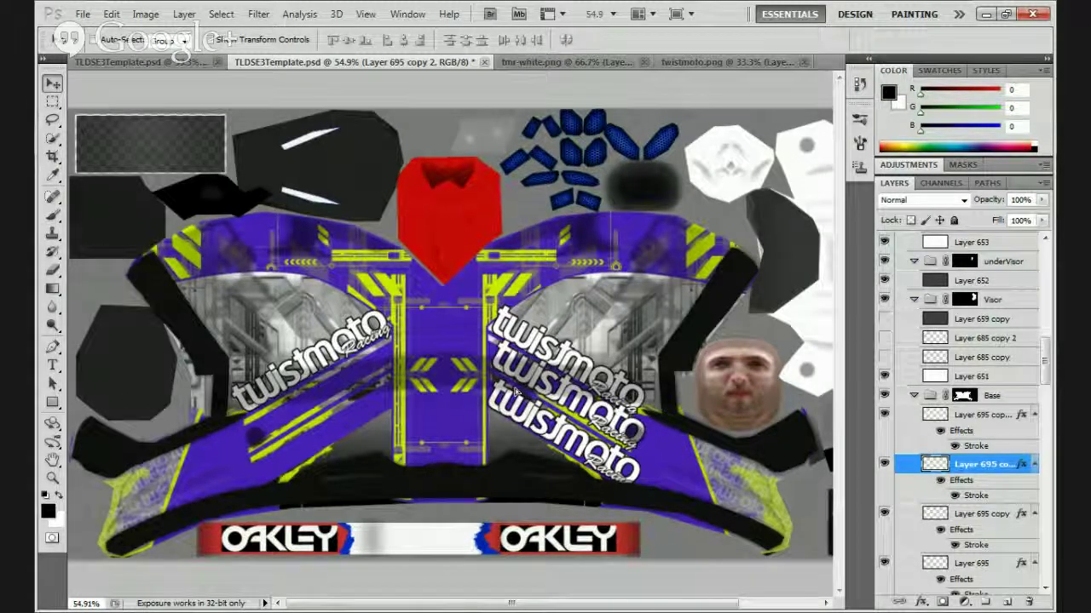
pyautogui.press('Up')
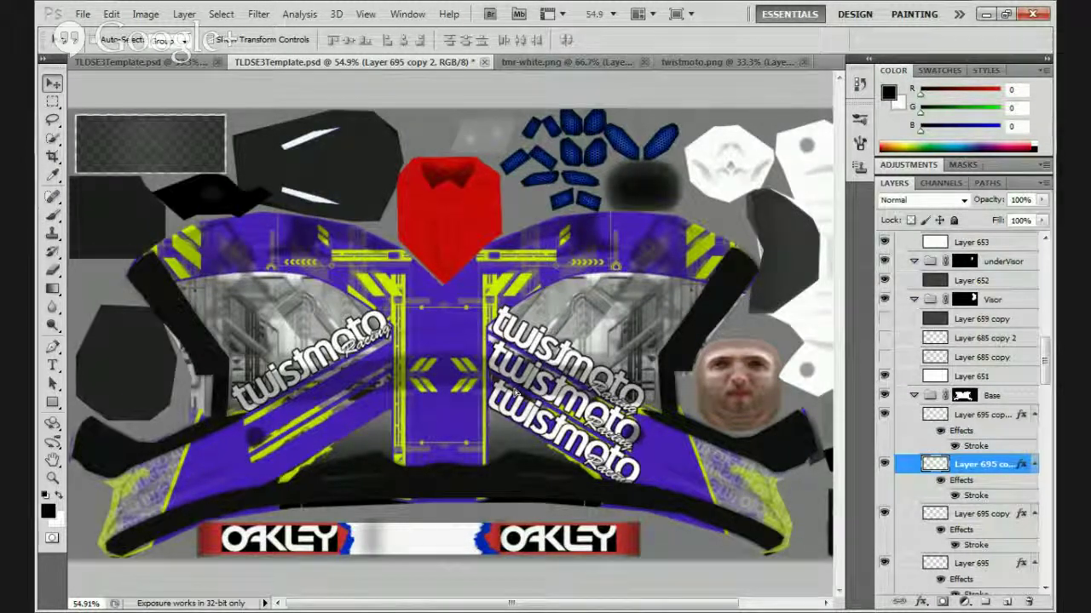
pyautogui.press('Up')
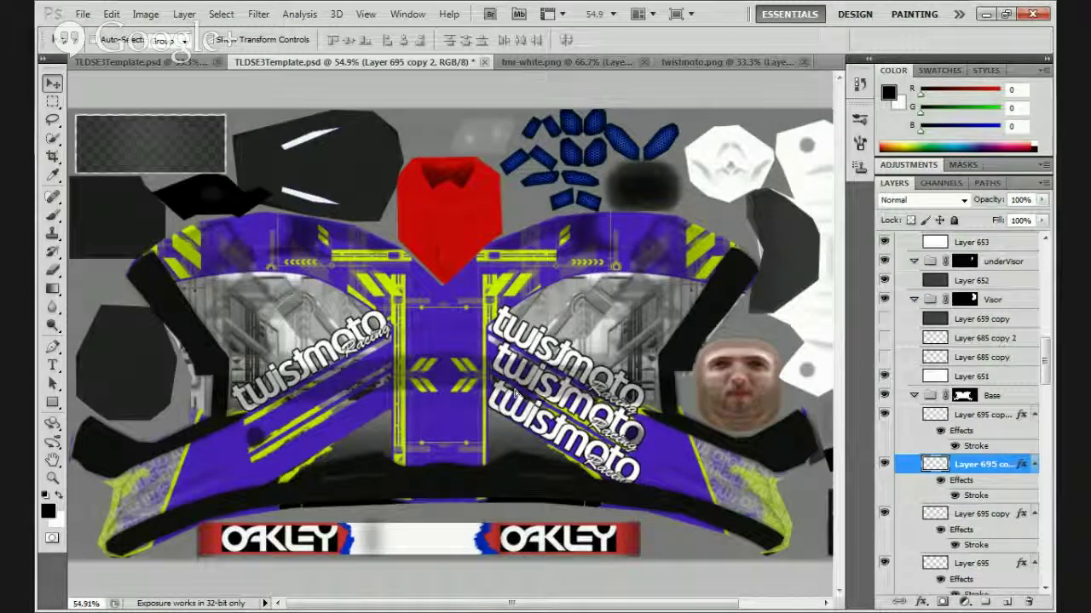
pyautogui.press('Up')
pyautogui.press('Up')
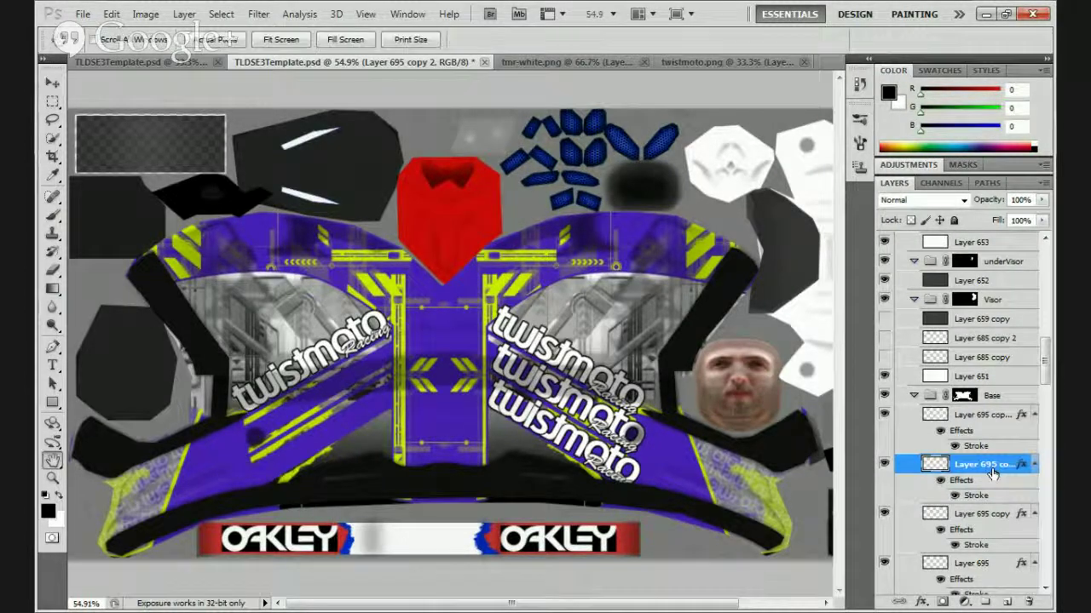
# Give the middle logo a lime (d2f700) Color Overlay sampled from the stripe.
pyautogui.doubleClick(1004, 467)
pyautogui.click(630, 338)
pyautogui.click(673, 341)
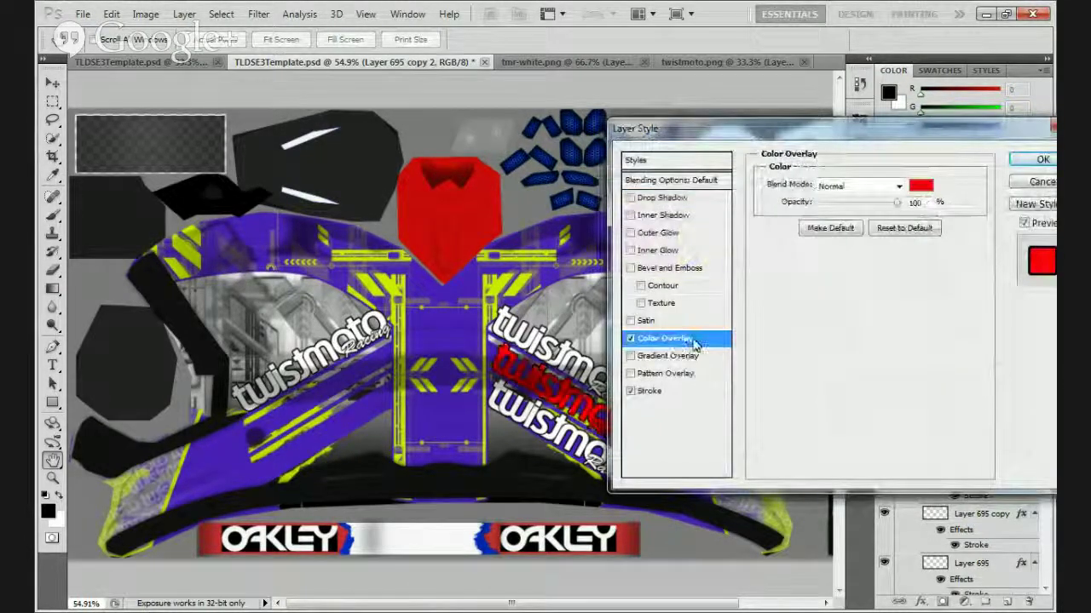
pyautogui.click(920, 184)
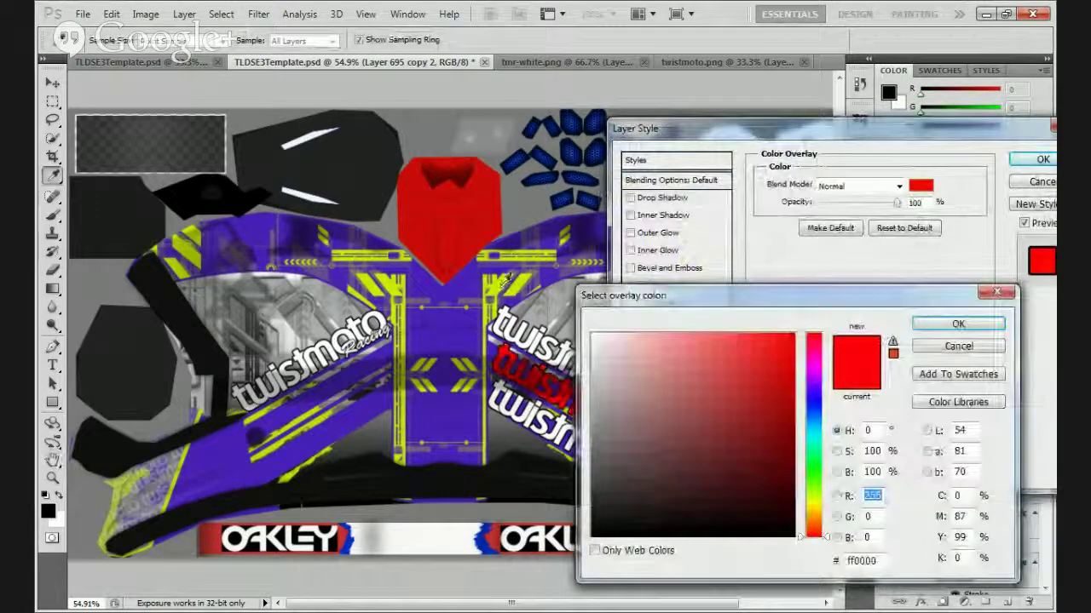
pyautogui.click(508, 283)
pyautogui.moveTo(790, 351); pyautogui.dragTo(817, 339)
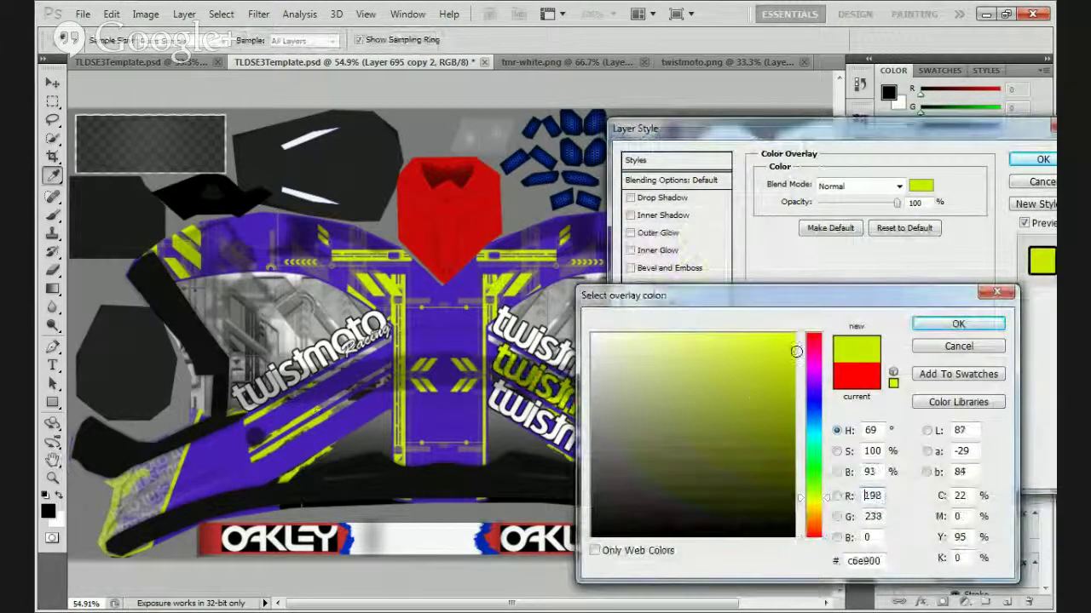
pyautogui.click(958, 325)
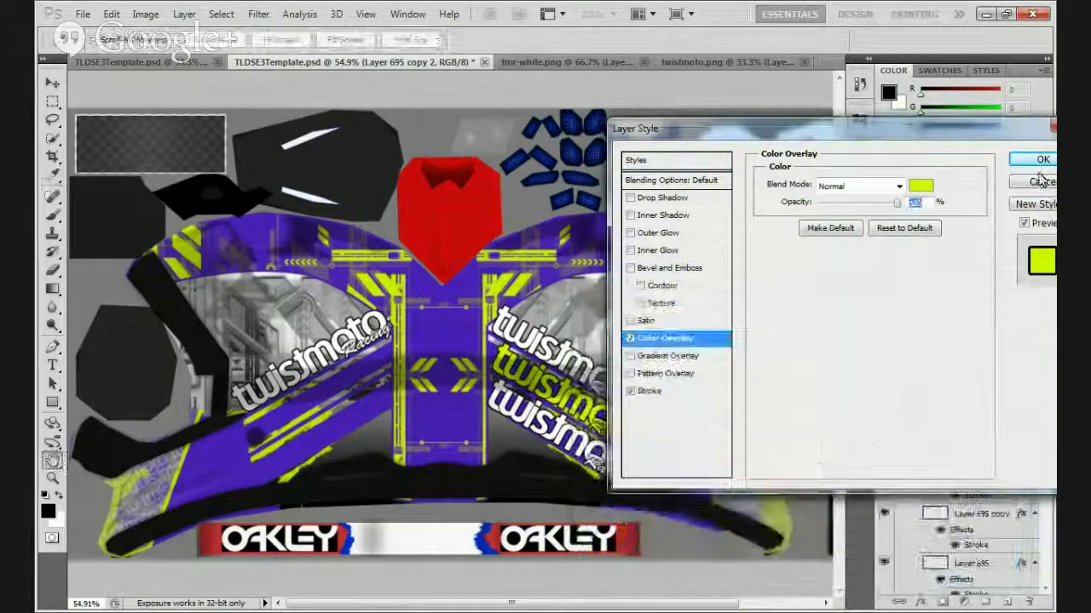
pyautogui.click(1042, 159)
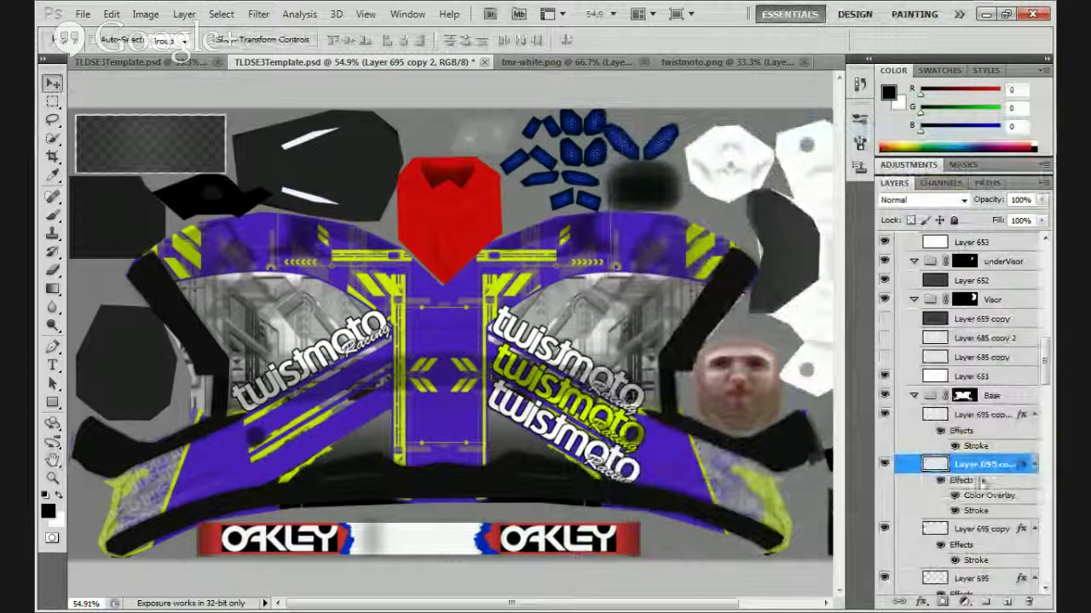
# Give the top logo a purple (3800d7) Color Overlay sampled from the texture.
pyautogui.click(991, 532)
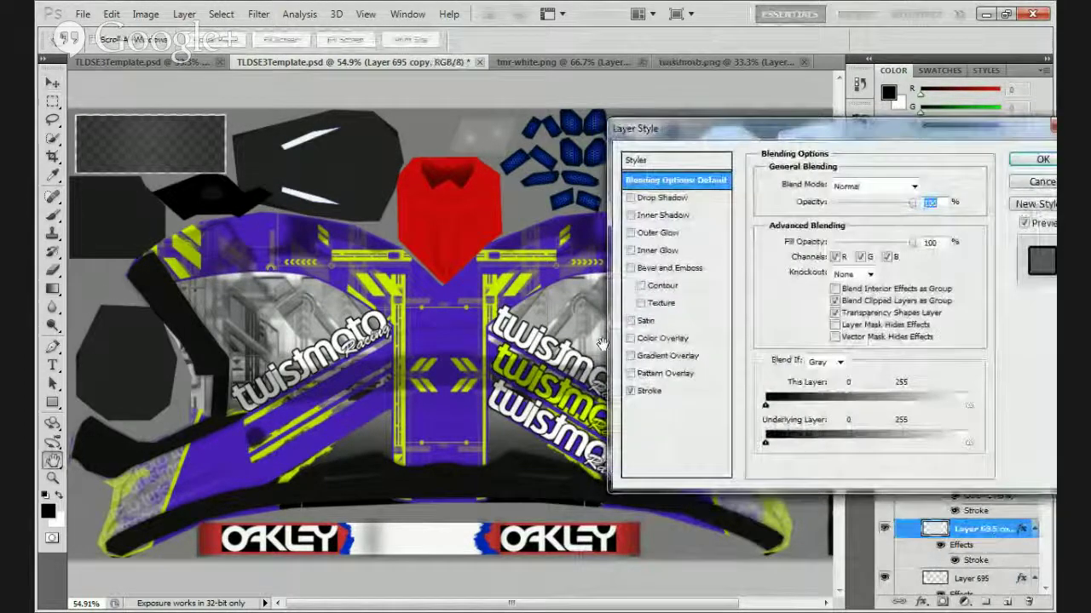
pyautogui.click(631, 338)
pyautogui.click(706, 344)
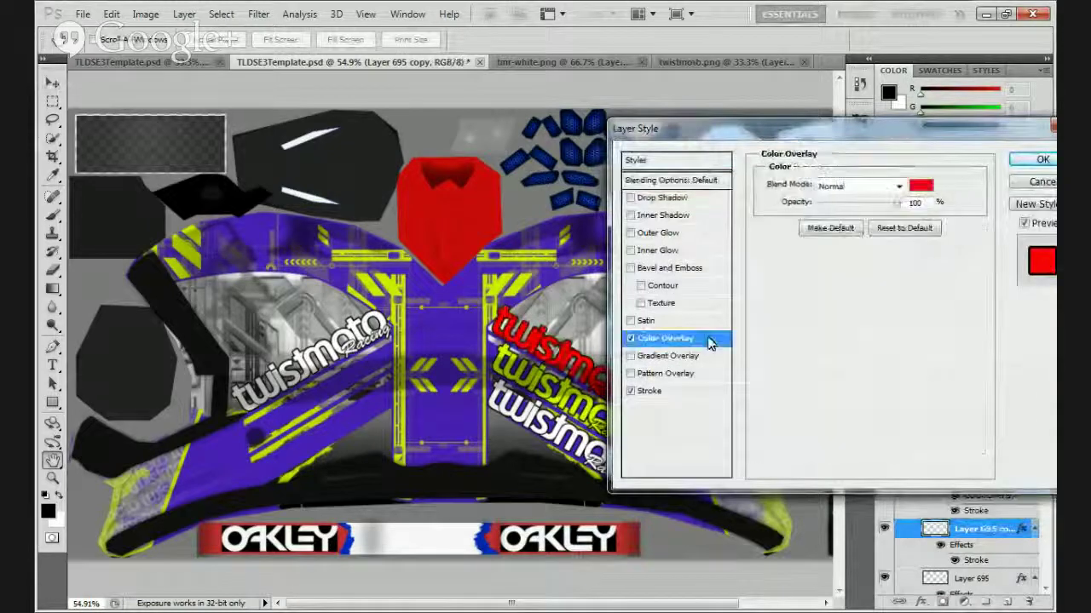
pyautogui.click(920, 186)
pyautogui.click(467, 335)
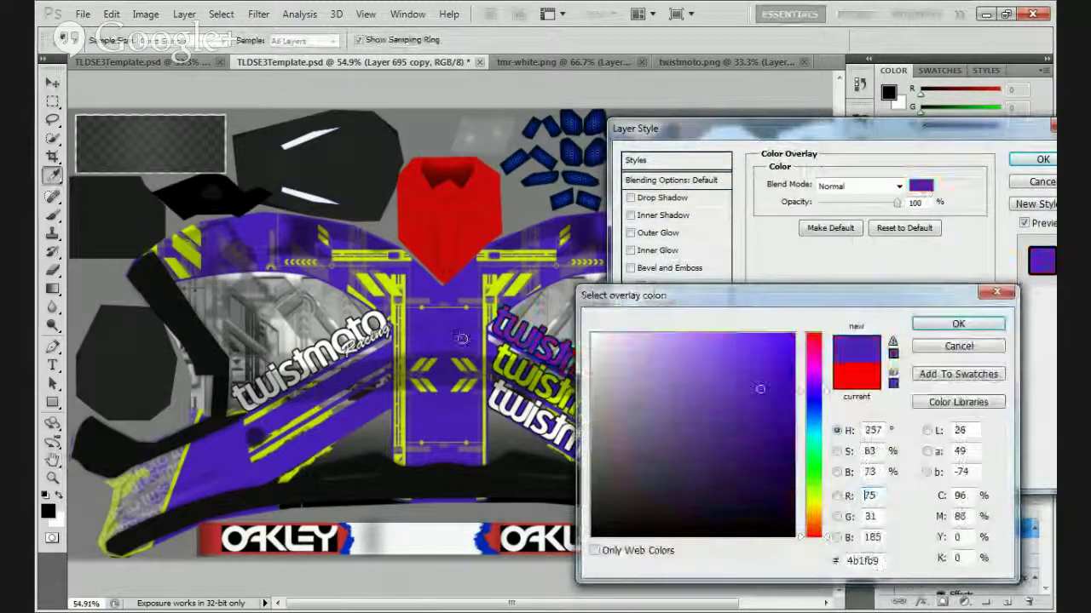
pyautogui.moveTo(782, 368); pyautogui.dragTo(815, 397)
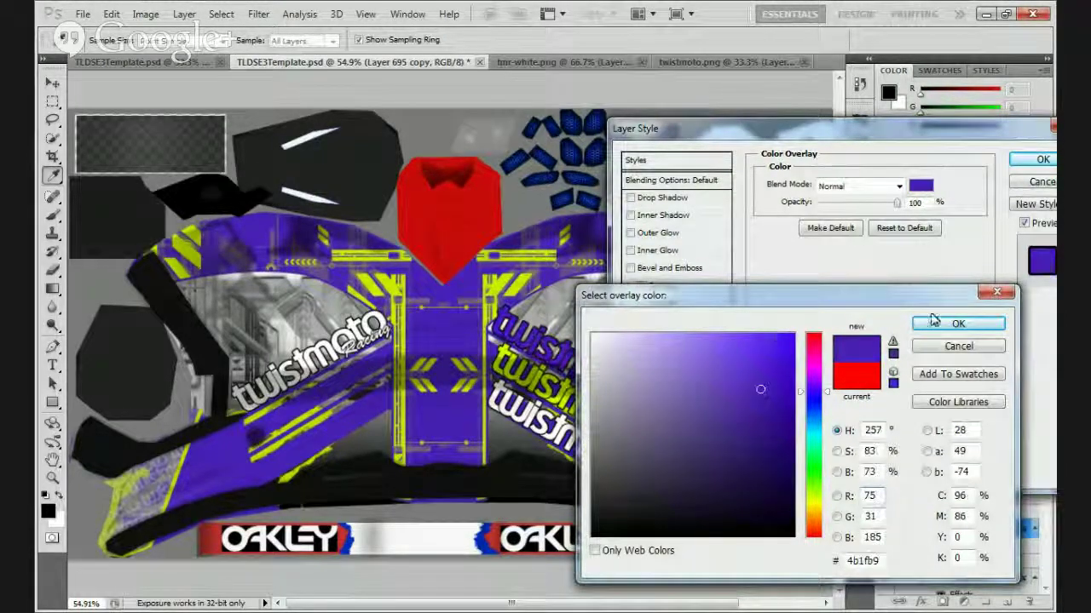
pyautogui.click(958, 324)
# Set the top logo's Stroke colour to lime yellow.
pyautogui.click(660, 391)
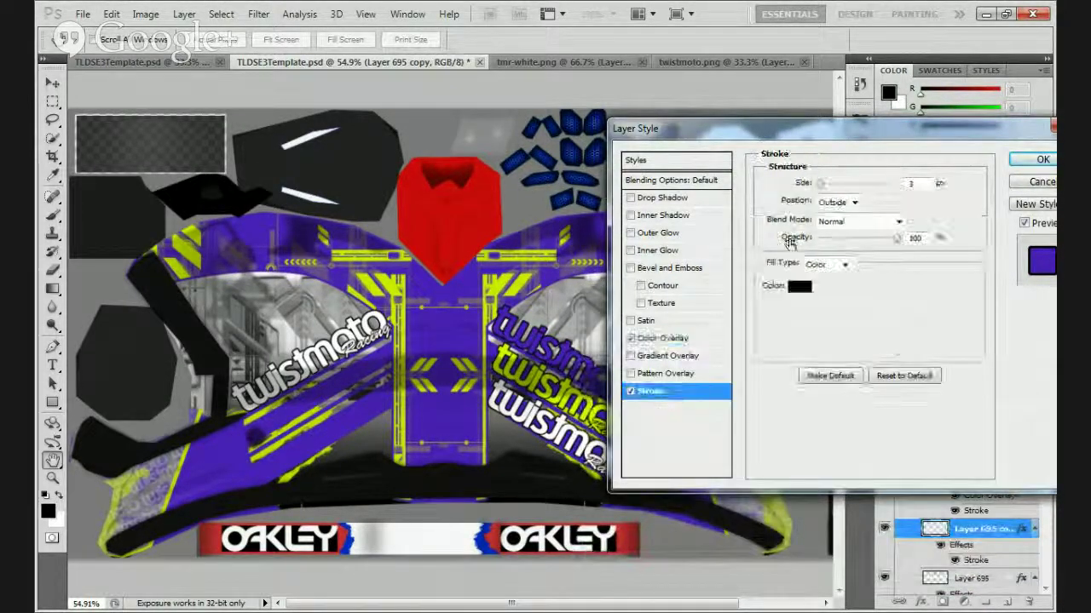
pyautogui.click(799, 287)
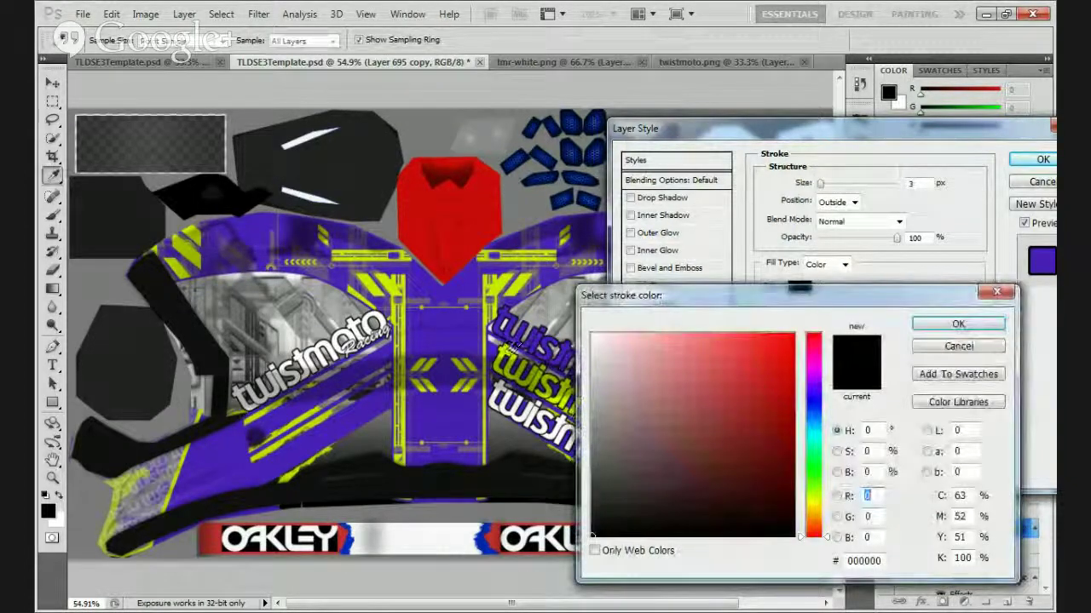
pyautogui.click(520, 327)
pyautogui.click(940, 326)
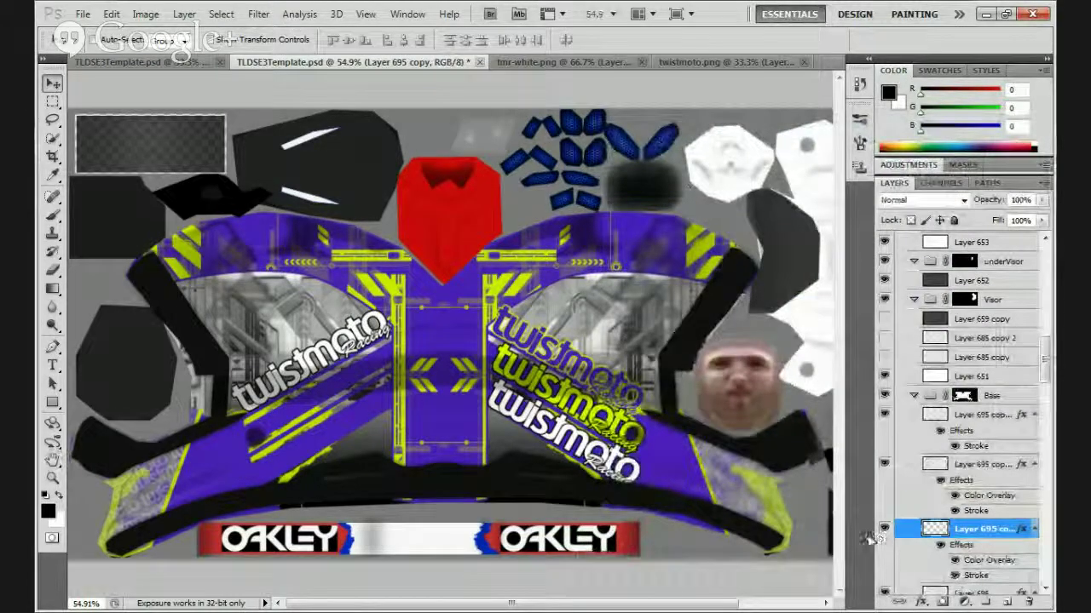
# Hide the yellow-green and purple logos, leaving the white logo visible.
pyautogui.scroll(-1, 938, 519)
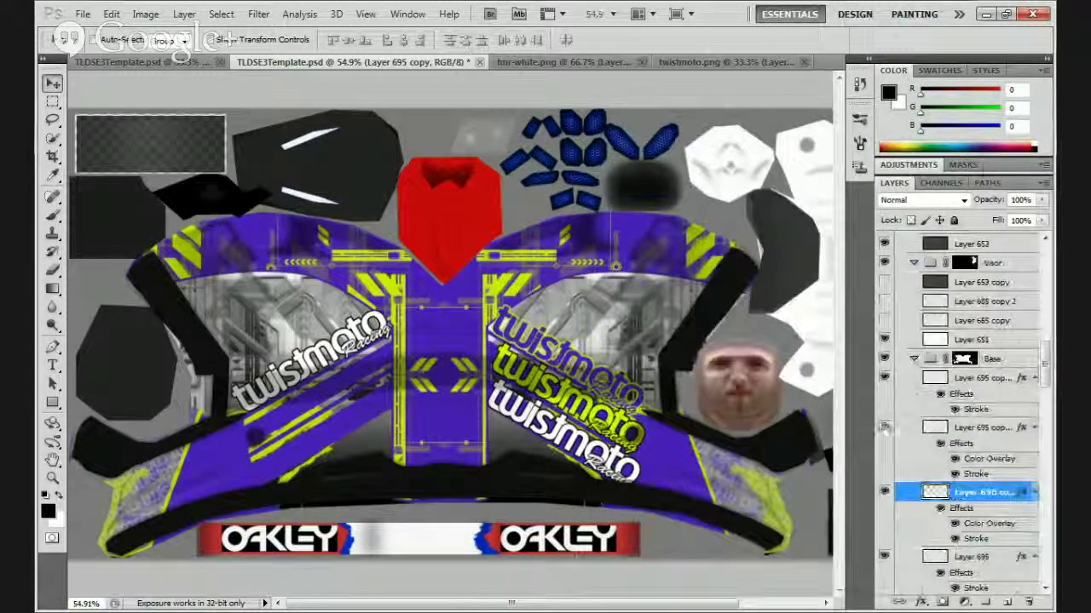
pyautogui.click(883, 427)
pyautogui.click(884, 378)
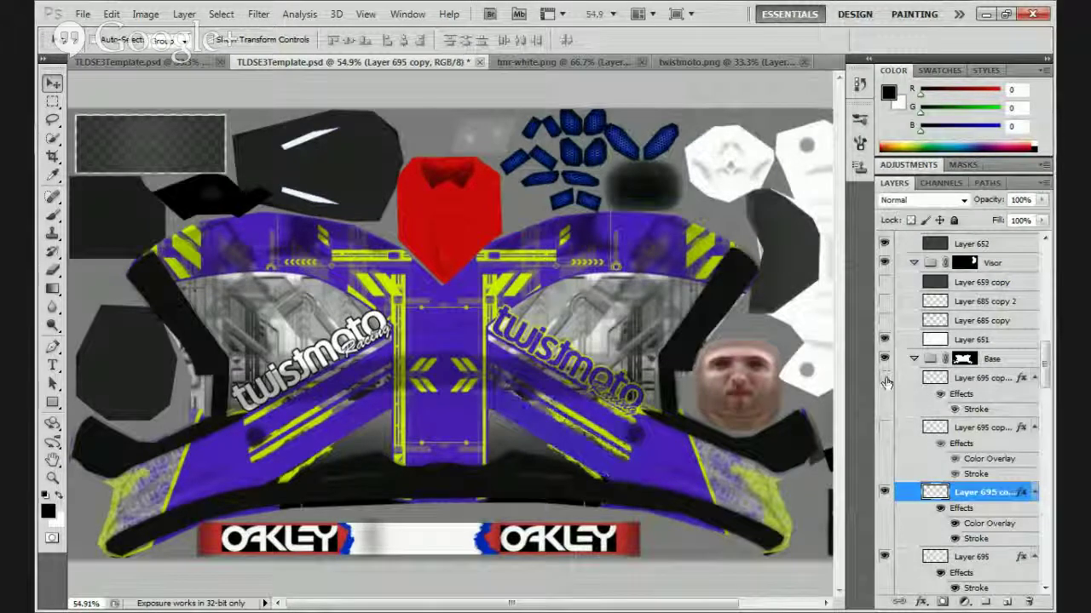
pyautogui.click(884, 377)
pyautogui.click(885, 491)
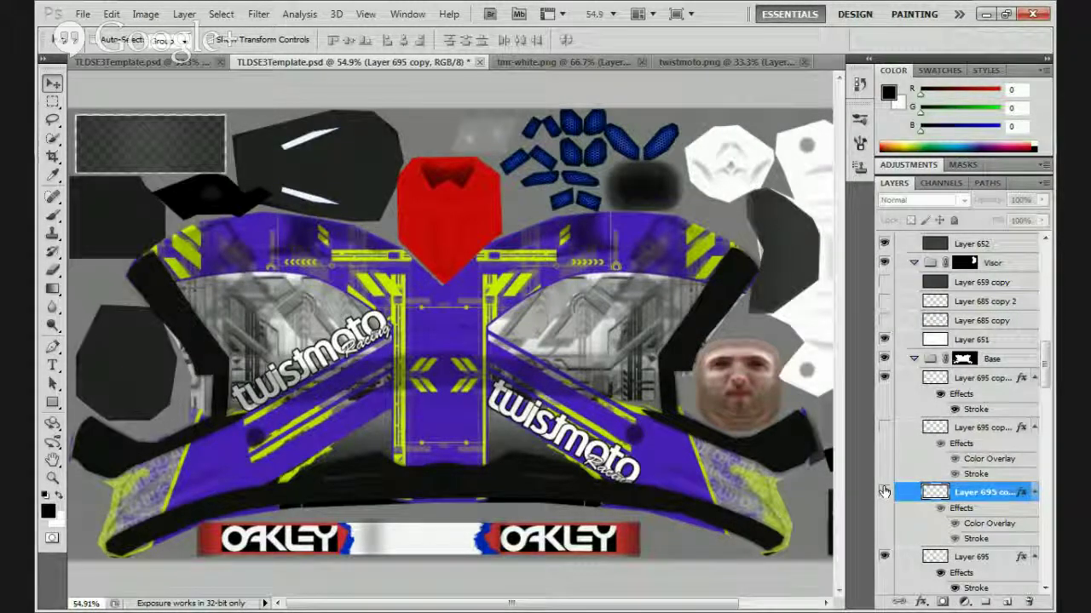
# Open and dismiss the layer options menus, toggling logo visibility without changes.
pyautogui.rightClick(916, 383)
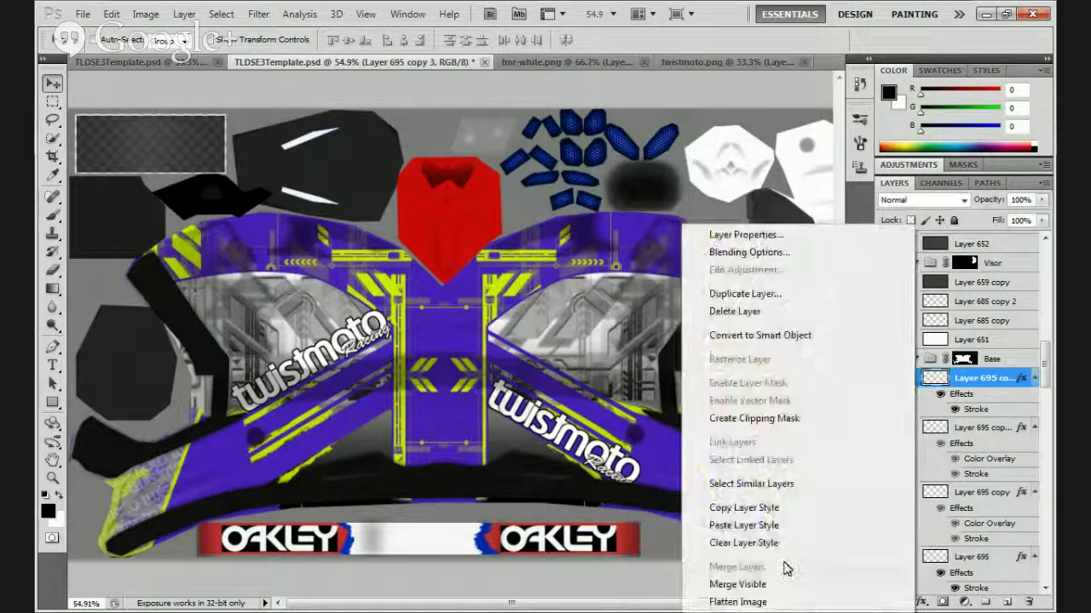
pyautogui.click(782, 522)
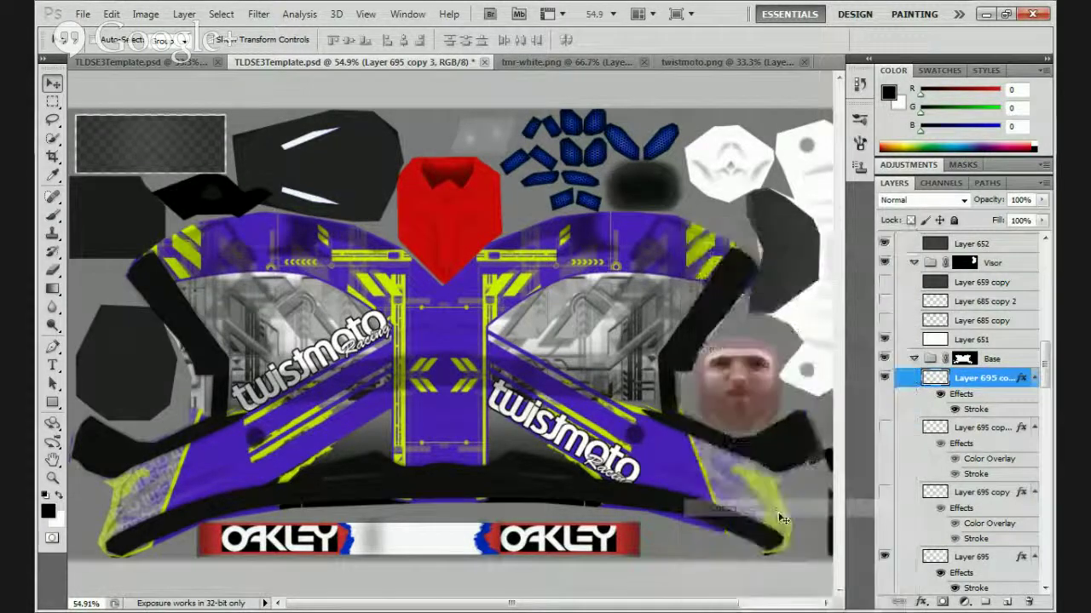
pyautogui.rightClick(899, 562)
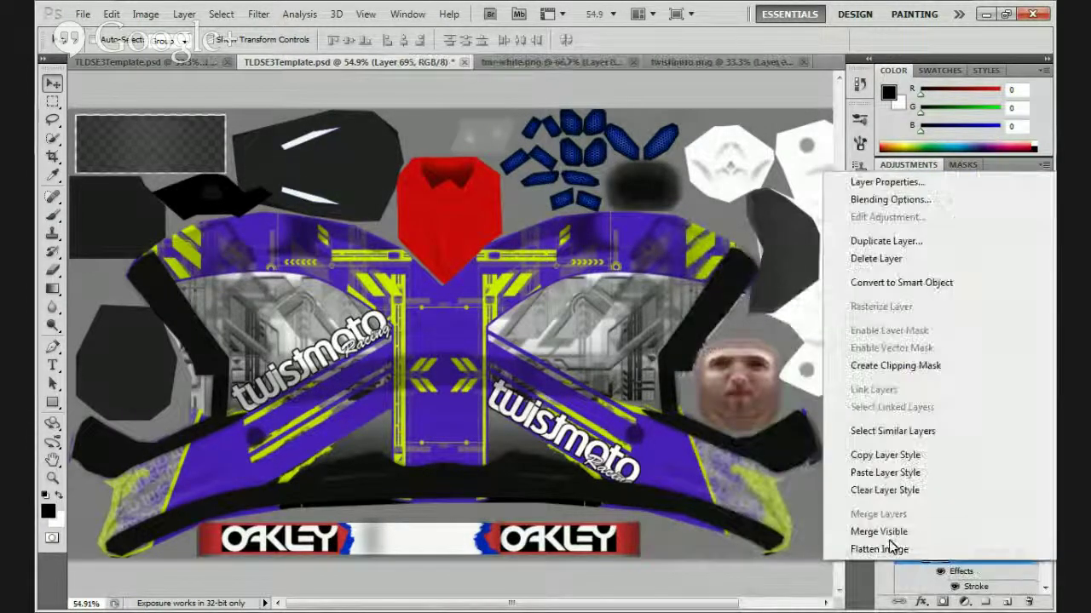
pyautogui.click(900, 479)
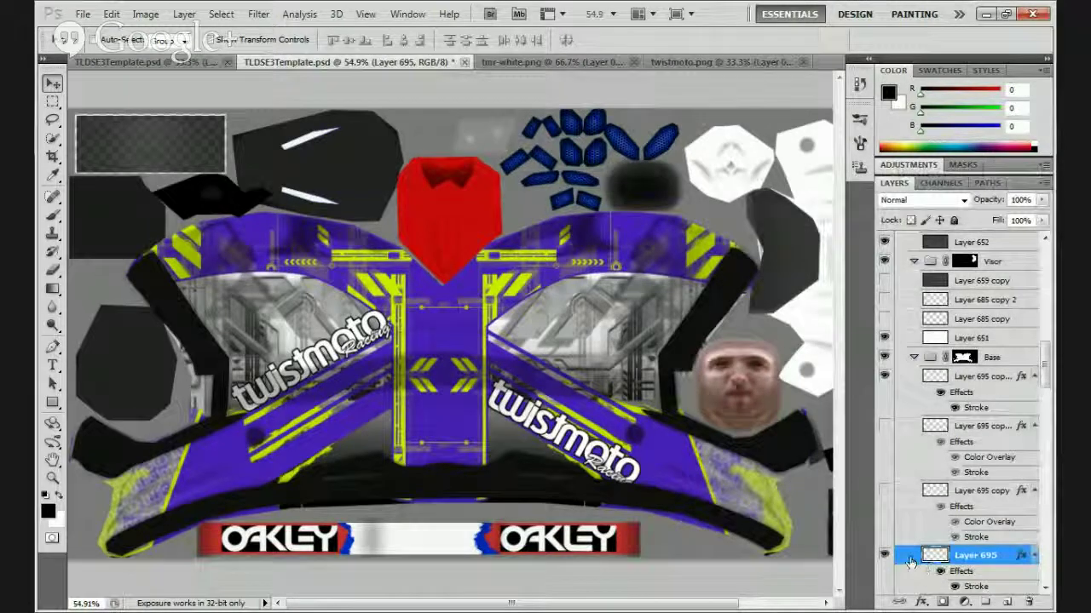
pyautogui.click(886, 429)
pyautogui.click(886, 428)
pyautogui.click(886, 381)
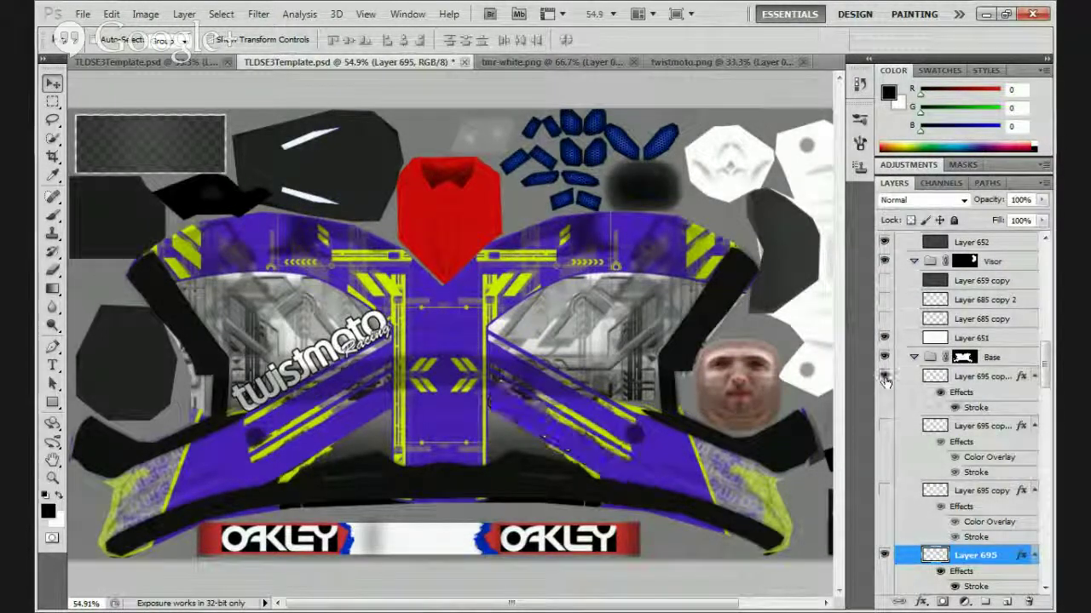
pyautogui.click(884, 378)
# Copy Layer 695 copy's layer style and paste it onto Layer 695 copy 3.
pyautogui.rightClick(907, 494)
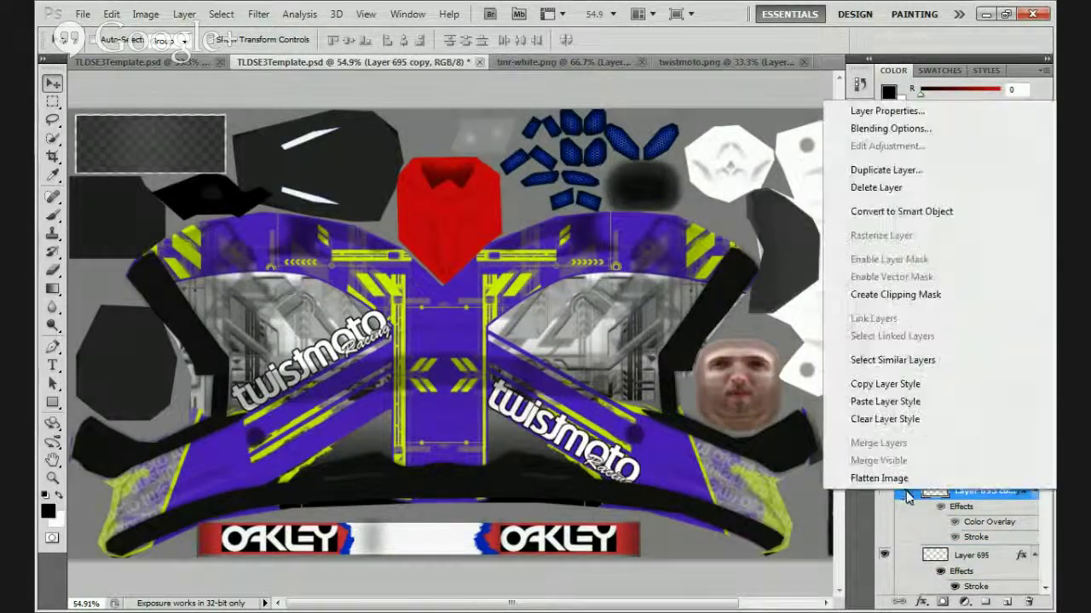
pyautogui.click(898, 505)
pyautogui.rightClick(890, 375)
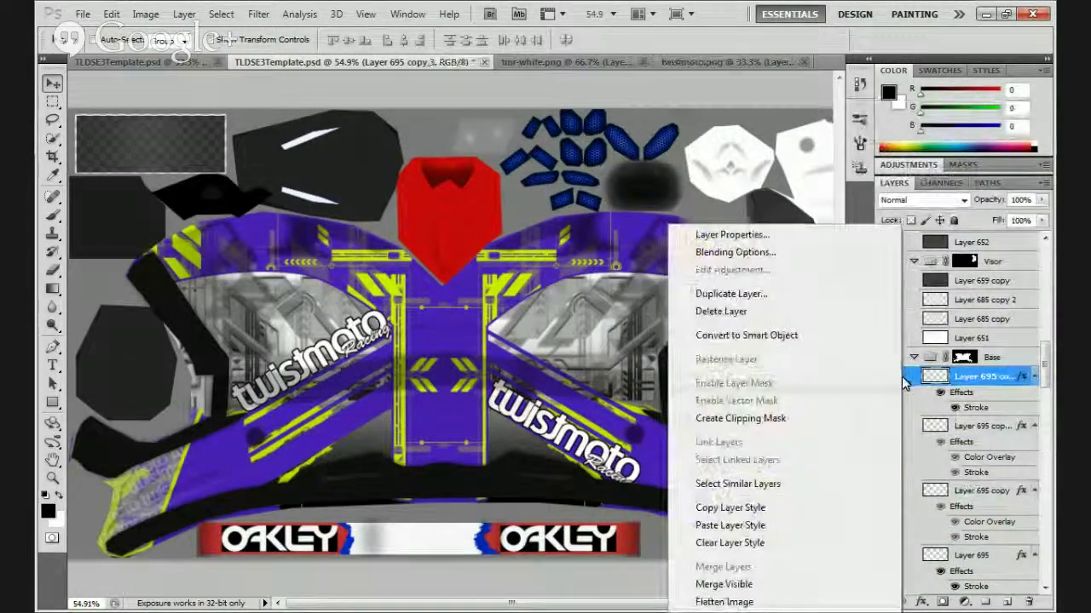
pyautogui.click(777, 532)
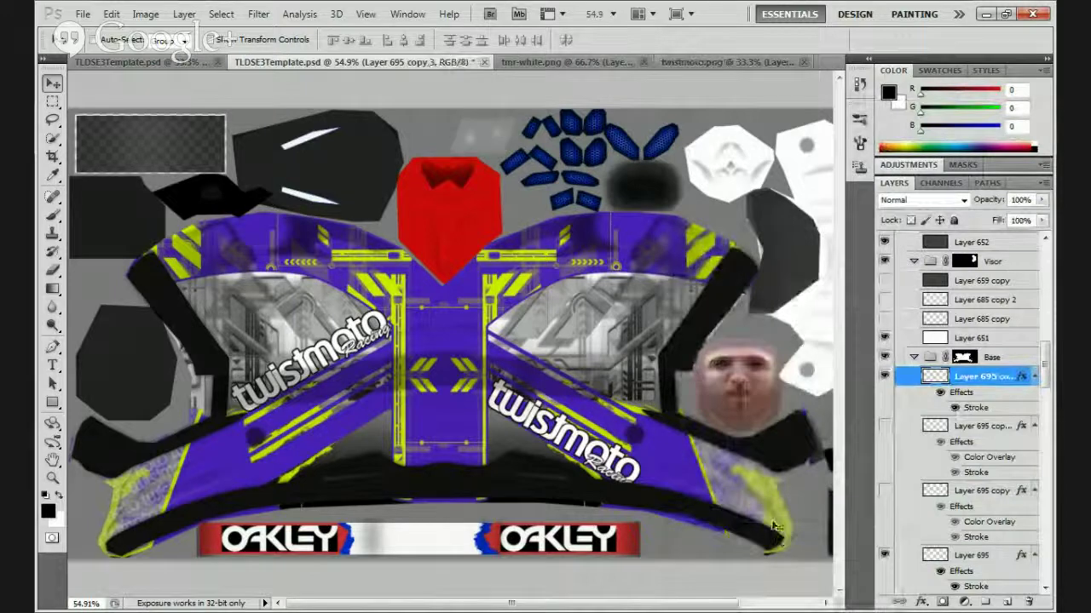
pyautogui.click(883, 425)
pyautogui.click(884, 425)
pyautogui.click(884, 490)
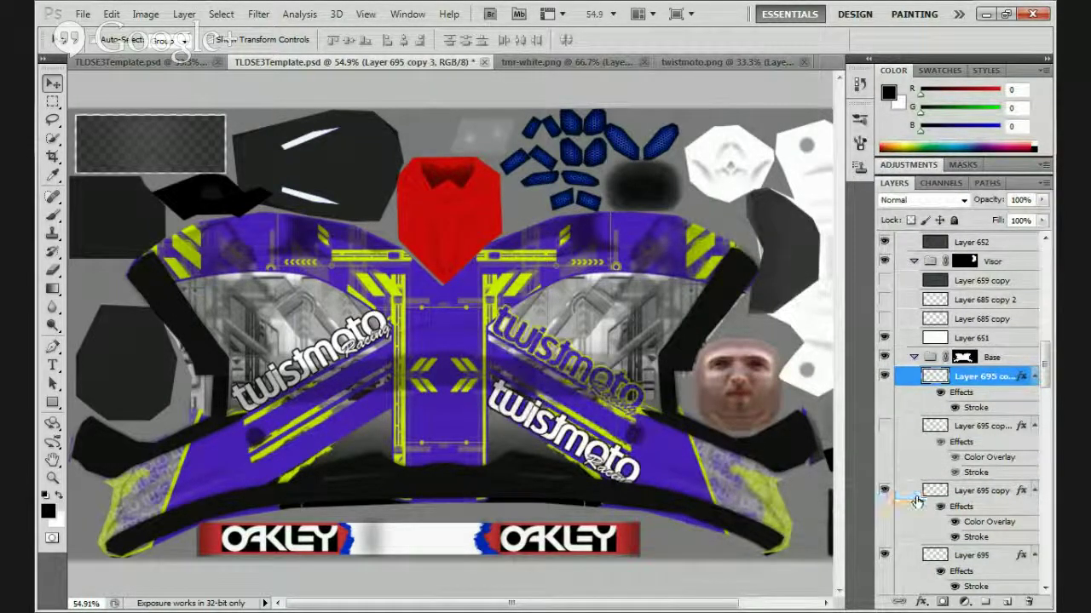
# Re-paste Layer 695 copy's overlay and stroke style onto copy 3, then hide Layer 695 copy.
pyautogui.rightClick(895, 491)
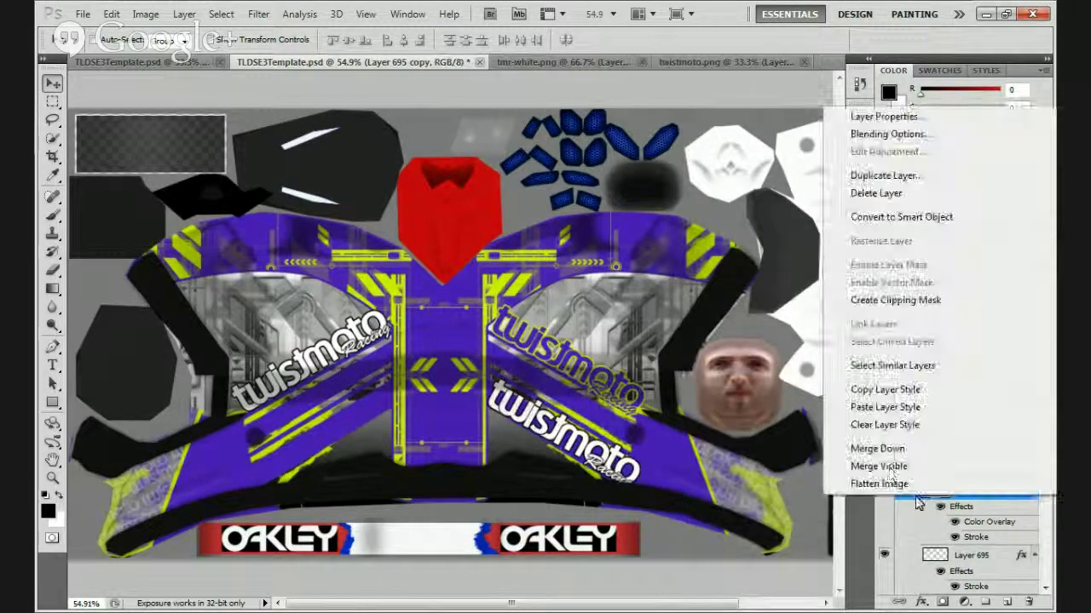
pyautogui.click(887, 389)
pyautogui.click(908, 377)
pyautogui.rightClick(905, 446)
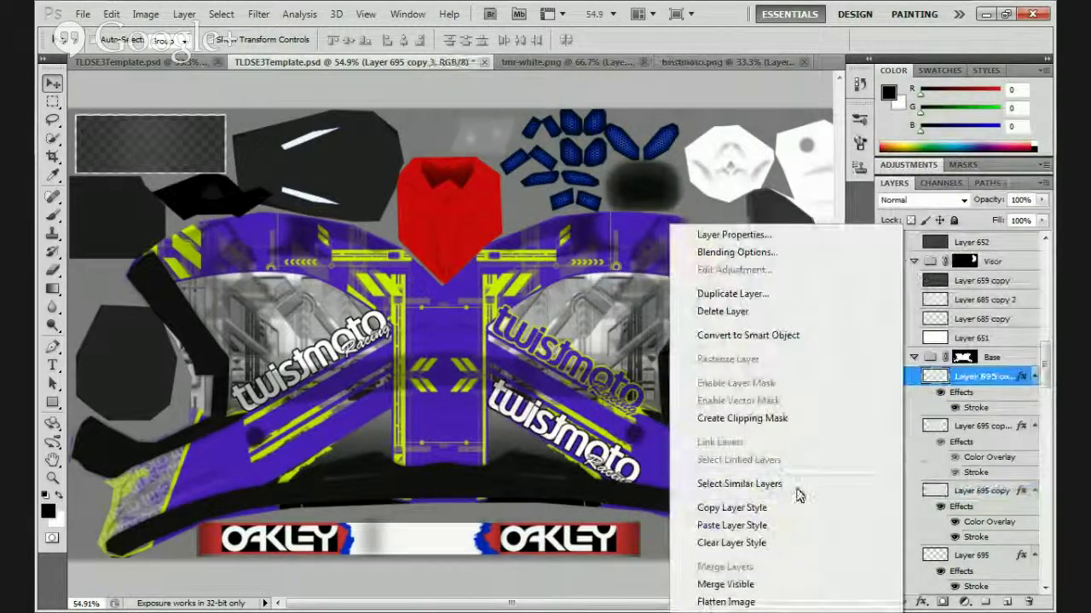
pyautogui.click(750, 525)
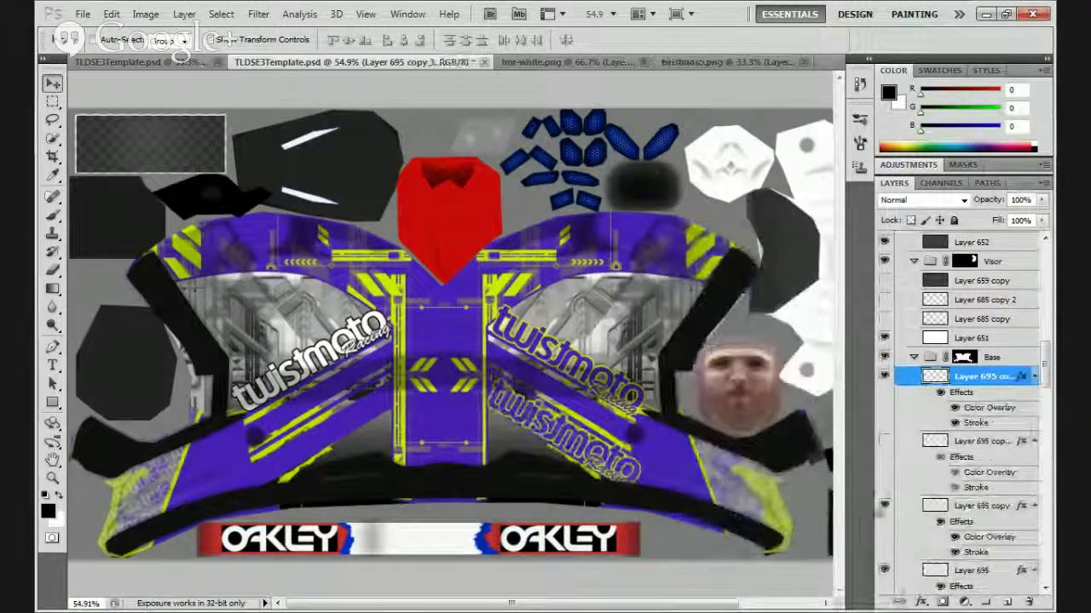
pyautogui.click(883, 505)
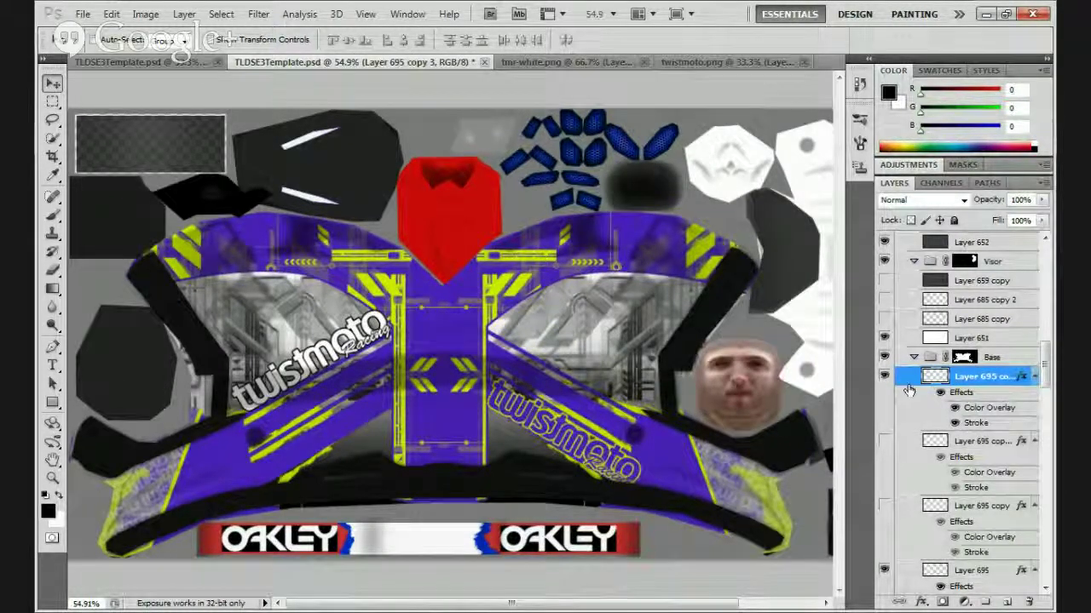
pyautogui.rightClick(908, 389)
pyautogui.click(818, 298)
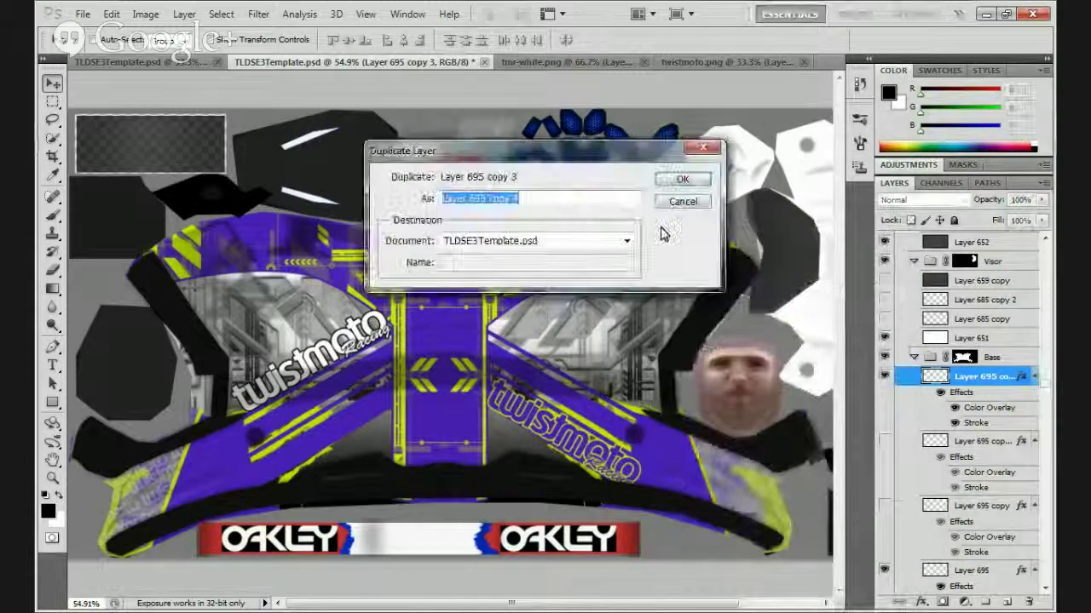
pyautogui.press('Return')
pyautogui.moveTo(918, 382); pyautogui.dragTo(907, 443)
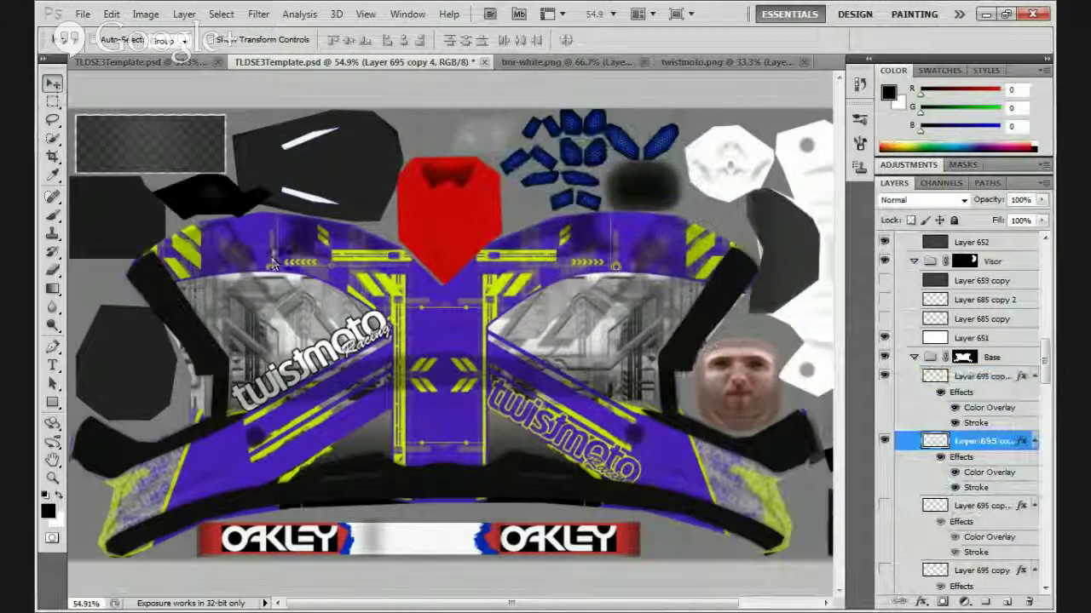
pyautogui.moveTo(271, 262)
pyautogui.mouseDown()
pyautogui.moveTo(276, 235)
pyautogui.moveTo(301, 254)
pyautogui.moveTo(278, 218)
pyautogui.moveTo(239, 215)
pyautogui.mouseUp()
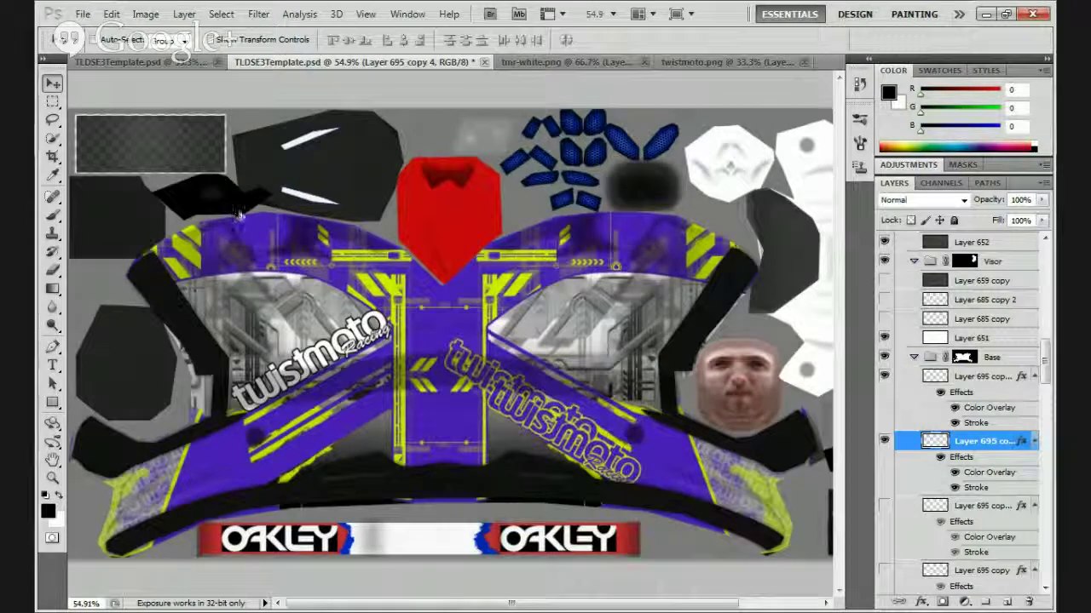
pyautogui.hotkey('ctrl', 'z')
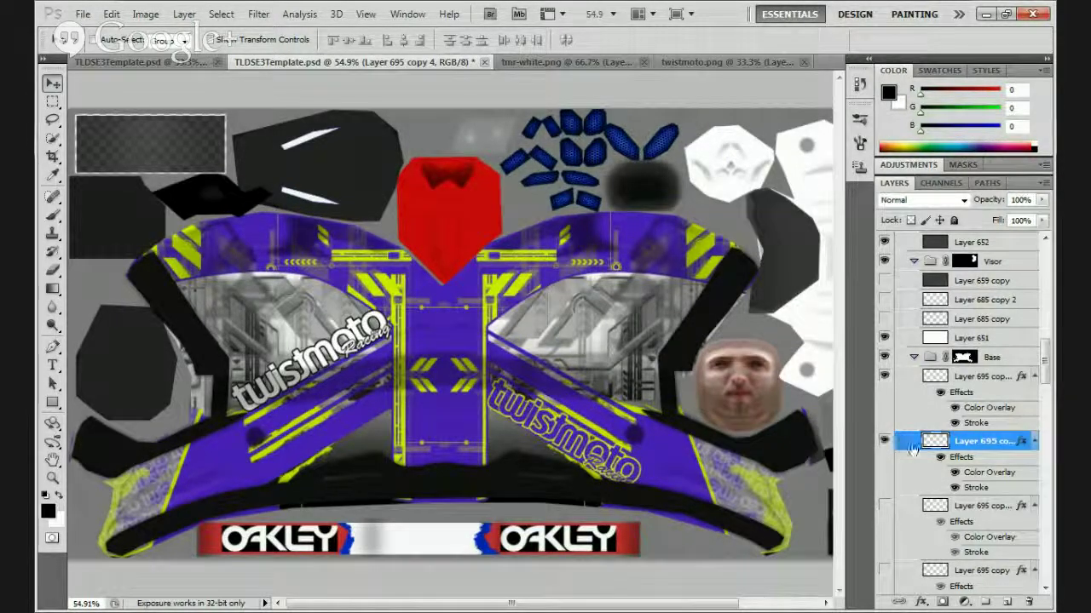
pyautogui.hotkey('ctrl', 'alt', 'z')
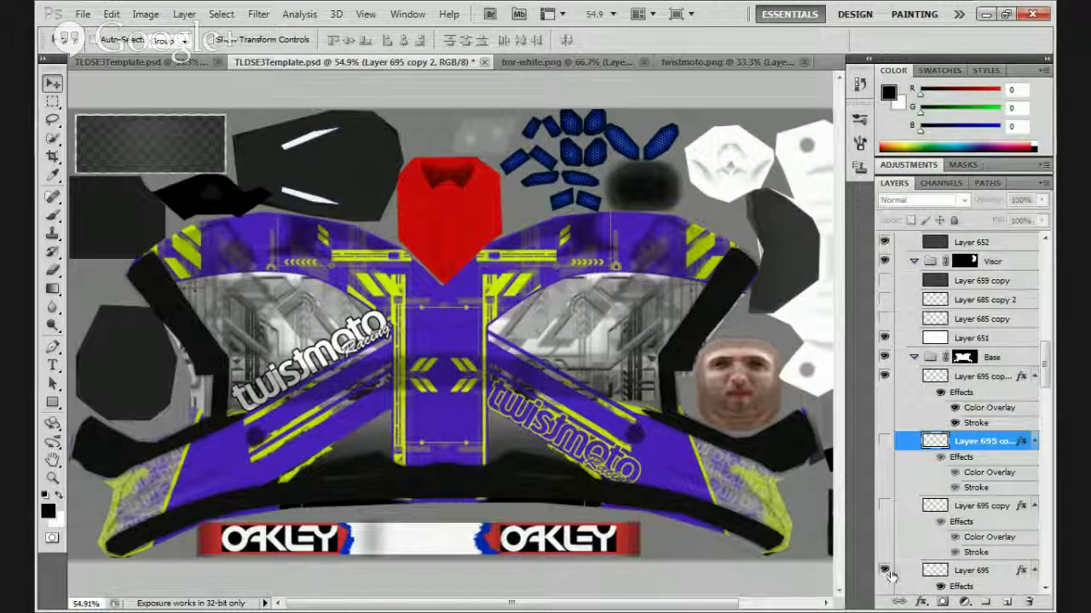
# Change the right logo's Color Overlay to yellow-green c8ec00.
pyautogui.doubleClick(909, 381)
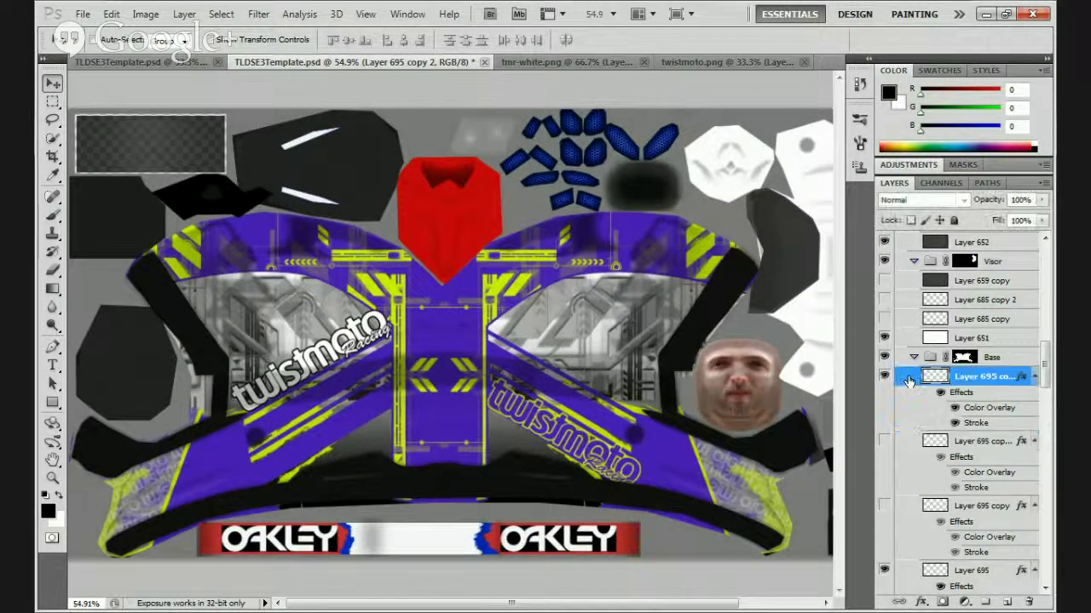
pyautogui.click(665, 338)
pyautogui.click(920, 185)
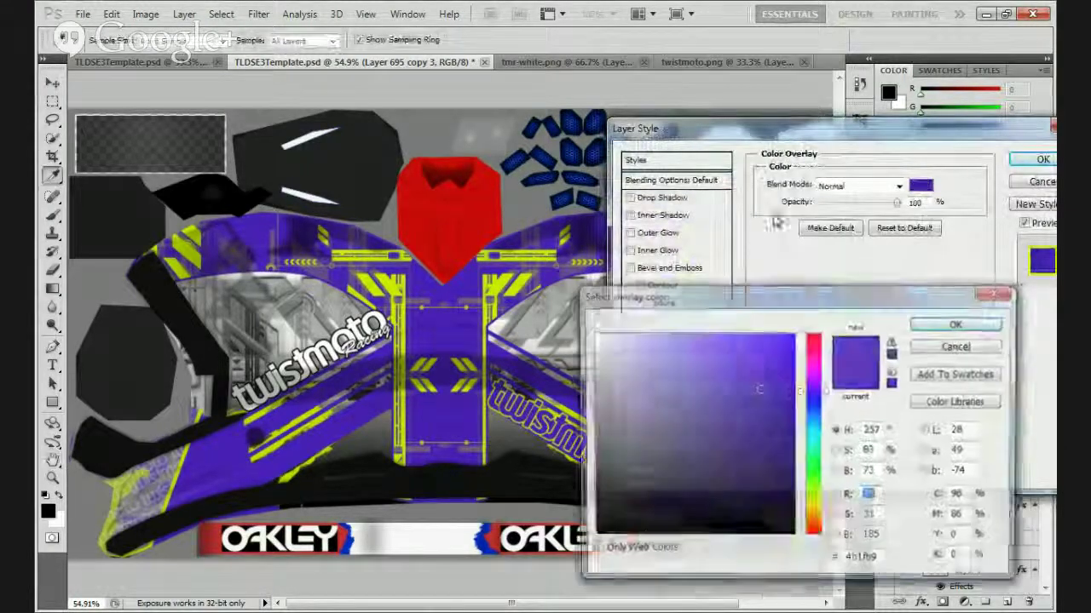
pyautogui.click(275, 444)
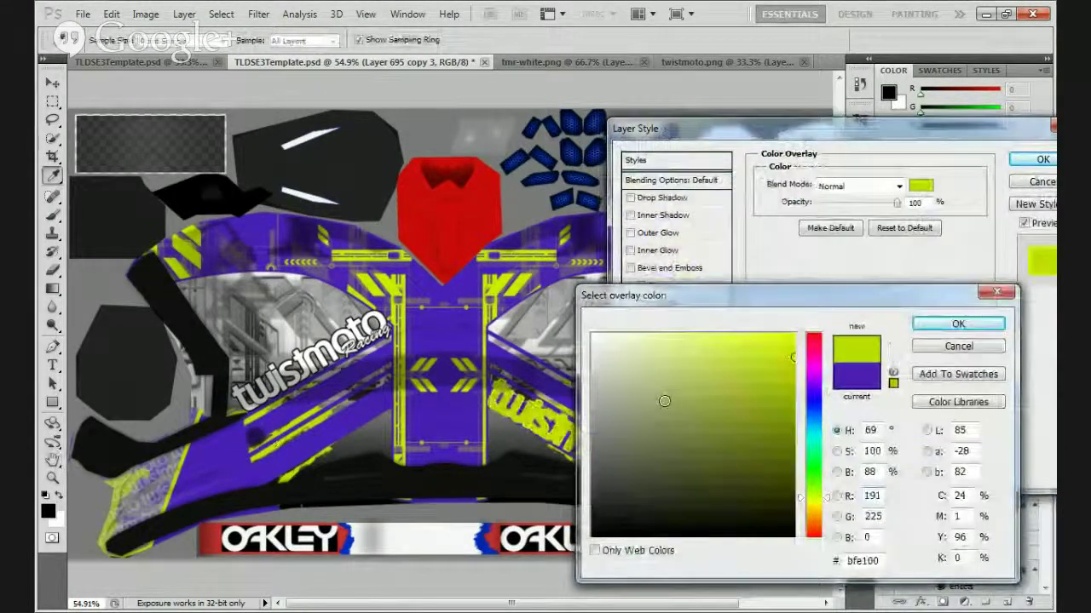
pyautogui.click(793, 348)
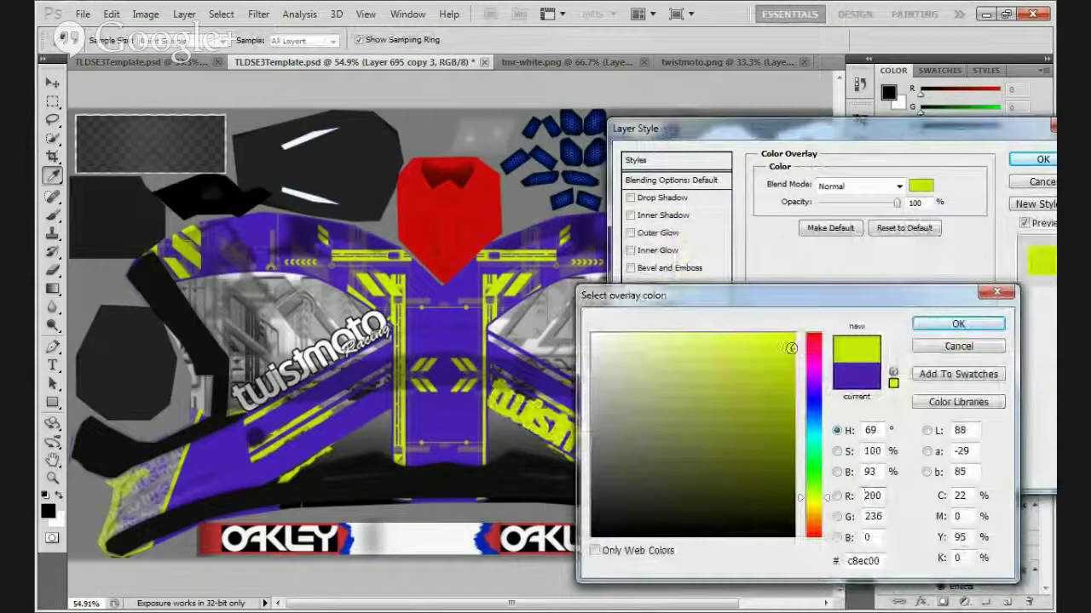
pyautogui.click(956, 323)
# Set the logo's Stroke colour to purple 4a1eb5 and apply the style.
pyautogui.click(664, 391)
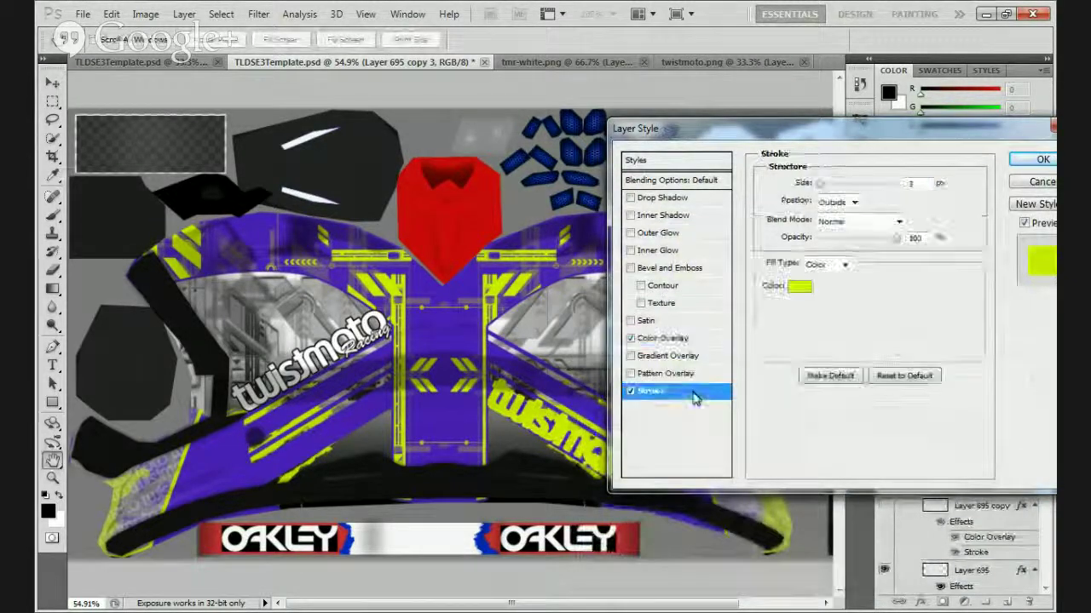
pyautogui.click(801, 284)
pyautogui.click(452, 411)
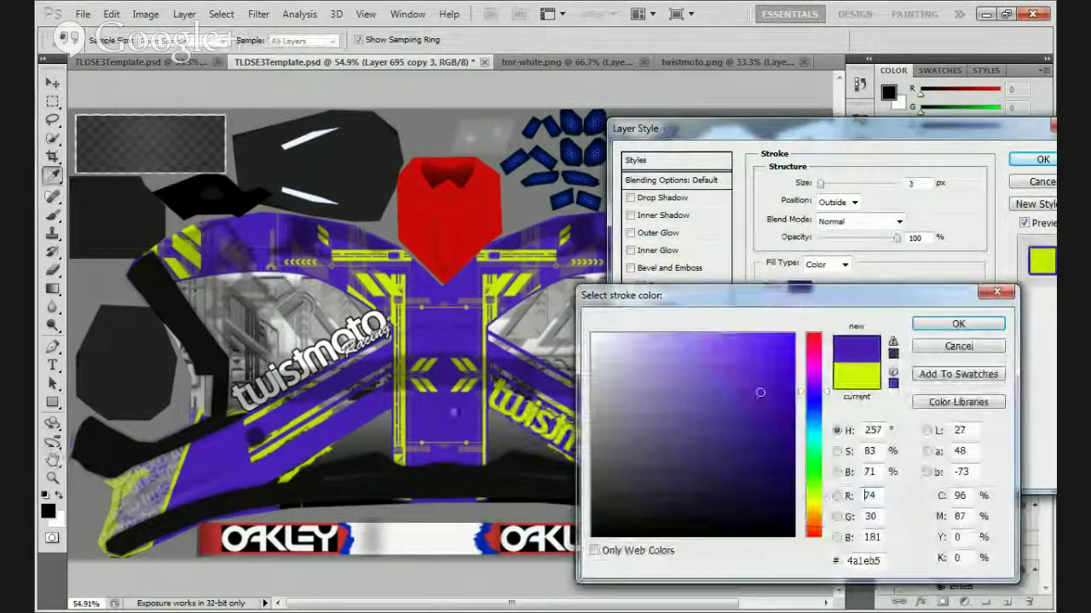
pyautogui.click(941, 329)
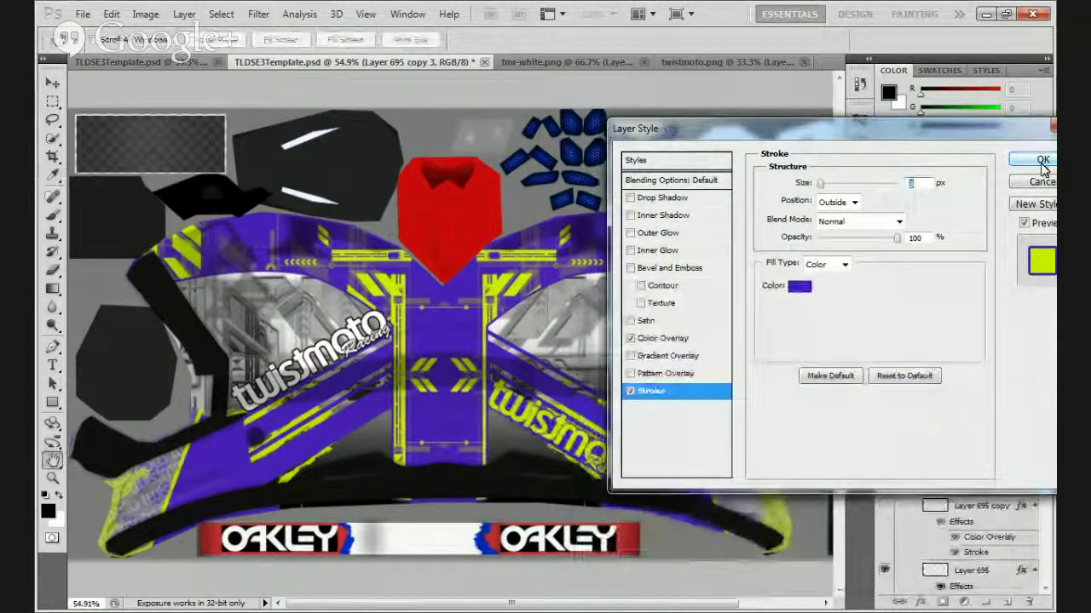
pyautogui.click(1042, 160)
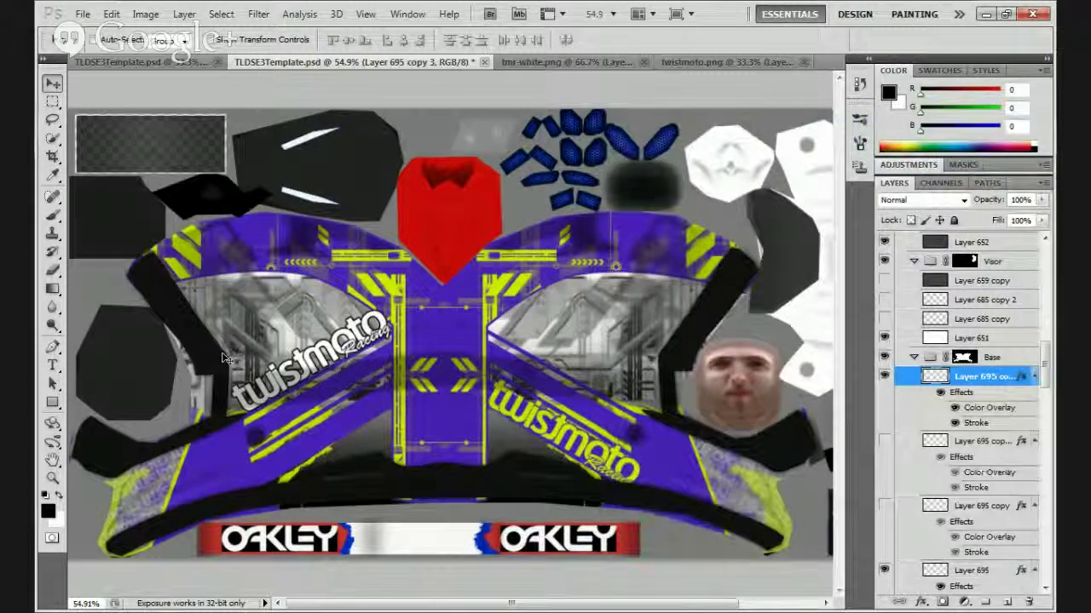
# Duplicate the recoloured yellow-green twistmoto logo layer.
pyautogui.rightClick(908, 380)
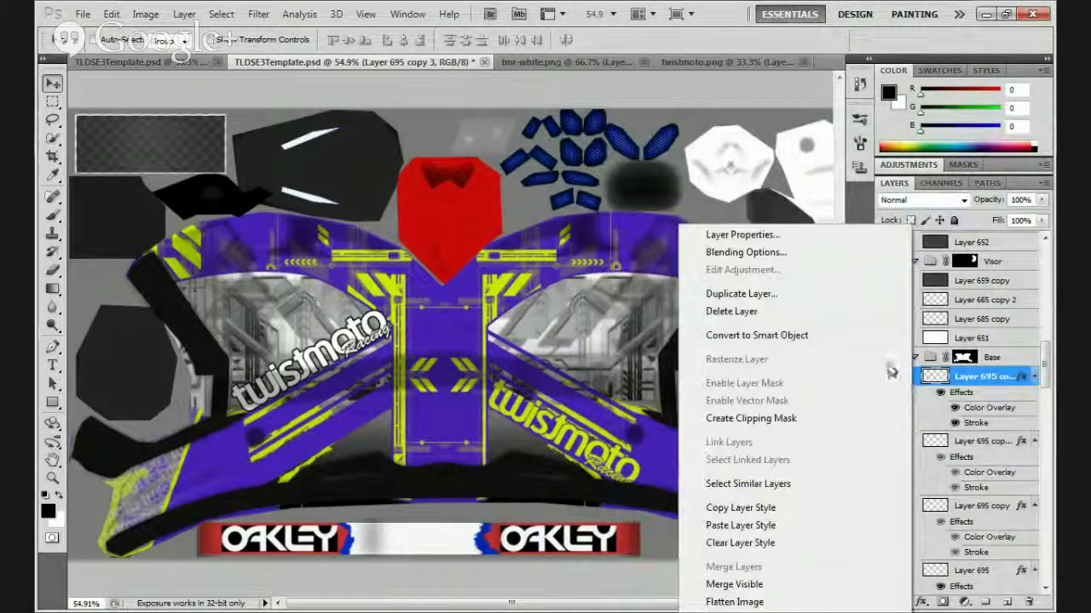
pyautogui.click(835, 299)
pyautogui.click(686, 176)
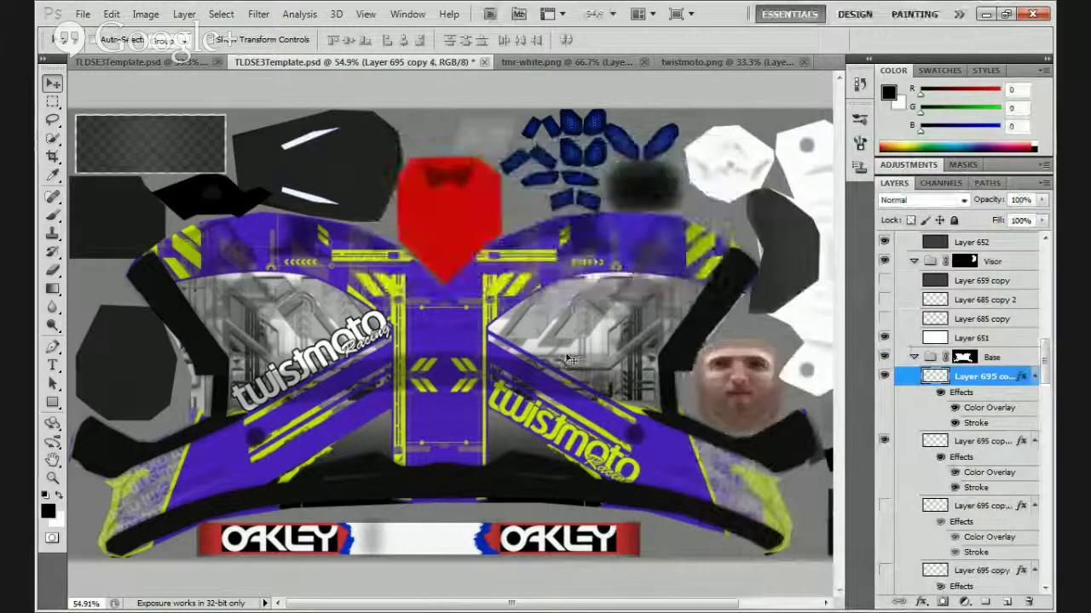
# Nudge the logo copy with Shift+arrow keys until it sits just above the original on the right panel.
pyautogui.hotkey('shift', 'Up')
pyautogui.hotkey('shift', 'Up')
pyautogui.hotkey('shift', 'Up')
pyautogui.hotkey('shift', 'Up')
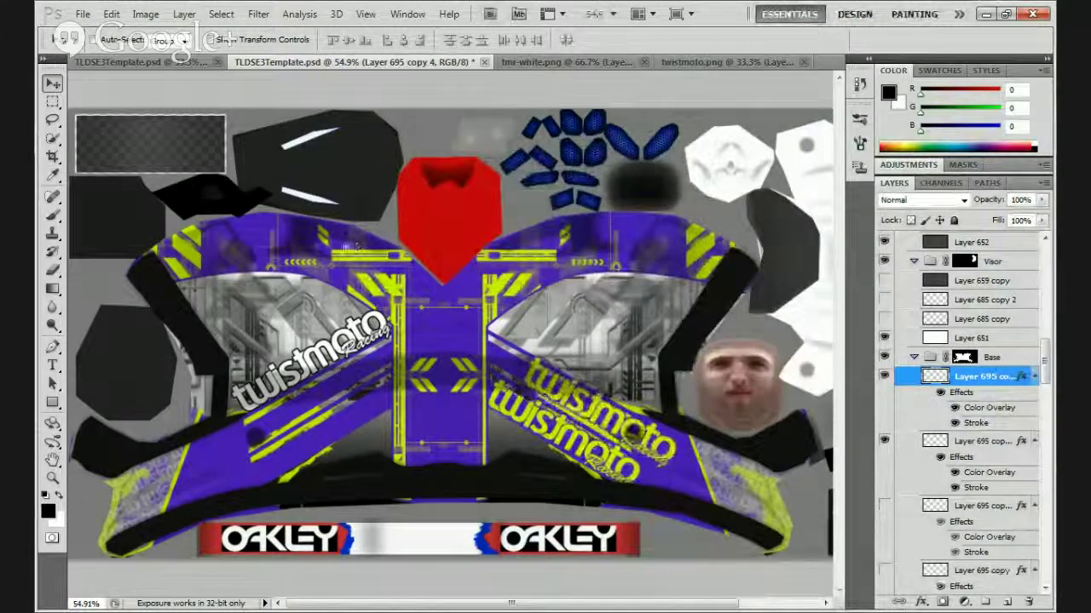
pyautogui.hotkey('shift', 'Up')
pyautogui.hotkey('shift', 'Up')
pyautogui.hotkey('shift', 'Right')
pyautogui.hotkey('shift', 'Right')
pyautogui.hotkey('shift', 'Right')
pyautogui.hotkey('shift', 'Down')
pyautogui.hotkey('shift', 'Down')
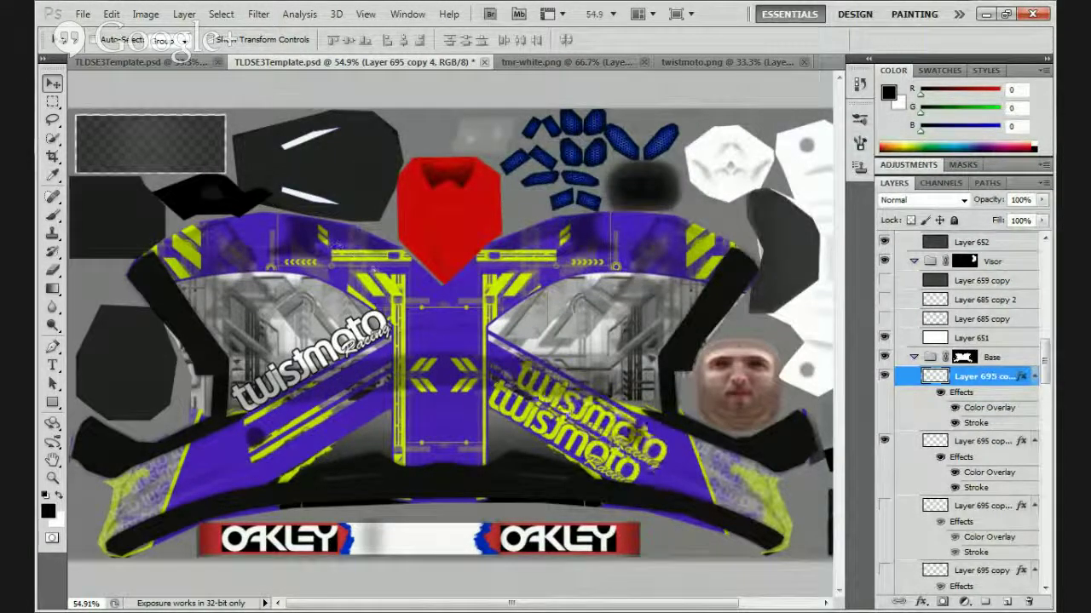
pyautogui.hotkey('shift', 'Right')
pyautogui.hotkey('shift', 'Down')
pyautogui.hotkey('shift', 'Right')
pyautogui.hotkey('shift', 'Right')
pyautogui.hotkey('shift', 'Down')
pyautogui.hotkey('shift', 'Down')
pyautogui.hotkey('shift', 'Right')
pyautogui.hotkey('shift', 'Right')
pyautogui.hotkey('shift', 'Right')
pyautogui.hotkey('shift', 'Down')
pyautogui.hotkey('shift', 'Right')
pyautogui.hotkey('shift', 'Right')
pyautogui.hotkey('shift', 'Right')
pyautogui.hotkey('shift', 'Down')
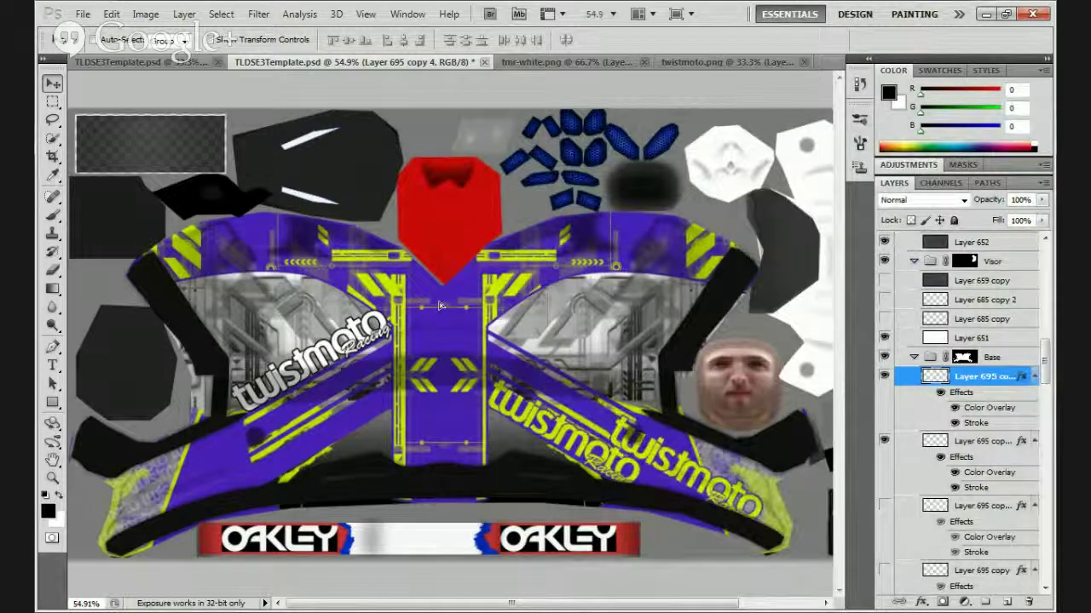
pyautogui.hotkey('shift', 'Right')
pyautogui.hotkey('shift', 'Right')
pyautogui.hotkey('shift', 'Right')
pyautogui.hotkey('shift', 'Down')
pyautogui.hotkey('shift', 'Left')
pyautogui.hotkey('shift', 'Left')
pyautogui.hotkey('shift', 'Left')
pyautogui.hotkey('shift', 'Up')
pyautogui.hotkey('shift', 'Up')
pyautogui.hotkey('shift', 'Up')
pyautogui.hotkey('shift', 'Left')
pyautogui.hotkey('shift', 'Left')
pyautogui.hotkey('shift', 'Left')
pyautogui.hotkey('shift', 'Up')
pyautogui.hotkey('shift', 'Up')
pyautogui.hotkey('shift', 'Up')
pyautogui.hotkey('shift', 'Left')
pyautogui.hotkey('shift', 'Left')
pyautogui.hotkey('shift', 'Left')
pyautogui.hotkey('shift', 'Up')
pyautogui.hotkey('shift', 'Up')
pyautogui.hotkey('shift', 'Up')
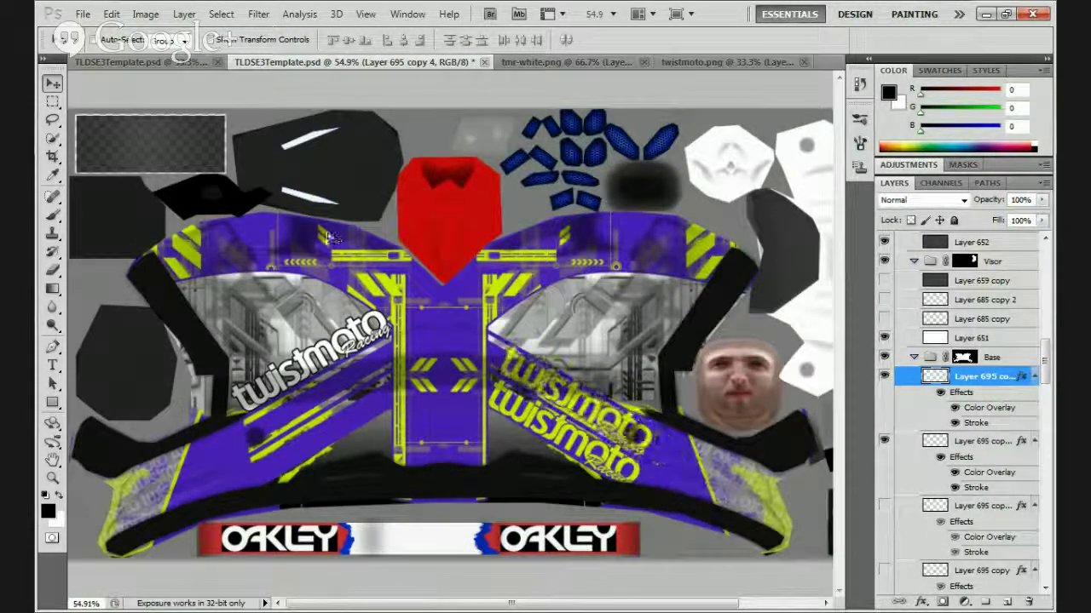
pyautogui.hotkey('shift', 'Left')
pyautogui.hotkey('shift', 'Left')
pyautogui.hotkey('shift', 'Left')
pyautogui.hotkey('shift', 'Up')
pyautogui.hotkey('shift', 'Up')
pyautogui.hotkey('shift', 'Up')
pyautogui.hotkey('shift', 'Left')
pyautogui.hotkey('shift', 'Left')
pyautogui.hotkey('shift', 'Left')
pyautogui.hotkey('shift', 'Left')
pyautogui.hotkey('shift', 'Up')
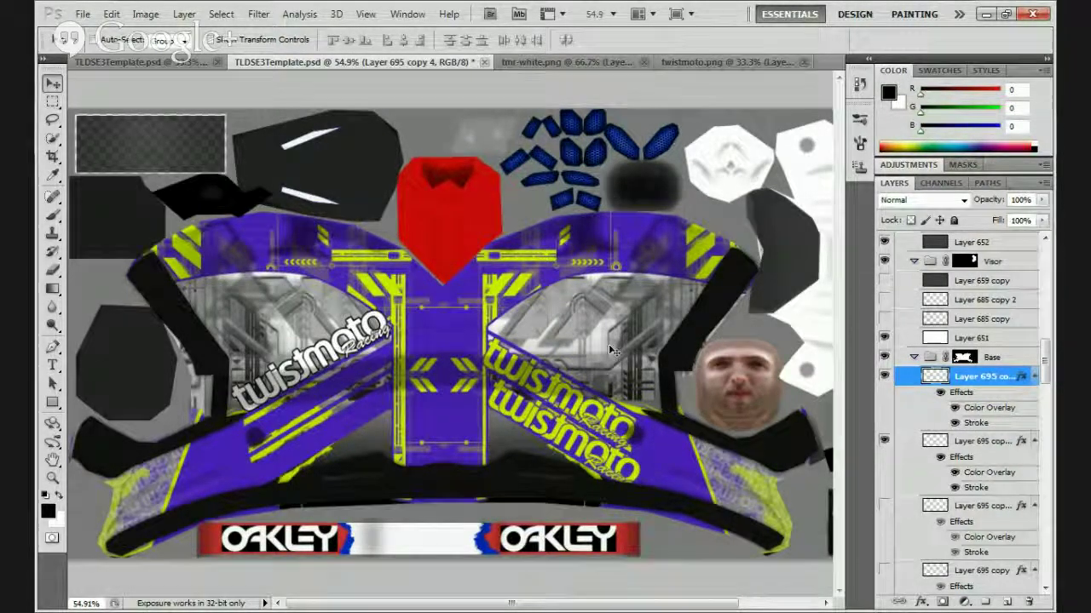
# Select both right-panel logo layers, hide the white logo Layer 695, and duplicate the pair.
pyautogui.keyDown('ctrl'); pyautogui.click(966, 440); pyautogui.keyUp('ctrl')
pyautogui.scroll(-3, 886, 384)
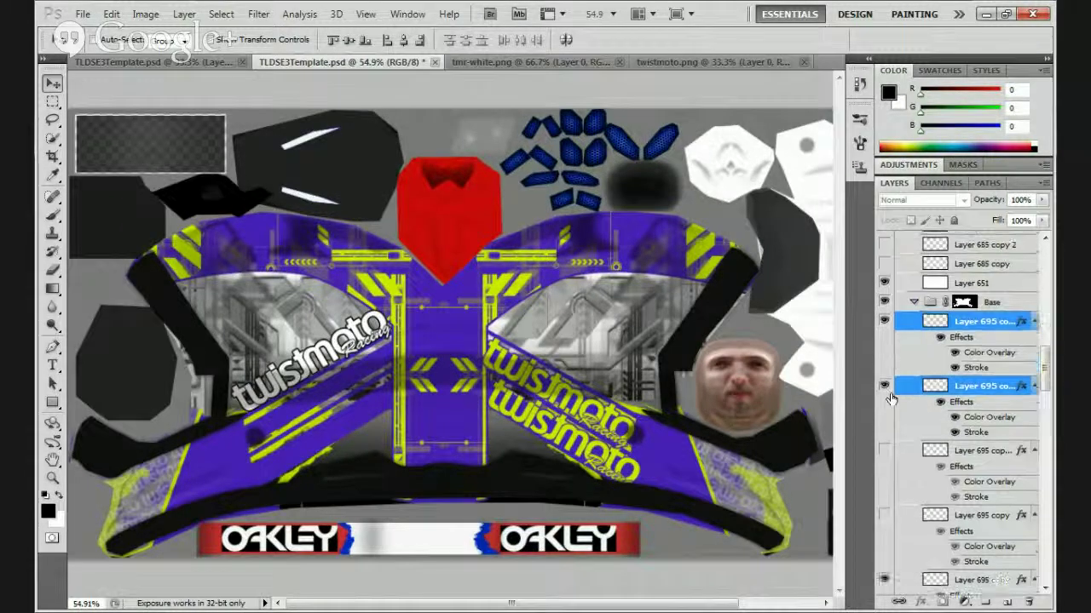
pyautogui.scroll(-3, 891, 375)
pyautogui.click(884, 489)
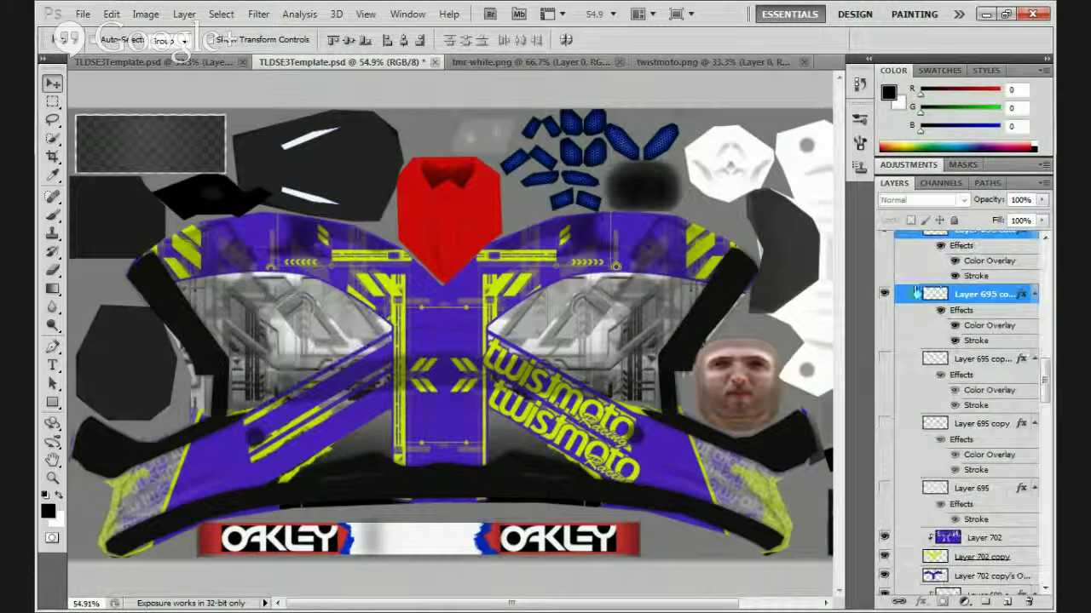
pyautogui.rightClick(908, 294)
pyautogui.click(816, 296)
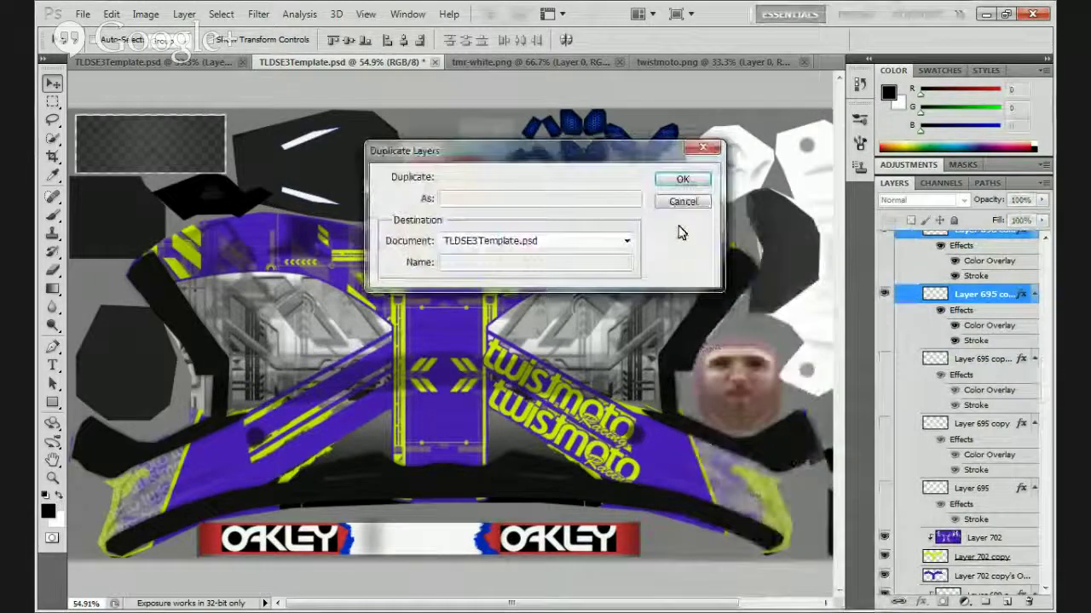
pyautogui.click(689, 179)
# Rotate the duplicated pair about -62° and move it onto the left purple panel.
pyautogui.hotkey('ctrl', 't')
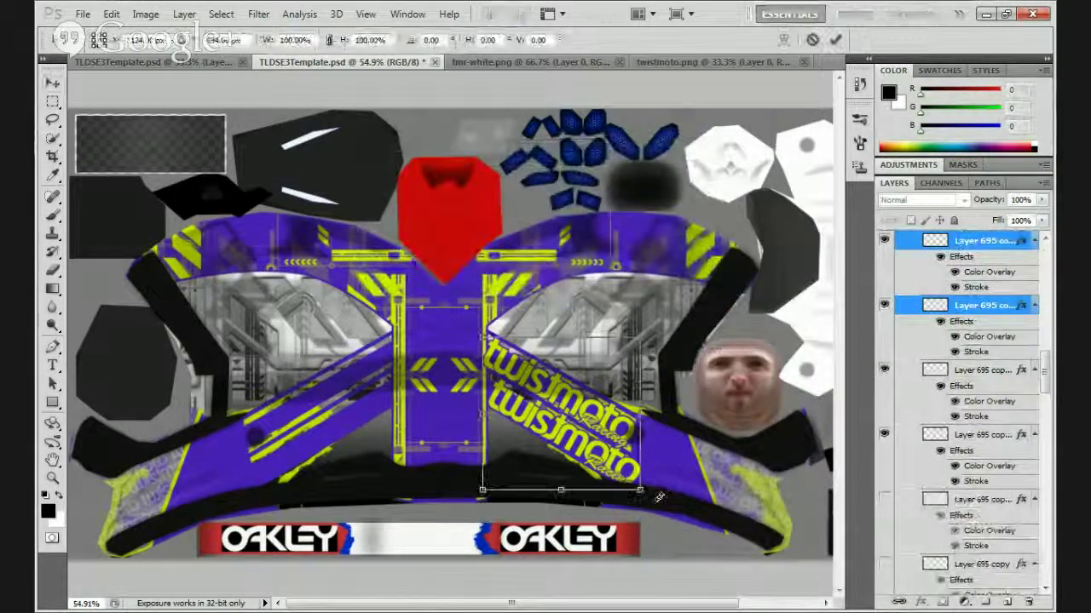
pyautogui.moveTo(662, 492); pyautogui.dragTo(714, 374)
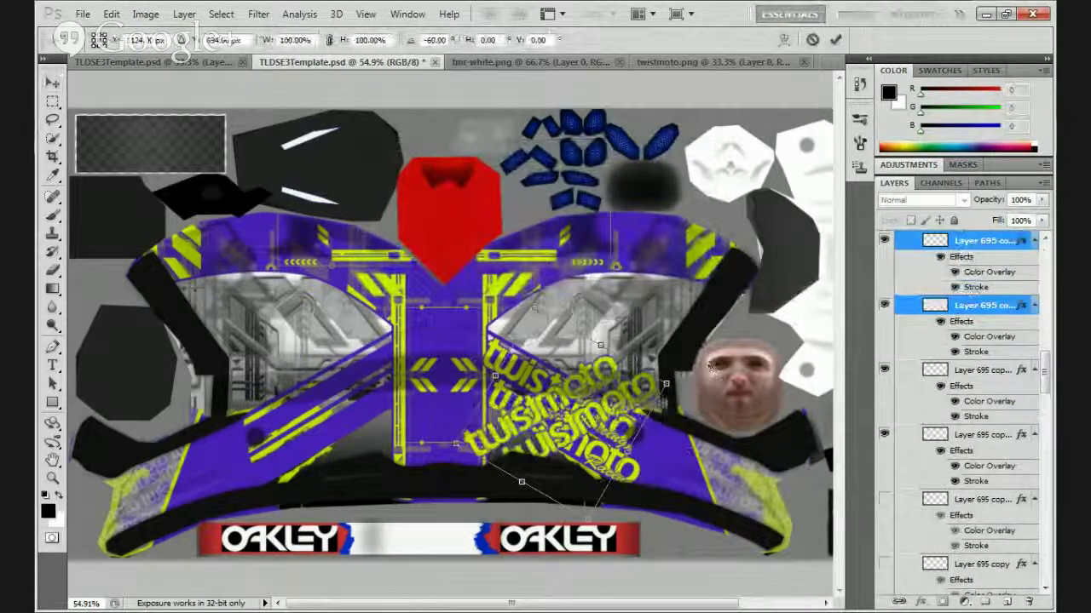
pyautogui.moveTo(545, 396); pyautogui.dragTo(373, 414)
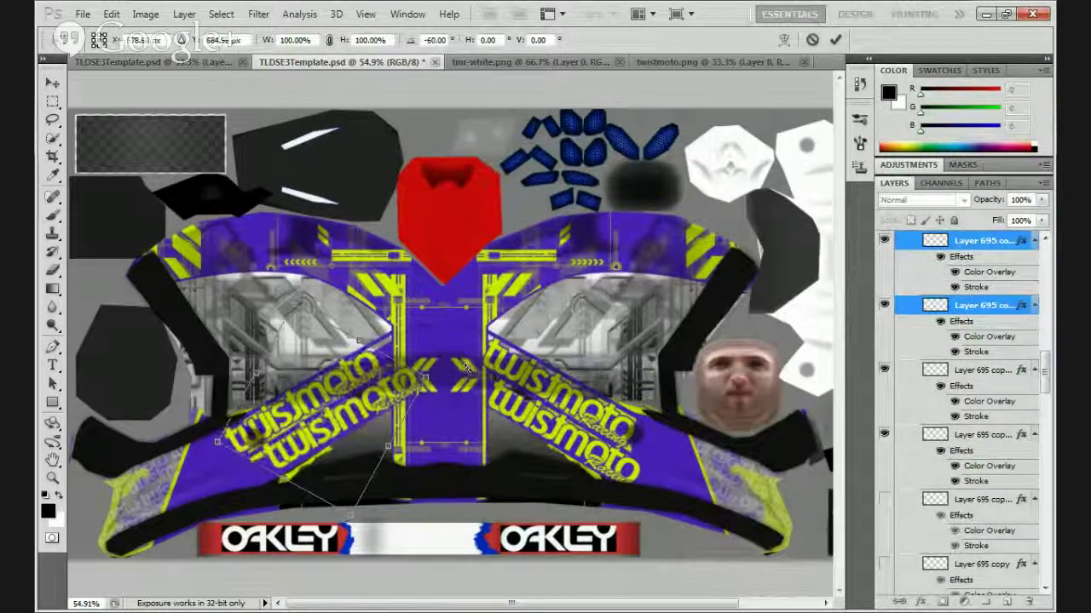
pyautogui.moveTo(464, 368); pyautogui.dragTo(467, 364)
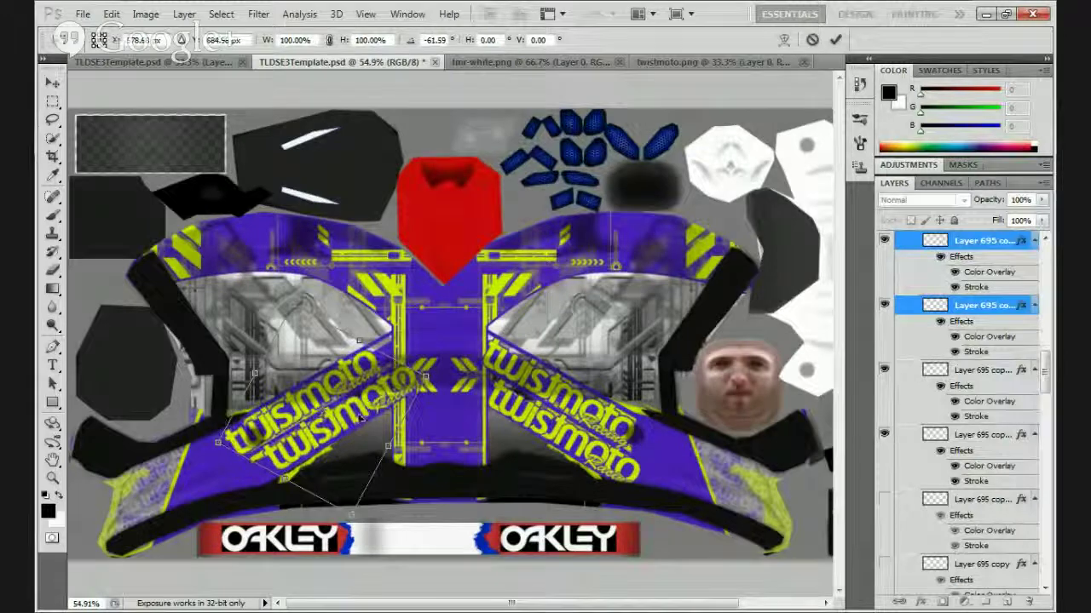
pyautogui.moveTo(370, 401); pyautogui.dragTo(353, 423)
pyautogui.moveTo(437, 384); pyautogui.dragTo(438, 382)
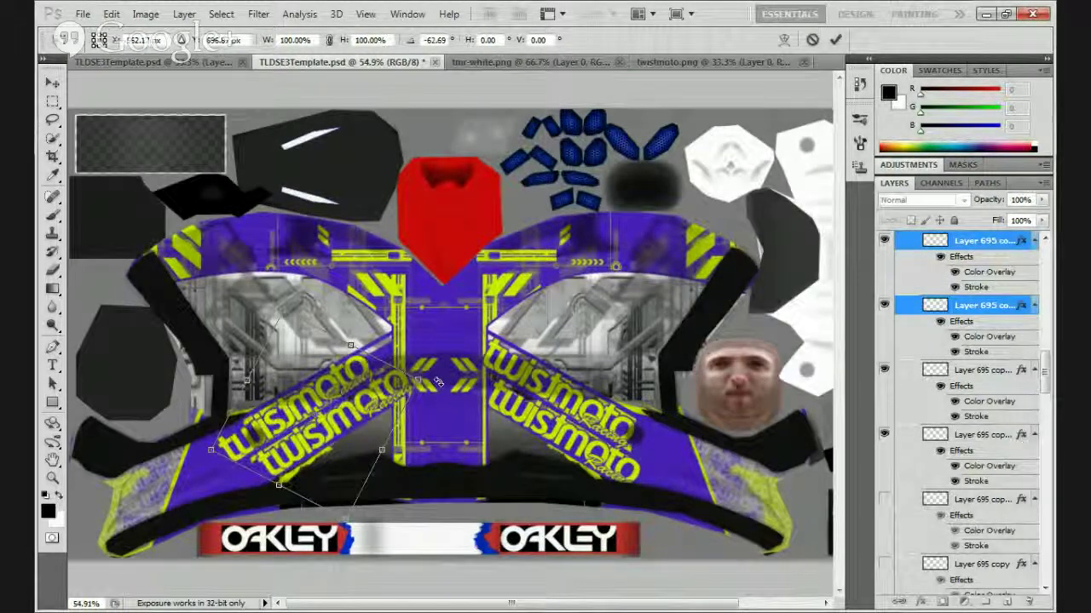
pyautogui.click(837, 44)
pyautogui.click(937, 247)
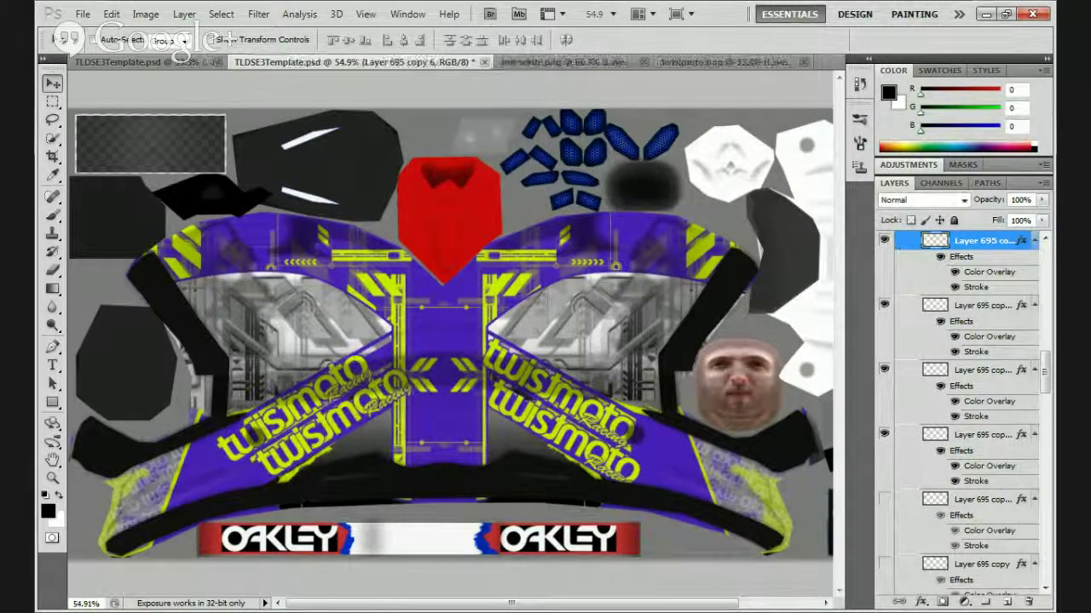
# Shift the left logo pair up-right and rotate it a further 2°.
pyautogui.moveTo(336, 352); pyautogui.dragTo(365, 346)
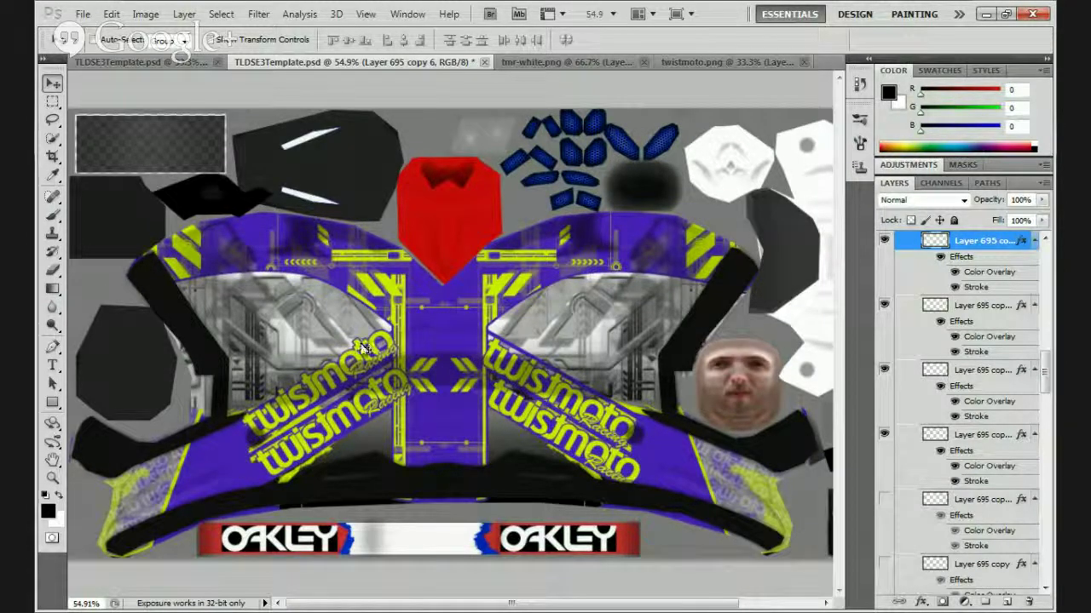
pyautogui.hotkey('ctrl', 't')
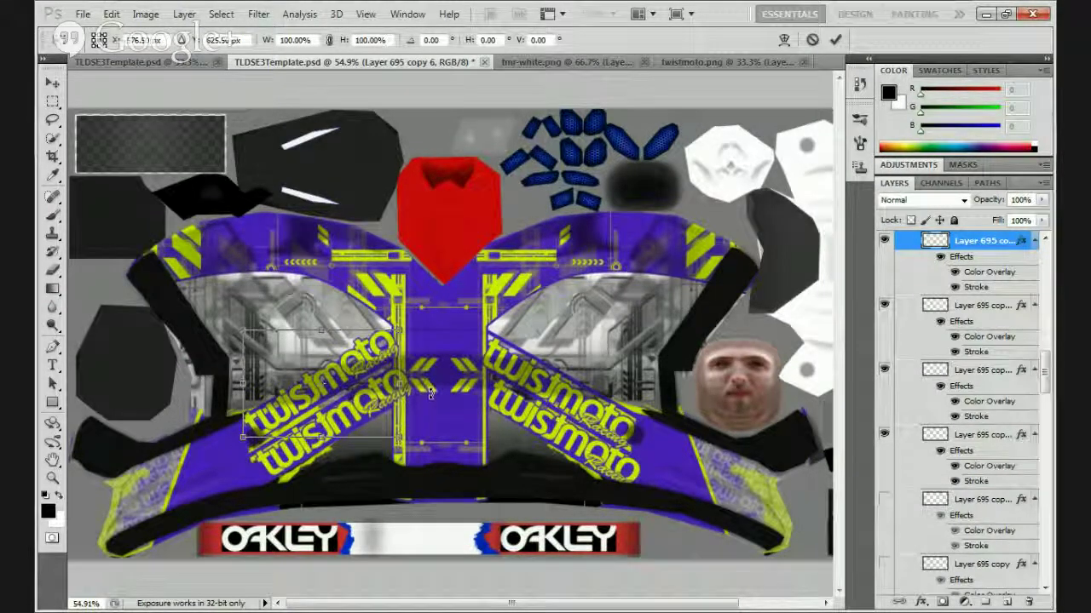
pyautogui.moveTo(430, 392); pyautogui.dragTo(433, 394)
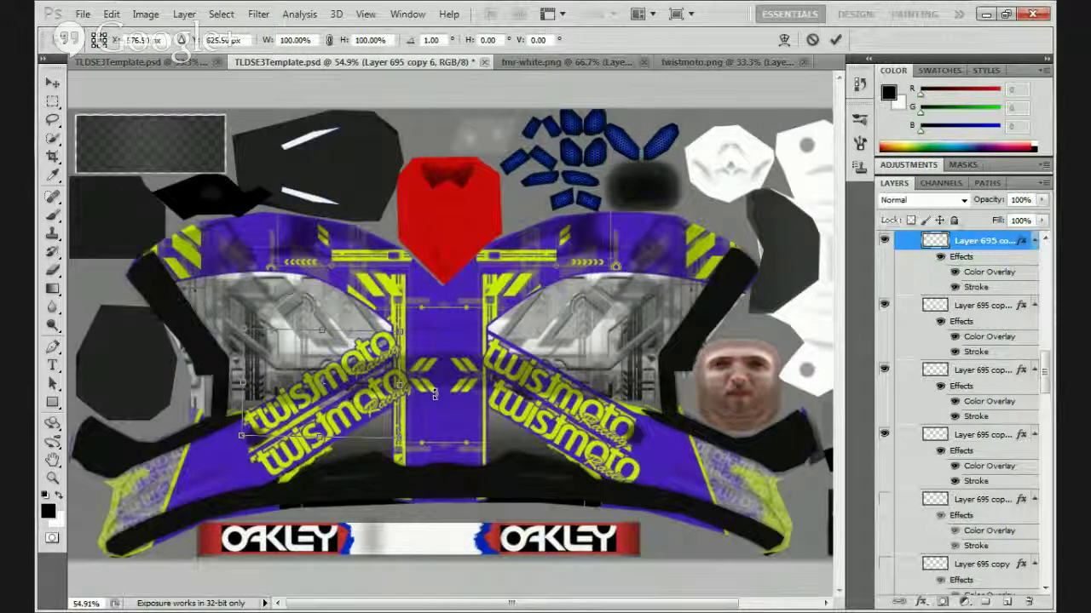
pyautogui.click(835, 39)
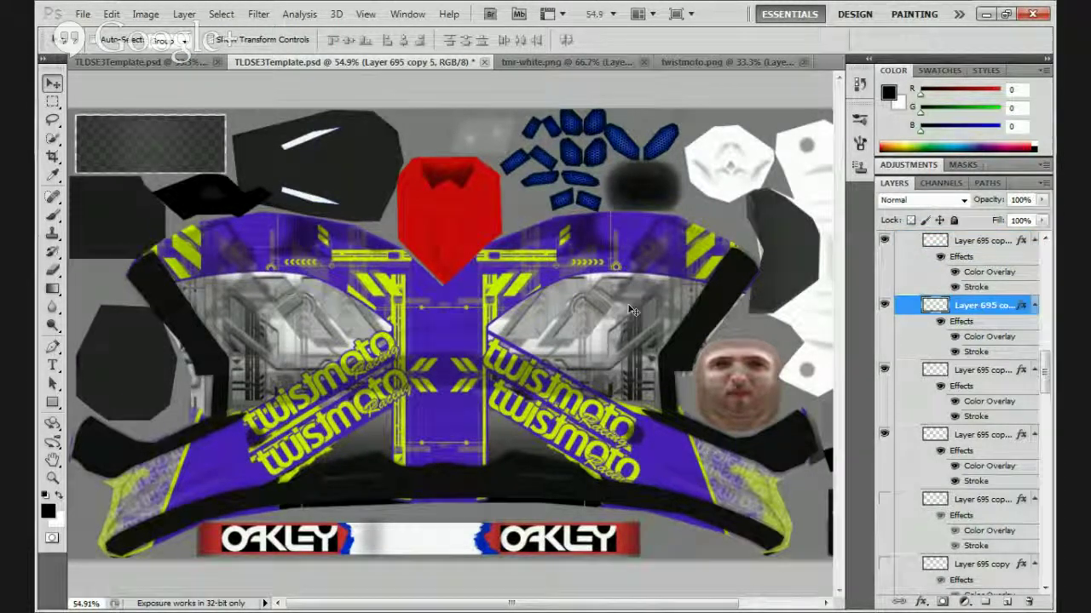
# Delete the lower left logo layer and duplicate the upper left logo as Layer 695 copy 7.
pyautogui.hotkey('alt', '[')
pyautogui.press('Delete')
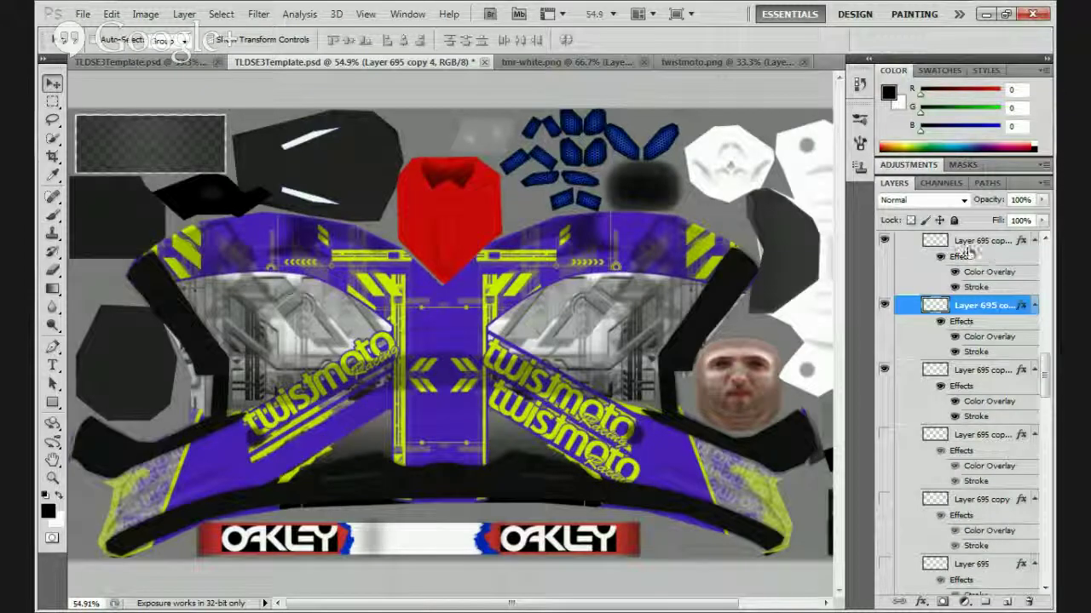
pyautogui.click(967, 245)
pyautogui.rightClick(967, 247)
pyautogui.click(827, 292)
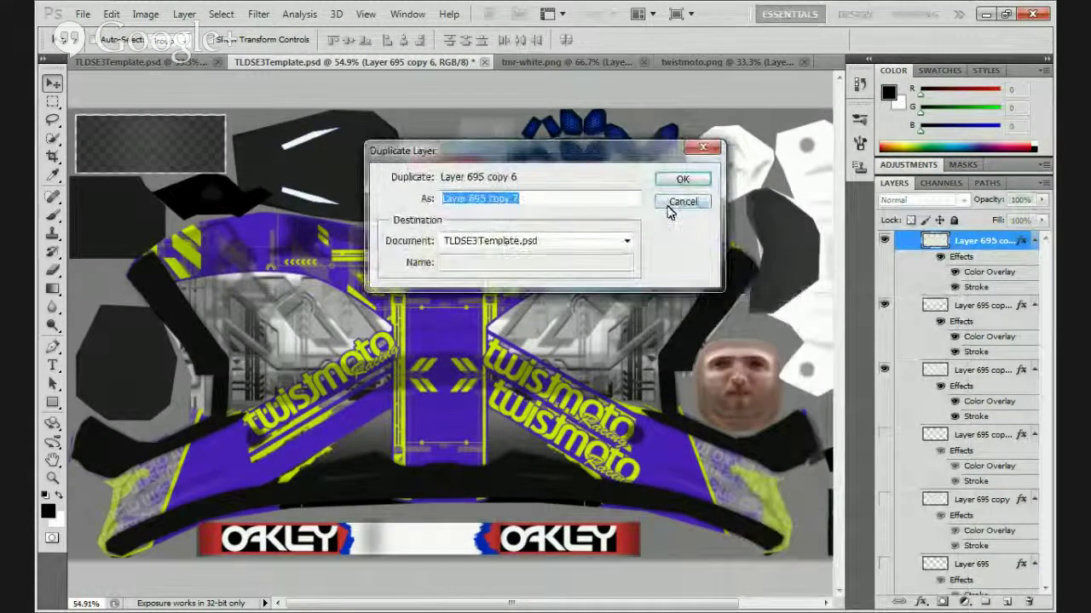
pyautogui.click(681, 179)
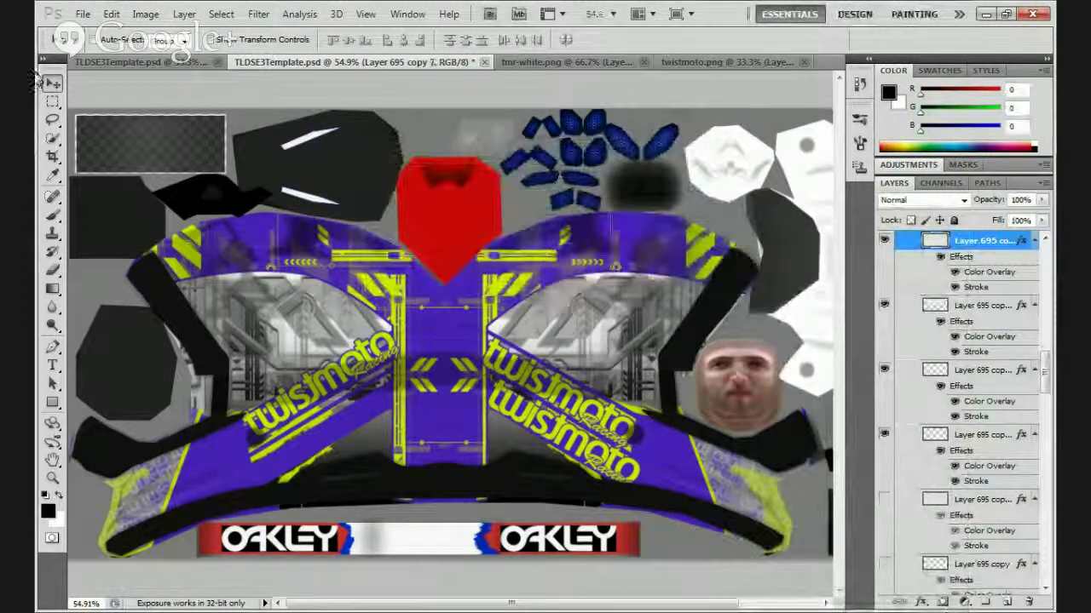
# Position the new logo copy just beneath the upper left logo, fine-tuning with arrow keys.
pyautogui.moveTo(145, 183); pyautogui.dragTo(144, 233)
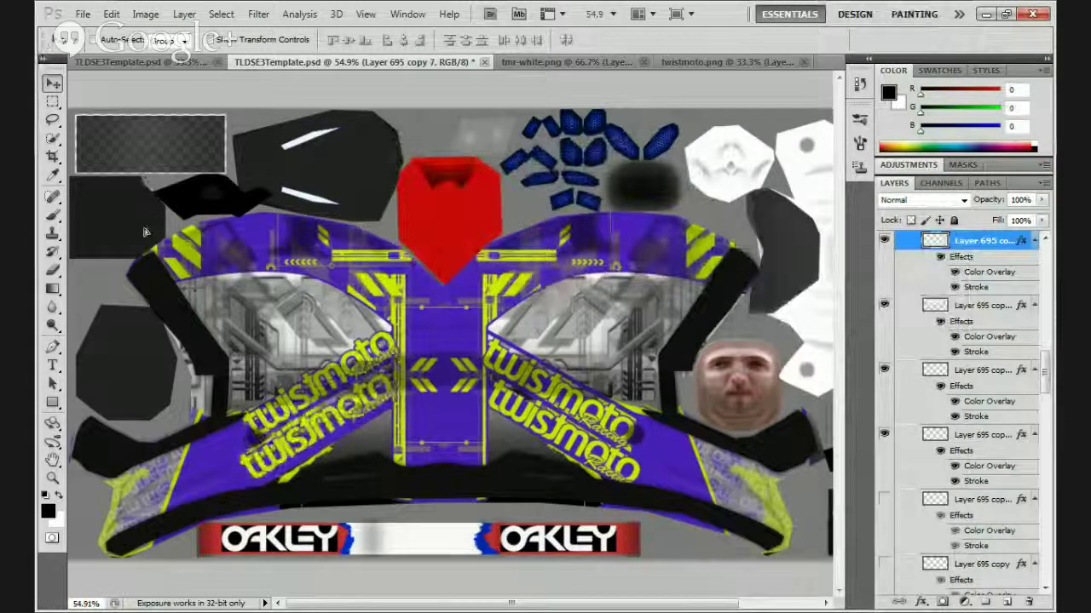
pyautogui.press('Down')
pyautogui.press('Down')
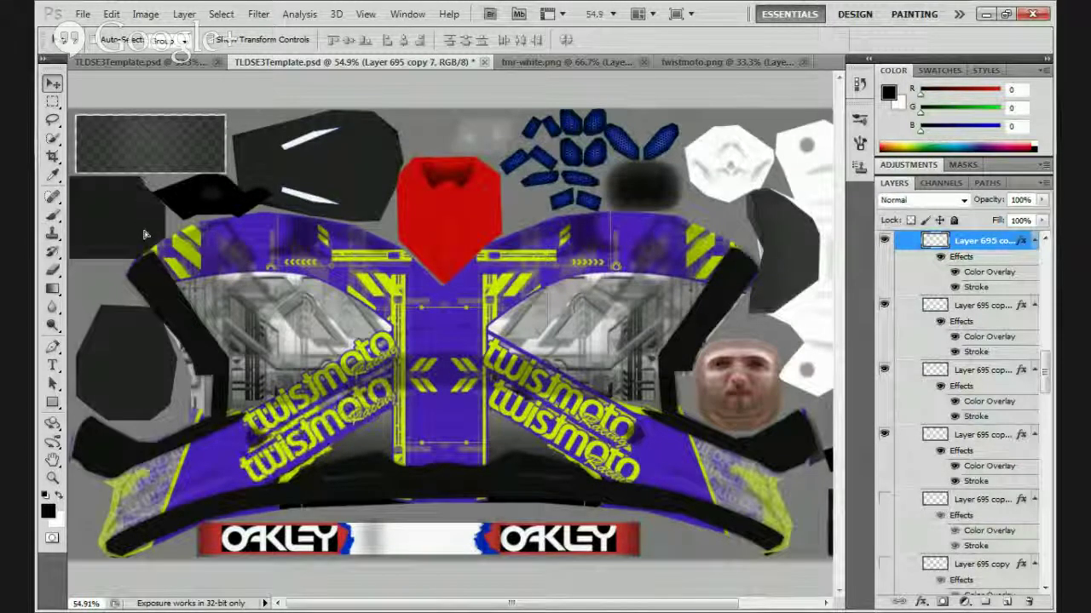
pyautogui.press('Down')
pyautogui.press('Down')
pyautogui.press('Left')
pyautogui.press('Left')
pyautogui.press('Down')
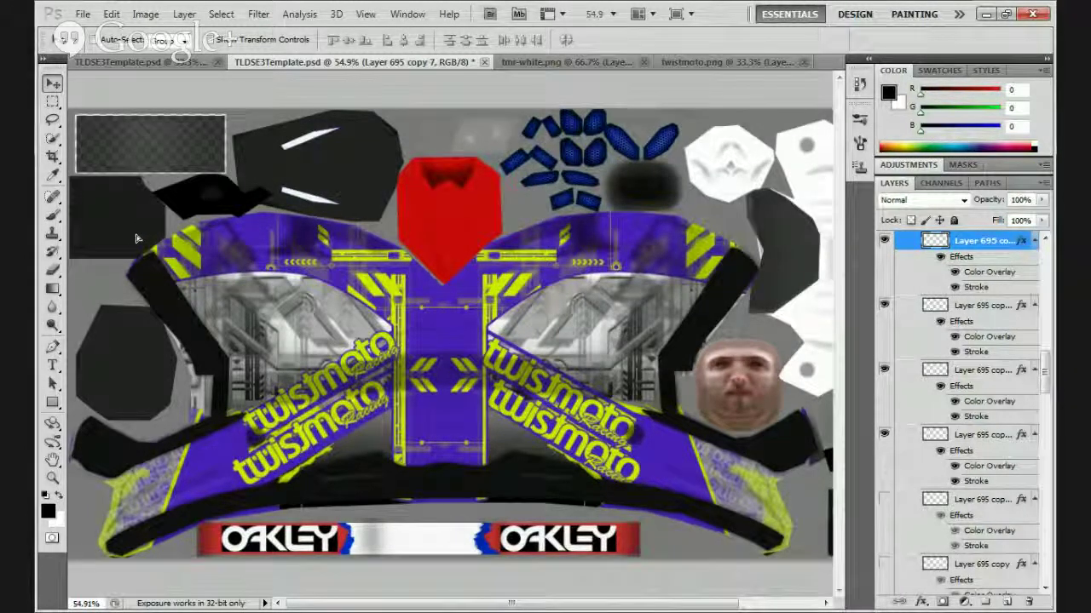
pyautogui.press('Down')
pyautogui.press('Up')
pyautogui.press('Up')
pyautogui.press('Right')
pyautogui.press('Up')
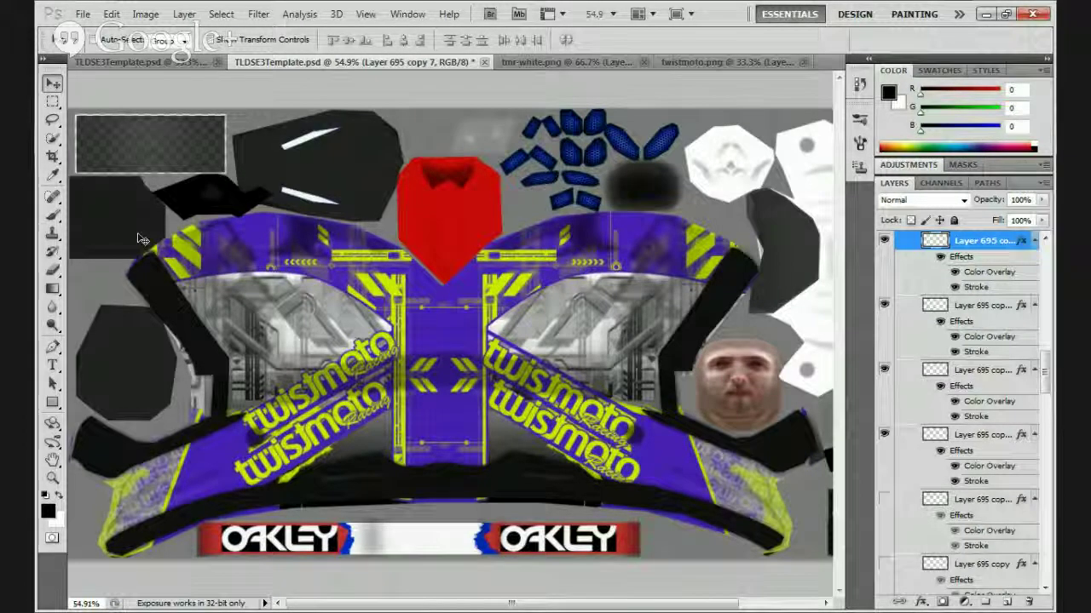
pyautogui.press('Down')
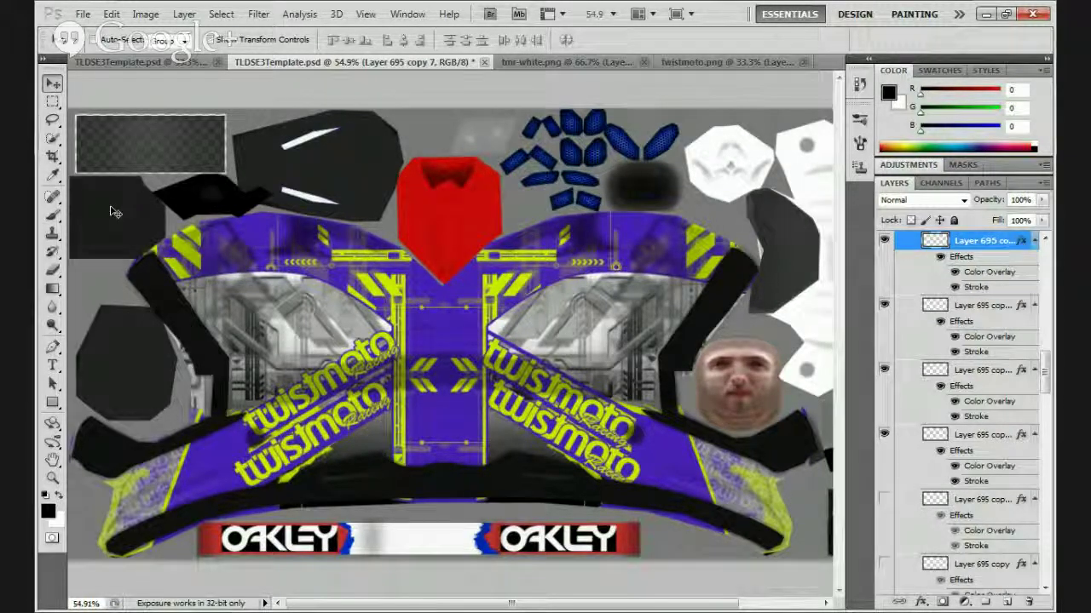
pyautogui.press('Down')
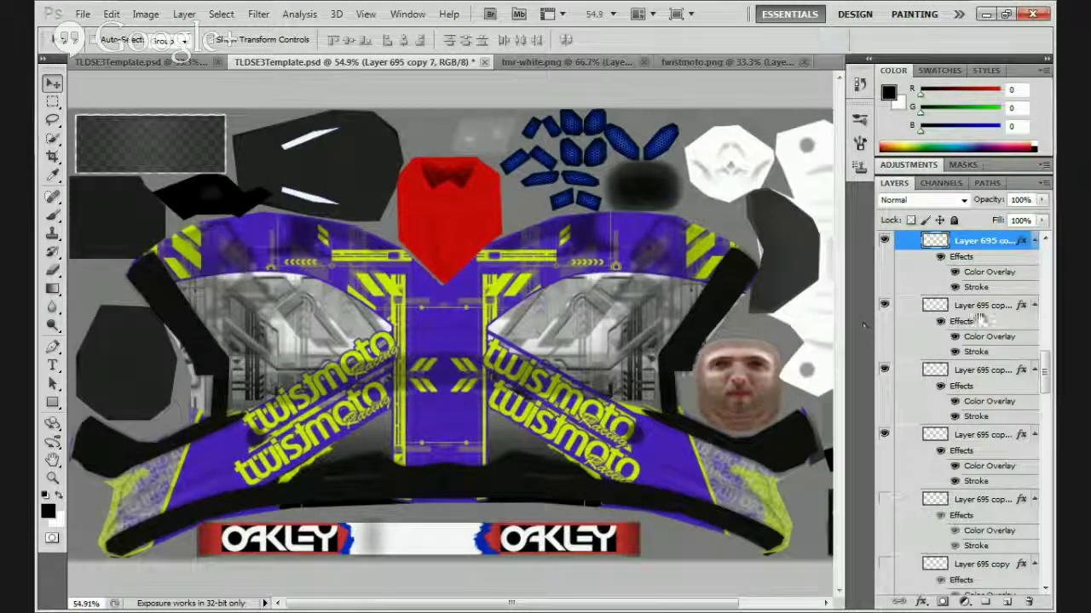
pyautogui.hotkey('alt', '[')
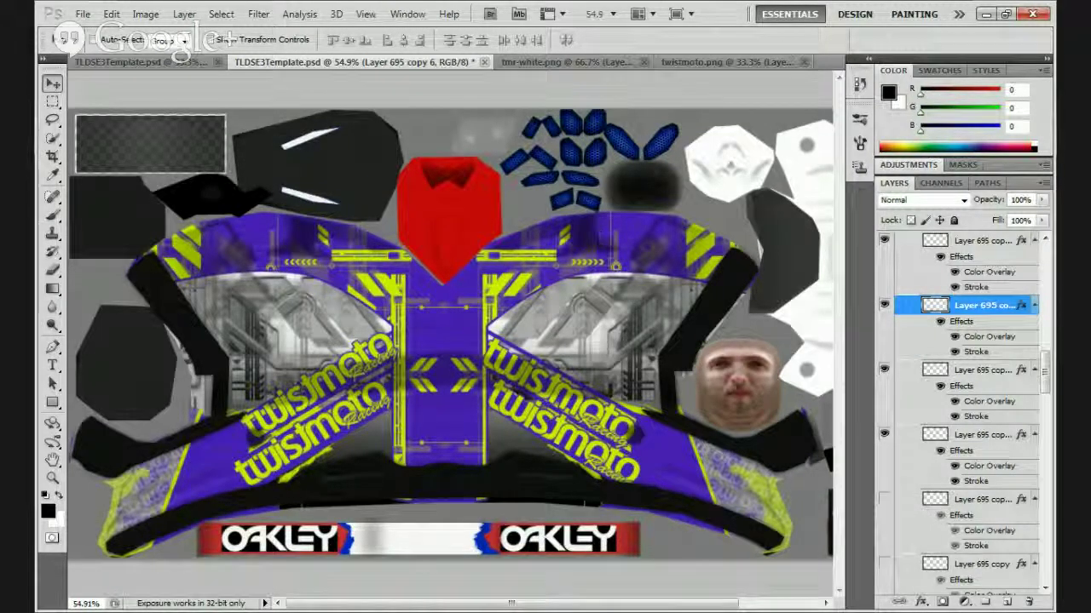
# Select the Visor group and hide Layer 651, the large white piece on the right.
pyautogui.scroll(3, 932, 390)
pyautogui.scroll(3, 944, 397)
pyautogui.scroll(2, 944, 396)
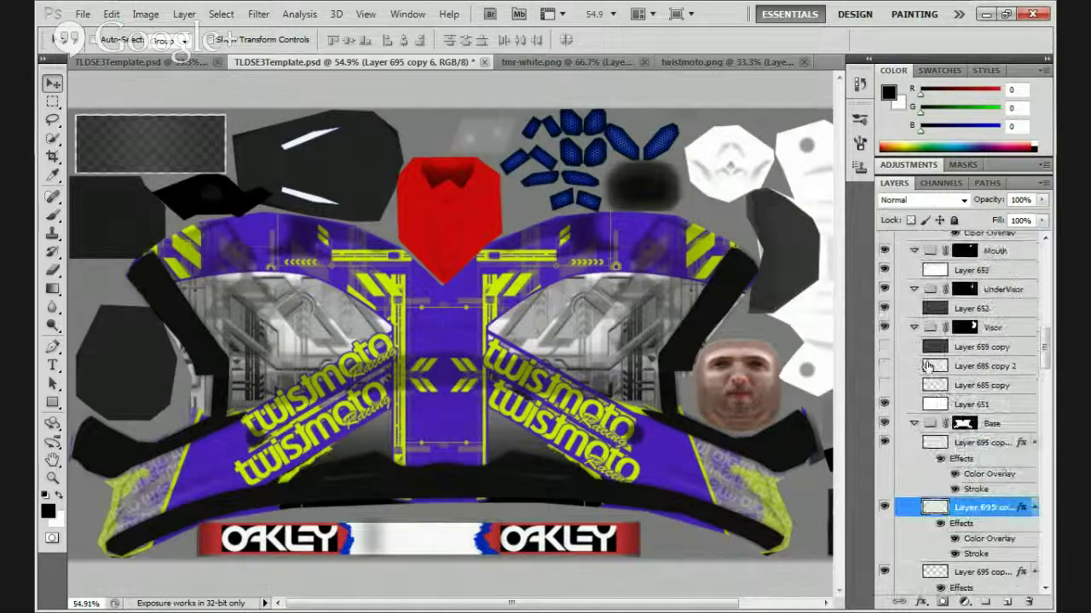
pyautogui.click(884, 327)
pyautogui.click(884, 328)
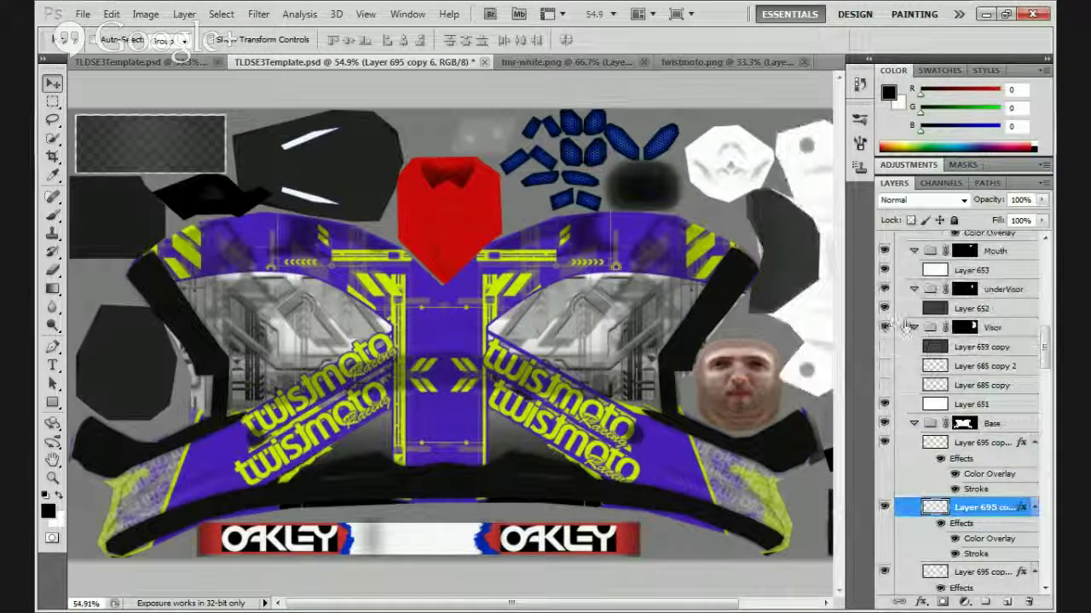
pyautogui.click(910, 330)
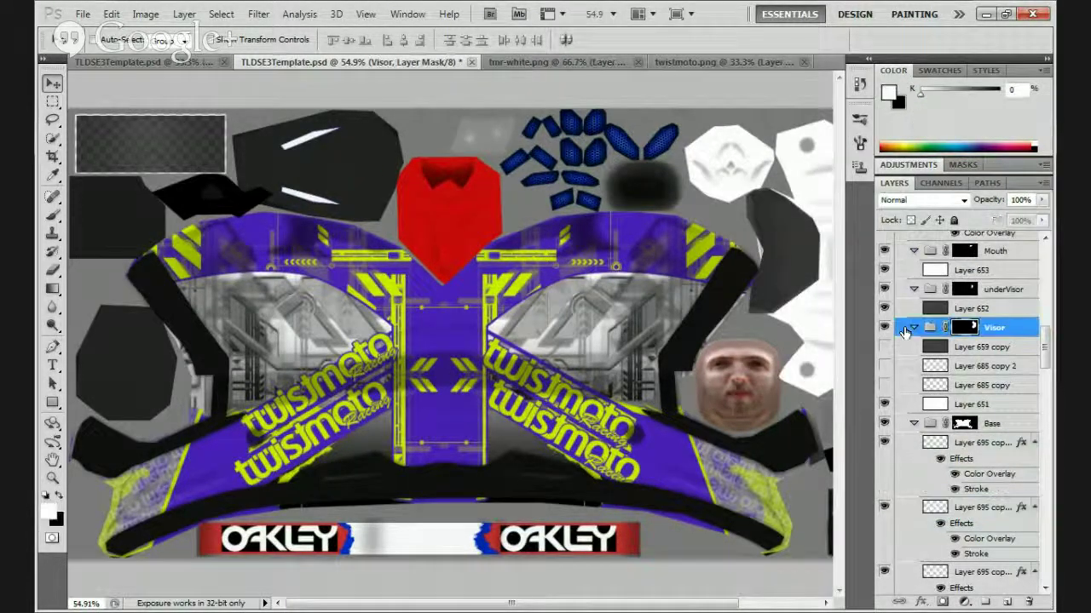
pyautogui.click(883, 404)
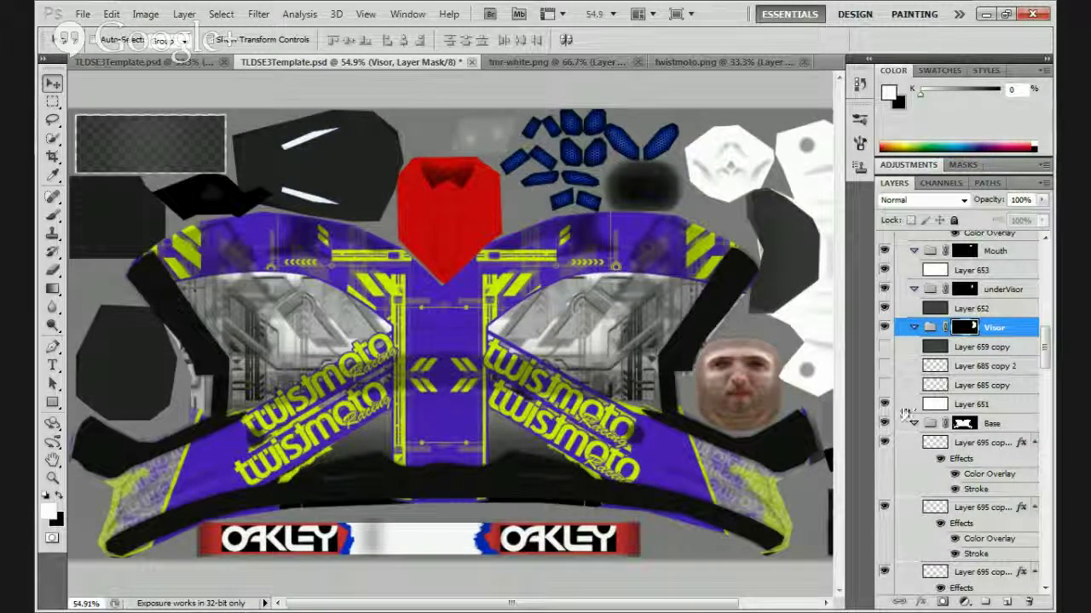
# Select Layer 651 and set the foreground colour to a mid grey (165,165,165) sampled from the texture.
pyautogui.click(909, 405)
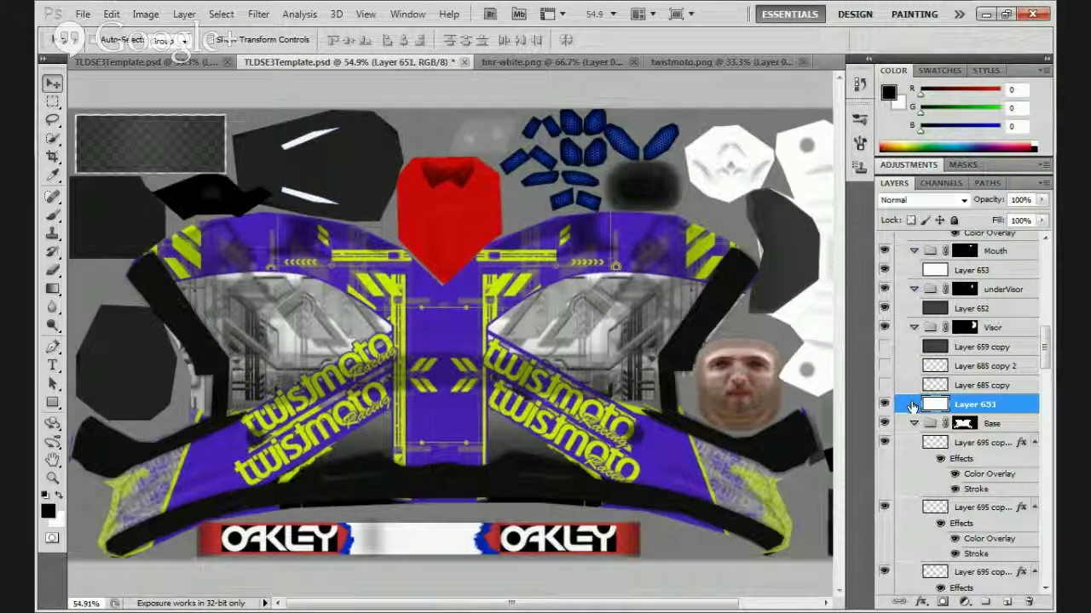
pyautogui.click(59, 494)
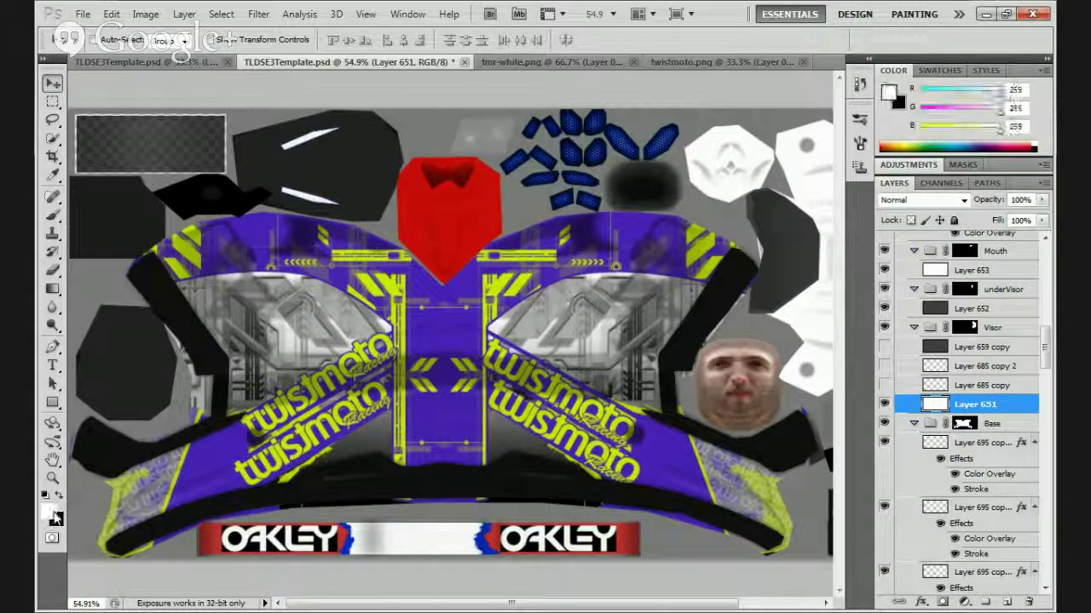
pyautogui.press('i')
pyautogui.click(48, 510)
pyautogui.click(292, 343)
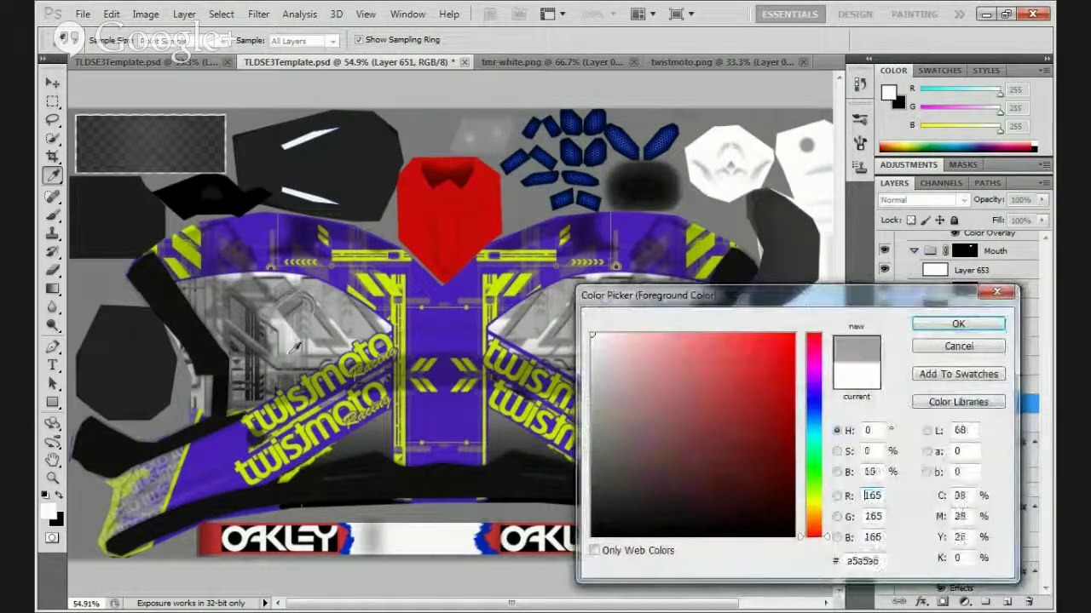
pyautogui.click(958, 324)
# Show Layer 659 copy so the grey visor shapes appear.
pyautogui.press('v')
pyautogui.press('y')
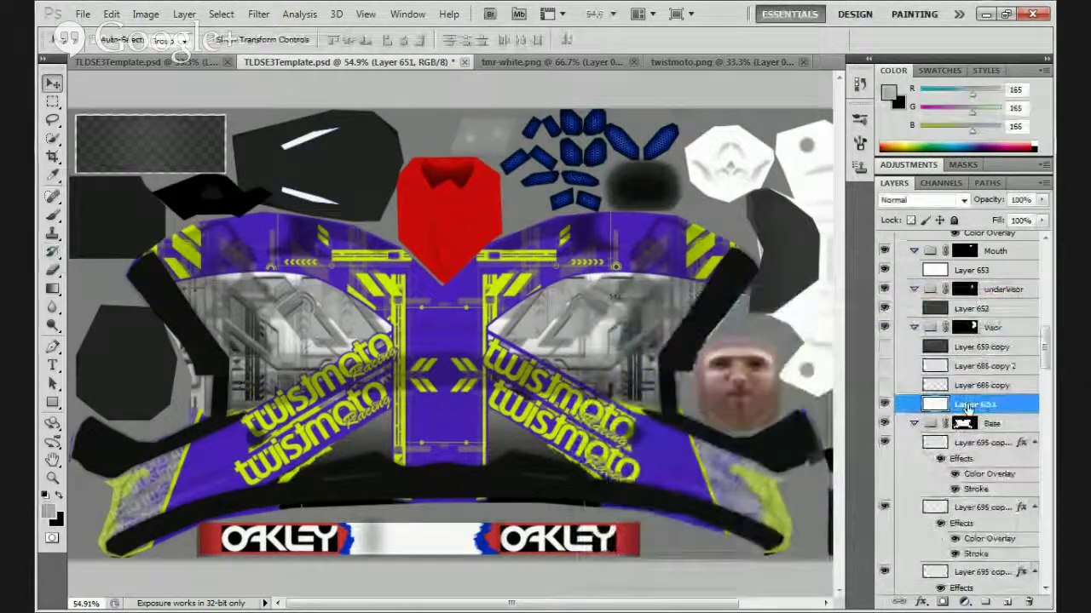
pyautogui.click(884, 347)
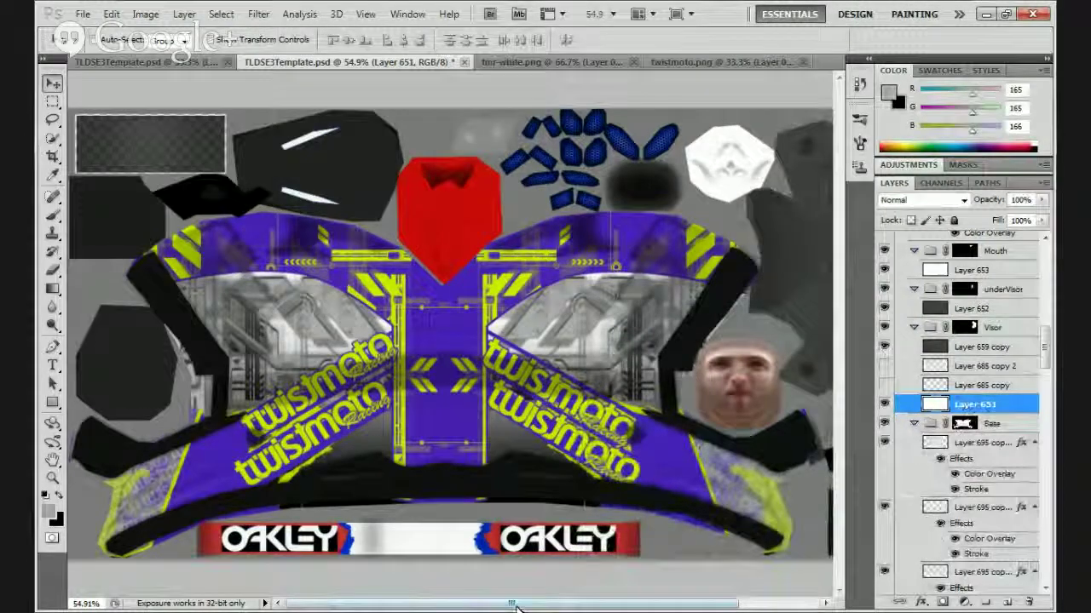
pyautogui.moveTo(525, 606); pyautogui.dragTo(566, 546)
pyautogui.press('m')
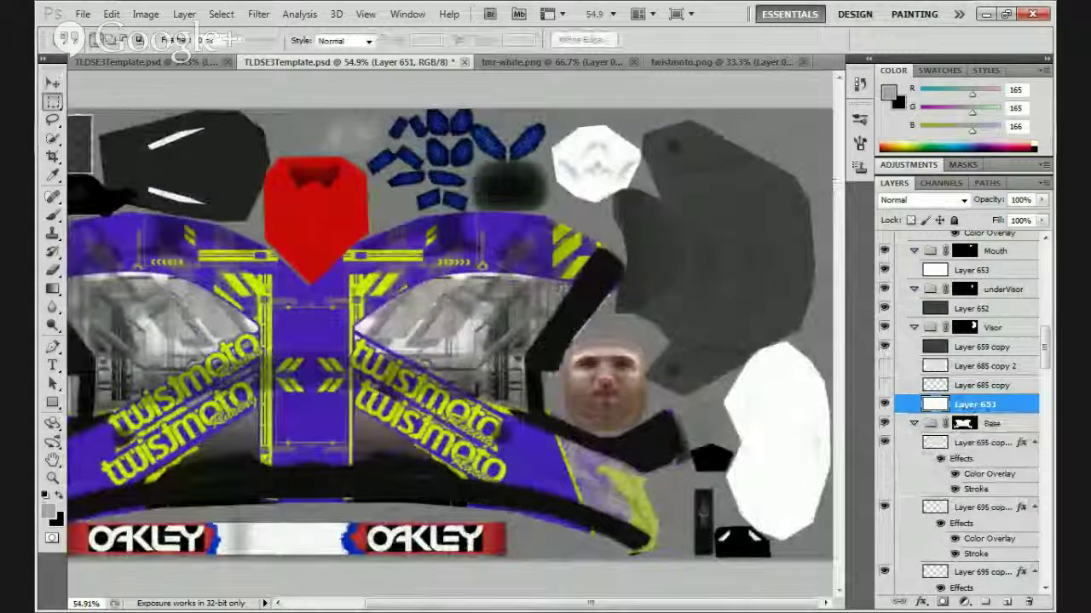
# Fill a rectangle over the upper grey visor piece with sampled purple on a new layer above Layer 659 copy.
pyautogui.moveTo(792, 175); pyautogui.dragTo(573, 330)
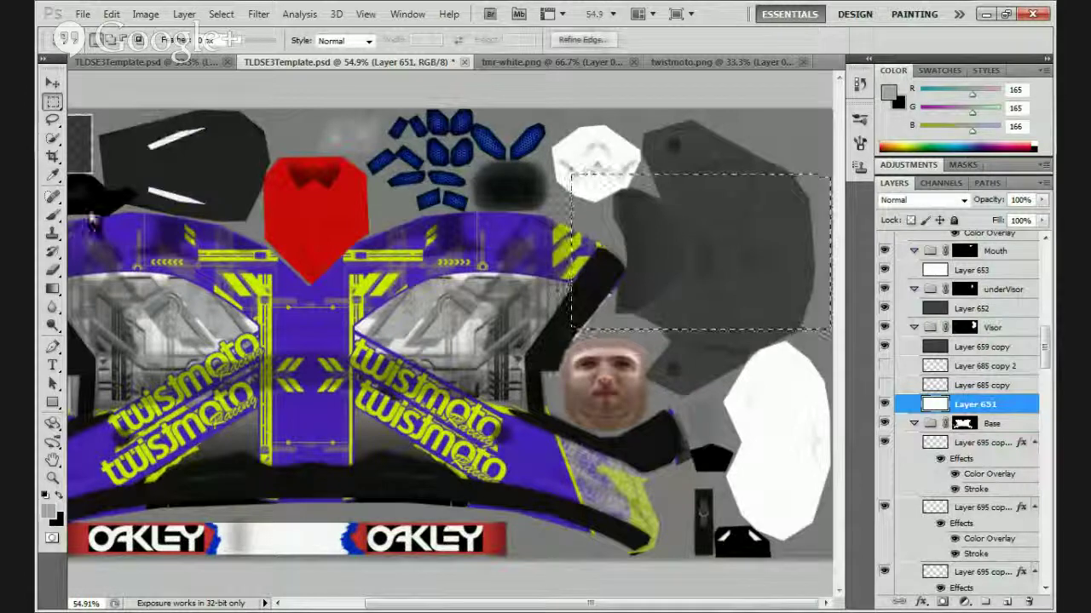
pyautogui.click(52, 289)
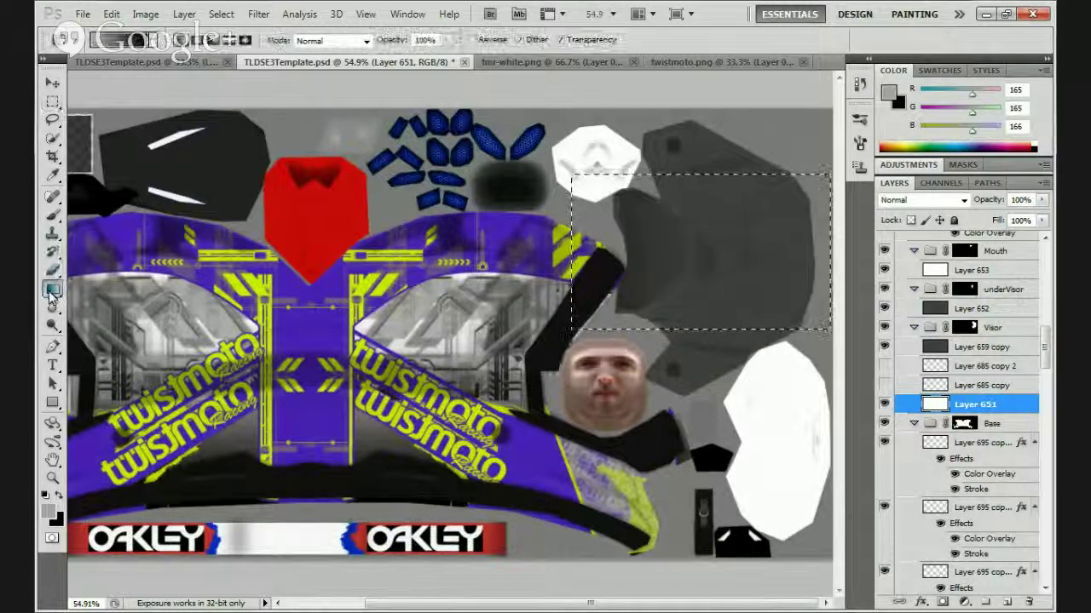
pyautogui.rightClick(50, 294)
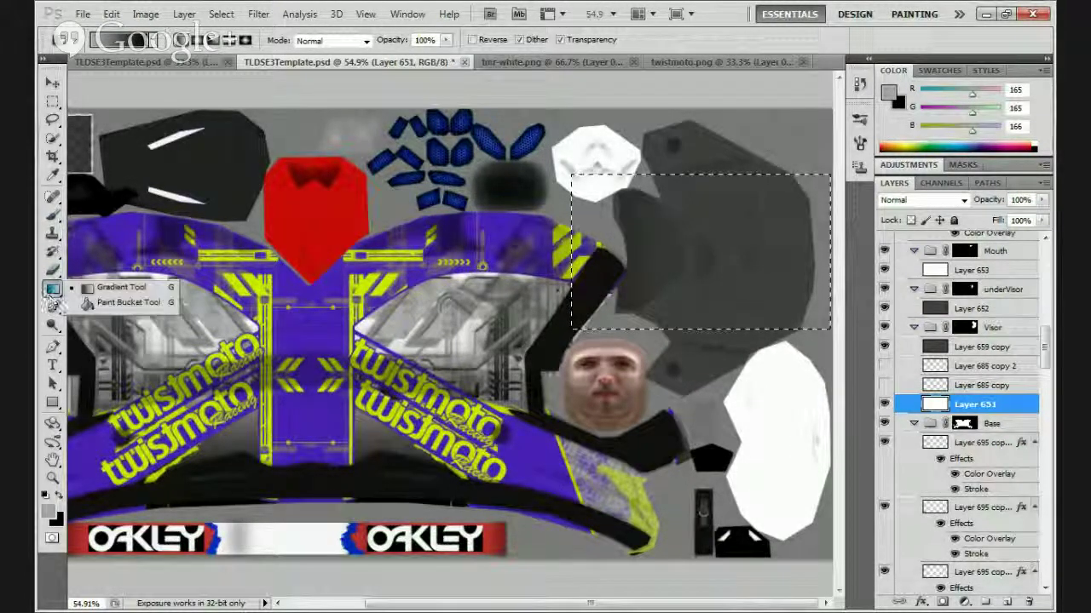
pyautogui.click(111, 301)
pyautogui.click(50, 511)
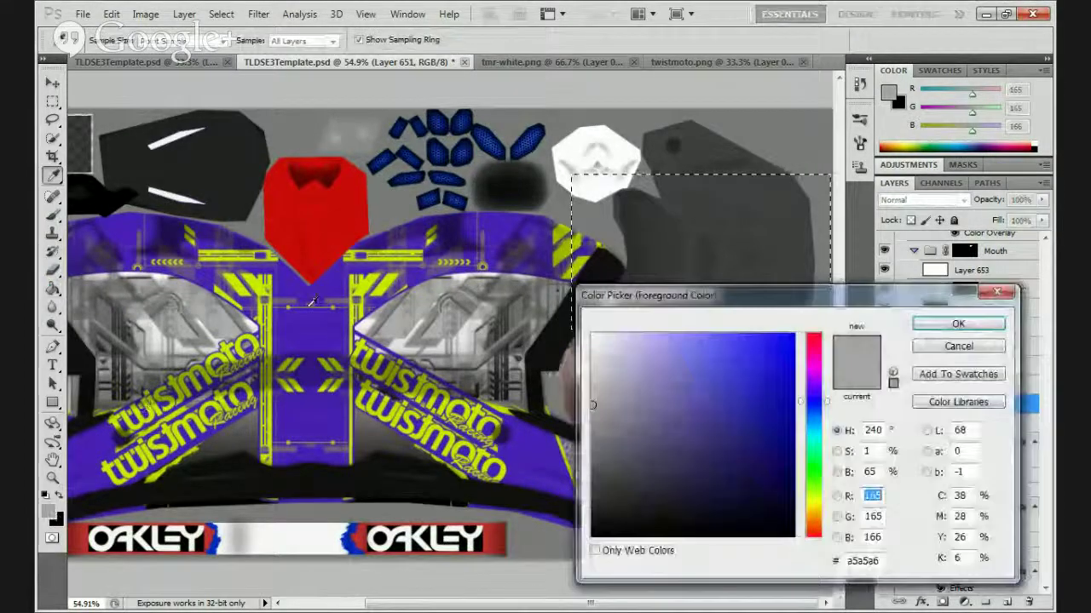
pyautogui.click(307, 409)
pyautogui.click(930, 322)
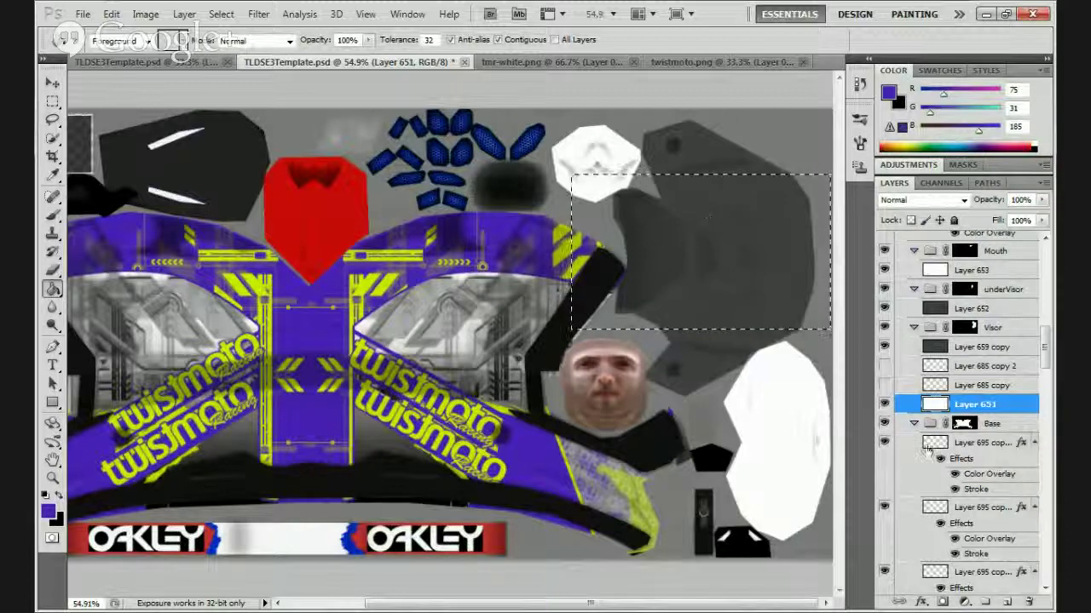
pyautogui.click(988, 347)
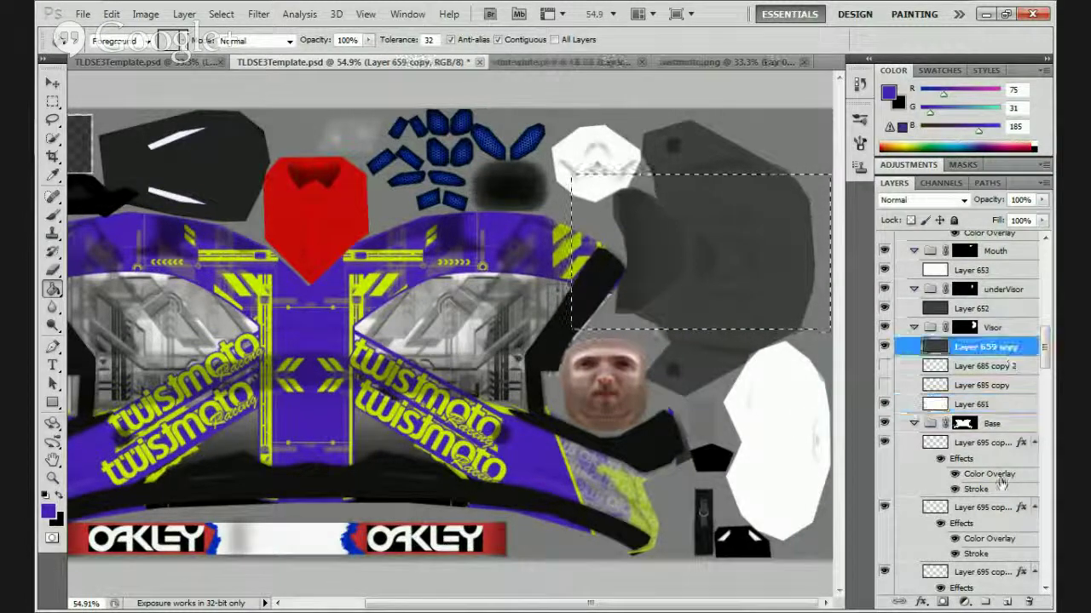
pyautogui.click(1008, 601)
pyautogui.click(714, 242)
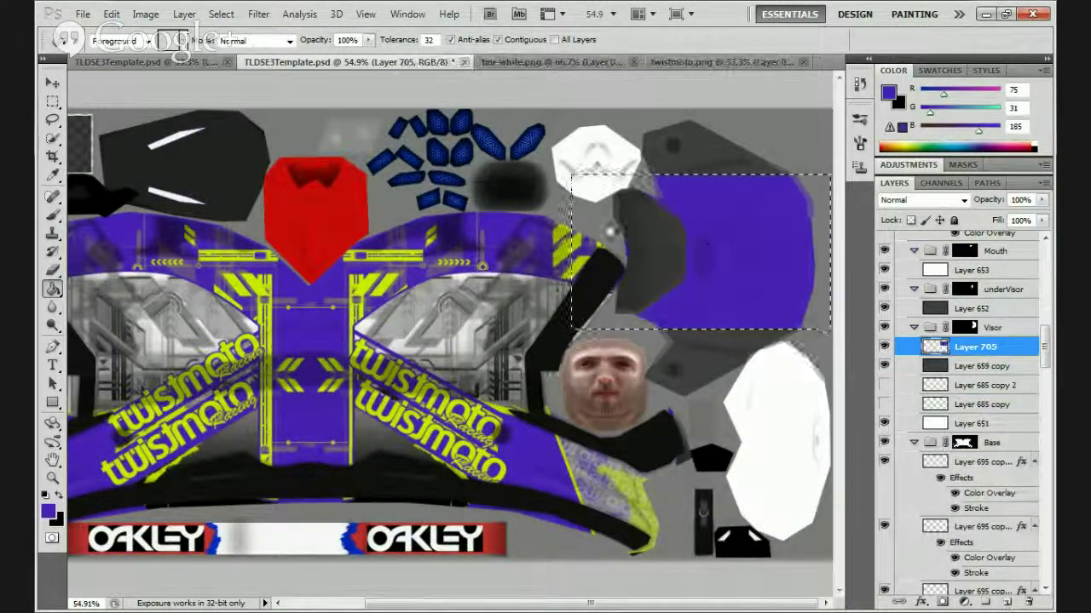
pyautogui.hotkey('ctrl', 'd')
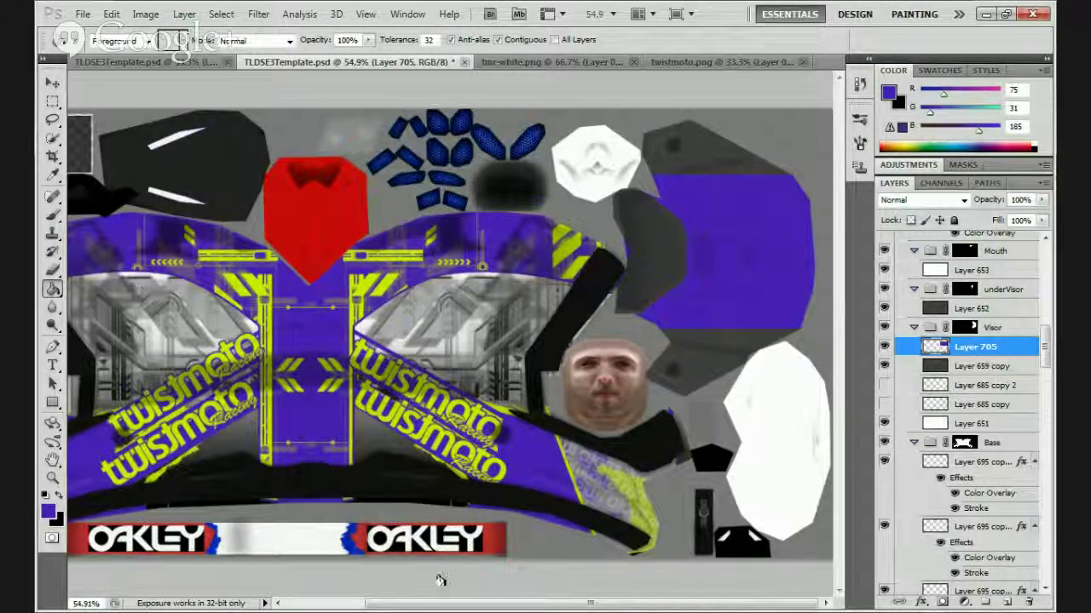
# Squash the purple band on Layer 705 vertically to about 76% height.
pyautogui.moveTo(482, 603)
pyautogui.mouseDown()
pyautogui.moveTo(430, 602)
pyautogui.moveTo(528, 603)
pyautogui.mouseUp()
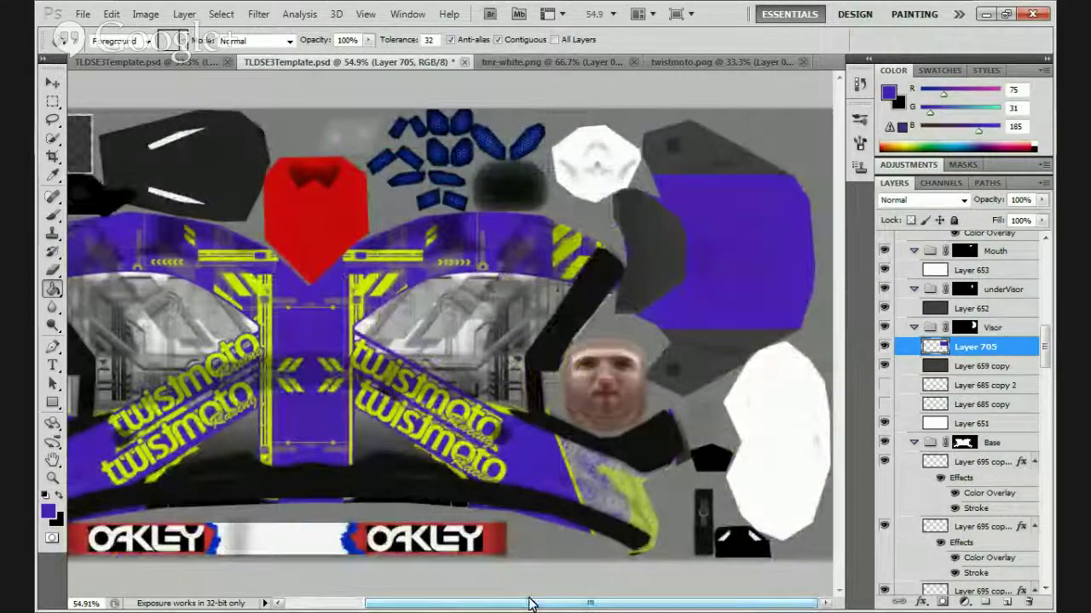
pyautogui.click(52, 83)
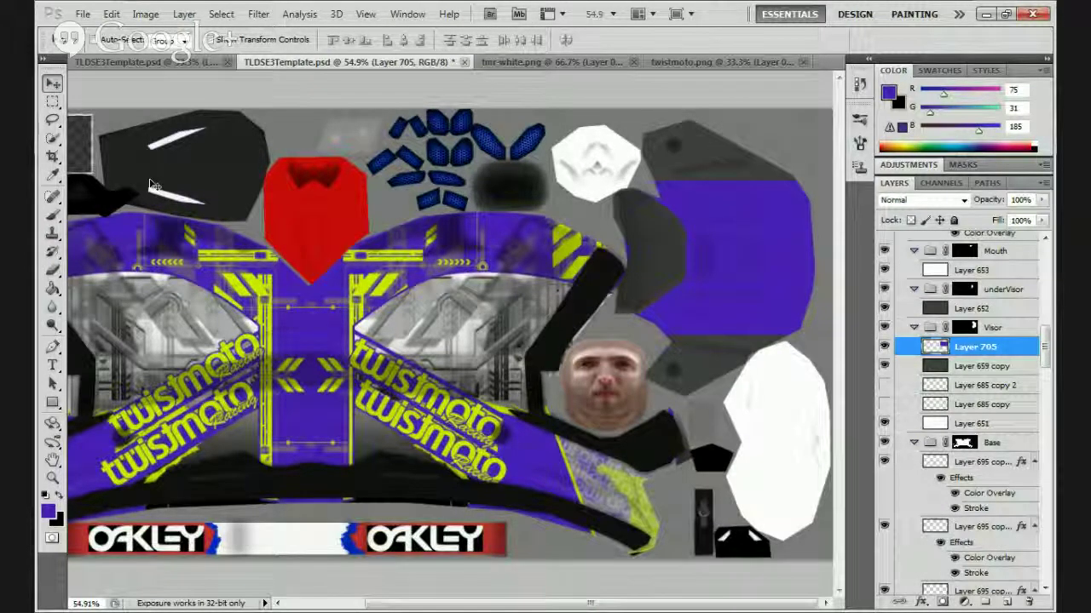
pyautogui.hotkey('ctrl', 't')
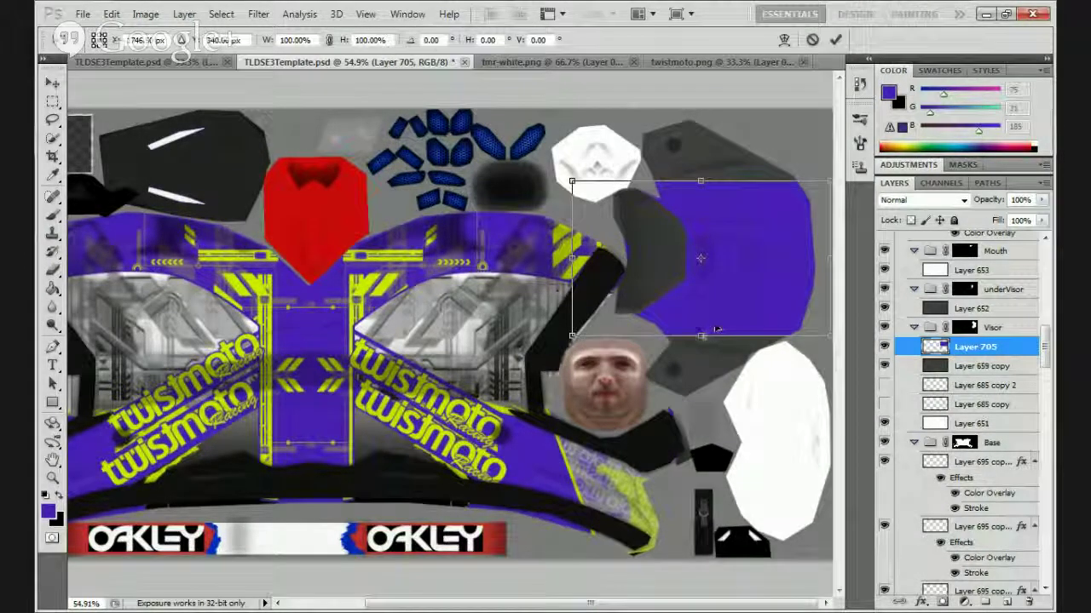
pyautogui.moveTo(699, 336); pyautogui.dragTo(702, 316)
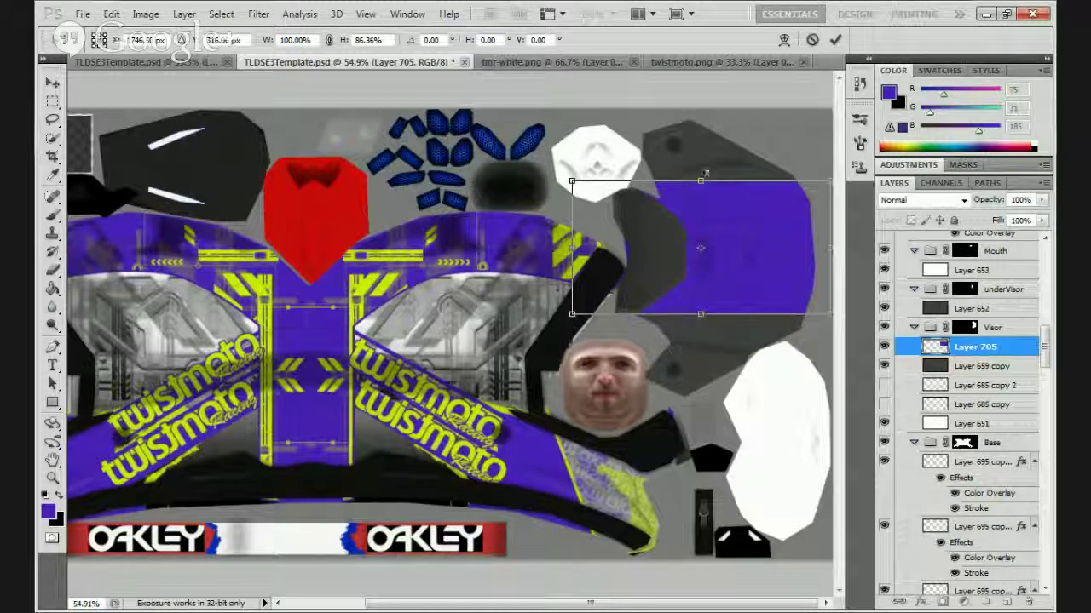
pyautogui.moveTo(701, 181); pyautogui.dragTo(712, 202)
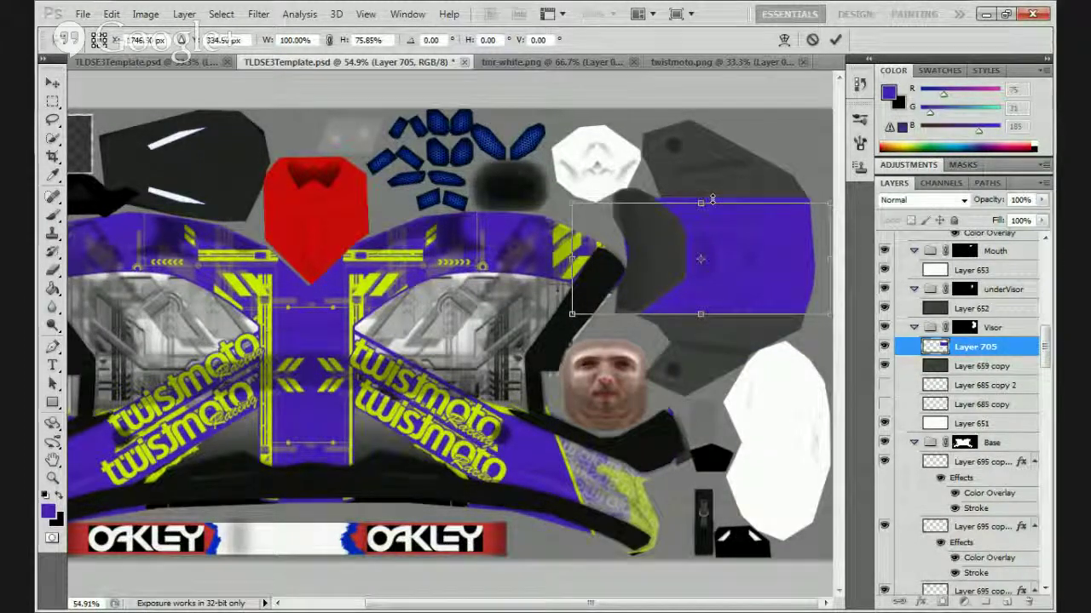
pyautogui.click(835, 40)
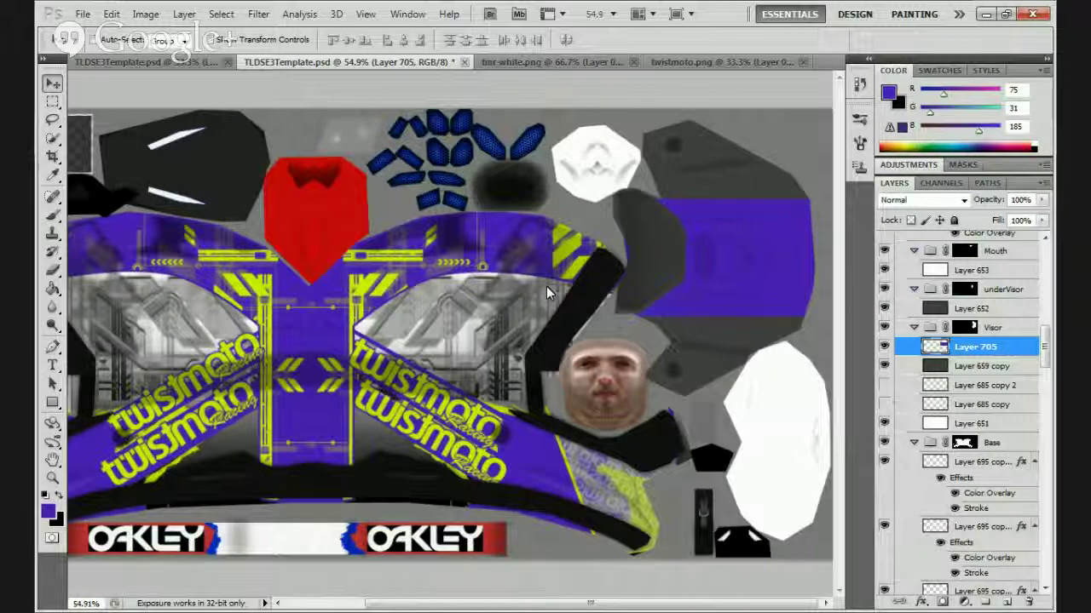
# Give Layer 705 a 3 px Stroke layer style in yellow-green sampled from the texture.
pyautogui.doubleClick(1006, 362)
pyautogui.click(631, 391)
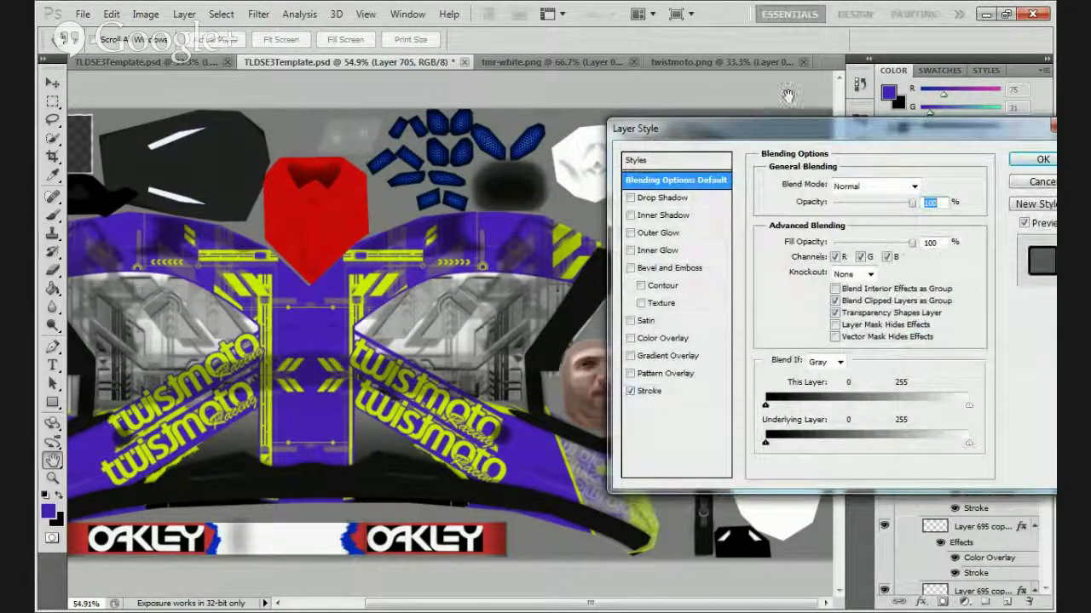
pyautogui.moveTo(652, 397); pyautogui.dragTo(775, 424)
pyautogui.click(771, 420)
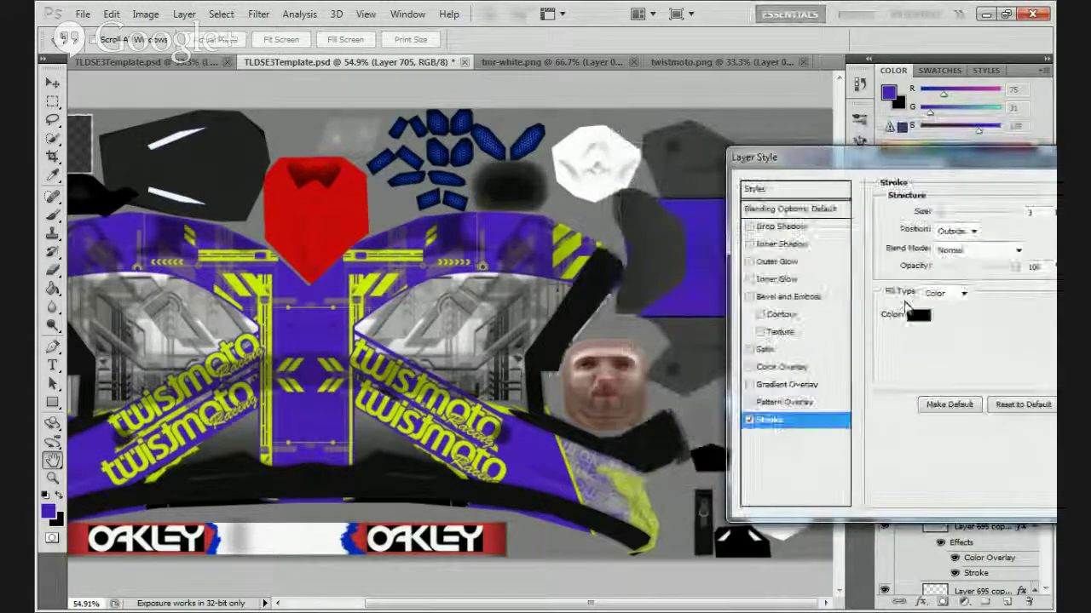
pyautogui.click(918, 312)
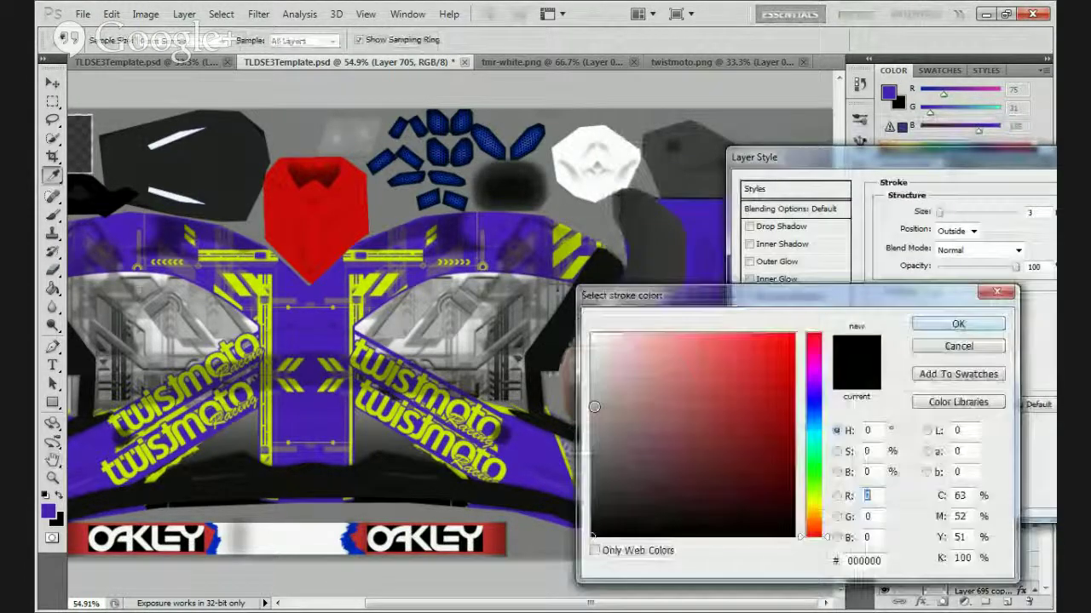
pyautogui.click(492, 420)
pyautogui.click(958, 324)
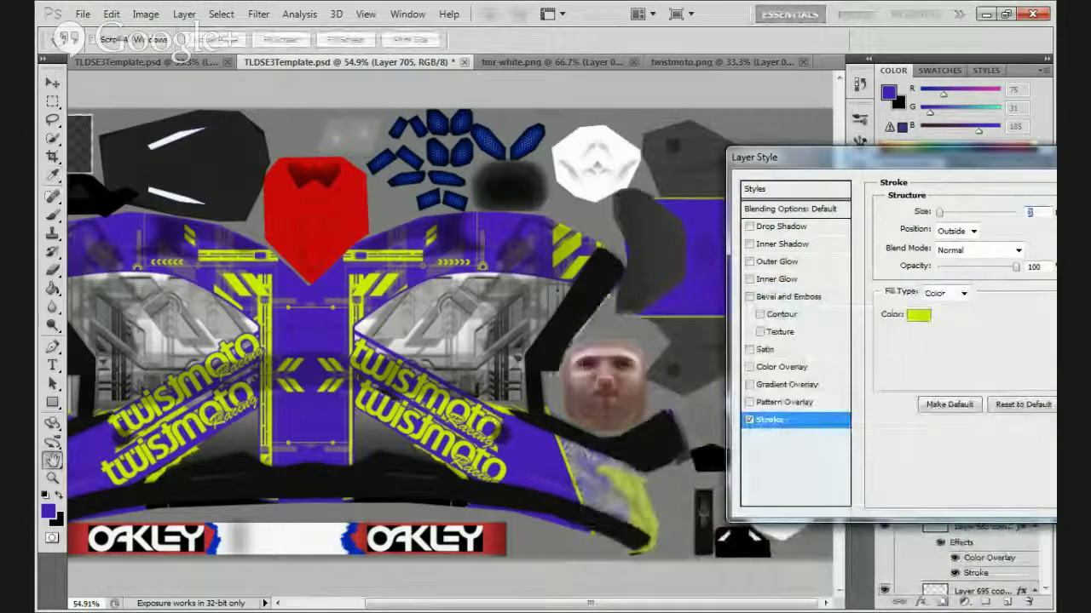
pyautogui.press('Return')
pyautogui.click(52, 271)
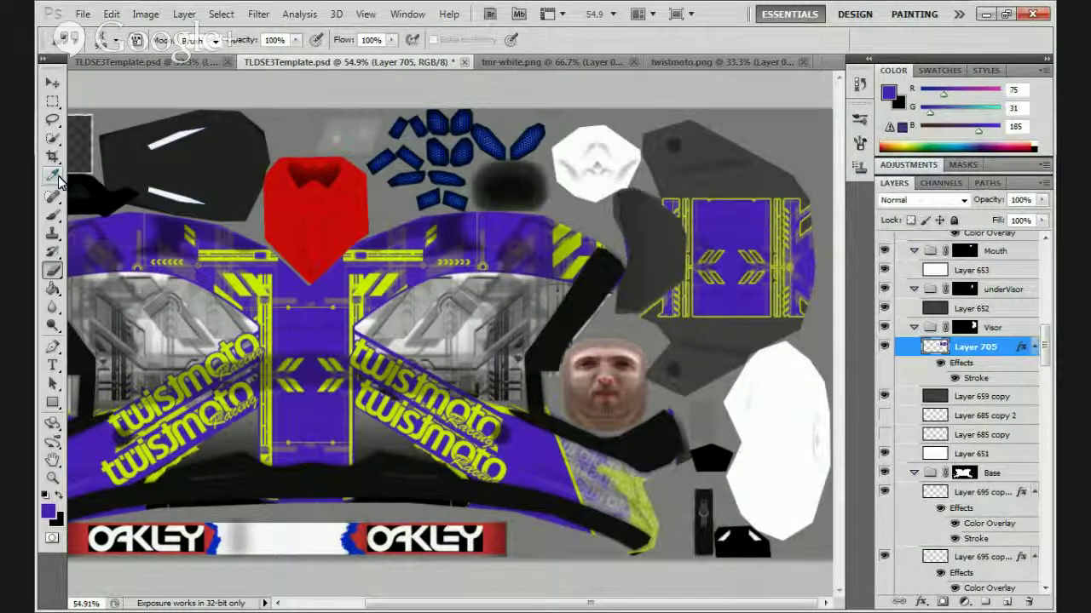
# Add Layer 706 clipped to the purple band and set the foreground to yellow-green.
pyautogui.click(1010, 603)
pyautogui.rightClick(990, 356)
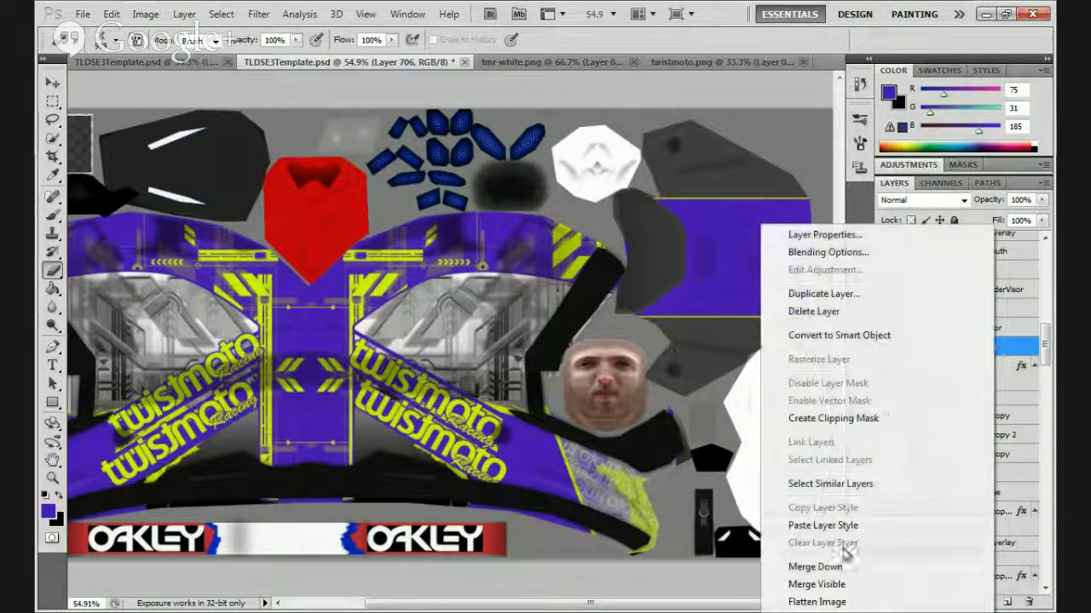
pyautogui.click(862, 419)
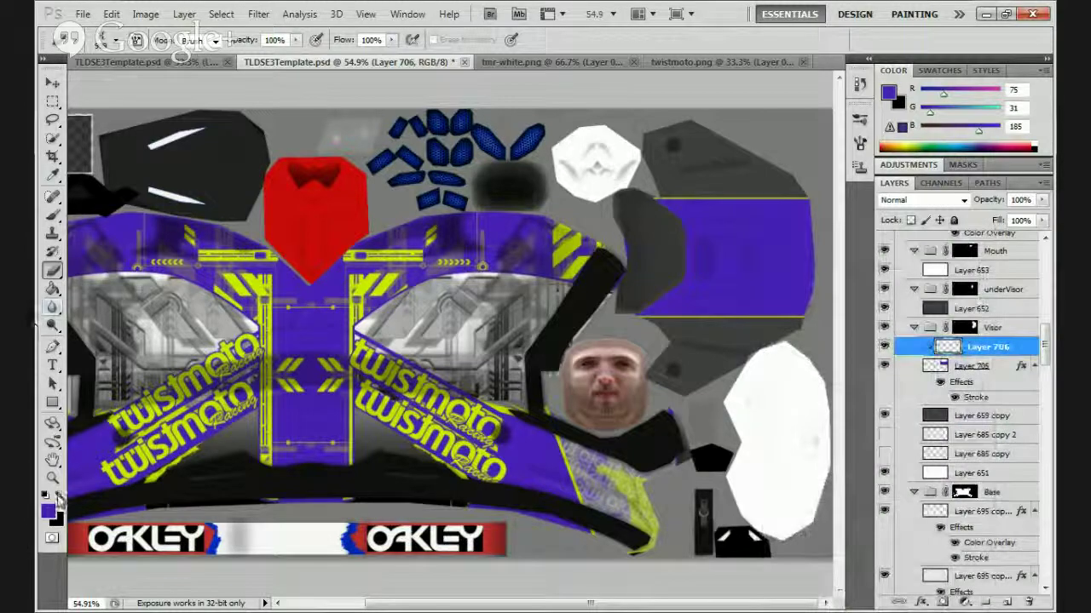
pyautogui.click(58, 498)
pyautogui.click(46, 510)
pyautogui.click(369, 281)
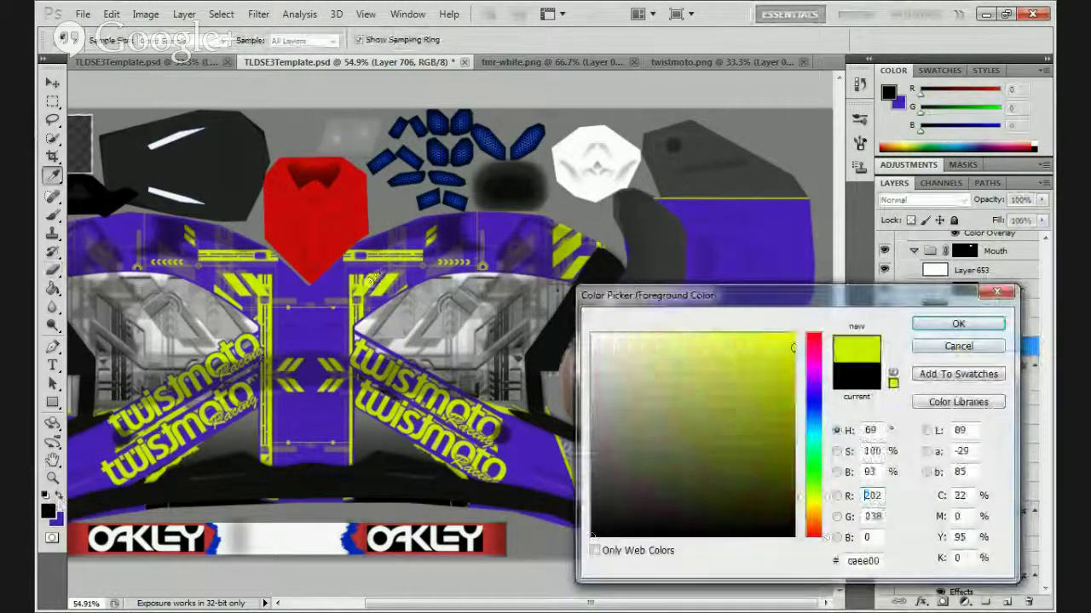
pyautogui.click(958, 324)
# Stamp yellow-green hazard stripes and chevrons onto the band with the 909 px brush.
pyautogui.press('b')
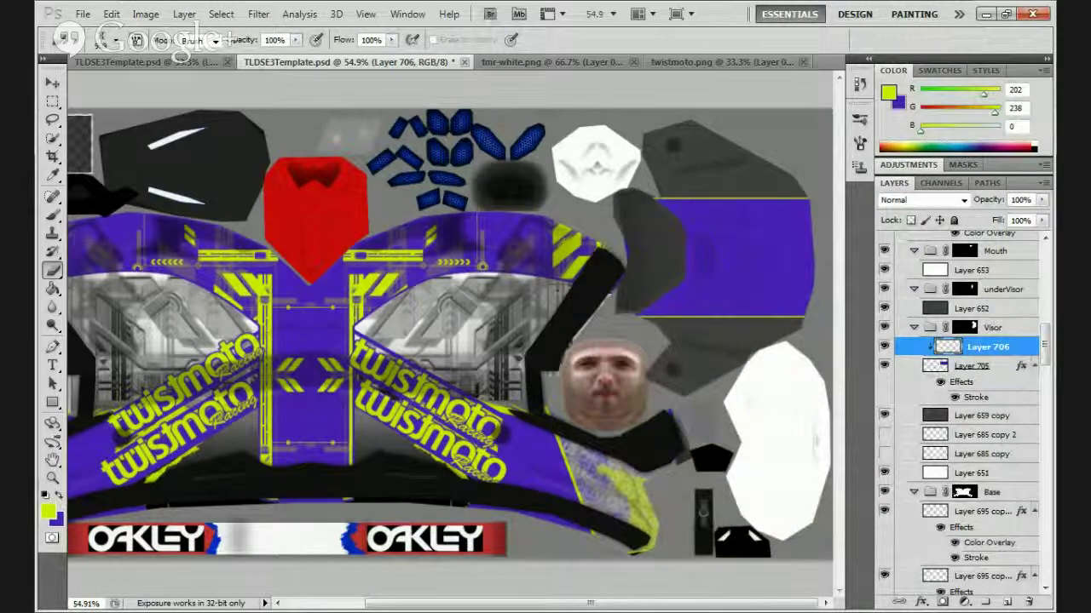
pyautogui.click(52, 214)
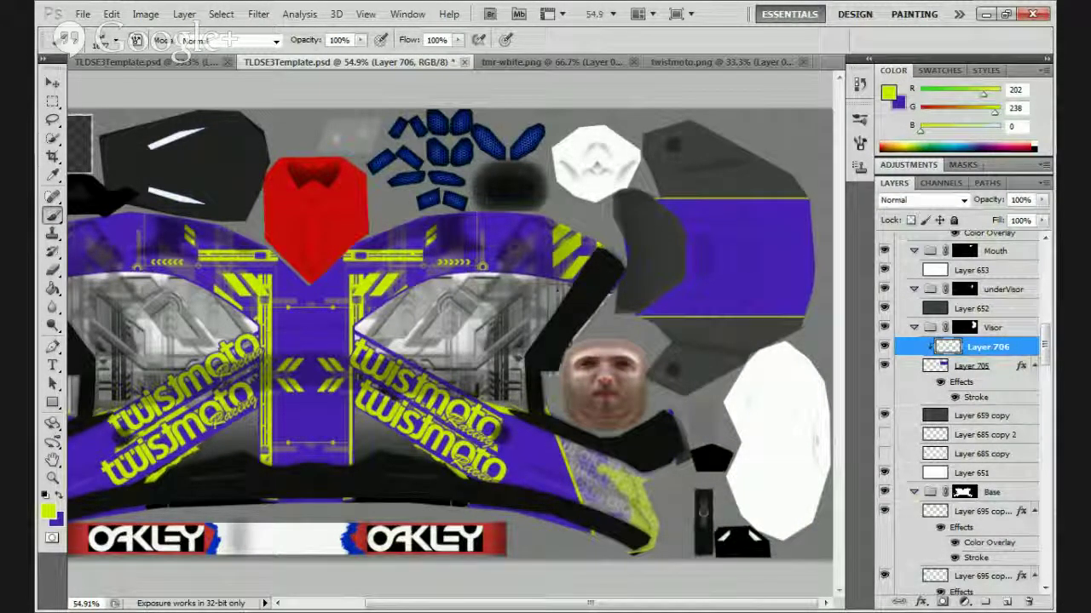
pyautogui.hotkey('ctrl', 'z')
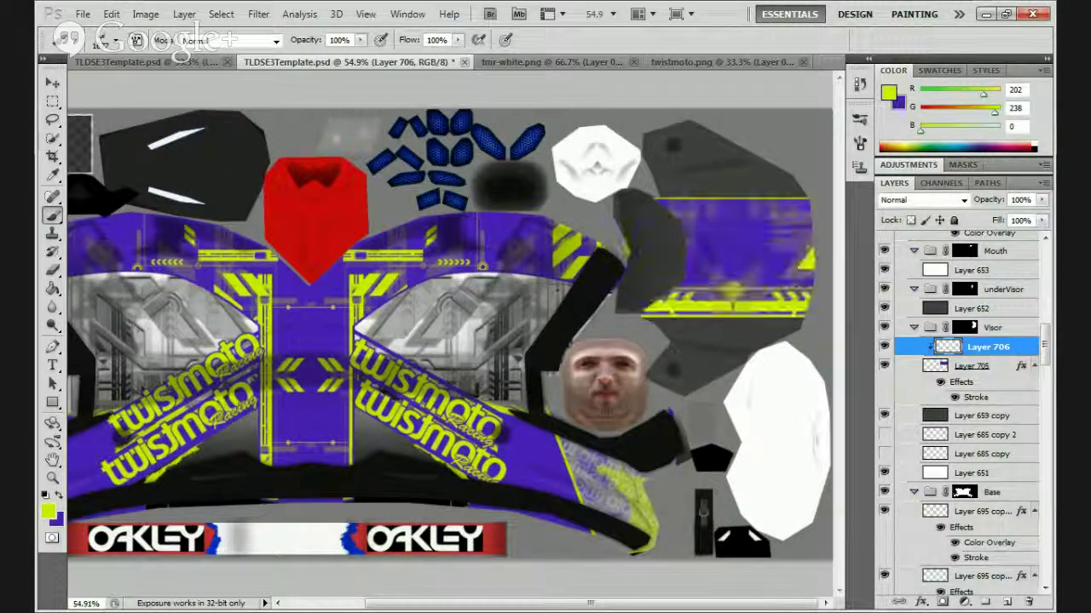
pyautogui.hotkey('ctrl', 'z')
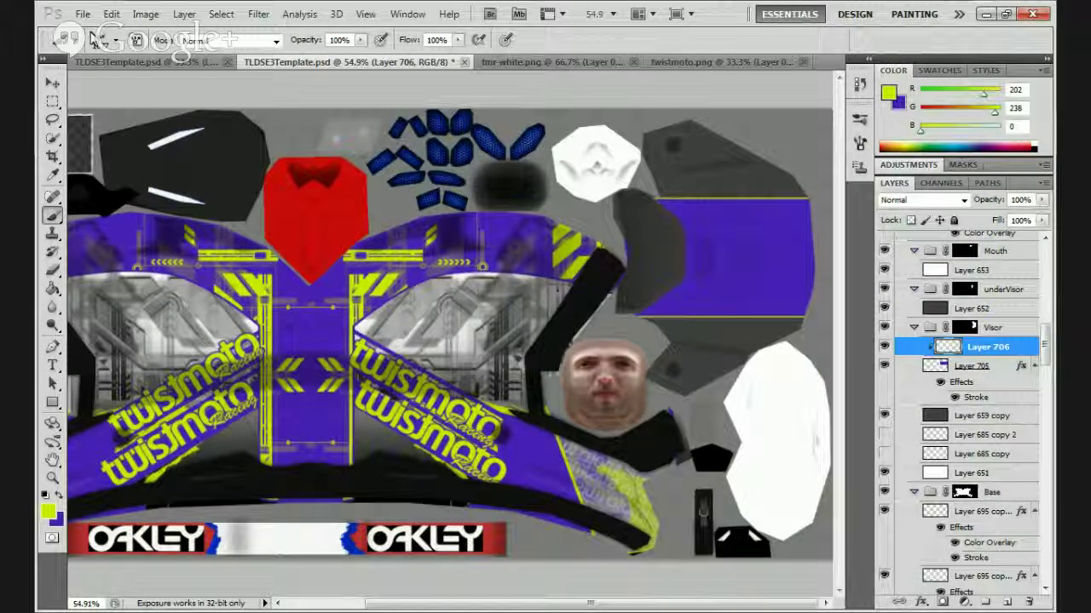
pyautogui.click(96, 40)
pyautogui.click(197, 149)
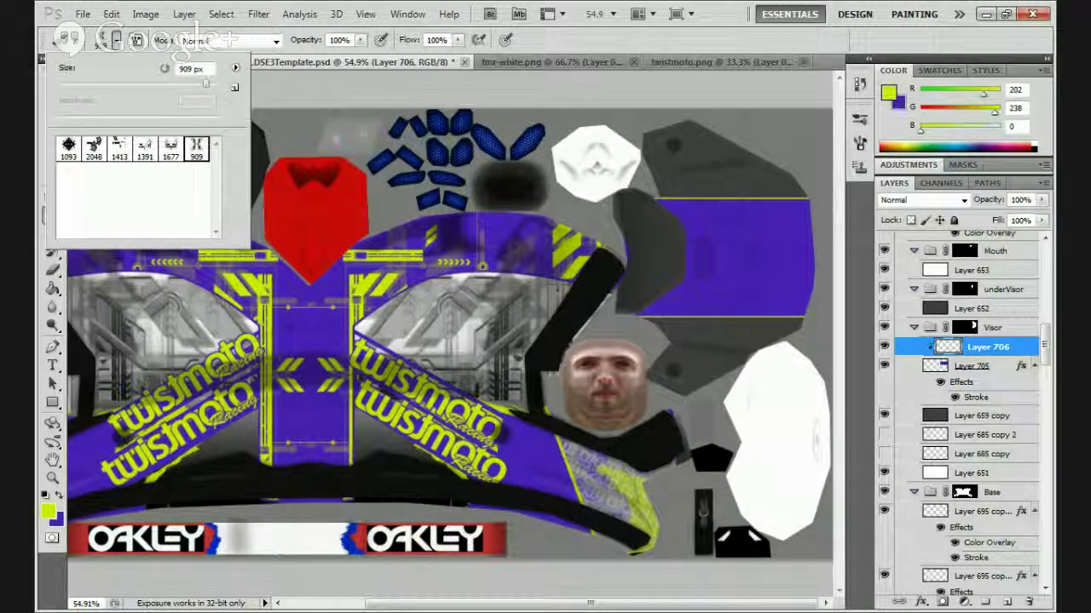
pyautogui.click(733, 255)
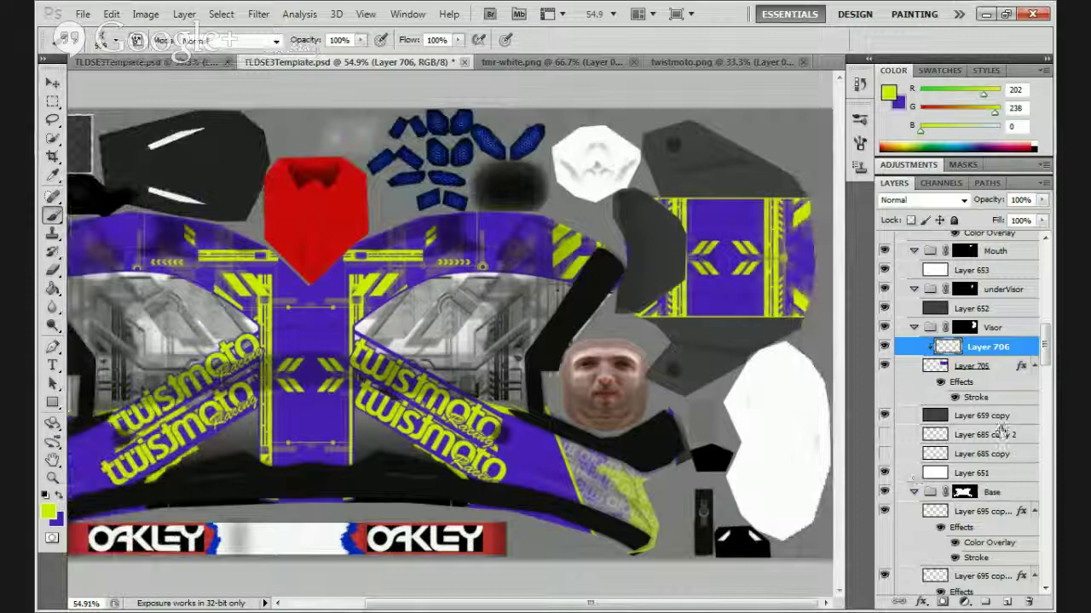
pyautogui.click(989, 416)
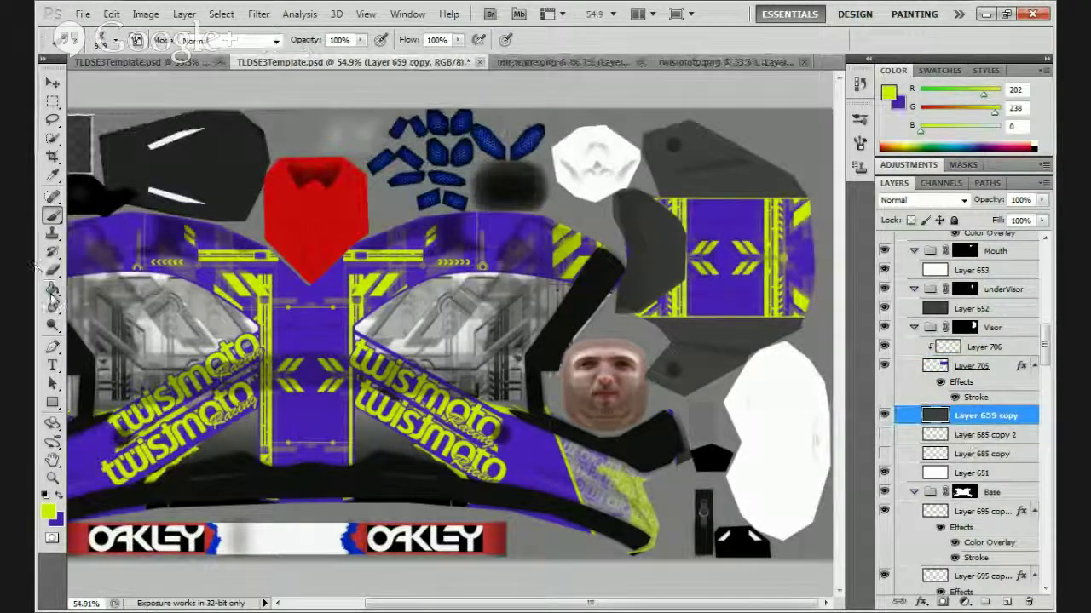
pyautogui.moveTo(52, 288); pyautogui.dragTo(111, 284)
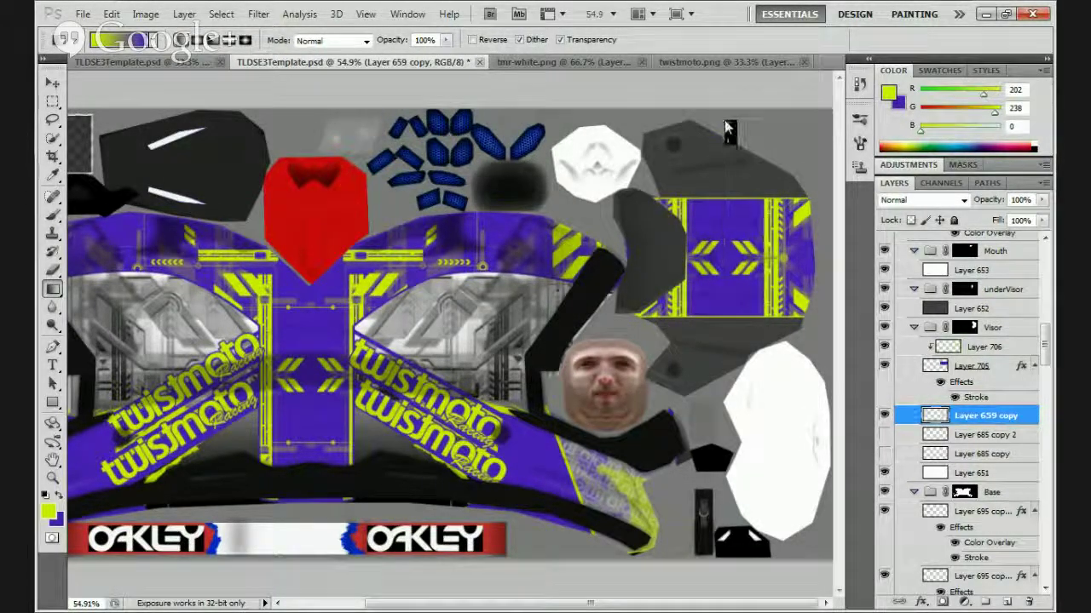
# Choose the Black, White gradient preset and test a vertical gradient on the visor pieces.
pyautogui.moveTo(724, 128); pyautogui.dragTo(730, 158)
pyautogui.click(121, 41)
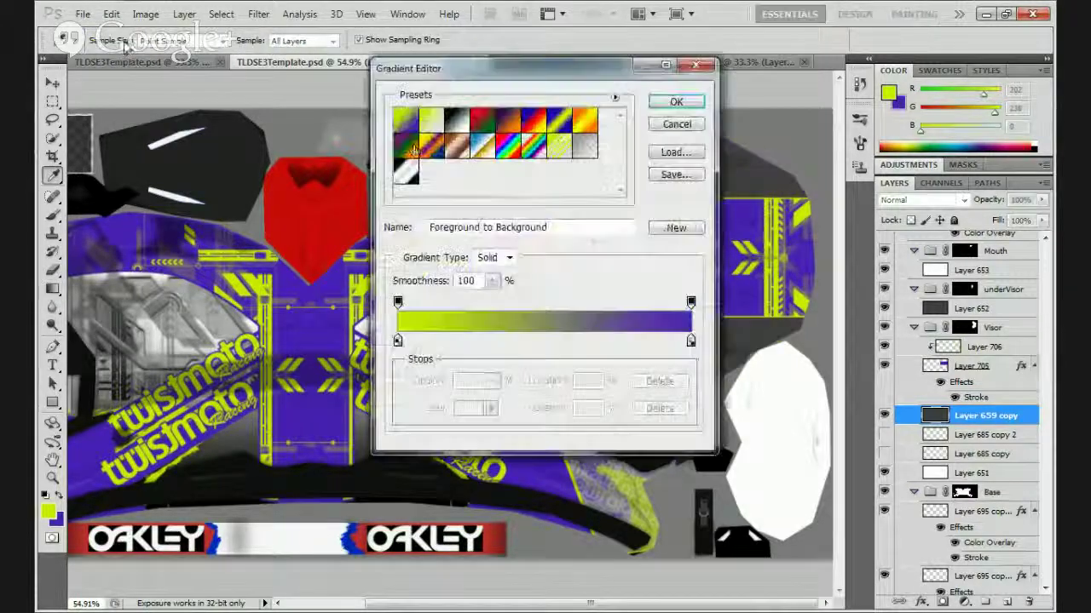
pyautogui.click(457, 121)
pyautogui.click(675, 102)
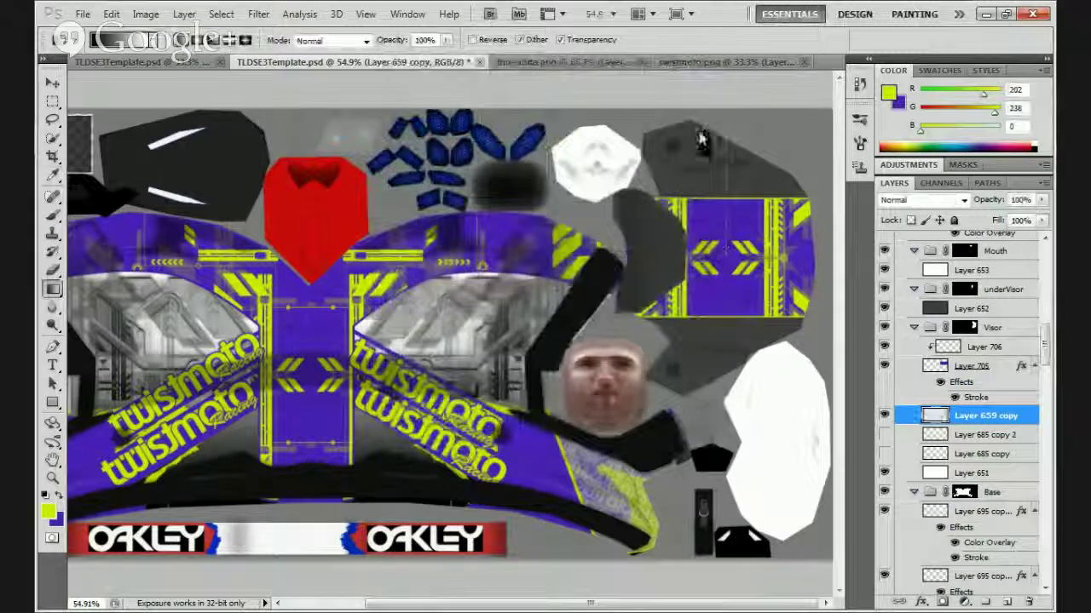
pyautogui.moveTo(726, 247); pyautogui.dragTo(716, 226)
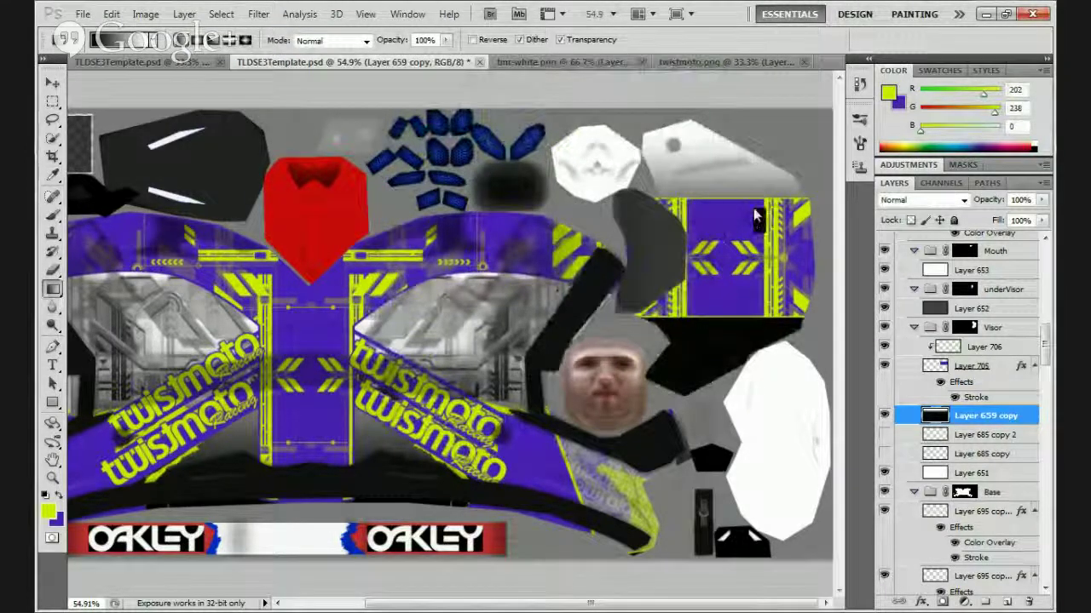
pyautogui.hotkey('ctrl', 'z')
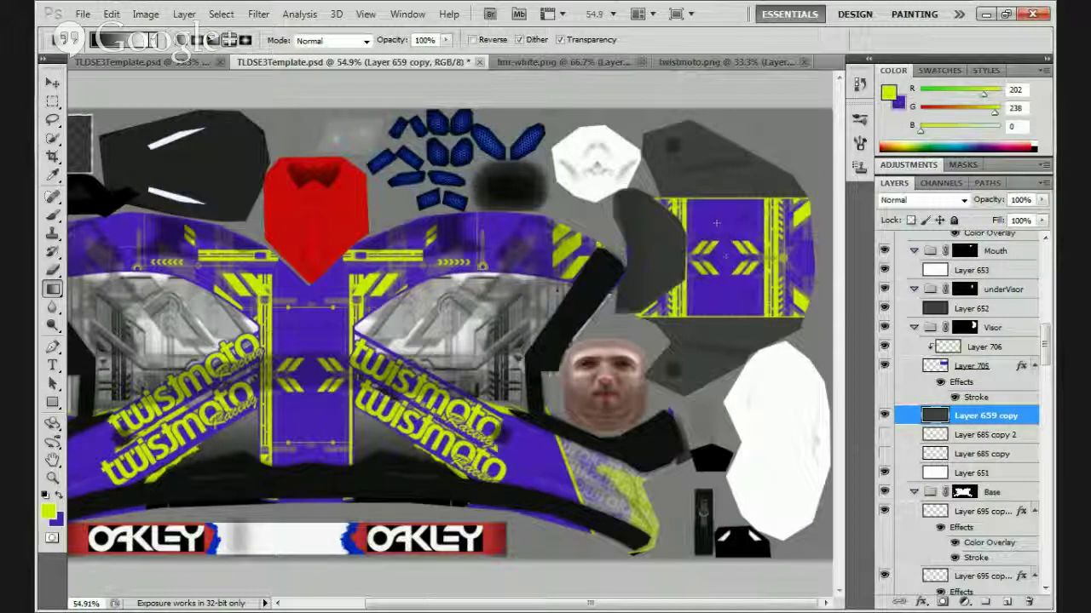
# Enable Reverse and apply the vertical gradient so the visor pieces darken toward the top.
pyautogui.moveTo(726, 258); pyautogui.dragTo(701, 126)
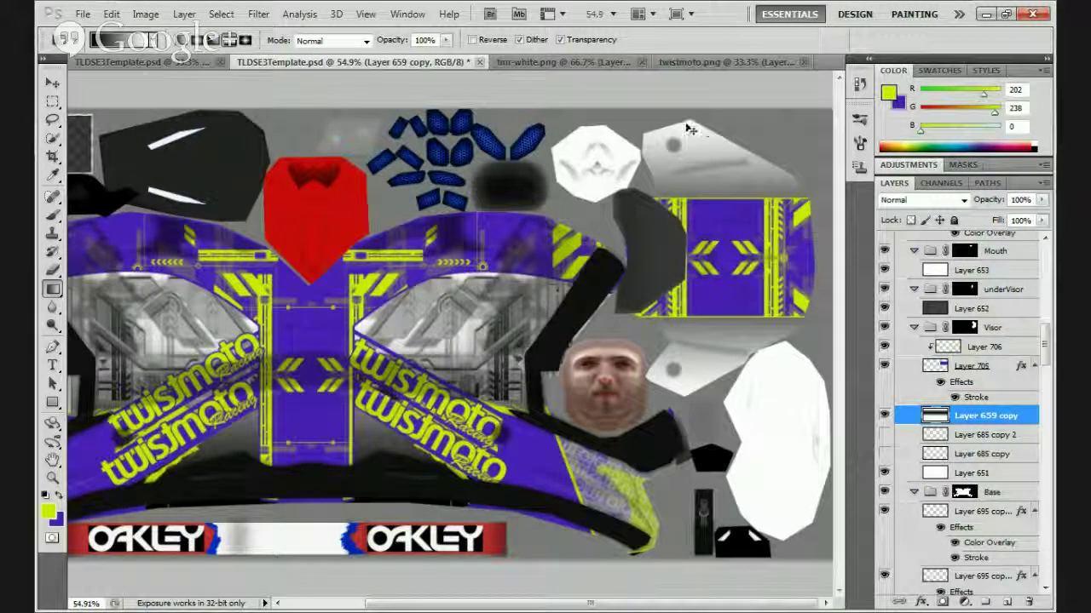
pyautogui.hotkey('ctrl', 'z')
pyautogui.click(472, 39)
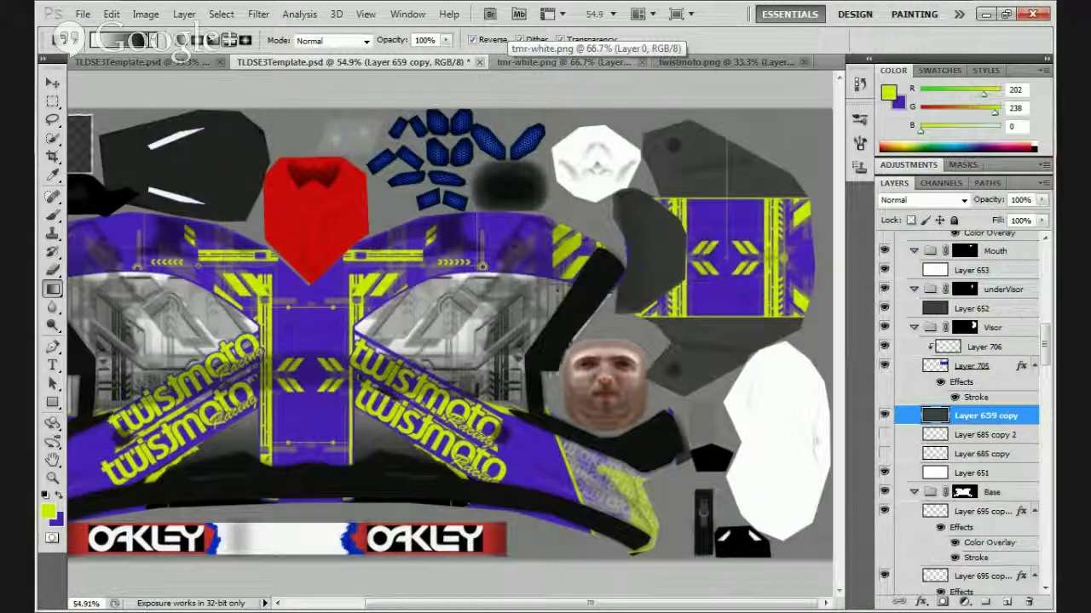
pyautogui.moveTo(700, 145); pyautogui.dragTo(696, 119)
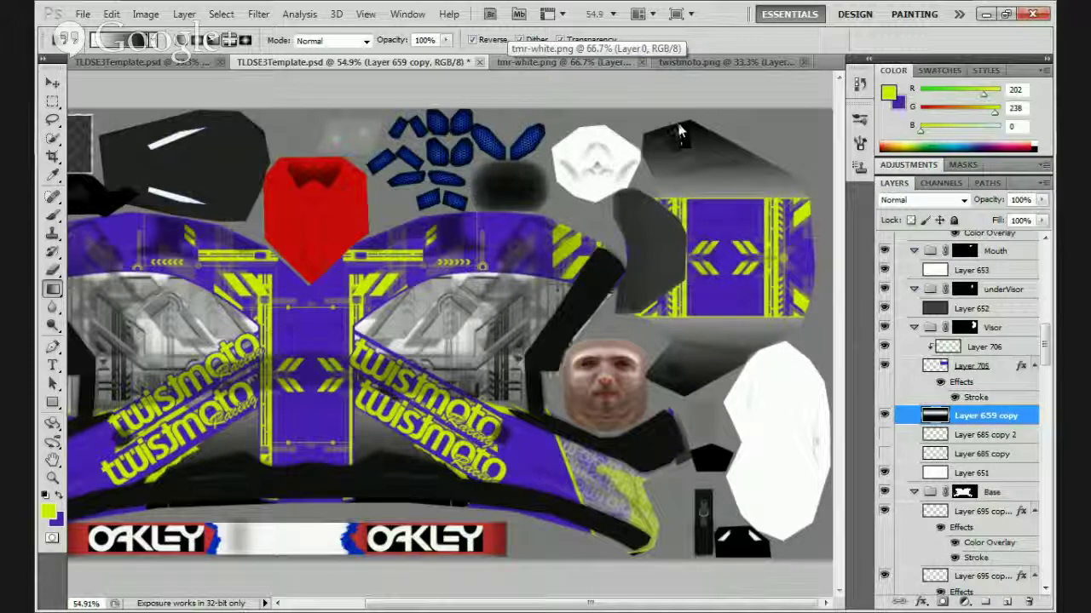
pyautogui.moveTo(720, 189)
pyautogui.mouseDown()
pyautogui.moveTo(741, 234)
pyautogui.moveTo(726, 137)
pyautogui.mouseUp()
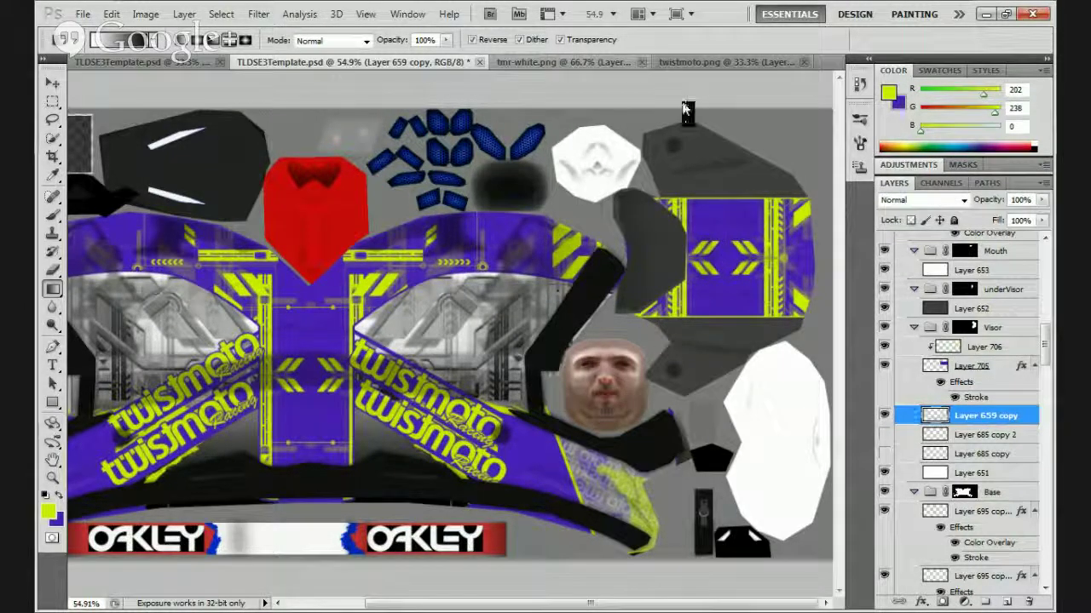
pyautogui.moveTo(684, 104); pyautogui.dragTo(681, 107)
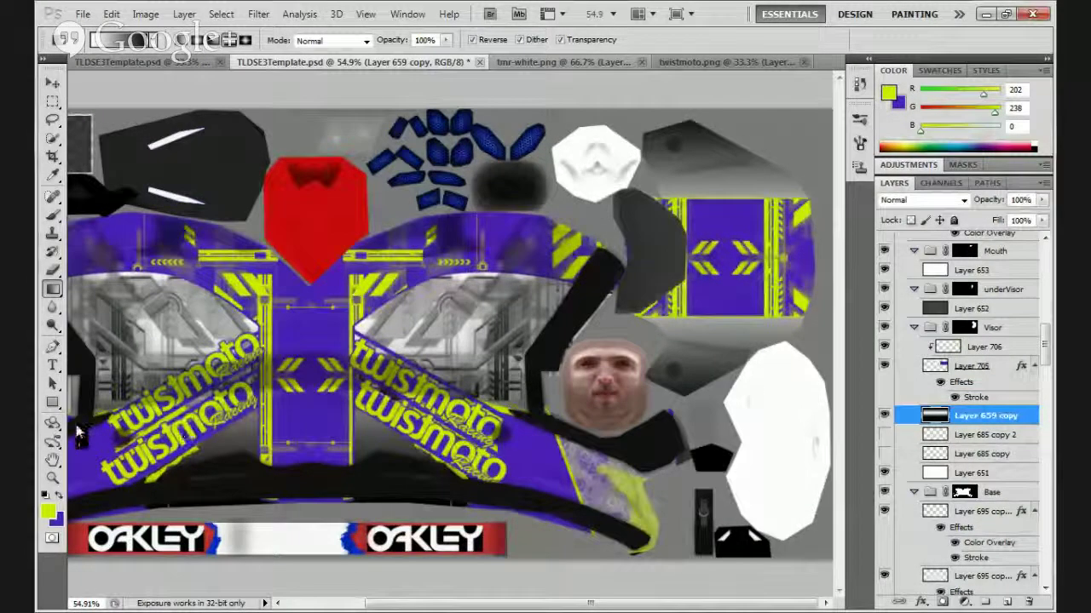
pyautogui.click(52, 478)
# Zoom out to about 33% and select Layer 652, which holds the dark visor shape.
pyautogui.moveTo(400, 384); pyautogui.dragTo(481, 326)
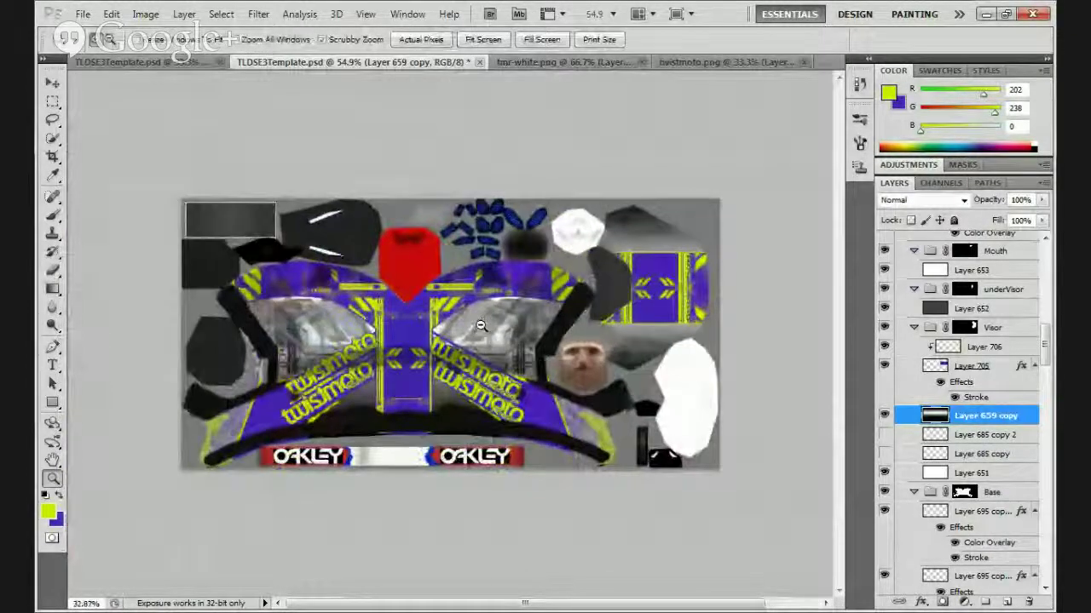
pyautogui.scroll(1, 943, 399)
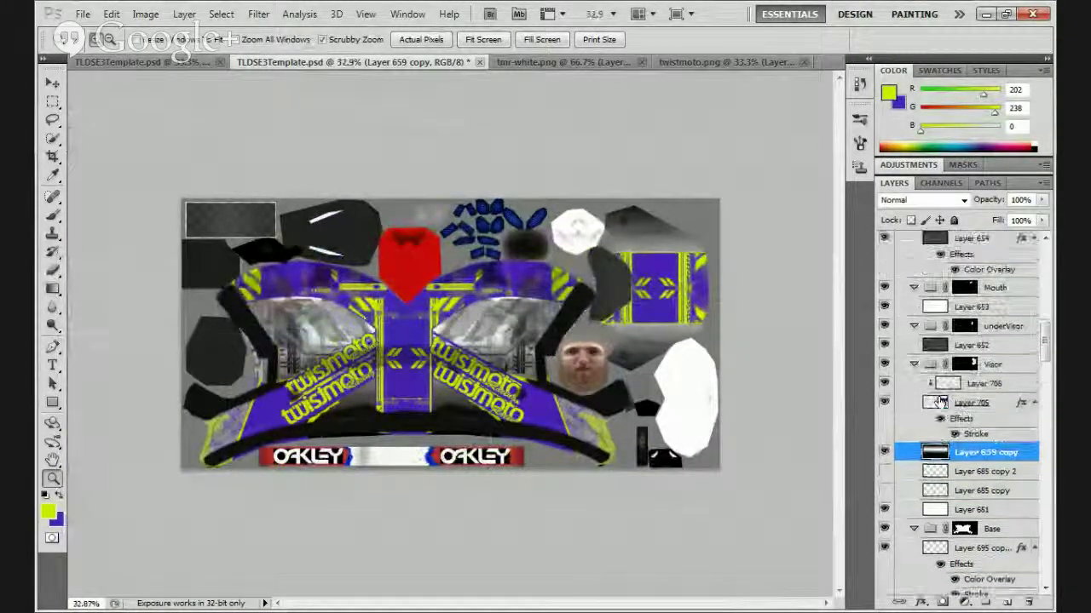
pyautogui.click(884, 345)
pyautogui.click(885, 345)
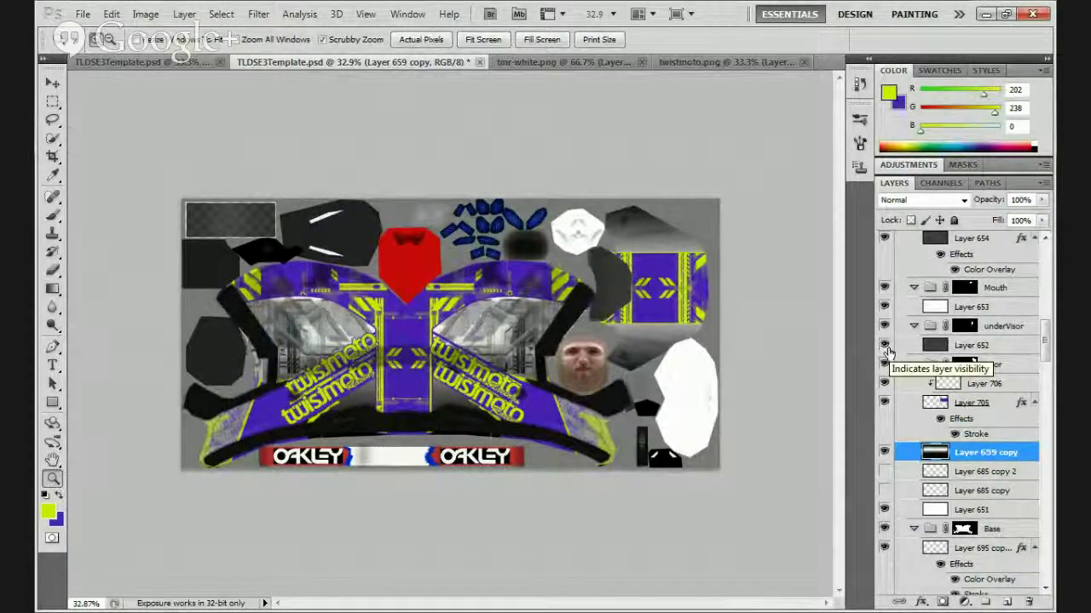
pyautogui.click(908, 349)
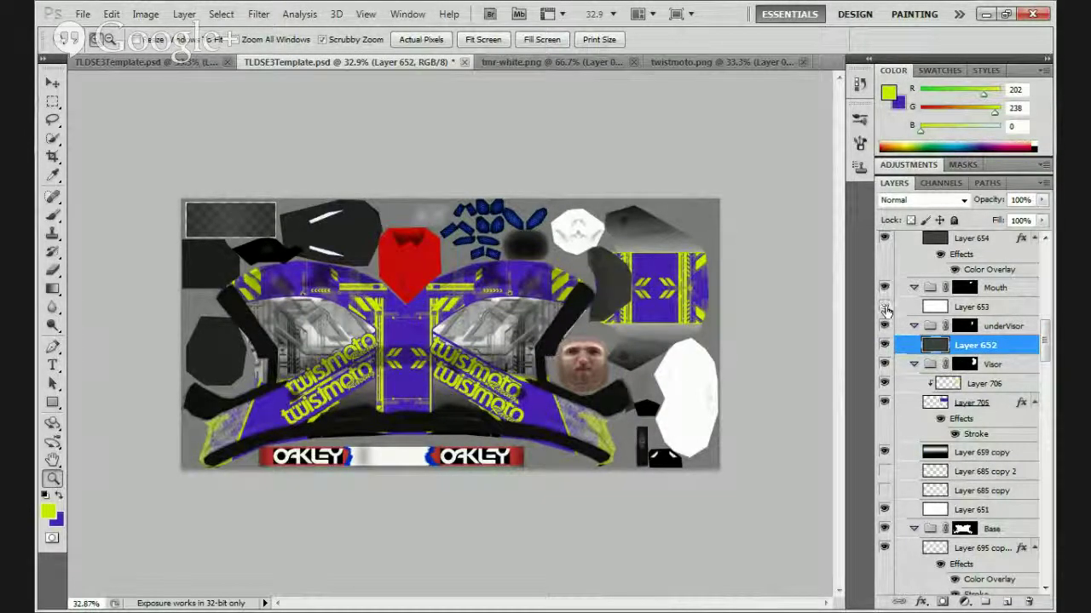
pyautogui.click(885, 307)
# Give the white mouth piece layer a yellow-green Color Overlay sampled from the foreground colour.
pyautogui.click(884, 306)
pyautogui.doubleClick(934, 307)
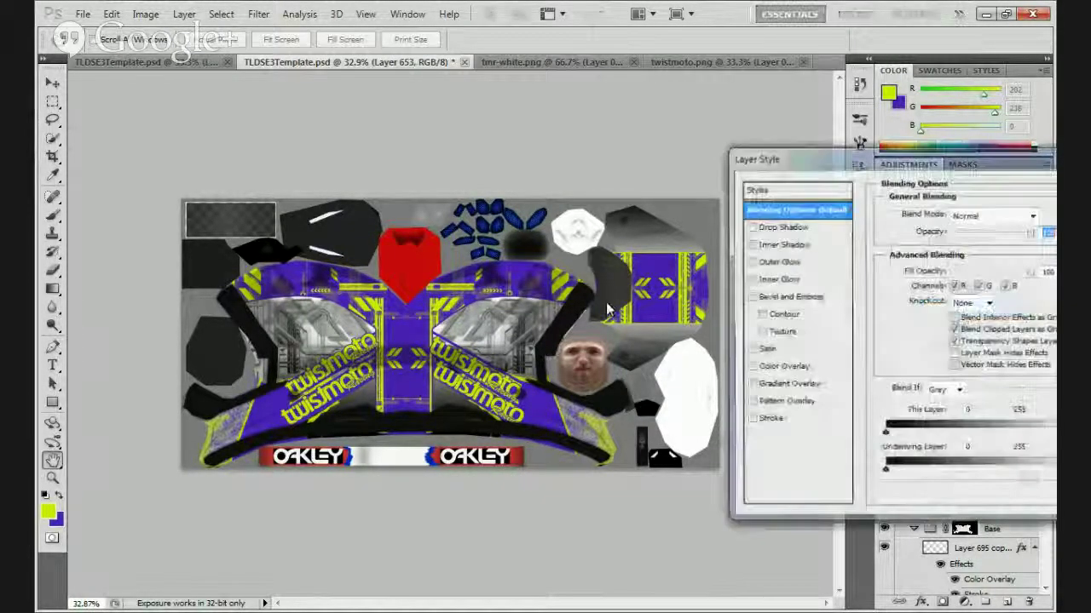
pyautogui.click(754, 367)
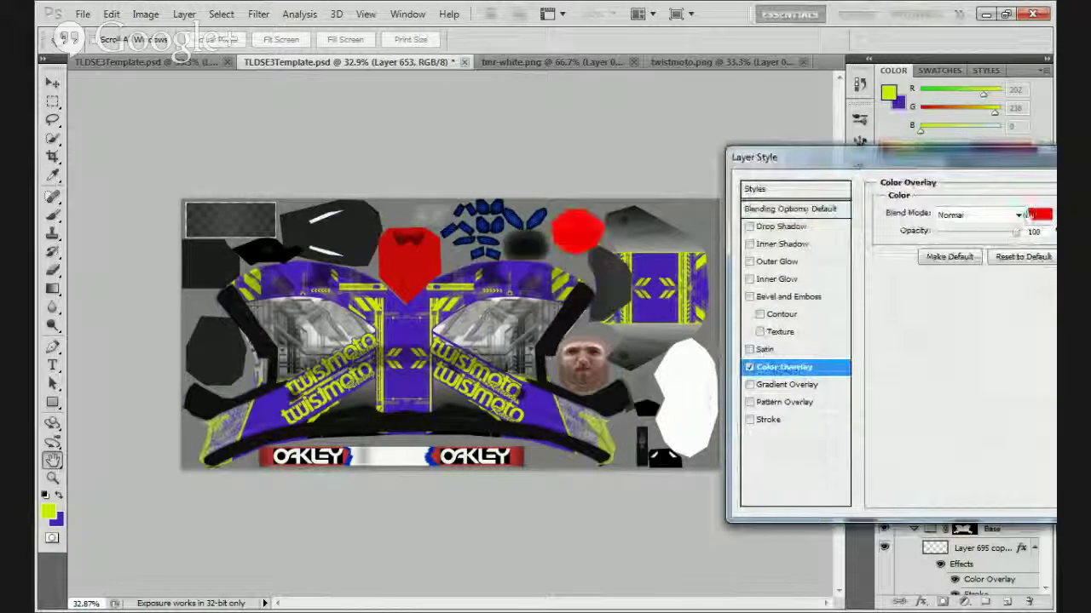
pyautogui.click(1034, 213)
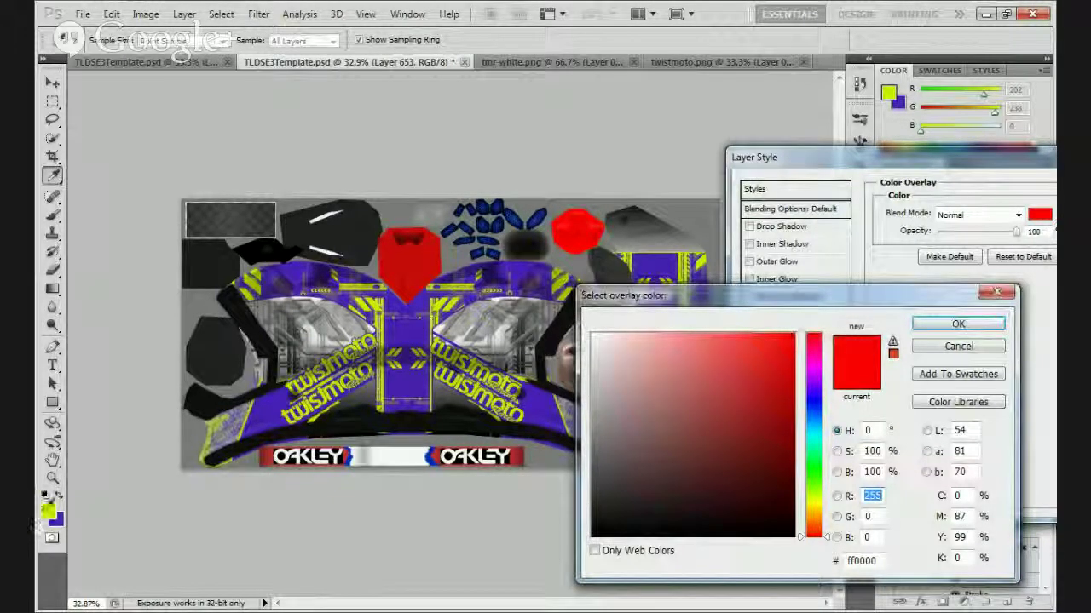
pyautogui.click(47, 511)
pyautogui.click(957, 324)
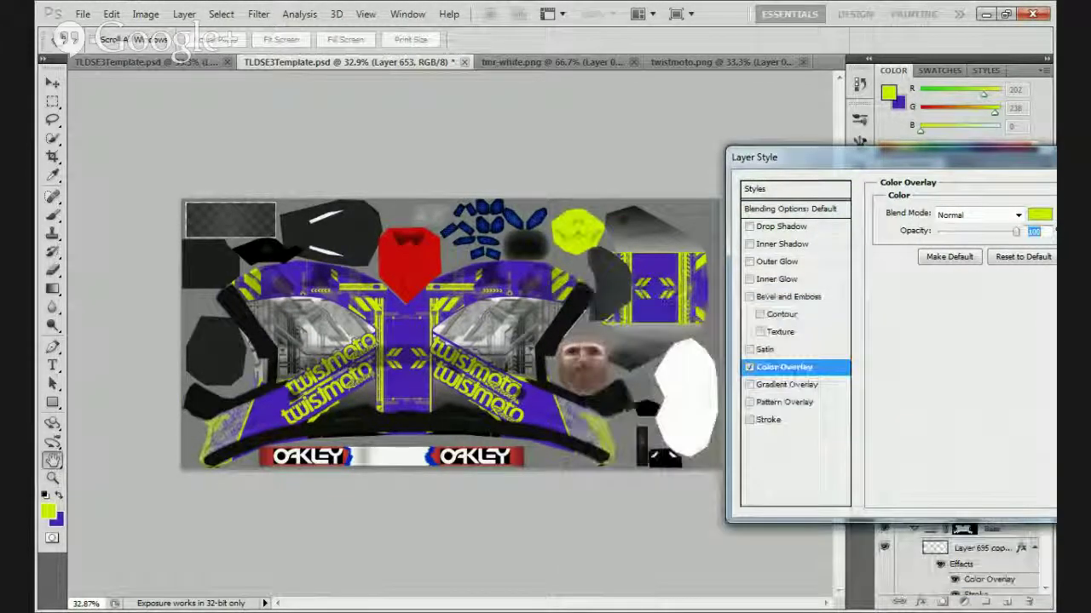
pyautogui.press('Return')
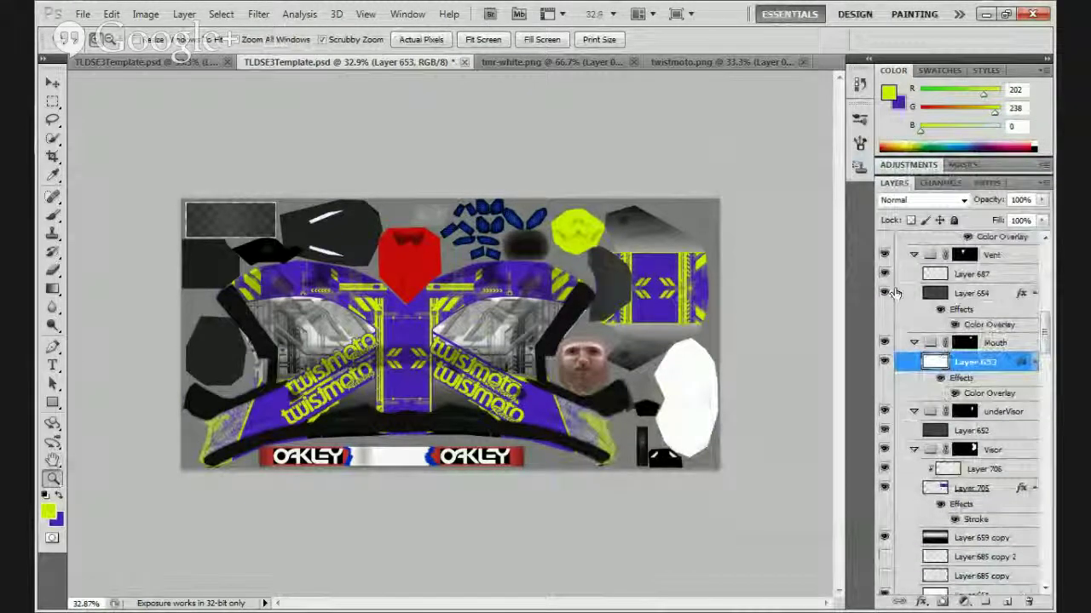
# Change the red top-centre piece's Color Overlay on Layer 654 to purple 4b1fb9.
pyautogui.click(883, 293)
pyautogui.click(884, 293)
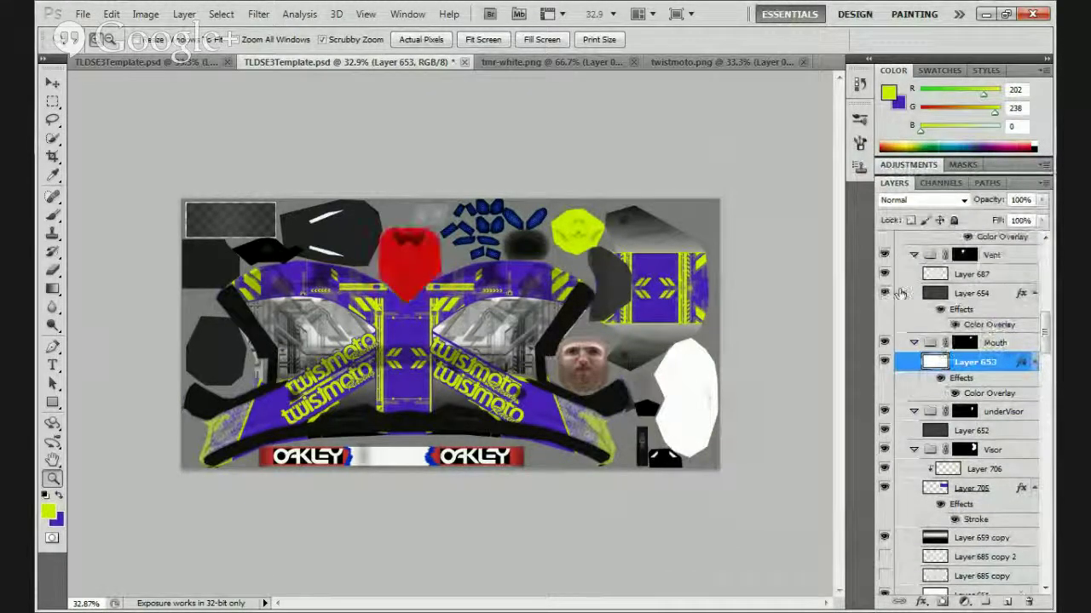
pyautogui.doubleClick(903, 293)
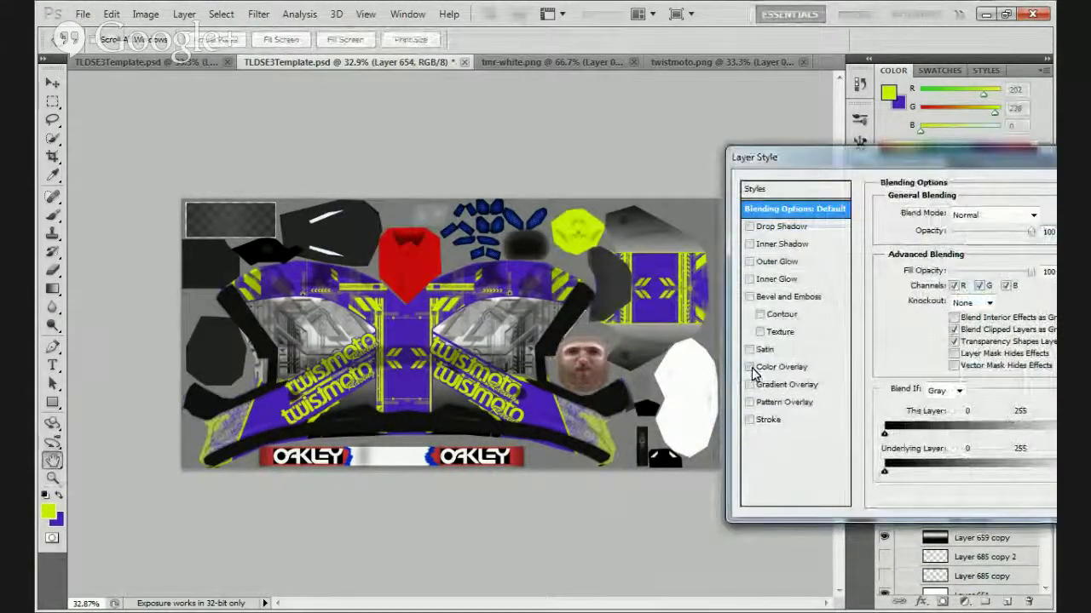
pyautogui.click(802, 369)
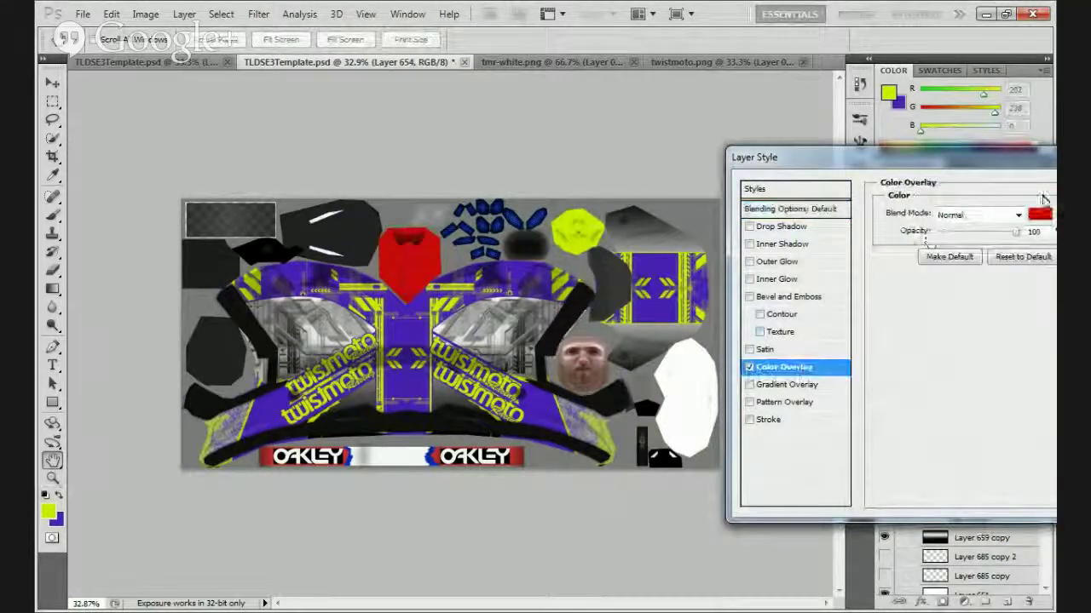
pyautogui.click(1039, 213)
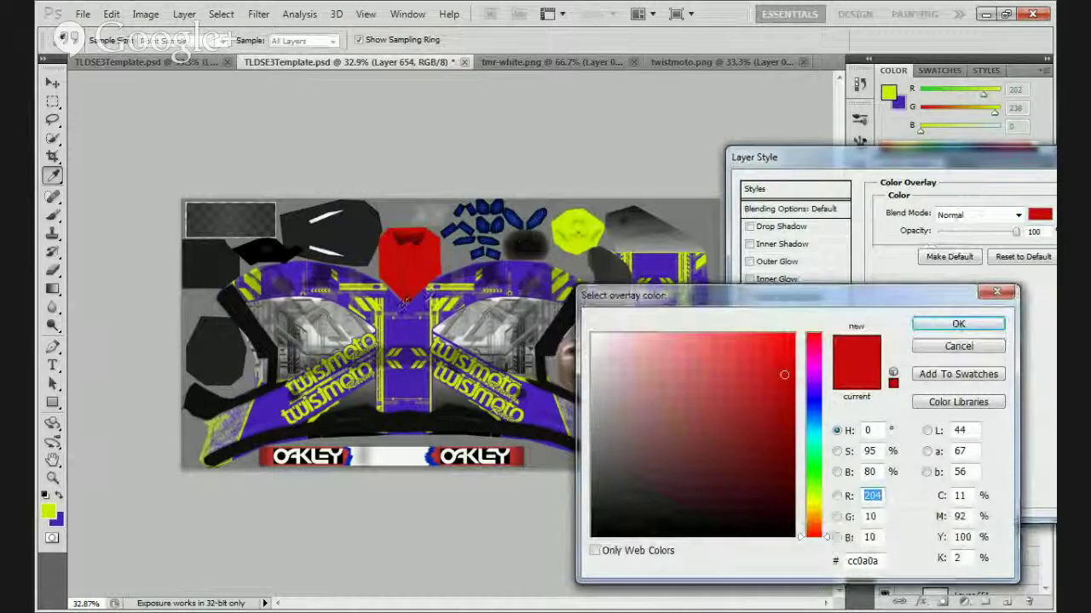
pyautogui.click(426, 300)
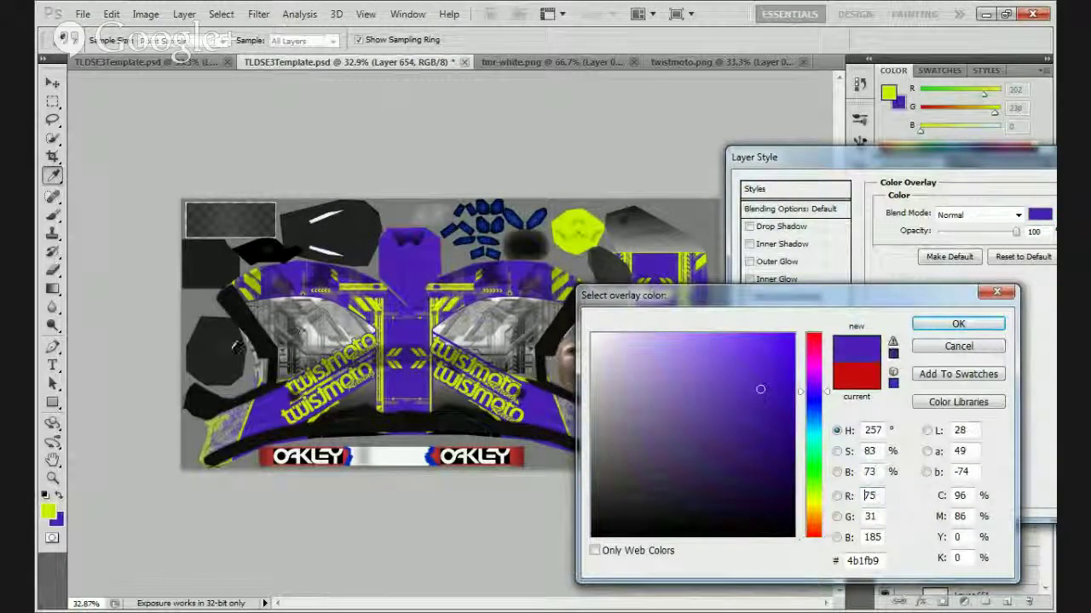
pyautogui.click(959, 324)
# Hide the Mouthpiece layer's Color Overlay effect so its small top pieces show dark grey.
pyautogui.press('Return')
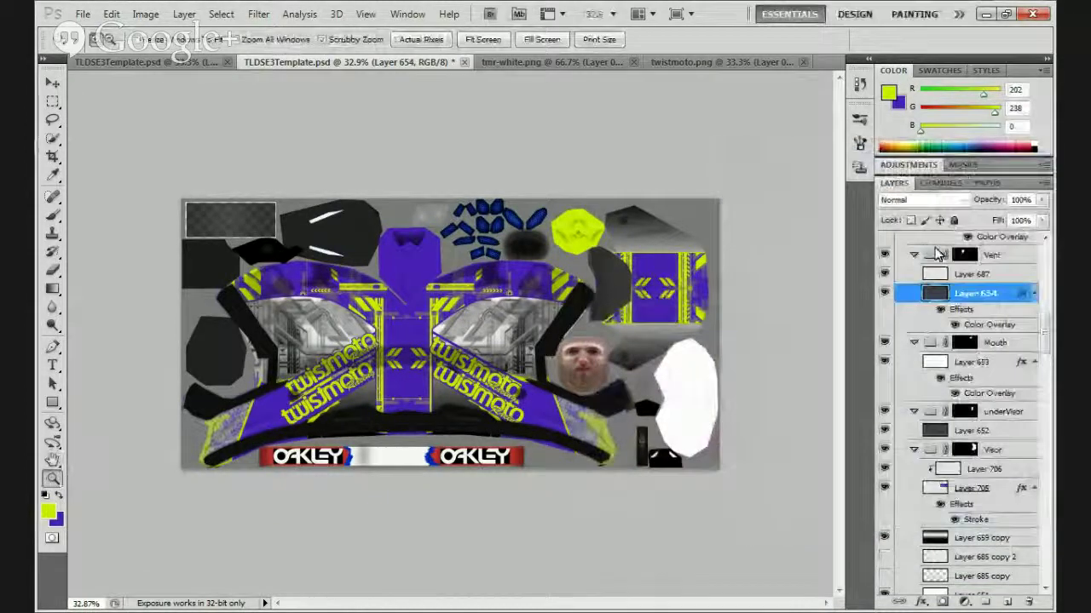
pyautogui.scroll(2, 907, 292)
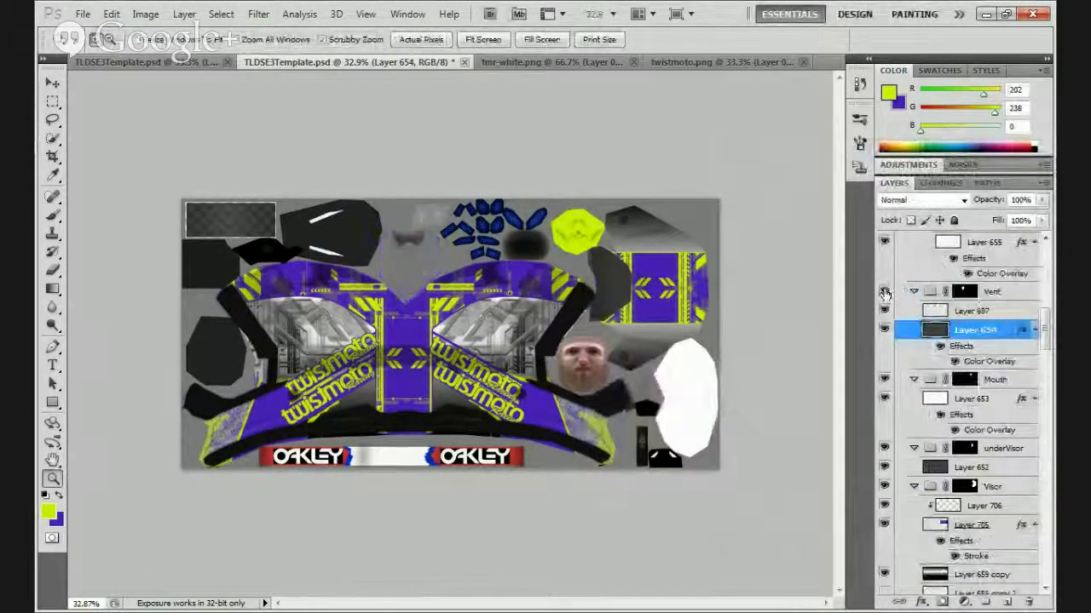
pyautogui.scroll(3, 886, 298)
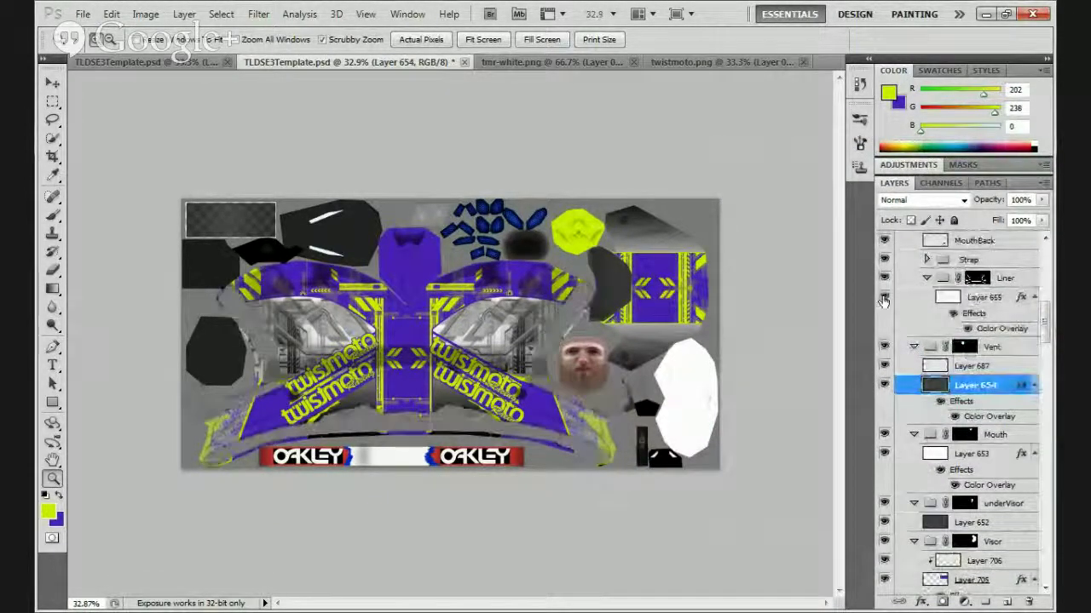
pyautogui.scroll(3, 886, 306)
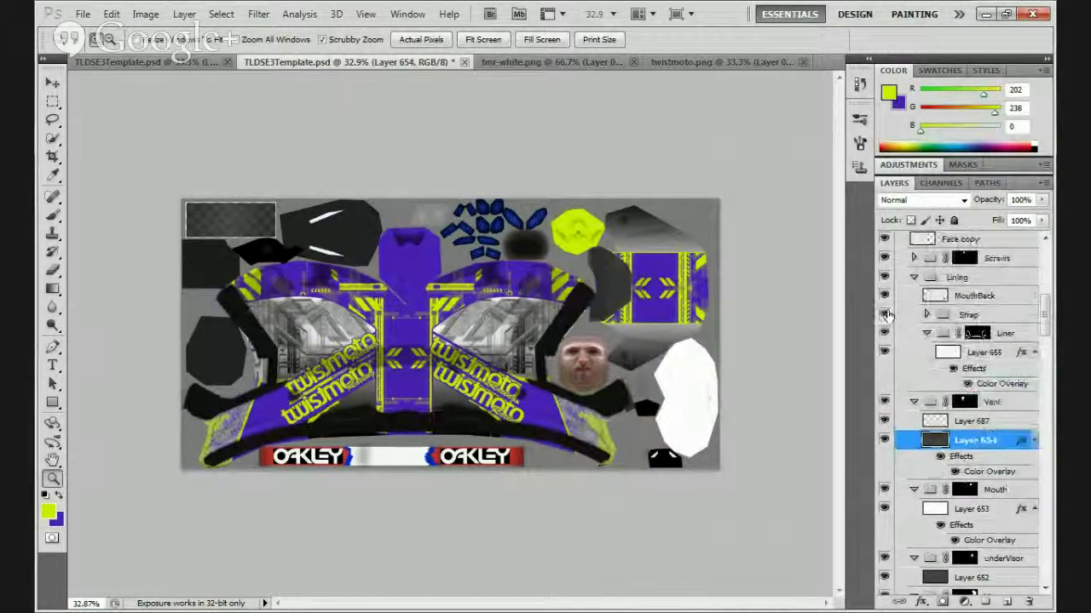
pyautogui.scroll(2, 888, 315)
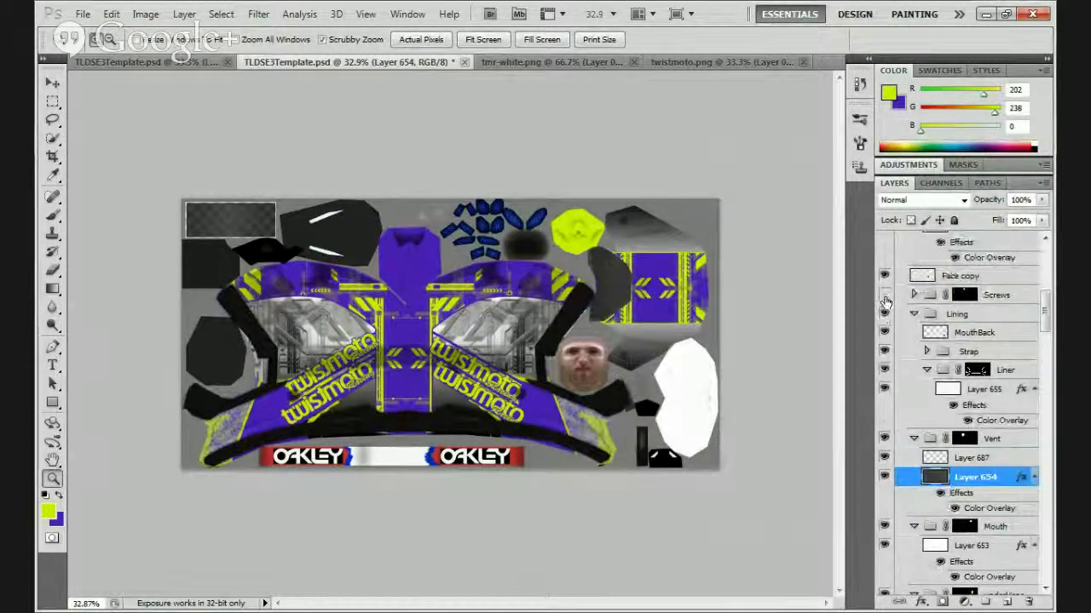
pyautogui.scroll(2, 895, 307)
pyautogui.scroll(2, 892, 308)
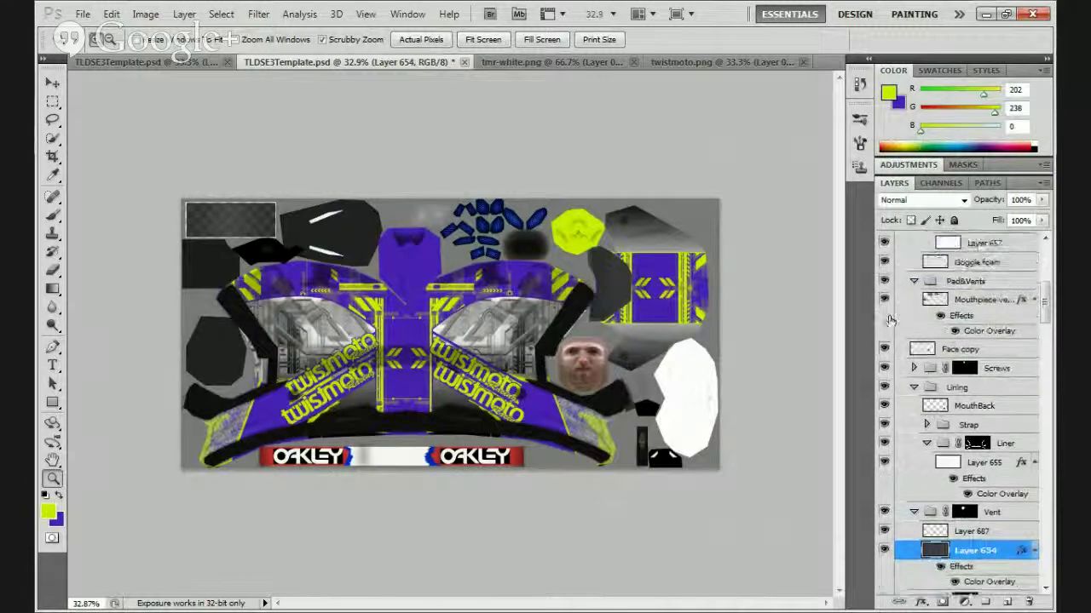
pyautogui.click(884, 300)
pyautogui.click(884, 300)
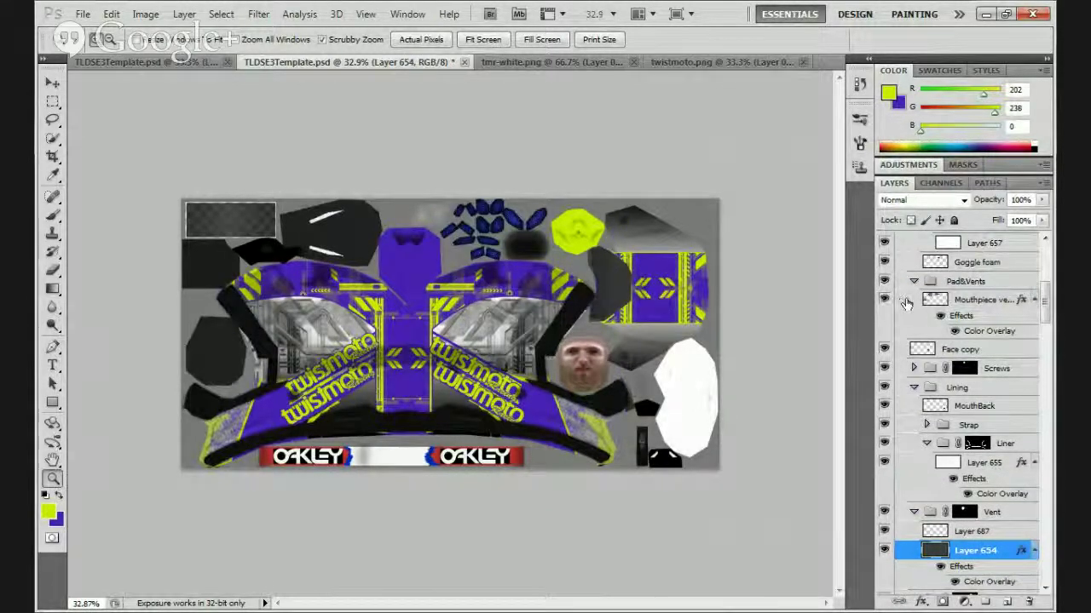
pyautogui.click(954, 331)
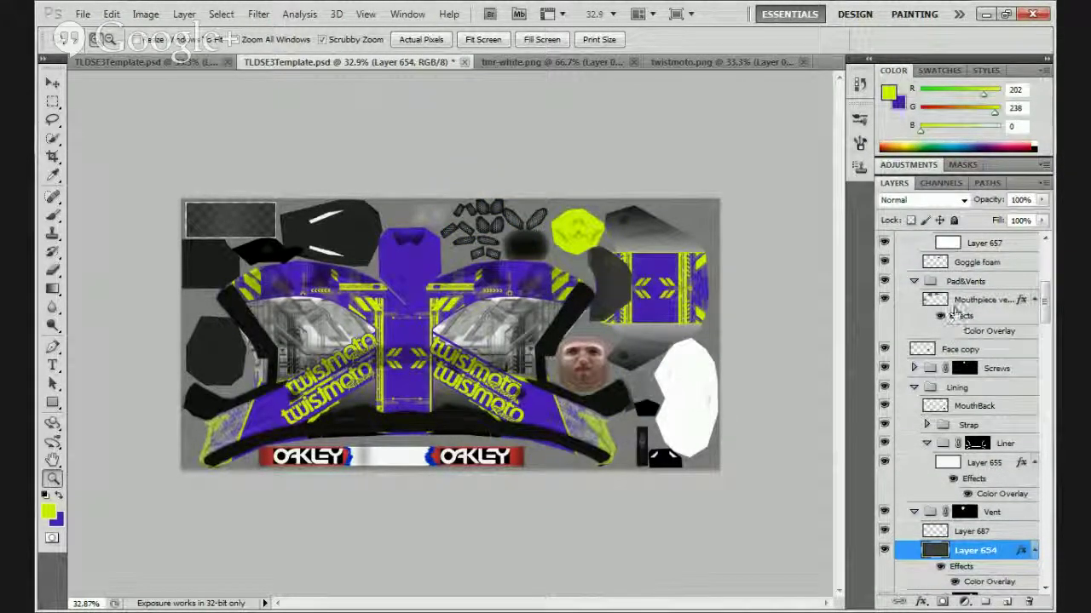
# Identify the Goggle foam layer and select Layer 689.
pyautogui.scroll(2, 932, 326)
pyautogui.scroll(2, 931, 326)
pyautogui.click(884, 354)
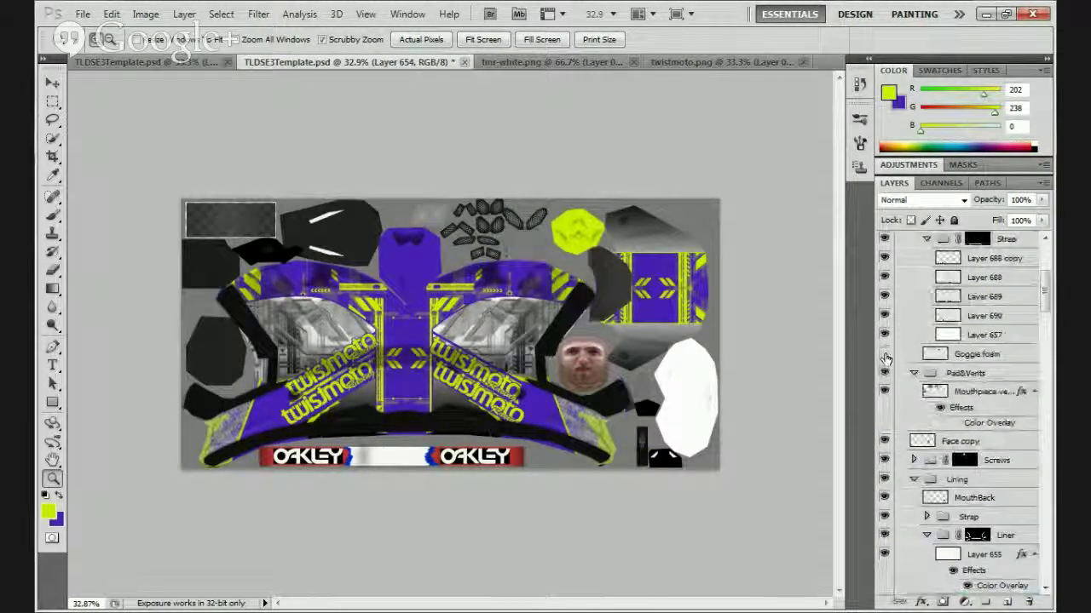
pyautogui.click(884, 354)
pyautogui.scroll(2, 890, 362)
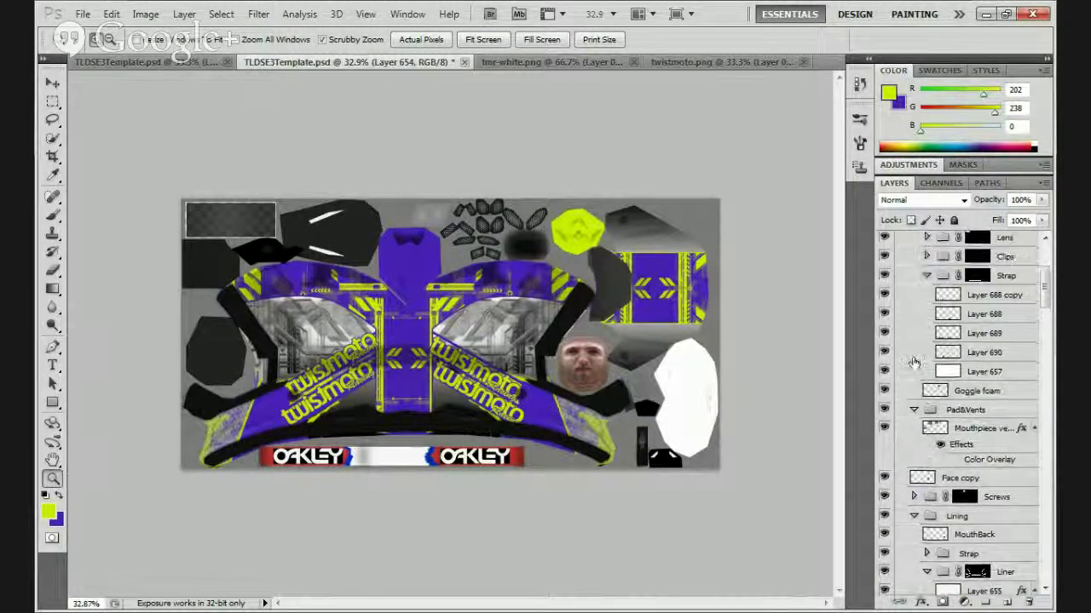
pyautogui.click(919, 334)
# Squash the left Oakley logo (Layer 688 copy) slightly vertically with Free Transform.
pyautogui.doubleClick(919, 334)
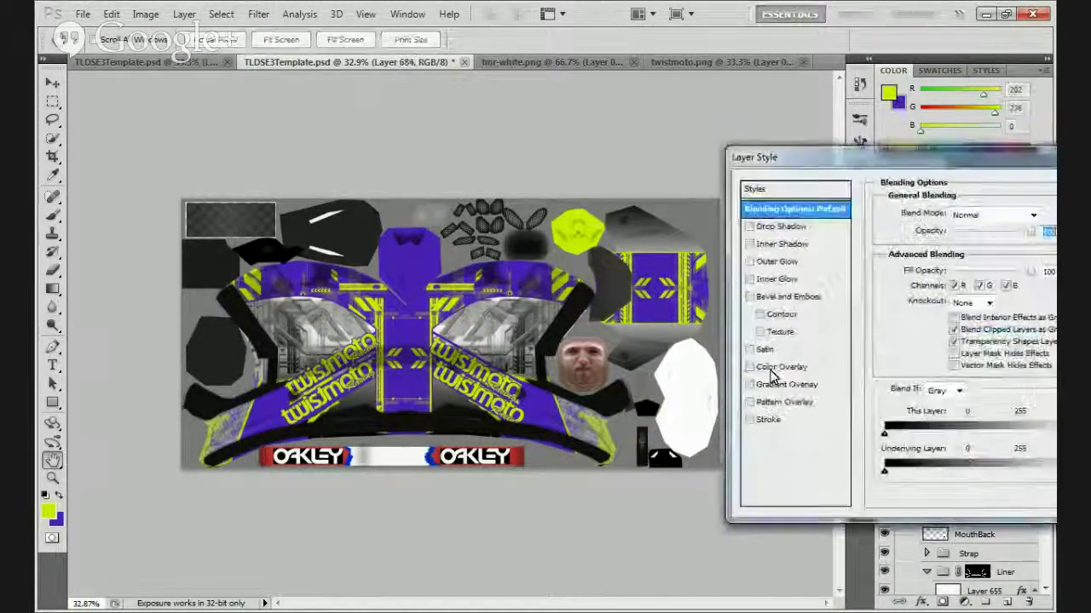
pyautogui.press('Escape')
pyautogui.scroll(2, 958, 339)
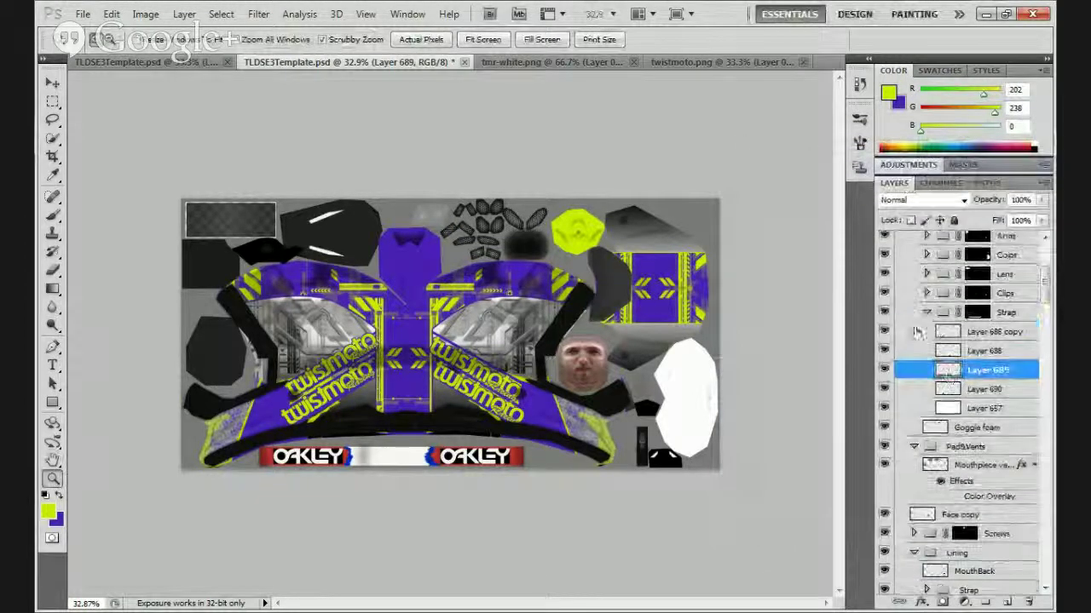
pyautogui.click(911, 337)
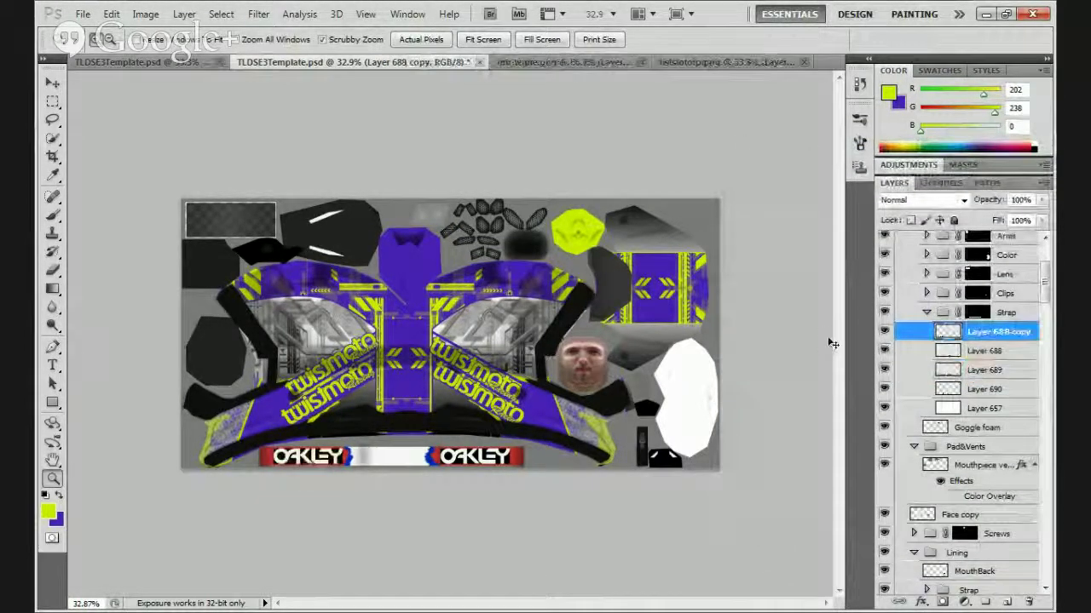
pyautogui.hotkey('ctrl', 't')
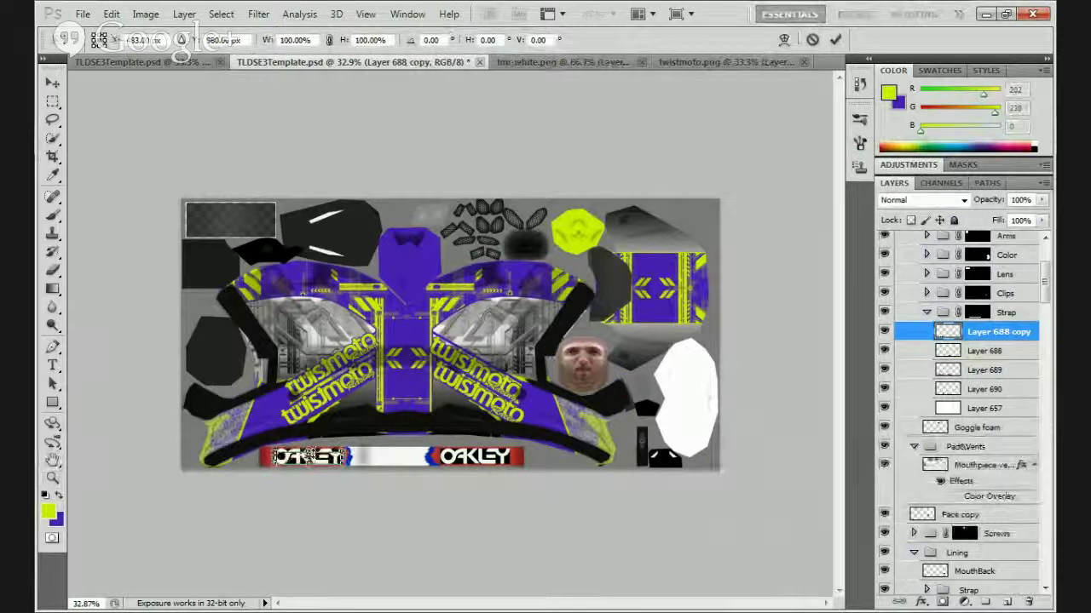
pyautogui.moveTo(308, 447); pyautogui.dragTo(308, 451)
pyautogui.click(836, 39)
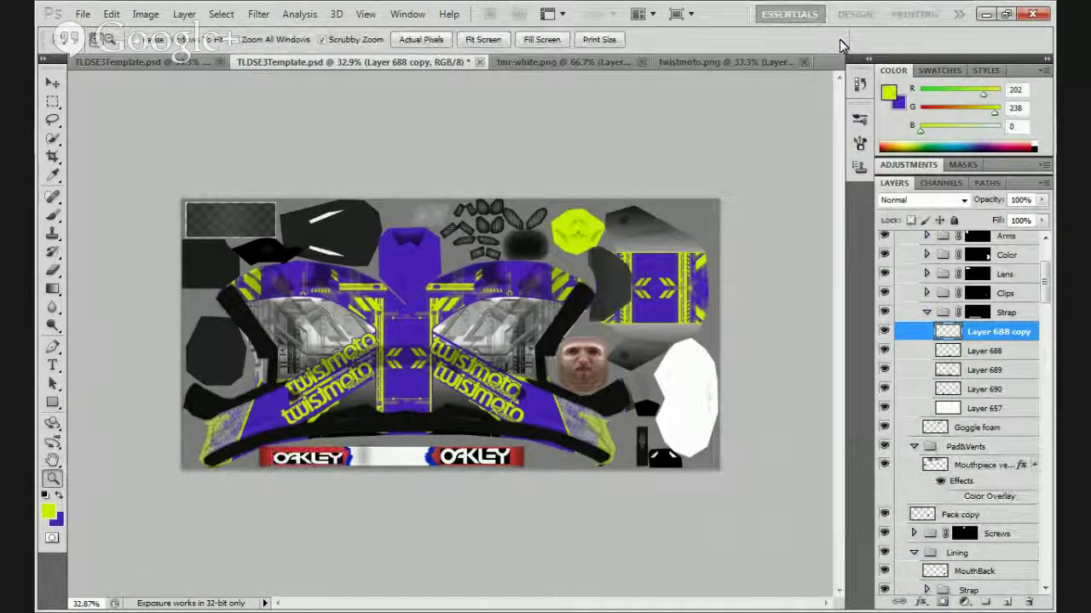
# Delete Layer 688 and duplicate the left Oakley logo, placing the copy at the strap's right end.
pyautogui.click(52, 83)
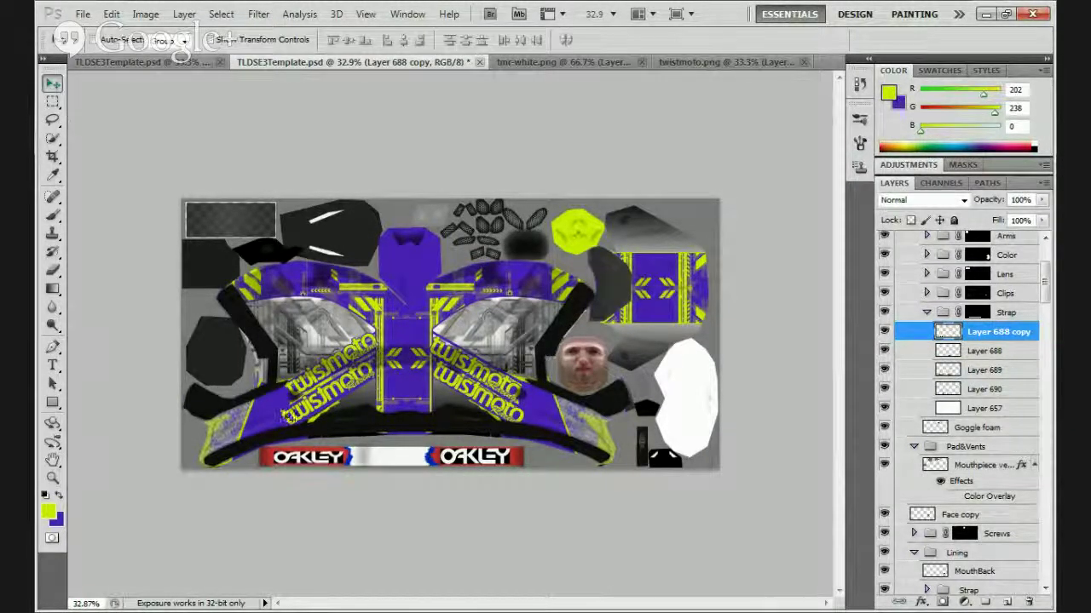
pyautogui.click(929, 353)
pyautogui.press('Delete')
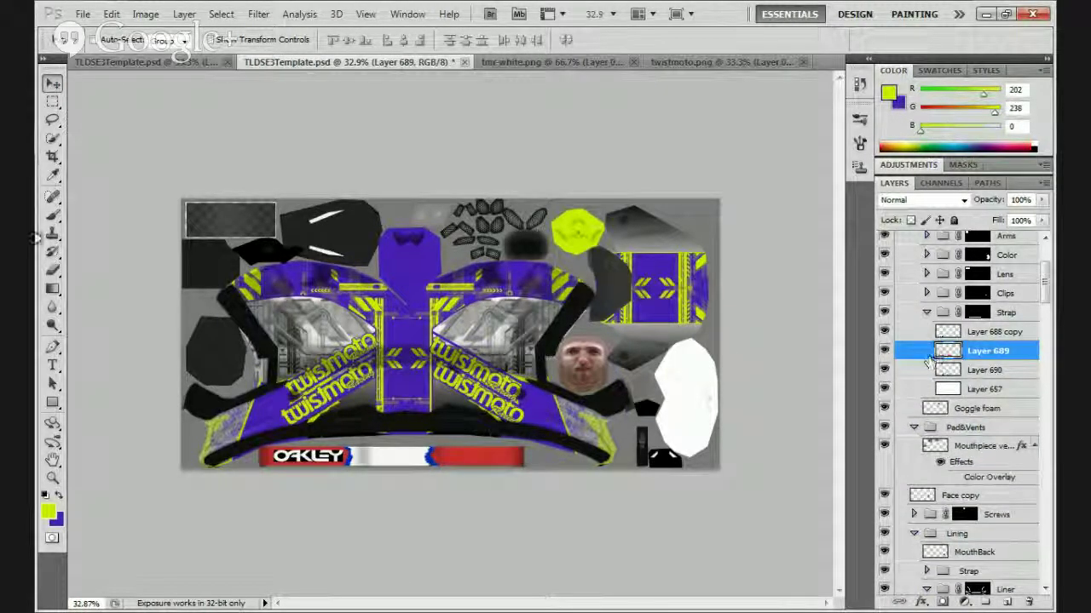
pyautogui.rightClick(920, 334)
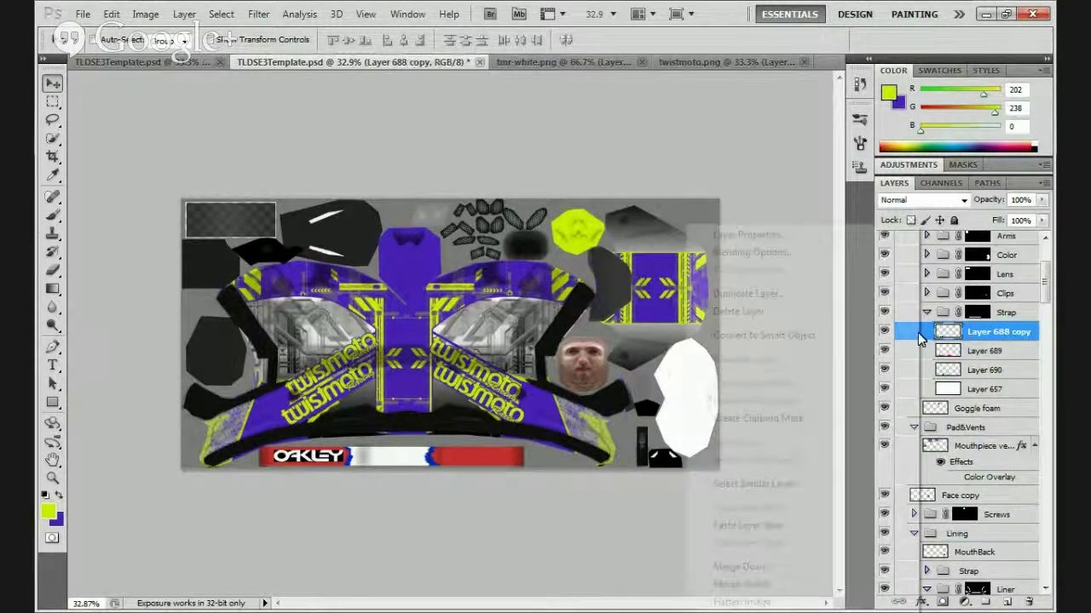
pyautogui.click(750, 291)
pyautogui.click(681, 179)
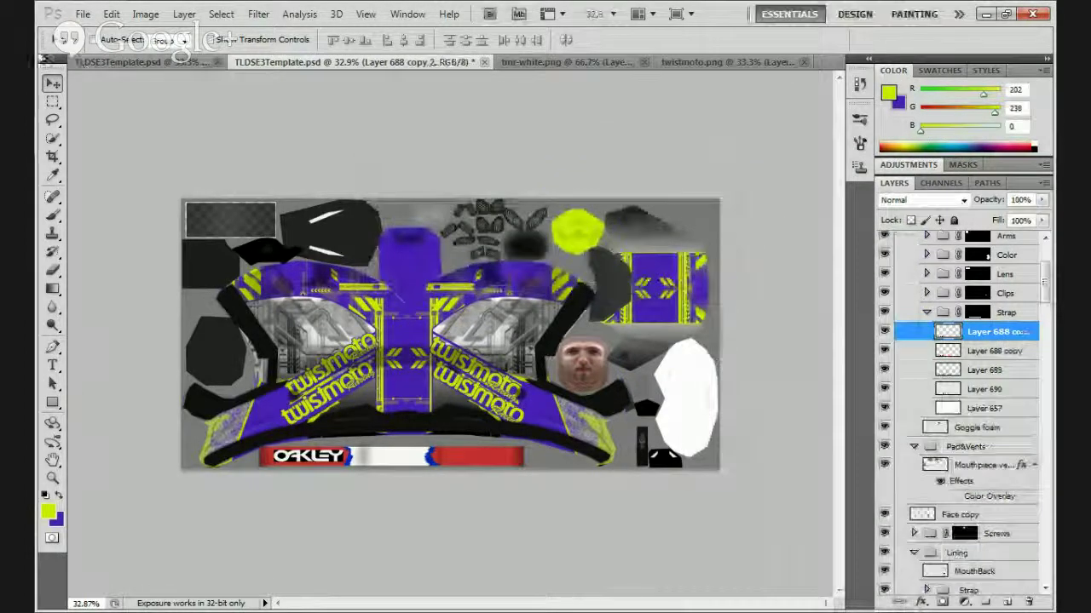
pyautogui.moveTo(188, 249); pyautogui.dragTo(354, 252)
pyautogui.press('Right')
pyautogui.press('Right')
pyautogui.press('Right')
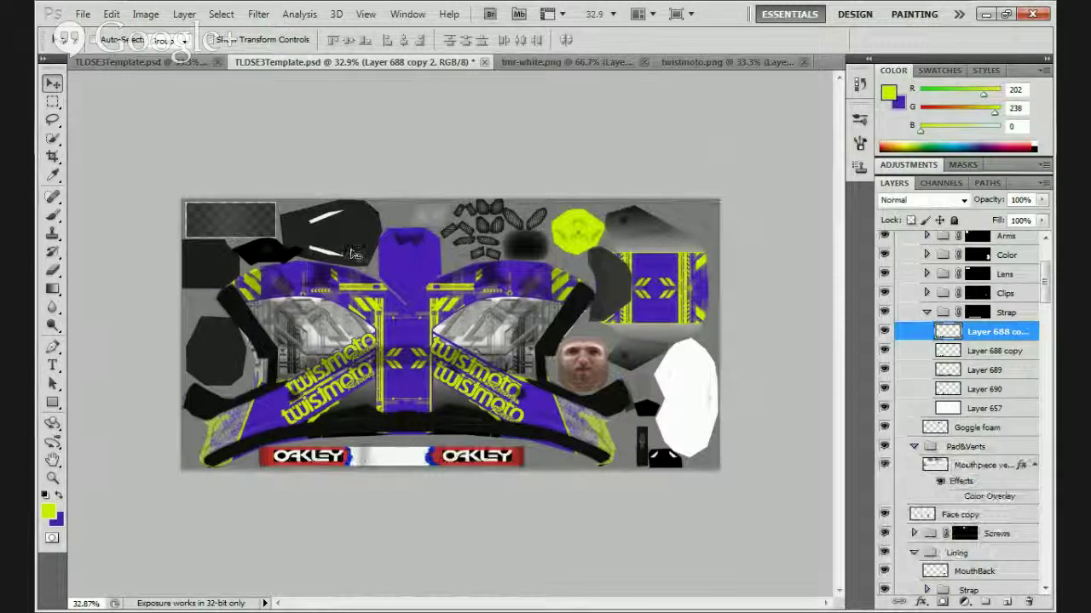
pyautogui.press('Left')
pyautogui.press('Left')
pyautogui.press('Left')
pyautogui.press('Left')
pyautogui.press('Left')
pyautogui.press('Left')
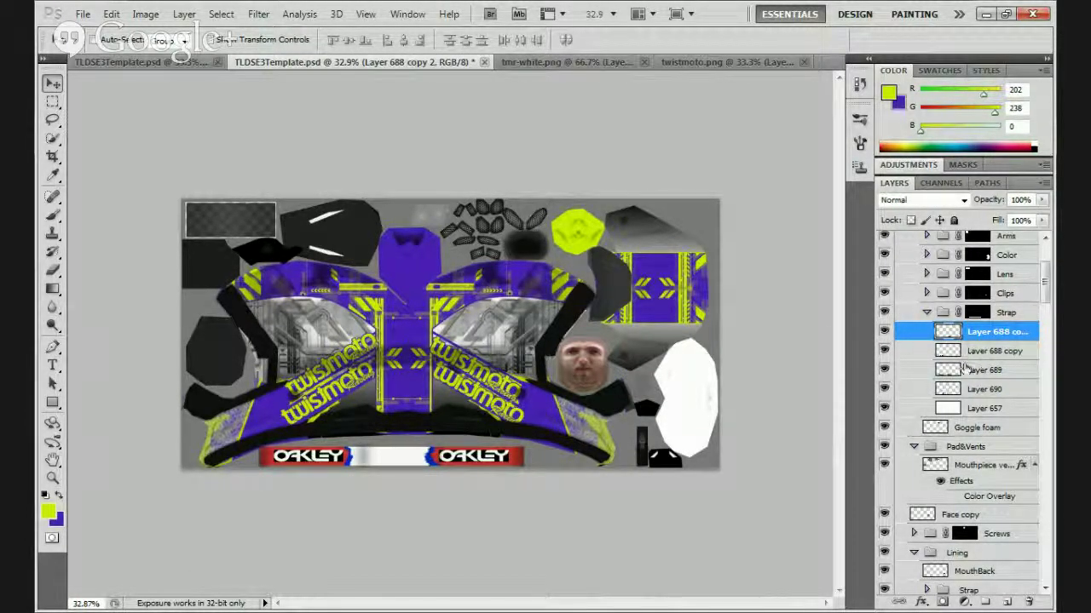
# Give the strap band on Layer 689 a near-black Color Overlay.
pyautogui.click(1014, 375)
pyautogui.doubleClick(1020, 376)
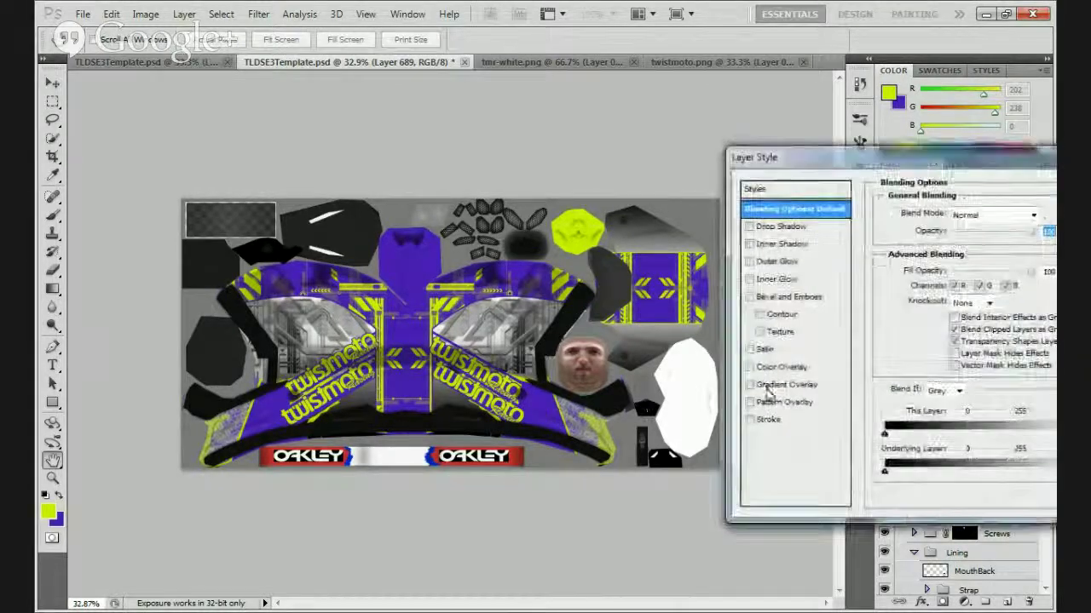
pyautogui.click(749, 366)
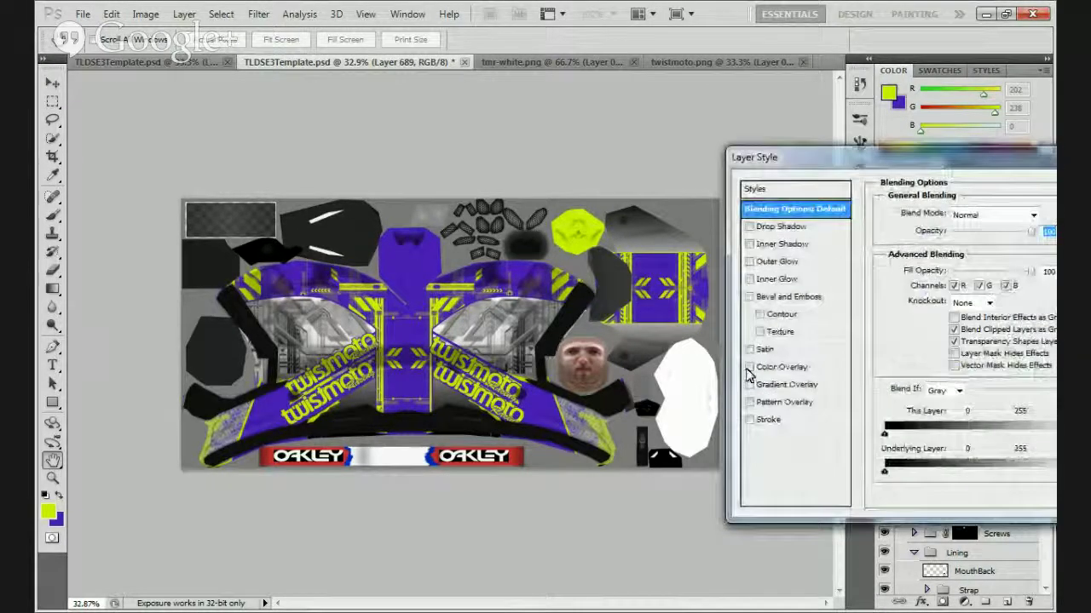
pyautogui.click(792, 367)
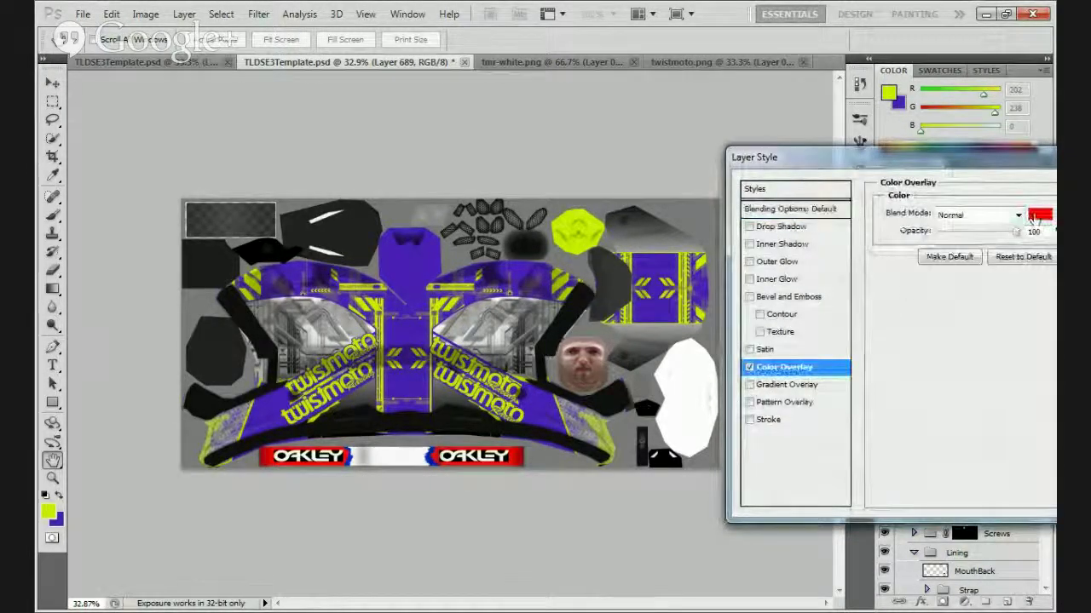
pyautogui.click(1040, 214)
pyautogui.click(561, 220)
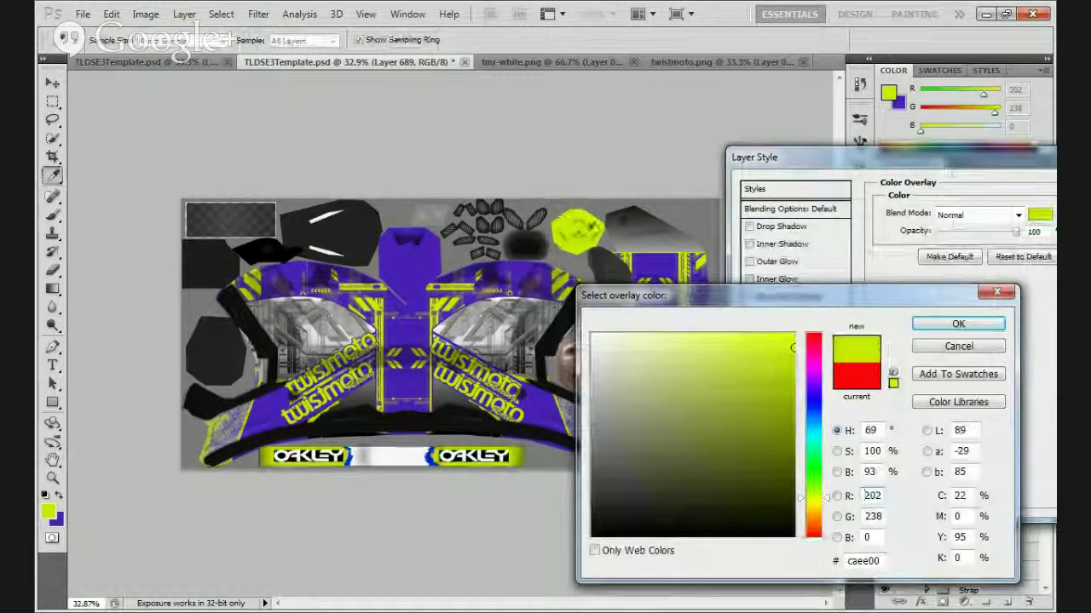
pyautogui.click(954, 327)
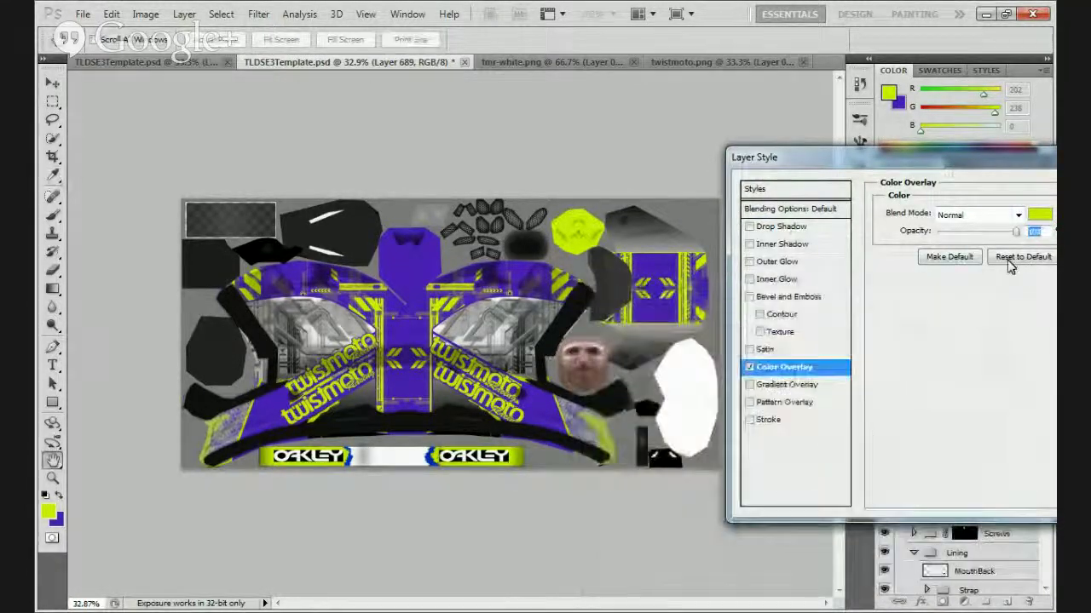
pyautogui.click(749, 367)
pyautogui.click(749, 367)
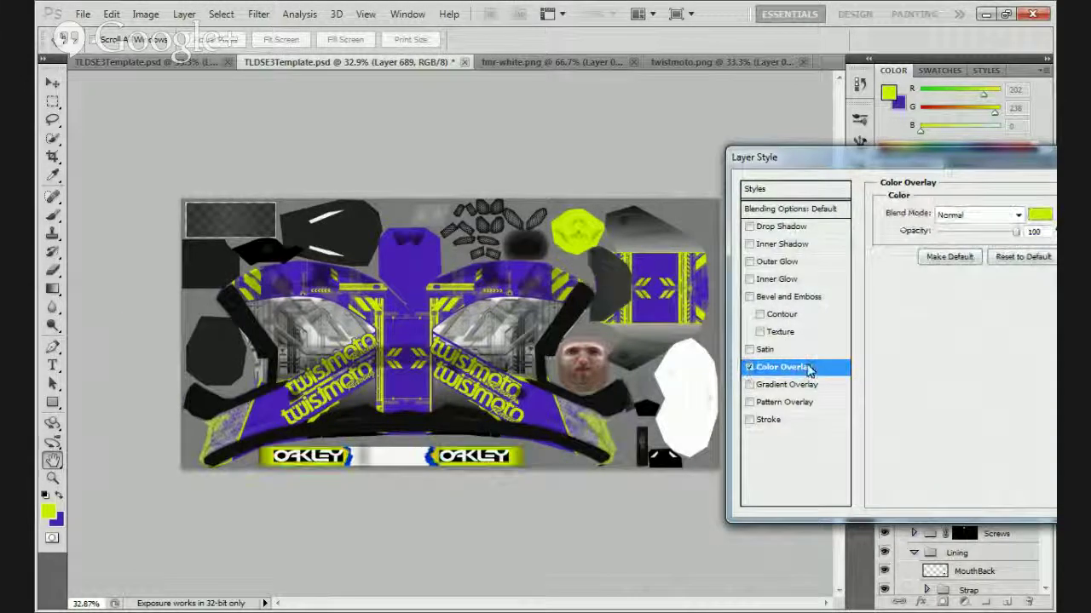
pyautogui.click(1040, 214)
pyautogui.moveTo(723, 450)
pyautogui.mouseDown()
pyautogui.moveTo(568, 562)
pyautogui.moveTo(571, 511)
pyautogui.mouseUp()
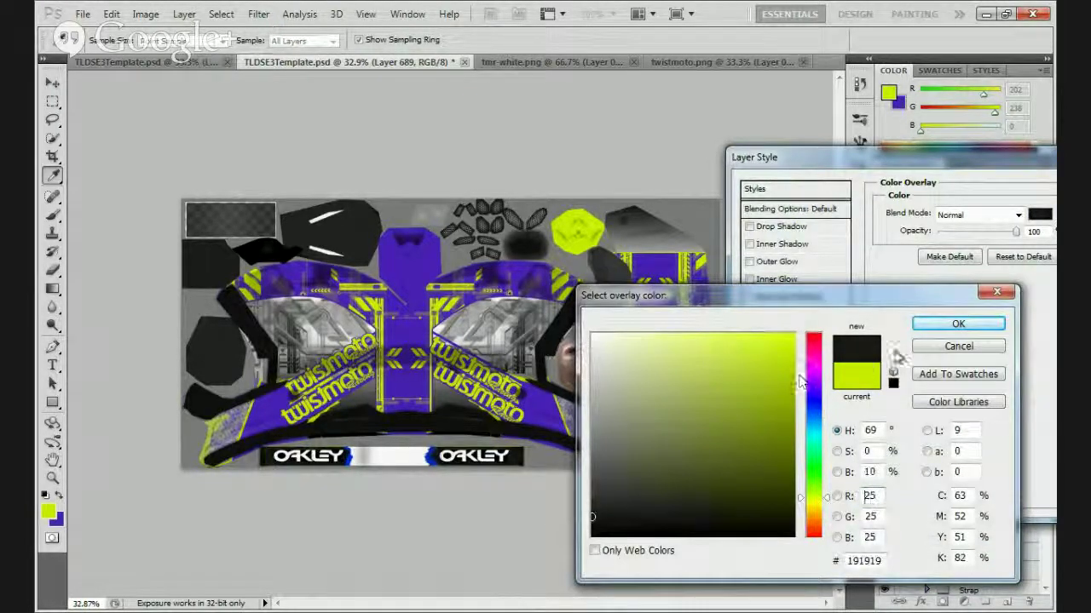
pyautogui.click(957, 323)
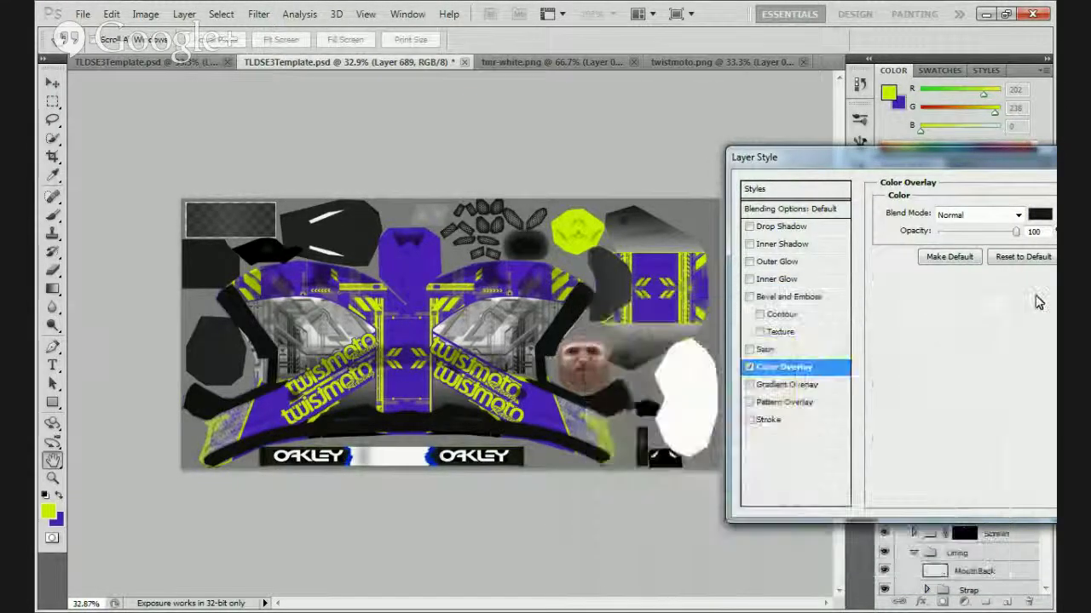
# Add a 3 px Stroke in sampled yellow-green caee00 to Layer 689.
pyautogui.click(749, 420)
pyautogui.click(812, 424)
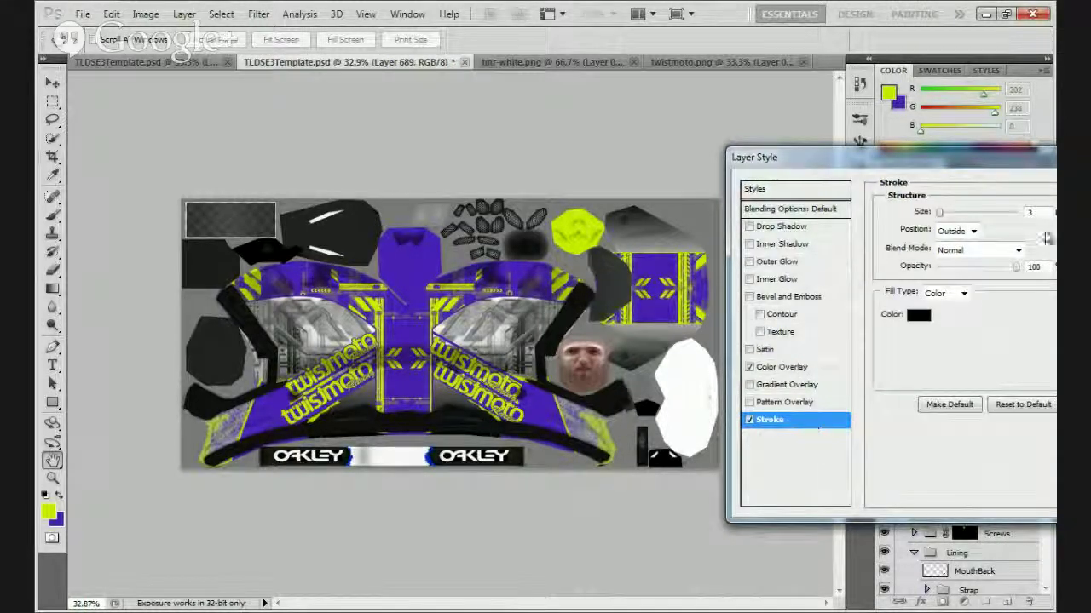
pyautogui.click(921, 313)
pyautogui.click(596, 214)
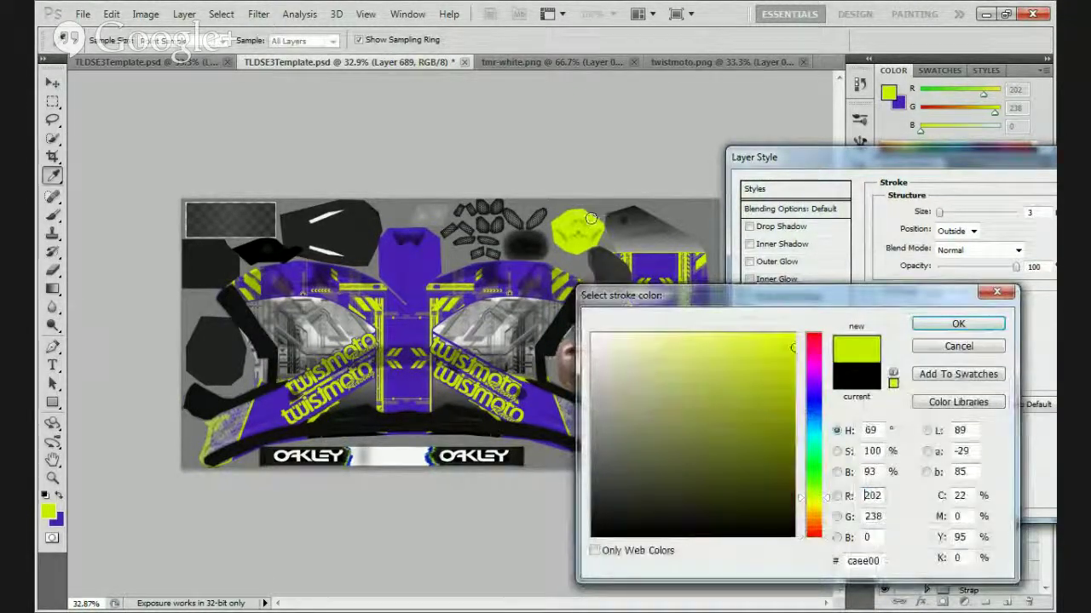
pyautogui.click(958, 325)
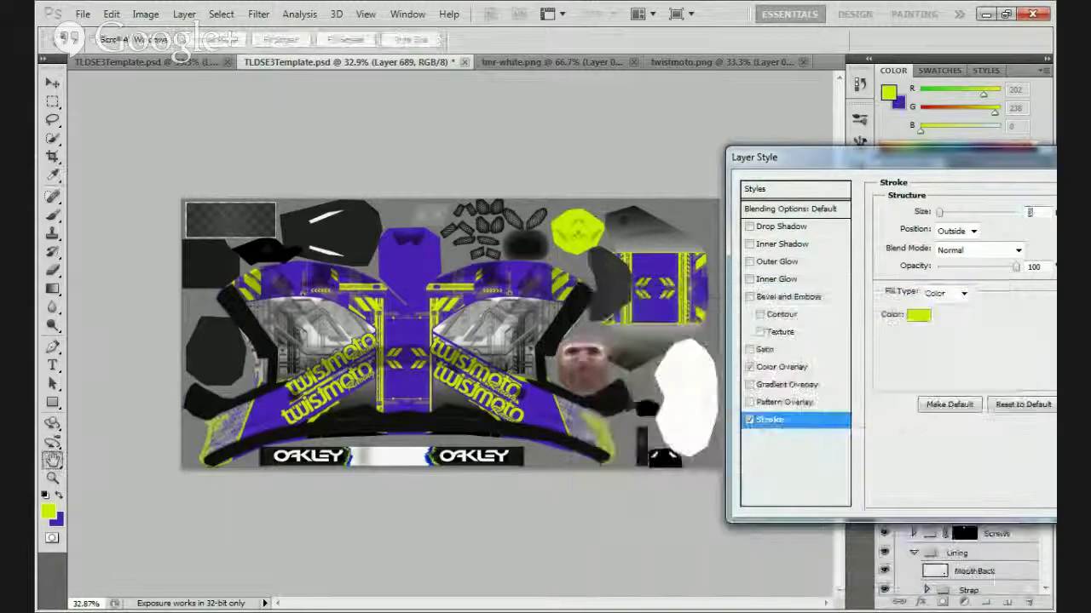
pyautogui.press('Return')
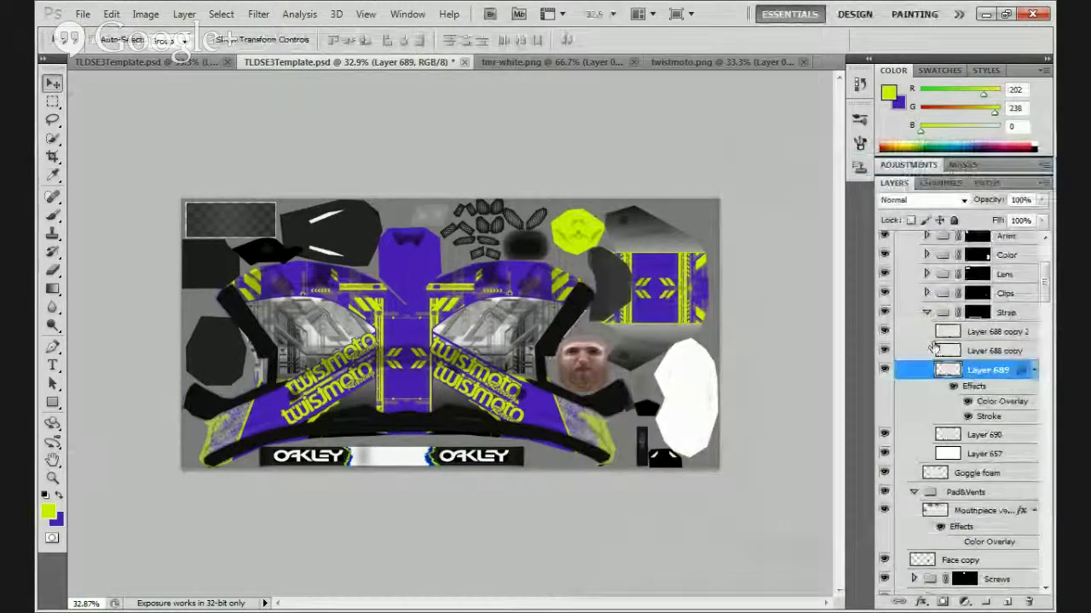
# Export the texture as TLDSE3Template.png without interlacing, then minimize Photoshop.
pyautogui.moveTo(884, 350); pyautogui.dragTo(884, 332)
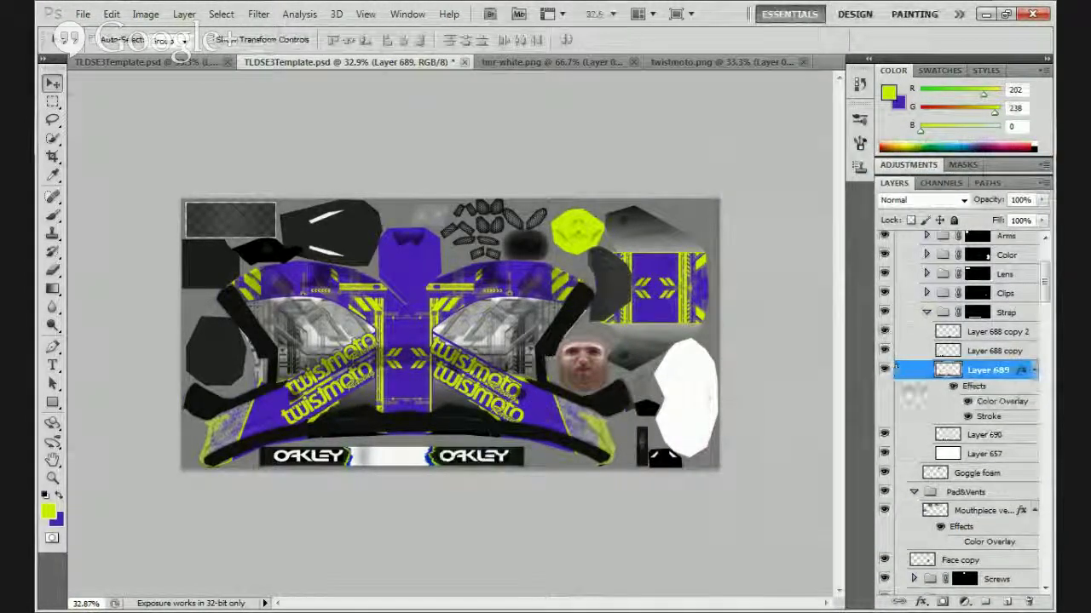
pyautogui.click(83, 16)
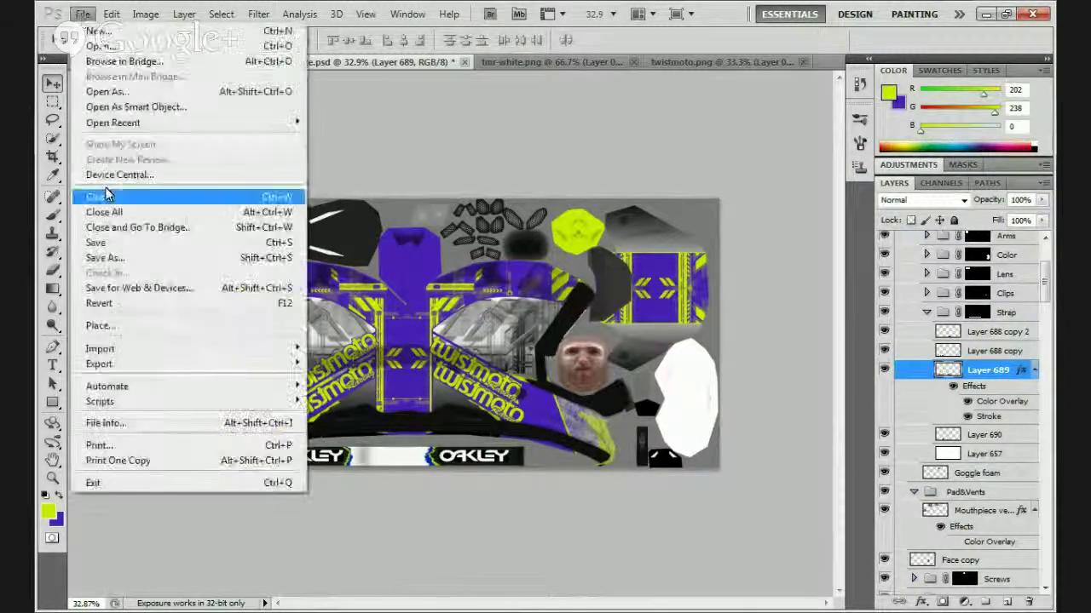
pyautogui.click(114, 255)
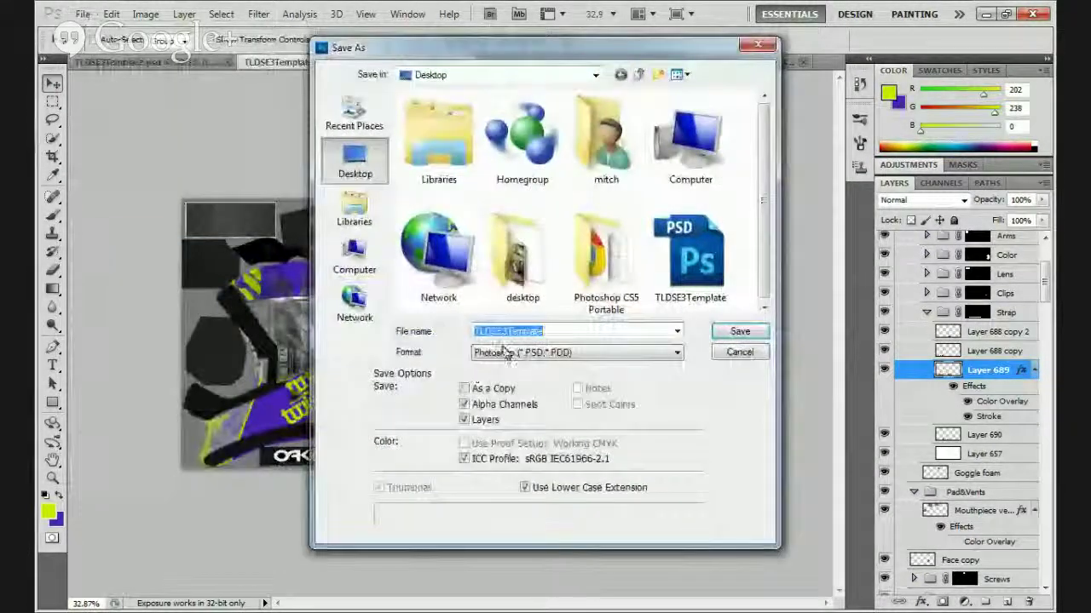
pyautogui.click(576, 351)
pyautogui.click(502, 518)
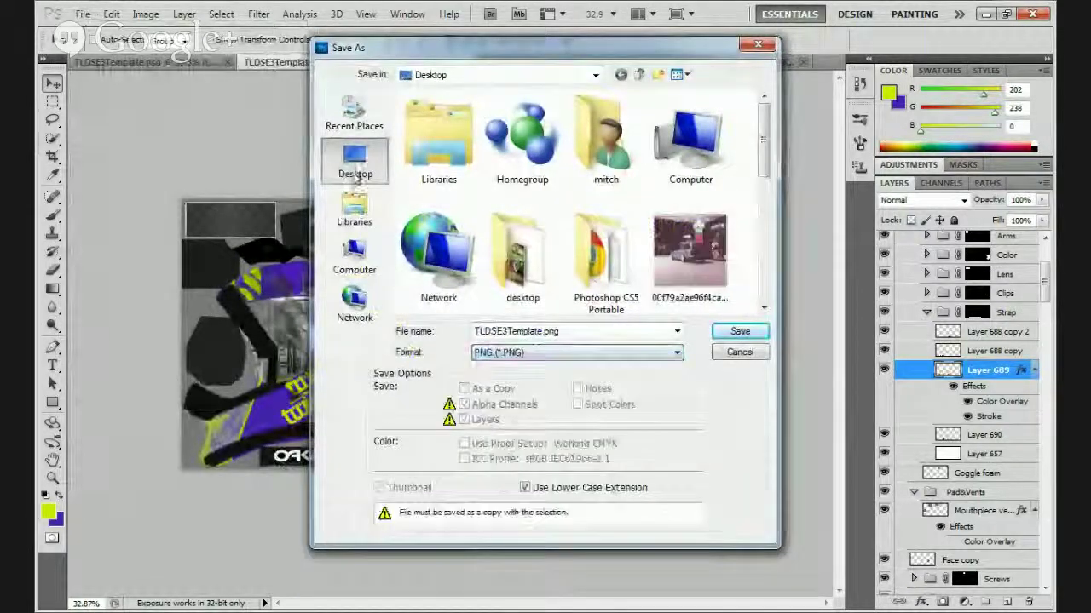
pyautogui.click(737, 332)
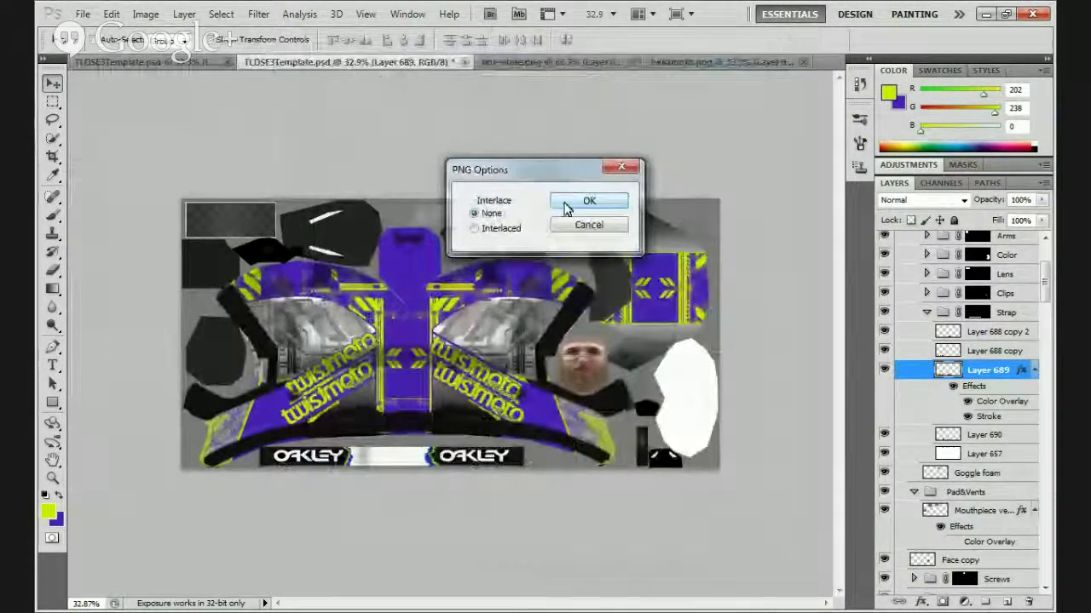
pyautogui.click(565, 203)
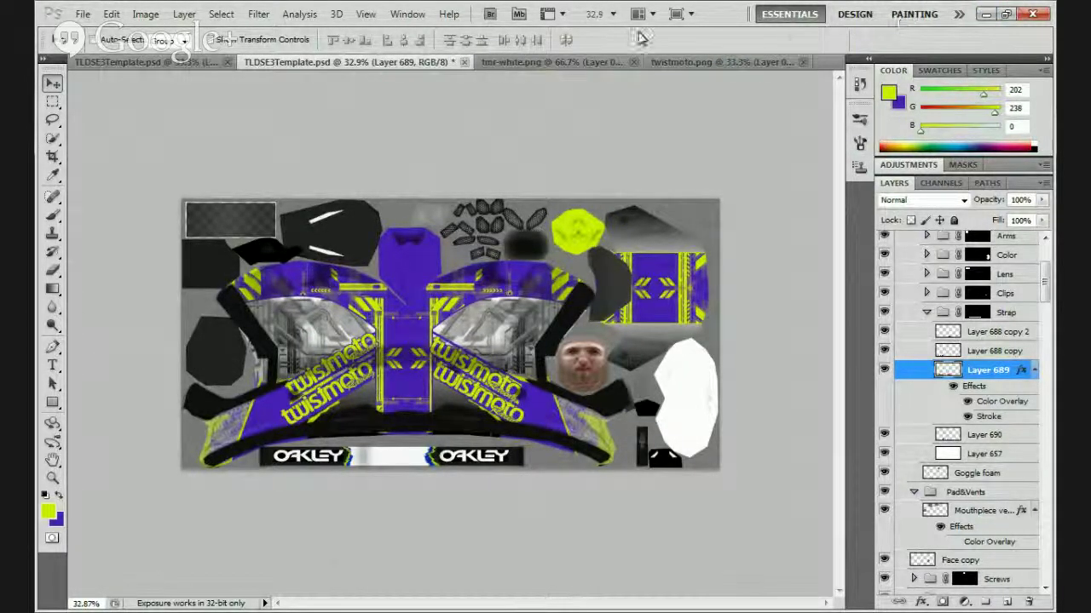
pyautogui.click(986, 15)
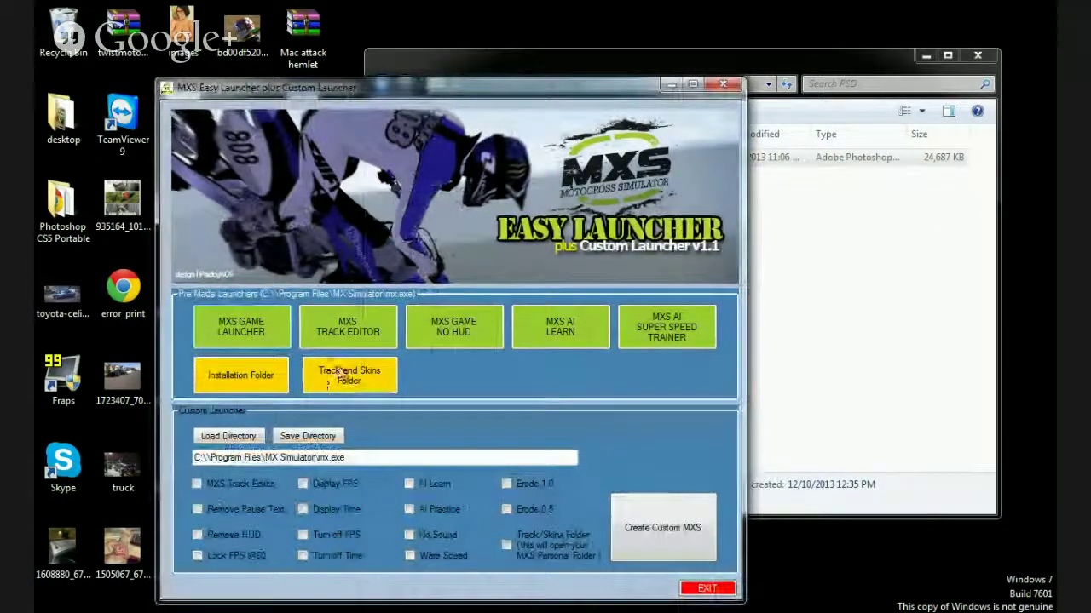
# Open the MX Simulator installation folder and search it for 'mac'.
pyautogui.click(270, 384)
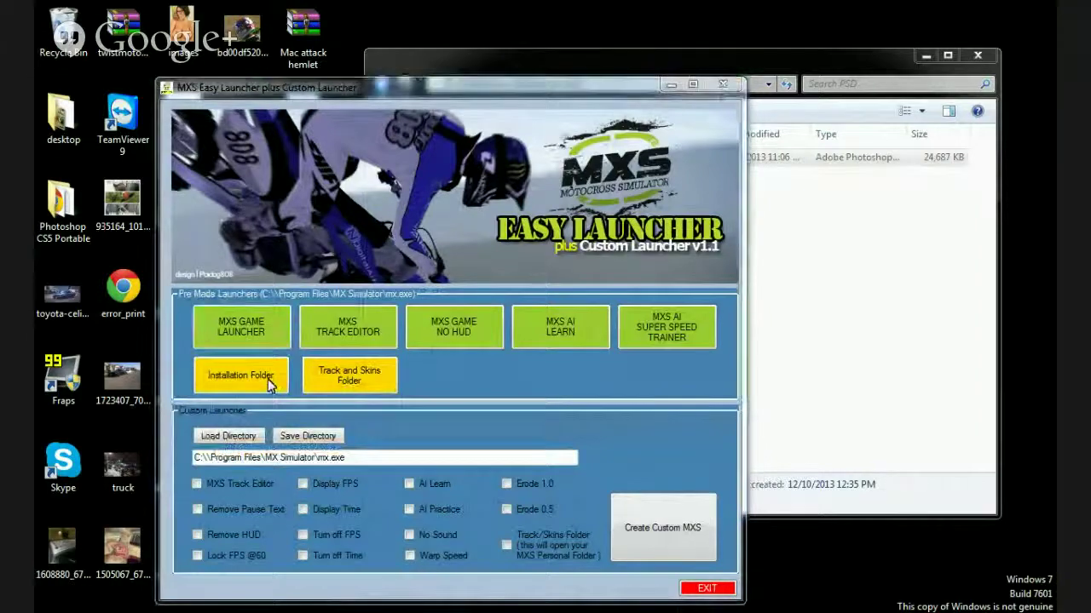
pyautogui.click(886, 104)
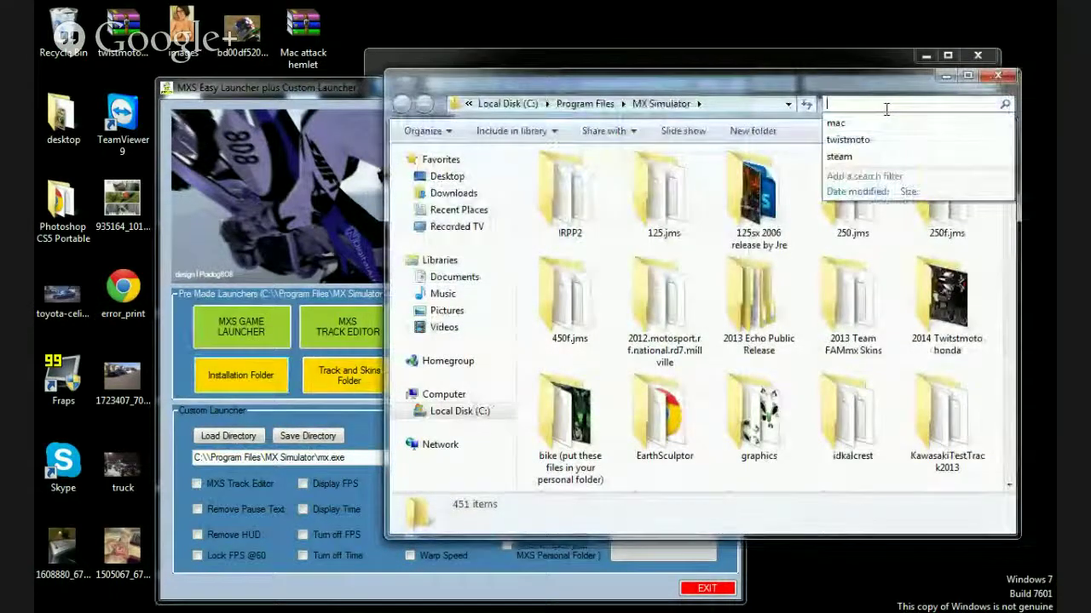
pyautogui.write('mac')
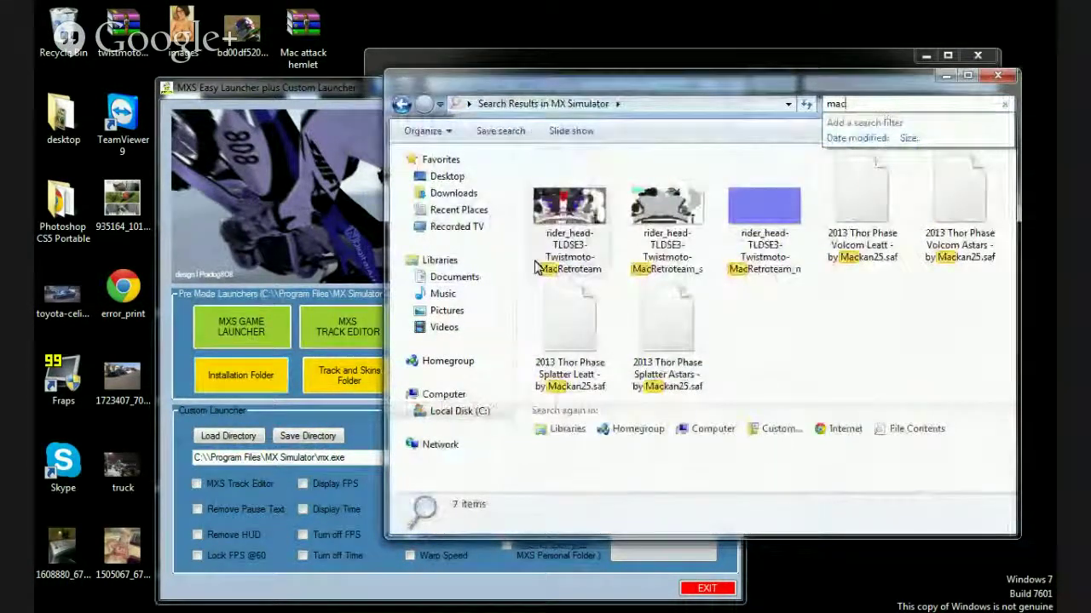
# Copy the rider_head, spec and norm images to the desktop, replacing the existing copies.
pyautogui.click(562, 255)
pyautogui.click(667, 255)
pyautogui.keyDown('shift'); pyautogui.click(755, 250); pyautogui.keyUp('shift')
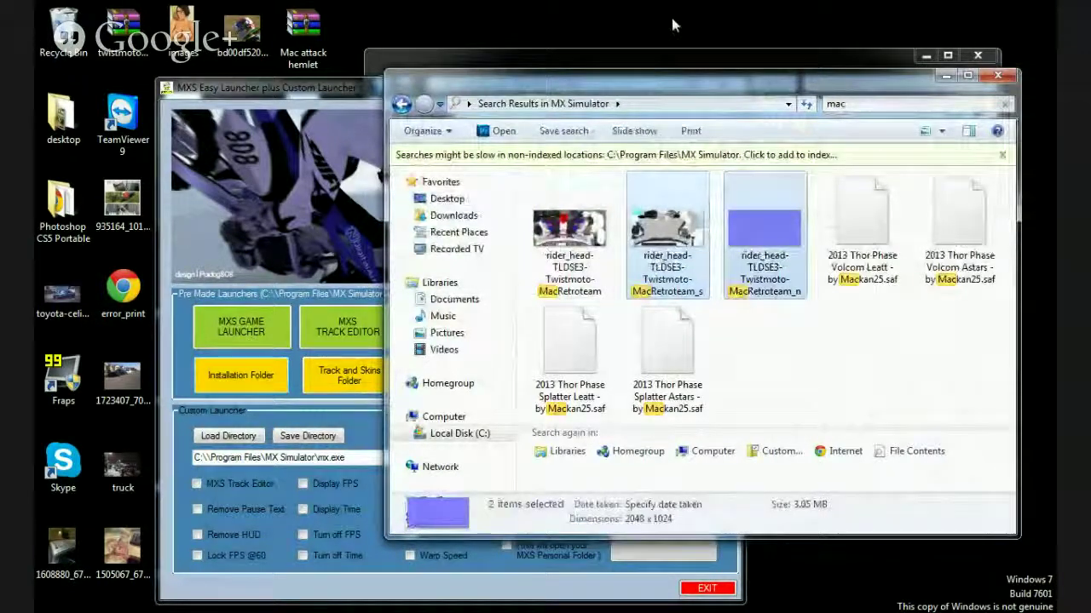
pyautogui.moveTo(755, 250); pyautogui.dragTo(447, 198)
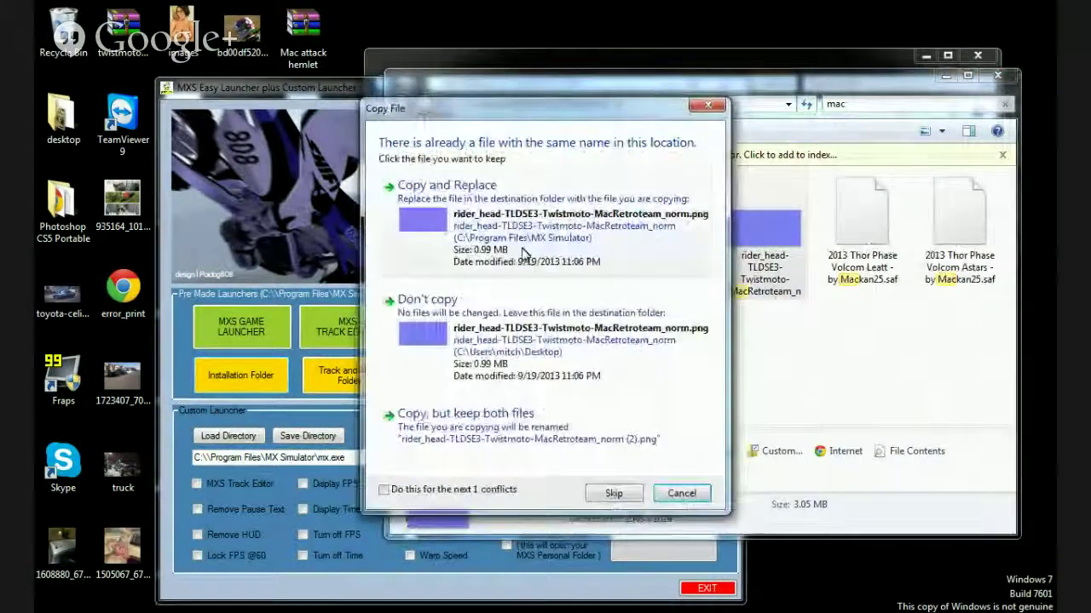
pyautogui.click(526, 239)
pyautogui.click(527, 239)
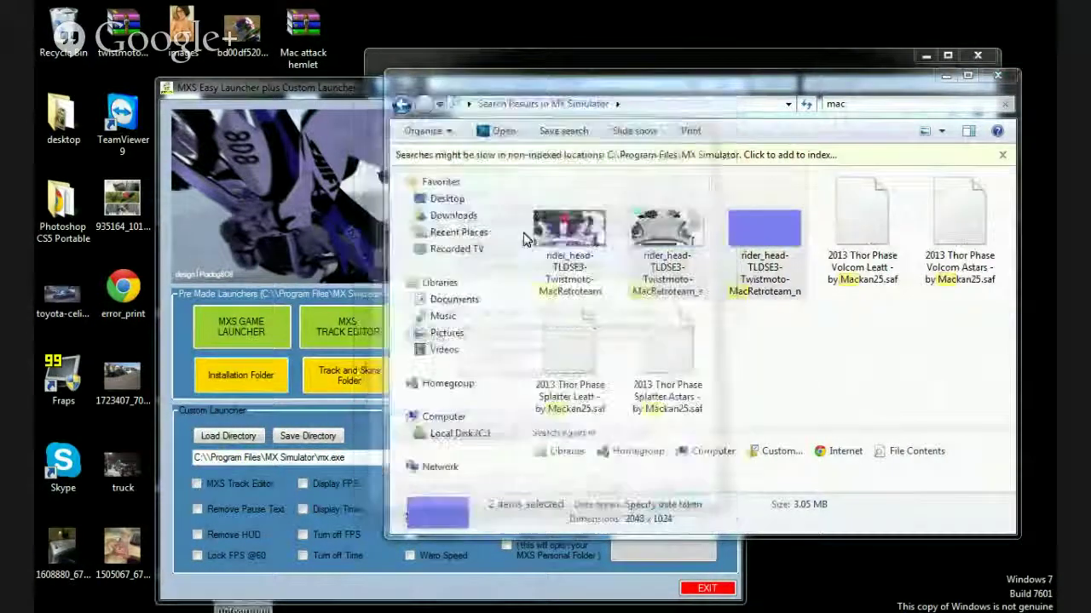
pyautogui.click(946, 75)
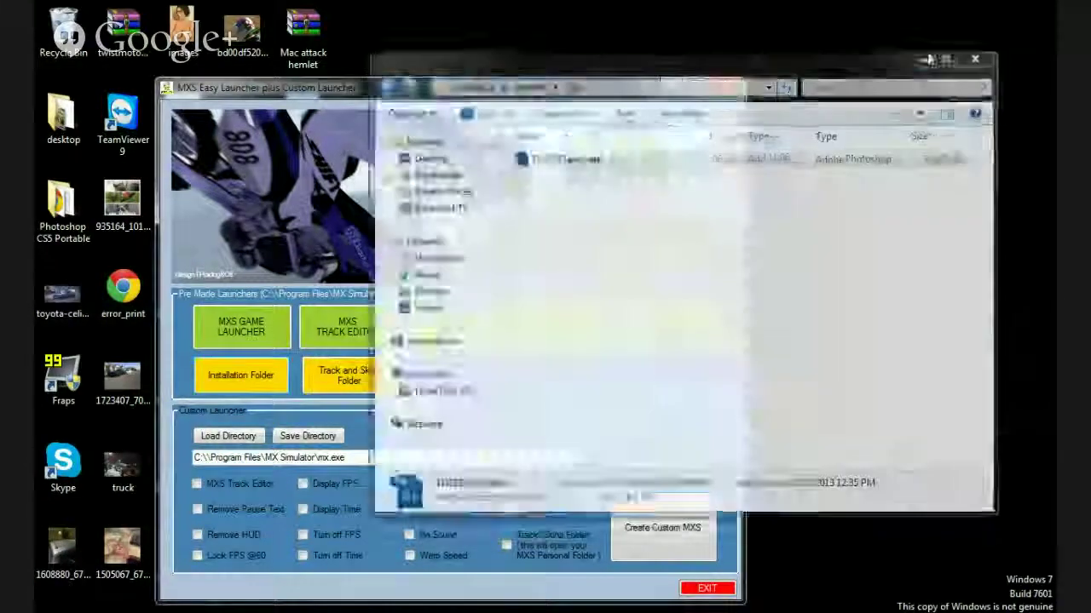
pyautogui.press('super+d')
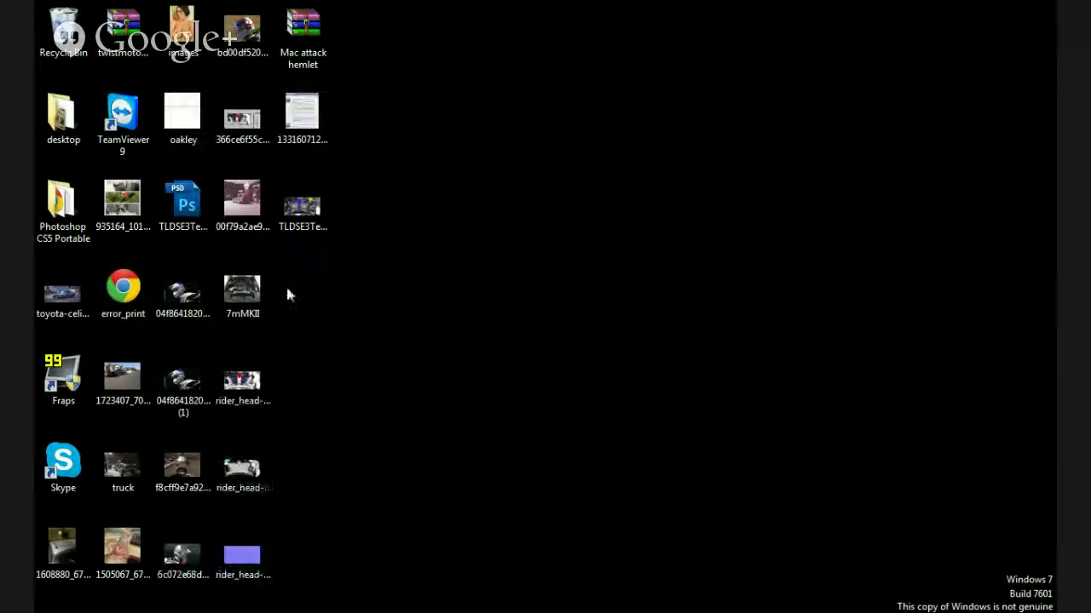
# Rename the exported texture to rider_head-TLDSE3-Twistmoto-1Retroteam.
pyautogui.click(311, 224)
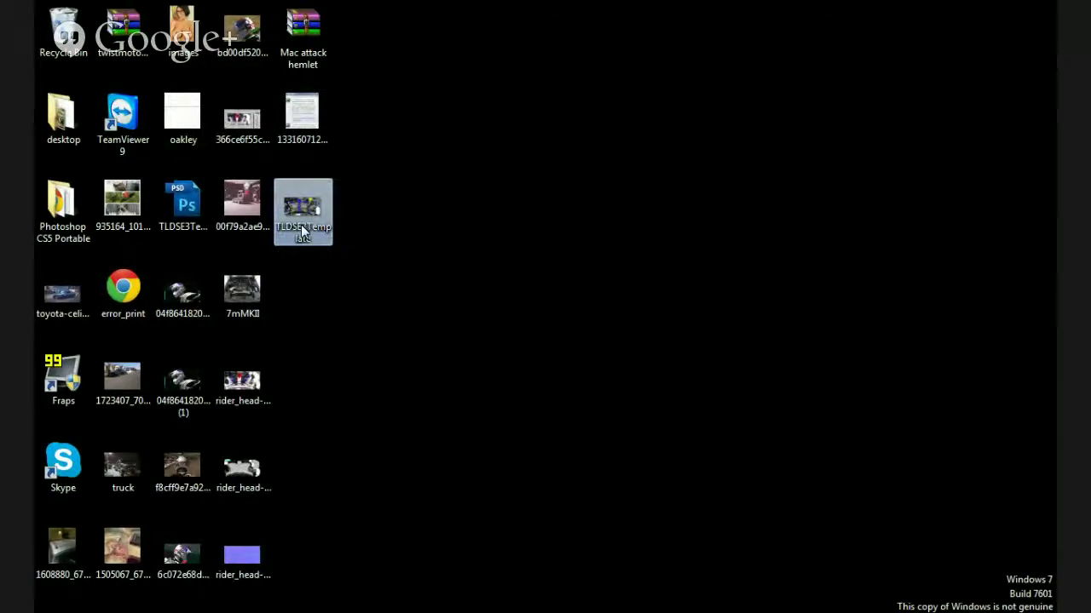
pyautogui.click(243, 294)
pyautogui.click(241, 407)
pyautogui.rightClick(241, 408)
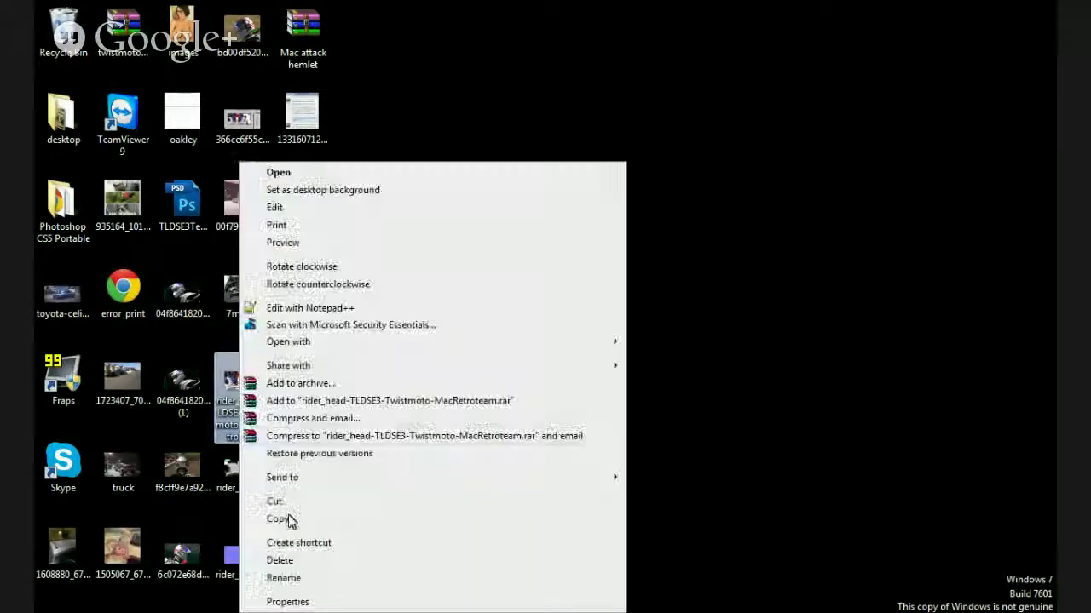
pyautogui.click(309, 578)
pyautogui.rightClick(310, 224)
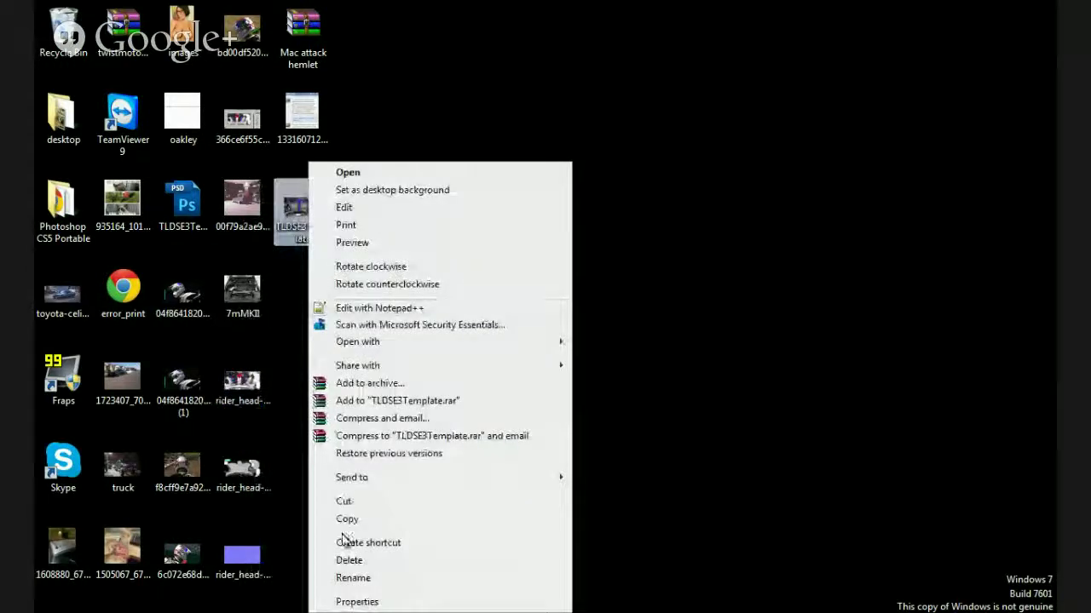
pyautogui.click(347, 577)
pyautogui.click(333, 265)
pyautogui.write('TLDSE3-Twistmoto-MacRetroteam')
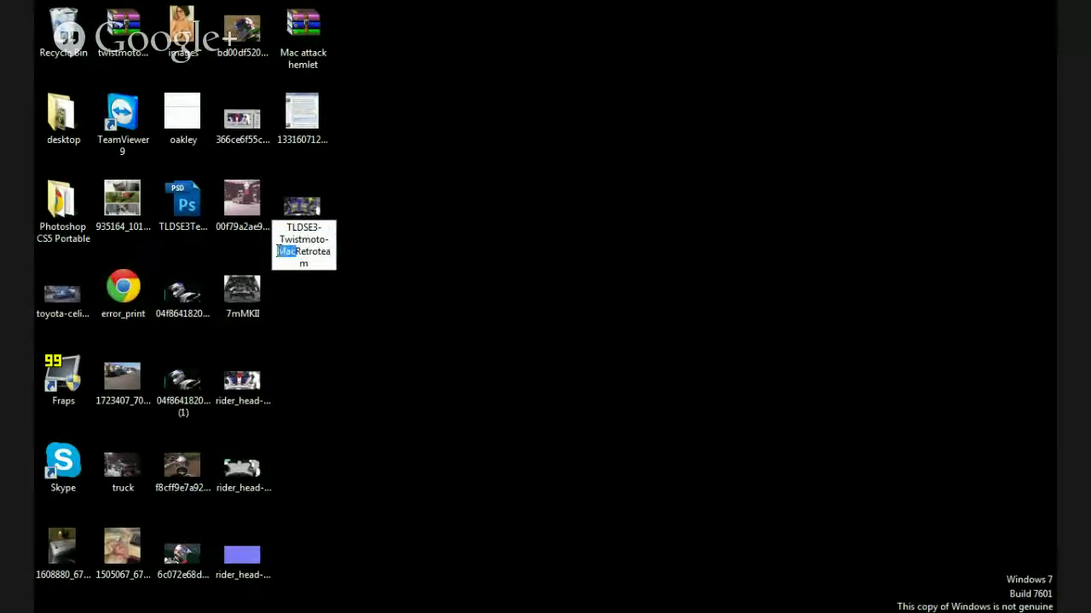
pyautogui.write('1')
pyautogui.press('Home')
pyautogui.write('rider_head-')
pyautogui.press('Return')
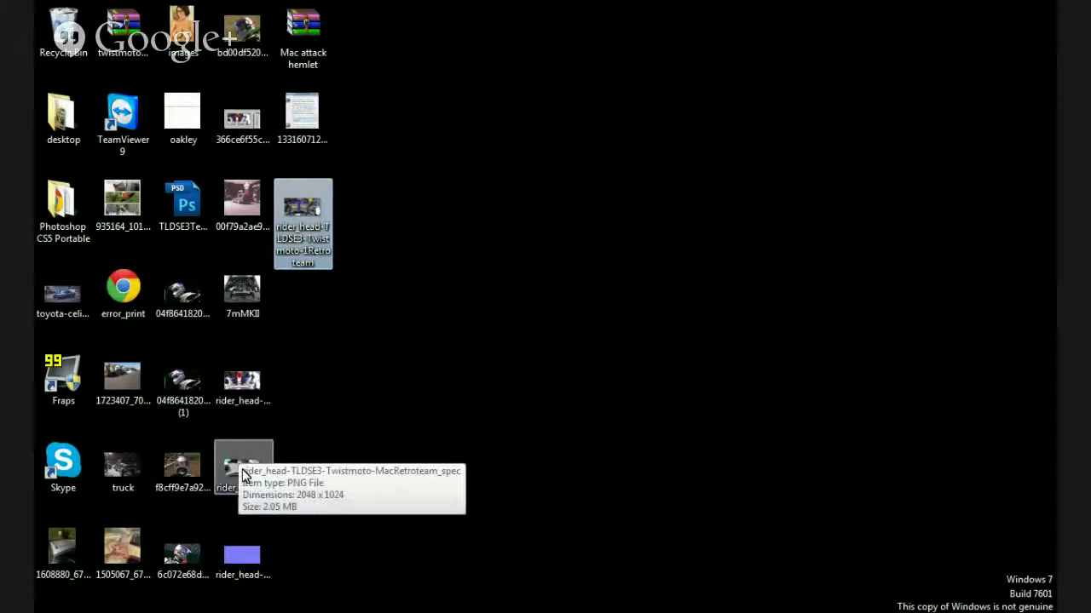
# Rename the spec image to the 1Retroteam name ending in _spec.
pyautogui.click(242, 474)
pyautogui.rightClick(242, 474)
pyautogui.click(295, 434)
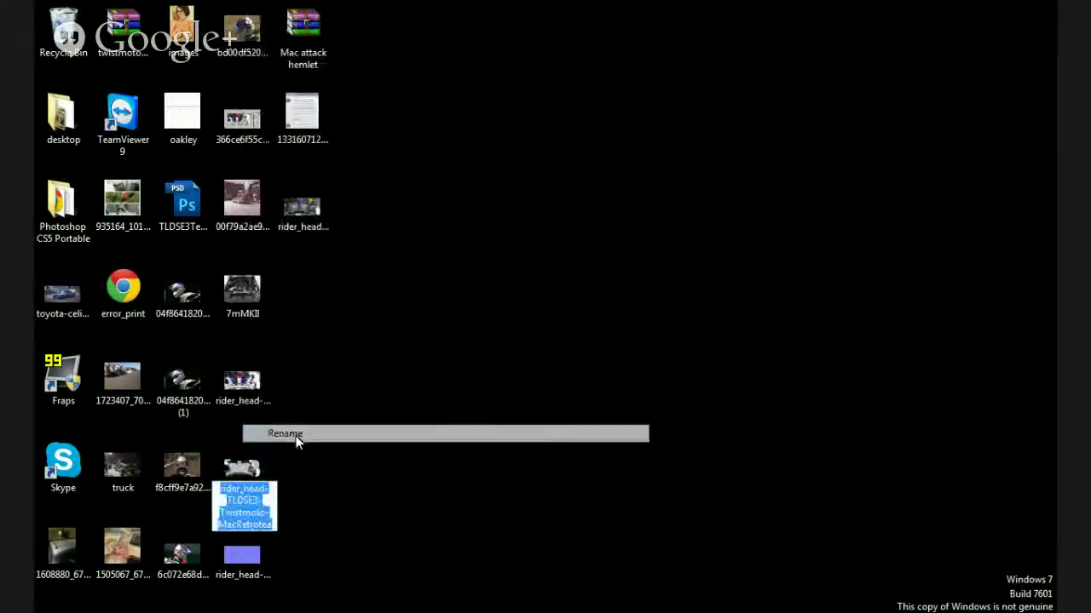
pyautogui.rightClick(303, 225)
pyautogui.click(375, 577)
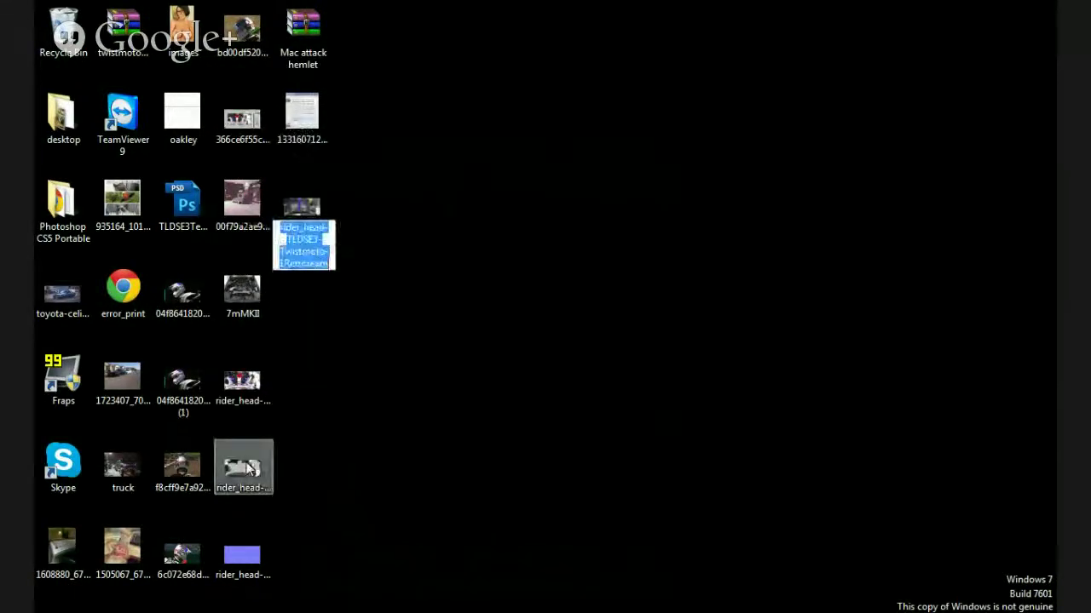
pyautogui.rightClick(246, 469)
pyautogui.click(312, 431)
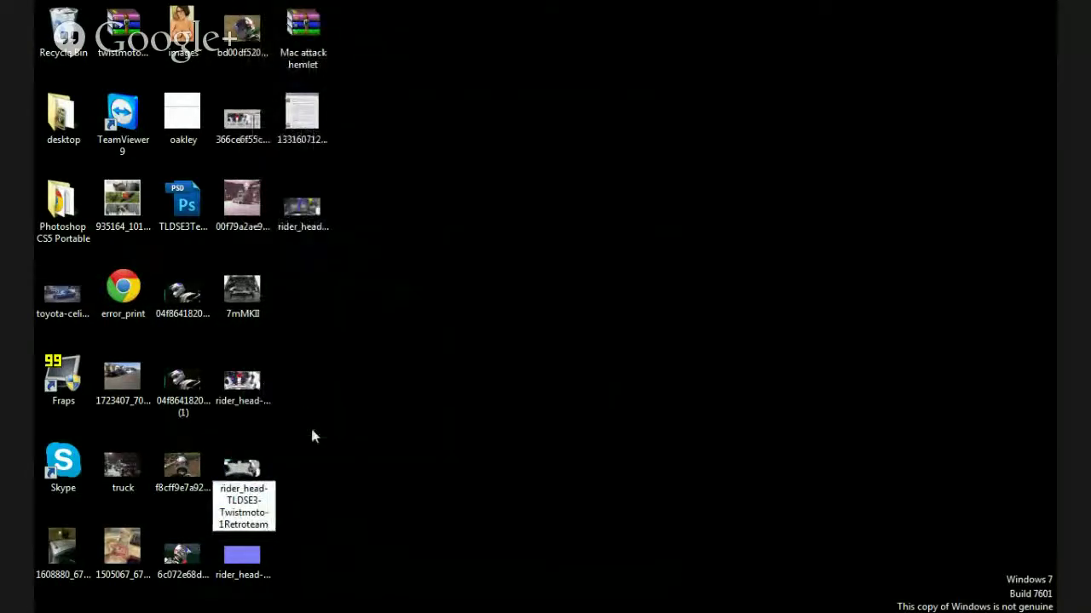
pyautogui.write('_spec')
pyautogui.press('Return')
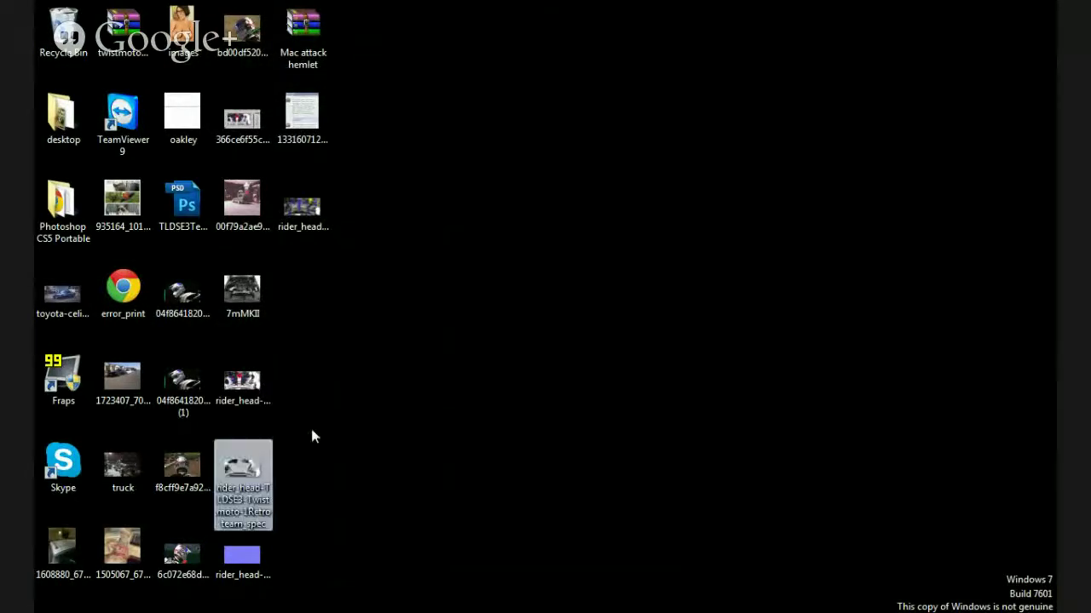
# Rename the norm image with the _norm ending and select all three files.
pyautogui.rightClick(253, 561)
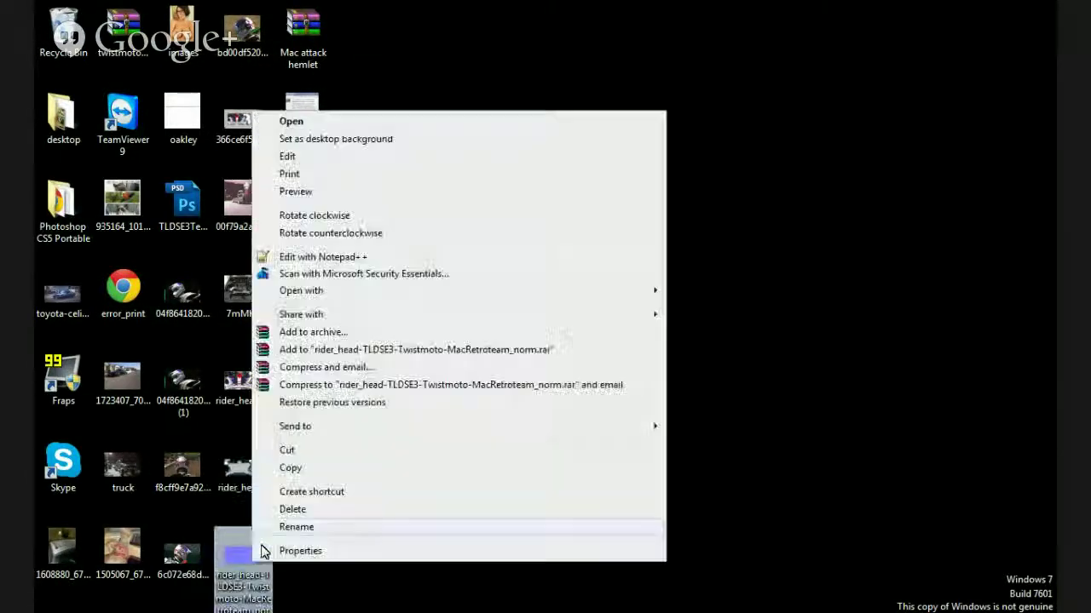
pyautogui.click(316, 530)
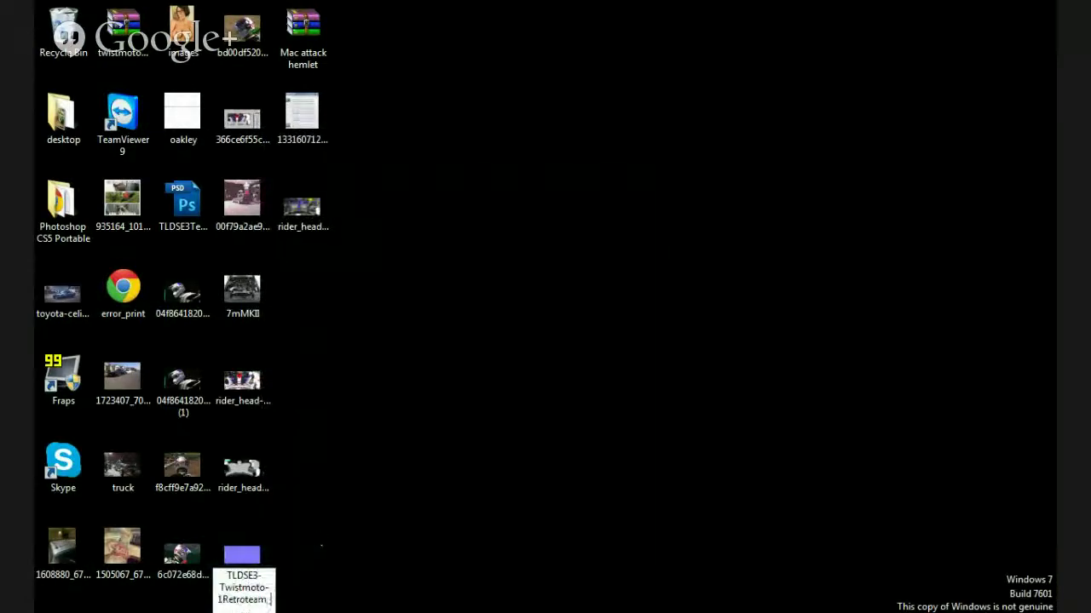
pyautogui.write('norm')
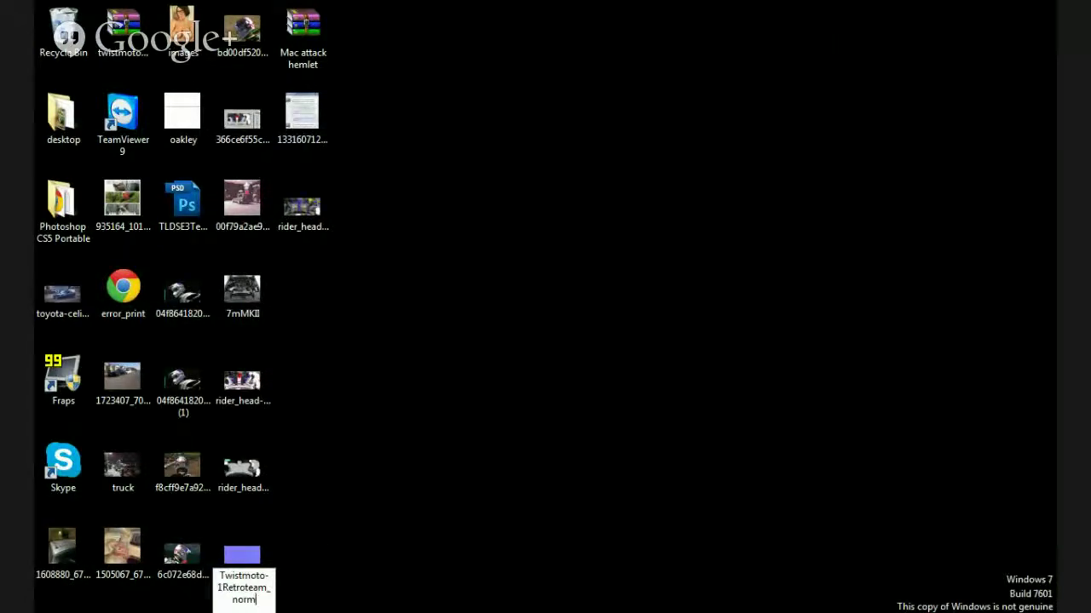
pyautogui.press('Return')
pyautogui.moveTo(309, 470); pyautogui.dragTo(228, 588)
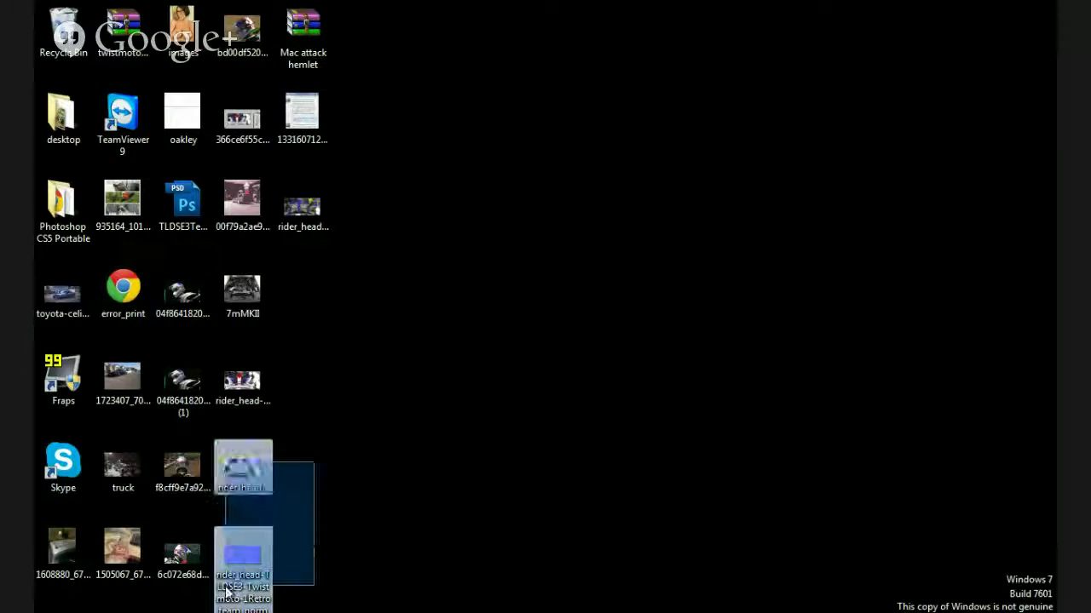
pyautogui.keyDown('ctrl'); pyautogui.click(302, 209); pyautogui.keyUp('ctrl')
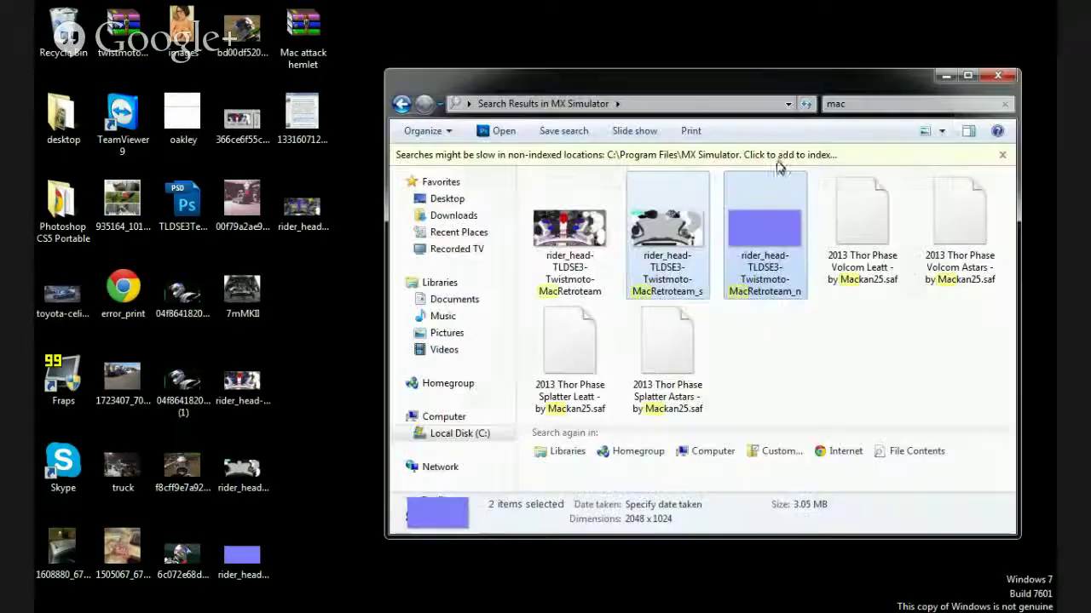
# Drag the three 1Retroteam rider_head files into MX Simulator, approving the administrator prompt.
pyautogui.click(1004, 103)
pyautogui.click(300, 224)
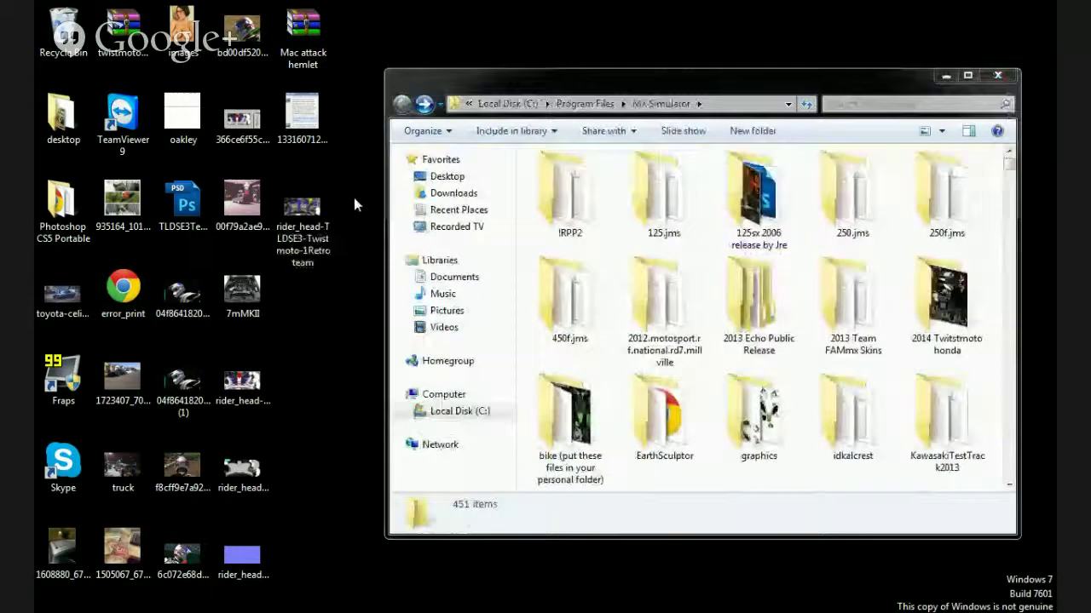
pyautogui.moveTo(251, 556); pyautogui.dragTo(613, 76)
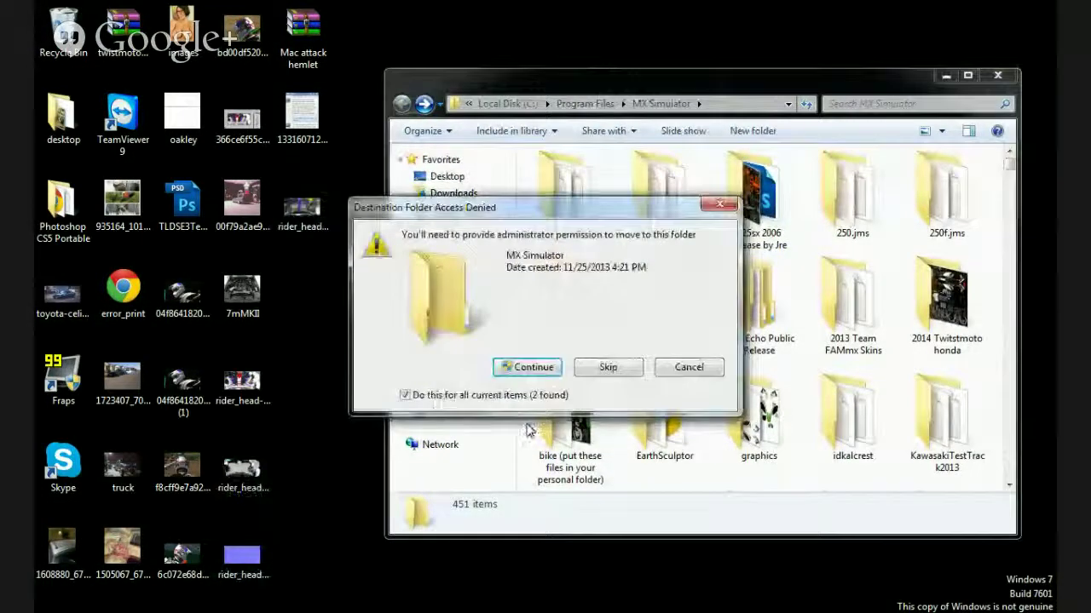
pyautogui.click(465, 367)
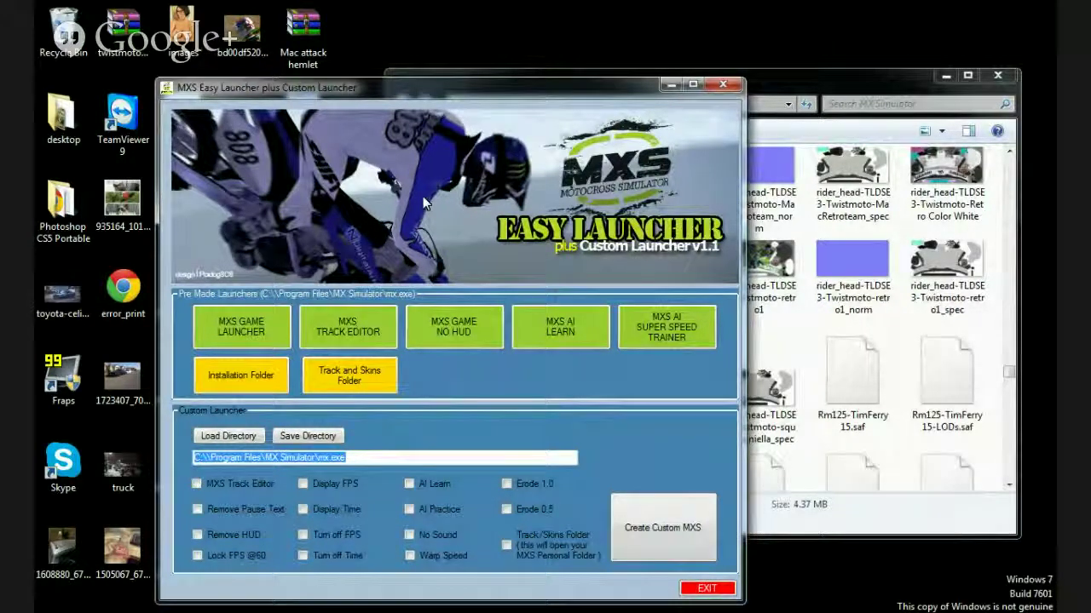
pyautogui.click(345, 168)
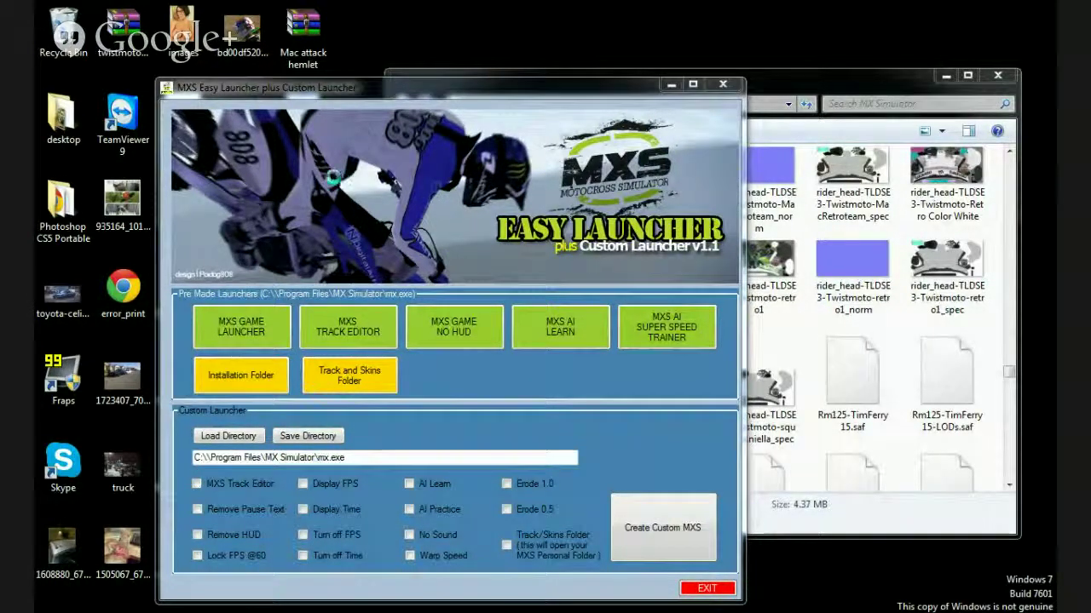
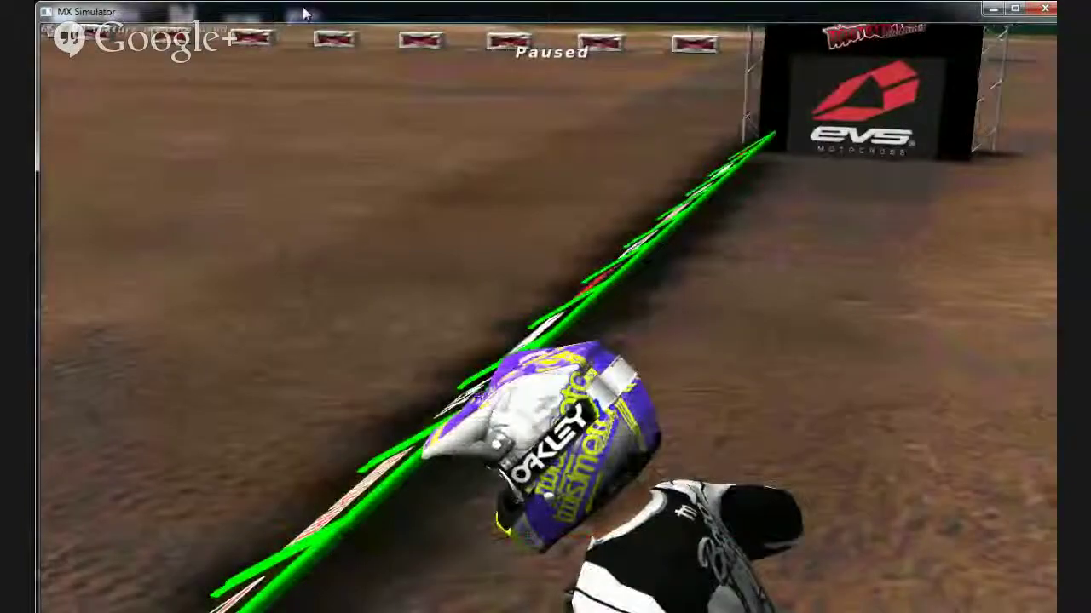
# Cycle the in-game camera angles around the rider to inspect the new helmet texture.
pyautogui.press('c')
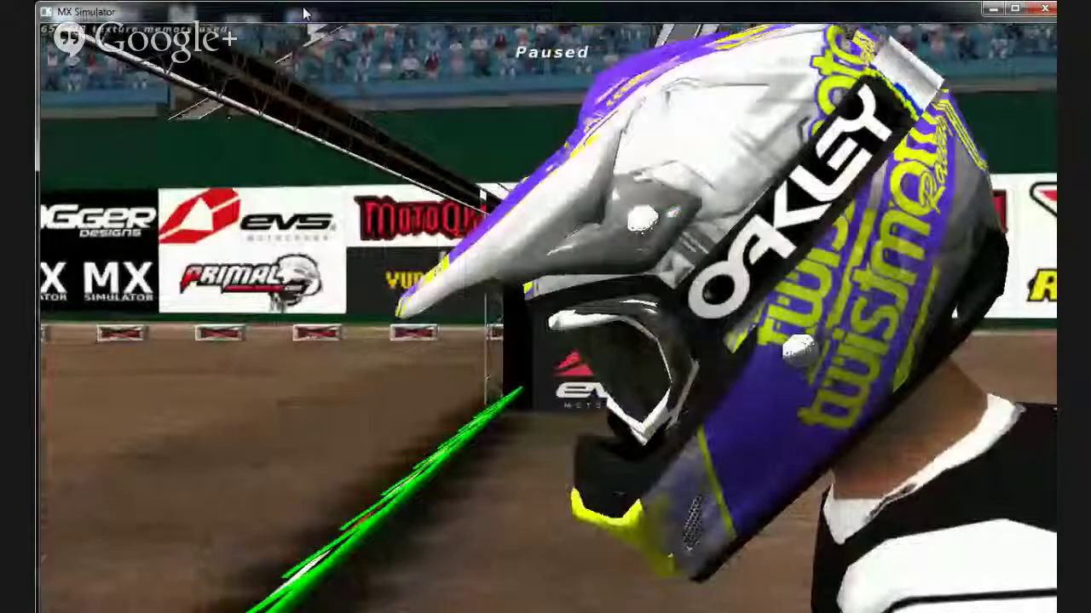
pyautogui.press('Down')
pyautogui.press('Down')
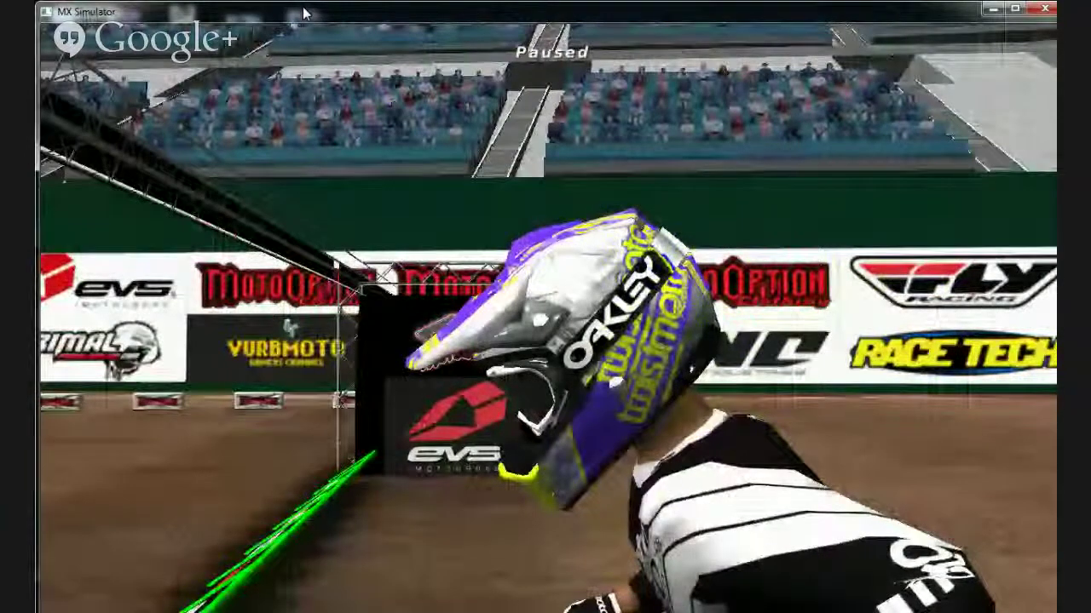
pyautogui.press('Left')
pyautogui.press('Left')
pyautogui.press('Left')
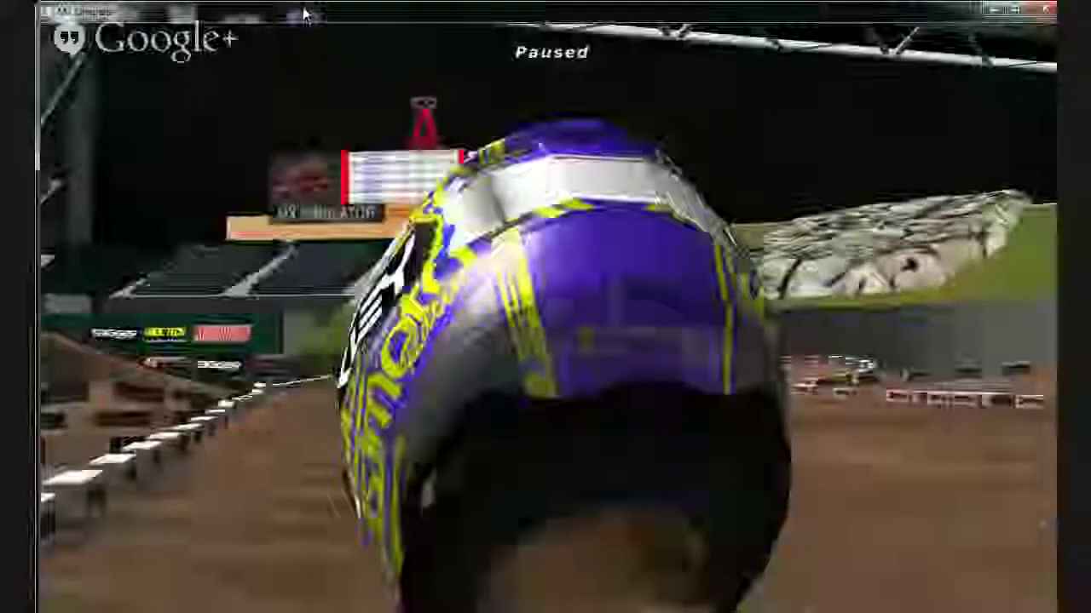
pyautogui.press('Right')
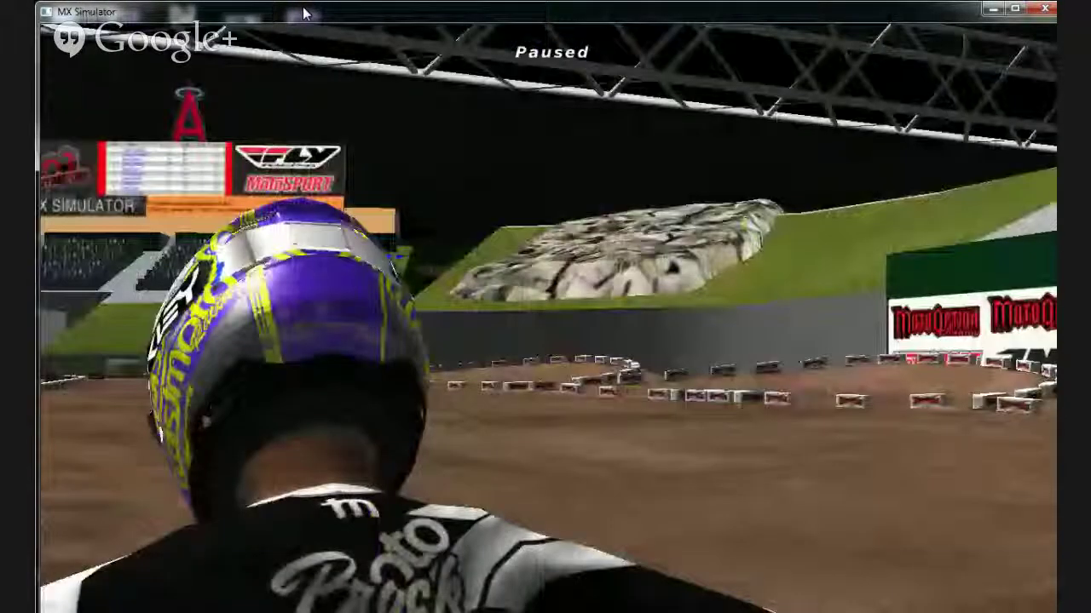
pyautogui.press('Left')
pyautogui.press('Left')
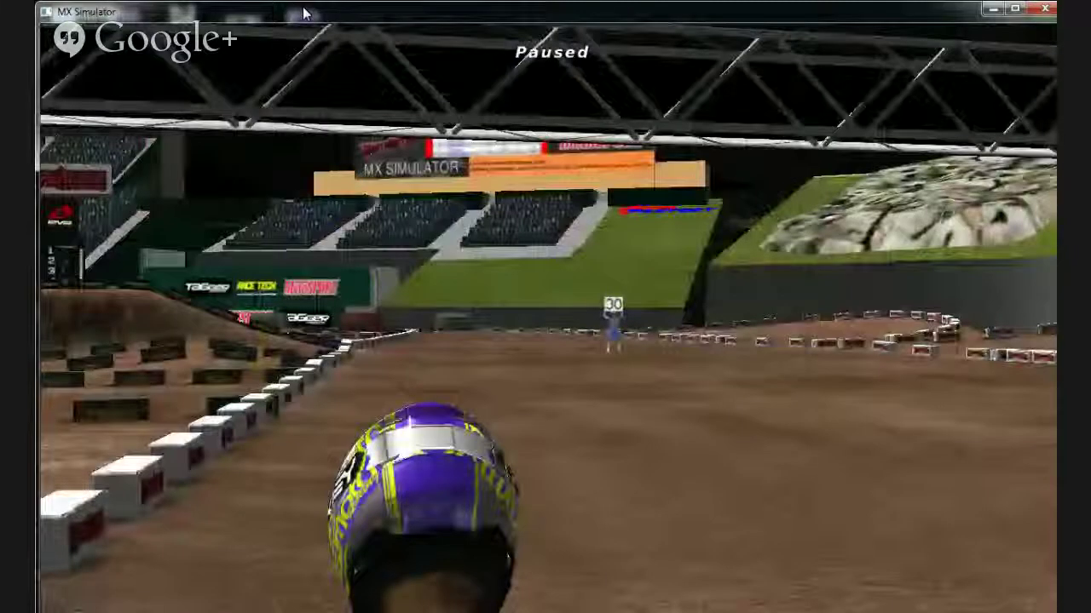
pyautogui.press('Left')
pyautogui.press('Left')
pyautogui.press('Left')
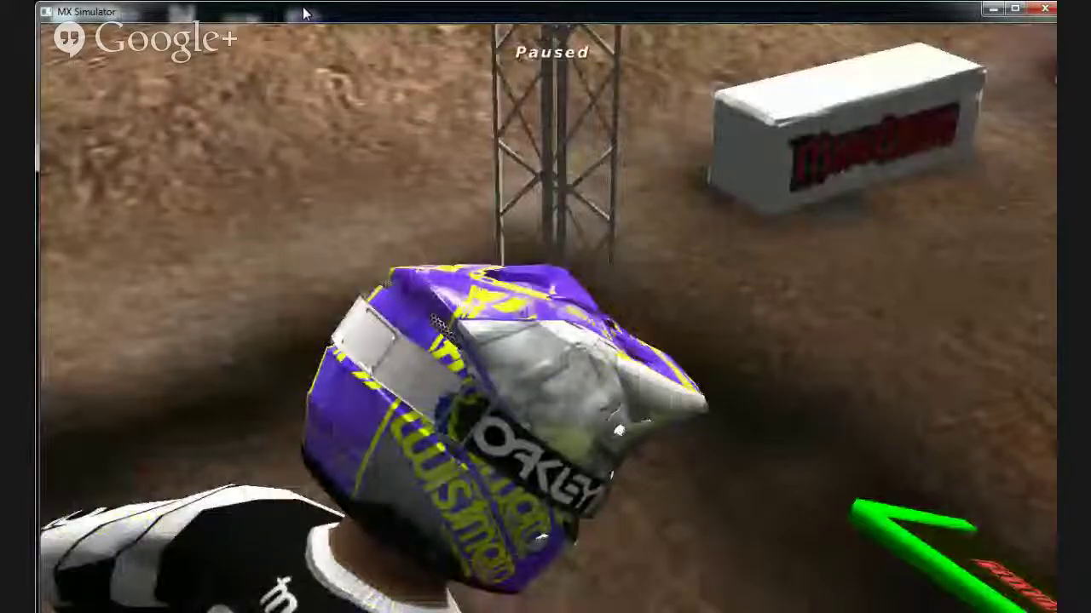
pyautogui.press('Left')
pyautogui.press('Left')
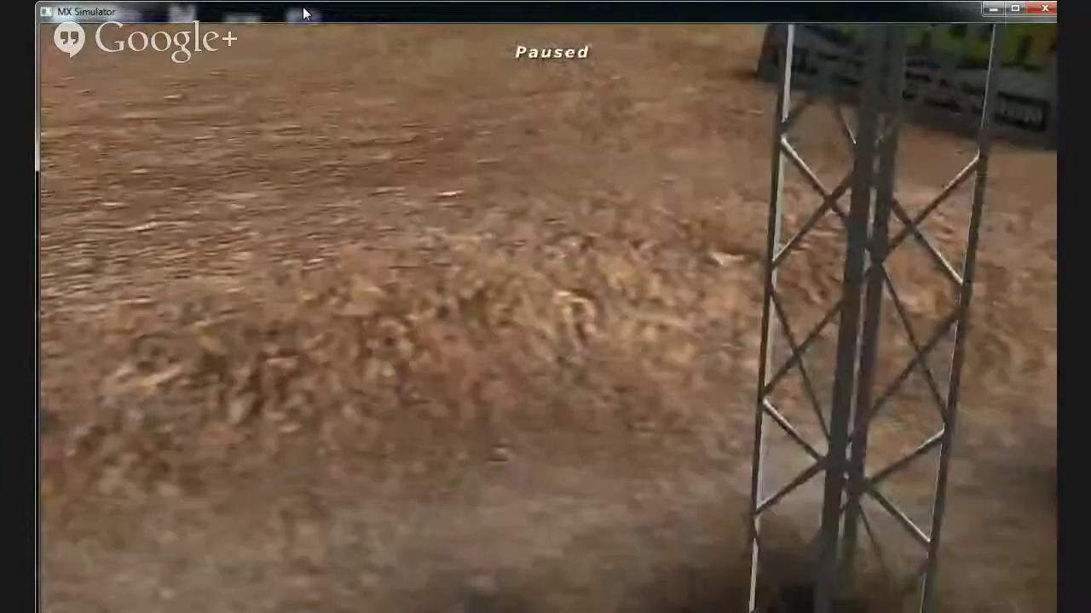
pyautogui.press('Left')
pyautogui.press('Left')
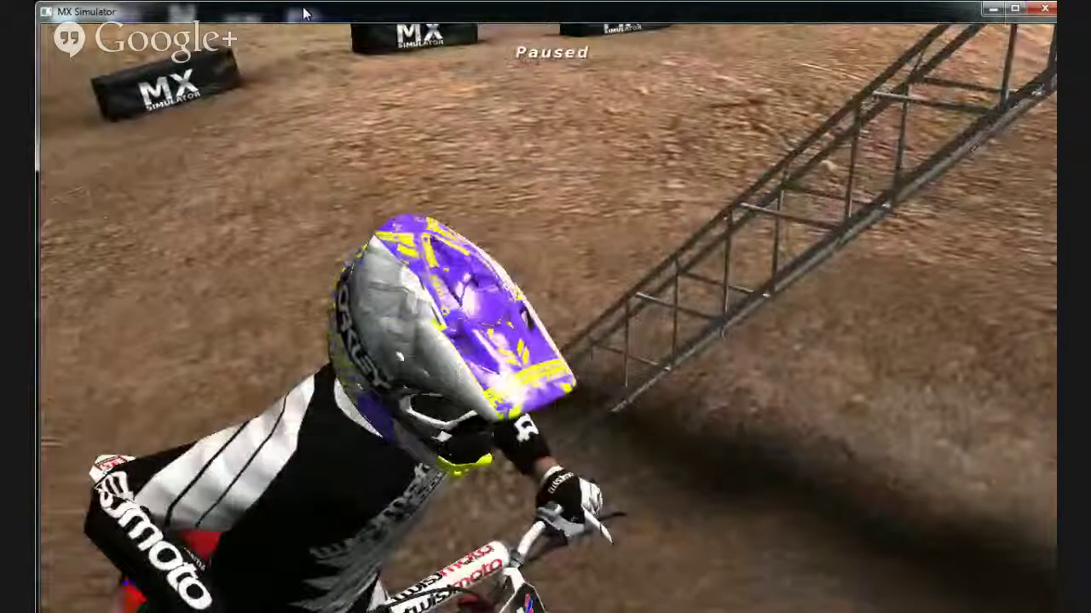
pyautogui.press('Left')
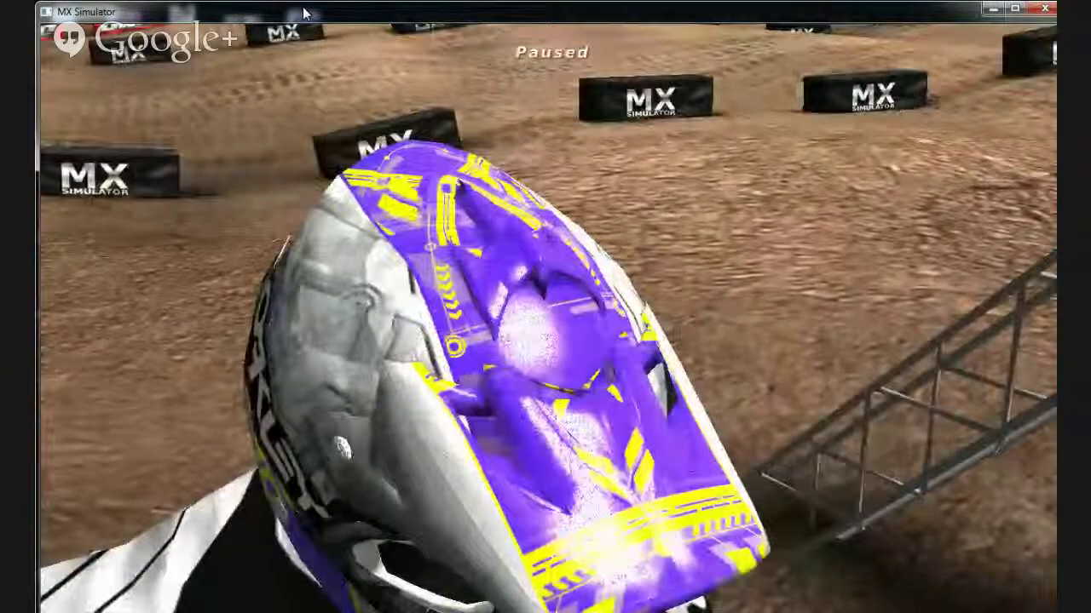
pyautogui.press('Left')
pyautogui.press('Left')
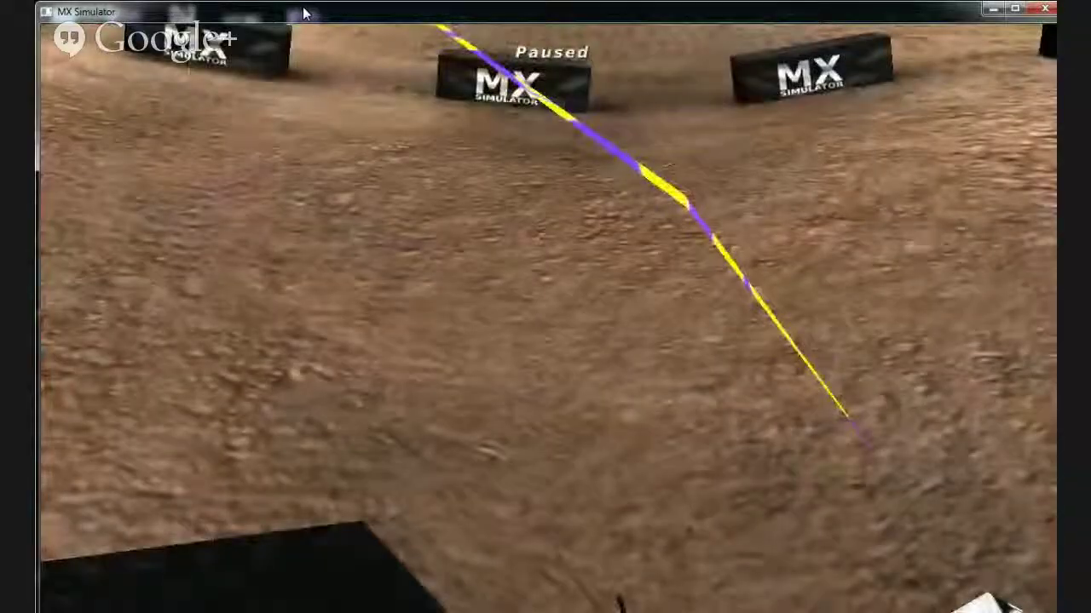
pyautogui.press('Left')
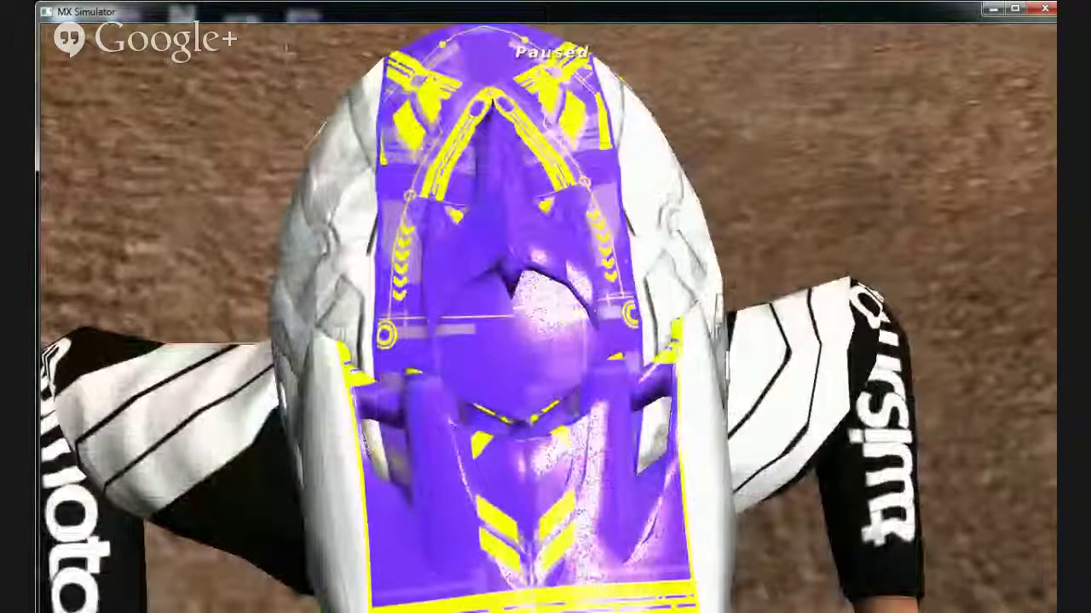
pyautogui.press('Left')
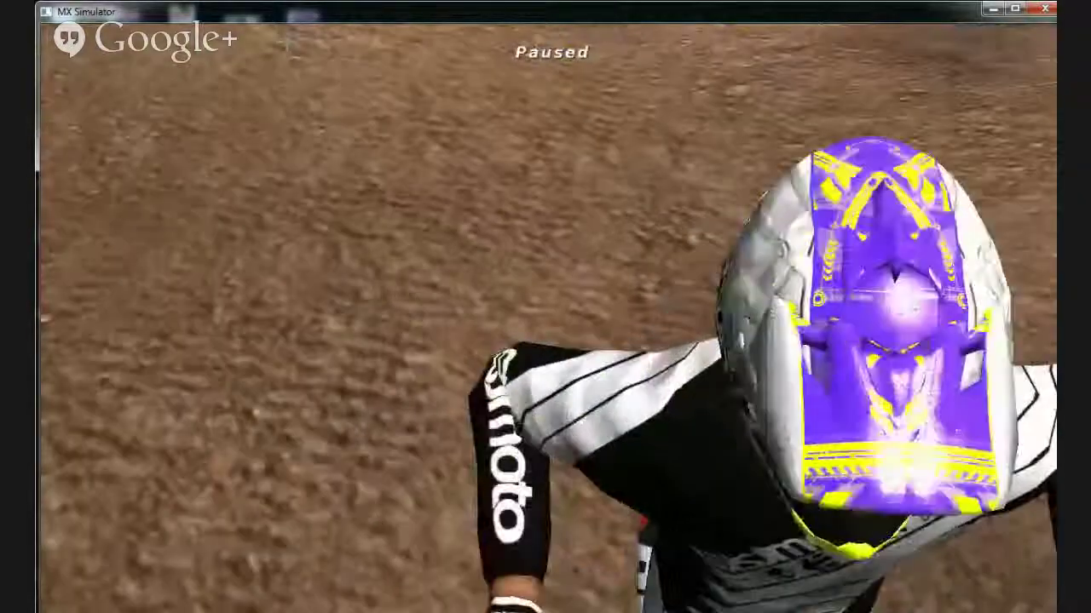
pyautogui.press('Left')
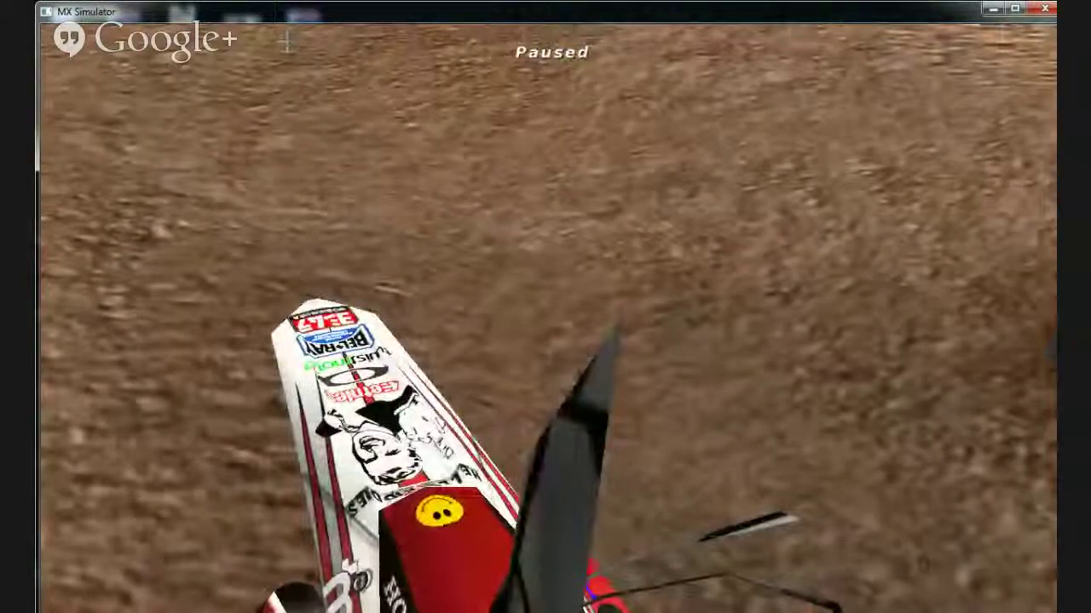
pyautogui.press('Left')
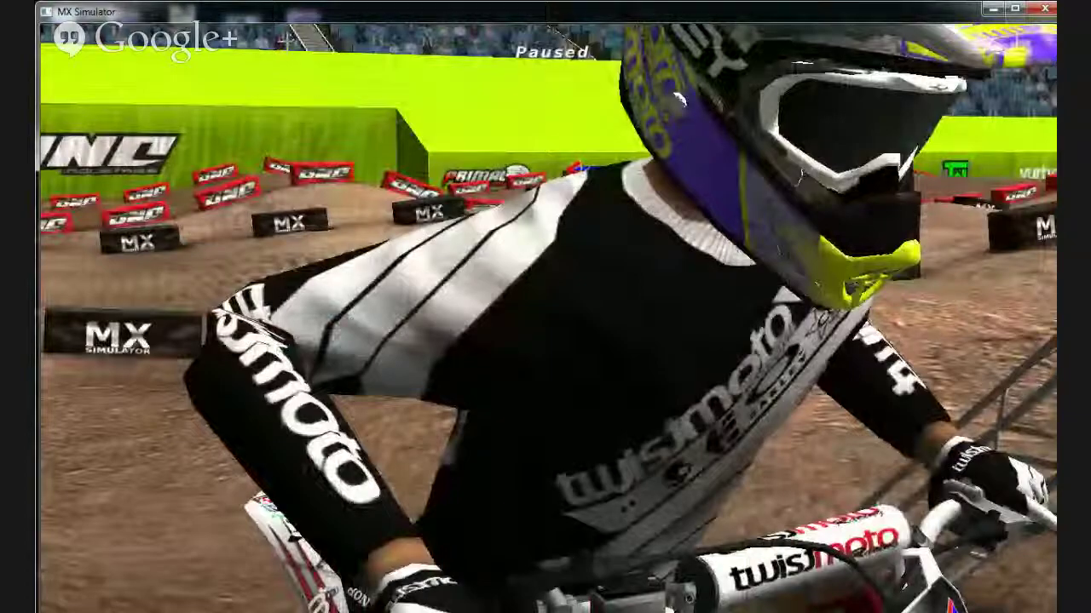
pyautogui.press('Left')
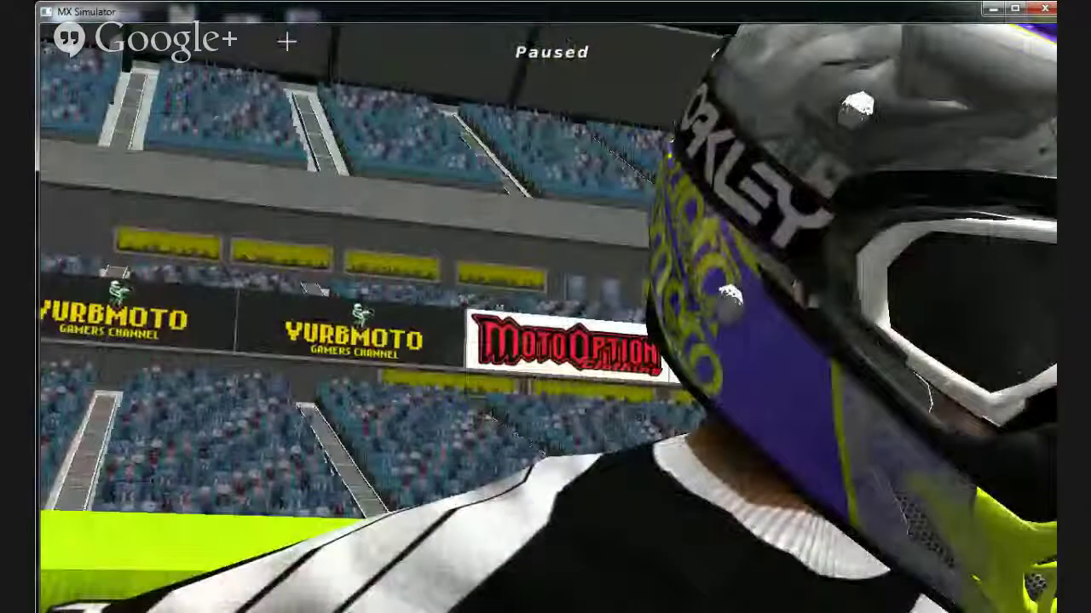
pyautogui.press('Left')
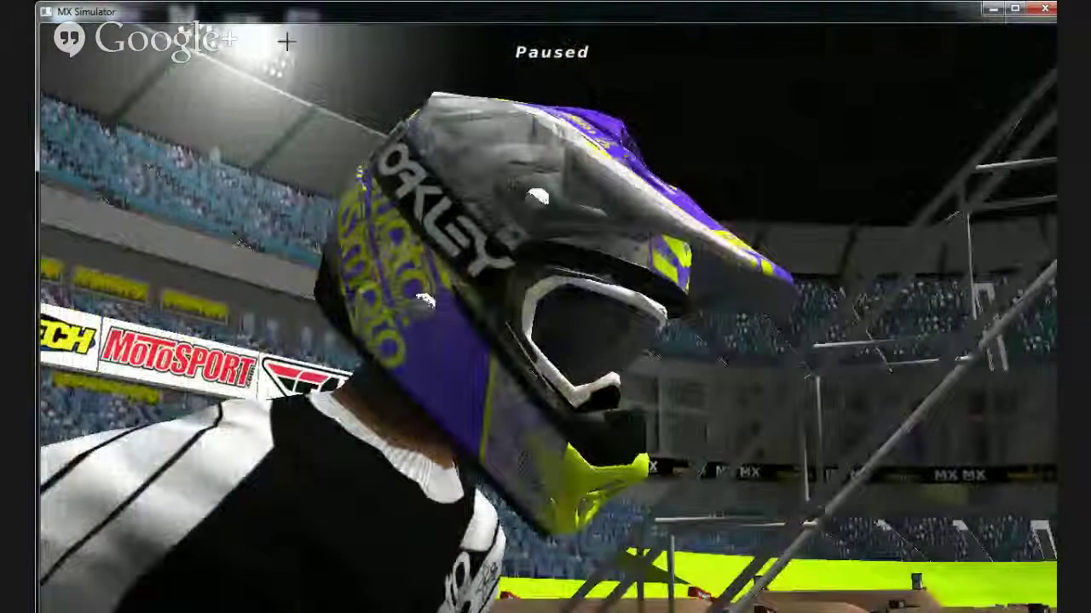
pyautogui.press('Left')
pyautogui.press('Left')
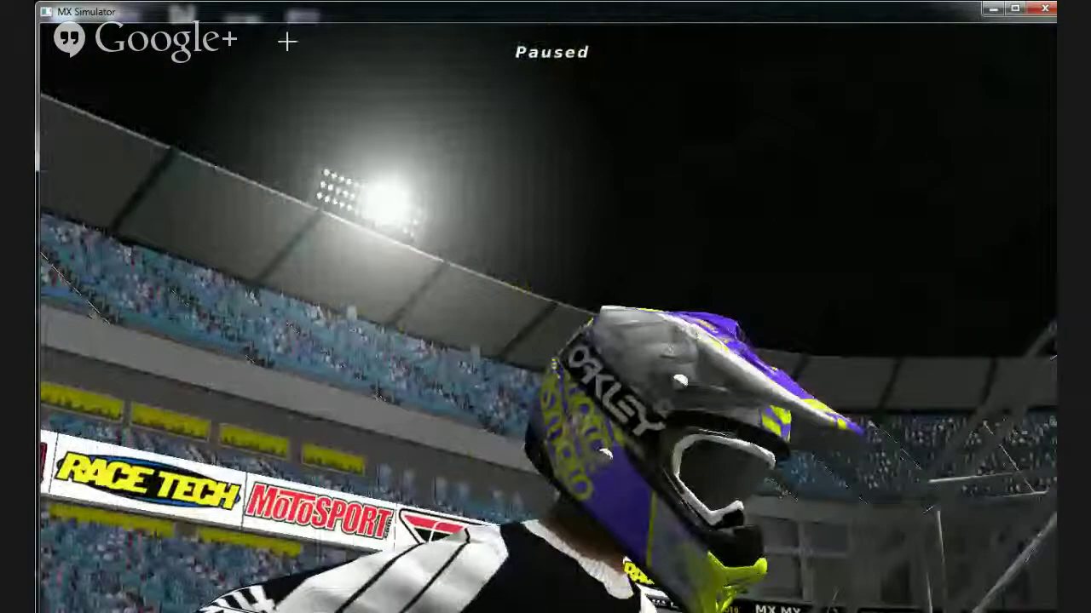
pyautogui.press('Left')
pyautogui.press('Left')
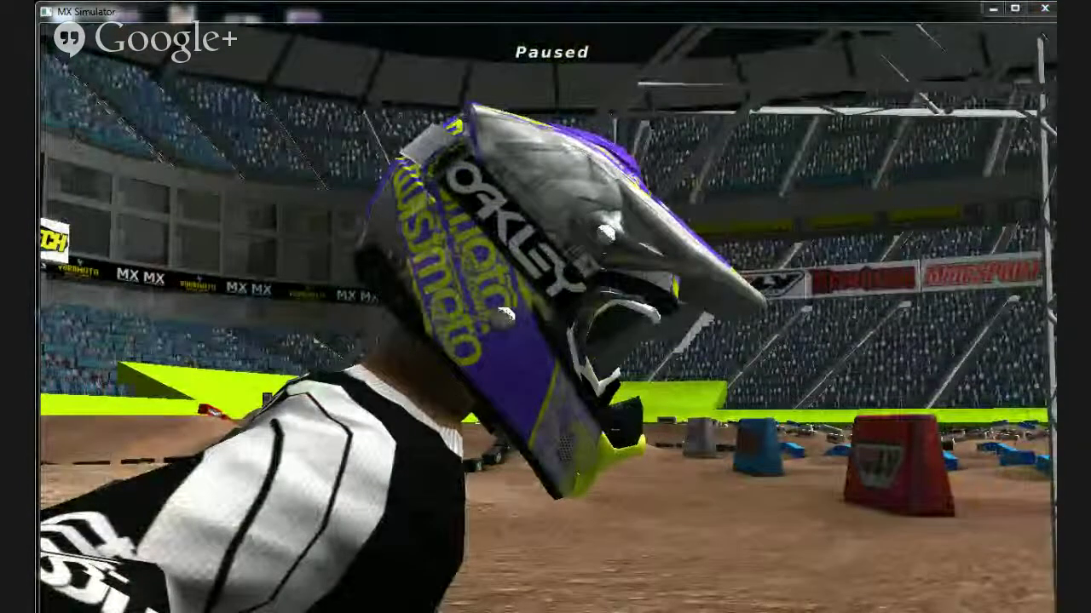
# Orbit and zoom the camera close around the helmet from several angles.
pyautogui.moveTo(953, 80); pyautogui.dragTo(79, 575)
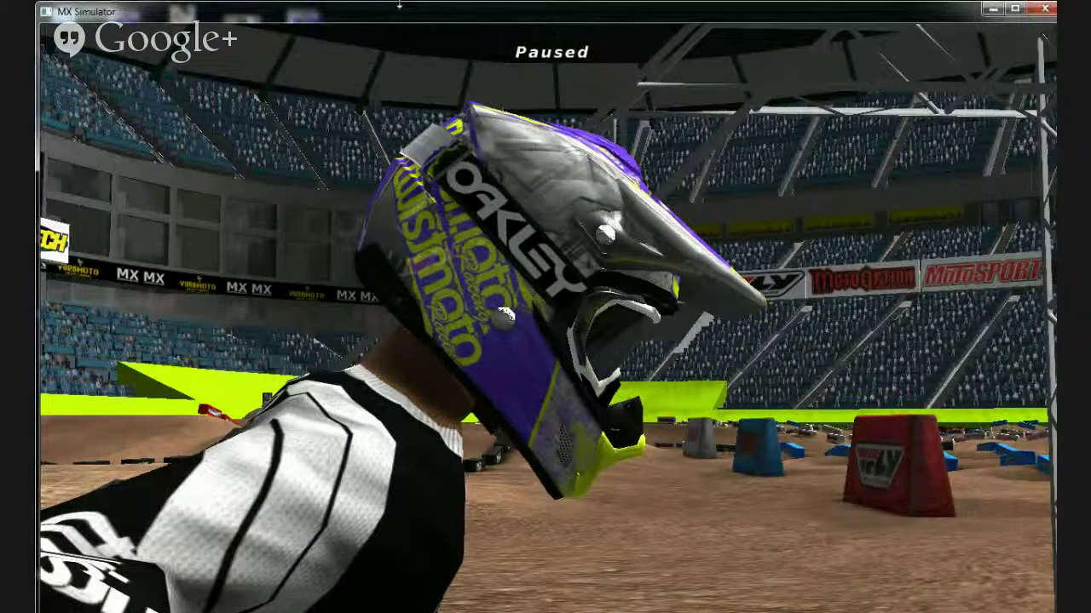
pyautogui.moveTo(399, 5); pyautogui.dragTo(399, 4)
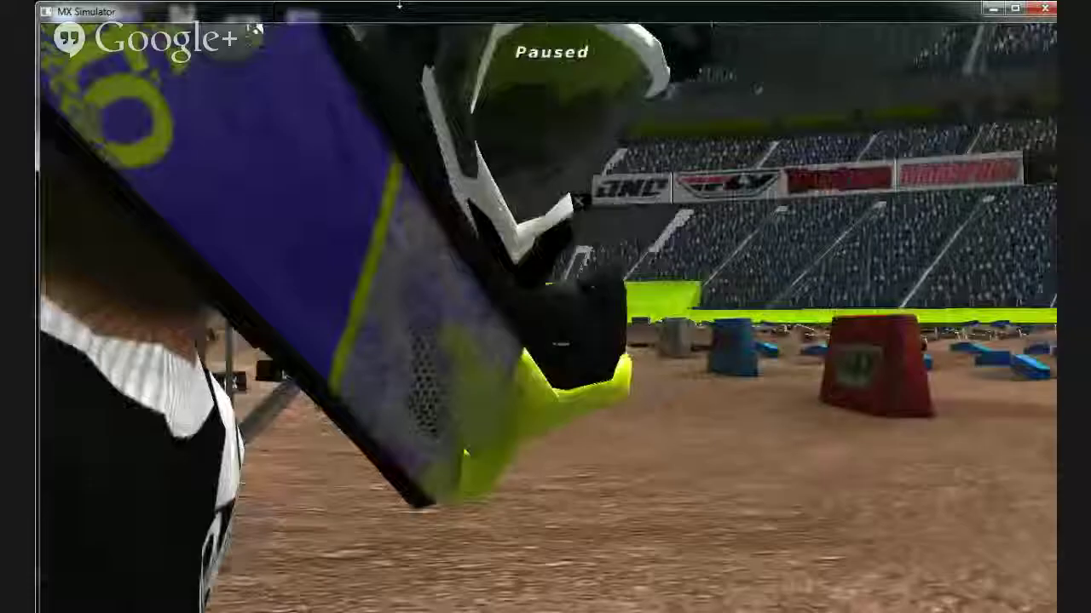
pyautogui.press('Left')
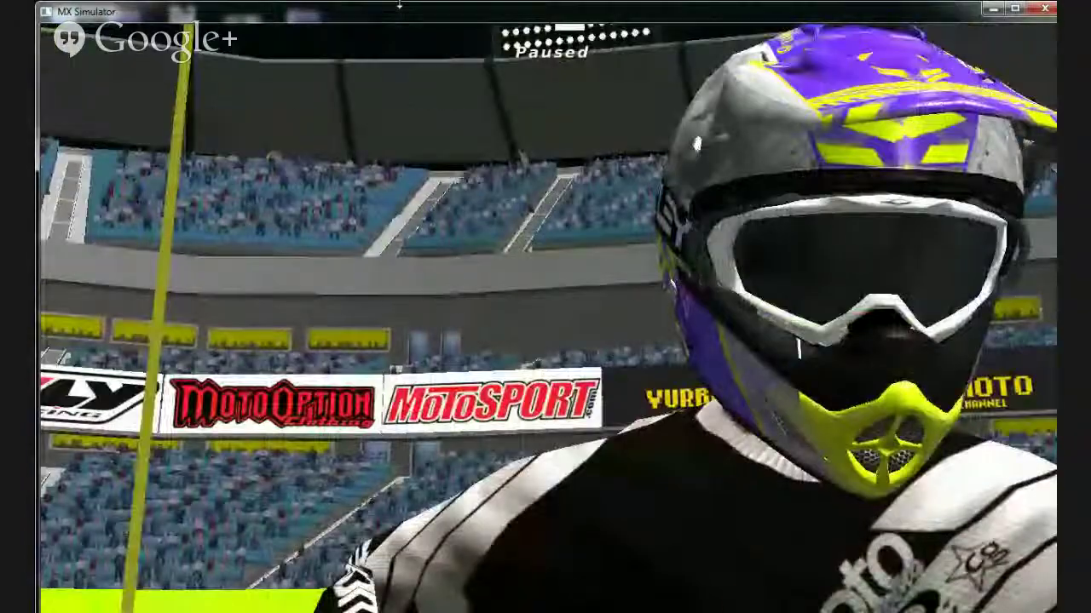
pyautogui.press('Down')
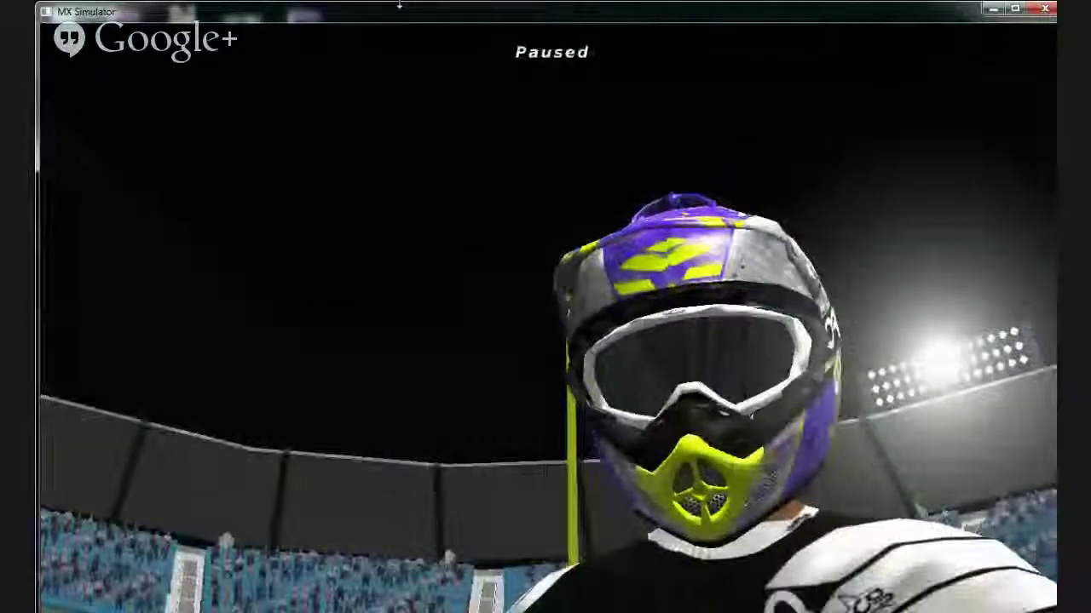
pyautogui.press('Up')
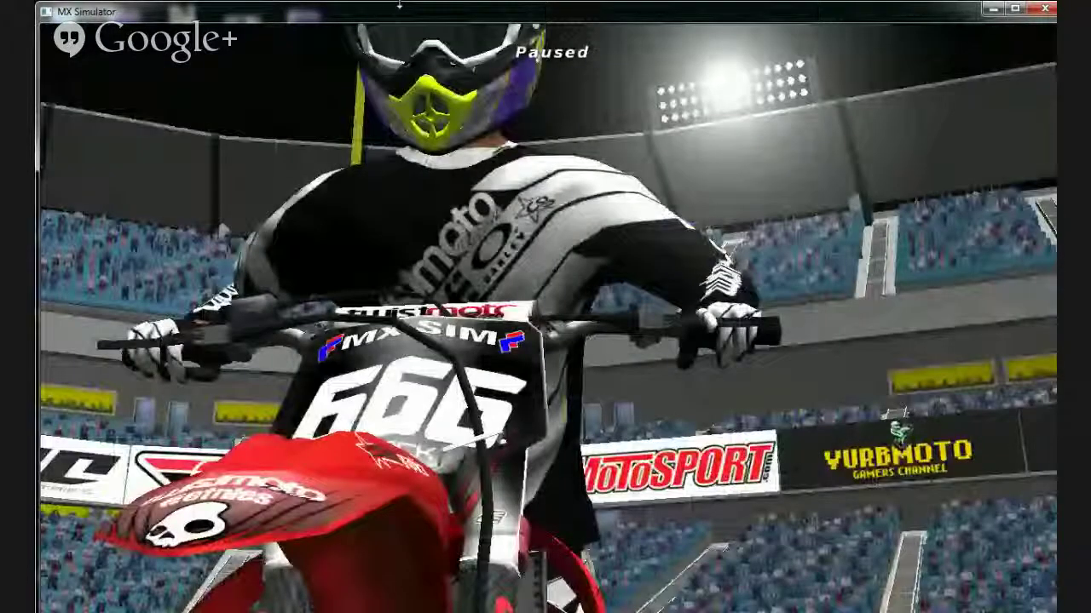
pyautogui.press('Left')
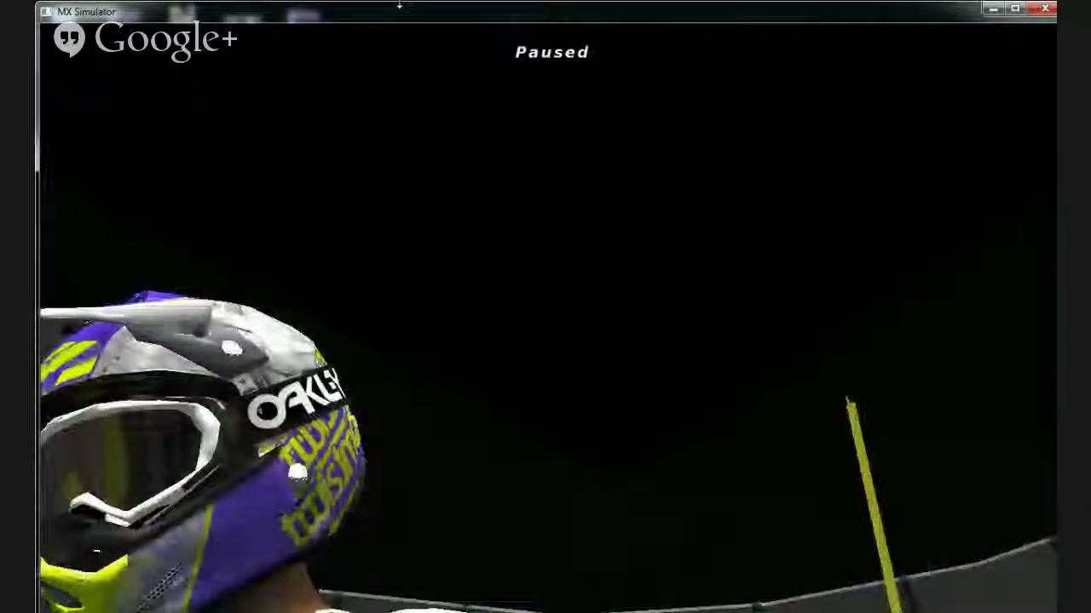
pyautogui.press('Left')
pyautogui.press('Left')
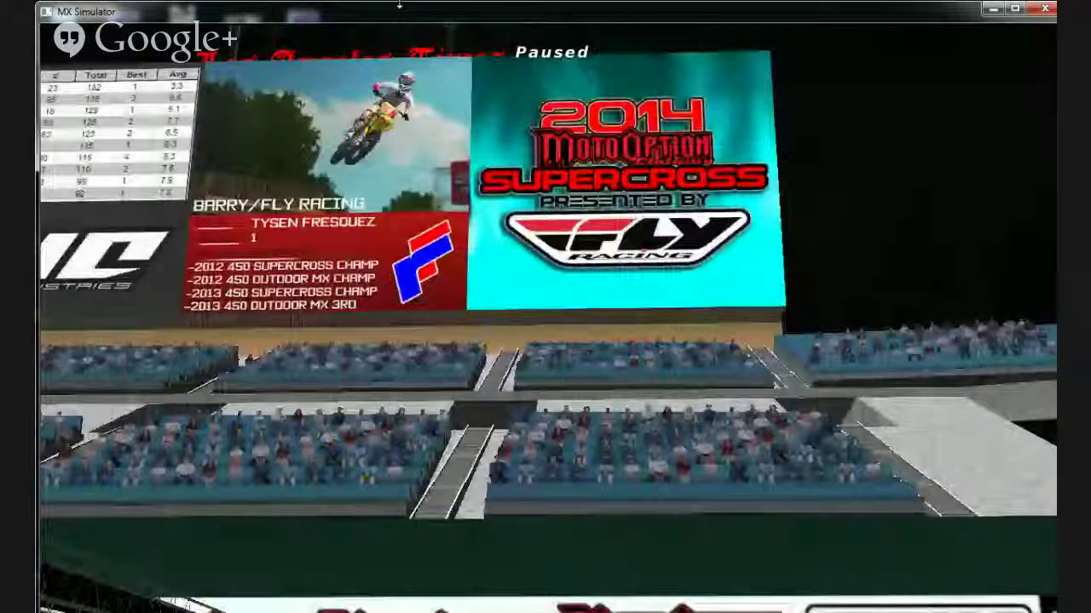
pyautogui.press('Down')
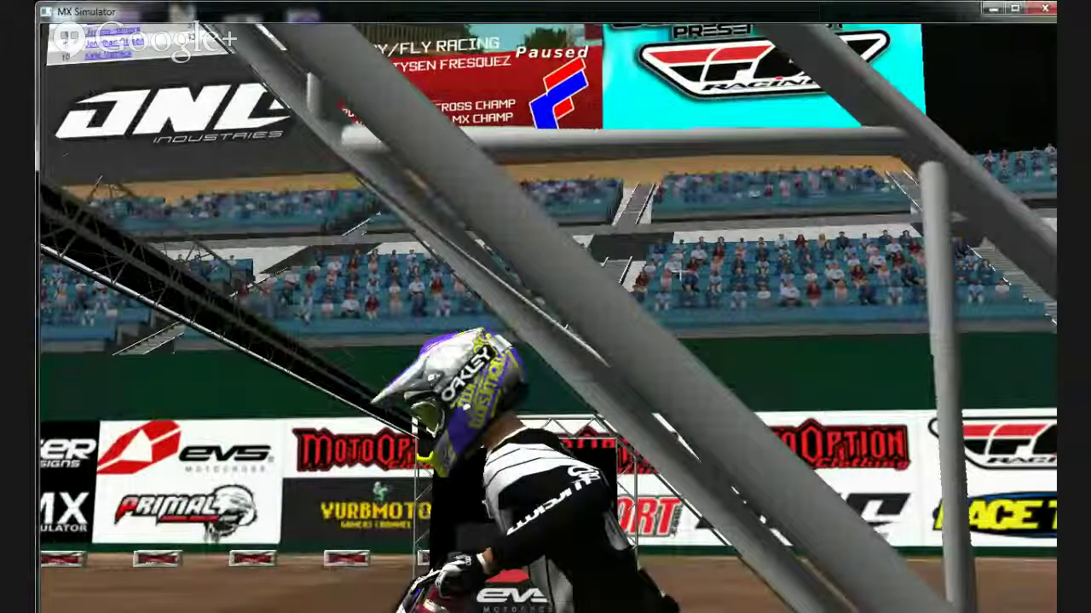
pyautogui.moveTo(681, 272); pyautogui.dragTo(794, 7)
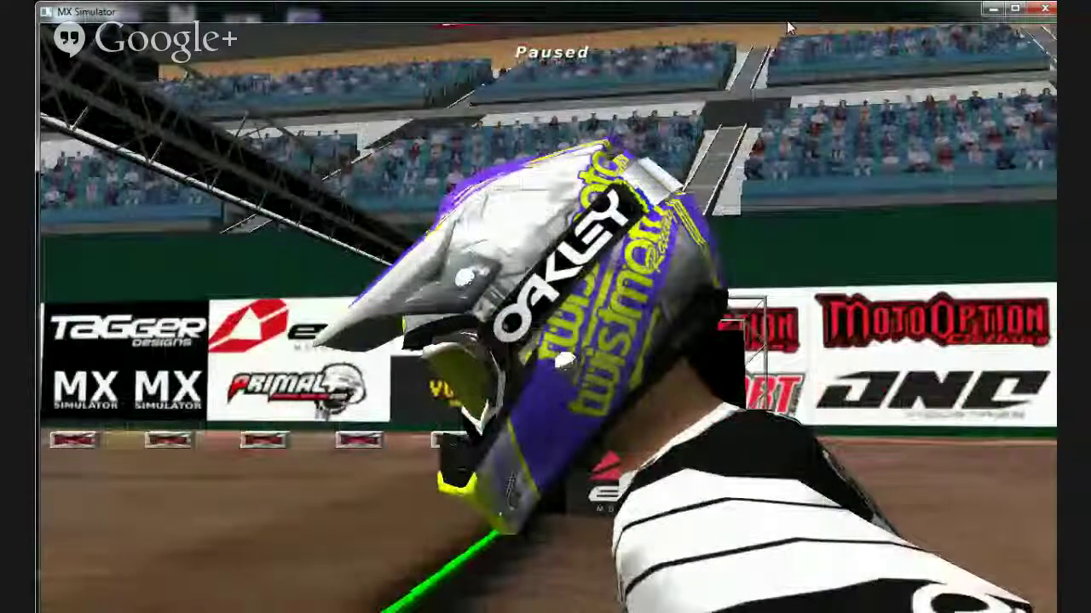
pyautogui.scroll(5, 788, 25)
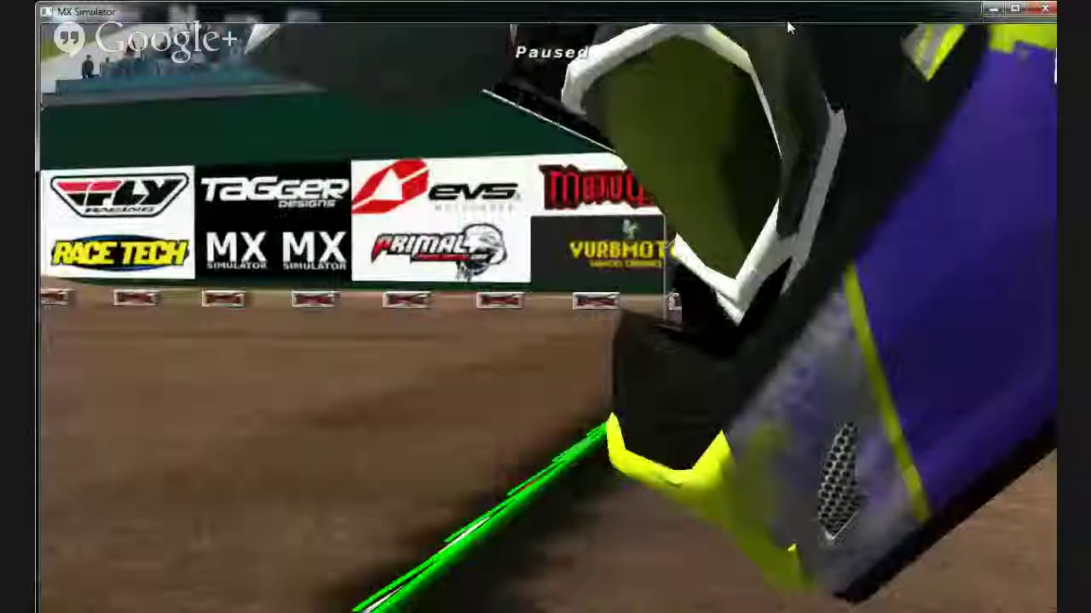
pyautogui.scroll(-1, 788, 28)
pyautogui.scroll(-3, 787, 28)
pyautogui.scroll(-1, 788, 28)
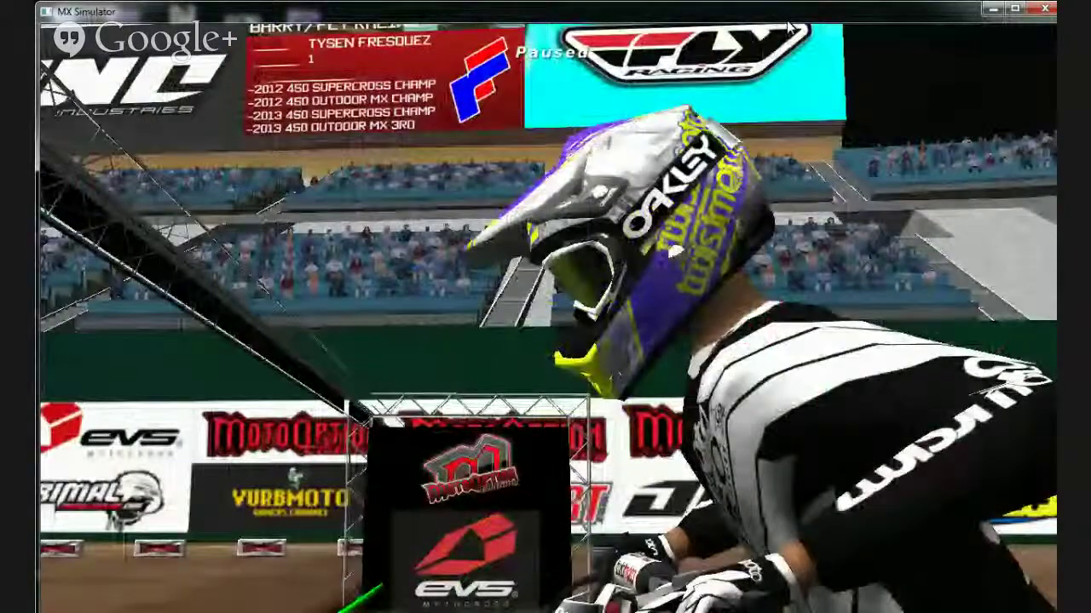
pyautogui.scroll(2, 788, 28)
pyautogui.scroll(-2, 788, 29)
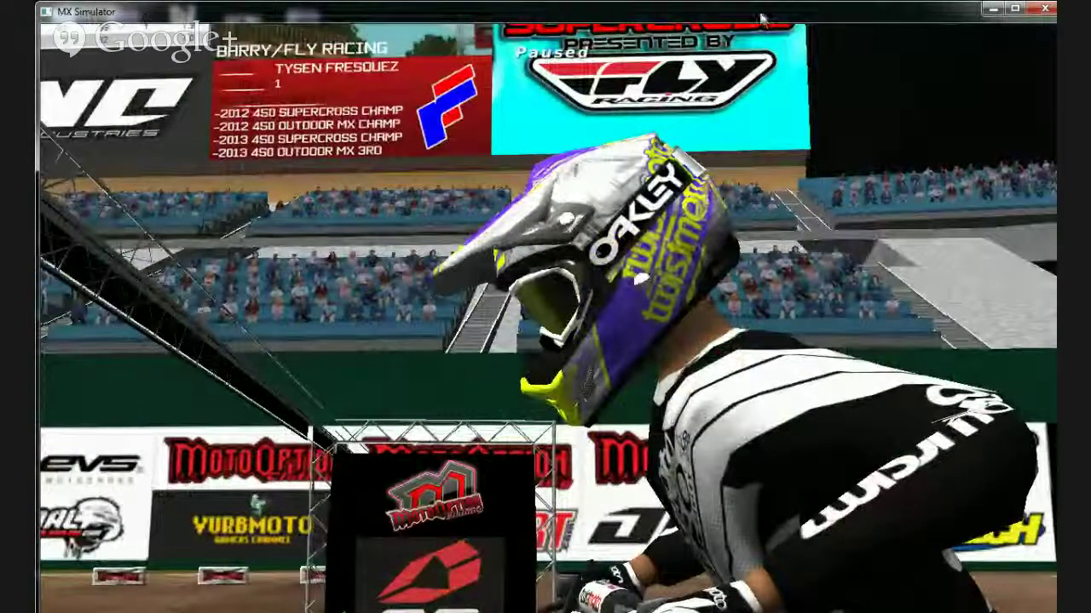
pyautogui.moveTo(761, 14); pyautogui.dragTo(750, 7)
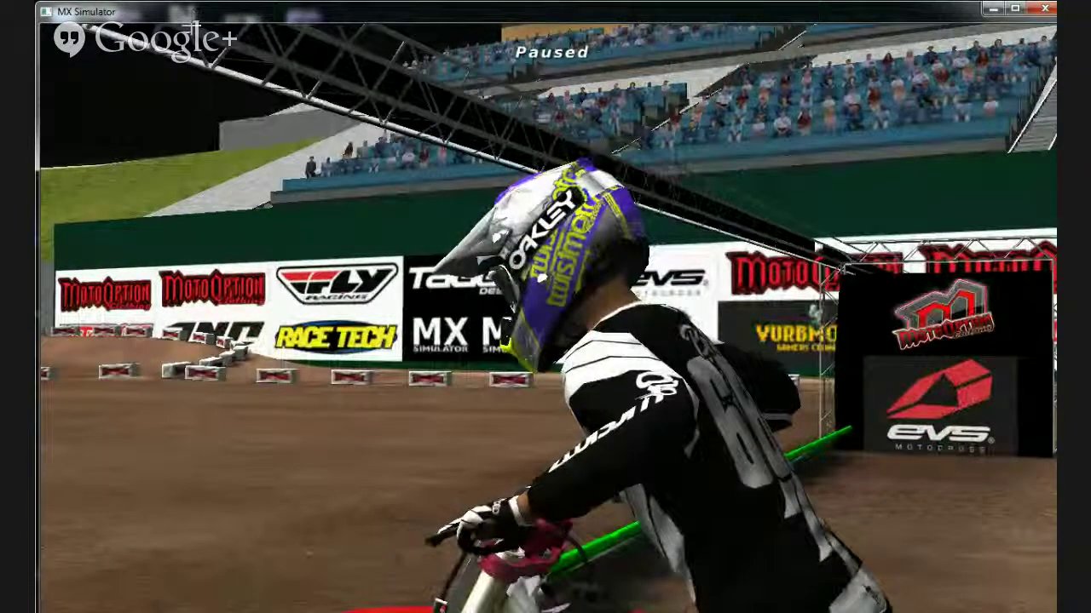
# Quit MX Simulator from the in-game menu and confirm the exit.
pyautogui.press('Escape')
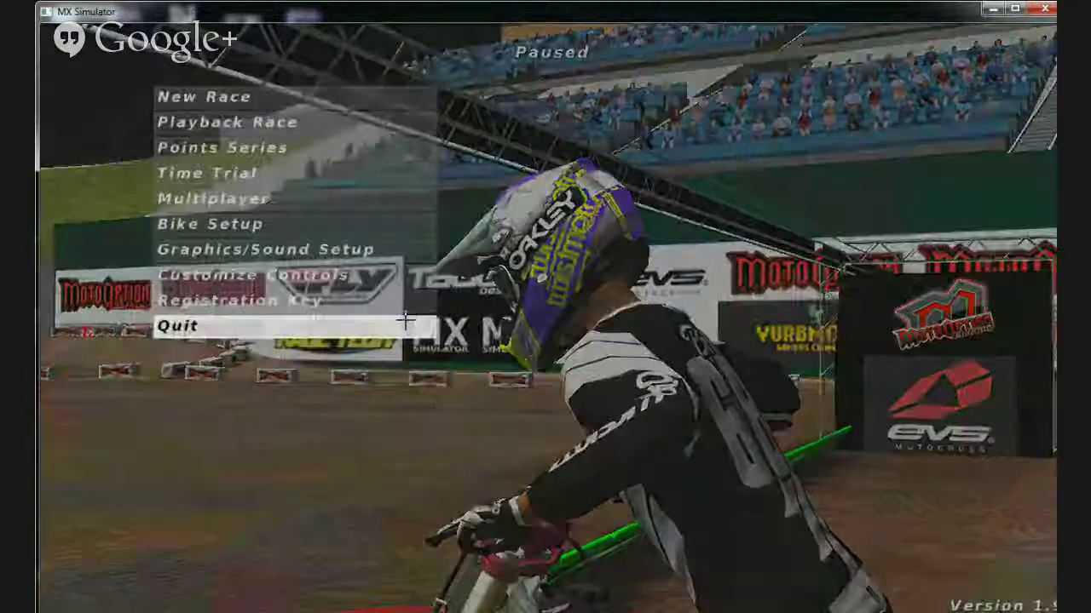
pyautogui.click(350, 324)
pyautogui.press('Return')
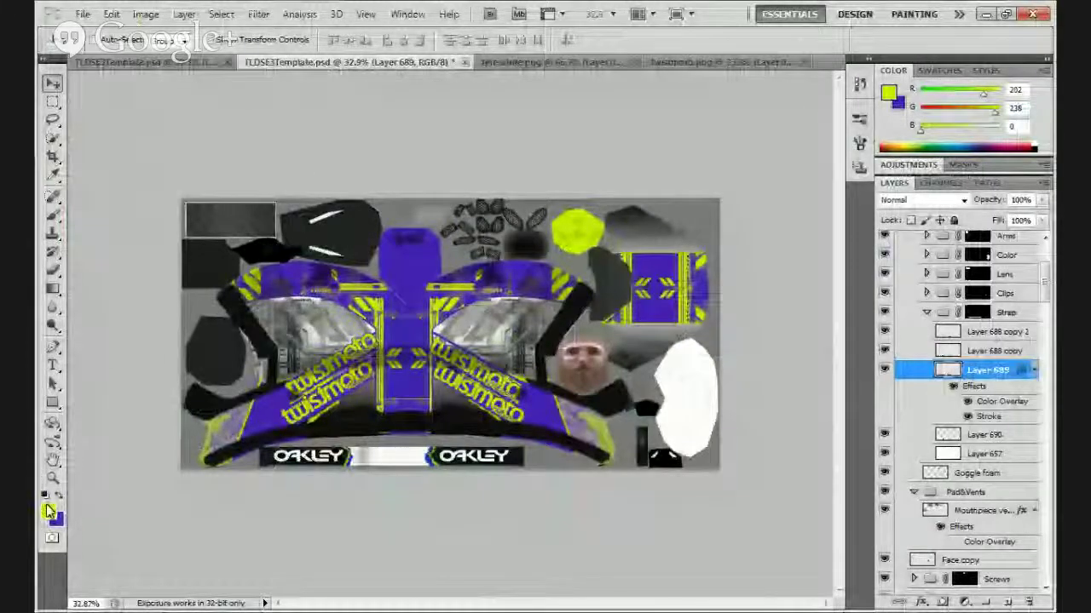
# Zoom in on the helmet texture with the Zoom tool.
pyautogui.click(52, 479)
pyautogui.click(239, 326)
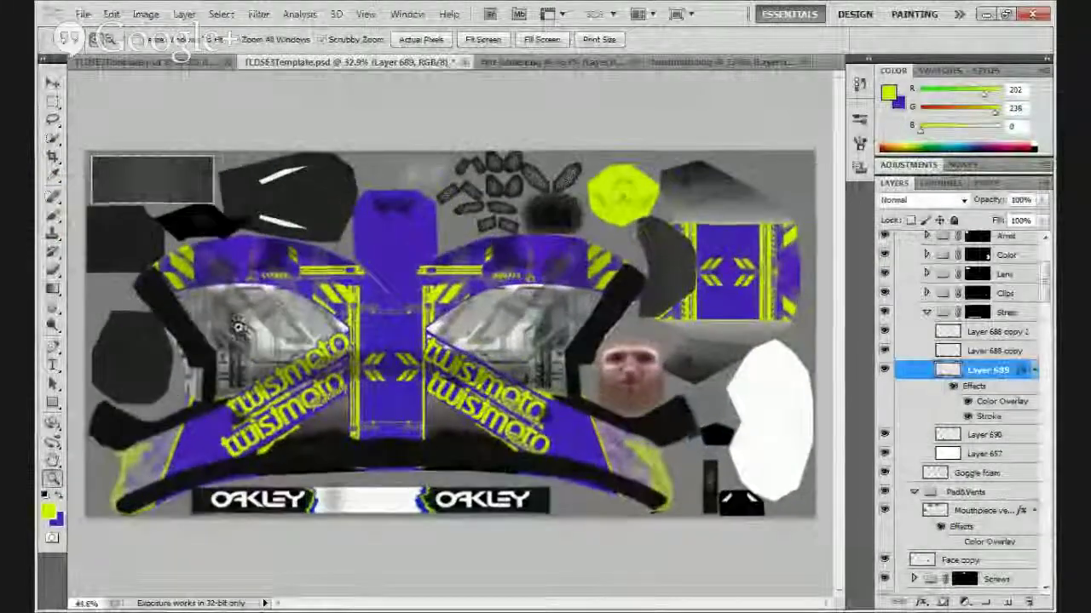
pyautogui.moveTo(239, 326); pyautogui.dragTo(600, 365)
pyautogui.scroll(2, 927, 416)
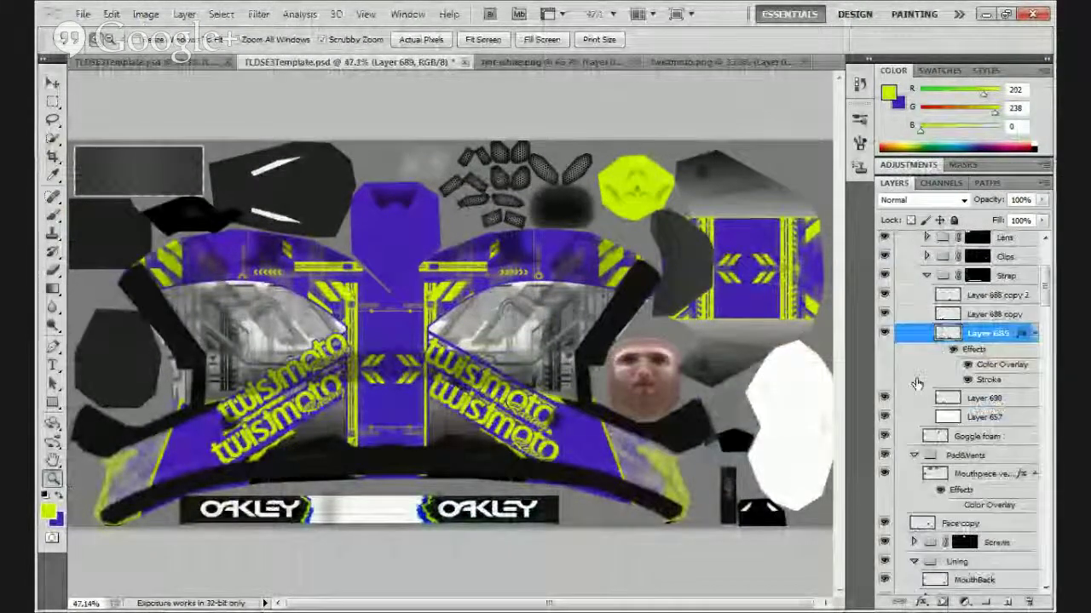
pyautogui.scroll(-5, 912, 381)
pyautogui.scroll(5, 912, 381)
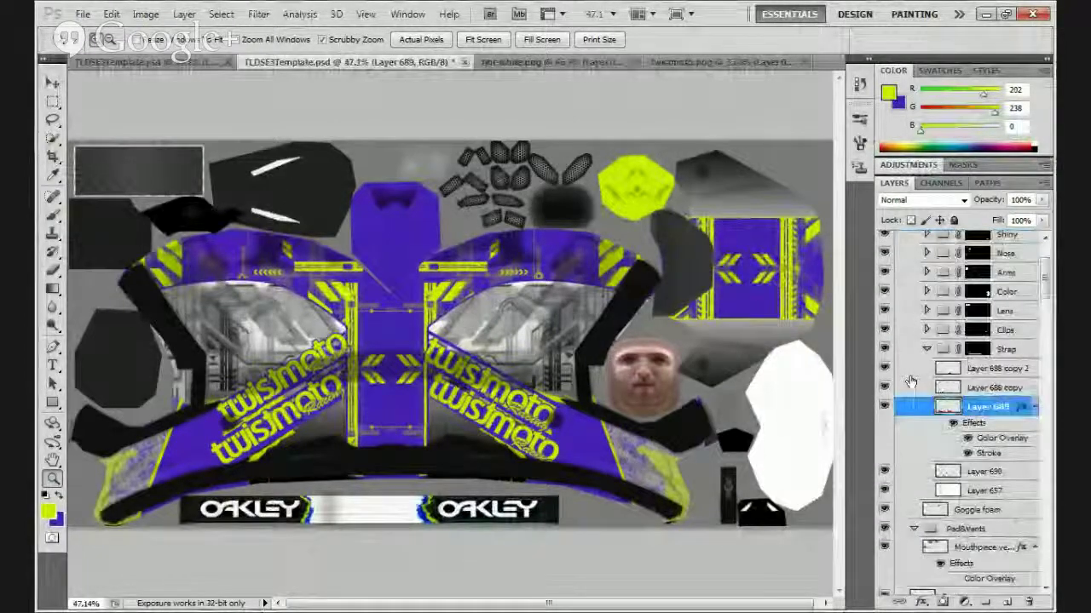
pyautogui.scroll(5, 910, 381)
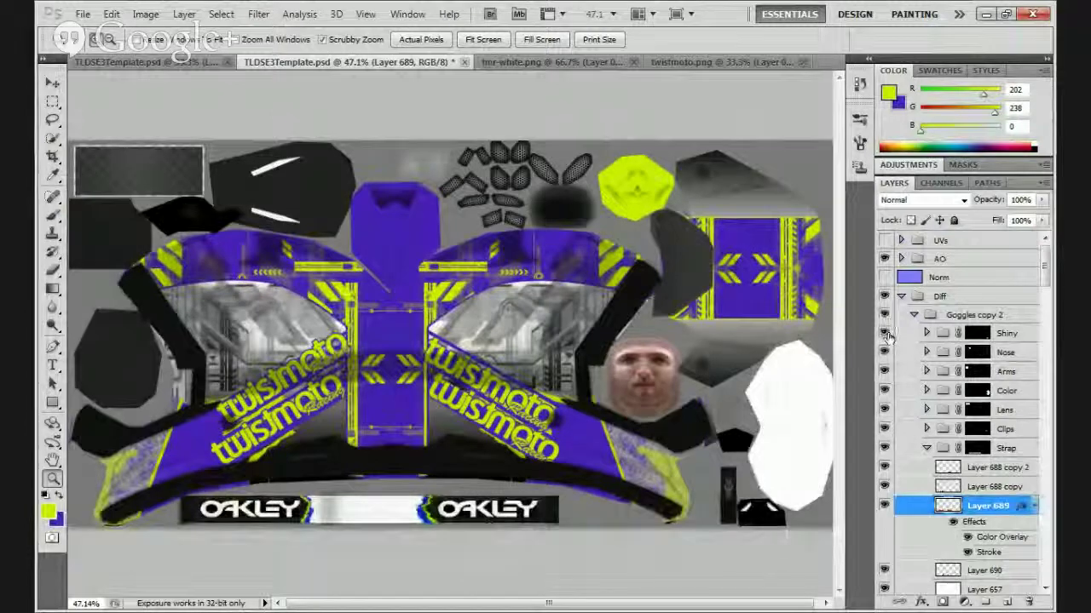
# Identify the Arms group by toggling its visibility, expand it, and open Layer 478's Layer Style.
pyautogui.click(883, 371)
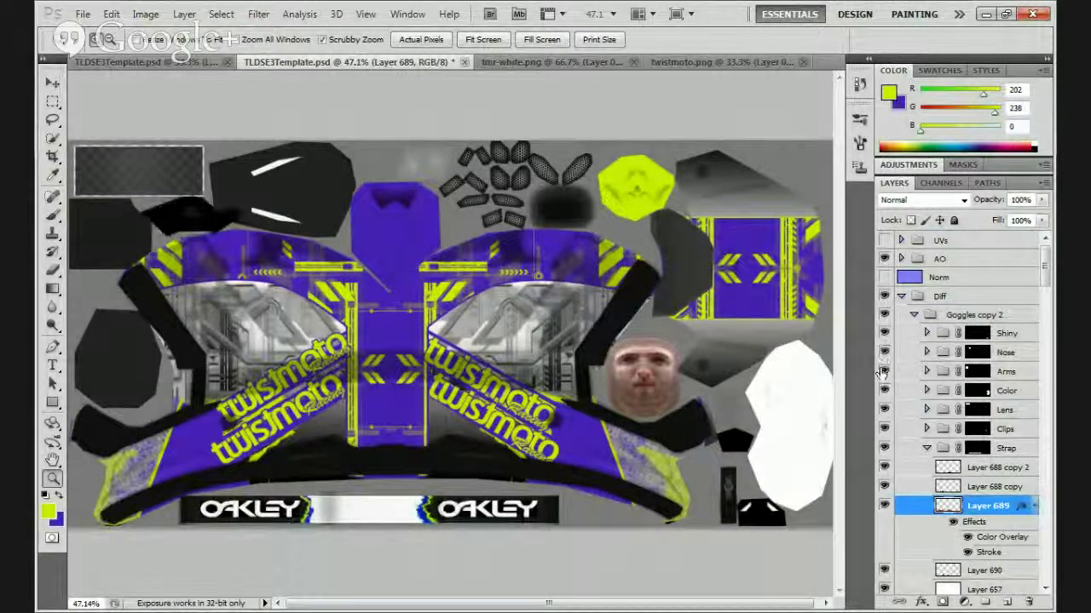
pyautogui.click(883, 371)
pyautogui.click(884, 372)
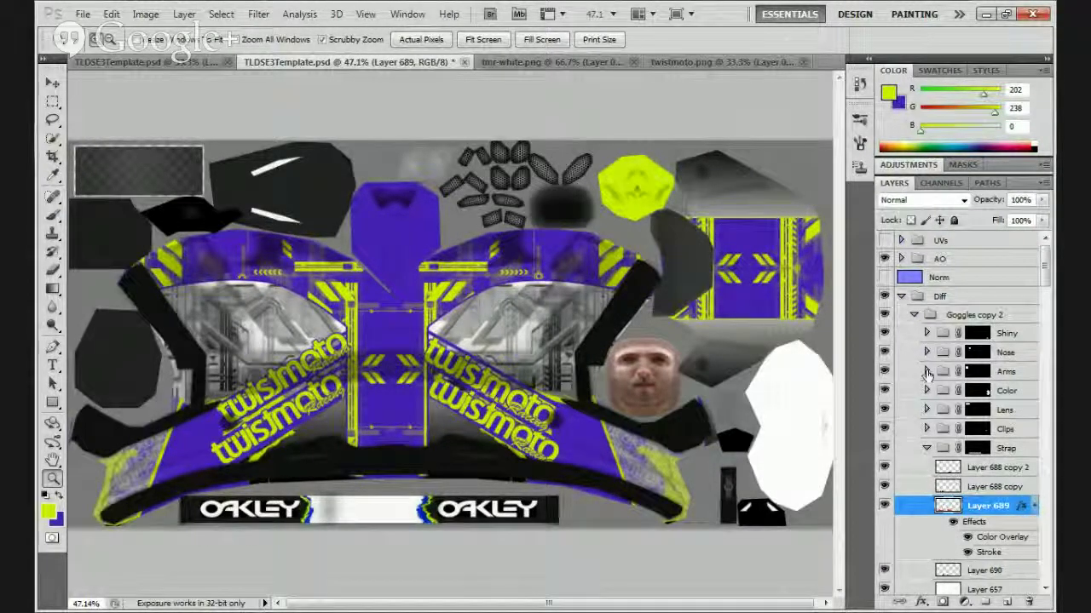
pyautogui.click(926, 372)
pyautogui.doubleClick(953, 393)
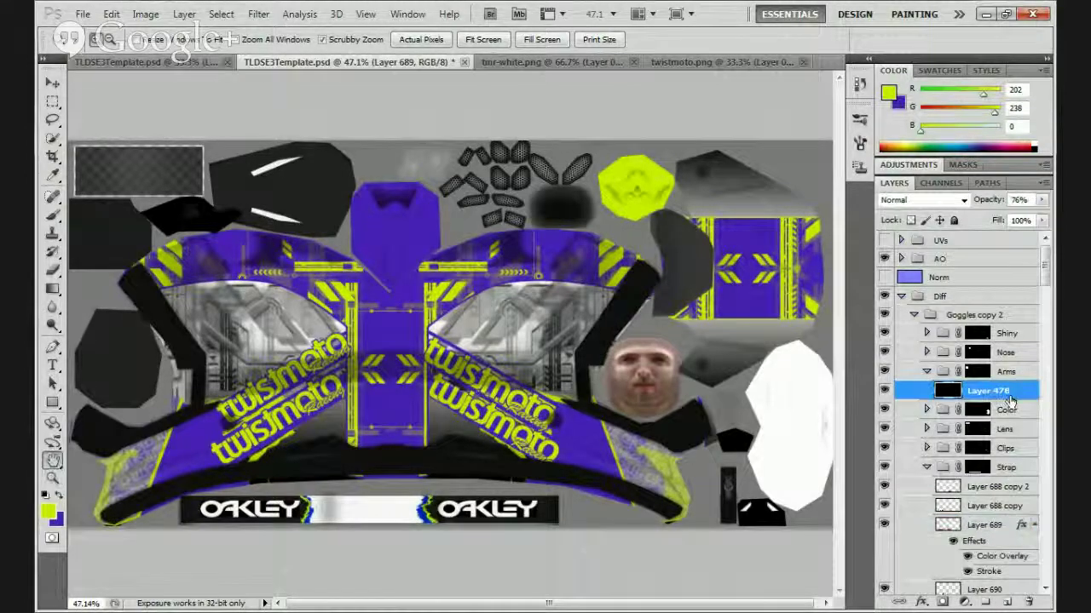
# Give the arms layer a Color Overlay of lime yellow sampled from the texture.
pyautogui.click(750, 368)
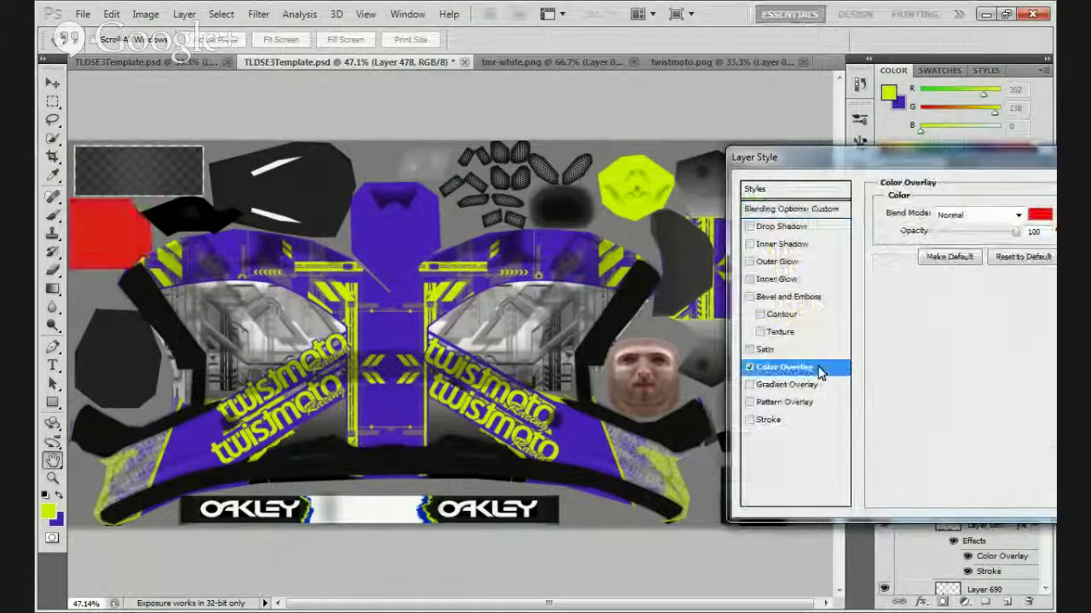
pyautogui.click(1040, 215)
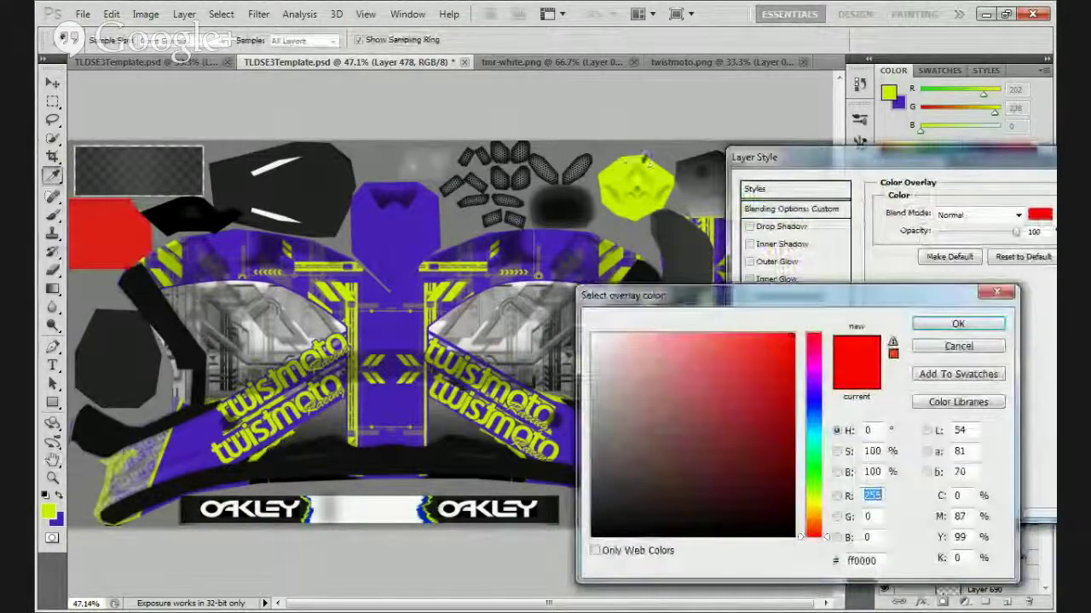
pyautogui.click(654, 162)
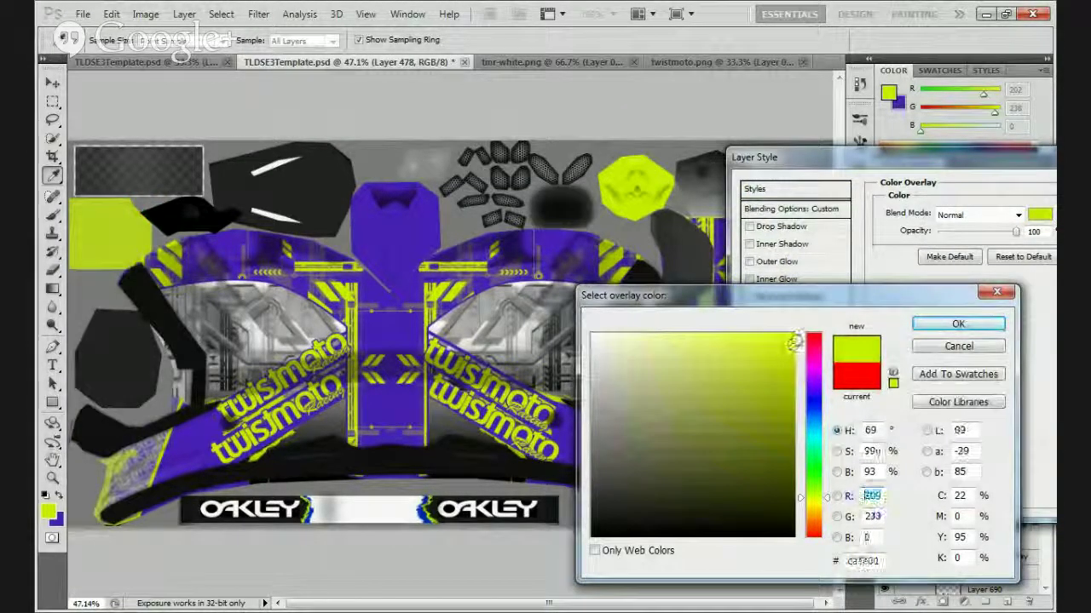
pyautogui.click(929, 325)
pyautogui.press('Return')
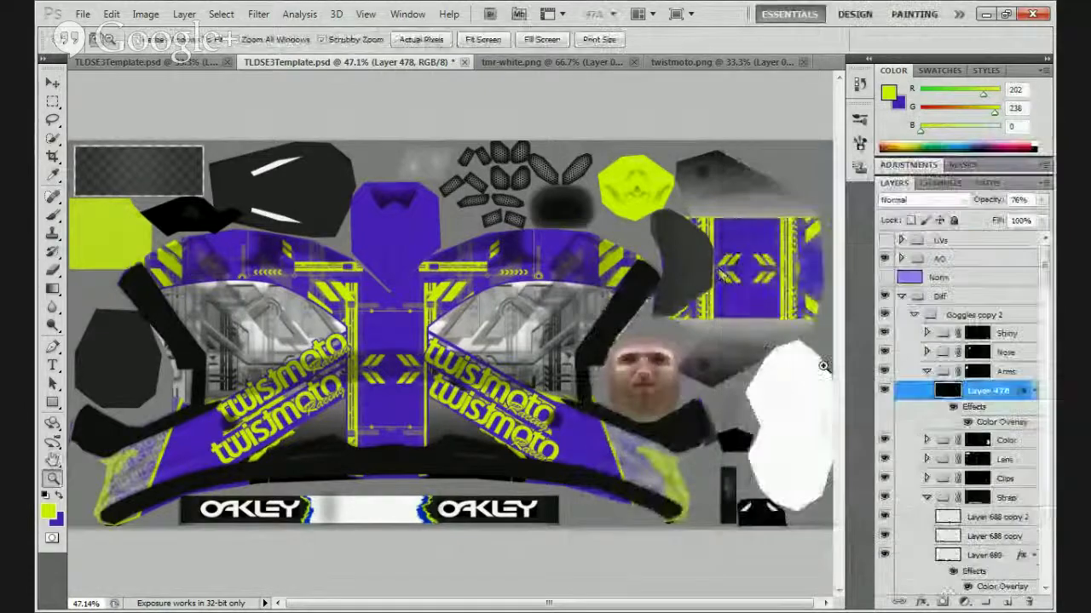
# Add a dark grey 1f1f1f Color Overlay to Layer 479 in the Color group.
pyautogui.scroll(-2, 885, 407)
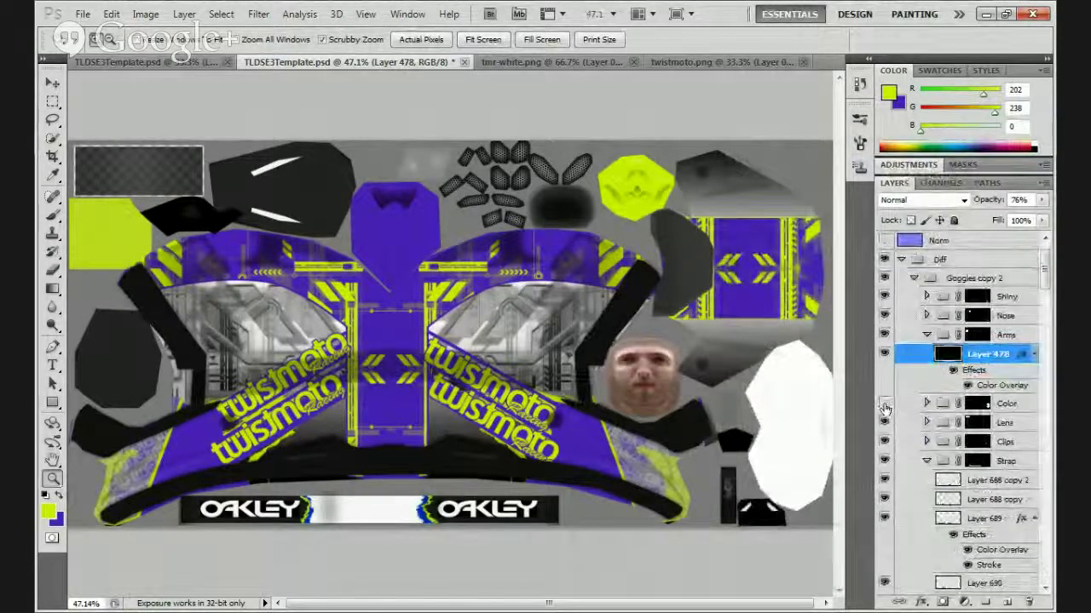
pyautogui.click(927, 404)
pyautogui.click(927, 404)
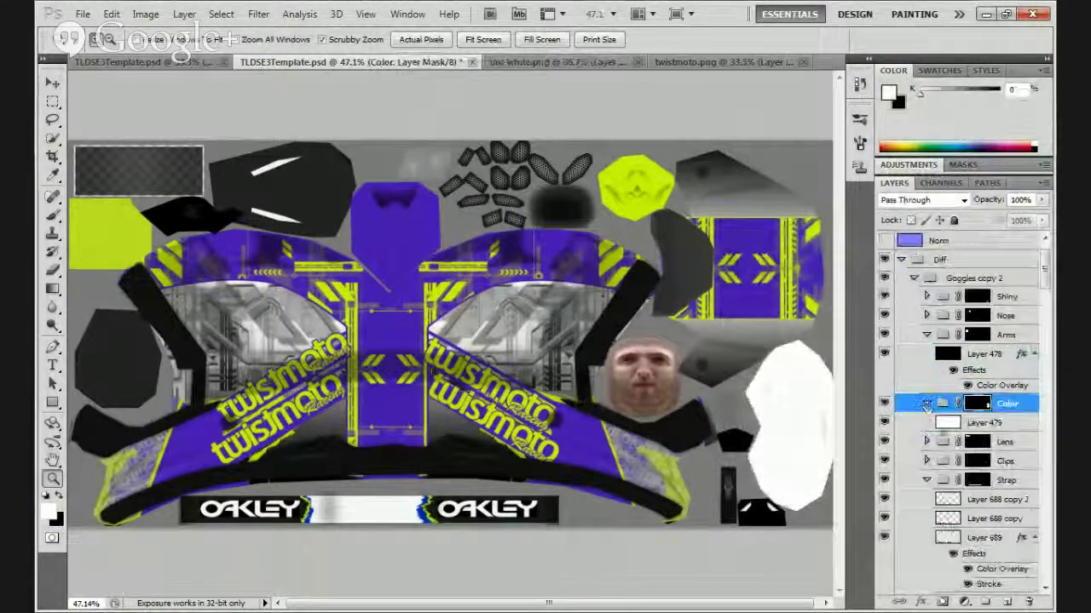
pyautogui.doubleClick(928, 423)
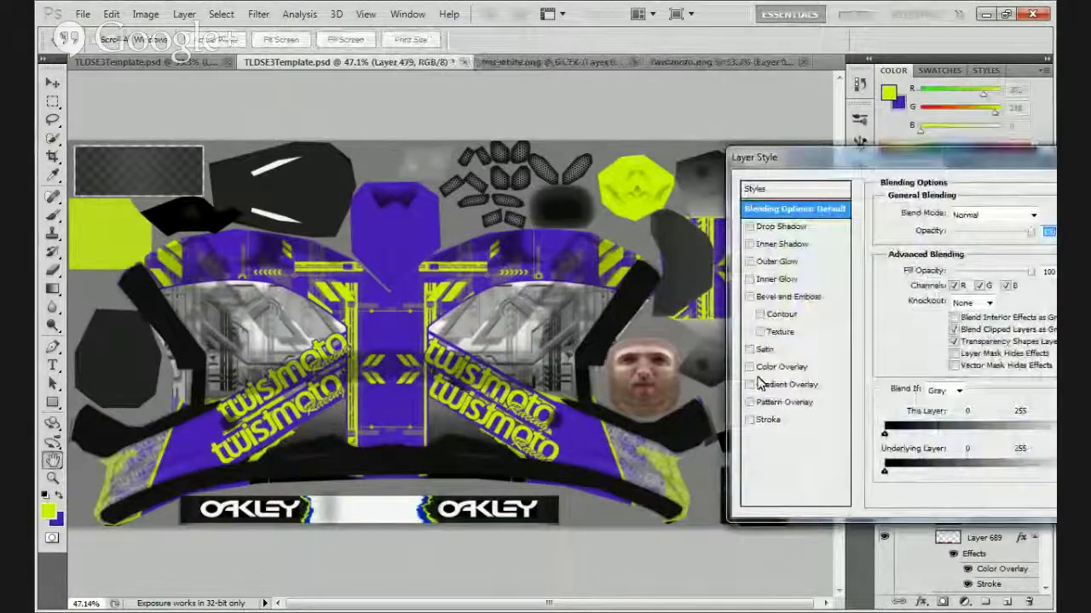
pyautogui.click(749, 367)
pyautogui.click(820, 369)
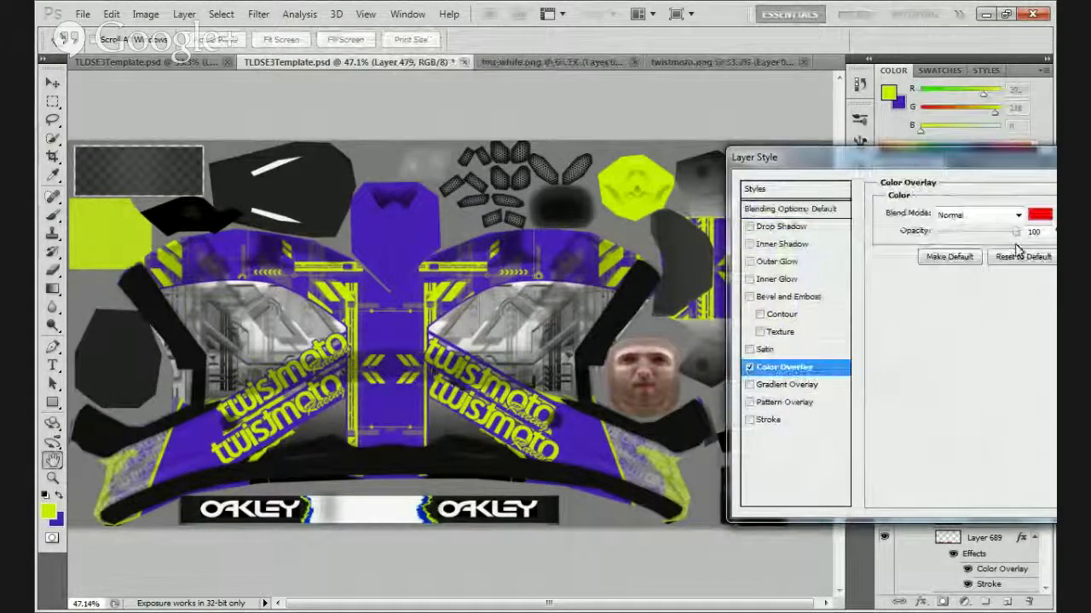
pyautogui.click(1040, 214)
pyautogui.click(565, 512)
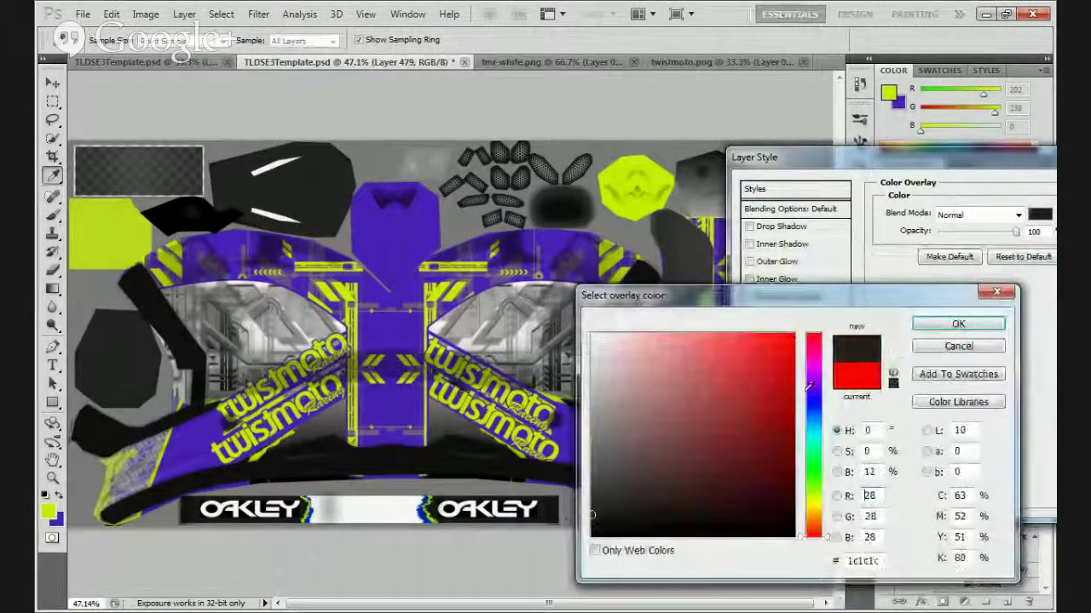
pyautogui.click(979, 327)
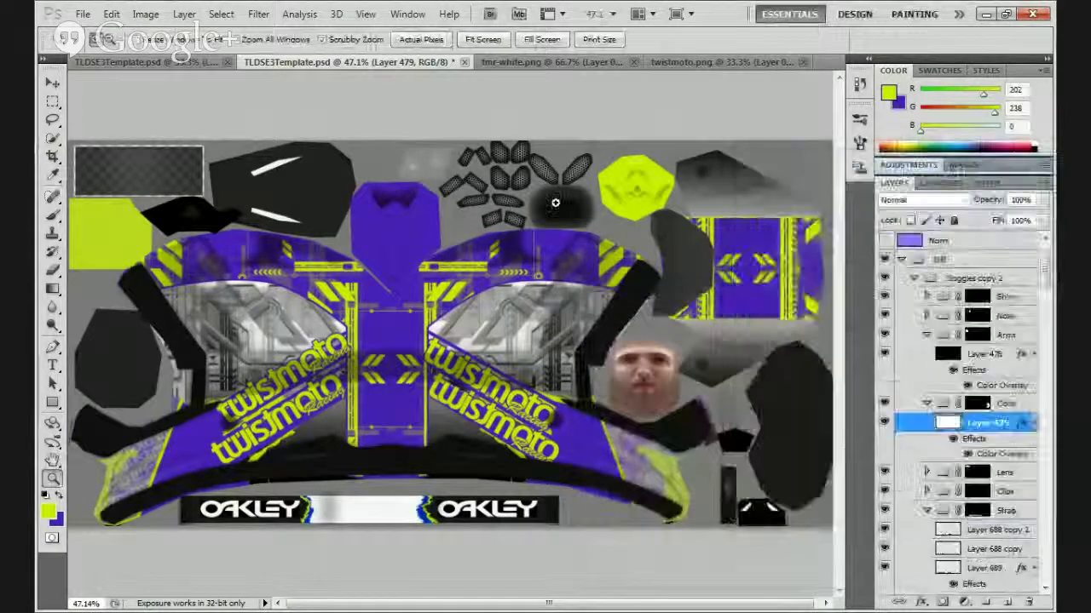
pyautogui.press('Return')
# Expand the Lens group in the Layers panel.
pyautogui.scroll(-2, 956, 476)
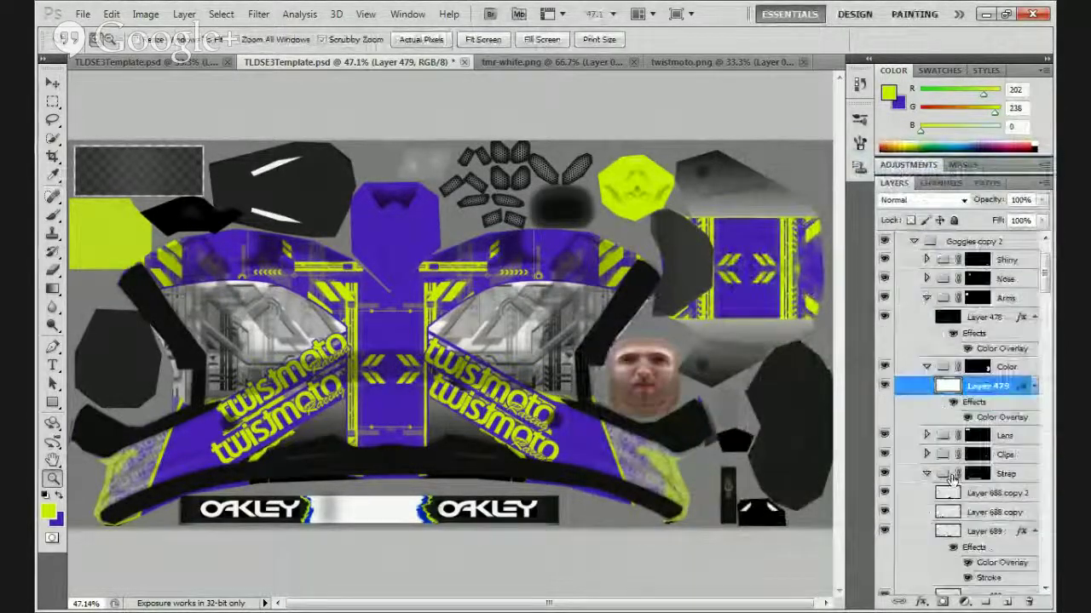
pyautogui.click(928, 436)
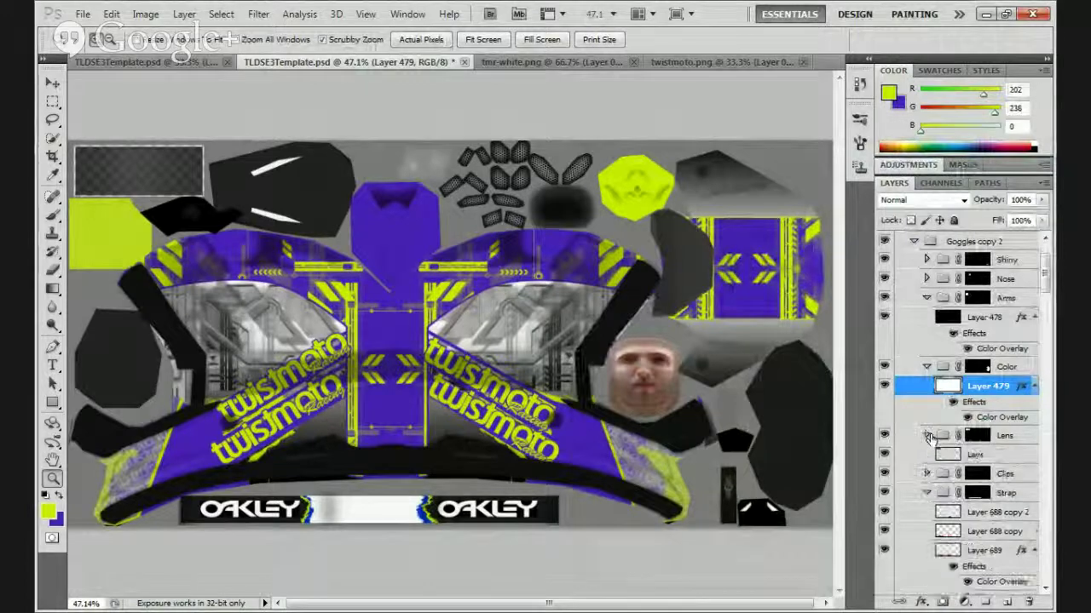
pyautogui.scroll(-1, 937, 436)
# On a new layer above Lens, fill the top-left lens rectangle with the Copper gradient.
pyautogui.click(956, 436)
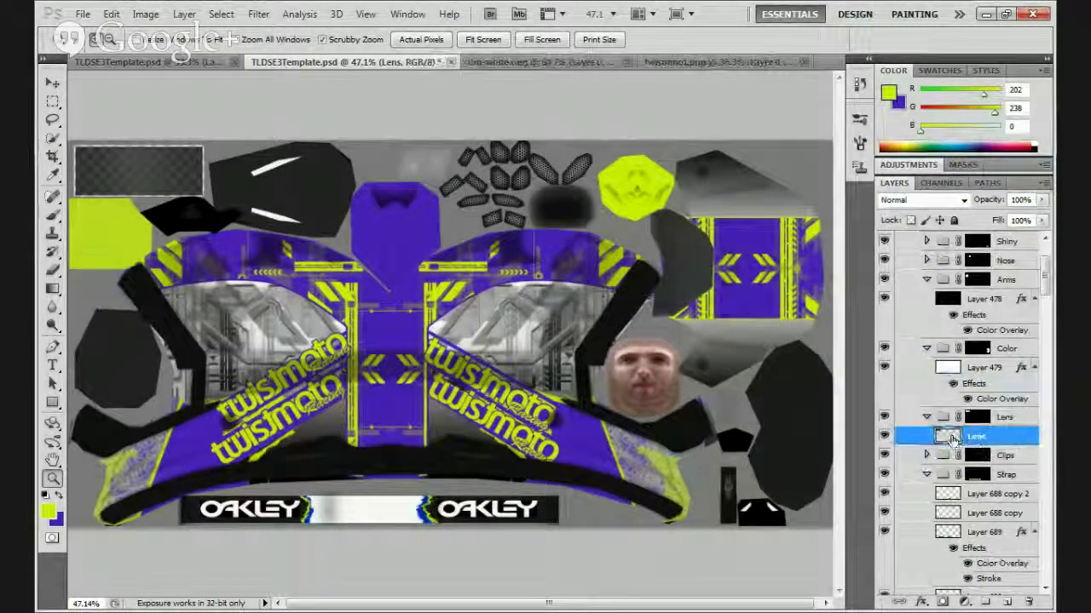
pyautogui.keyDown('ctrl'); pyautogui.click(947, 436); pyautogui.keyUp('ctrl')
pyautogui.click(1008, 602)
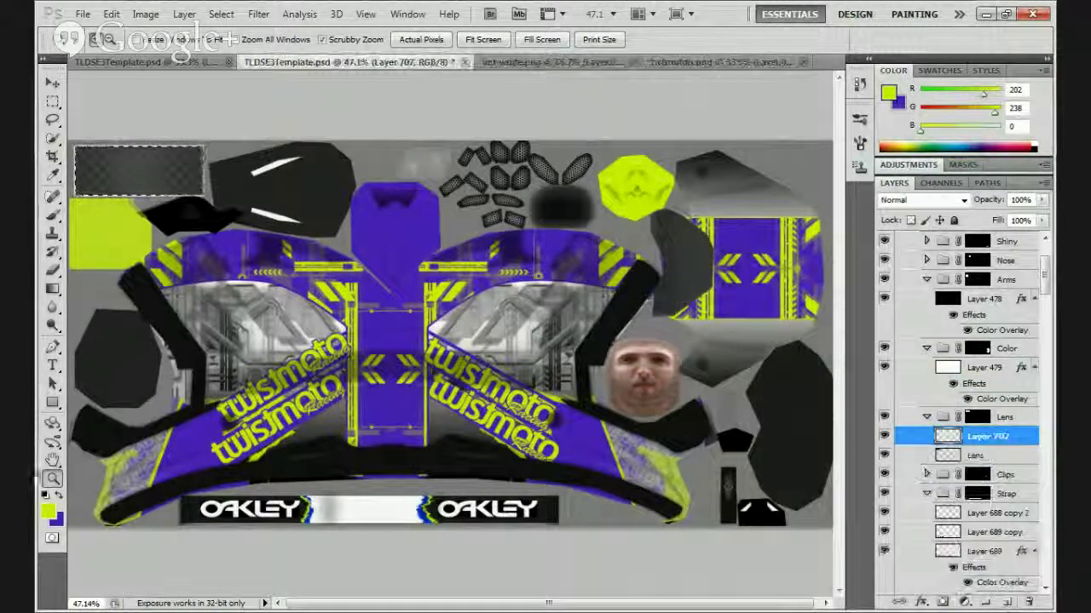
pyautogui.click(52, 289)
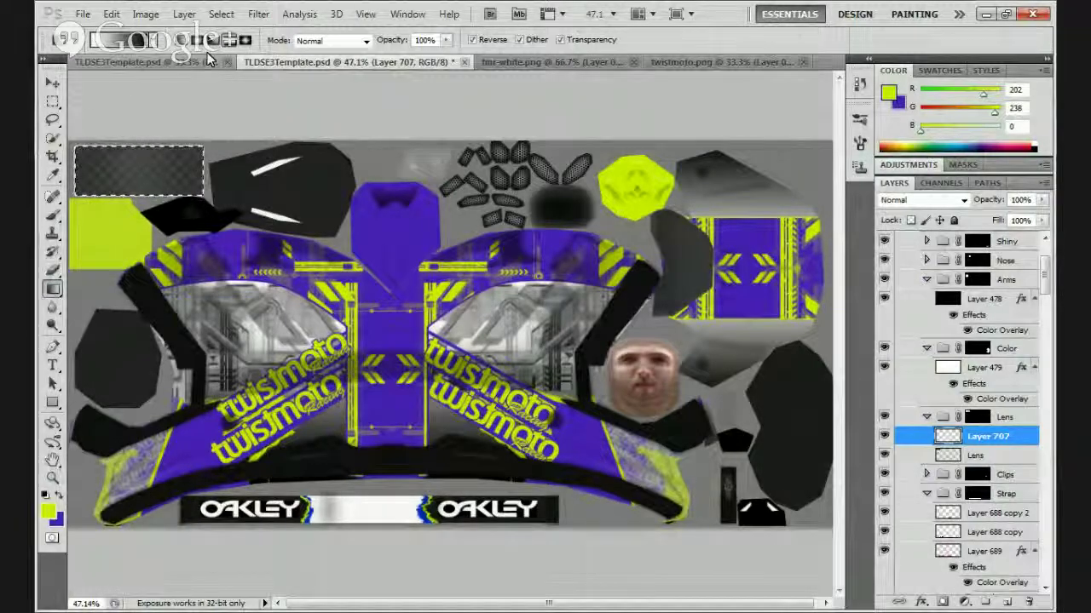
pyautogui.click(115, 40)
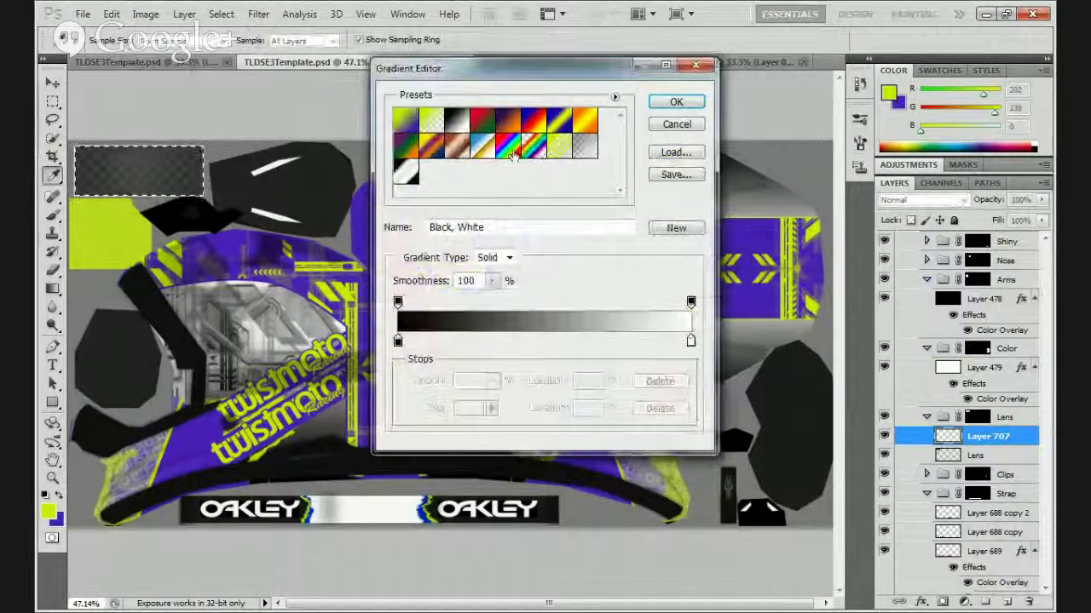
pyautogui.click(458, 150)
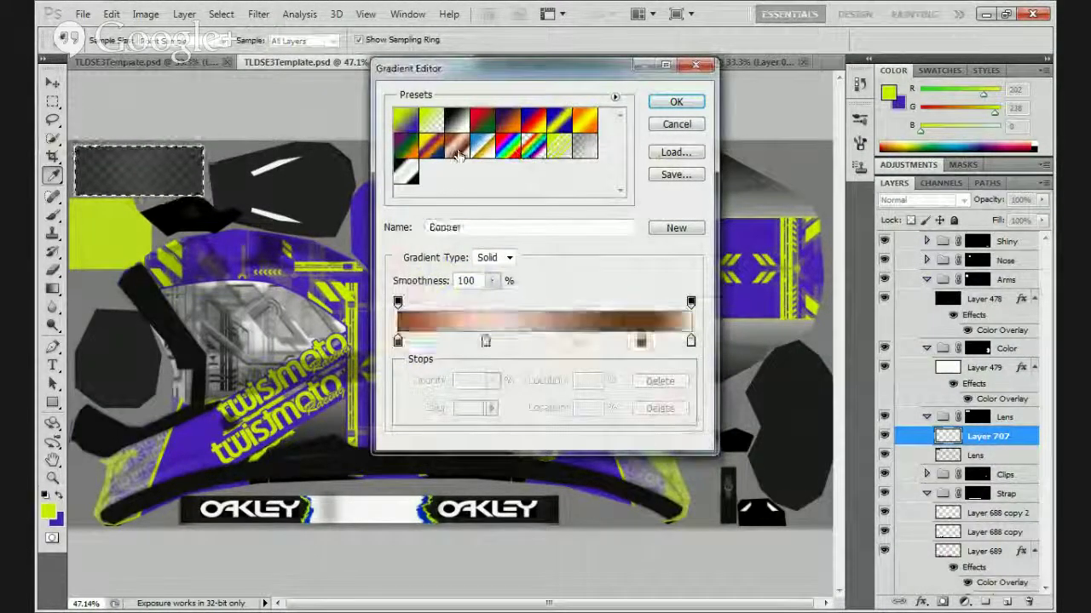
pyautogui.click(675, 101)
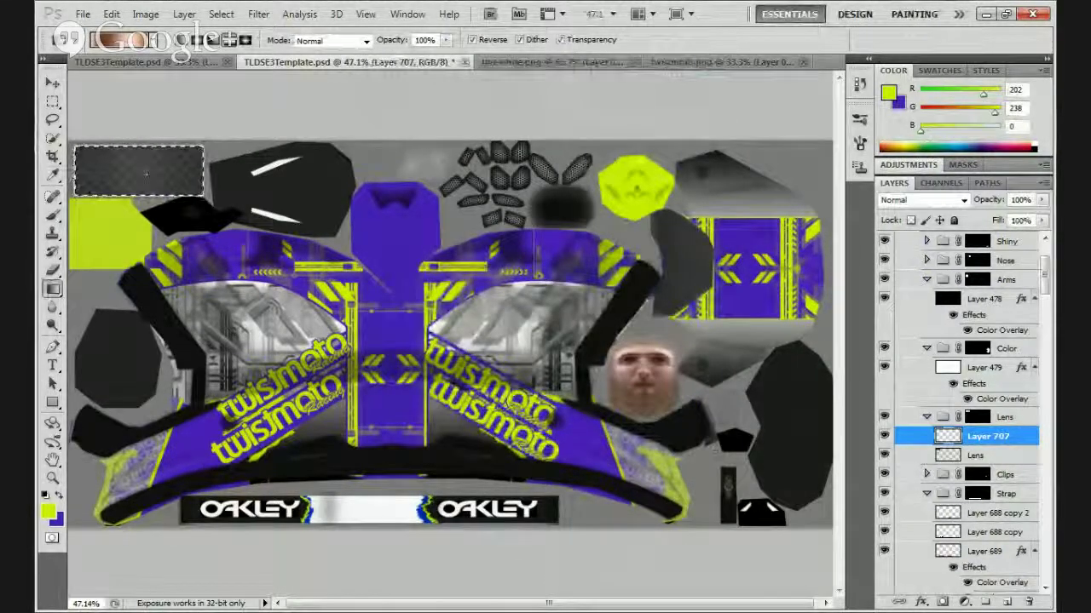
pyautogui.moveTo(81, 171); pyautogui.dragTo(195, 192)
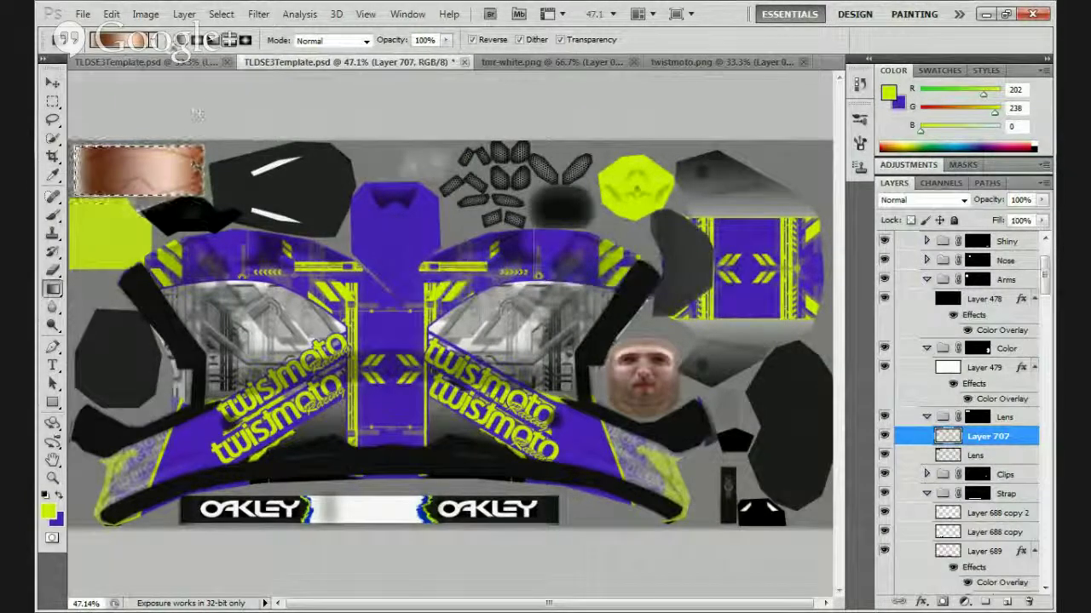
# Turn the gradient purple with Hue/Saturation: Hue -126, Saturation +31.
pyautogui.click(145, 13)
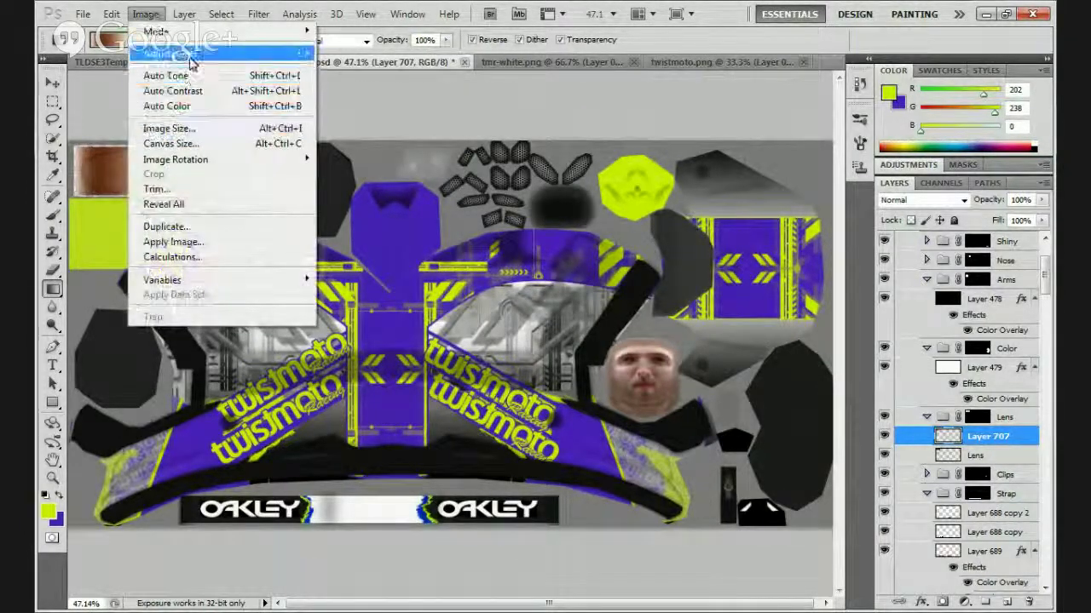
pyautogui.click(383, 134)
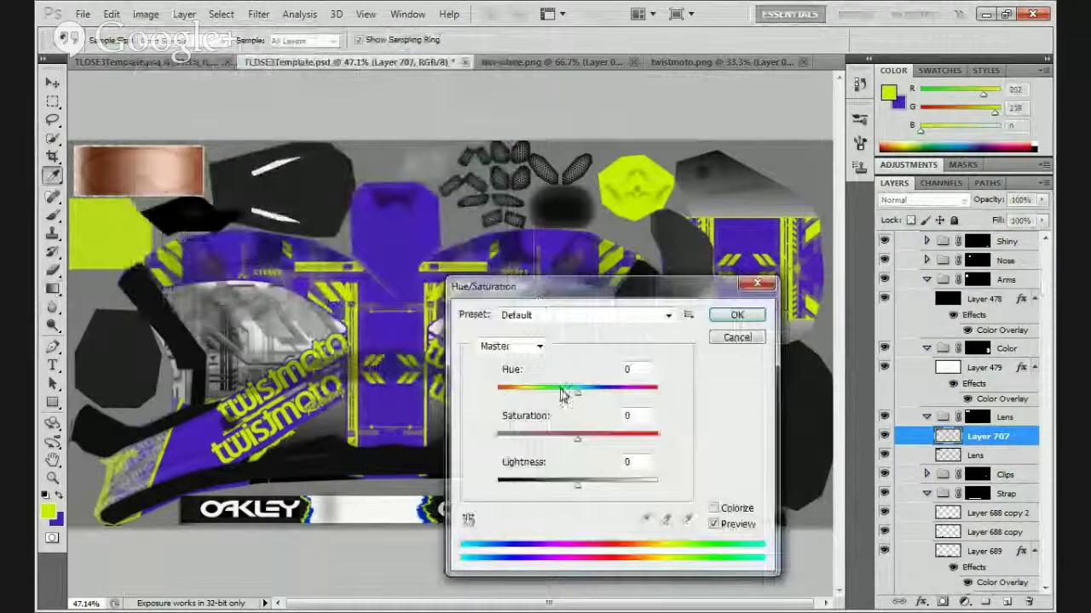
pyautogui.moveTo(577, 394); pyautogui.dragTo(637, 404)
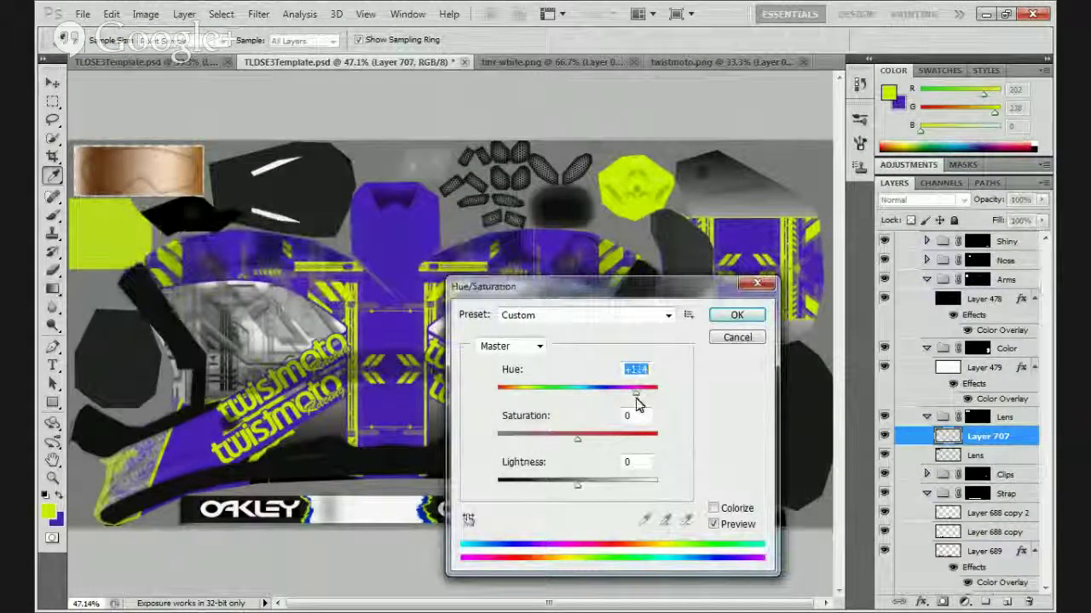
pyautogui.moveTo(592, 444); pyautogui.dragTo(603, 446)
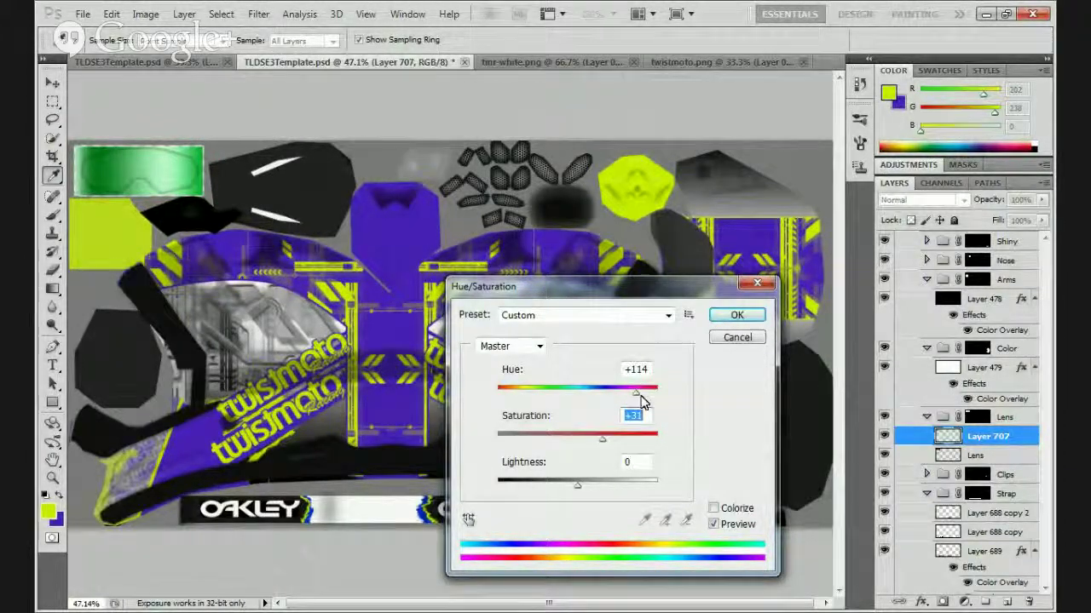
pyautogui.moveTo(642, 402)
pyautogui.mouseDown()
pyautogui.moveTo(657, 406)
pyautogui.moveTo(492, 397)
pyautogui.moveTo(515, 400)
pyautogui.mouseUp()
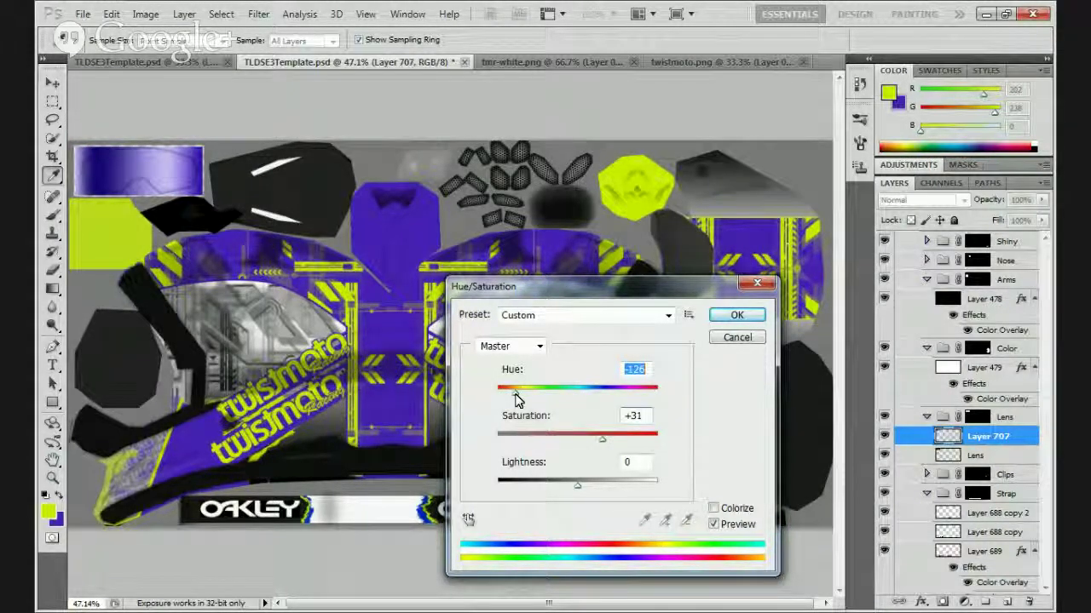
pyautogui.click(737, 315)
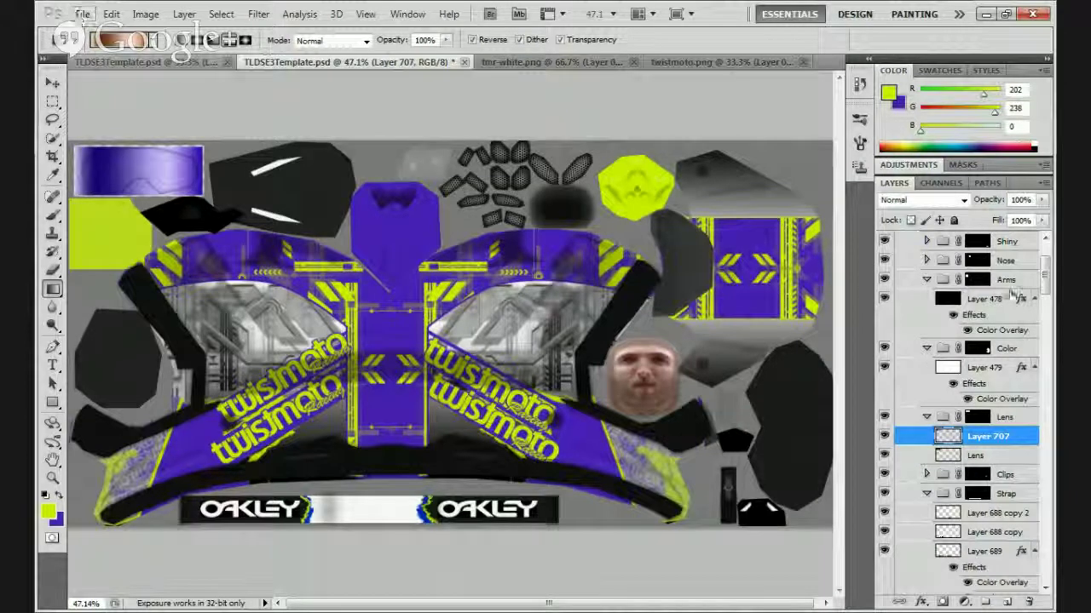
# Set the lens layer's opacity to 88%.
pyautogui.moveTo(1041, 200)
pyautogui.mouseDown()
pyautogui.moveTo(1008, 219)
pyautogui.moveTo(948, 220)
pyautogui.moveTo(1012, 221)
pyautogui.mouseUp()
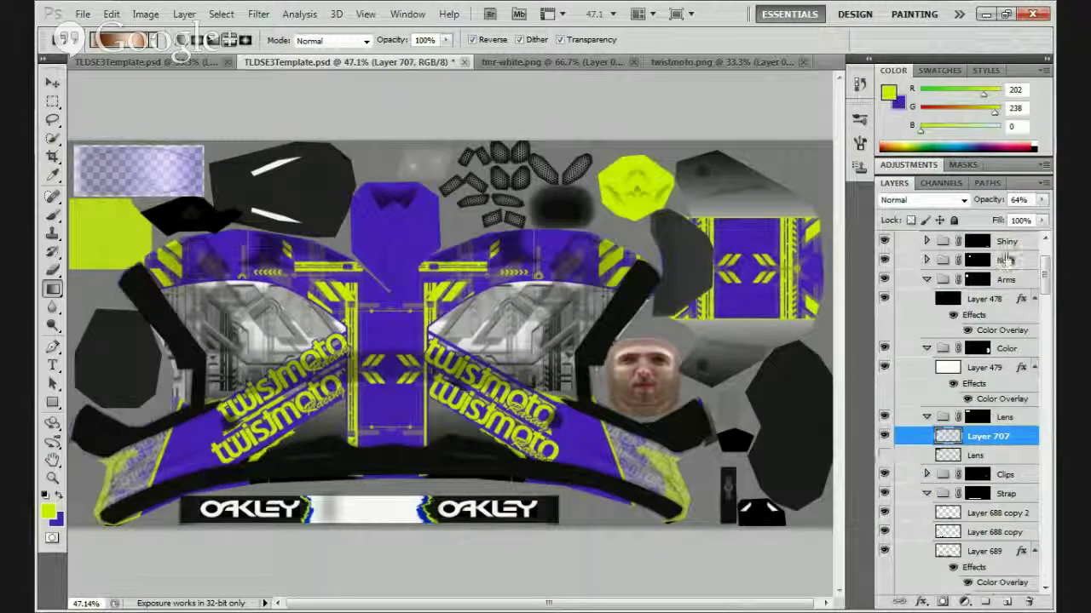
pyautogui.click(1041, 199)
pyautogui.moveTo(1027, 221); pyautogui.dragTo(1028, 221)
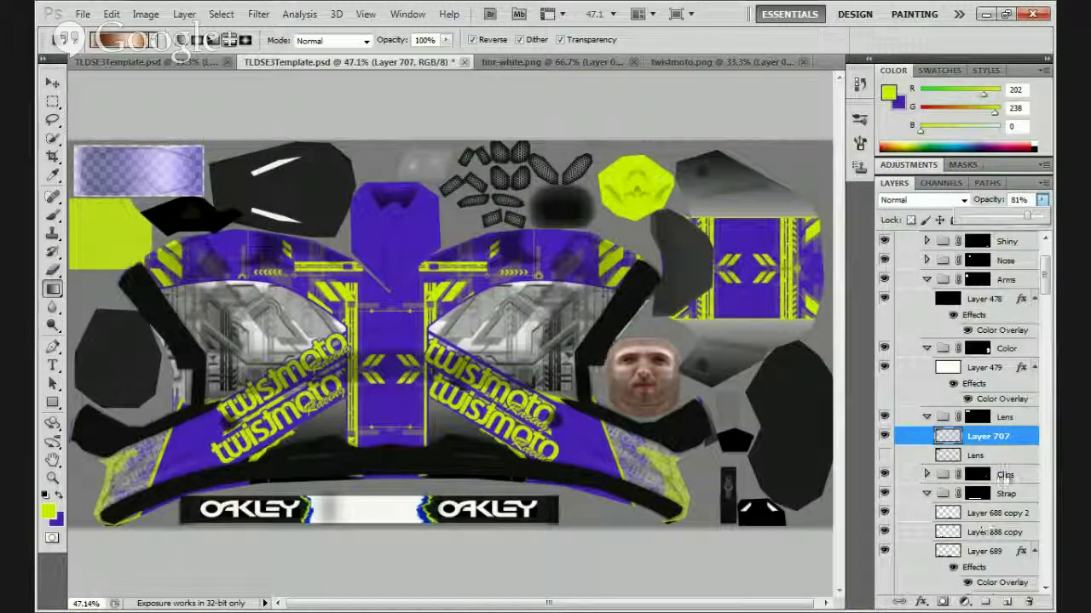
pyautogui.click(1008, 436)
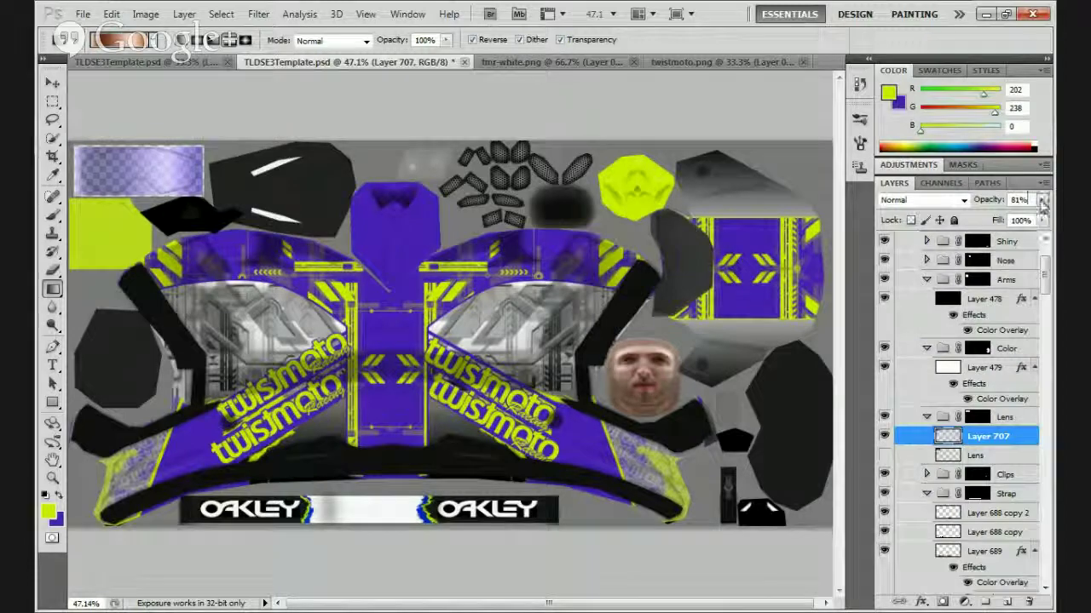
pyautogui.moveTo(1041, 199); pyautogui.dragTo(1035, 221)
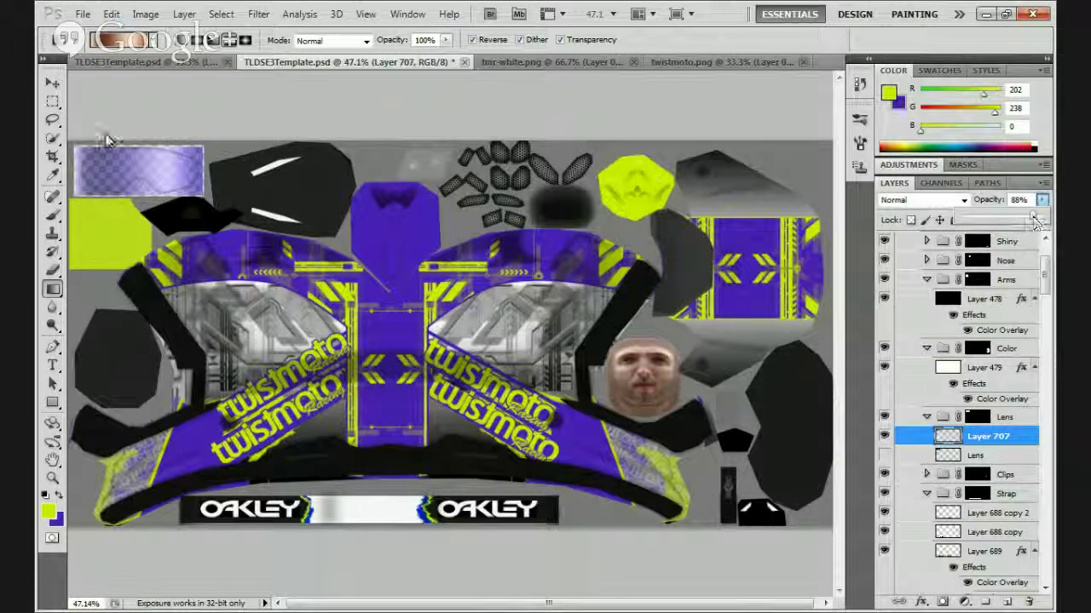
# Save a PNG copy of the texture as TLDSE3Template.png on the Desktop.
pyautogui.click(82, 13)
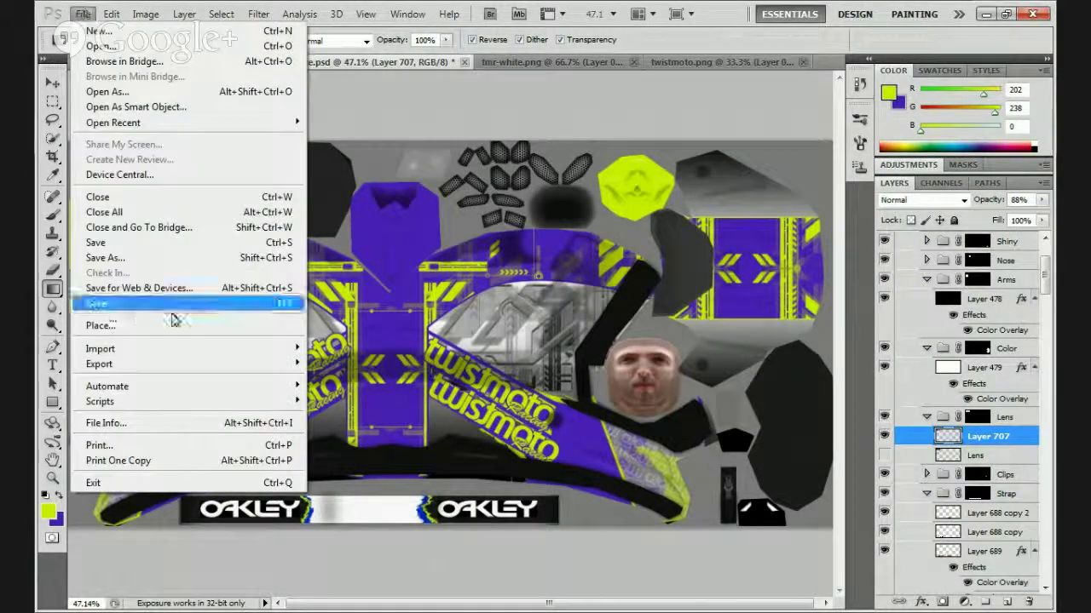
pyautogui.click(147, 258)
pyautogui.click(576, 352)
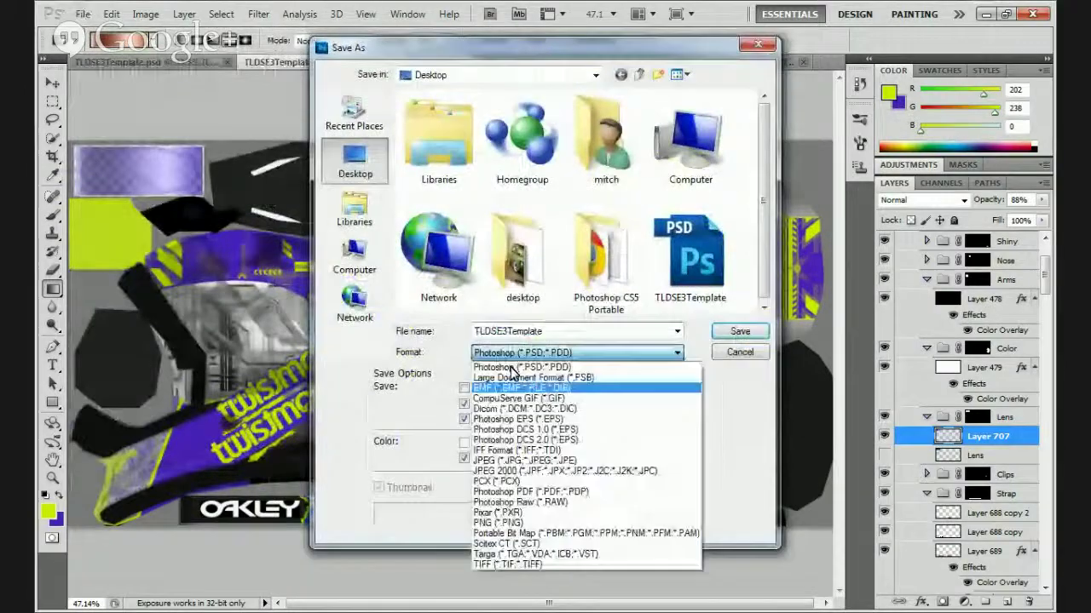
pyautogui.click(535, 523)
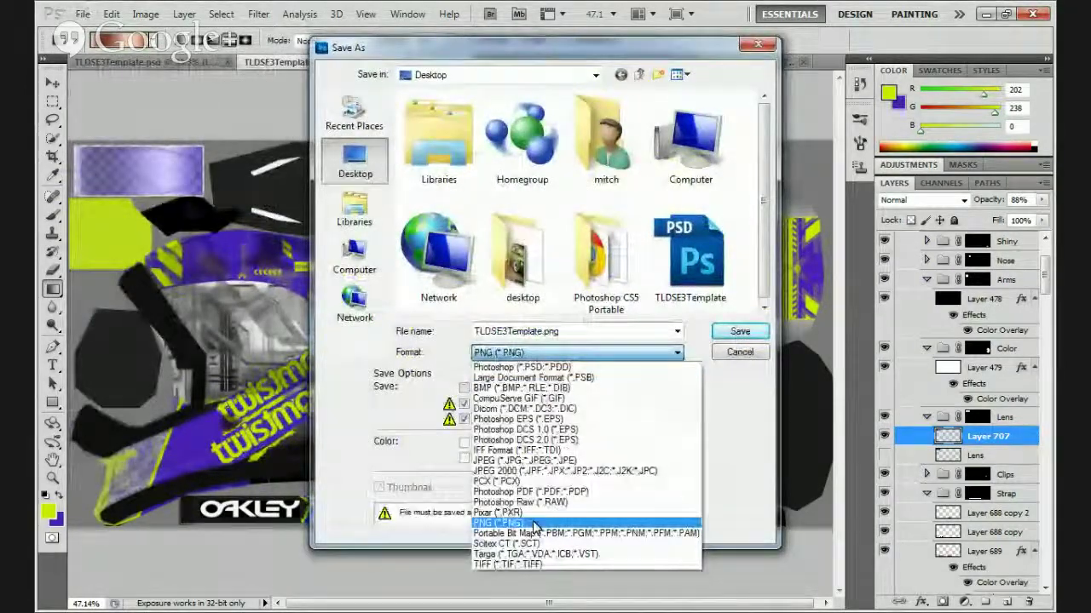
pyautogui.click(738, 353)
# Scroll the Layers panel and select Layer 695 copy 7 in the Base group.
pyautogui.scroll(-3, 969, 532)
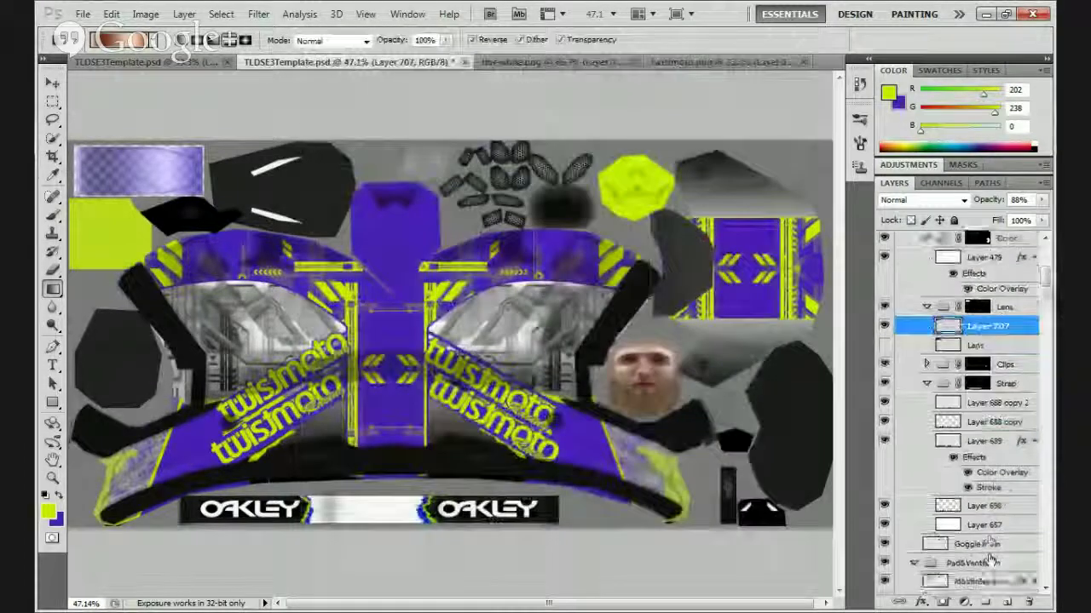
pyautogui.scroll(-3, 969, 533)
pyautogui.scroll(-3, 969, 533)
pyautogui.scroll(-3, 971, 533)
pyautogui.scroll(-3, 972, 533)
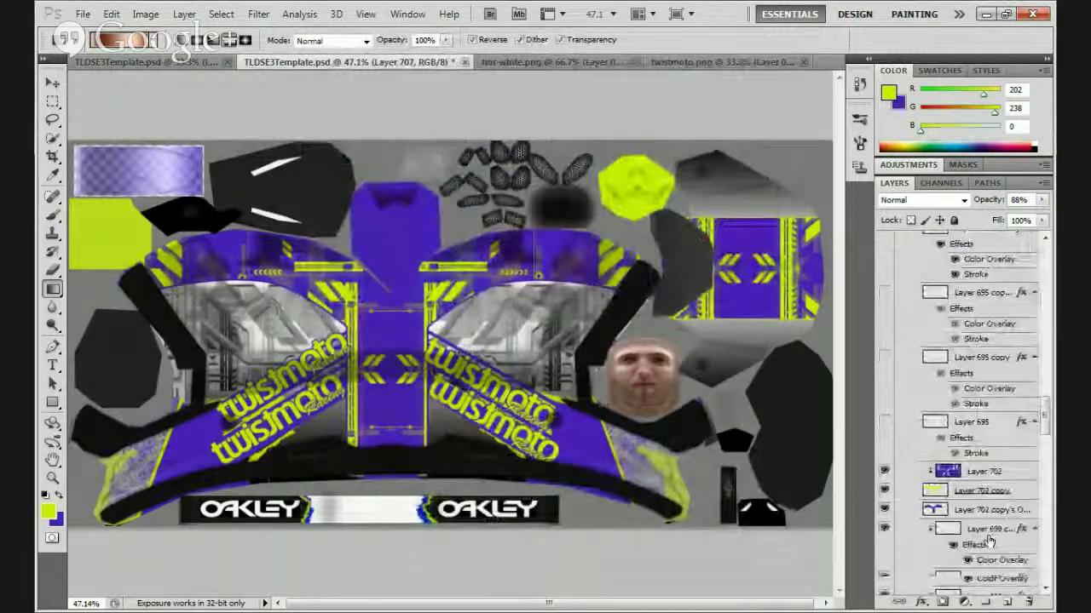
pyautogui.scroll(-3, 980, 537)
pyautogui.scroll(-3, 989, 542)
pyautogui.scroll(3, 990, 543)
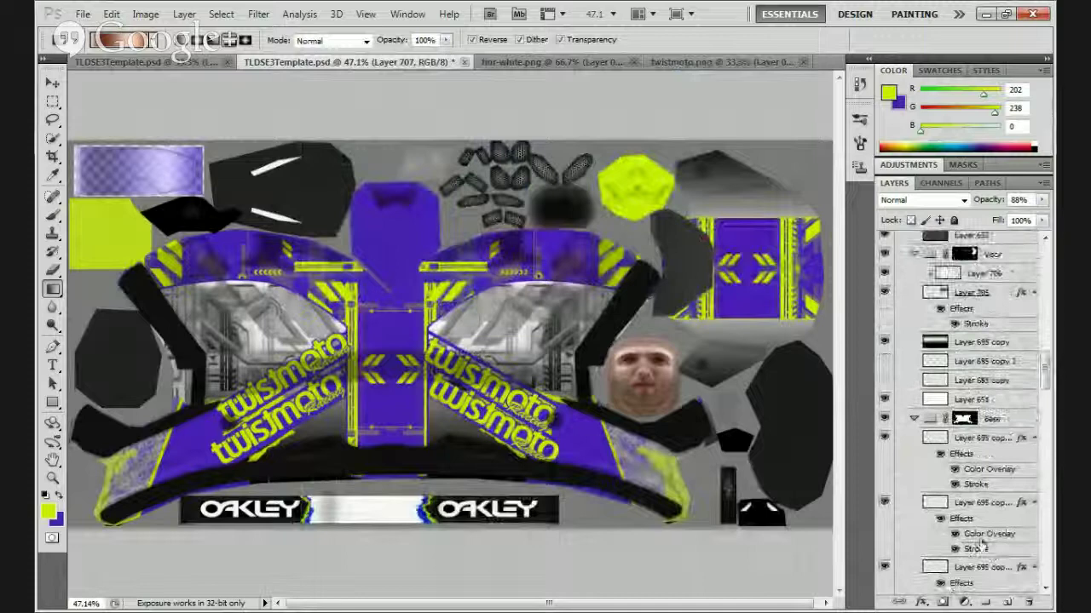
pyautogui.click(1001, 438)
# Add a new layer and type the rider's name on the centre purple panel.
pyautogui.click(1001, 602)
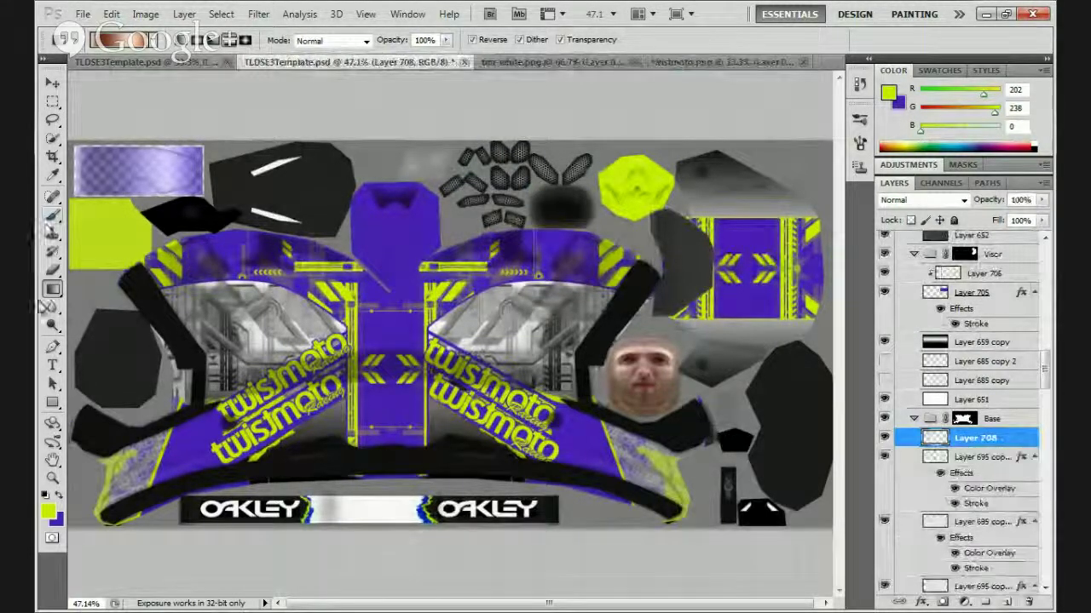
pyautogui.click(53, 367)
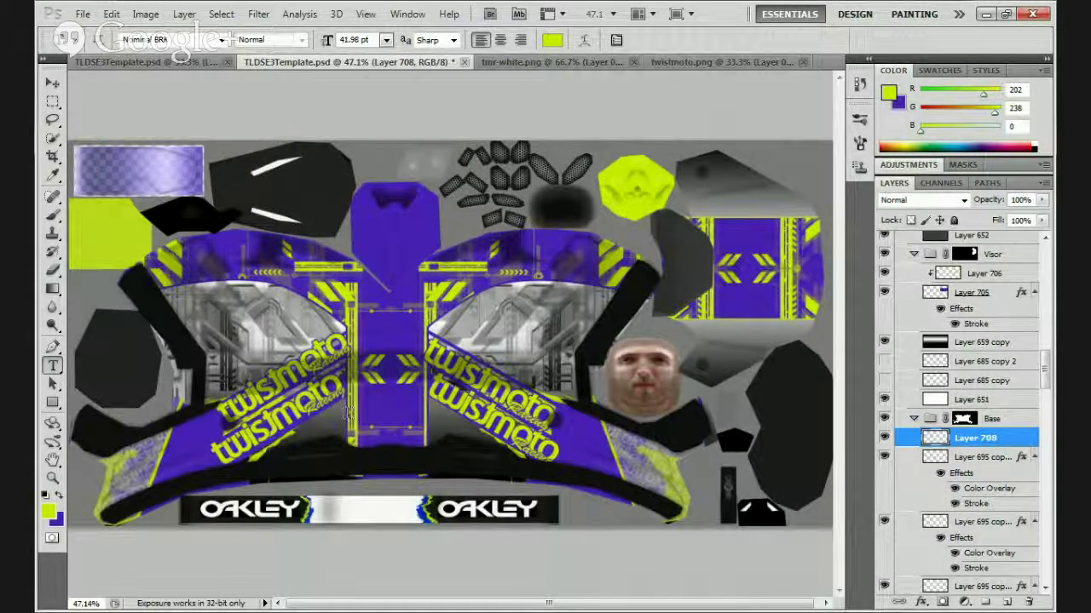
pyautogui.click(428, 327)
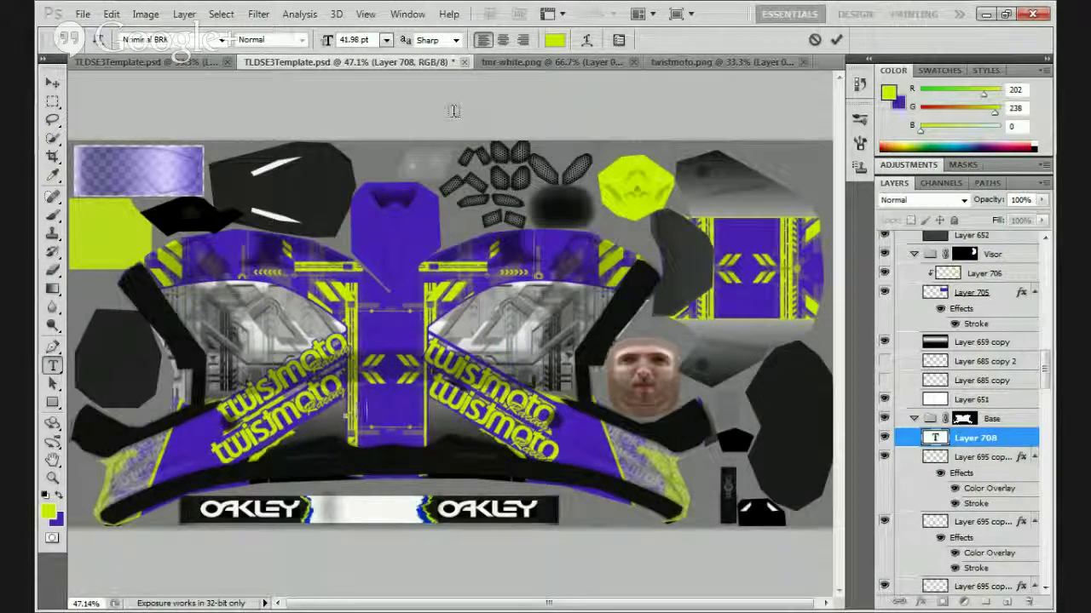
pyautogui.write('Kevin')
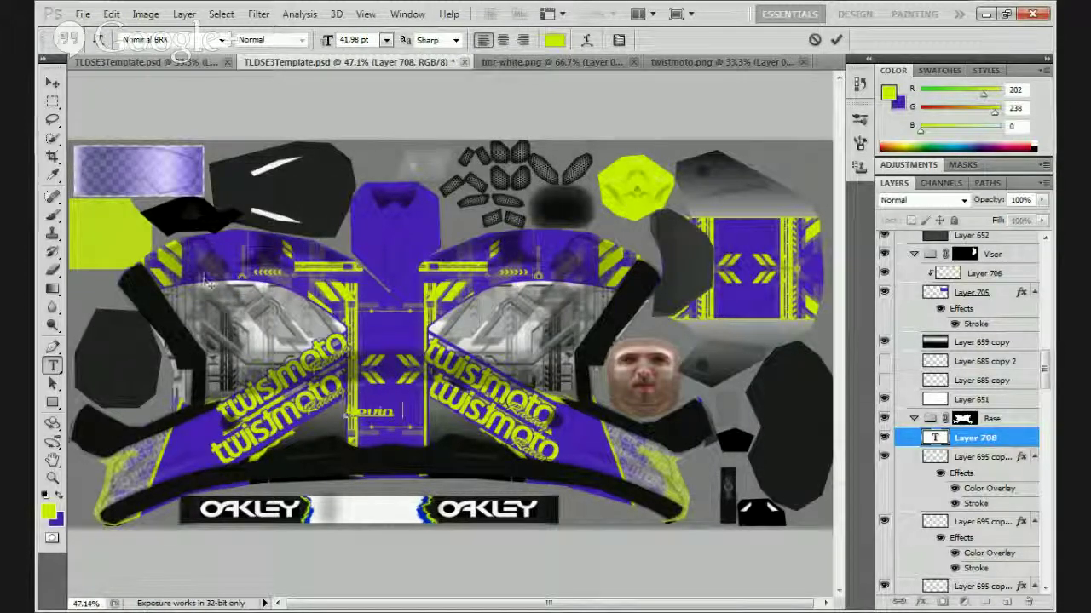
pyautogui.write('u')
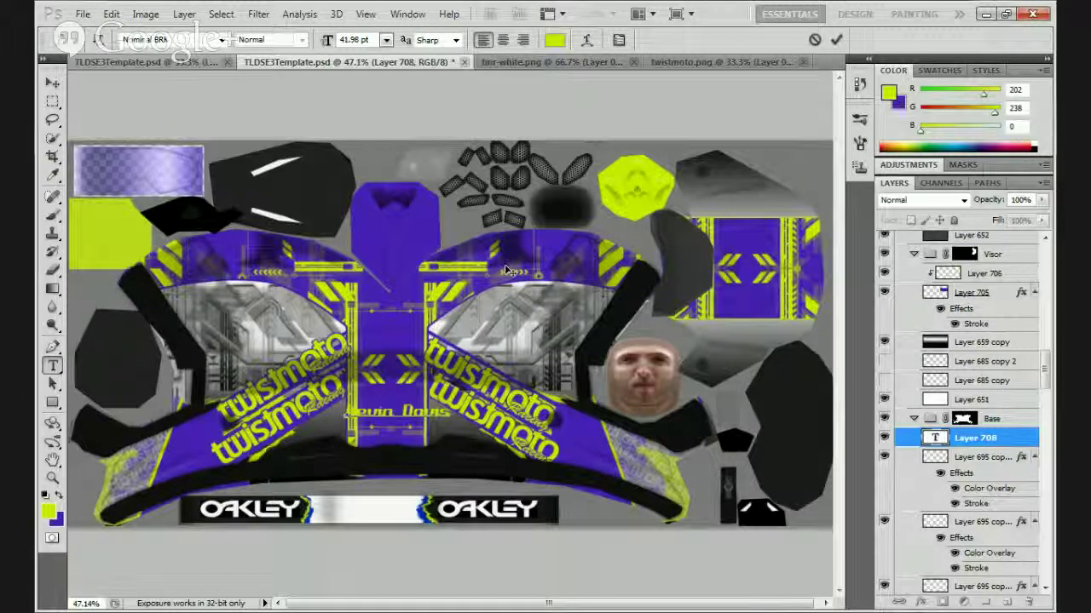
pyautogui.hotkey('ctrl', 'Return')
# Nudge the name text into position on the panel with the Move tool.
pyautogui.press('v')
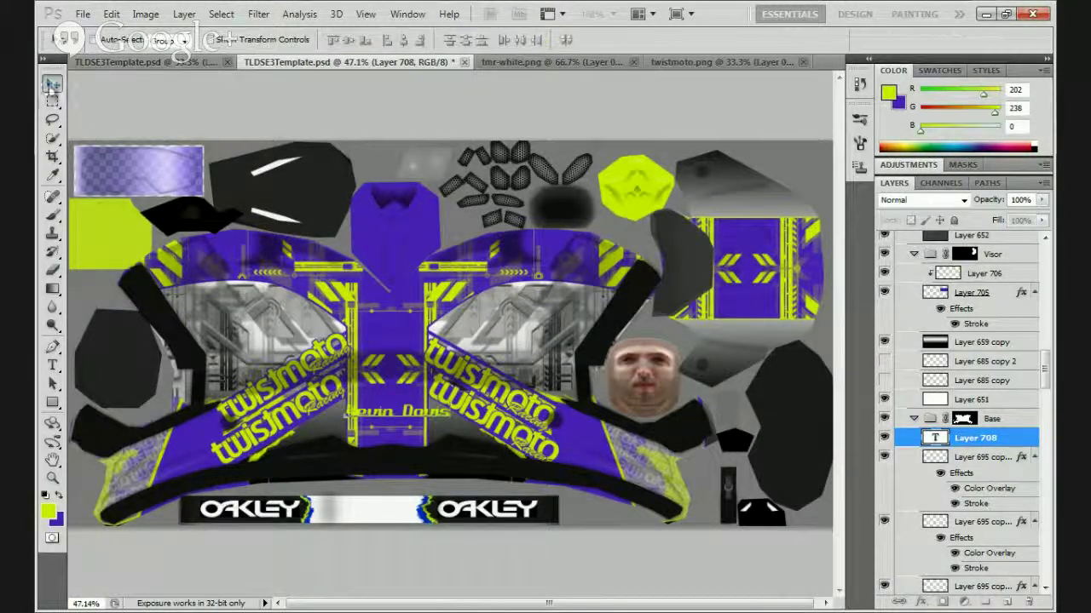
pyautogui.press('Right')
pyautogui.press('Right')
pyautogui.press('Right')
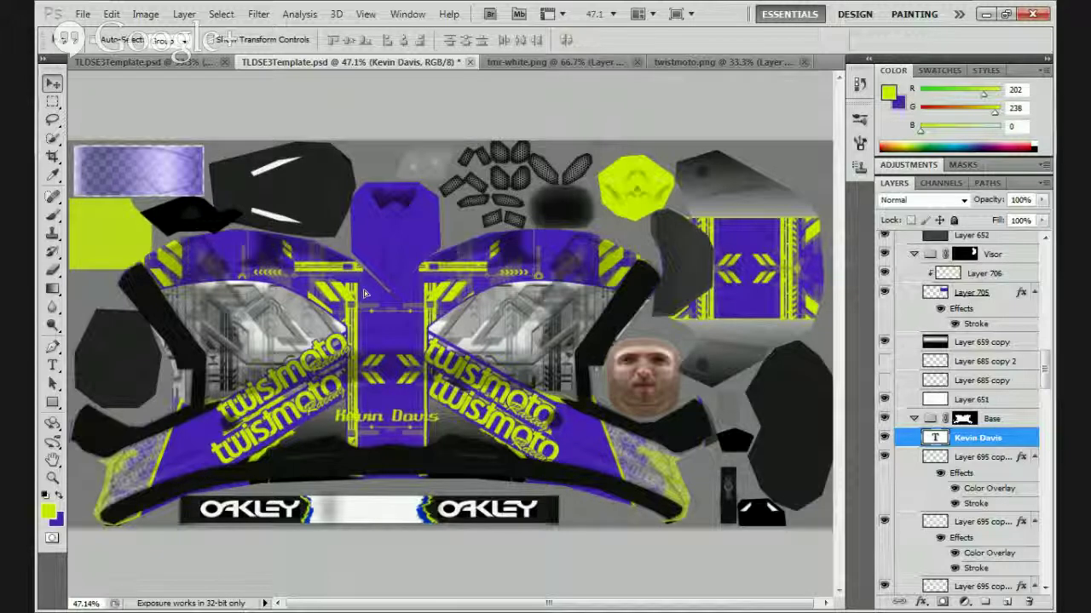
pyautogui.press('Right')
pyautogui.press('Right')
pyautogui.press('Right')
pyautogui.press('Down')
pyautogui.press('Down')
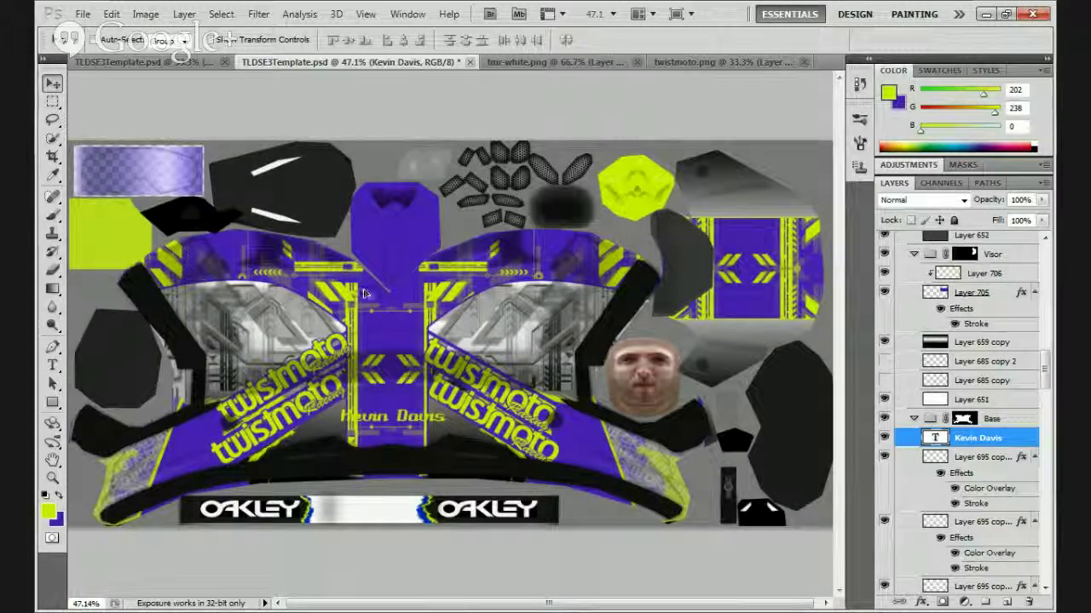
pyautogui.moveTo(365, 294); pyautogui.dragTo(368, 287)
pyautogui.press('Left')
pyautogui.press('Left')
pyautogui.press('Left')
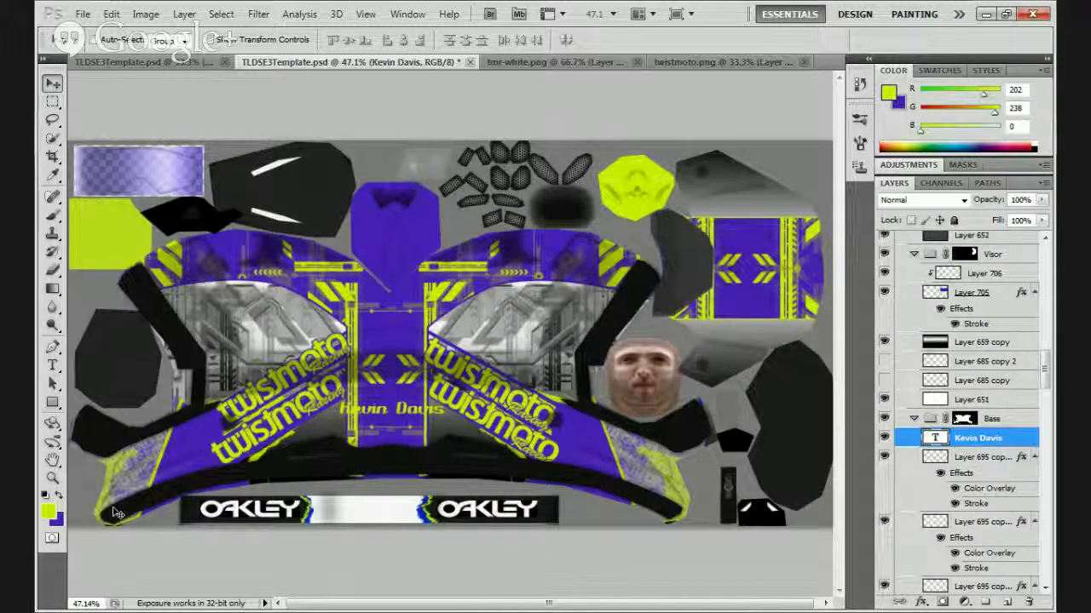
# Turn the name red with a Color Overlay and zoom in to check it.
pyautogui.doubleClick(1008, 439)
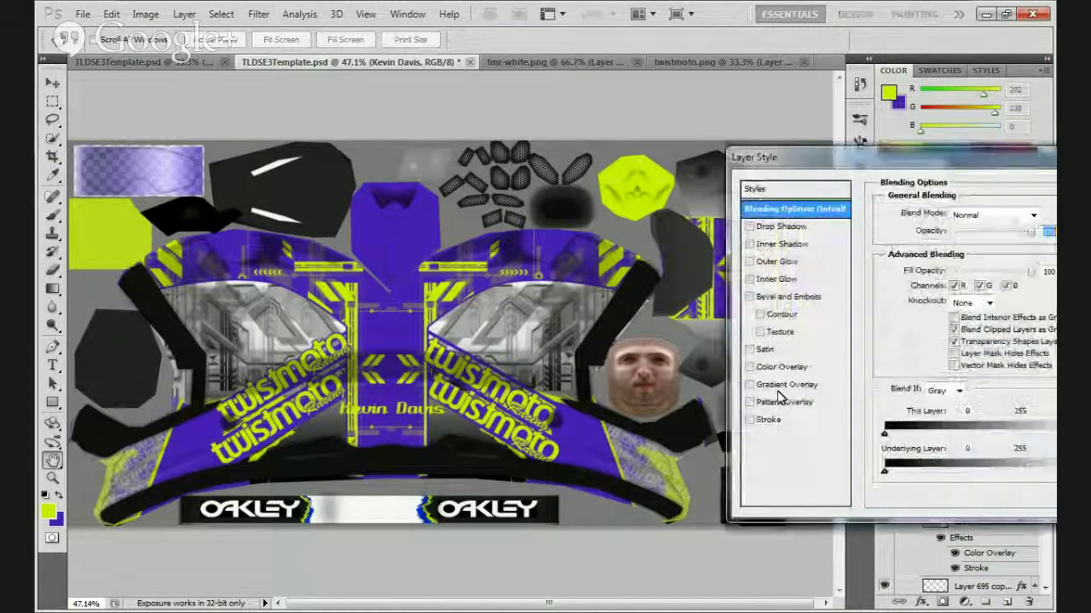
pyautogui.click(749, 366)
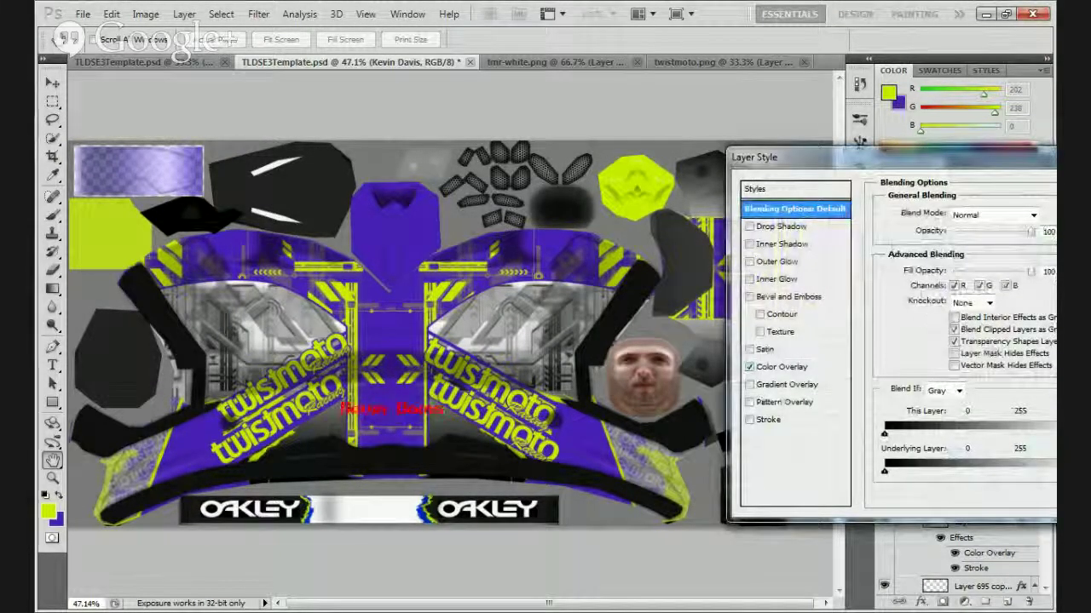
pyautogui.press('Return')
pyautogui.click(51, 477)
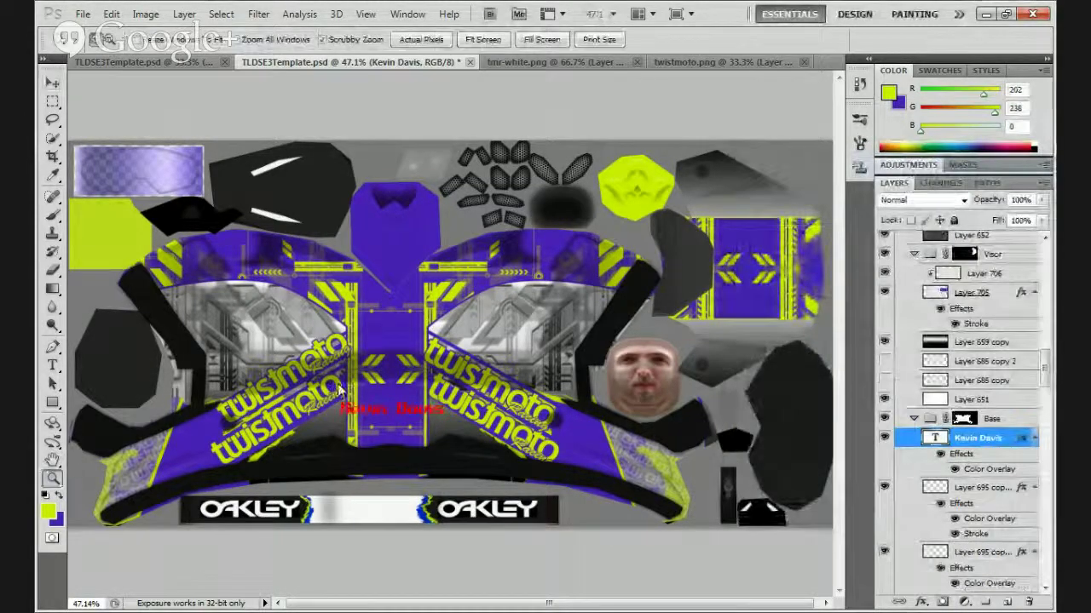
pyautogui.click(343, 379)
pyautogui.click(52, 271)
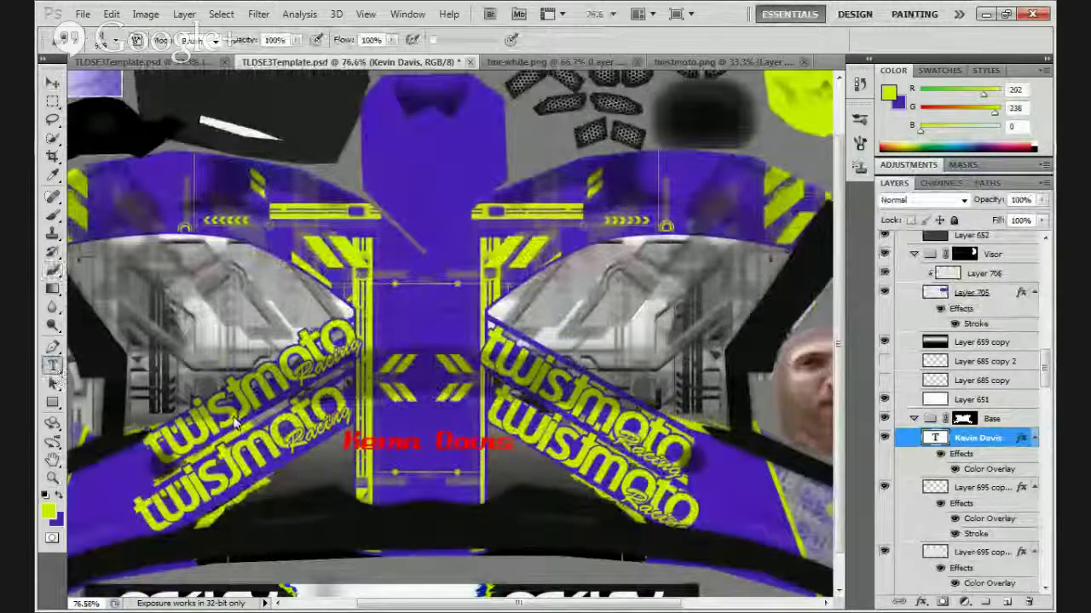
# Select the whole name text and try several fonts, ending on Mighty Rapids.
pyautogui.click(52, 365)
pyautogui.click(507, 441)
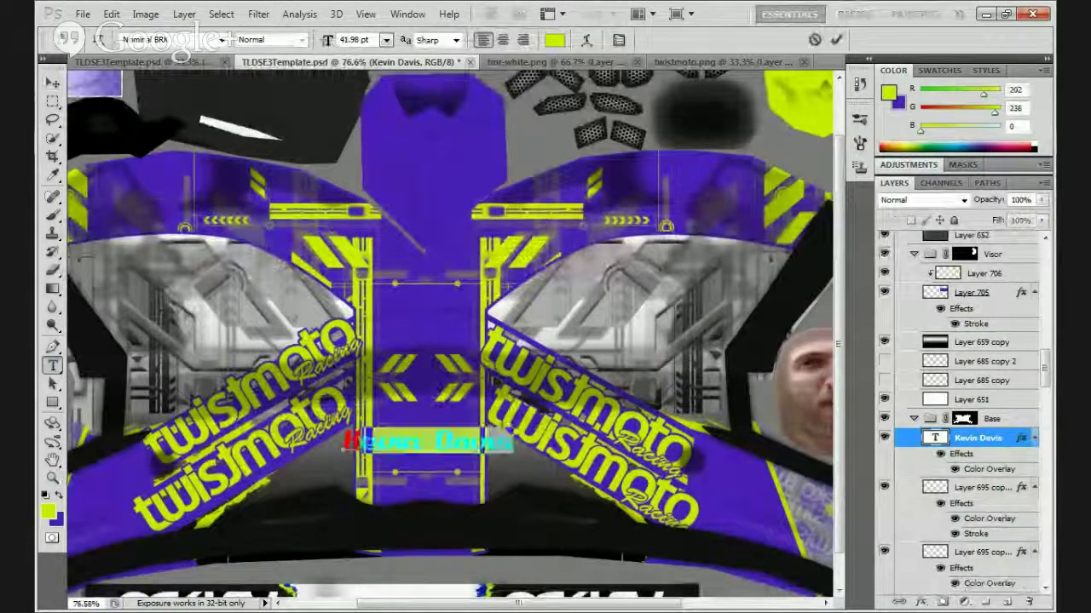
pyautogui.moveTo(511, 441); pyautogui.dragTo(341, 441)
pyautogui.click(222, 41)
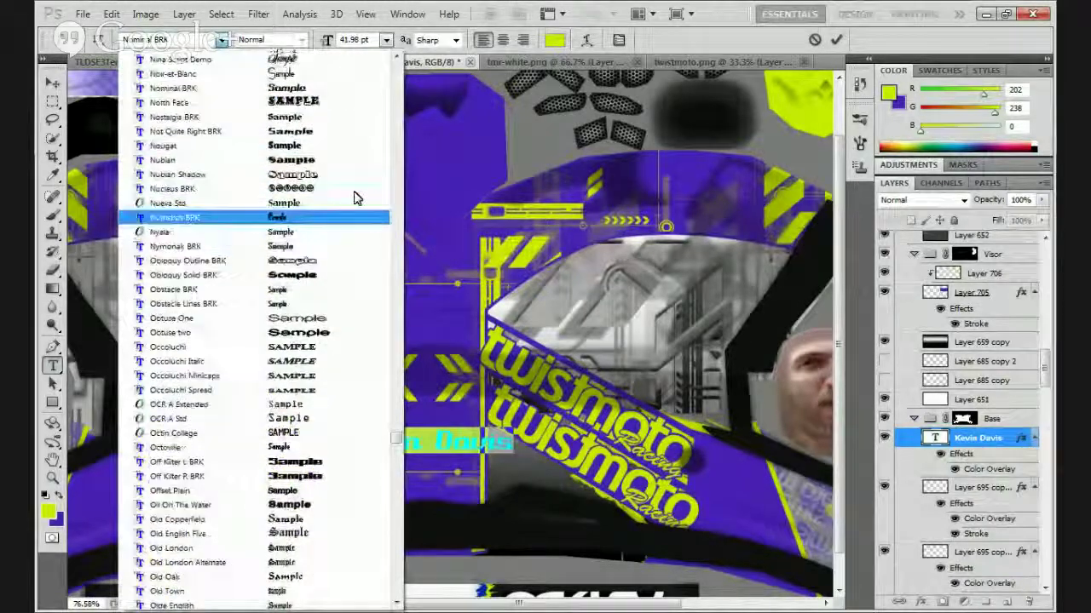
pyautogui.click(341, 267)
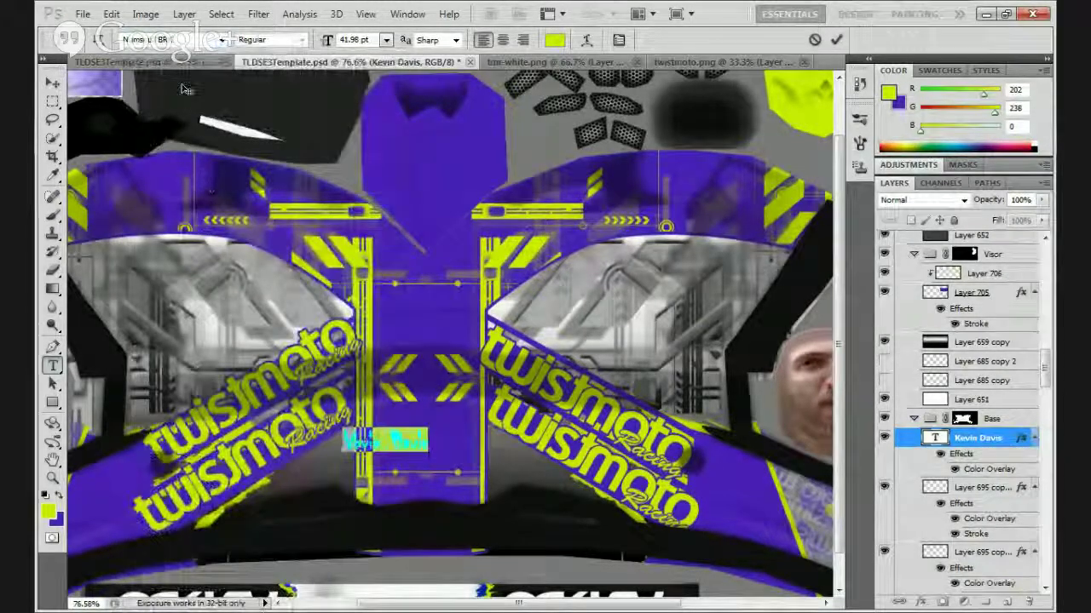
pyautogui.click(222, 40)
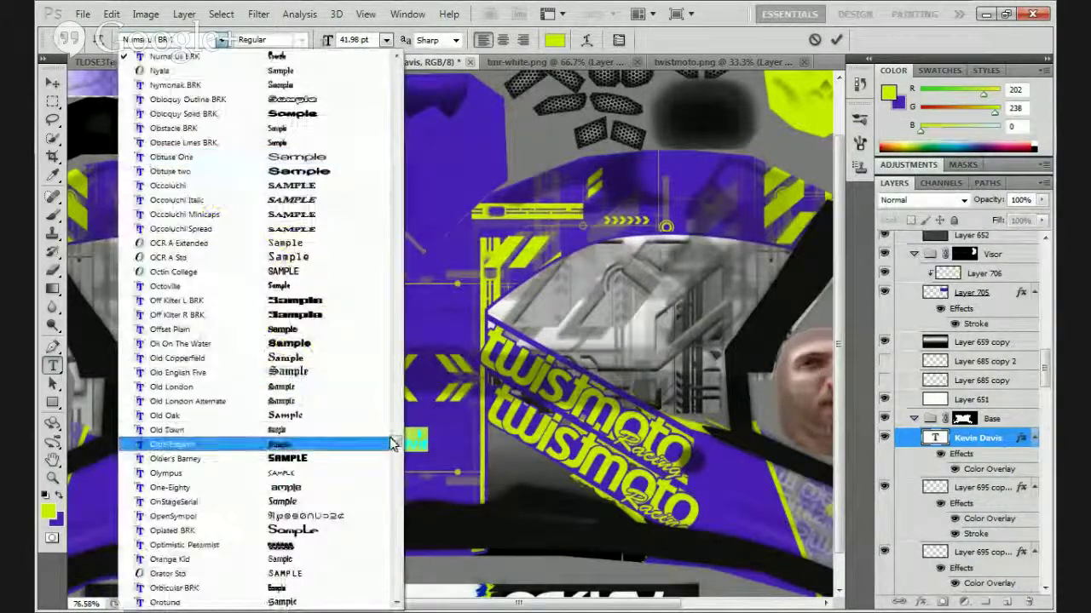
pyautogui.moveTo(398, 445); pyautogui.dragTo(398, 420)
pyautogui.click(329, 358)
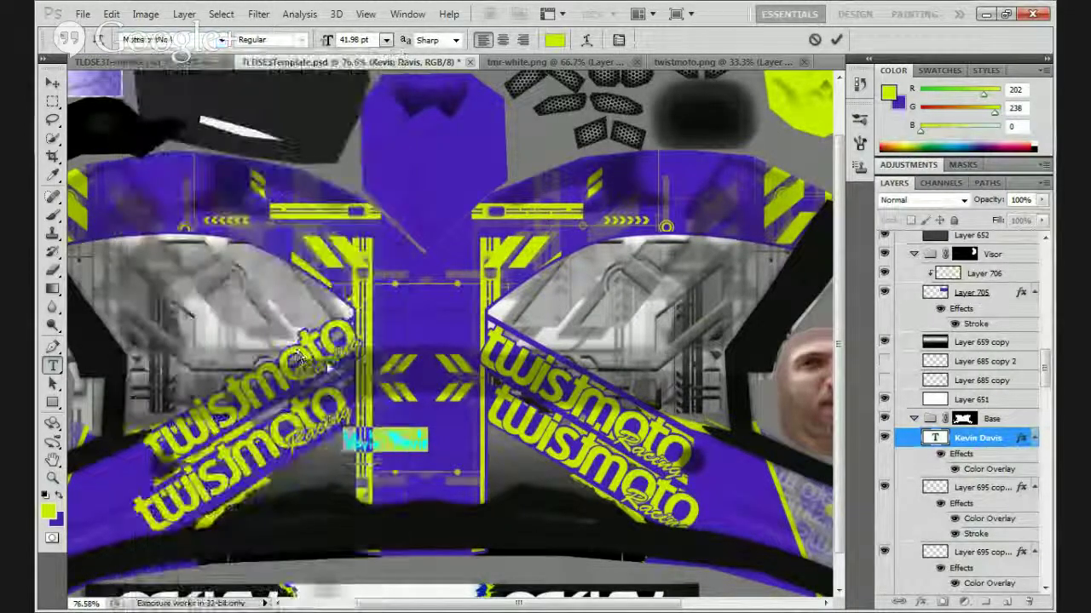
pyautogui.click(222, 39)
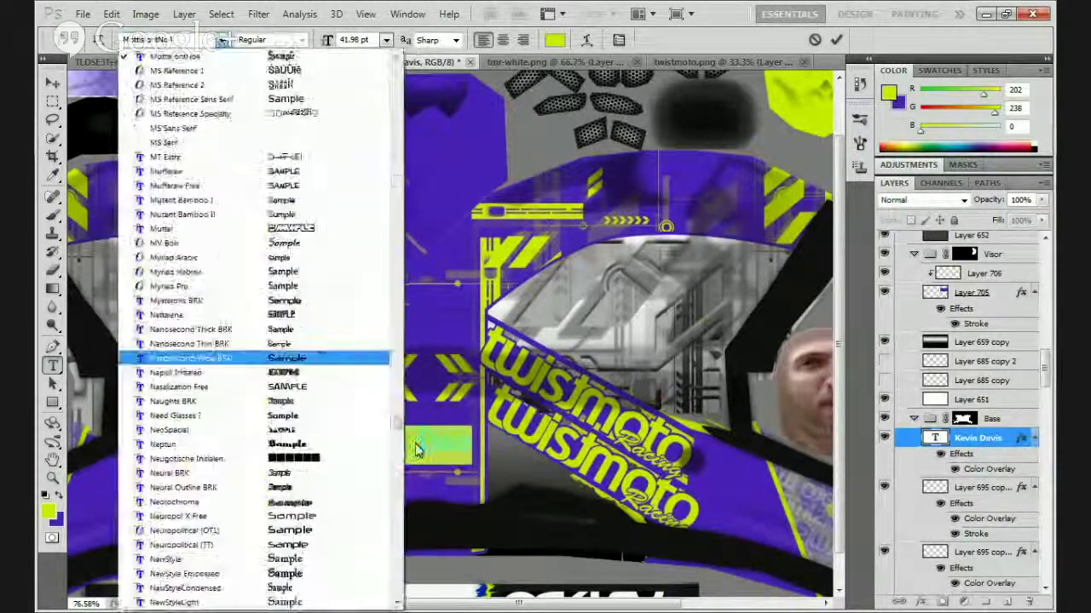
pyautogui.moveTo(399, 433); pyautogui.dragTo(398, 411)
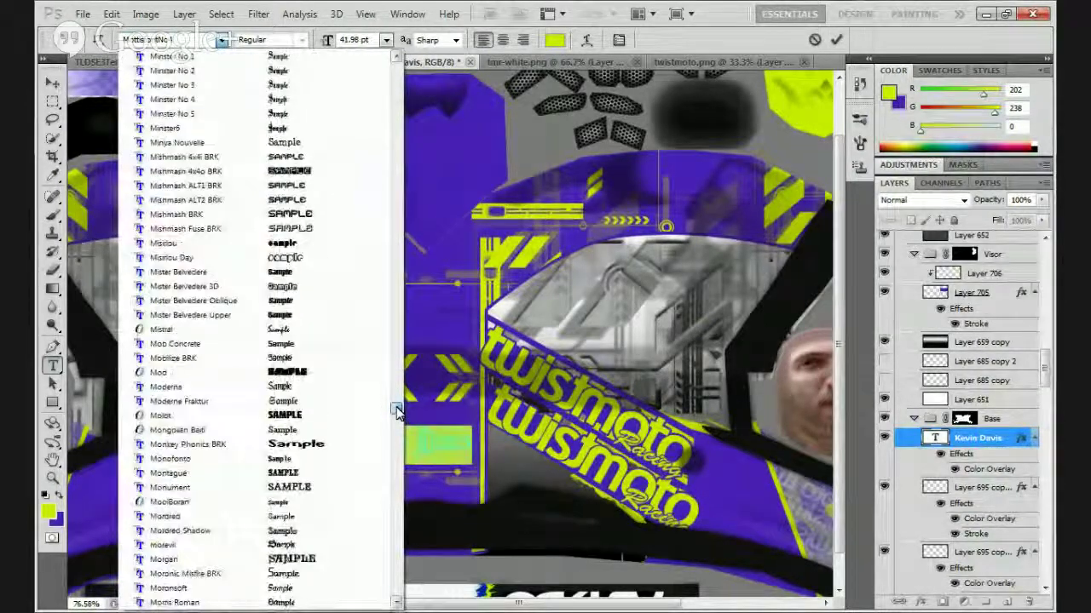
pyautogui.scroll(2, 398, 412)
pyautogui.scroll(1, 398, 411)
pyautogui.scroll(2, 398, 410)
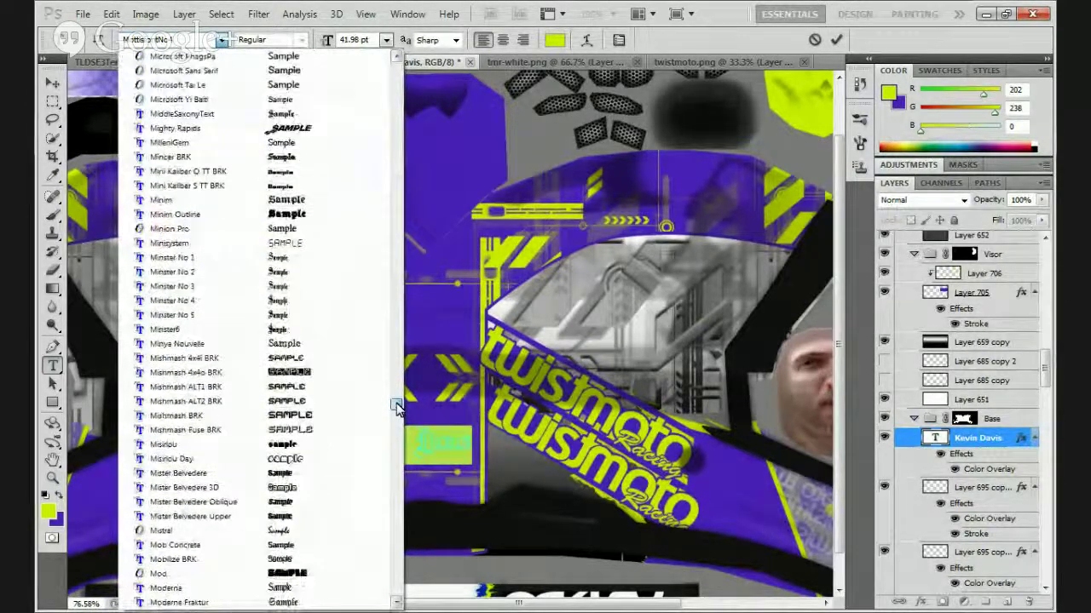
pyautogui.moveTo(398, 408); pyautogui.dragTo(398, 404)
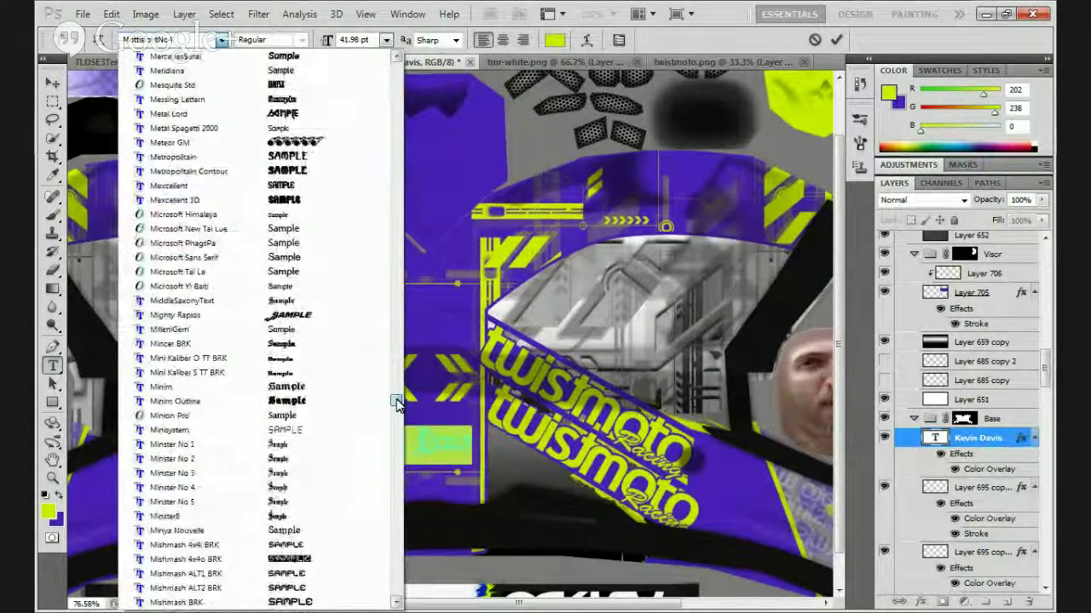
pyautogui.click(353, 315)
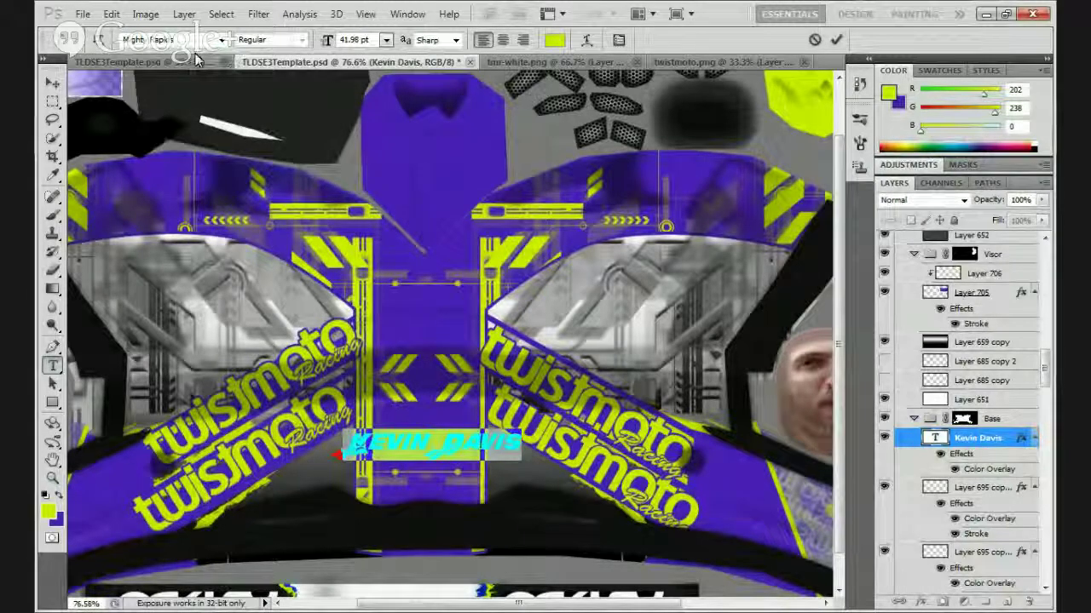
# Switch the name to a graffiti-style font at 72 pt and commit the text.
pyautogui.click(223, 41)
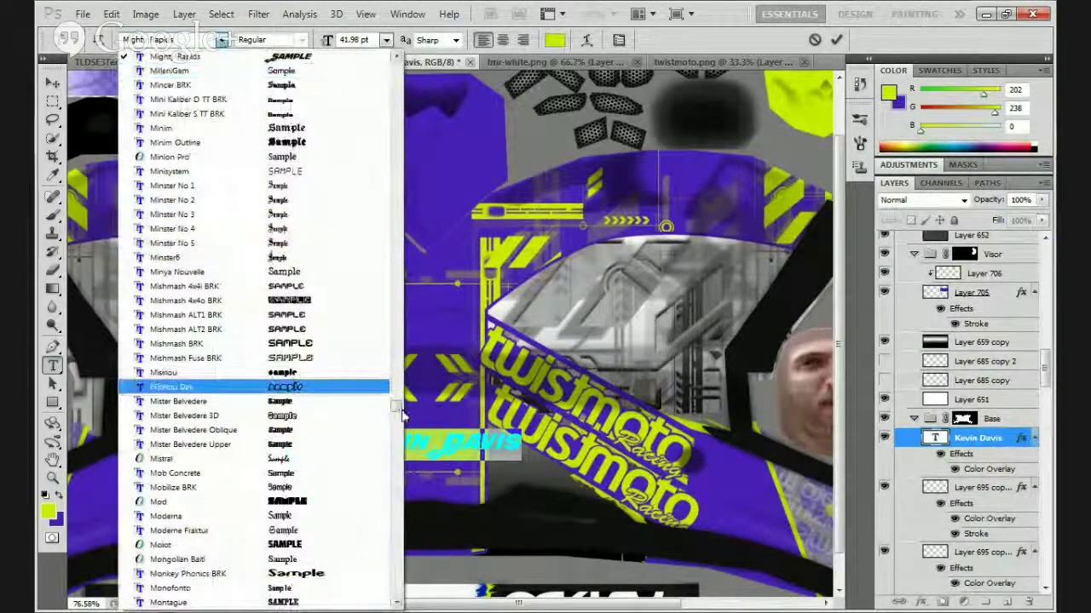
pyautogui.scroll(5, 396, 405)
pyautogui.scroll(5, 396, 398)
pyautogui.scroll(5, 396, 398)
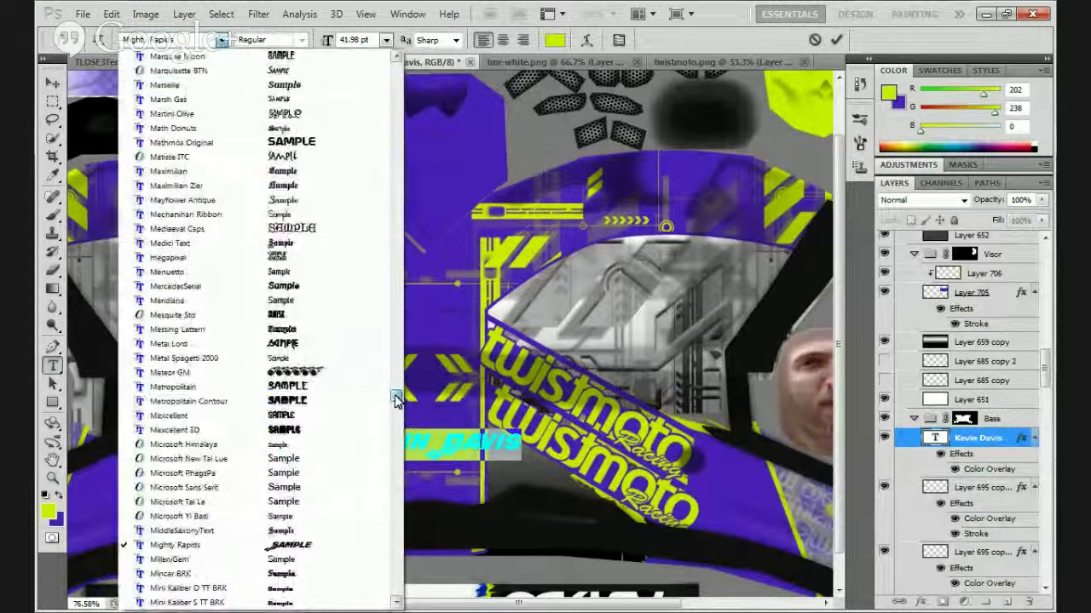
pyautogui.scroll(5, 396, 397)
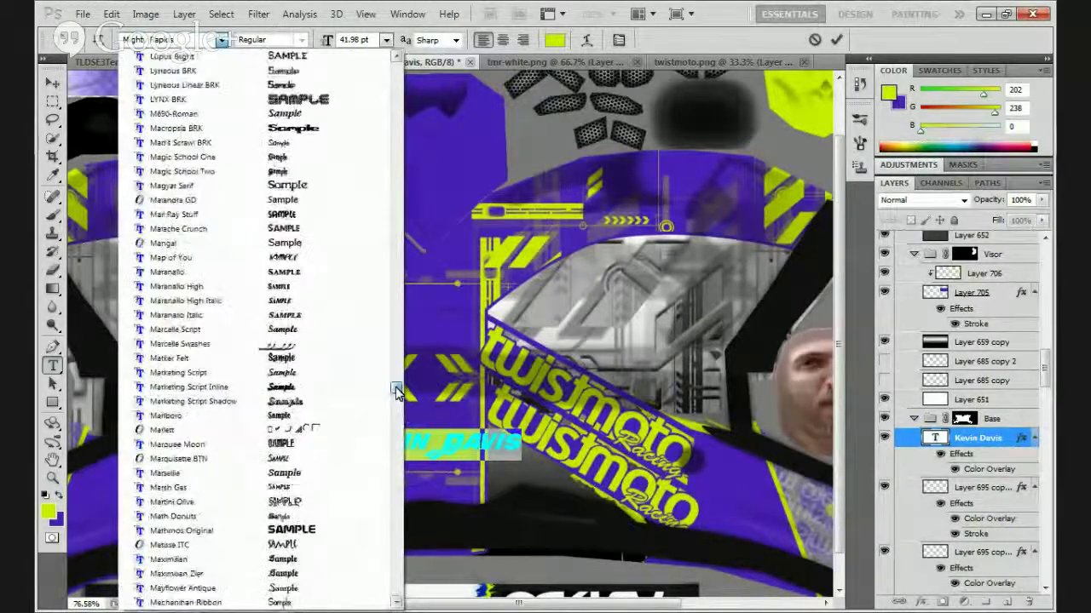
pyautogui.moveTo(396, 395); pyautogui.dragTo(396, 390)
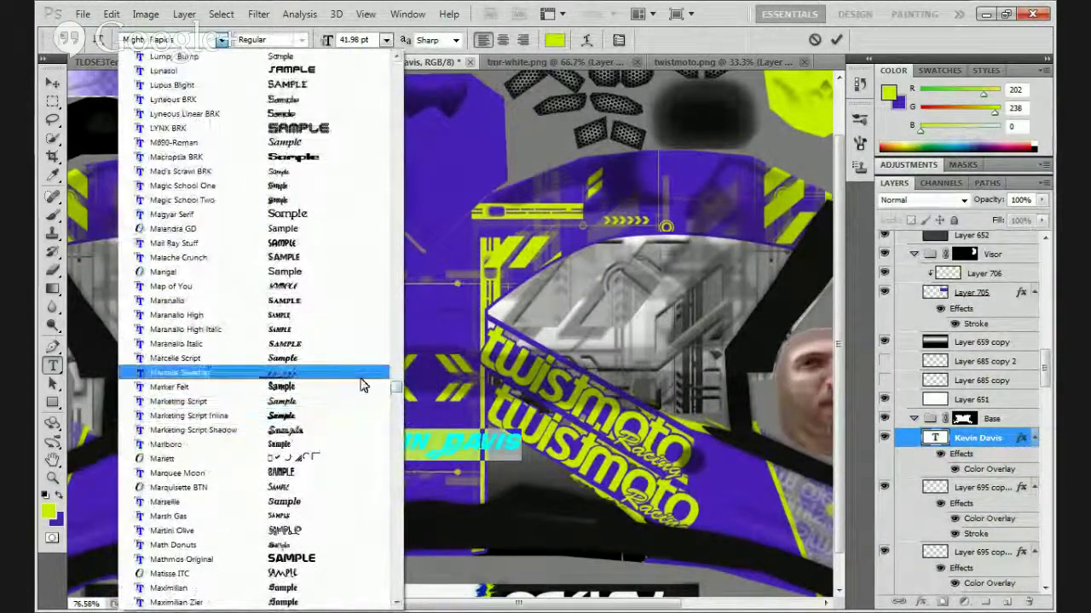
pyautogui.scroll(3, 363, 281)
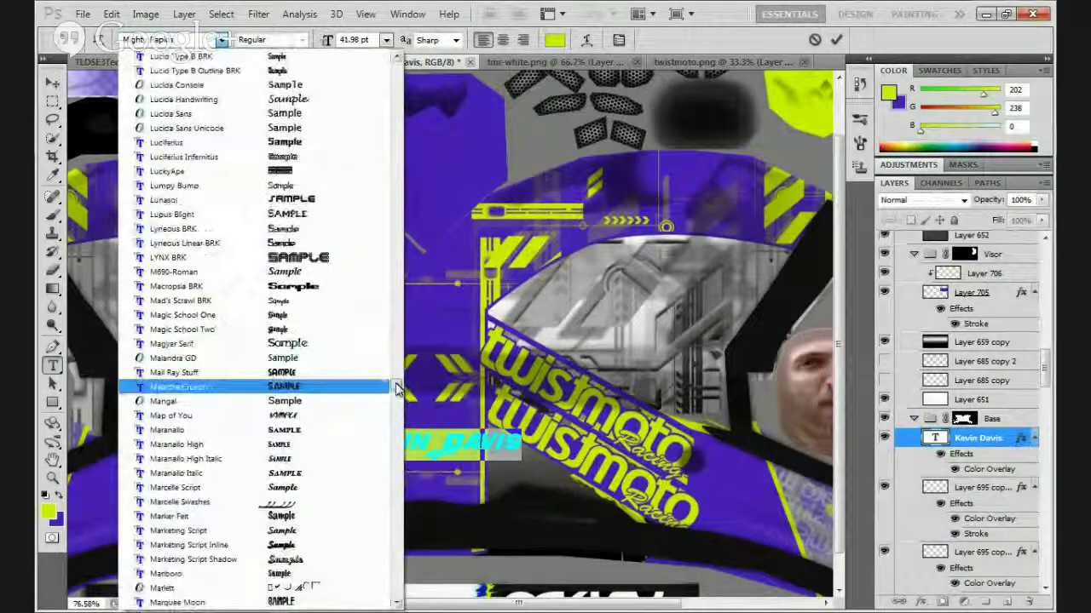
pyautogui.moveTo(396, 385); pyautogui.dragTo(407, 68)
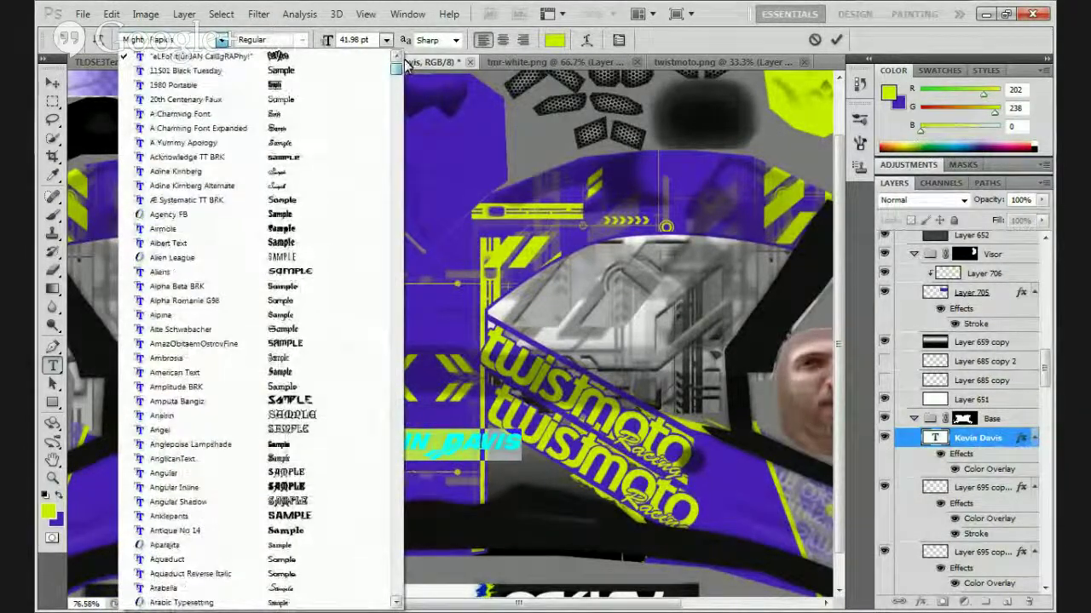
pyautogui.click(201, 55)
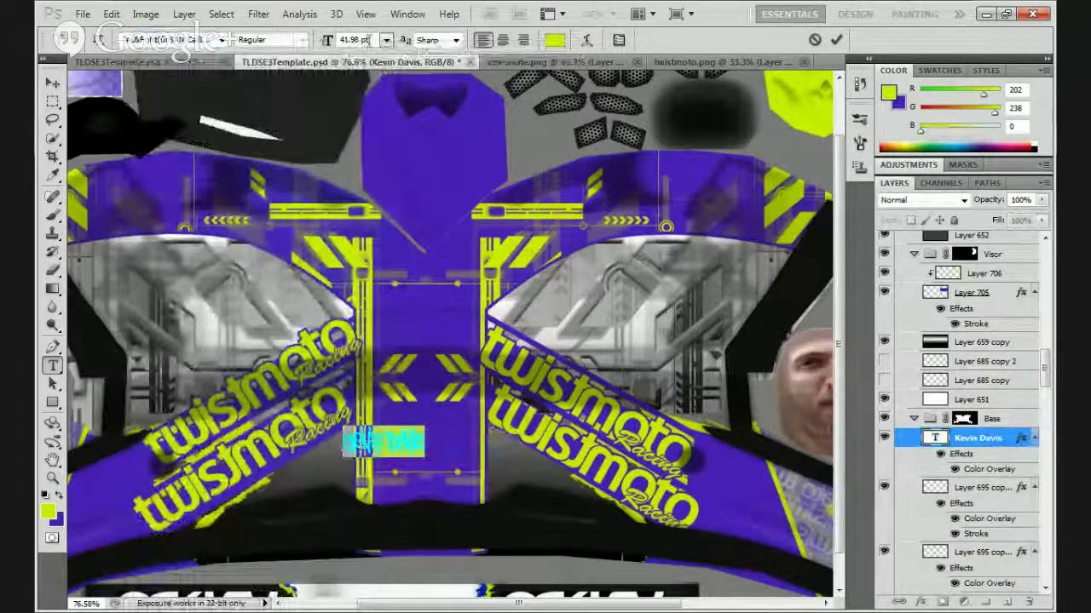
pyautogui.click(386, 40)
pyautogui.click(379, 307)
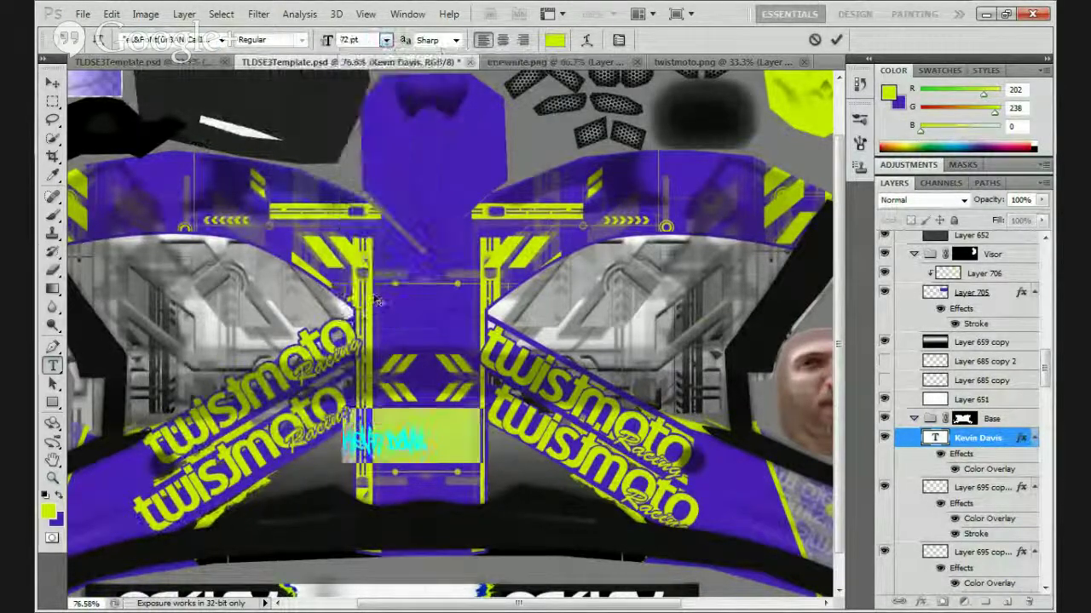
pyautogui.click(52, 82)
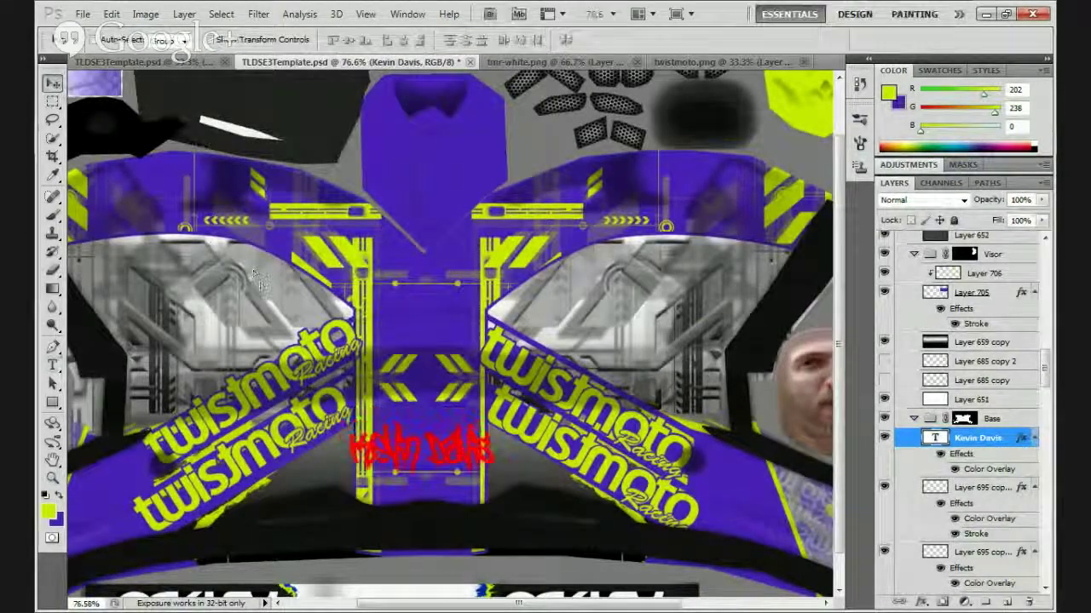
# Nudge the name right and down, and make it slightly narrower.
pyautogui.press('Right')
pyautogui.press('Right')
pyautogui.press('Right')
pyautogui.press('Down')
pyautogui.press('Down')
pyautogui.press('Down')
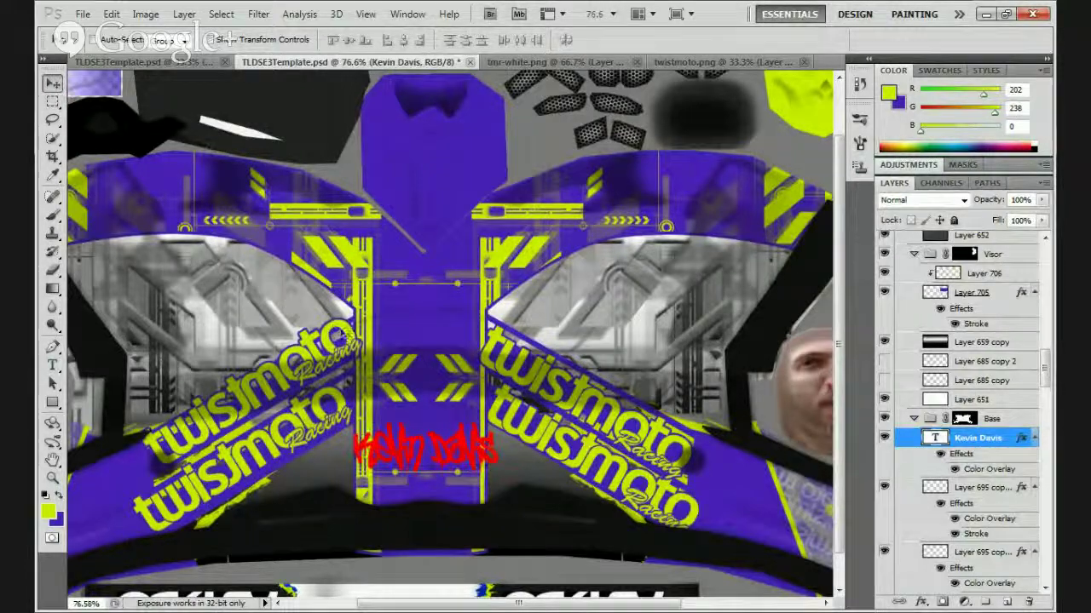
pyautogui.hotkey('ctrl', 't')
pyautogui.moveTo(497, 427); pyautogui.dragTo(485, 433)
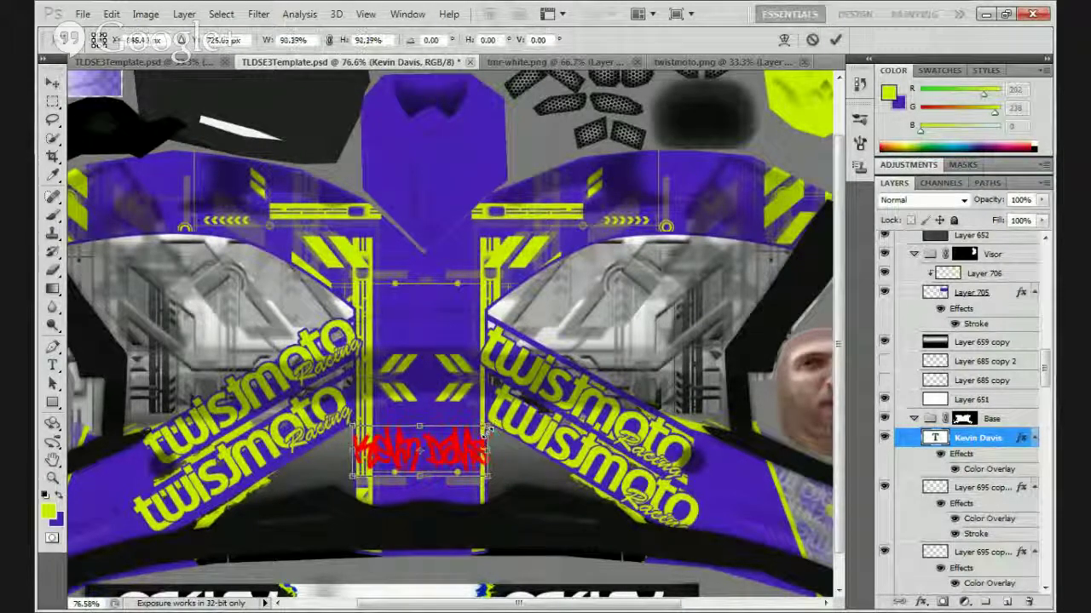
pyautogui.click(835, 39)
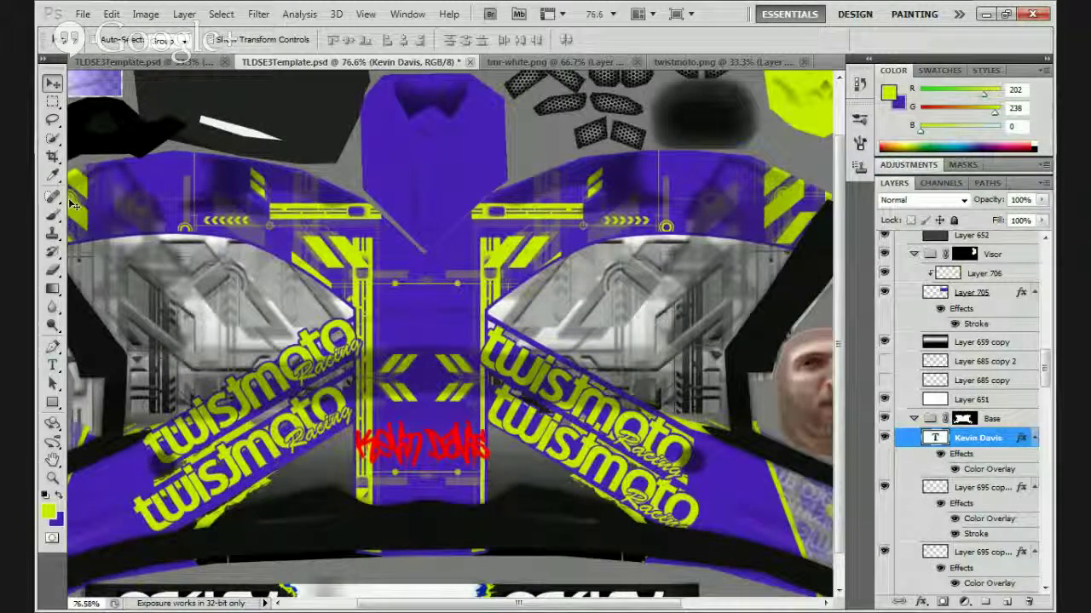
# Turn off the red overlay and give the name a black 3 px stroke outline.
pyautogui.click(954, 468)
pyautogui.doubleClick(1011, 453)
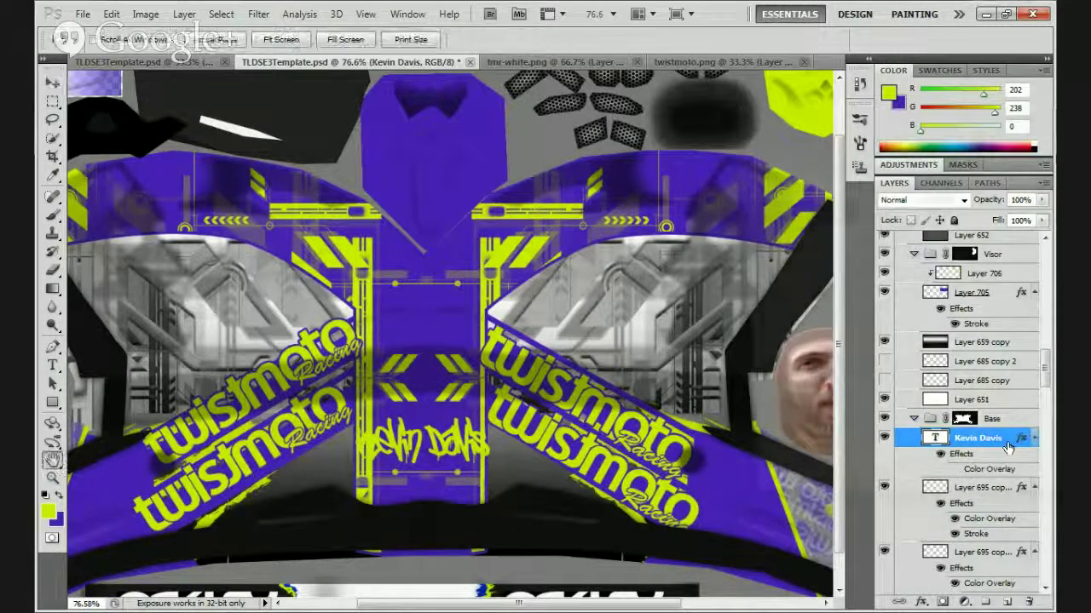
pyautogui.click(750, 419)
pyautogui.click(768, 420)
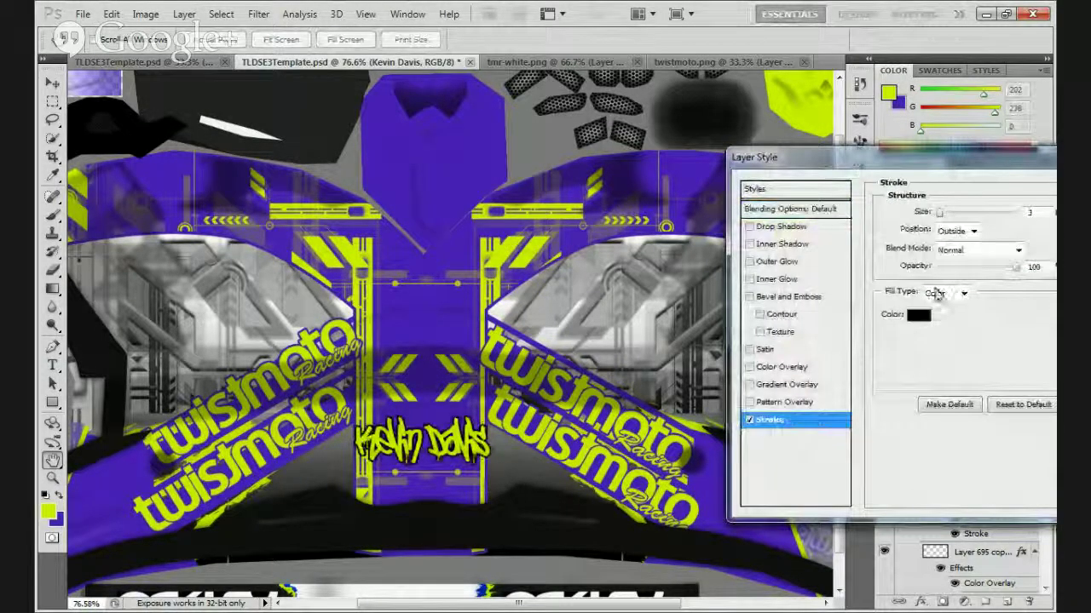
pyautogui.click(920, 312)
pyautogui.click(594, 335)
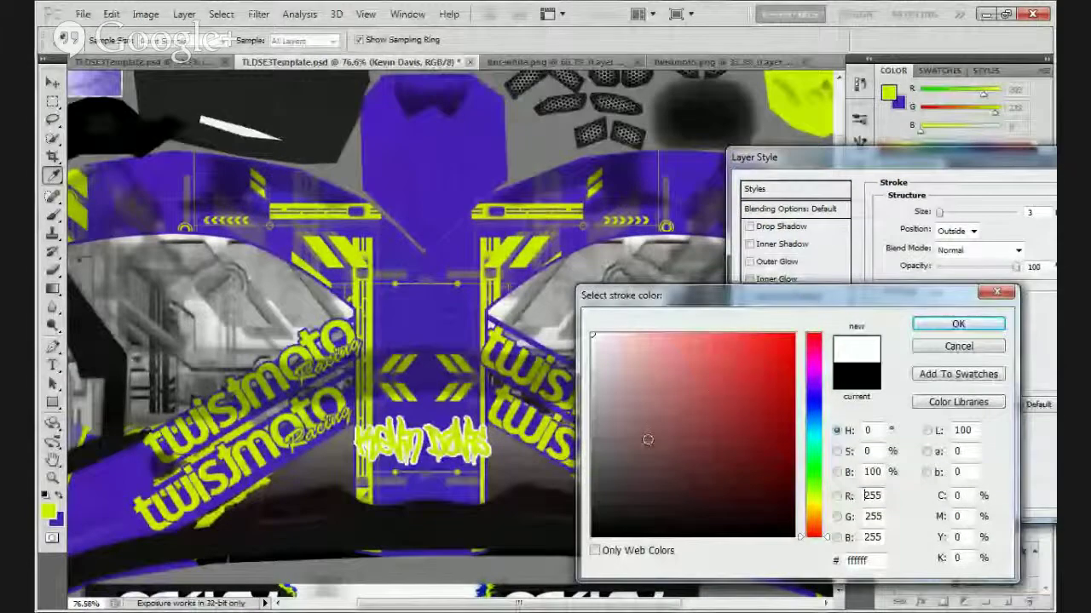
pyautogui.click(856, 374)
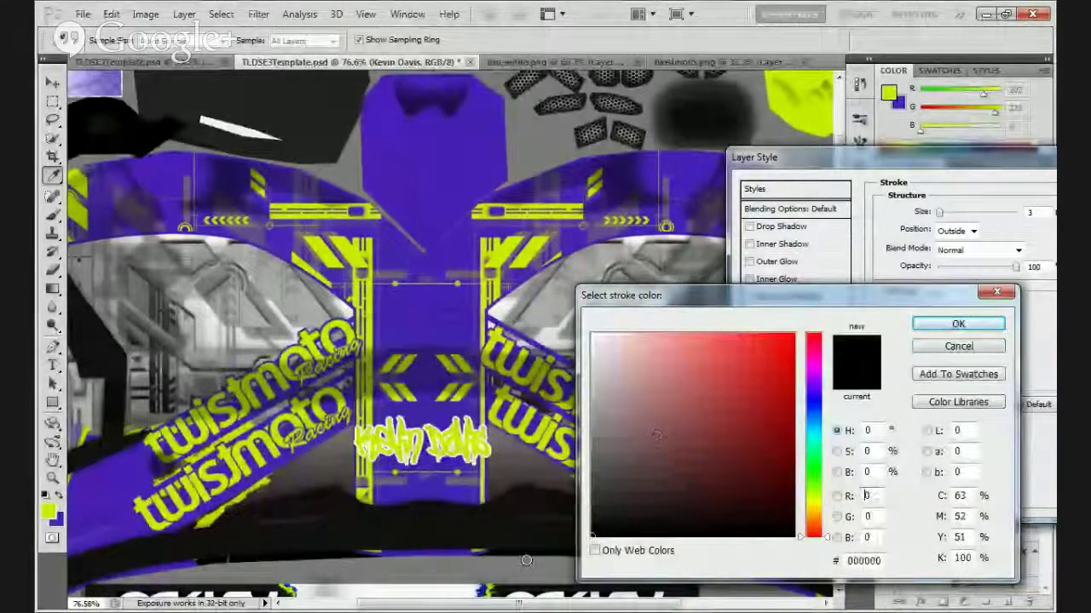
pyautogui.click(961, 328)
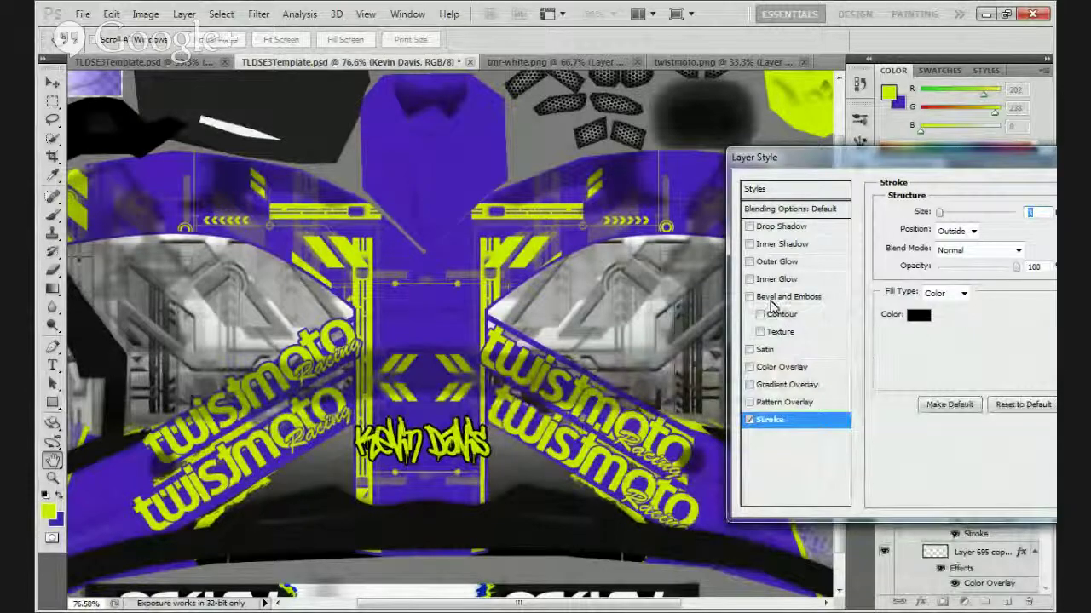
# Re-enable the colour overlay in white and apply the layer styles.
pyautogui.click(758, 367)
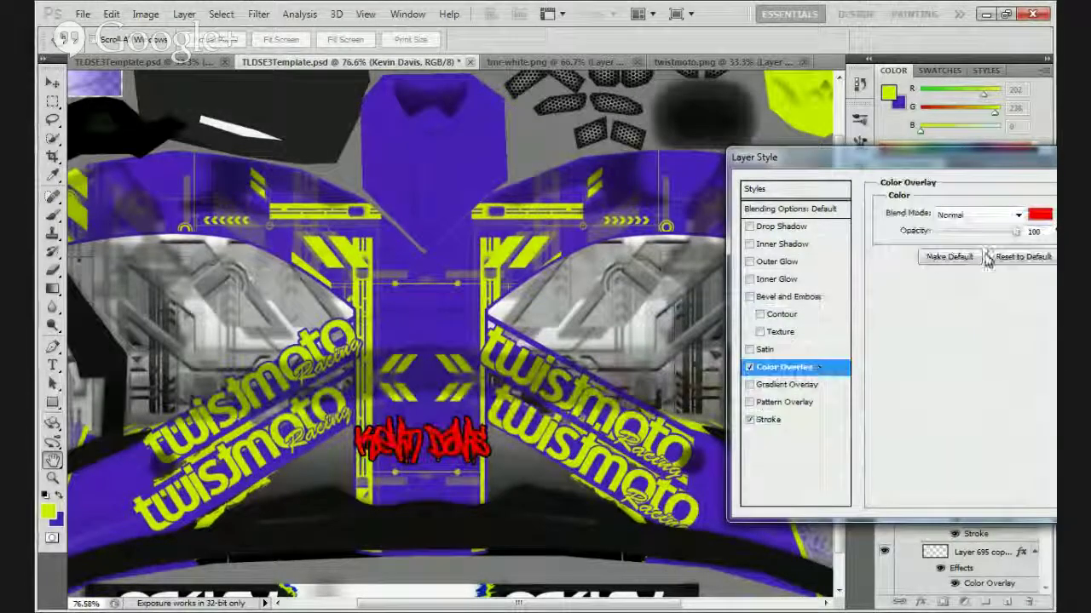
pyautogui.click(1040, 217)
pyautogui.click(593, 334)
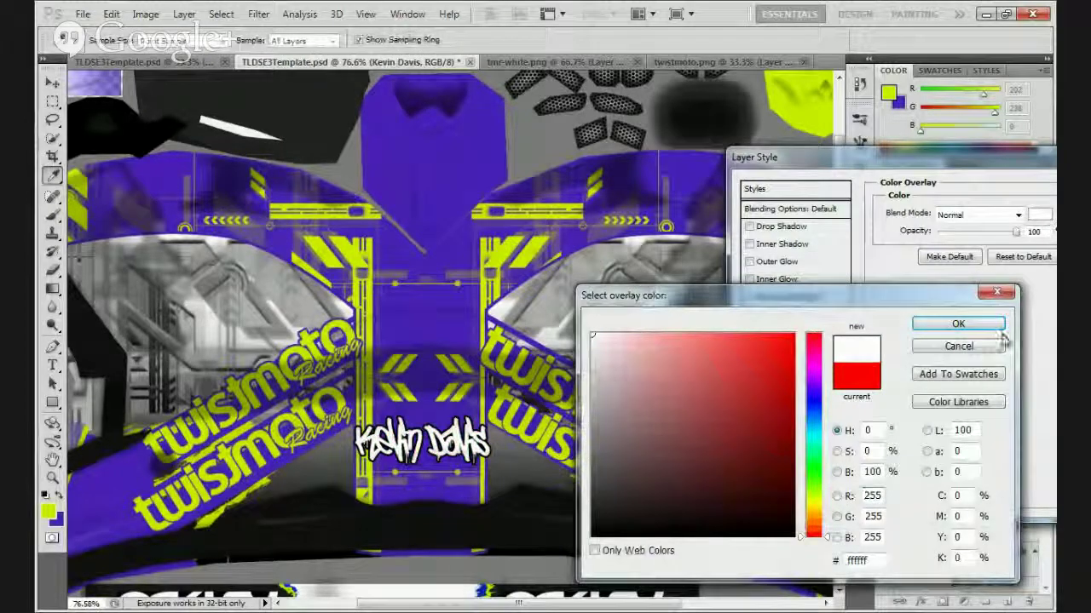
pyautogui.click(956, 324)
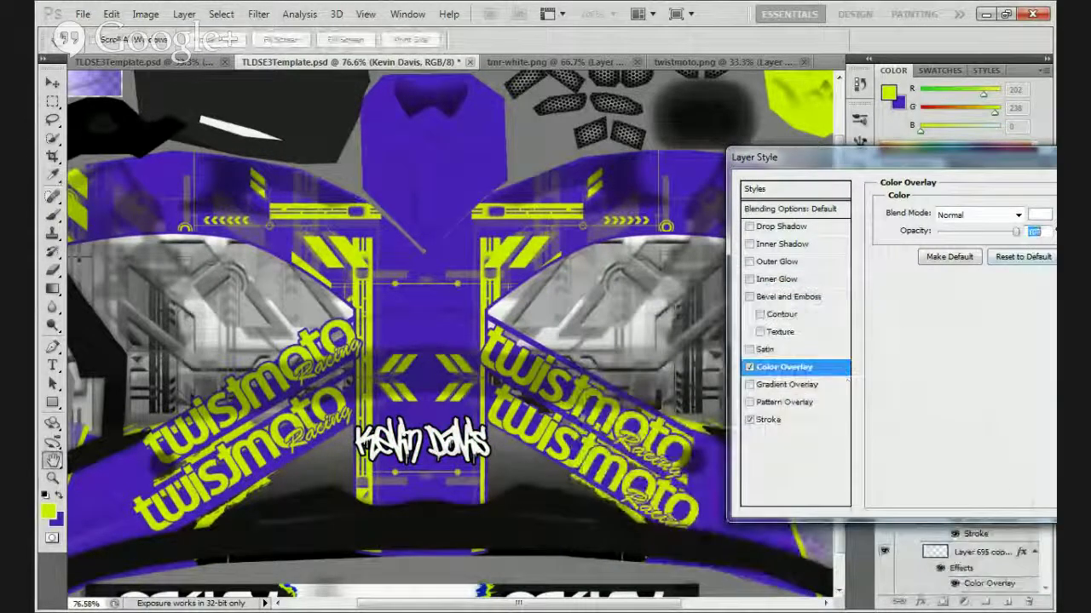
pyautogui.press('Return')
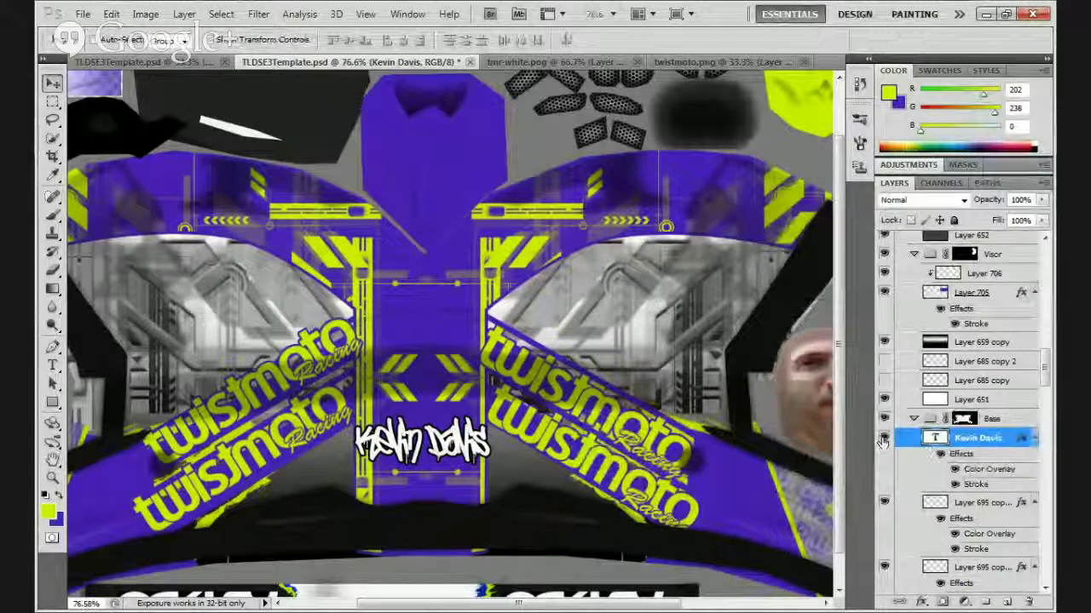
# Delete the first name so the text shows only the surname Davis.
pyautogui.click(52, 365)
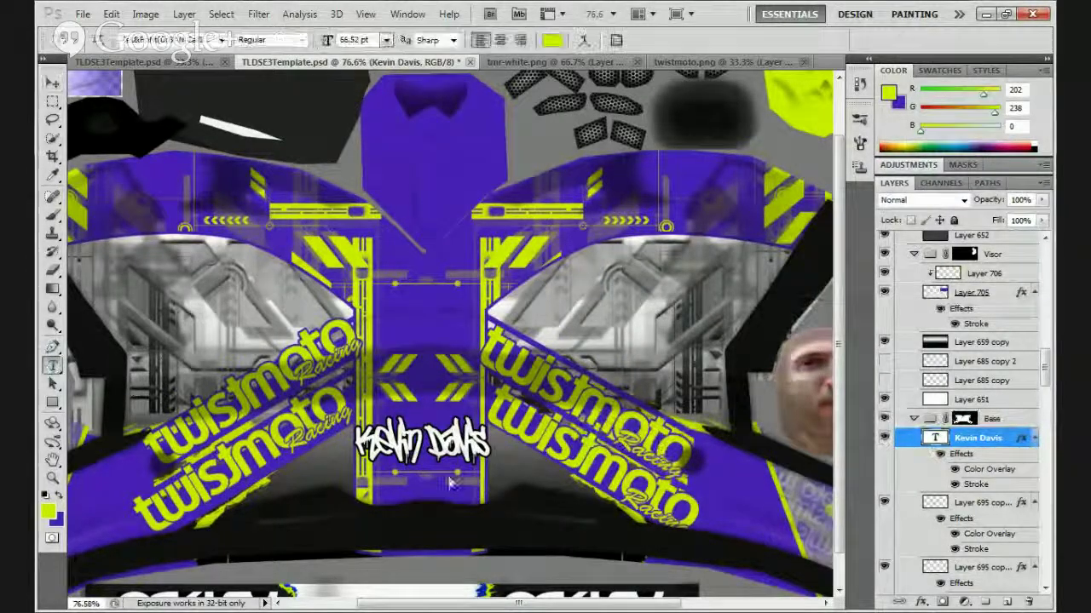
pyautogui.click(422, 443)
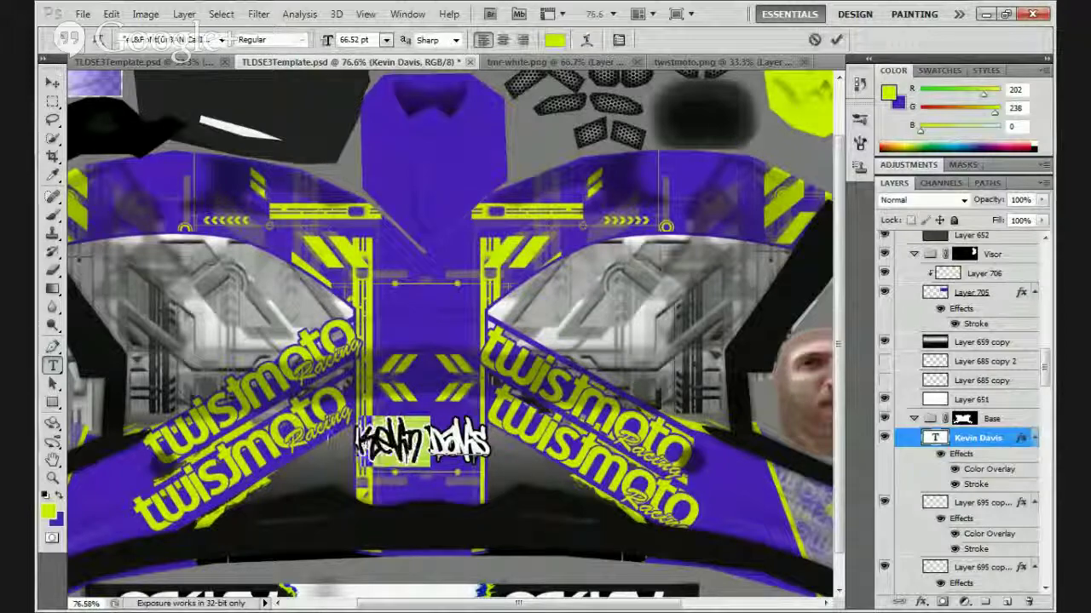
pyautogui.press('BackSpace')
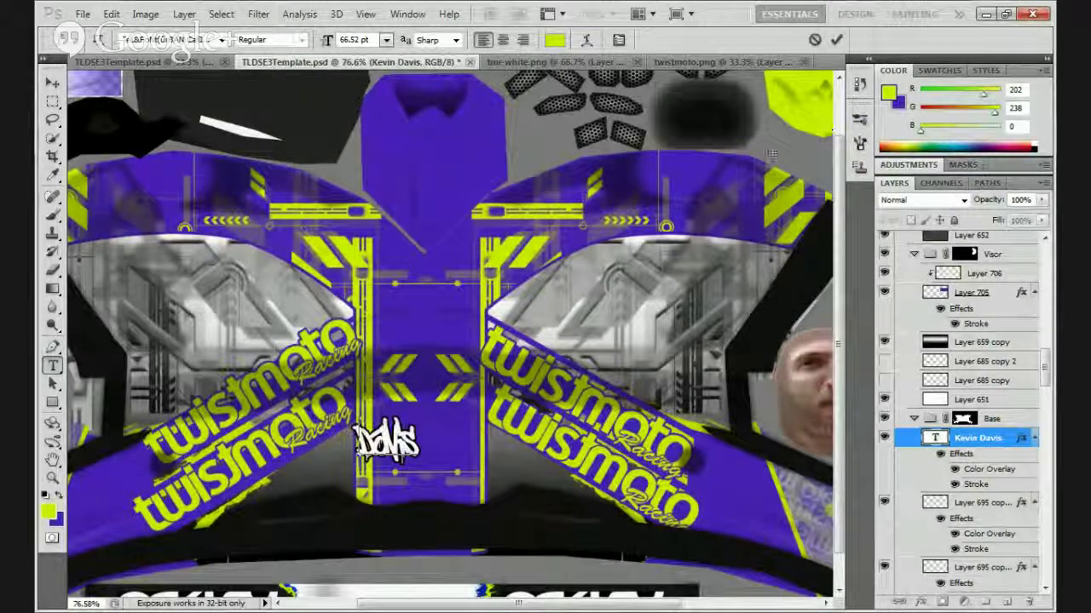
pyautogui.click(836, 39)
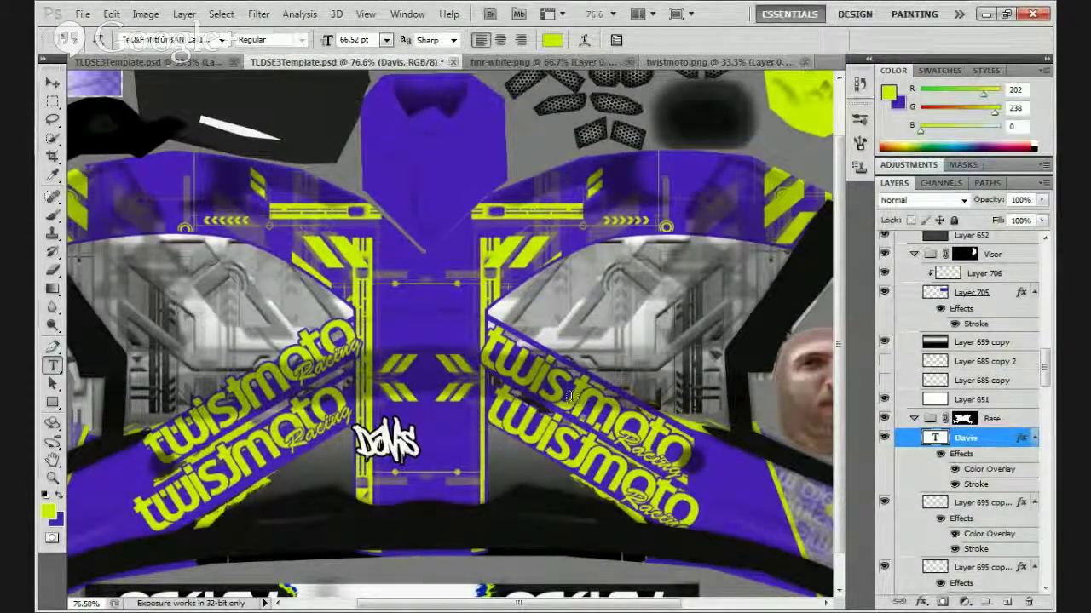
# Enlarge Davis slightly and move it right onto the purple band.
pyautogui.hotkey('ctrl', 't')
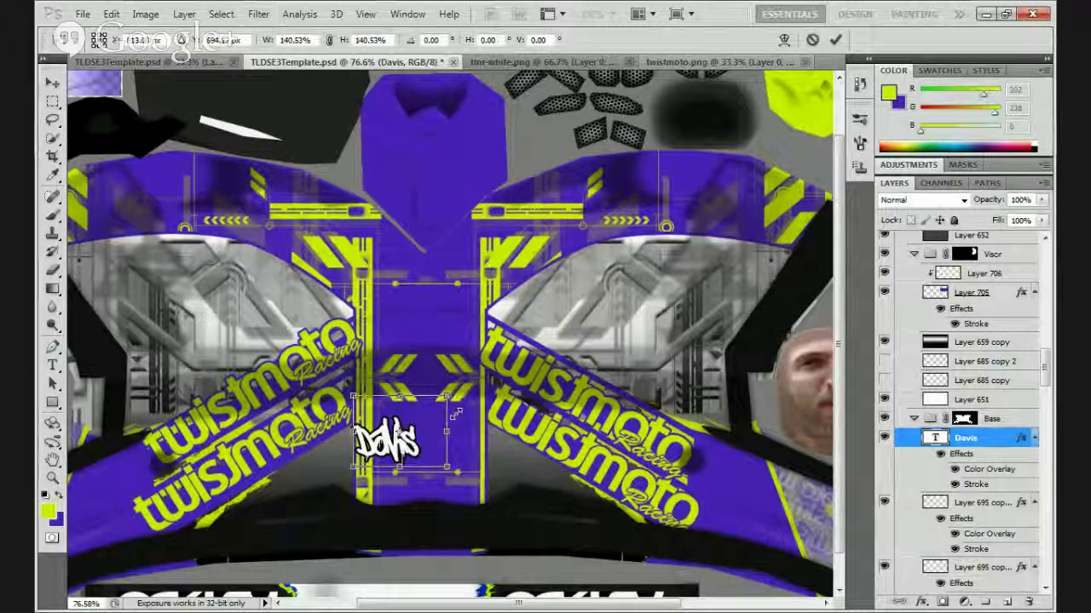
pyautogui.moveTo(457, 413); pyautogui.dragTo(458, 413)
pyautogui.click(836, 39)
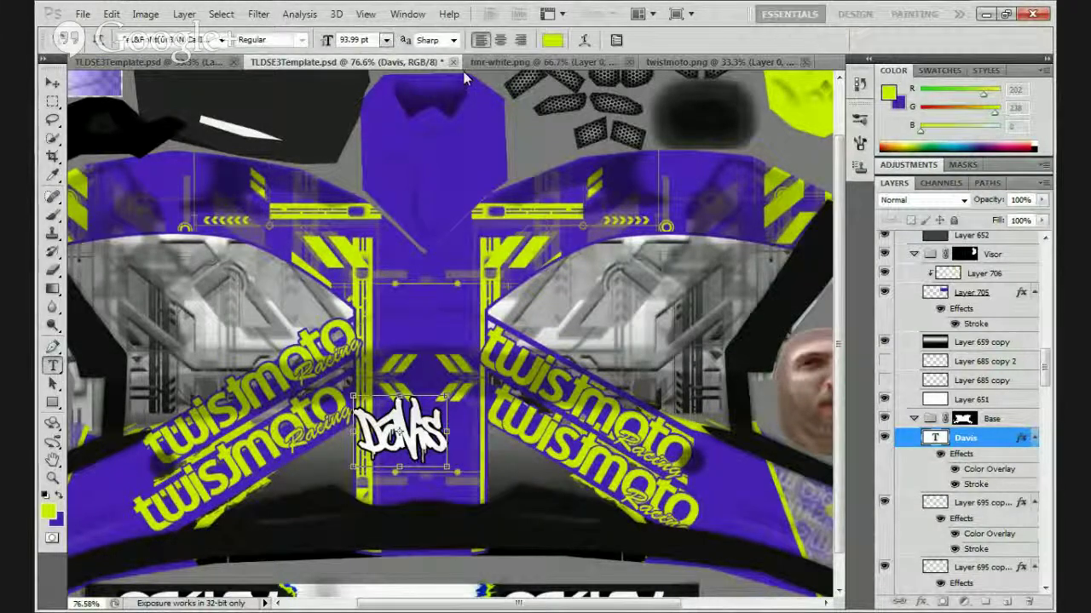
pyautogui.press('v')
pyautogui.moveTo(214, 204); pyautogui.dragTo(237, 207)
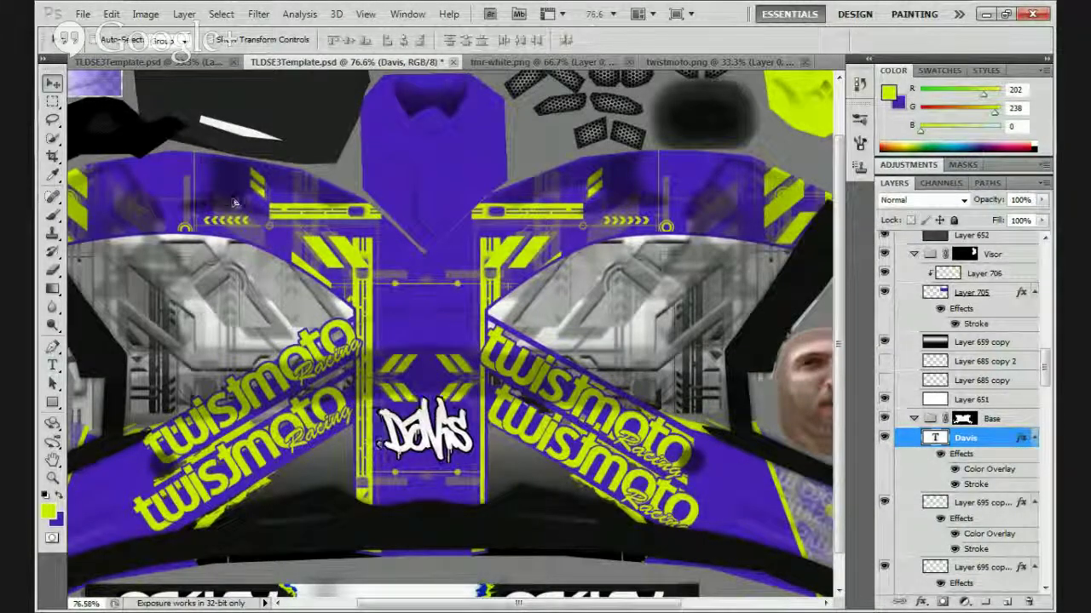
# Convert the Davis effects into separate Davis's Color Fill and Outer Stroke layers.
pyautogui.rightClick(991, 449)
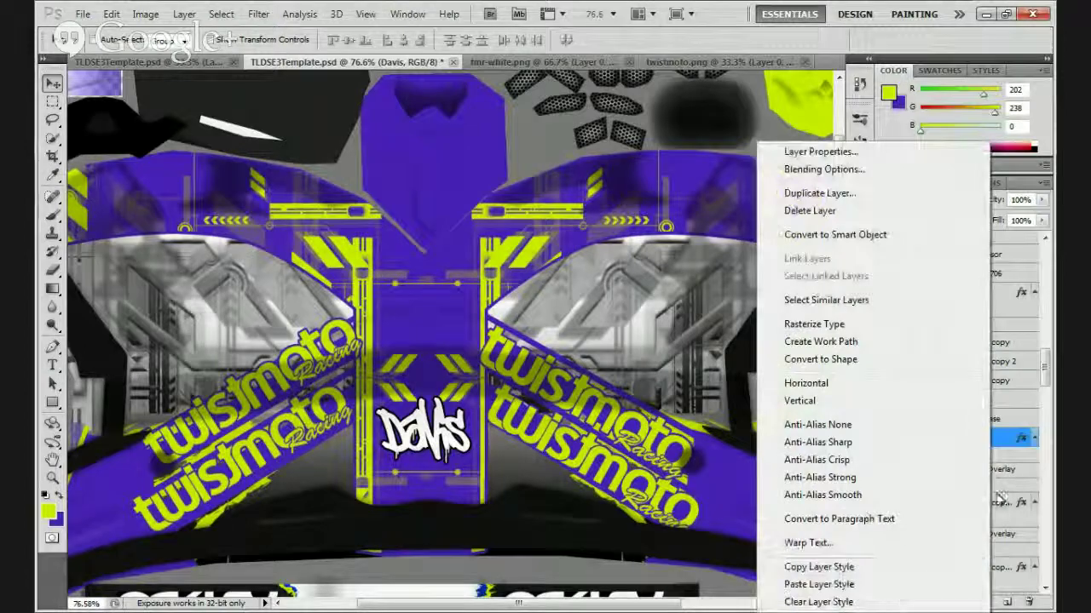
pyautogui.rightClick(991, 483)
pyautogui.click(899, 428)
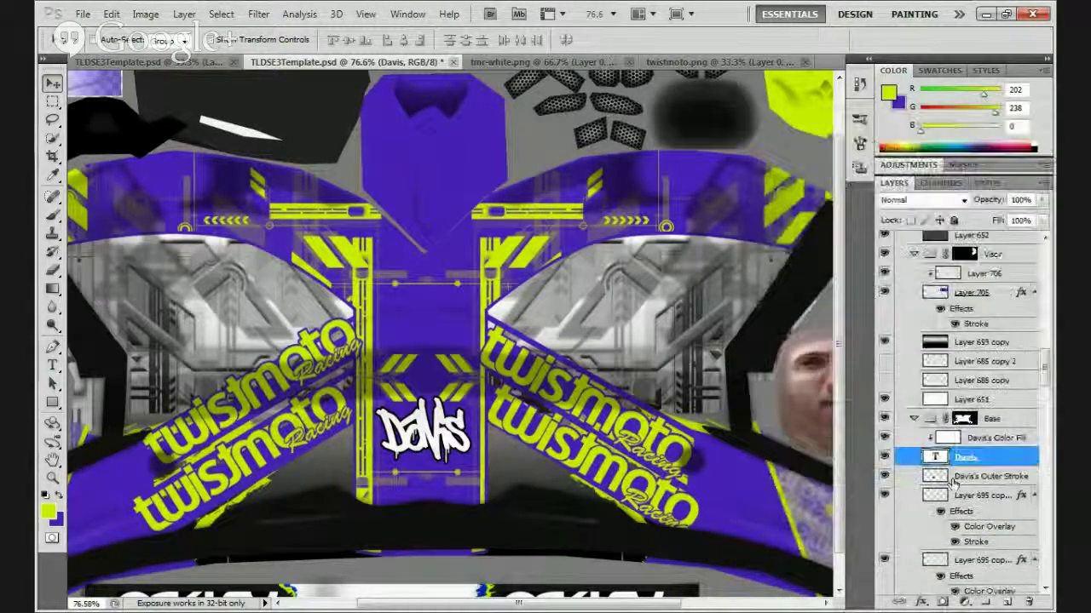
pyautogui.rightClick(980, 437)
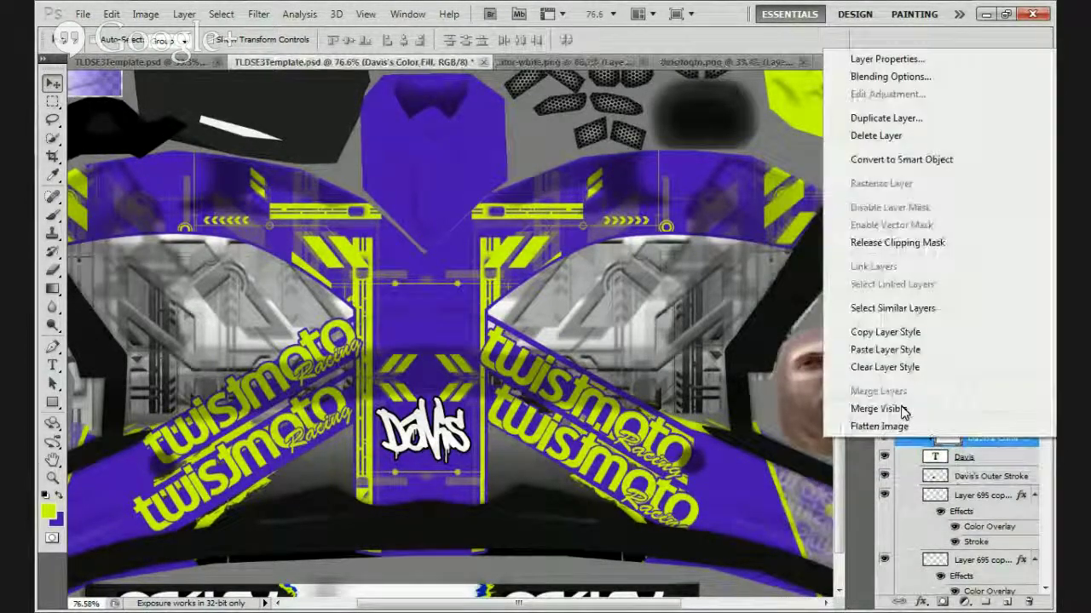
pyautogui.press('Escape')
pyautogui.scroll(10, 988, 460)
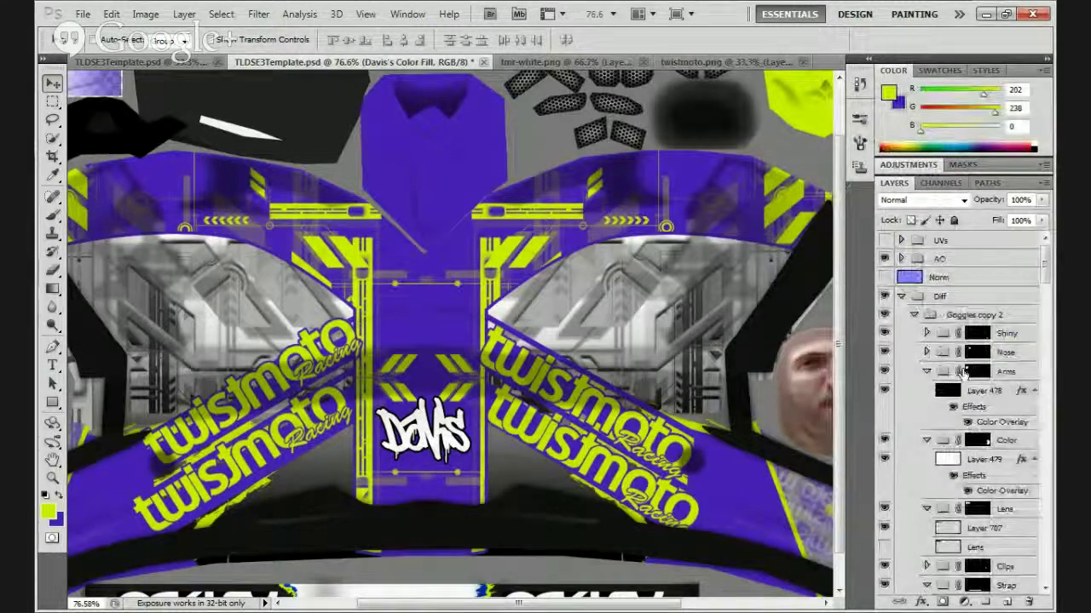
pyautogui.scroll(-2, 971, 453)
# Split Layer 479's effect into its own layer, undo a trial merge, and reselect Davis.
pyautogui.rightClick(984, 452)
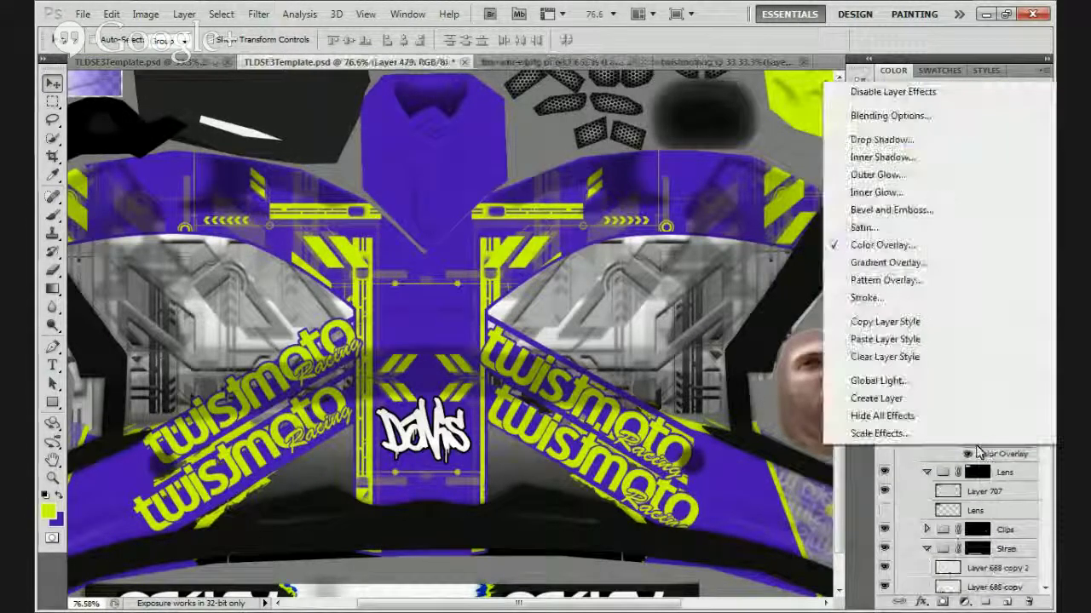
pyautogui.click(881, 399)
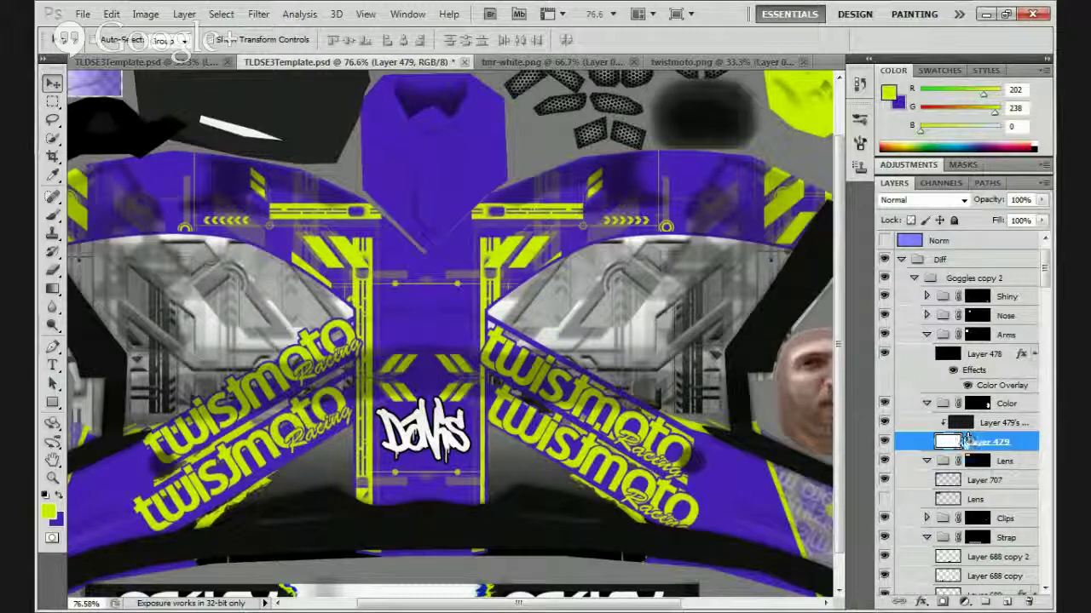
pyautogui.click(984, 424)
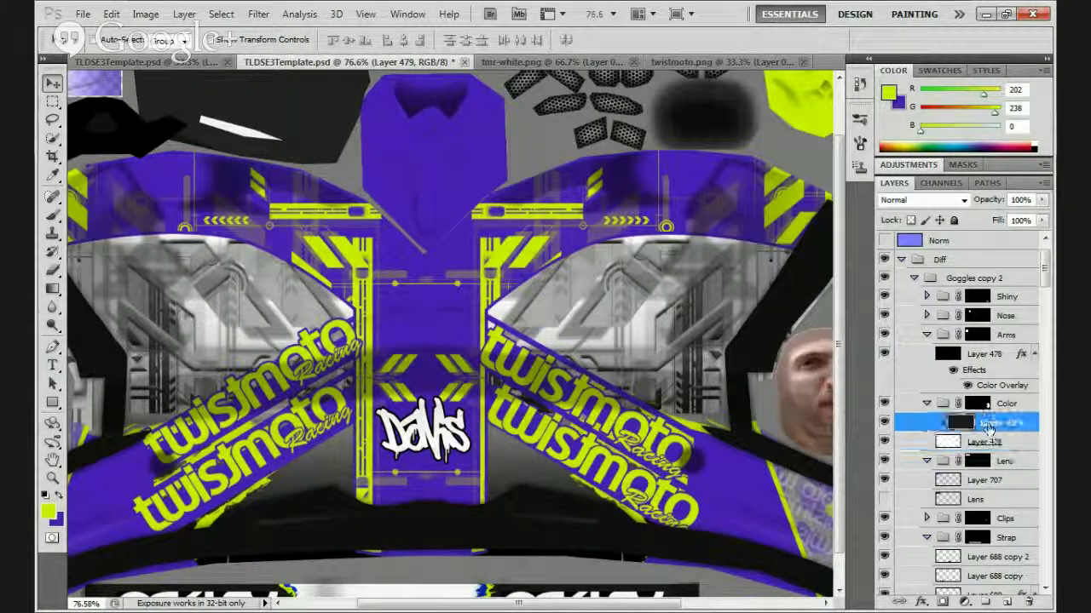
pyautogui.rightClick(980, 424)
pyautogui.click(890, 377)
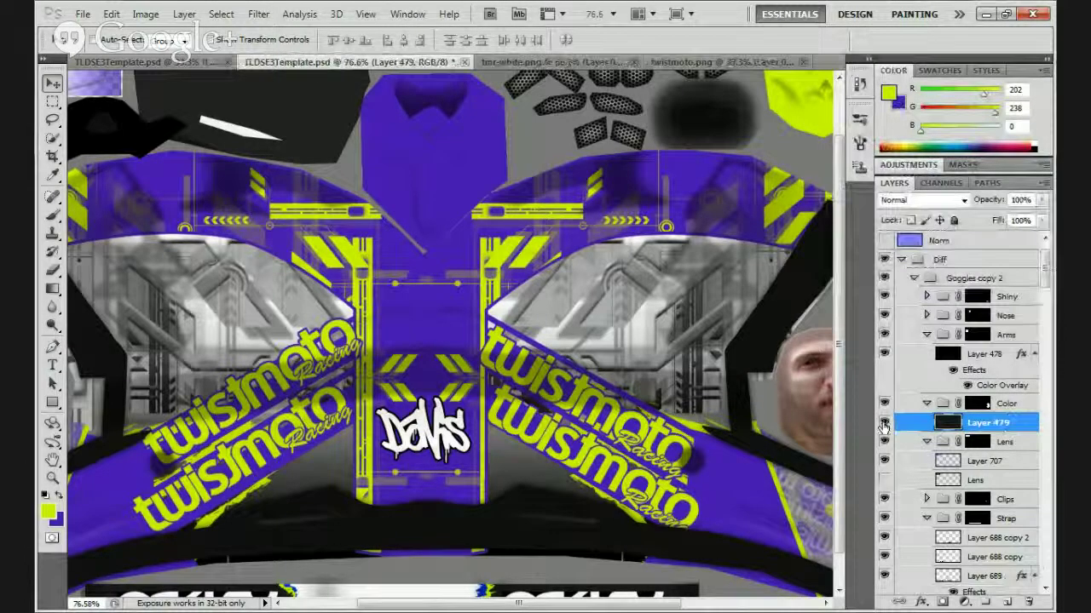
pyautogui.hotkey('ctrl', 'z')
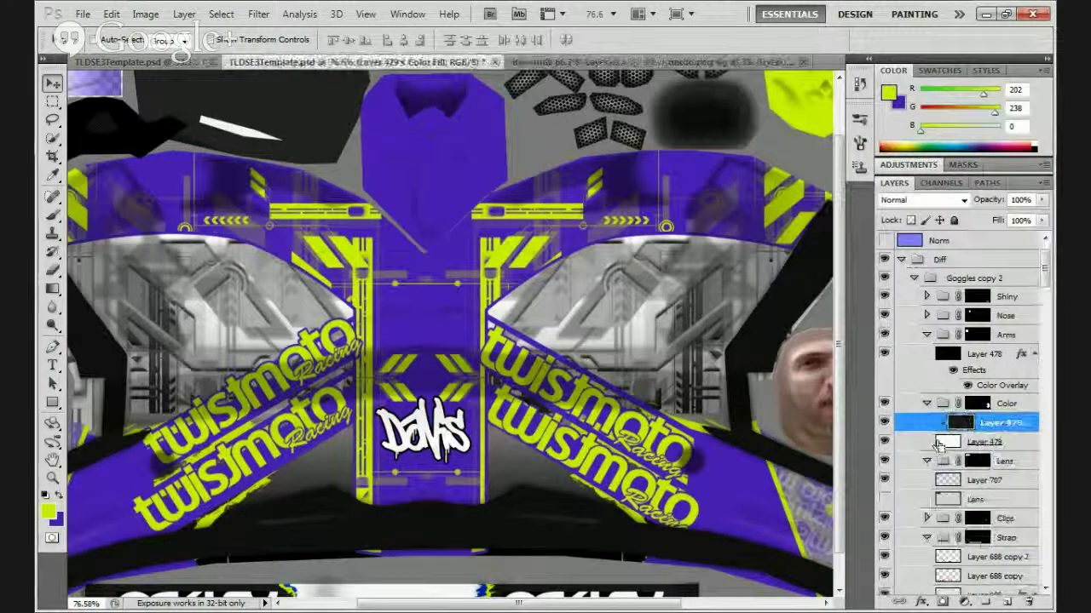
pyautogui.hotkey('alt', '[')
pyautogui.hotkey('alt', '[')
pyautogui.hotkey('alt', '[')
# Rasterize the Davis text layer.
pyautogui.scroll(-3, 1009, 511)
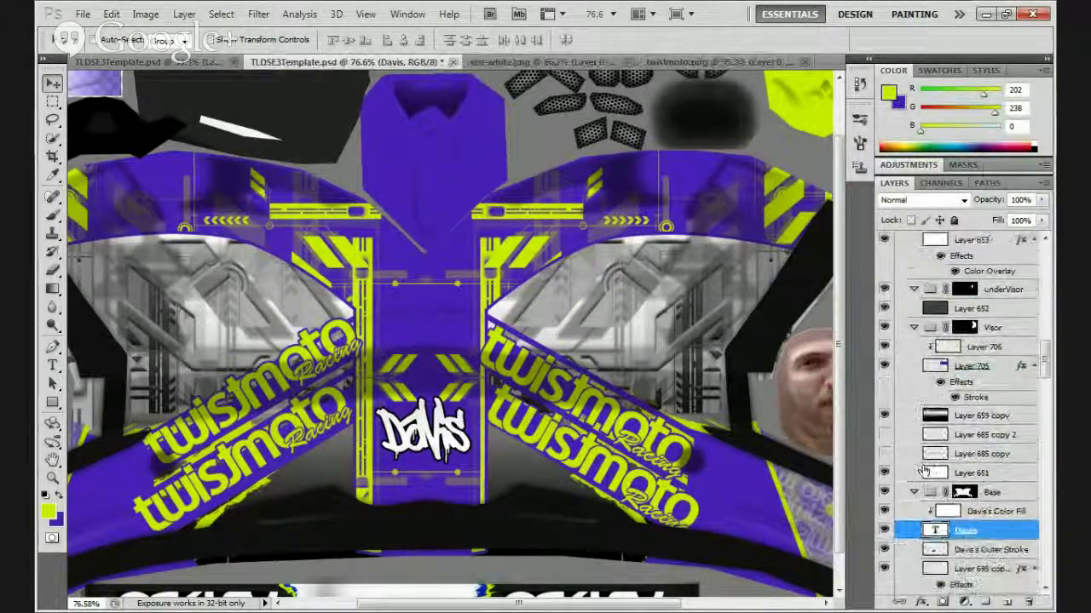
pyautogui.click(997, 511)
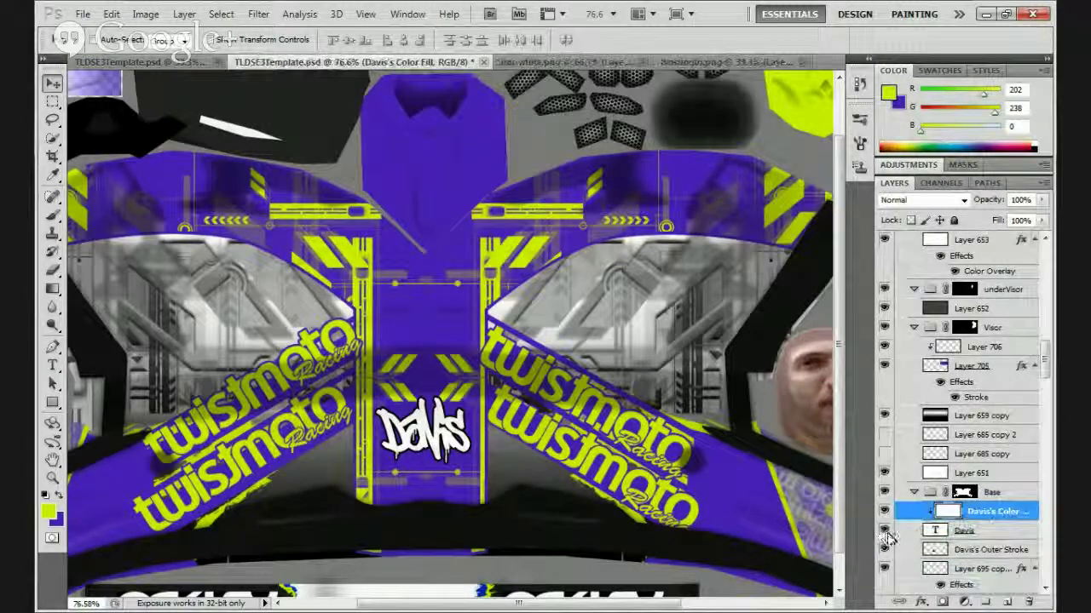
pyautogui.rightClick(916, 511)
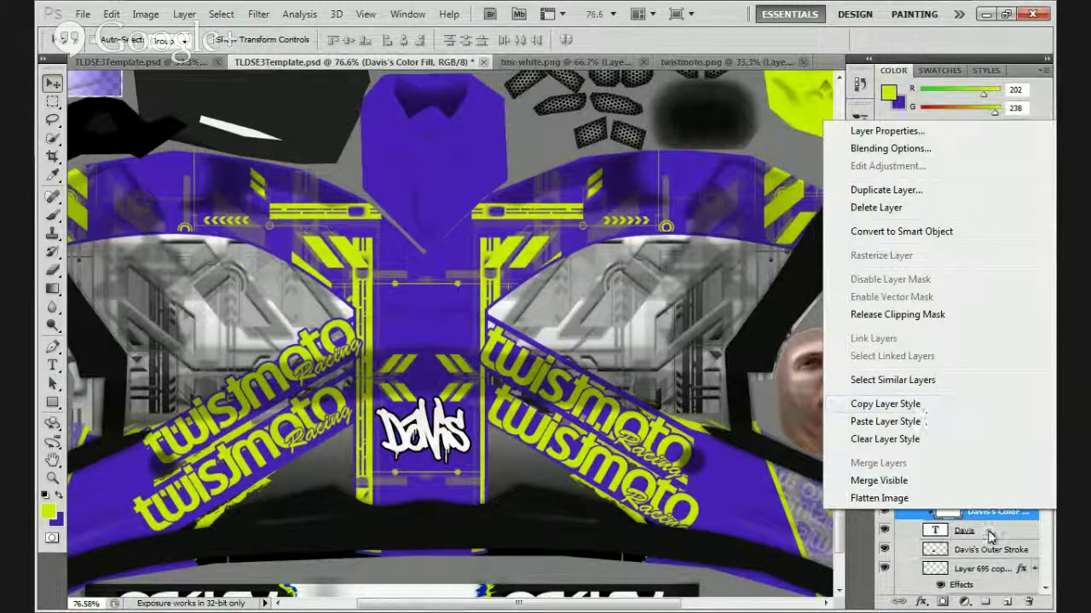
pyautogui.click(988, 535)
pyautogui.click(980, 531)
pyautogui.click(52, 215)
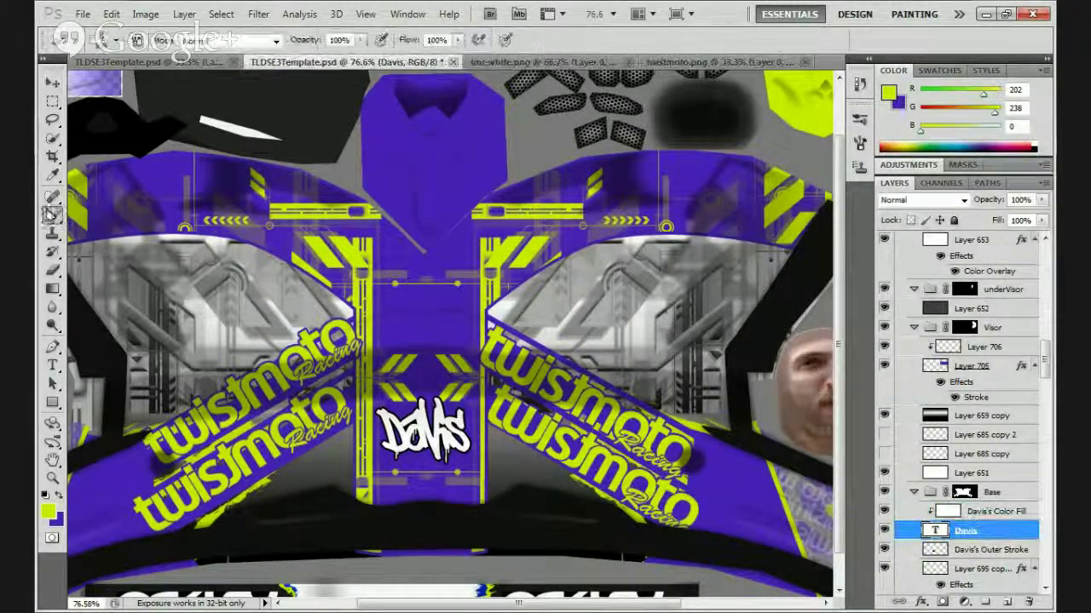
pyautogui.click(188, 217)
pyautogui.click(514, 251)
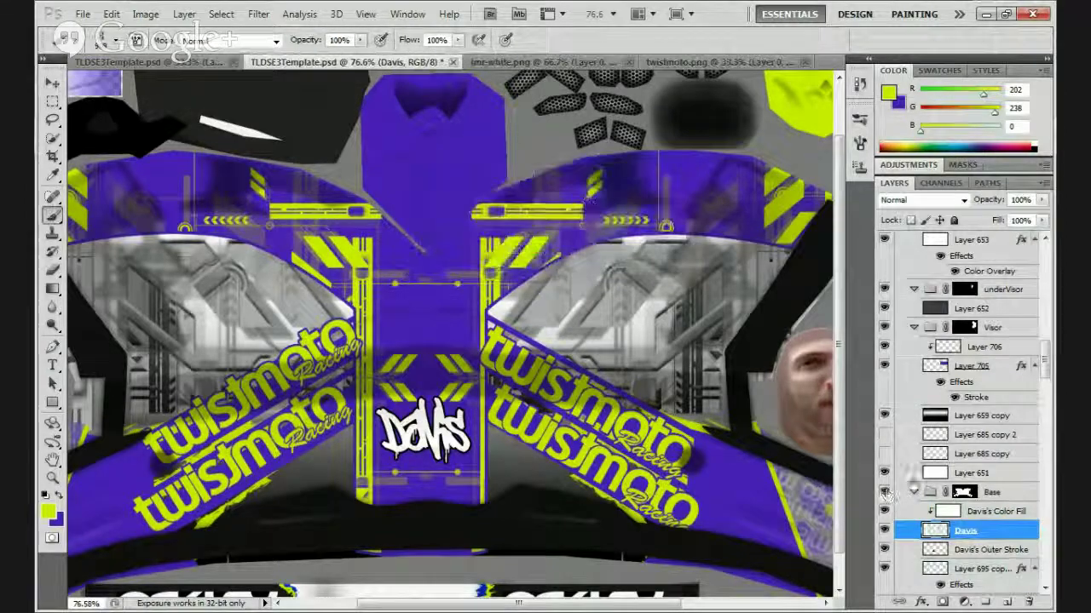
# Merge Davis's Color Fill down into Davis and add a new empty layer above it.
pyautogui.rightClick(972, 514)
pyautogui.click(937, 457)
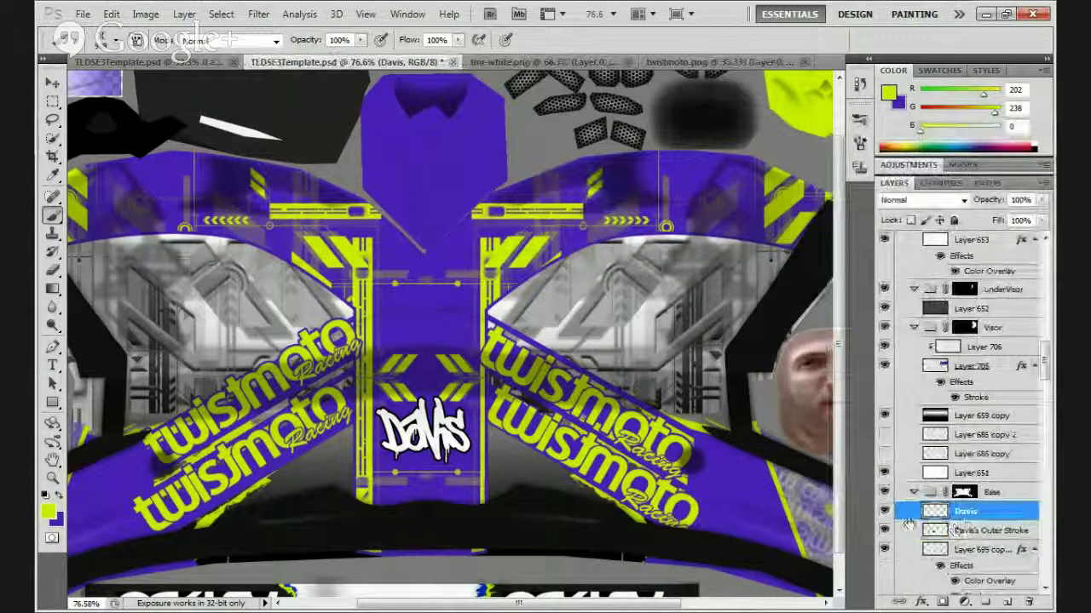
pyautogui.rightClick(984, 530)
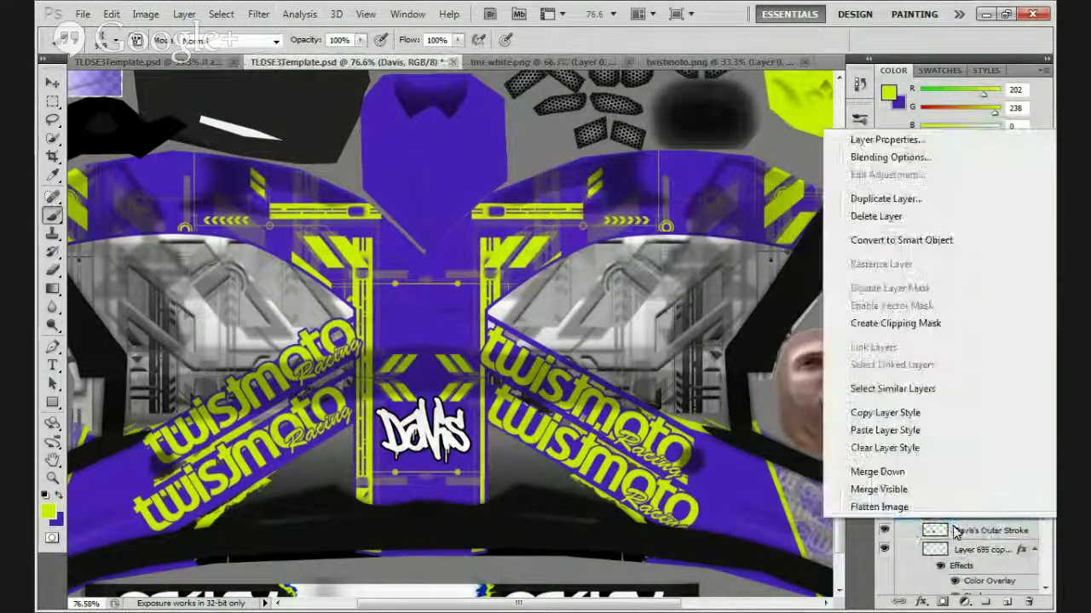
pyautogui.press('Escape')
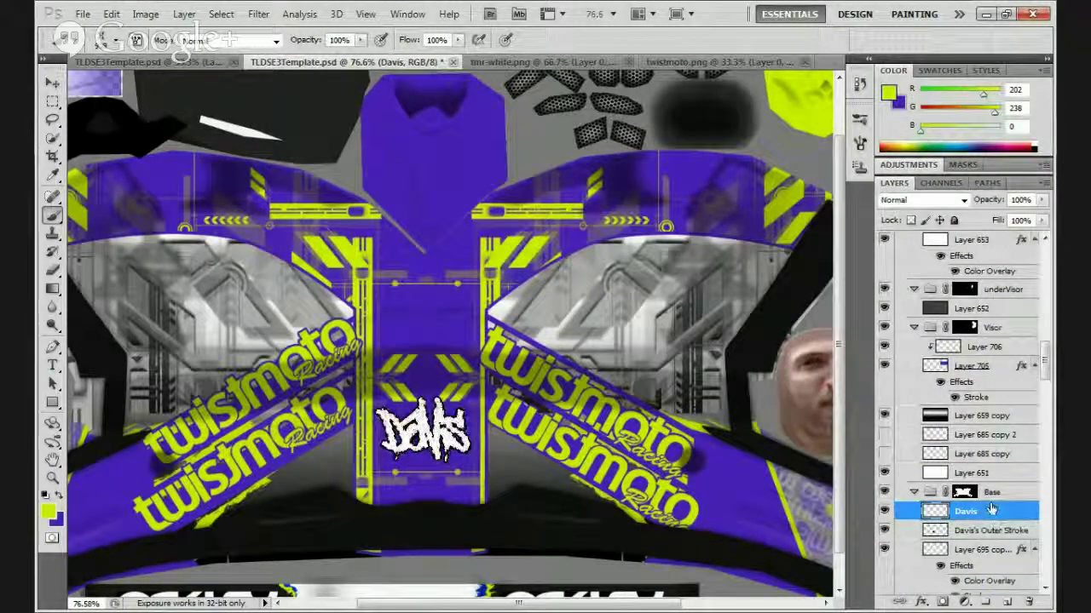
pyautogui.hotkey('ctrl', 'shift', 'alt', 'n')
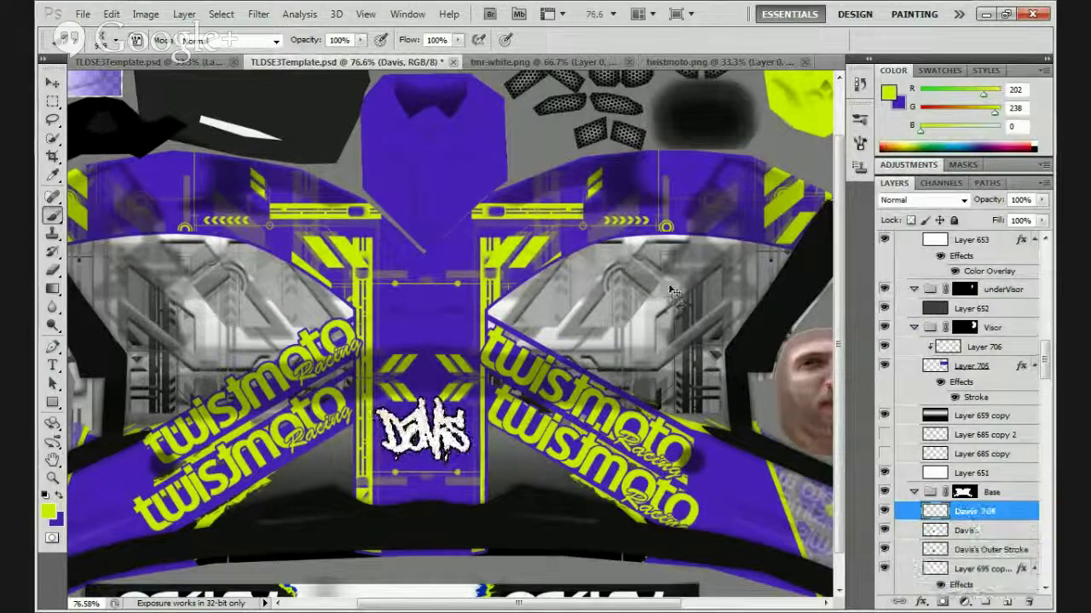
pyautogui.click(238, 19)
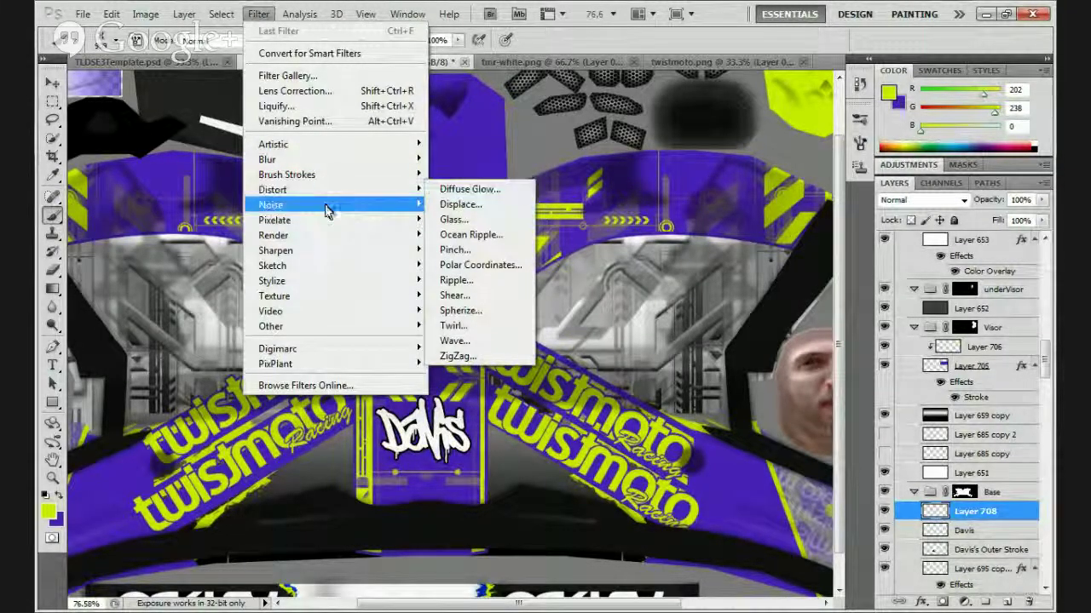
# Add Gaussian noise at 7.16%, monochromatic off, to Layer 708 above Davis.
pyautogui.moveTo(271, 204)
pyautogui.click(458, 207)
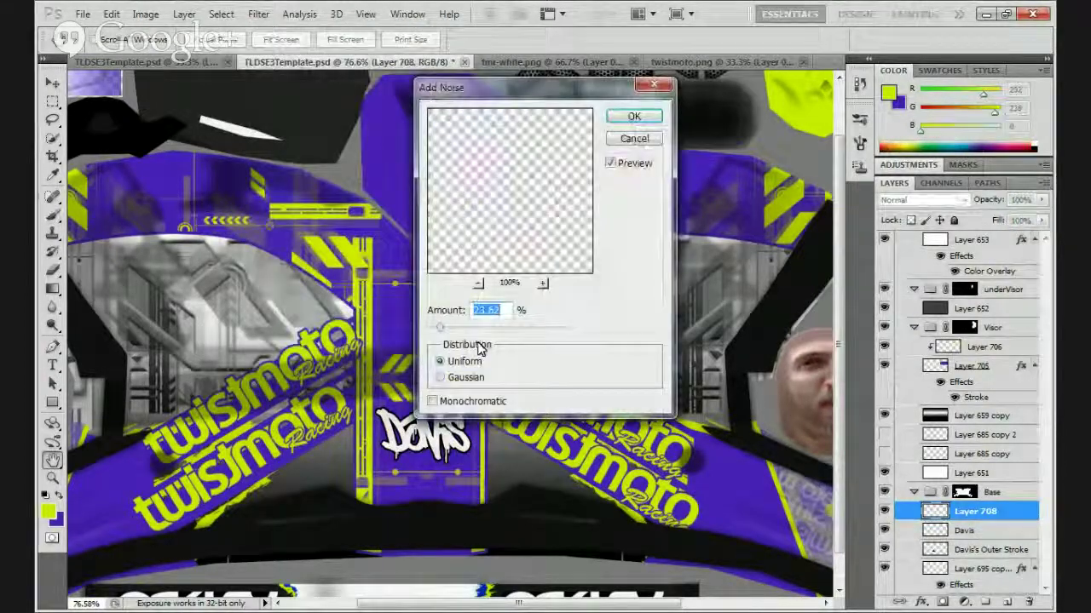
pyautogui.moveTo(442, 332); pyautogui.dragTo(506, 335)
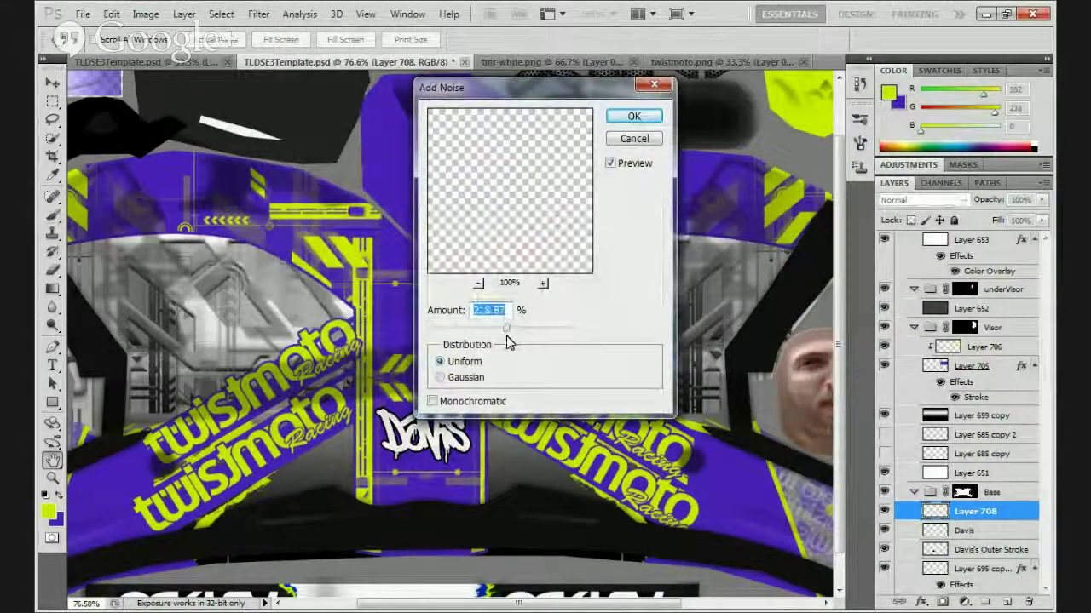
pyautogui.click(440, 377)
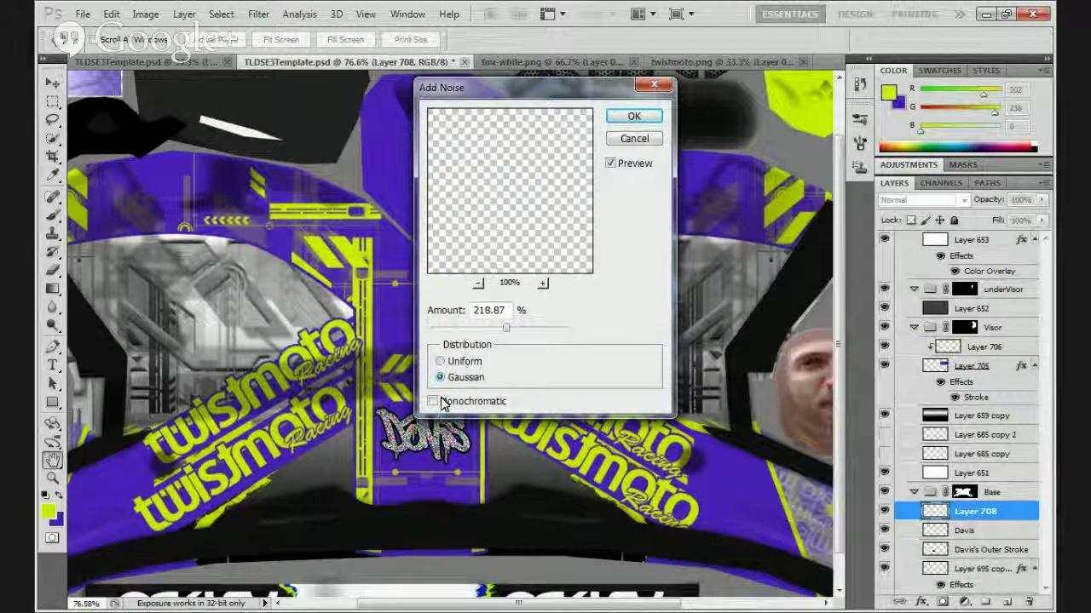
pyautogui.click(441, 404)
pyautogui.click(441, 402)
pyautogui.click(440, 361)
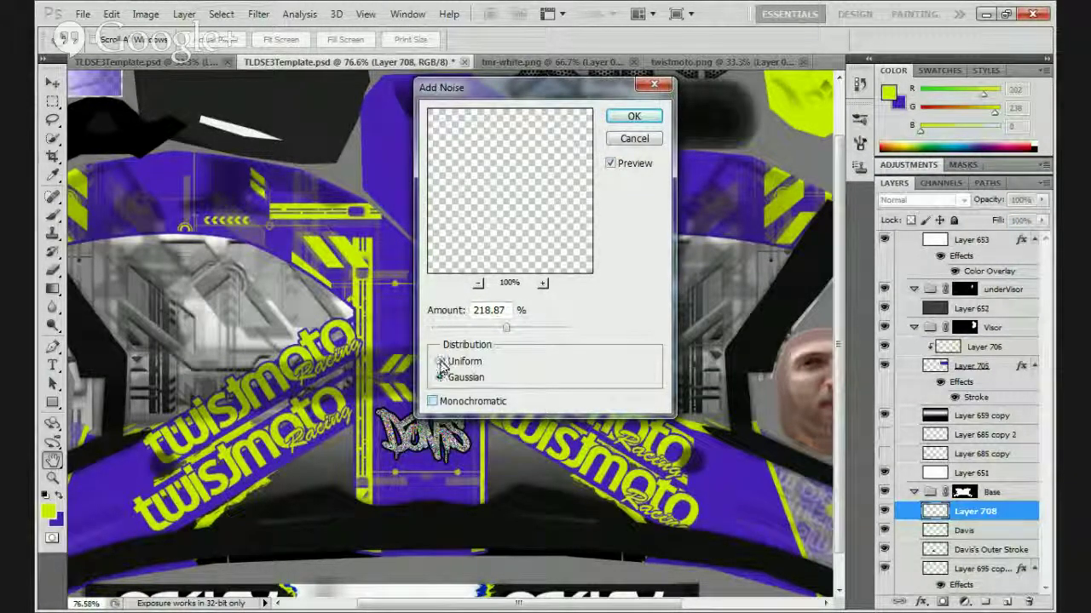
pyautogui.moveTo(506, 327); pyautogui.dragTo(563, 328)
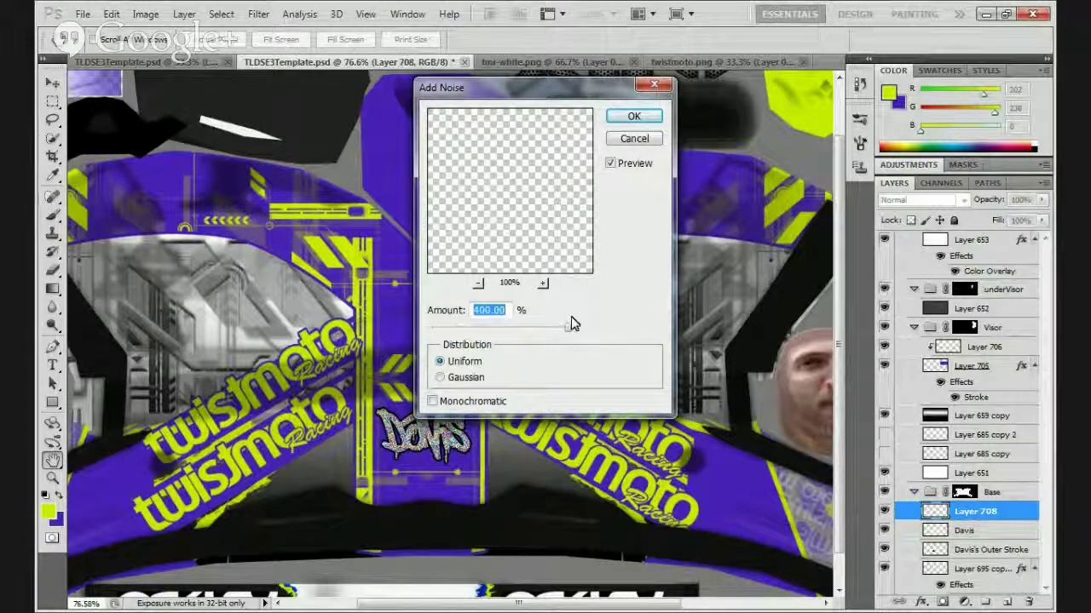
pyautogui.click(441, 377)
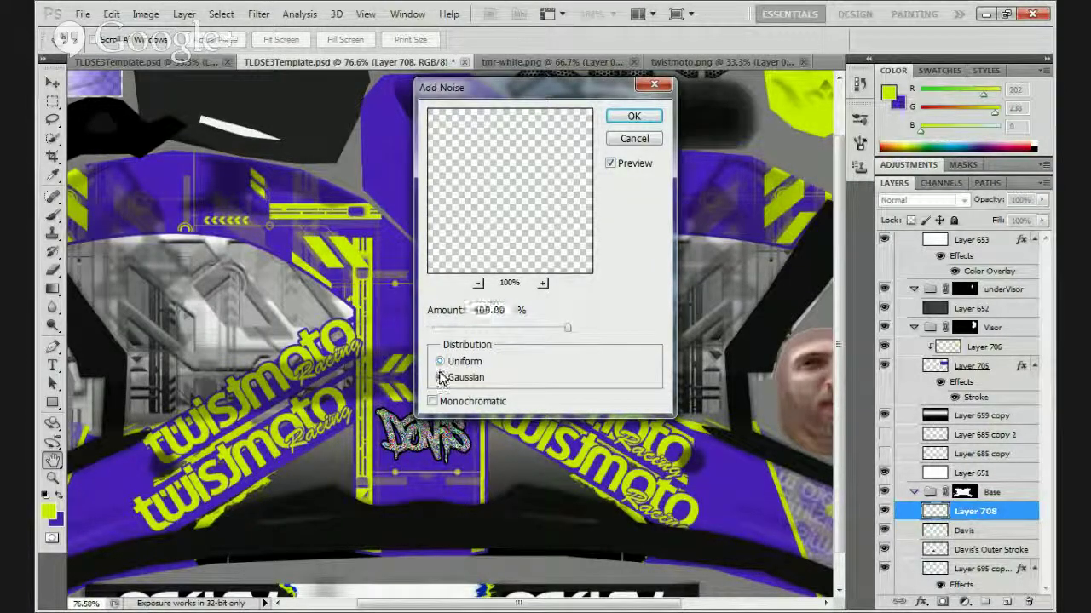
pyautogui.click(455, 330)
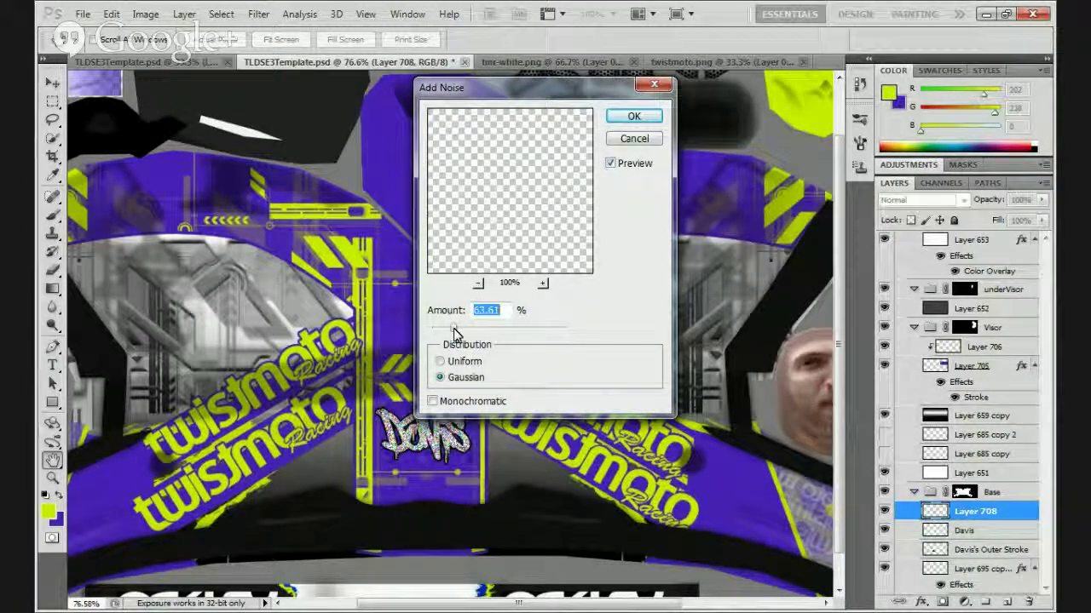
pyautogui.moveTo(443, 333); pyautogui.dragTo(436, 332)
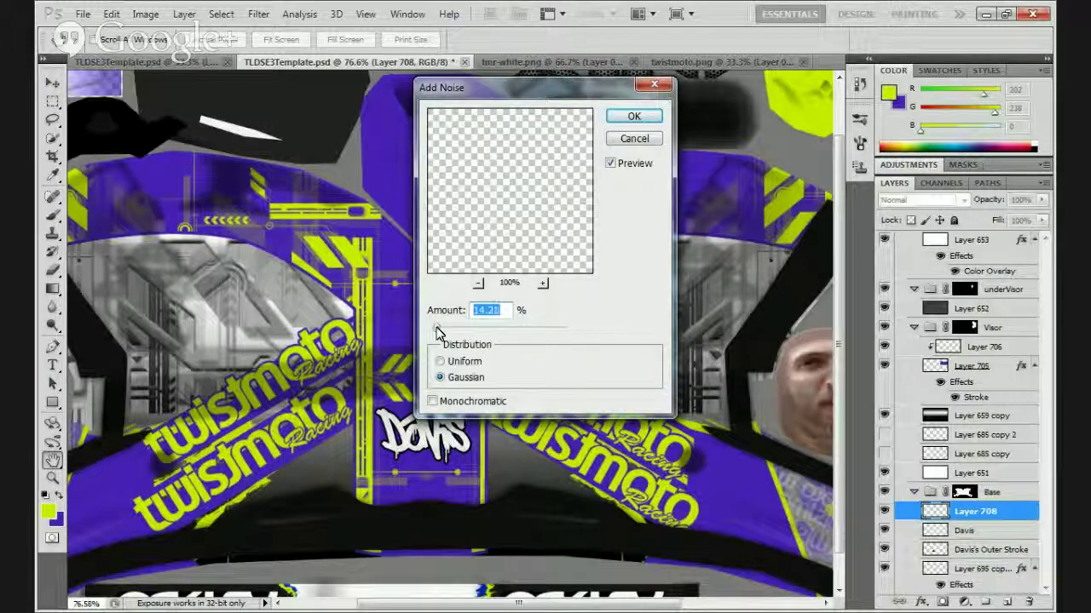
pyautogui.click(638, 120)
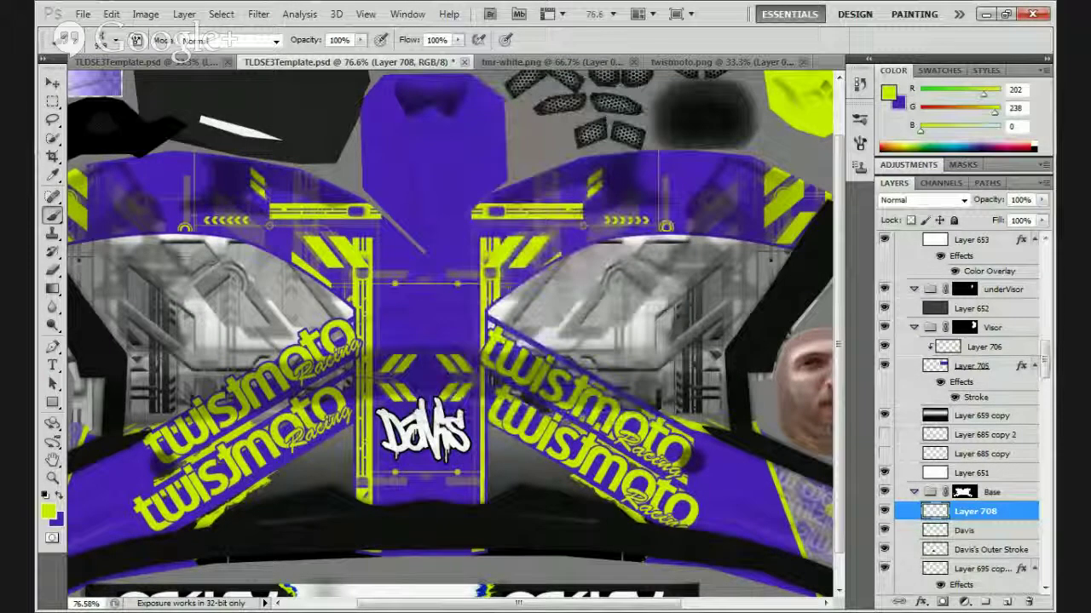
# Enlarge the Davis copy to about 216%, then delete Layer 708.
pyautogui.hotkey('ctrl', 't')
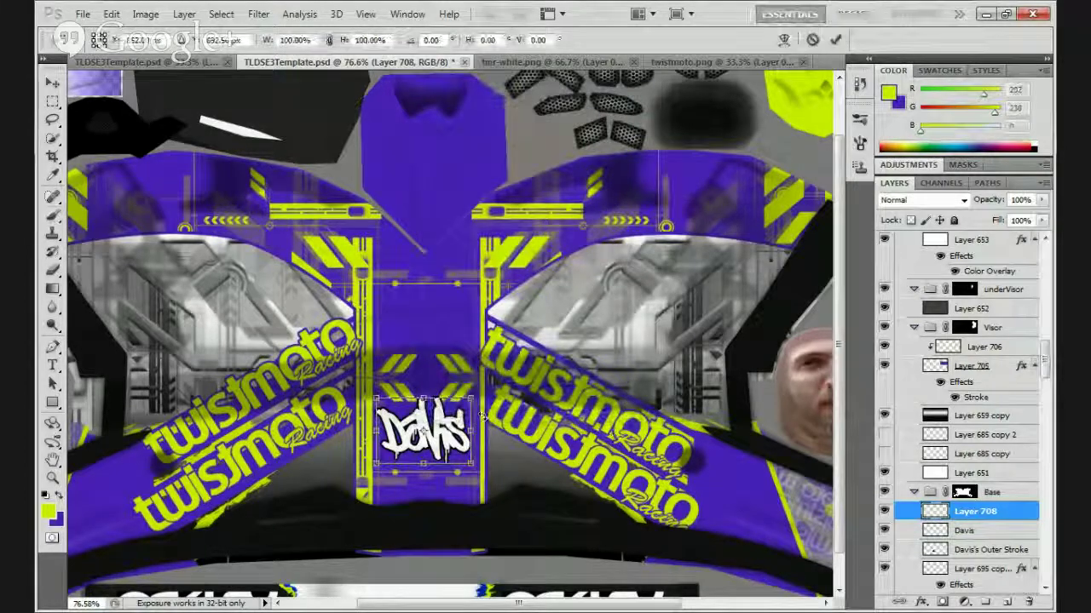
pyautogui.moveTo(480, 415); pyautogui.dragTo(607, 343)
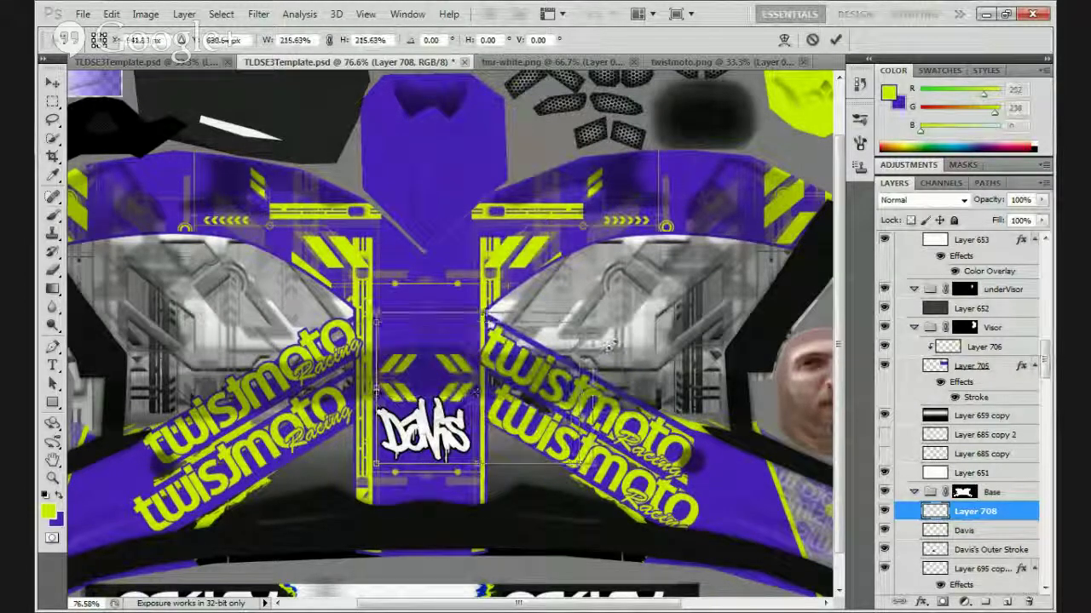
pyautogui.click(835, 40)
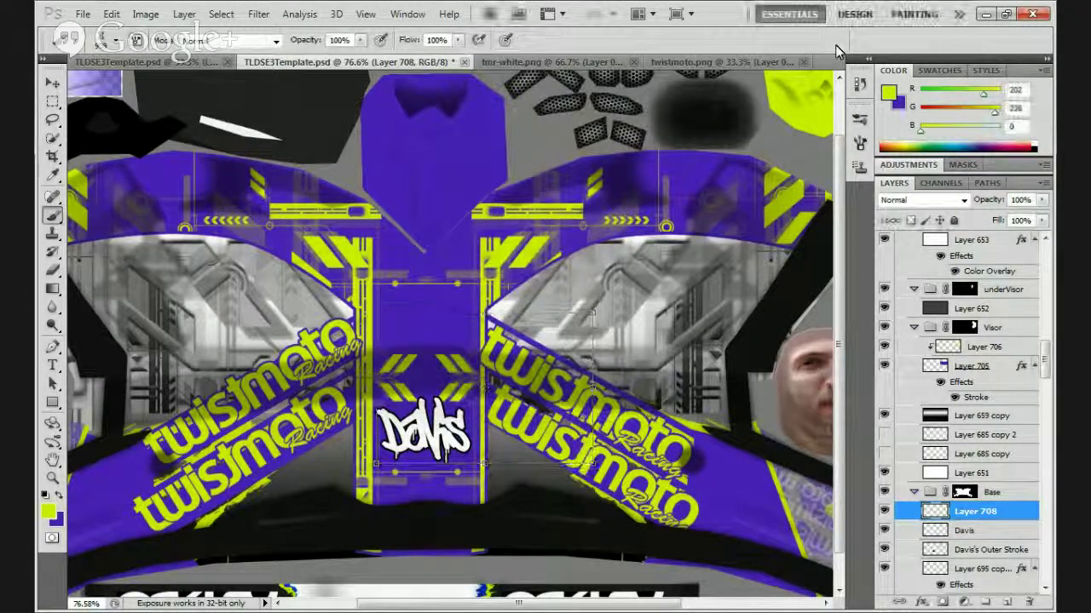
pyautogui.click(883, 512)
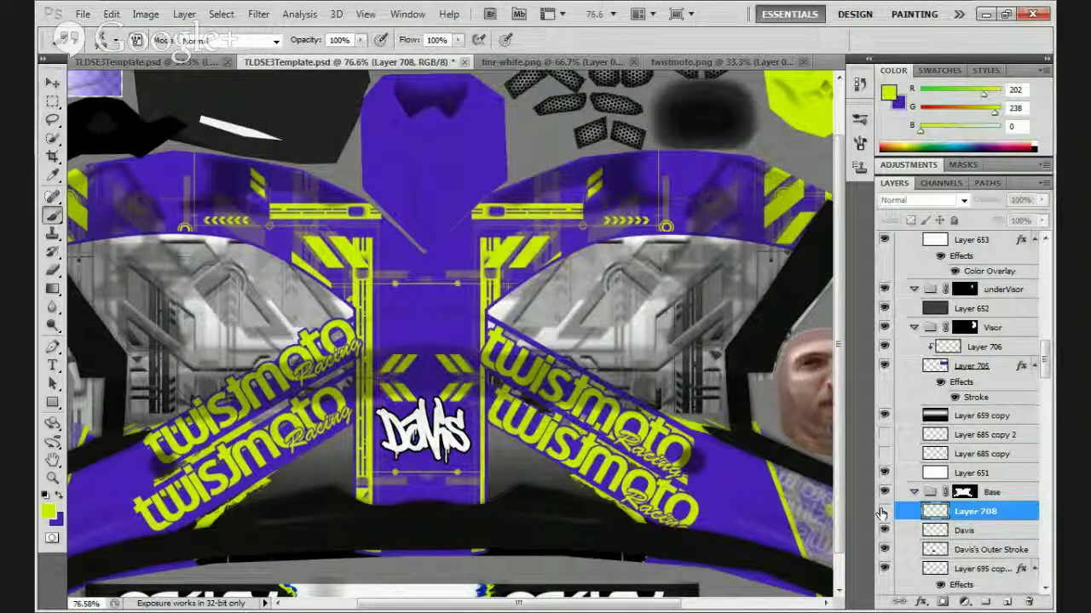
pyautogui.click(884, 511)
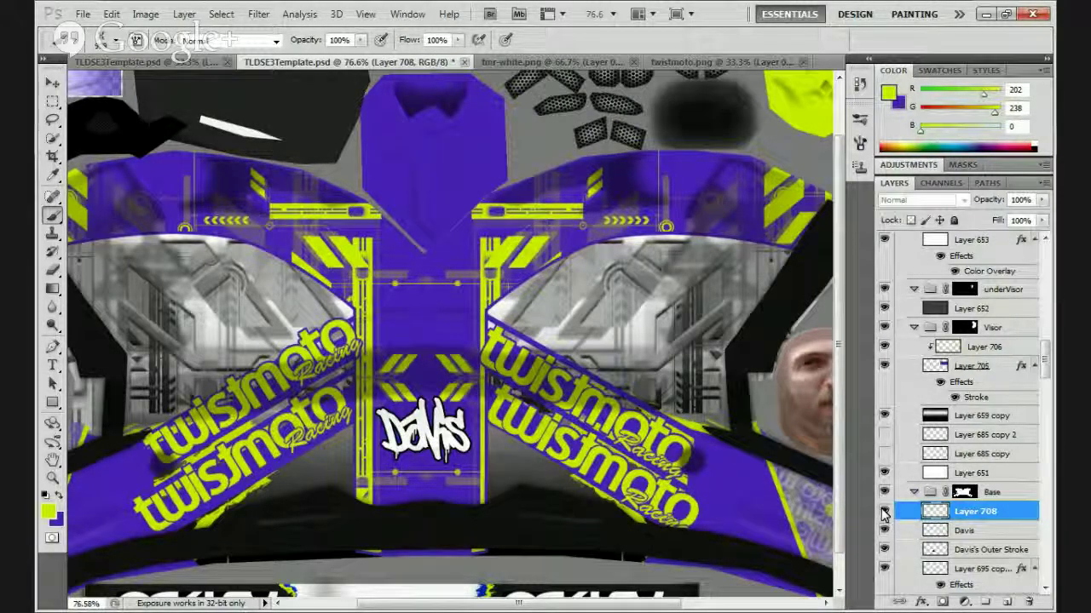
pyautogui.click(884, 511)
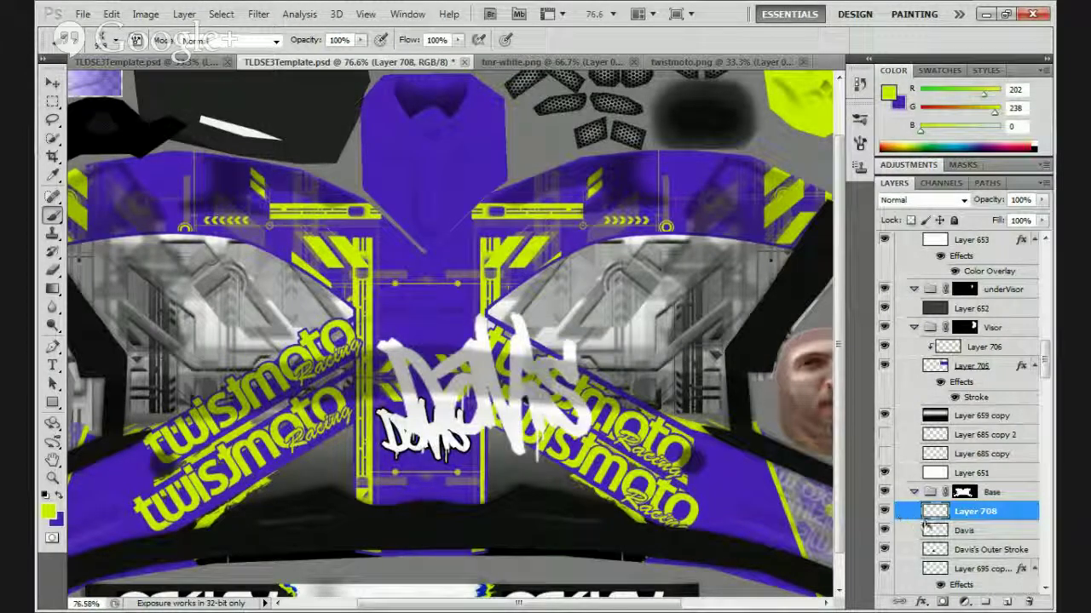
pyautogui.press('Delete')
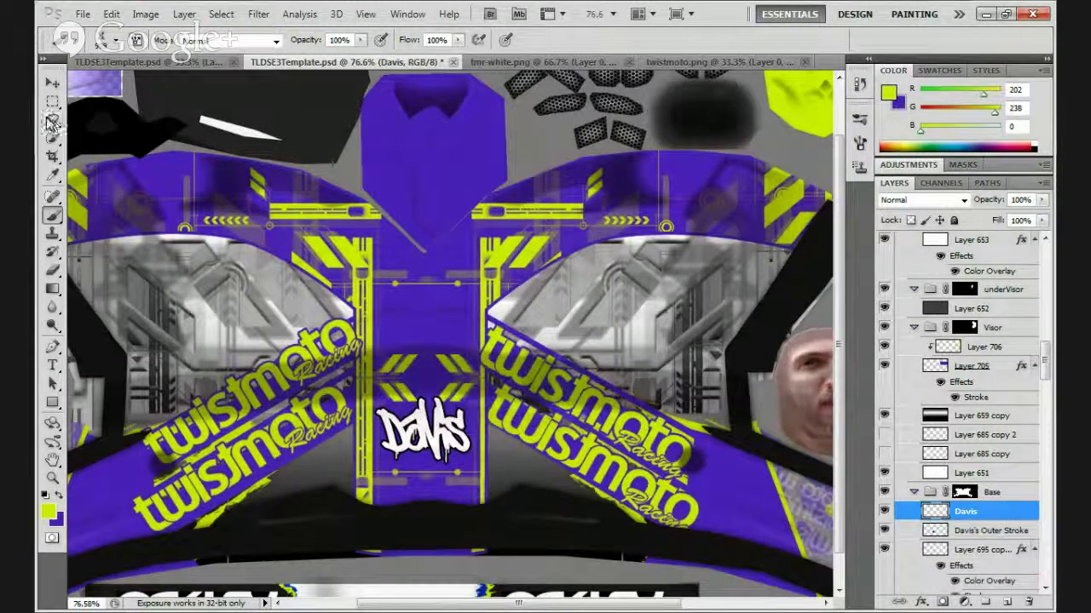
# Marquee a rectangle around Davis, with white as foreground and the Paint Bucket ready.
pyautogui.click(52, 101)
pyautogui.moveTo(343, 359); pyautogui.dragTo(474, 482)
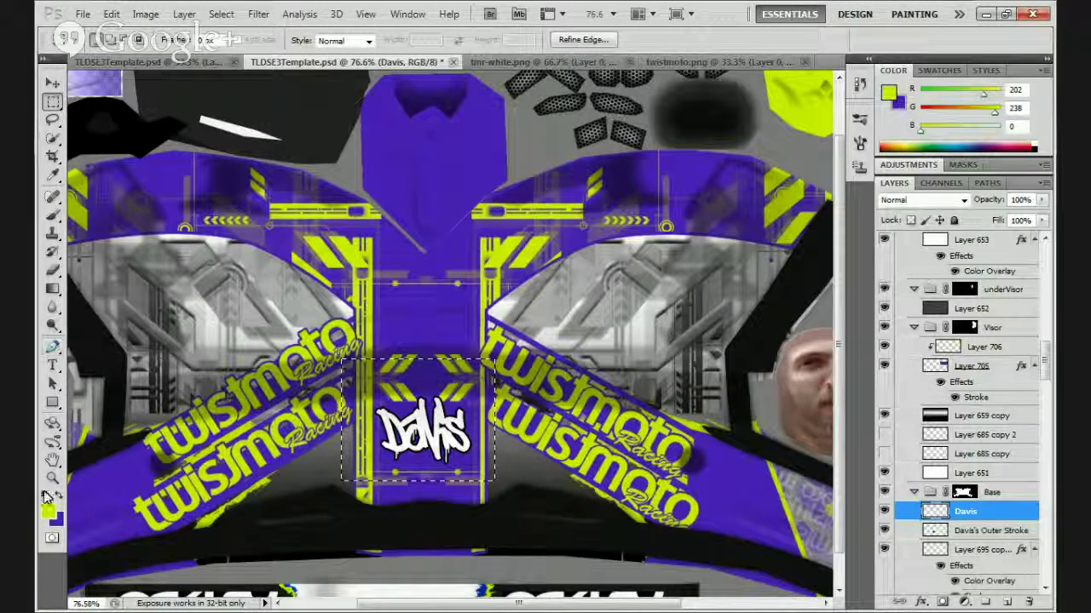
pyautogui.click(46, 495)
pyautogui.click(59, 493)
pyautogui.click(52, 290)
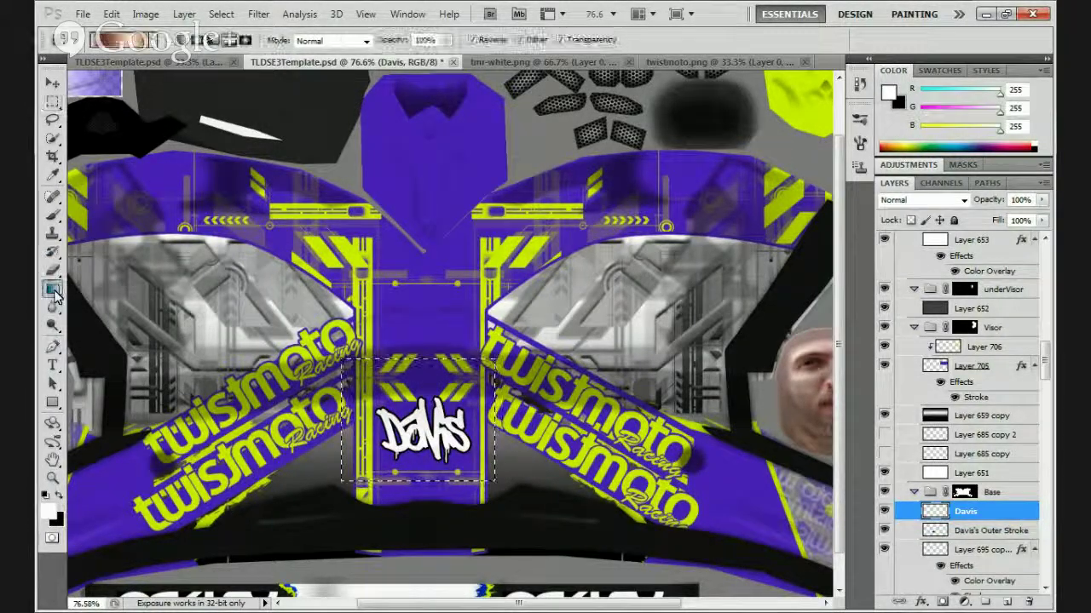
pyautogui.click(120, 302)
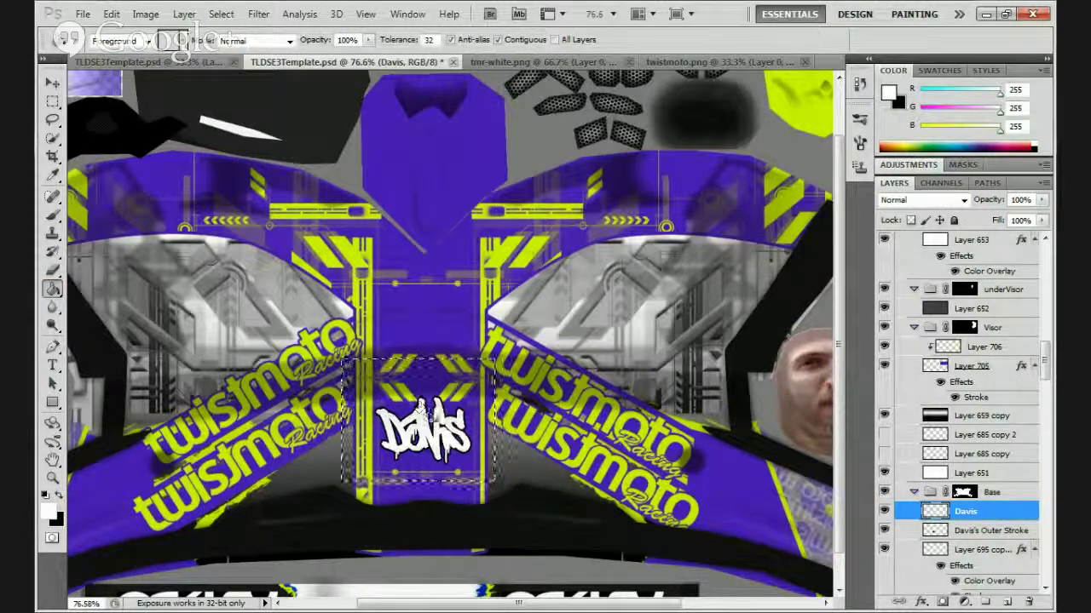
# Fill the Davis rectangle with white on a new Layer 708 instead of the Davis layer.
pyautogui.click(392, 379)
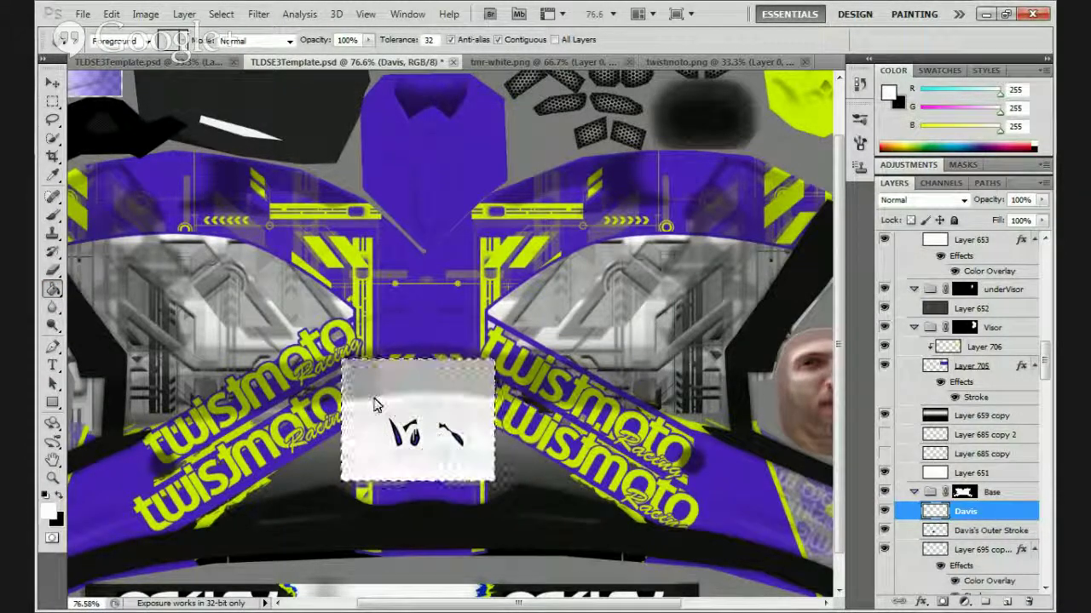
pyautogui.hotkey('ctrl', 'z')
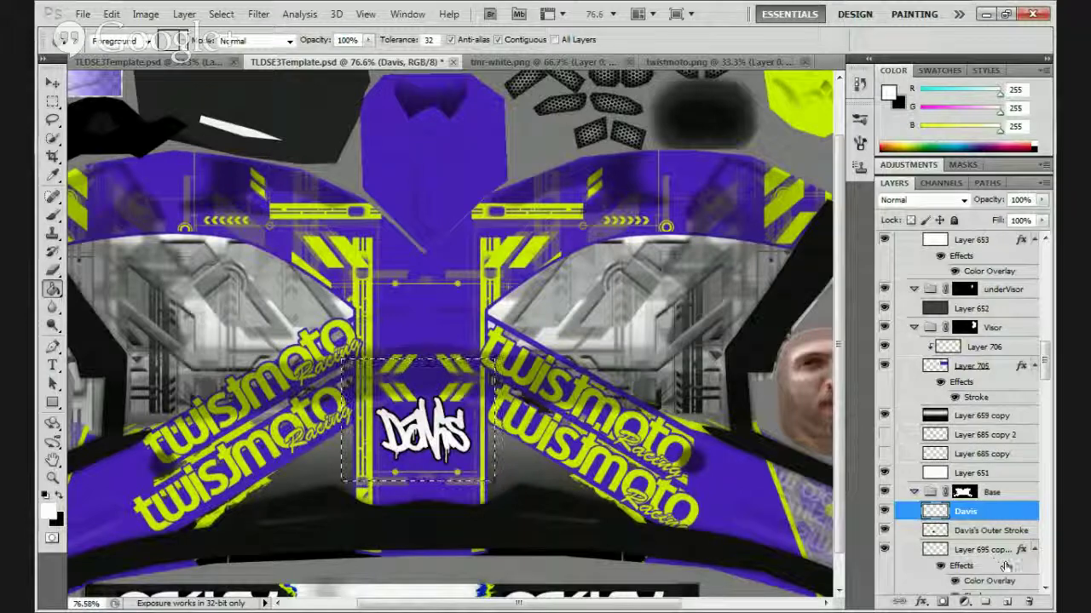
pyautogui.click(1007, 601)
pyautogui.click(361, 401)
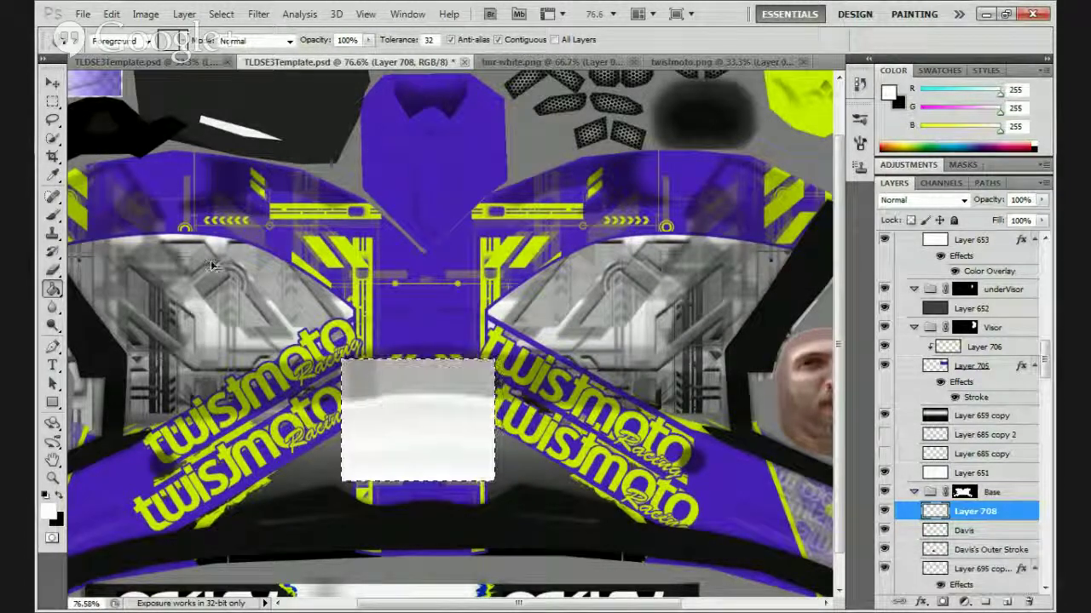
pyautogui.click(258, 14)
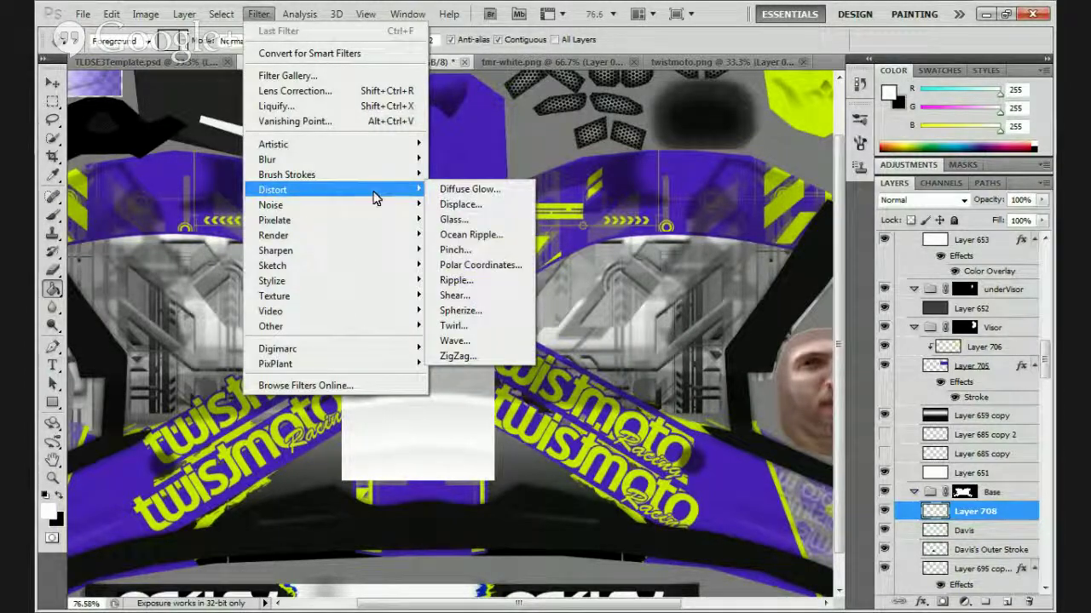
pyautogui.moveTo(271, 204)
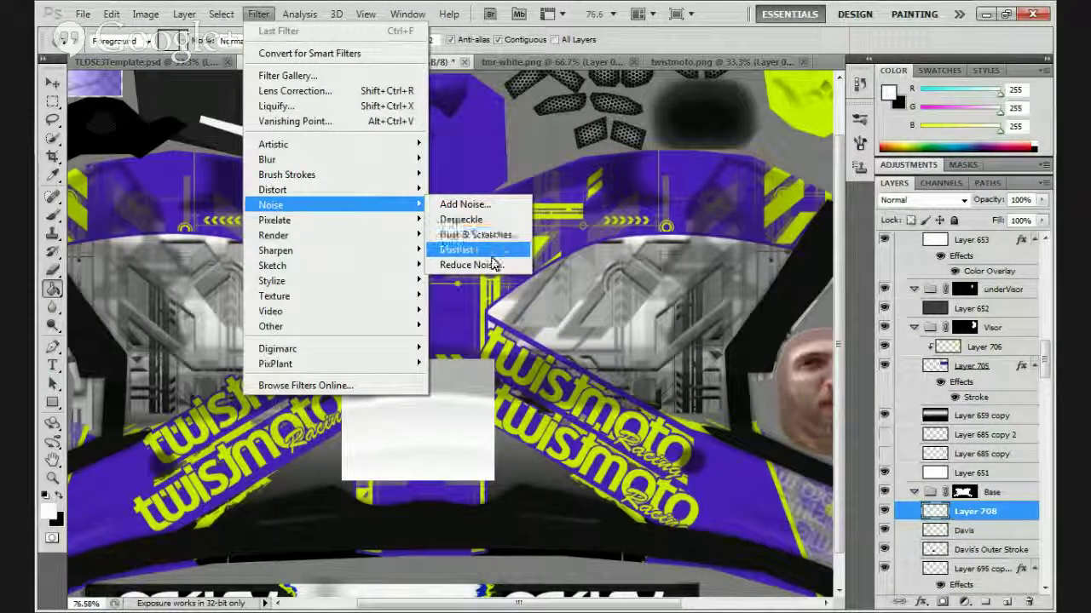
pyautogui.click(477, 250)
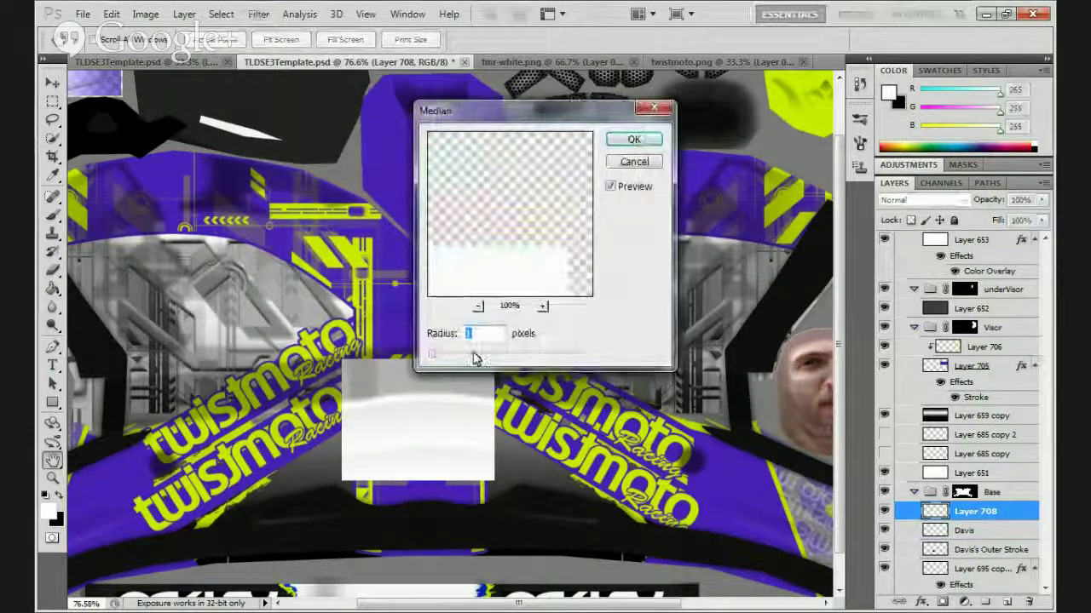
pyautogui.moveTo(464, 354); pyautogui.dragTo(535, 356)
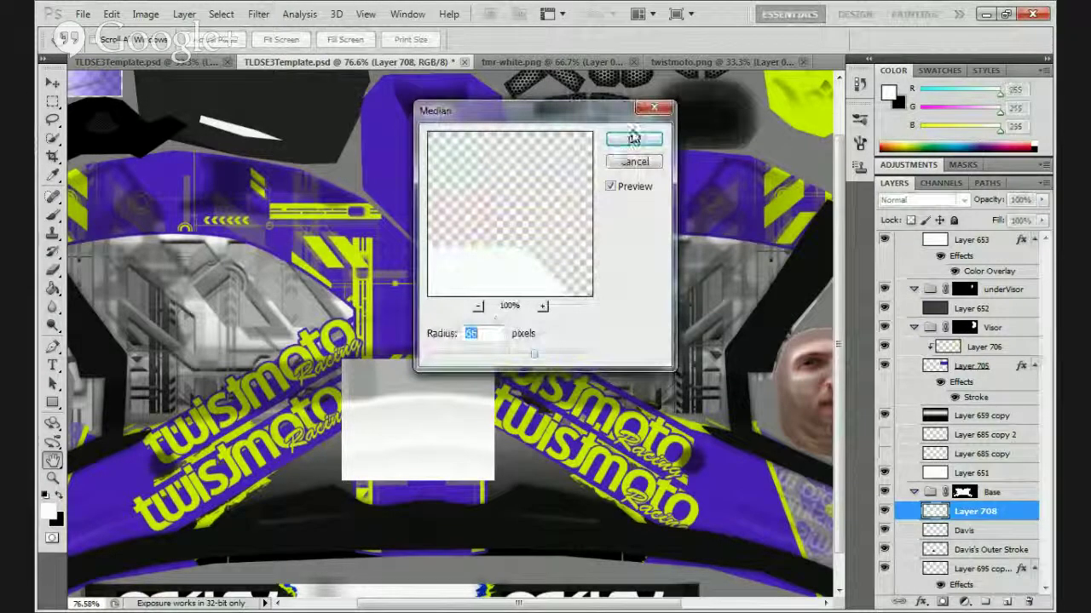
pyautogui.click(633, 162)
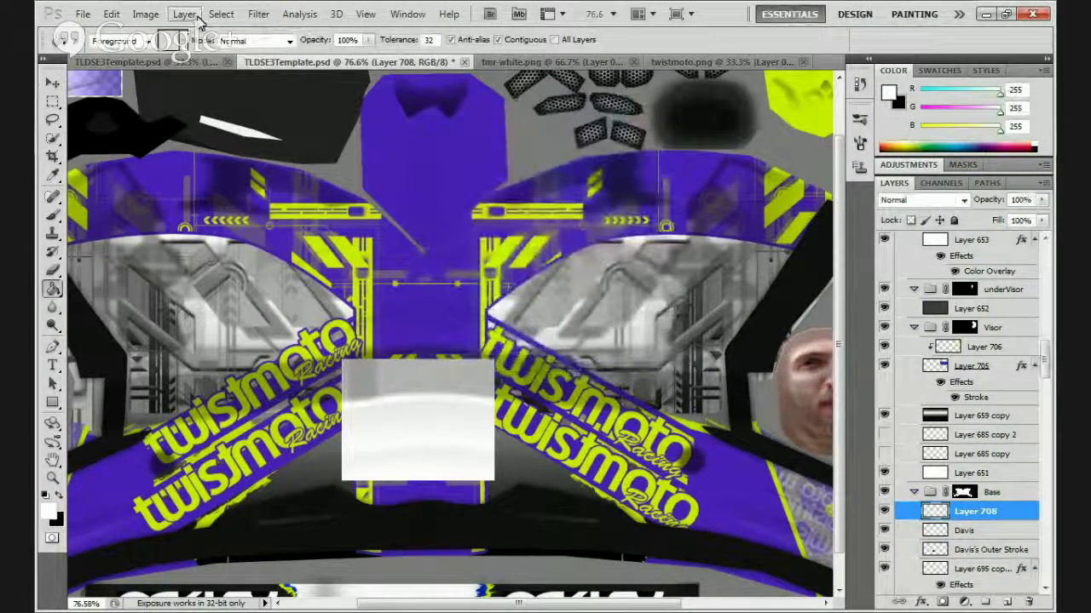
pyautogui.click(220, 15)
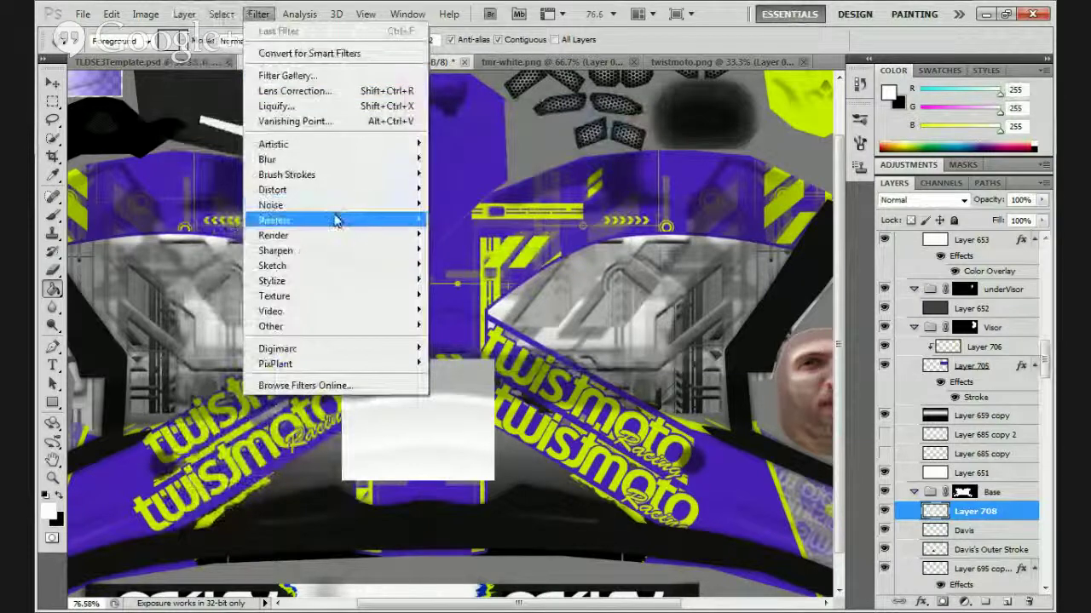
pyautogui.moveTo(274, 220)
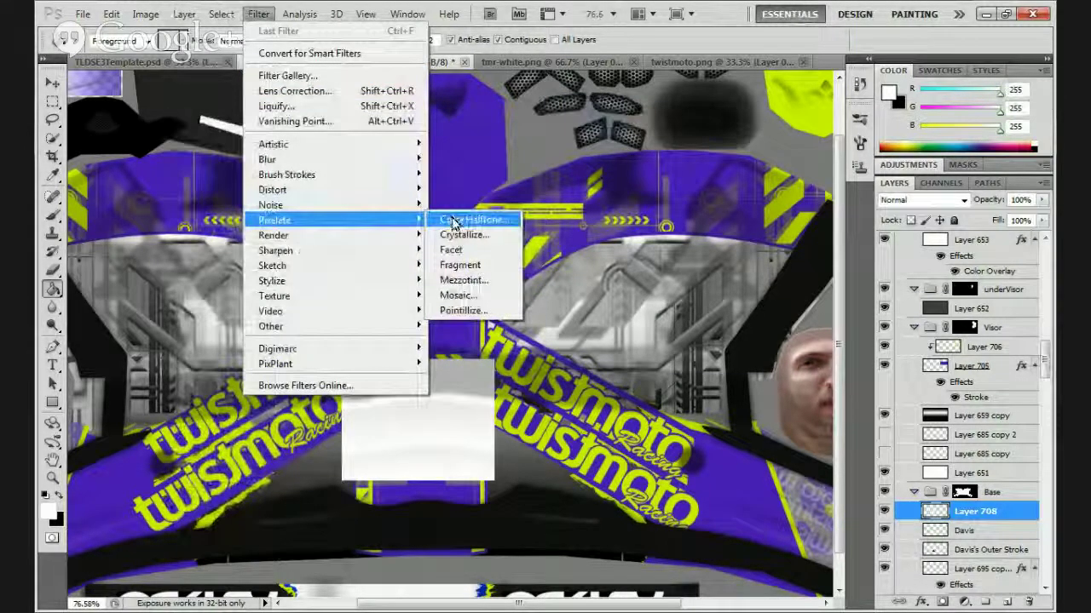
pyautogui.click(312, 75)
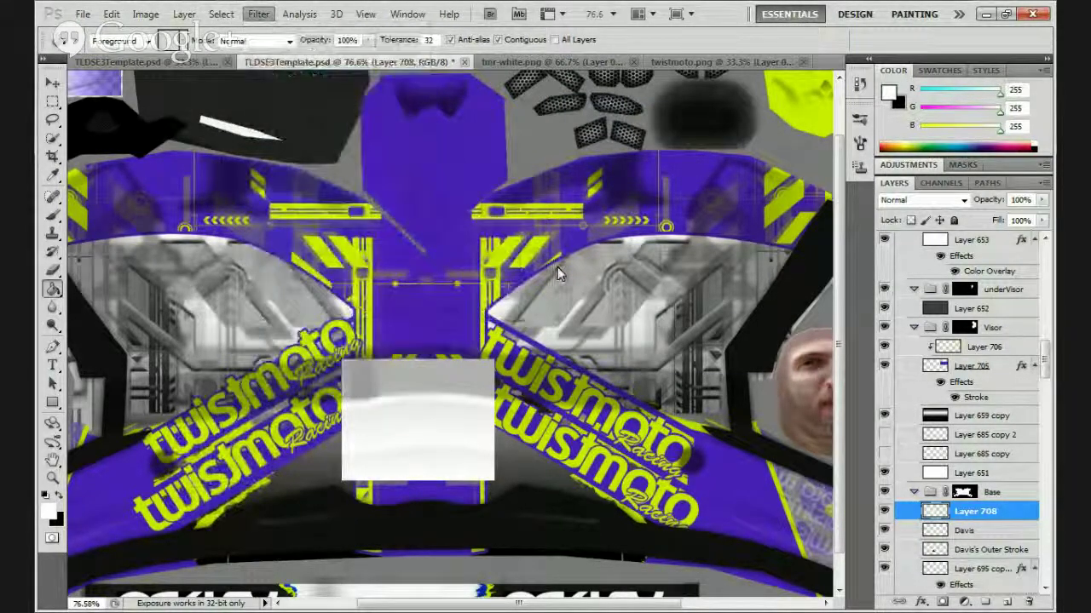
# Preview the Artistic filters on the white rectangle, from Colored Pencil and Cutout through Watercolor.
pyautogui.click(635, 42)
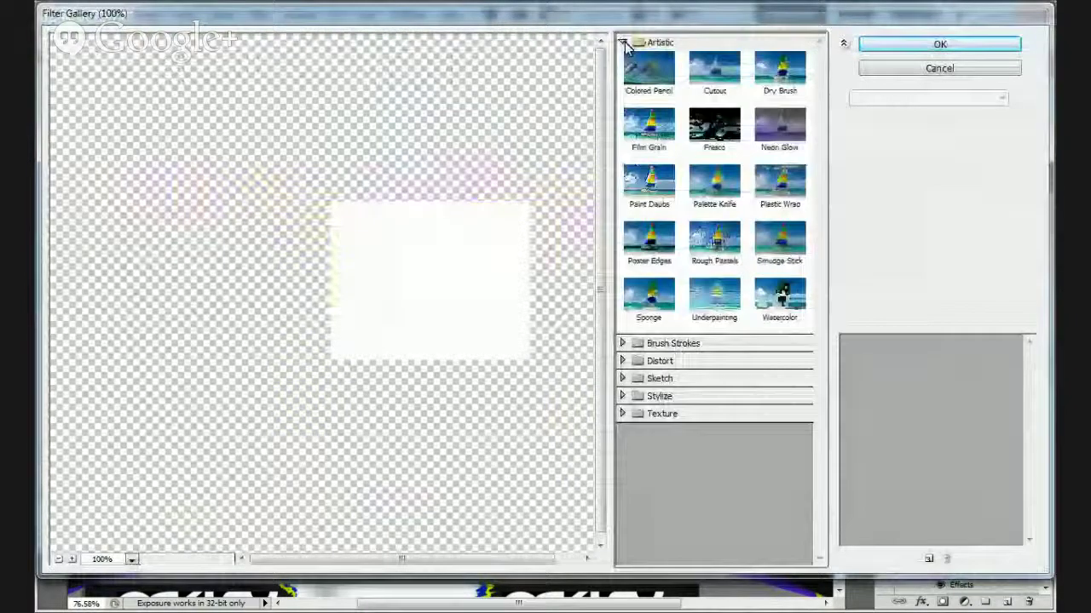
pyautogui.click(649, 68)
pyautogui.click(714, 70)
pyautogui.click(771, 128)
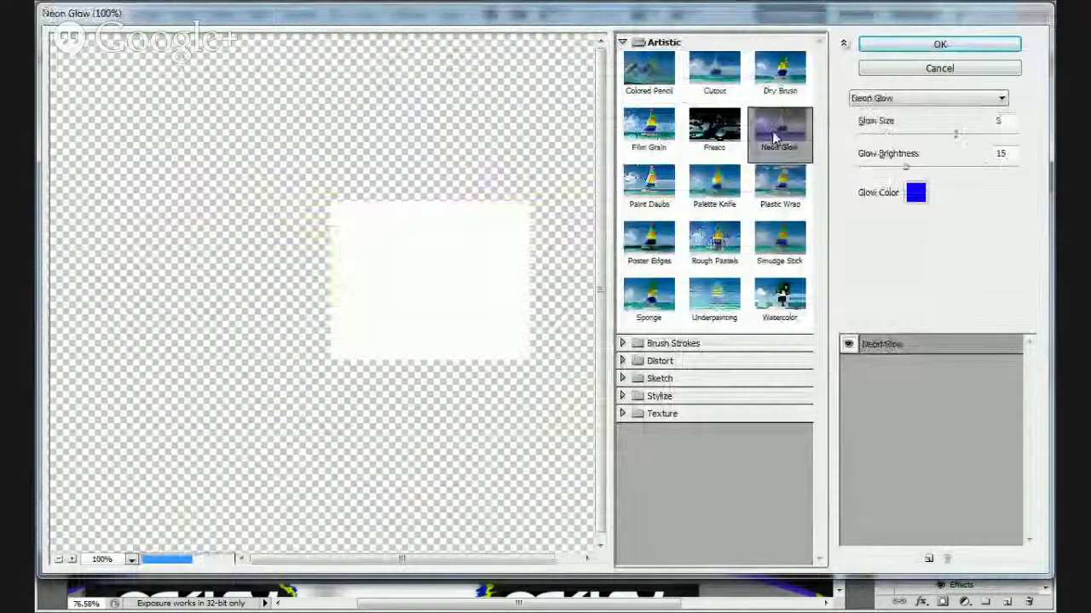
pyautogui.click(715, 128)
pyautogui.click(650, 128)
pyautogui.click(650, 185)
pyautogui.click(733, 195)
pyautogui.click(779, 184)
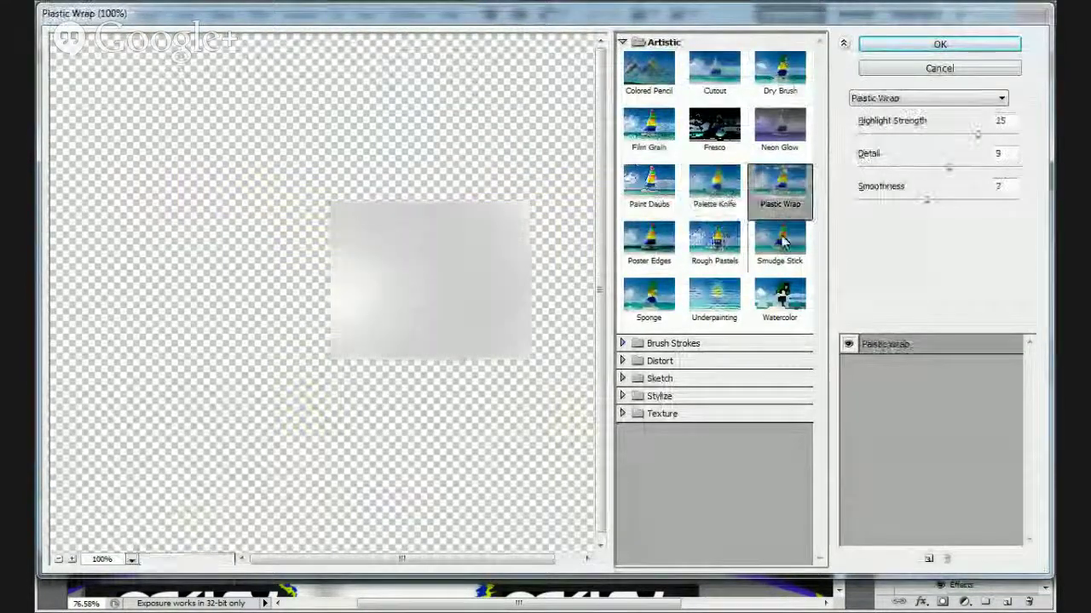
pyautogui.click(714, 238)
pyautogui.click(714, 296)
pyautogui.click(779, 297)
# Preview Brush Strokes and Distort filters: Accented Edges, Angled Strokes, Dark Strokes, Ink Outlines, Diffuse Glow, Glass, Ocean Ripple.
pyautogui.click(697, 343)
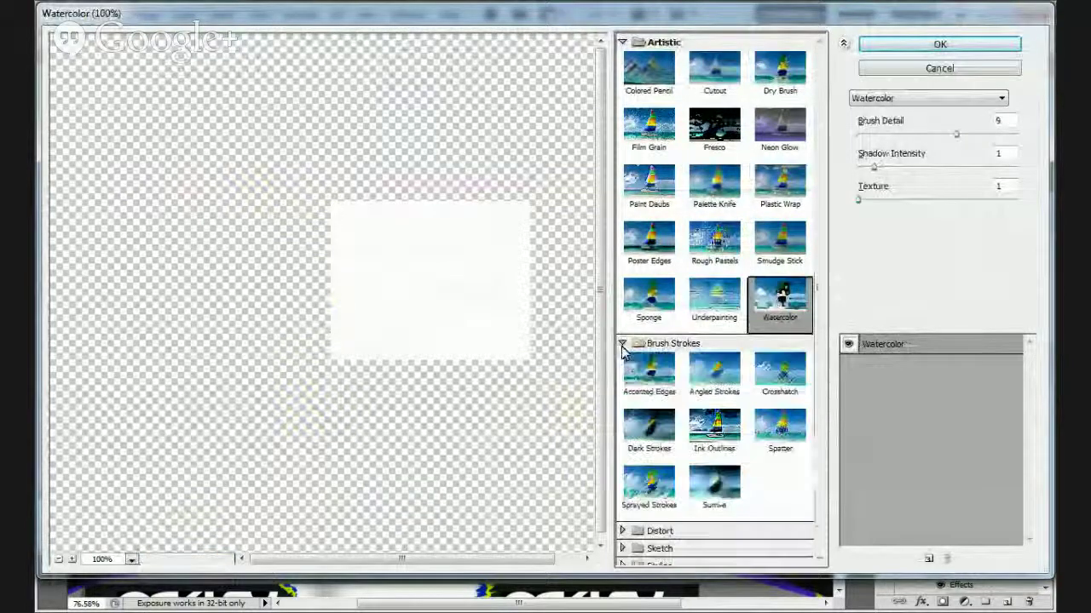
pyautogui.click(649, 370)
pyautogui.click(714, 370)
pyautogui.click(650, 428)
pyautogui.click(714, 426)
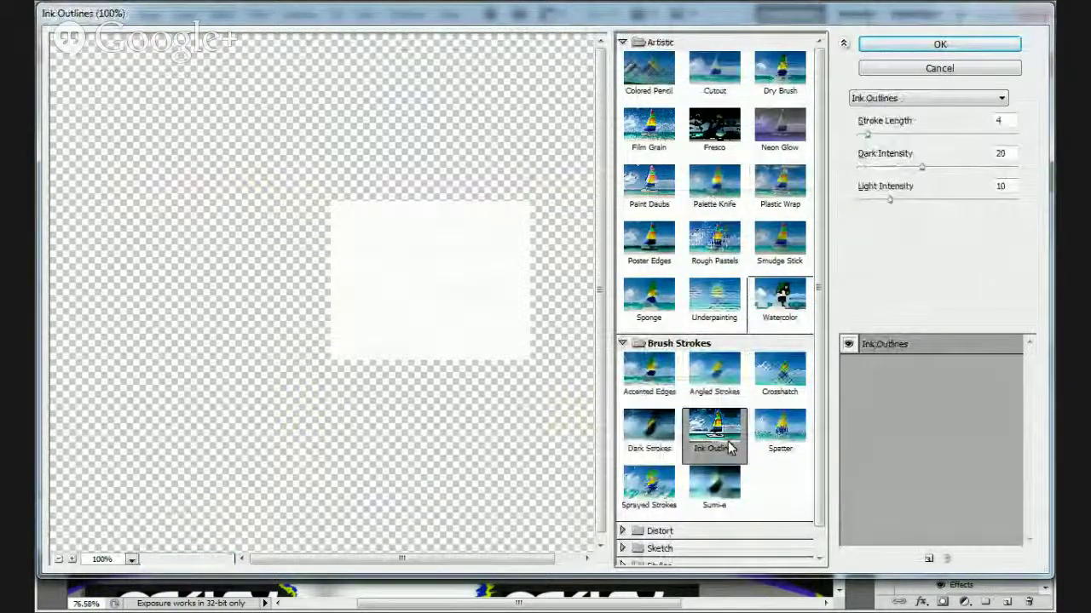
pyautogui.click(655, 531)
pyautogui.click(648, 474)
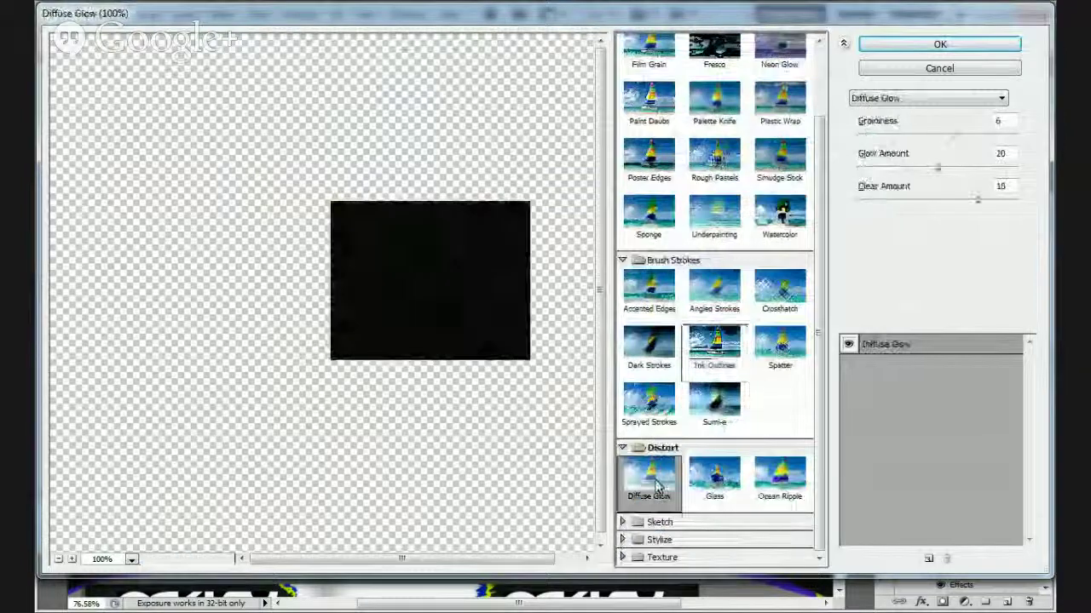
pyautogui.click(714, 473)
pyautogui.click(780, 474)
# Preview Sketch filters: Bas Relief, Chalk & Charcoal, Charcoal, Chrome, Conté Crayon, Graphic Pen, Photocopy, Note Paper, Halftone Pattern.
pyautogui.click(656, 522)
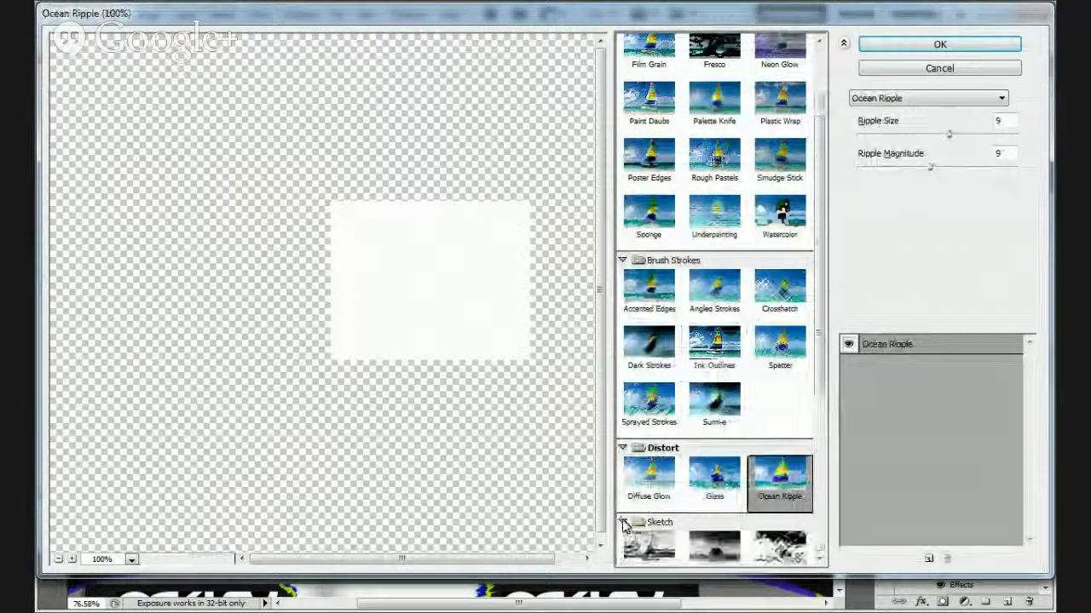
pyautogui.click(648, 547)
pyautogui.click(714, 547)
pyautogui.click(759, 550)
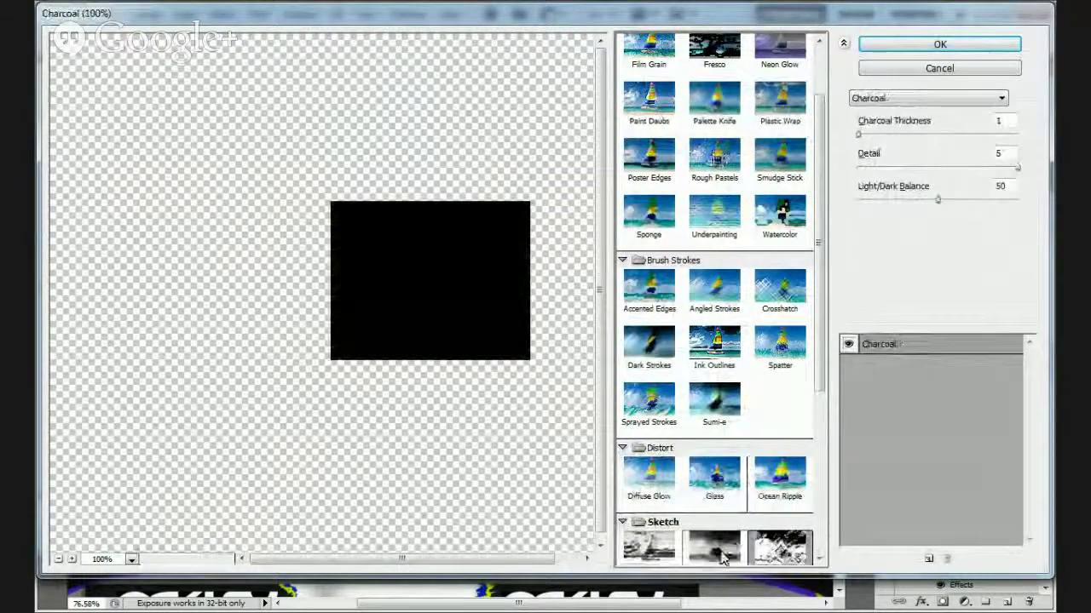
pyautogui.scroll(-3, 723, 555)
pyautogui.click(648, 493)
pyautogui.click(714, 492)
pyautogui.click(779, 492)
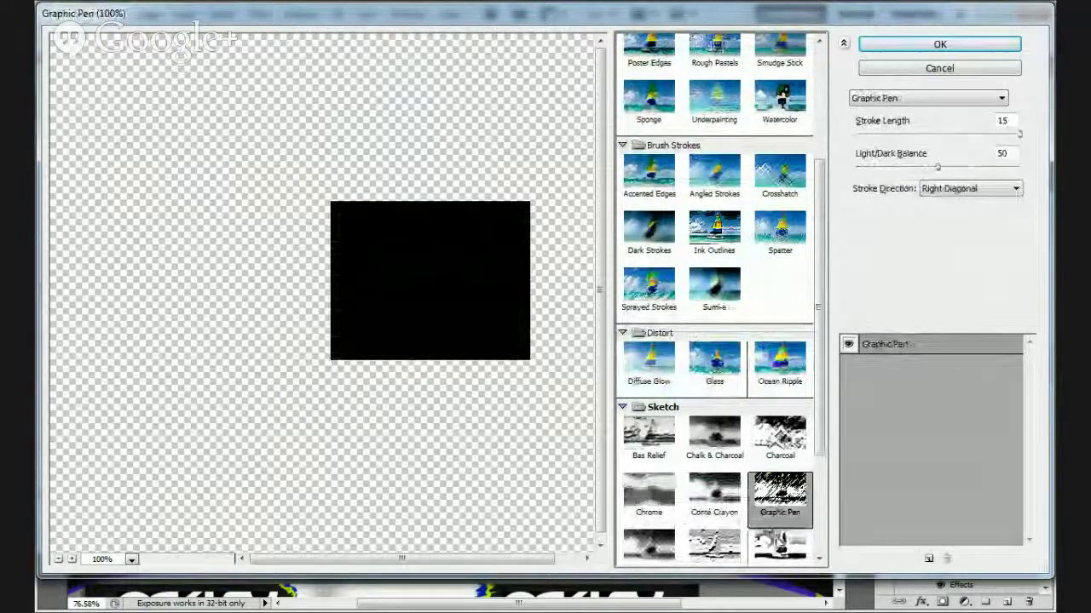
pyautogui.click(779, 545)
pyautogui.click(714, 545)
pyautogui.click(648, 546)
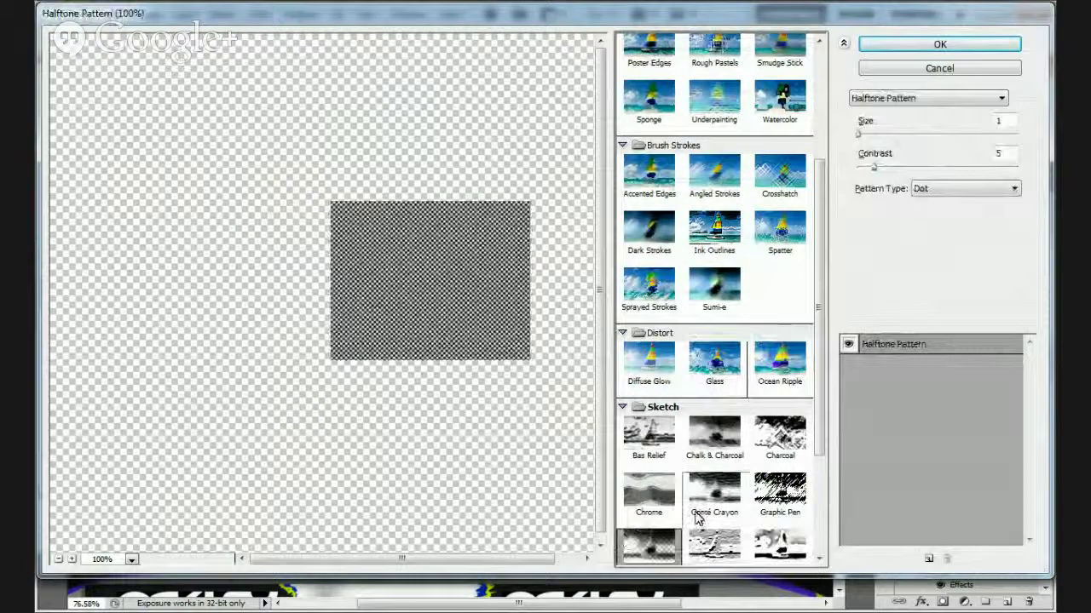
# Preview the Reticulation, Stamp, Torn Edges and Glowing Edges effects.
pyautogui.scroll(-3, 697, 516)
pyautogui.scroll(-1, 673, 486)
pyautogui.click(711, 452)
pyautogui.click(762, 463)
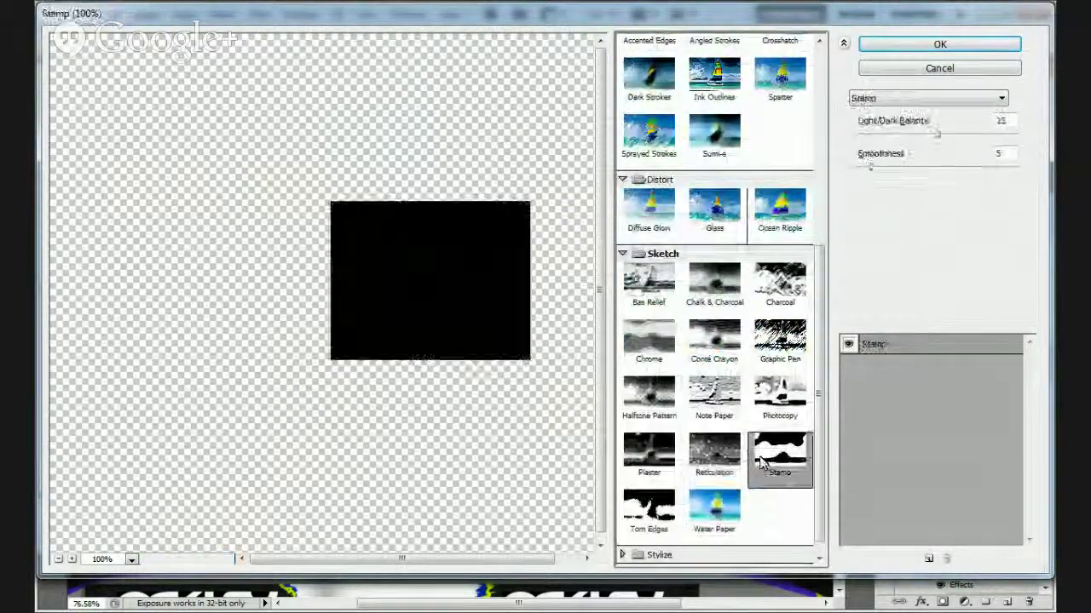
pyautogui.click(649, 510)
pyautogui.scroll(-1, 643, 533)
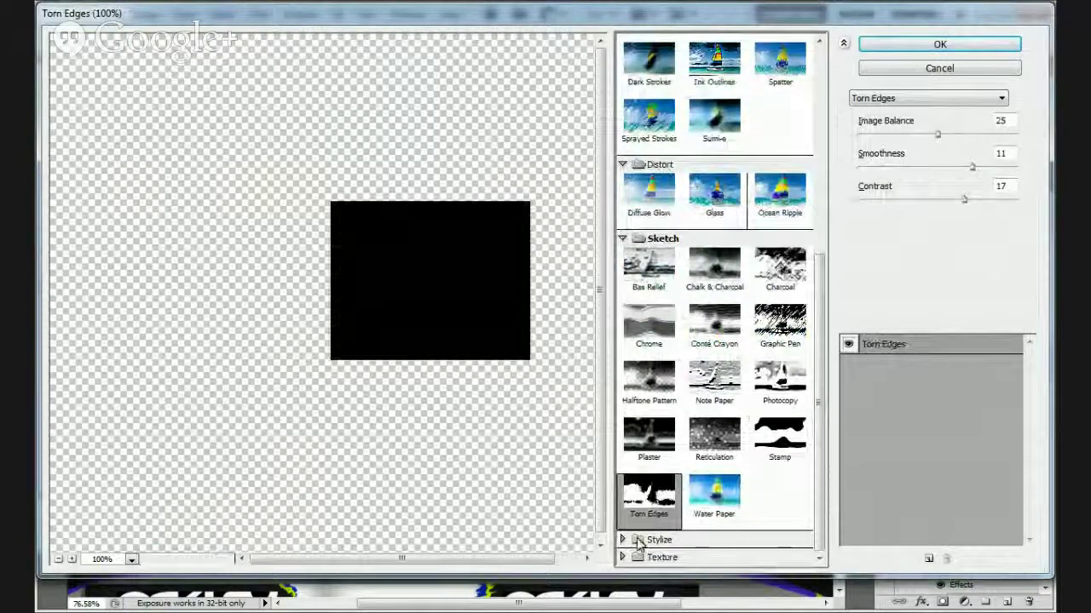
pyautogui.click(639, 540)
pyautogui.scroll(-1, 643, 528)
# Compare Texture filters (Craquelure, Mosaic Tiles, Patchwork, Stained Glass, Texturizer) and settle on Grain.
pyautogui.click(647, 498)
pyautogui.click(639, 562)
pyautogui.scroll(-2, 645, 553)
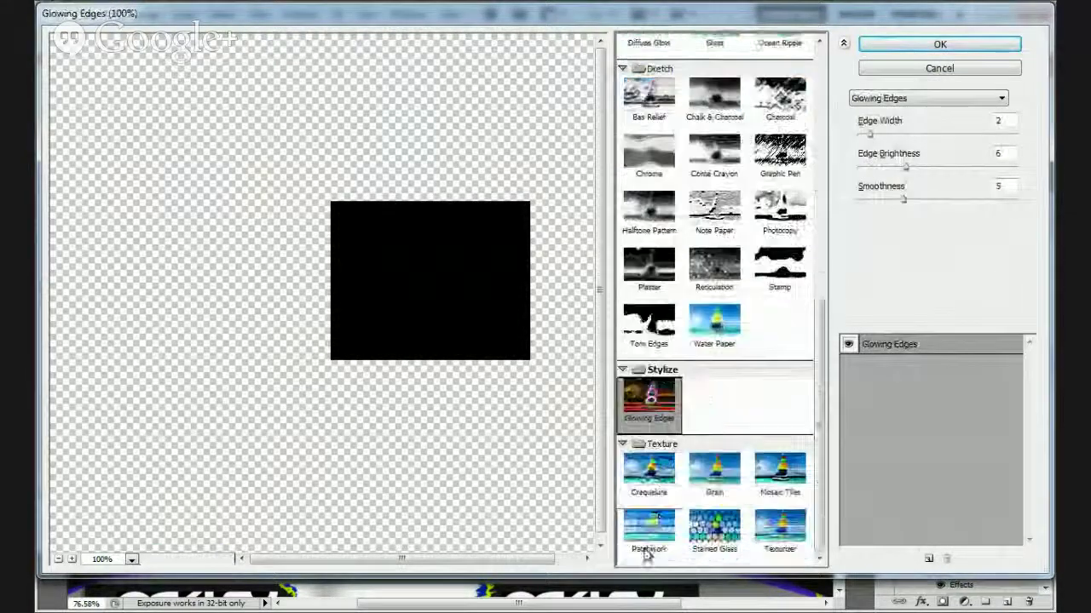
pyautogui.click(648, 471)
pyautogui.click(714, 472)
pyautogui.click(779, 473)
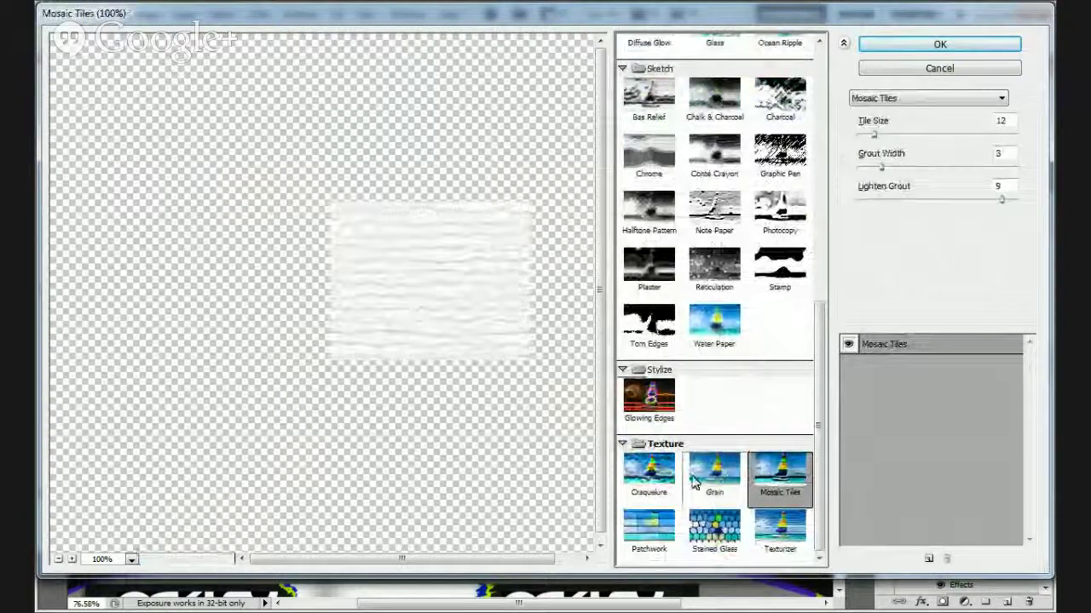
pyautogui.click(649, 473)
pyautogui.click(649, 527)
pyautogui.click(714, 528)
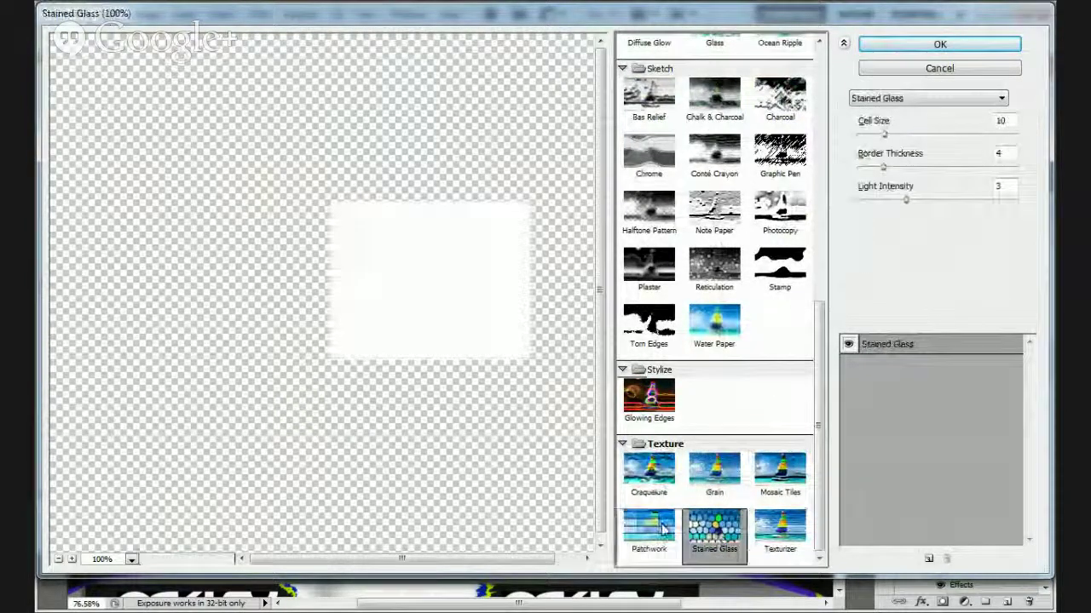
pyautogui.click(663, 528)
pyautogui.click(777, 530)
pyautogui.click(714, 472)
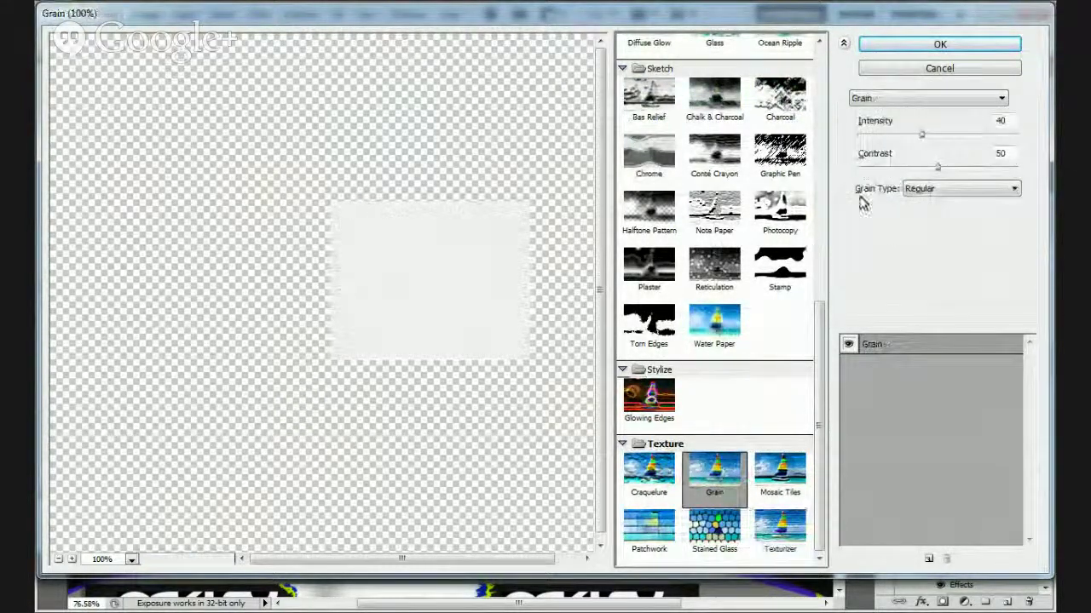
# Apply Grain with Intensity 52, Contrast 74 and the Sprinkles grain type.
pyautogui.moveTo(921, 135); pyautogui.dragTo(936, 135)
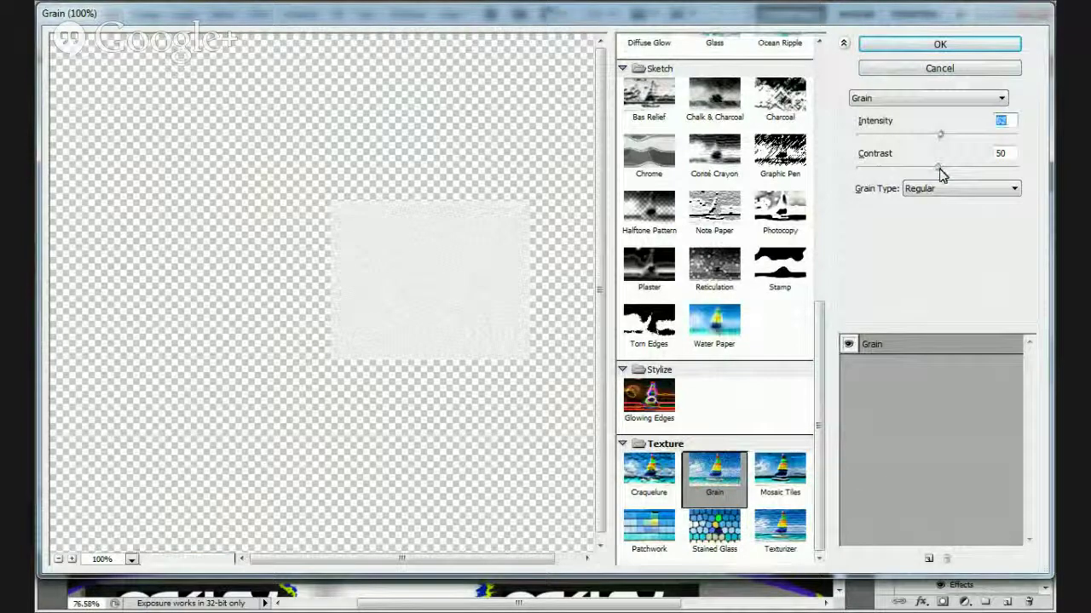
pyautogui.click(961, 188)
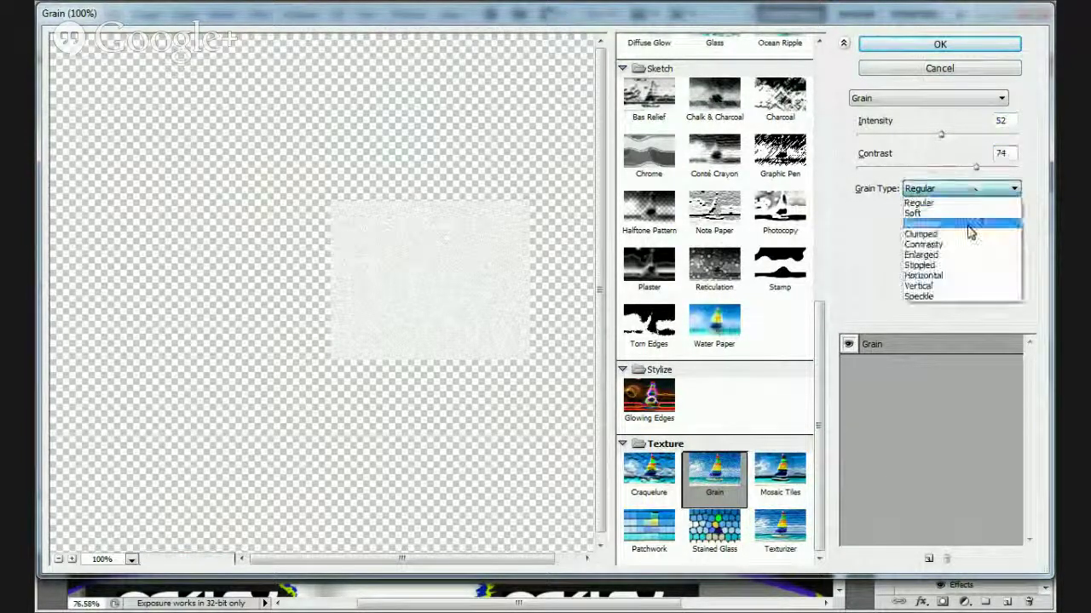
pyautogui.click(966, 222)
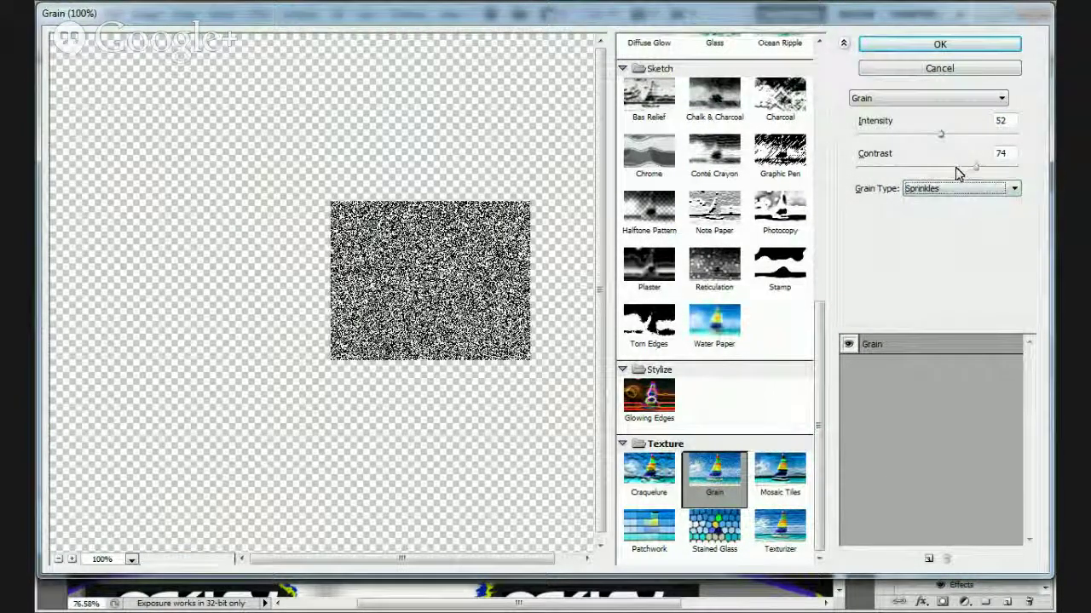
pyautogui.scroll(-1, 953, 182)
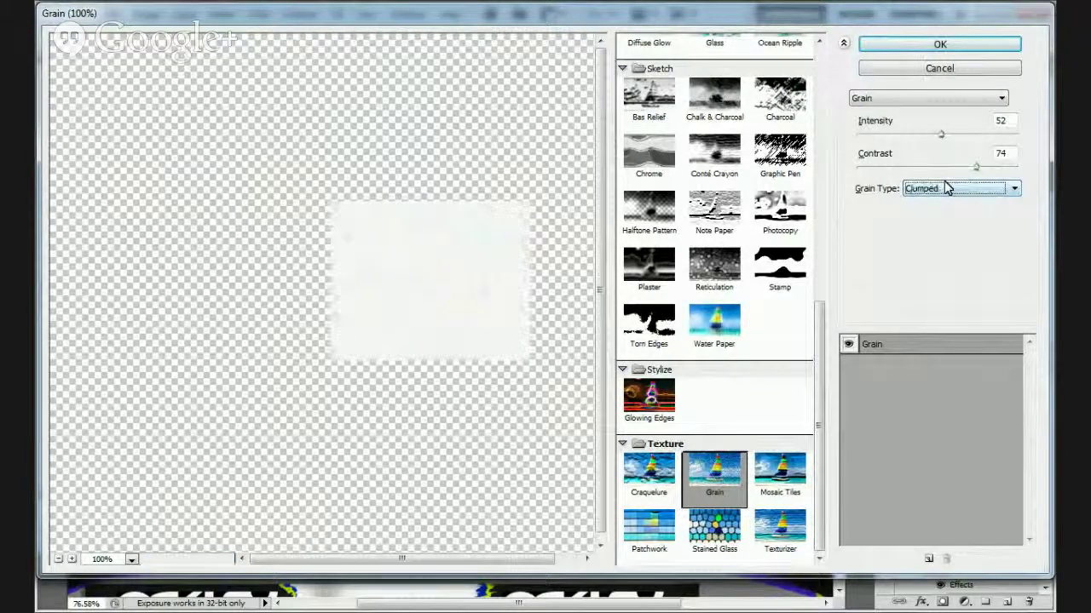
pyautogui.scroll(-1, 960, 196)
pyautogui.scroll(-1, 960, 196)
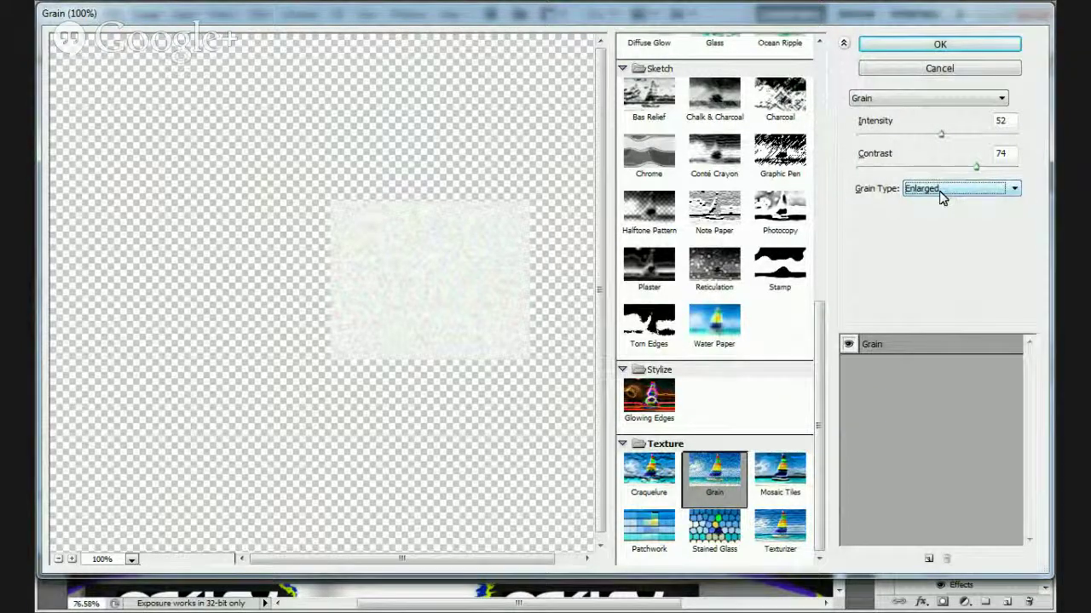
pyautogui.scroll(-1, 942, 196)
pyautogui.scroll(-1, 942, 196)
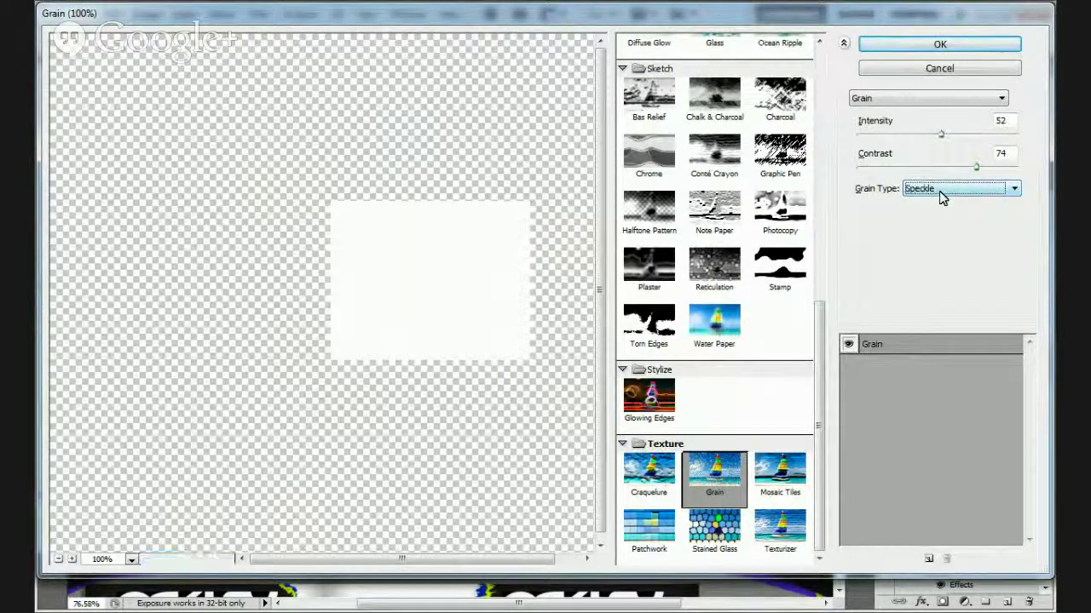
pyautogui.scroll(1, 937, 198)
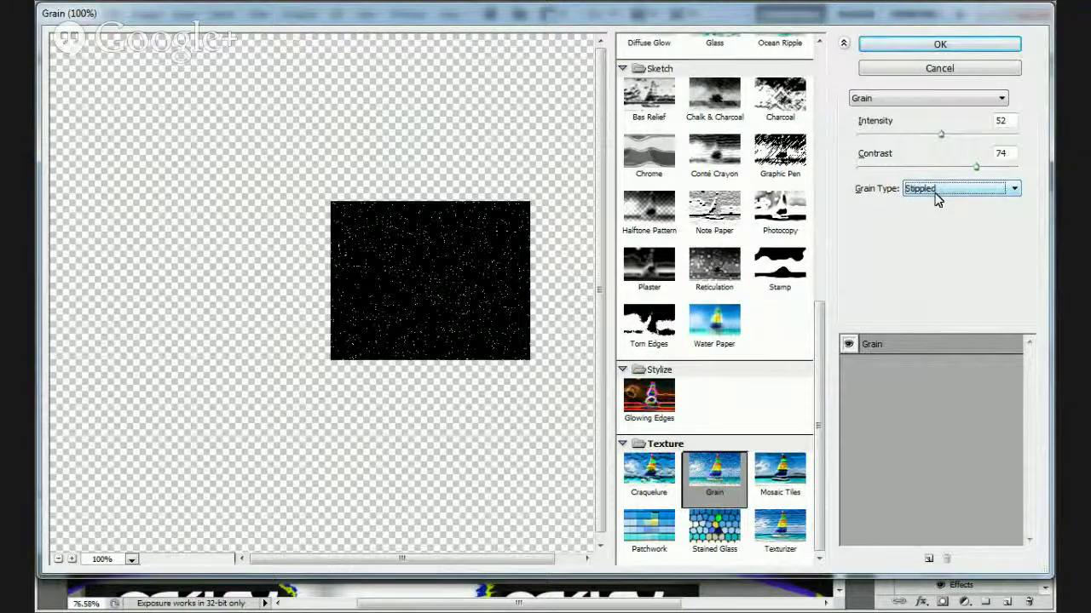
pyautogui.scroll(1, 937, 198)
pyautogui.click(971, 51)
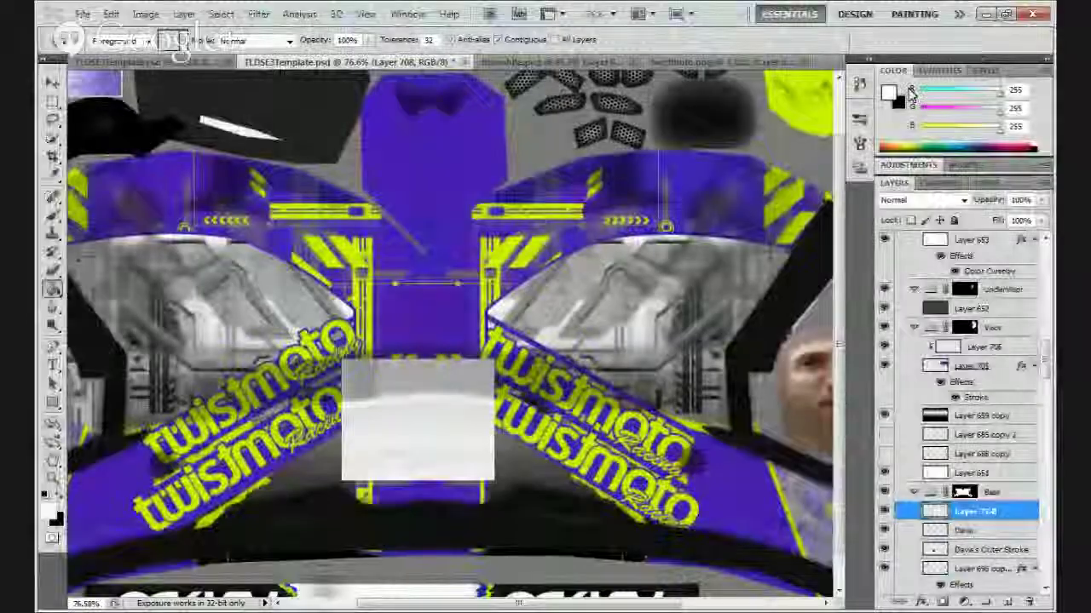
# Clip Layer 708 to the Davis name, set its opacity to 67%, and zoom out to 56.4%.
pyautogui.rightClick(993, 521)
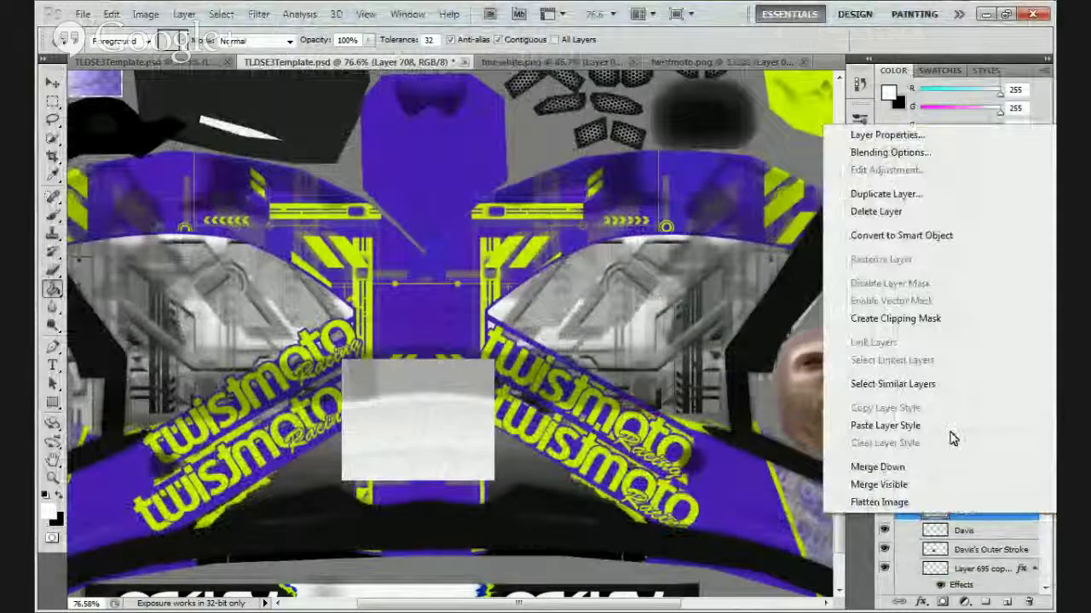
pyautogui.click(895, 319)
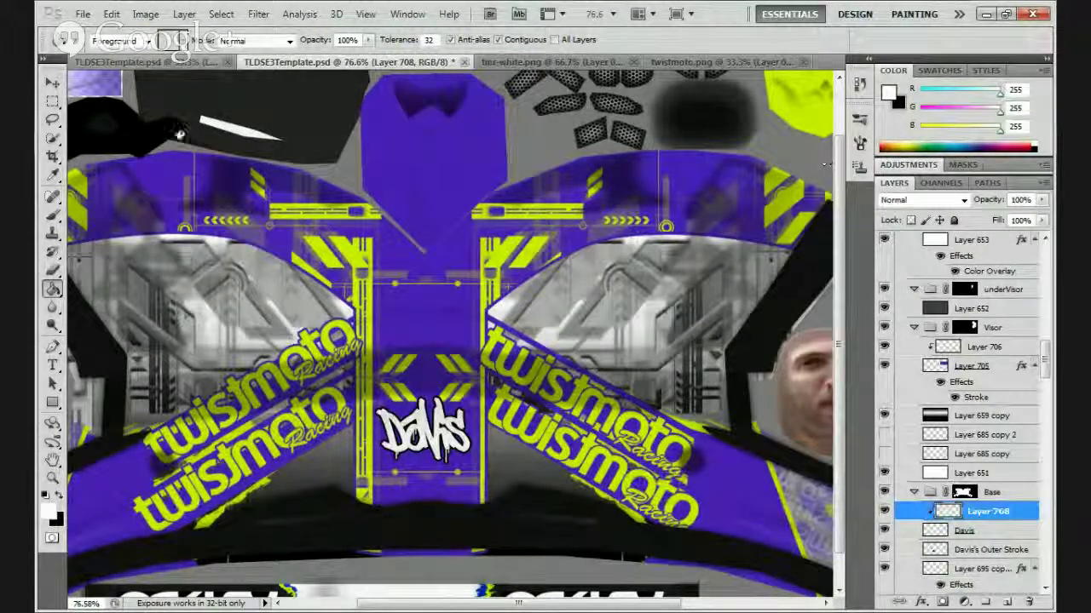
pyautogui.click(1041, 200)
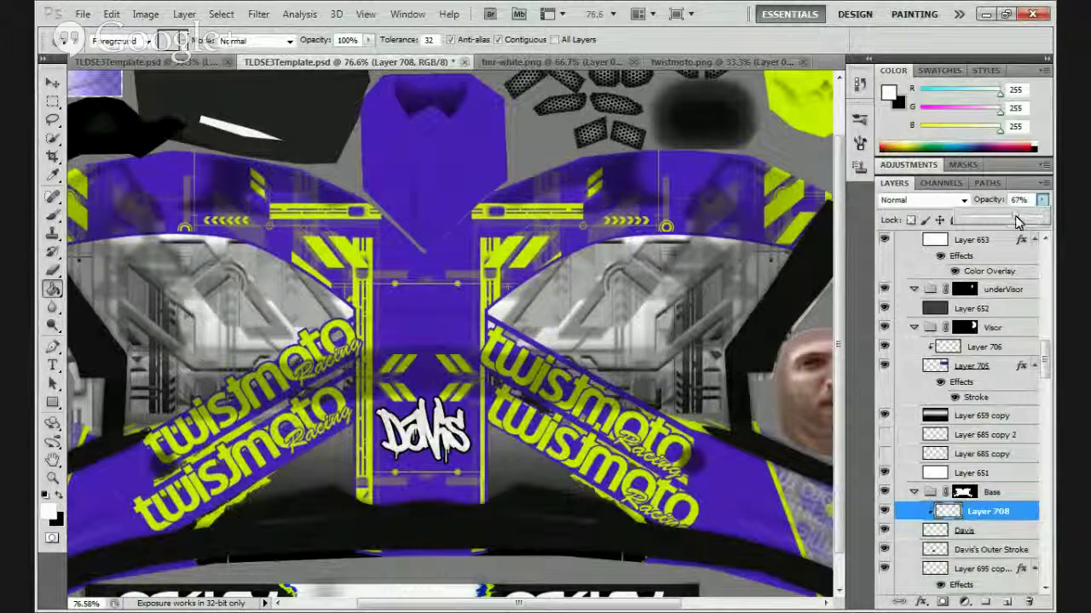
pyautogui.click(52, 479)
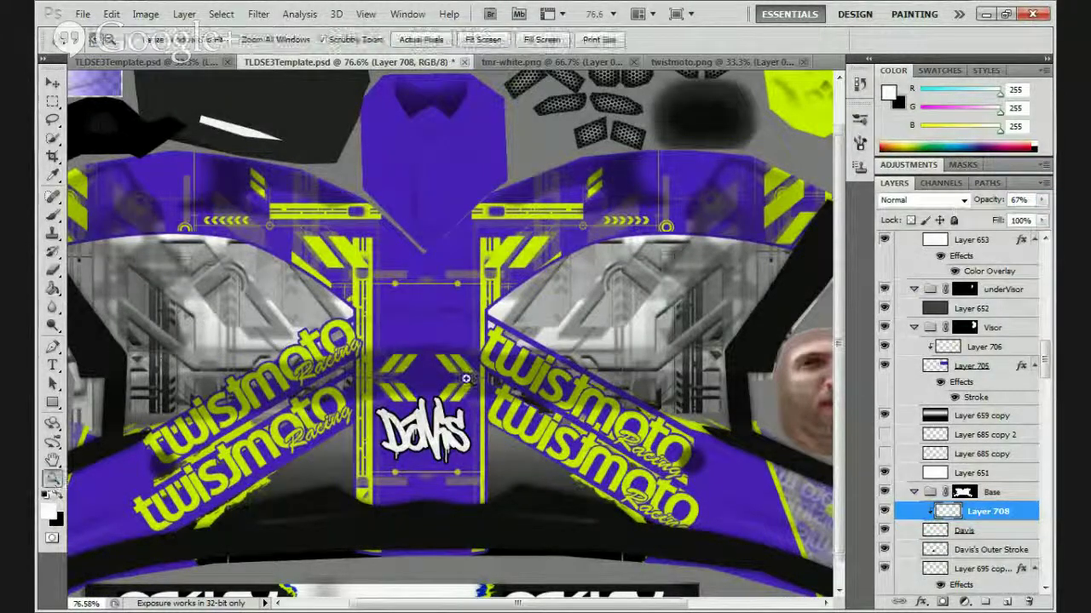
pyautogui.moveTo(426, 353); pyautogui.dragTo(397, 354)
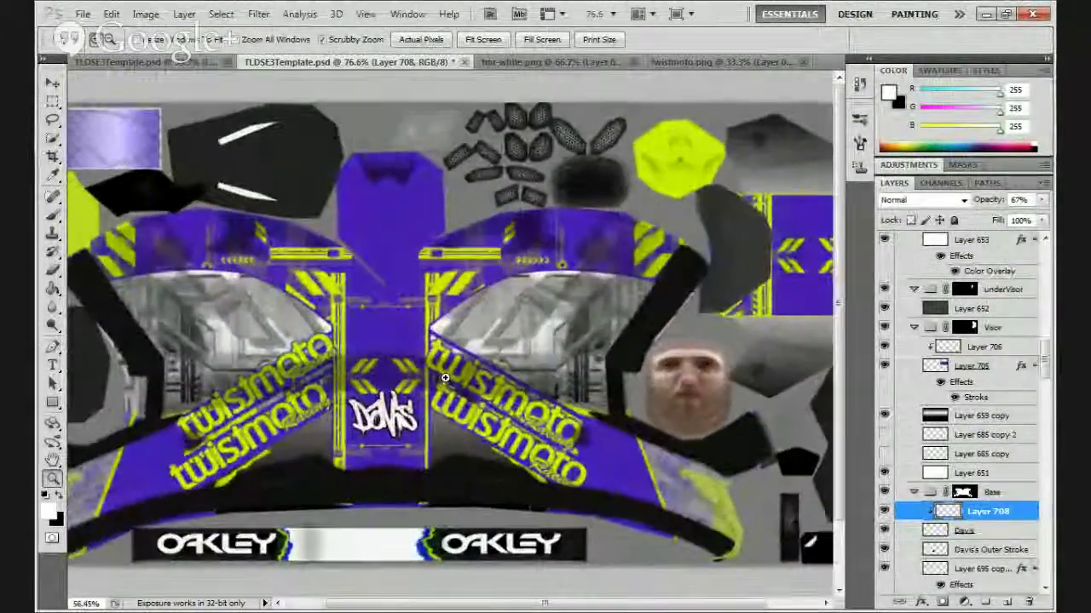
# Open us-flag.png from the Desktop's Logos > Twistmoto folder.
pyautogui.click(83, 13)
pyautogui.click(102, 52)
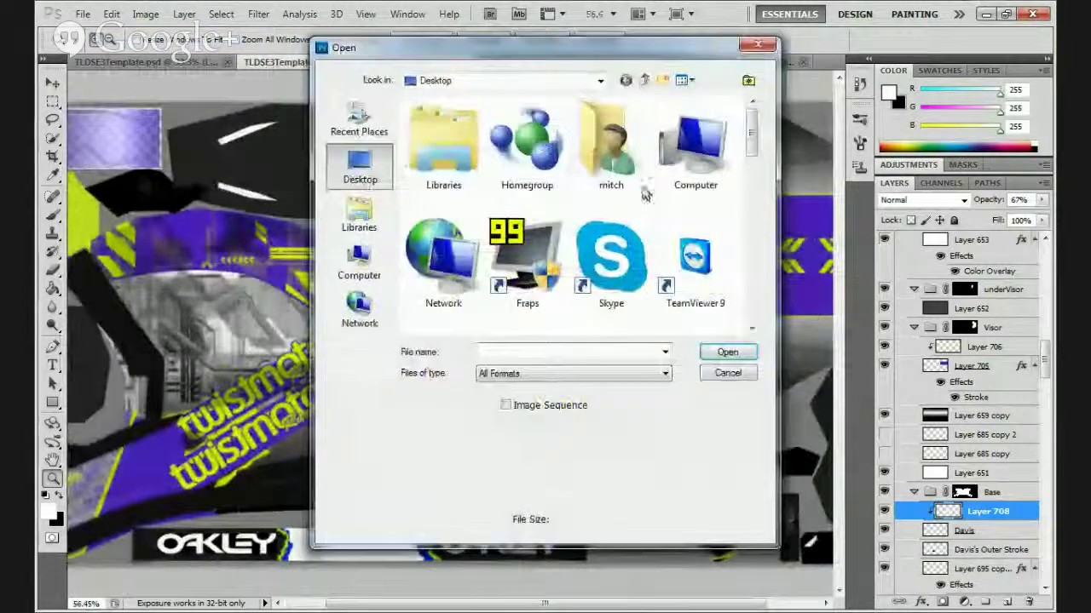
pyautogui.doubleClick(439, 140)
pyautogui.click(645, 80)
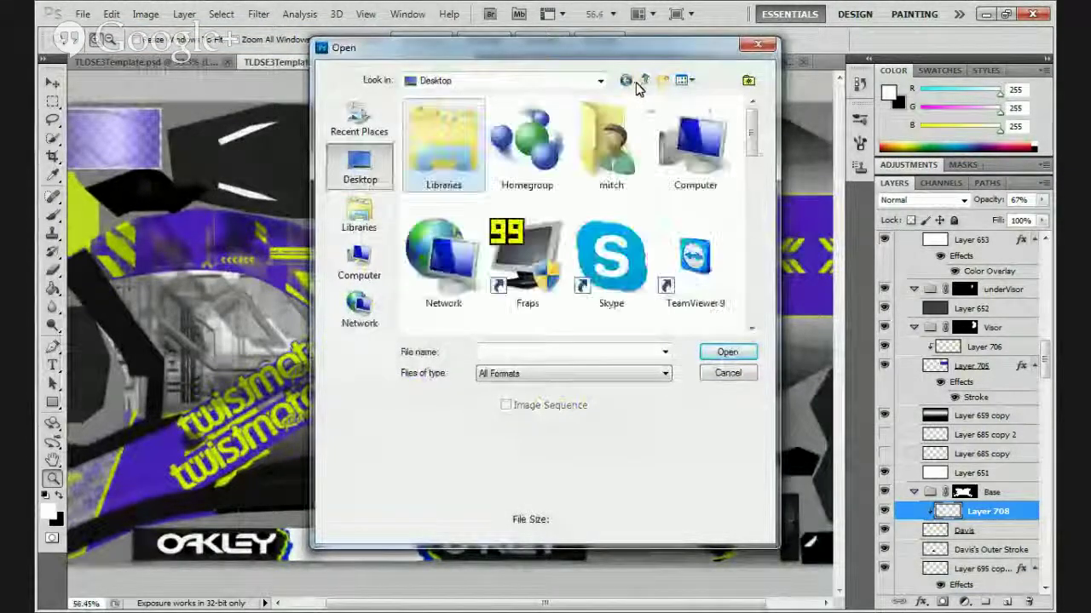
pyautogui.scroll(-5, 511, 239)
pyautogui.scroll(3, 468, 247)
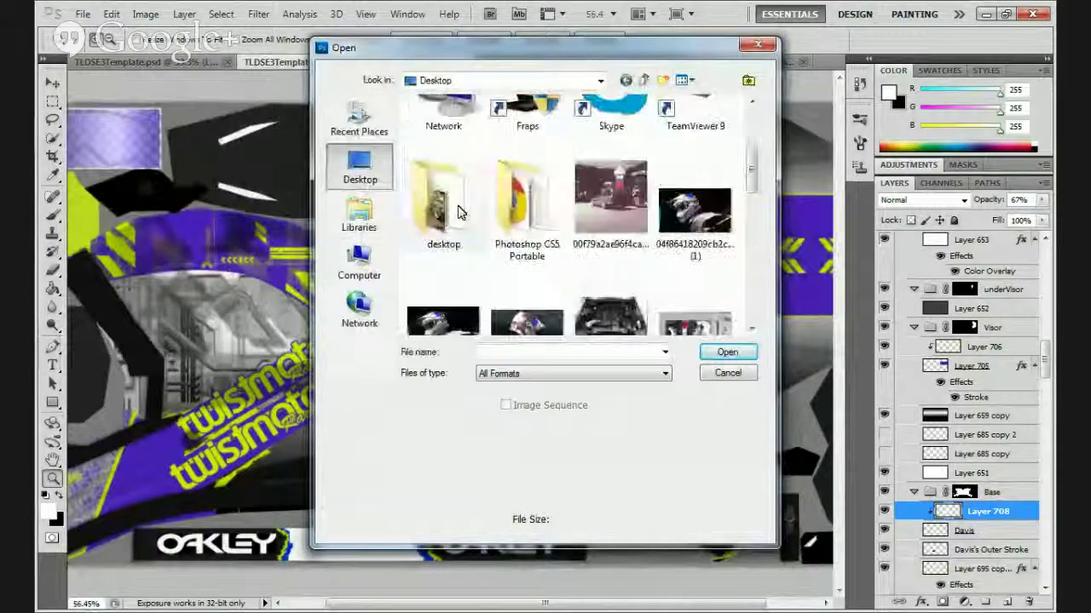
pyautogui.doubleClick(451, 192)
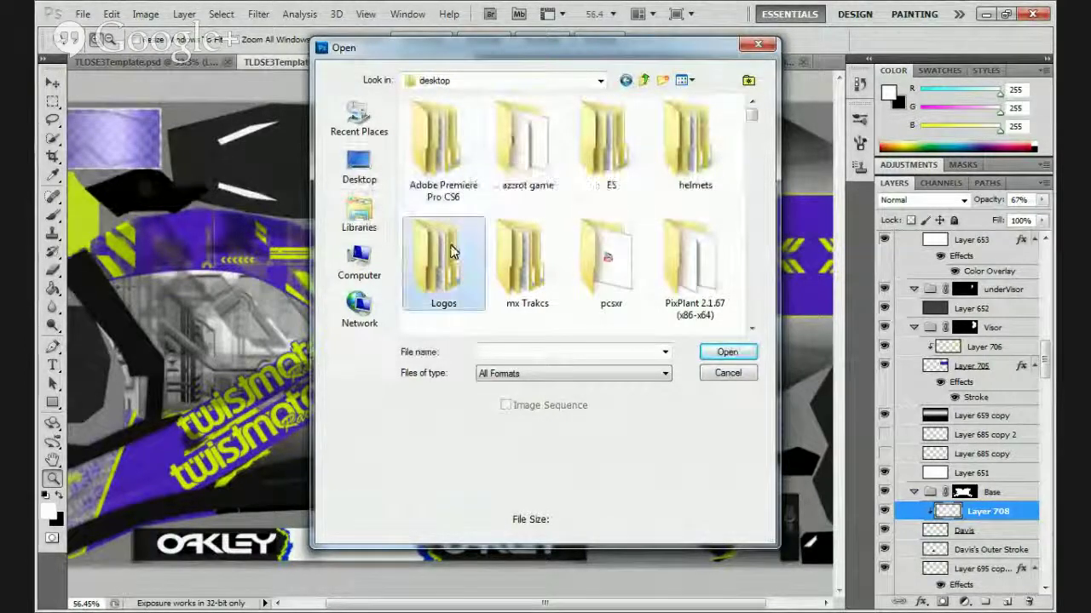
pyautogui.doubleClick(443, 255)
pyautogui.doubleClick(480, 122)
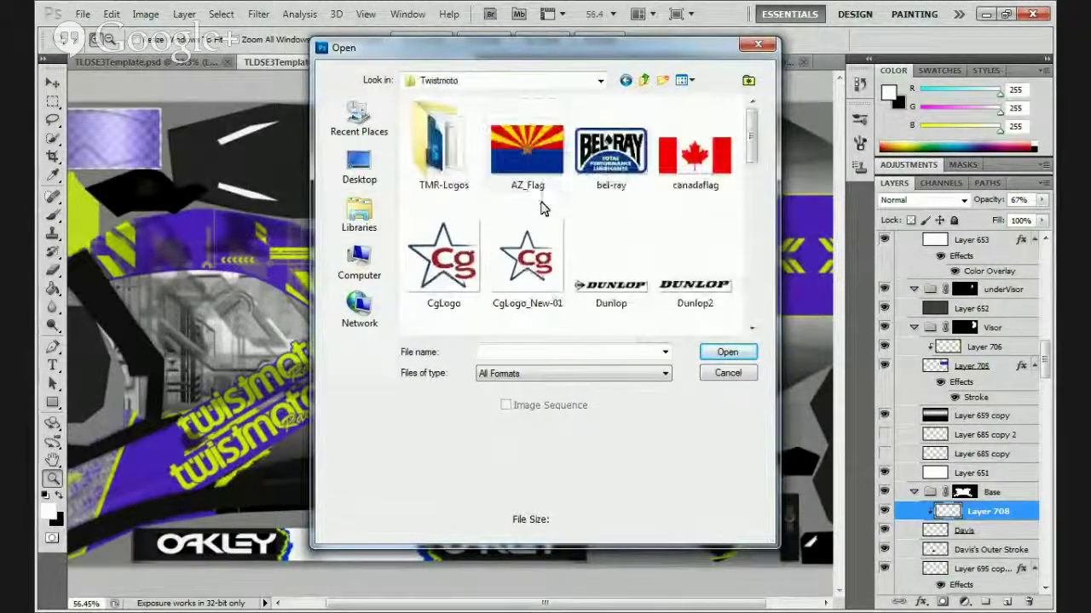
pyautogui.scroll(-3, 544, 209)
pyautogui.scroll(-3, 541, 209)
pyautogui.scroll(-3, 536, 210)
pyautogui.scroll(-2, 531, 211)
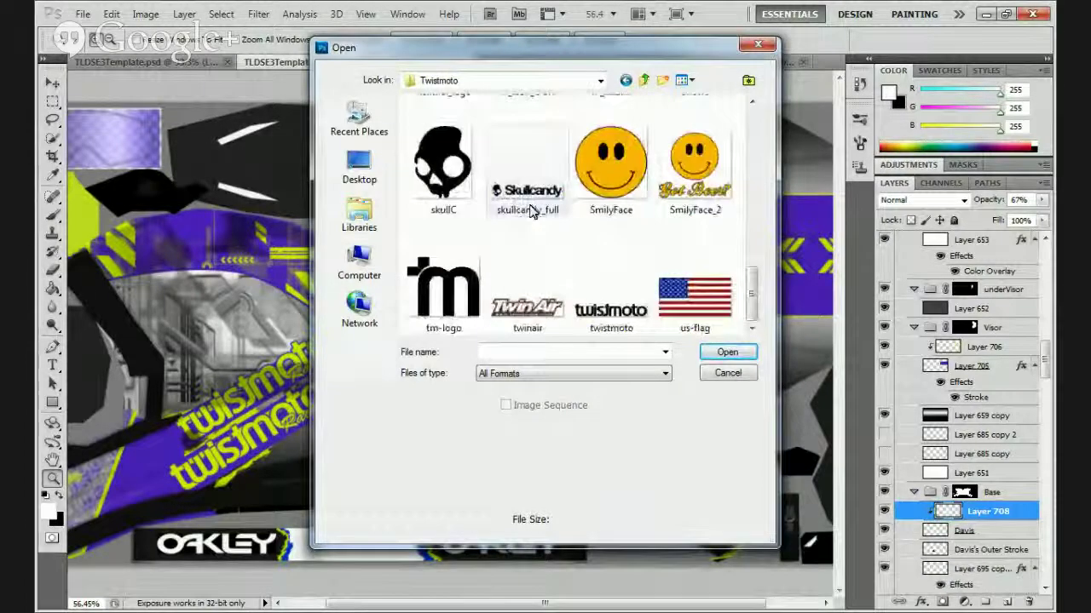
pyautogui.click(695, 294)
pyautogui.click(727, 352)
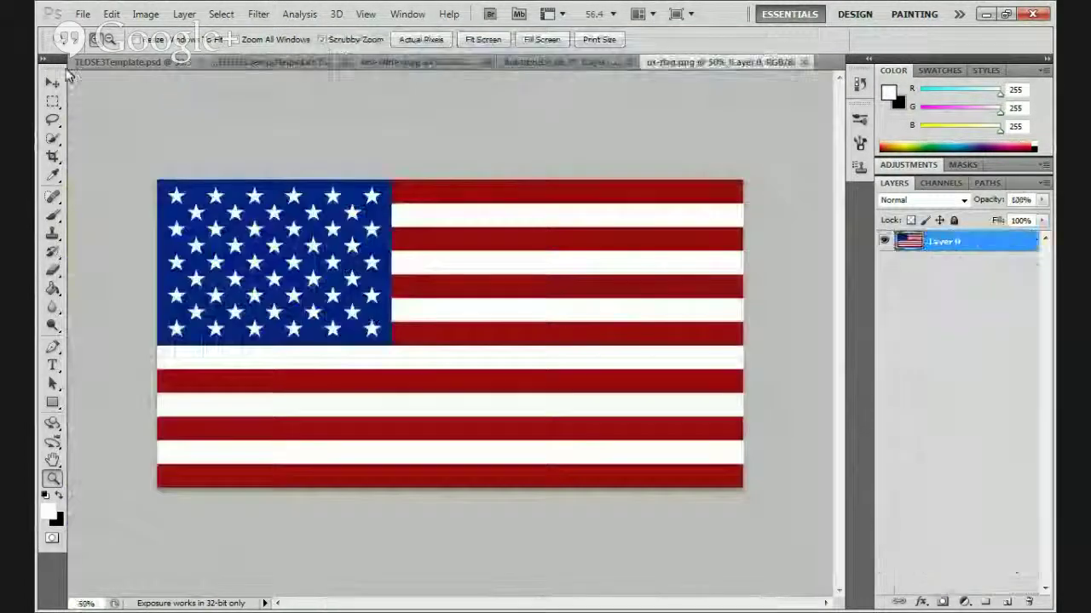
# Drag the US flag onto TLDSE3Template, scale it to about 11%, and place it below Davis.
pyautogui.click(52, 83)
pyautogui.moveTo(350, 272)
pyautogui.mouseDown()
pyautogui.moveTo(294, 68)
pyautogui.moveTo(512, 359)
pyautogui.mouseUp()
pyautogui.hotkey('ctrl', 't')
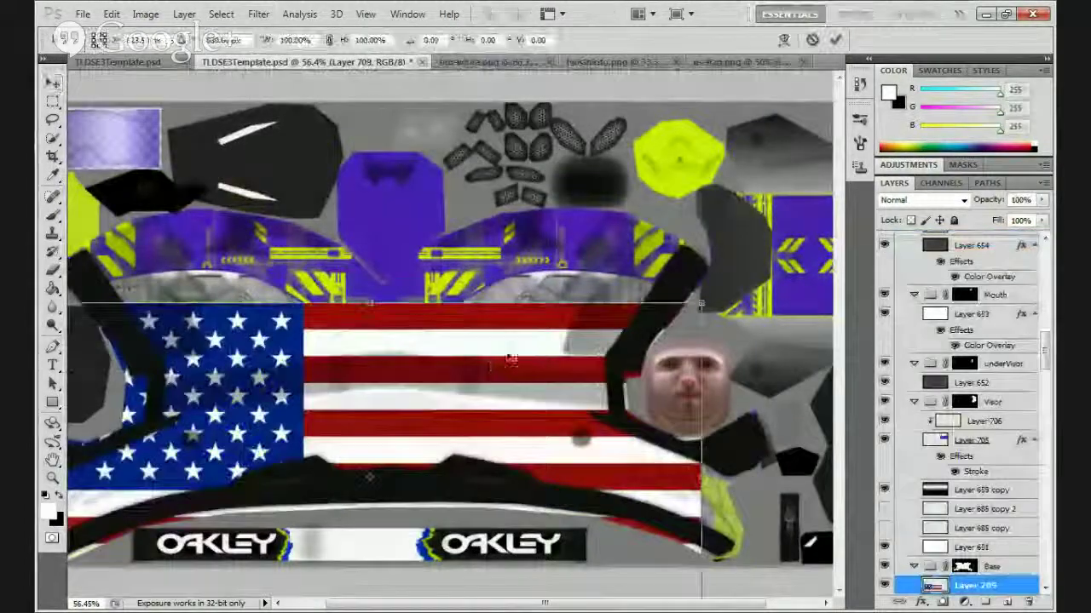
pyautogui.moveTo(701, 302)
pyautogui.mouseDown()
pyautogui.moveTo(320, 503)
pyautogui.moveTo(554, 271)
pyautogui.moveTo(356, 368)
pyautogui.mouseUp()
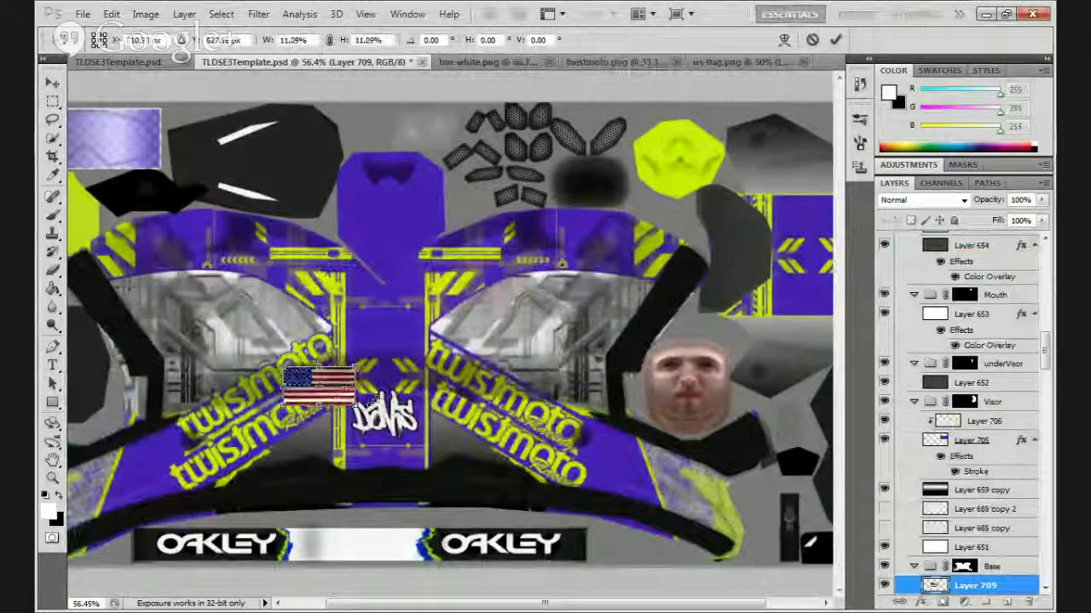
pyautogui.moveTo(337, 399)
pyautogui.mouseDown()
pyautogui.moveTo(395, 462)
pyautogui.moveTo(393, 453)
pyautogui.mouseUp()
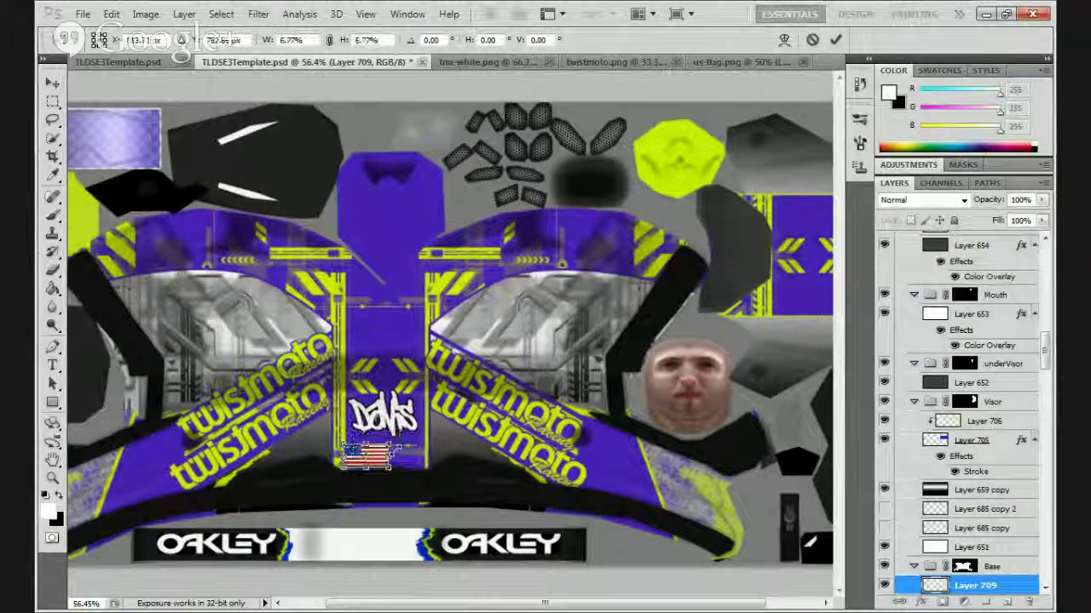
pyautogui.click(835, 39)
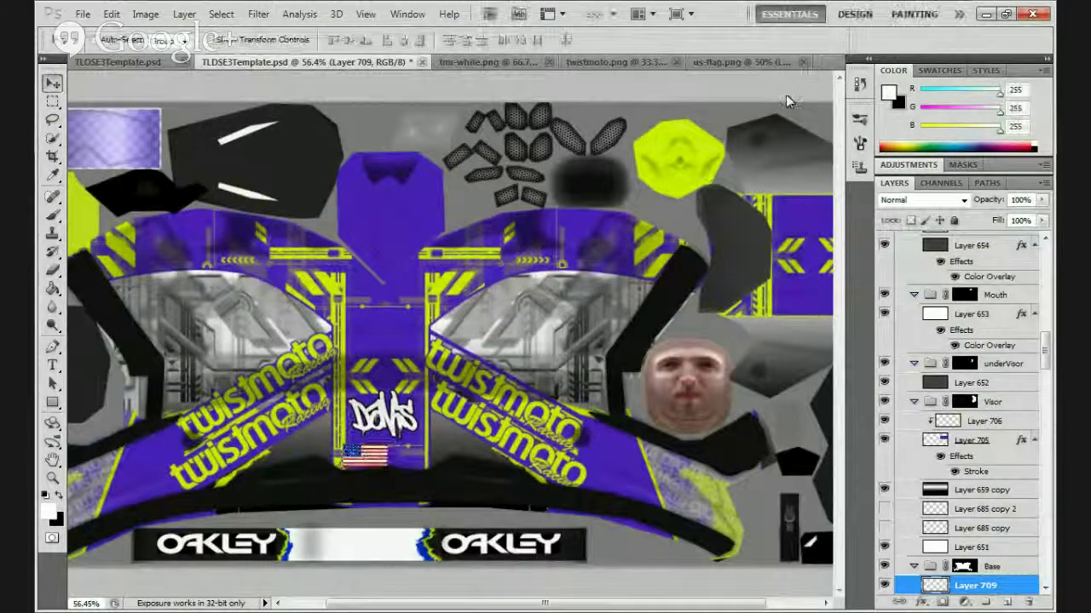
pyautogui.press('Up')
pyautogui.press('Up')
pyautogui.press('Up')
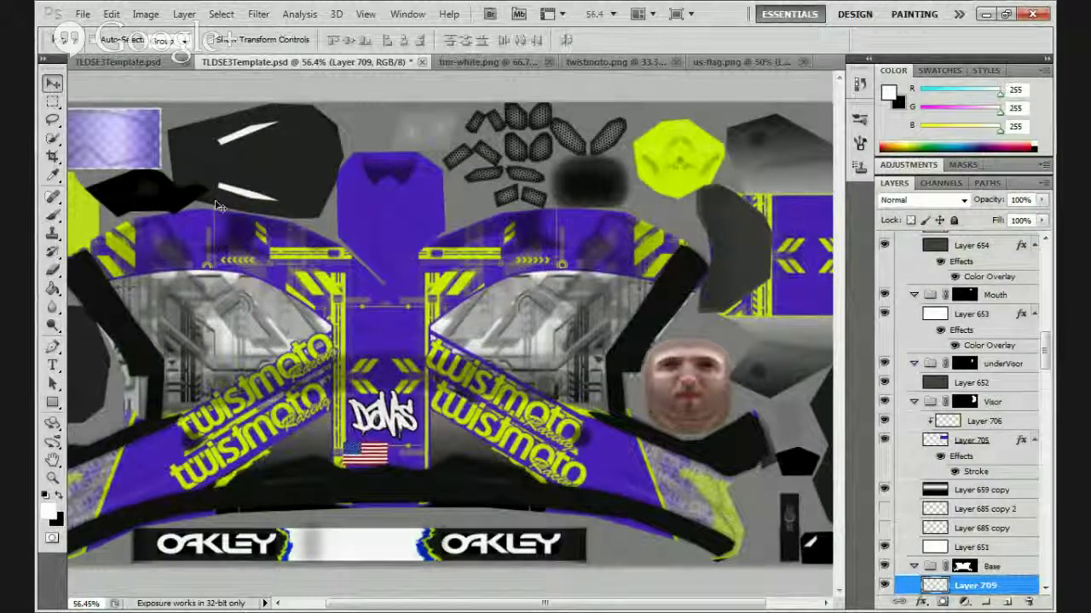
pyautogui.press('Right')
pyautogui.press('Right')
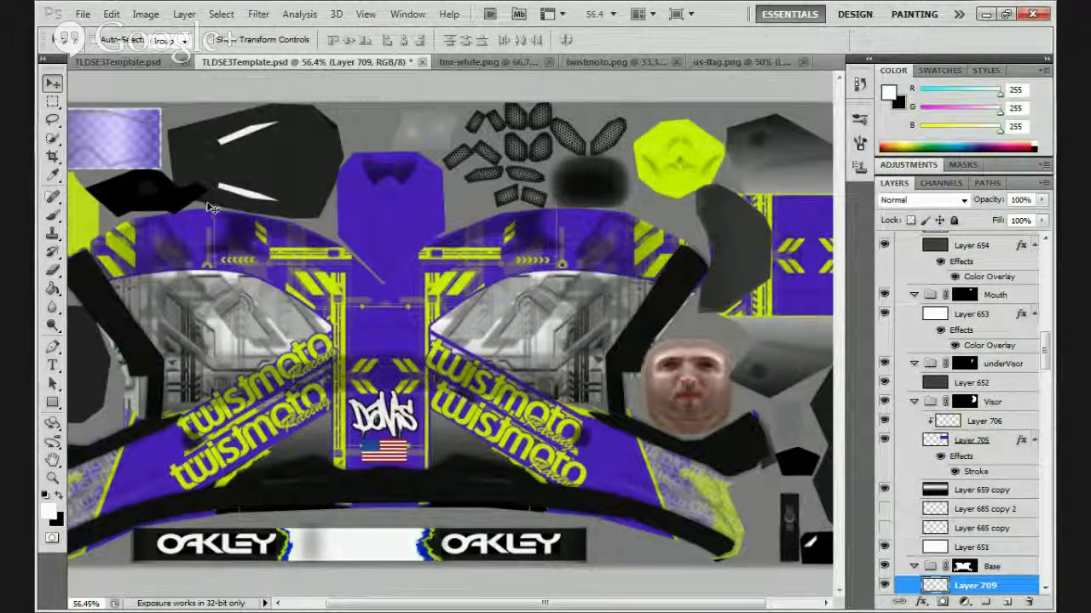
# Try moving Layer 709 lower in the stack, then undo to keep it atop the Base group.
pyautogui.moveTo(992, 566); pyautogui.dragTo(997, 607)
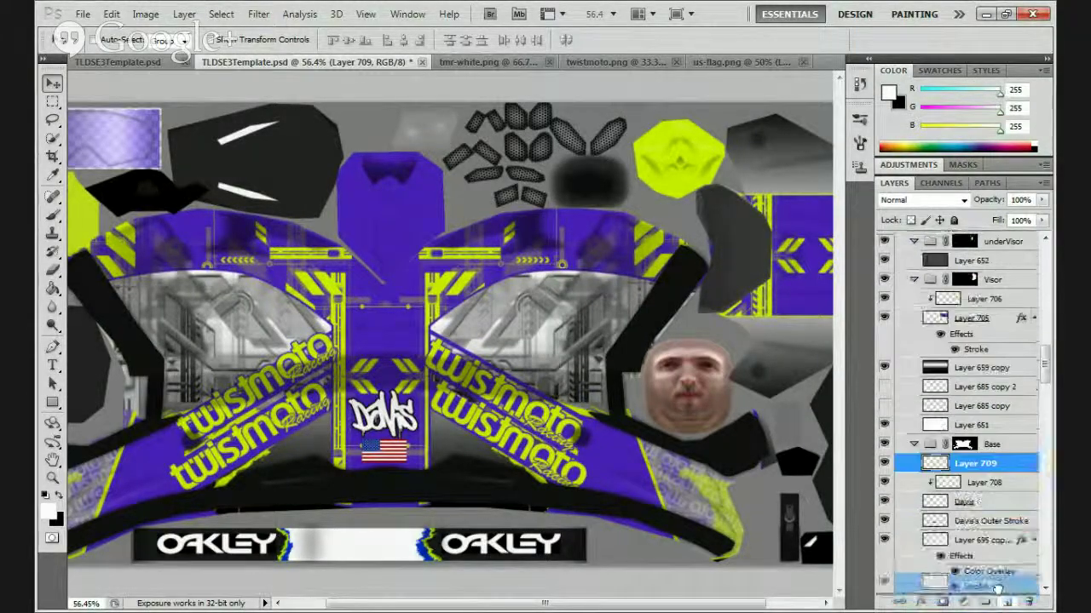
pyautogui.moveTo(997, 606); pyautogui.dragTo(992, 596)
pyautogui.click(989, 516)
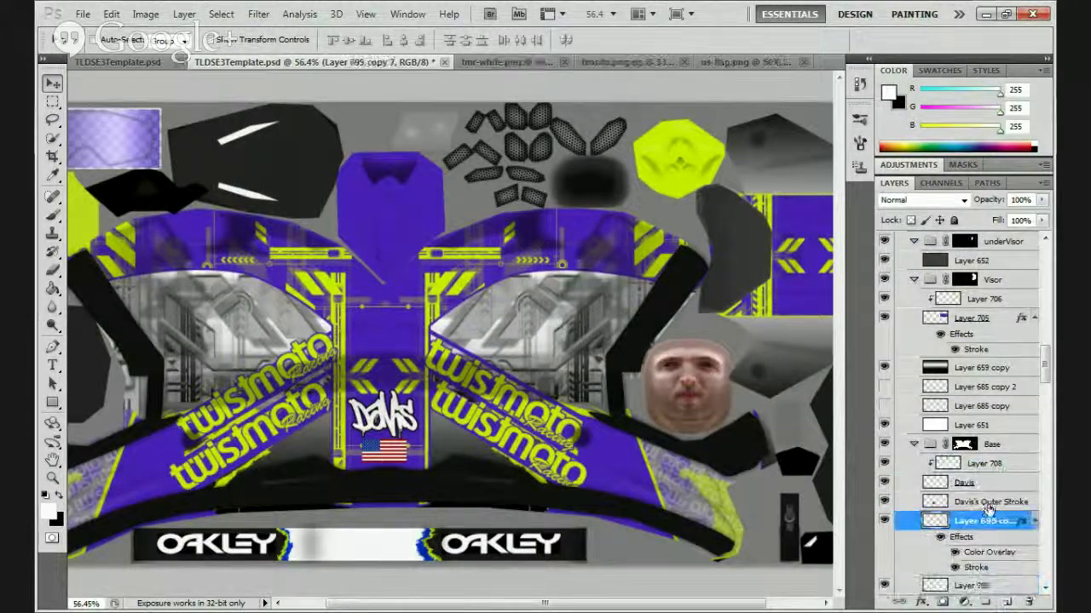
pyautogui.keyDown('shift'); pyautogui.click(983, 485); pyautogui.keyUp('shift')
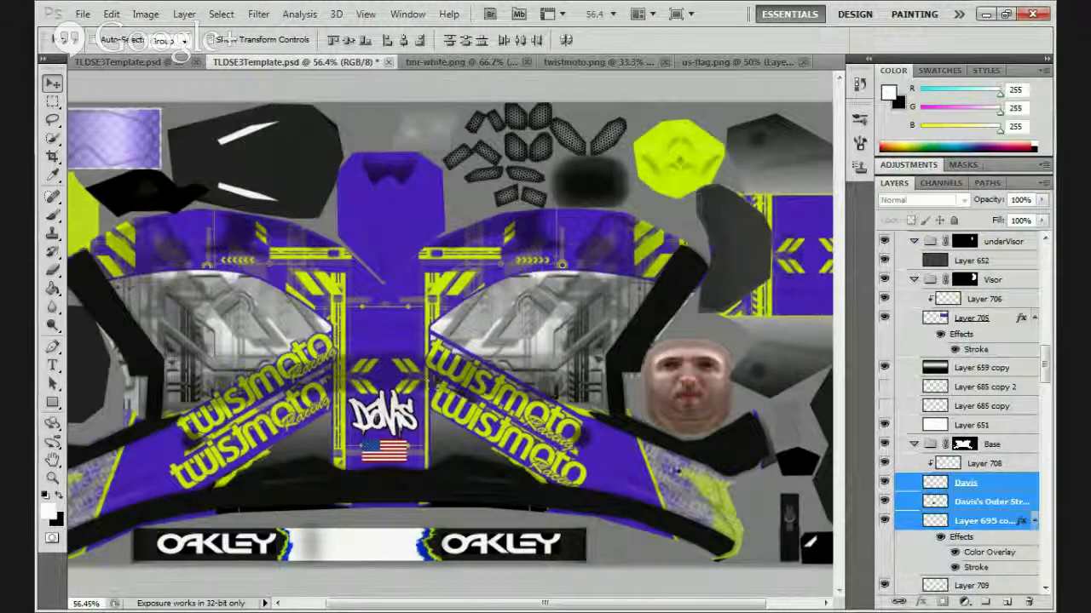
pyautogui.hotkey('ctrl', 'z')
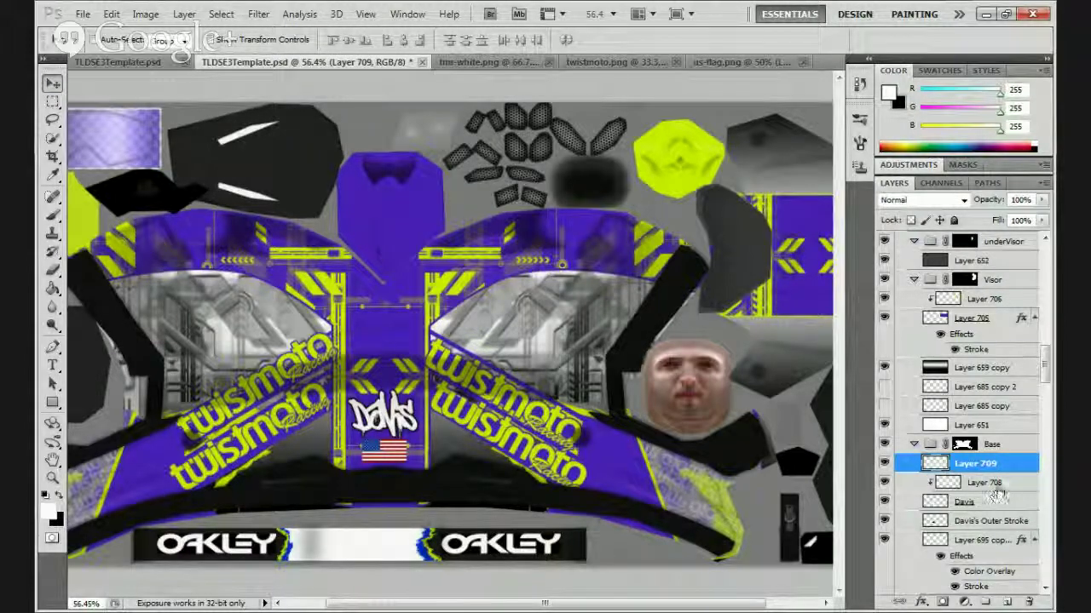
# Select Layer 708, Davis and Davis's Outer Stroke together and nudge them up slightly.
pyautogui.click(986, 482)
pyautogui.keyDown('shift'); pyautogui.click(971, 502); pyautogui.keyUp('shift')
pyautogui.keyDown('shift'); pyautogui.click(979, 521); pyautogui.keyUp('shift')
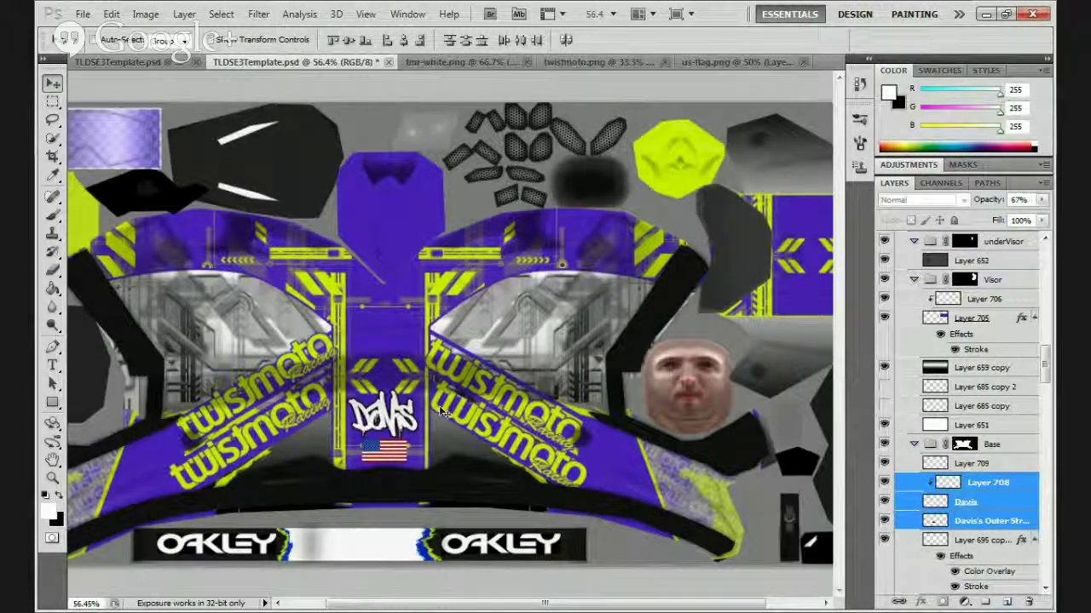
pyautogui.press('Up')
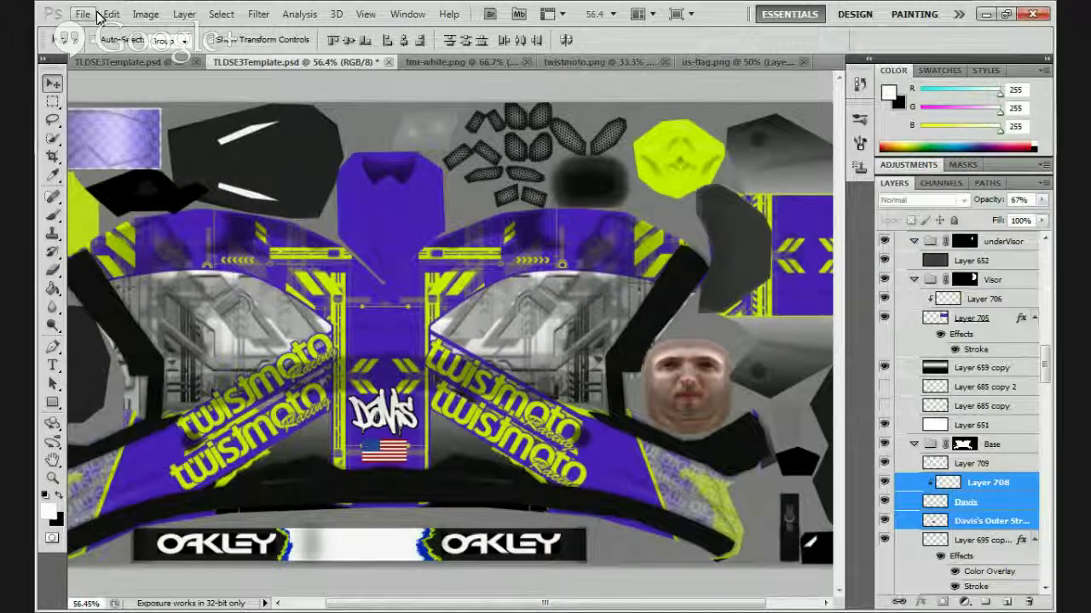
# Save the texture as TLDSE3Template.png on the Desktop with default PNG options, then minimize Photoshop.
pyautogui.click(96, 17)
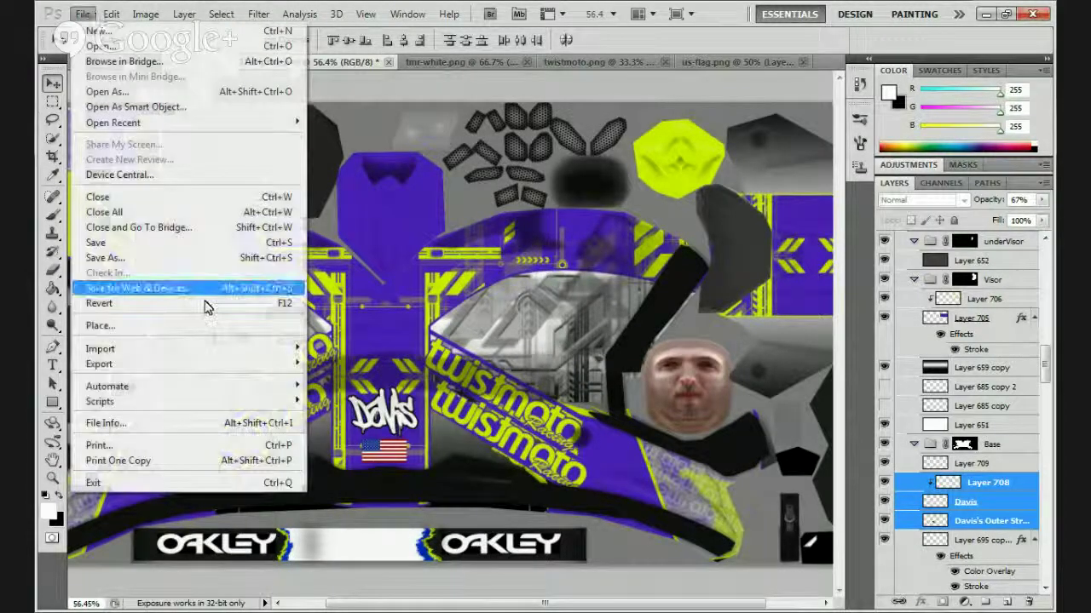
pyautogui.click(166, 258)
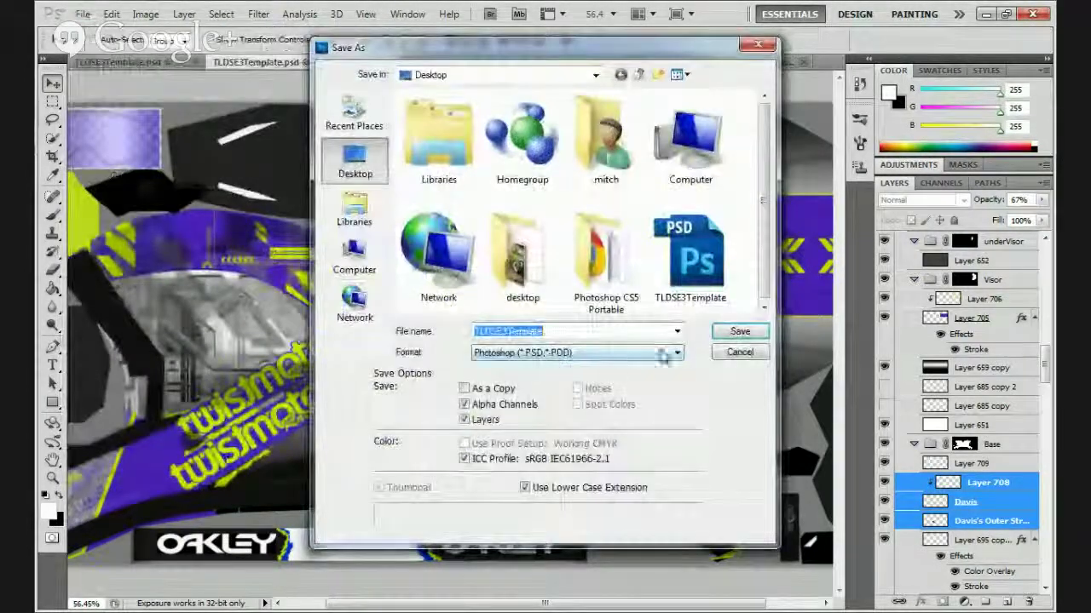
pyautogui.click(657, 352)
pyautogui.click(522, 522)
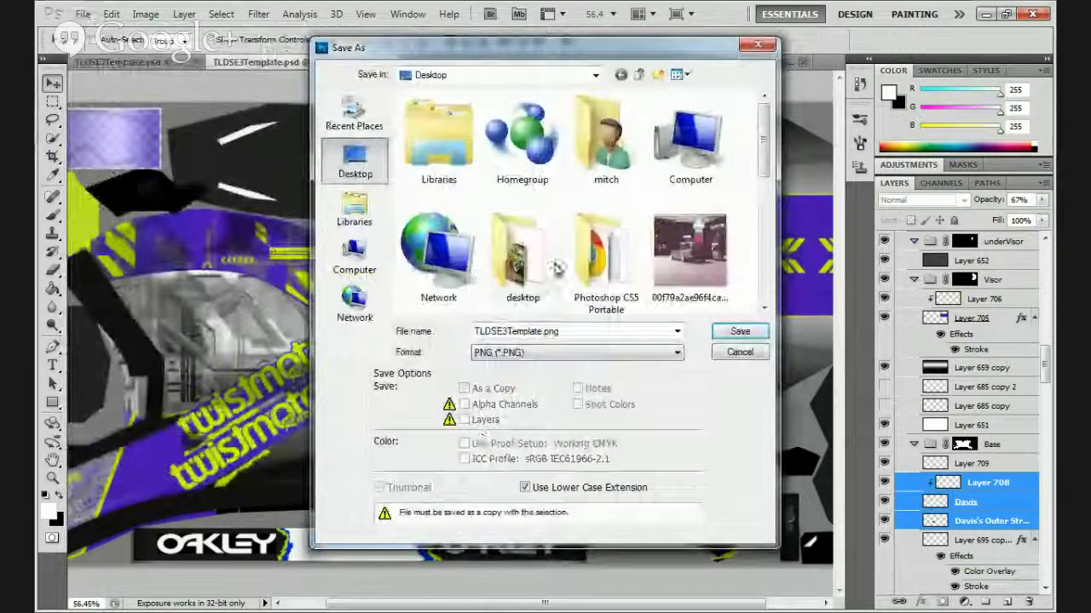
pyautogui.click(742, 335)
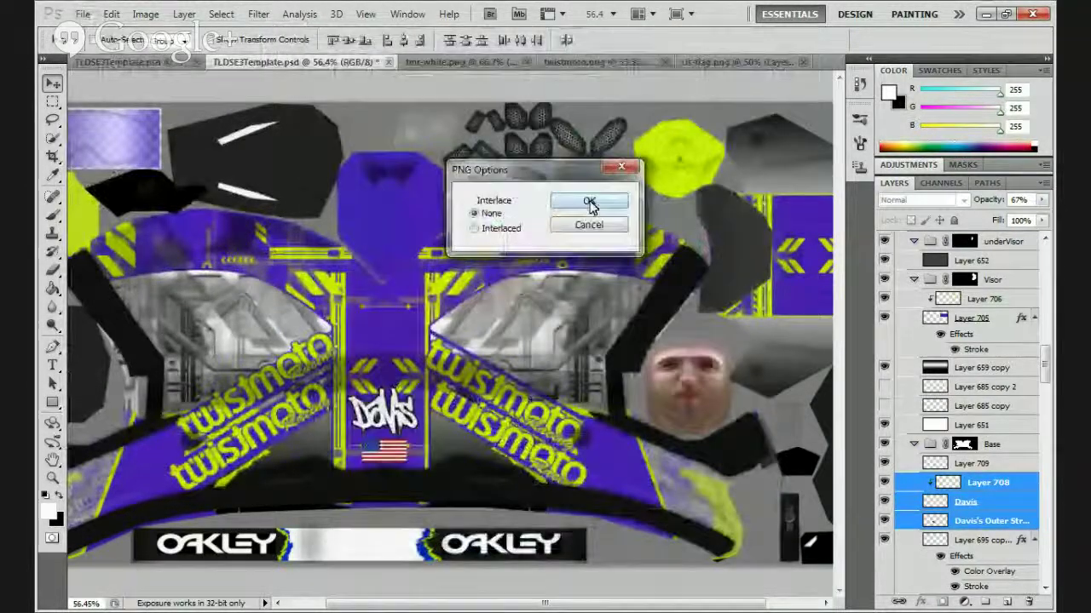
pyautogui.click(592, 203)
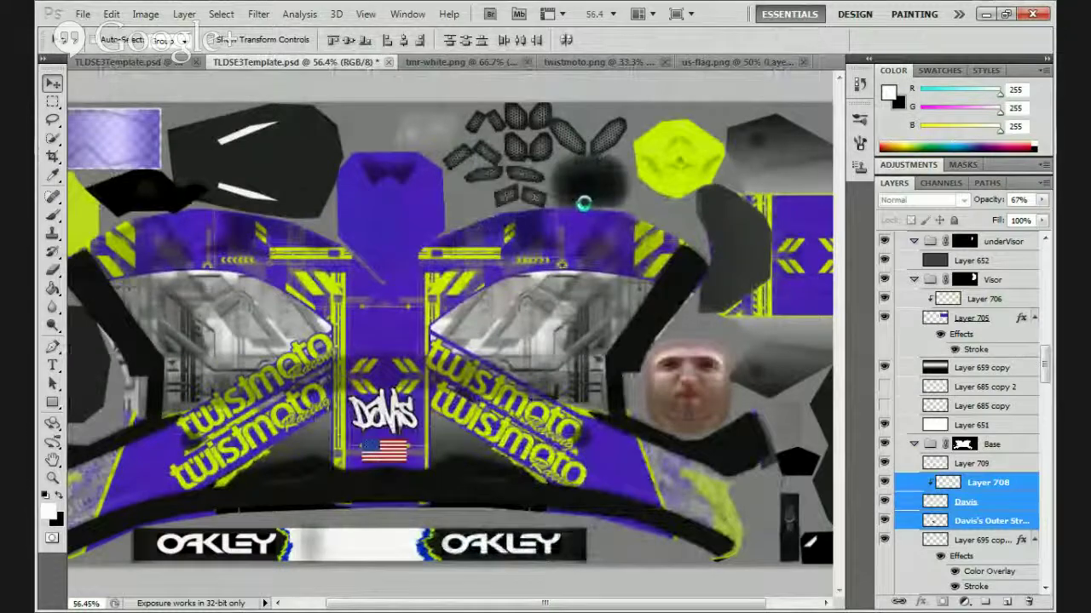
pyautogui.click(987, 14)
# Select the three 1Retroteam rider_head files, then cancel the attempted delete.
pyautogui.click(671, 87)
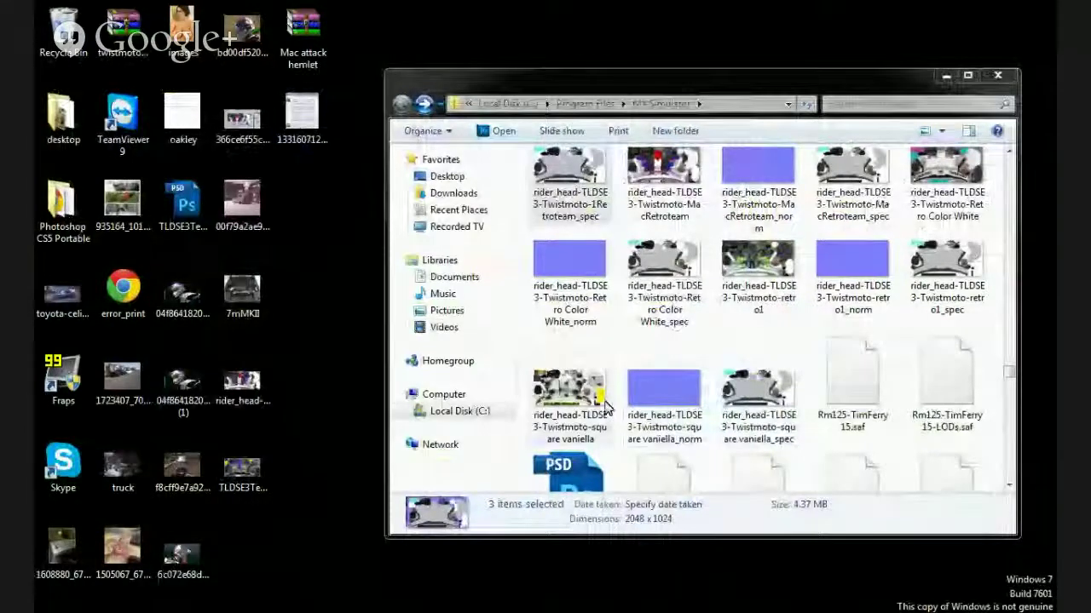
pyautogui.click(944, 208)
pyautogui.scroll(2, 908, 230)
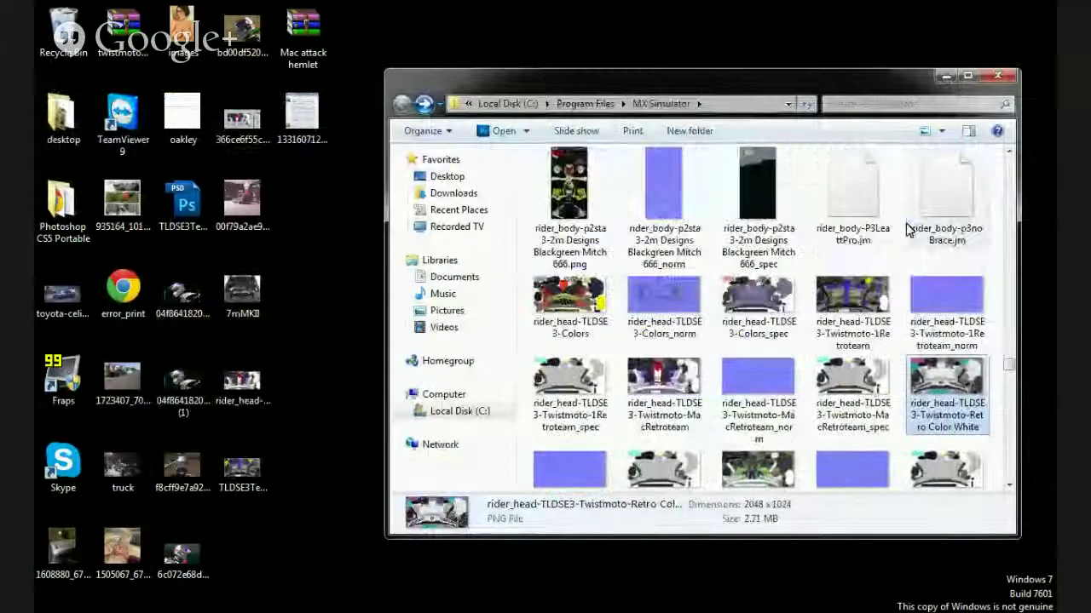
pyautogui.click(861, 323)
pyautogui.keyDown('ctrl'); pyautogui.click(937, 319); pyautogui.keyUp('ctrl')
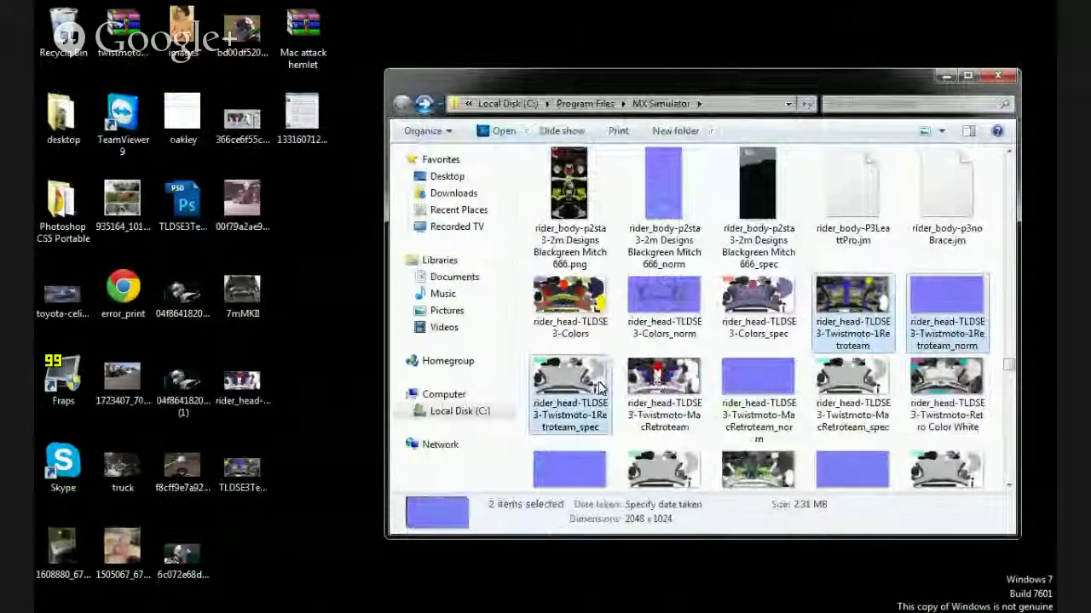
pyautogui.keyDown('ctrl'); pyautogui.click(546, 401); pyautogui.keyUp('ctrl')
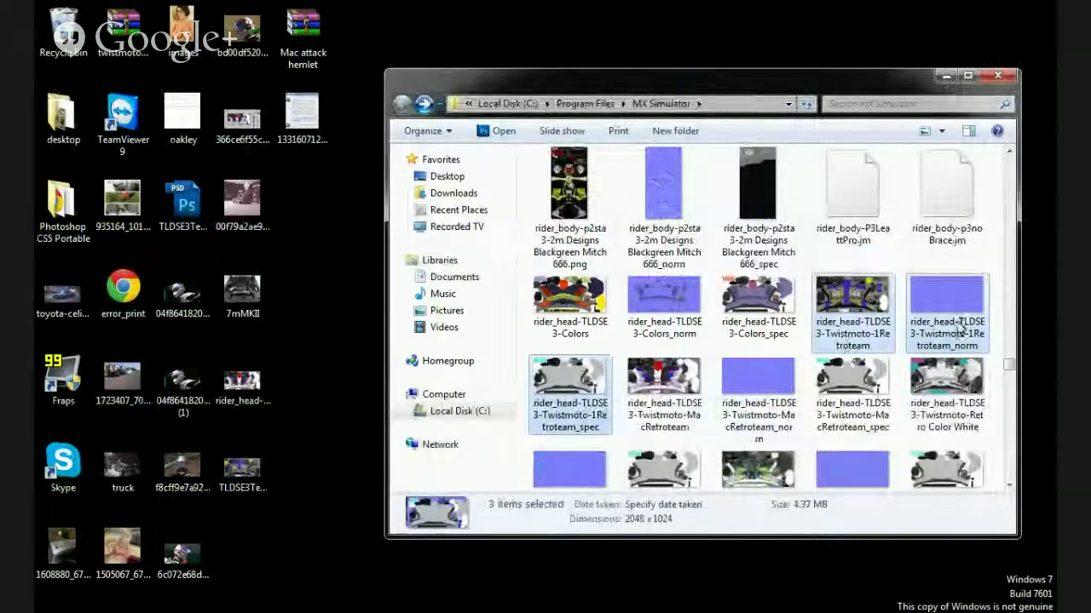
pyautogui.press('Delete')
pyautogui.click(696, 328)
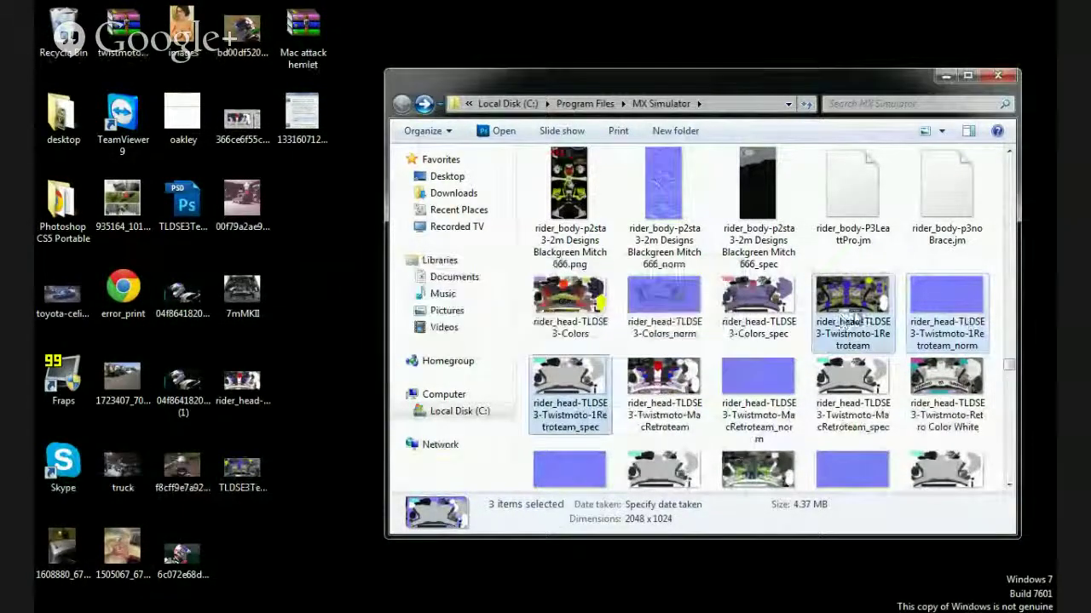
# Move the 1Retroteam _norm and _spec files to the desktop and delete the main 1Retroteam texture.
pyautogui.click(923, 319)
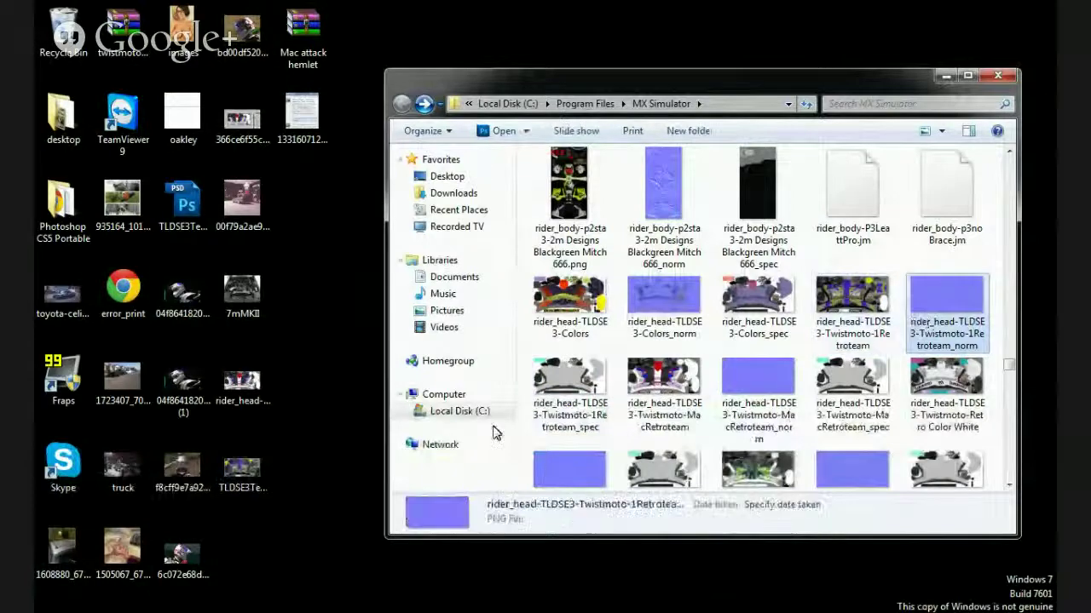
pyautogui.keyDown('ctrl'); pyautogui.click(593, 401); pyautogui.keyUp('ctrl')
pyautogui.moveTo(594, 401); pyautogui.dragTo(342, 378)
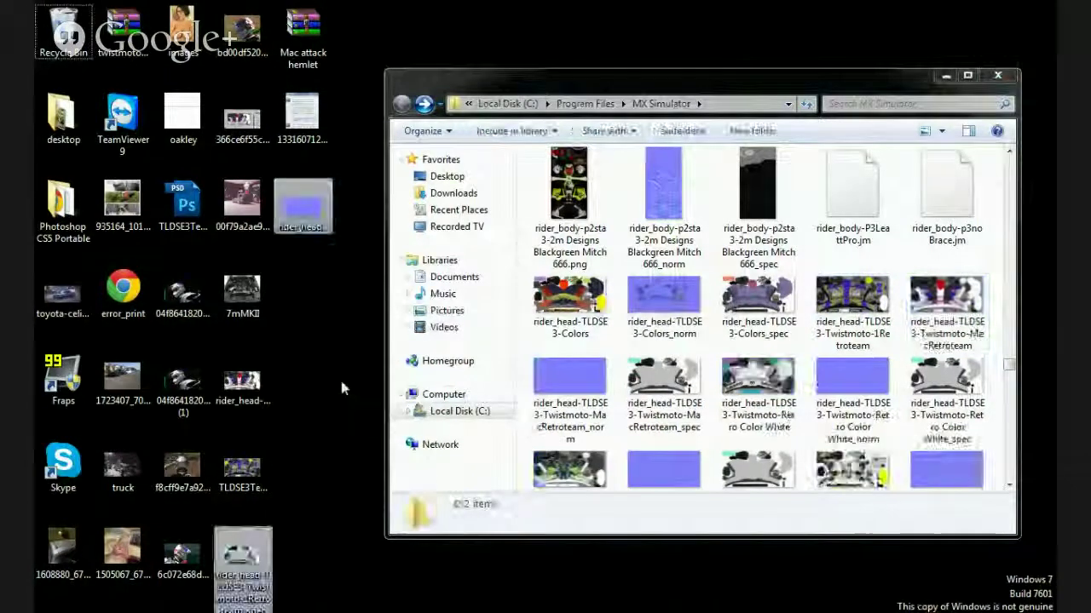
pyautogui.click(954, 332)
pyautogui.click(843, 332)
pyautogui.press('Delete')
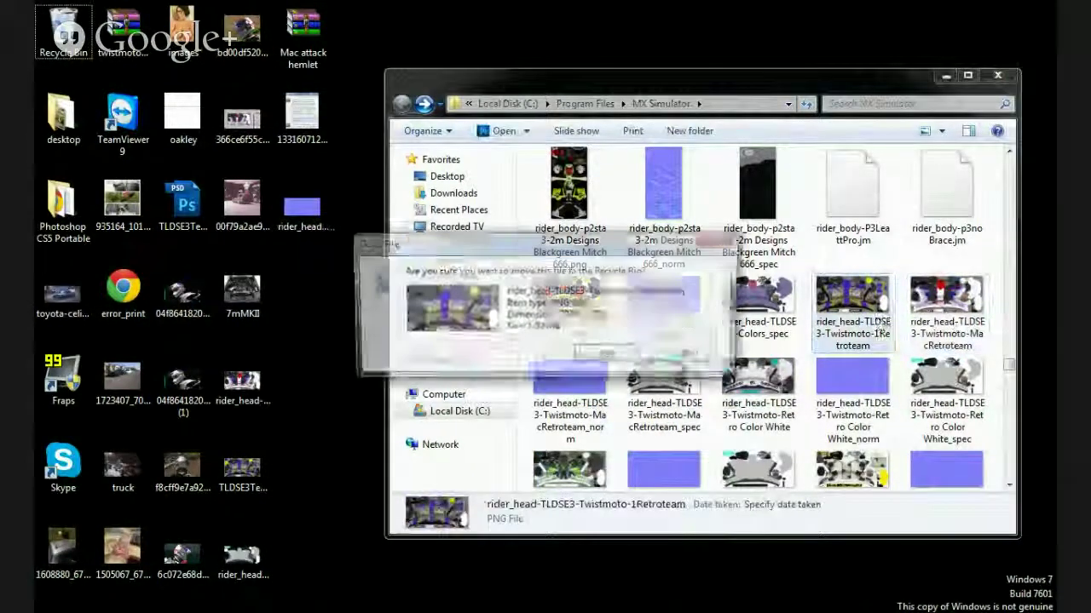
pyautogui.click(606, 356)
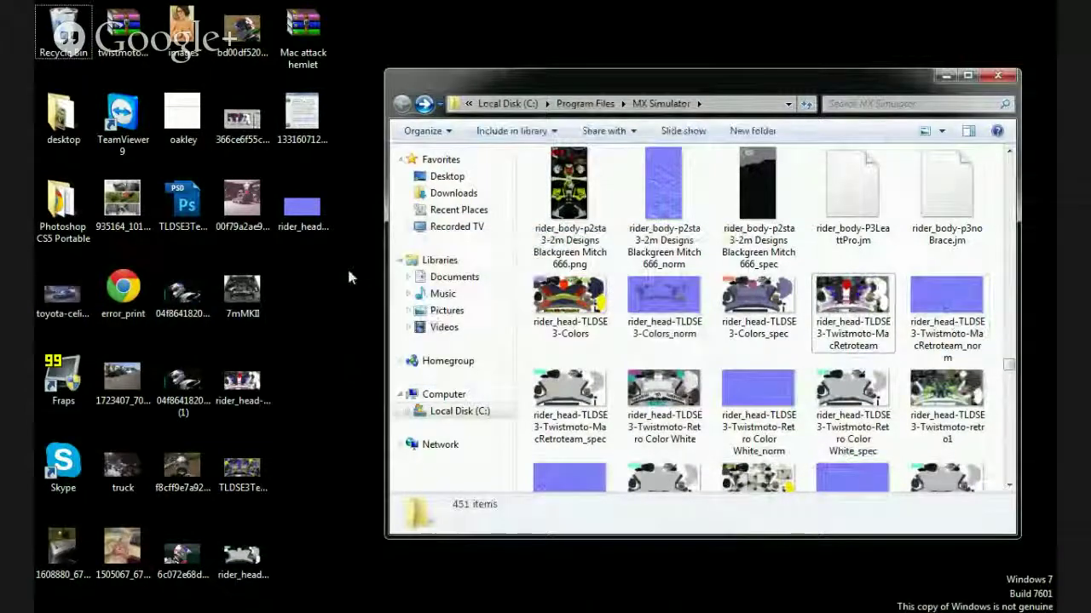
# Rename TLDSE3Template.png by pasting the MacRetroteam file's name, editing it toward TLDSE3-Twistmoto-MacRetroteam.
pyautogui.click(243, 468)
pyautogui.rightClick(266, 460)
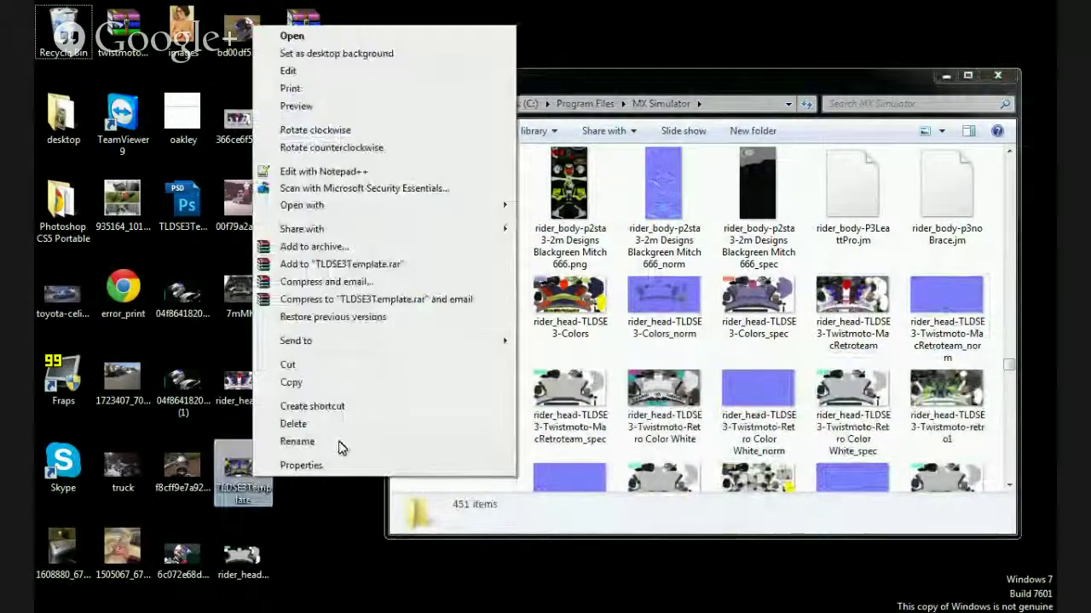
pyautogui.click(341, 445)
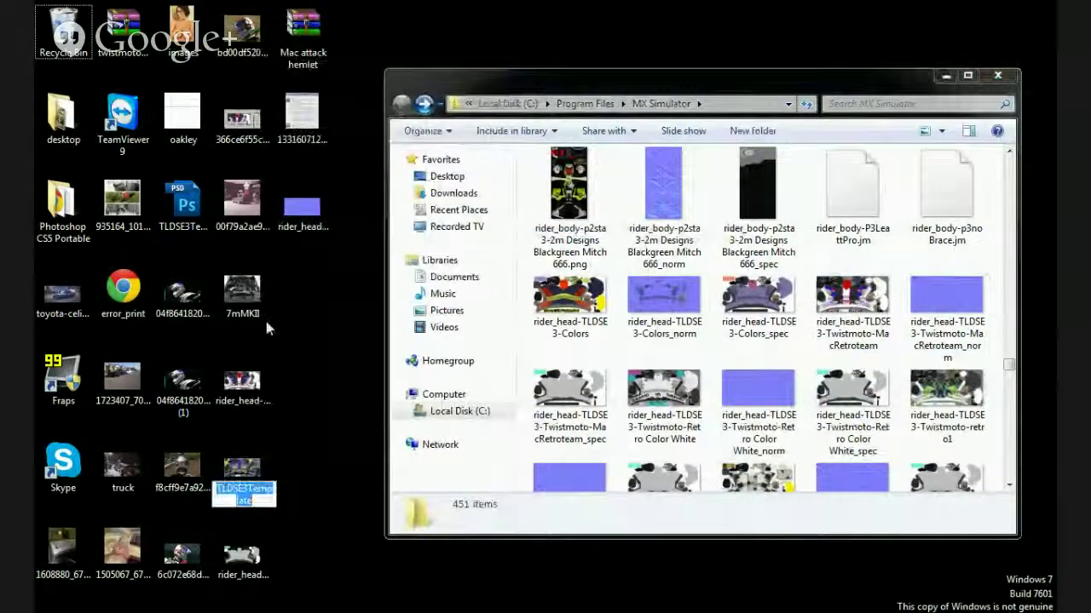
pyautogui.click(246, 402)
pyautogui.rightClick(247, 405)
pyautogui.click(298, 576)
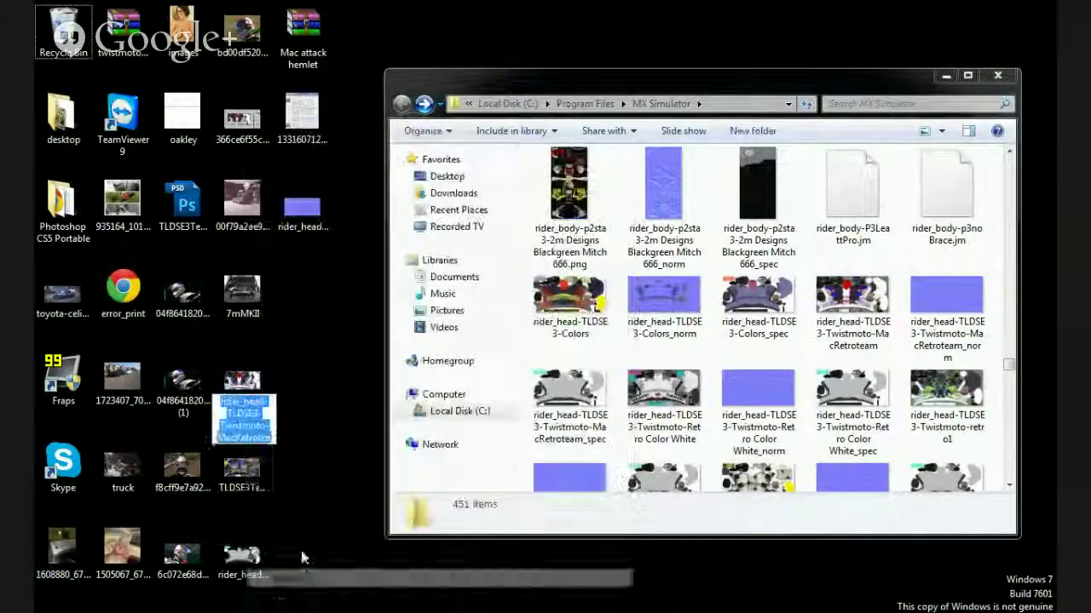
pyautogui.click(250, 487)
pyautogui.rightClick(250, 488)
pyautogui.click(300, 443)
pyautogui.write('TLDSE3-Twistmoto-MacRetroteam')
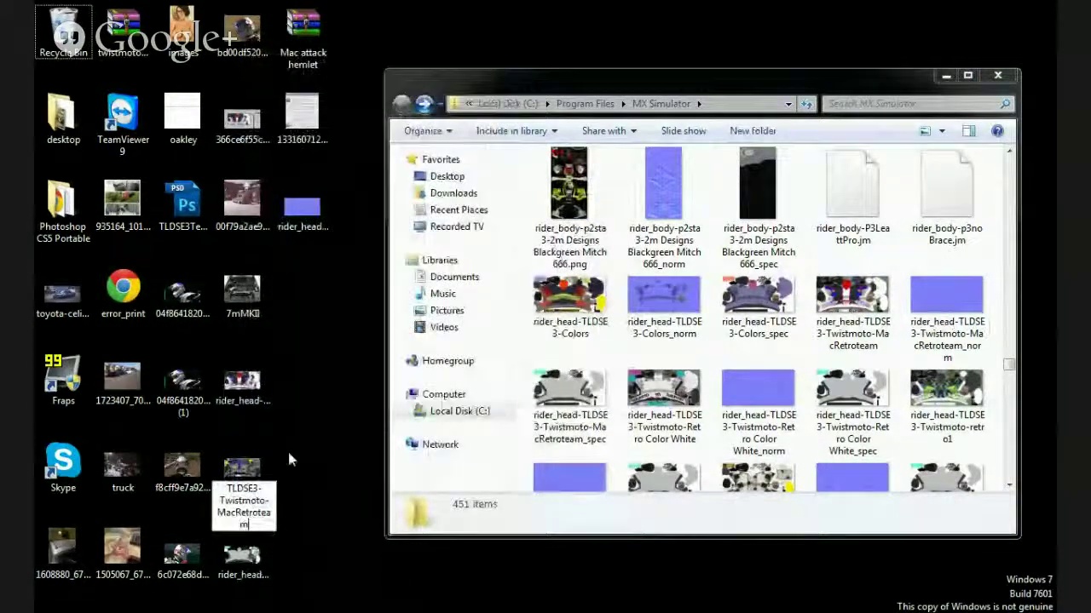
pyautogui.moveTo(235, 515); pyautogui.dragTo(223, 514)
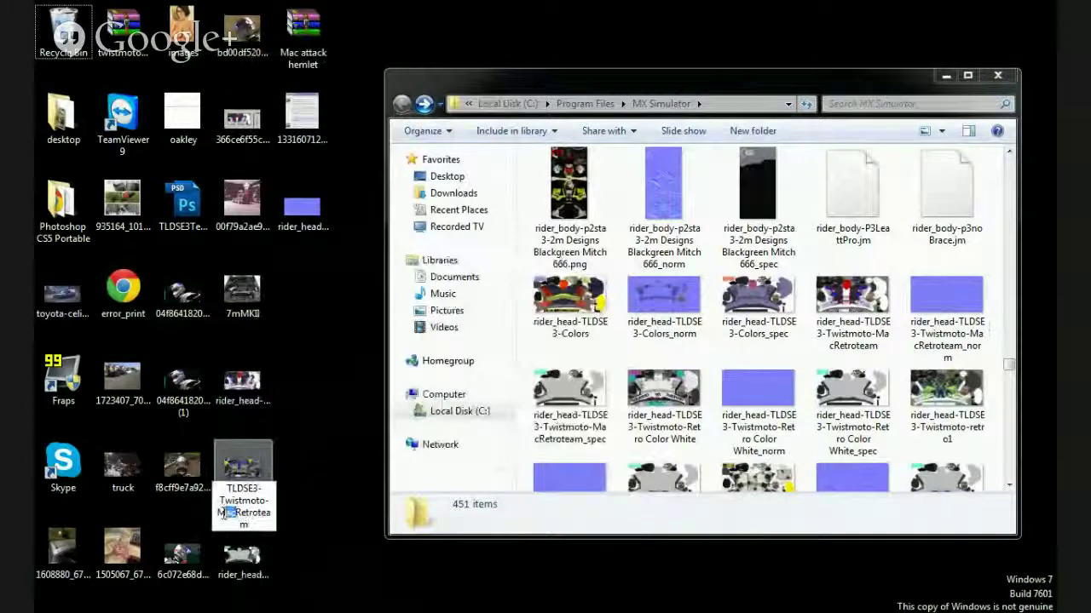
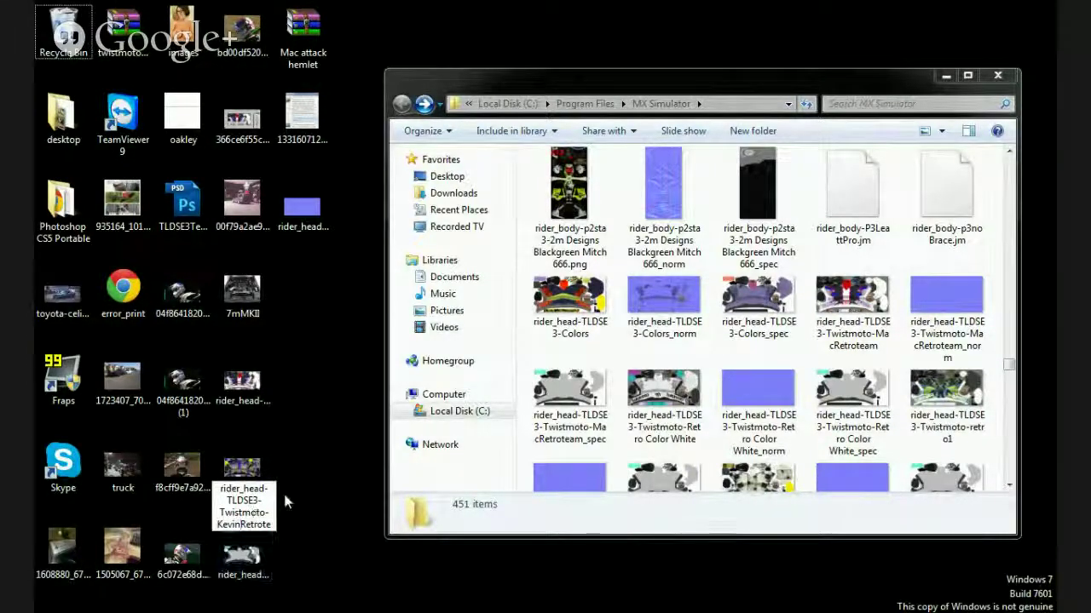
# Rename the desktop spec texture by pasting in its KevinRetroteam file name.
pyautogui.click(256, 494)
pyautogui.rightClick(243, 485)
pyautogui.click(298, 446)
pyautogui.click(242, 558)
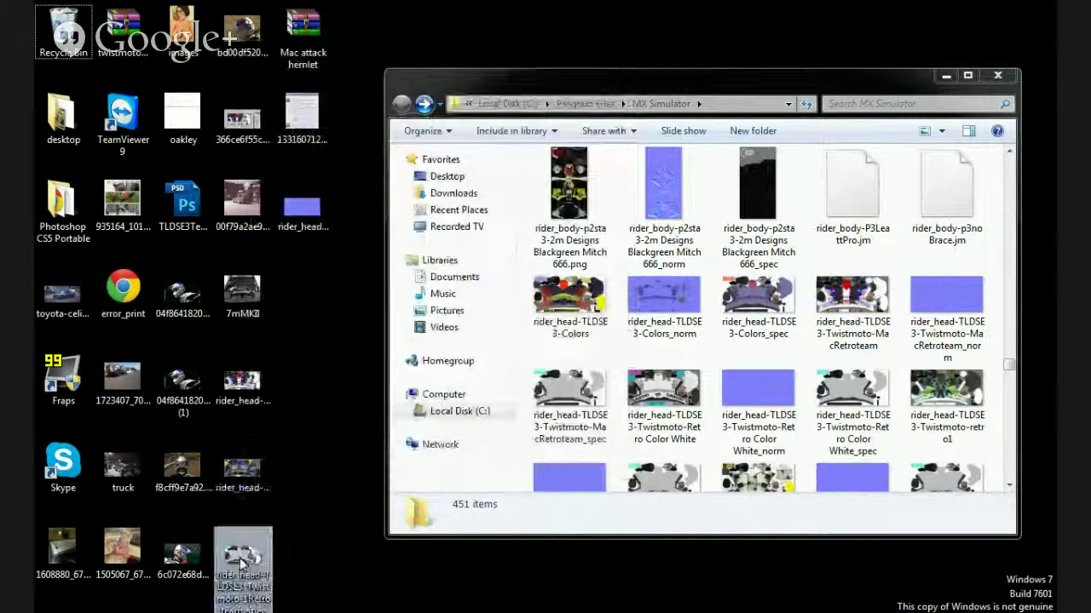
pyautogui.rightClick(256, 550)
pyautogui.click(303, 525)
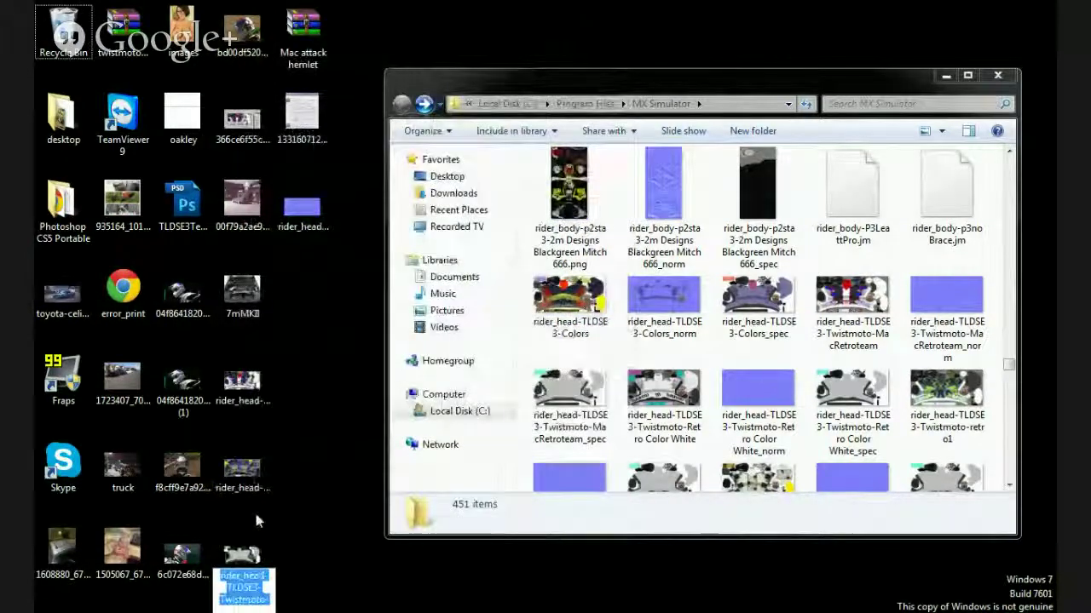
pyautogui.write('Twistmoto-KevinRetroteam')
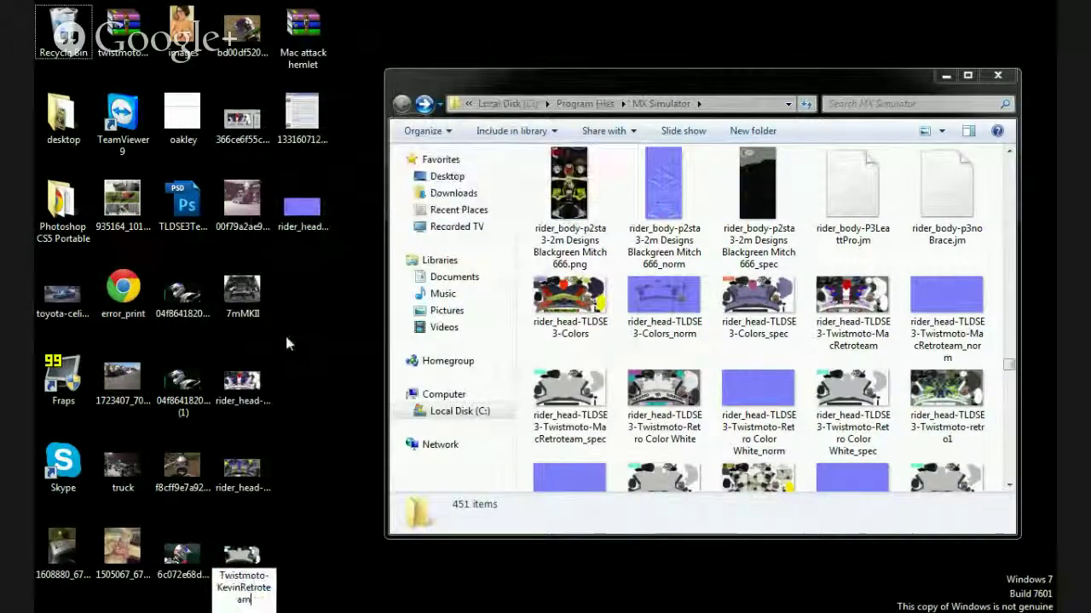
pyautogui.press('Return')
# Rename the blue norm texture to its KevinRetroteam name and open the spec texture in Photoshop.
pyautogui.click(302, 209)
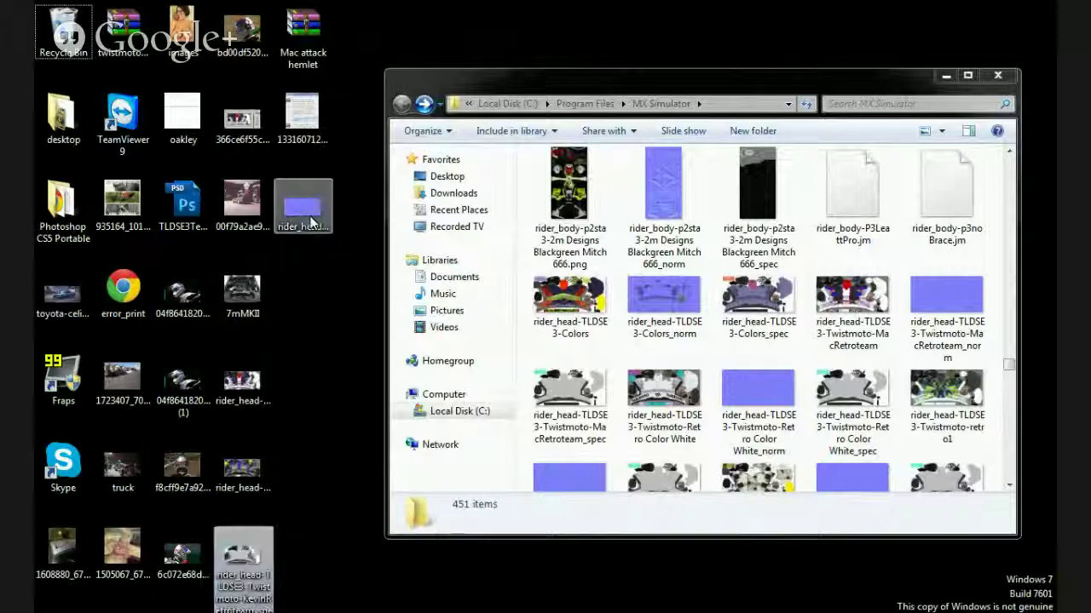
pyautogui.rightClick(307, 222)
pyautogui.click(373, 578)
pyautogui.write('TLDSE3-Twistmoto-KevinRetroteam_nn')
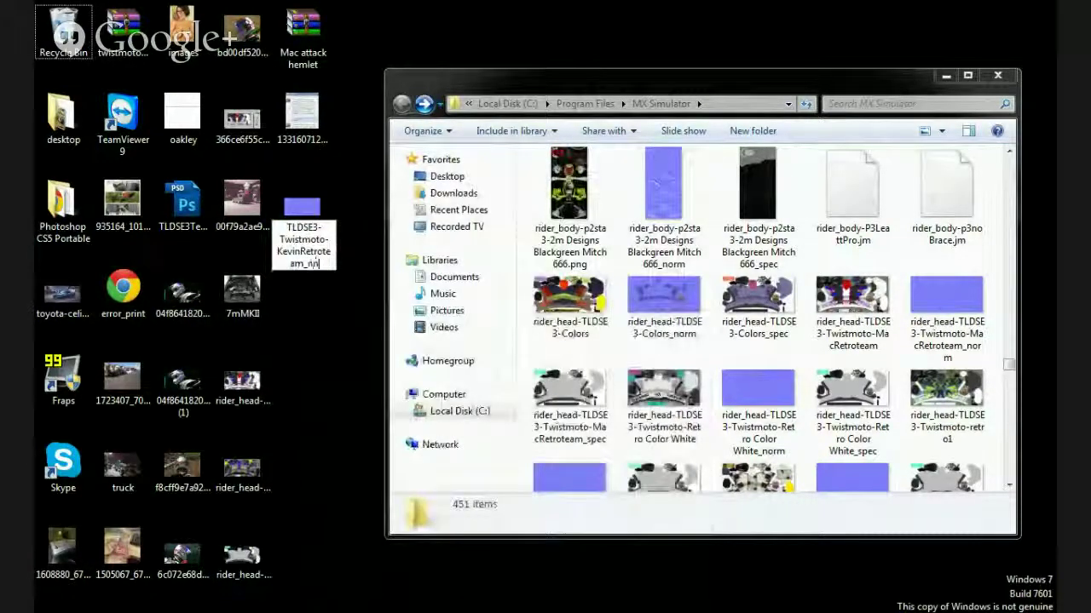
pyautogui.press('Return')
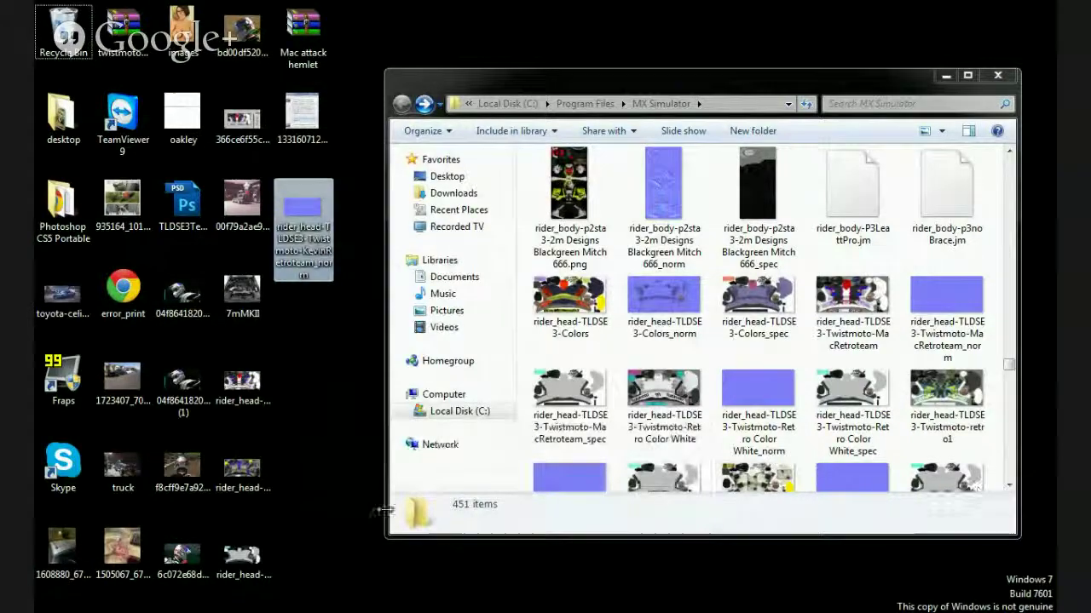
pyautogui.moveTo(382, 509); pyautogui.dragTo(73, 214)
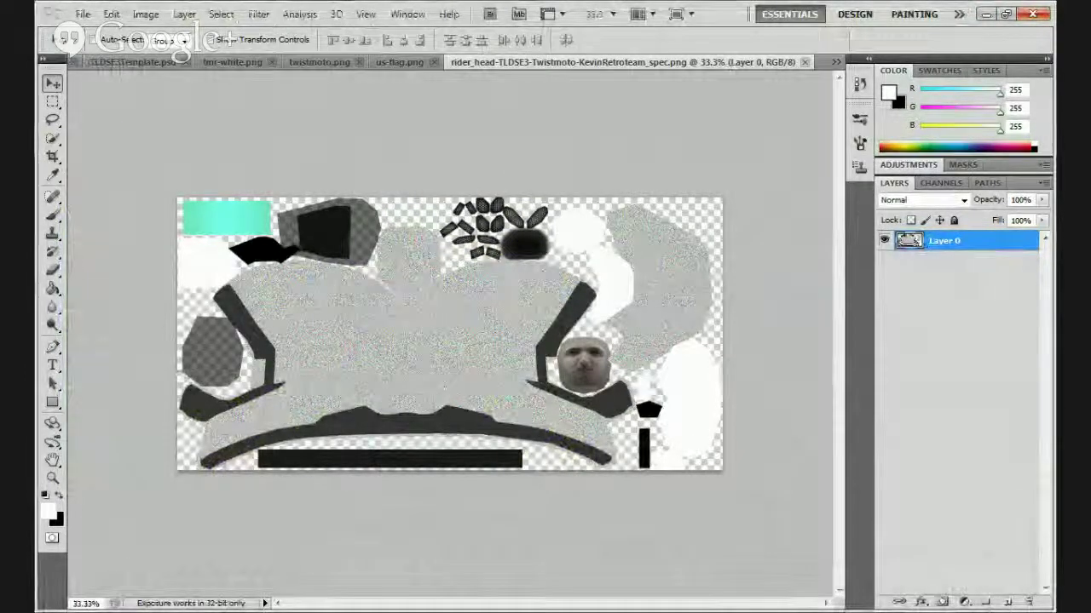
# Copy the Twistmoto colour texture into the spec document and close twistmoto.png without saving.
pyautogui.click(986, 14)
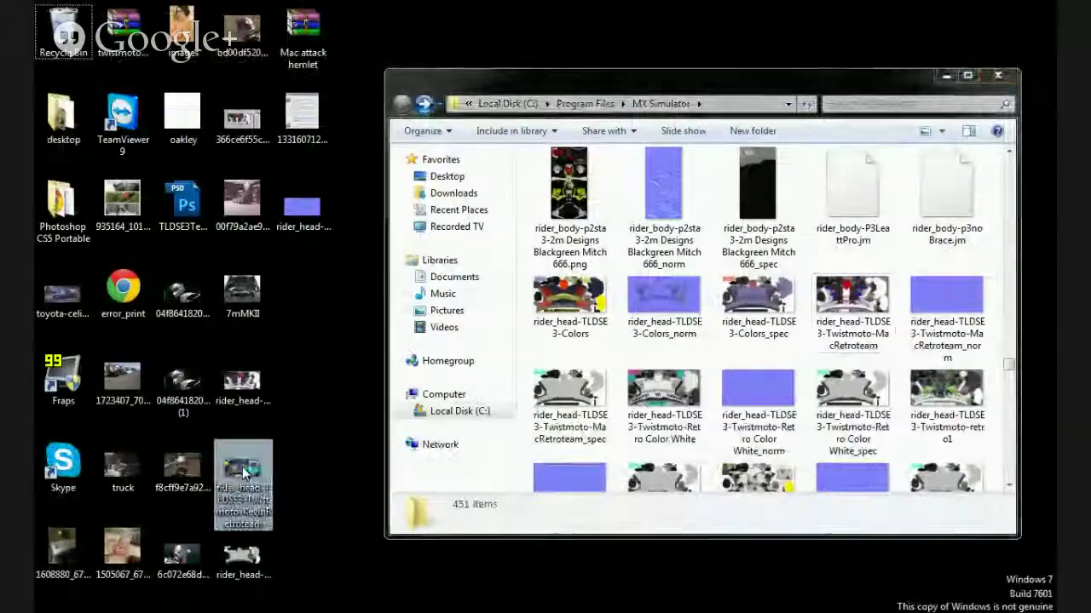
pyautogui.doubleClick(245, 473)
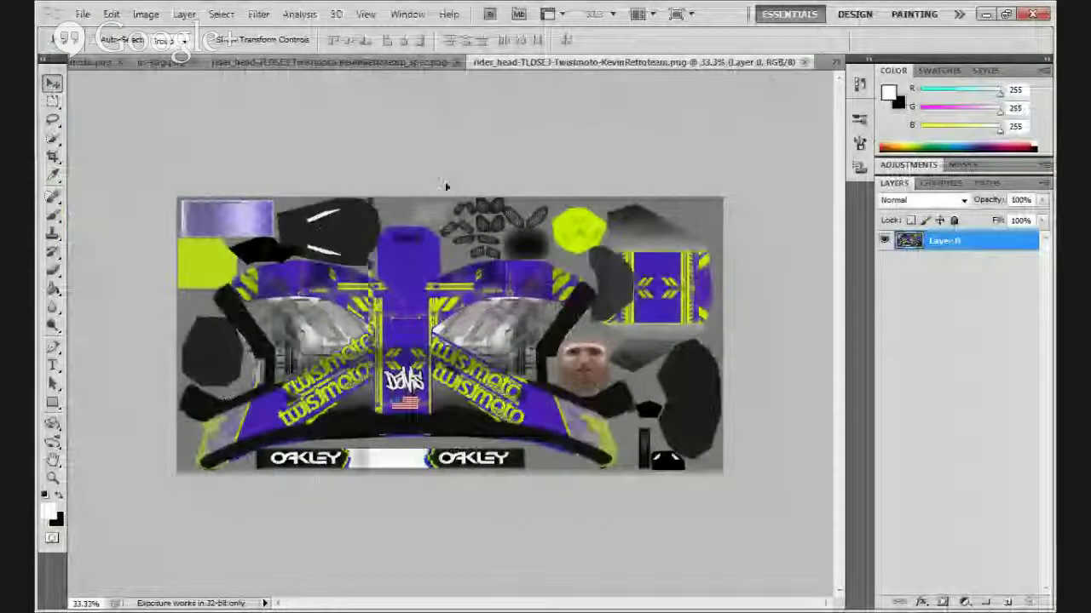
pyautogui.moveTo(445, 186)
pyautogui.mouseDown()
pyautogui.moveTo(394, 320)
pyautogui.moveTo(427, 284)
pyautogui.mouseUp()
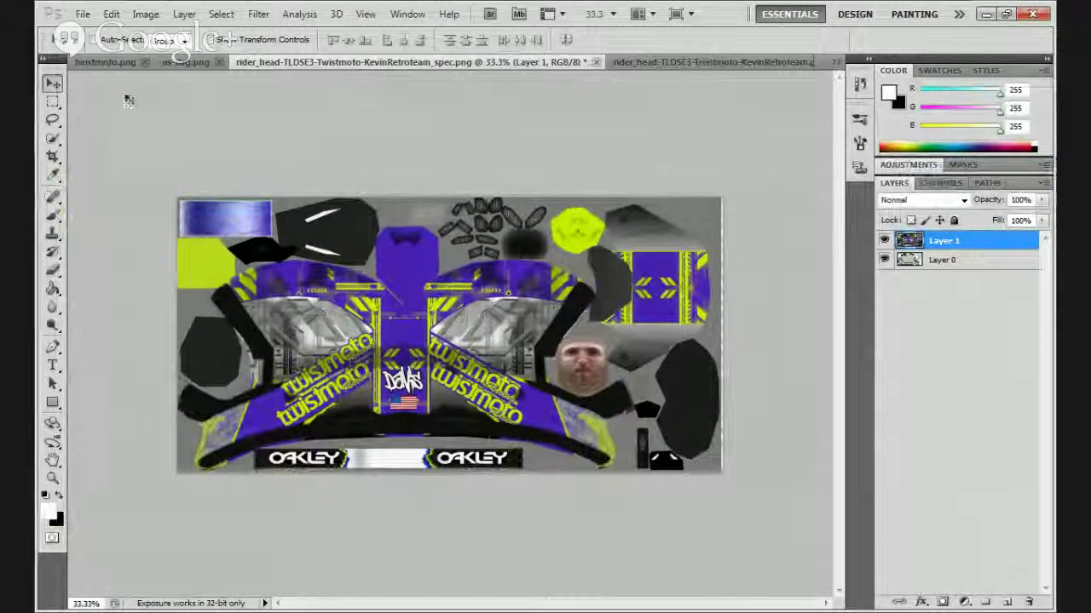
pyautogui.click(84, 64)
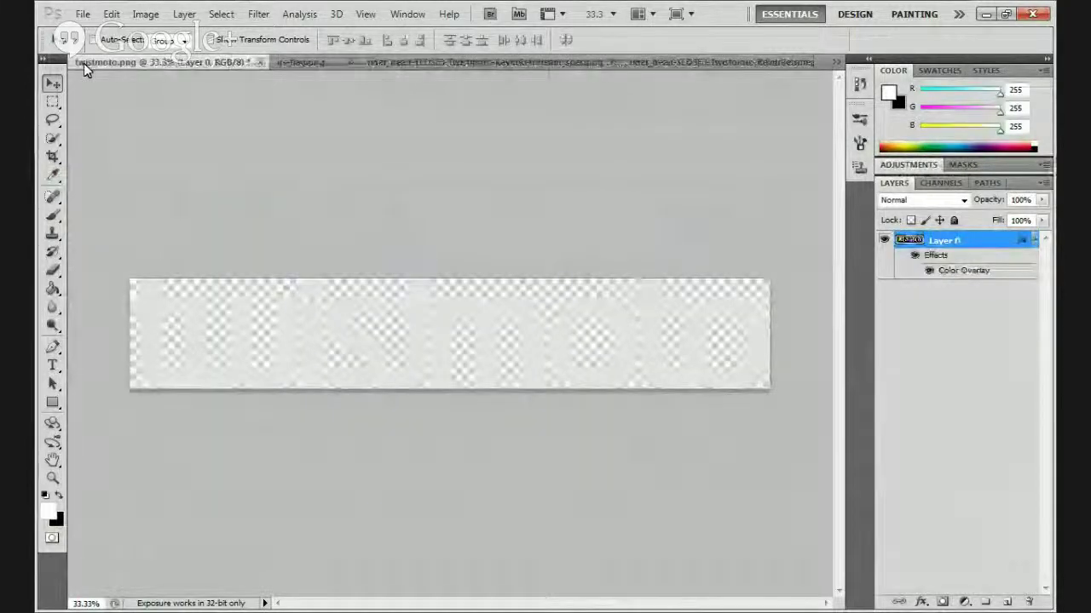
pyautogui.moveTo(349, 71); pyautogui.dragTo(388, 104)
pyautogui.click(369, 64)
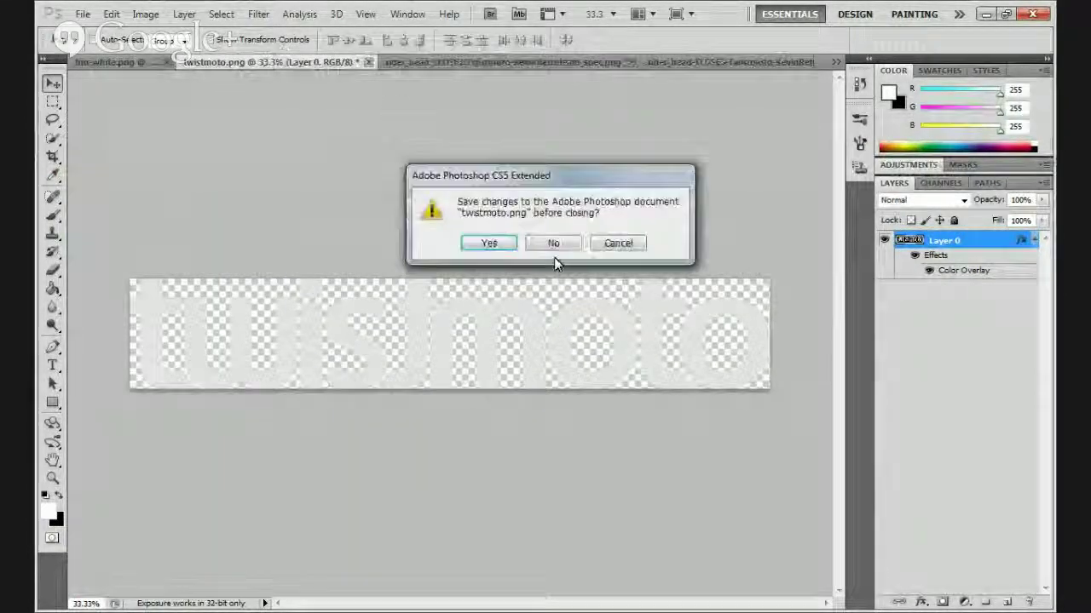
pyautogui.click(555, 244)
pyautogui.click(204, 63)
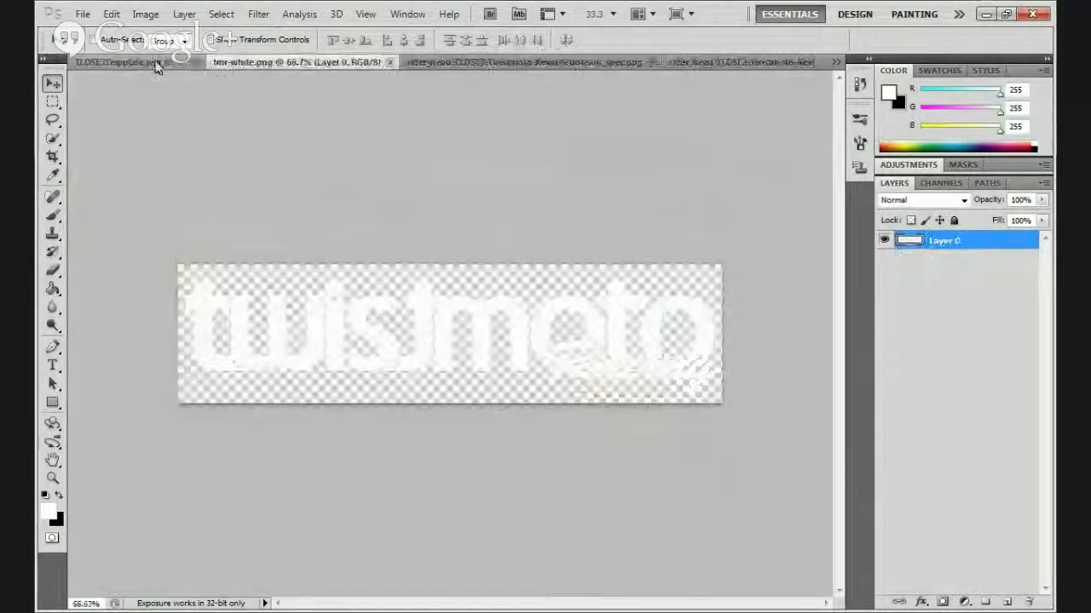
pyautogui.click(389, 63)
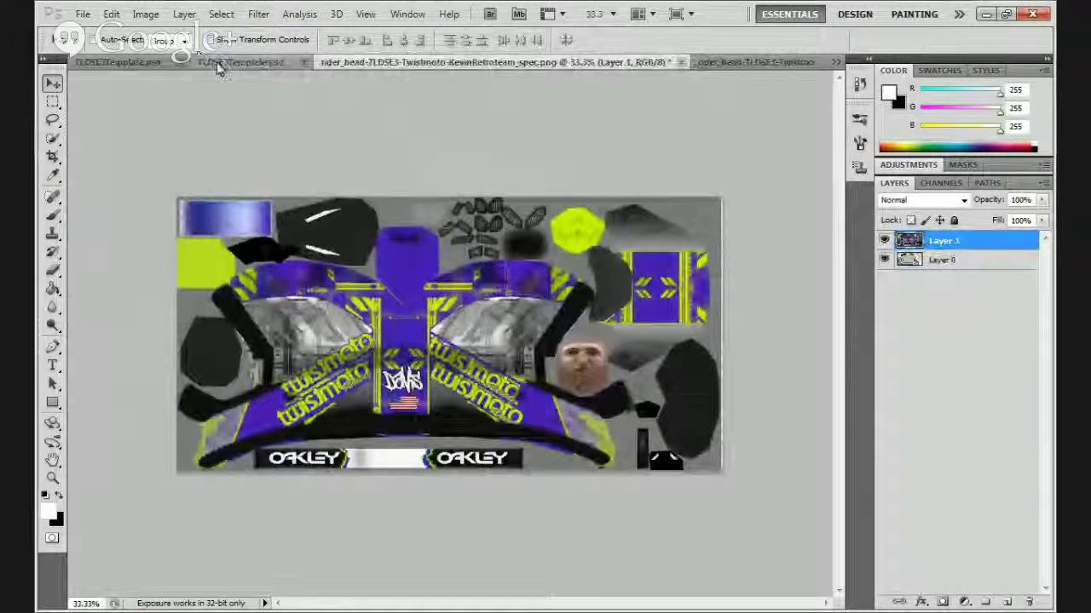
# Copy the Davis name layer from TLDSE3Template.psd into the spec texture.
pyautogui.click(219, 64)
pyautogui.scroll(-5, 954, 409)
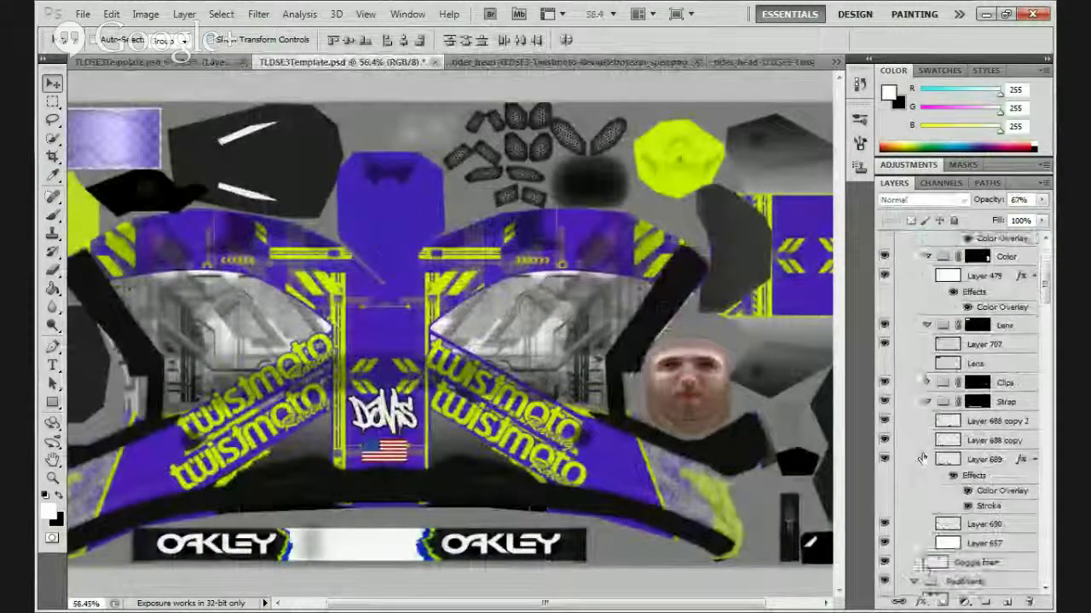
pyautogui.scroll(-3, 922, 459)
pyautogui.scroll(-3, 937, 469)
pyautogui.scroll(-3, 954, 482)
pyautogui.scroll(-2, 968, 492)
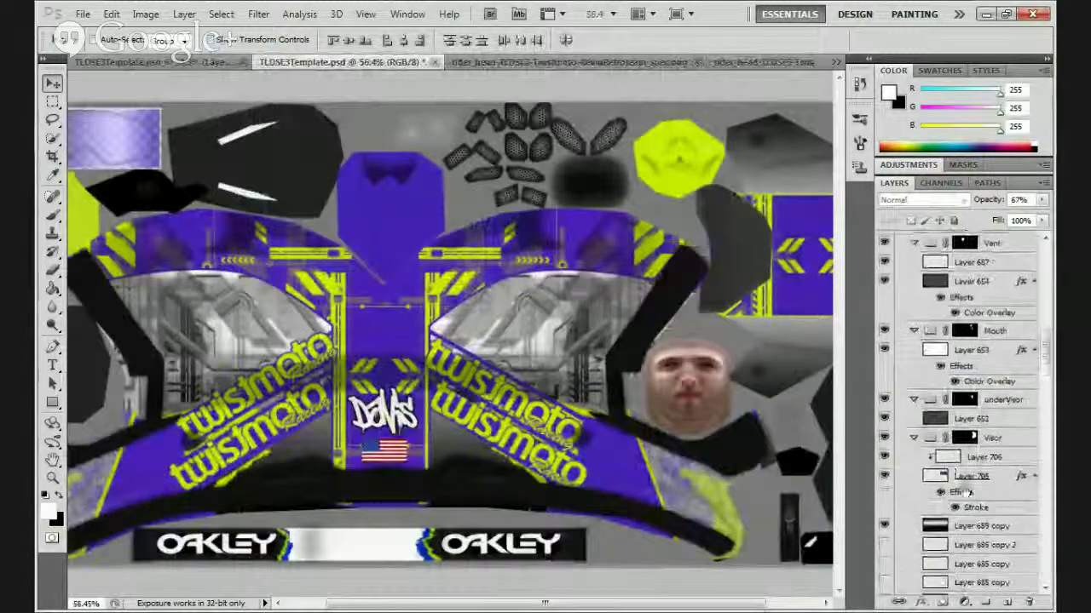
pyautogui.scroll(-2, 969, 492)
pyautogui.click(975, 528)
pyautogui.scroll(-2, 988, 495)
pyautogui.scroll(-1, 993, 485)
pyautogui.scroll(-1, 1000, 469)
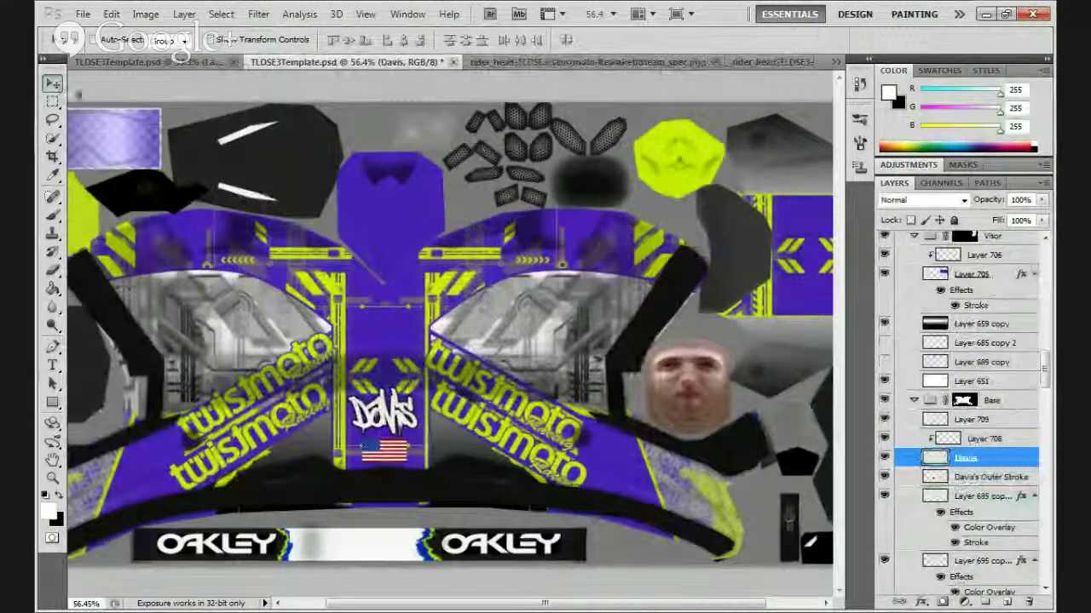
pyautogui.moveTo(78, 94)
pyautogui.mouseDown()
pyautogui.moveTo(778, 67)
pyautogui.moveTo(394, 319)
pyautogui.mouseUp()
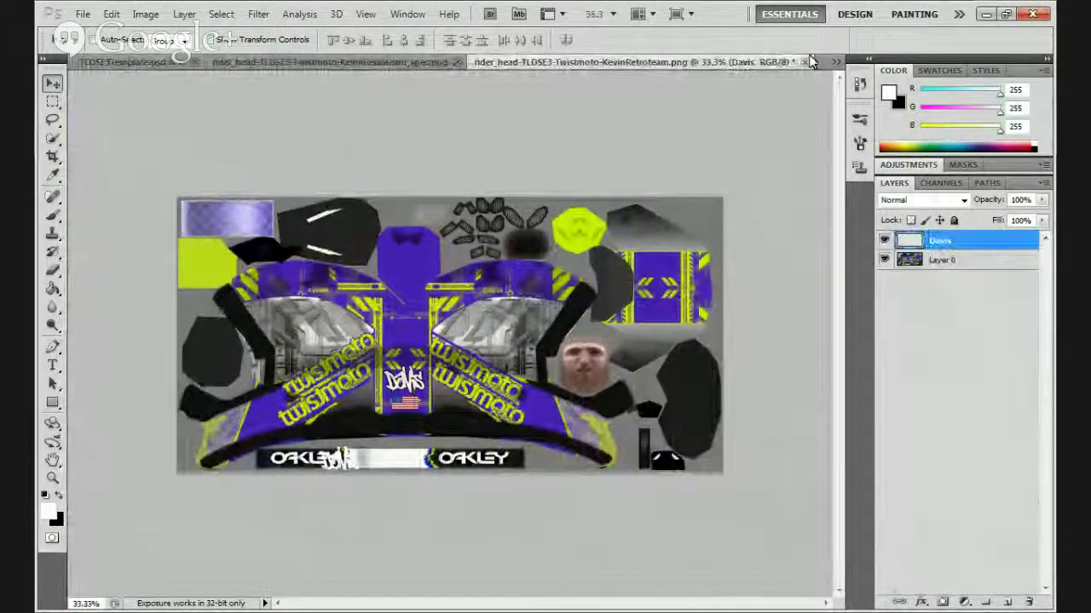
pyautogui.moveTo(359, 192); pyautogui.dragTo(375, 300)
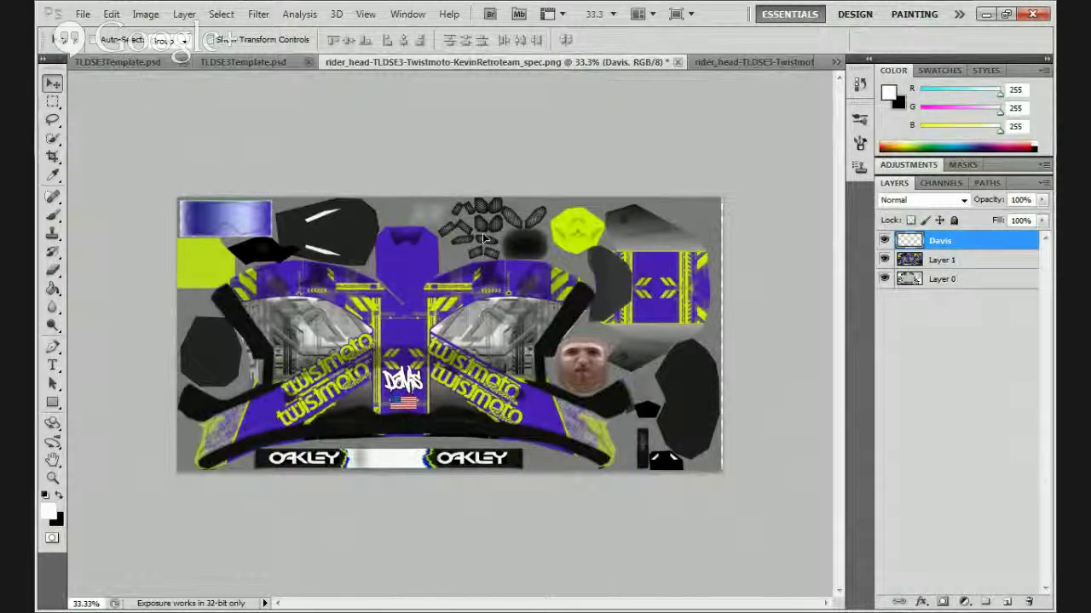
# Zoom in on the helmet centre and hide the purple colour livery layer.
pyautogui.click(52, 478)
pyautogui.moveTo(467, 341)
pyautogui.mouseDown()
pyautogui.moveTo(526, 421)
pyautogui.moveTo(542, 423)
pyautogui.mouseUp()
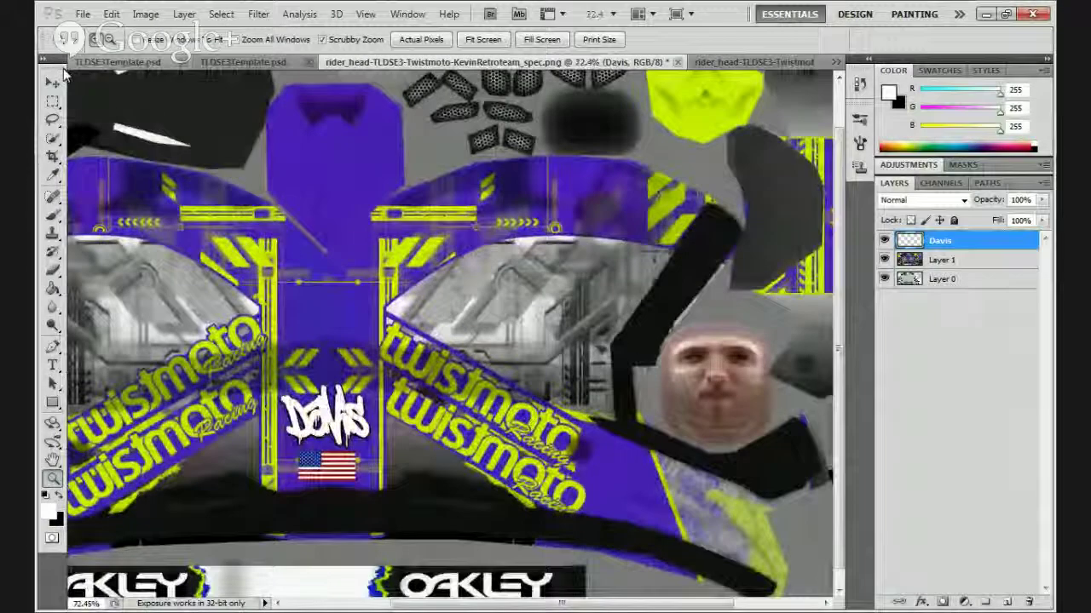
pyautogui.click(53, 82)
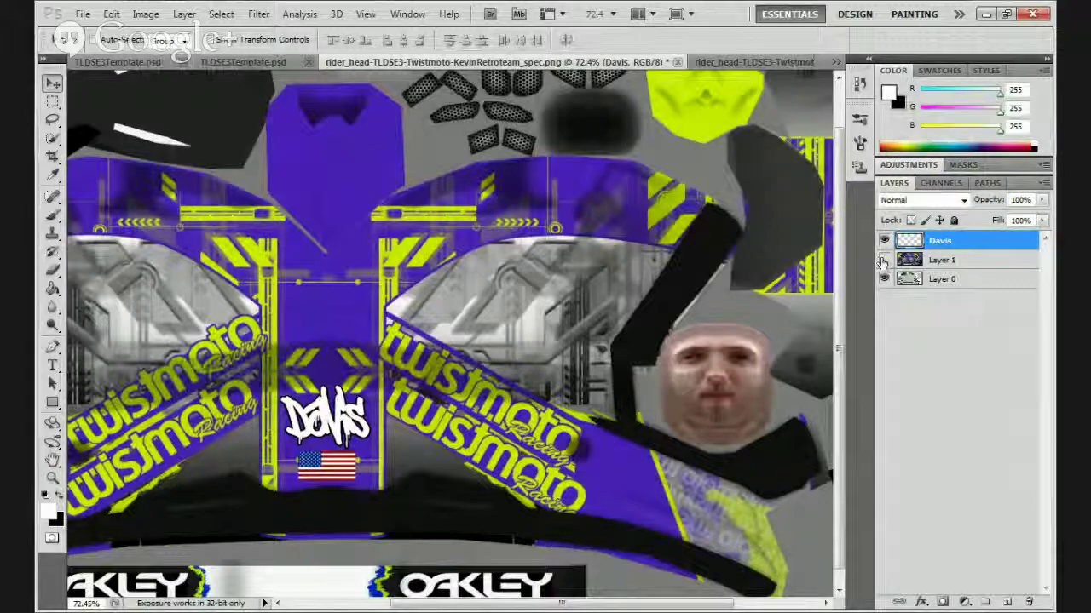
pyautogui.click(884, 260)
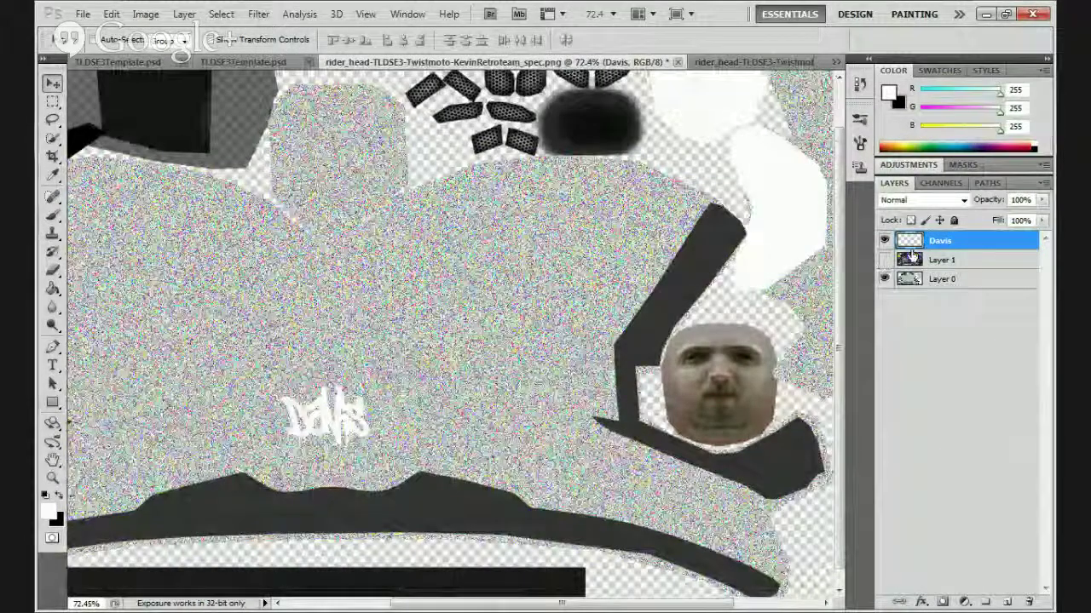
# Add a new layer and enable a Gradient Overlay in the Davis layer style.
pyautogui.click(1008, 604)
pyautogui.press('g')
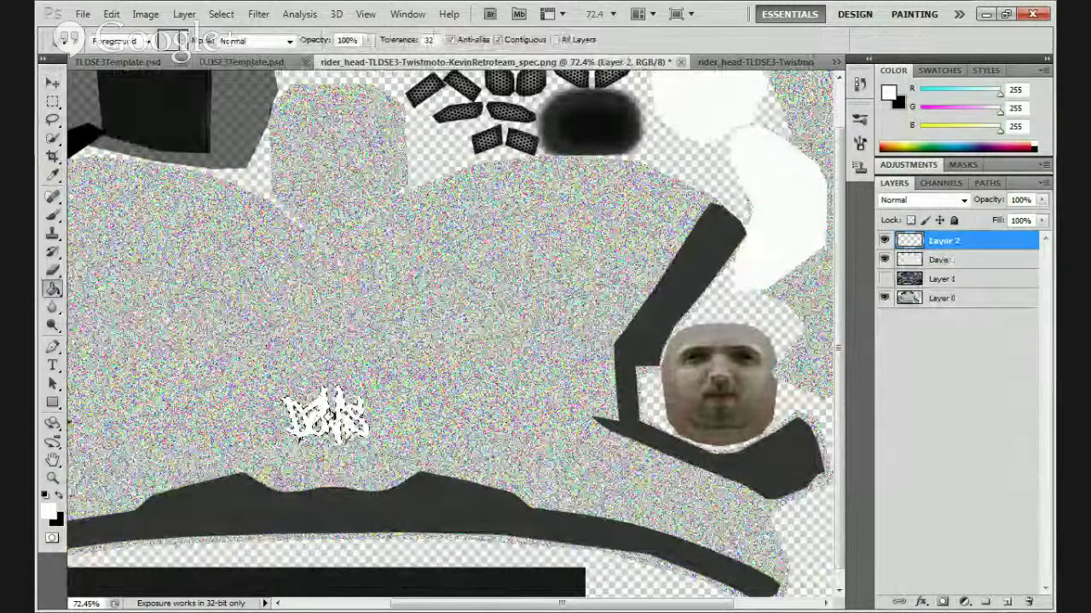
pyautogui.doubleClick(991, 244)
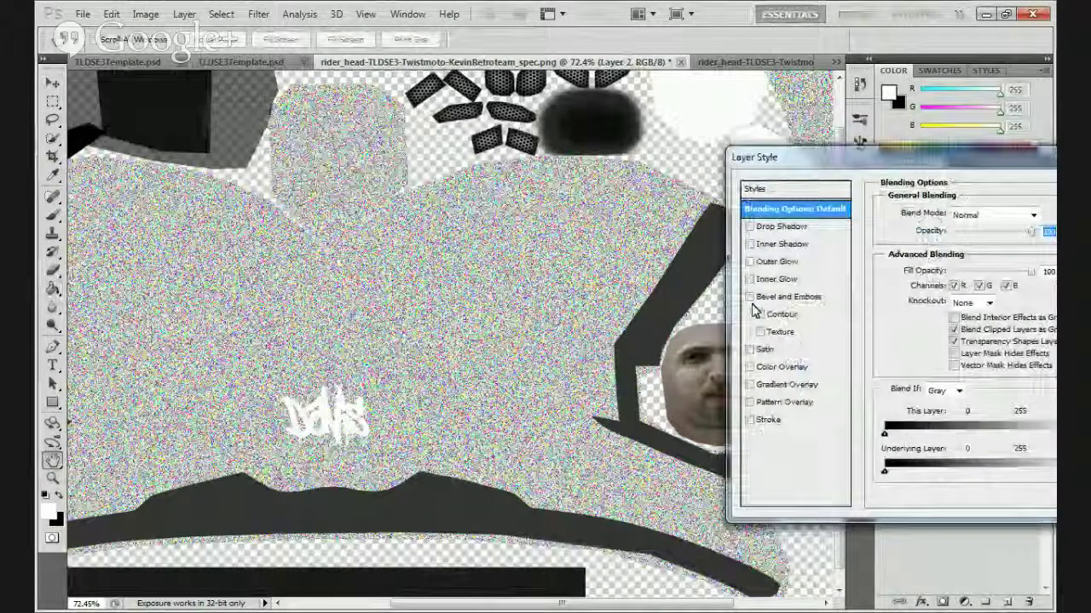
pyautogui.click(750, 367)
pyautogui.click(801, 367)
pyautogui.click(750, 368)
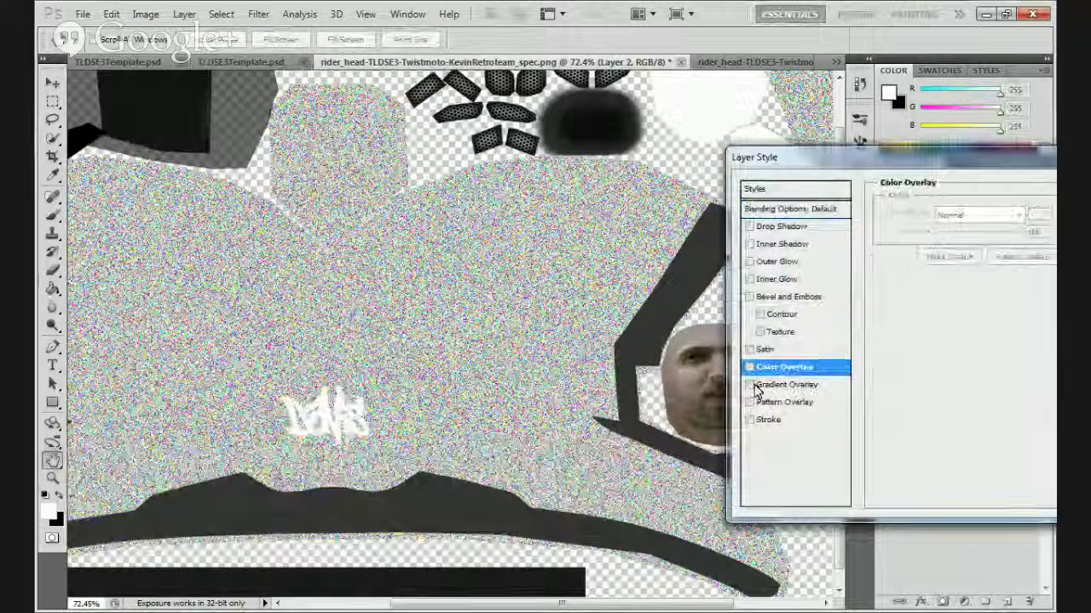
pyautogui.click(750, 384)
pyautogui.click(809, 385)
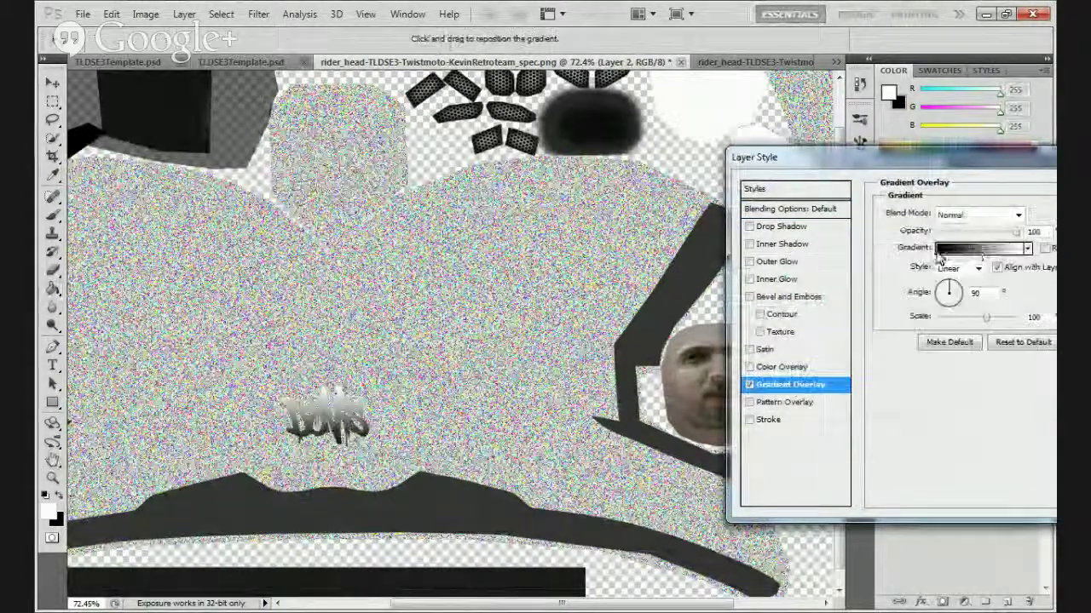
# Set the gradient's left stop to gold c3ab4c and apply the overlay to the lettering.
pyautogui.click(980, 247)
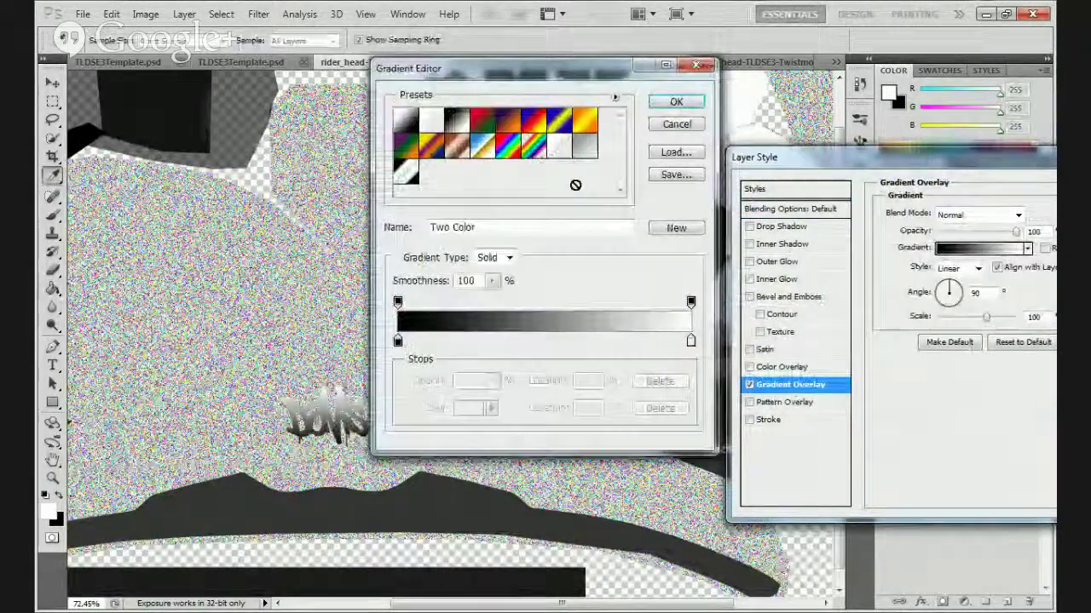
pyautogui.click(397, 342)
pyautogui.click(467, 408)
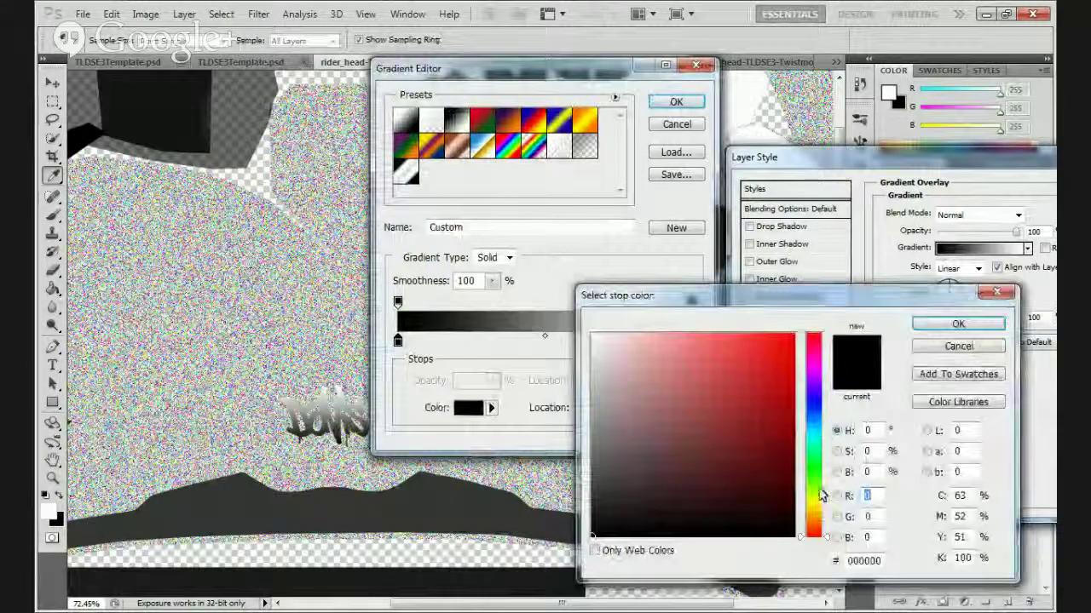
pyautogui.moveTo(814, 535); pyautogui.dragTo(813, 509)
pyautogui.click(671, 381)
pyautogui.moveTo(671, 382)
pyautogui.mouseDown()
pyautogui.moveTo(688, 397)
pyautogui.moveTo(736, 374)
pyautogui.mouseUp()
pyautogui.click(715, 381)
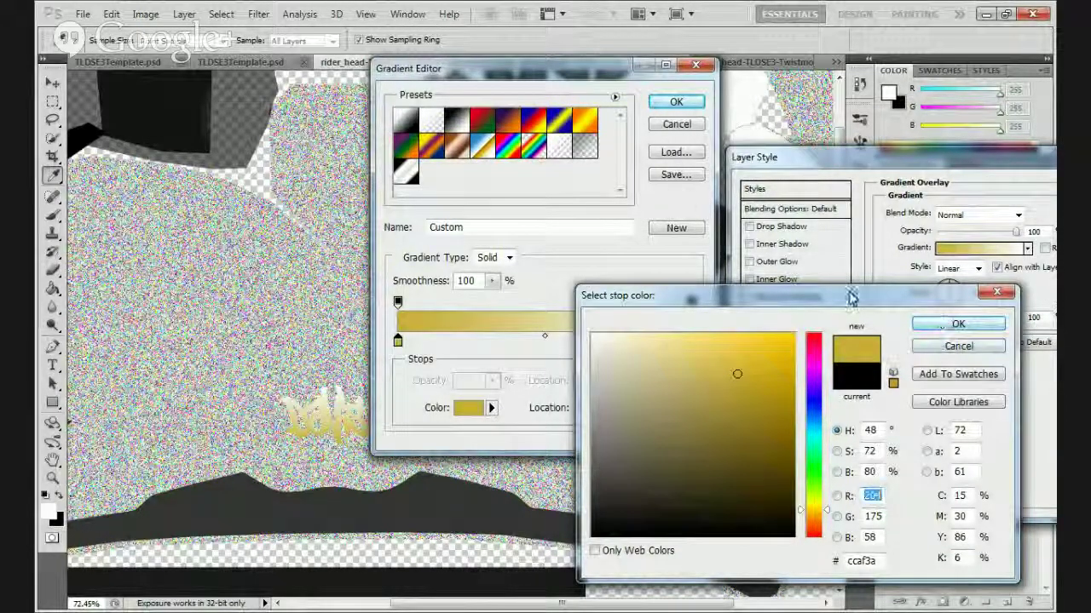
pyautogui.click(946, 324)
pyautogui.click(671, 106)
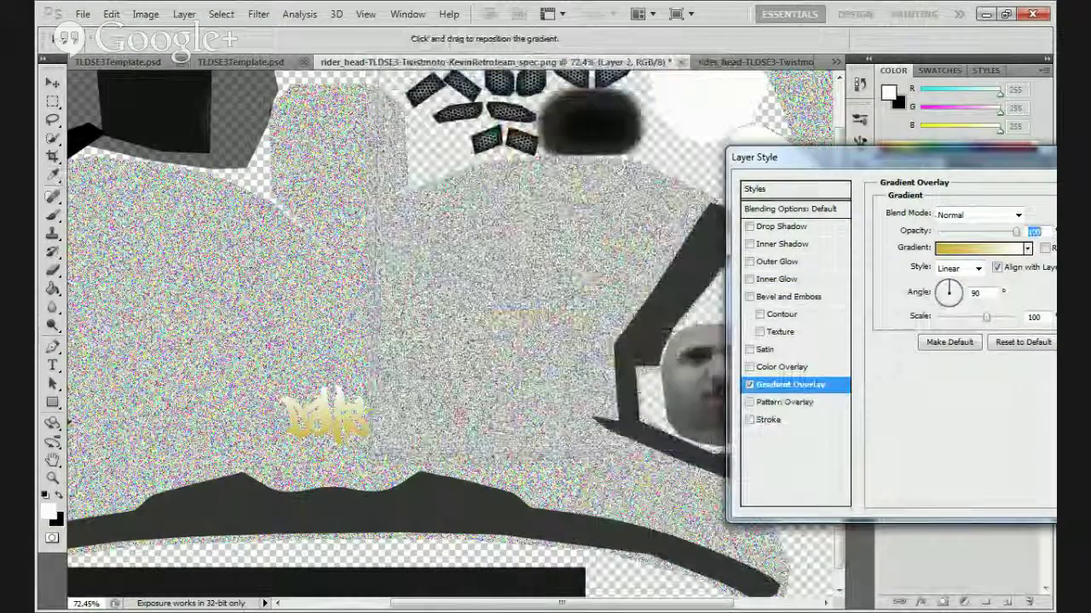
pyautogui.press('Return')
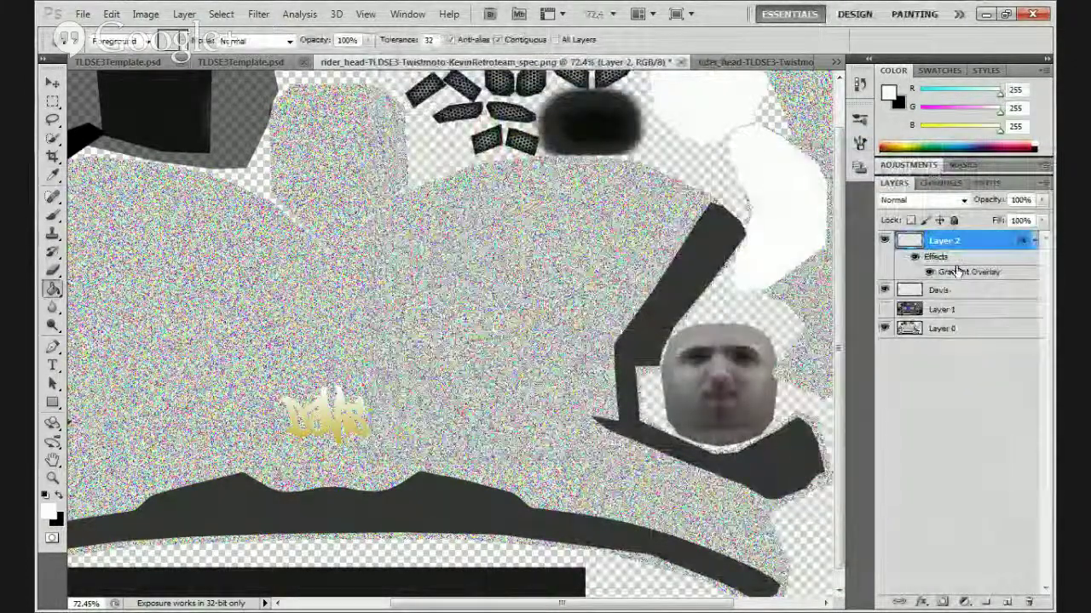
# Add a Bevel and Emboss effect to Layer 2's lettering.
pyautogui.rightClick(957, 271)
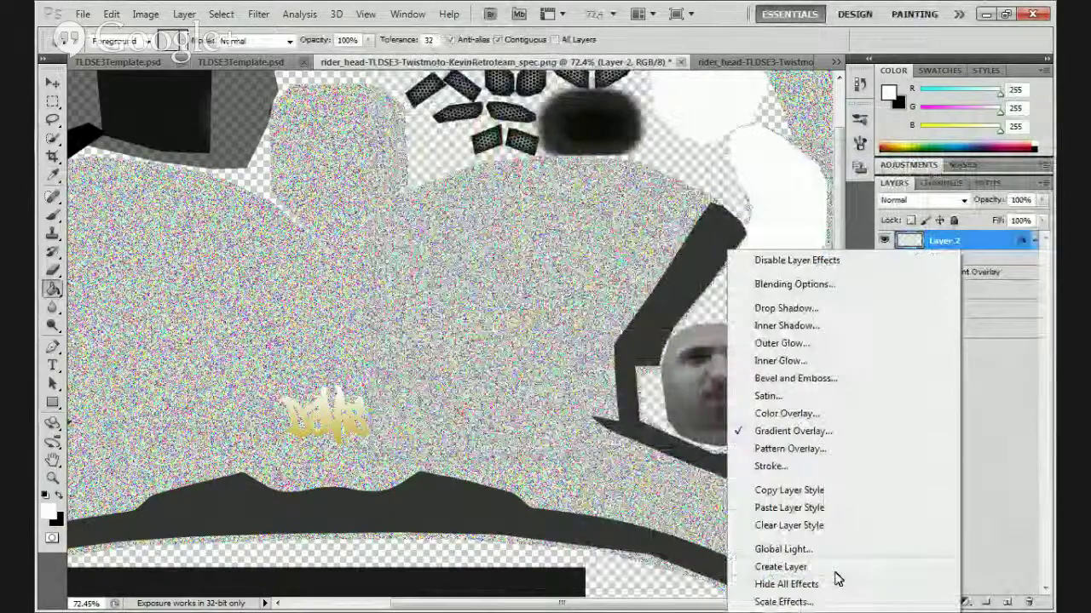
pyautogui.click(978, 244)
pyautogui.doubleClick(978, 245)
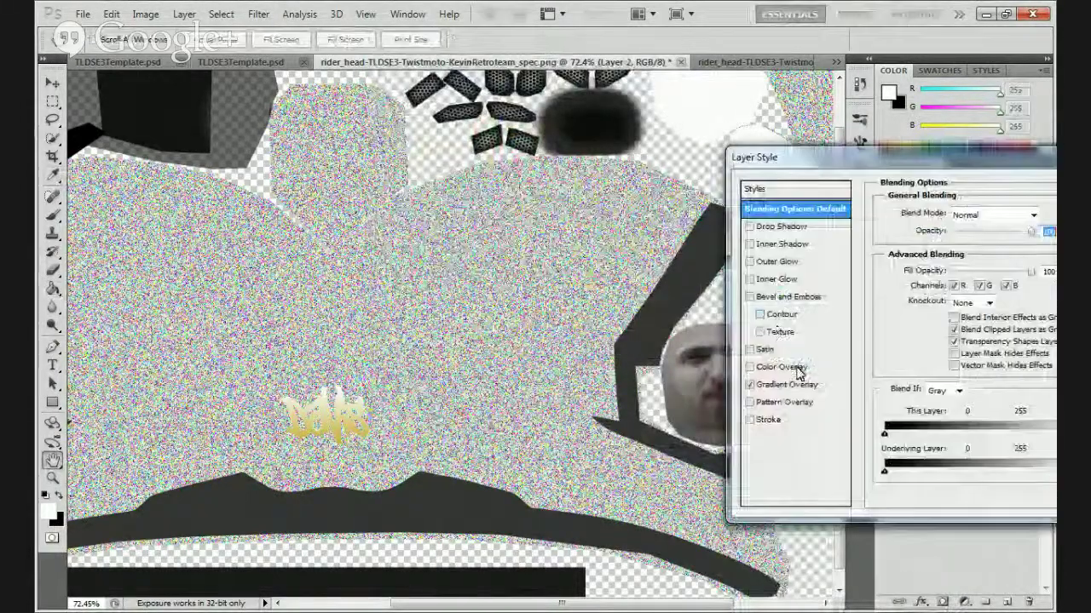
pyautogui.click(829, 298)
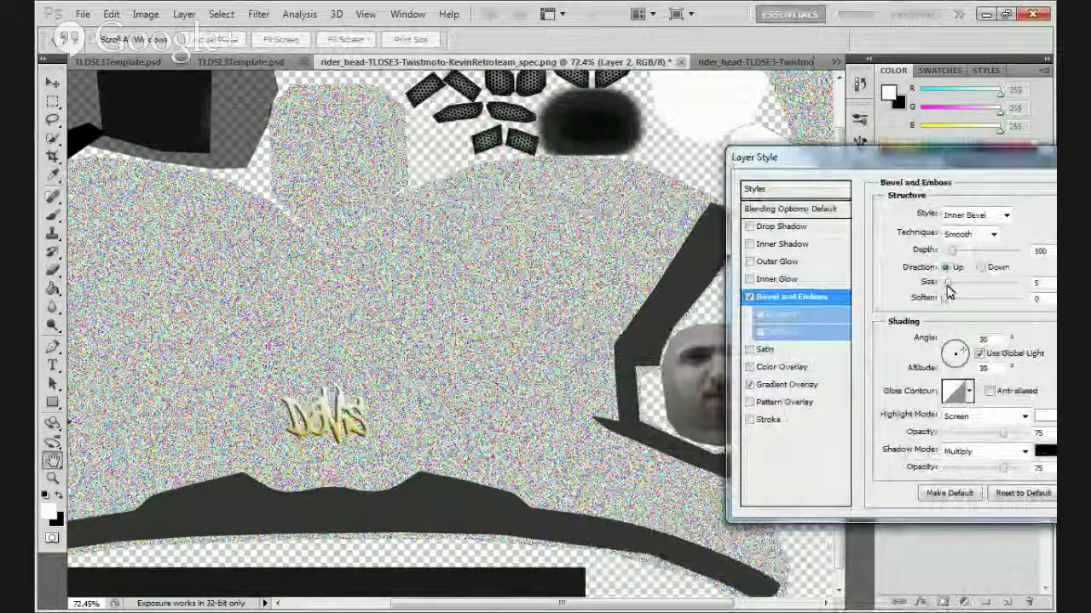
pyautogui.moveTo(945, 283); pyautogui.dragTo(943, 284)
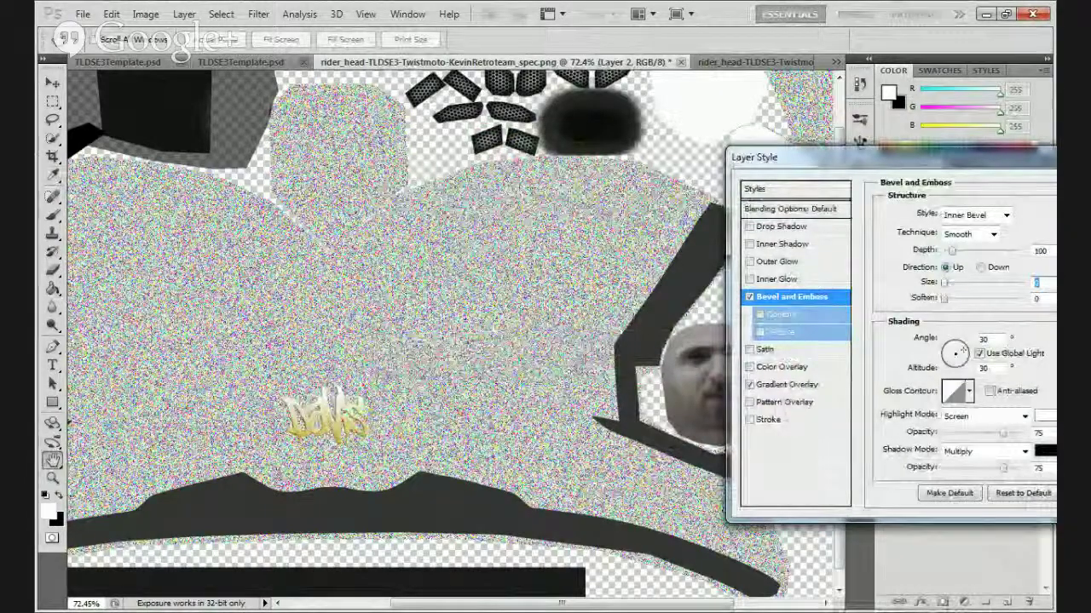
pyautogui.press('Return')
pyautogui.press('g')
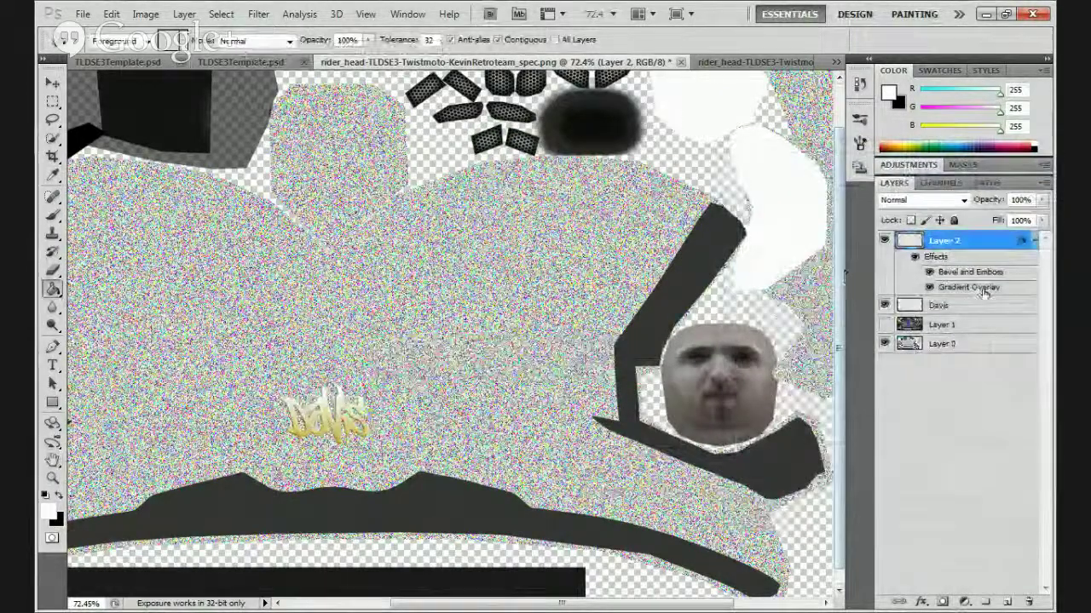
# Split Layer 2's effects into layers and merge each one down into Layer 2.
pyautogui.rightClick(975, 271)
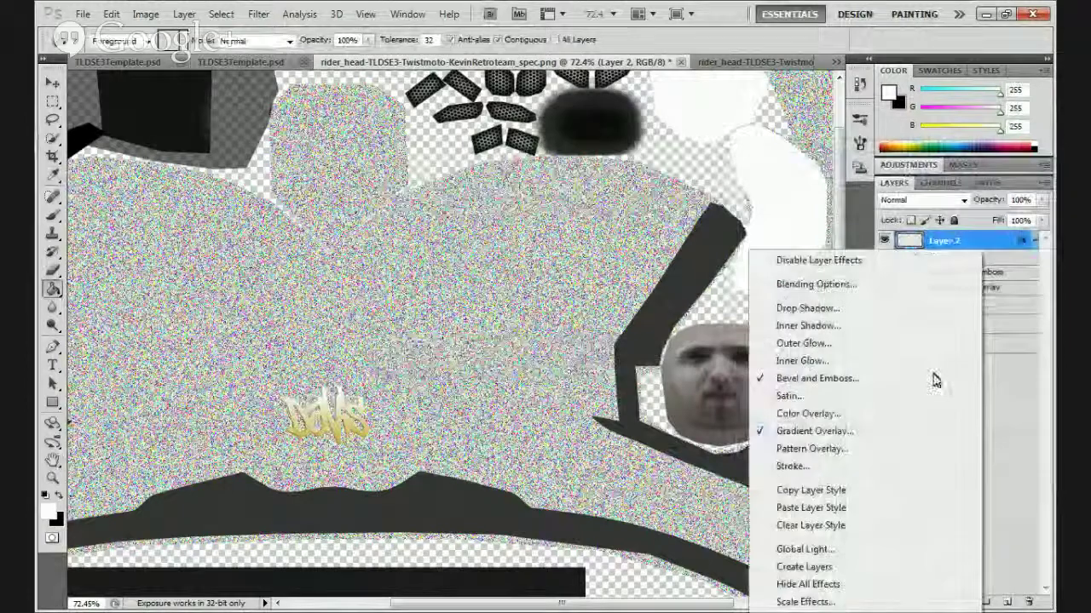
pyautogui.click(805, 567)
pyautogui.click(989, 278)
pyautogui.rightClick(975, 279)
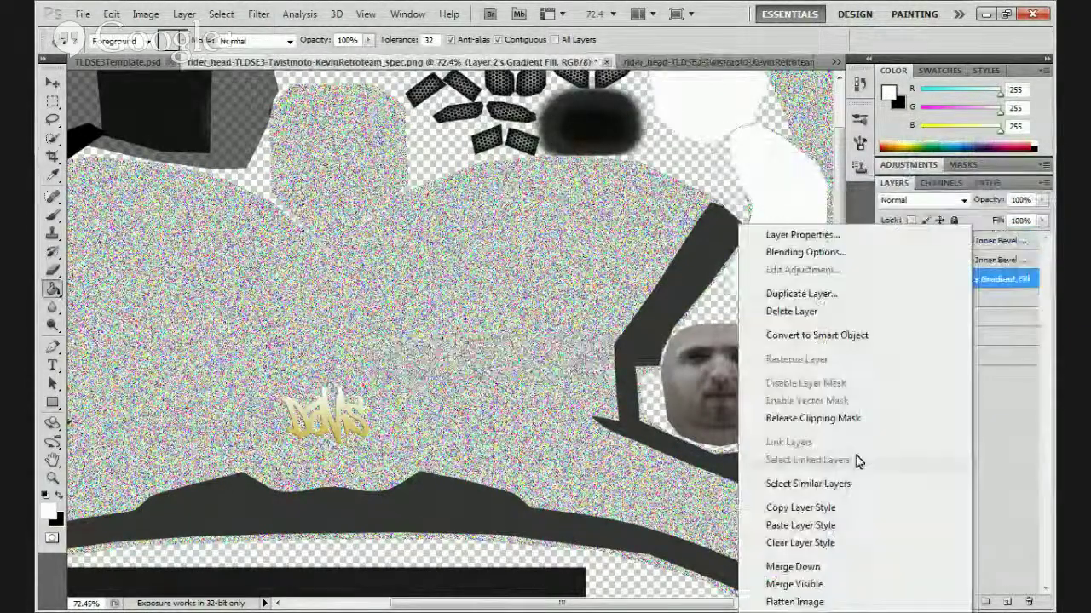
pyautogui.click(840, 569)
pyautogui.rightClick(954, 260)
pyautogui.click(822, 568)
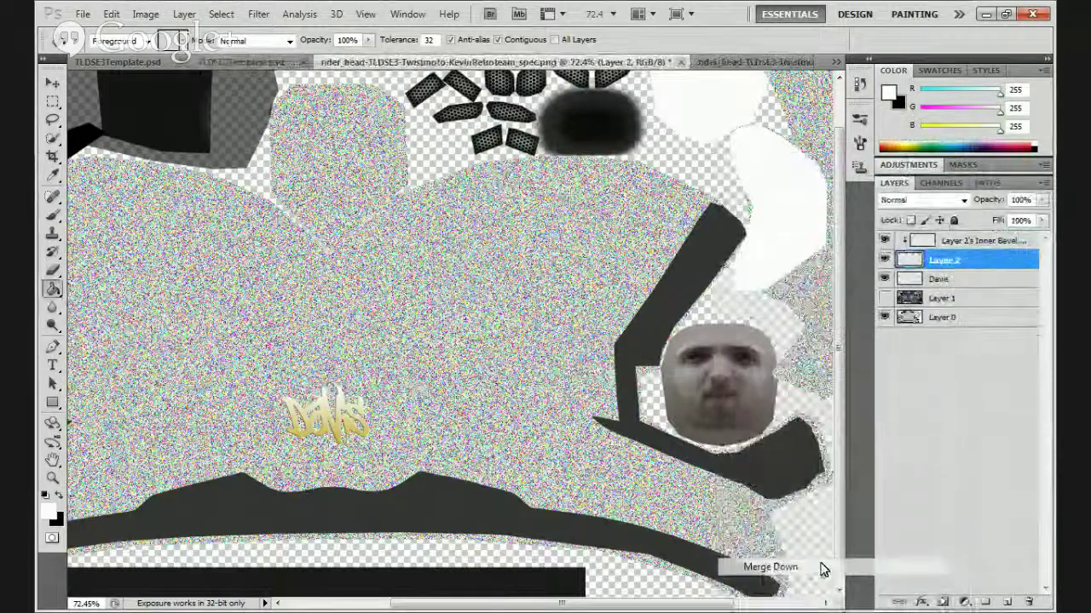
pyautogui.click(971, 241)
pyautogui.rightClick(963, 241)
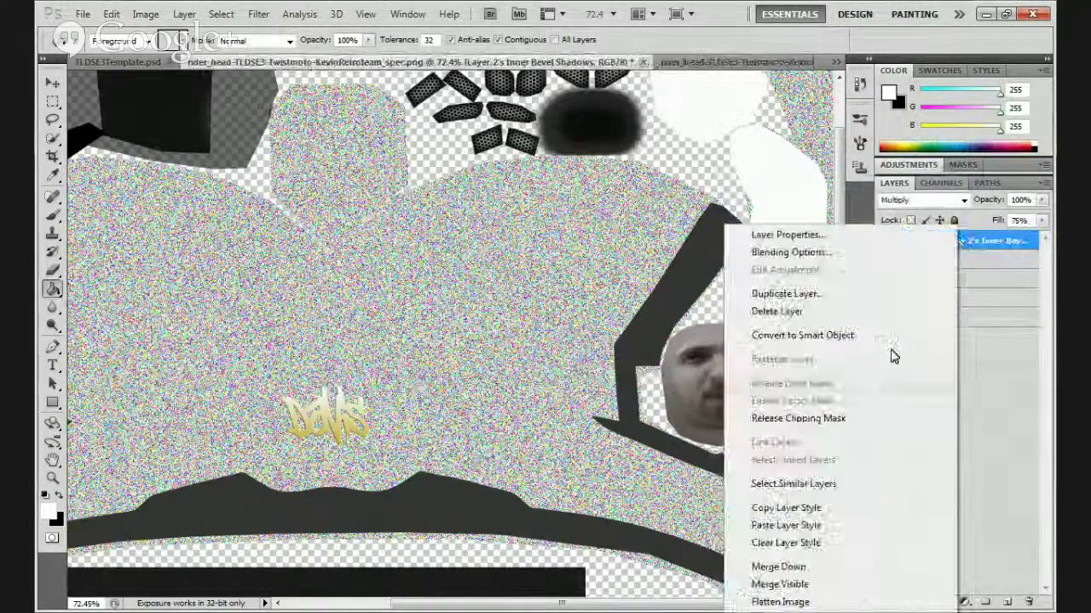
pyautogui.click(826, 568)
# Open the Filter menu list.
pyautogui.click(255, 14)
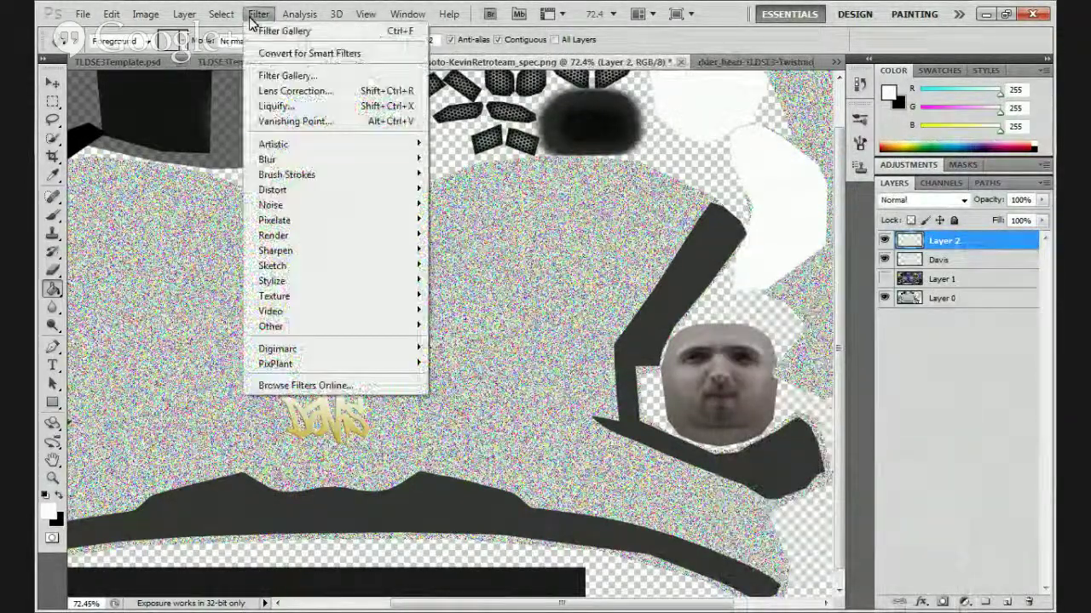
pyautogui.click(322, 34)
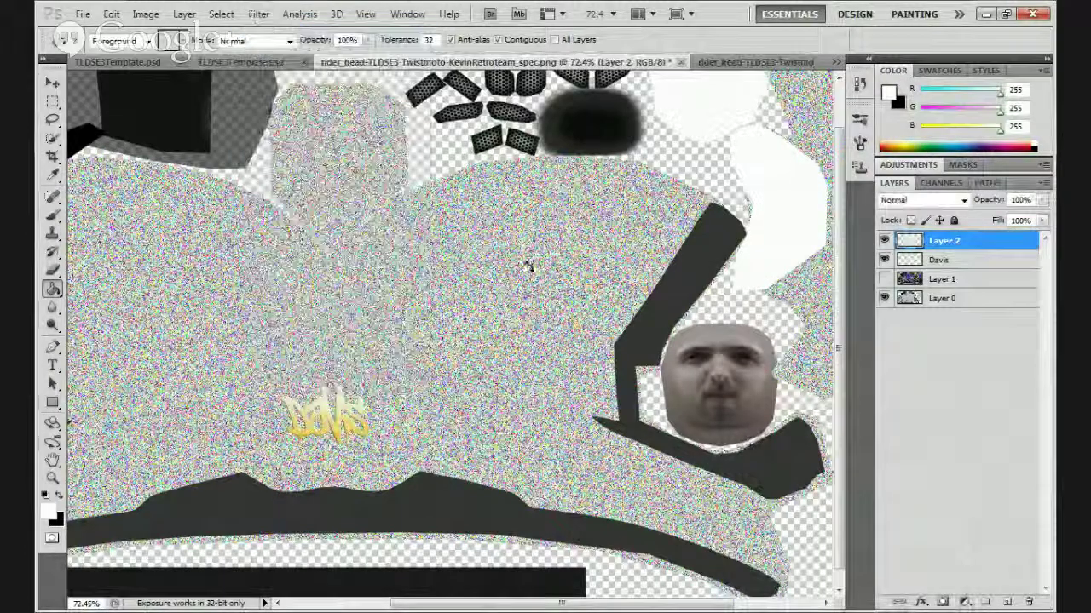
pyautogui.click(249, 19)
pyautogui.moveTo(286, 174)
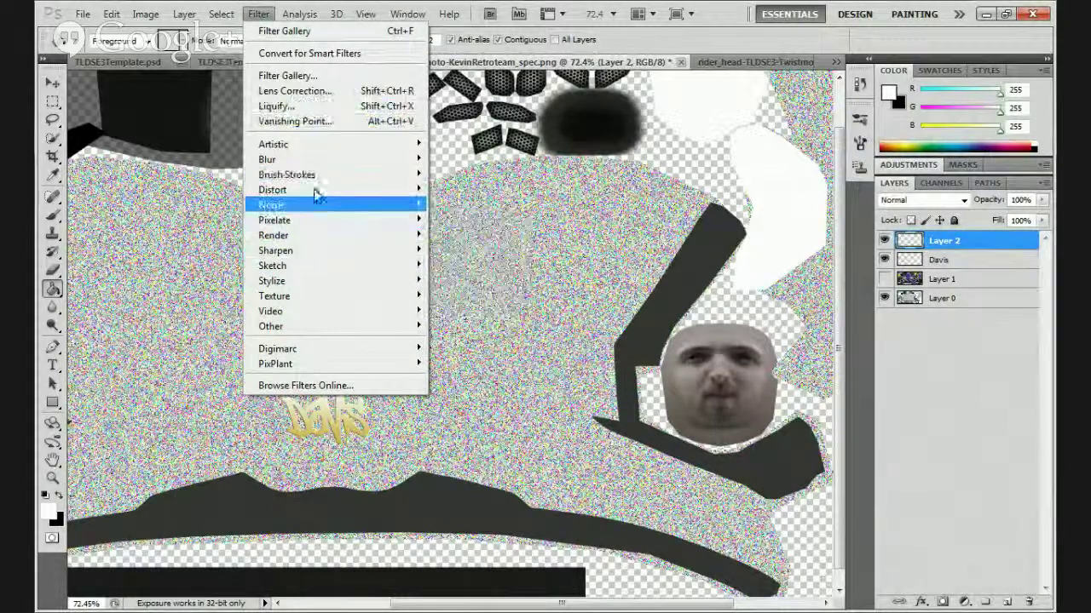
# Open the Filter Gallery, browse the Sketch, Distort, Artistic and Brush Strokes categories, and preview Glass.
pyautogui.click(322, 75)
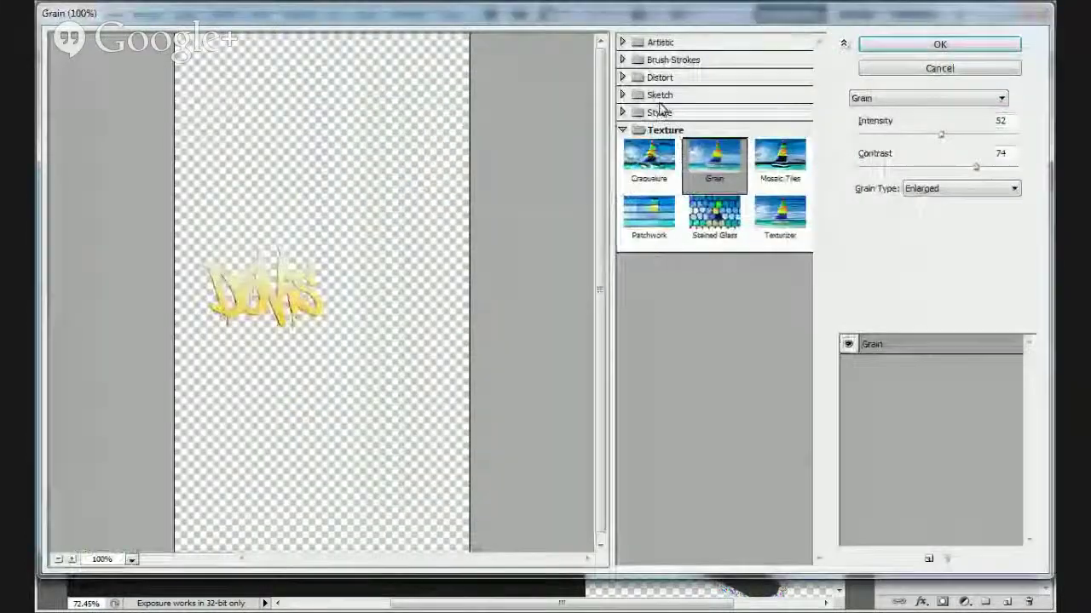
pyautogui.click(649, 95)
pyautogui.click(644, 82)
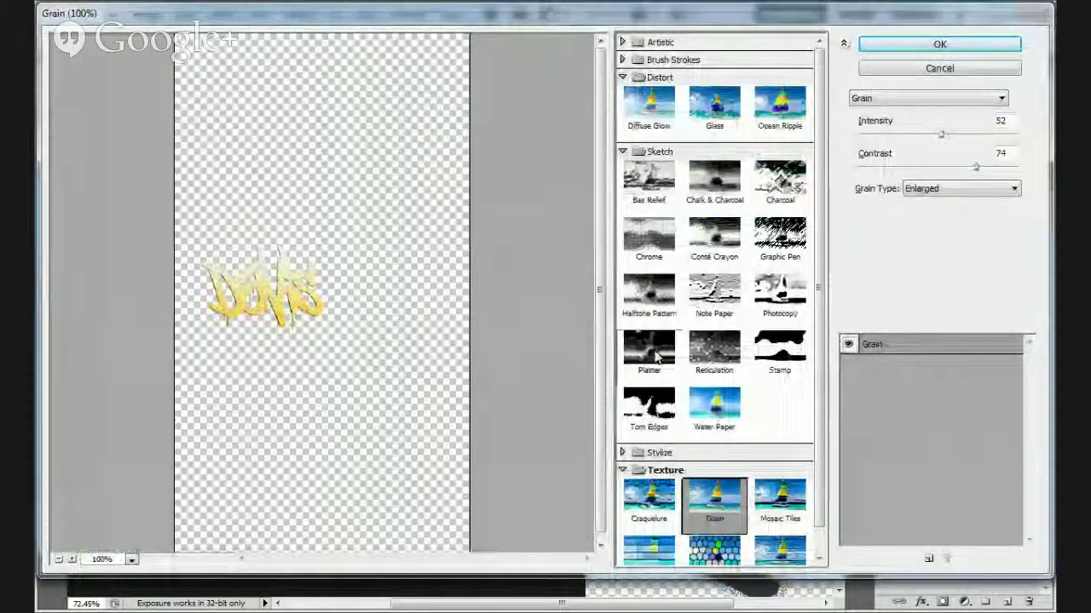
pyautogui.click(678, 44)
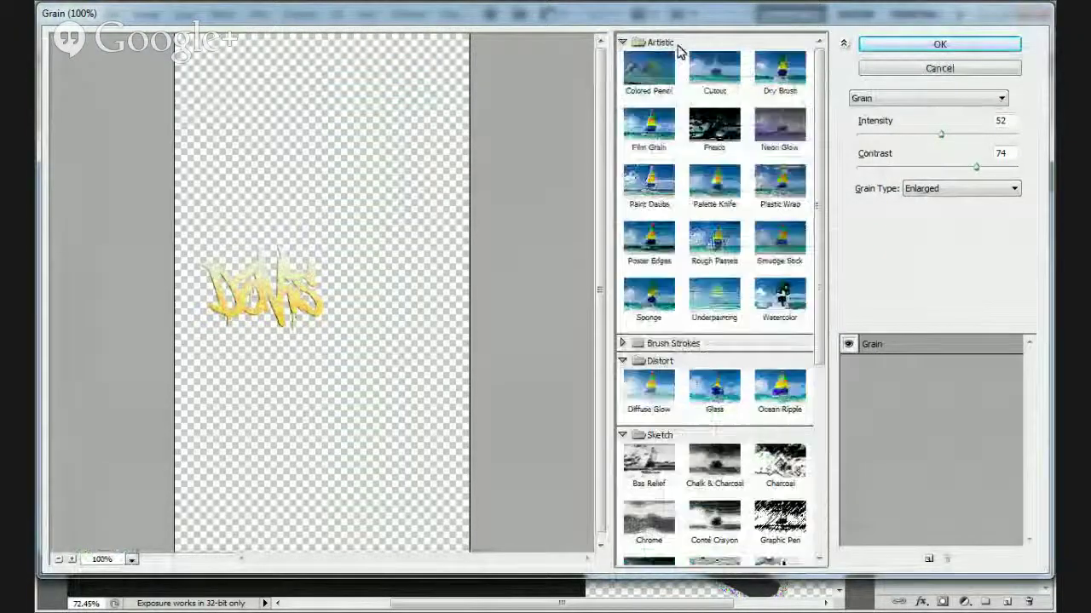
pyautogui.scroll(-1, 656, 311)
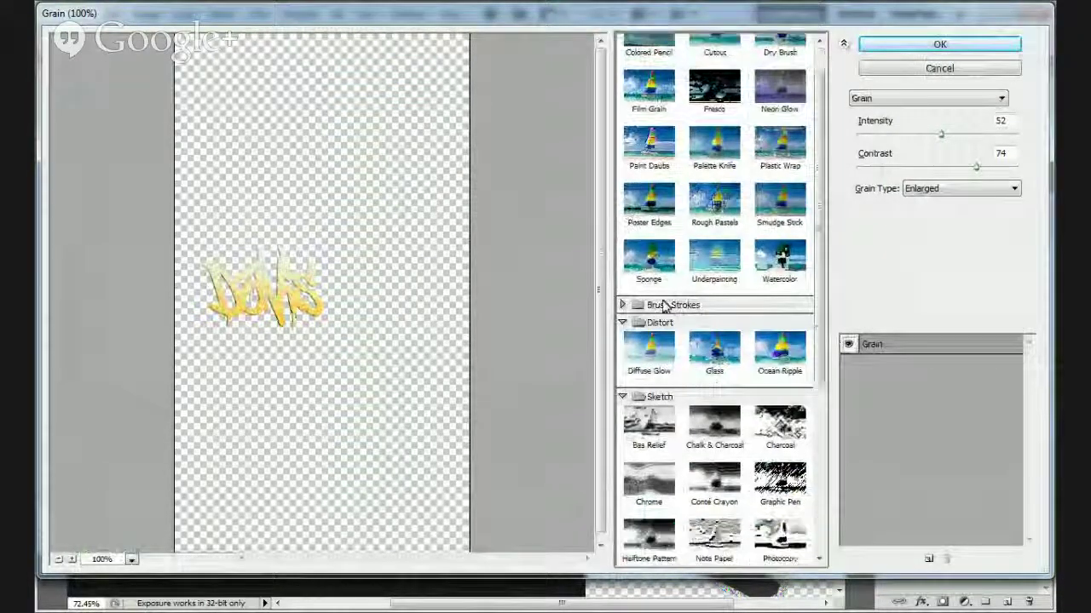
pyautogui.click(654, 307)
pyautogui.scroll(-2, 654, 315)
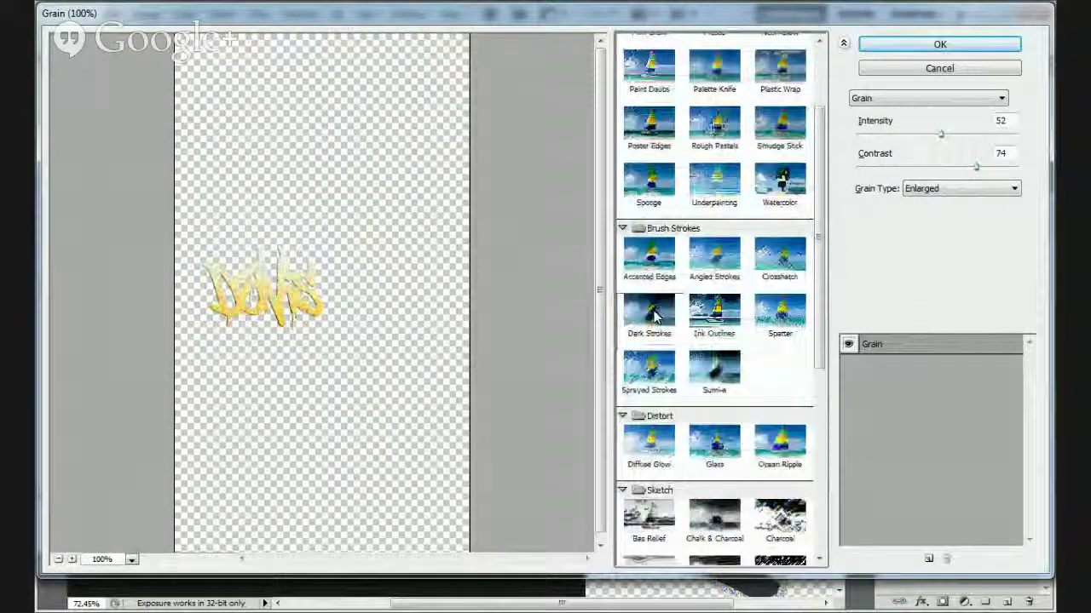
pyautogui.scroll(-5, 655, 315)
pyautogui.click(704, 260)
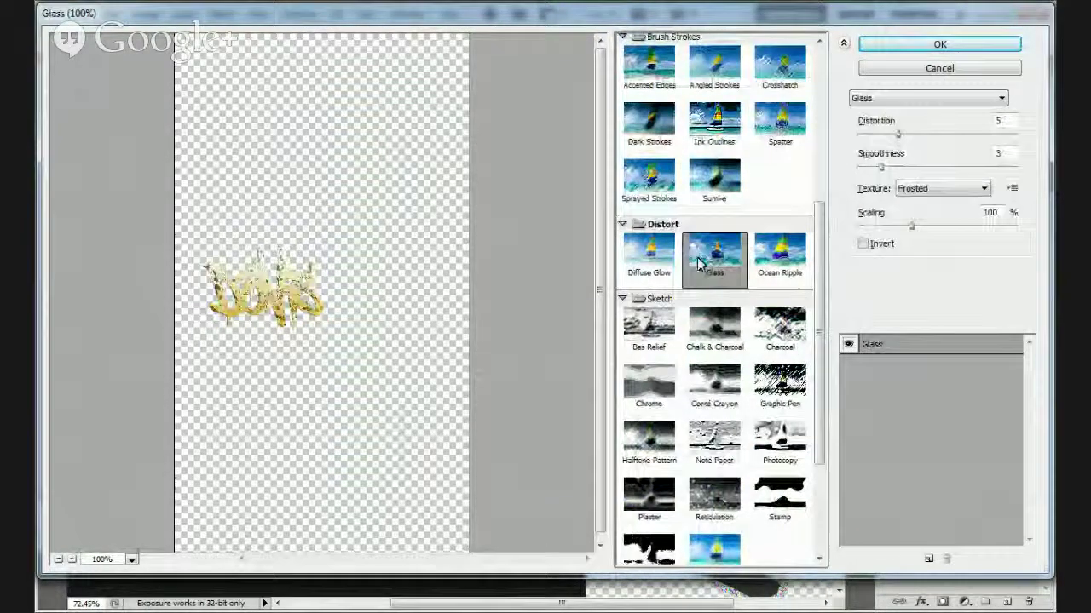
# Browse down to the Stylize filter category, then scroll back up the filter list.
pyautogui.scroll(-1, 695, 262)
pyautogui.scroll(-2, 682, 264)
pyautogui.scroll(-1, 669, 266)
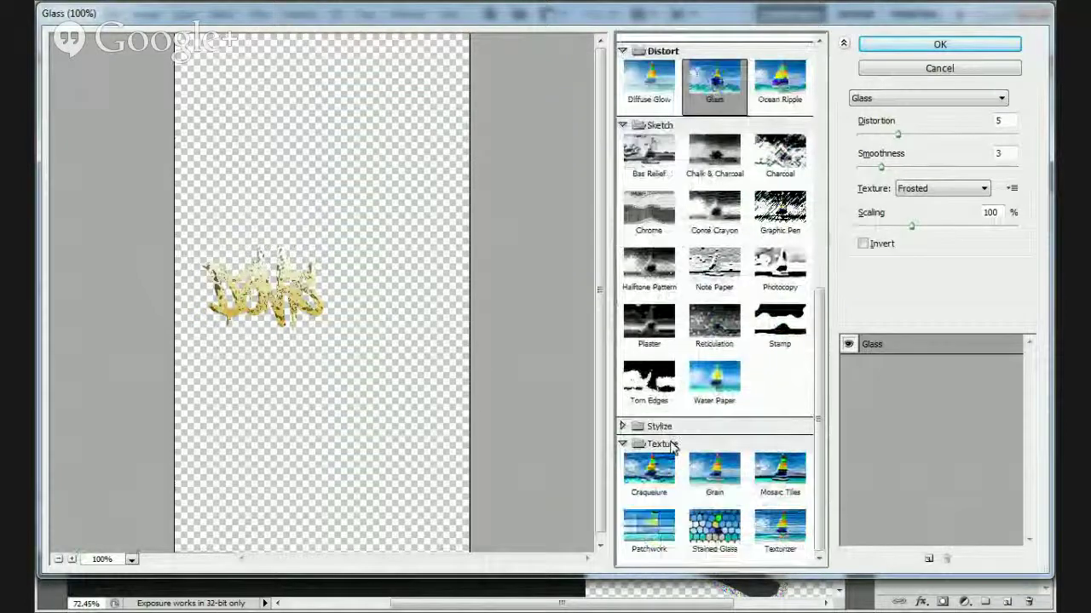
pyautogui.click(654, 445)
pyautogui.scroll(-2, 669, 426)
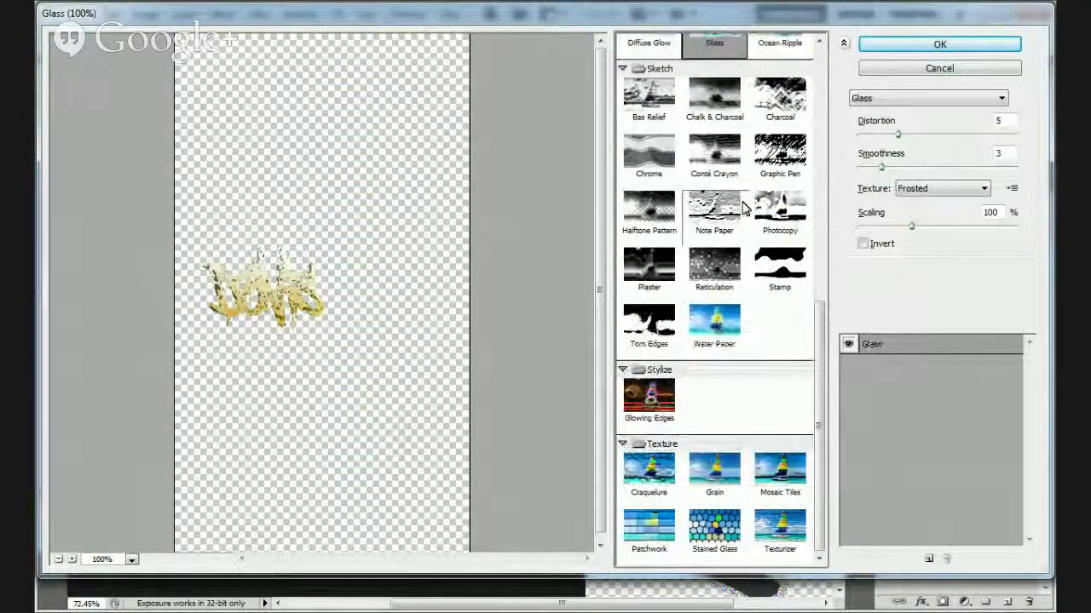
pyautogui.scroll(1, 743, 207)
pyautogui.scroll(2, 754, 234)
pyautogui.scroll(3, 761, 241)
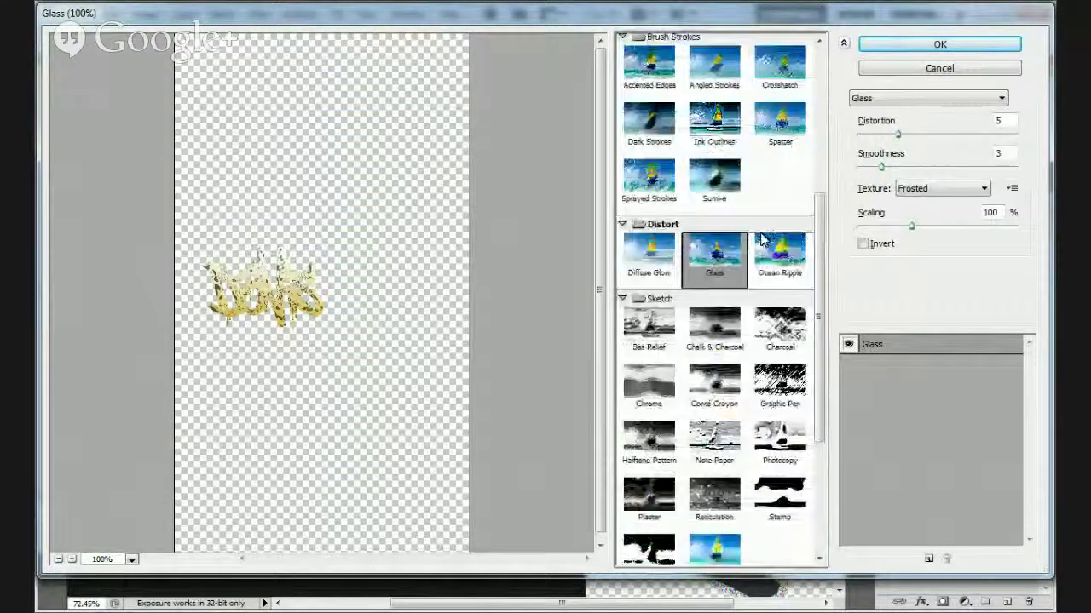
pyautogui.scroll(3, 708, 247)
pyautogui.scroll(3, 648, 252)
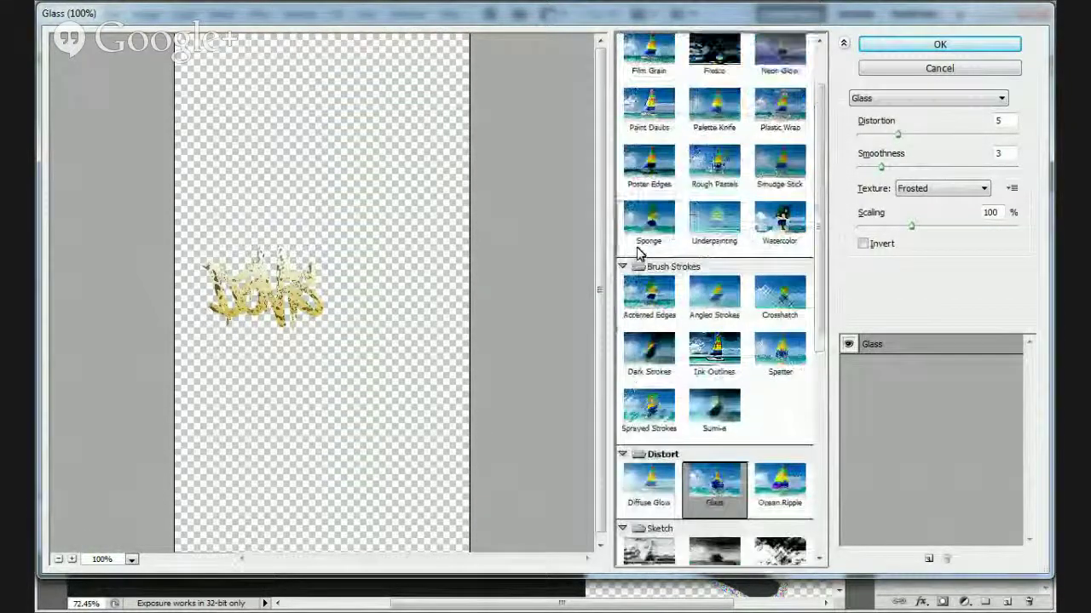
pyautogui.scroll(2, 641, 252)
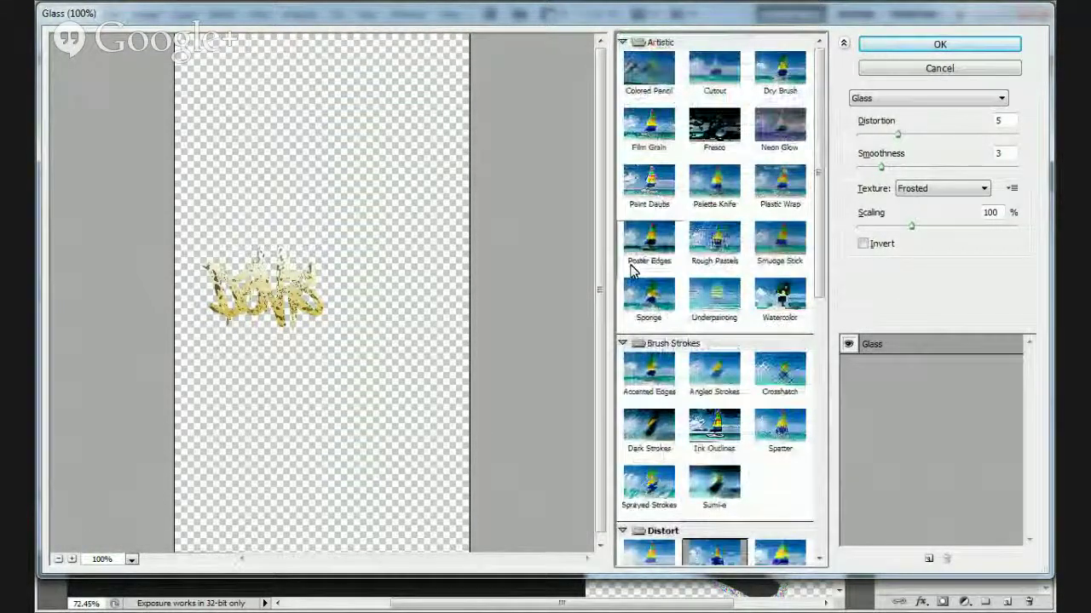
# Preview Plastic Wrap with Highlight Strength 20, Detail 15 and Smoothness 3.
pyautogui.click(775, 194)
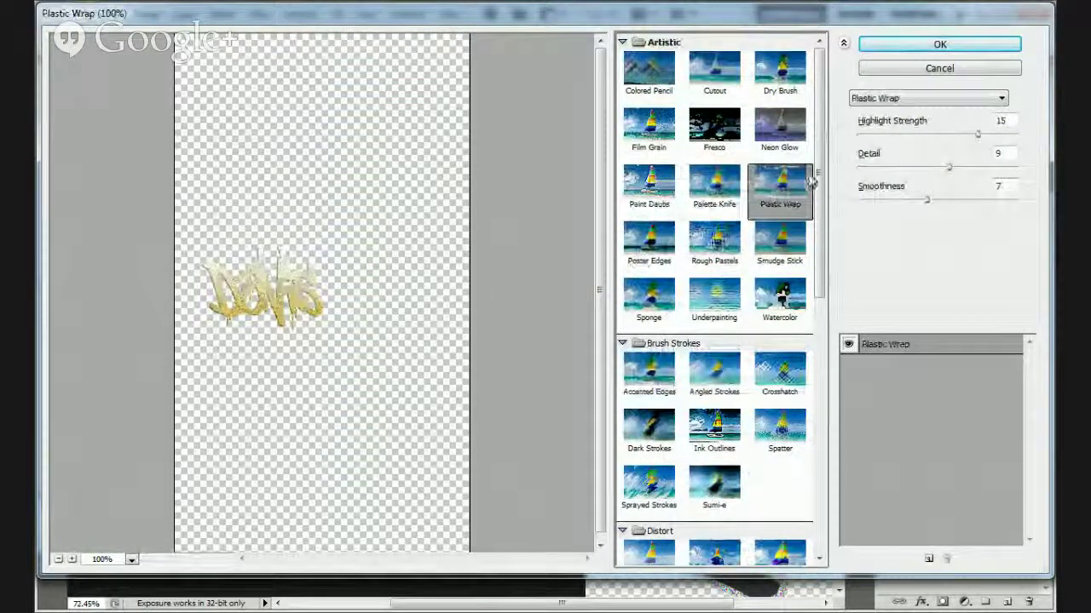
pyautogui.moveTo(948, 168); pyautogui.dragTo(1017, 167)
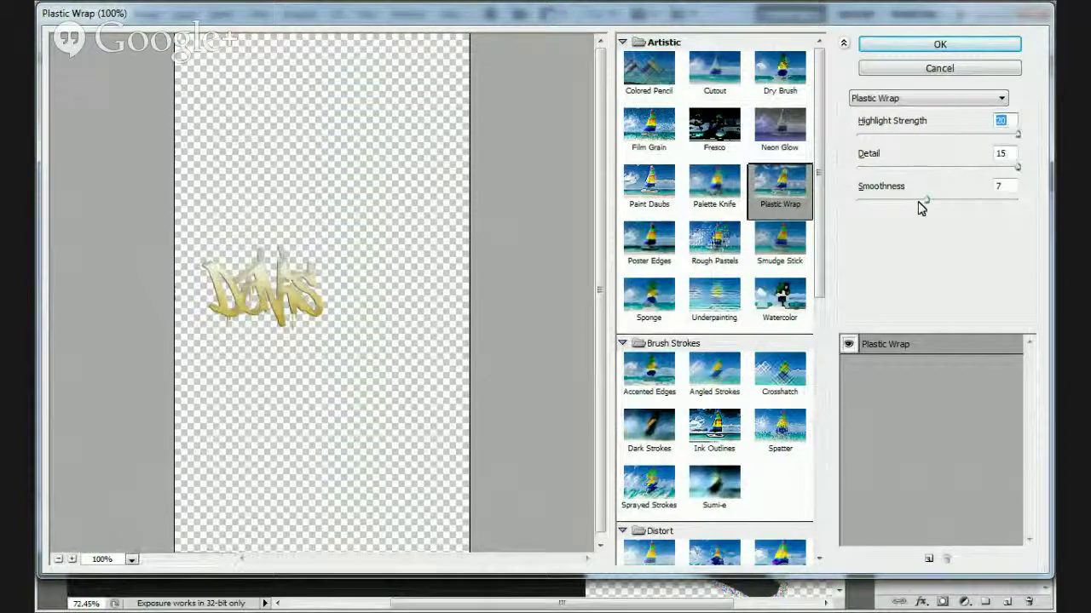
pyautogui.moveTo(920, 204); pyautogui.dragTo(839, 205)
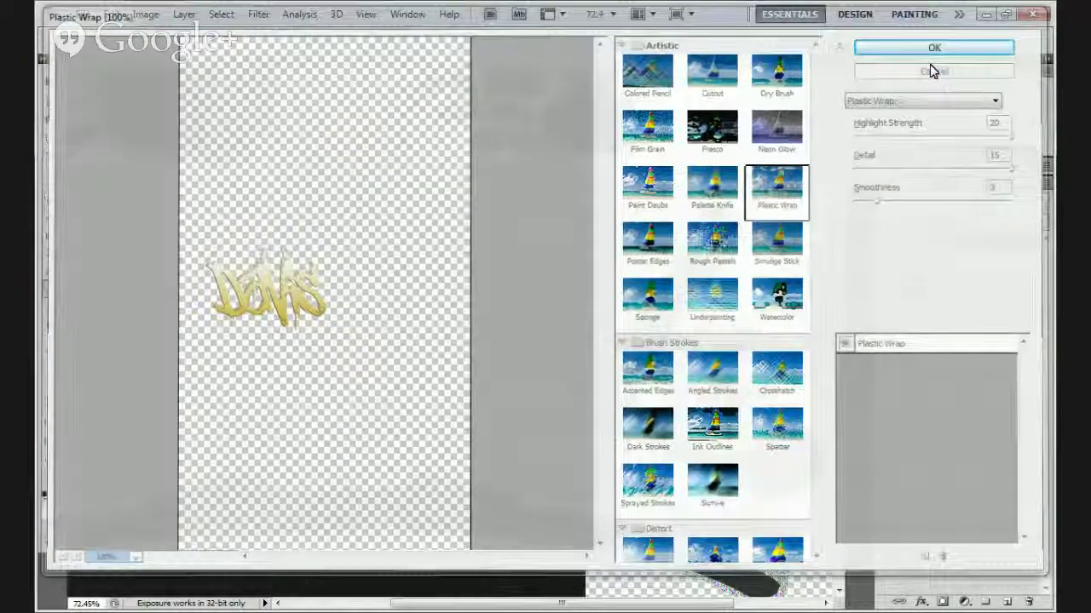
pyautogui.click(931, 69)
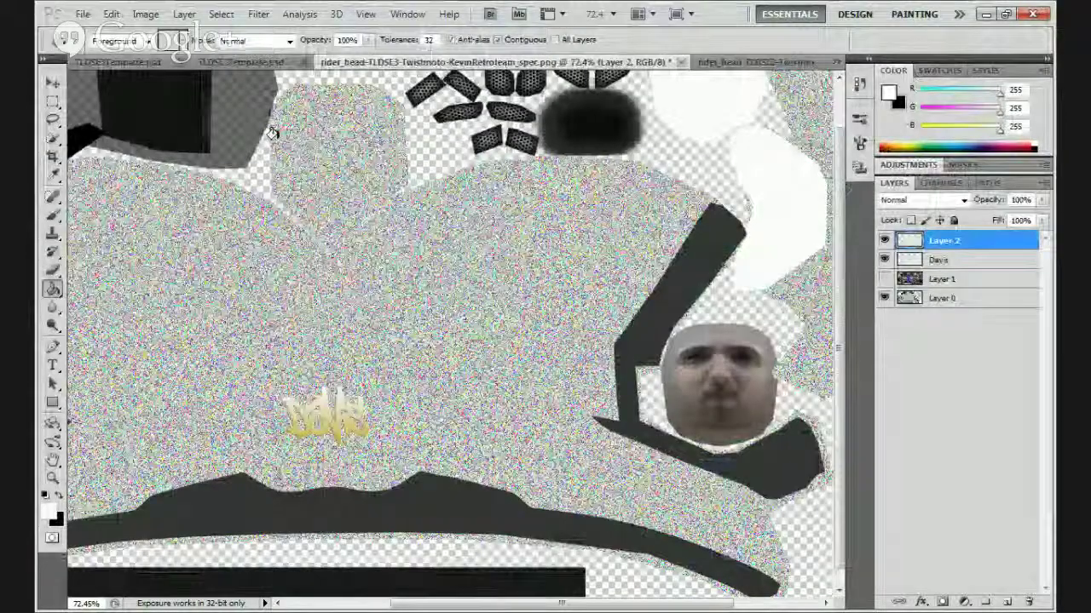
# Apply a Curves adjustment to Layer 2, bending the curve with two points to brighten shadows.
pyautogui.click(111, 14)
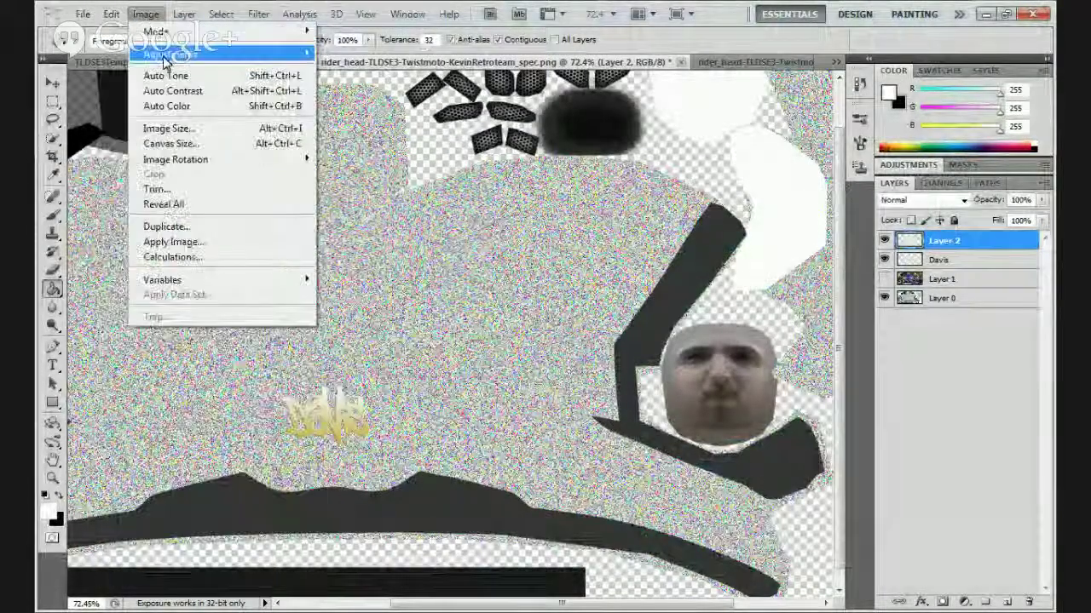
pyautogui.moveTo(170, 54)
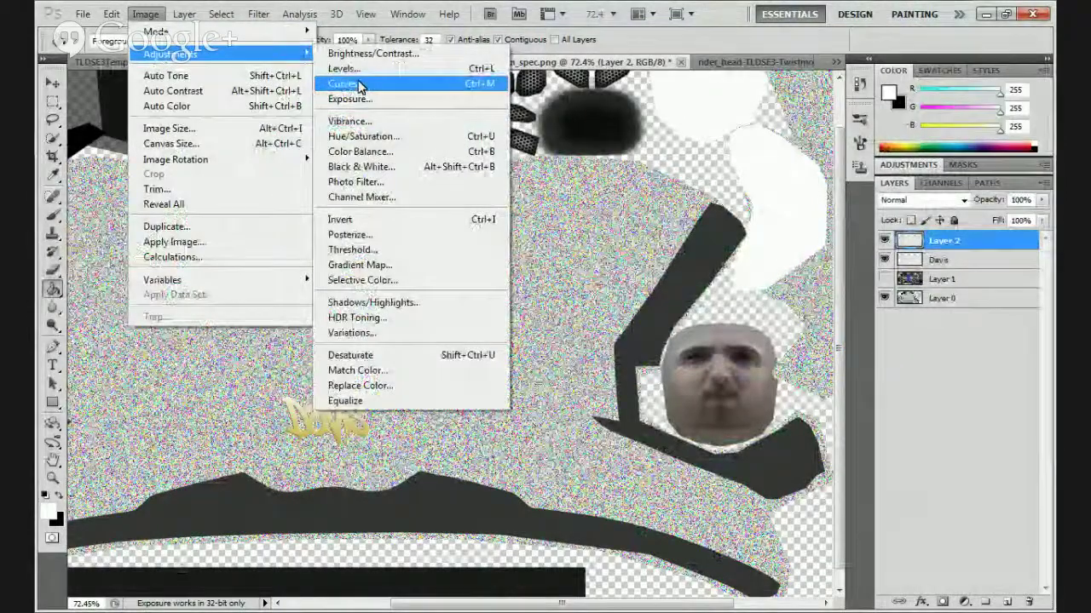
pyautogui.click(358, 81)
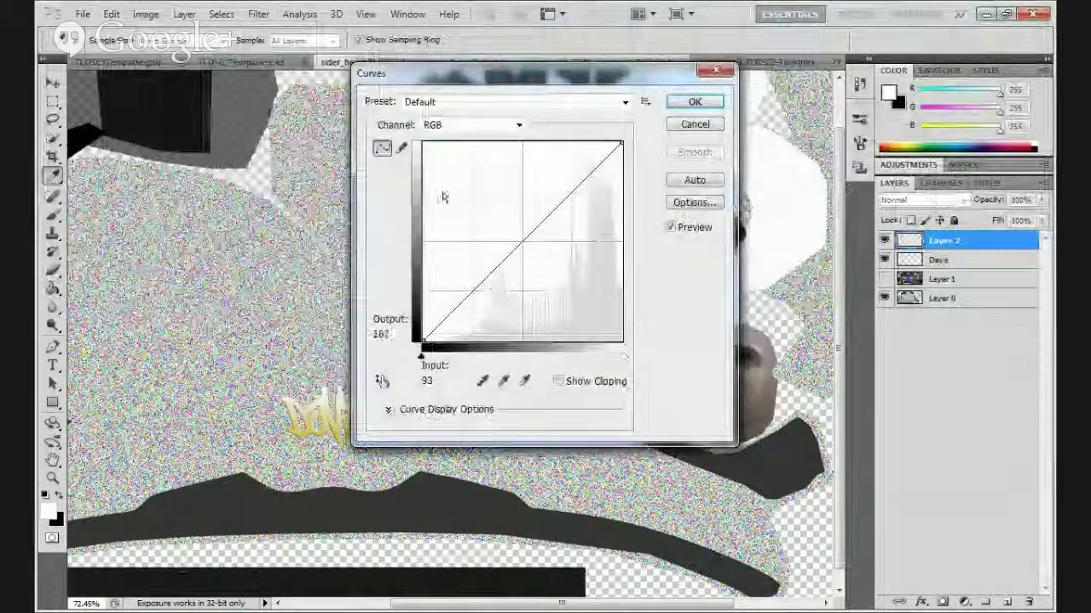
pyautogui.click(453, 303)
pyautogui.moveTo(453, 303); pyautogui.dragTo(431, 234)
pyautogui.moveTo(564, 143)
pyautogui.mouseDown()
pyautogui.moveTo(585, 316)
pyautogui.moveTo(576, 312)
pyautogui.mouseUp()
pyautogui.moveTo(431, 234)
pyautogui.mouseDown()
pyautogui.moveTo(458, 179)
pyautogui.moveTo(462, 188)
pyautogui.moveTo(458, 171)
pyautogui.mouseUp()
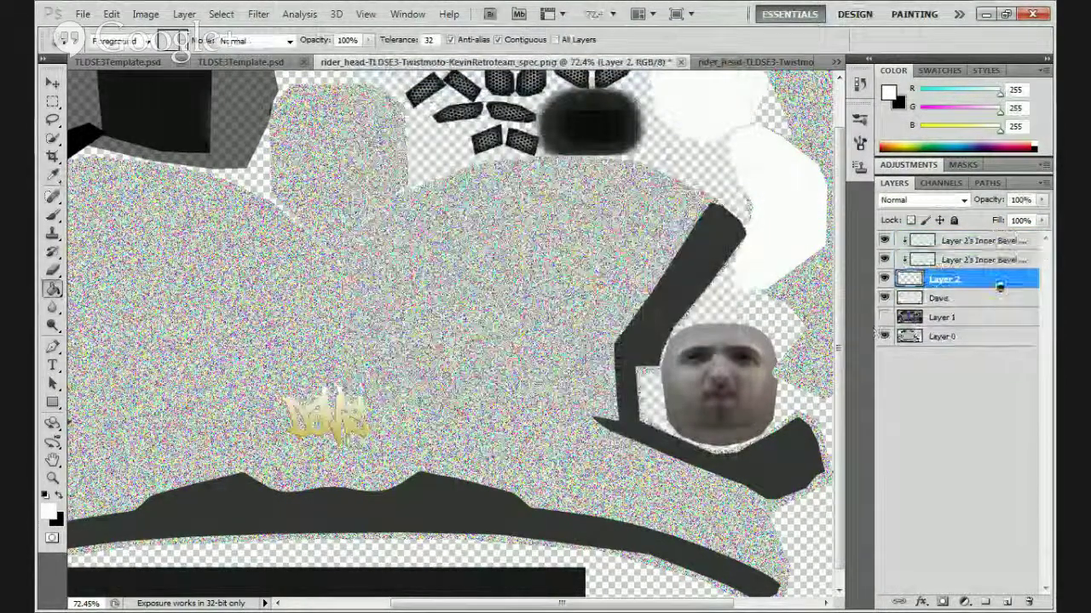
# Undo the split layers, switch the gradient overlay to Foreground to Background, and turn off Bevel and Emboss.
pyautogui.hotkey('ctrl', 'alt', 'z')
pyautogui.hotkey('ctrl', 'alt', 'z')
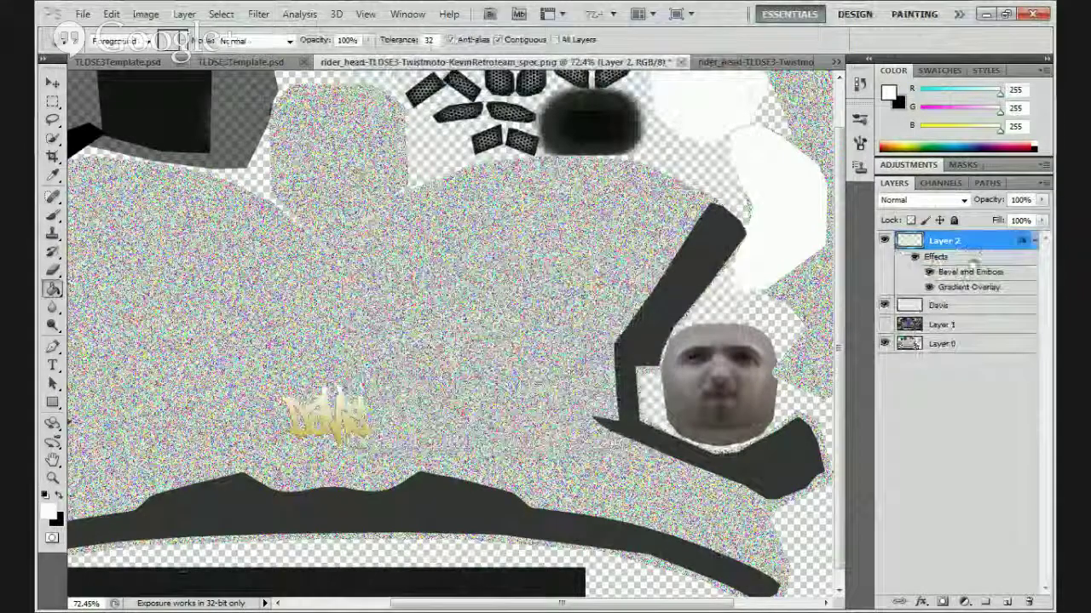
pyautogui.doubleClick(982, 250)
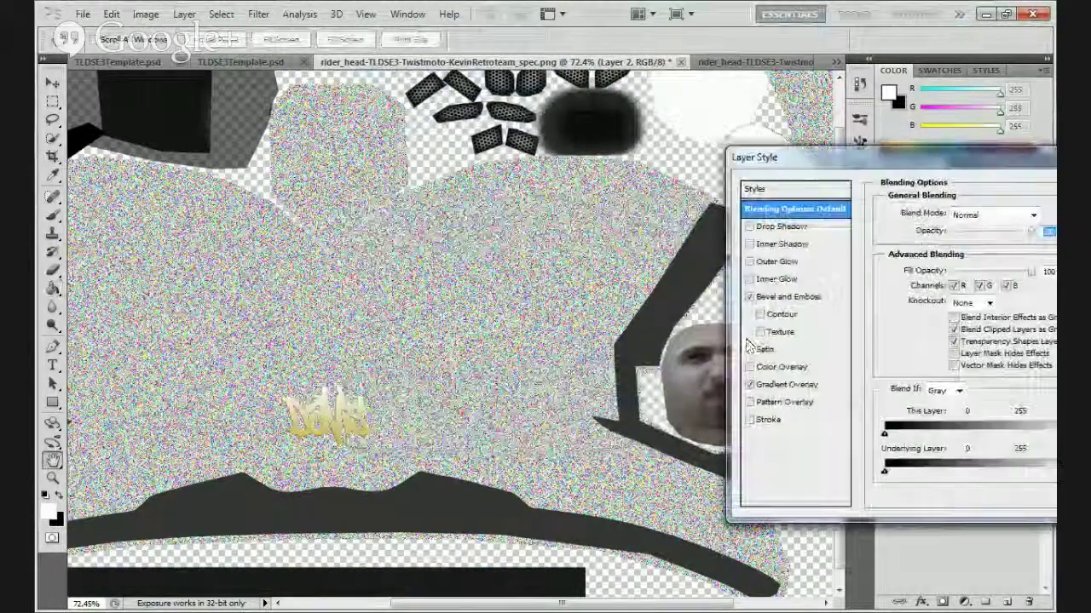
pyautogui.click(784, 385)
pyautogui.click(980, 248)
pyautogui.click(416, 116)
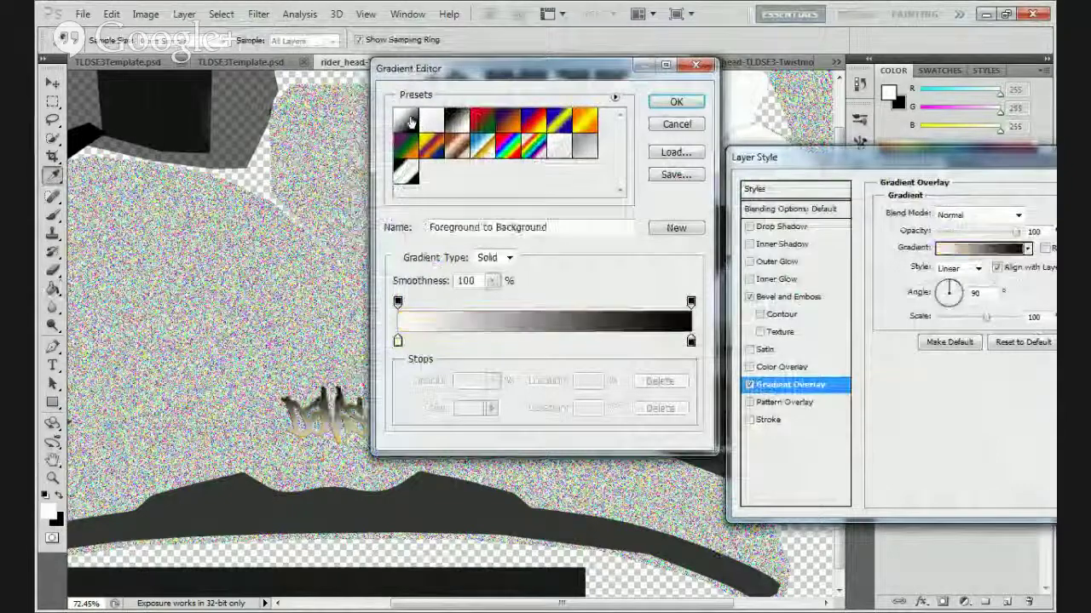
pyautogui.click(676, 101)
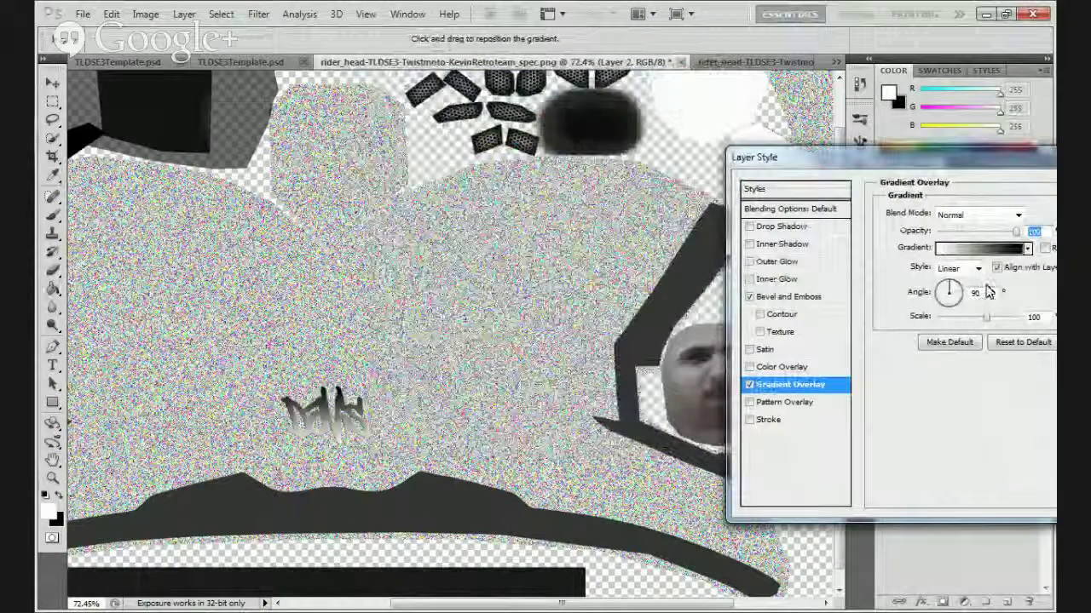
pyautogui.click(749, 298)
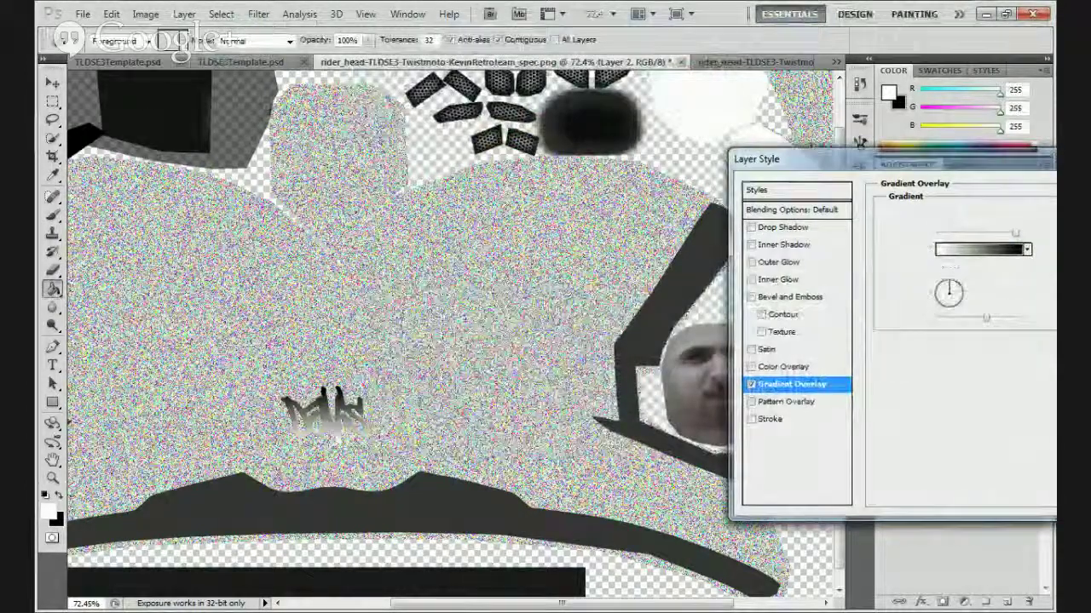
pyautogui.press('Return')
# Convert the gradient effect into its own layer and merge it down into Layer 2.
pyautogui.rightClick(963, 271)
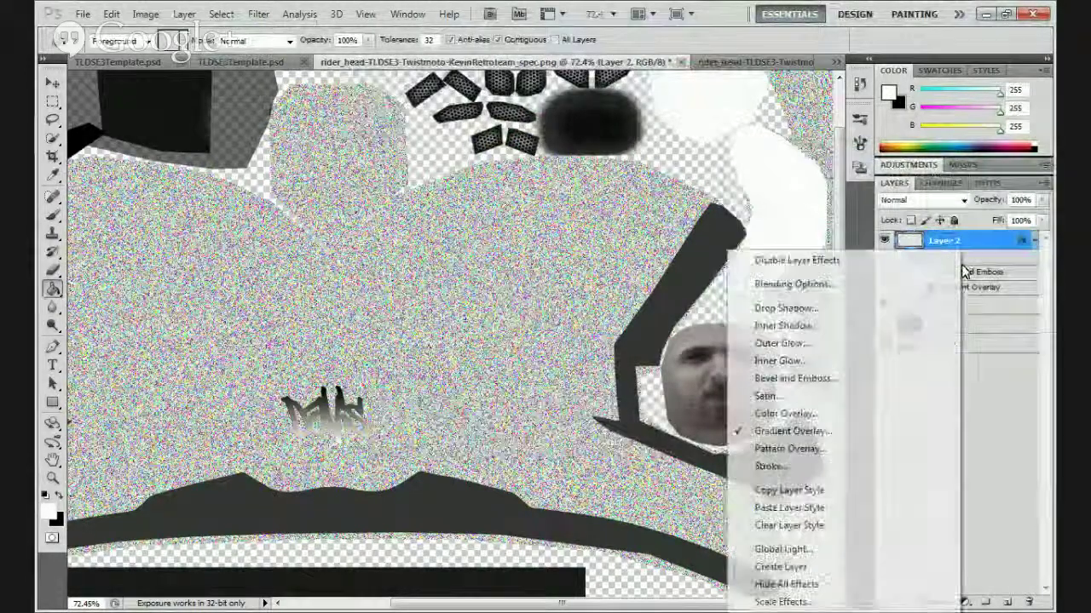
pyautogui.click(805, 567)
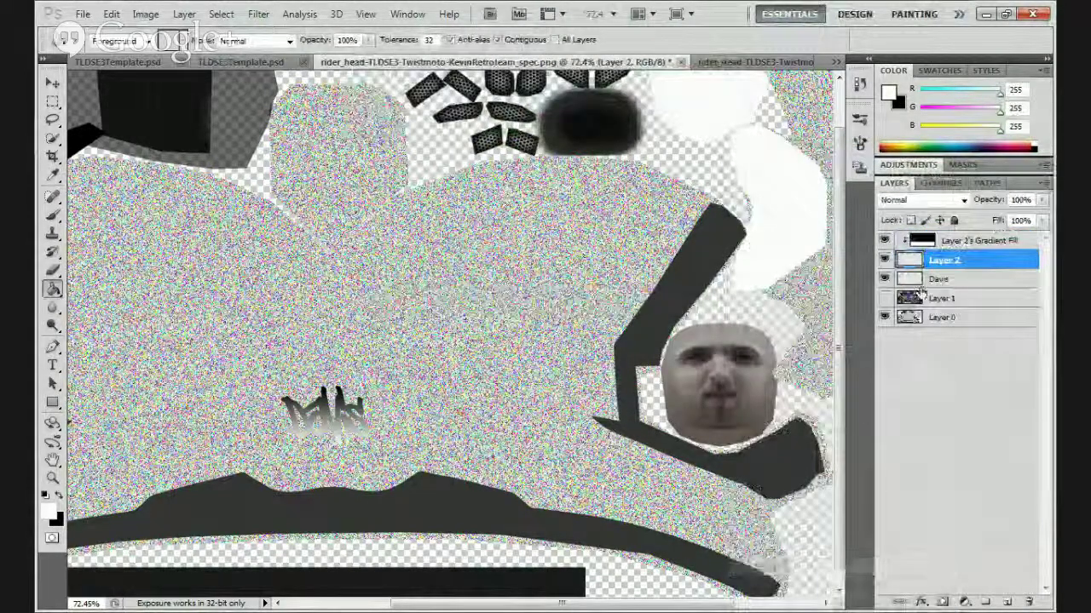
pyautogui.rightClick(968, 241)
pyautogui.click(785, 567)
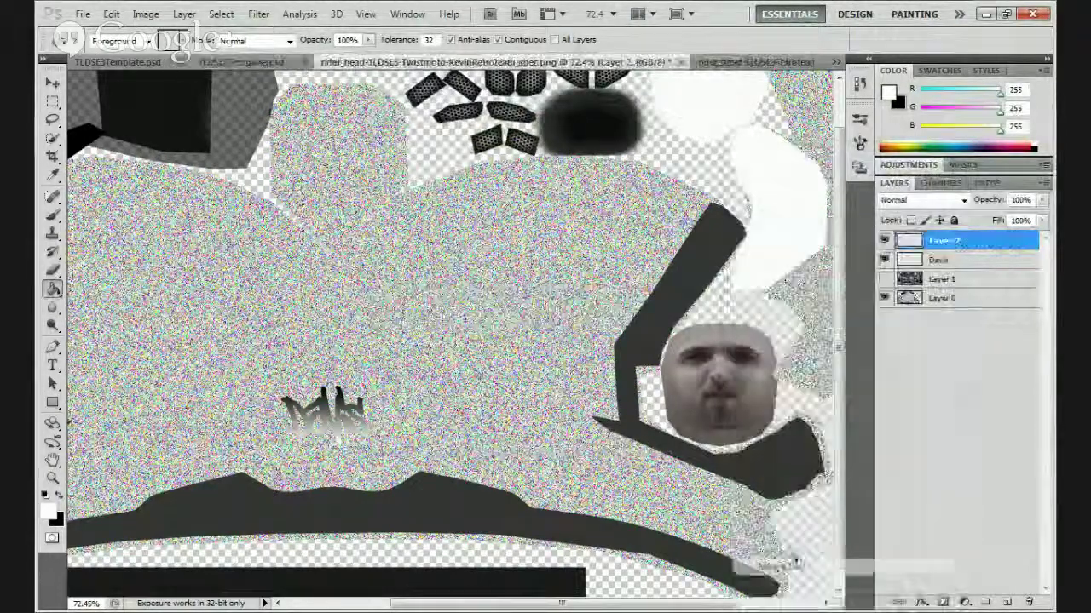
# Apply a first S-shaped Curves adjustment with raised shadows and a highlight dip.
pyautogui.click(112, 14)
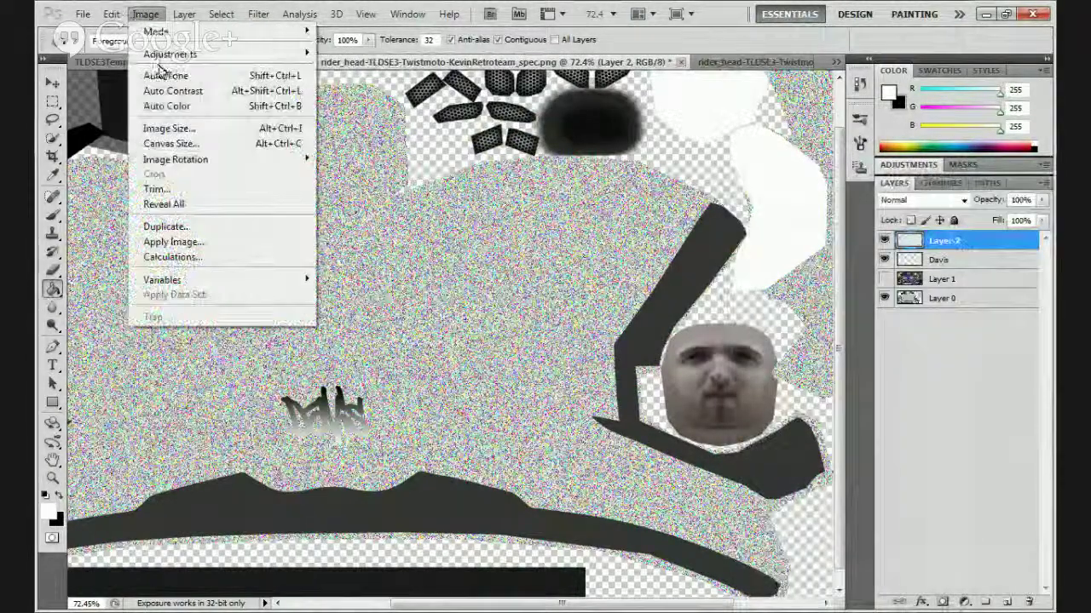
pyautogui.moveTo(170, 53)
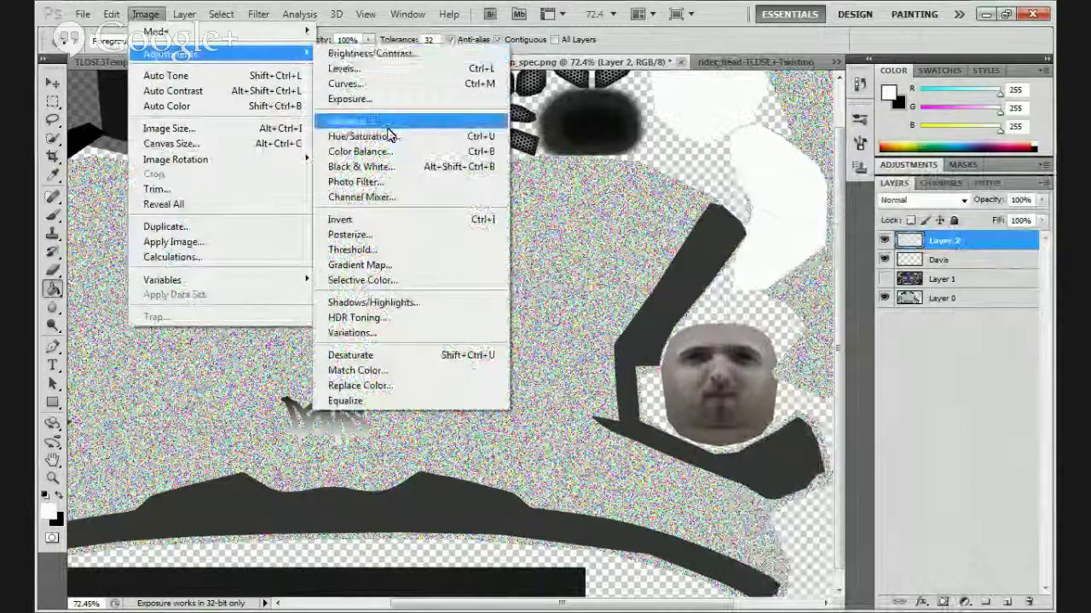
pyautogui.click(370, 88)
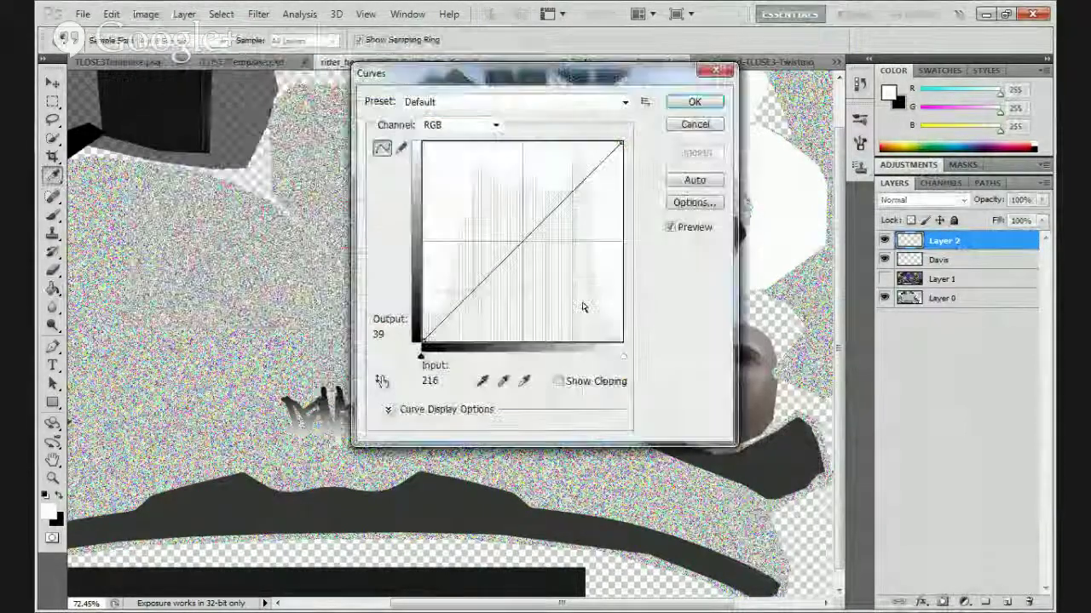
pyautogui.moveTo(454, 309); pyautogui.dragTo(457, 244)
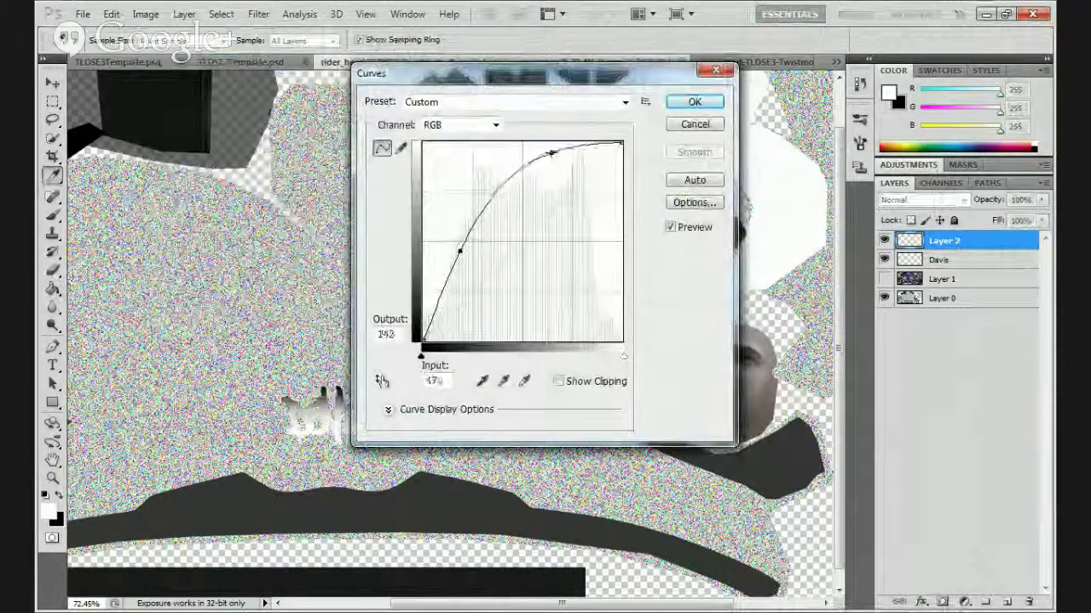
pyautogui.moveTo(562, 155); pyautogui.dragTo(569, 277)
pyautogui.moveTo(459, 251); pyautogui.dragTo(450, 202)
pyautogui.moveTo(568, 276)
pyautogui.mouseDown()
pyautogui.moveTo(575, 305)
pyautogui.moveTo(563, 272)
pyautogui.mouseUp()
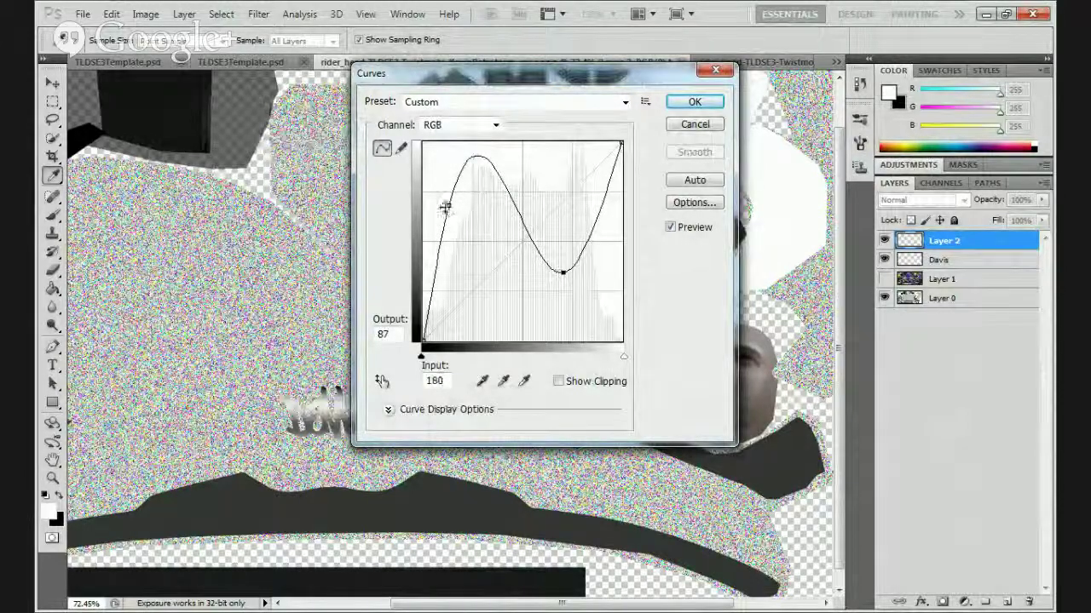
pyautogui.moveTo(511, 69); pyautogui.dragTo(664, 151)
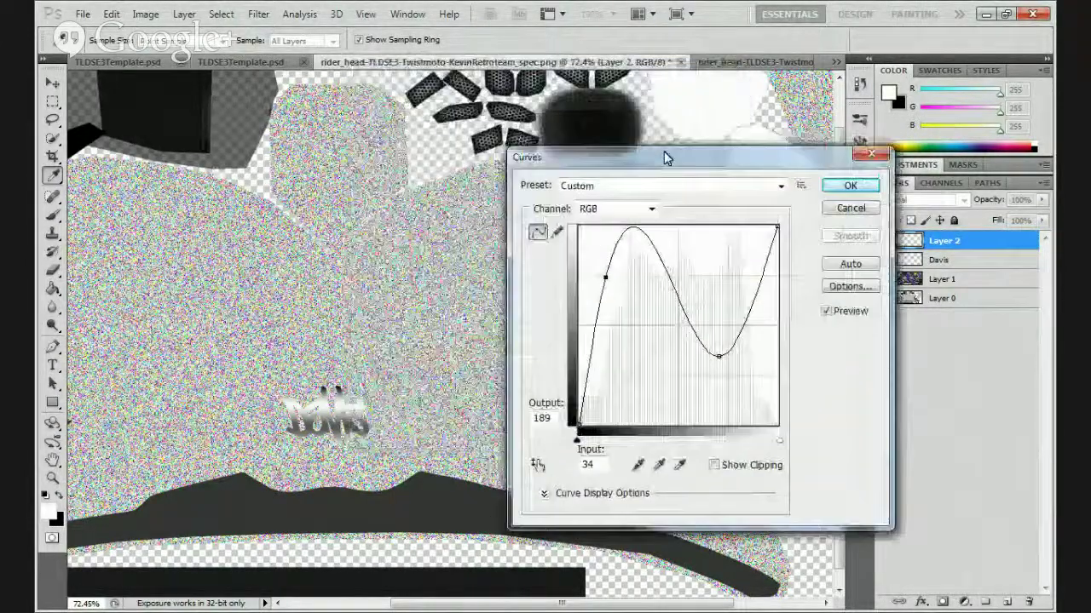
pyautogui.click(847, 184)
# Apply a second, taller S-shaped Curves adjustment for the chrome look.
pyautogui.click(145, 14)
pyautogui.moveTo(171, 54)
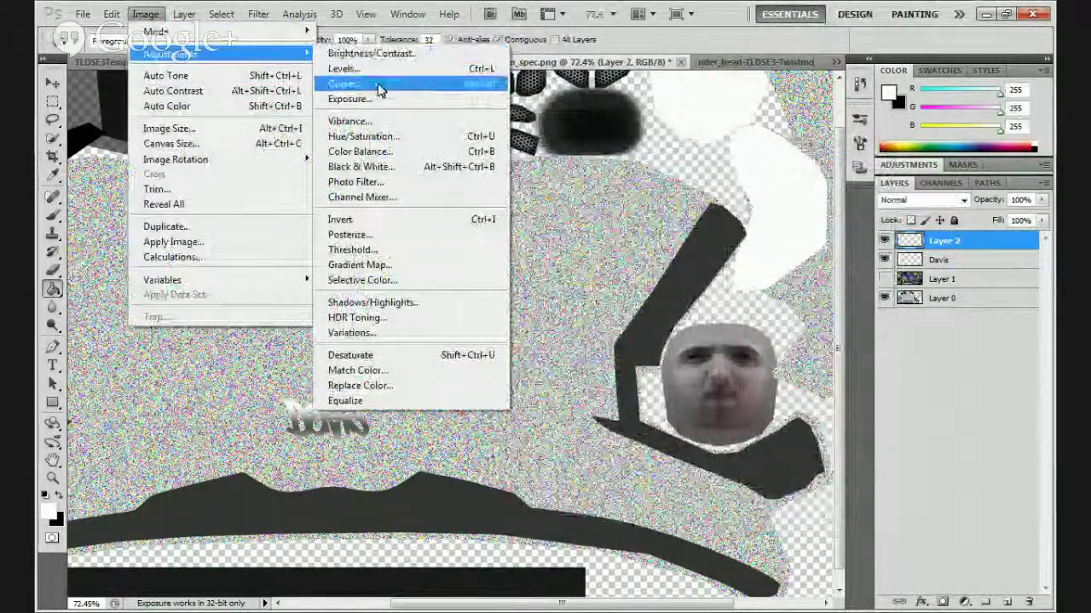
pyautogui.click(345, 83)
pyautogui.moveTo(617, 361); pyautogui.dragTo(628, 361)
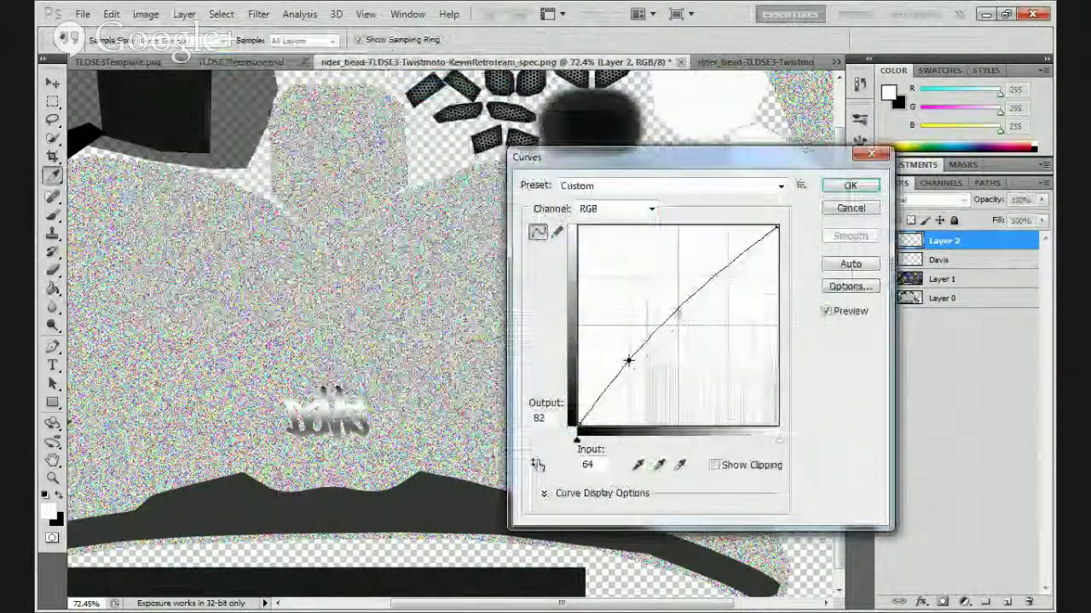
pyautogui.moveTo(710, 292); pyautogui.dragTo(726, 364)
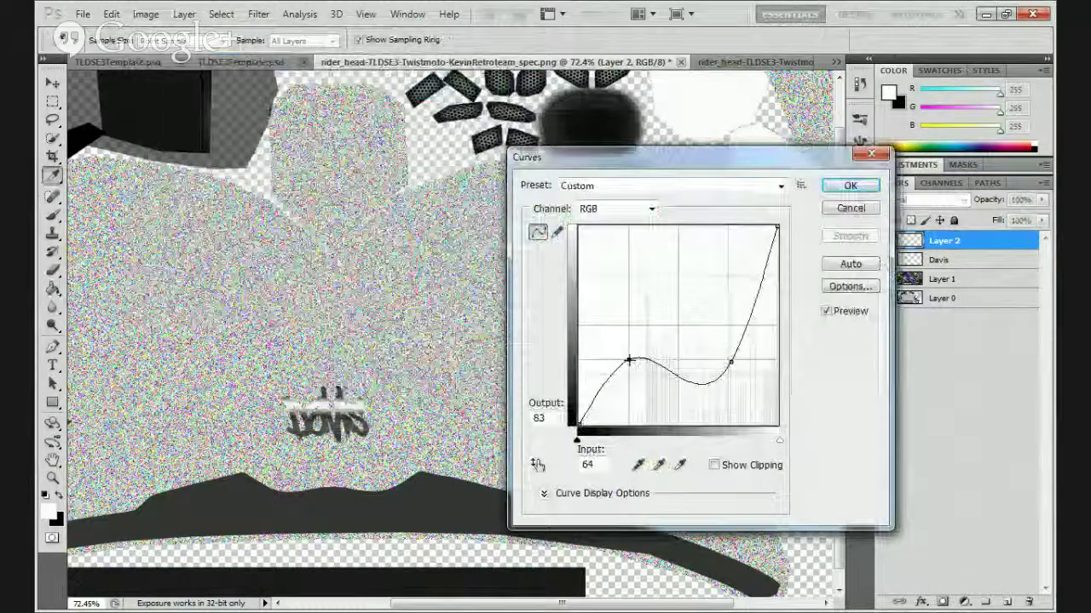
pyautogui.moveTo(628, 361); pyautogui.dragTo(610, 271)
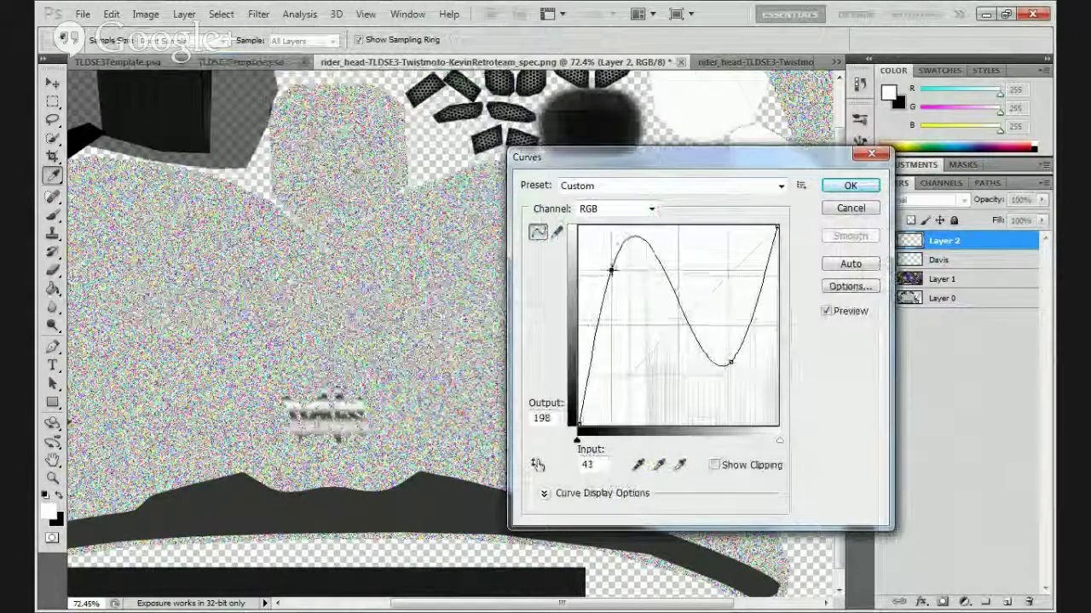
pyautogui.moveTo(728, 363)
pyautogui.mouseDown()
pyautogui.moveTo(718, 329)
pyautogui.moveTo(725, 345)
pyautogui.mouseUp()
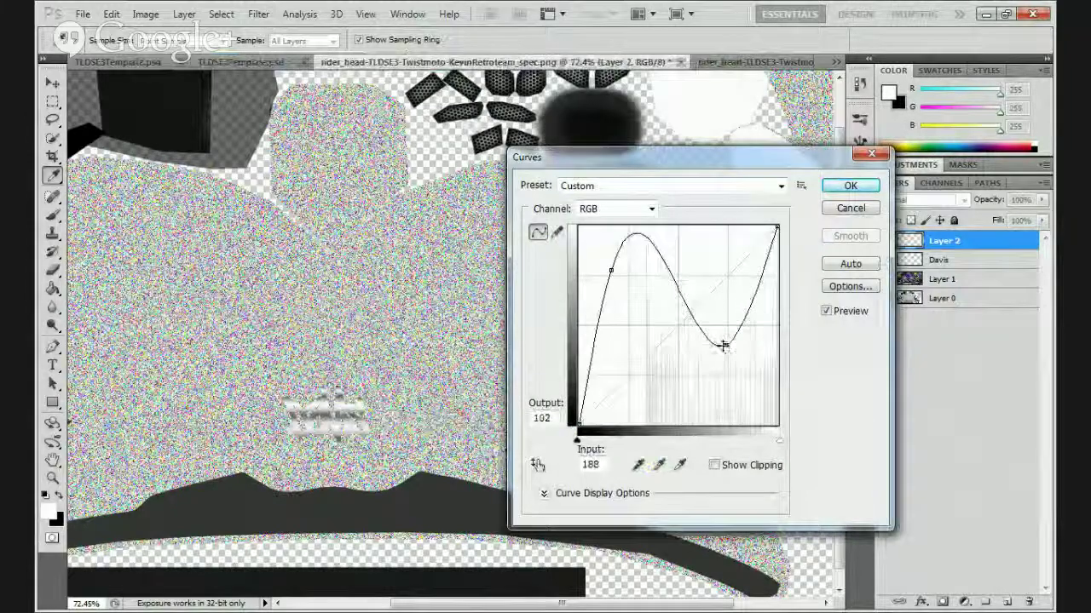
pyautogui.click(850, 185)
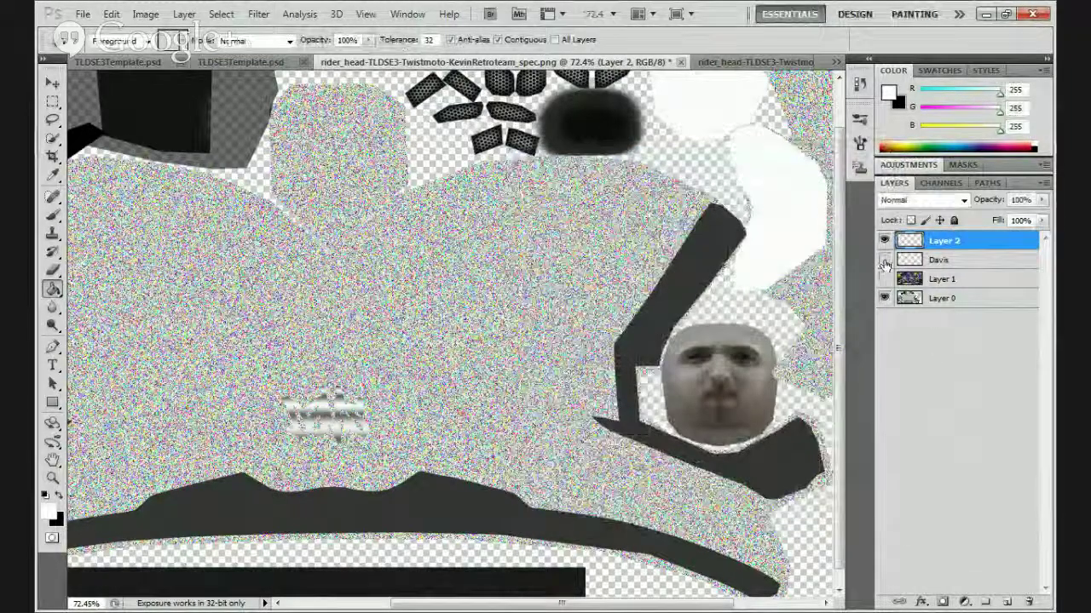
# Add a new Layer 3 above Layer 2 and clip it to Layer 2.
pyautogui.click(1006, 601)
pyautogui.rightClick(954, 243)
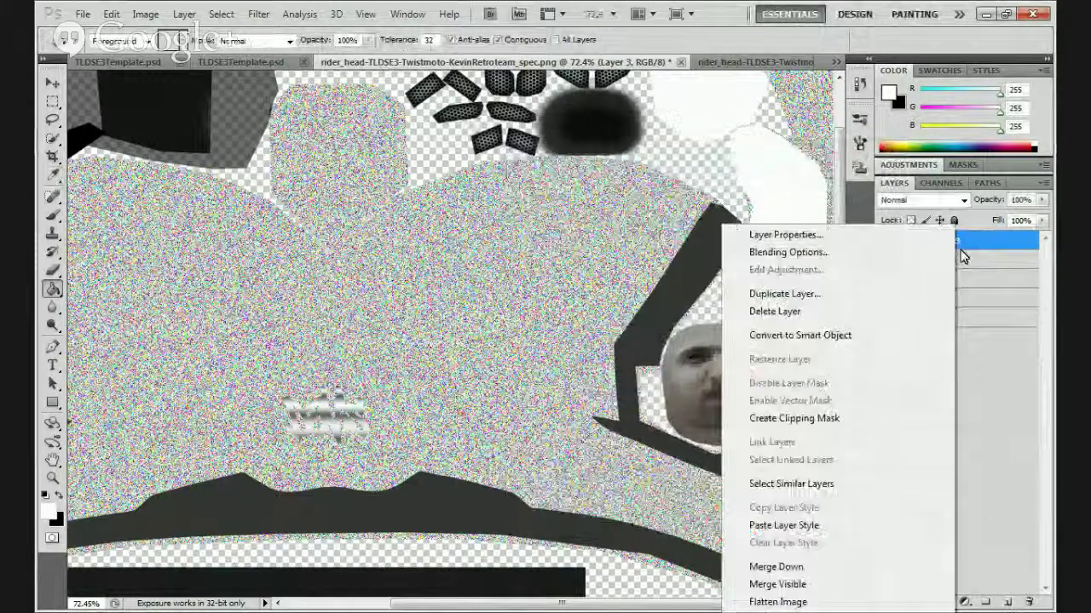
pyautogui.click(862, 423)
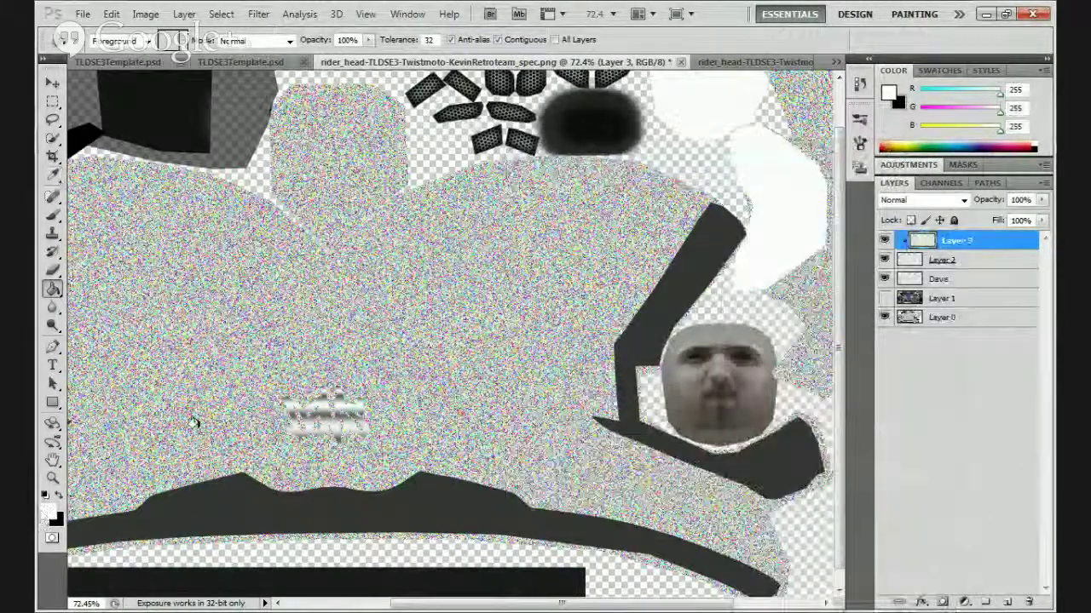
# Pick a light yellow paint colour and fill the clipped Layer 3 with it.
pyautogui.click(49, 513)
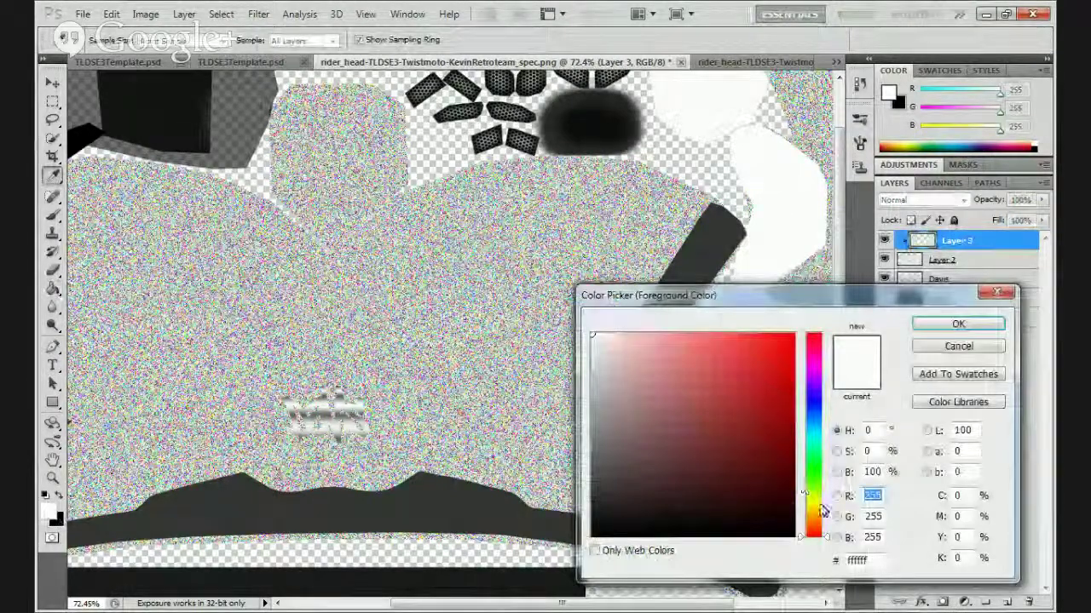
pyautogui.moveTo(814, 533); pyautogui.dragTo(814, 508)
pyautogui.click(727, 388)
pyautogui.click(721, 358)
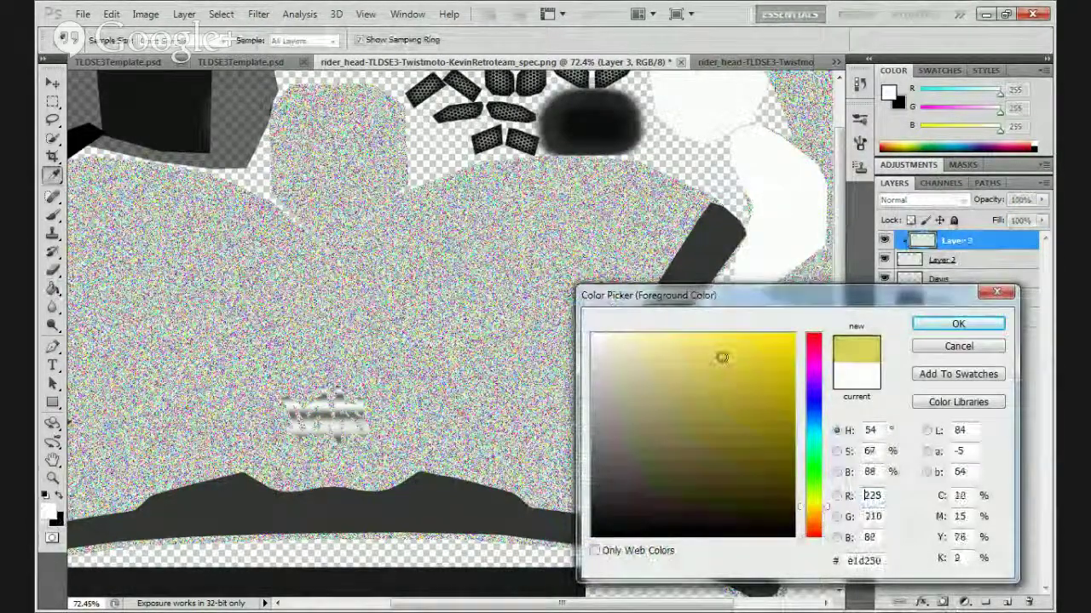
pyautogui.click(957, 324)
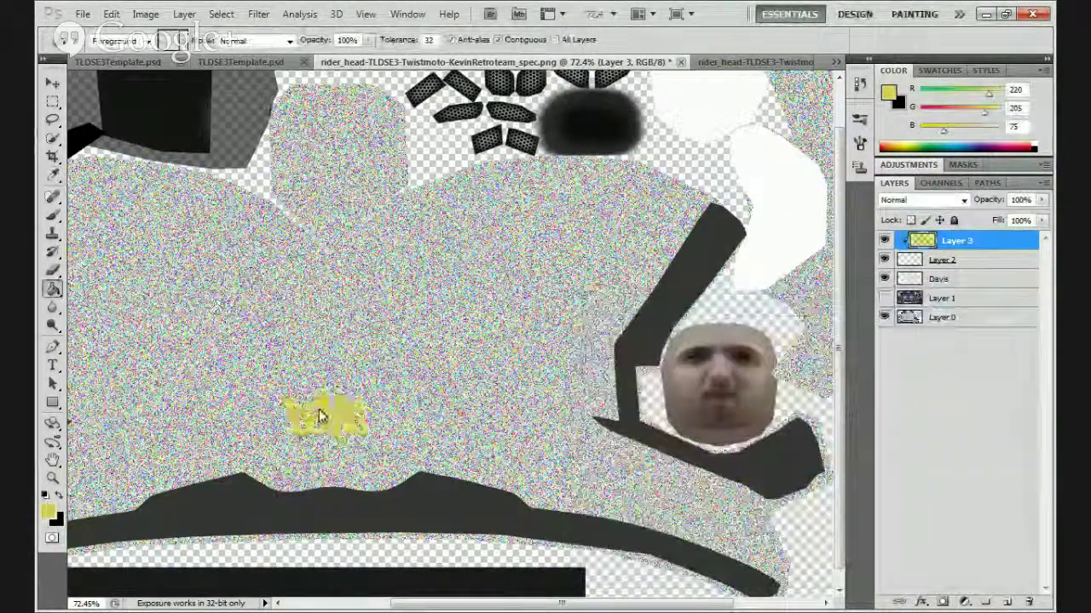
pyautogui.click(929, 200)
# Try Multiply and Difference blend modes on Layer 3, settling on Color.
pyautogui.click(927, 195)
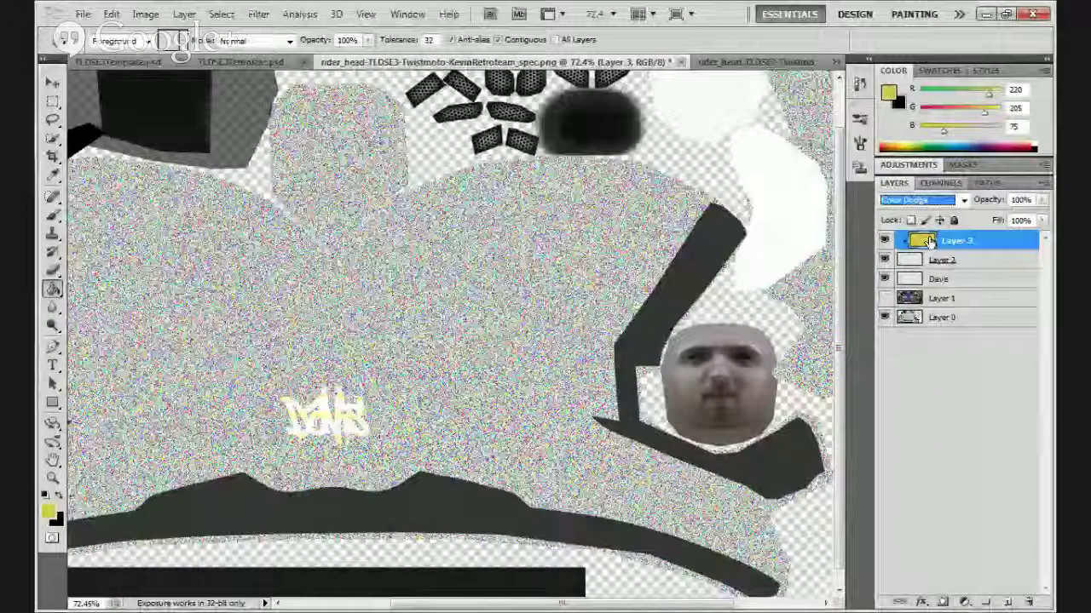
pyautogui.press('Down')
pyautogui.press('Down')
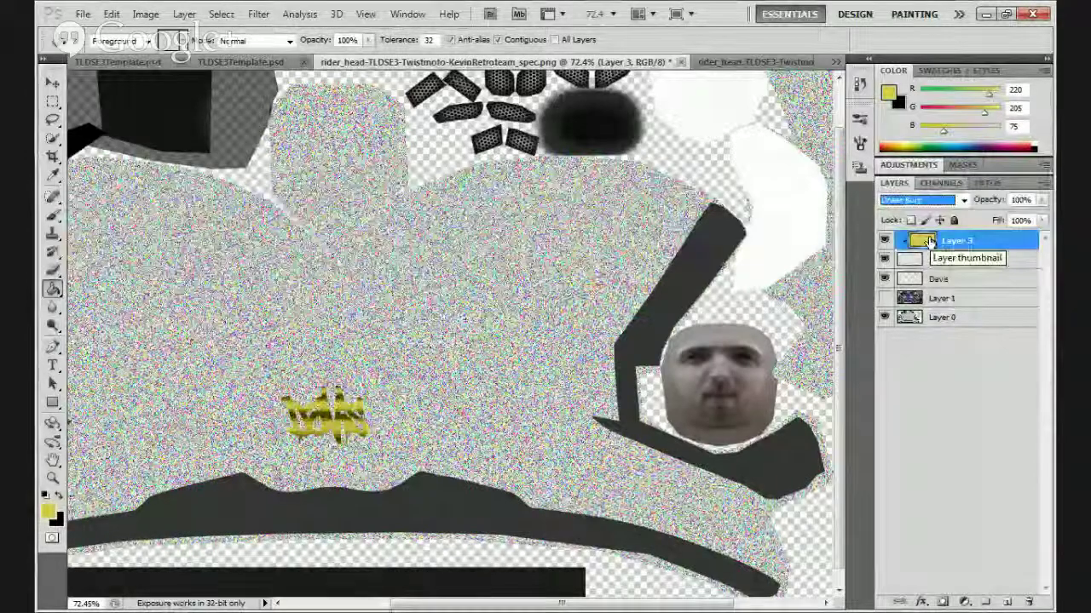
pyautogui.click(1004, 259)
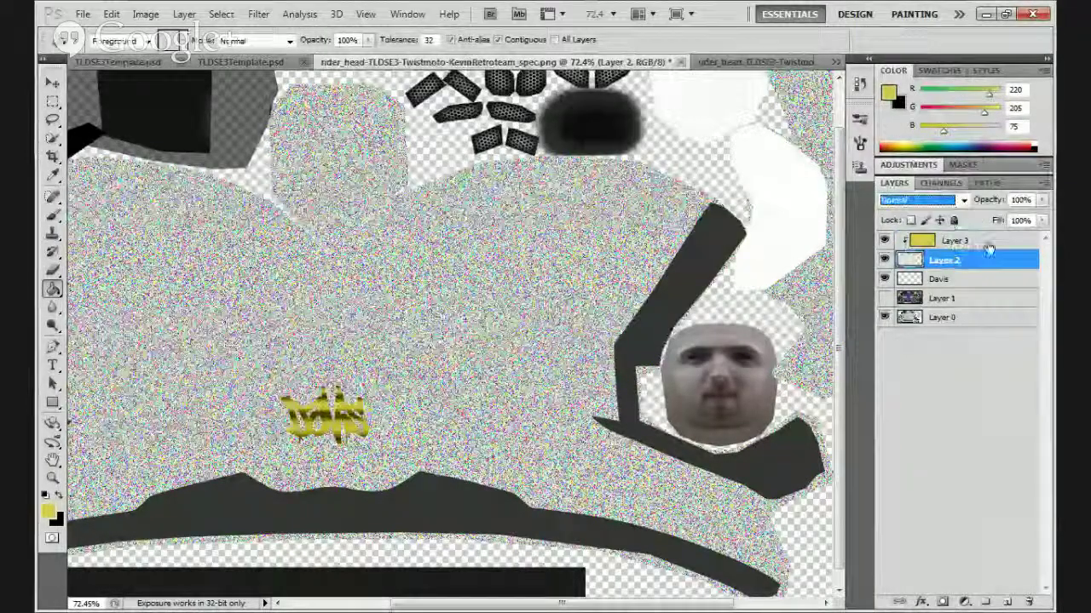
pyautogui.click(980, 240)
pyautogui.click(946, 200)
pyautogui.click(914, 60)
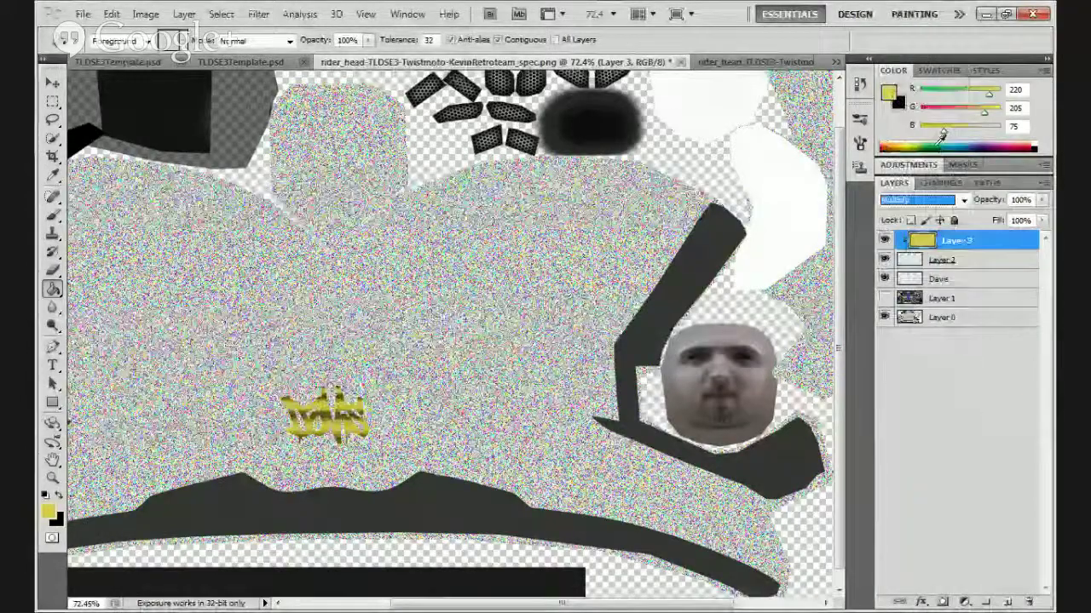
pyautogui.click(947, 201)
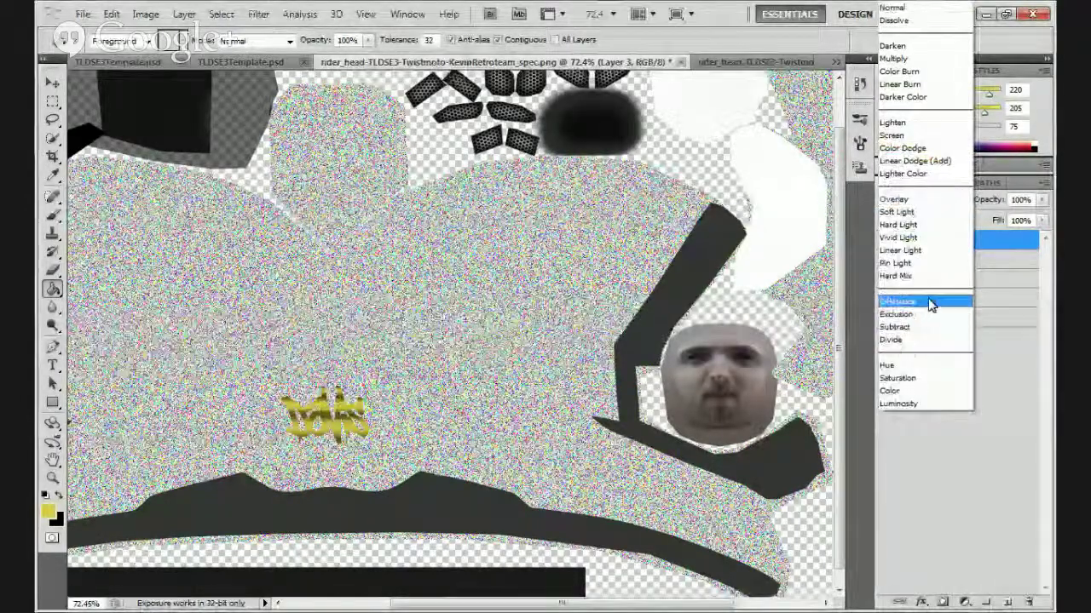
pyautogui.click(918, 274)
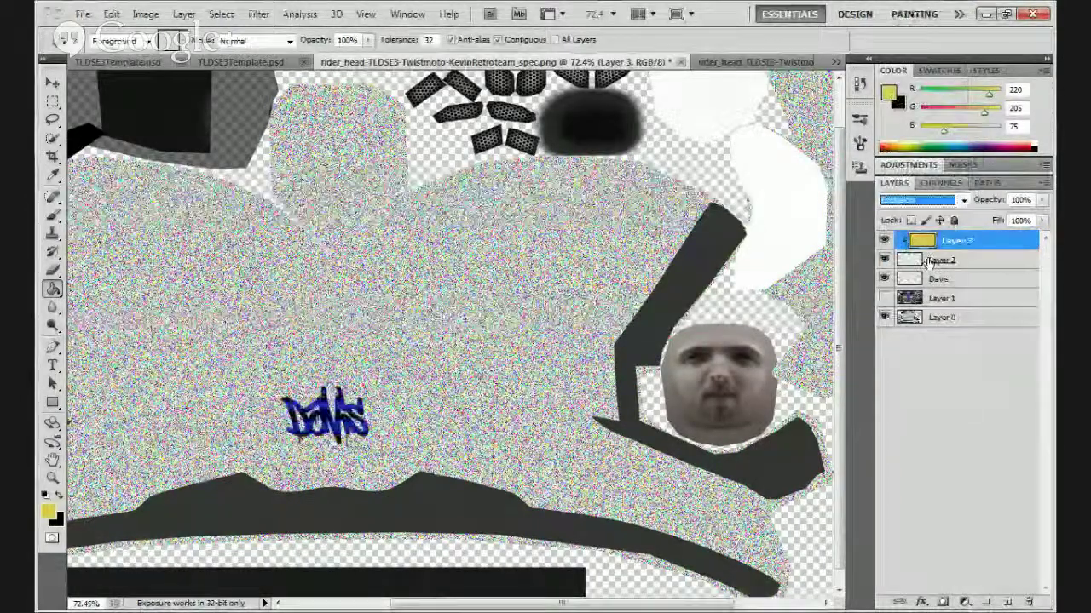
pyautogui.press('Down')
pyautogui.press('Down')
pyautogui.press('Down')
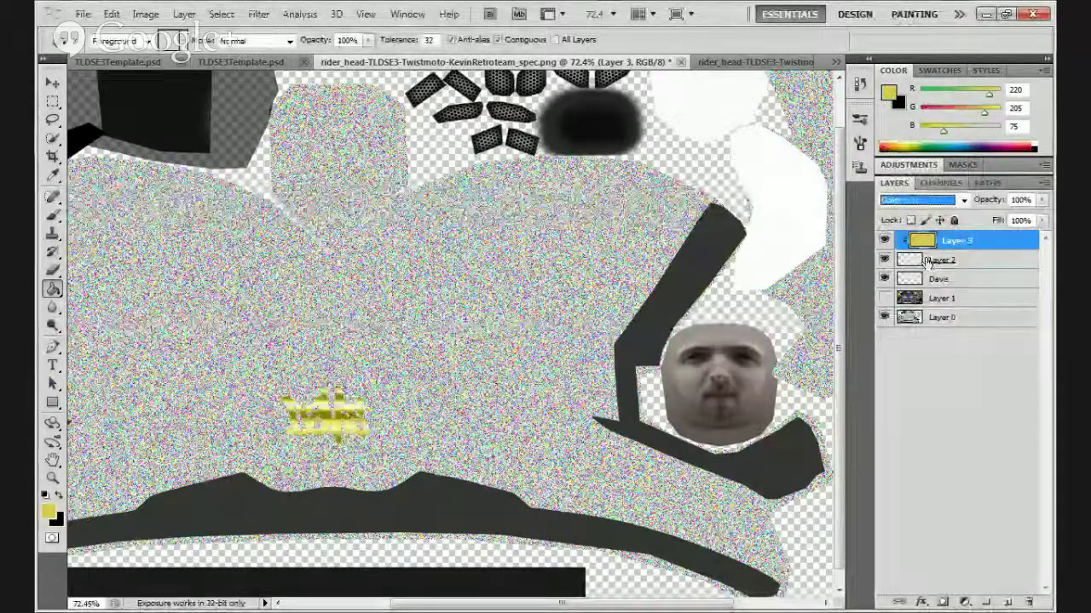
pyautogui.press('Down')
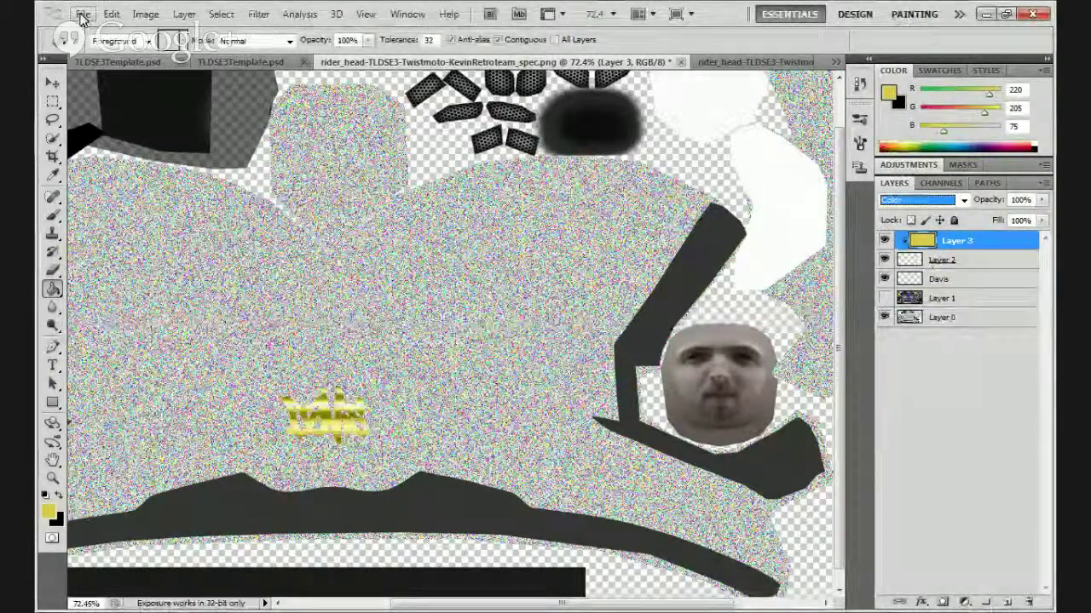
pyautogui.click(83, 15)
# Toggle Layer 2's visibility to compare, then merge yellow Layer 3 down into it.
pyautogui.click(966, 353)
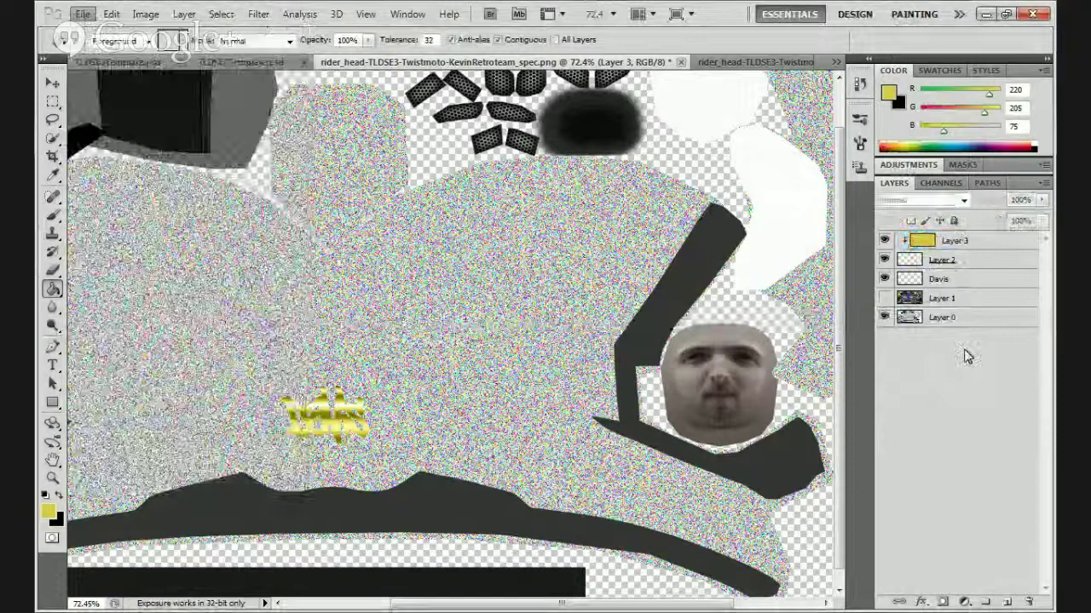
pyautogui.click(884, 259)
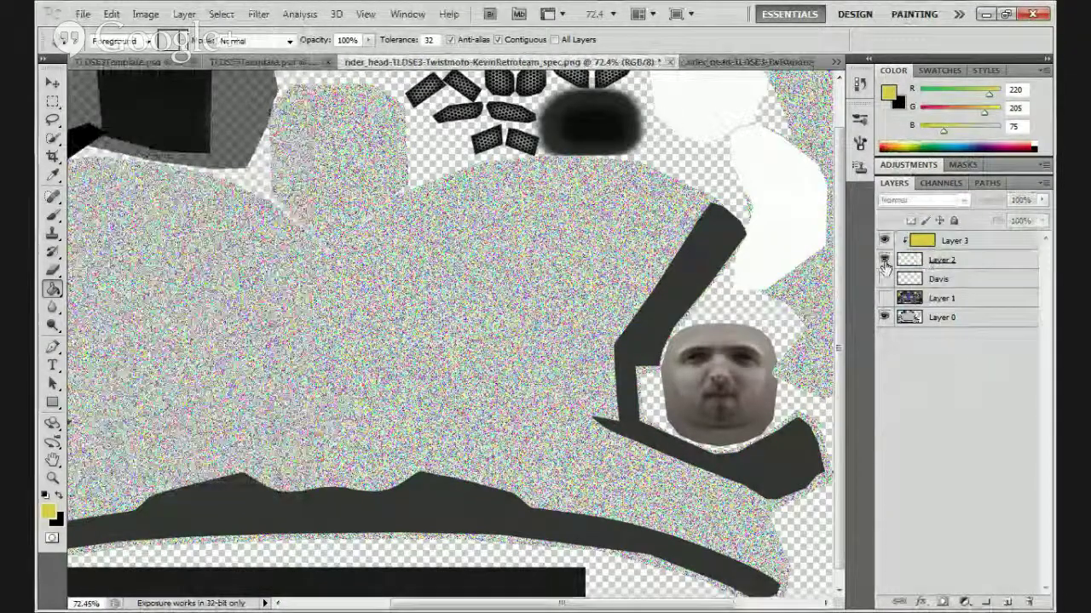
pyautogui.click(883, 259)
pyautogui.rightClick(964, 240)
pyautogui.click(916, 568)
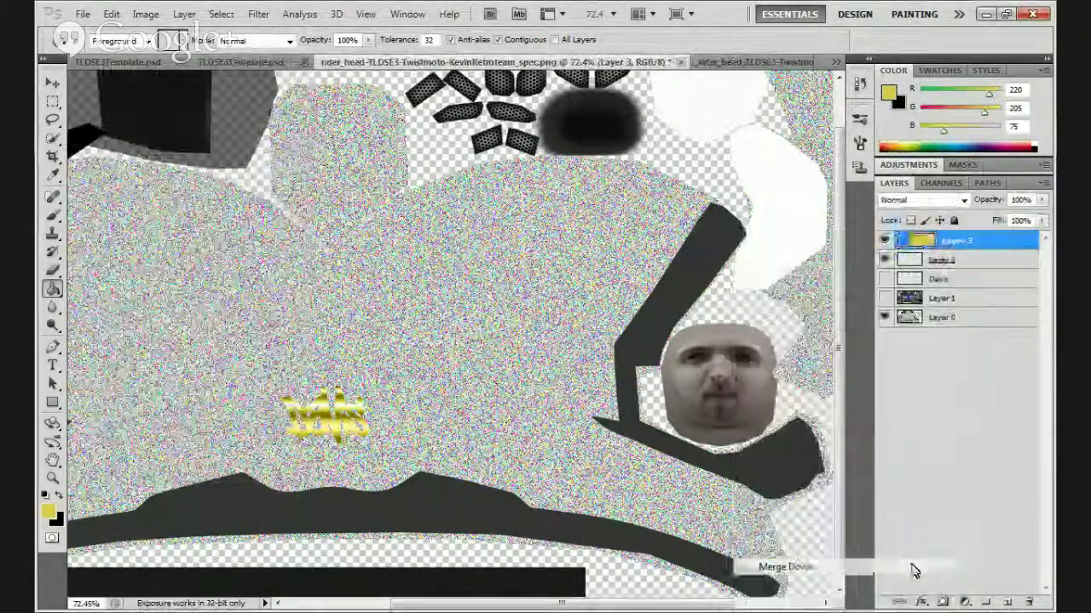
# Lower Layer 2's opacity to 66%.
pyautogui.moveTo(1040, 213); pyautogui.dragTo(1031, 219)
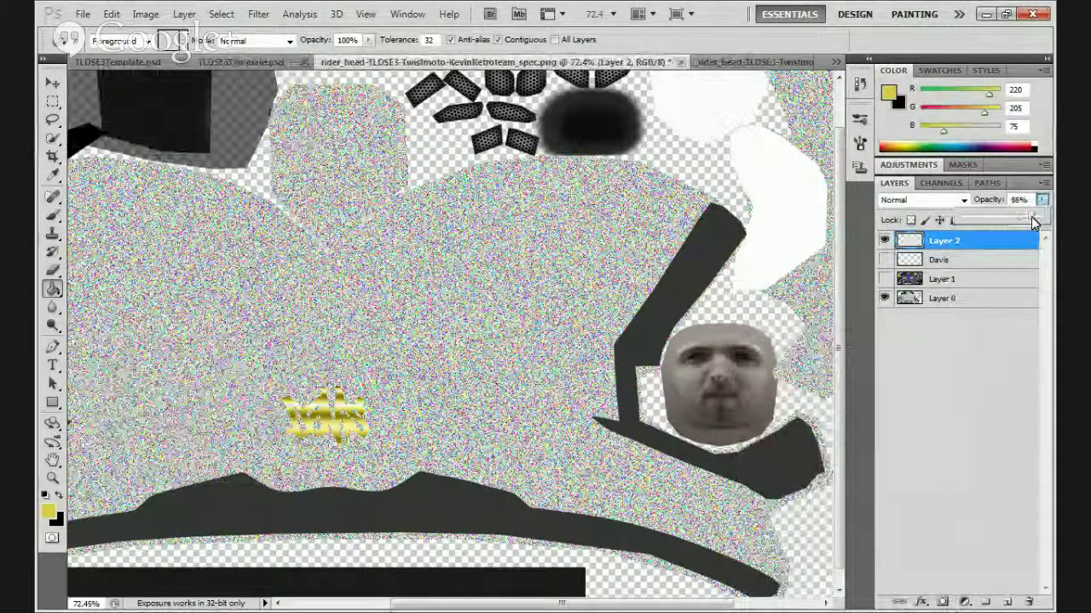
pyautogui.moveTo(1031, 220); pyautogui.dragTo(1033, 220)
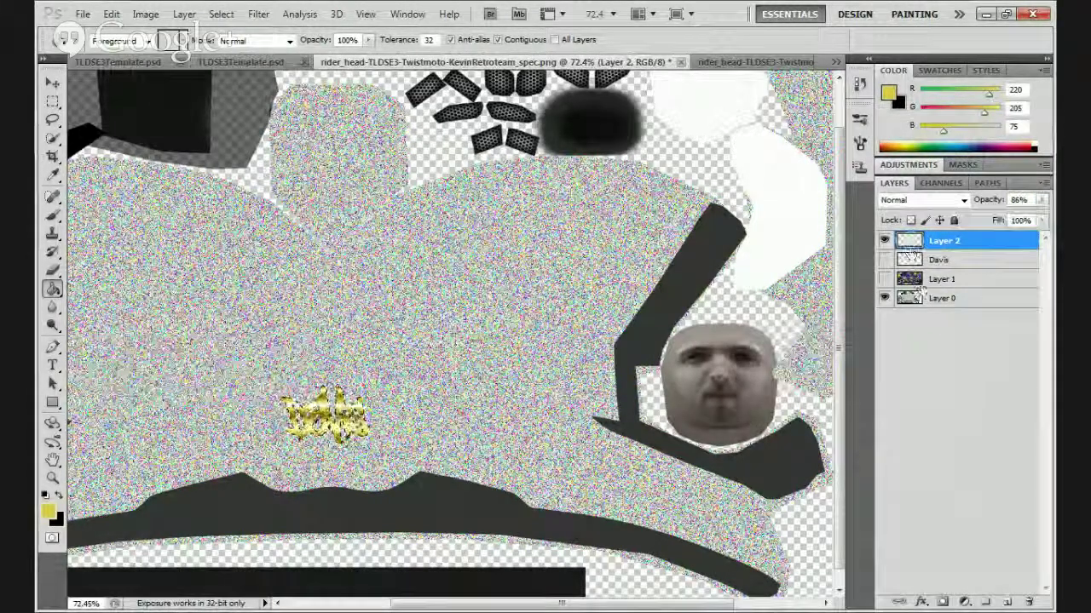
pyautogui.click(942, 299)
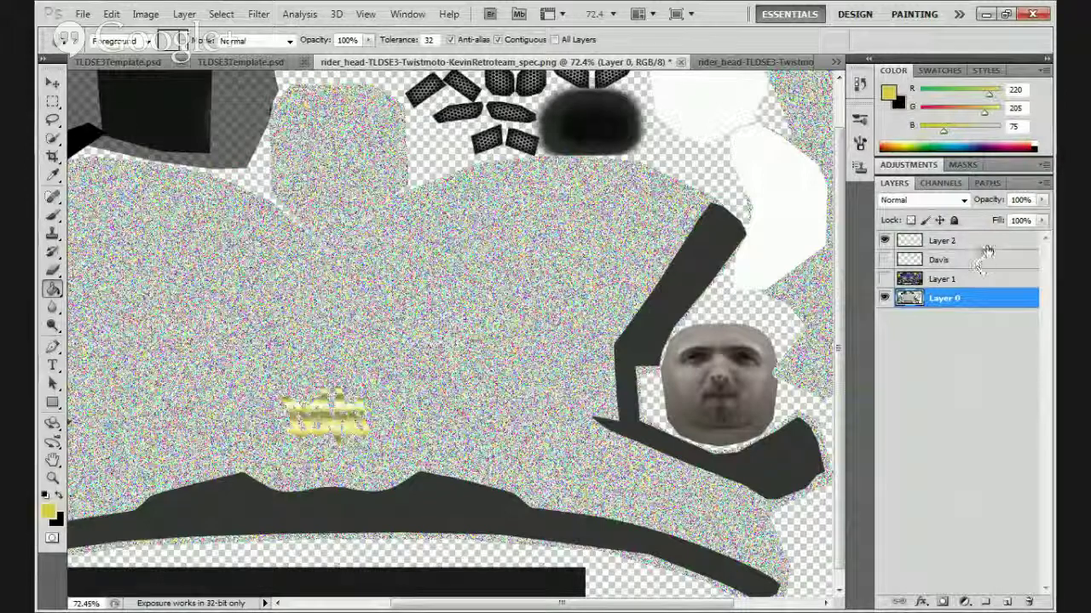
pyautogui.click(981, 242)
pyautogui.click(1041, 202)
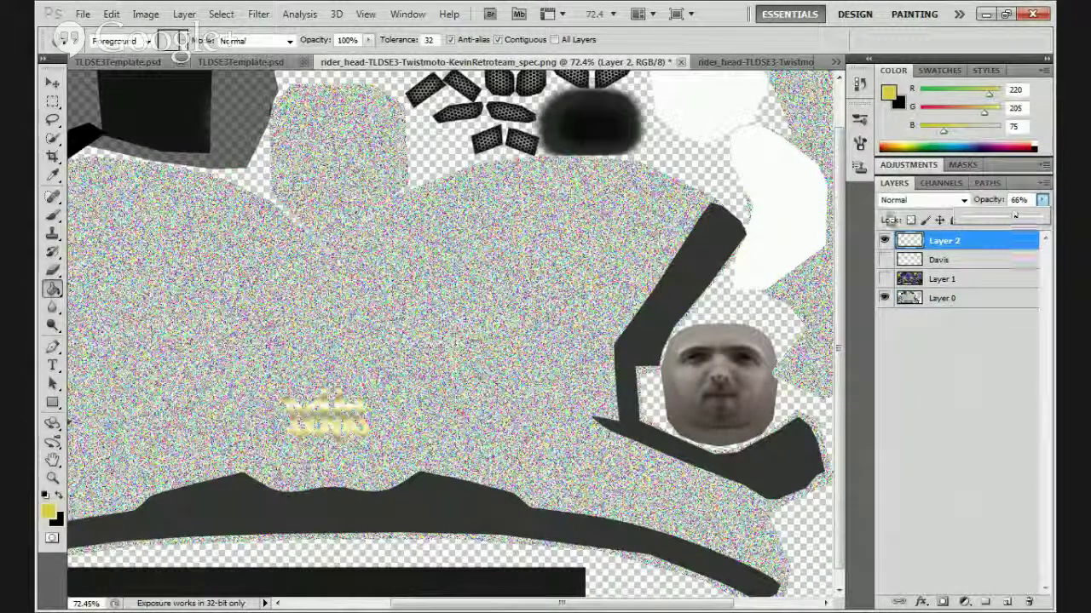
# Save the spec texture as PNG over the existing desktop file, confirming Replace and PNG options.
pyautogui.click(83, 14)
pyautogui.click(156, 248)
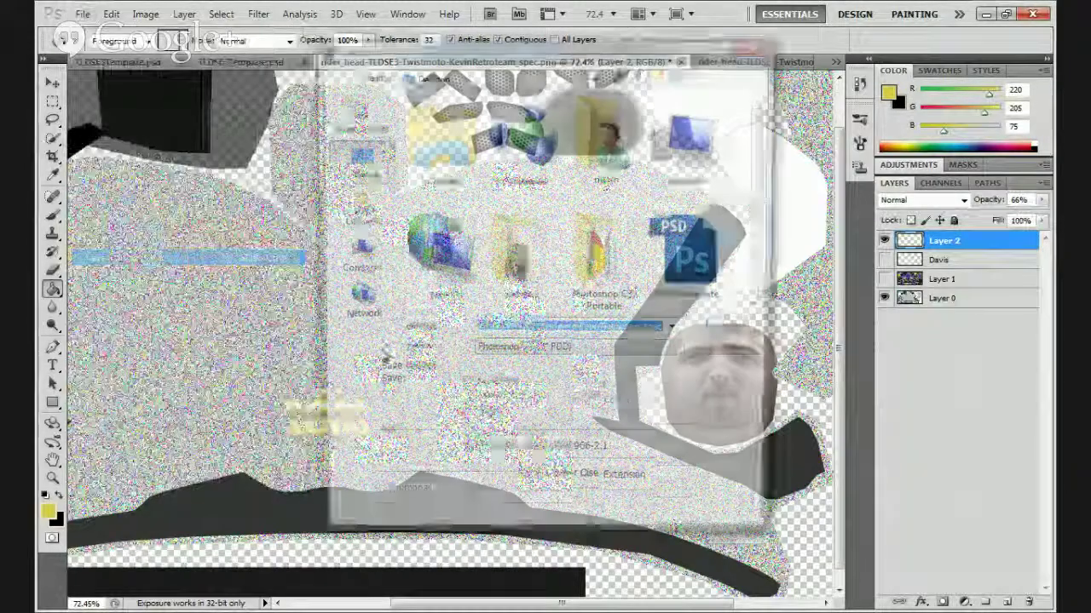
pyautogui.click(576, 352)
pyautogui.click(509, 523)
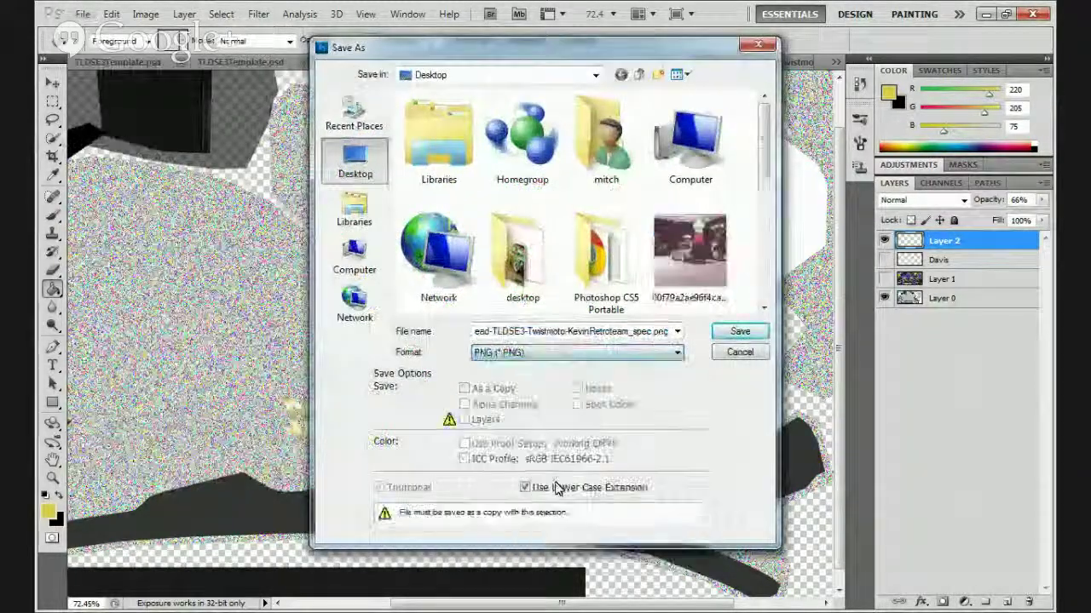
pyautogui.click(739, 332)
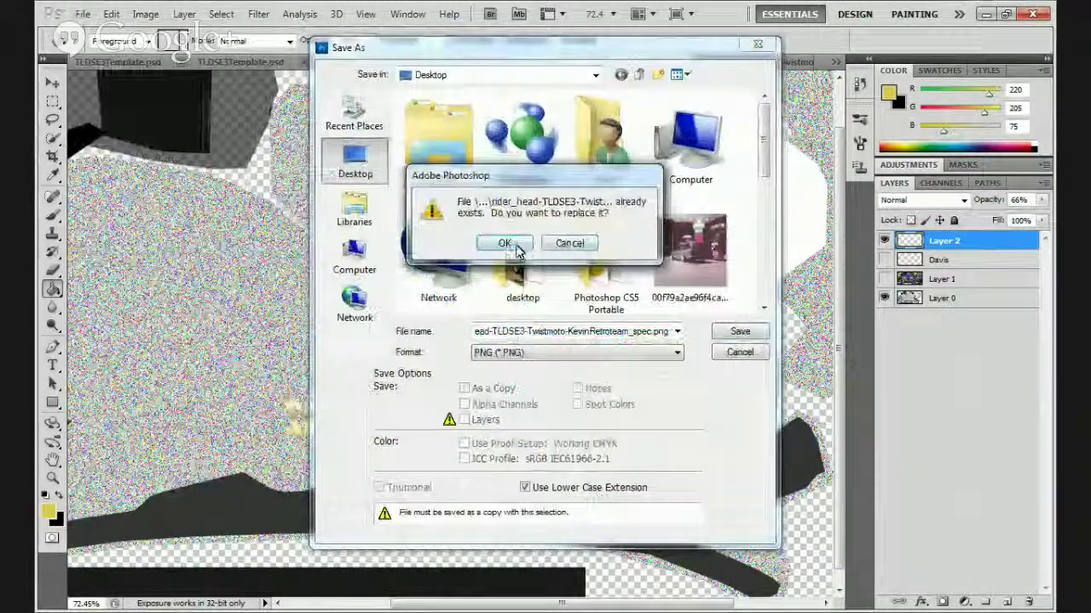
pyautogui.click(509, 245)
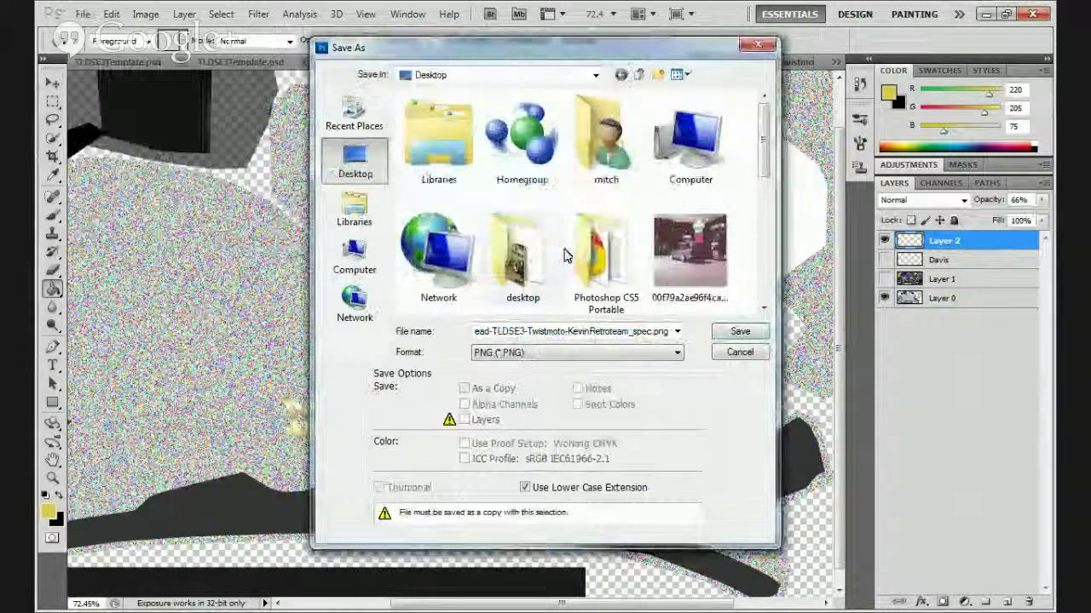
pyautogui.click(740, 332)
pyautogui.click(509, 245)
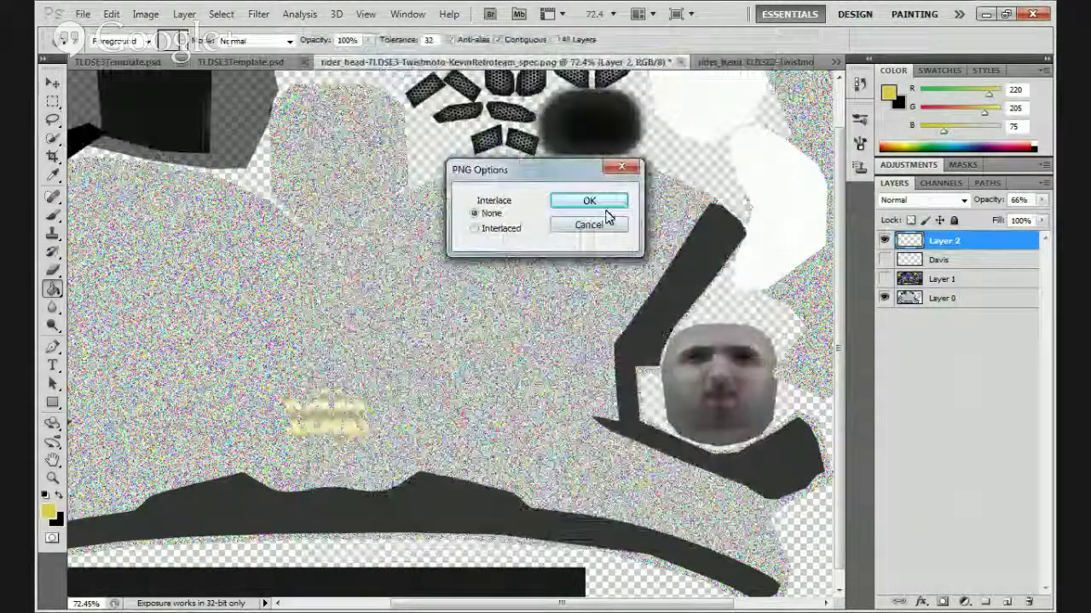
pyautogui.click(596, 204)
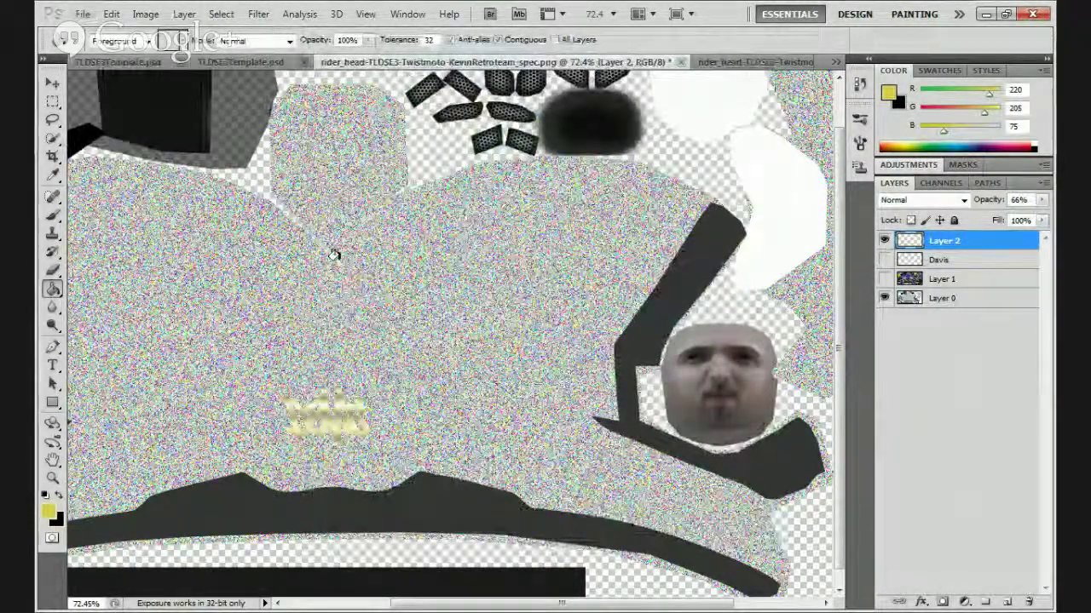
# Move the three rider_head texture files from the desktop into the MX Simulator folder.
pyautogui.click(955, 11)
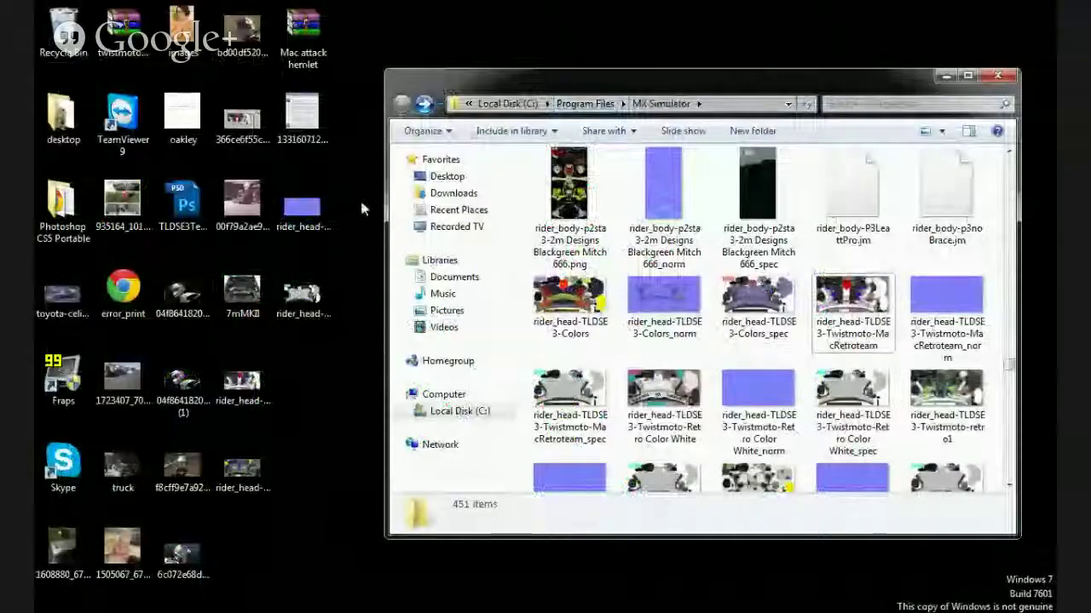
pyautogui.moveTo(359, 179); pyautogui.dragTo(275, 323)
pyautogui.moveTo(253, 454); pyautogui.dragTo(588, 85)
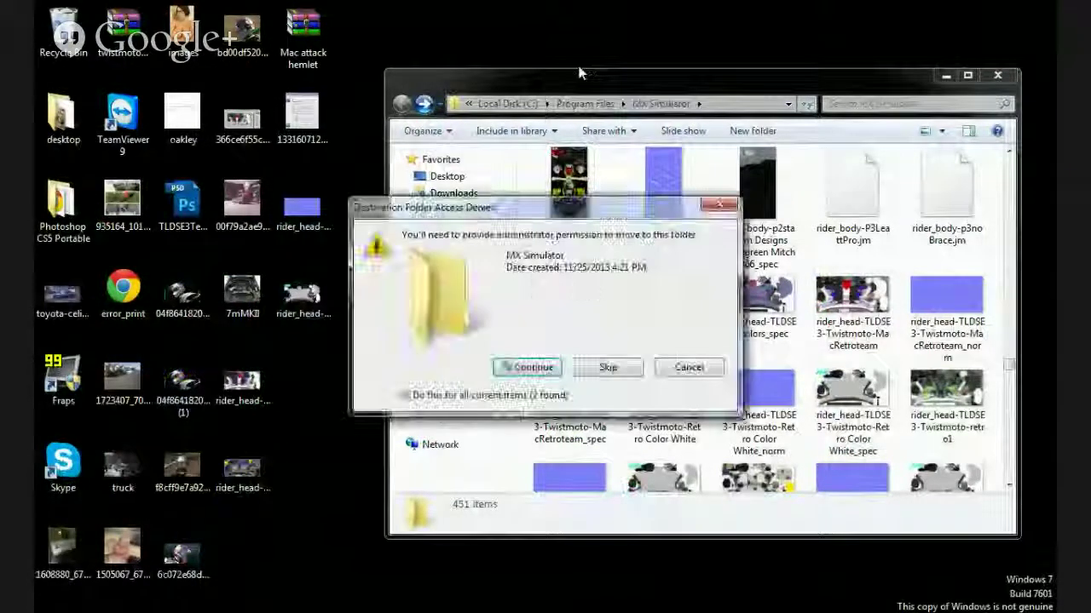
pyautogui.click(531, 366)
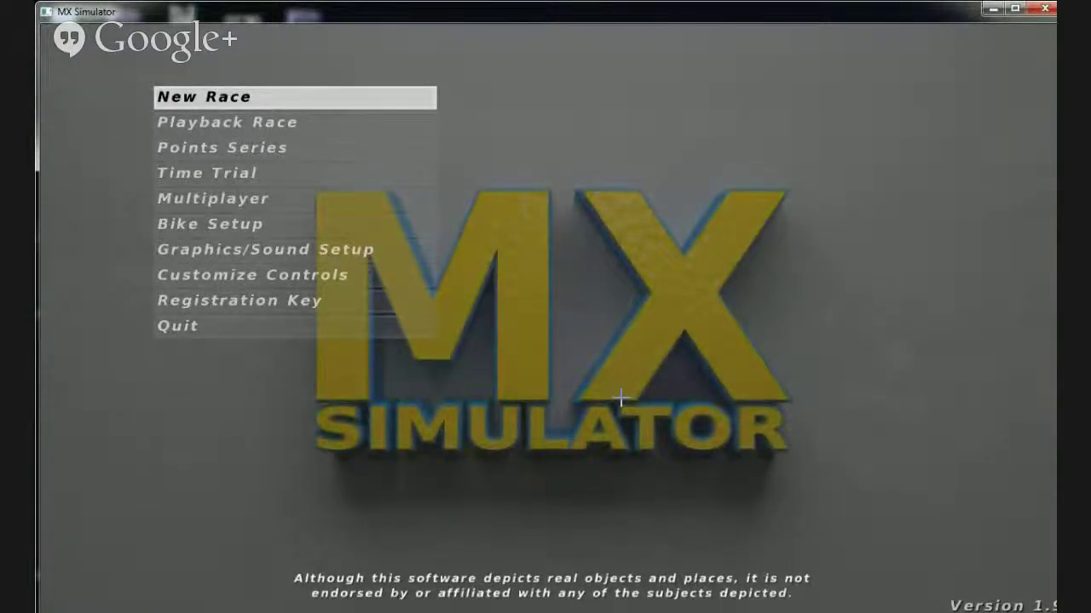
# Select the TLDSE3-Twistmoto-KevinRetroteam helmet in Bike Setup and start a new race.
pyautogui.click(225, 96)
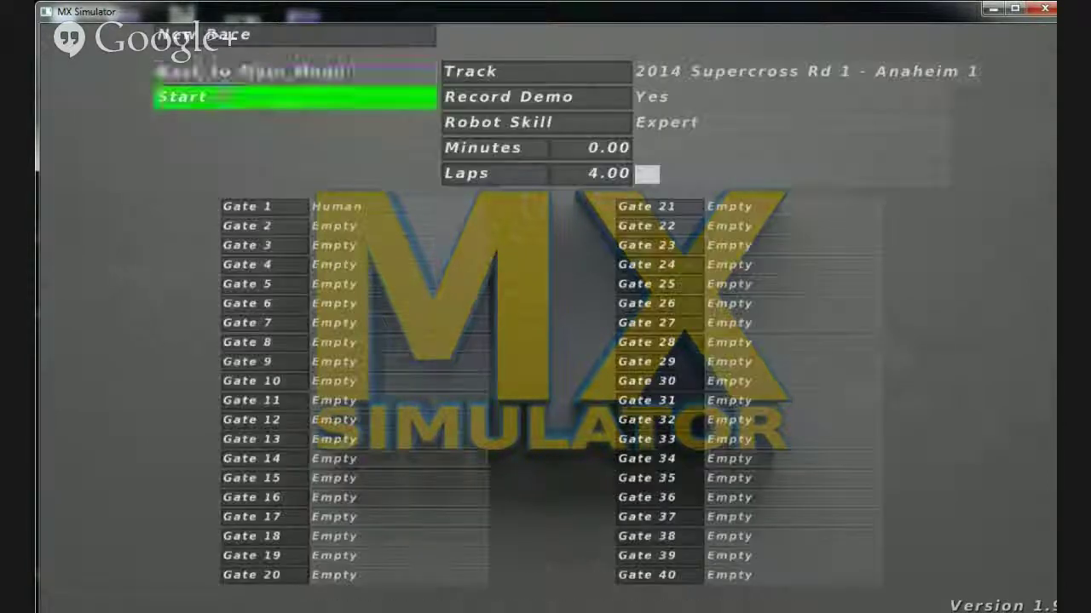
pyautogui.click(221, 72)
pyautogui.click(214, 224)
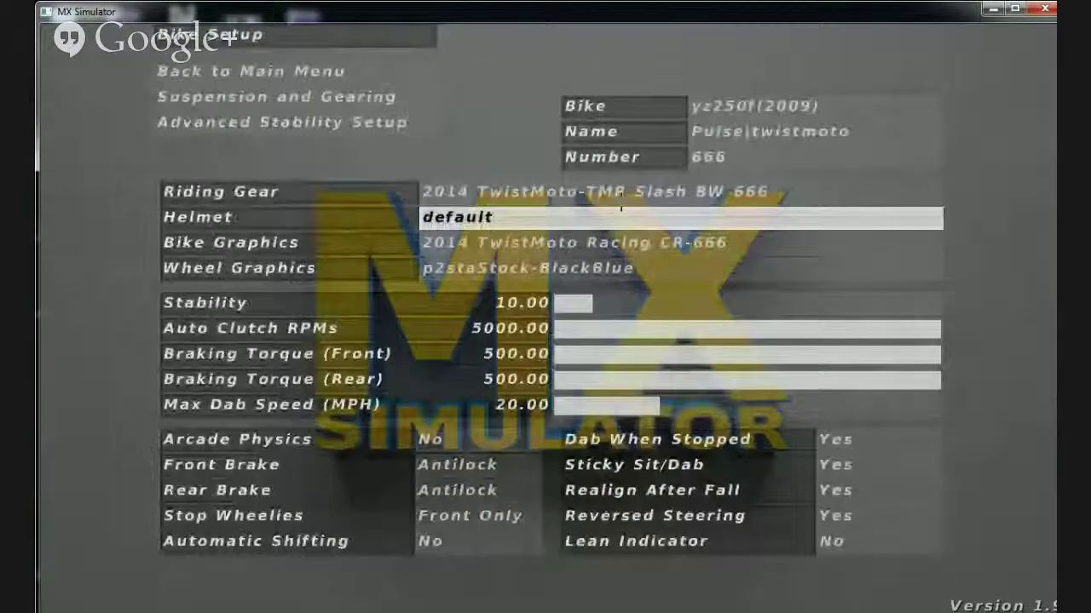
pyautogui.click(213, 214)
pyautogui.click(287, 600)
pyautogui.click(287, 600)
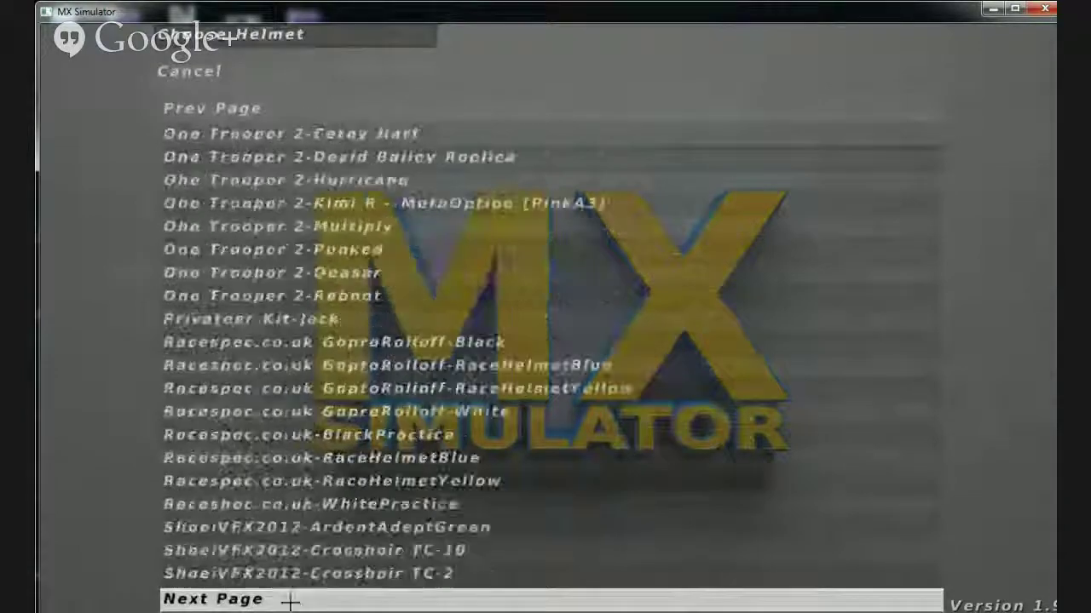
pyautogui.click(288, 600)
pyautogui.click(288, 600)
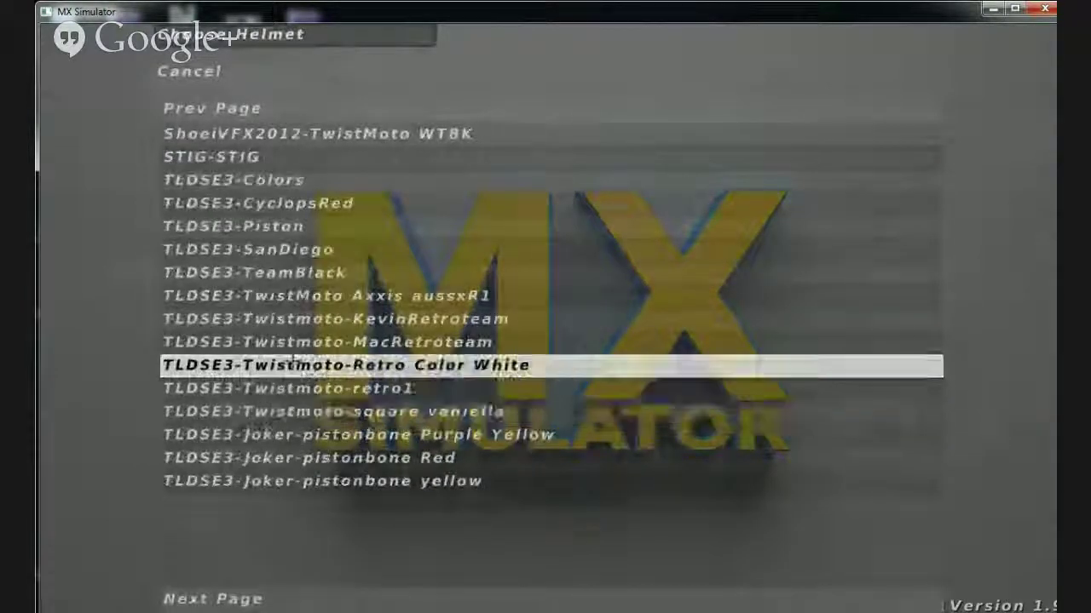
pyautogui.click(286, 324)
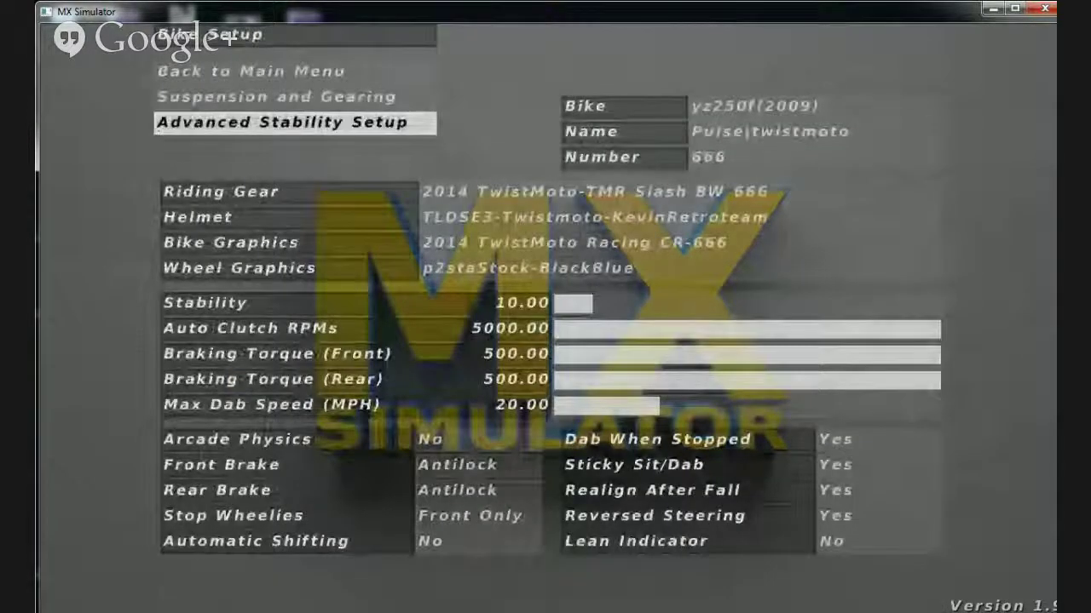
pyautogui.click(218, 74)
pyautogui.click(218, 97)
pyautogui.click(208, 100)
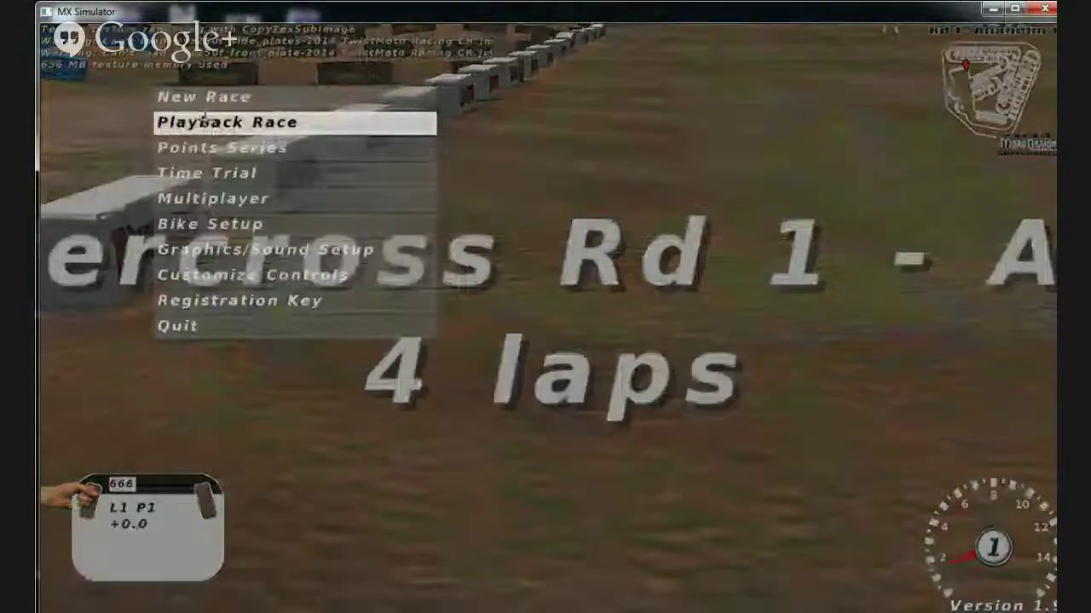
# Watch a saved race replay, then exit it to the main menu.
pyautogui.click(195, 125)
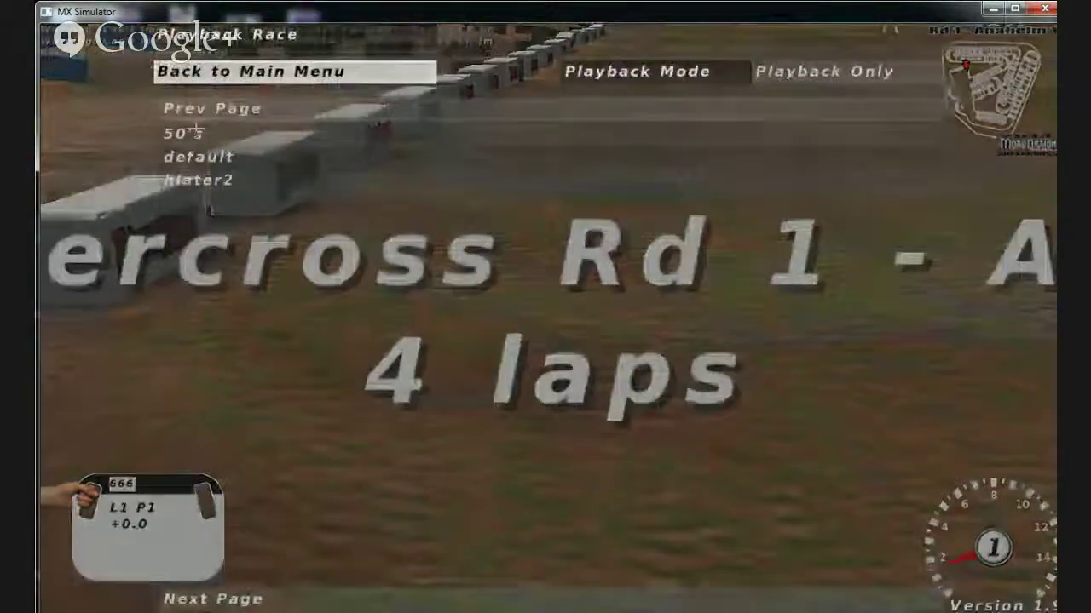
pyautogui.click(195, 133)
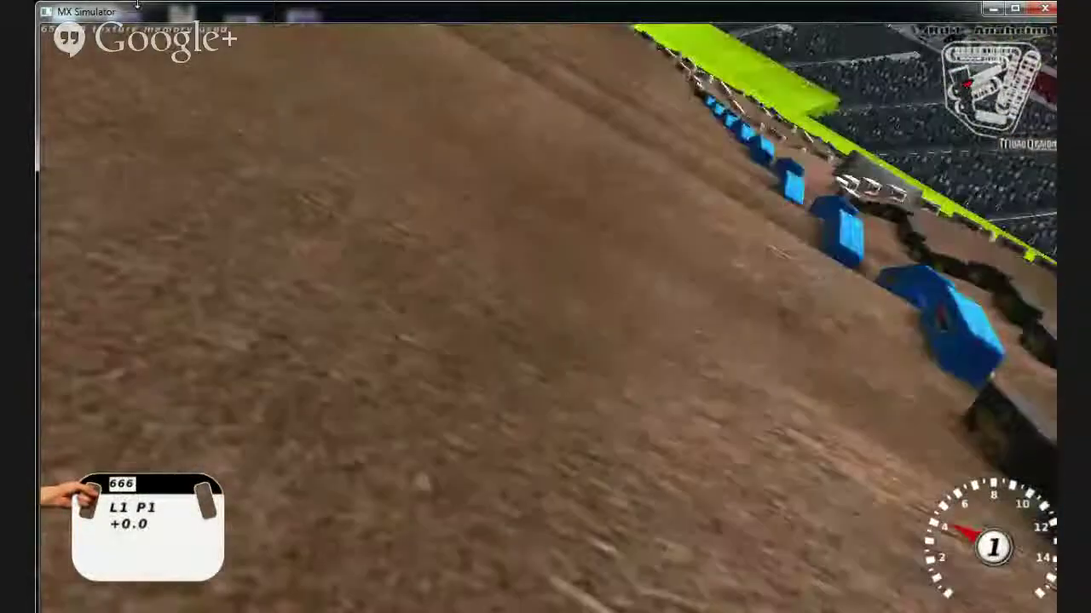
pyautogui.press('Escape')
# Ride a new race on the default track, then pause and quit MX Simulator.
pyautogui.click(192, 101)
pyautogui.click(193, 156)
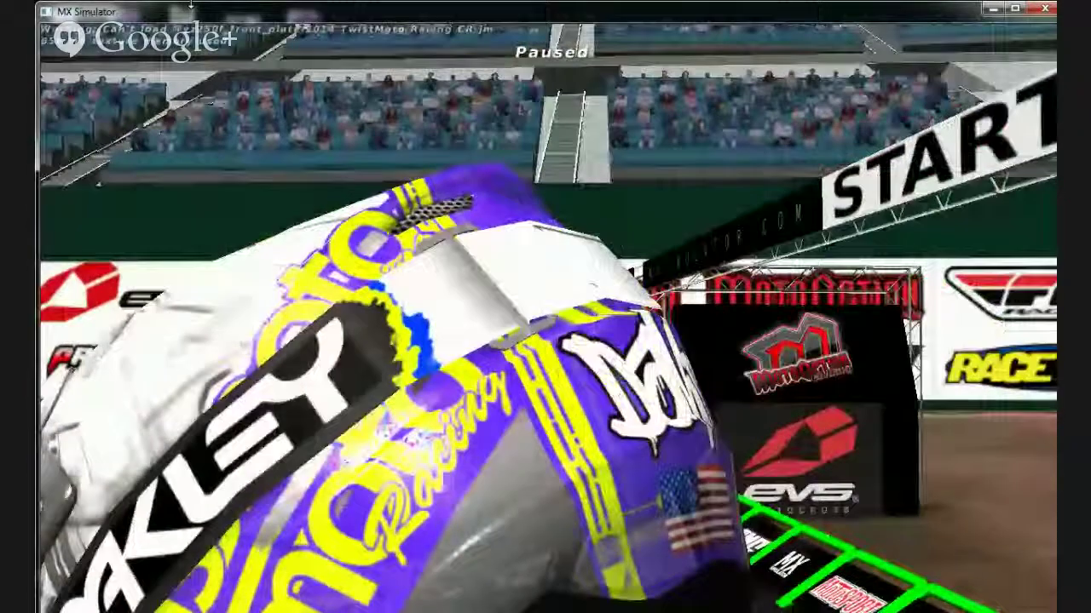
pyautogui.press('Escape')
pyautogui.click(217, 332)
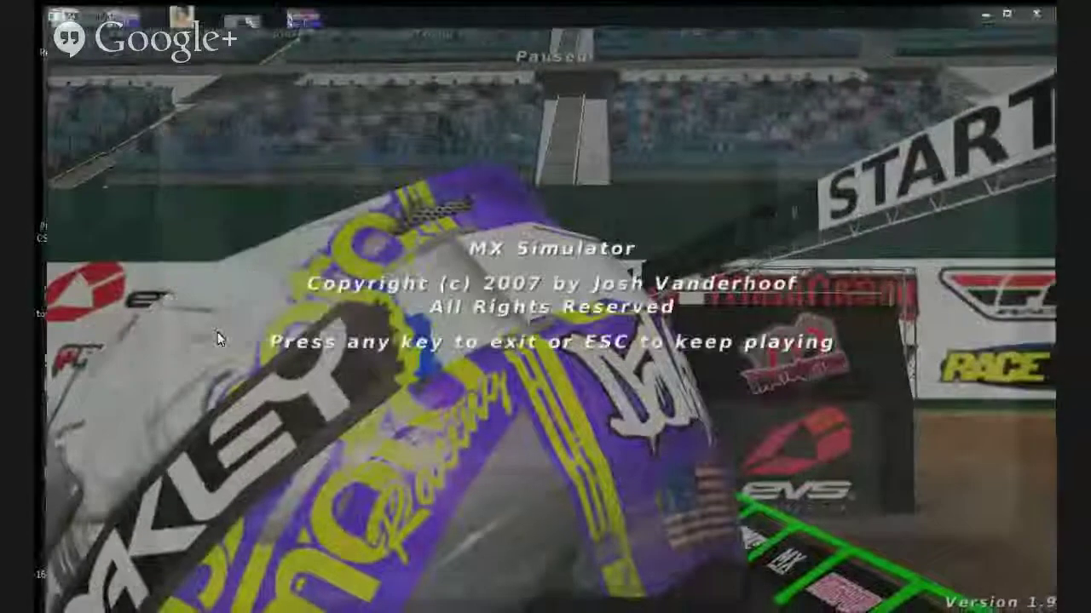
pyautogui.press('Return')
pyautogui.click(215, 324)
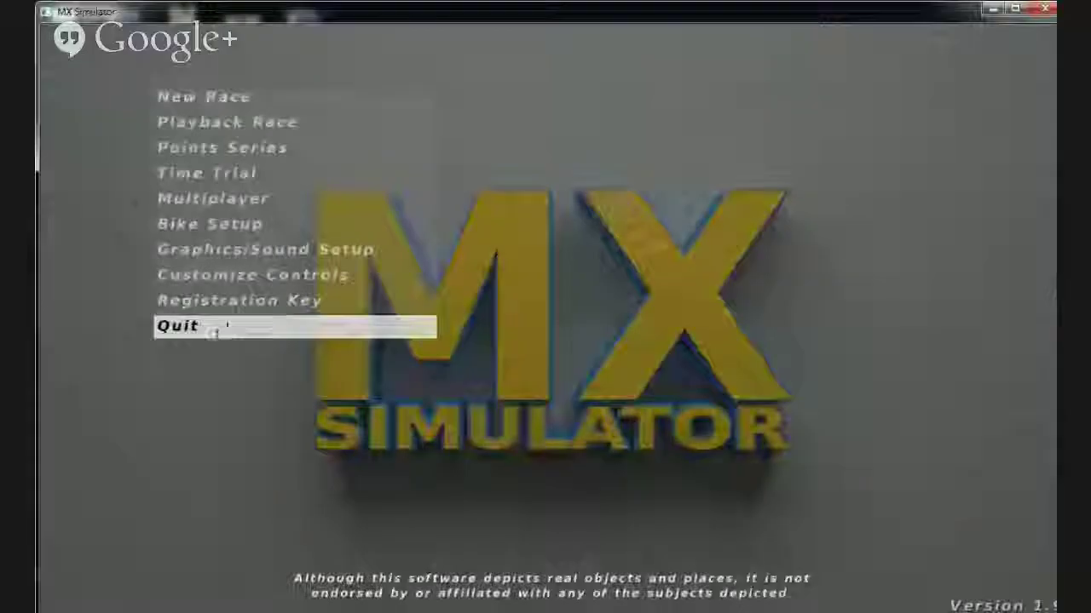
pyautogui.click(214, 331)
pyautogui.press('Return')
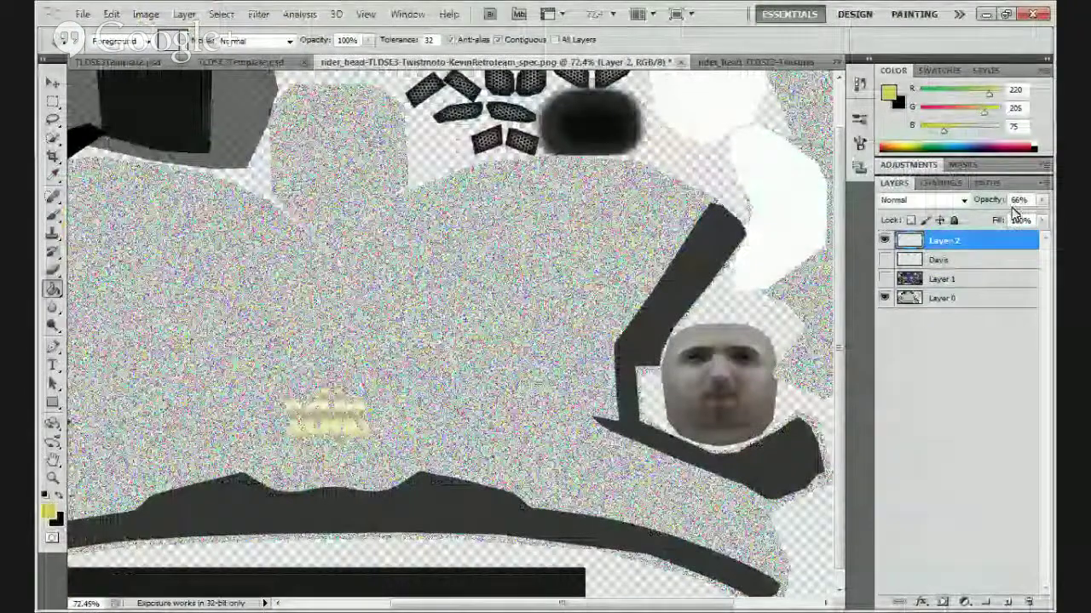
# Raise Layer 2's opacity and duplicate it as Layer 2 copy.
pyautogui.click(1041, 200)
pyautogui.moveTo(1011, 219); pyautogui.dragTo(1033, 227)
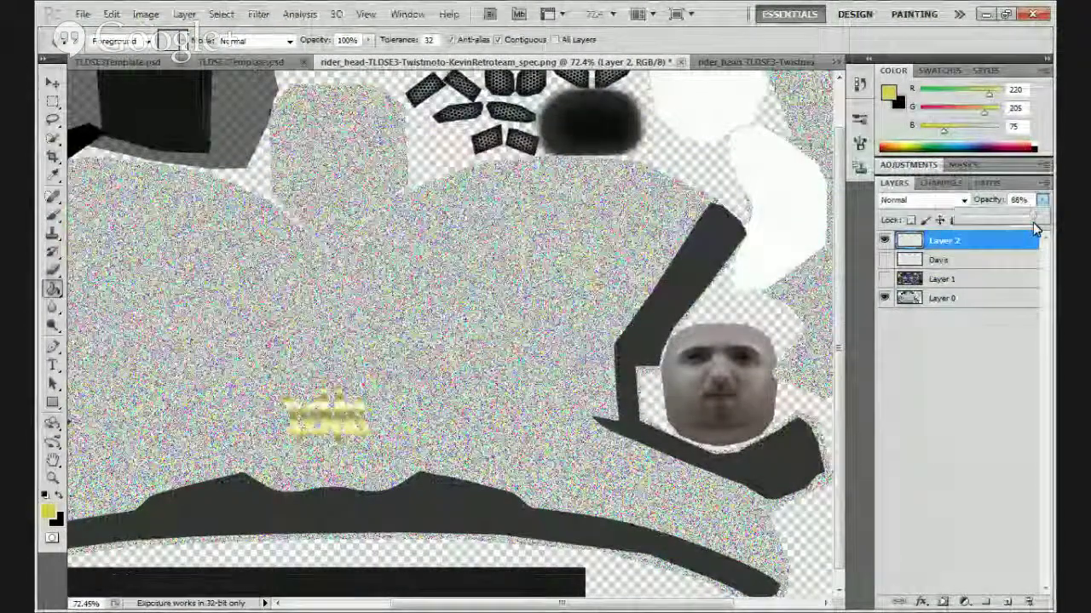
pyautogui.rightClick(963, 245)
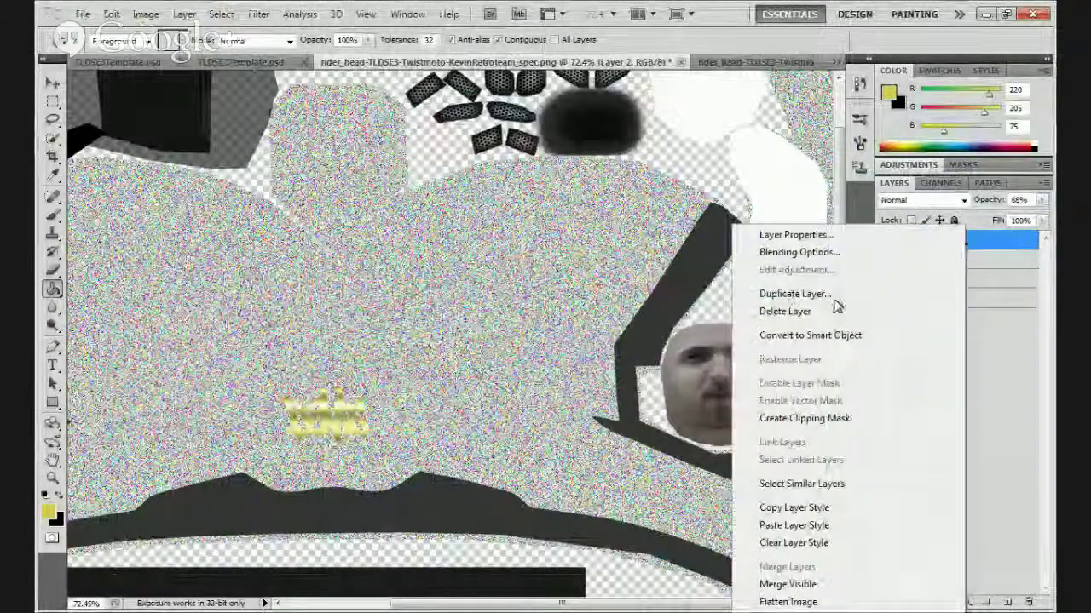
pyautogui.click(832, 294)
pyautogui.click(673, 179)
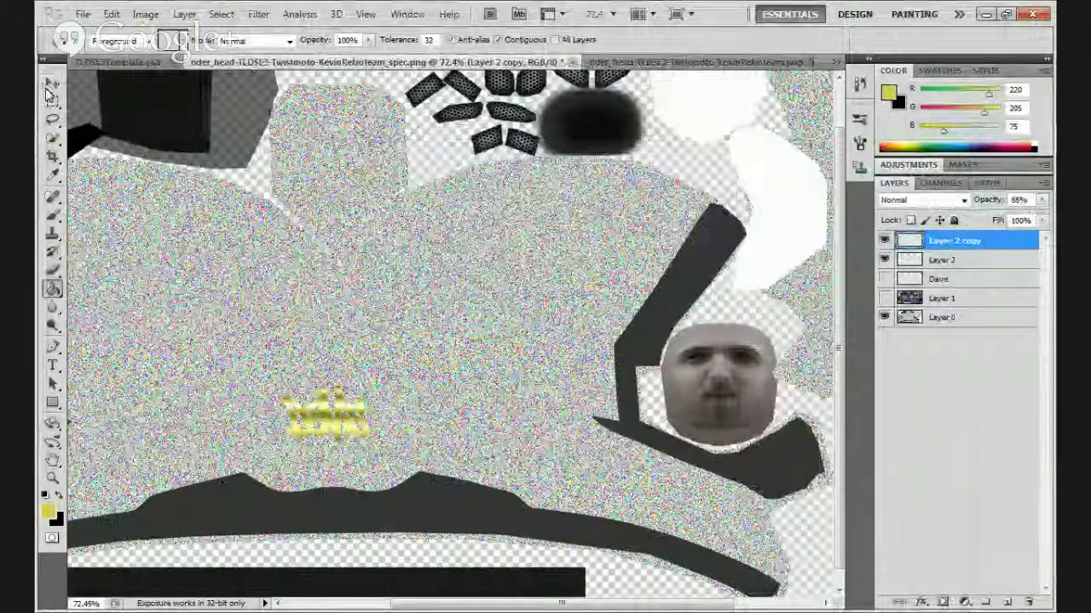
# Drag the copy into the rider_head colour texture and rename the layer 'Davis'.
pyautogui.press('v')
pyautogui.moveTo(426, 395)
pyautogui.mouseDown()
pyautogui.moveTo(143, 103)
pyautogui.moveTo(356, 443)
pyautogui.moveTo(354, 431)
pyautogui.mouseUp()
pyautogui.doubleClick(992, 586)
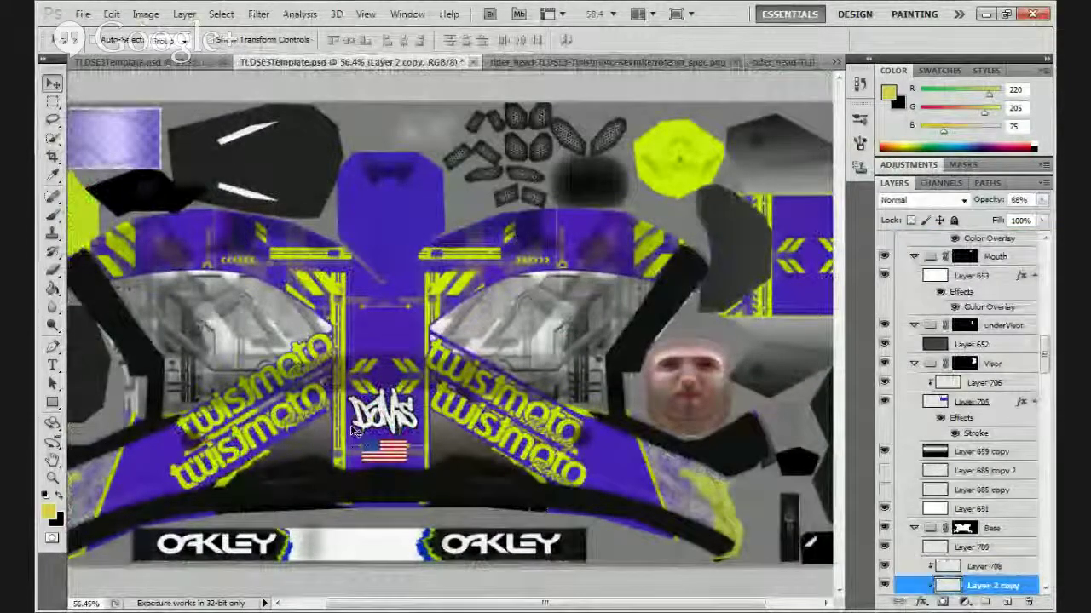
pyautogui.write('Davis')
pyautogui.press('Return')
pyautogui.click(565, 61)
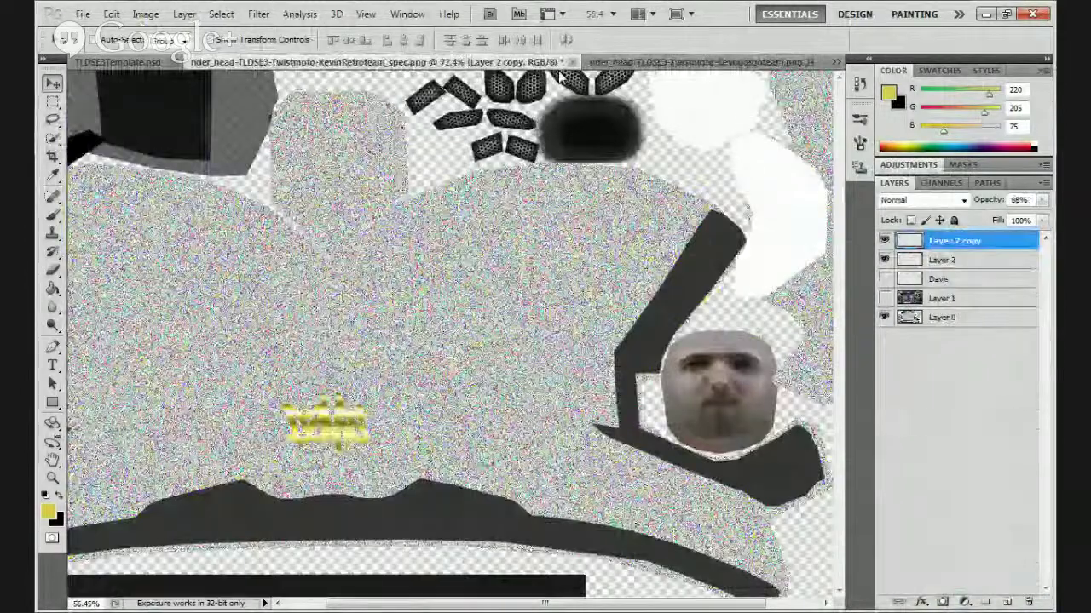
pyautogui.click(662, 57)
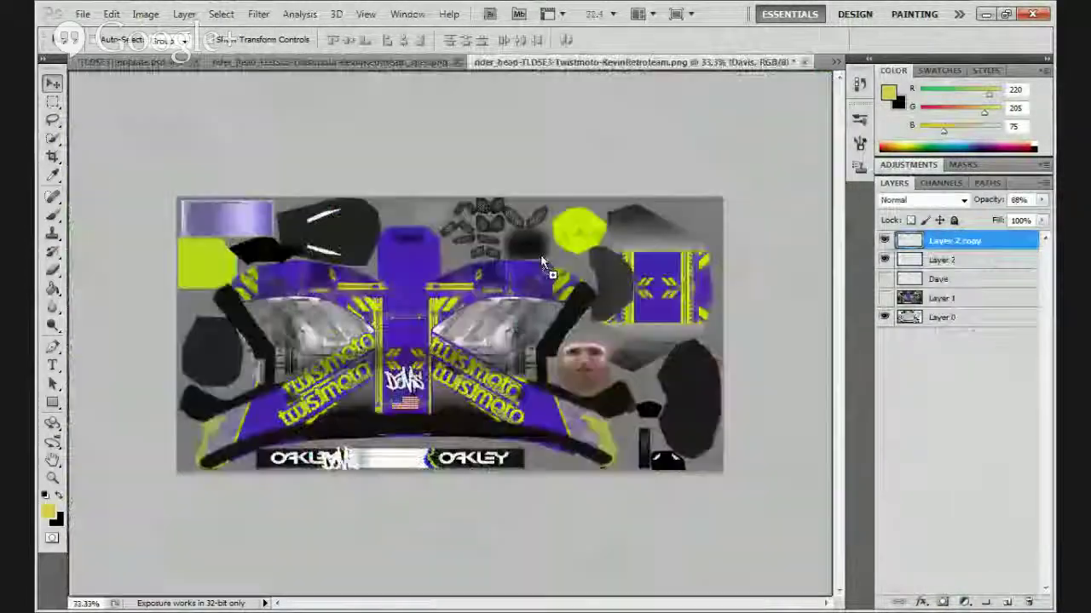
pyautogui.click(52, 478)
# Align the gold Davis exactly over the white Davis name at 100% opacity.
pyautogui.click(435, 392)
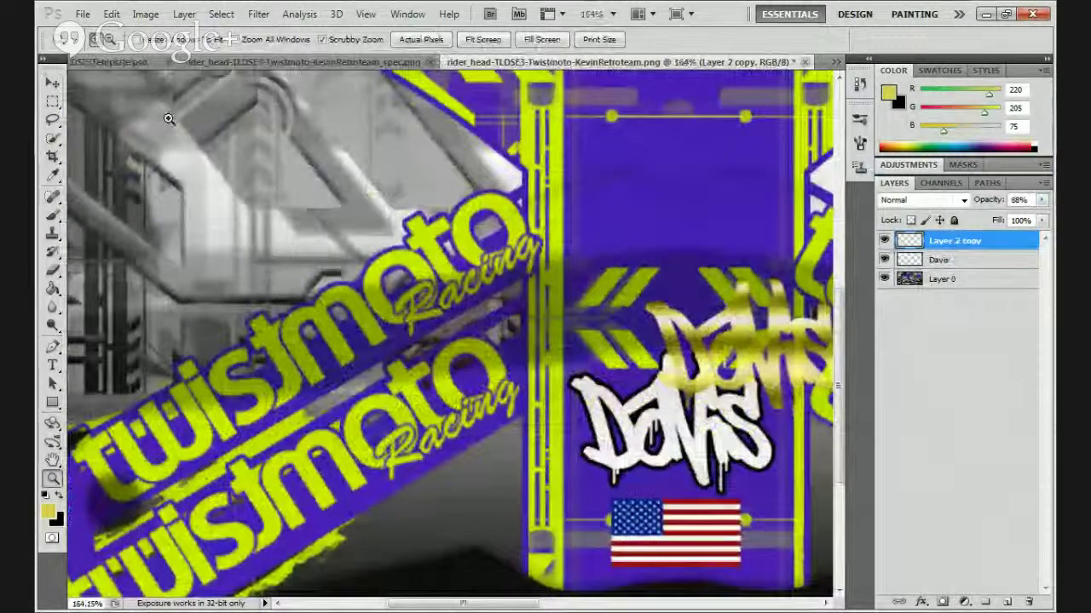
pyautogui.click(52, 83)
pyautogui.moveTo(524, 270); pyautogui.dragTo(466, 332)
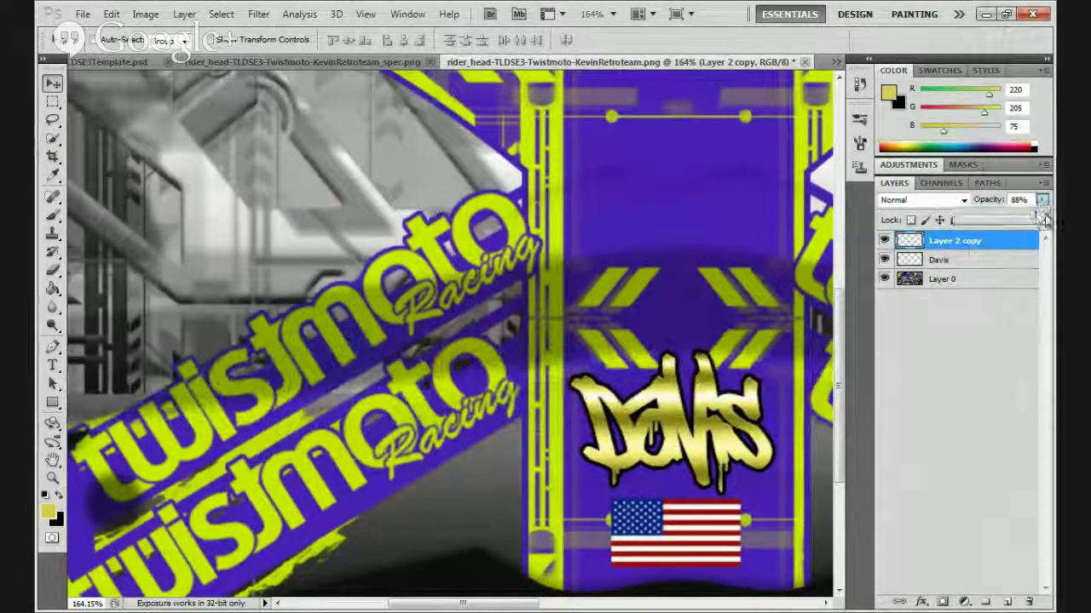
pyautogui.moveTo(1033, 223); pyautogui.dragTo(1044, 220)
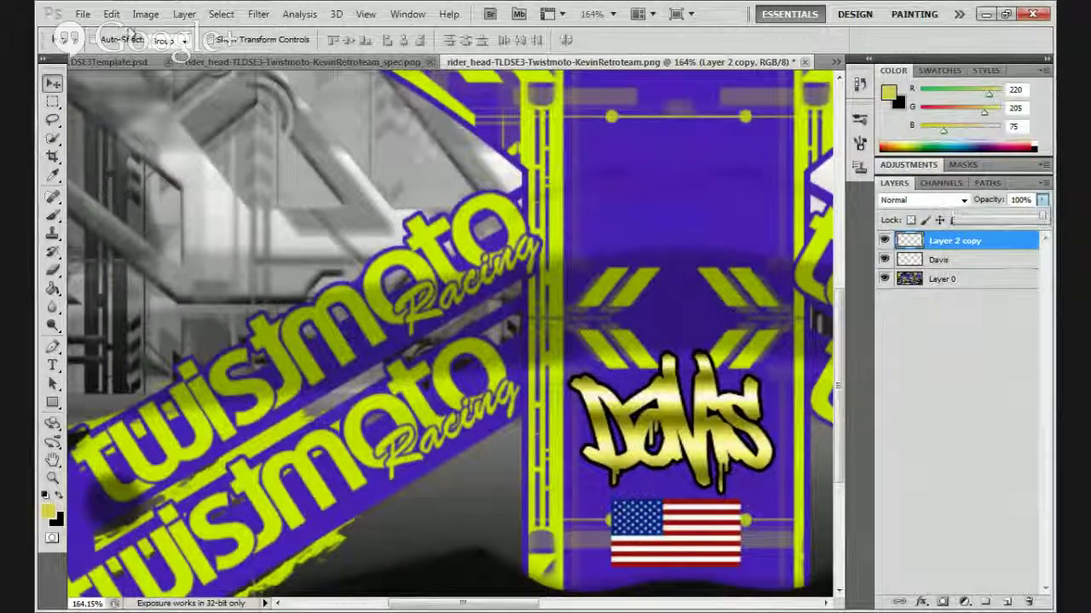
# Save the helmet colour texture as a PNG.
pyautogui.click(83, 14)
pyautogui.click(148, 257)
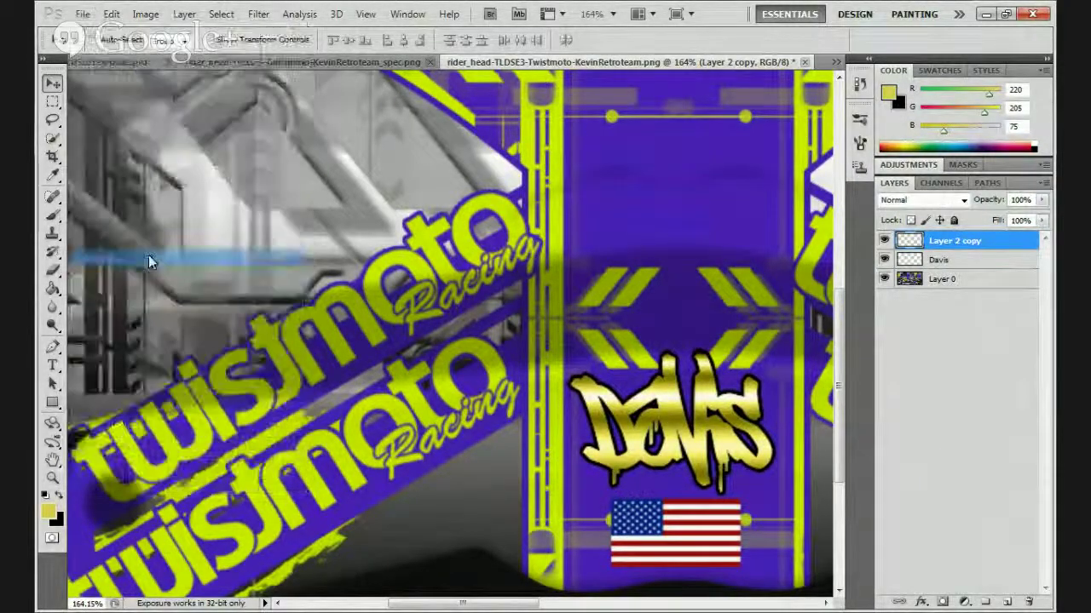
pyautogui.click(518, 353)
pyautogui.click(509, 522)
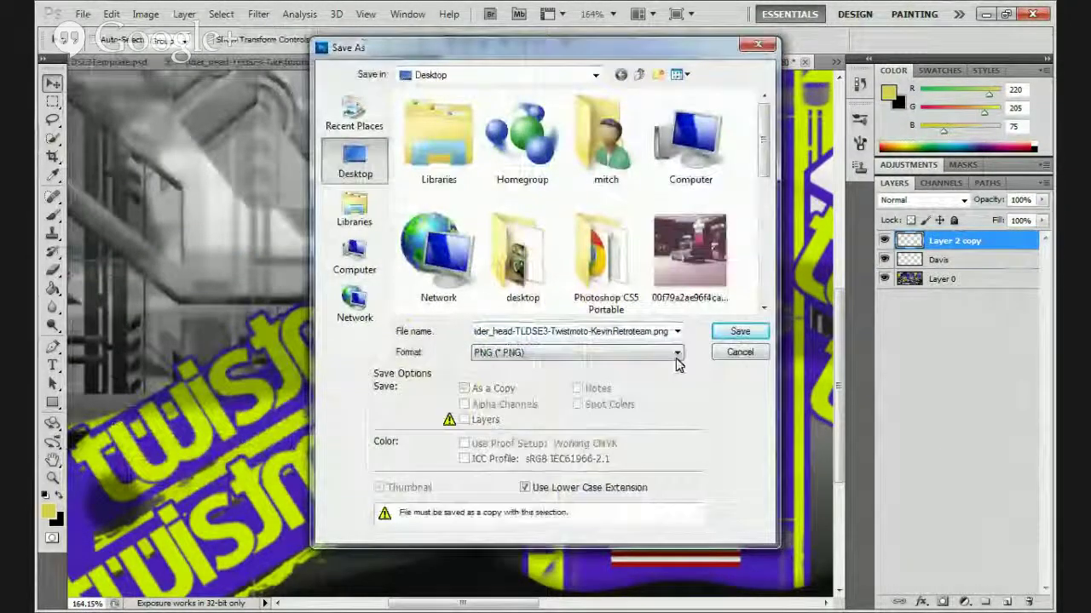
pyautogui.click(739, 331)
pyautogui.click(589, 197)
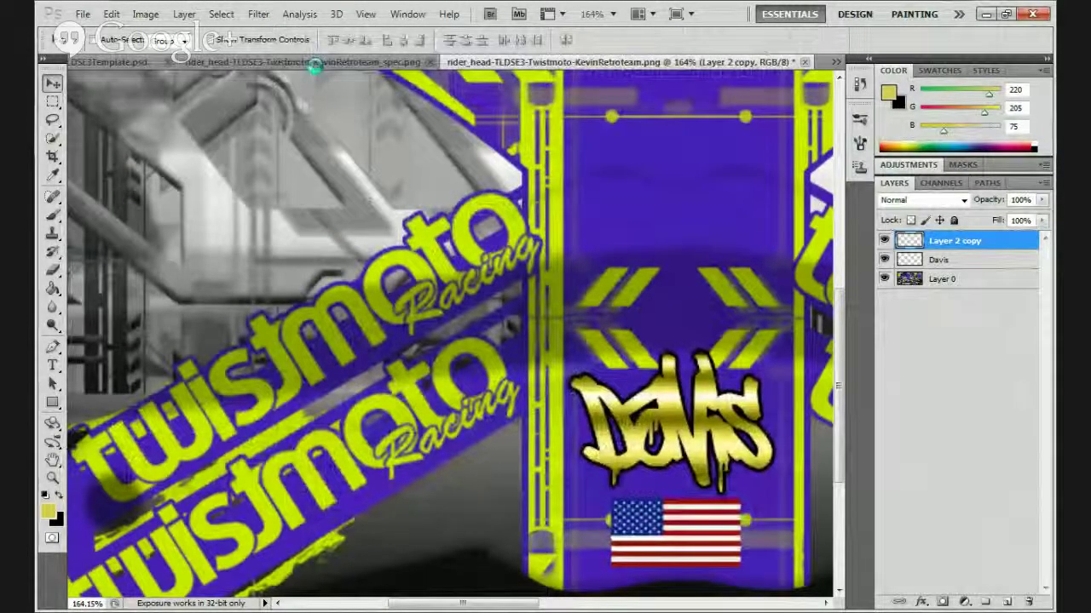
# In the spec map, delete the Layer 2 copy and keep Layer 2 at 66% opacity.
pyautogui.click(315, 66)
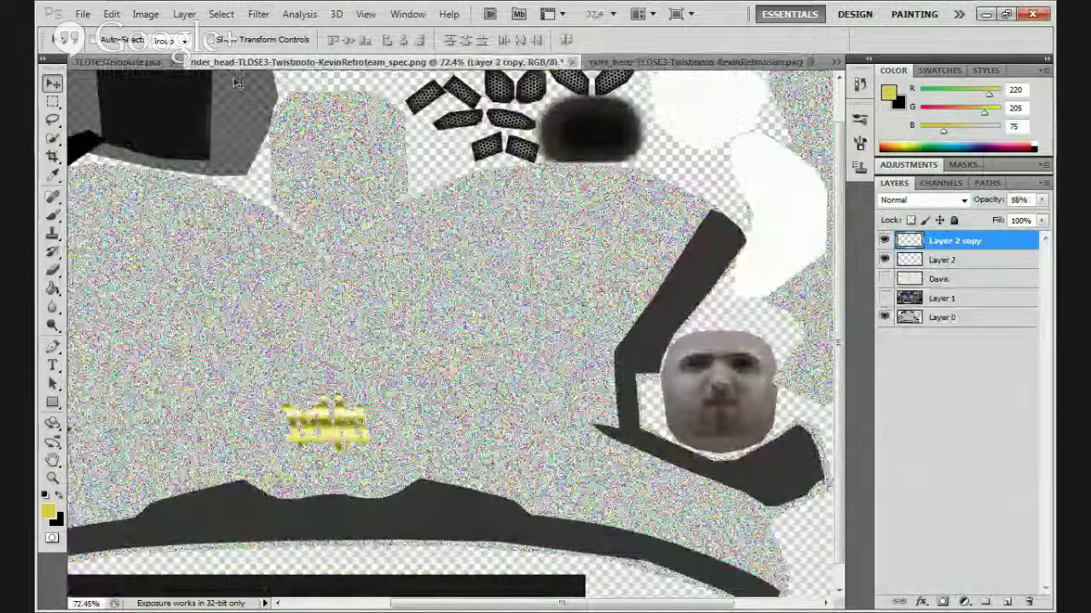
pyautogui.click(82, 14)
pyautogui.click(1041, 199)
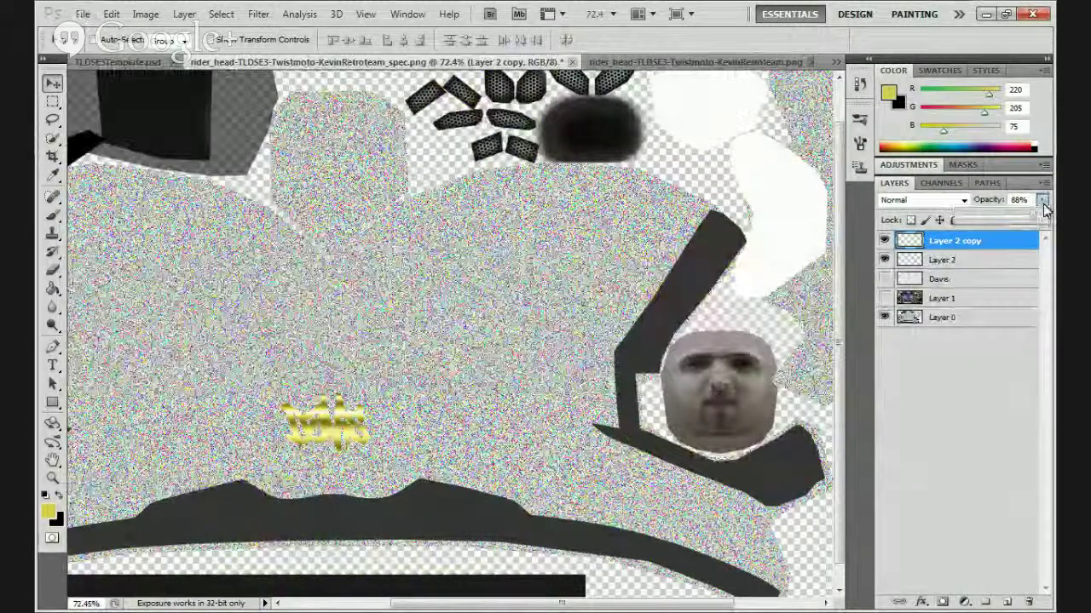
pyautogui.press('Delete')
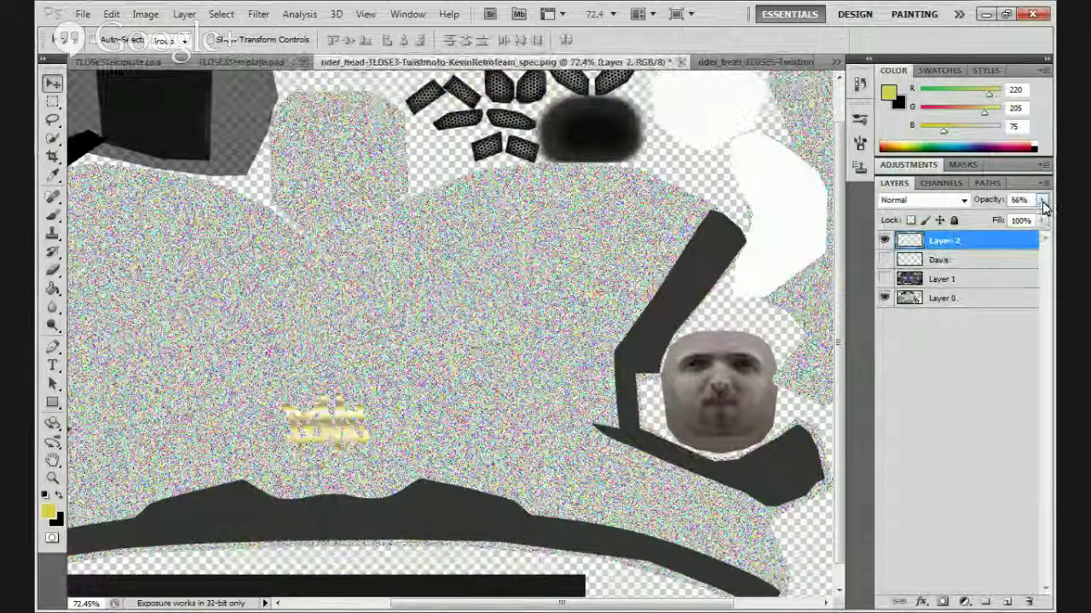
pyautogui.hotkey('alt', ',')
pyautogui.hotkey('alt', '.')
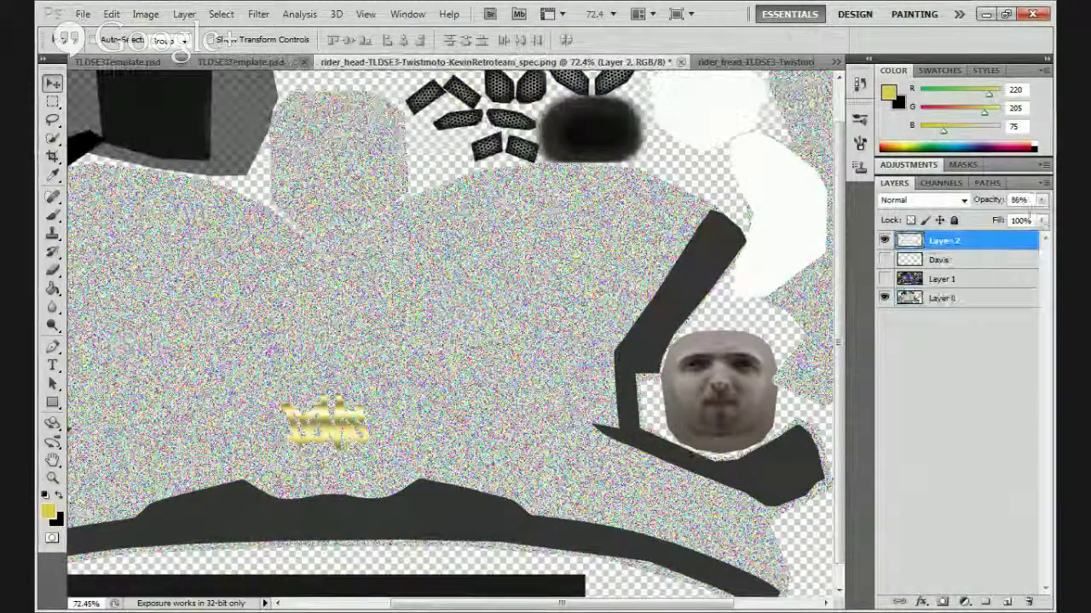
pyautogui.moveTo(1040, 201); pyautogui.dragTo(889, 237)
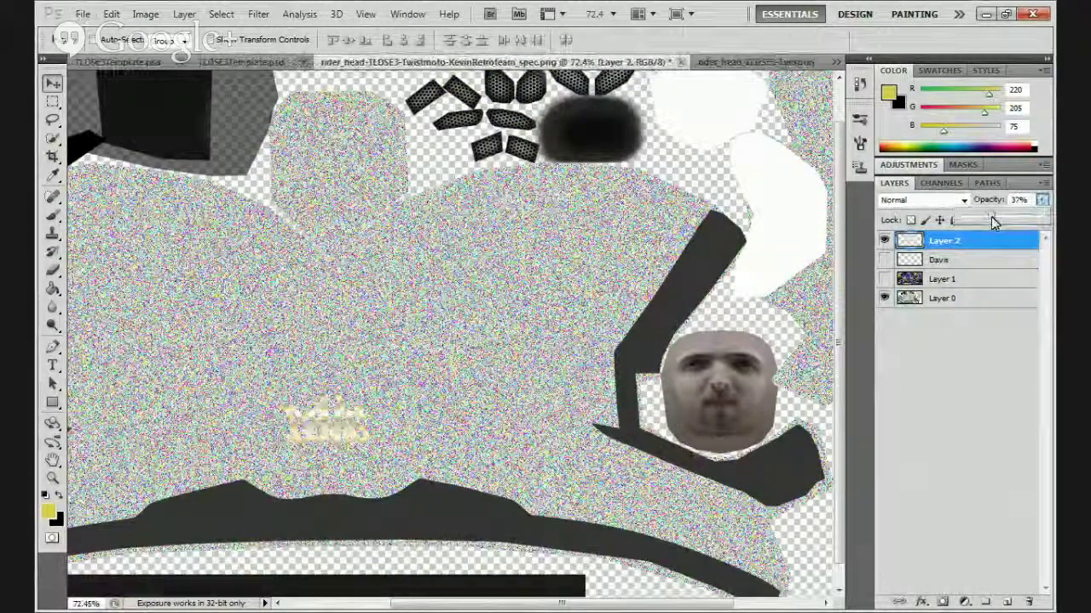
pyautogui.press('Escape')
pyautogui.hotkey('alt', ',')
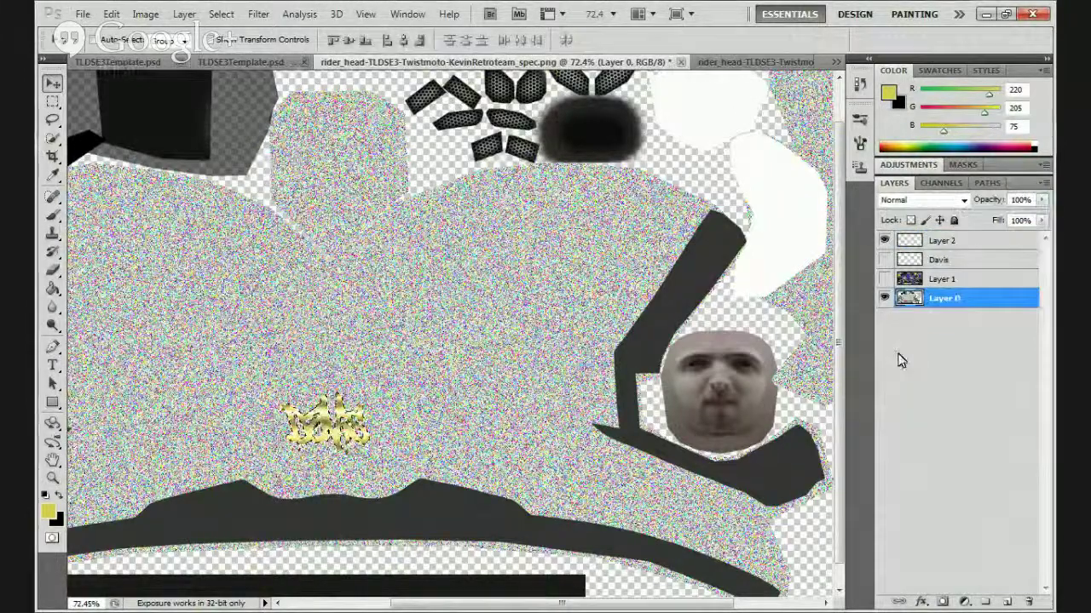
pyautogui.hotkey('alt', '.')
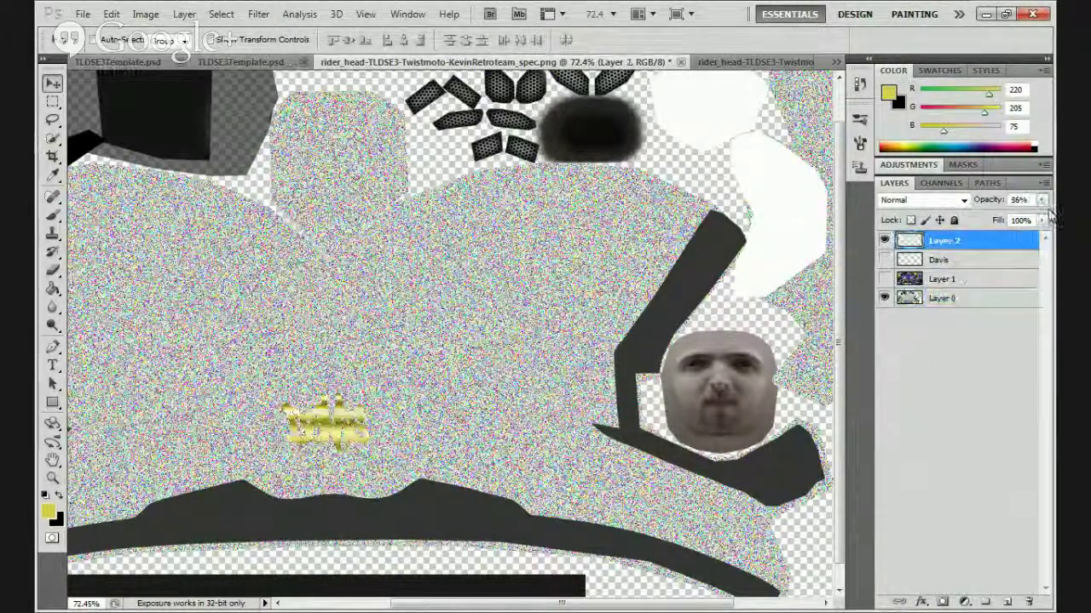
pyautogui.click(1041, 201)
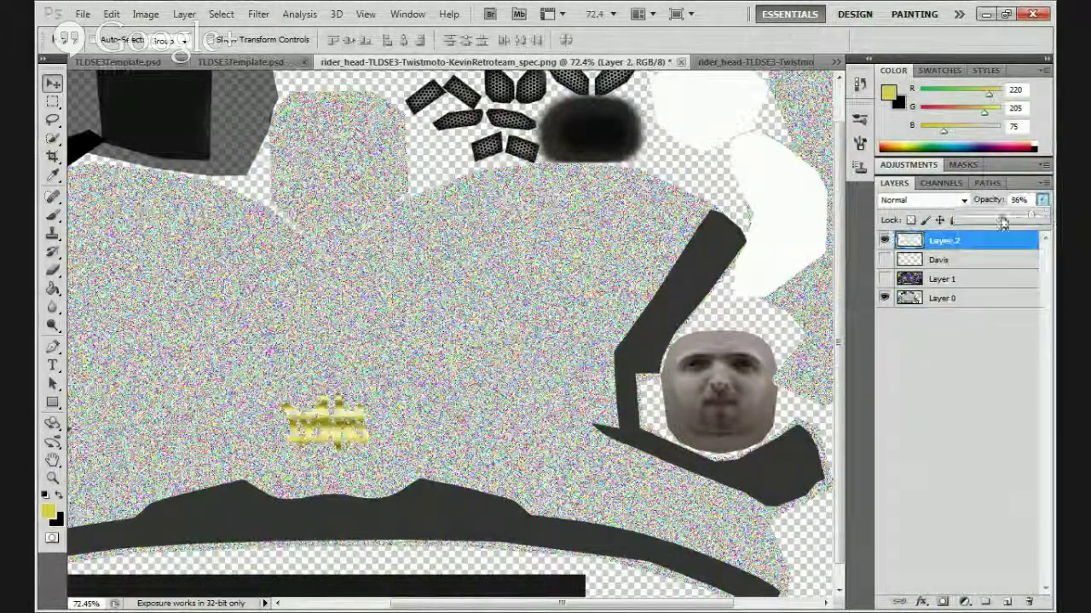
pyautogui.moveTo(1003, 221); pyautogui.dragTo(1015, 223)
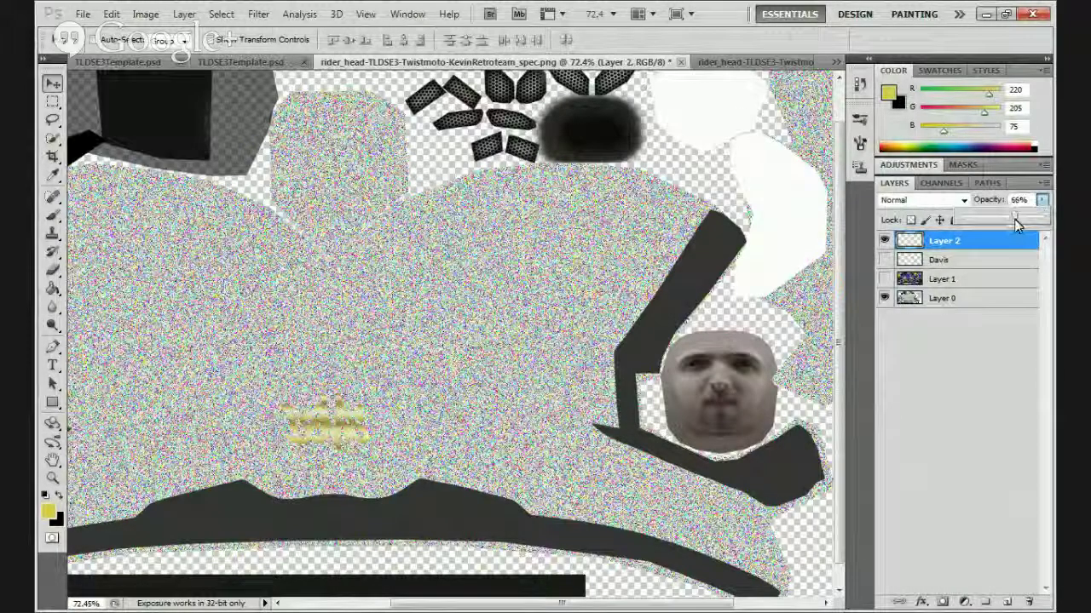
# Save the spec texture as a PNG on the desktop.
pyautogui.click(83, 13)
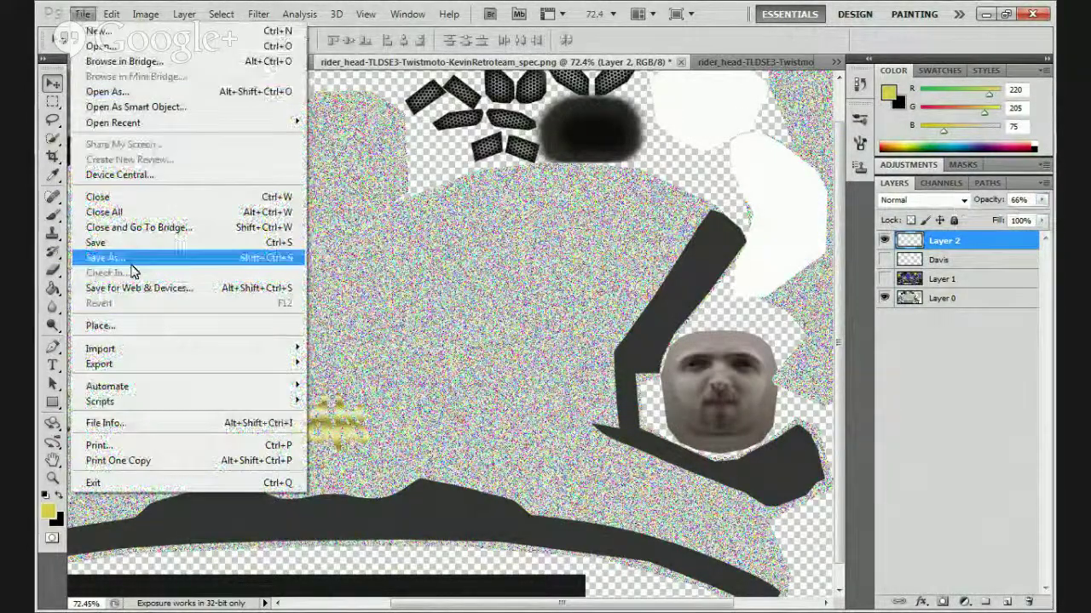
pyautogui.click(132, 259)
pyautogui.click(521, 355)
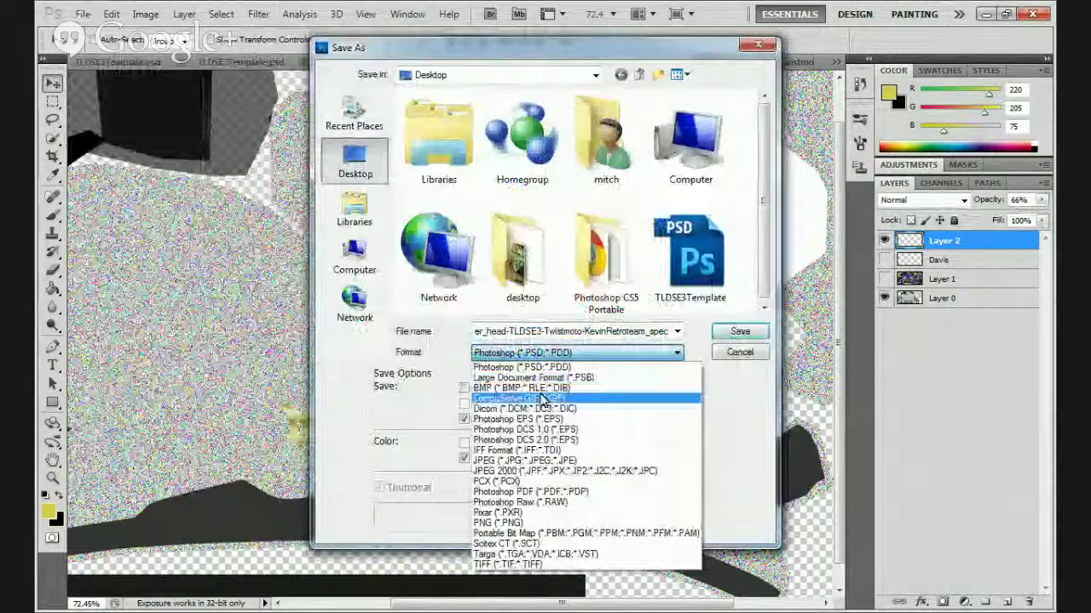
pyautogui.click(569, 524)
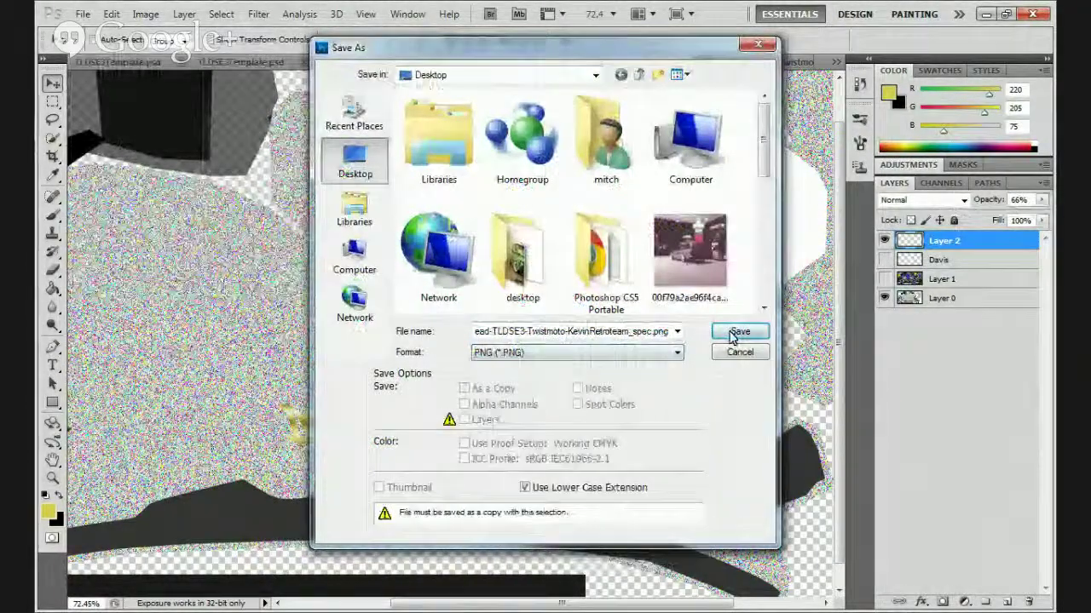
pyautogui.click(740, 331)
pyautogui.click(589, 201)
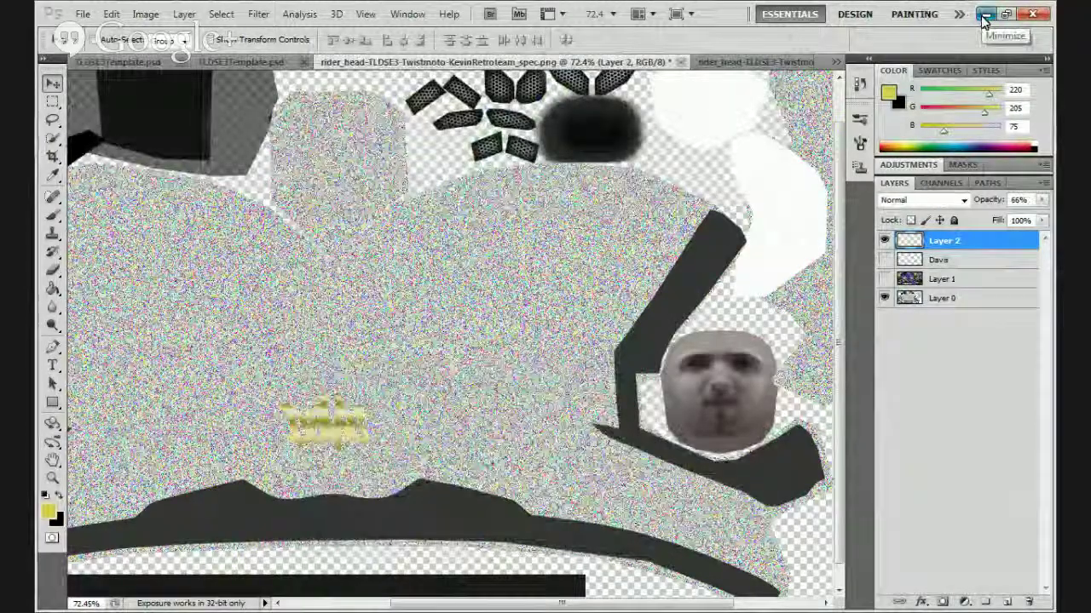
# Move the re-saved rider_head textures into the MX Simulator folder, replacing the old files.
pyautogui.click(983, 17)
pyautogui.click(668, 85)
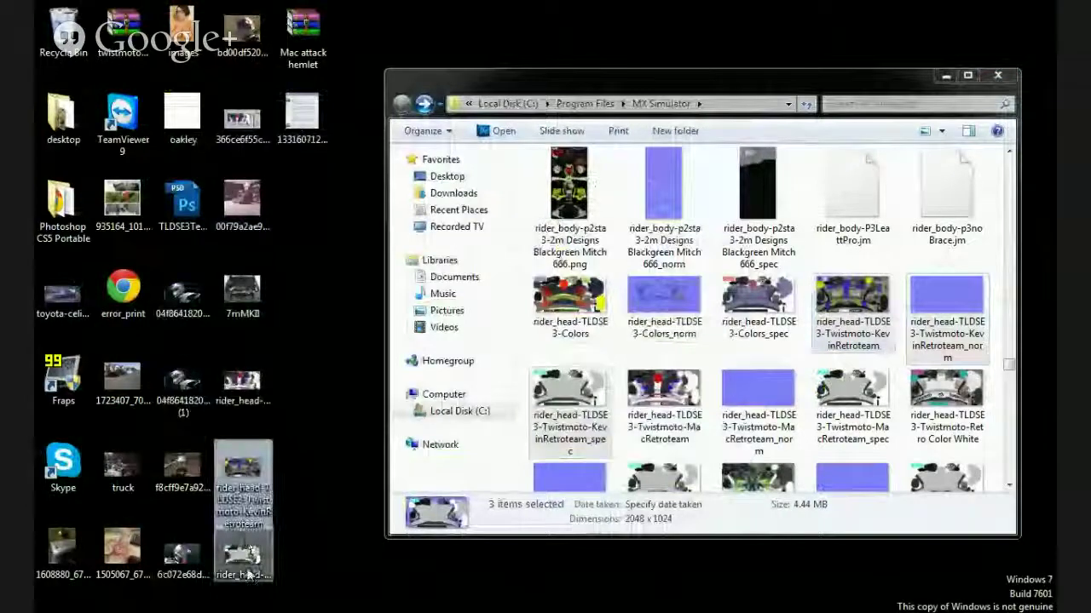
pyautogui.moveTo(251, 474)
pyautogui.mouseDown()
pyautogui.moveTo(256, 588)
pyautogui.moveTo(646, 77)
pyautogui.mouseUp()
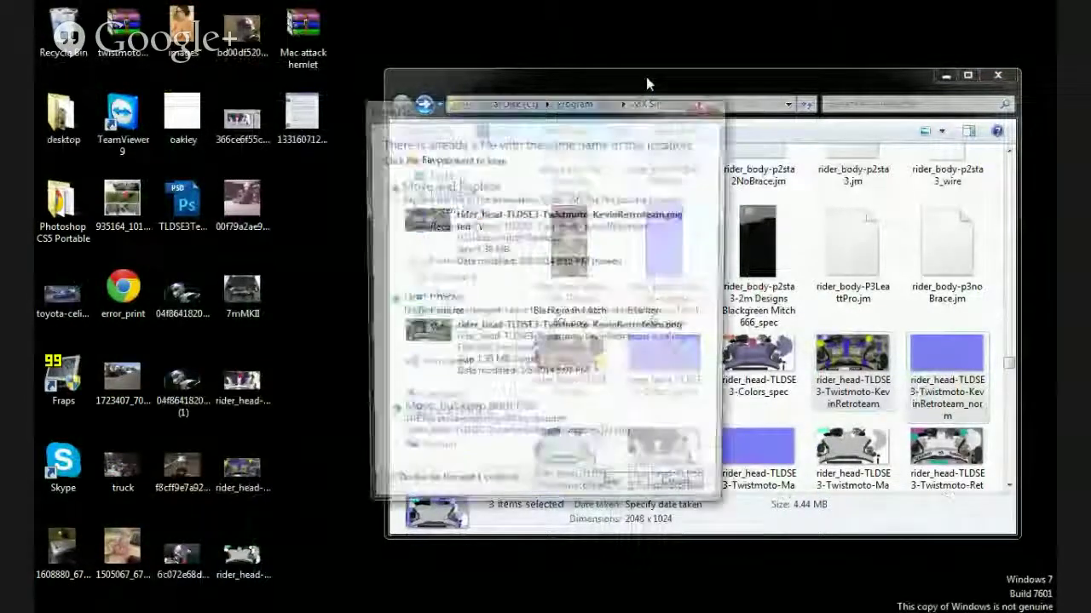
pyautogui.click(539, 253)
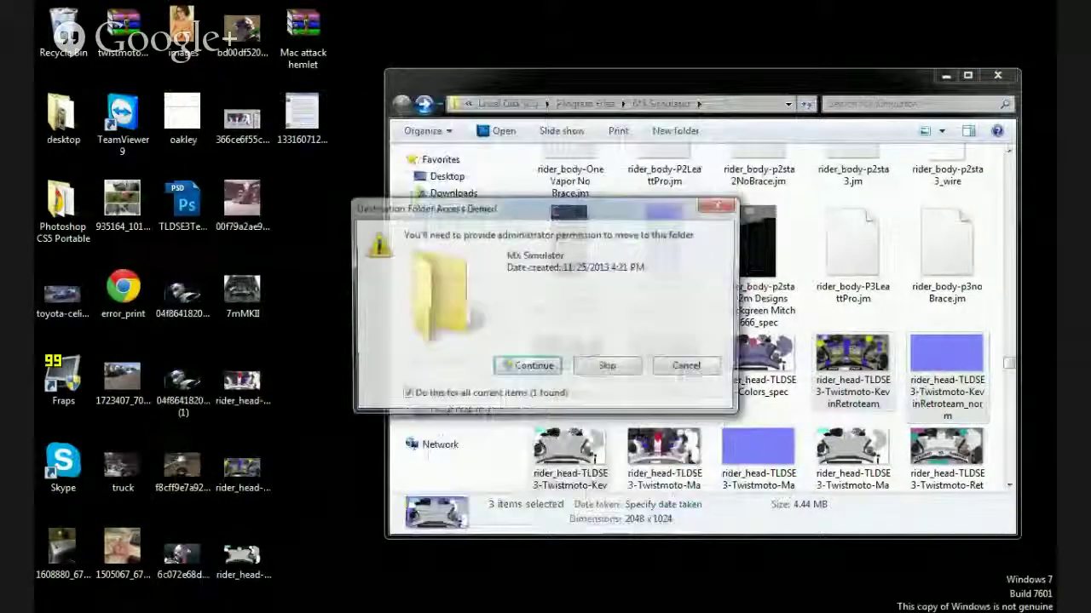
pyautogui.click(528, 366)
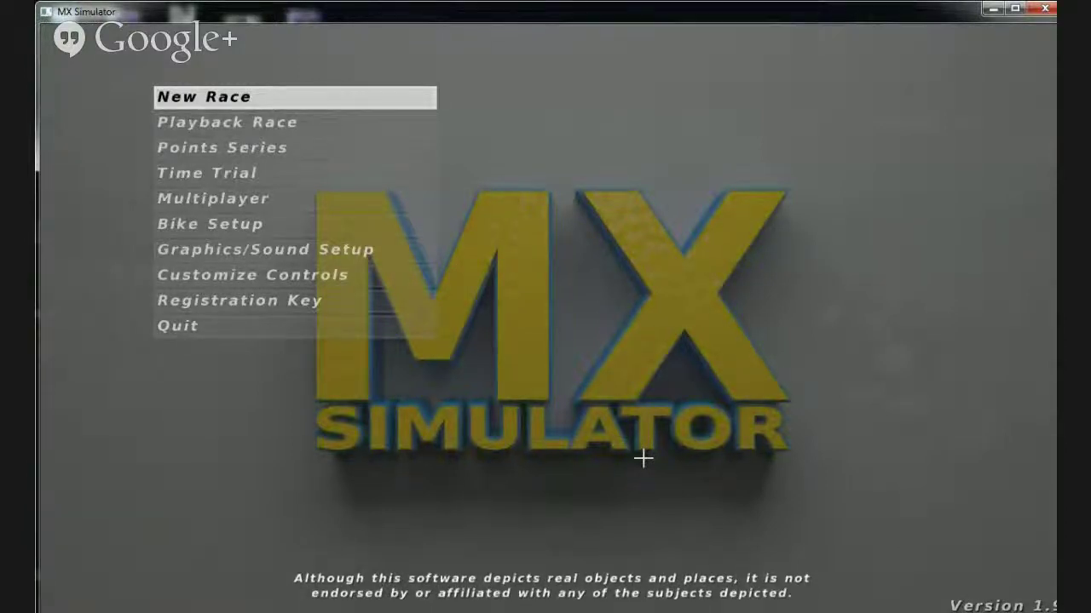
# Play back the default race replay and cycle to a close camera on the helmet.
pyautogui.click(226, 122)
pyautogui.click(220, 159)
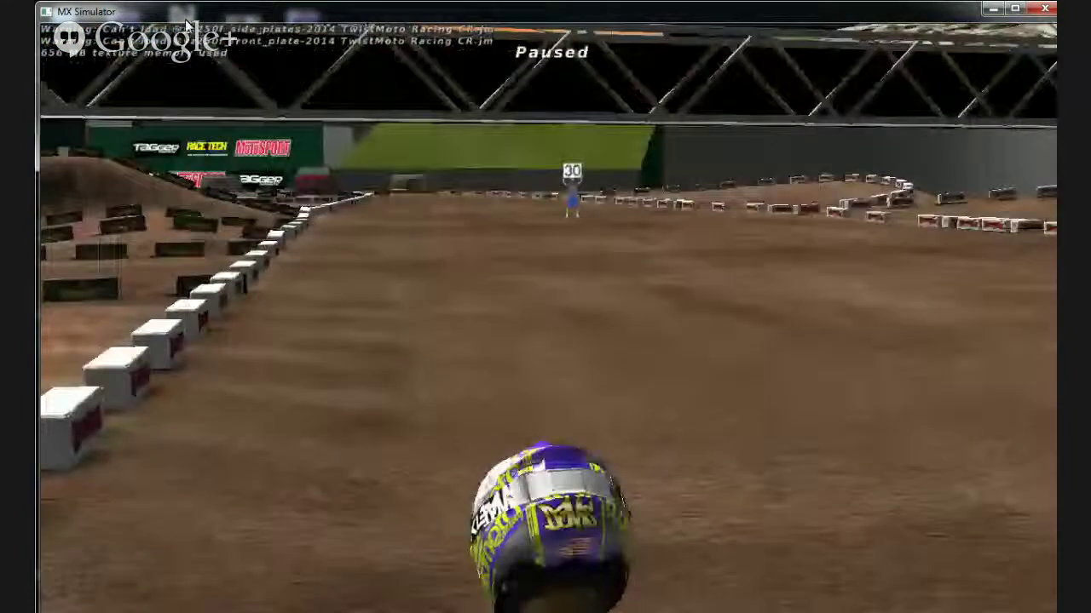
pyautogui.press('c')
pyautogui.press('c')
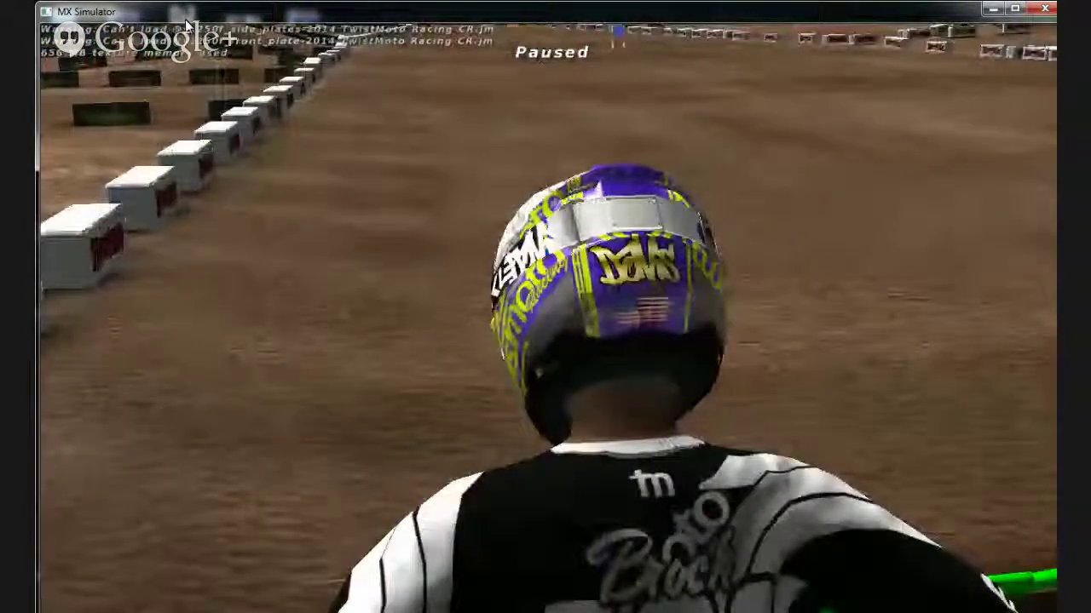
pyautogui.press('c')
pyautogui.press('c')
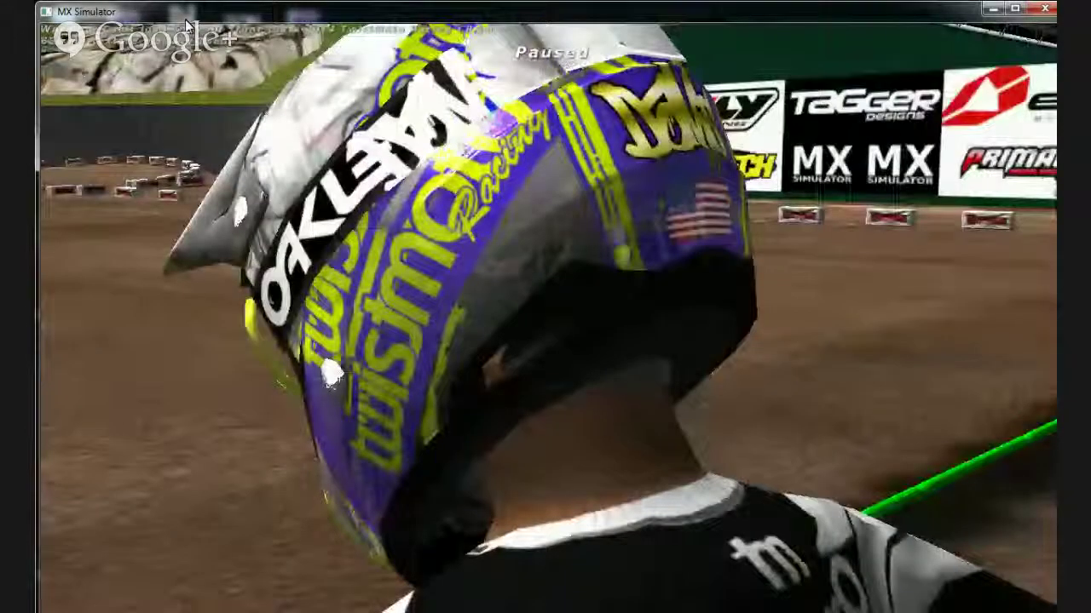
pyautogui.press('c')
pyautogui.press('c')
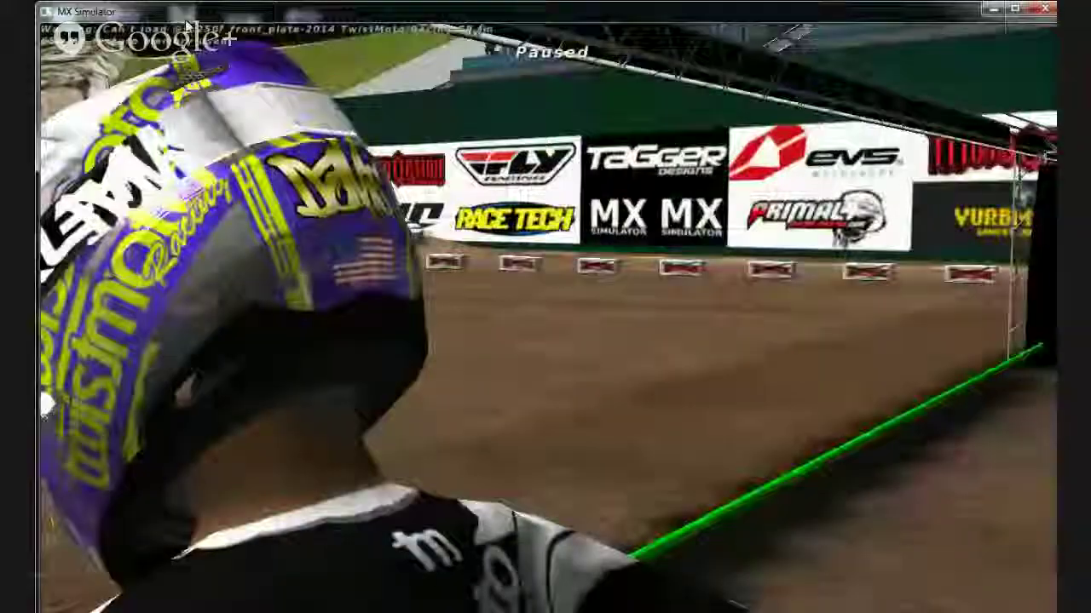
# Cycle through side, rear and chase cameras to view the helmet's yellow Davis lettering.
pyautogui.press('c')
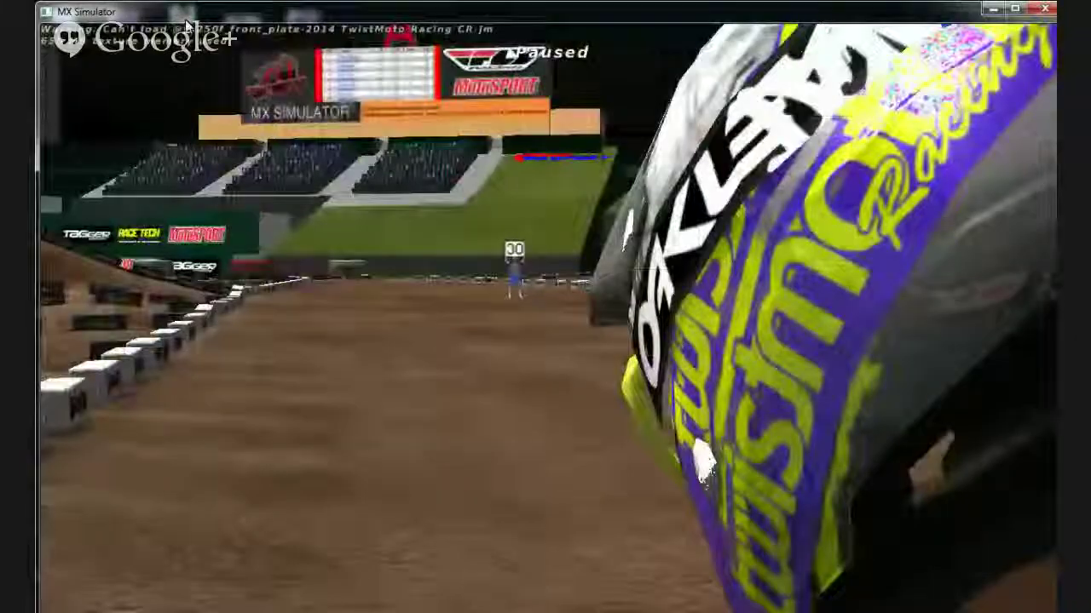
pyautogui.press('c')
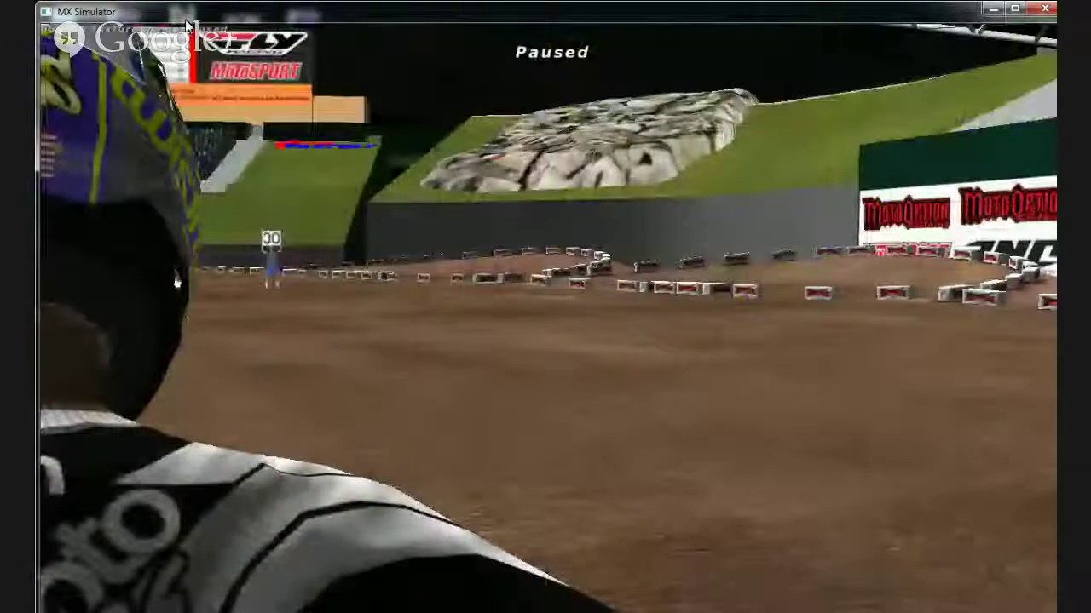
pyautogui.press('c')
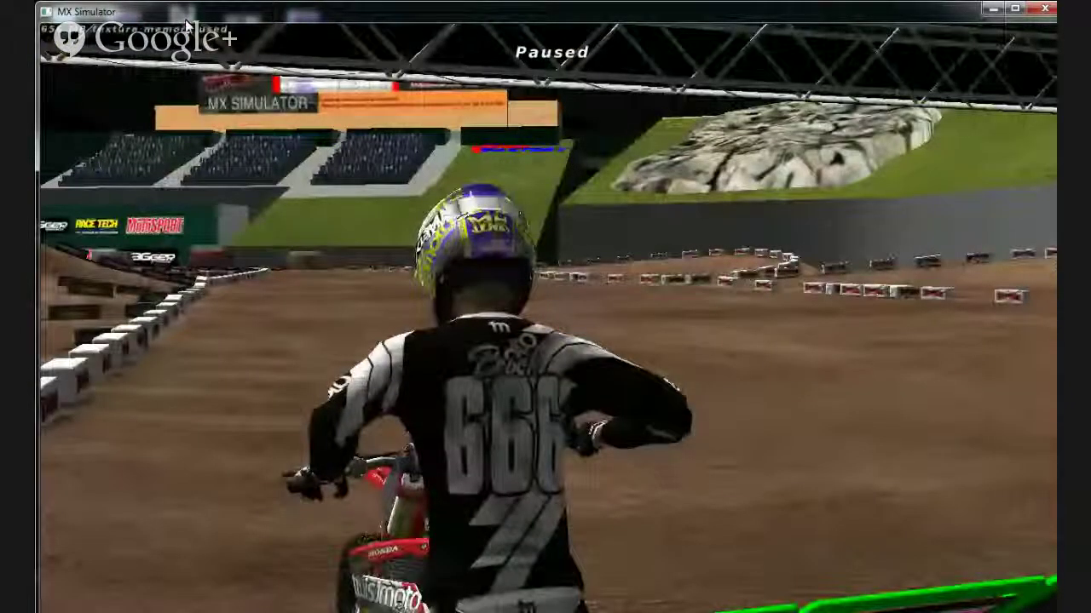
pyautogui.press('c')
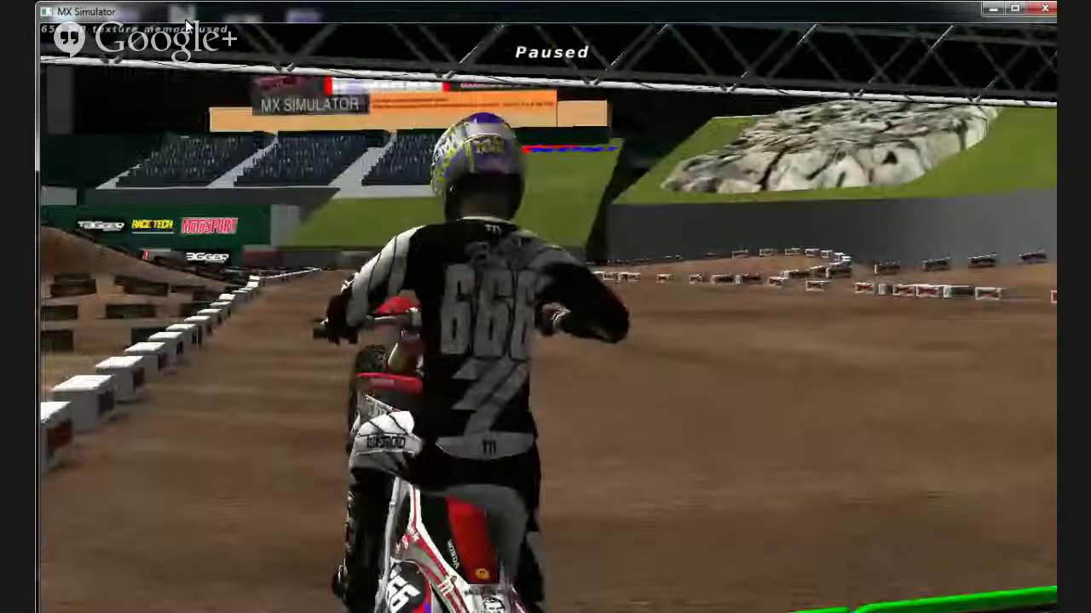
pyautogui.press('c')
pyautogui.press('c')
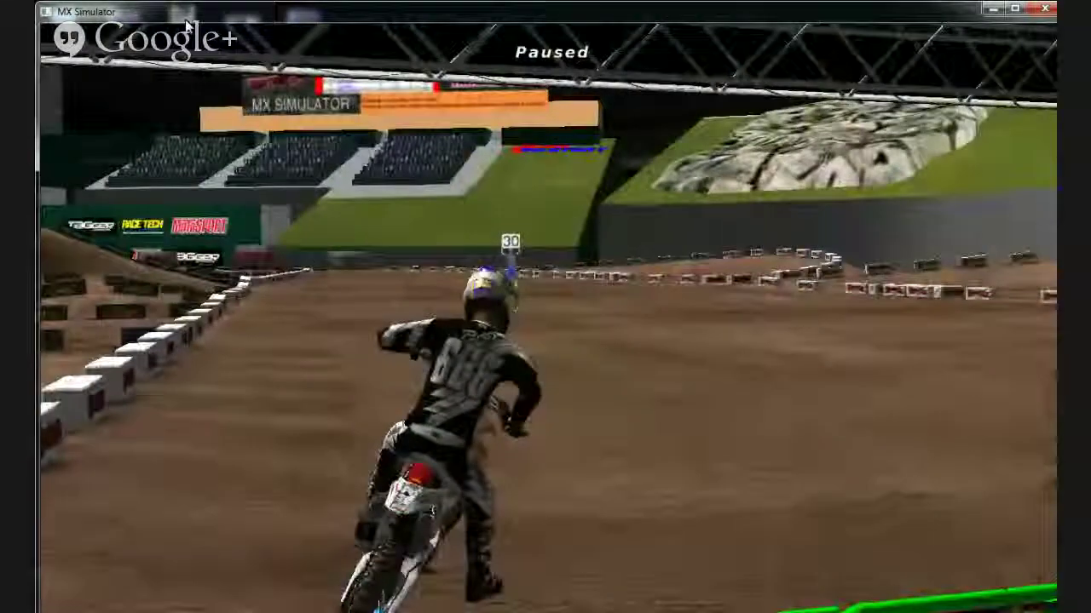
pyautogui.press('c')
pyautogui.press('c')
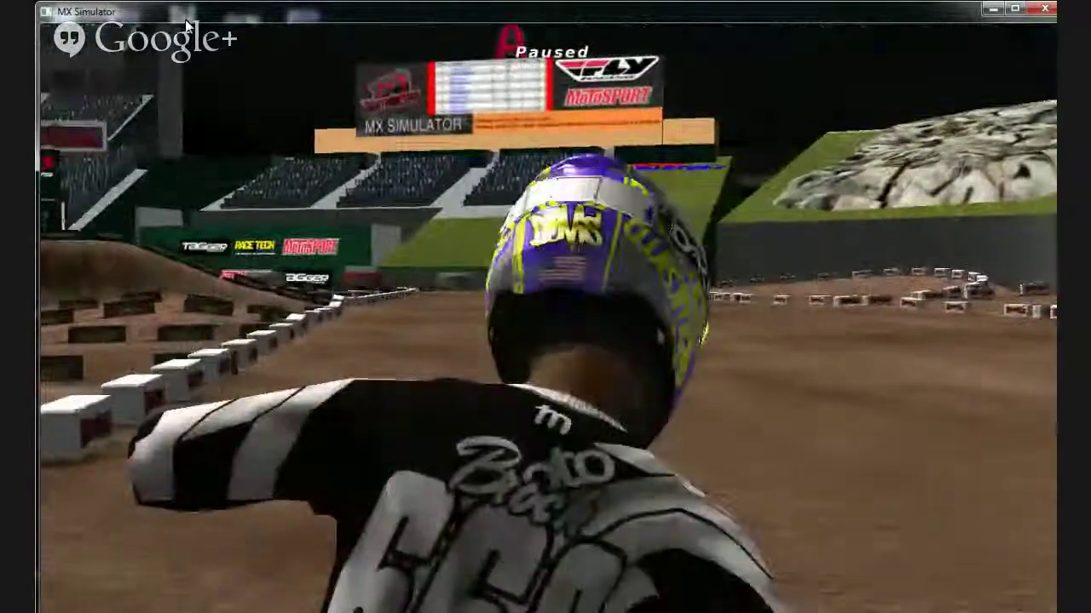
pyautogui.press('c')
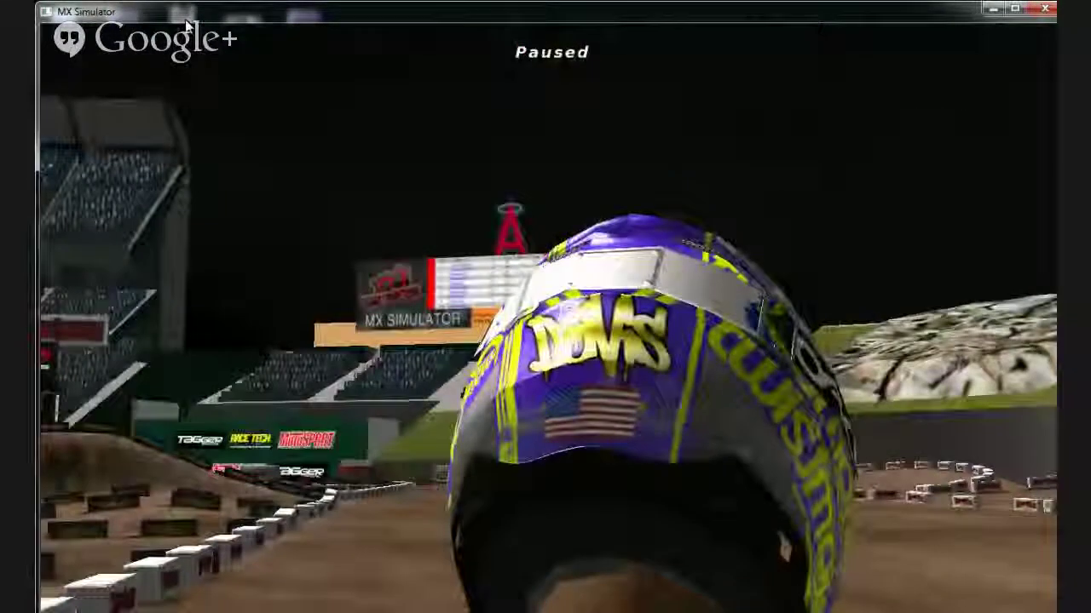
pyautogui.press('c')
# Zoom onto the helmet lettering, orbit around the rider, then bring up the game menu.
pyautogui.press('c')
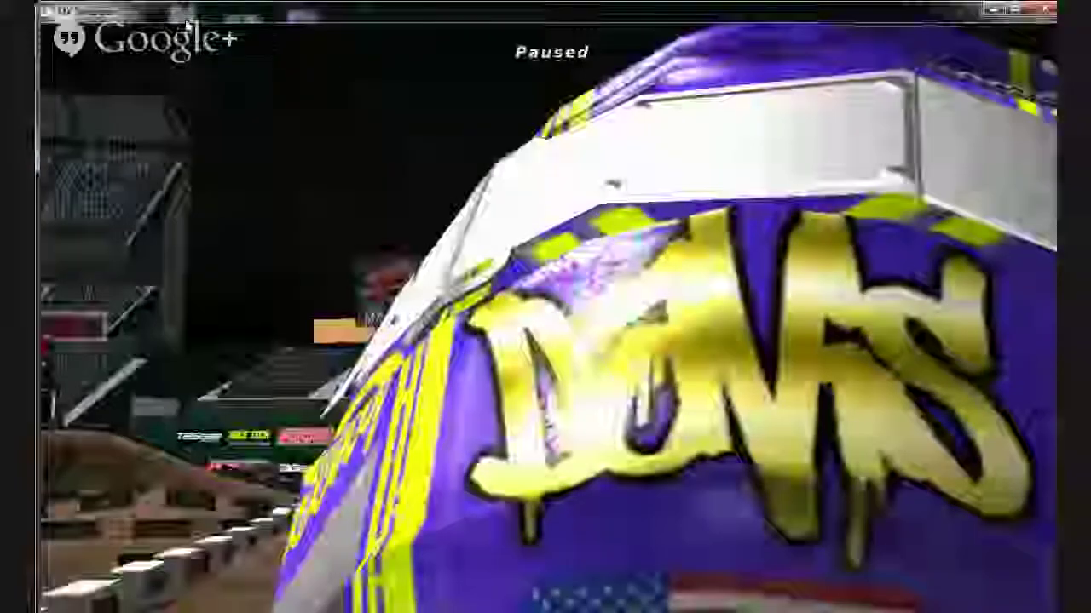
pyautogui.press('c')
pyautogui.press('c')
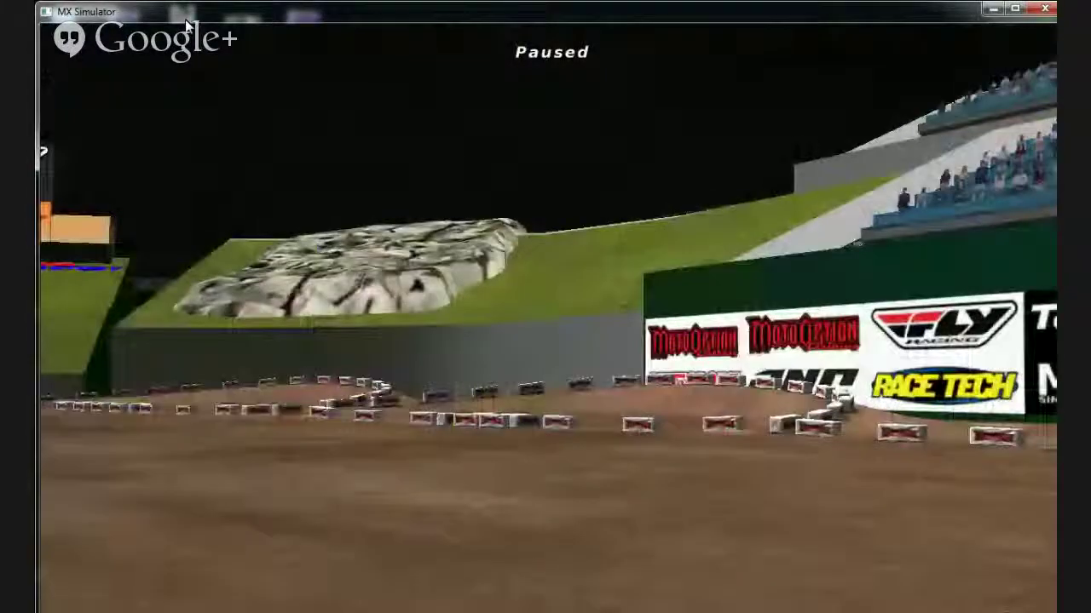
pyautogui.press('c')
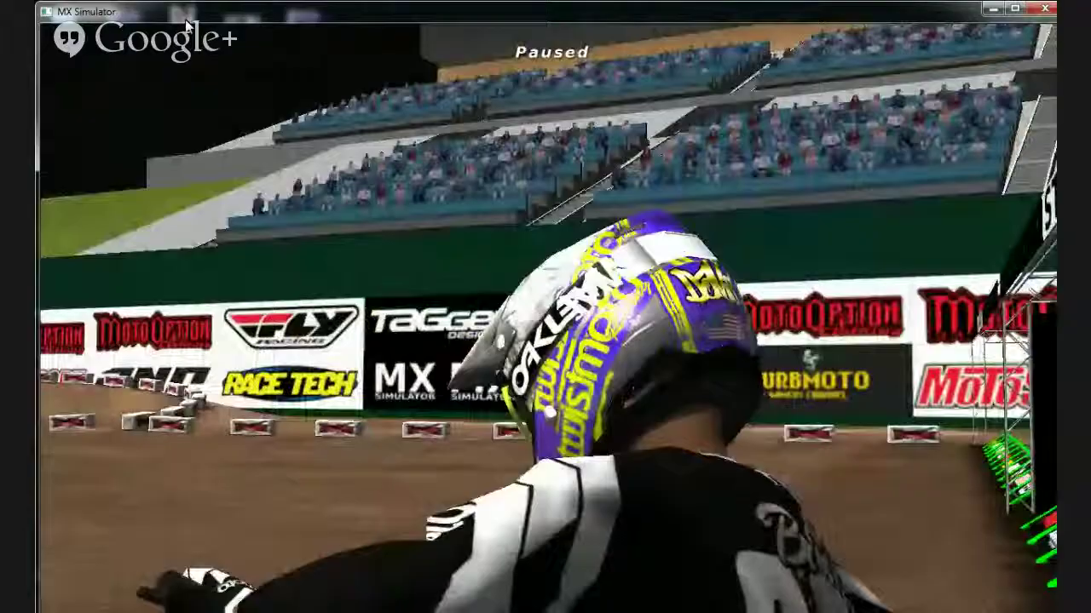
pyautogui.press('c')
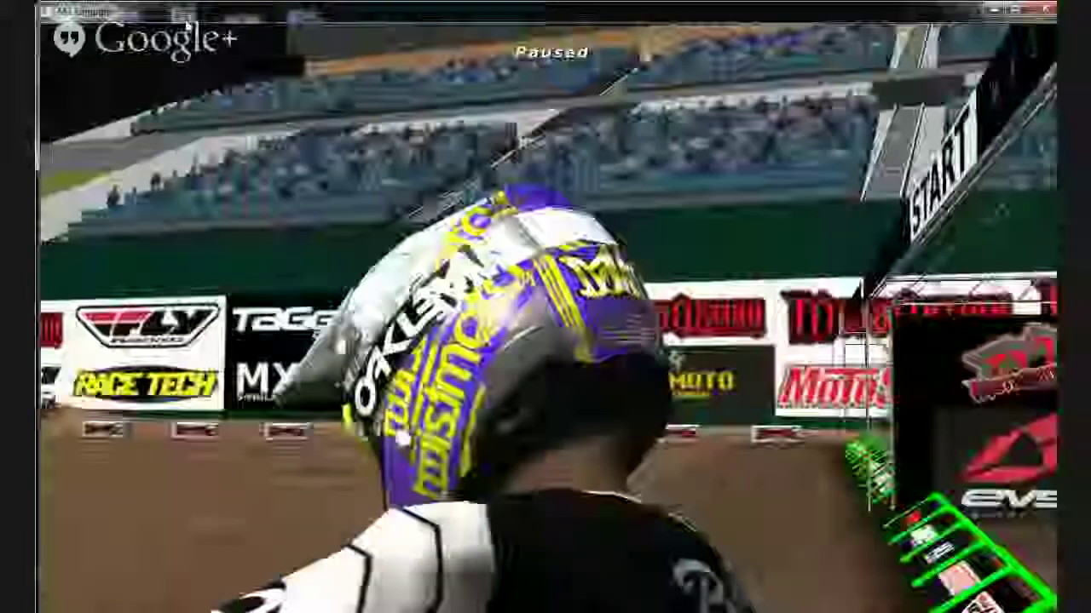
pyautogui.press('c')
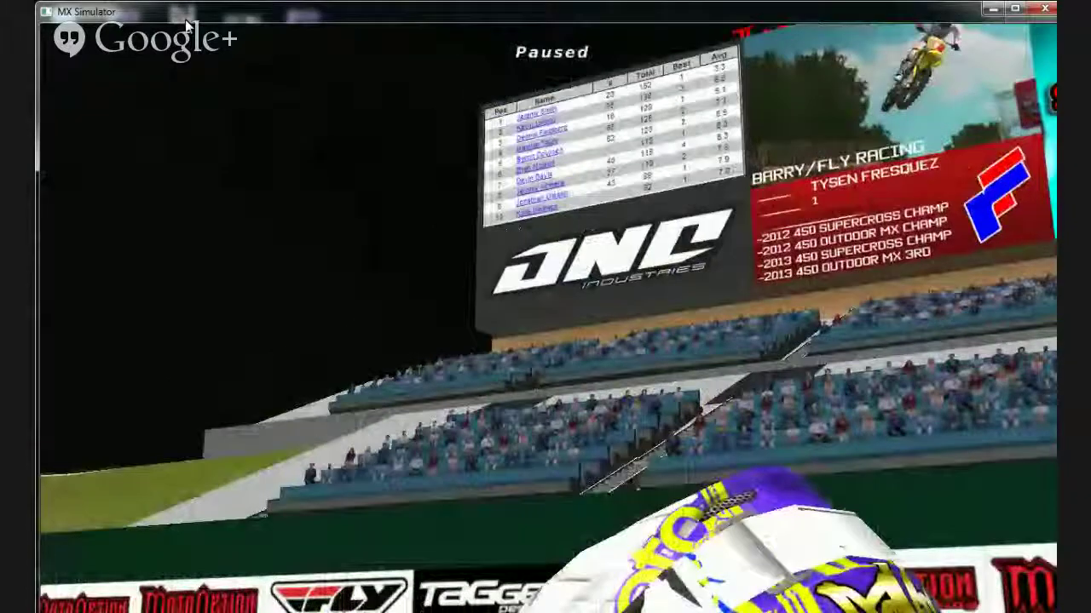
pyautogui.press('c')
pyautogui.press('c')
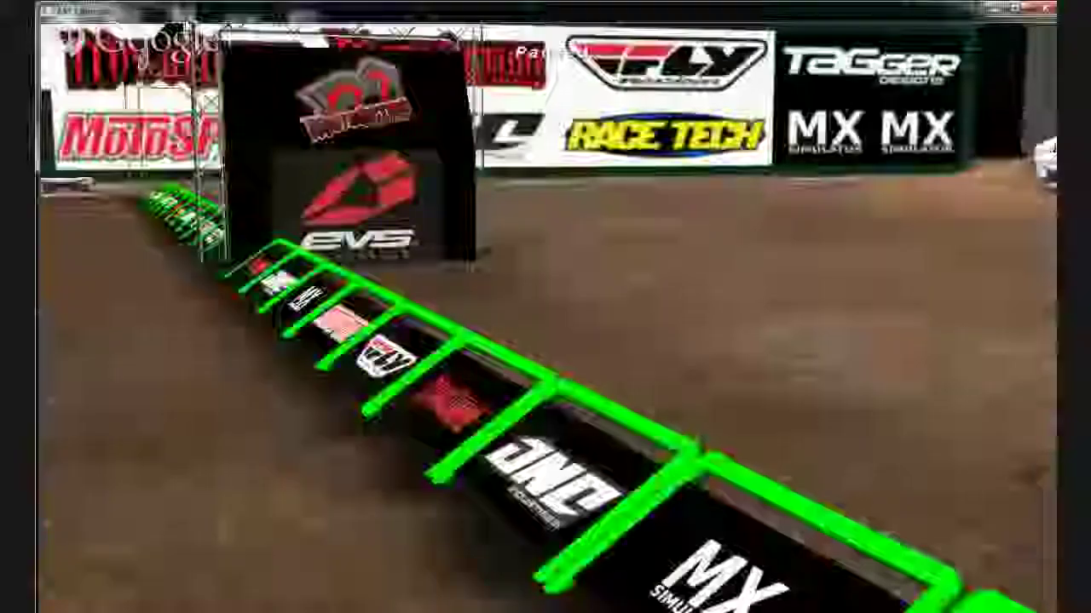
pyautogui.press('c')
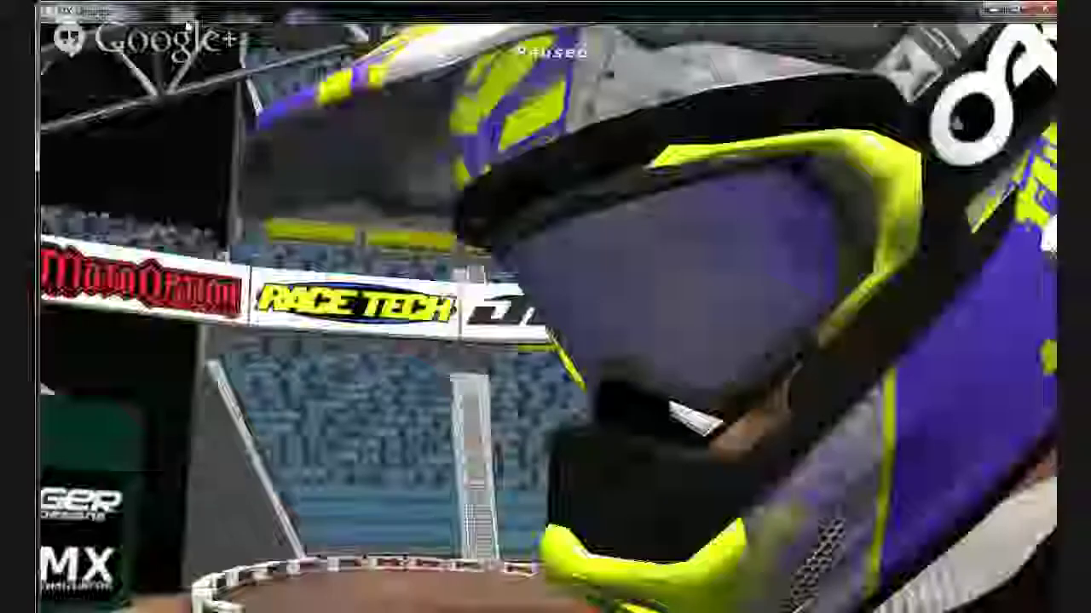
pyautogui.press('c')
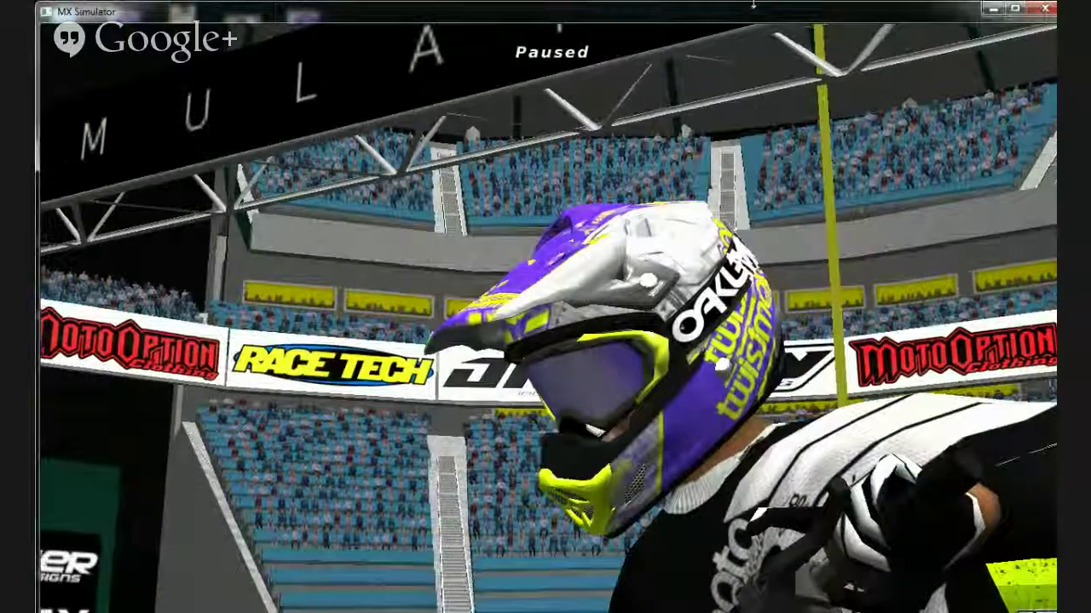
pyautogui.moveTo(905, 276); pyautogui.dragTo(753, 5)
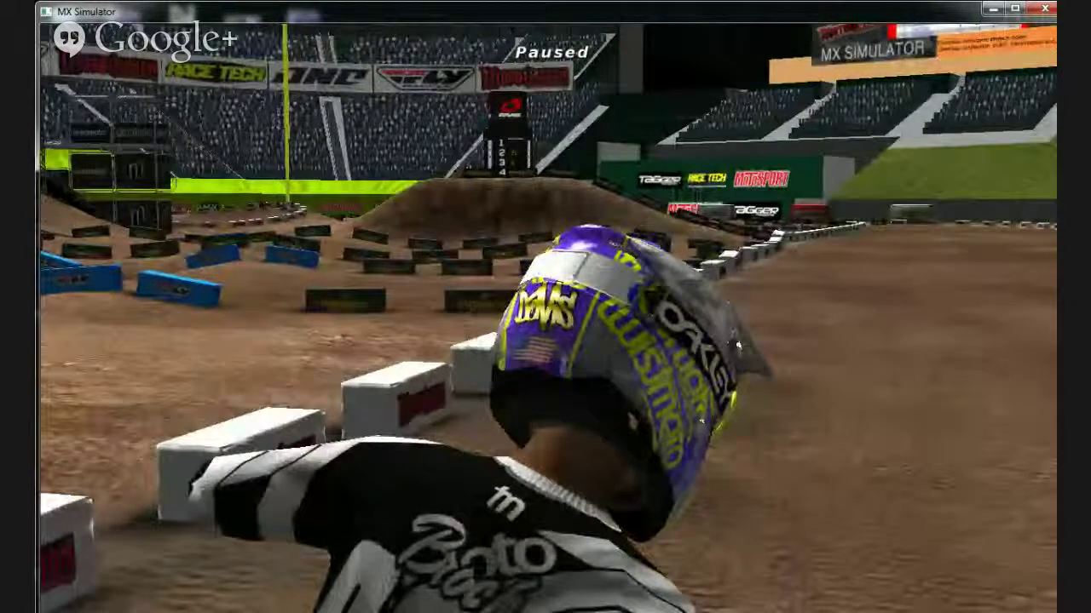
pyautogui.moveTo(966, 154); pyautogui.dragTo(269, 565)
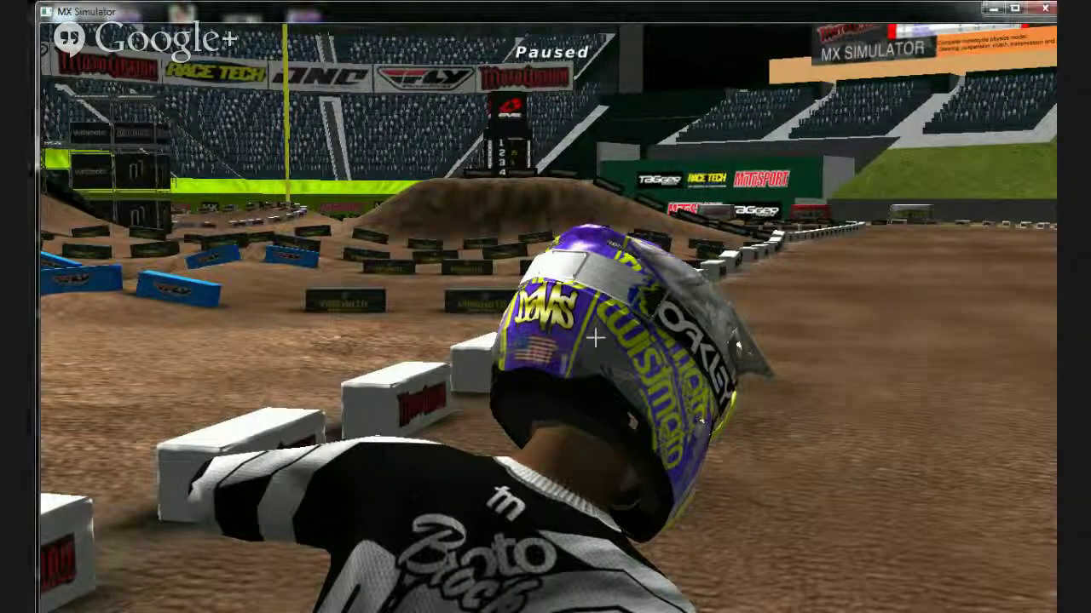
pyautogui.press('Escape')
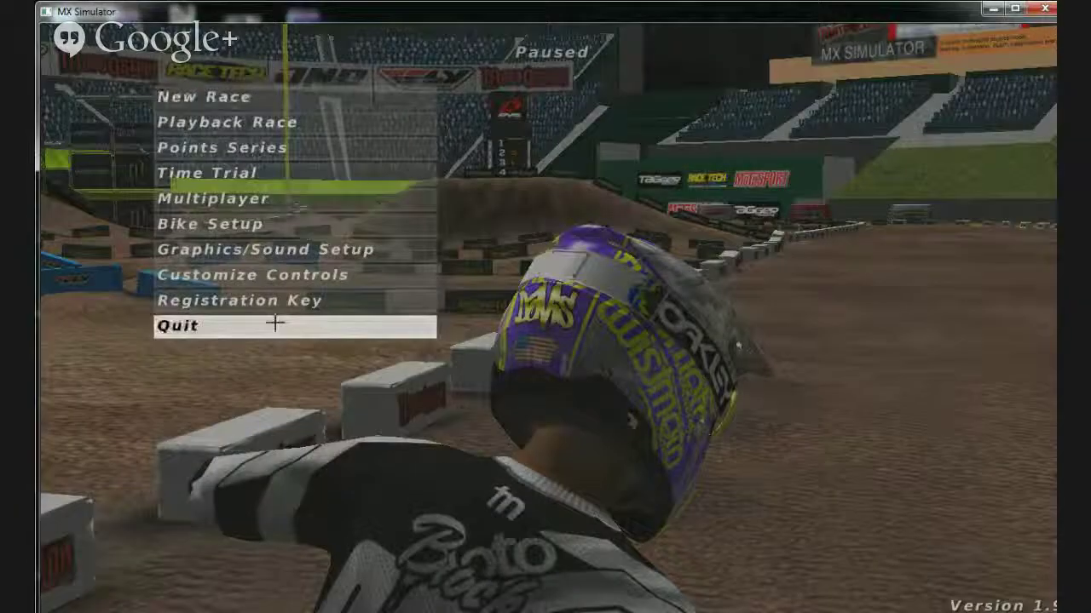
pyautogui.click(275, 321)
pyautogui.press('Return')
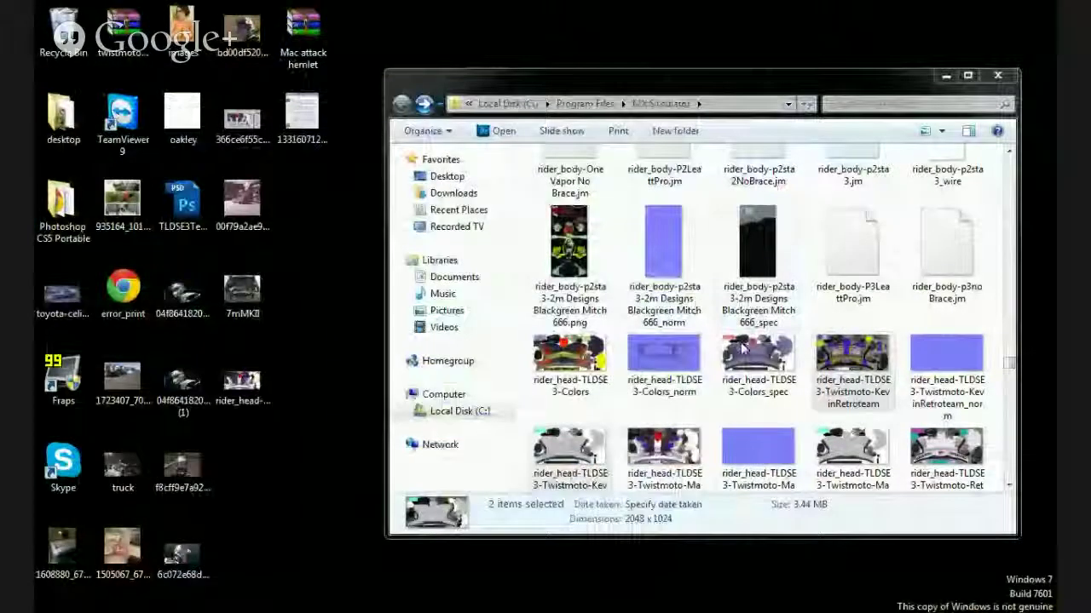
pyautogui.click(816, 362)
pyautogui.keyDown('ctrl'); pyautogui.click(980, 365); pyautogui.keyUp('ctrl')
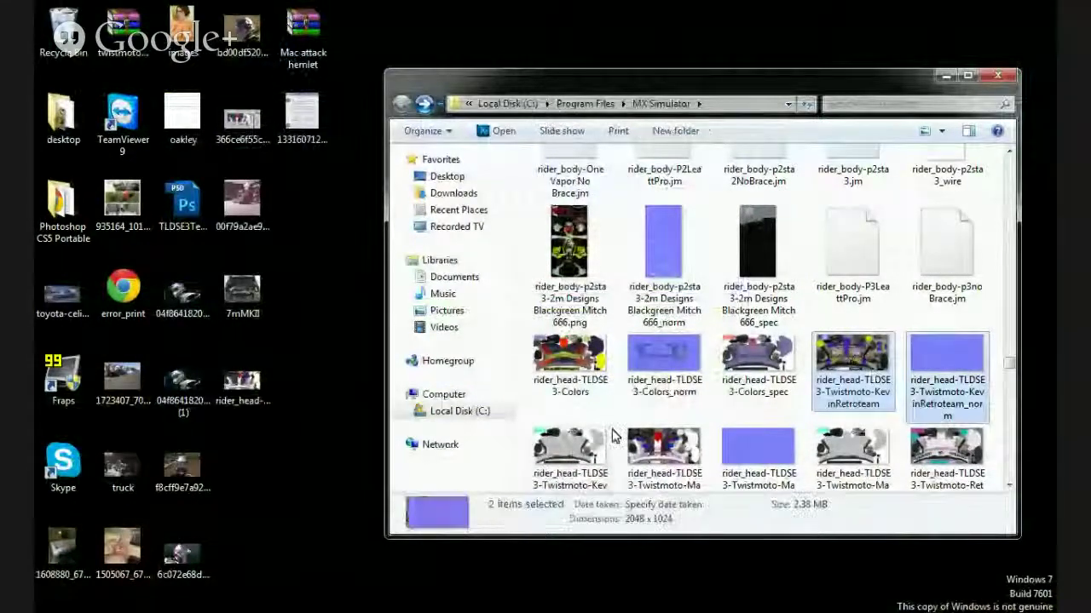
pyautogui.keyDown('ctrl'); pyautogui.click(573, 445); pyautogui.keyUp('ctrl')
pyautogui.rightClick(569, 434)
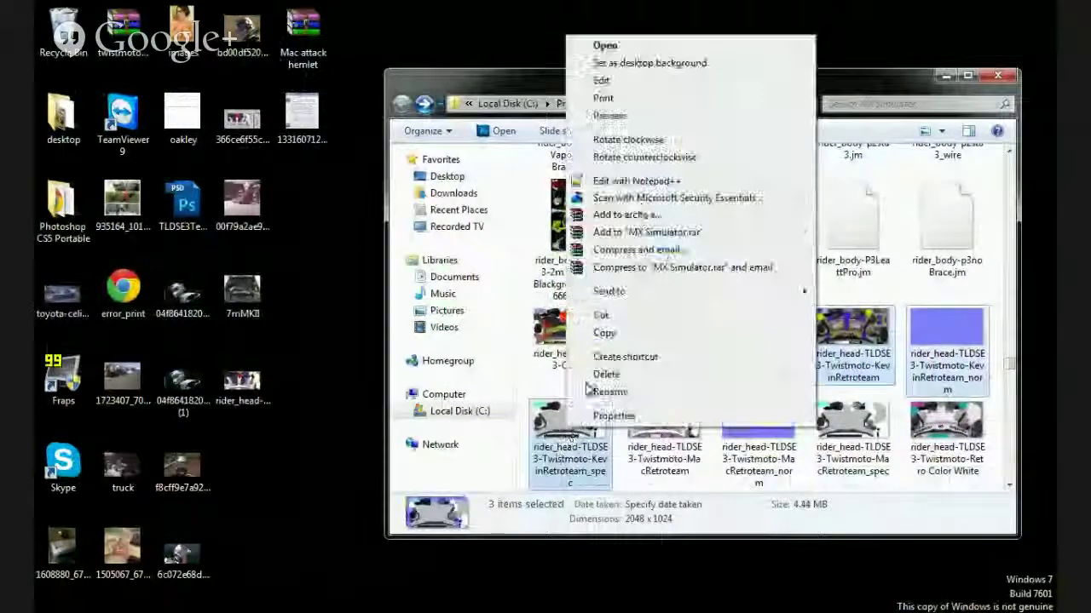
pyautogui.click(631, 213)
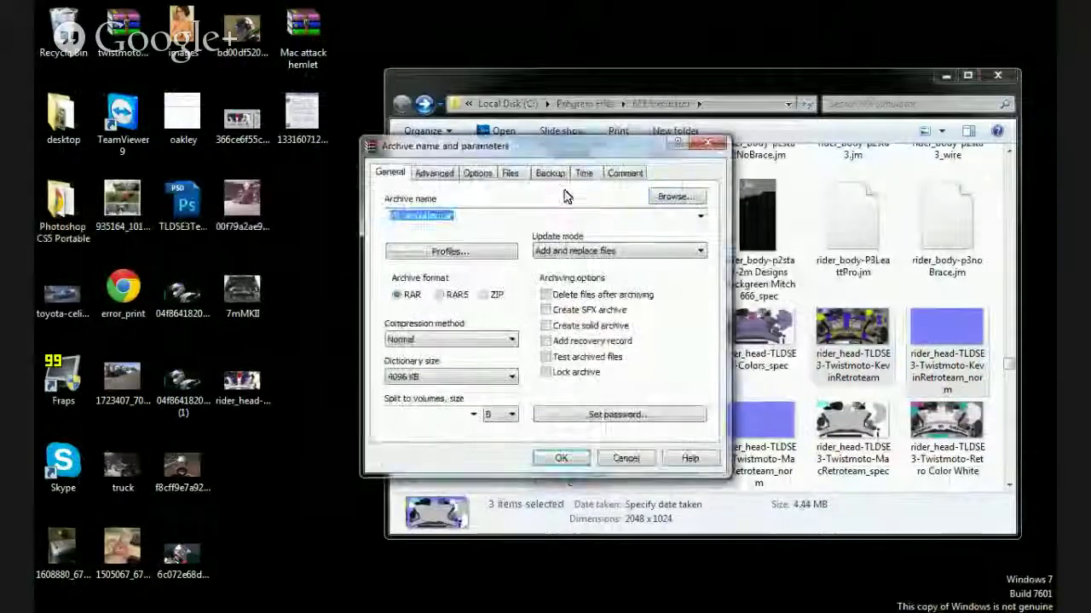
pyautogui.write('kev')
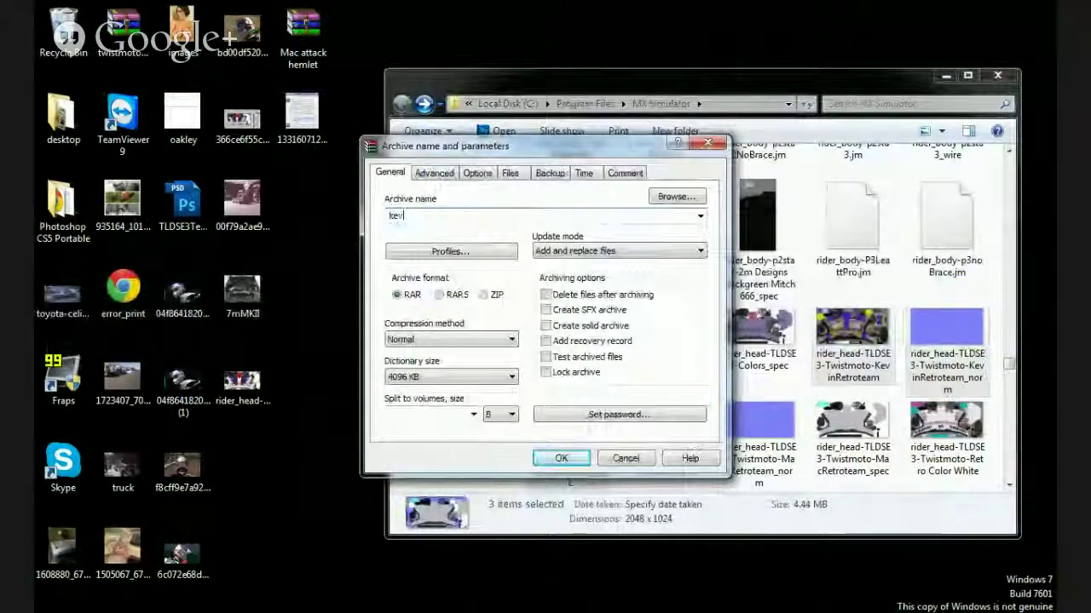
pyautogui.write('indays')
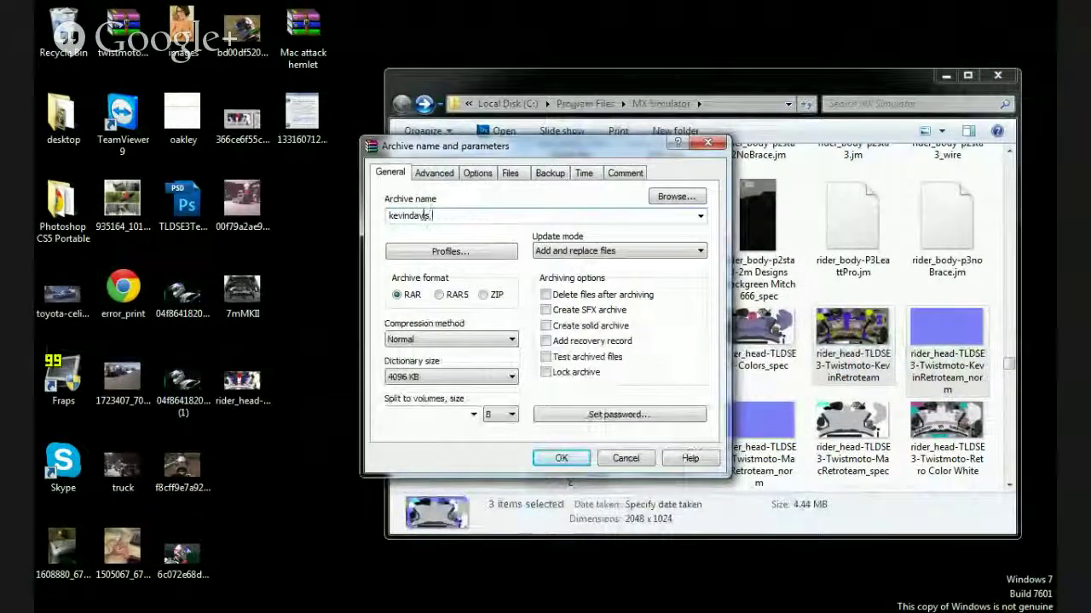
pyautogui.write(' twits')
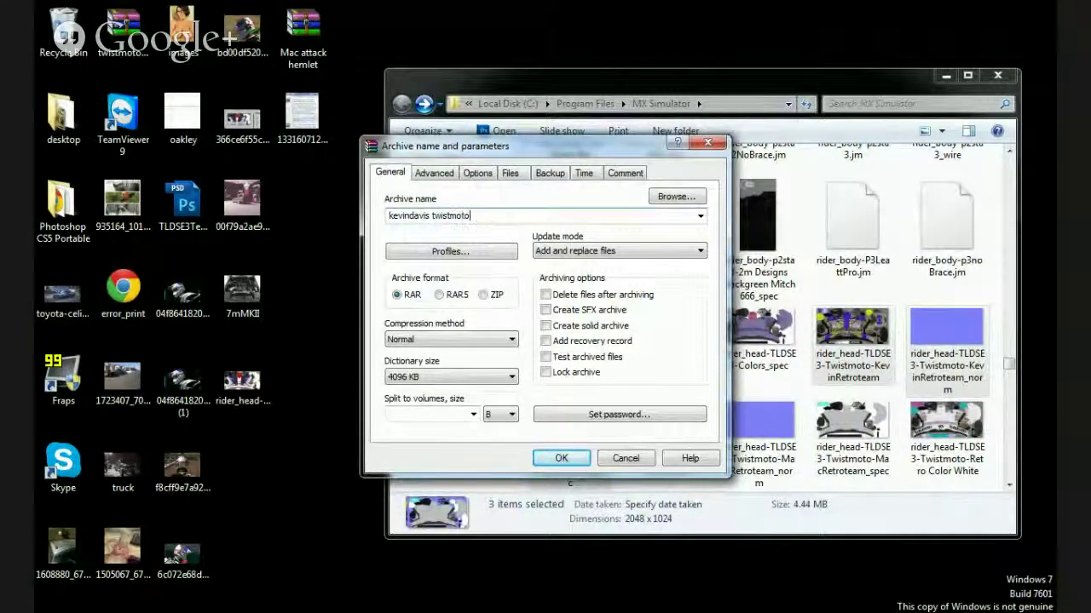
pyautogui.write('ustom h')
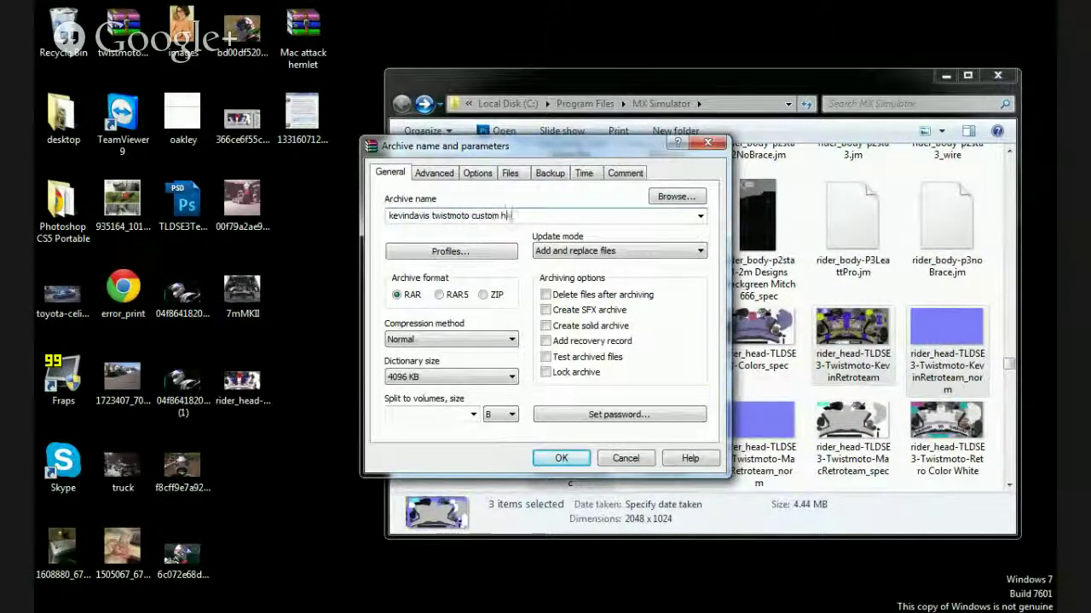
pyautogui.write('elmet')
pyautogui.press('Return')
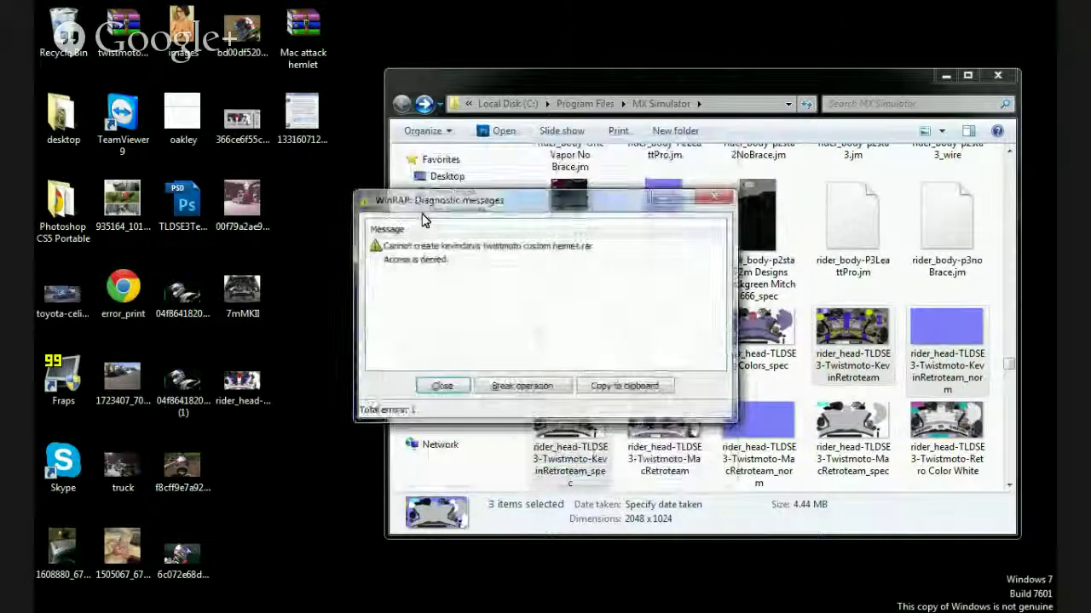
pyautogui.press('Return')
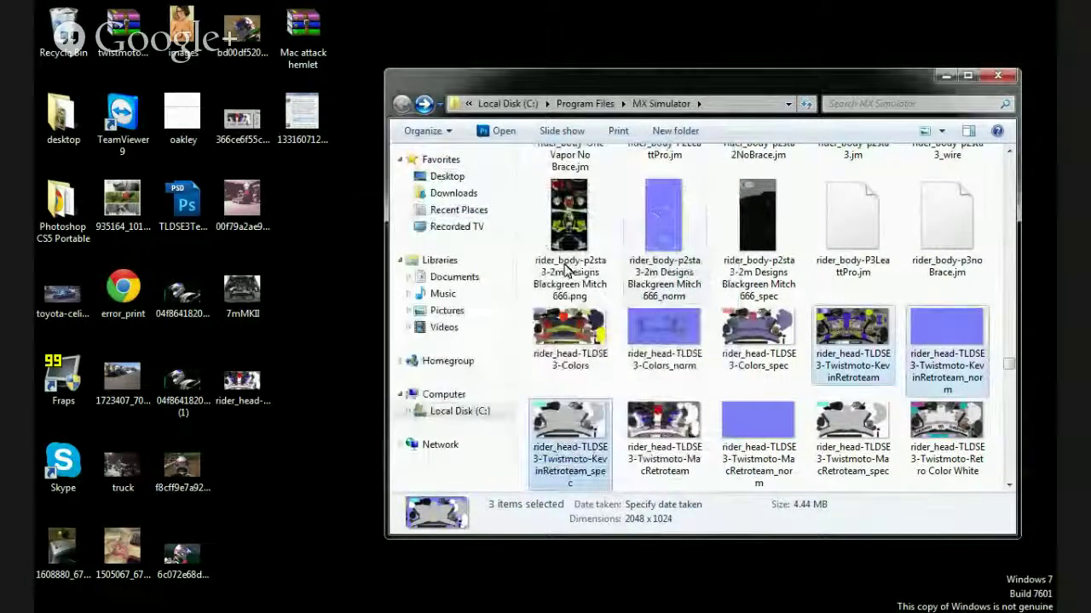
pyautogui.rightClick(849, 347)
pyautogui.click(890, 397)
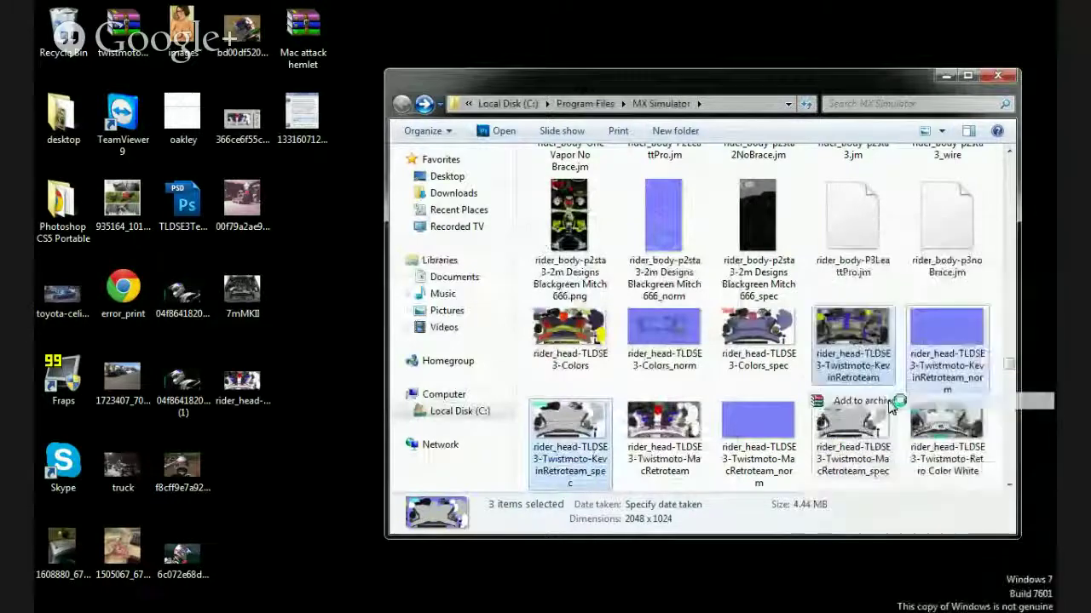
pyautogui.write('ke')
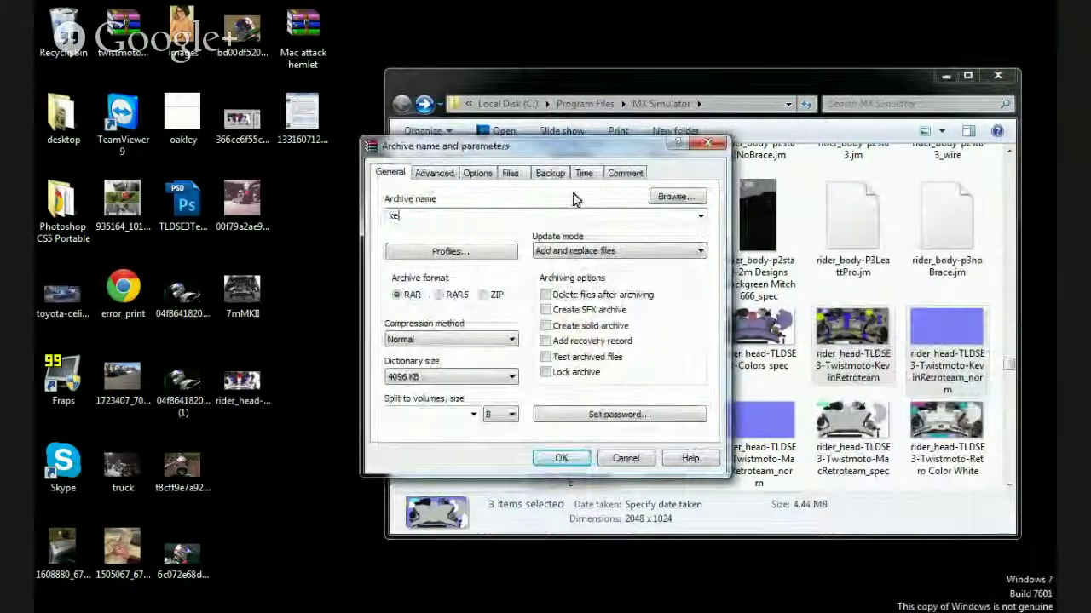
pyautogui.write('vindavithe')
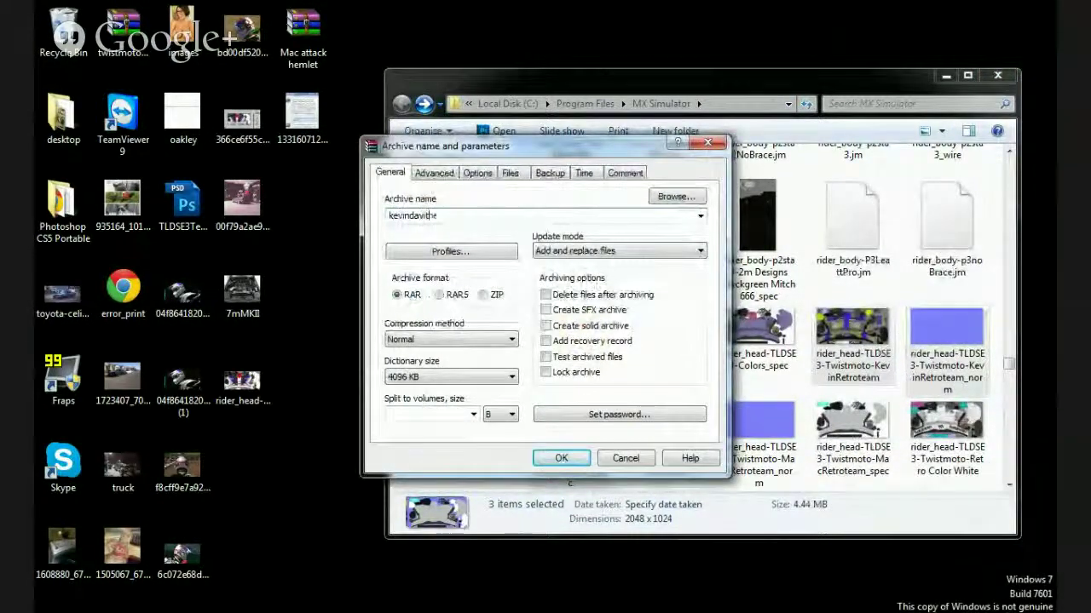
pyautogui.write('lmet')
pyautogui.press('Return')
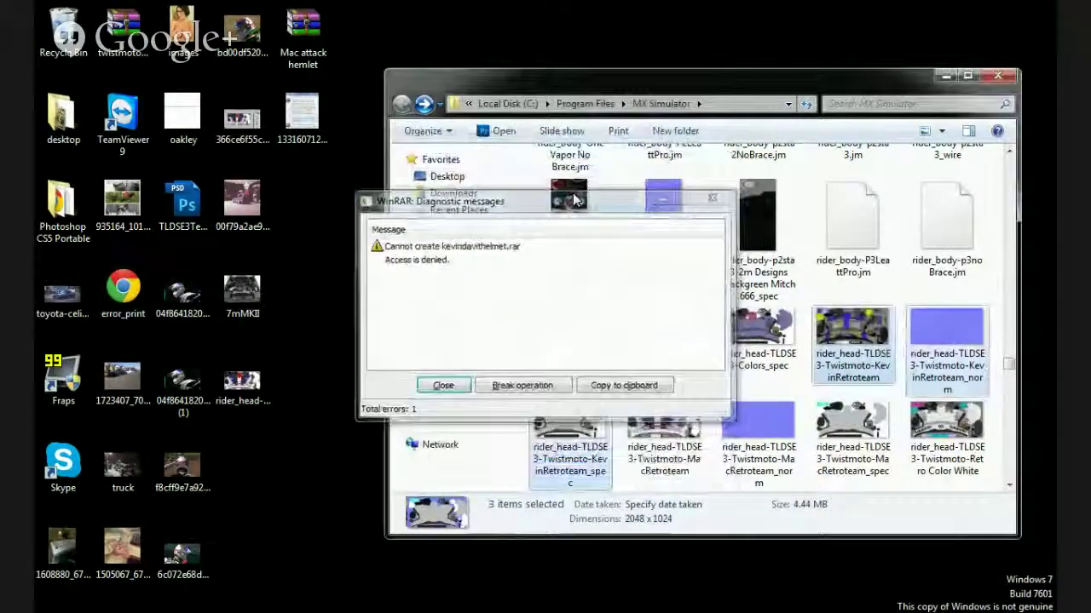
pyautogui.press('Return')
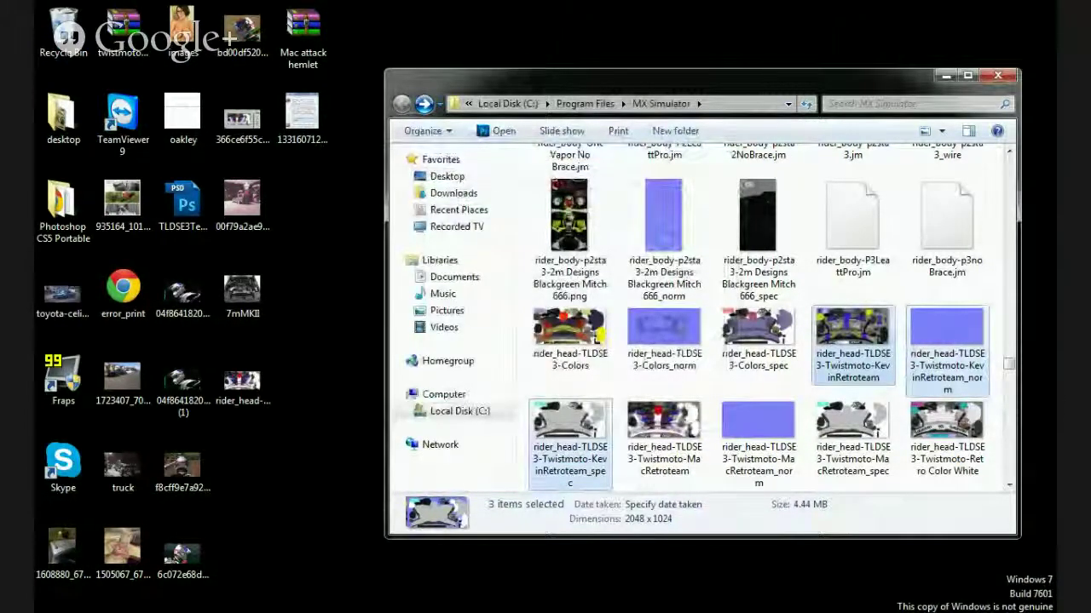
# Copy the KevinRetroteam, _norm and _spec helmet PNGs onto the desktop.
pyautogui.click(869, 341)
pyautogui.keyDown('ctrl'); pyautogui.click(942, 358); pyautogui.keyUp('ctrl')
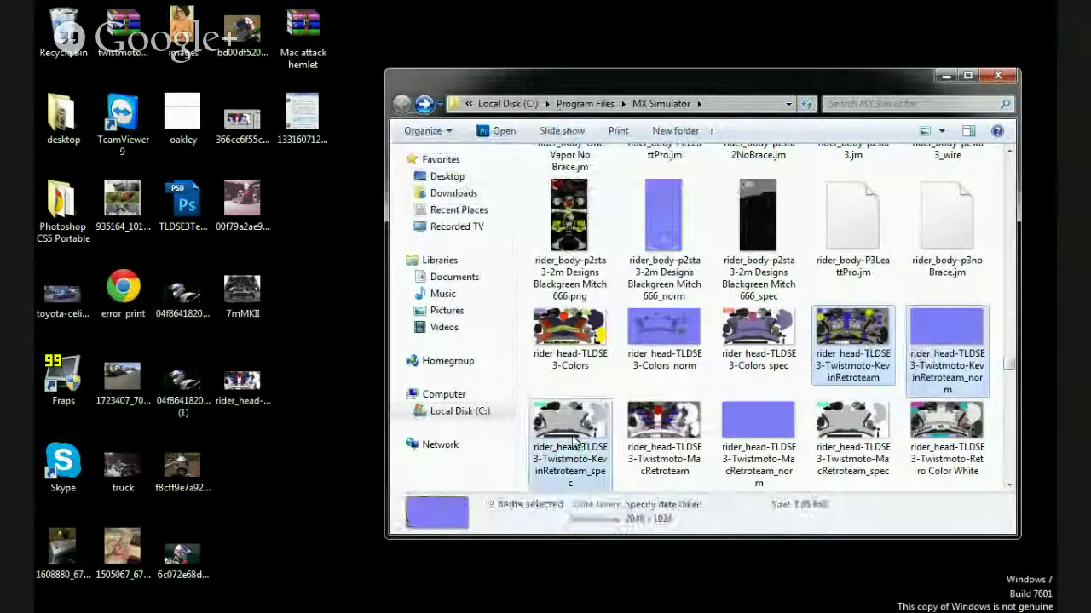
pyautogui.keyDown('ctrl'); pyautogui.click(570, 430); pyautogui.keyUp('ctrl')
pyautogui.moveTo(569, 430); pyautogui.dragTo(302, 443)
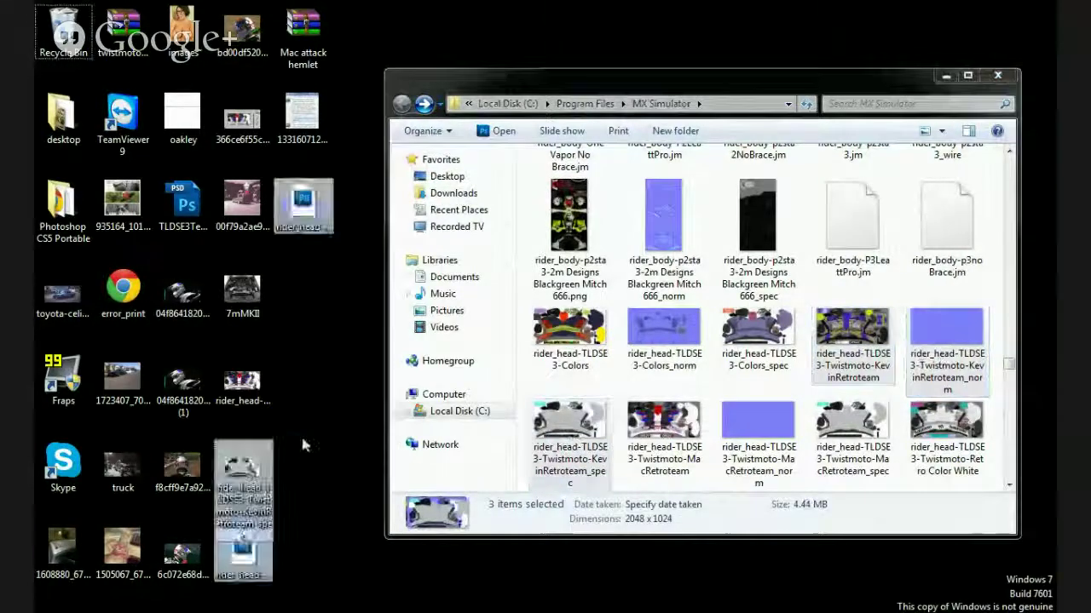
pyautogui.rightClick(299, 200)
pyautogui.click(387, 401)
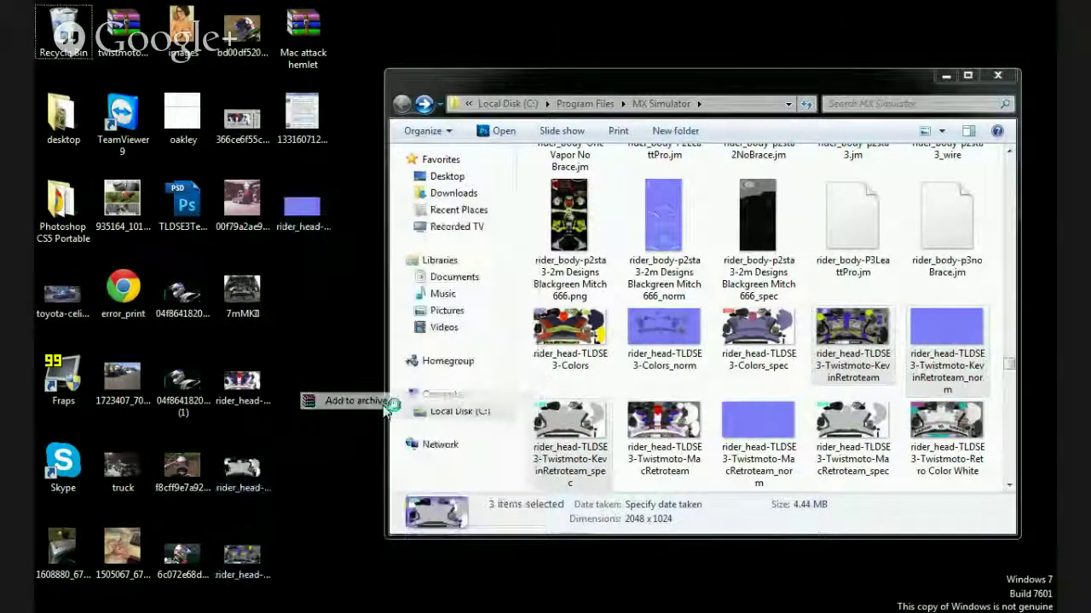
pyautogui.write('kevinda')
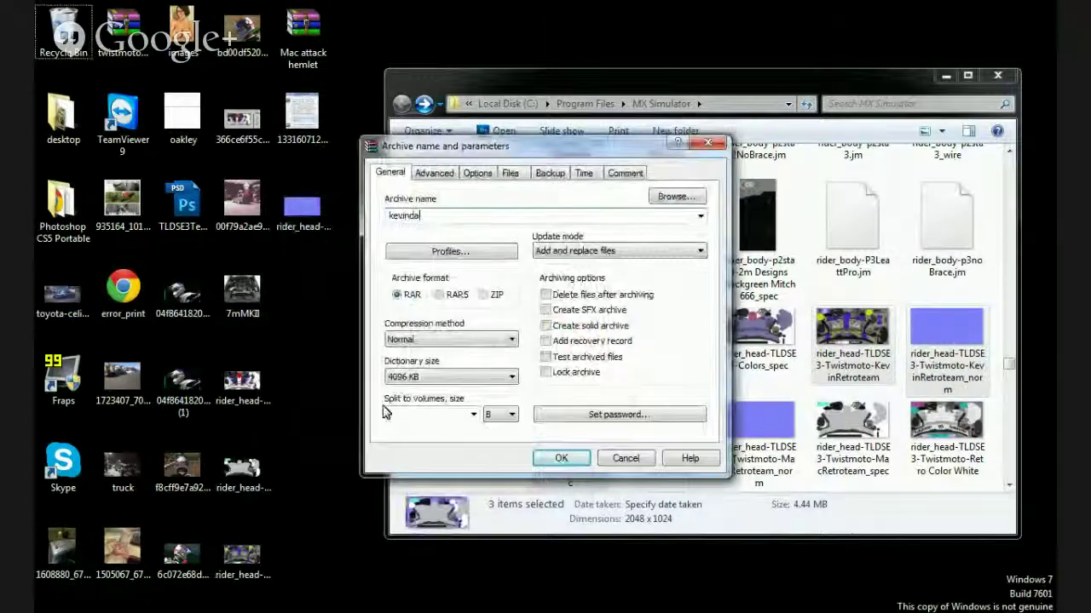
pyautogui.write('vish')
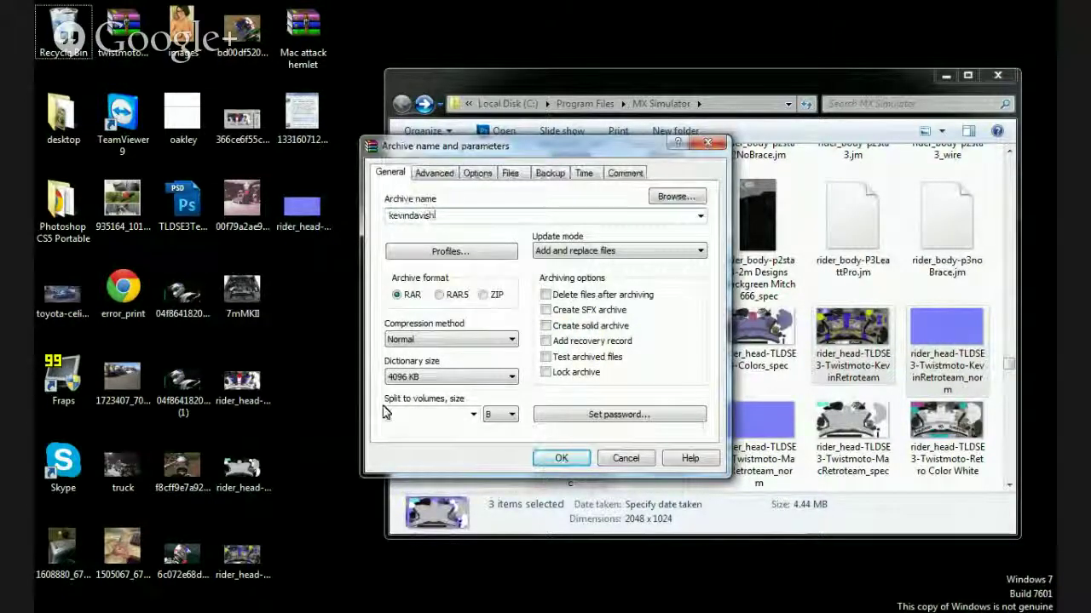
pyautogui.write('elmet')
pyautogui.press('Return')
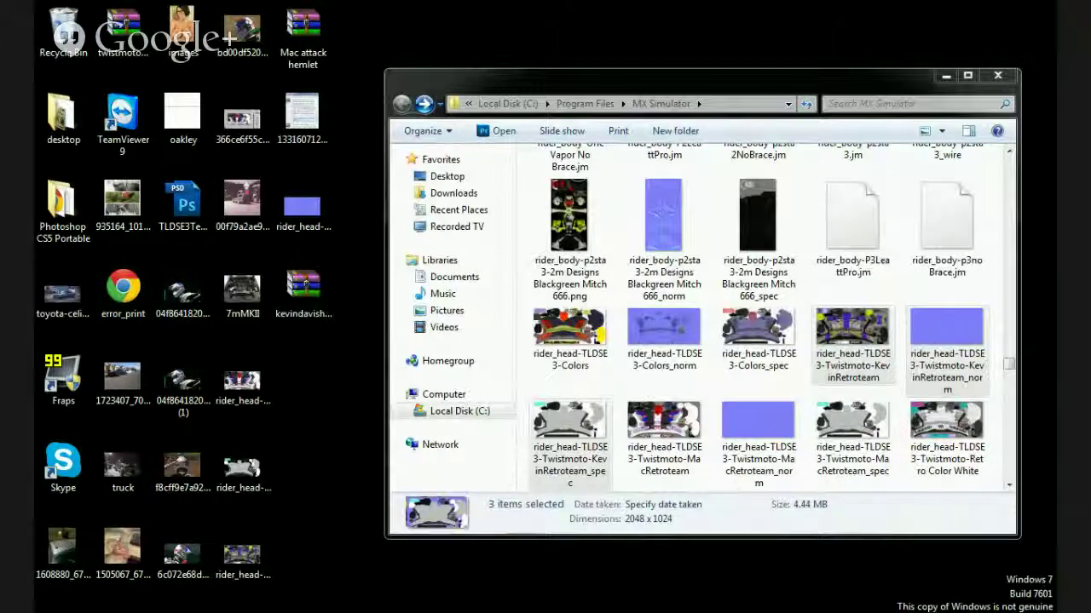
# Open the kevindavishelmet archive on the desktop to check its contents.
pyautogui.click(313, 295)
pyautogui.doubleClick(303, 290)
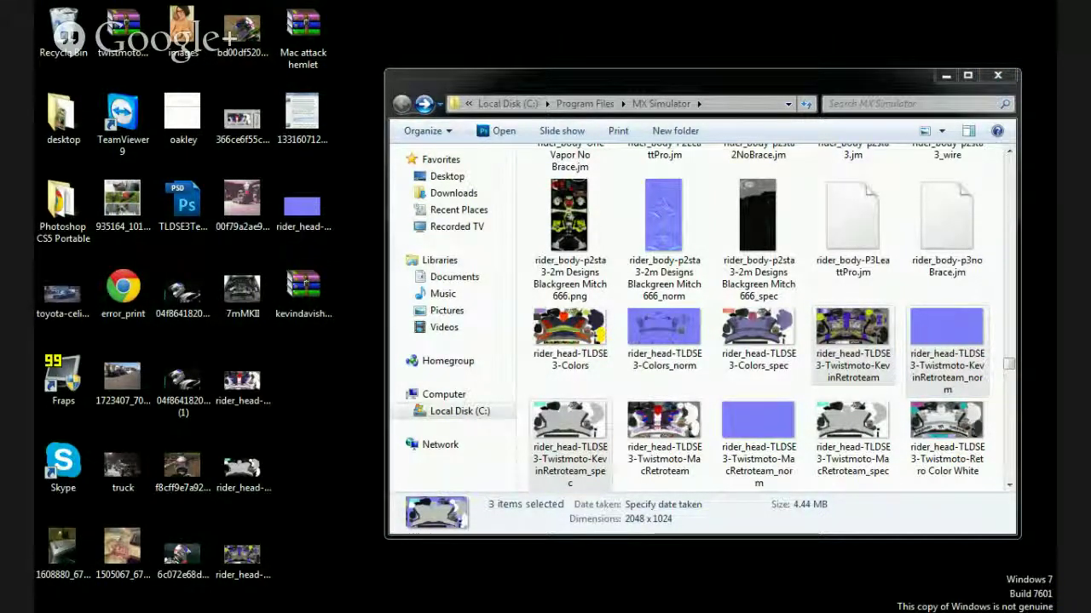
pyautogui.click(304, 290)
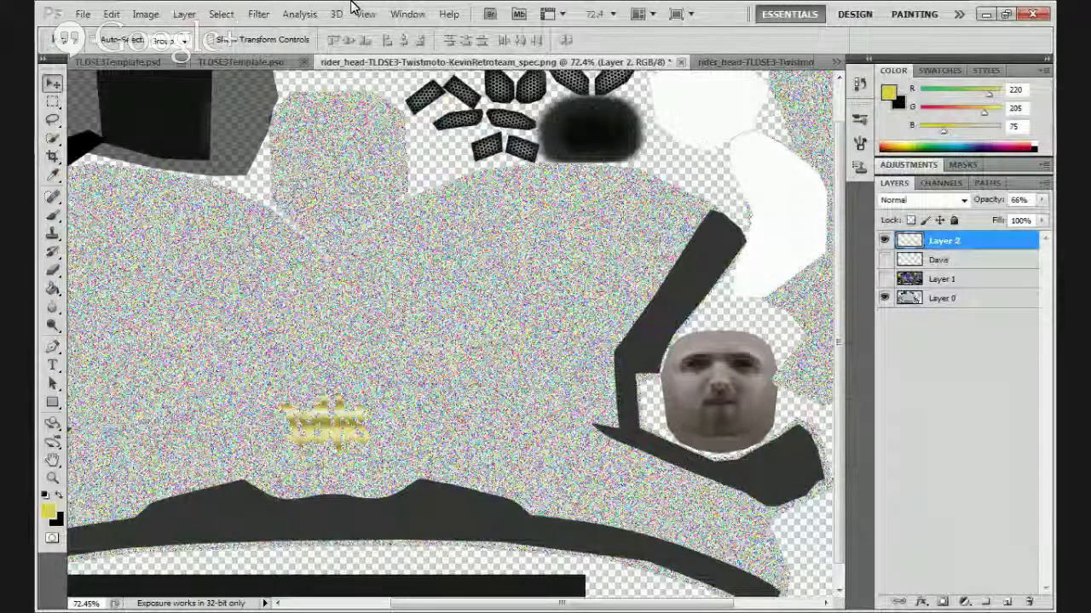
# Quit Photoshop, saving the changes to TLDSE3Template.psd.
pyautogui.hotkey('ctrl', 'q')
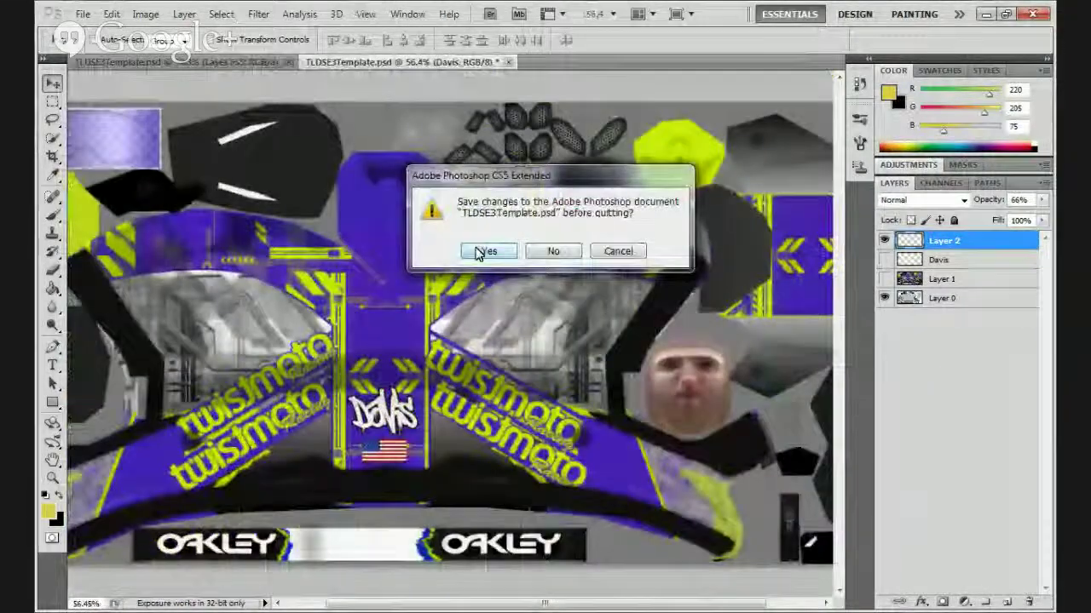
pyautogui.click(484, 251)
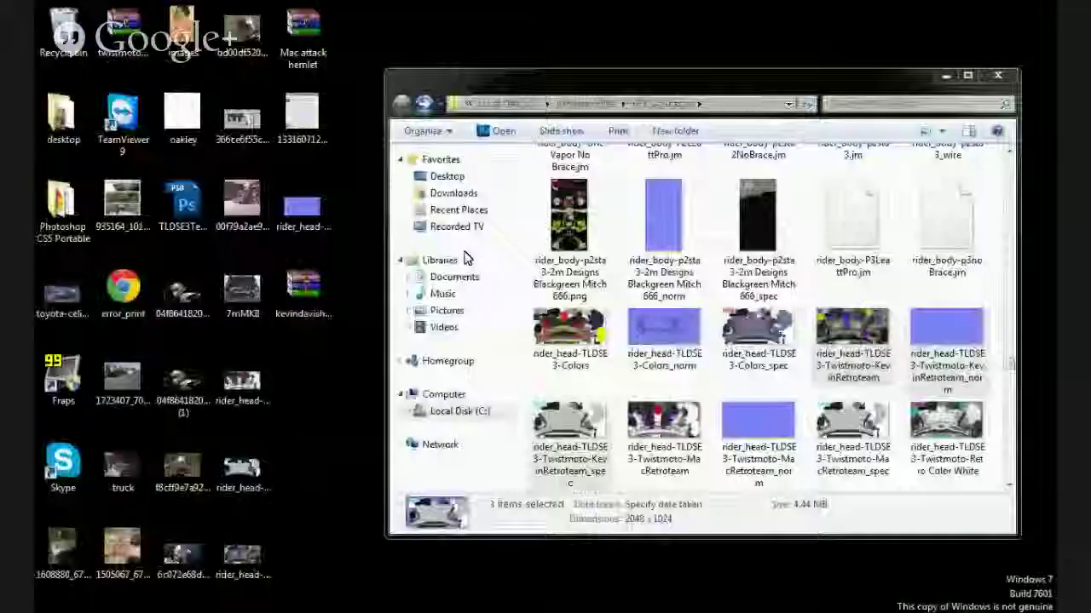
pyautogui.click(292, 280)
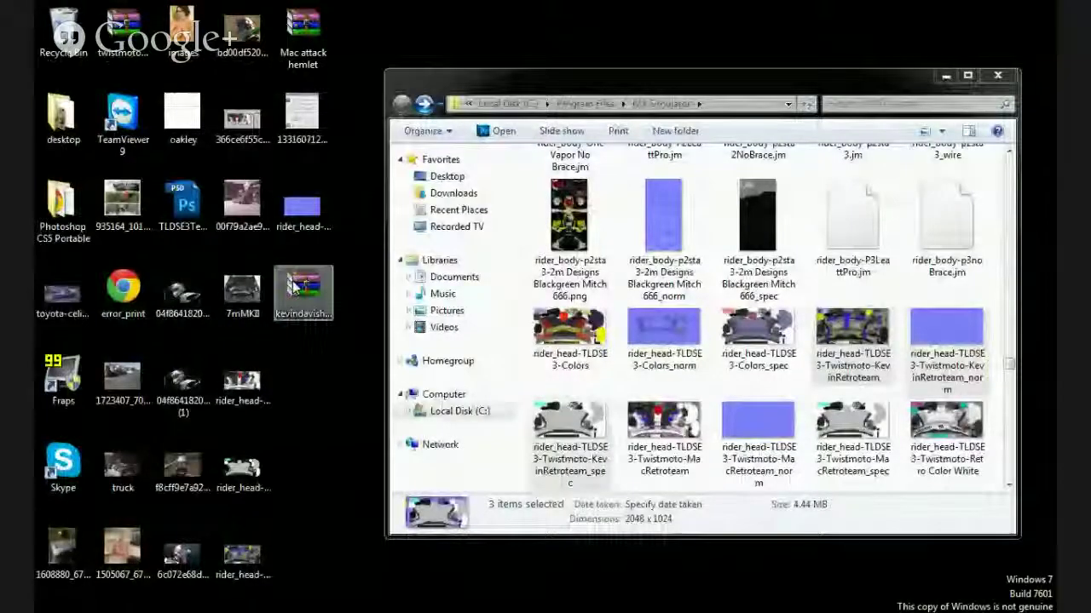
# Launch MXS Easy Launcher v1.1 from its desktop shortcut.
pyautogui.doubleClick(292, 280)
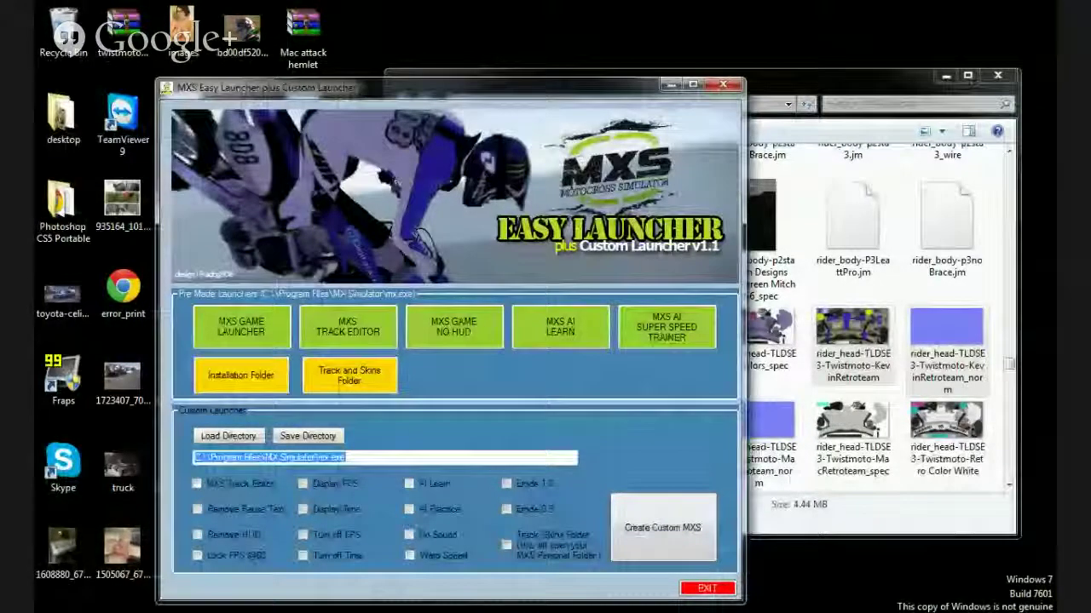
pyautogui.click(384, 457)
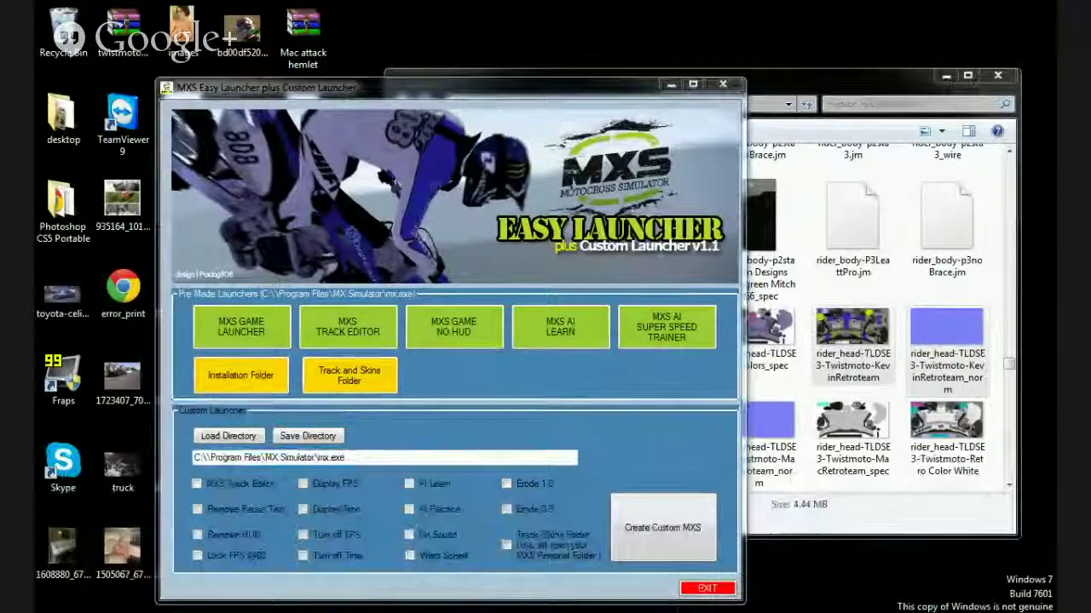